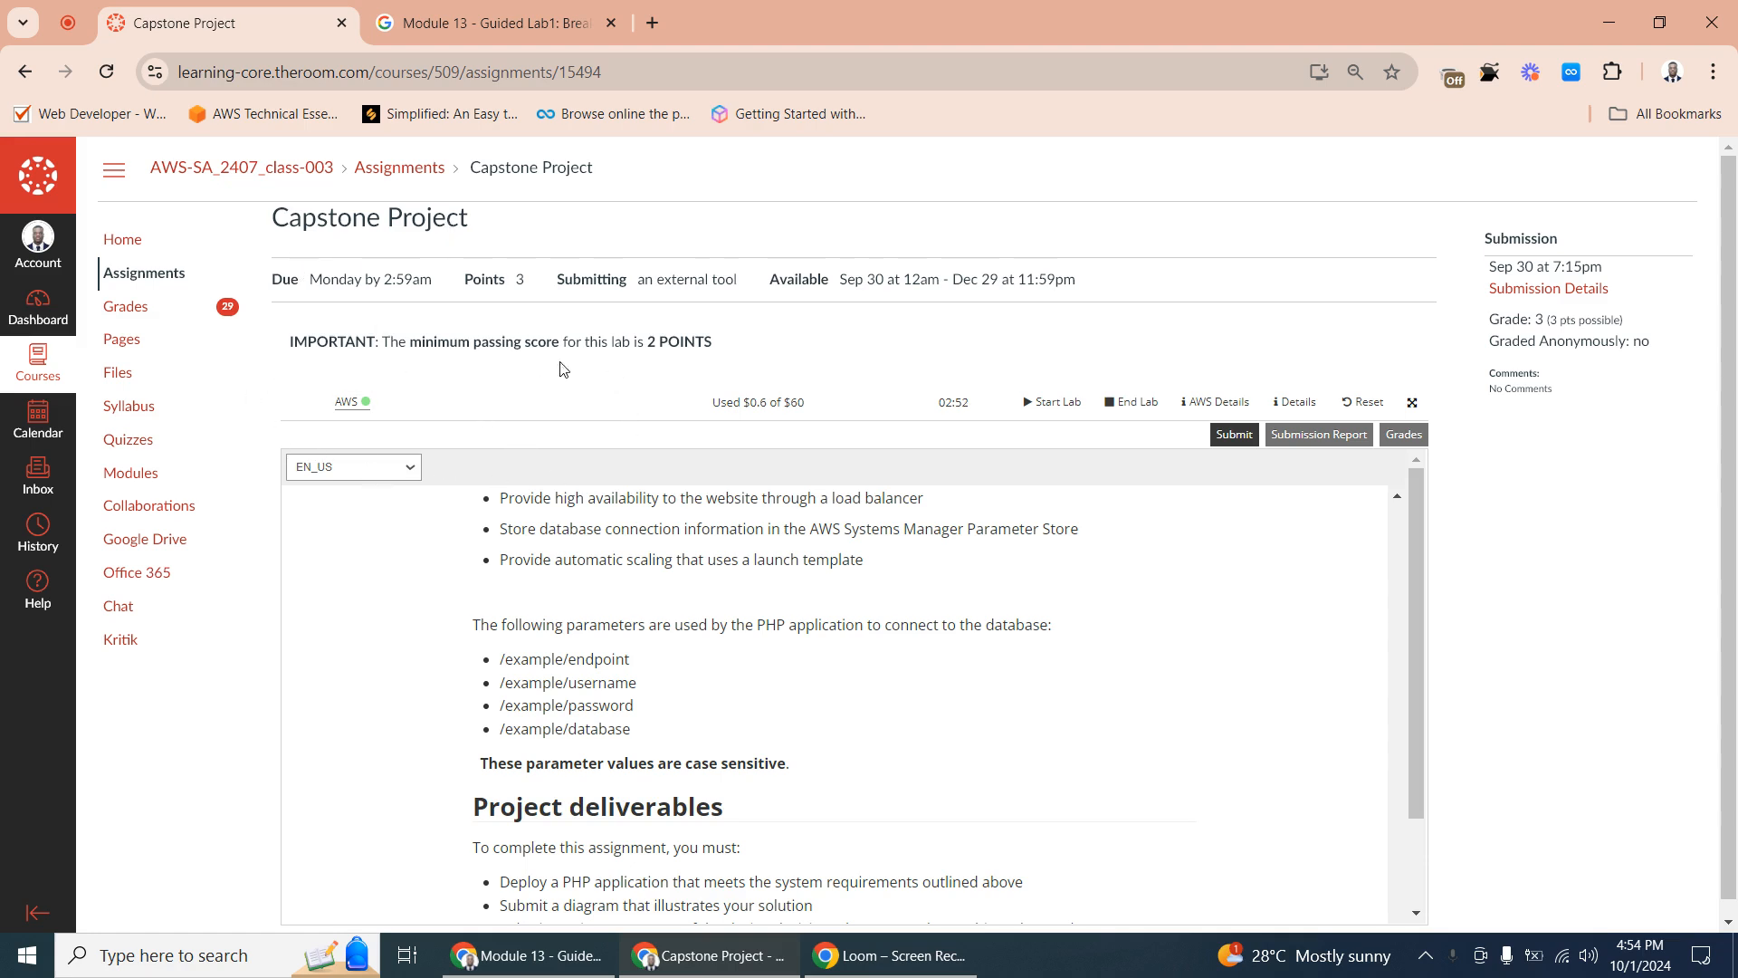
- Review the Capstone Project instructions, including the budget notes, project overview, deliverables and the AWS architecture diagram
scroll(711, 425, "down", 1)
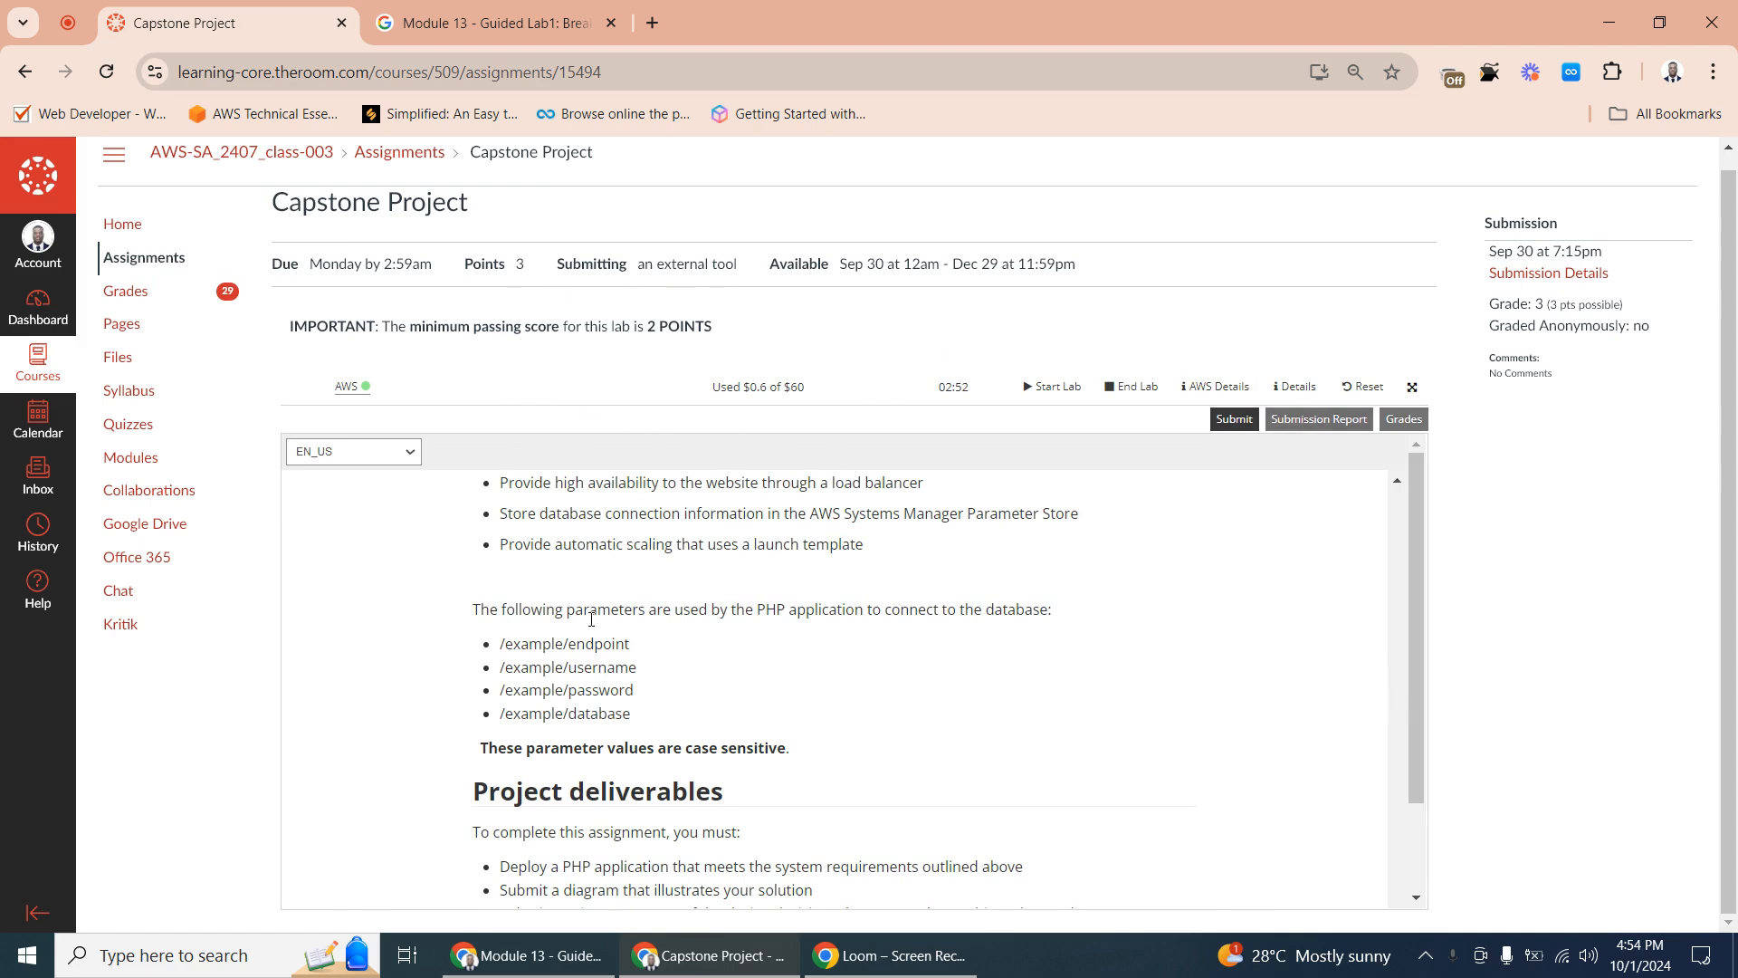
scroll(1420, 503, "down", 1)
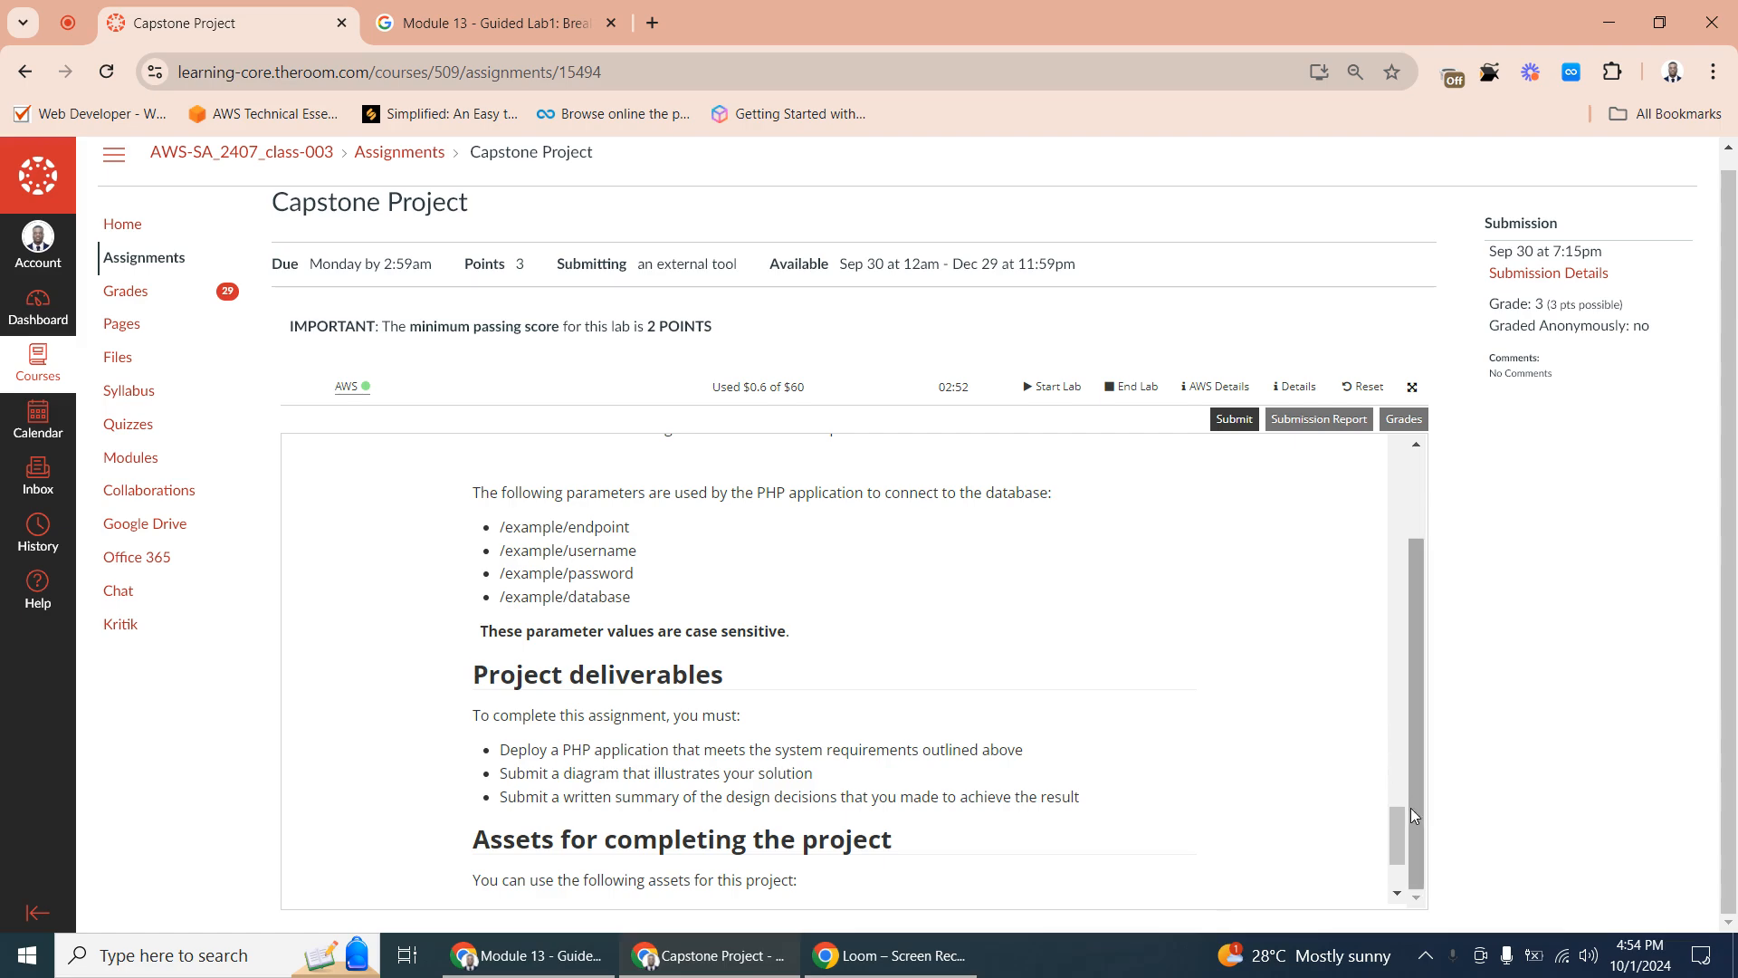
left_click_drag(1398, 831, 1402, 449)
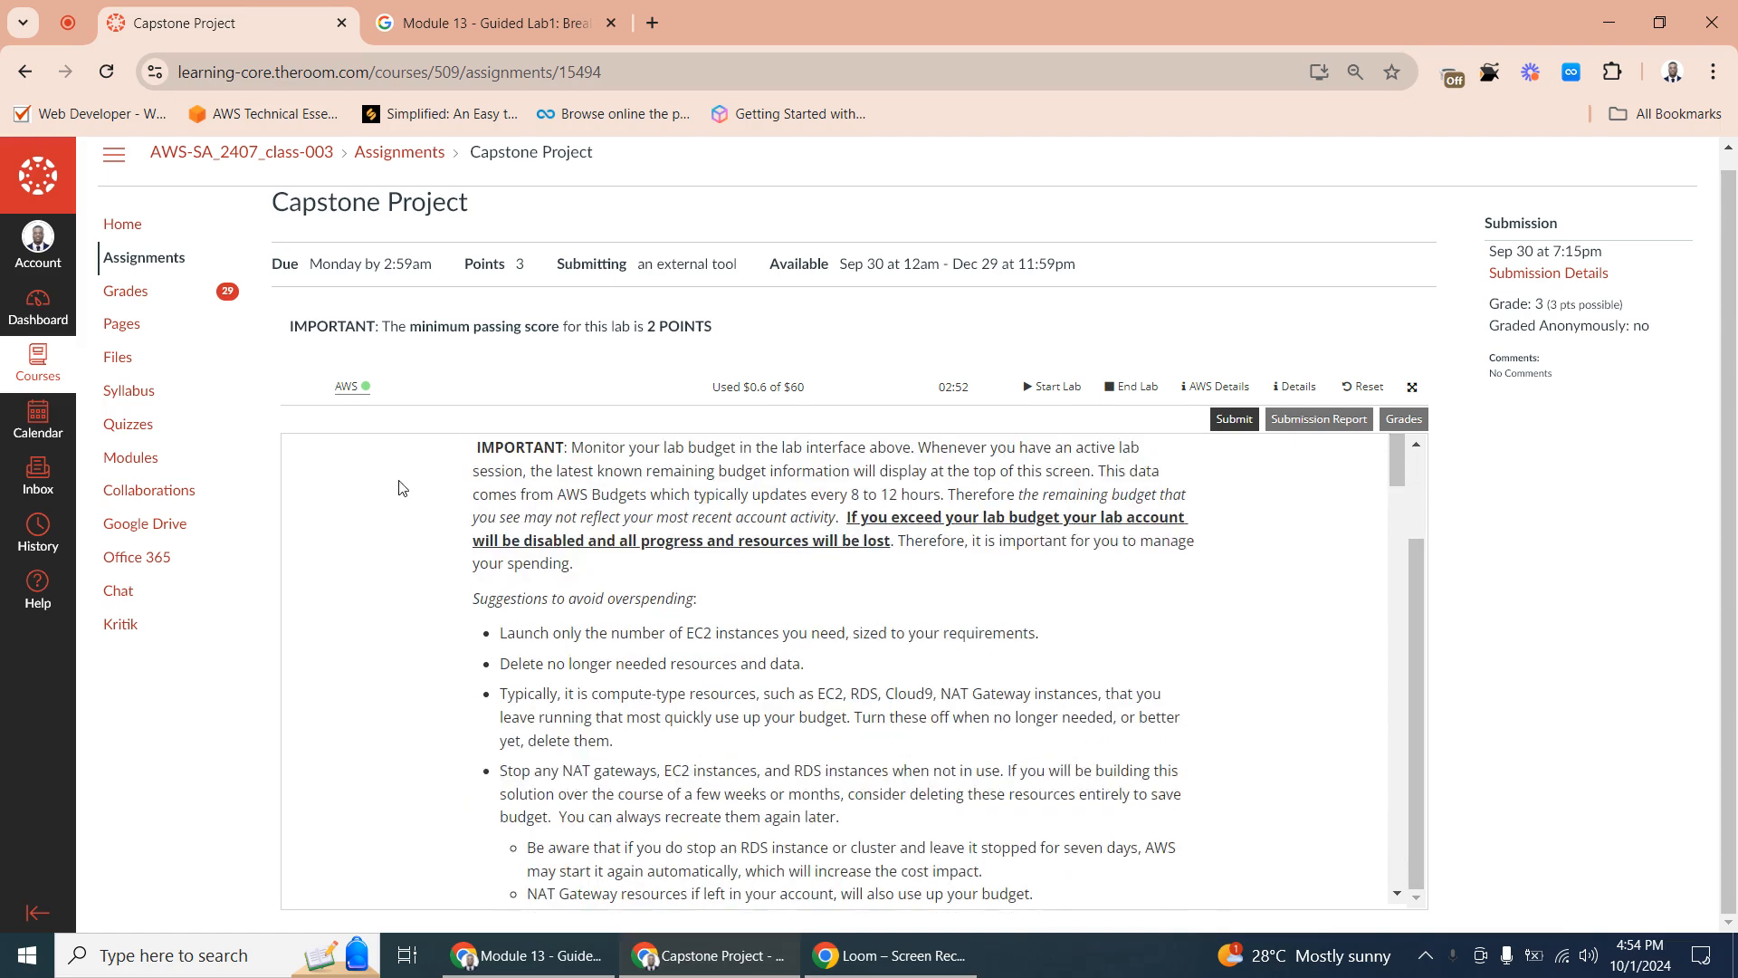
scroll(799, 516, "down", 5)
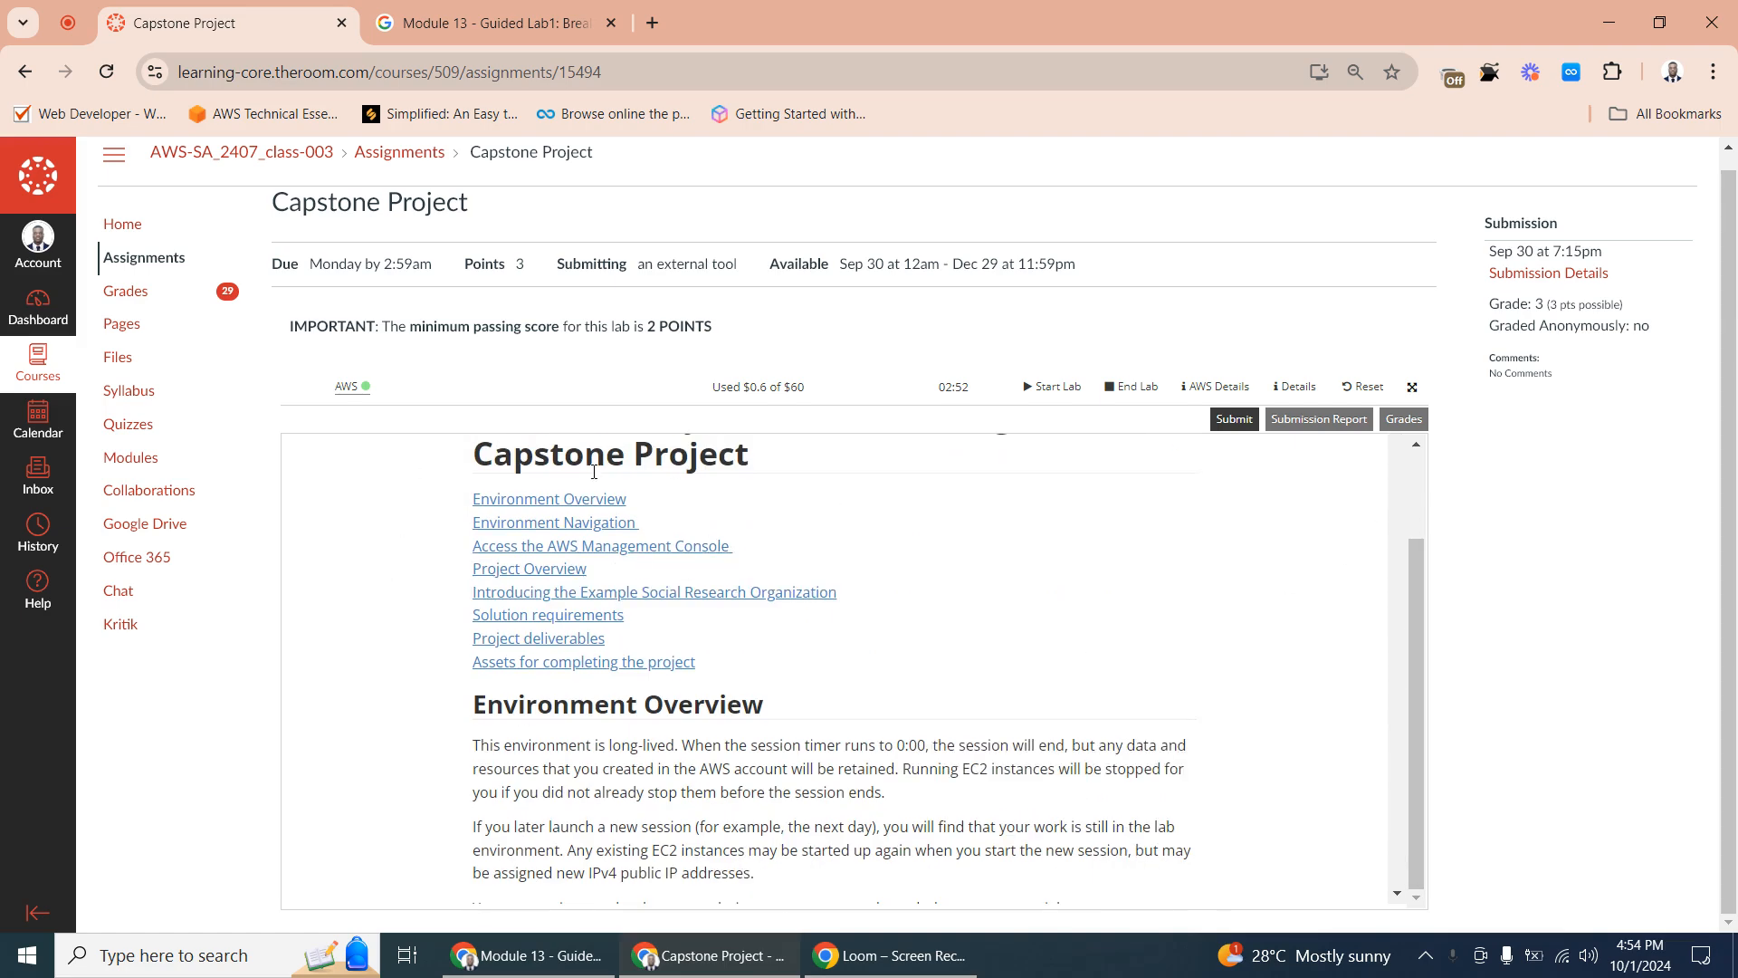
scroll(555, 470, "up", 1)
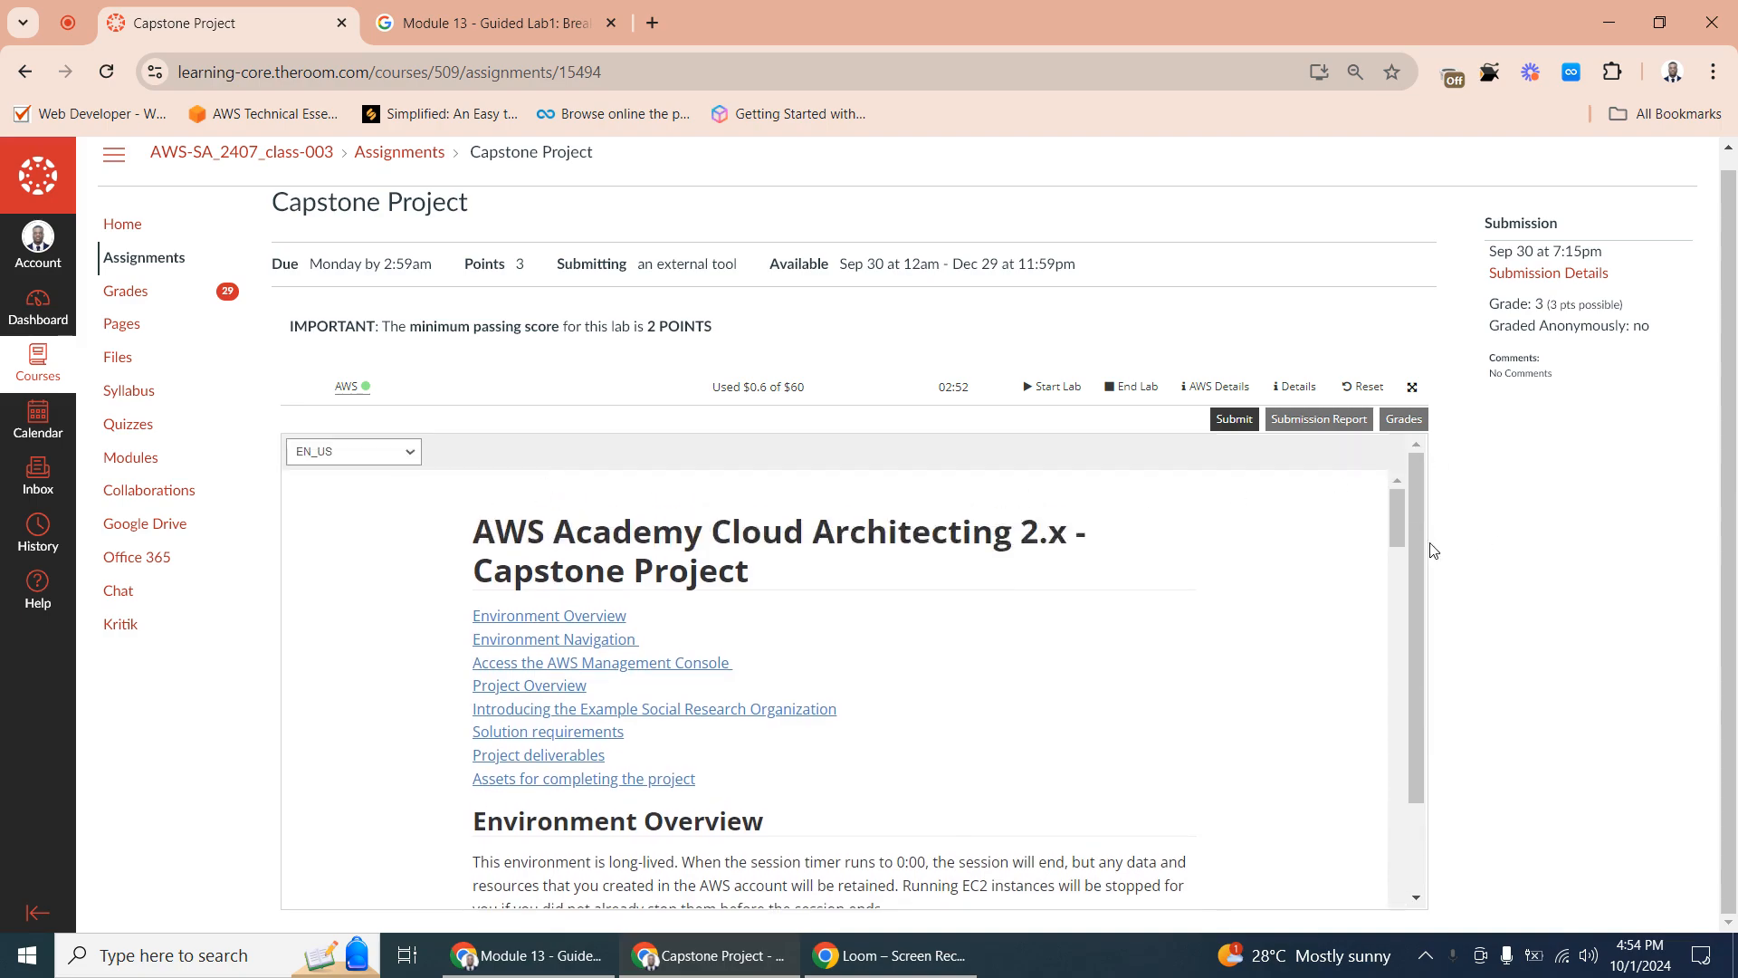
left_click_drag(1394, 504, 1400, 453)
left_click_drag(1400, 519, 1383, 697)
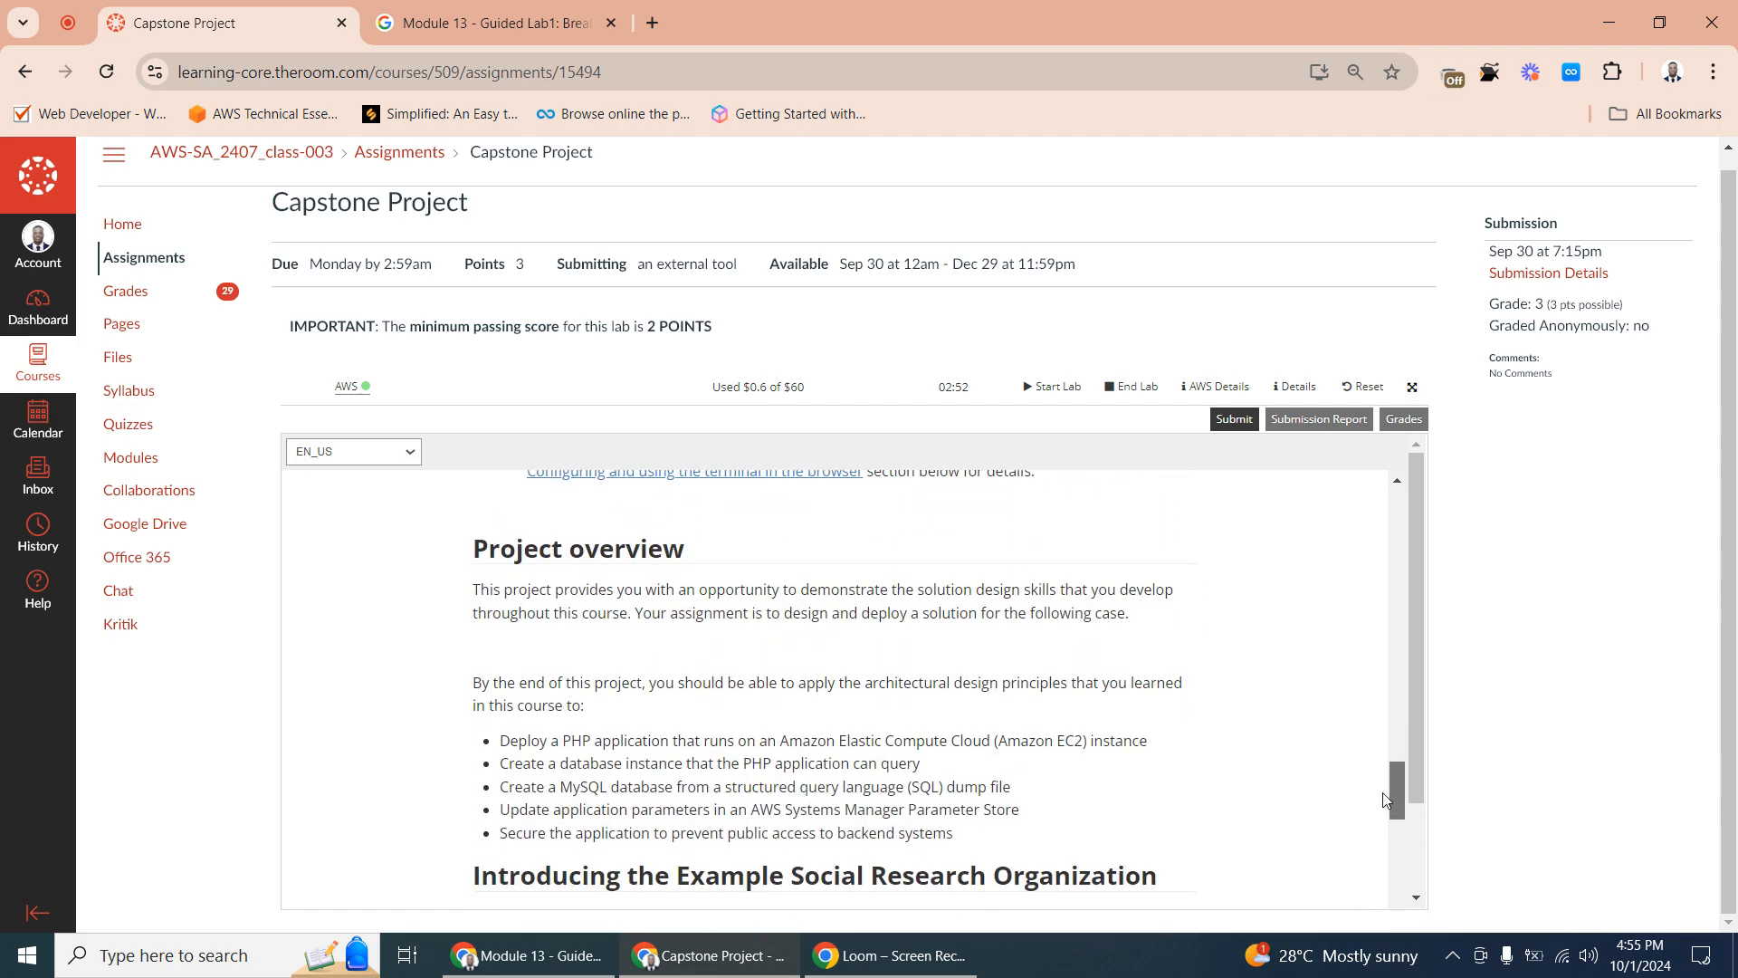
left_click_drag(1383, 796, 1383, 769)
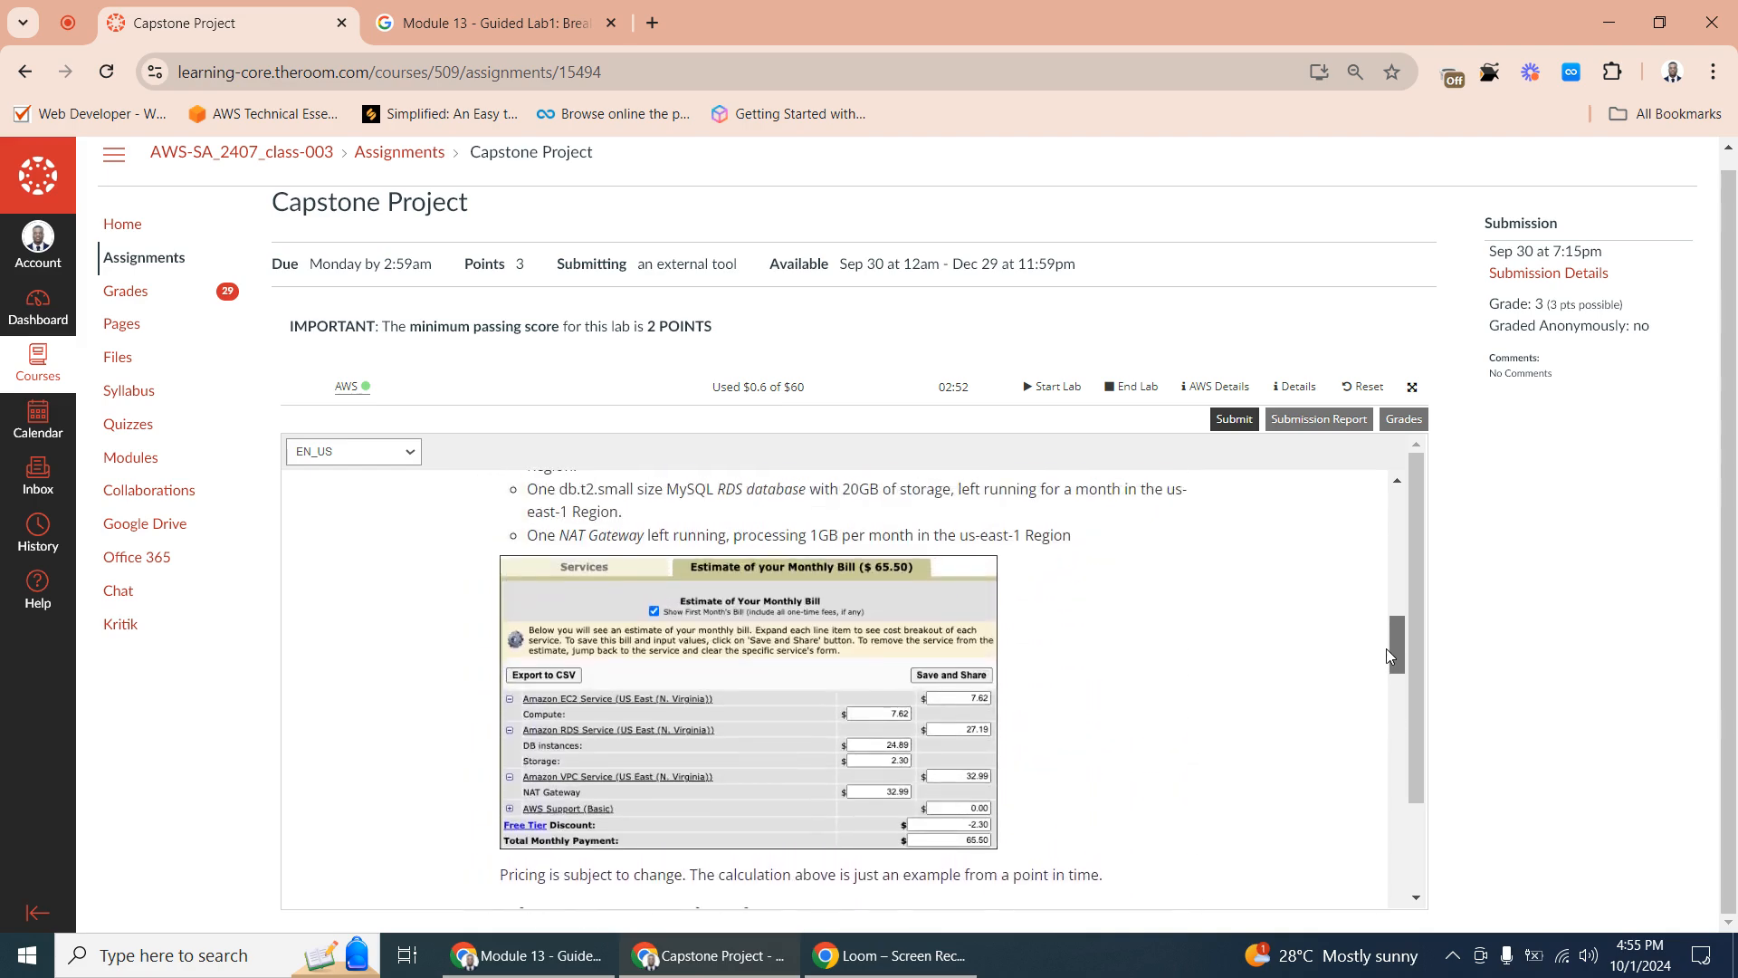
left_click_drag(1386, 597, 1347, 892)
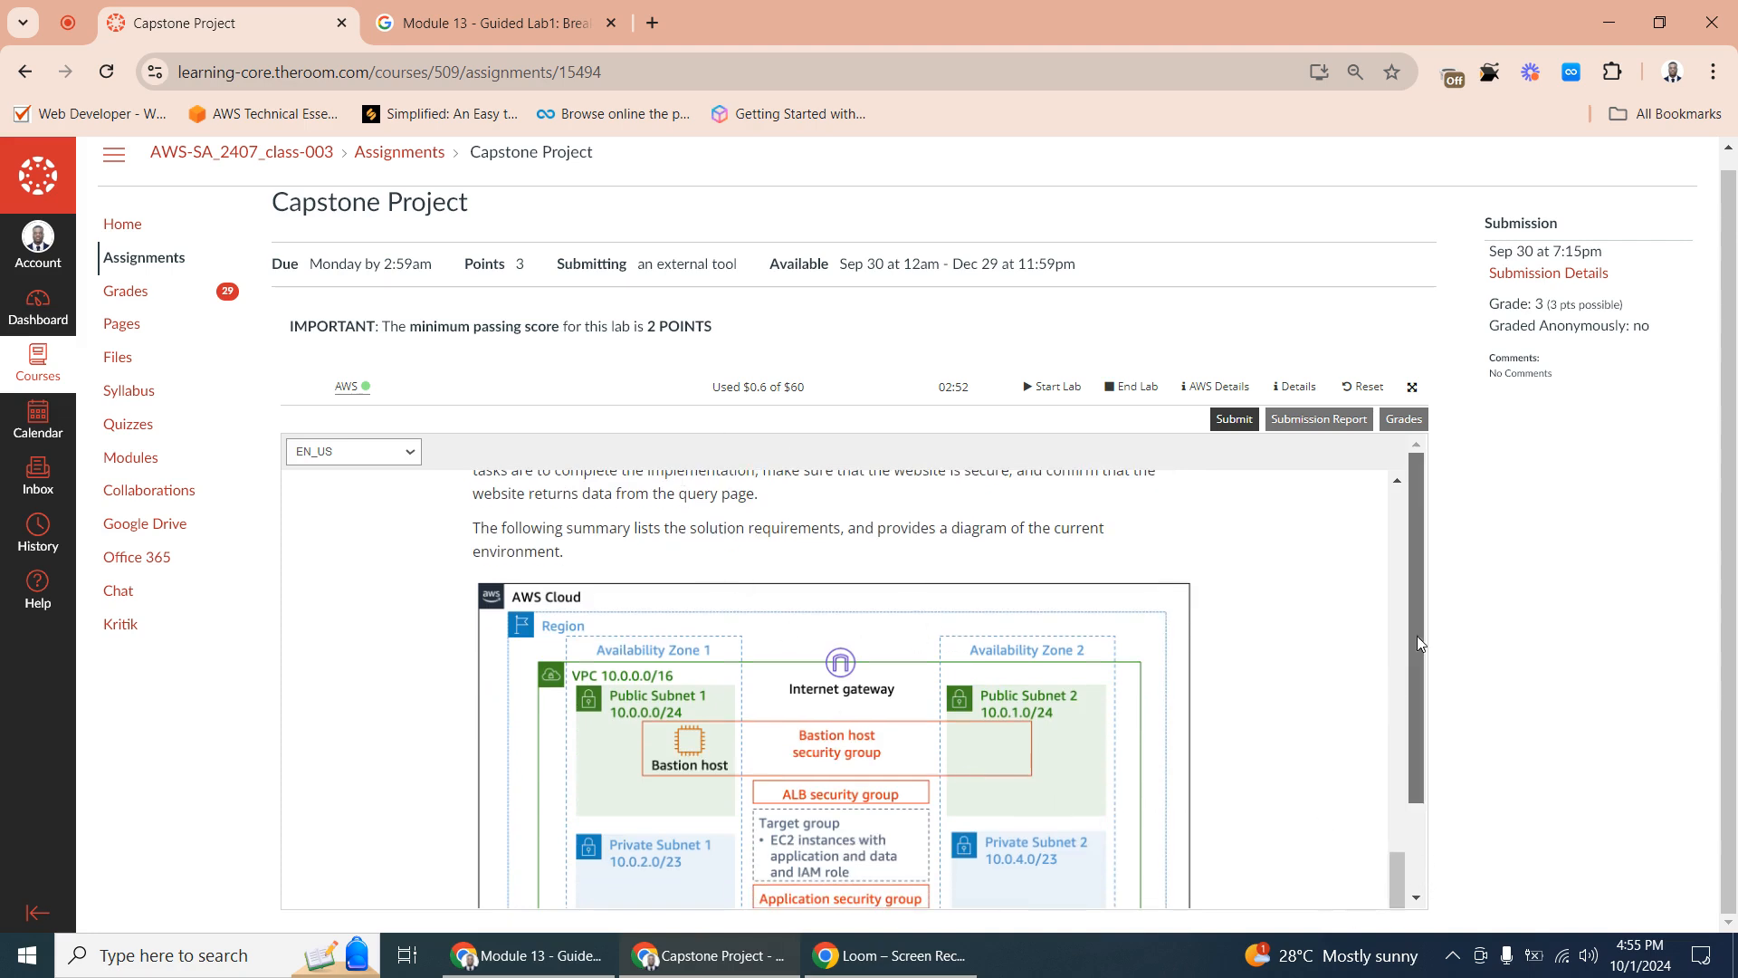
left_click_drag(1416, 636, 1419, 710)
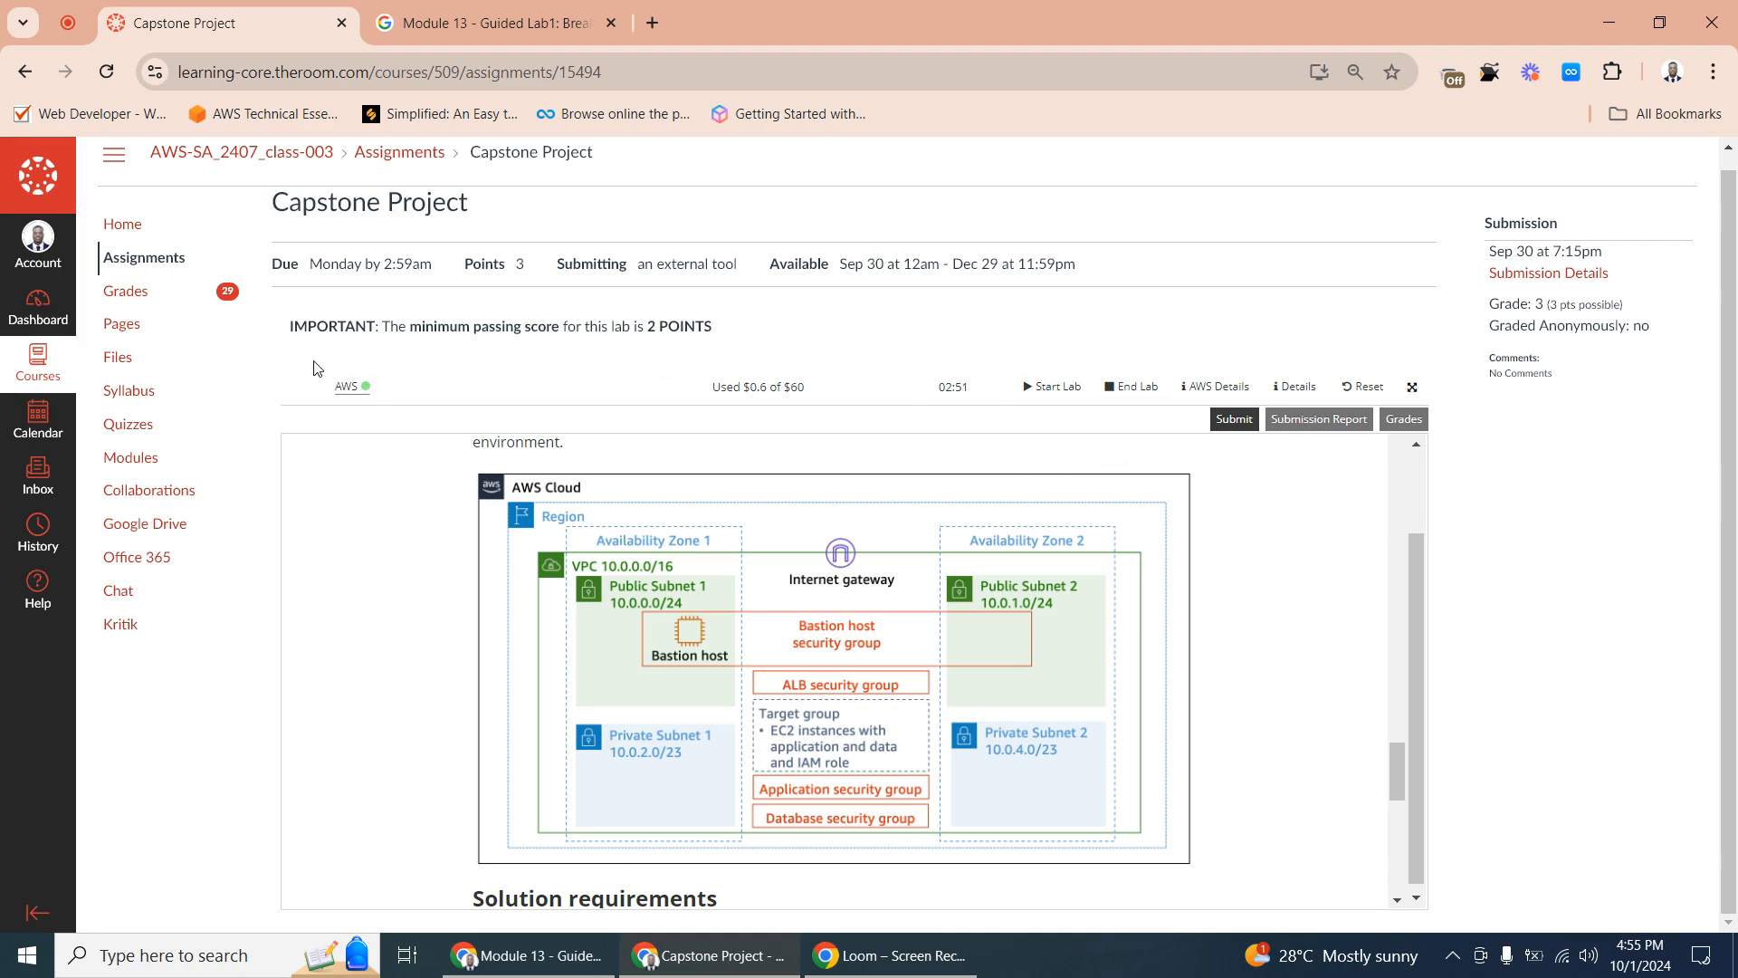
- Launch the AWS console from the lab page and open the list of running EC2 instances
left_click(359, 389)
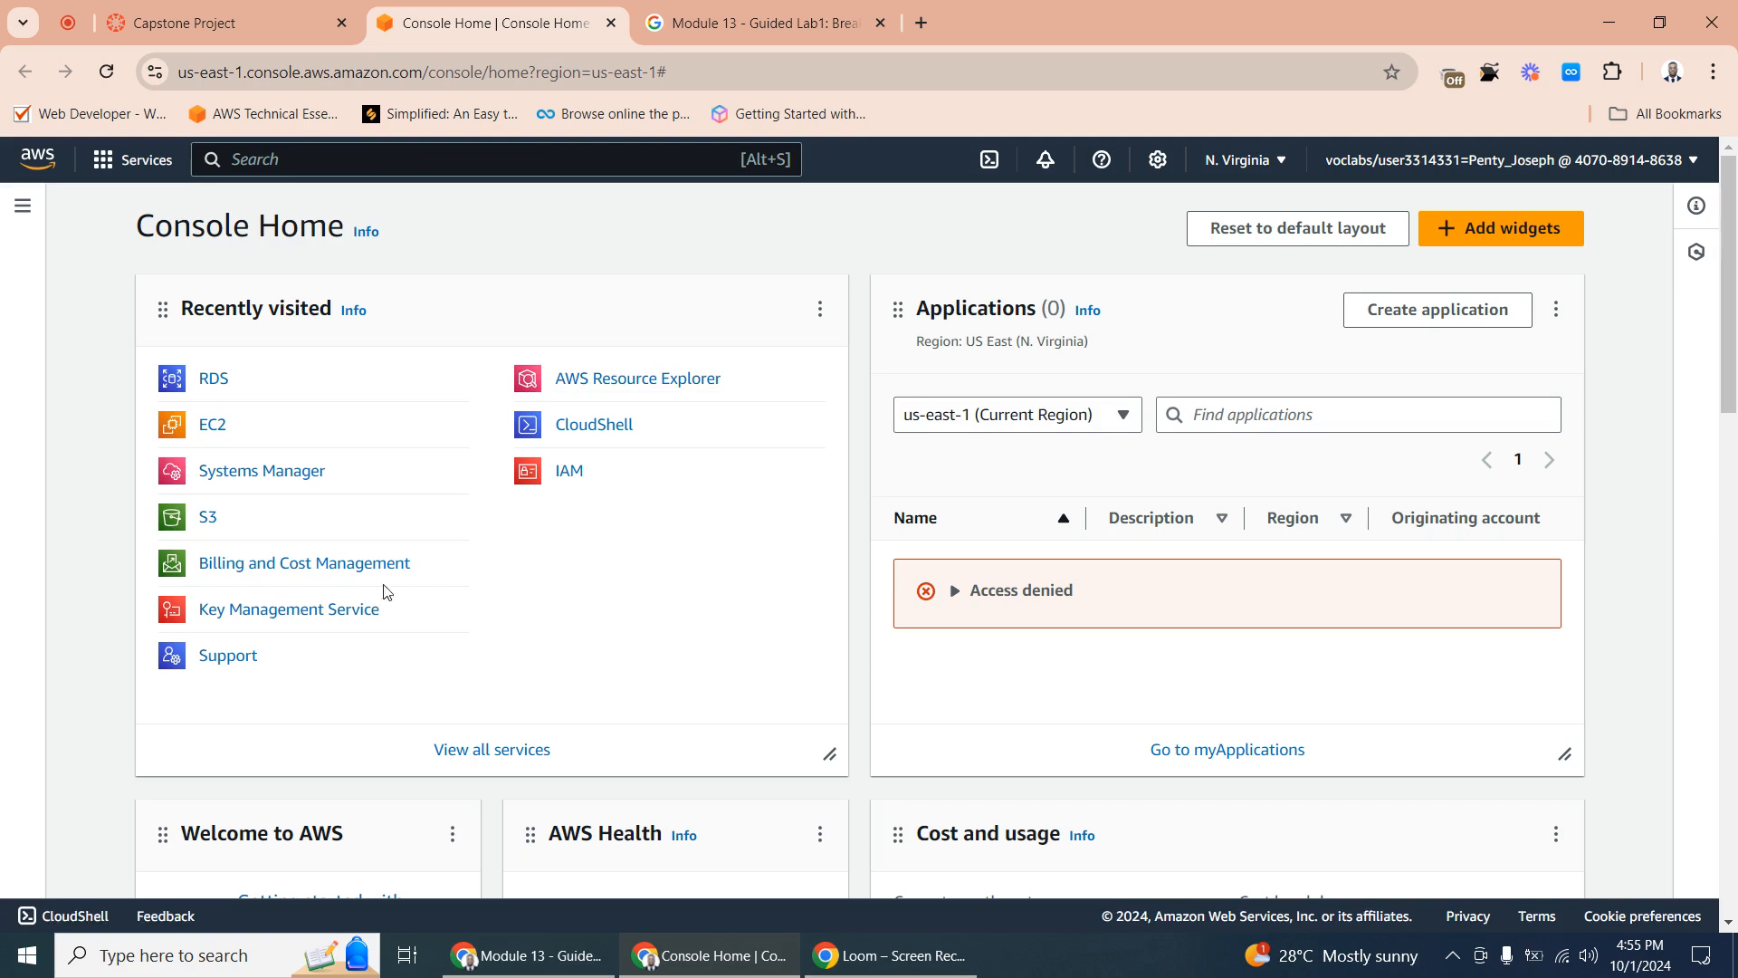
left_click(214, 429)
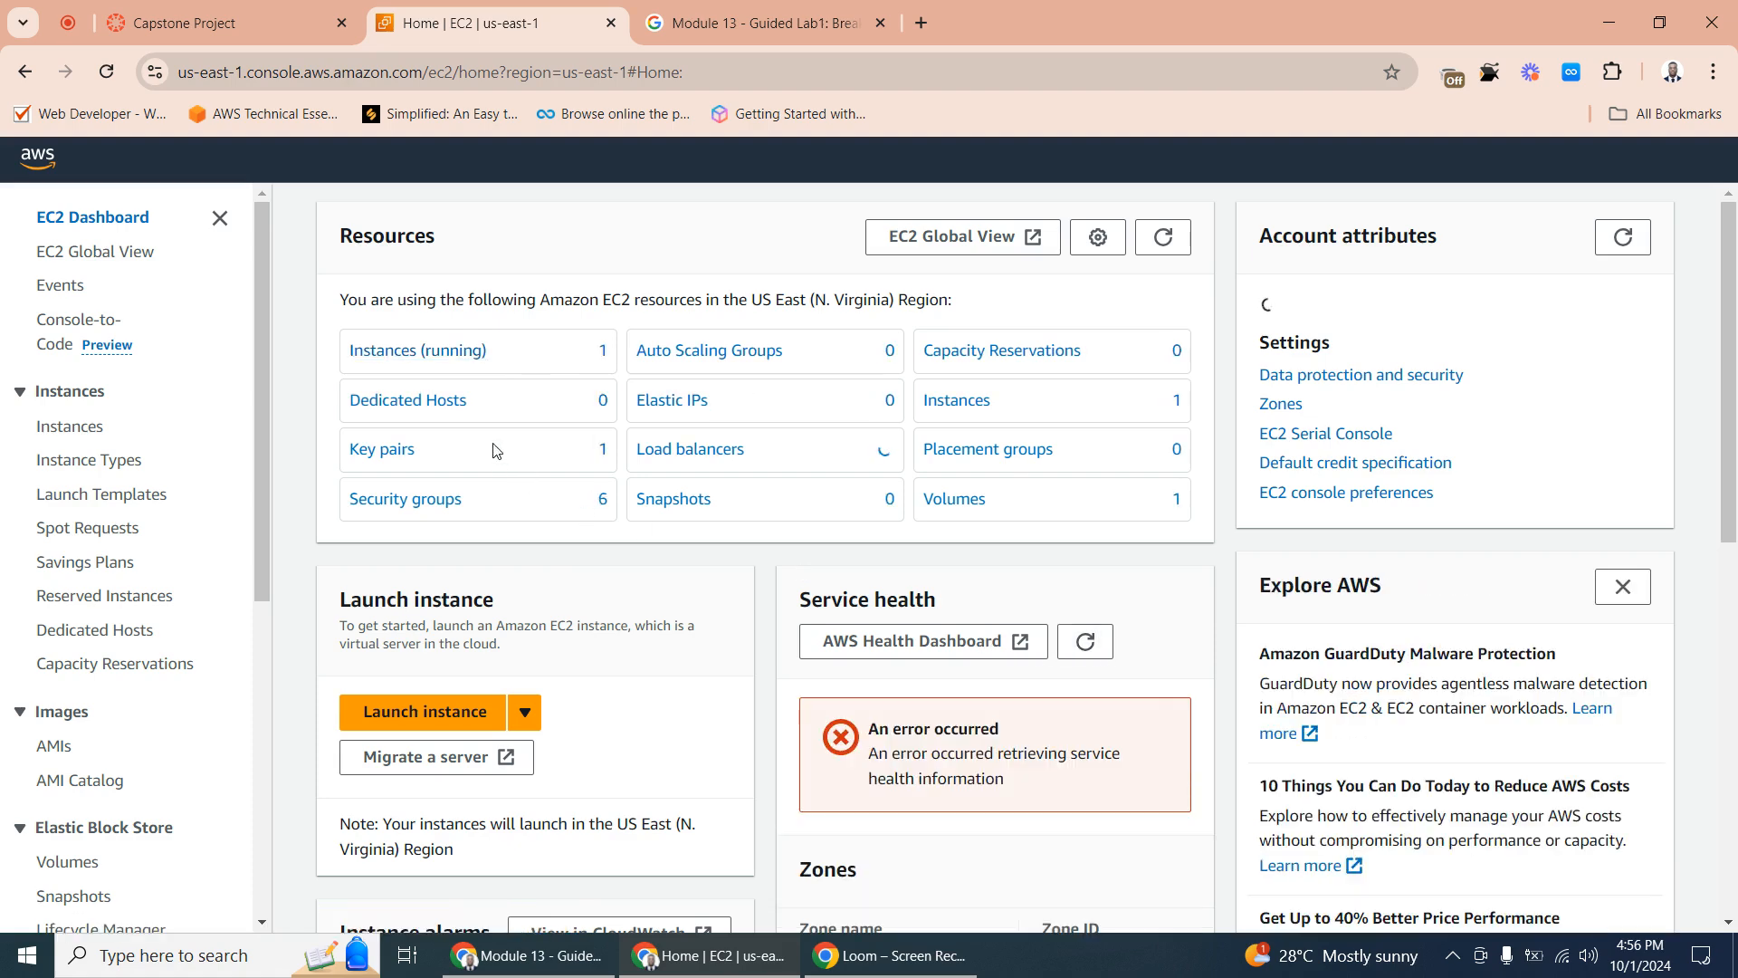
left_click(437, 361)
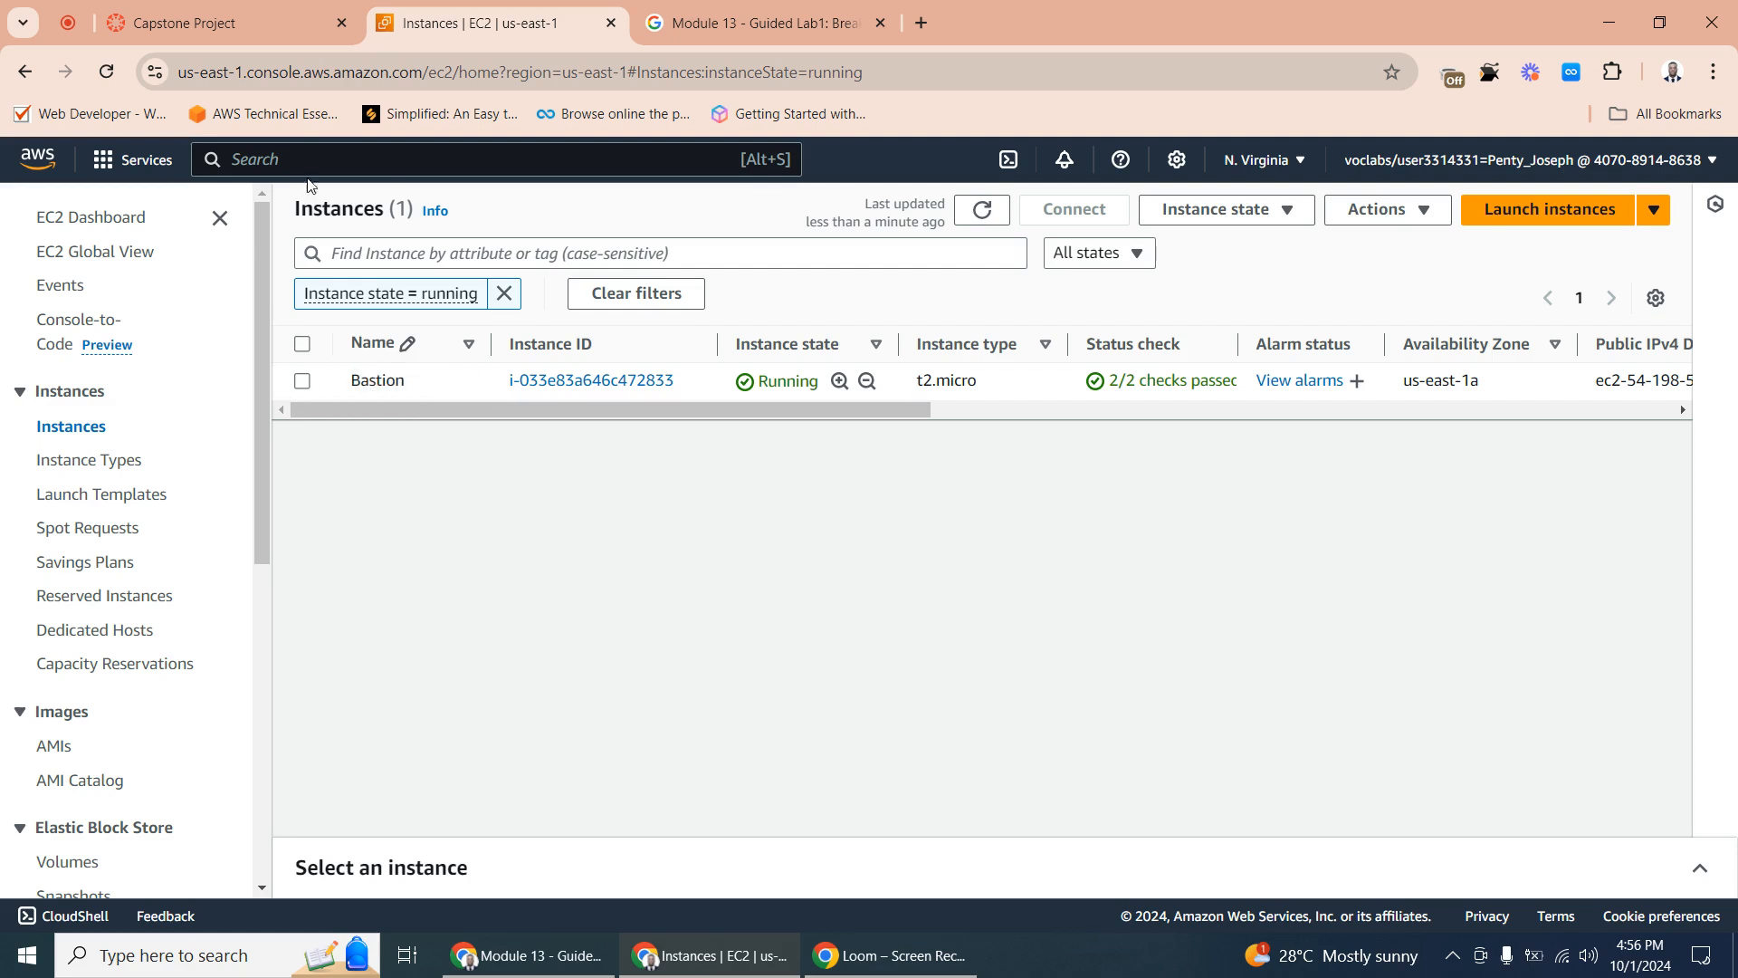
- Return to the AWS Console Home and make three duplicates of its browser tab, then go back to the original one
left_click(58, 172)
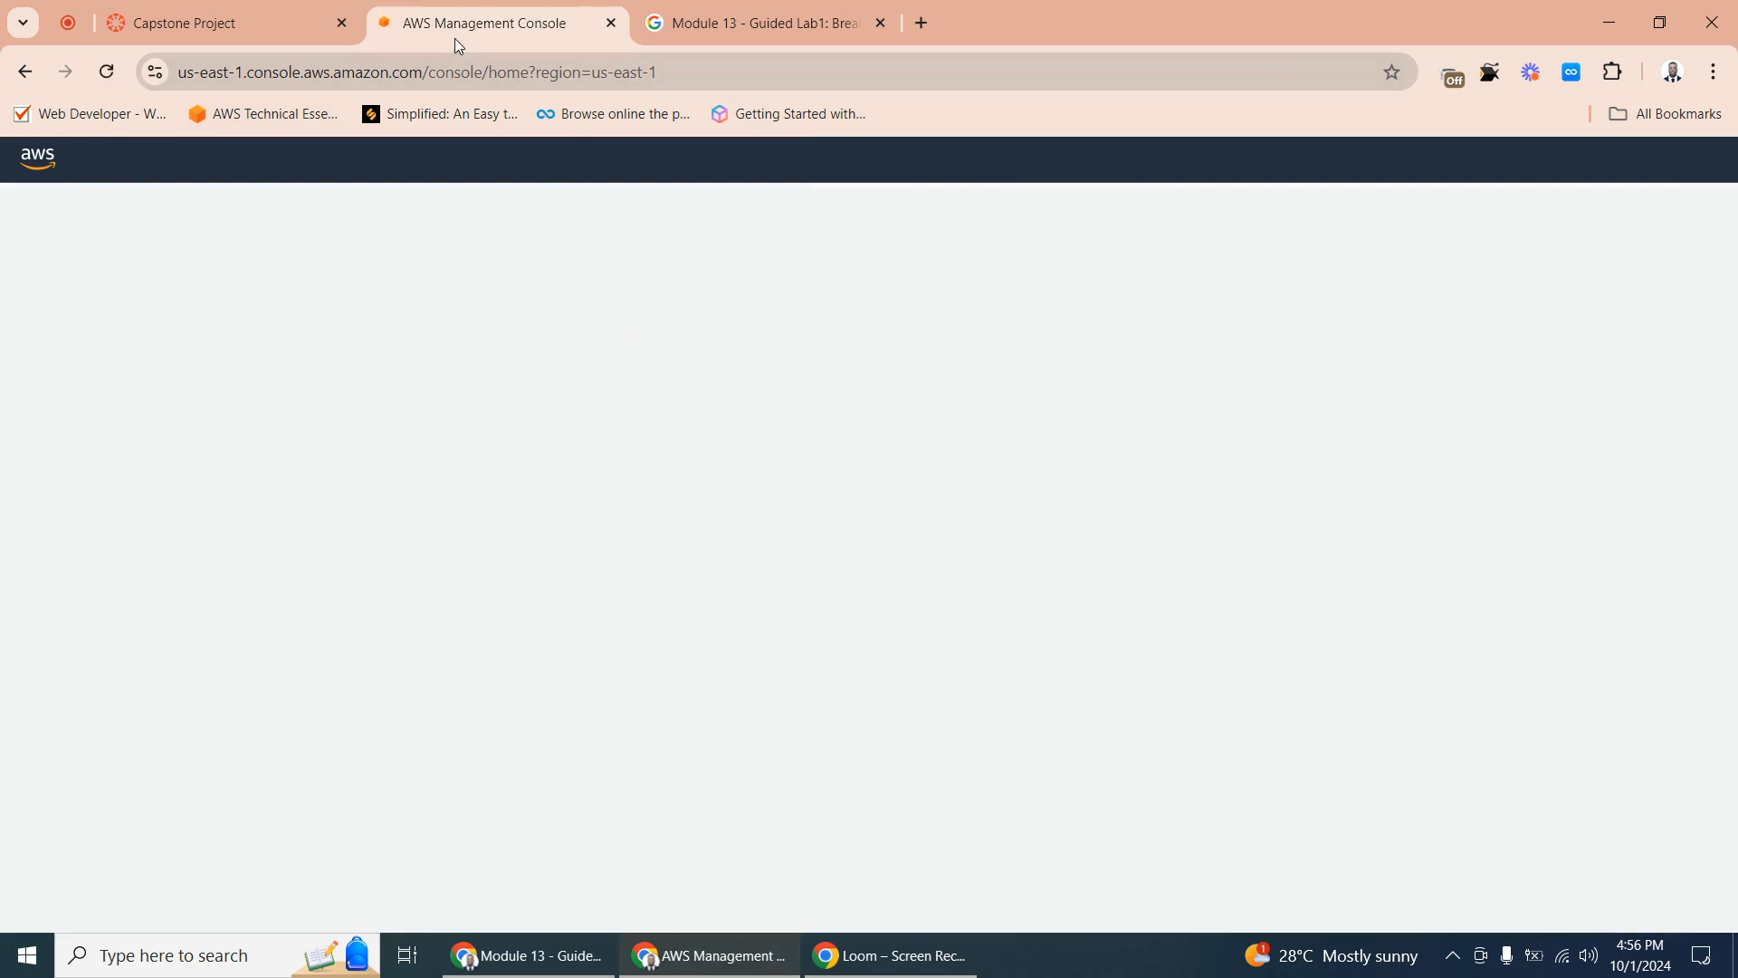
right_click(469, 27)
left_click(573, 227)
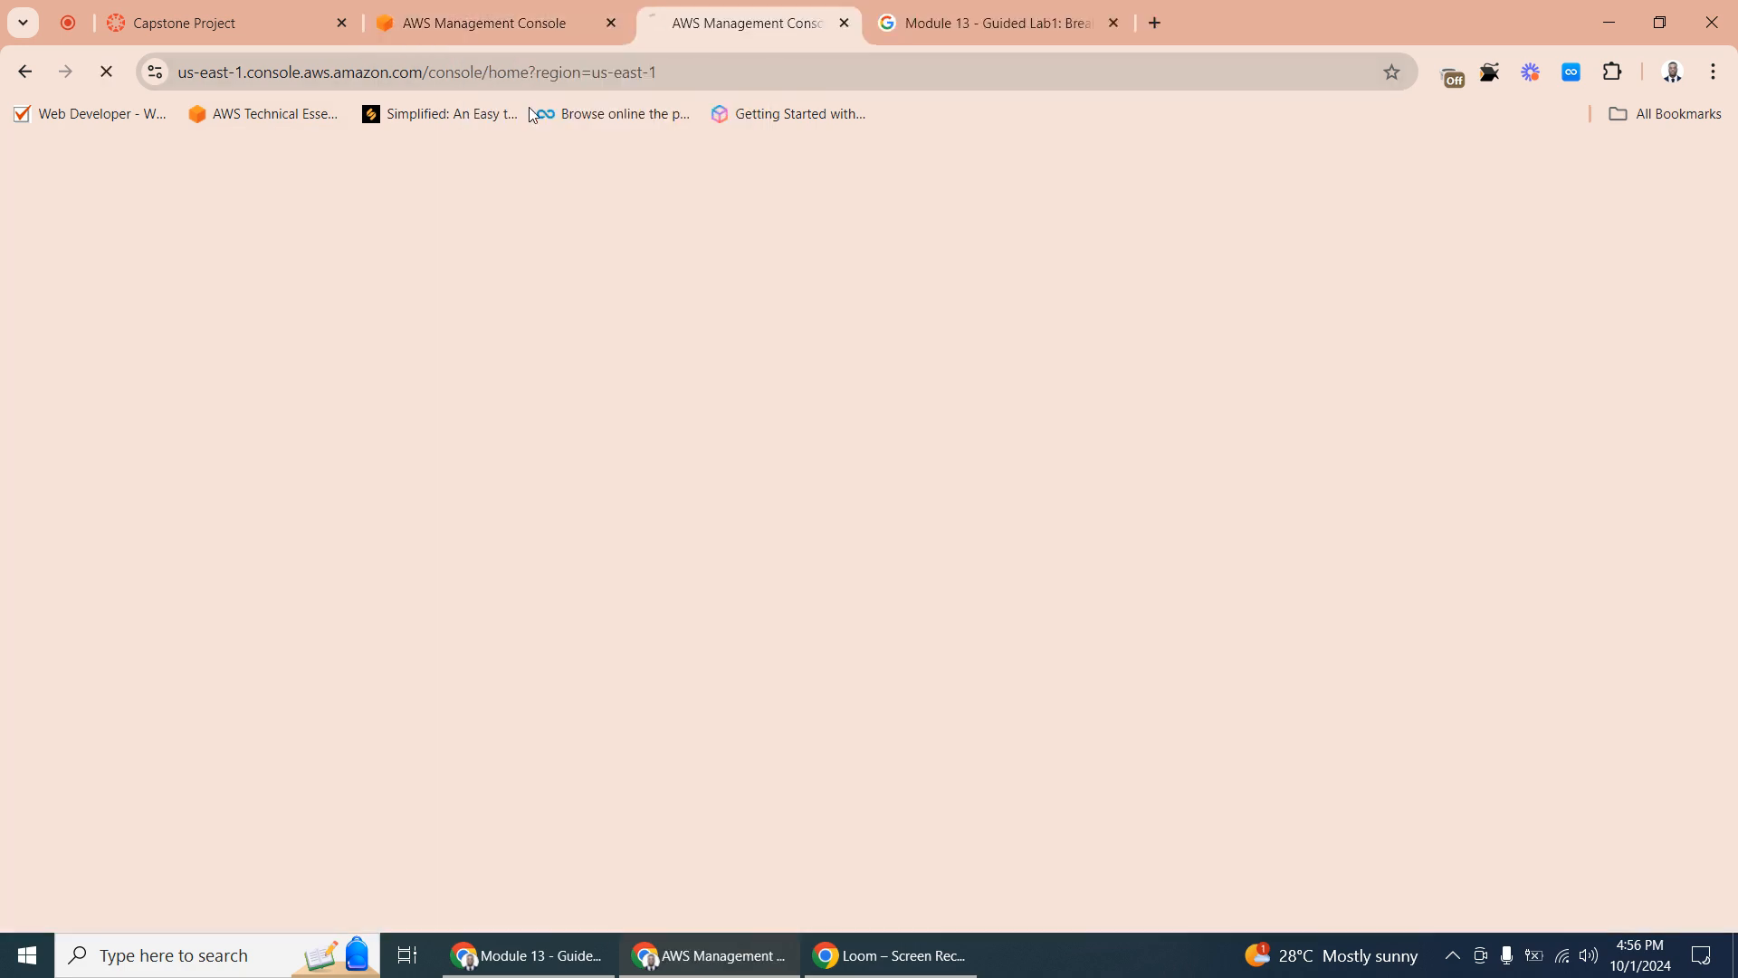
left_click(480, 31)
right_click(480, 31)
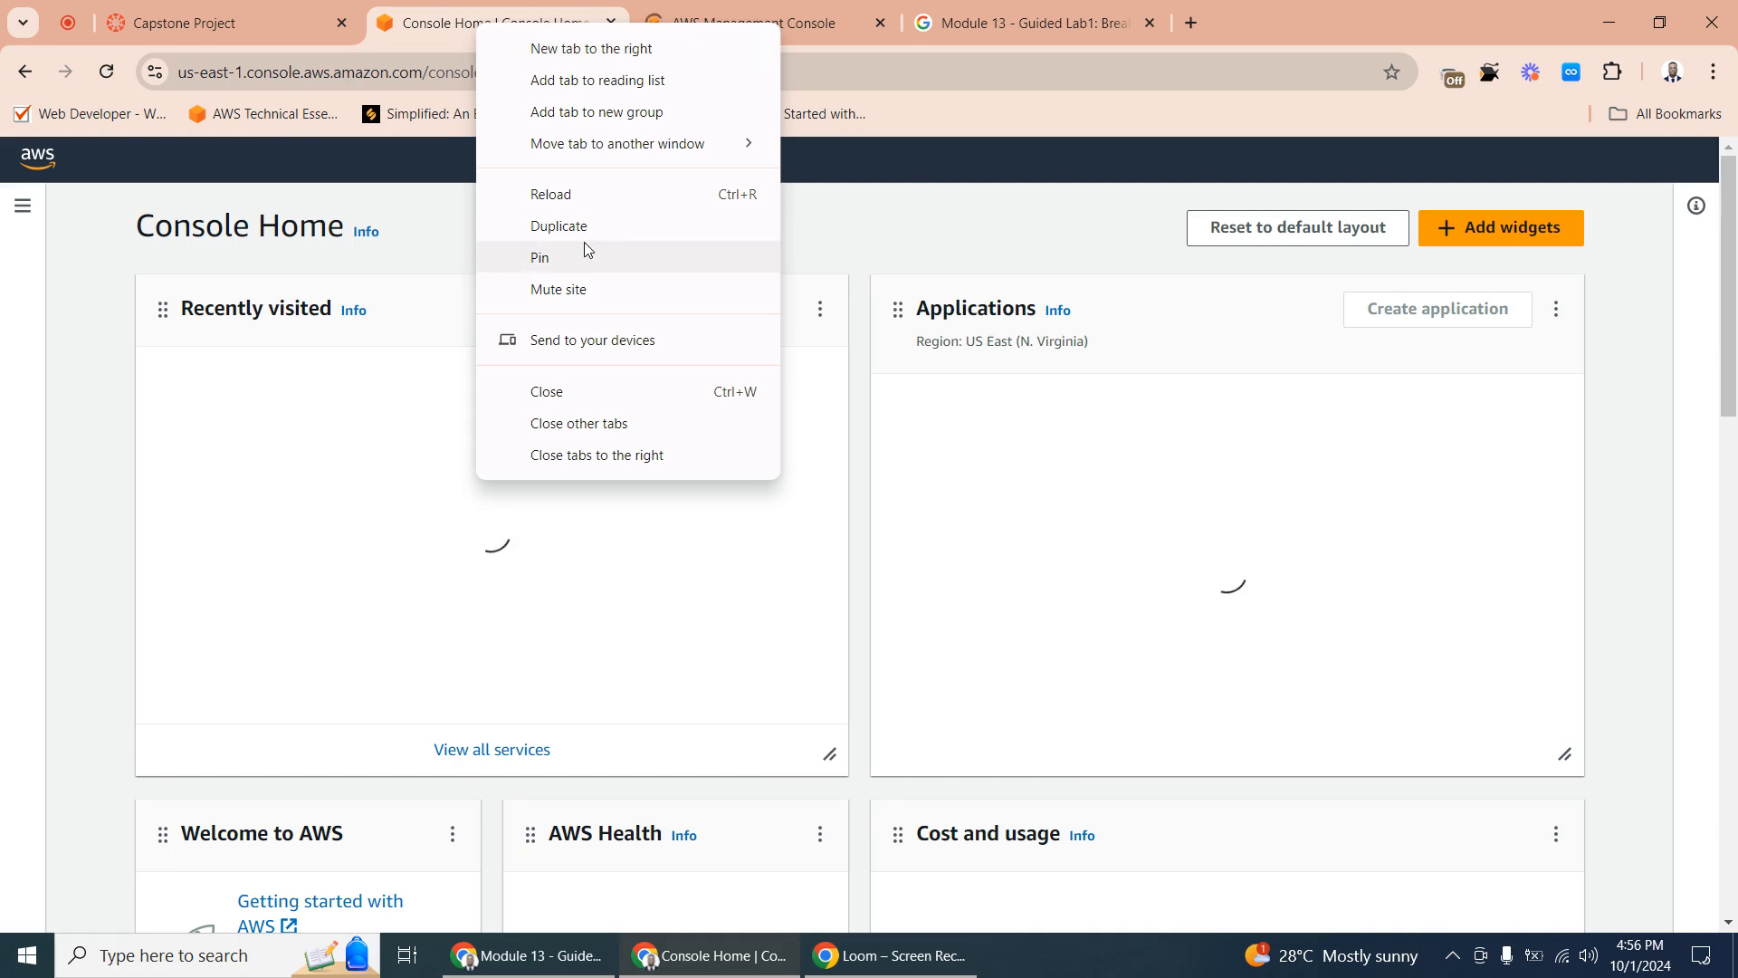
left_click(562, 226)
left_click(488, 27)
right_click(489, 31)
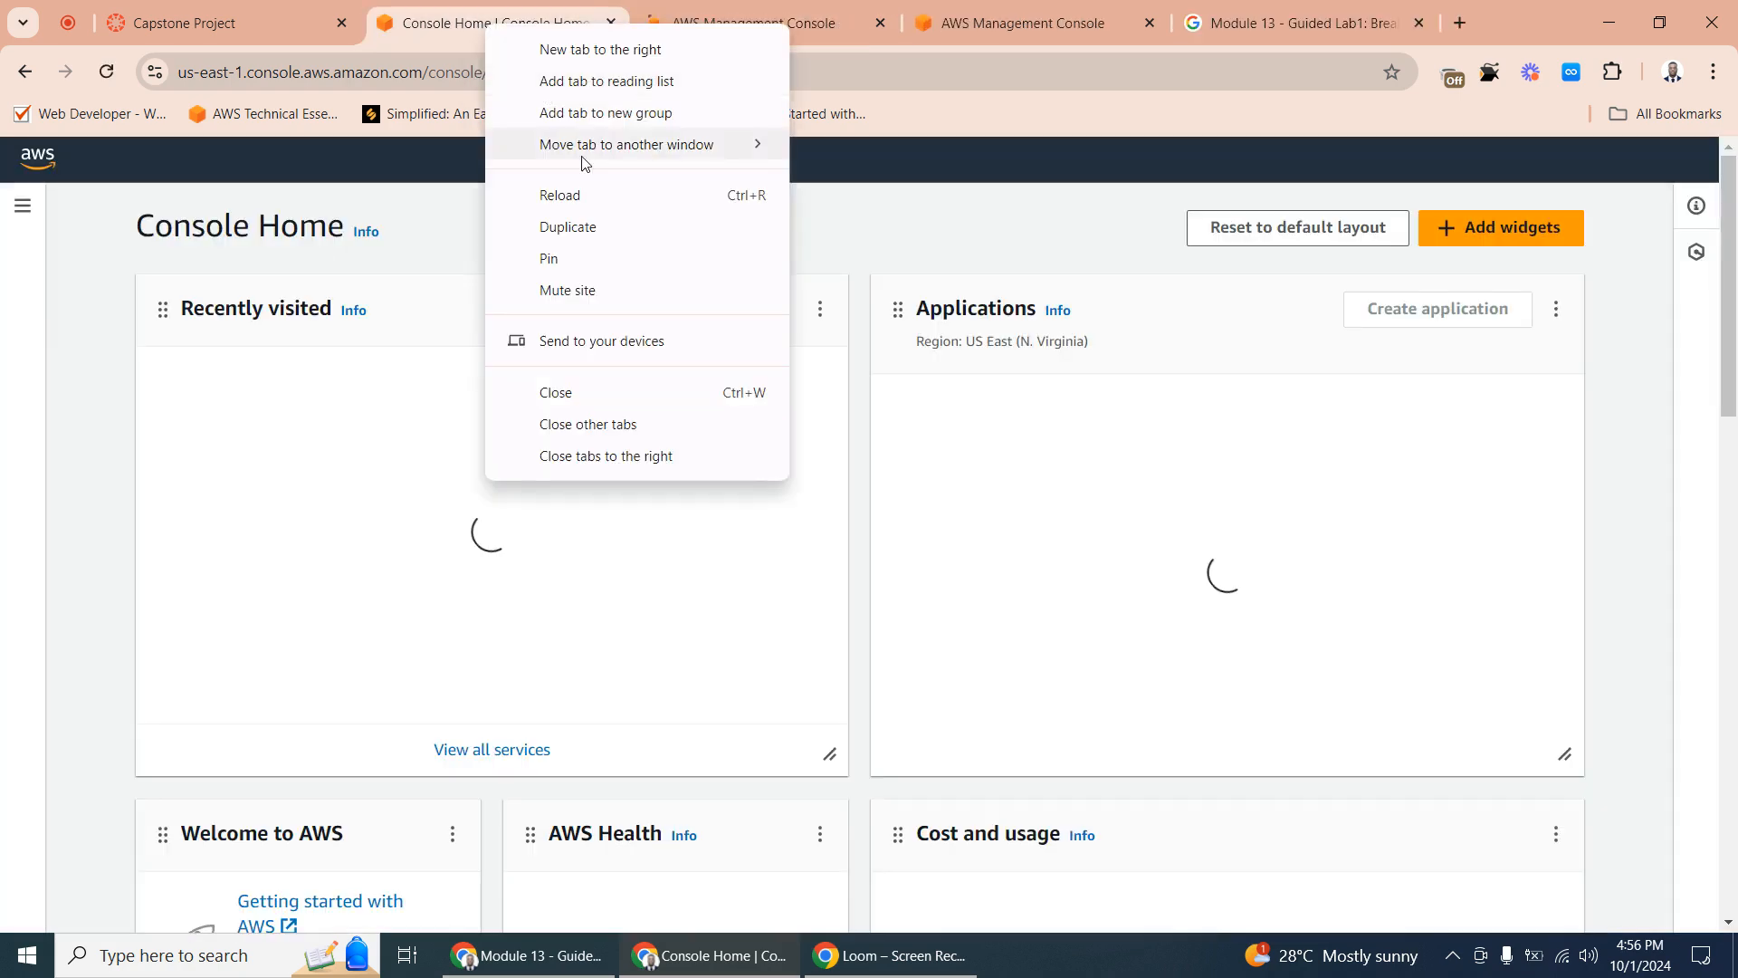
left_click(573, 226)
left_click(446, 26)
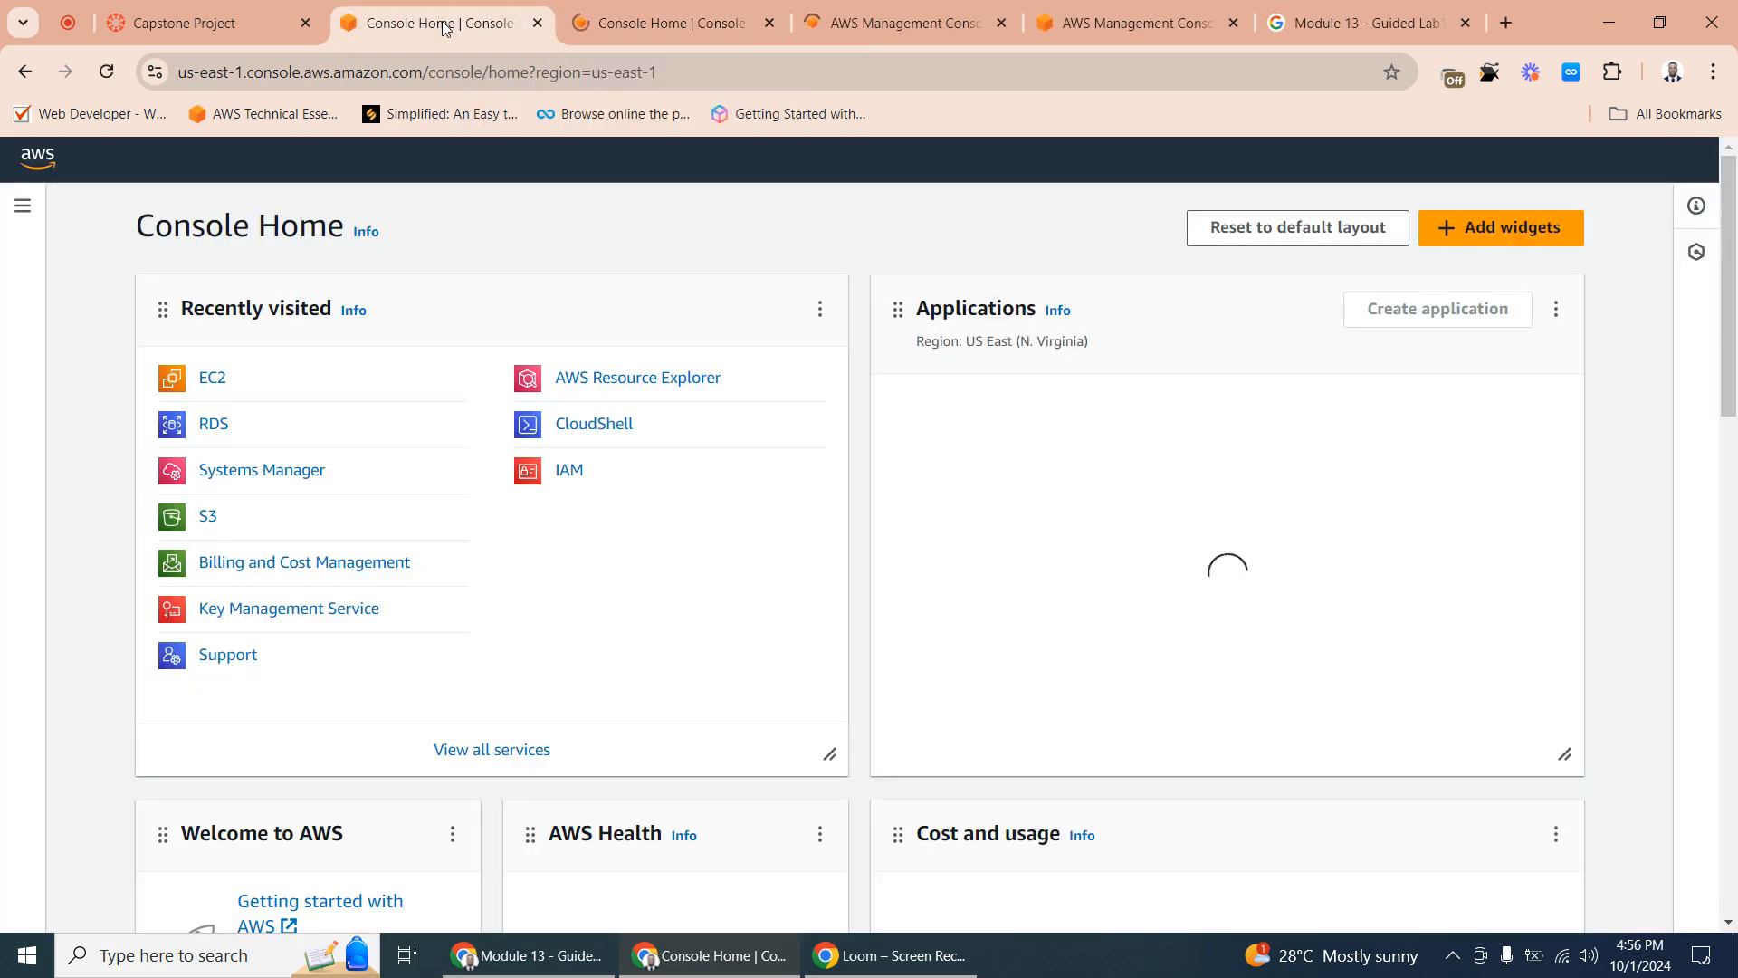
- Go to the EC2 load balancers and start creating an Application Load Balancer
left_click(218, 387)
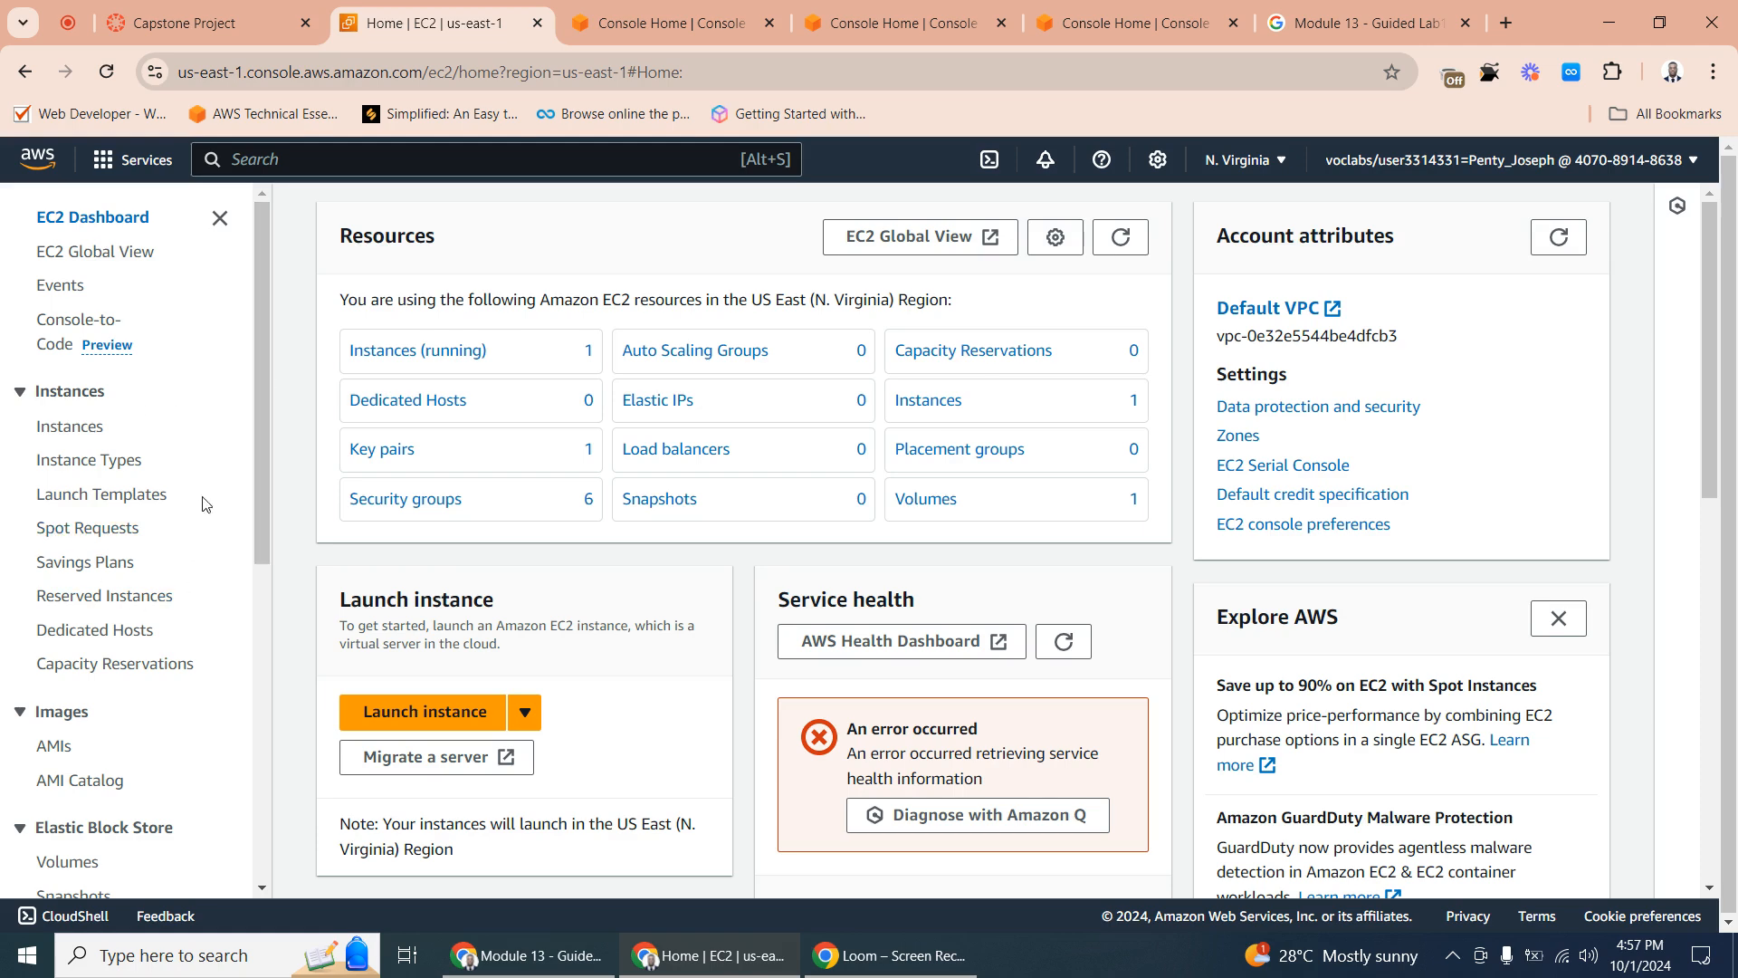
left_click_drag(269, 426, 248, 822)
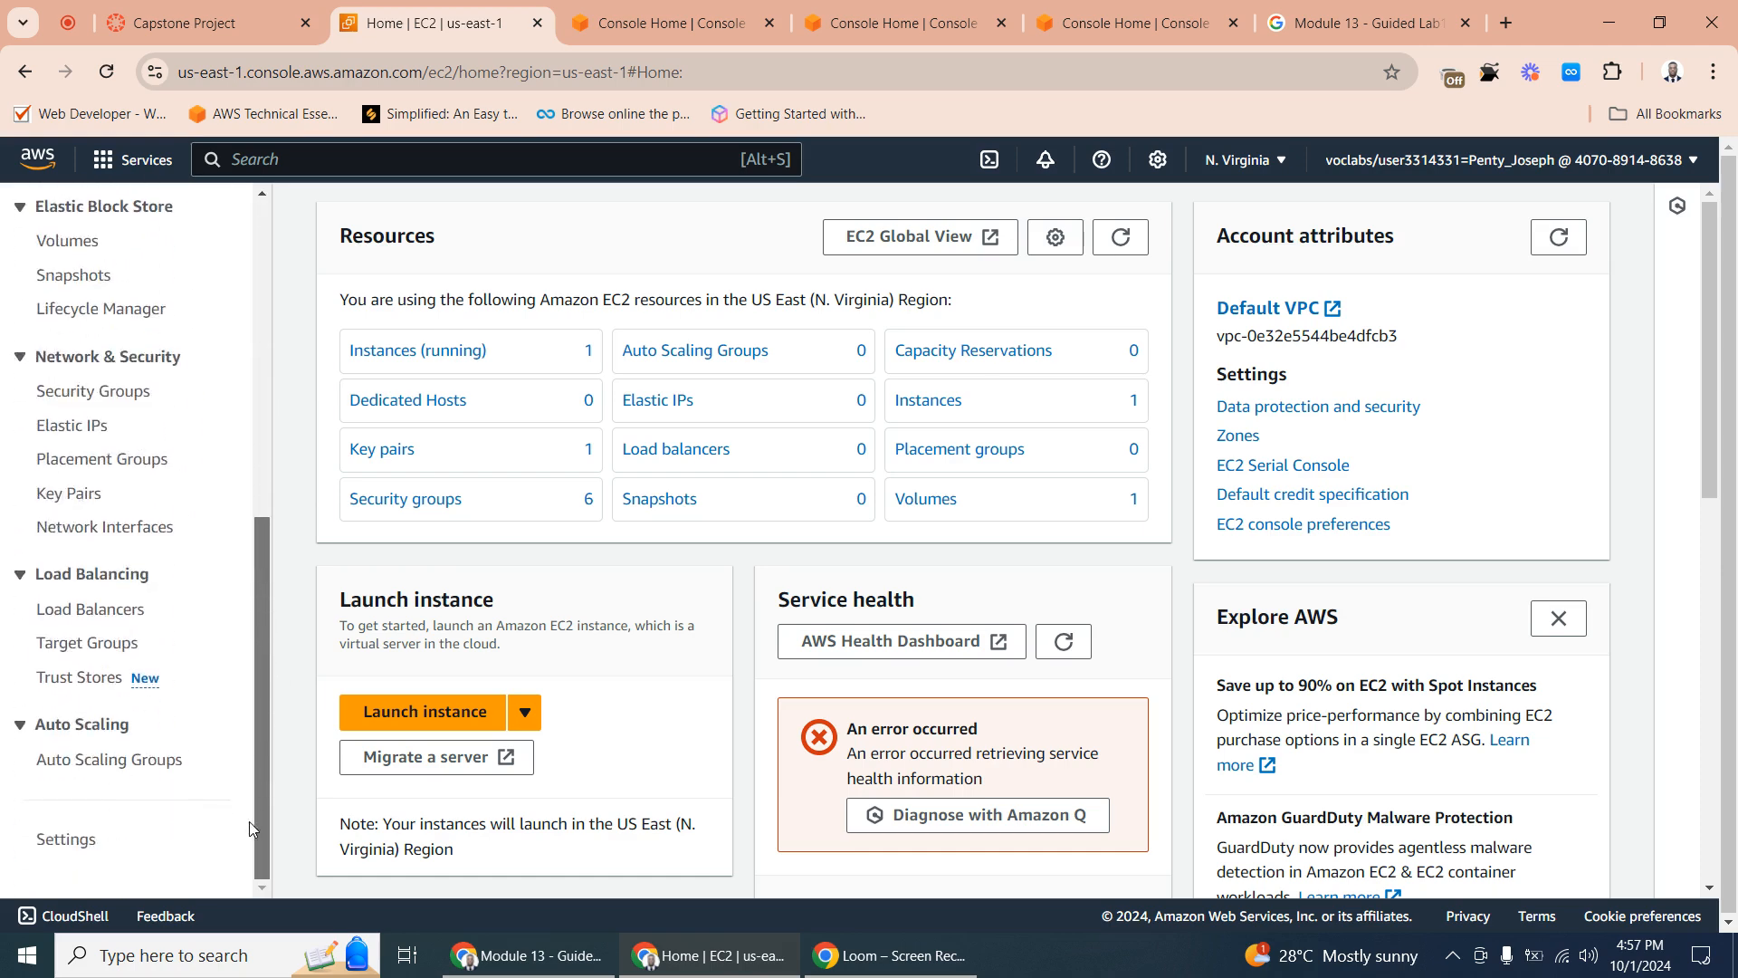
left_click(98, 610)
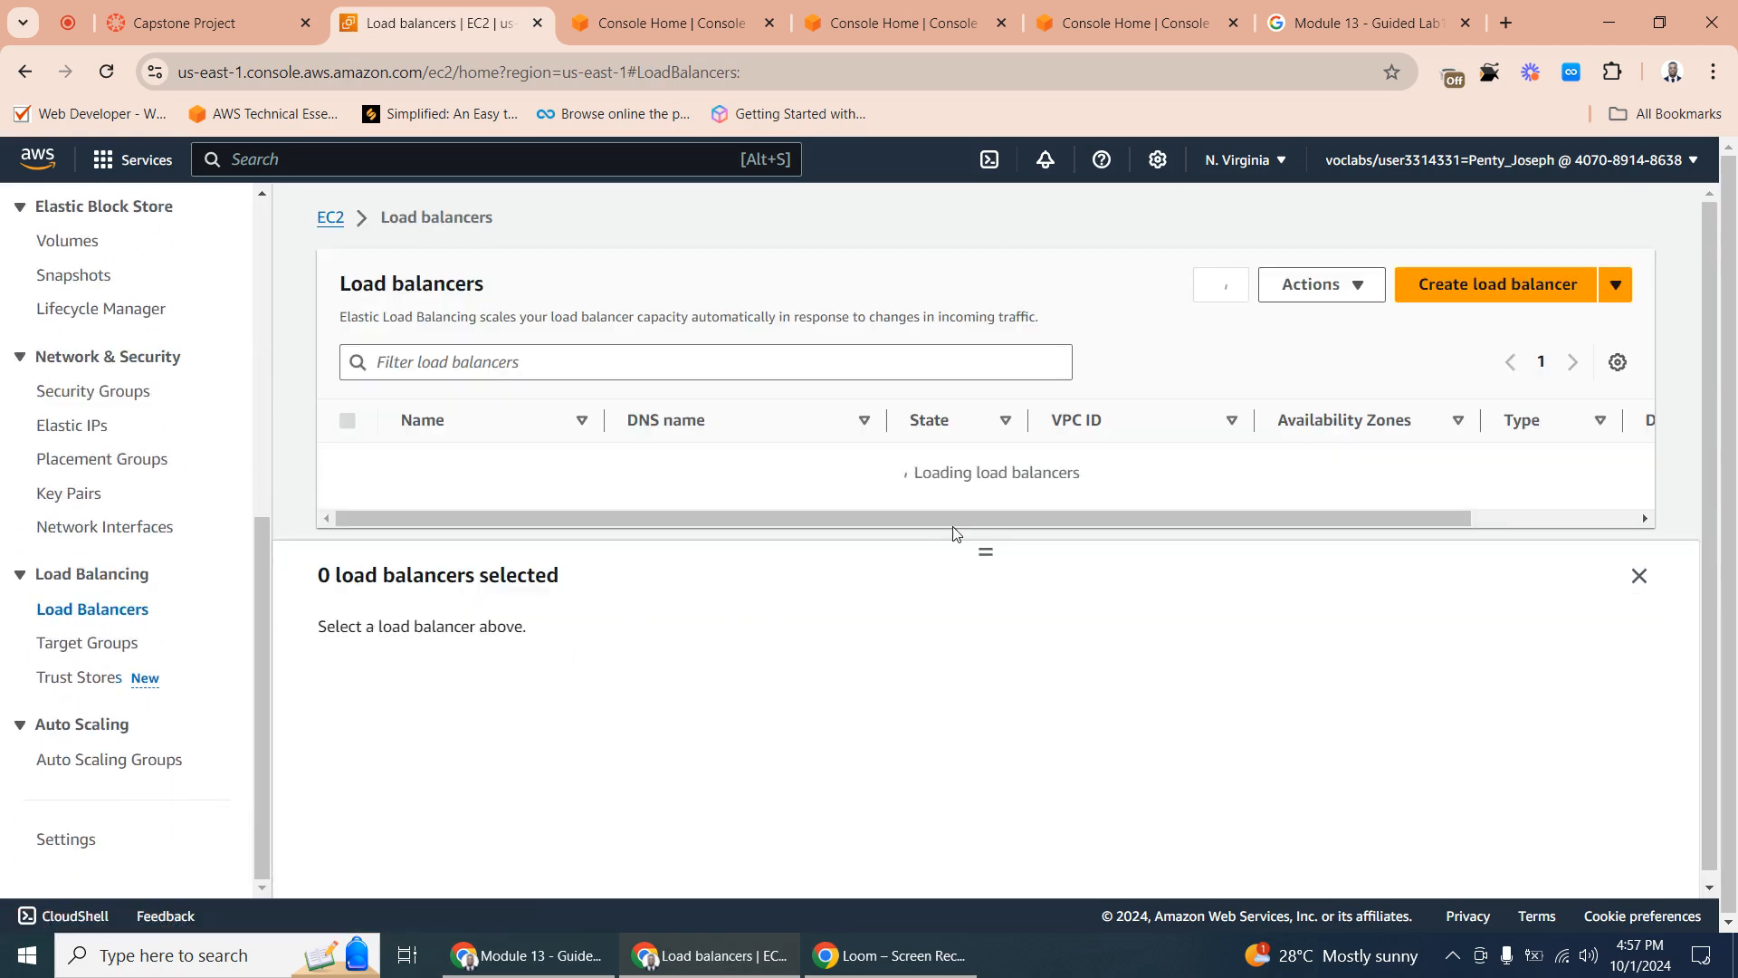
left_click(1505, 285)
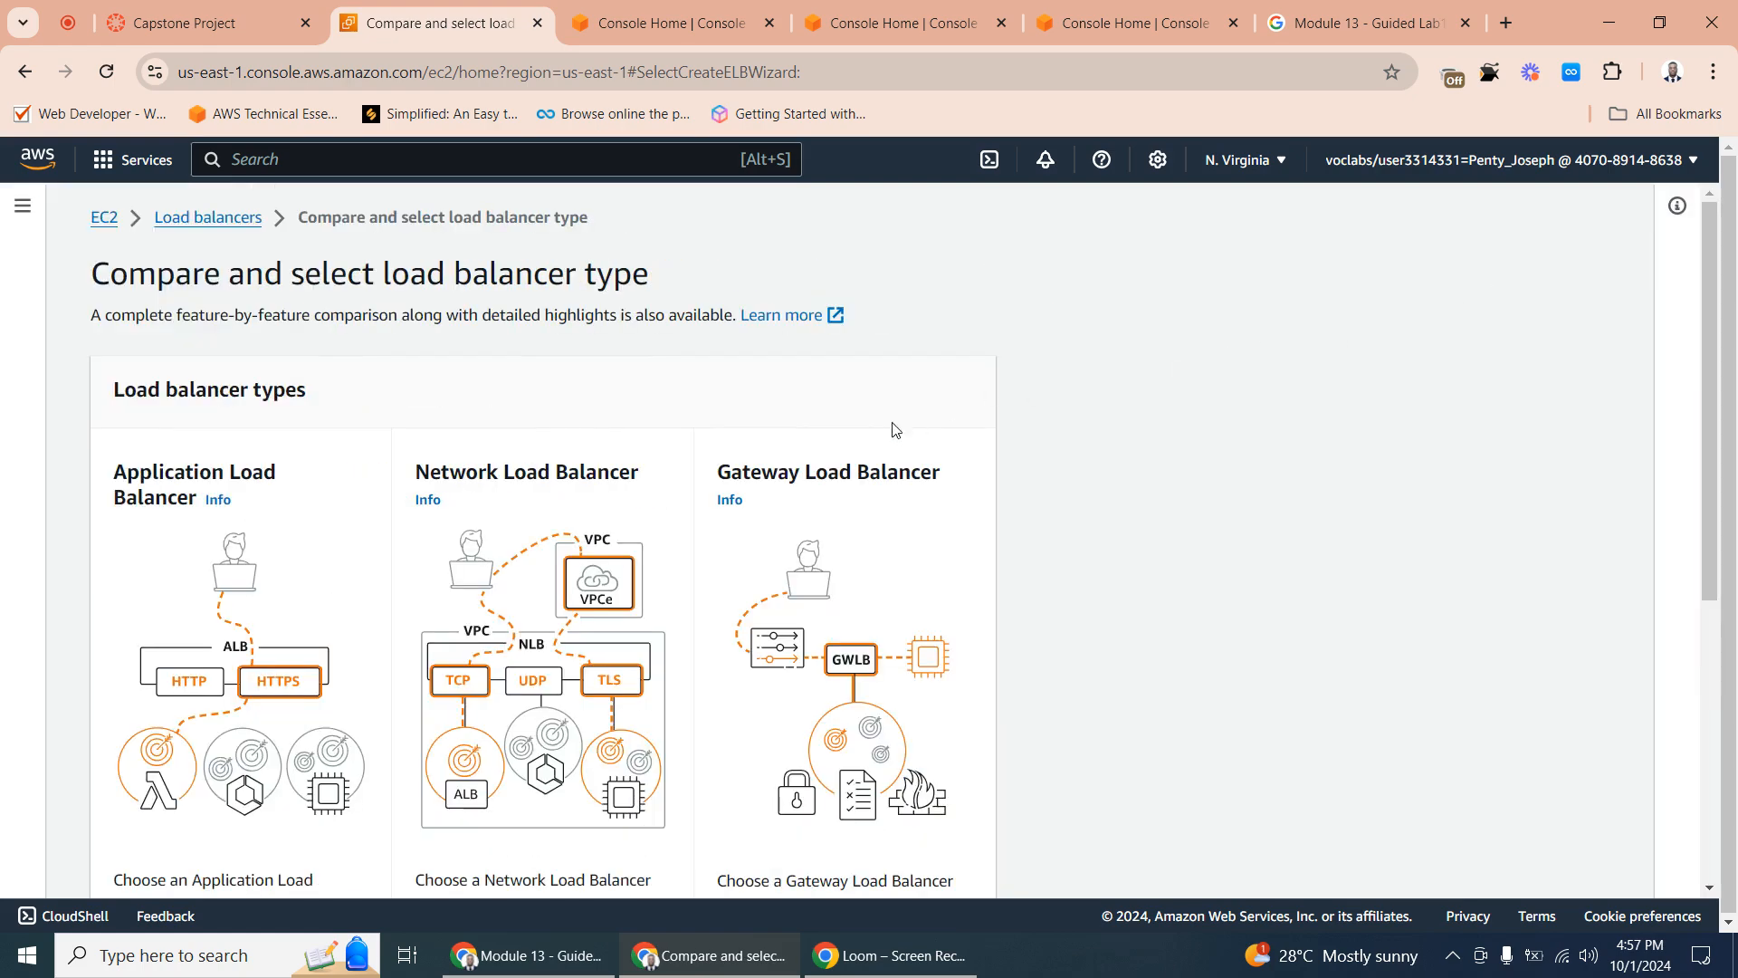
scroll(605, 492, "down", 3)
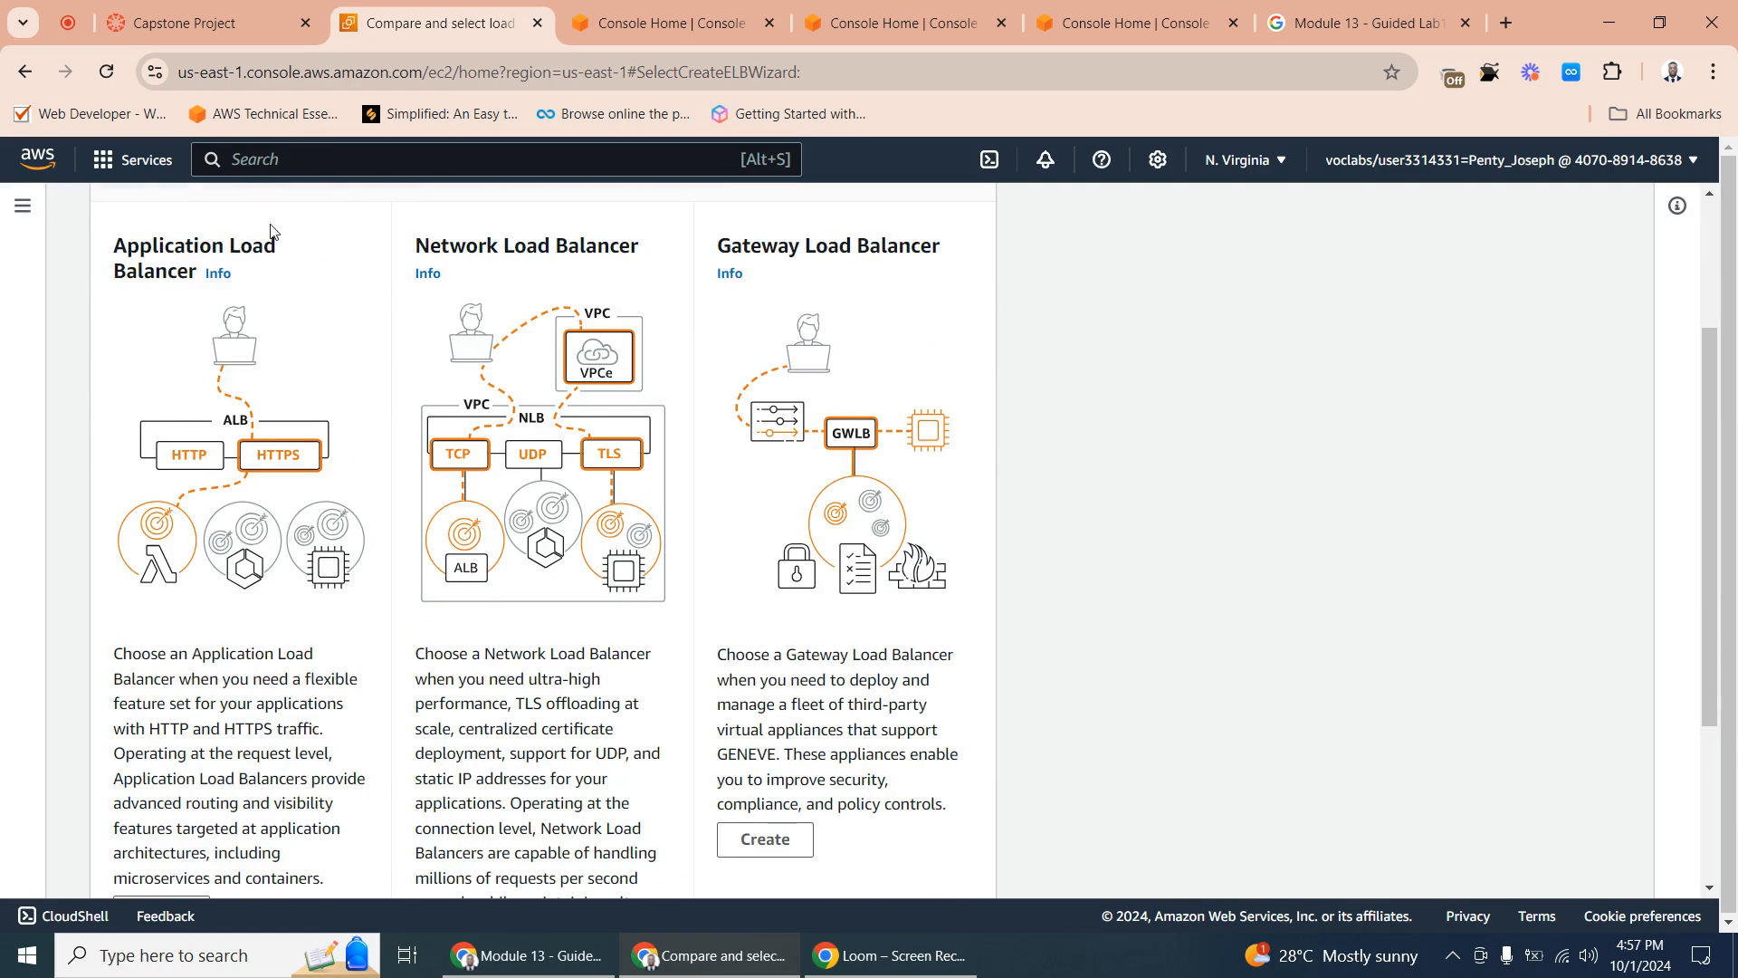
scroll(217, 362, "down", 3)
scroll(238, 451, "up", 2)
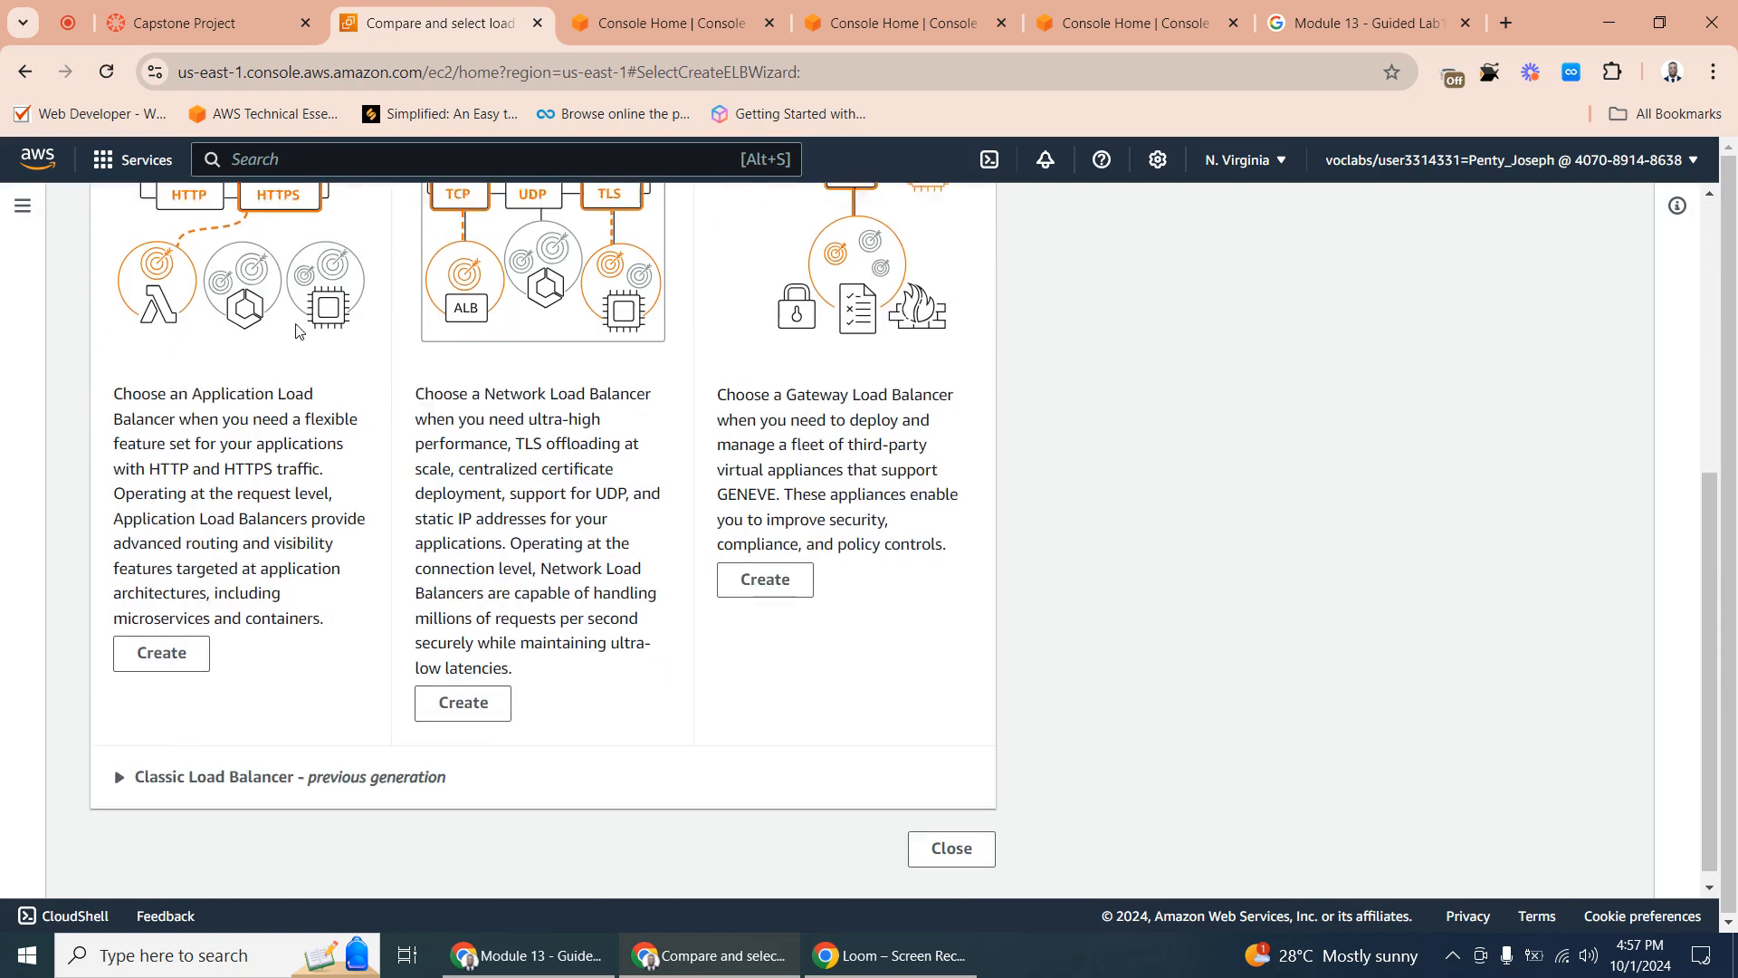
scroll(238, 450, "down", 3)
left_click(161, 637)
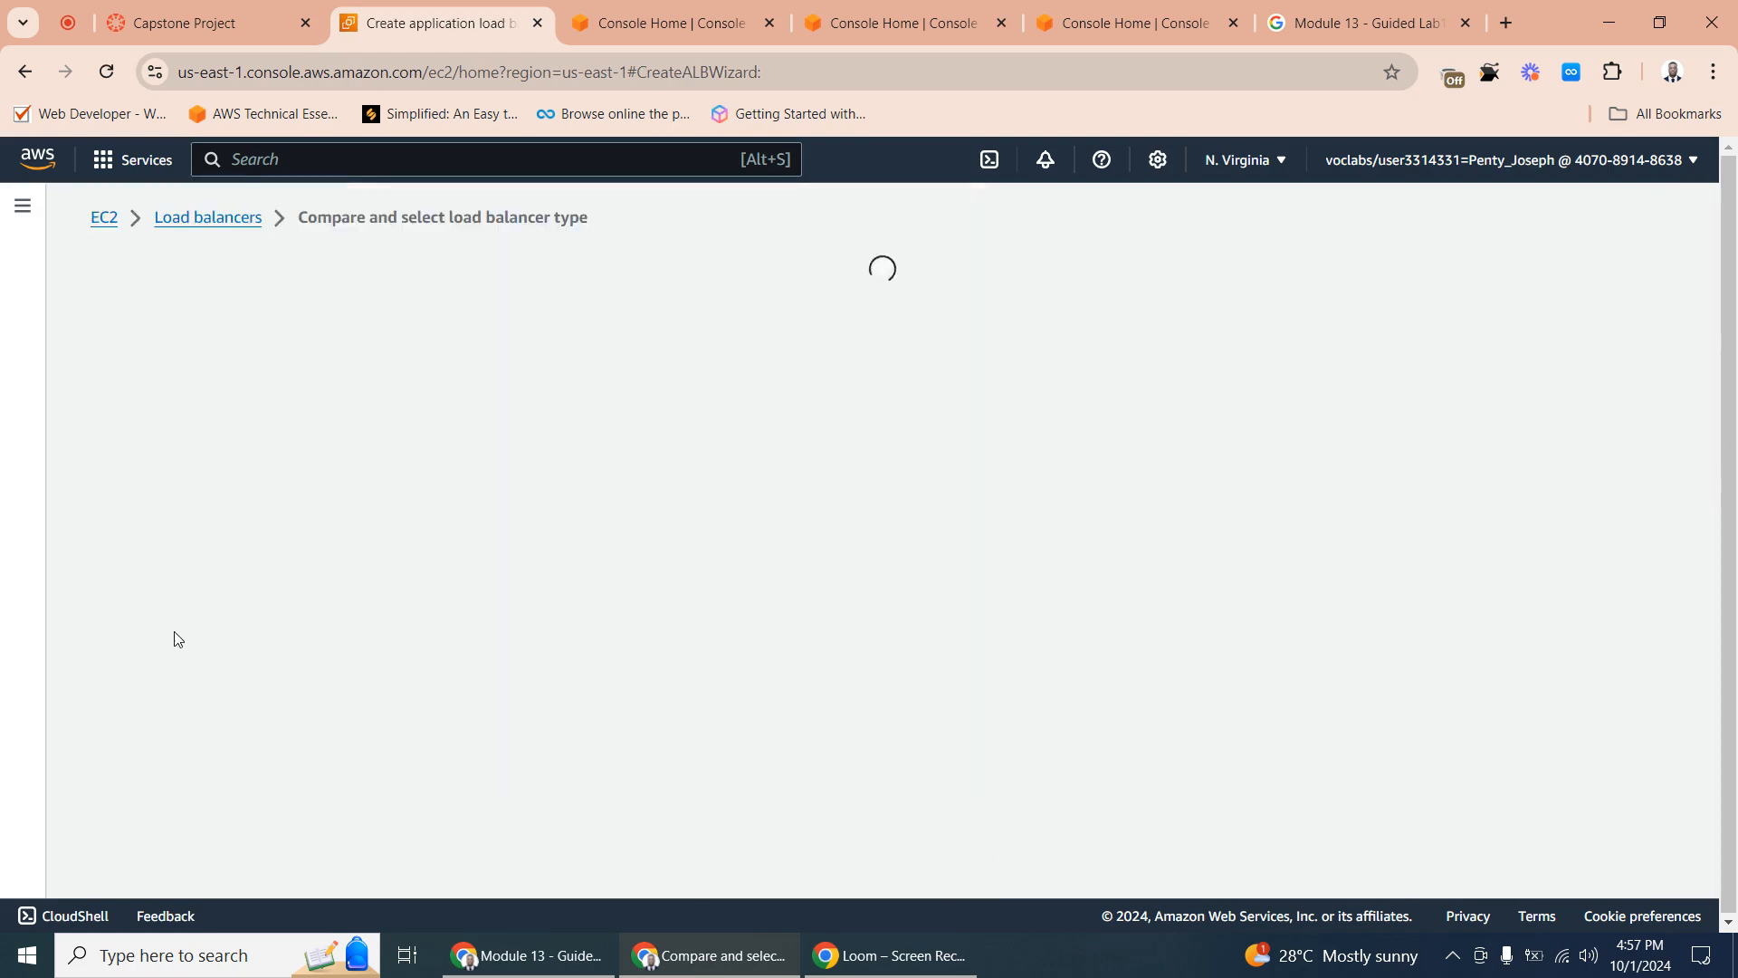
- Name the load balancer with the account user's first name in lowercase followed by "-lb"
scroll(190, 335, "down", 3)
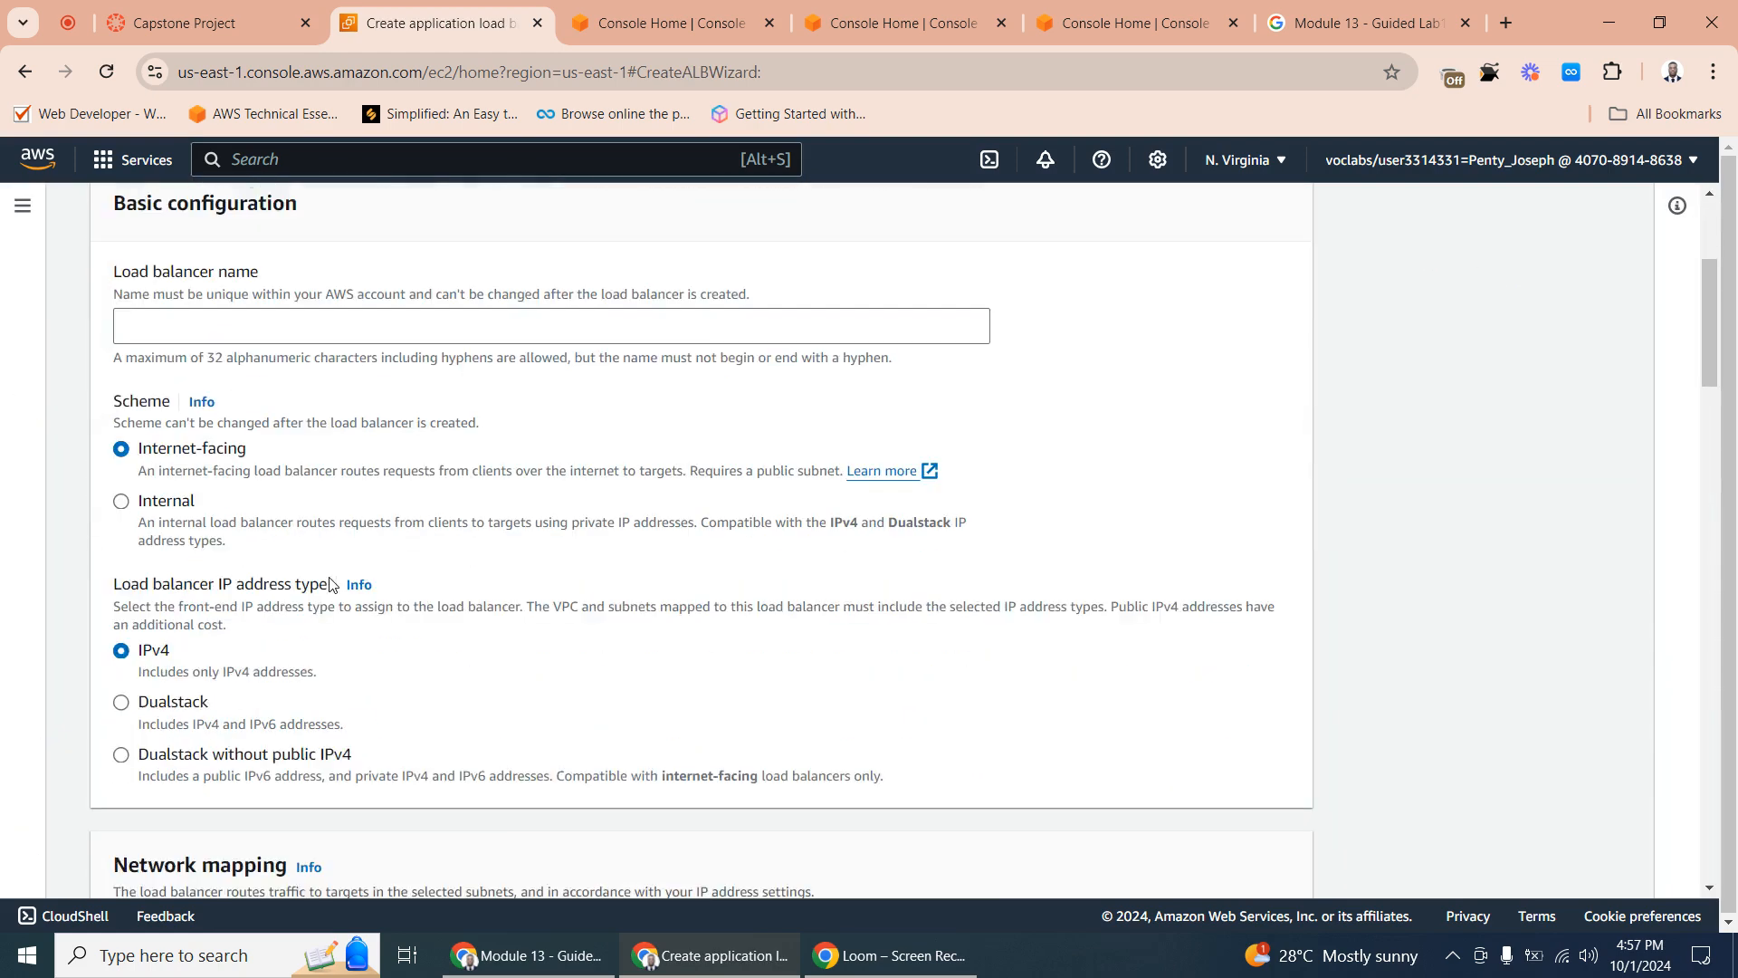
left_click(139, 310)
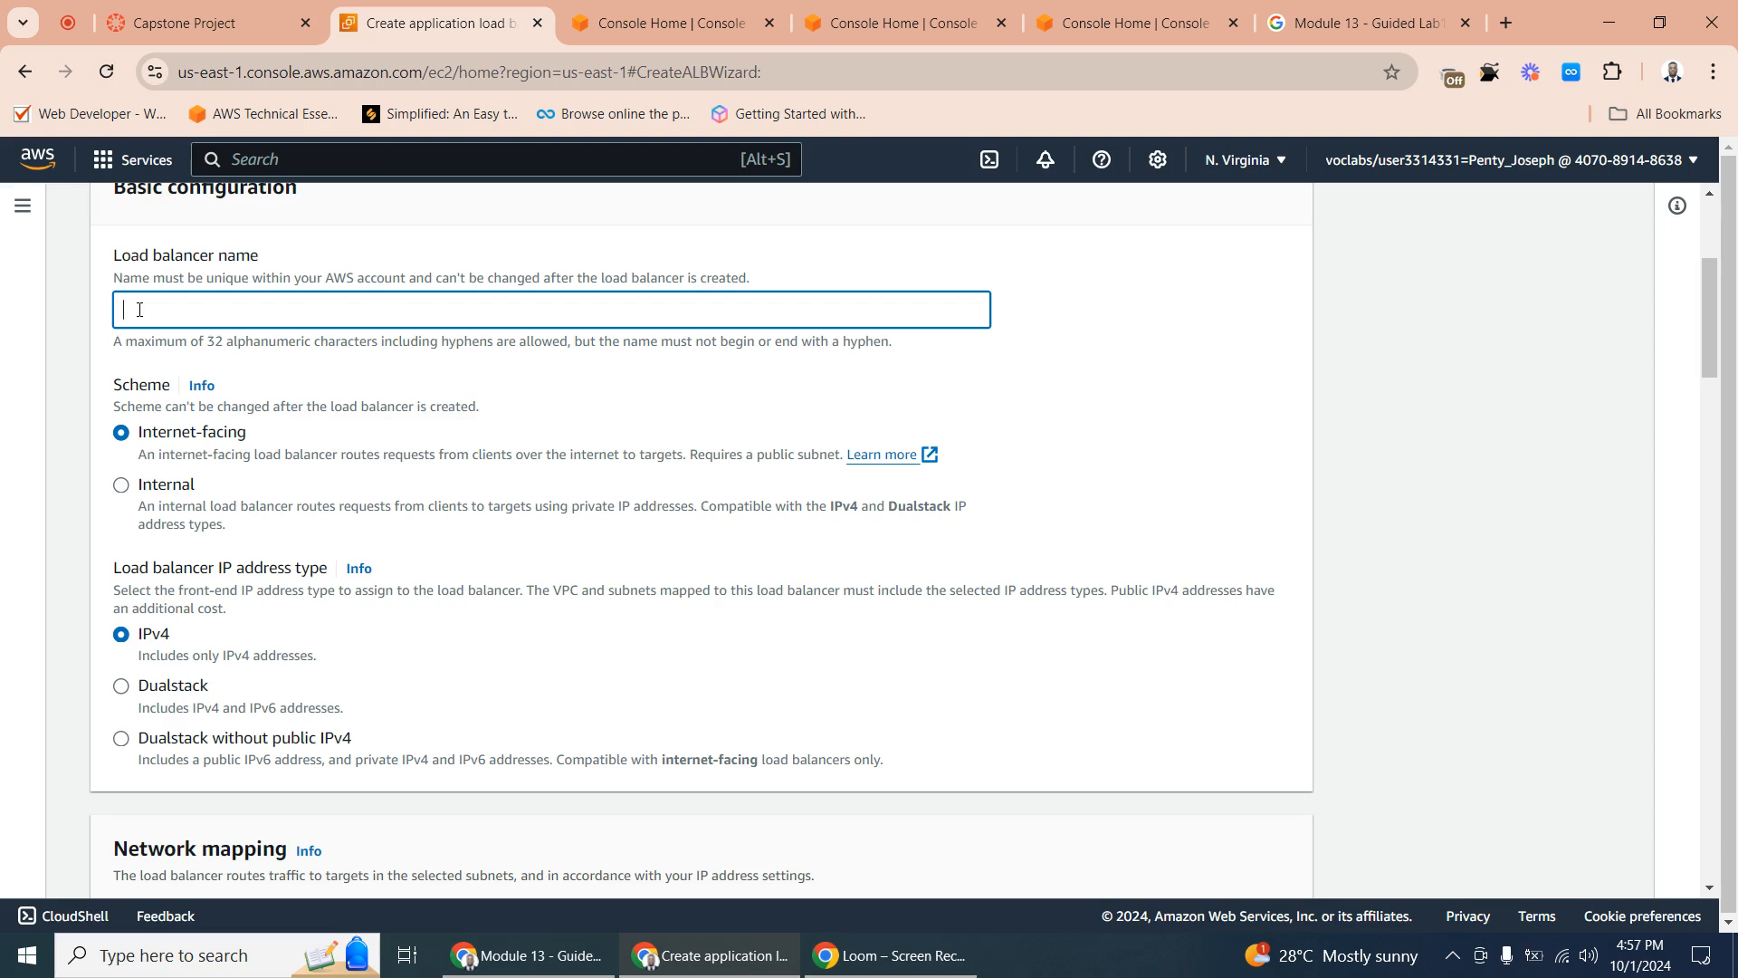
type("PENTY")
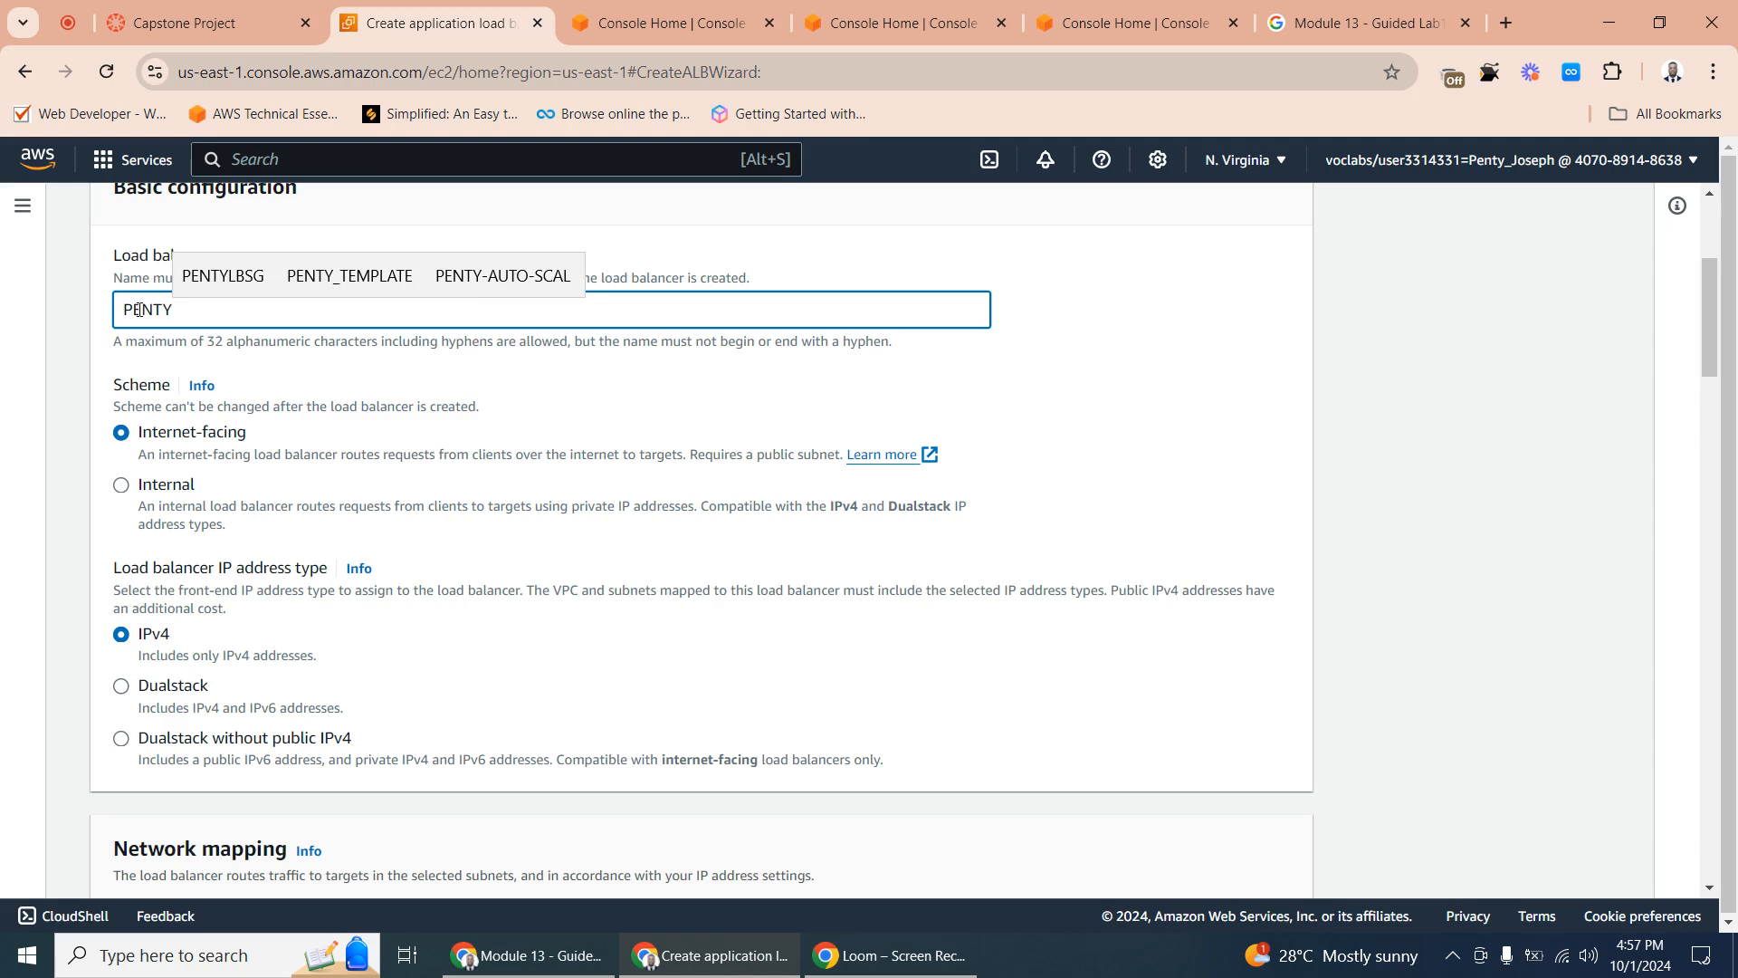
key("BackSpace")
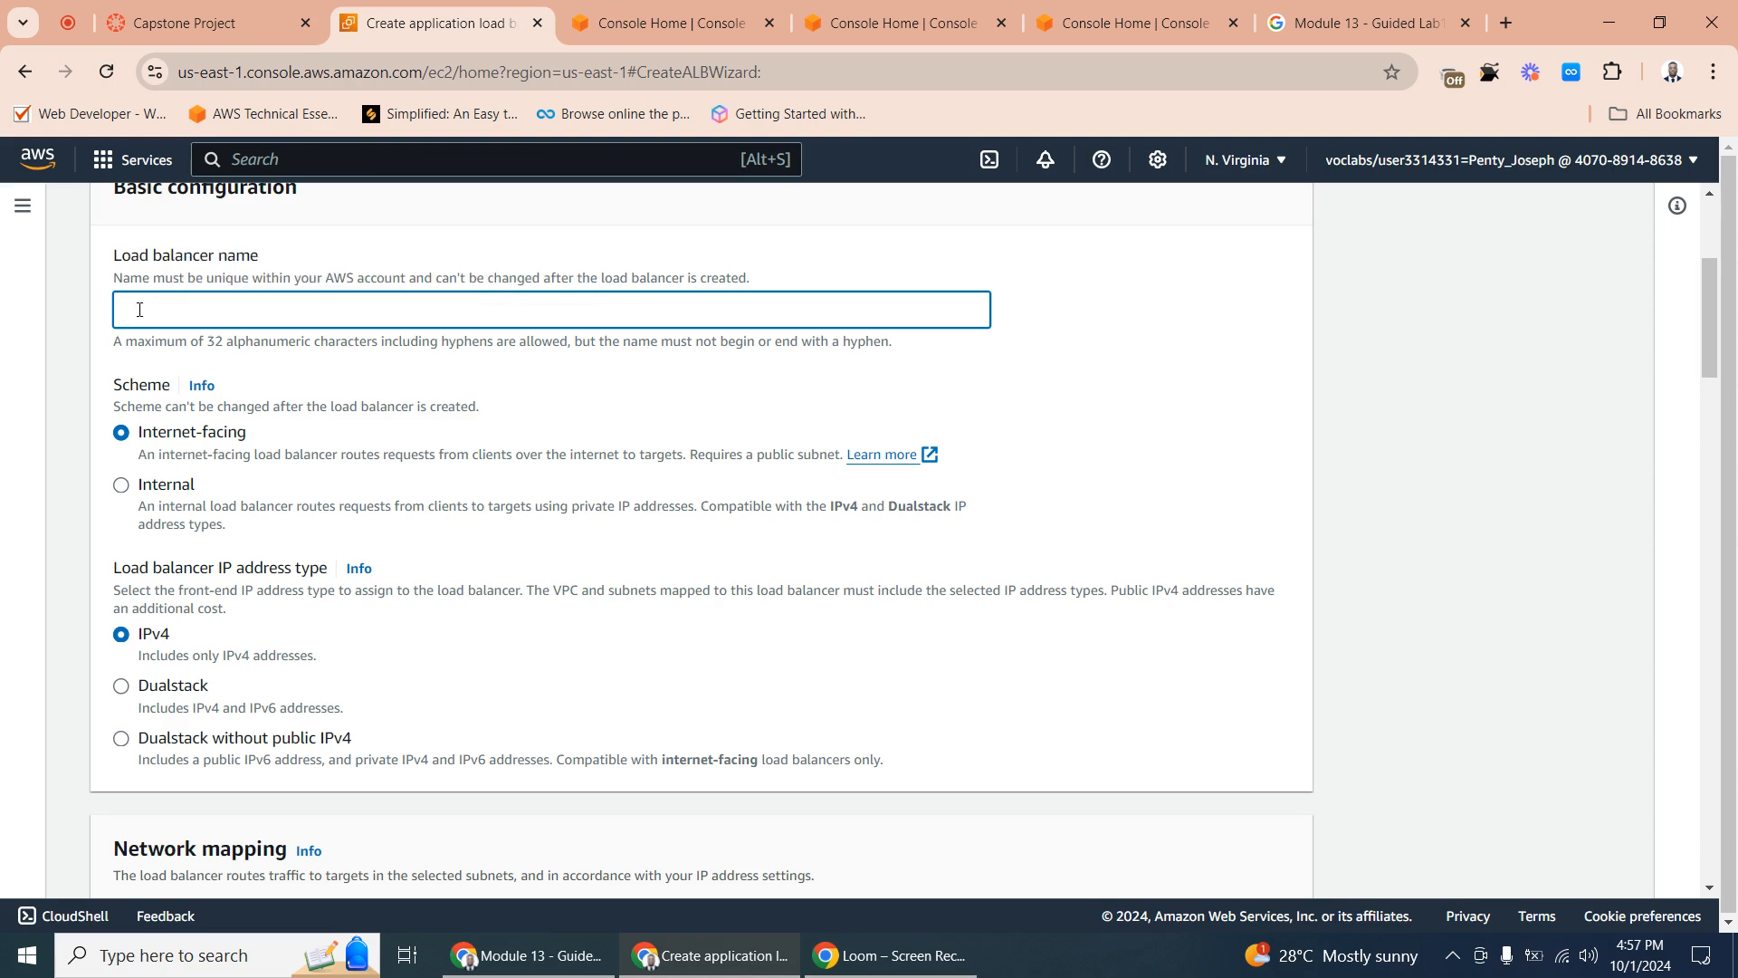
type("penty")
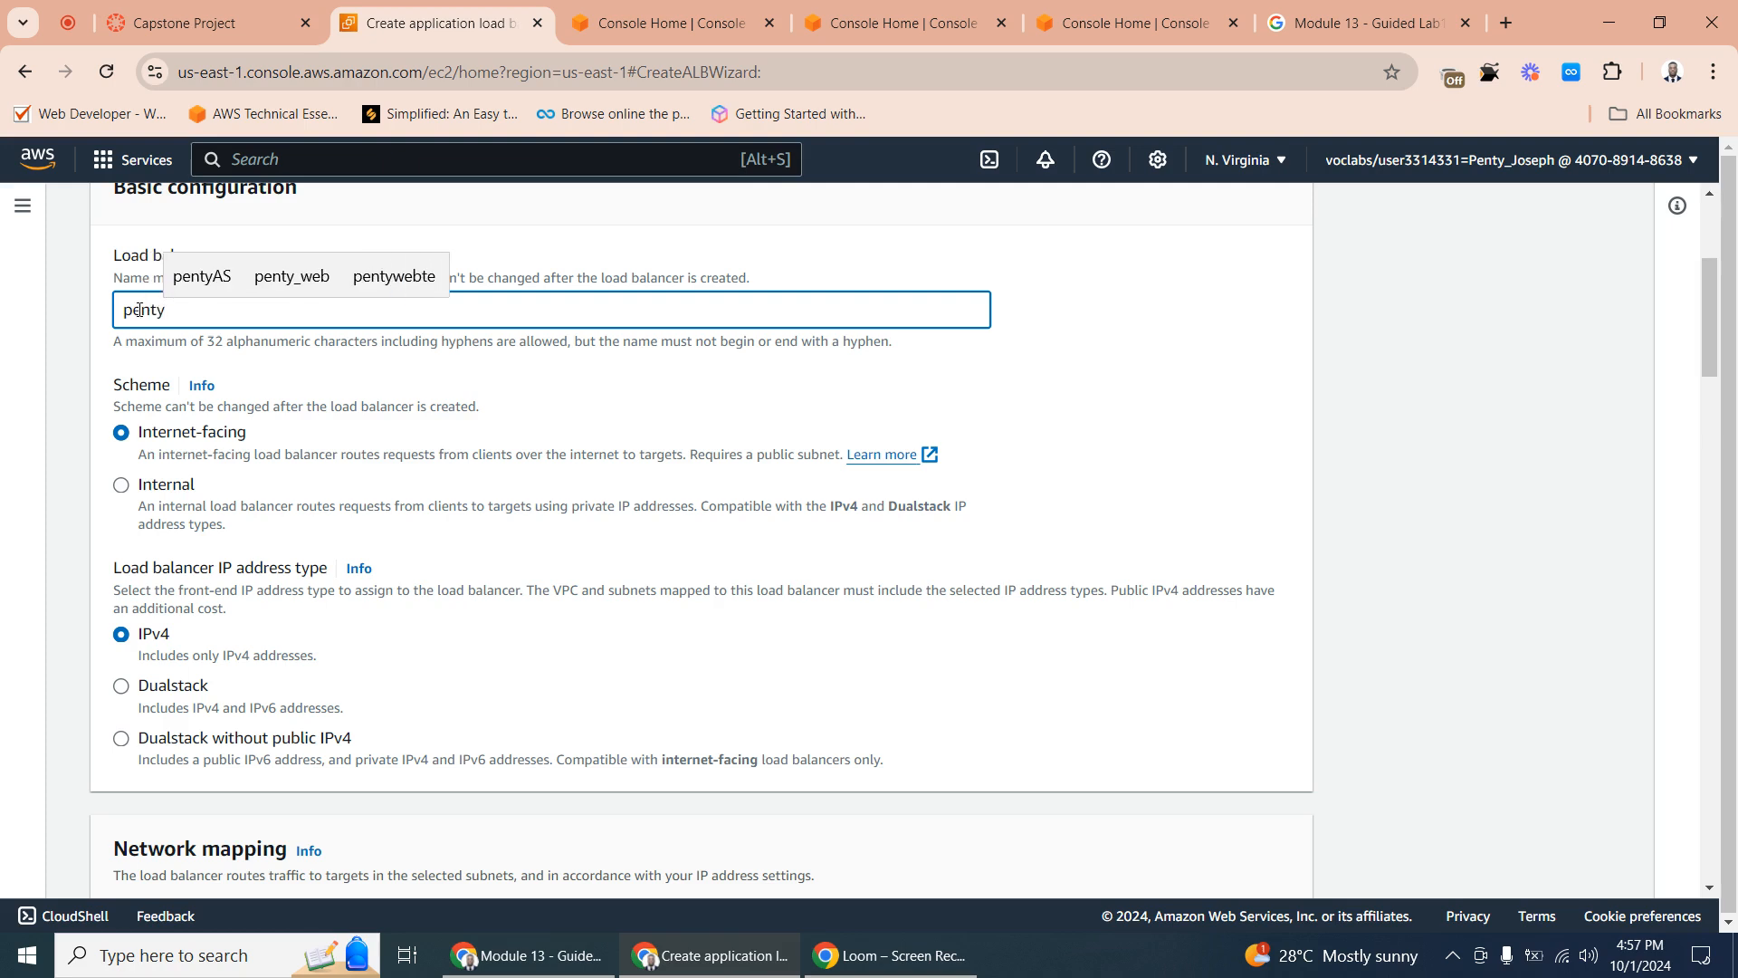
type("-l")
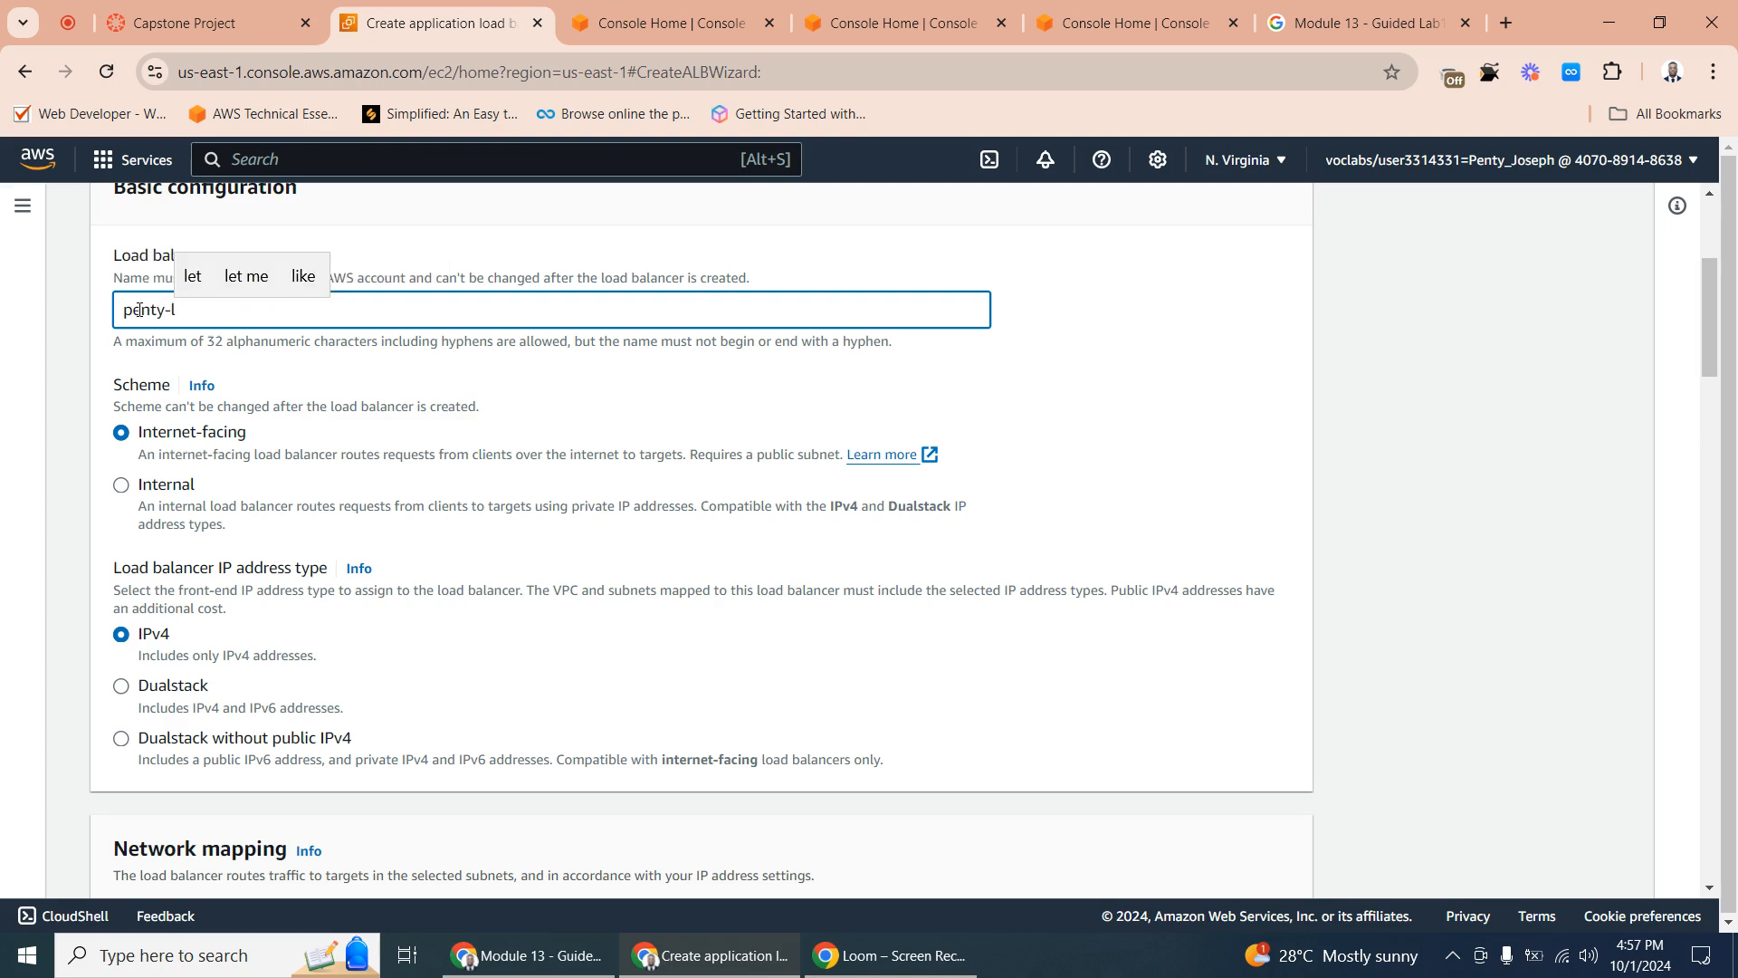
type("b")
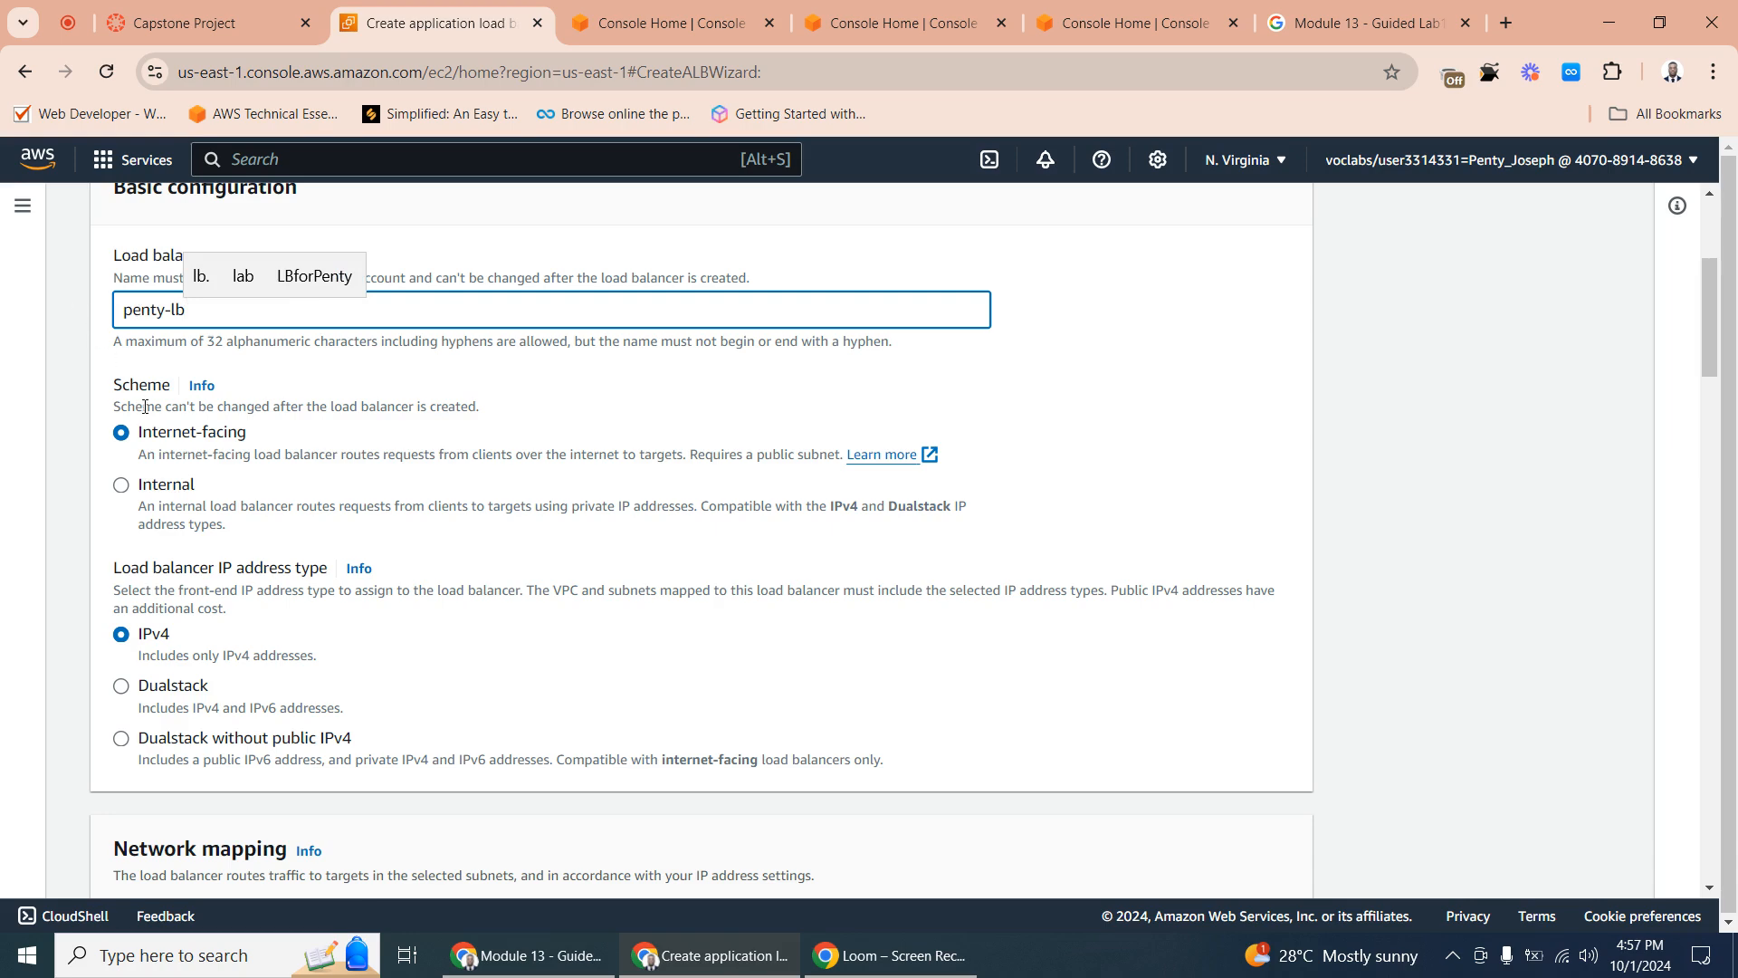
- Select Example VPC (10.0.0.0/16) as the load balancer's network
scroll(206, 481, "down", 5)
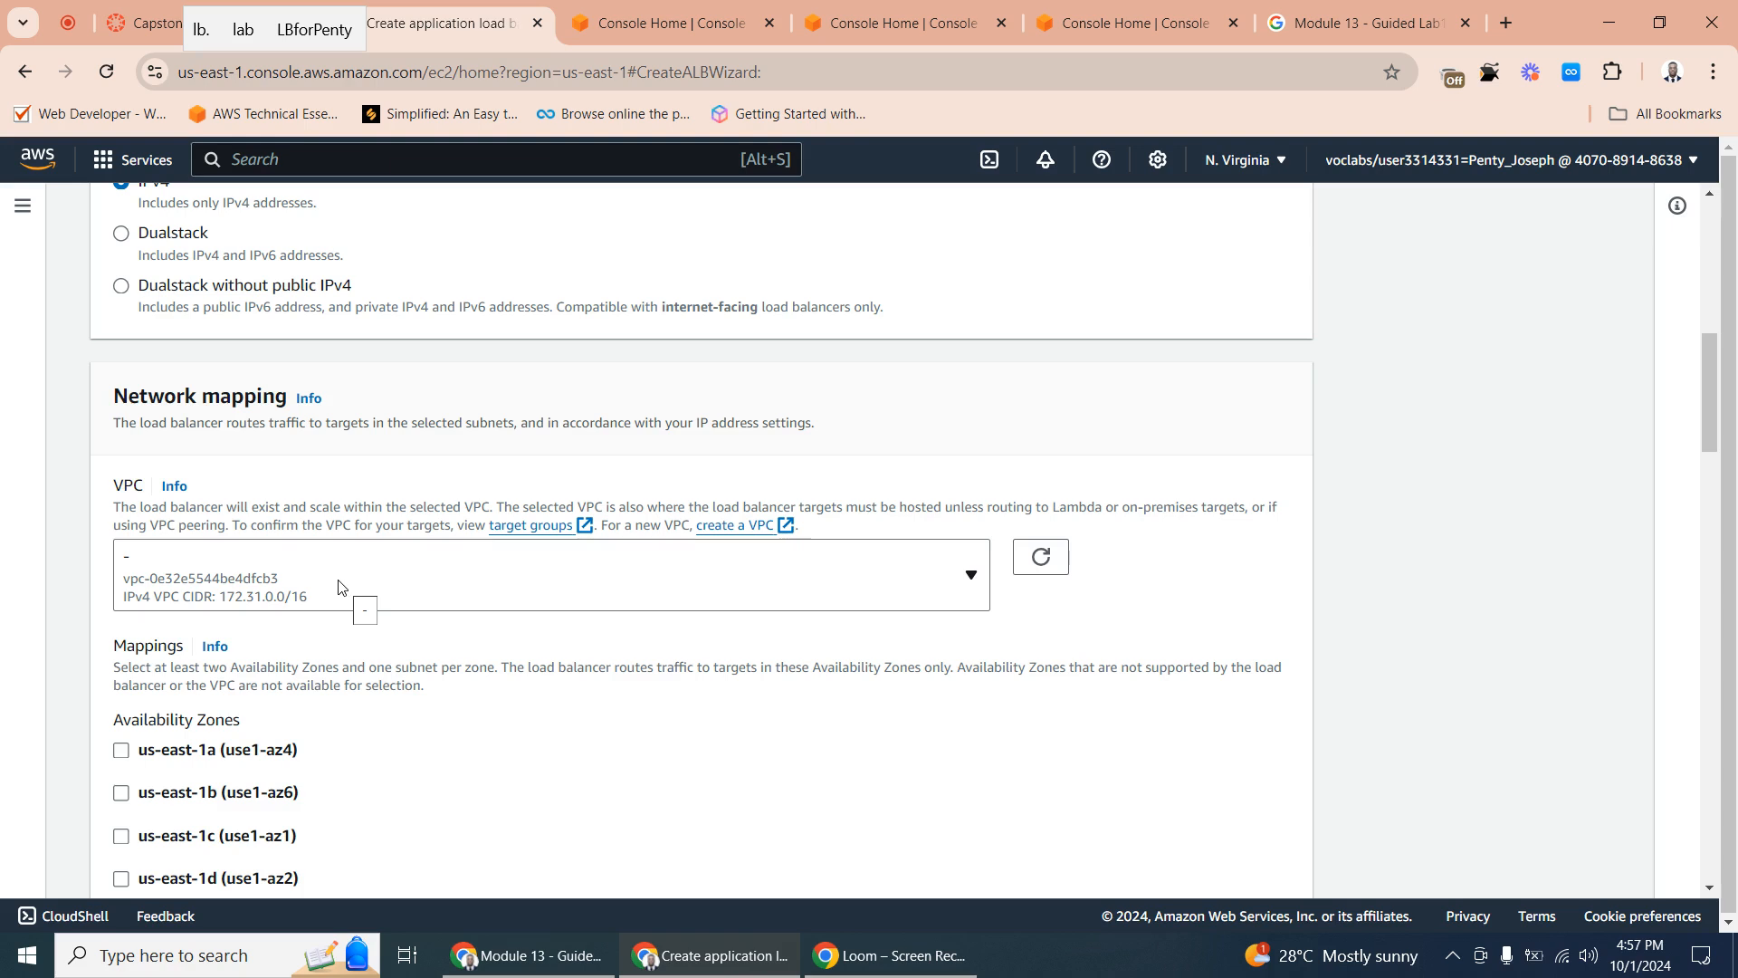
left_click(316, 592)
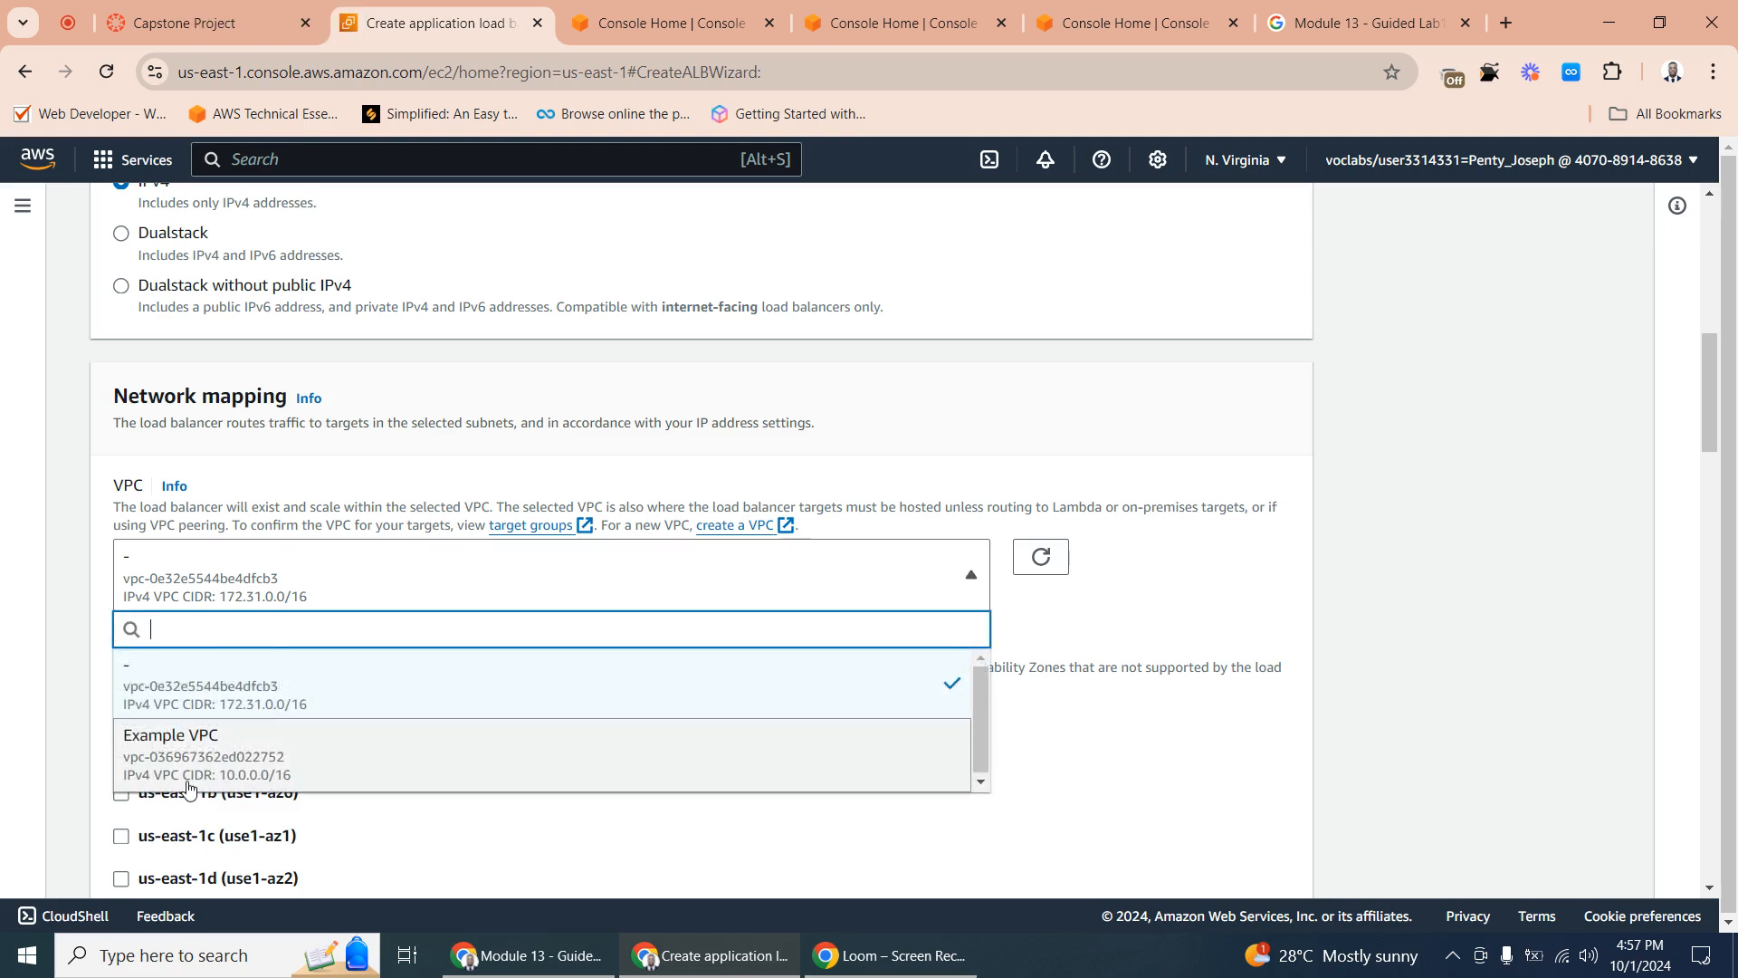
left_click(199, 749)
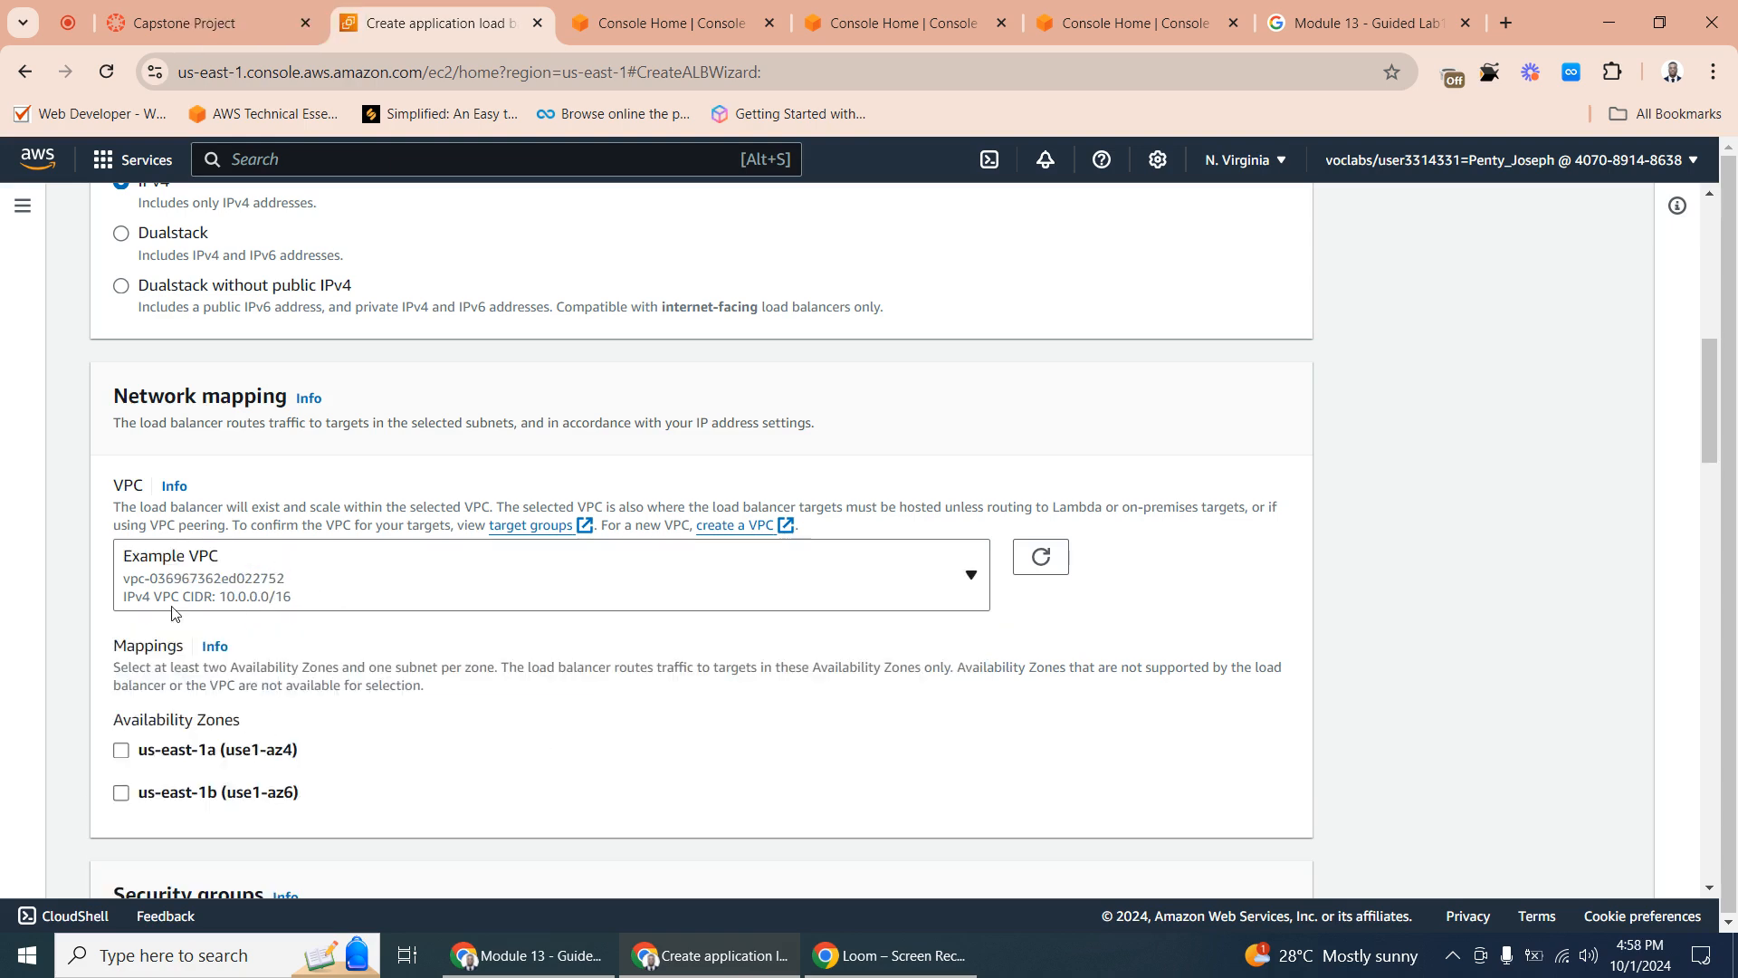
scroll(170, 586, "down", 3)
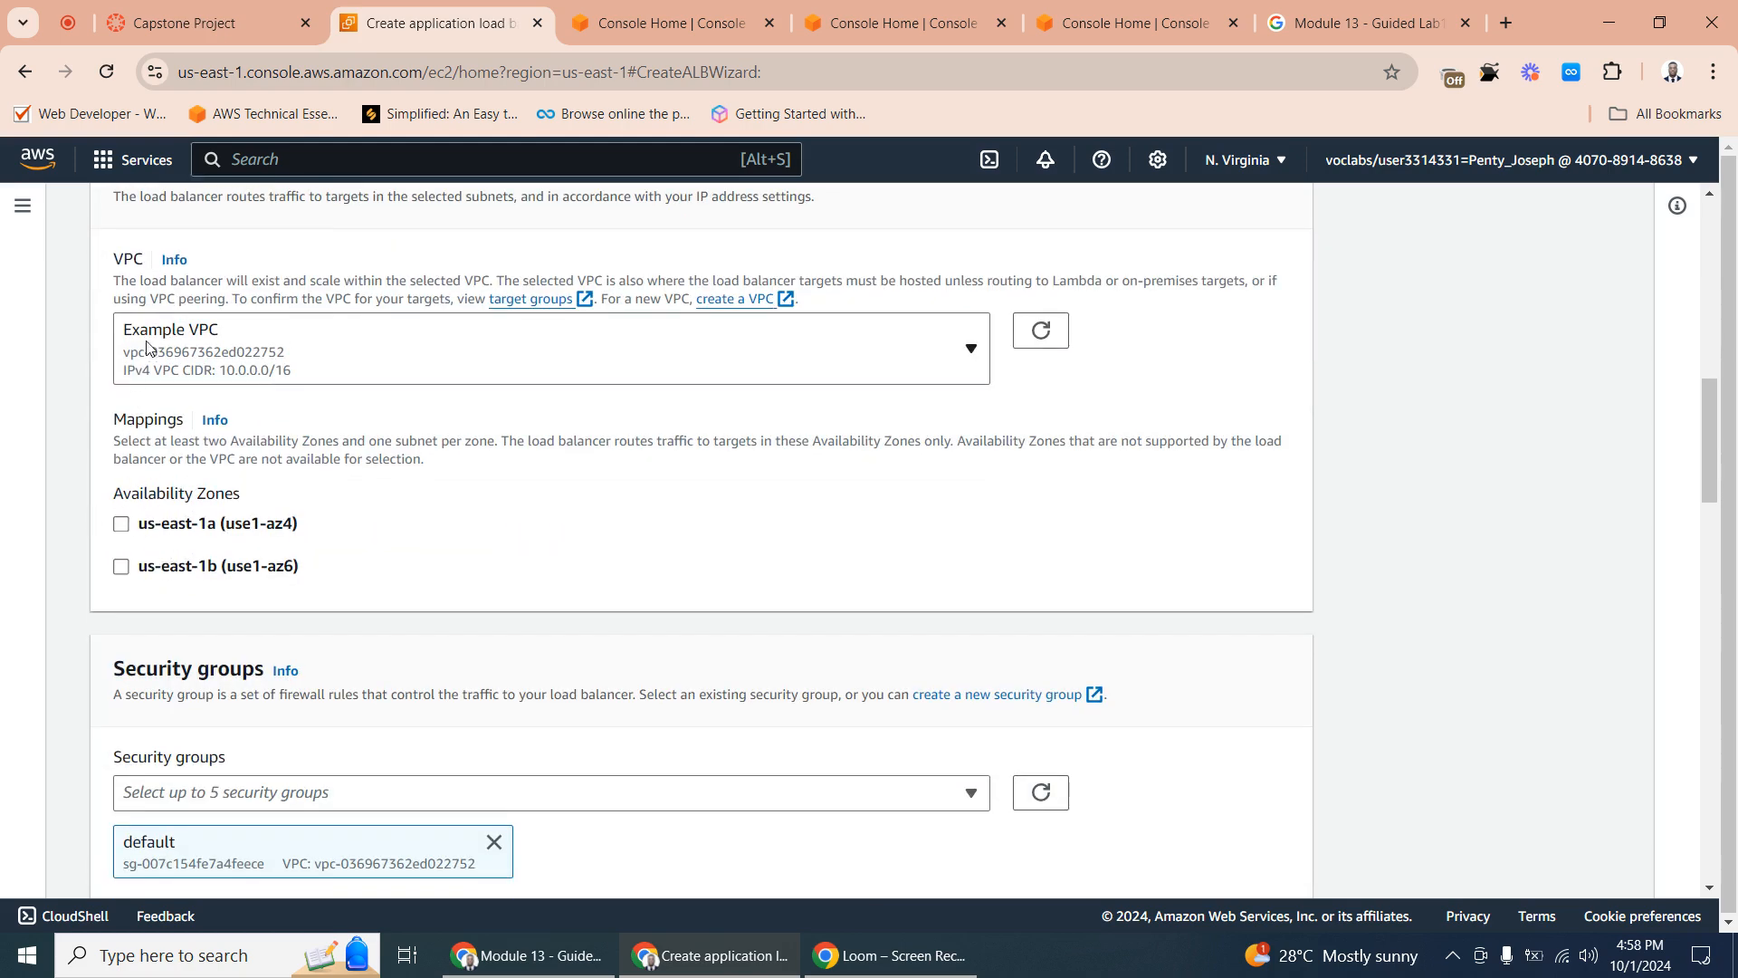
- Enable the us-east-1a and us-east-1b Availability Zones in the load balancer's network mapping
left_click(120, 527)
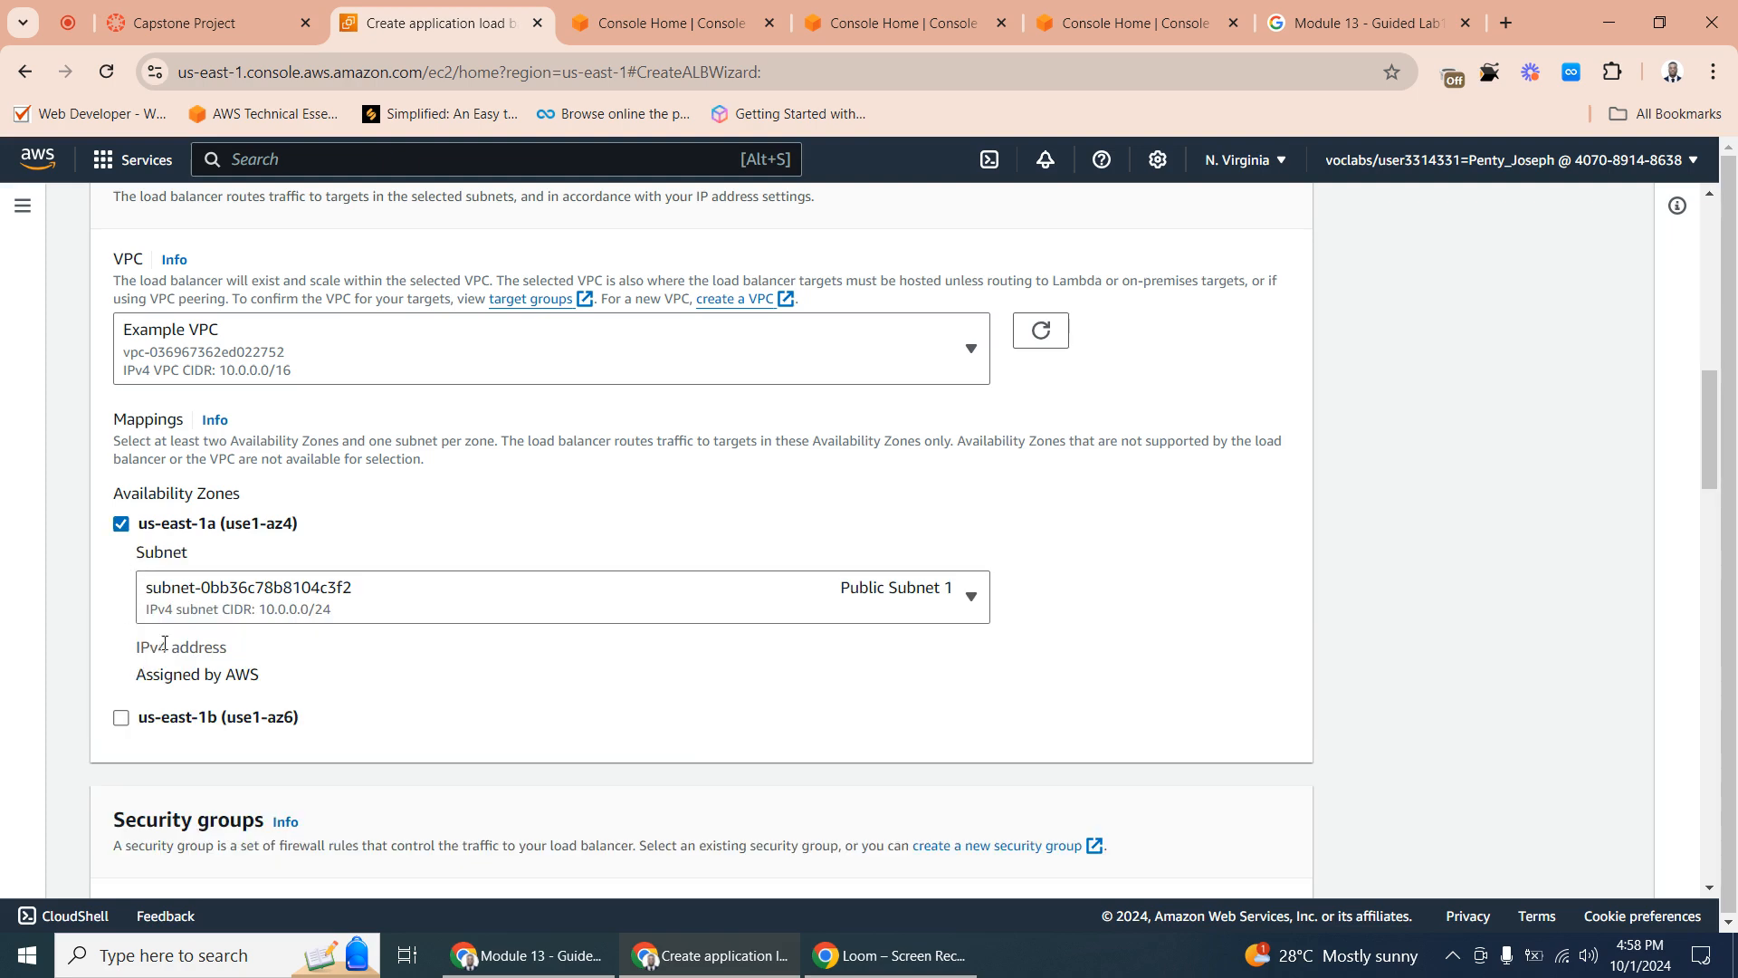
left_click(121, 717)
scroll(404, 598, "up", 7)
scroll(528, 590, "down", 3)
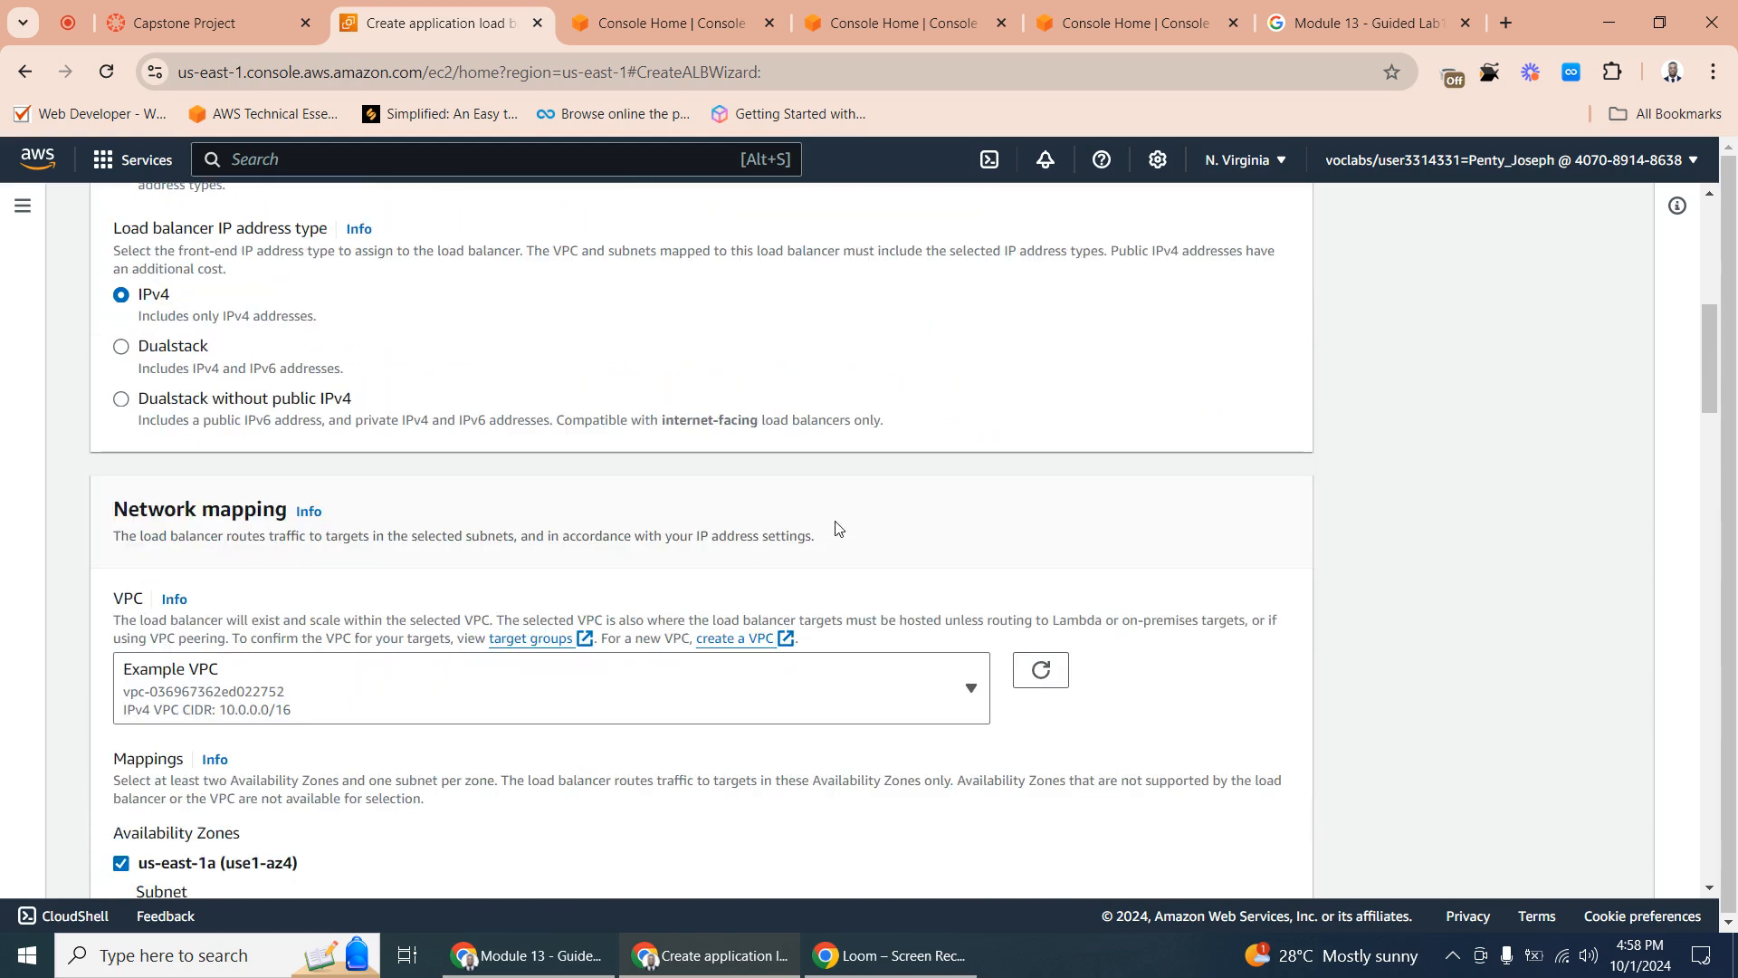
left_click_drag(1704, 347, 1683, 389)
scroll(1682, 389, "down", 2)
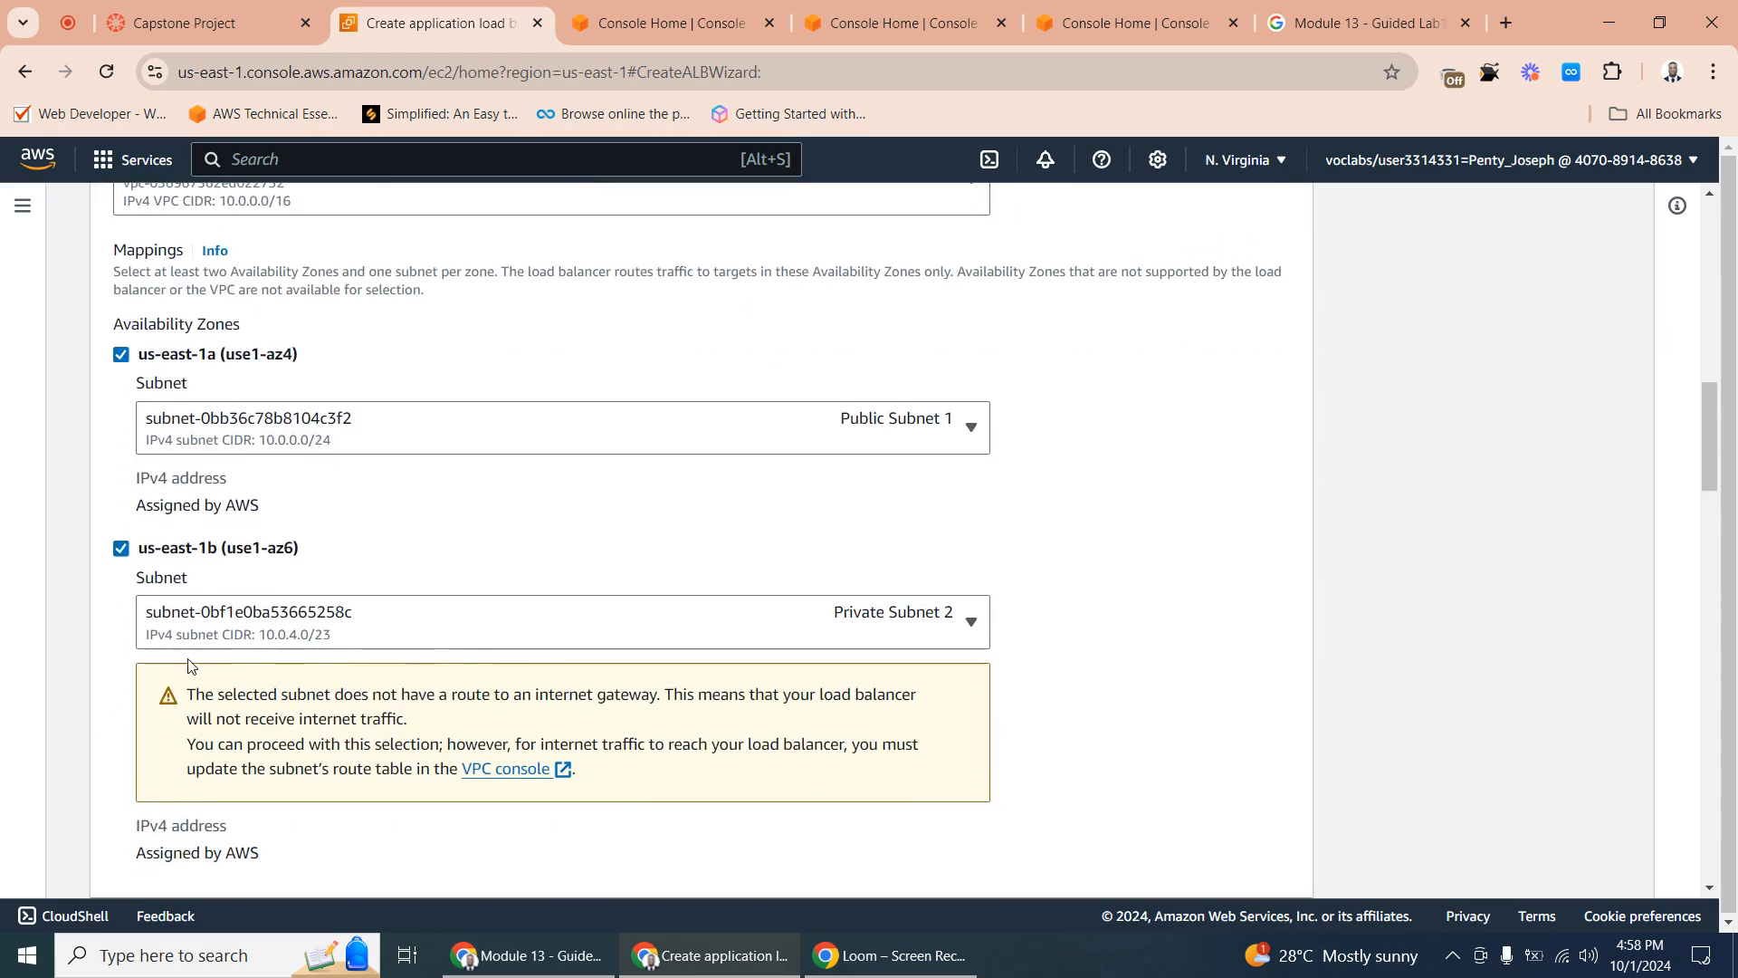
- Assign Public Subnet 2 (10.0.1.0/24) to us-east-1b, keeping Public Subnet 1 for us-east-1a
left_click(127, 549)
left_click(123, 549)
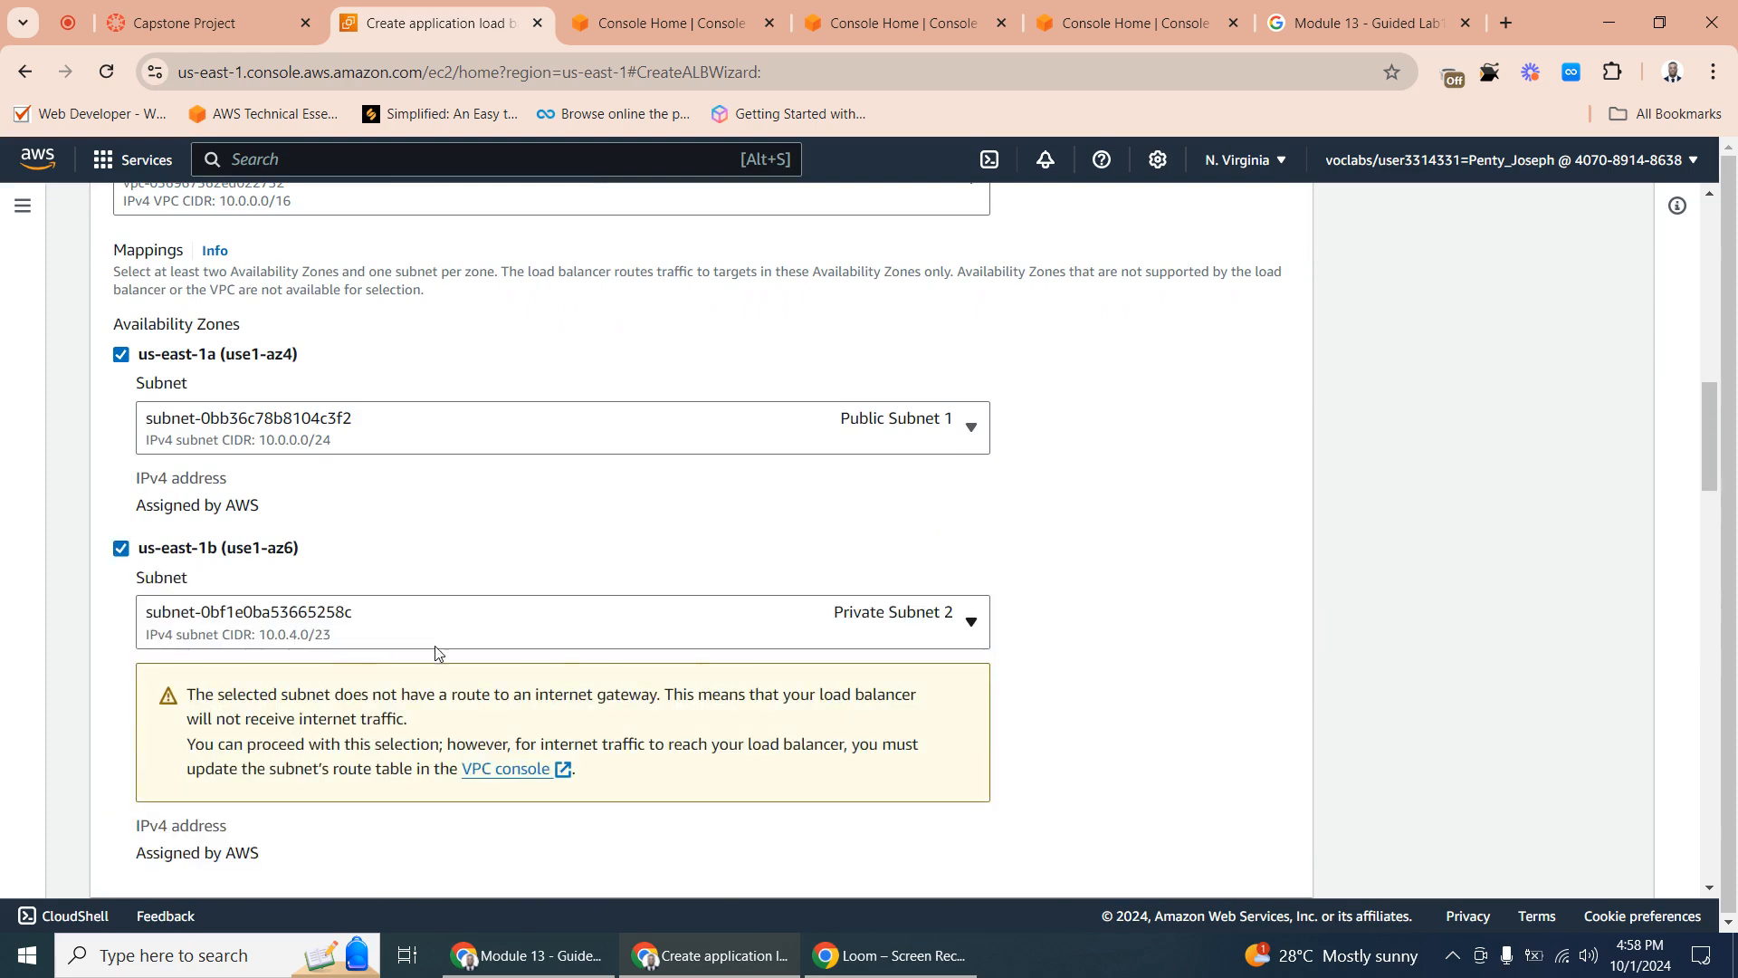
left_click(698, 632)
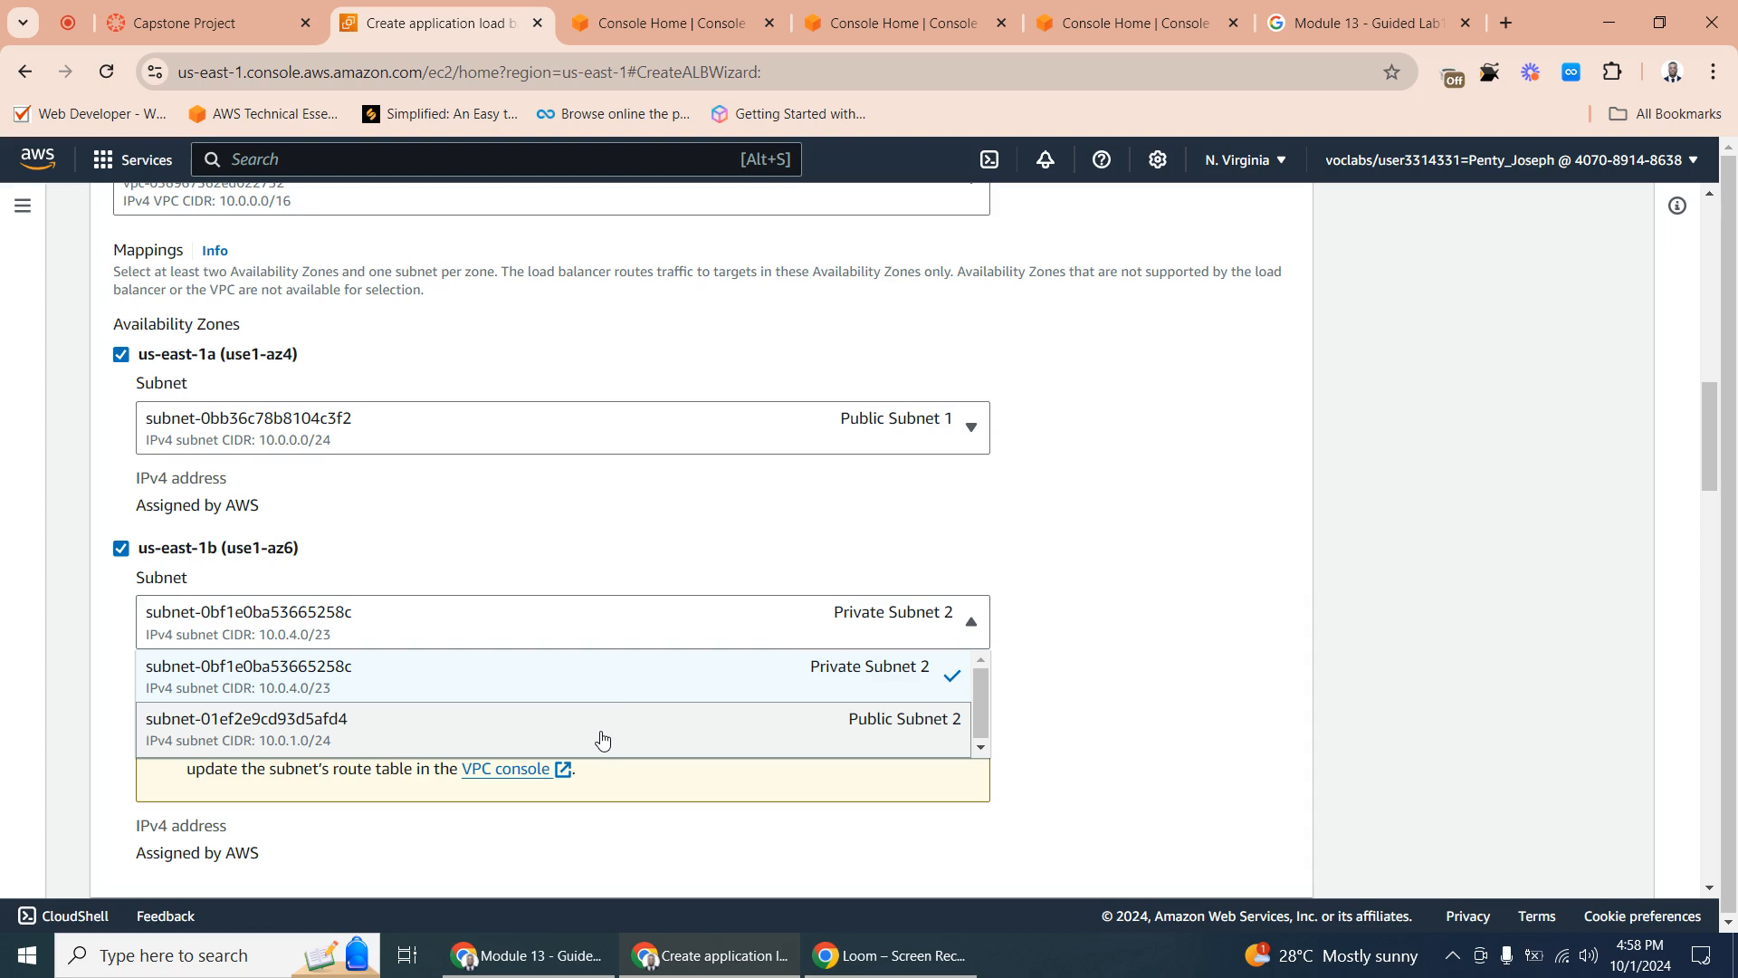
left_click(253, 732)
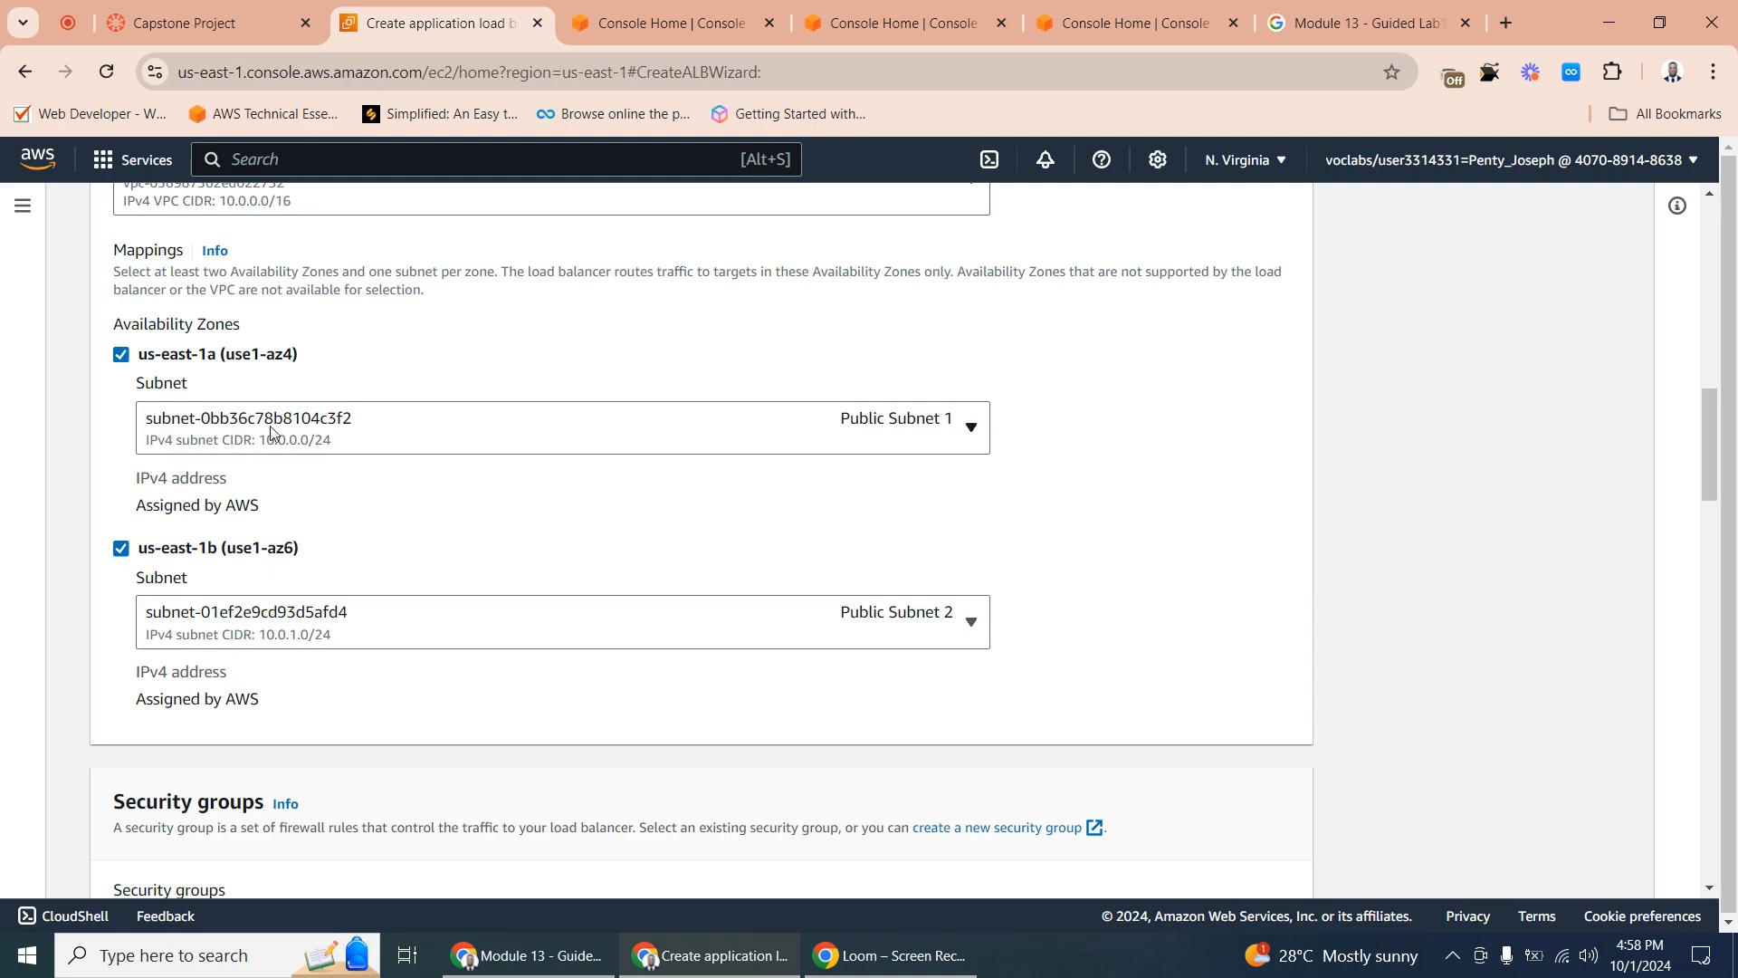
left_click(308, 428)
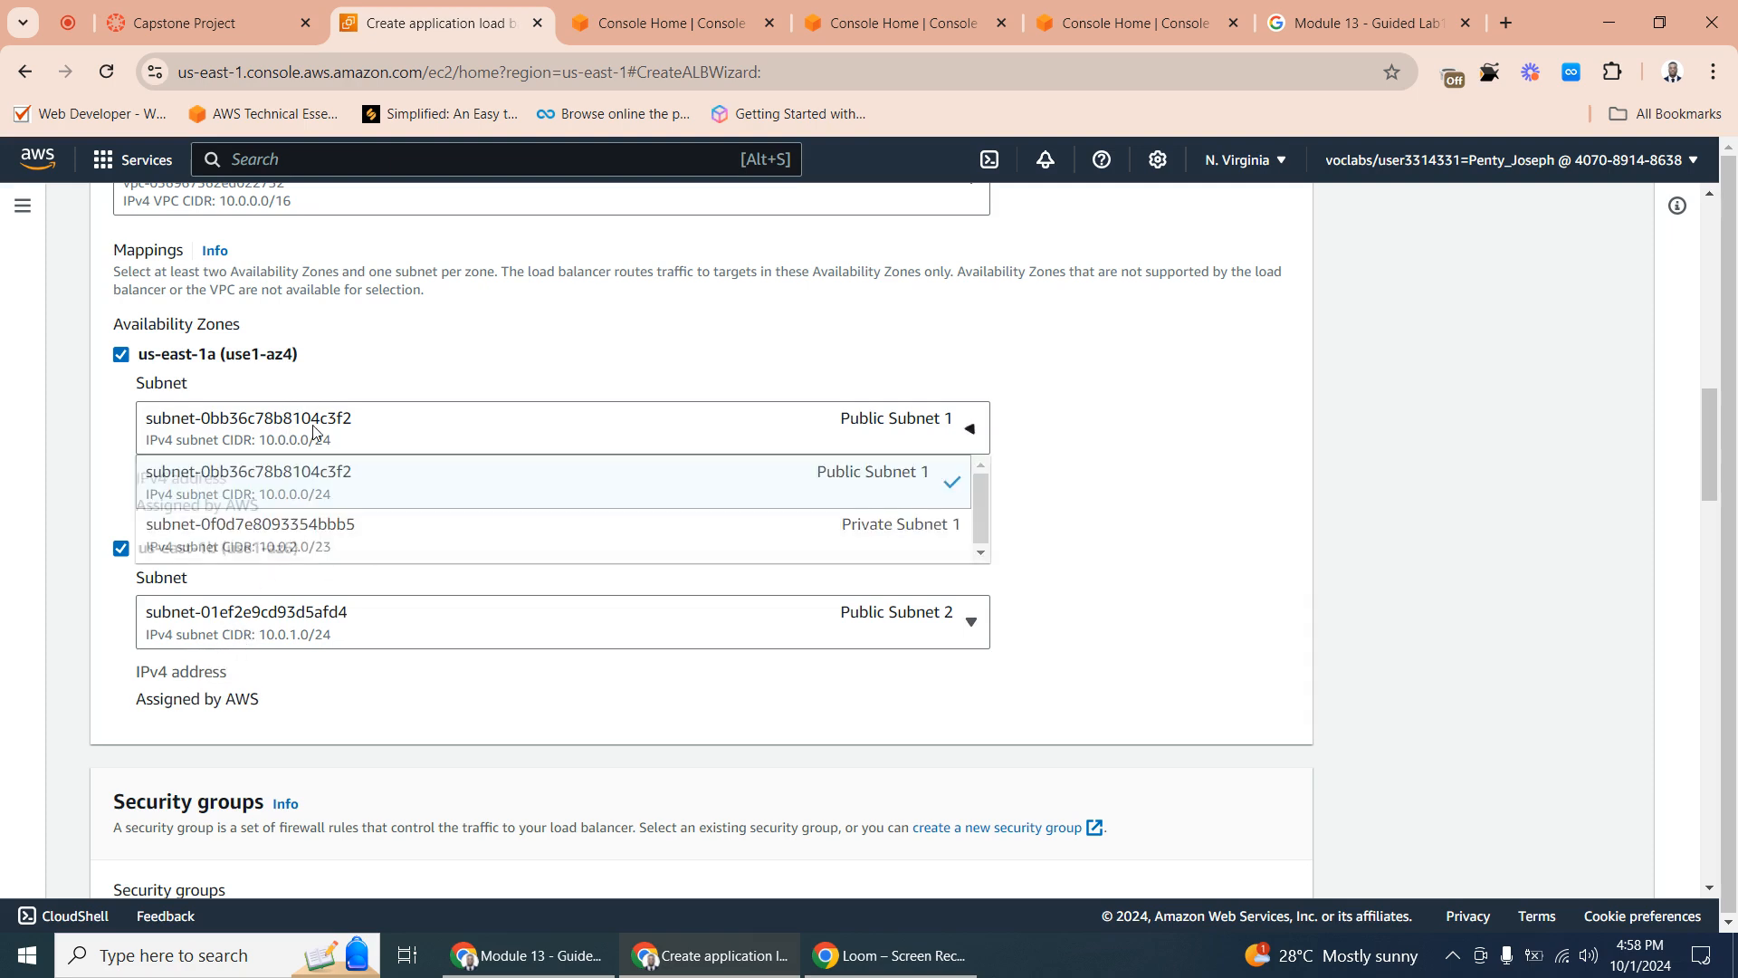
left_click(1077, 544)
left_click(802, 634)
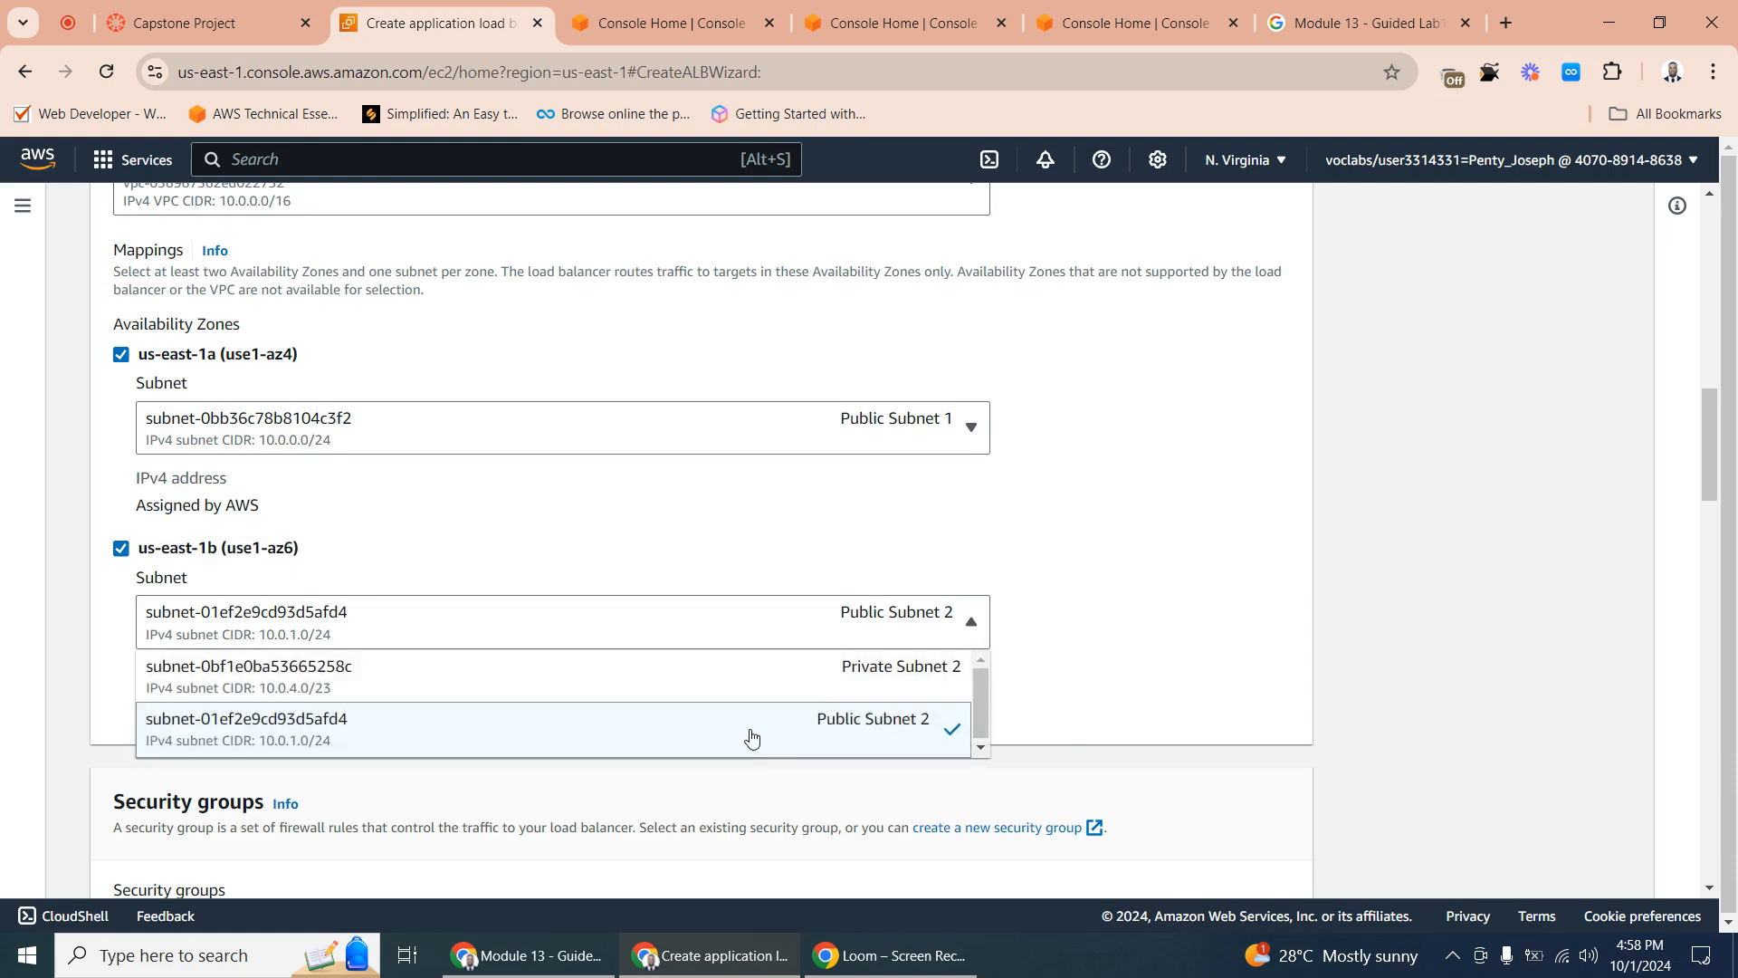
left_click(1179, 598)
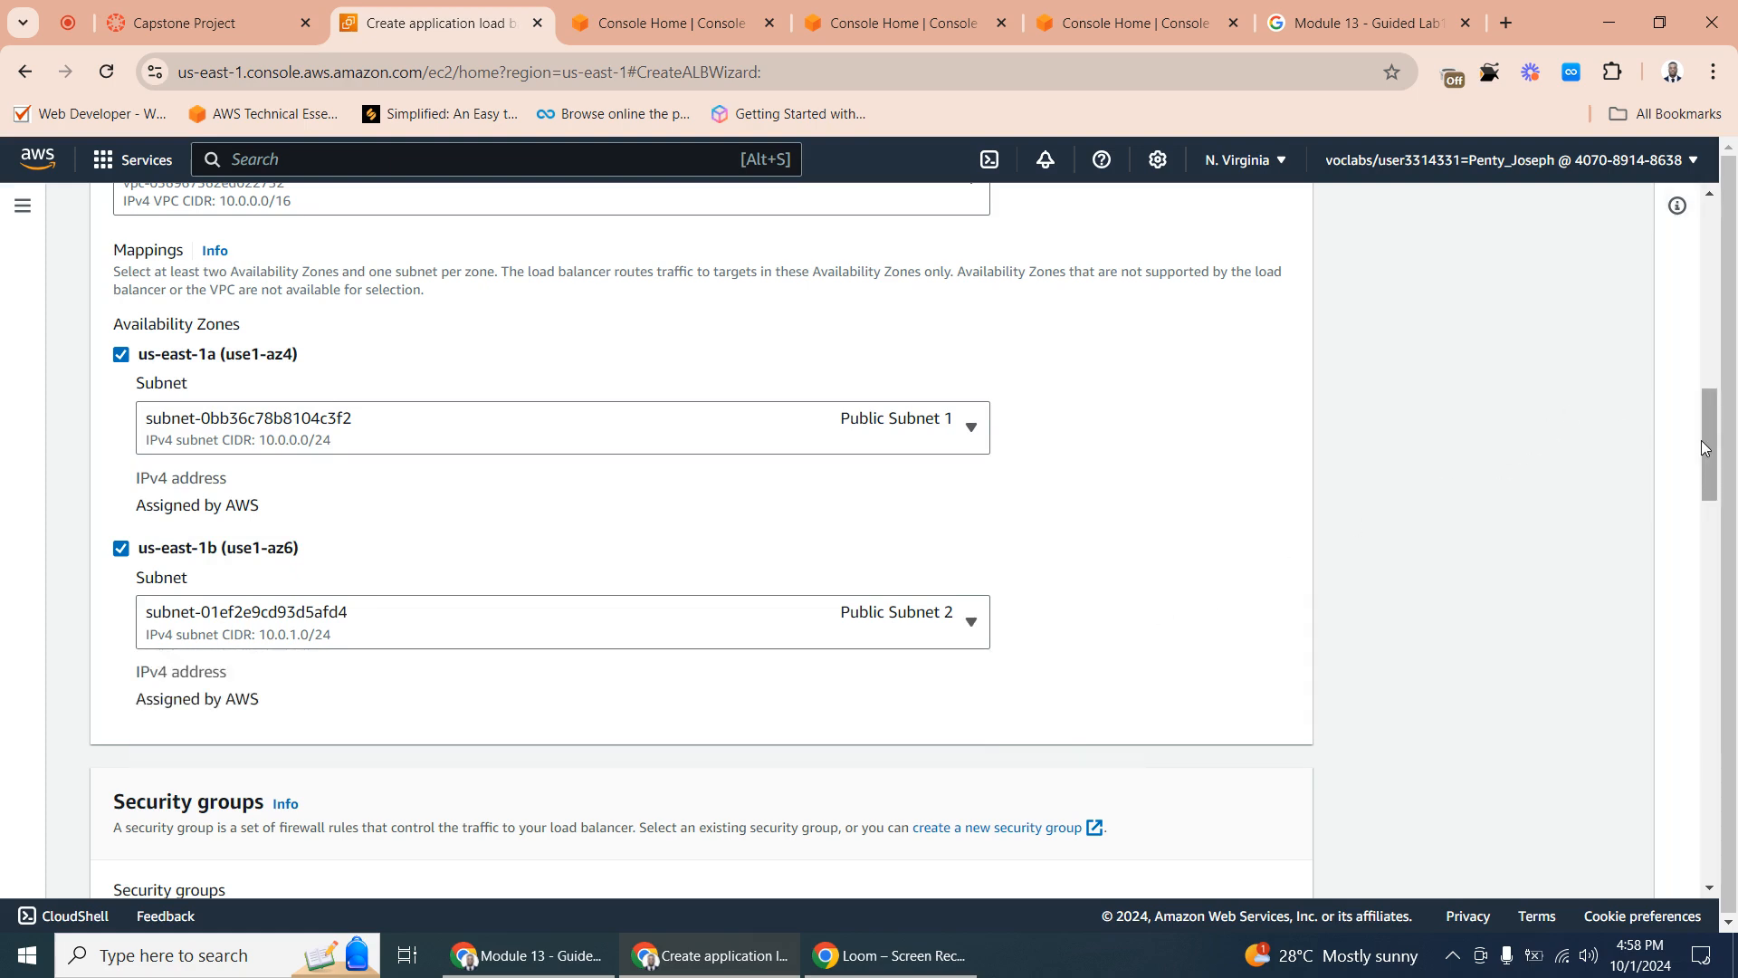
- Replace the load balancer's default security group with ALBSG
left_click_drag(1702, 437, 1706, 532)
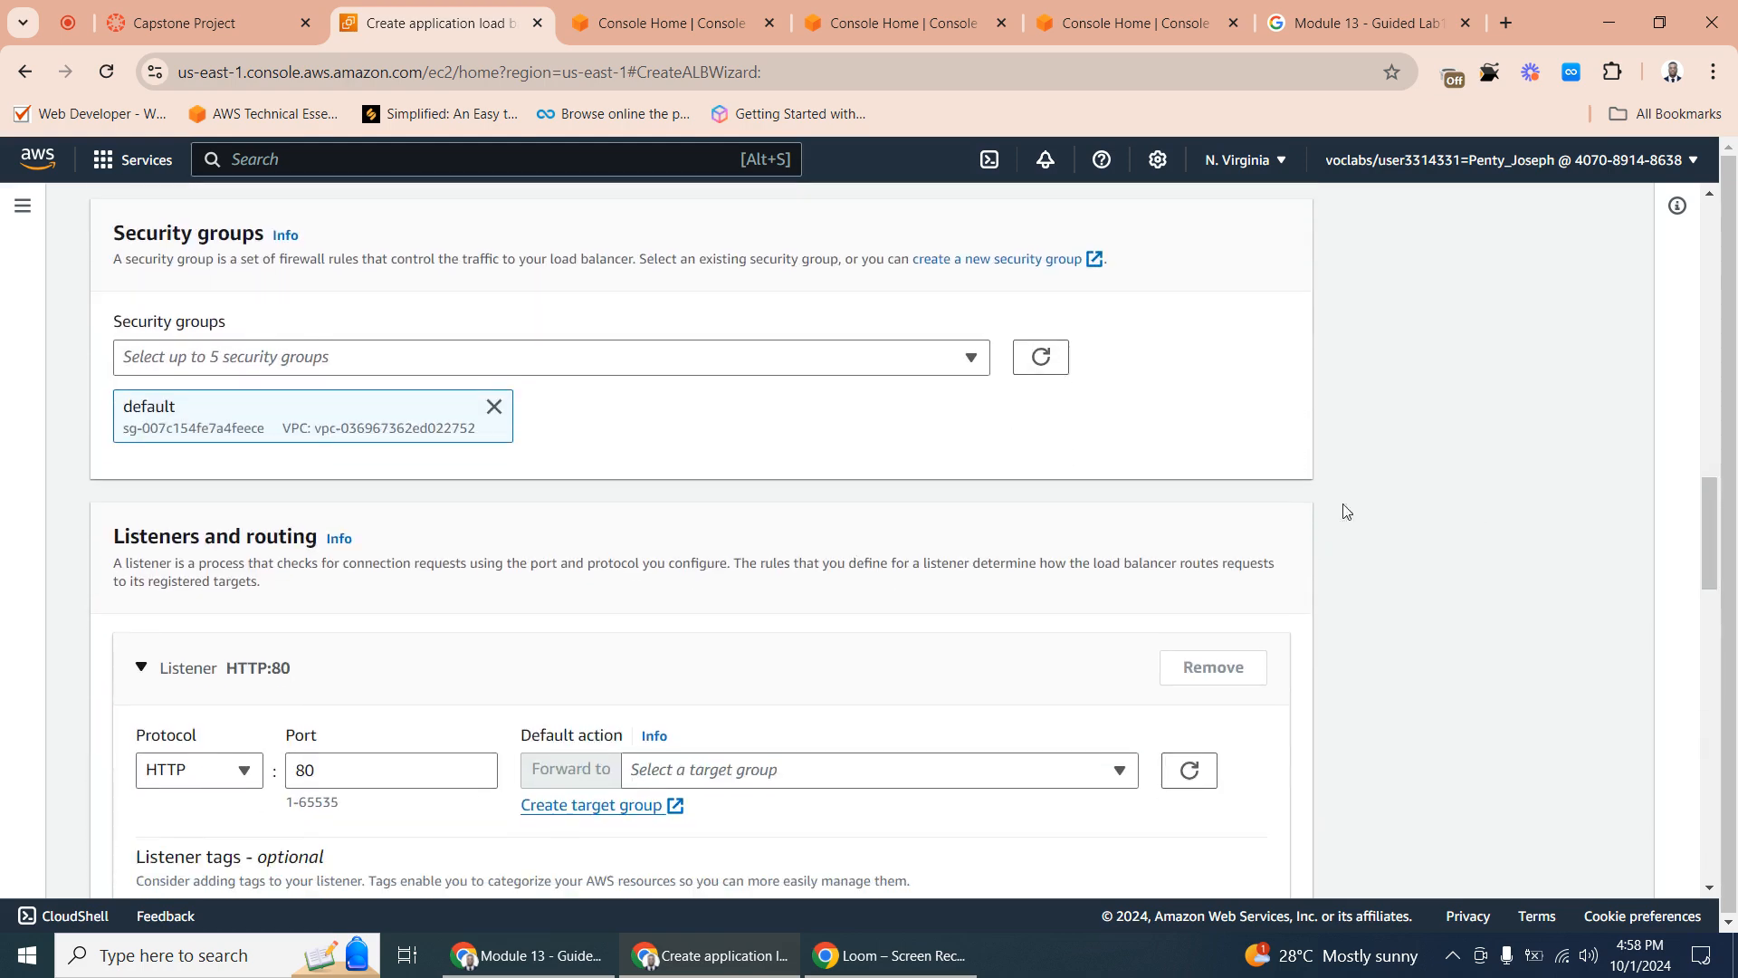
left_click(493, 406)
left_click(419, 366)
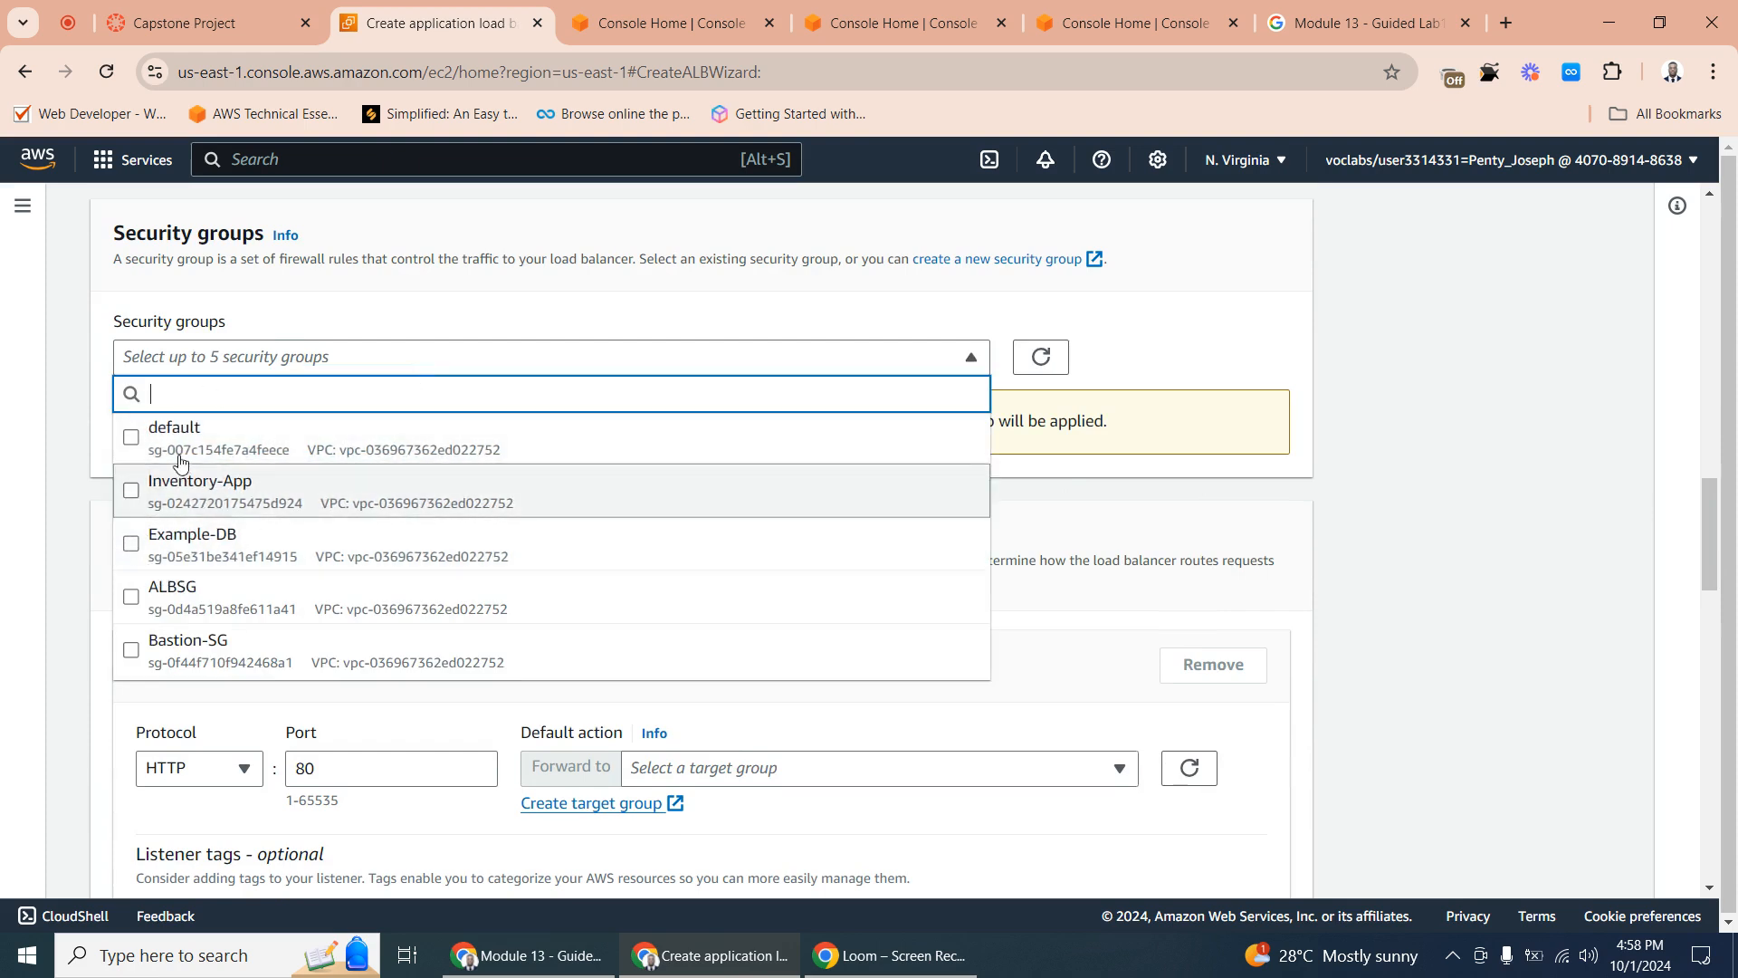
left_click(164, 604)
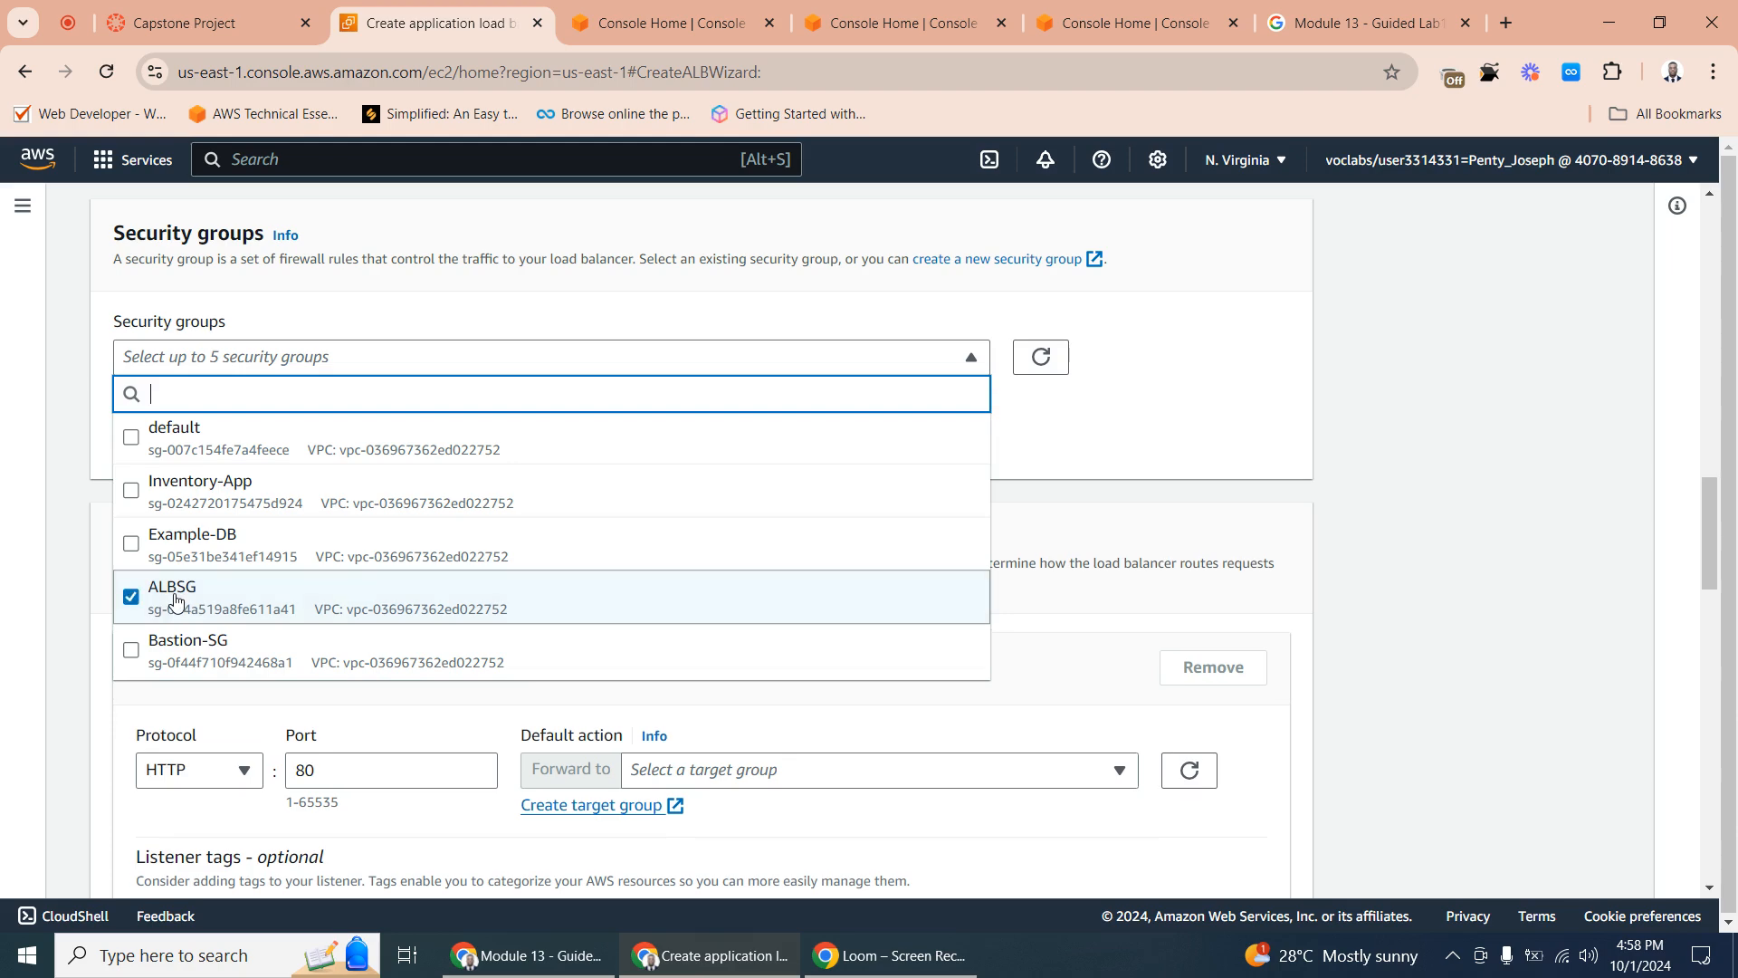
left_click(1356, 462)
- Start creating a target group for the HTTP:80 listener and go to its name setting
scroll(459, 540, "down", 3)
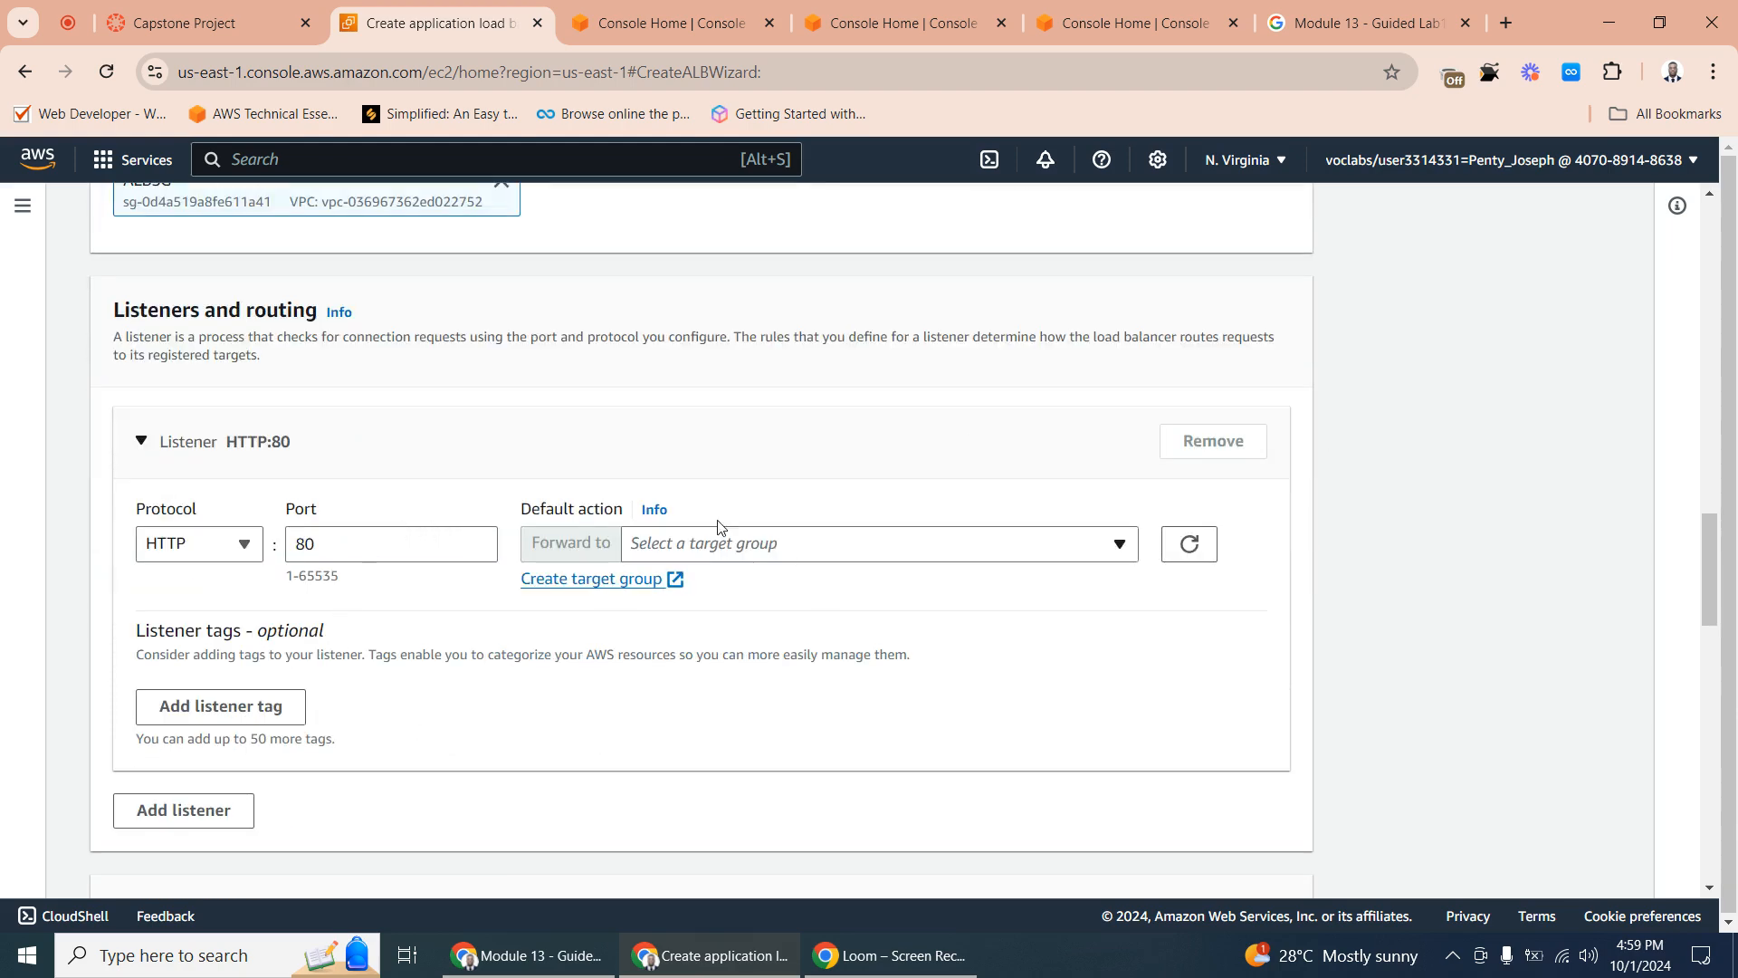
left_click(617, 582)
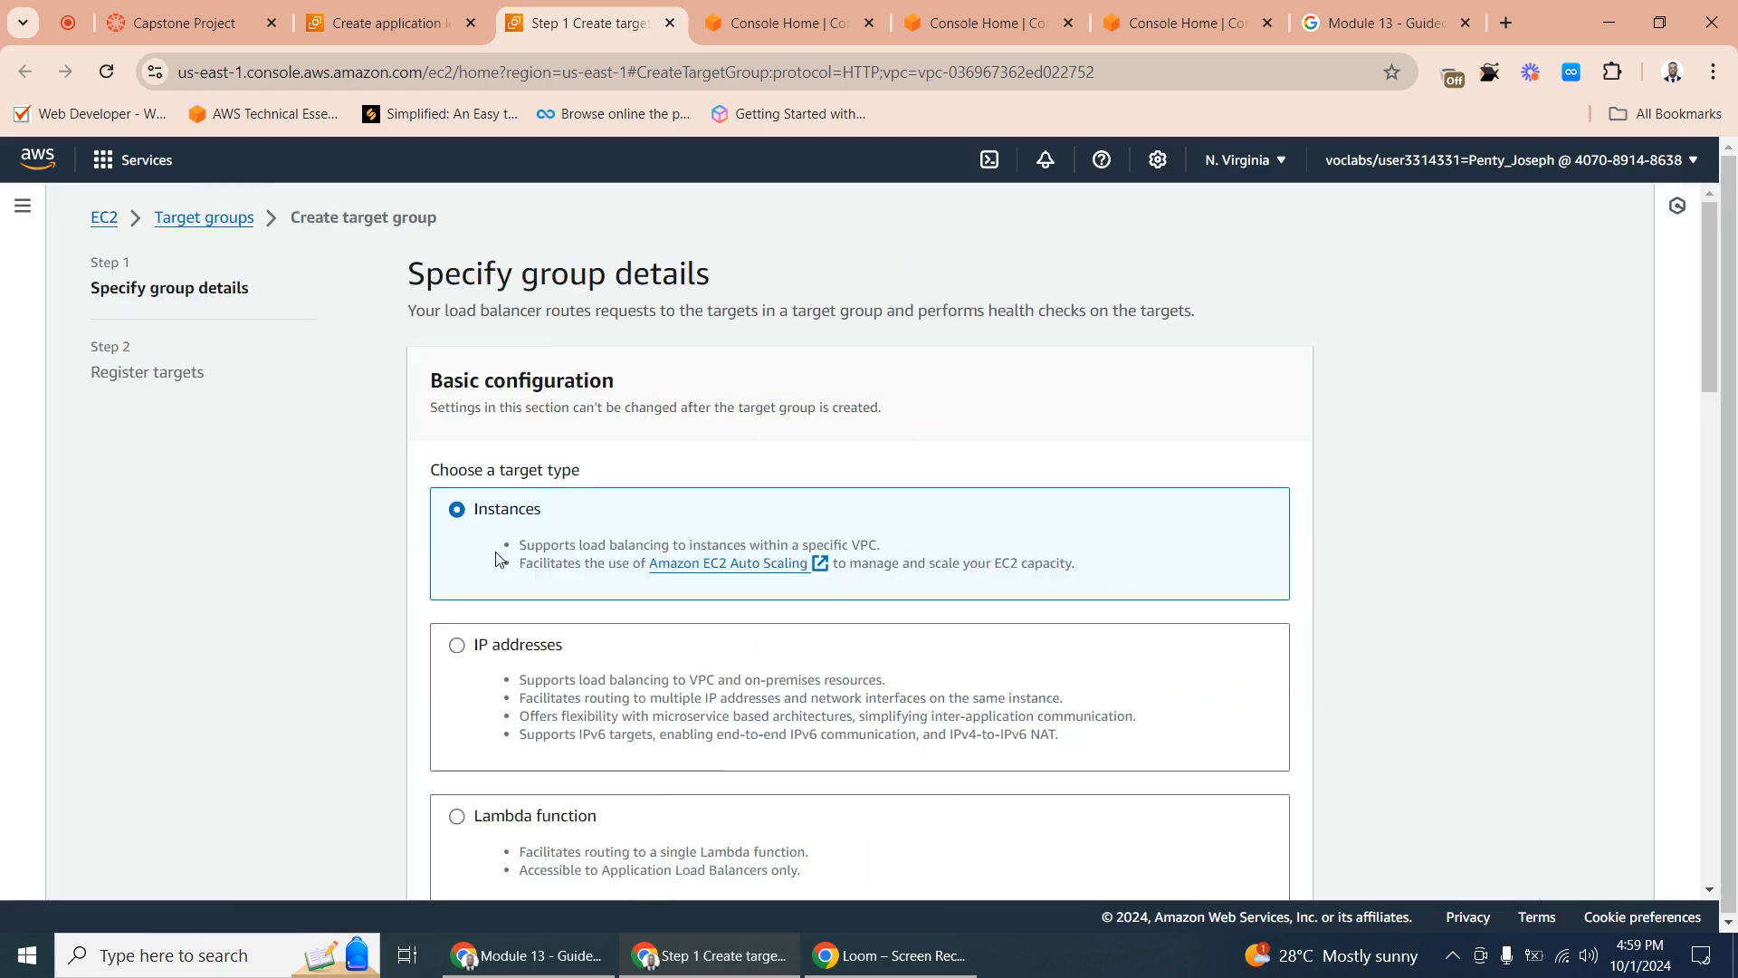
scroll(455, 427, "down", 2)
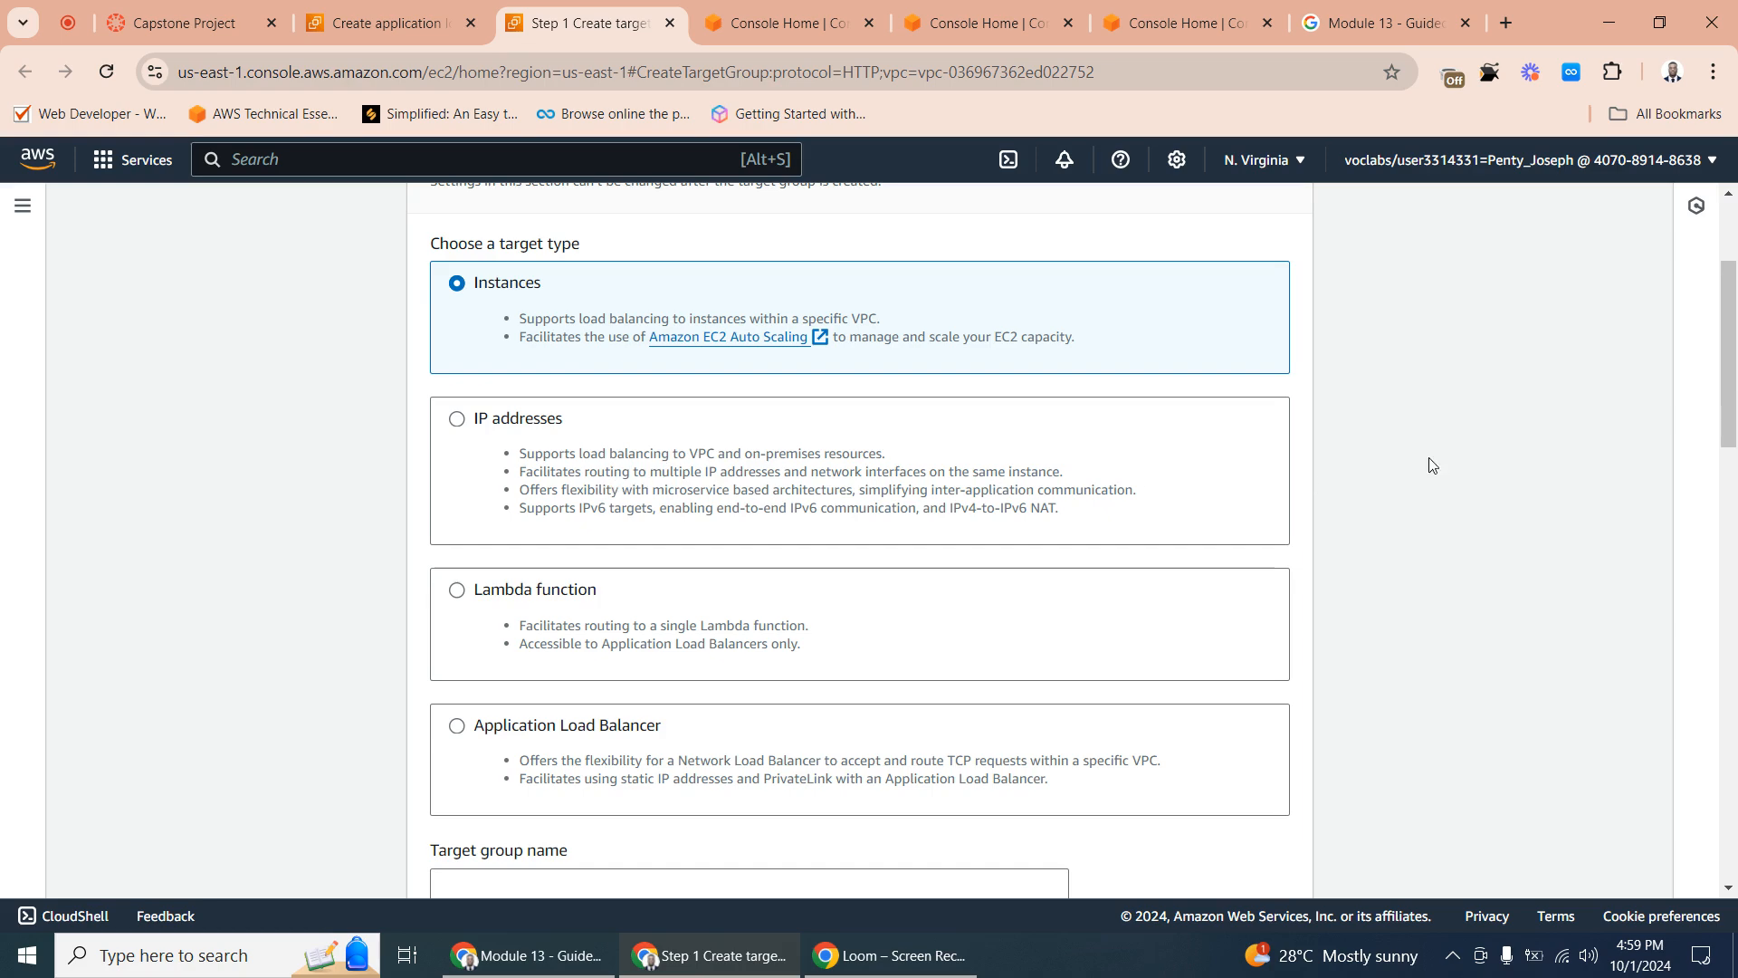
scroll(1431, 465, "down", 5)
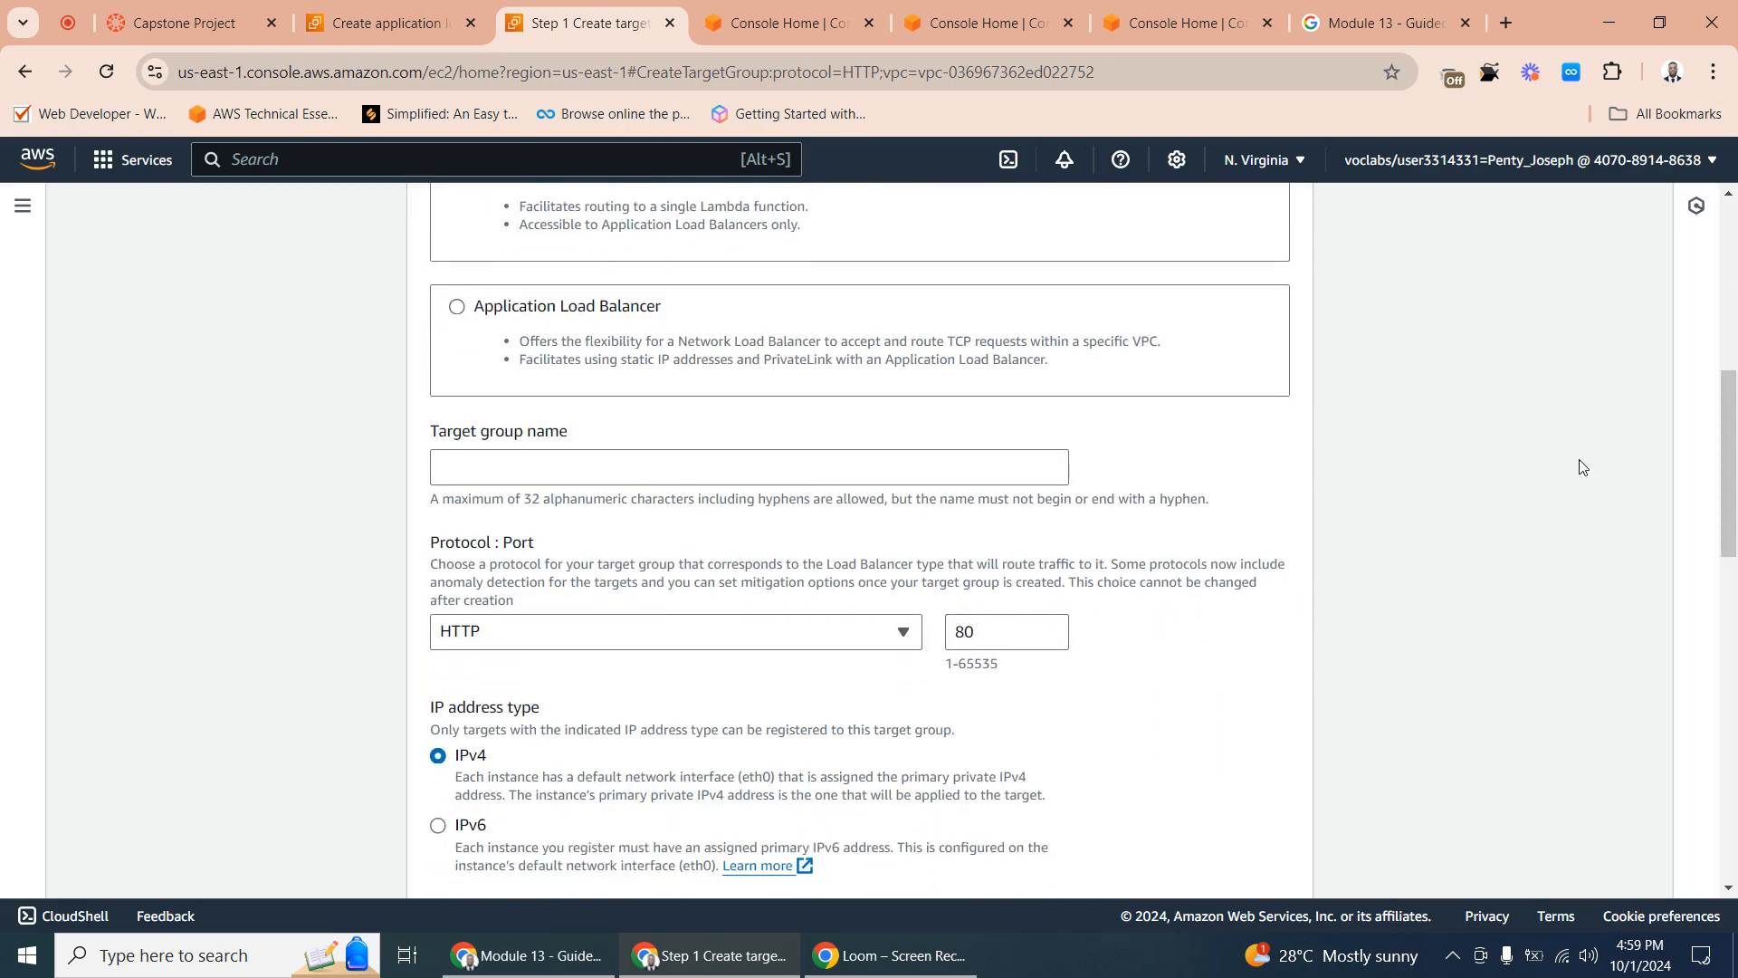
left_click(462, 456)
left_click(402, 25)
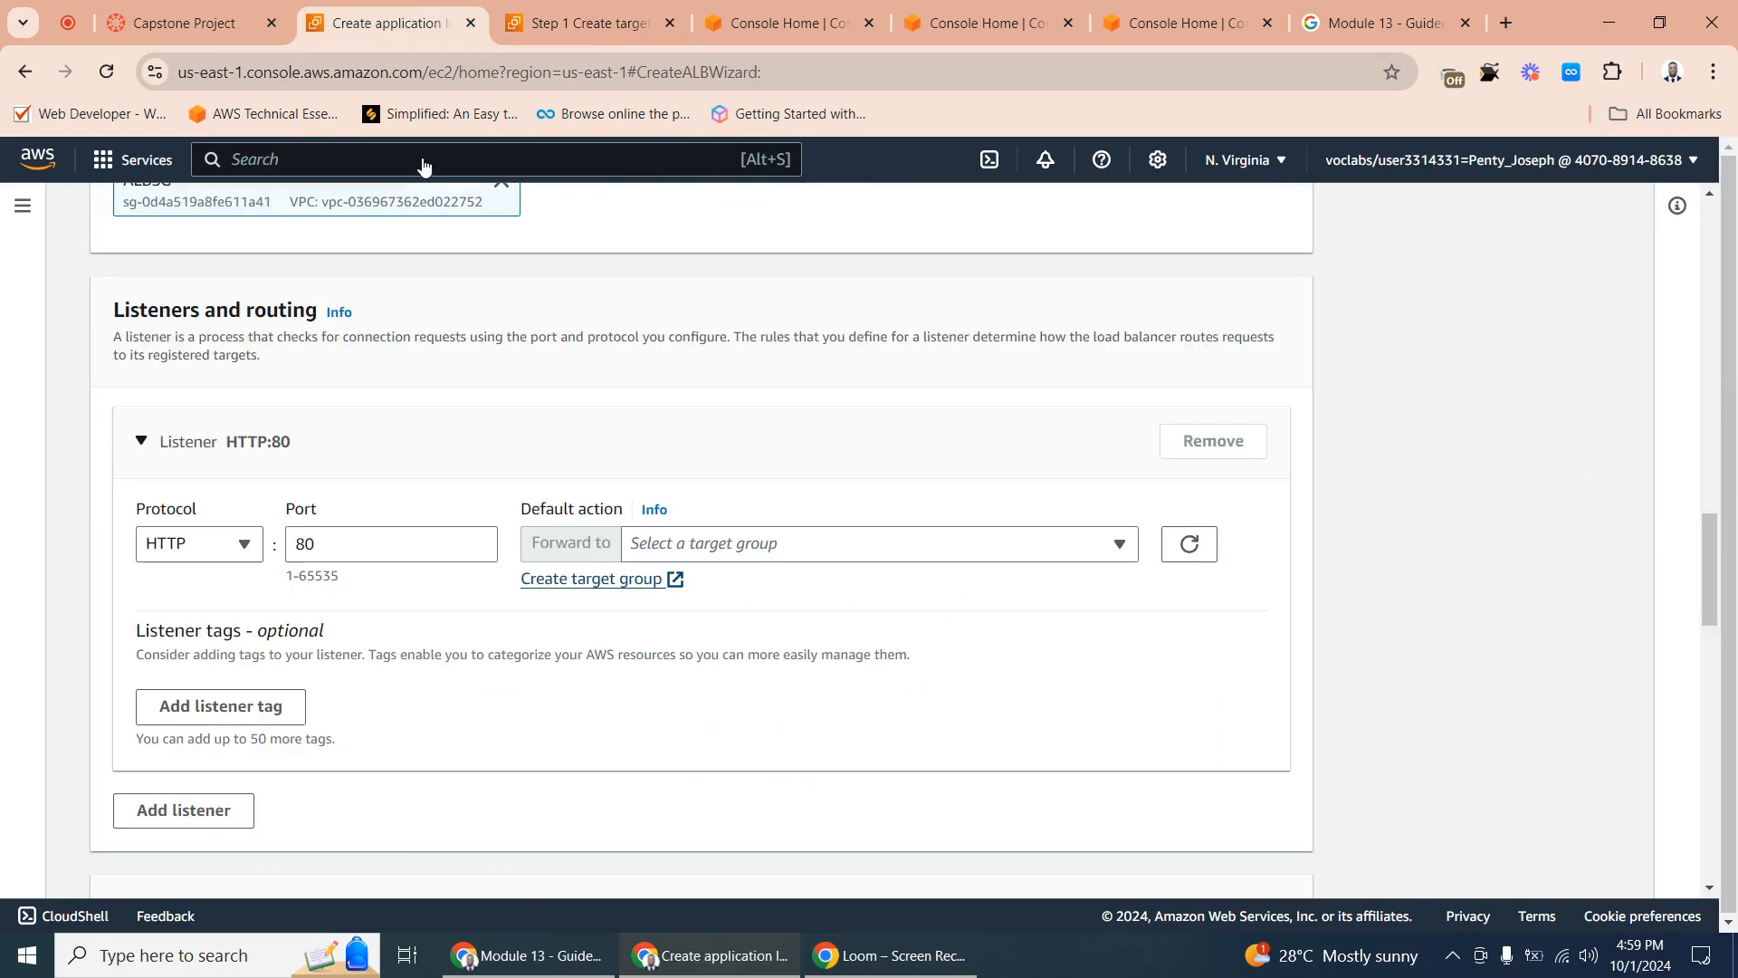
left_click(186, 23)
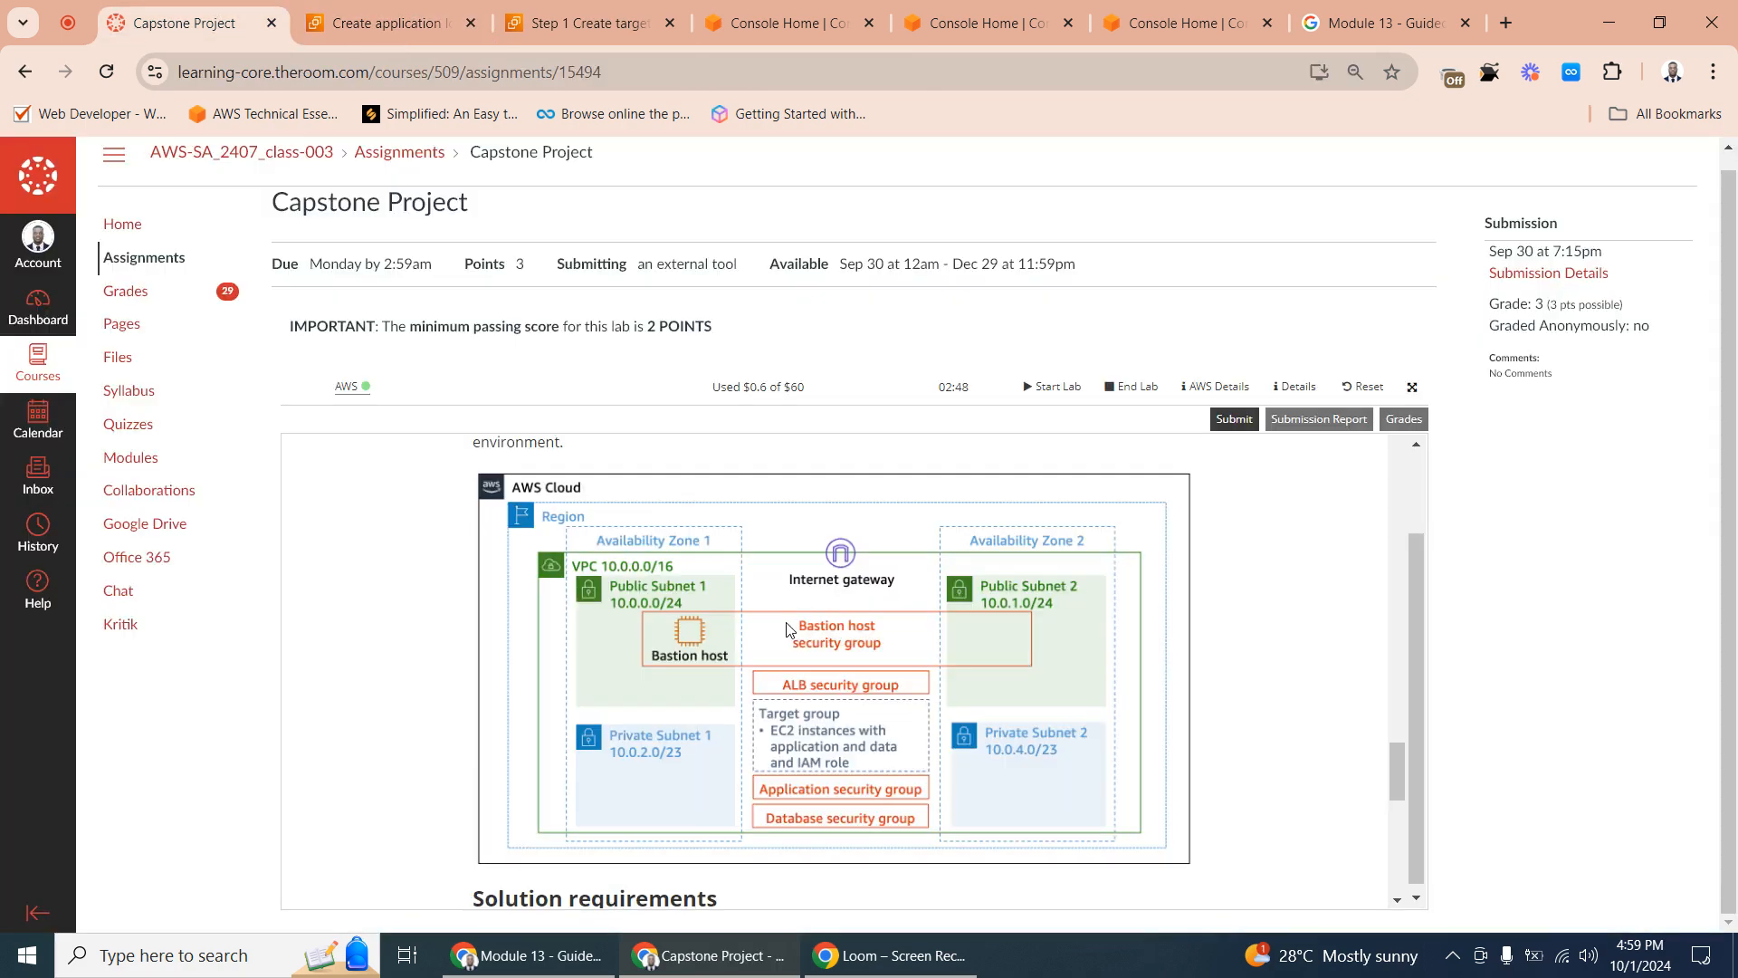
left_click(390, 24)
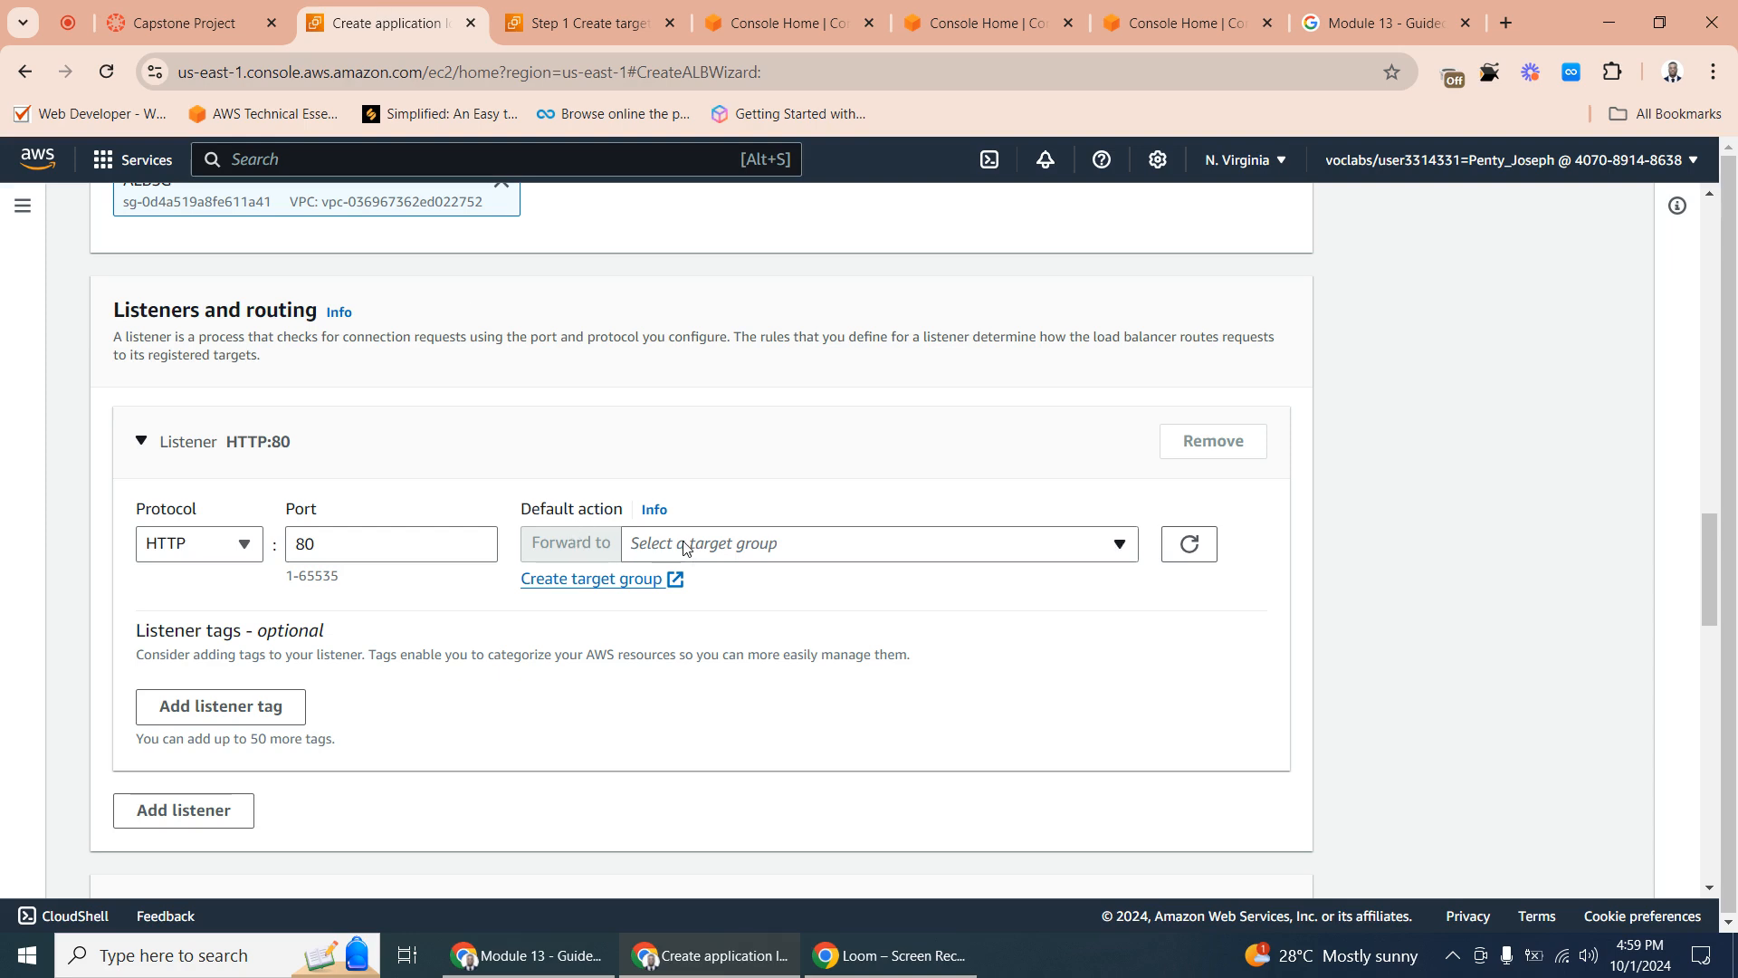
left_click(622, 31)
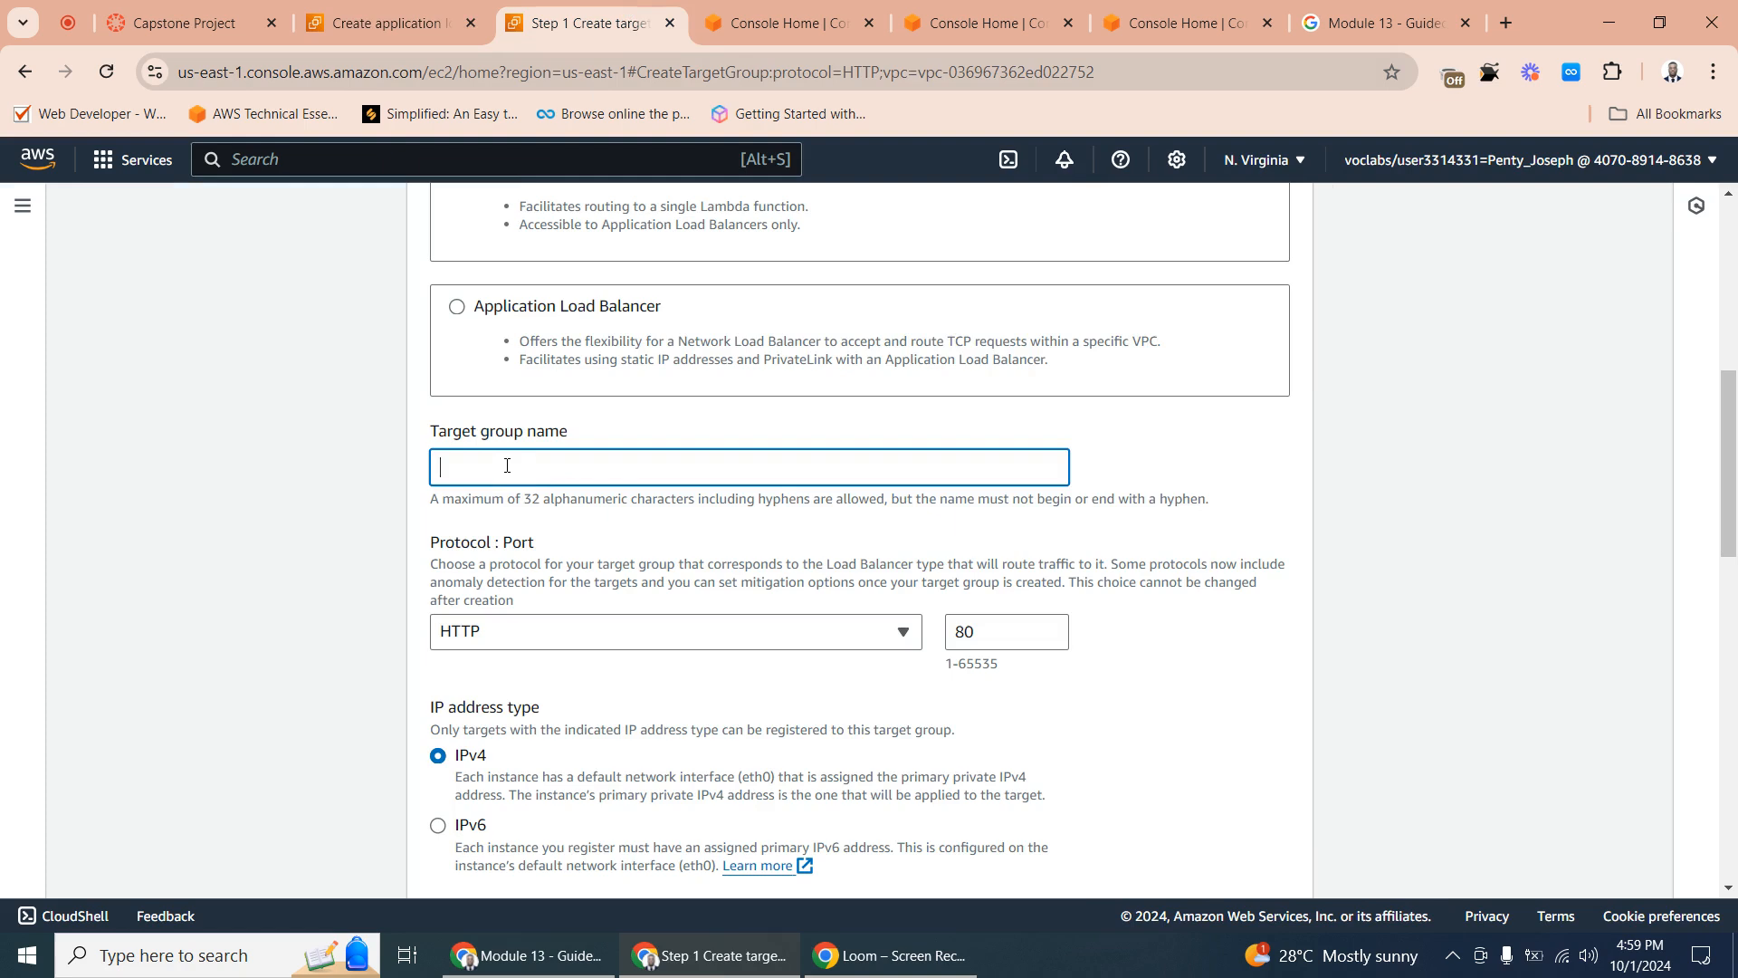
- Name the target group with the account user's first name in lowercase followed by "-target" and continue to target registration
type("pe")
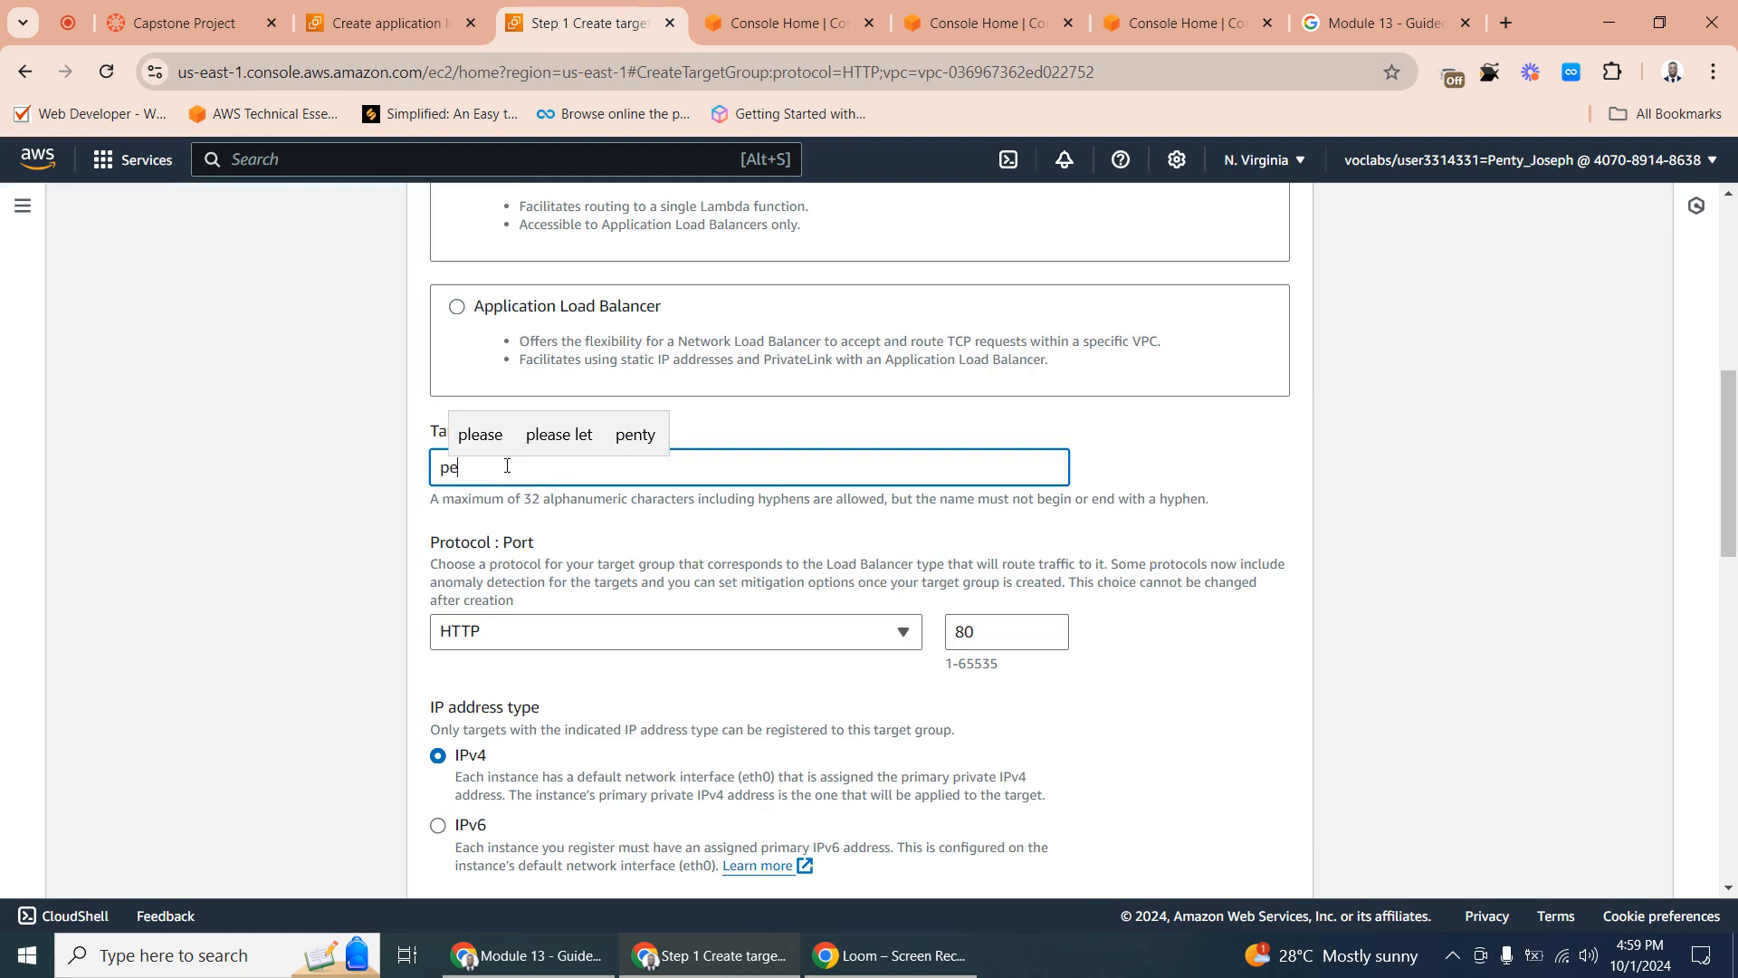
type("nty")
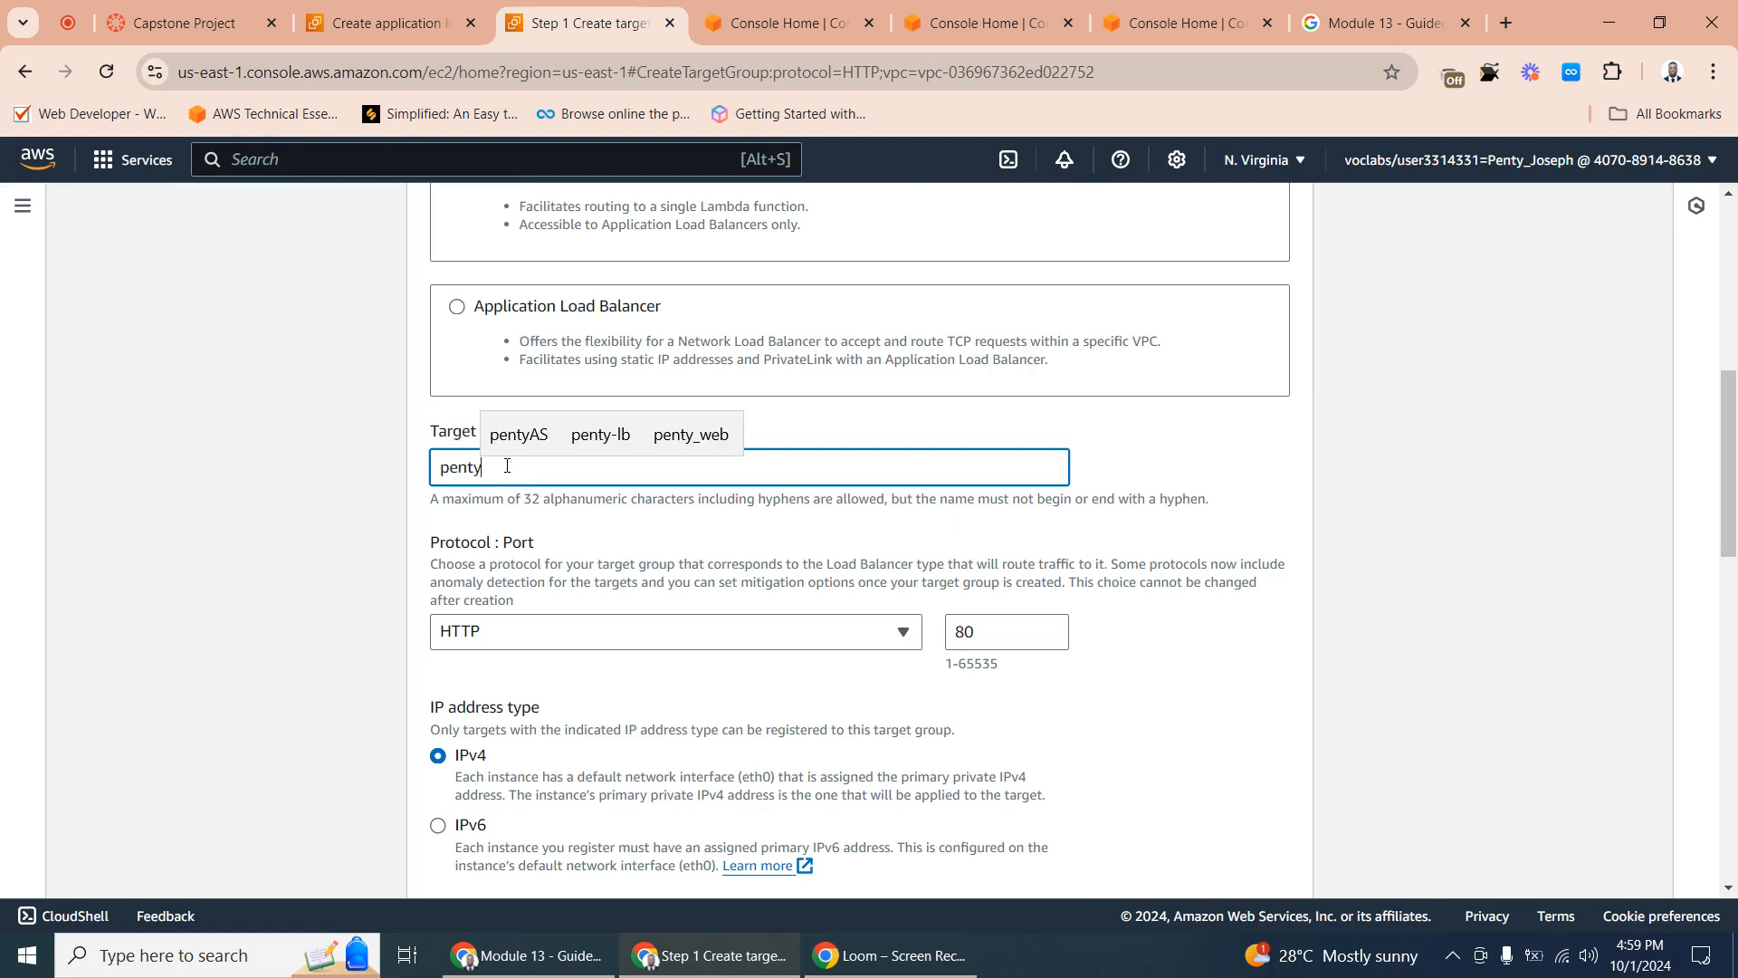
type("-targe")
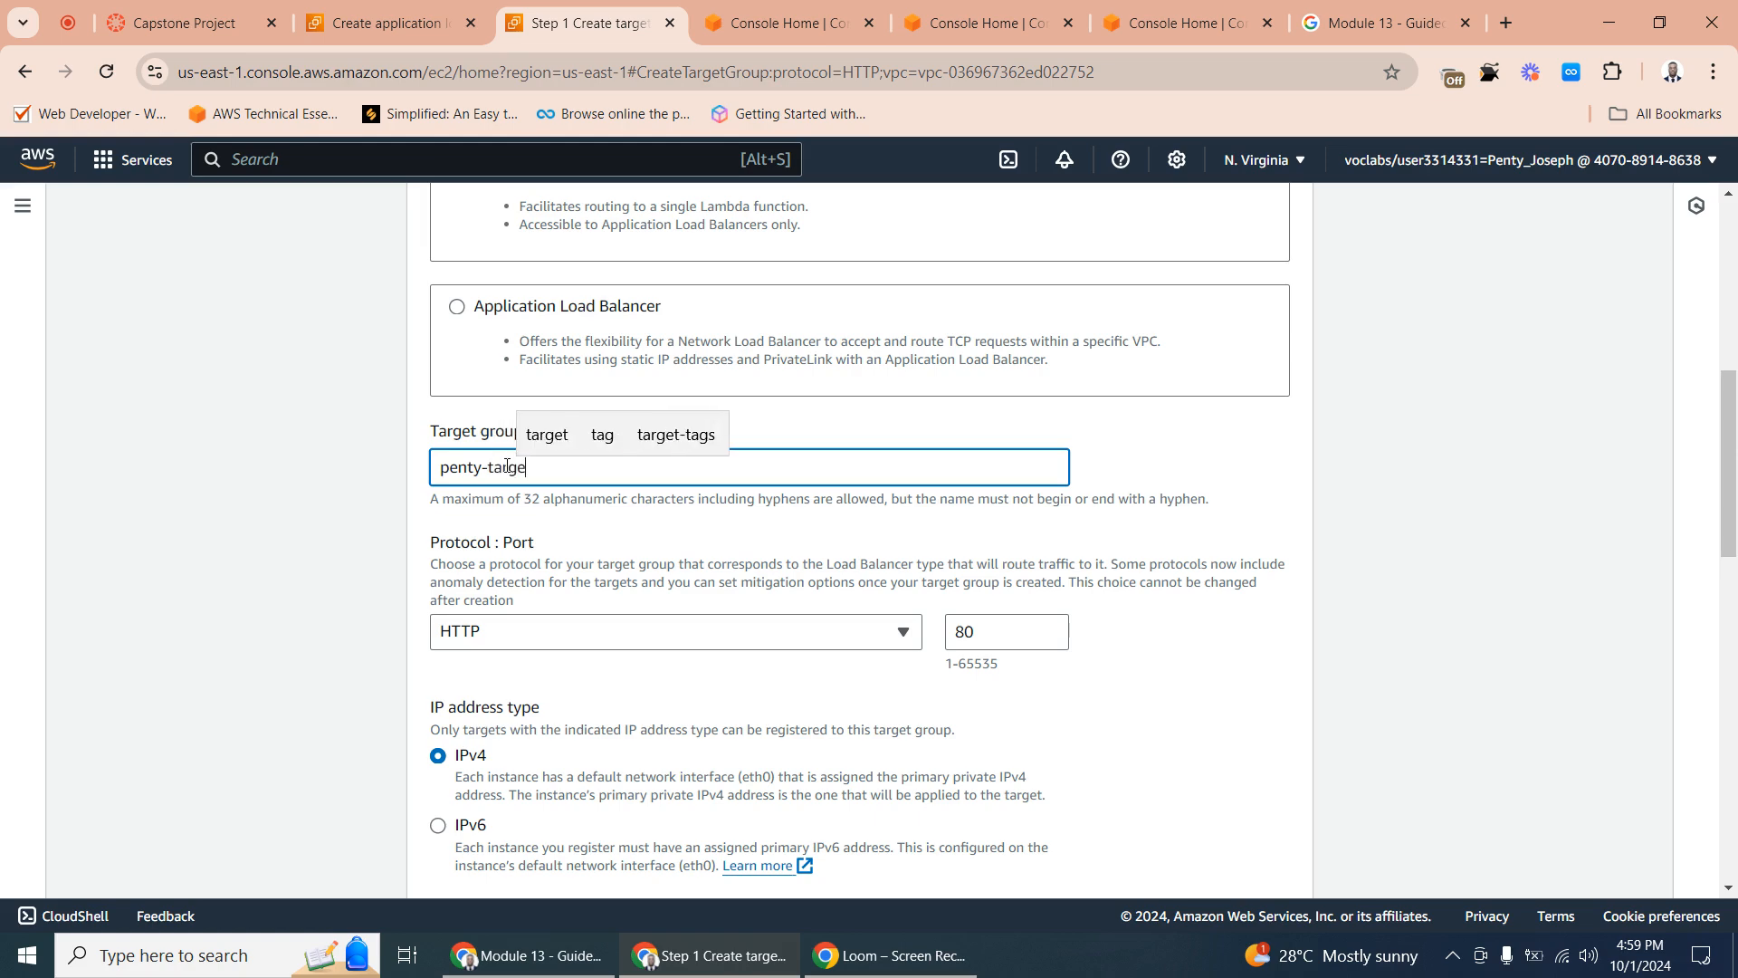
type("t")
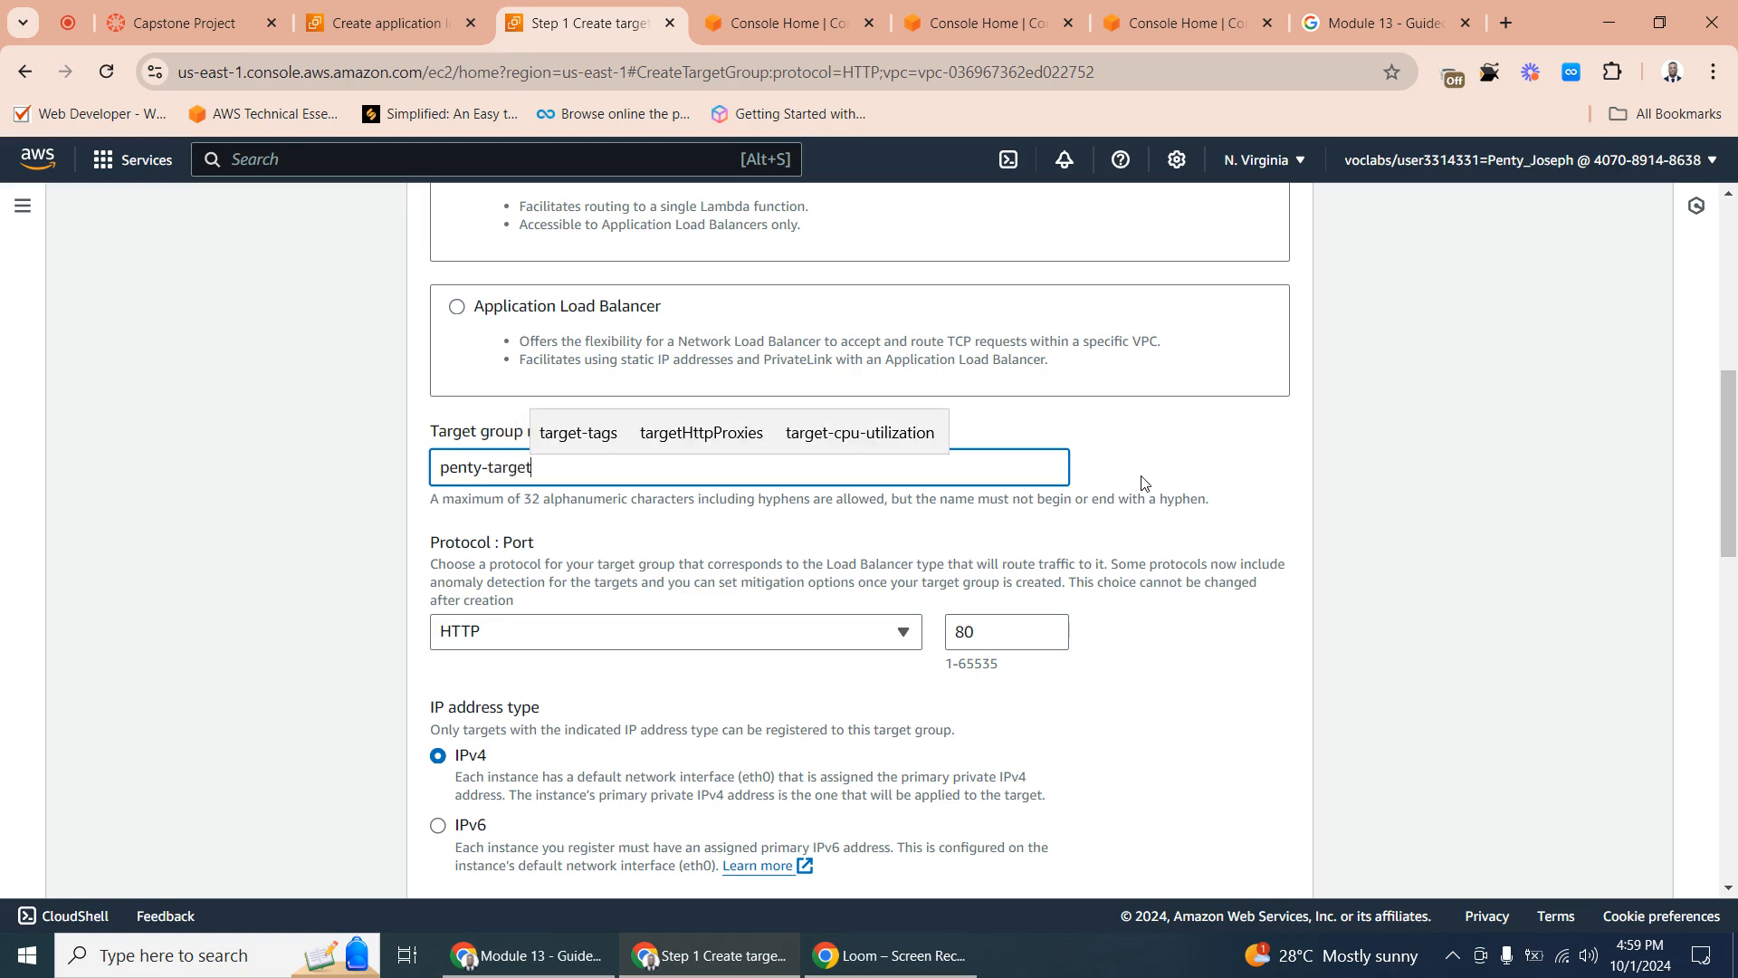
scroll(1041, 489, "down", 1)
scroll(522, 435, "up", 3)
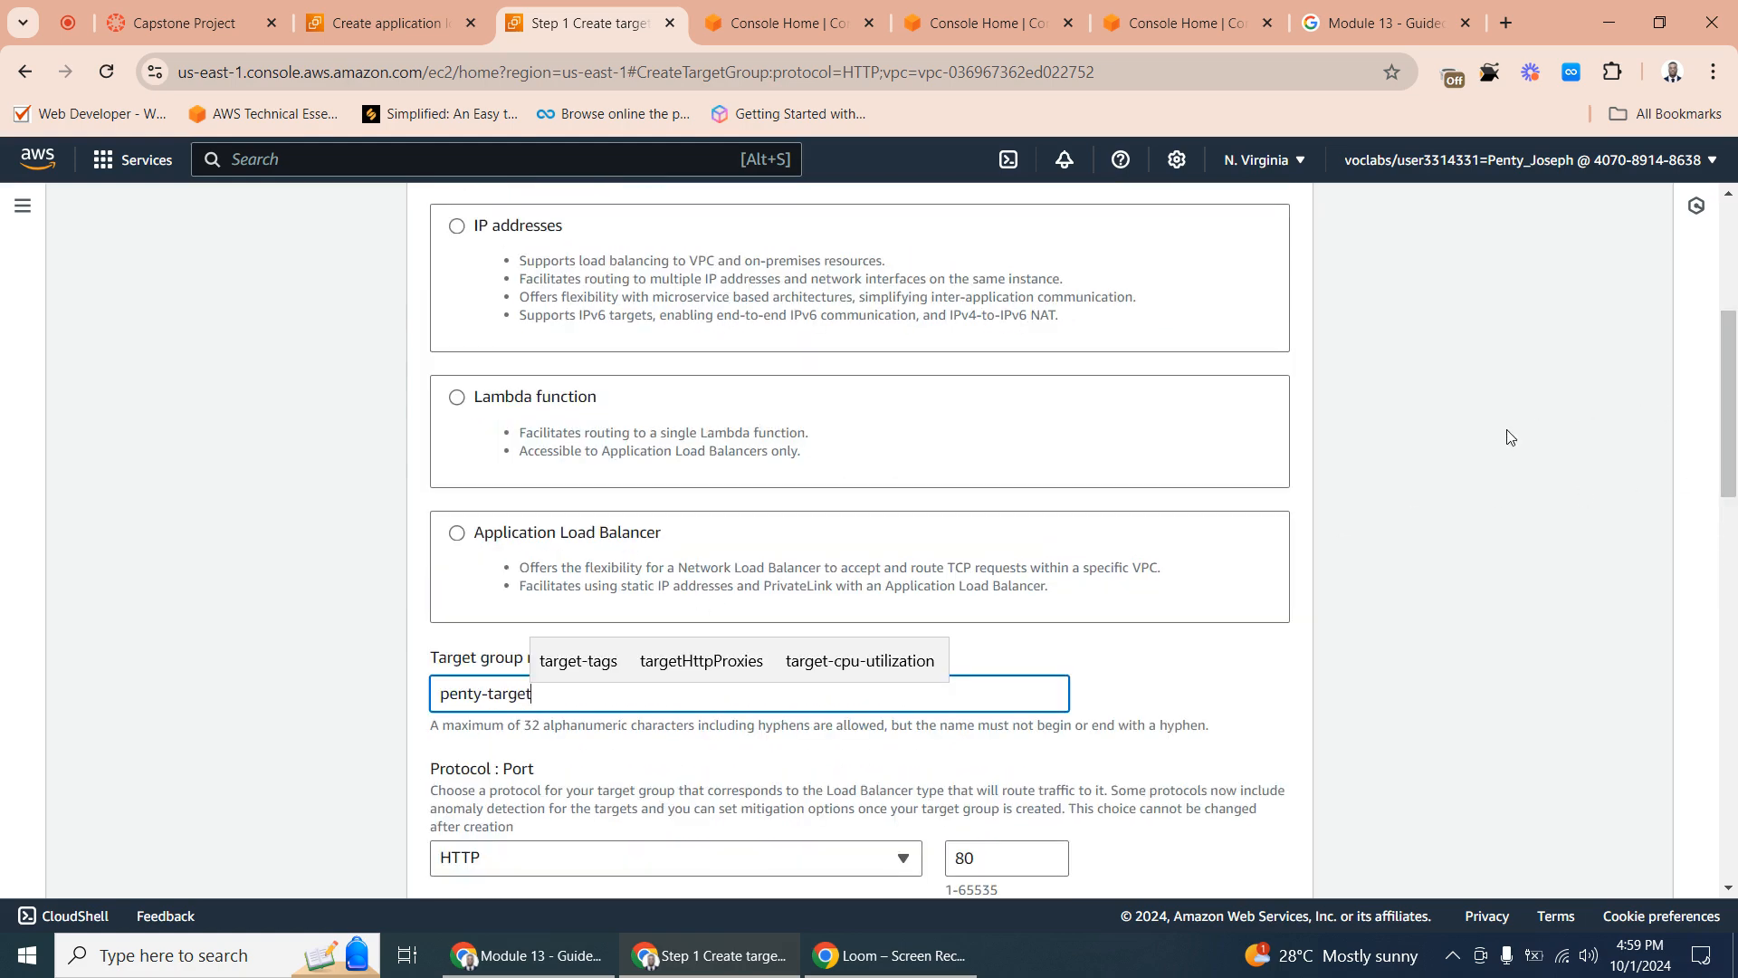
mouse_move(1732, 395)
left_mouse_down()
mouse_move(1731, 334)
mouse_move(1725, 559)
mouse_move(1697, 611)
left_mouse_up()
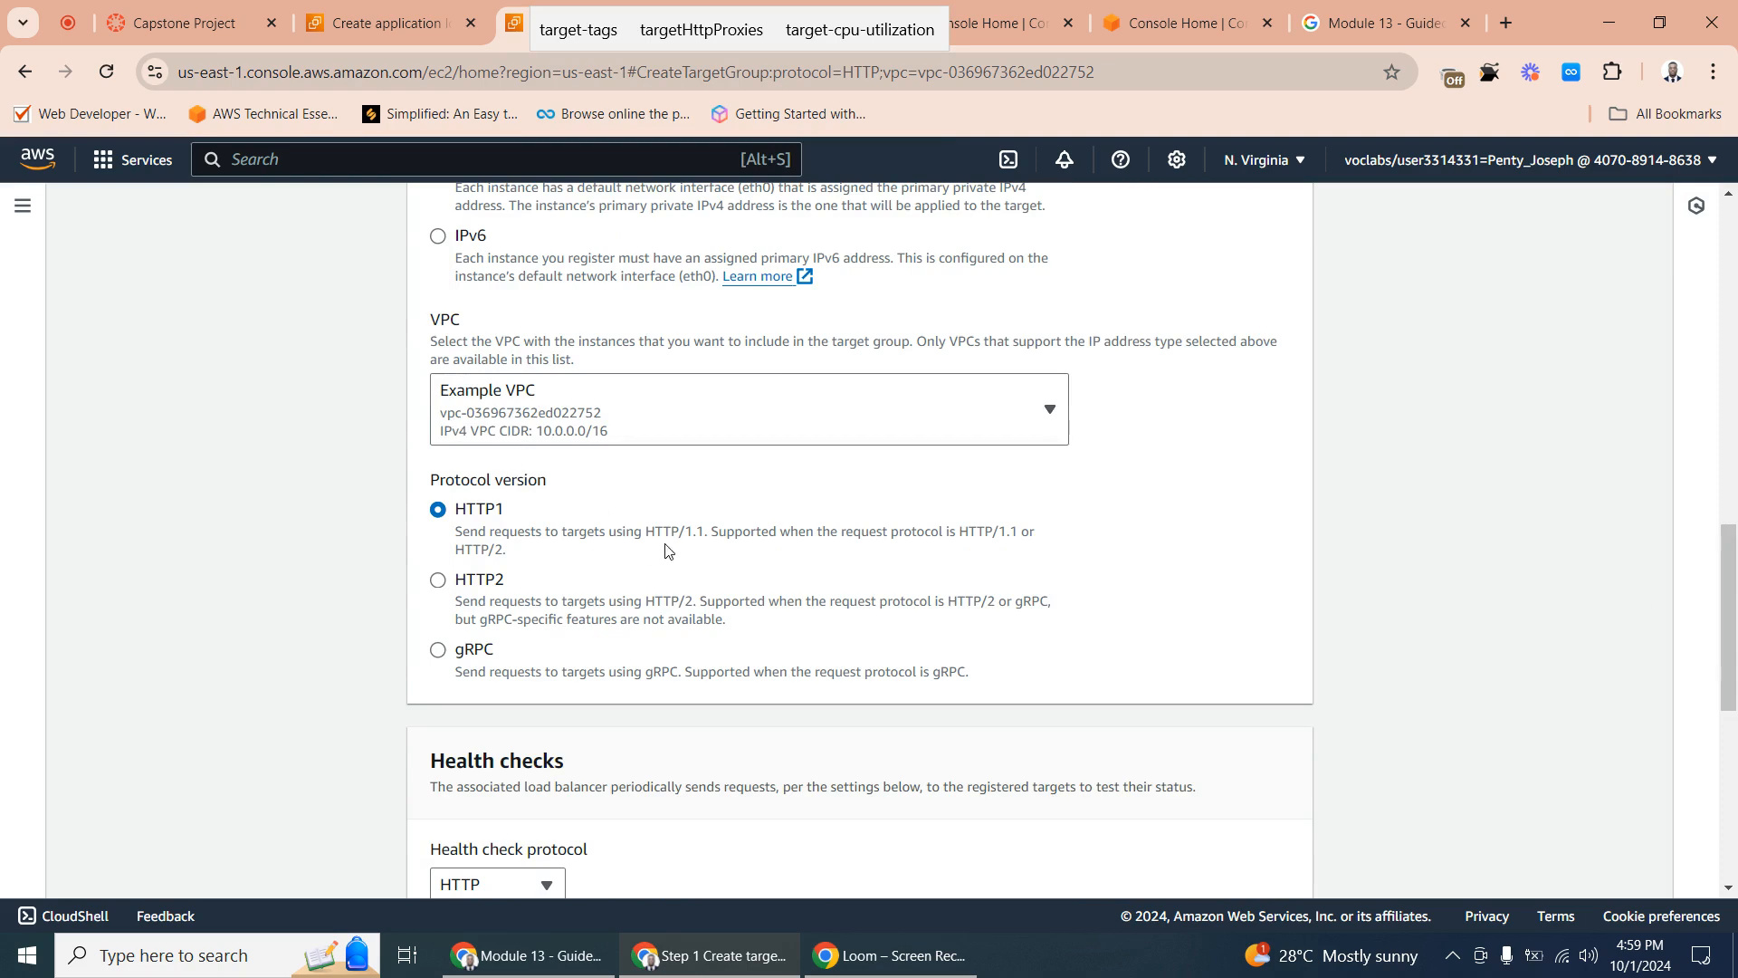
left_click_drag(1735, 595, 1720, 851)
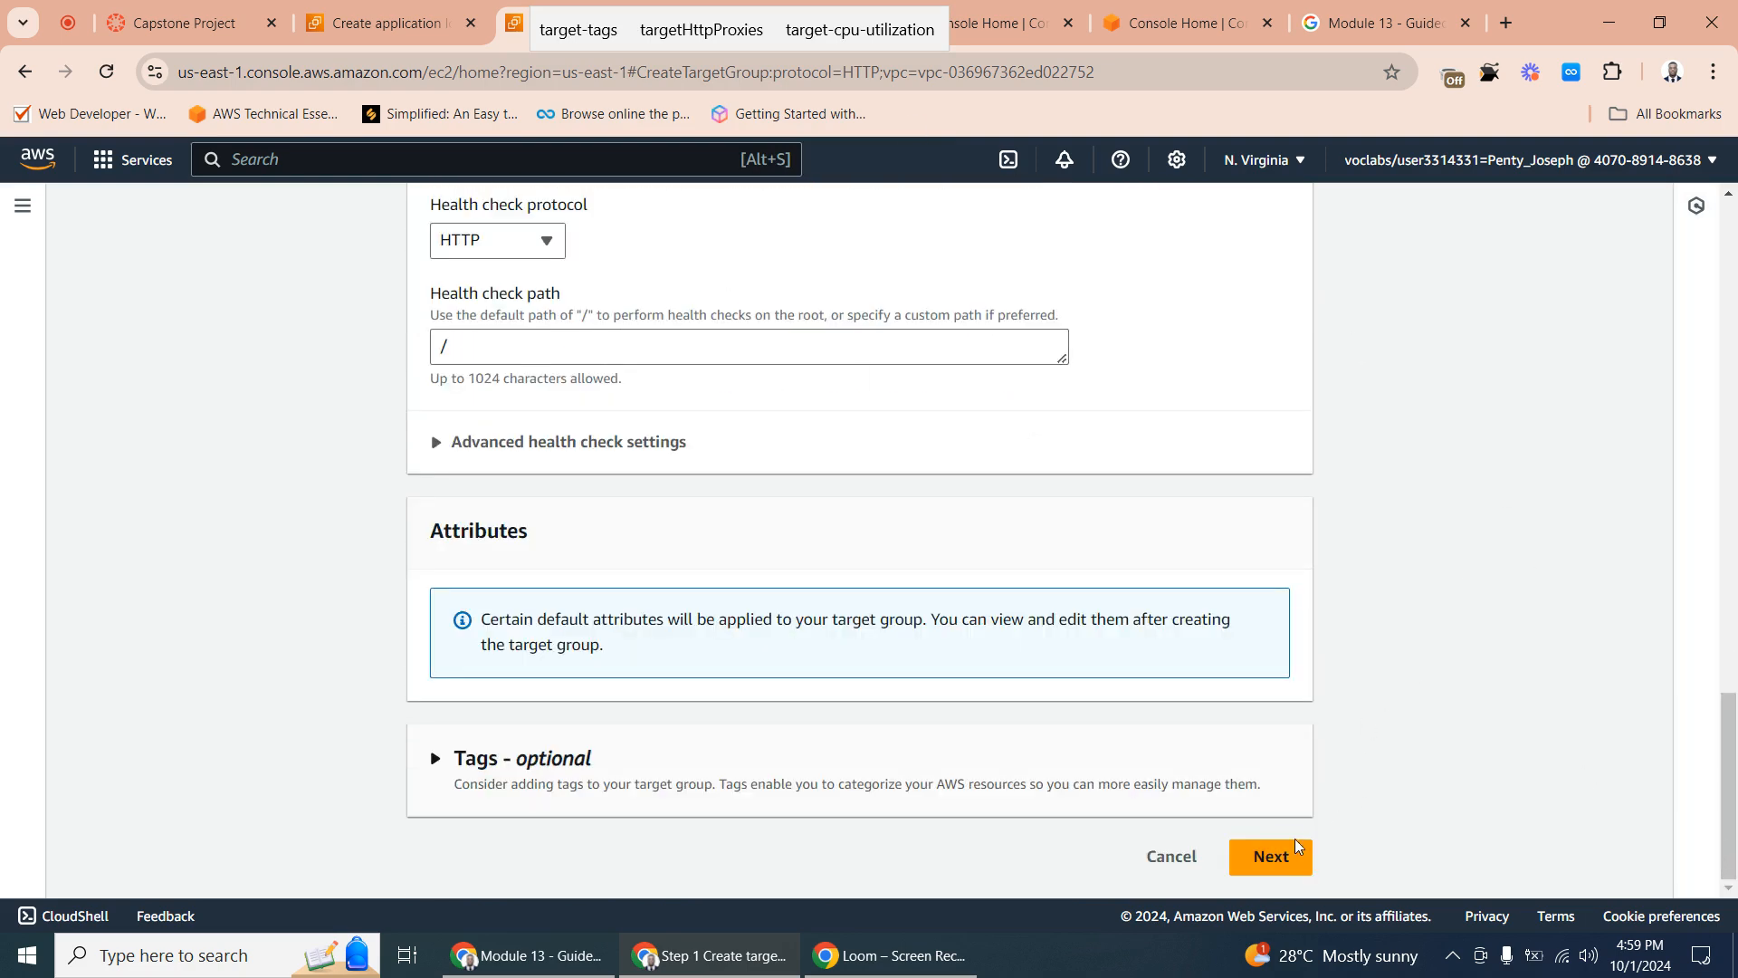
left_click(1271, 854)
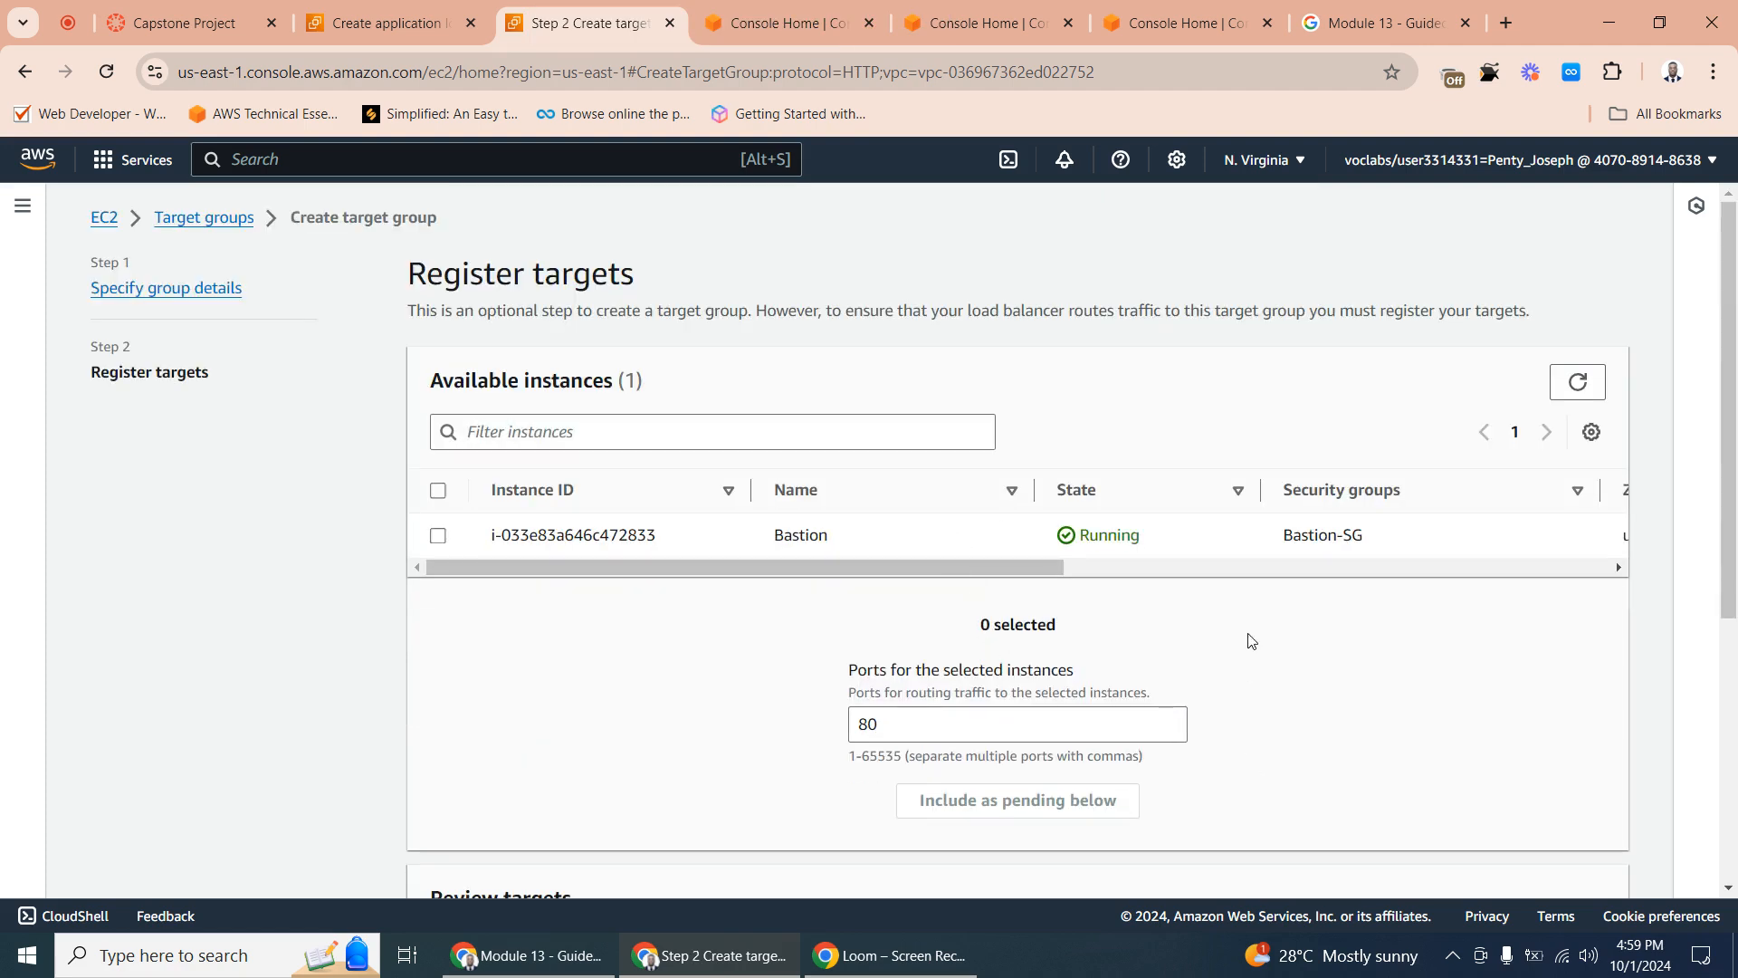
- Include the Bastion instance as a pending target on port 80
left_click(994, 729)
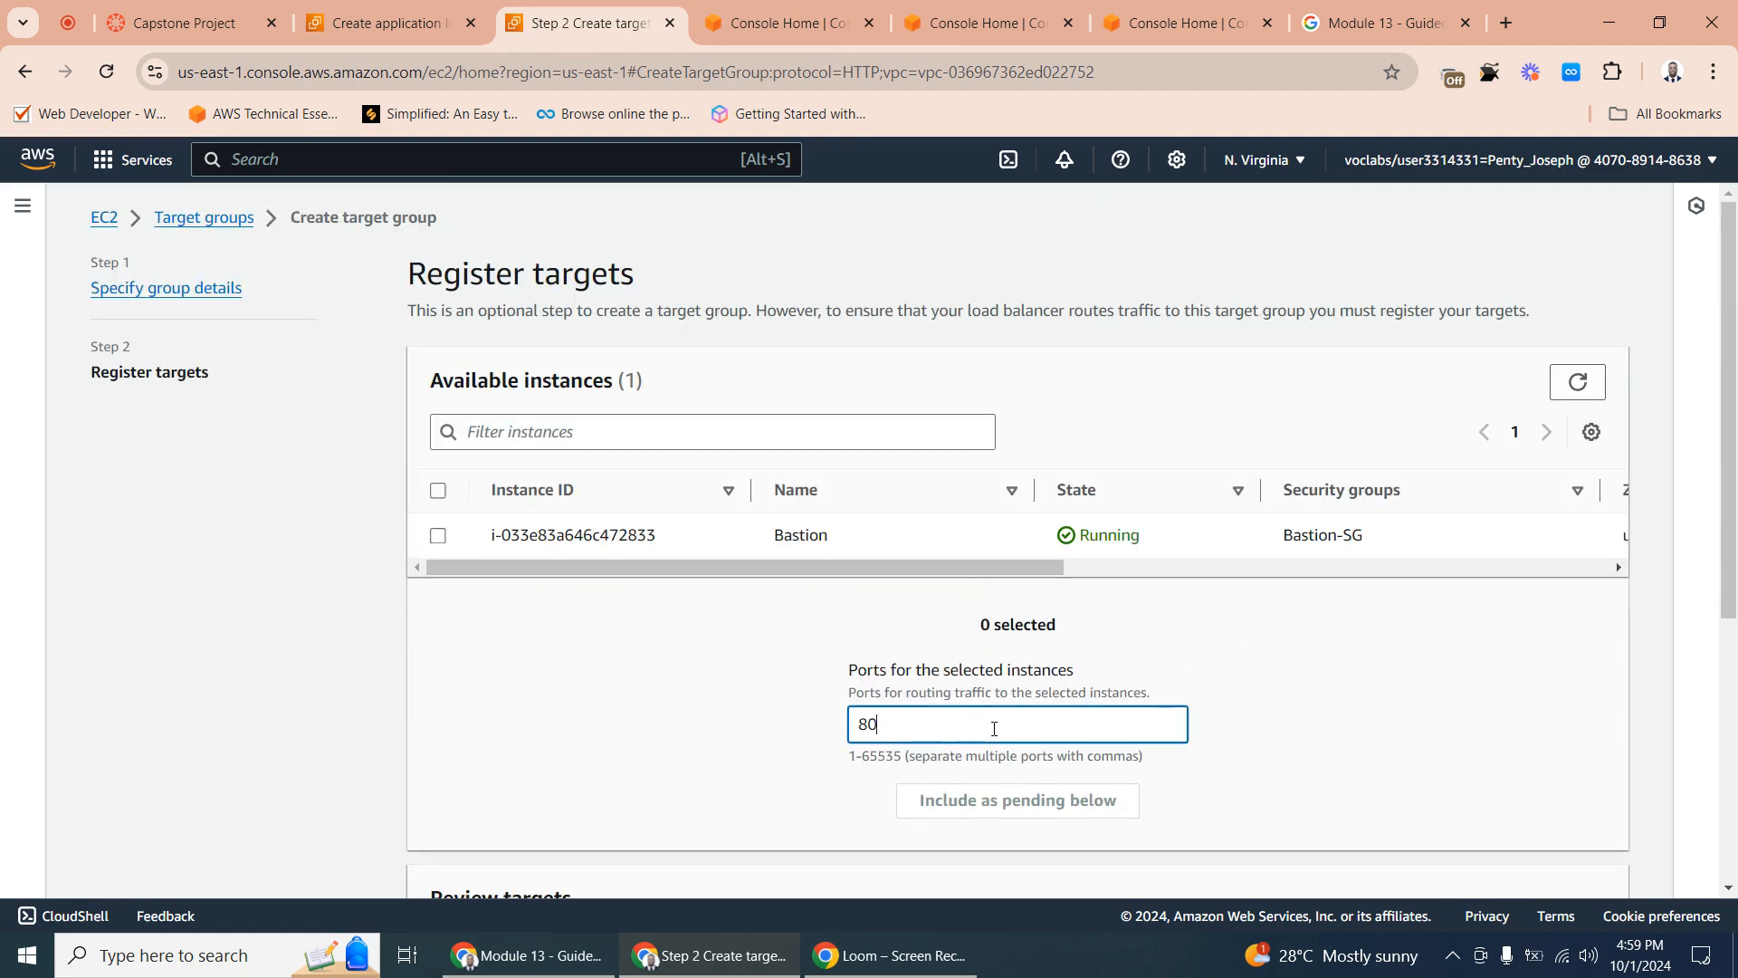
left_click(438, 536)
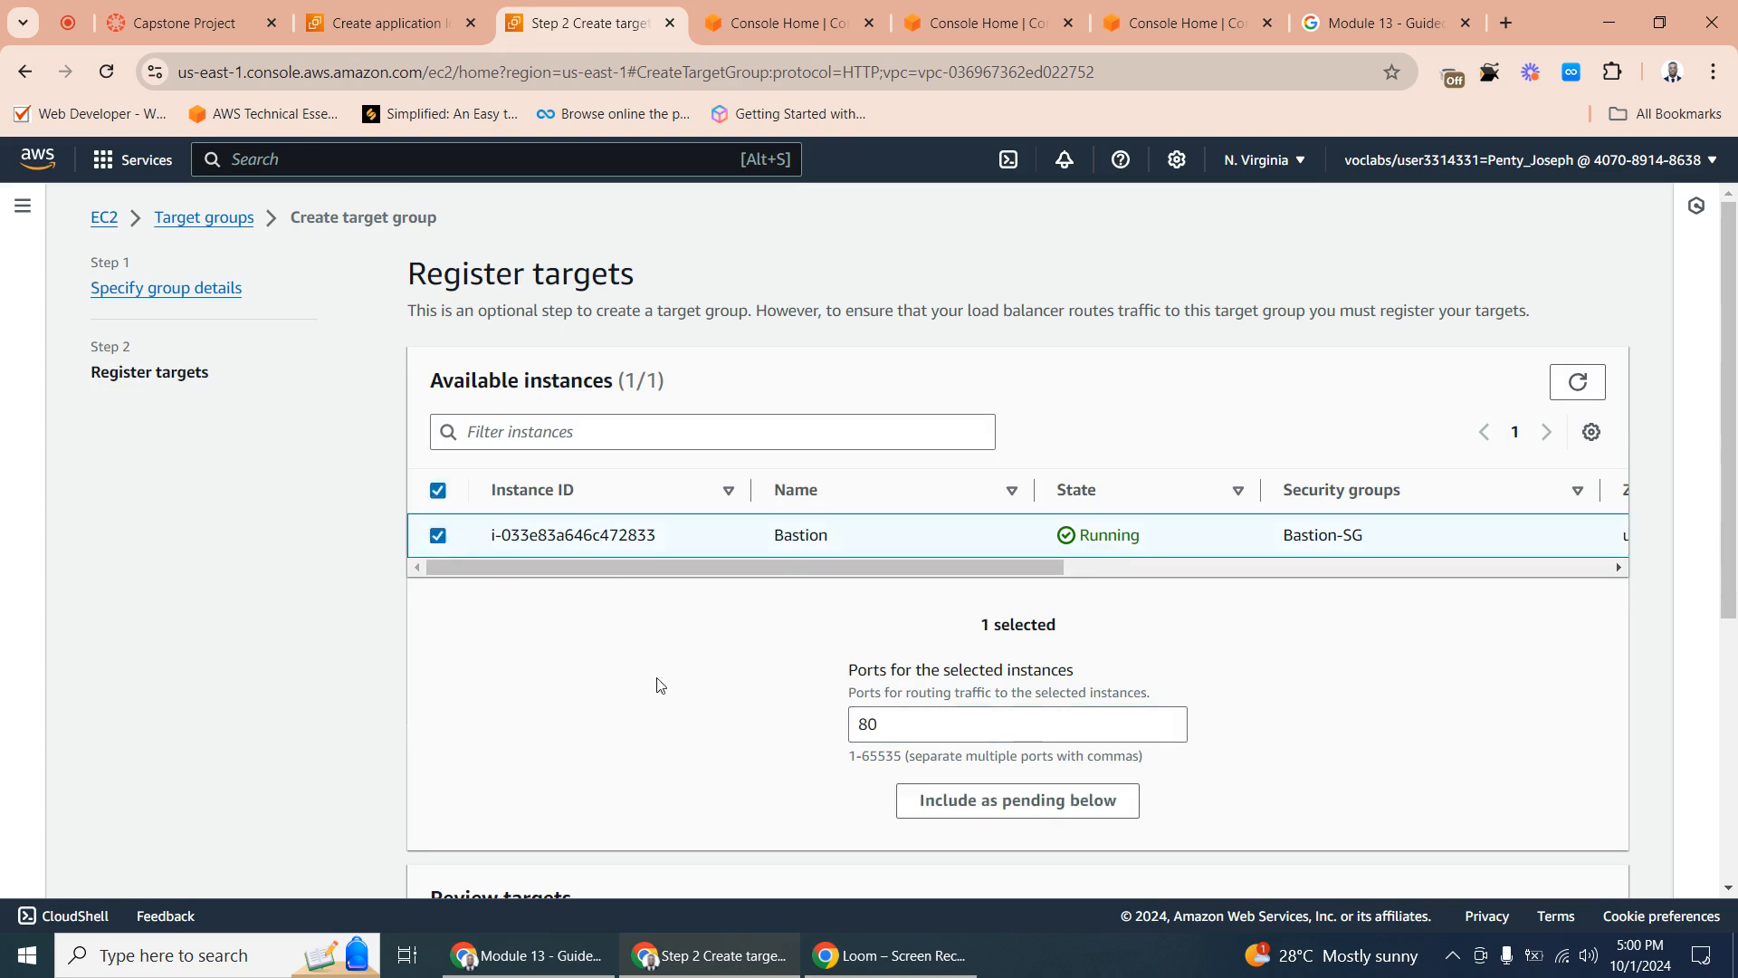
left_click(1000, 804)
scroll(999, 804, "down", 5)
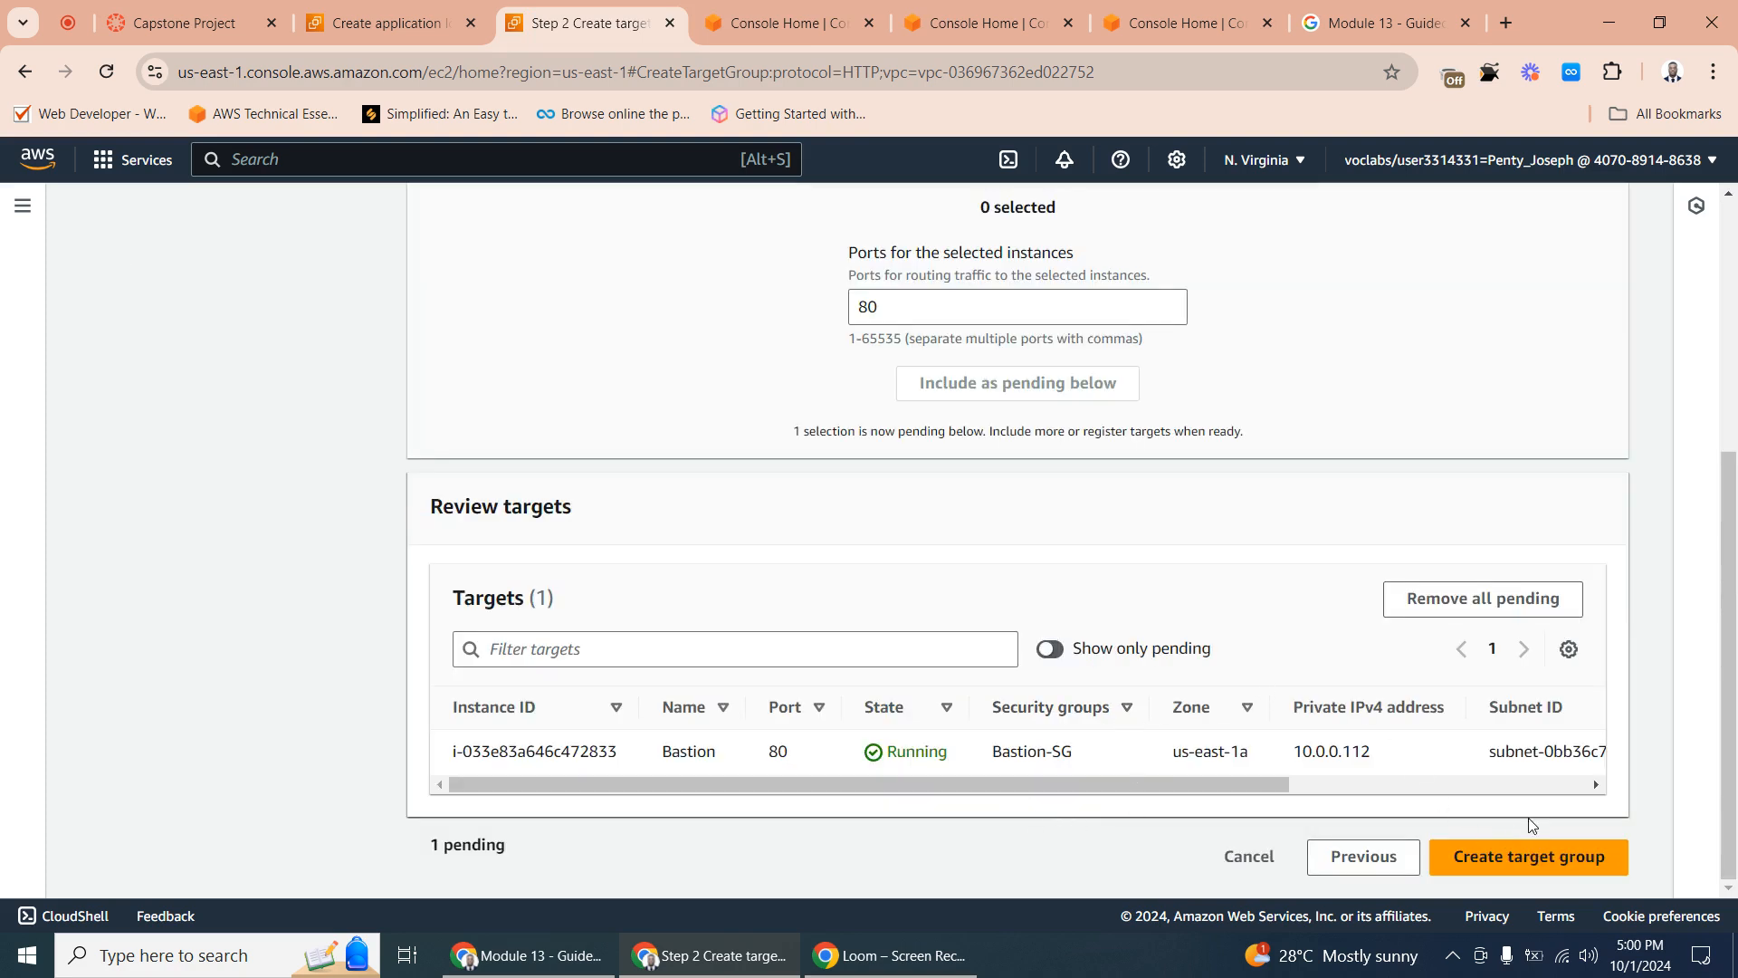
- Try to include the Bastion instance as a pending target on port 80 a second time
scroll(1109, 471, "up", 5)
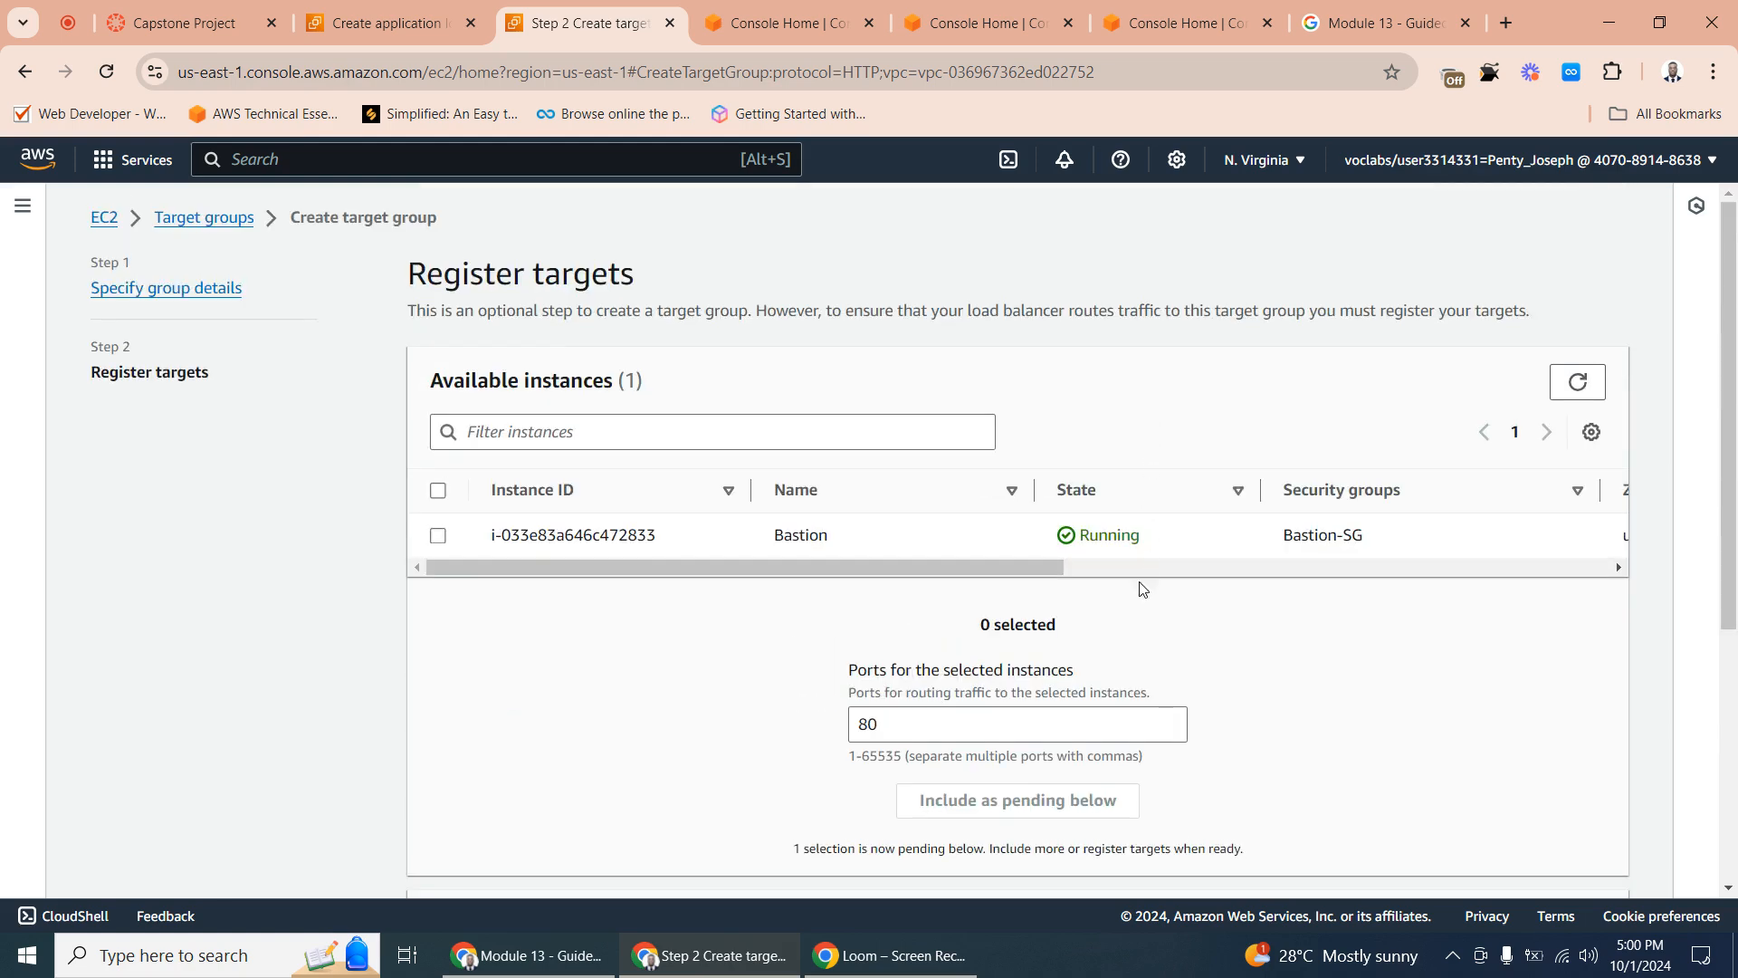
left_click(438, 536)
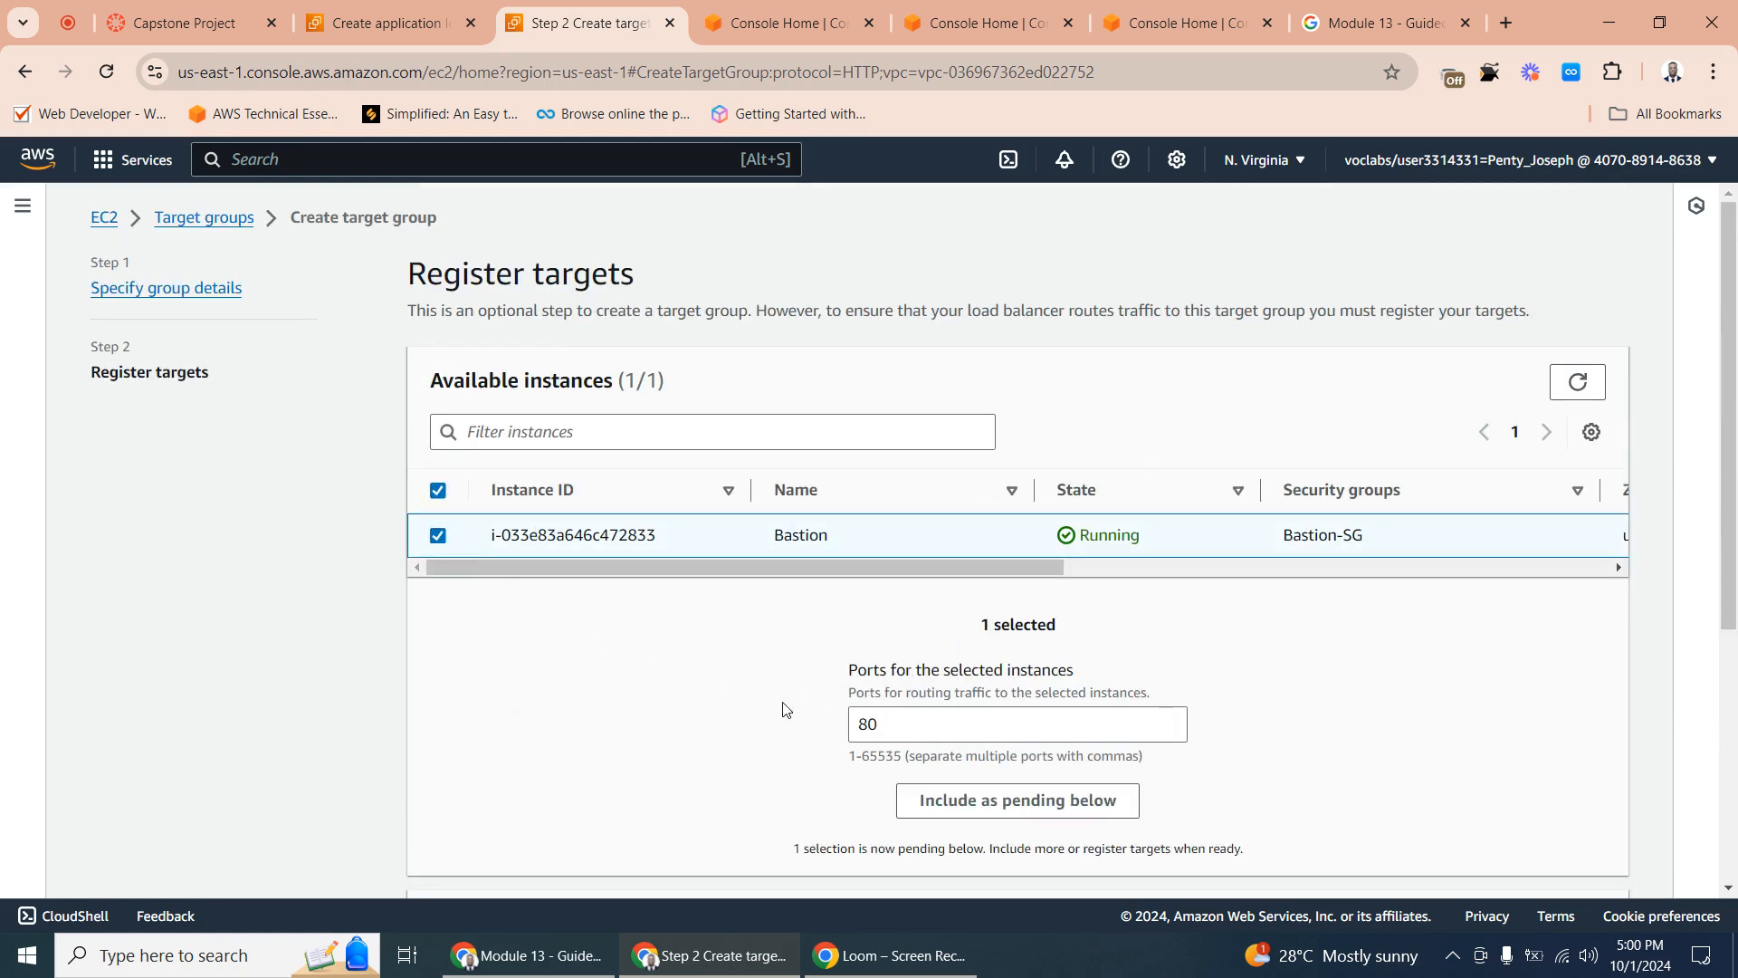
left_click(1049, 820)
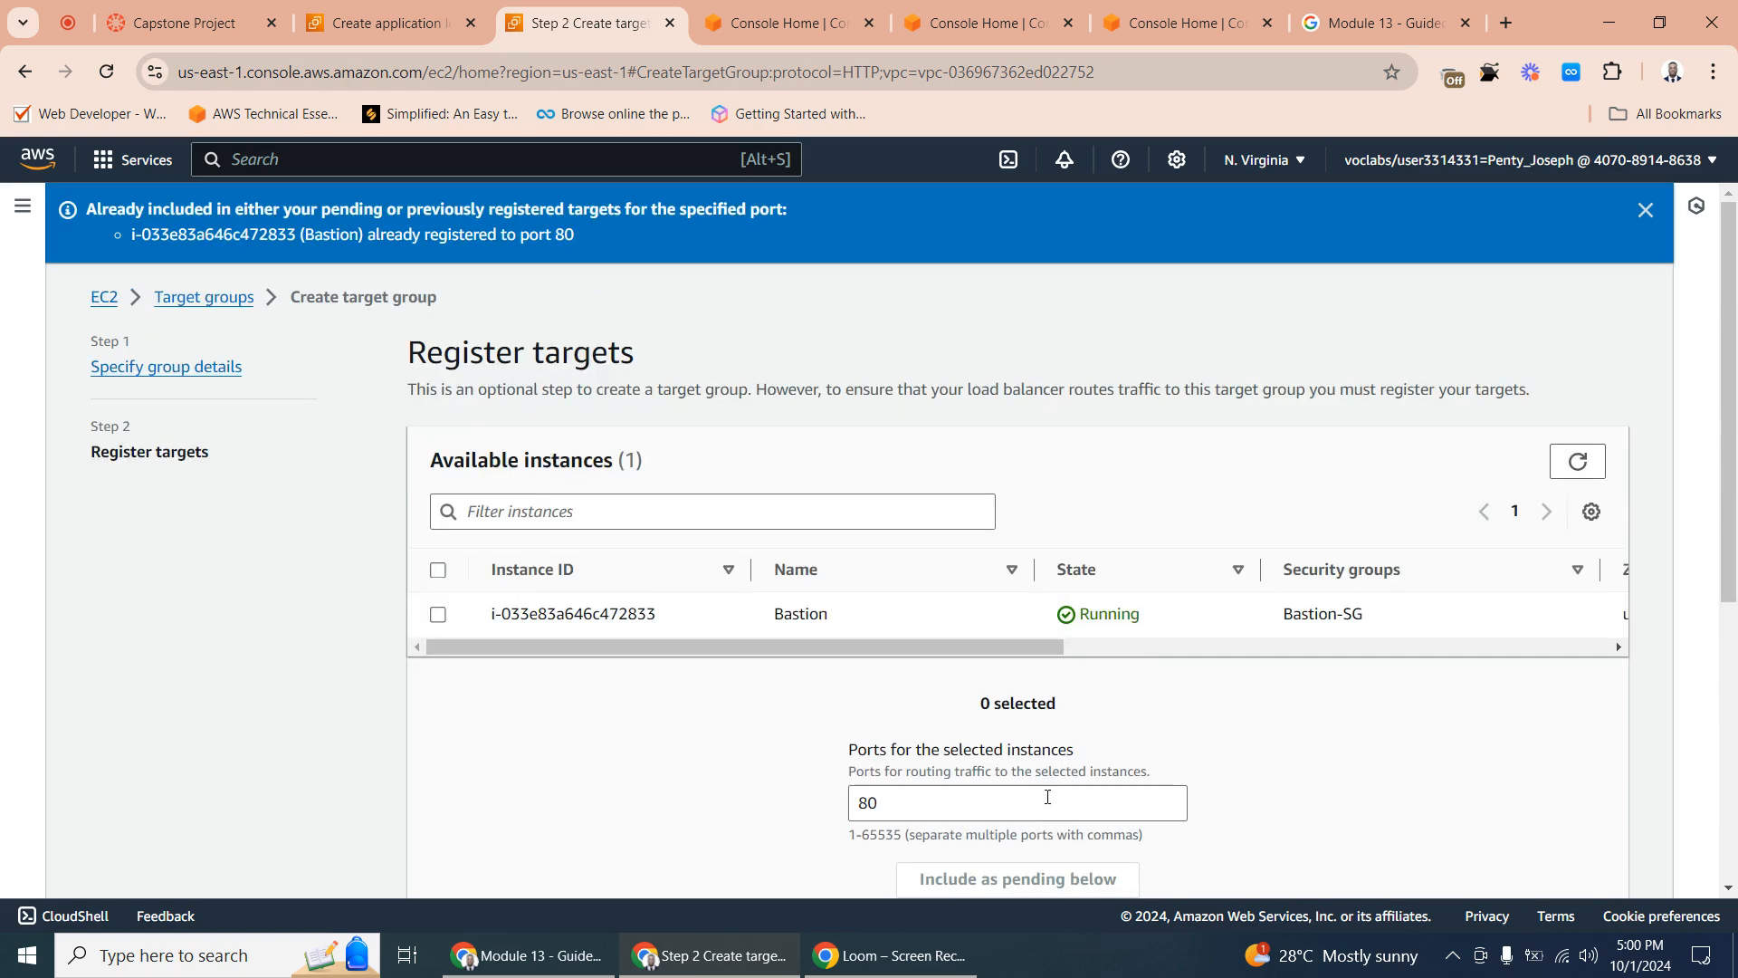
- Create the target group with the pending Bastion target
scroll(1179, 747, "down", 5)
left_click(1526, 857)
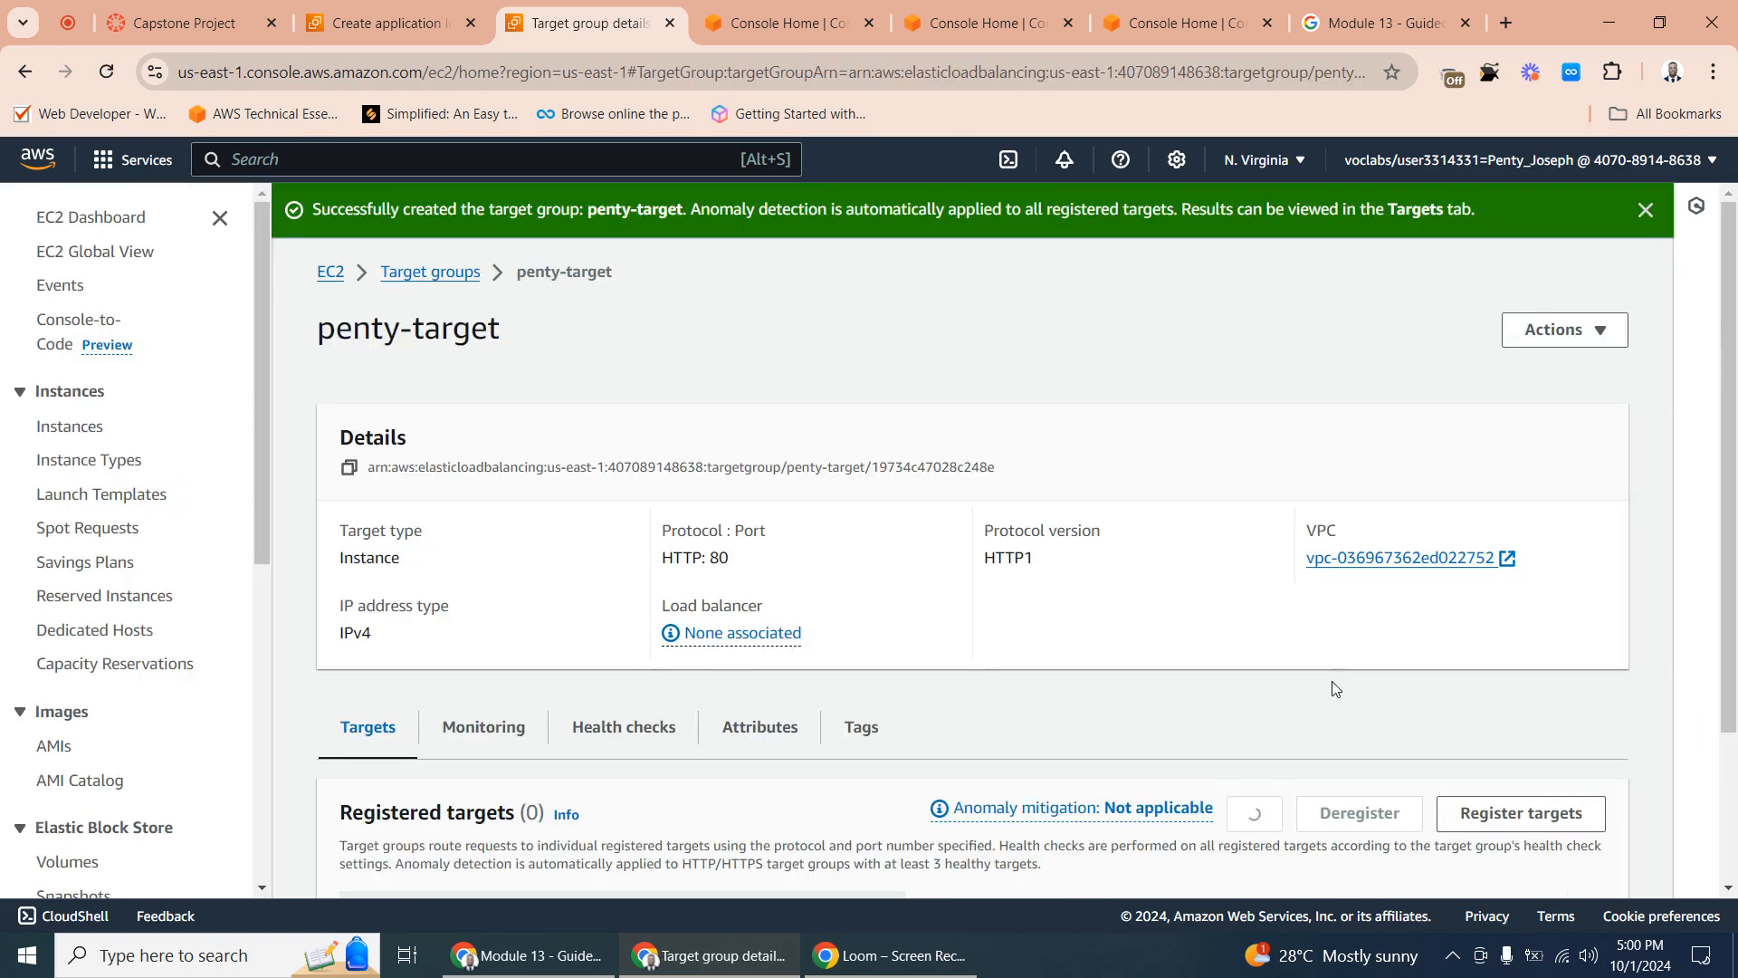
- Return to the load balancer creation form and forward the HTTP:80 listener to the newly created target group
scroll(875, 537, "down", 4)
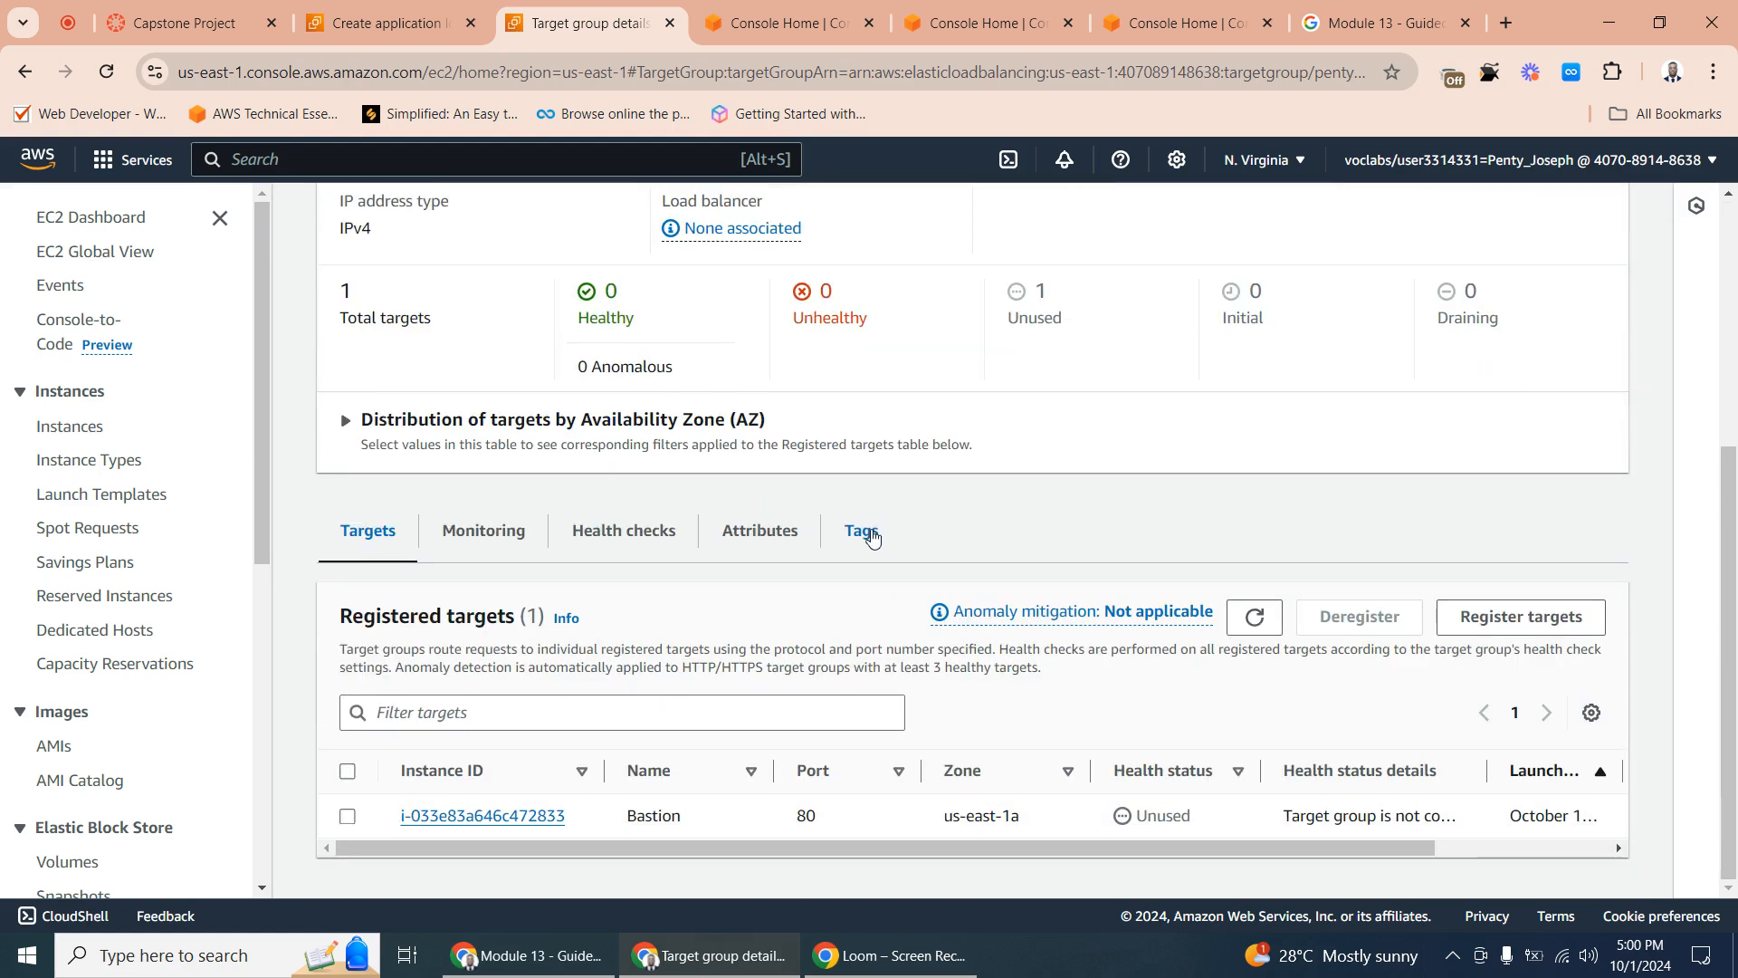
scroll(872, 537, "up", 5)
left_click(426, 23)
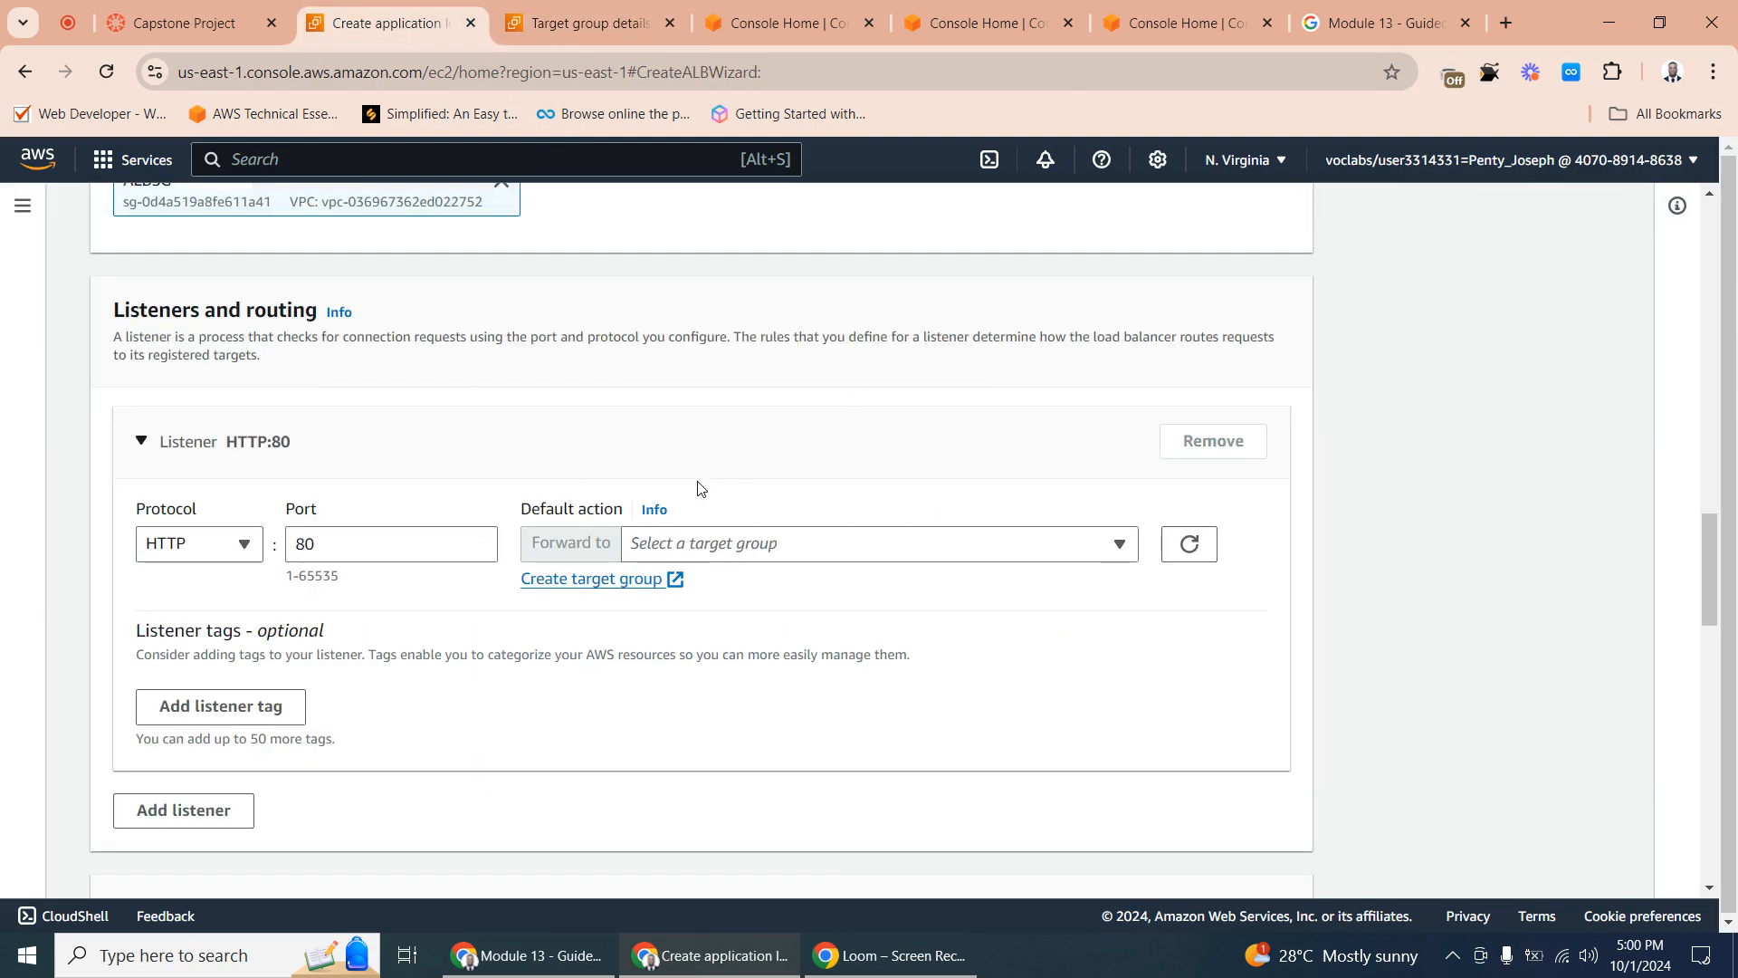
left_click(1188, 544)
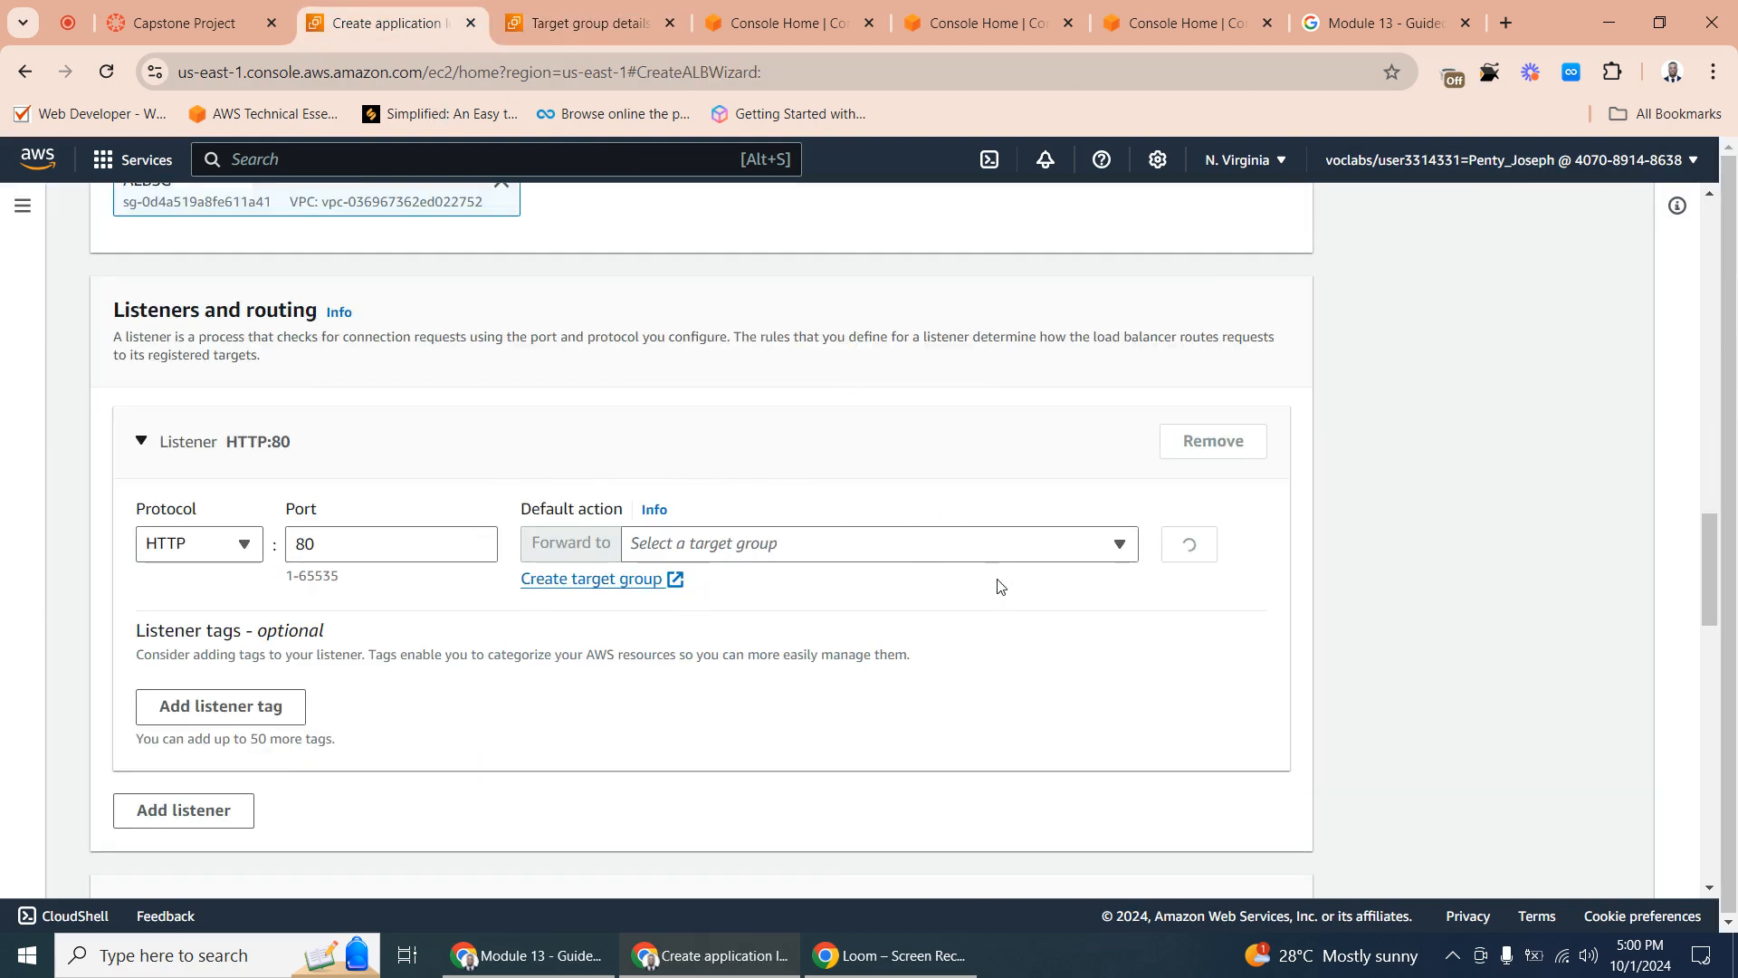
left_click(738, 543)
left_click(697, 629)
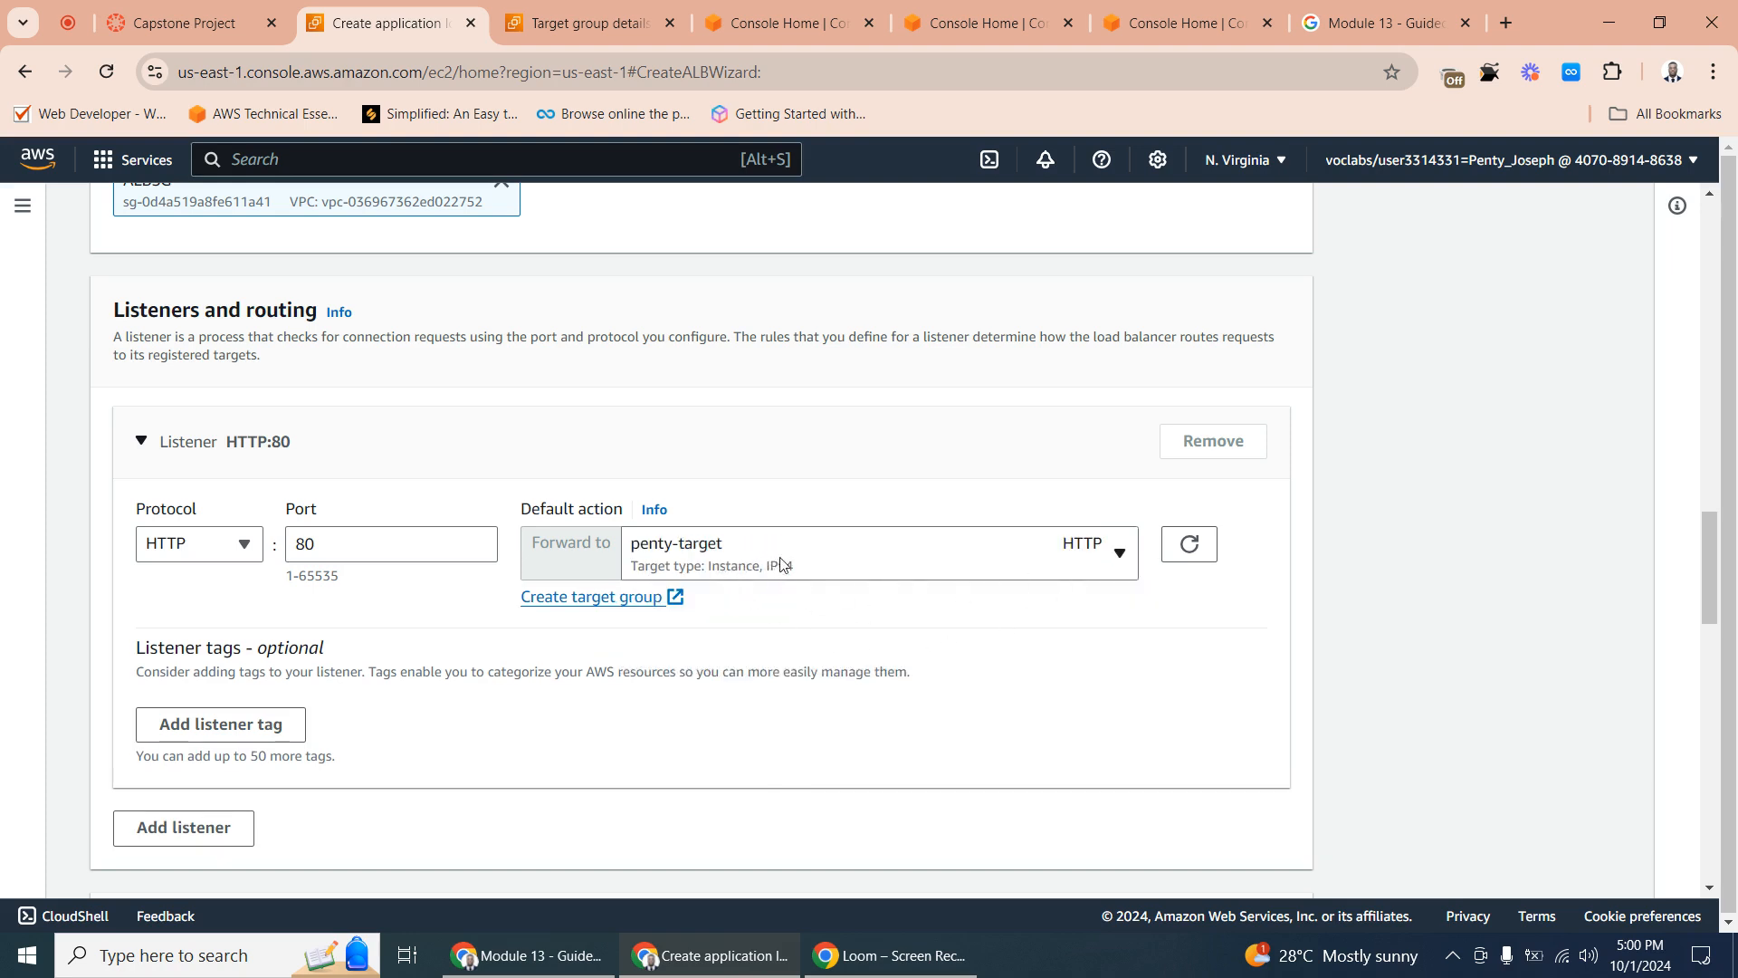
- Create the load balancer without any optional tags, WAF protections or accelerator
scroll(881, 579, "down", 5)
scroll(679, 574, "up", 11)
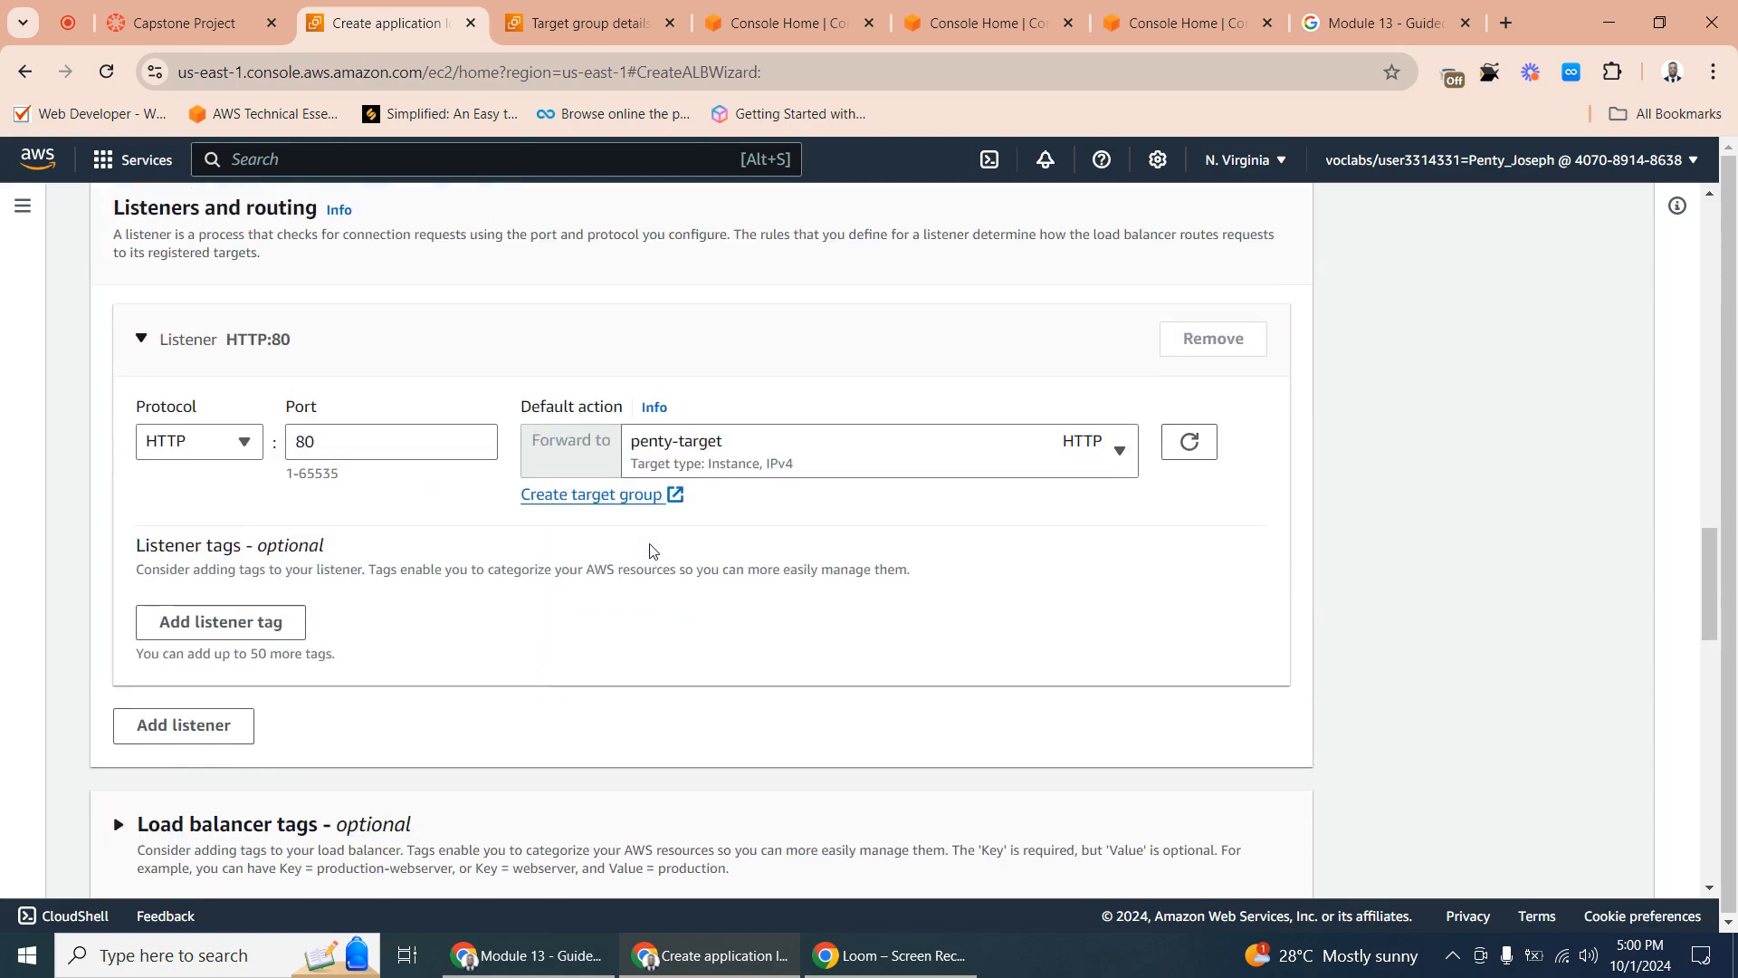
scroll(710, 574, "down", 4)
scroll(593, 605, "down", 10)
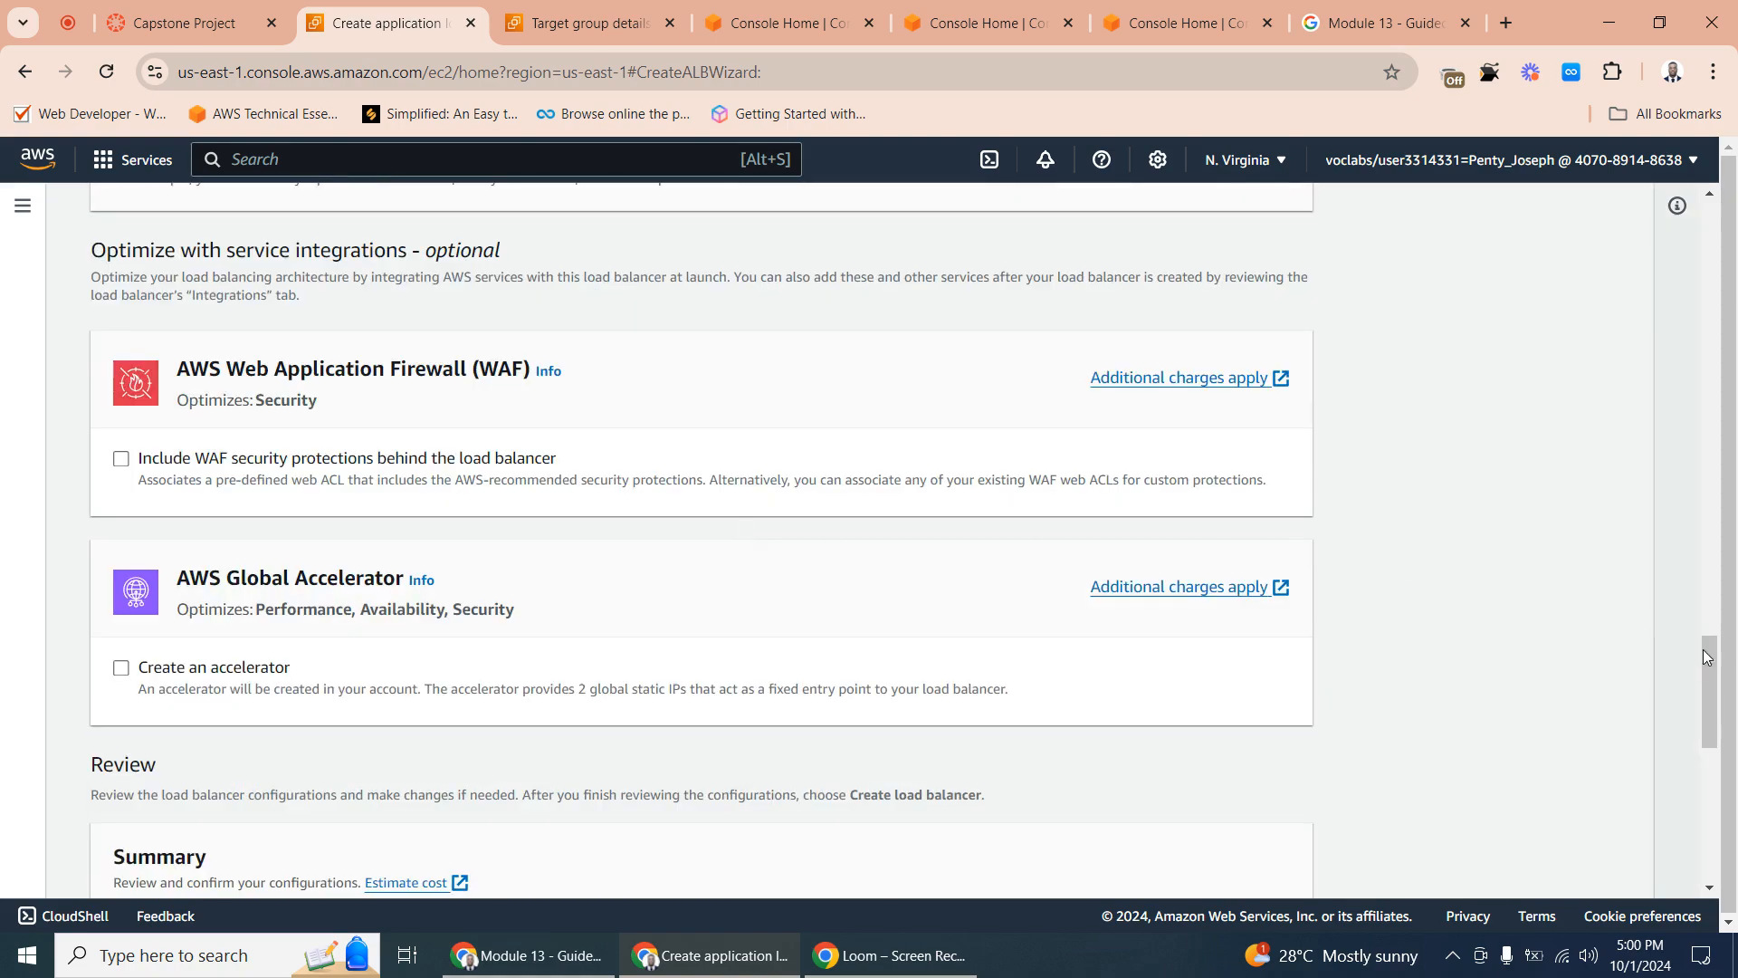
left_click_drag(1710, 662, 1678, 828)
left_click(1200, 856)
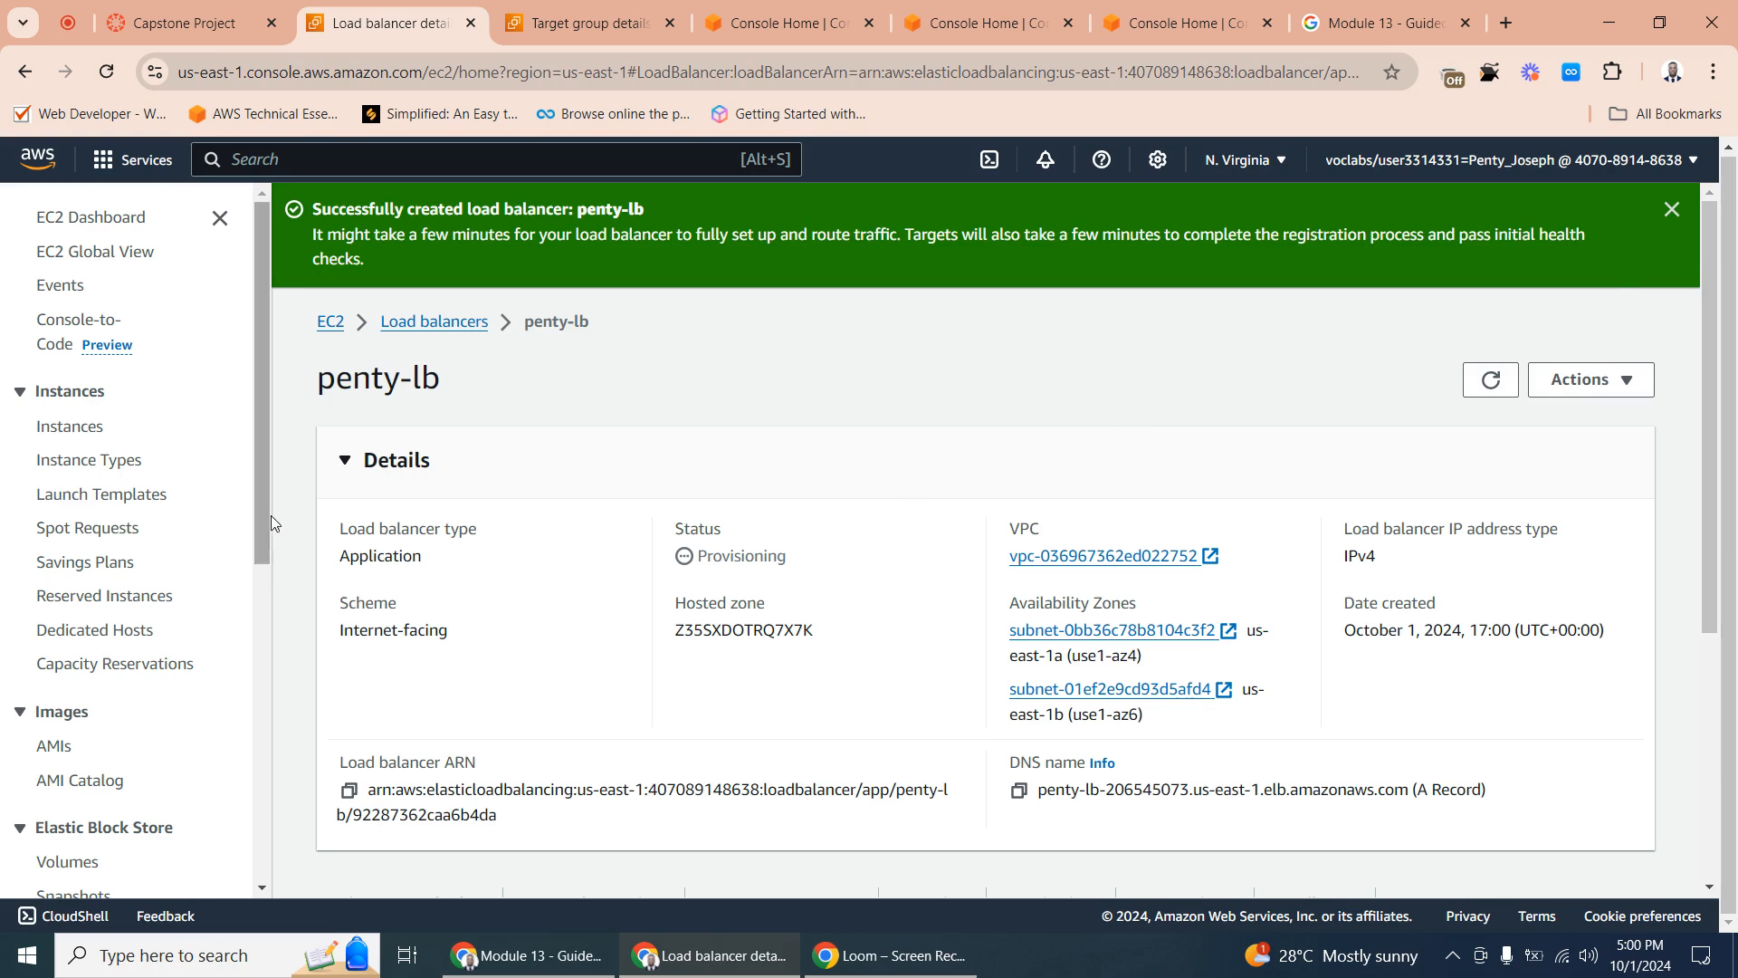
- Start a new Auto Scaling group named with the account user's first name in lowercase followed by "-asg"
left_click_drag(264, 525, 241, 753)
scroll(241, 753, "down", 1)
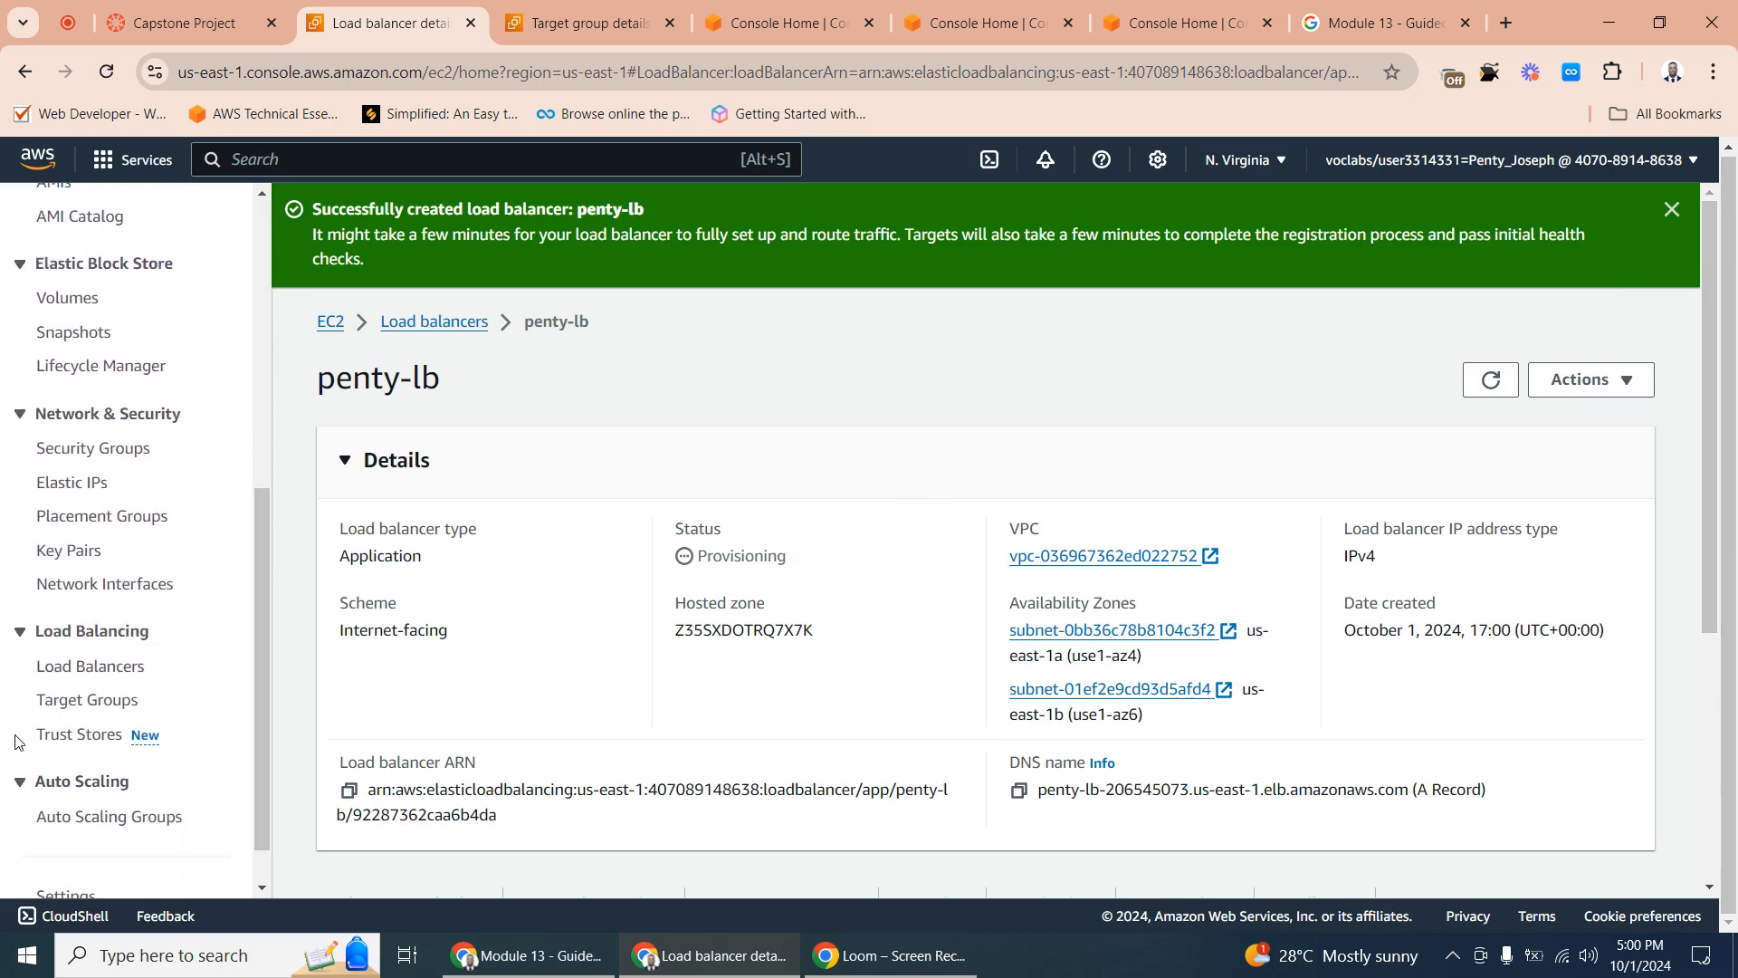
left_click(103, 817)
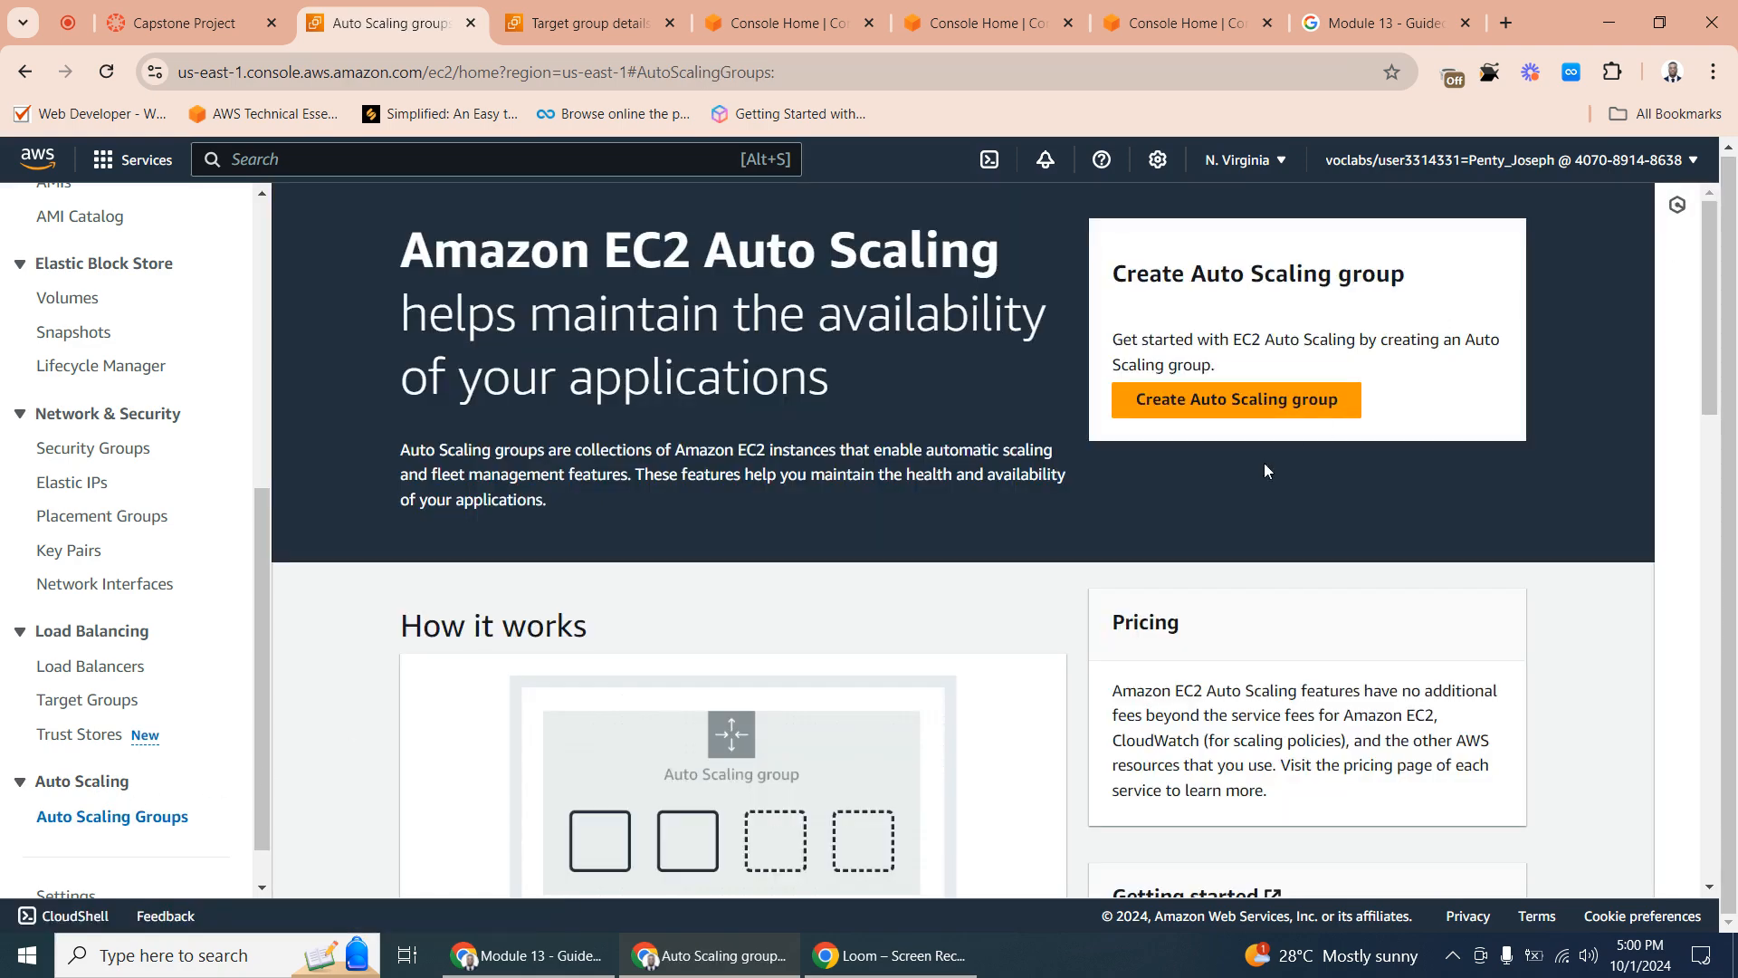
left_click(1230, 406)
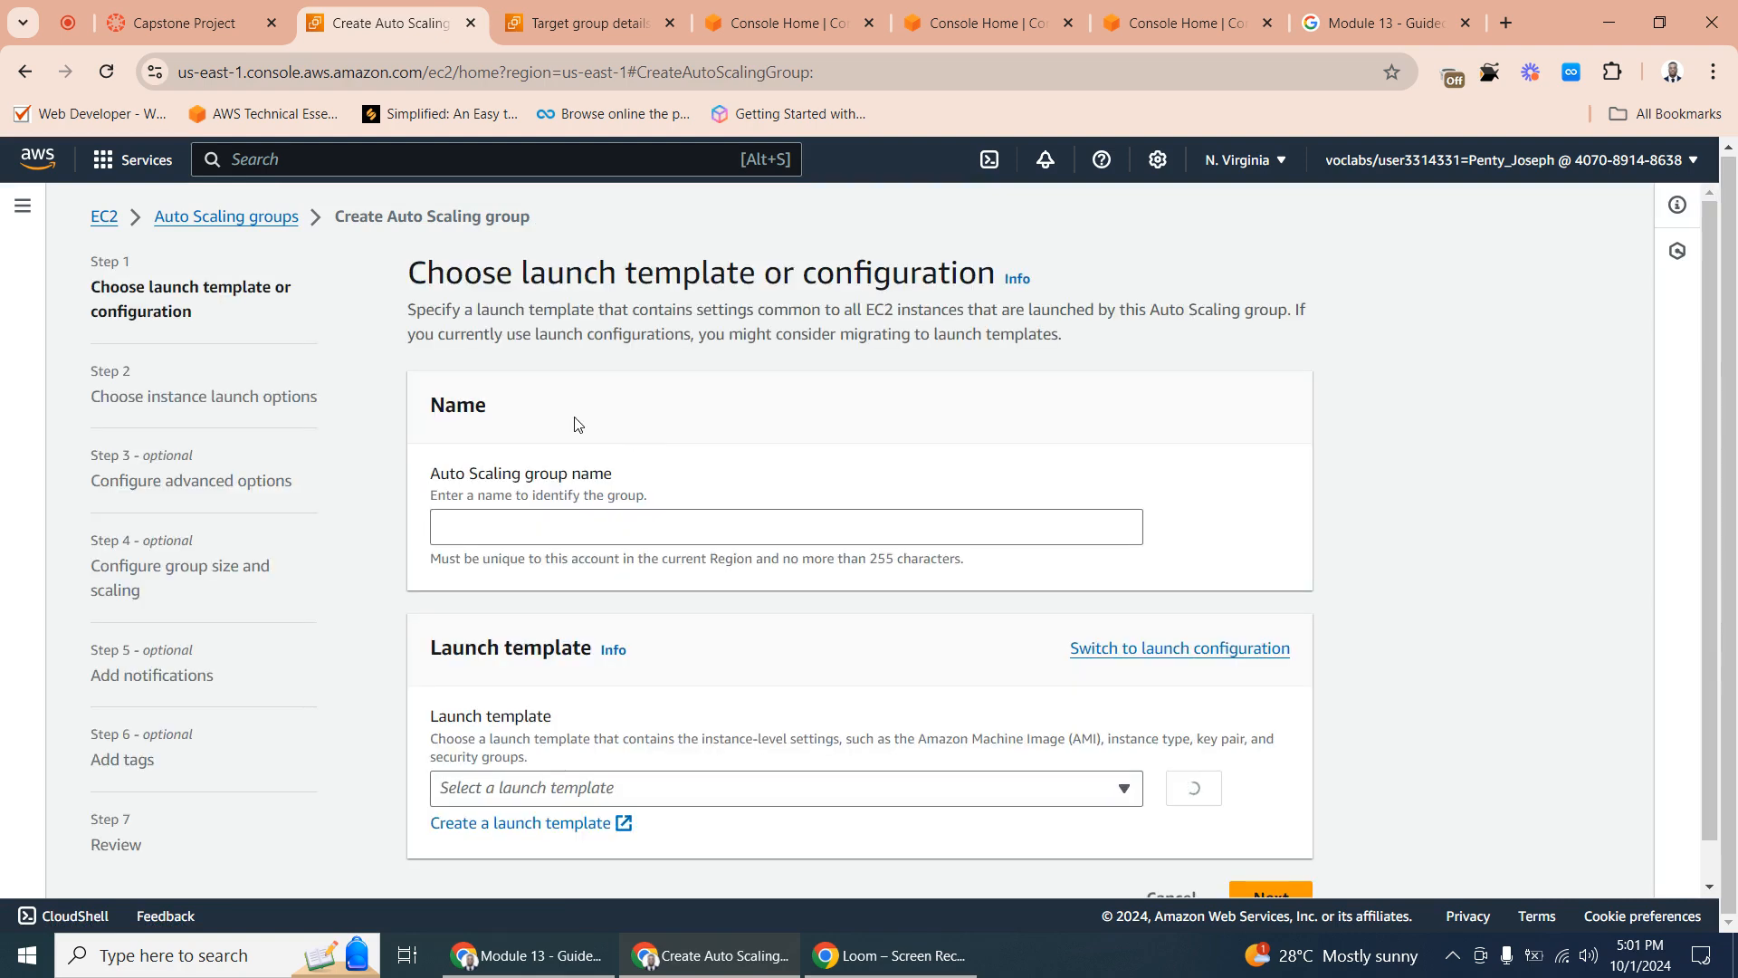
left_click(494, 525)
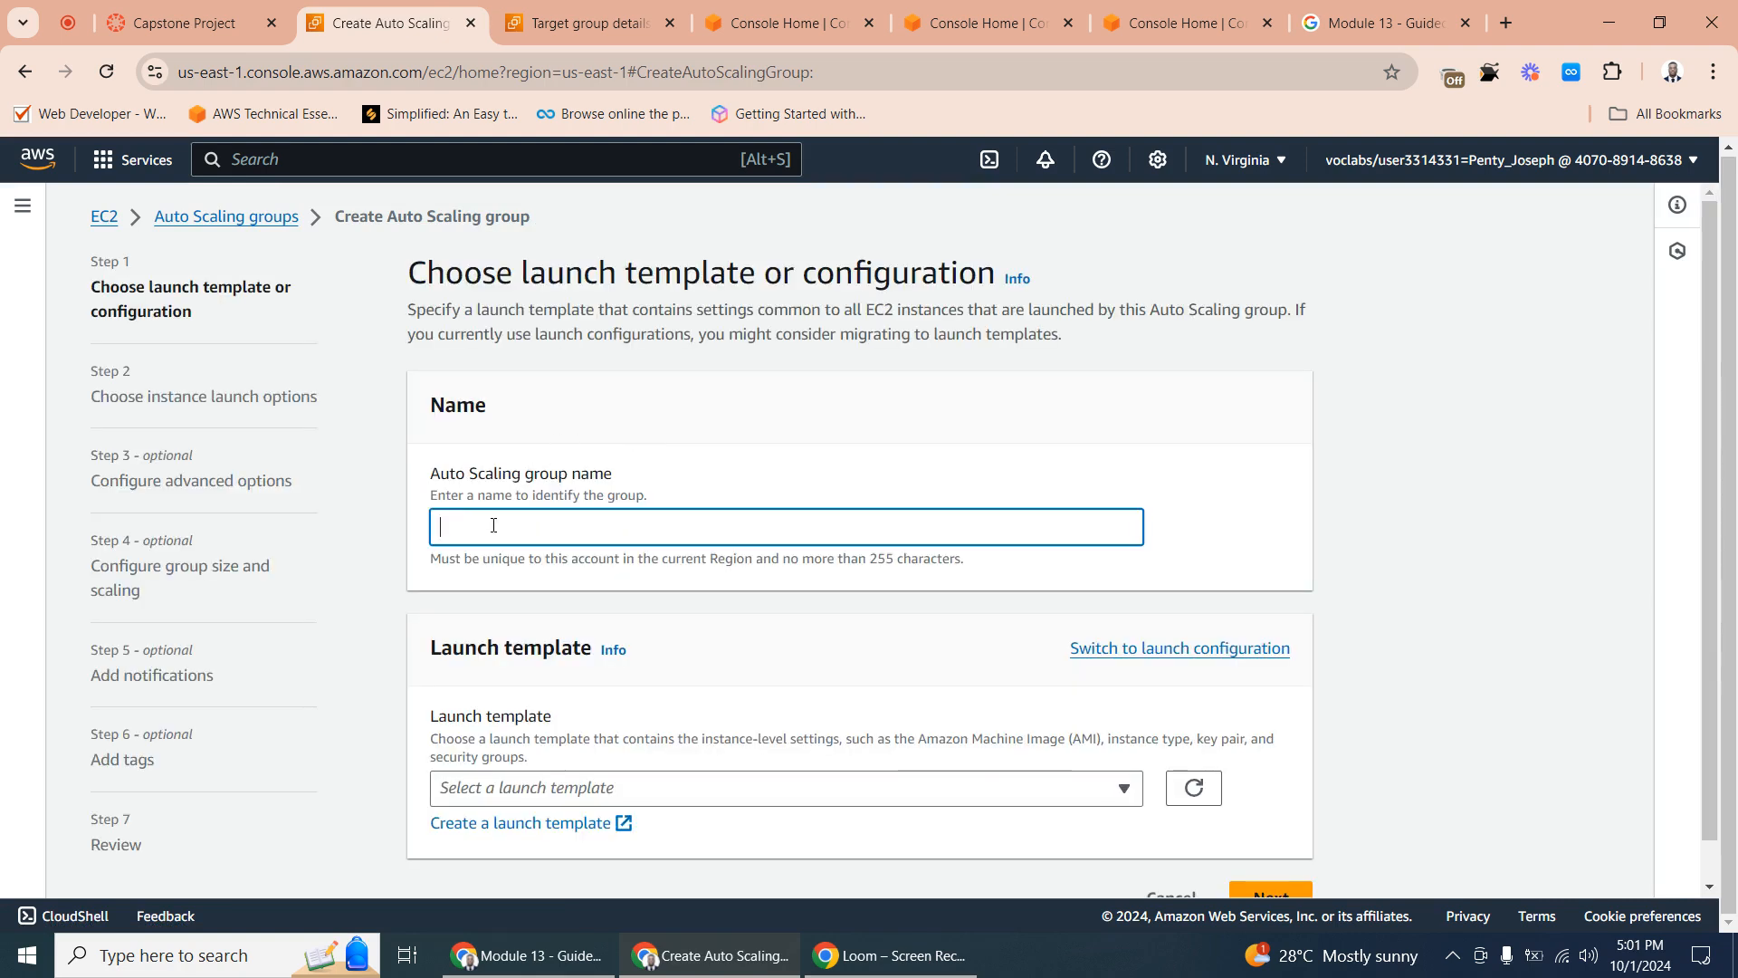
type("penty")
type("=")
type("as")
type("g")
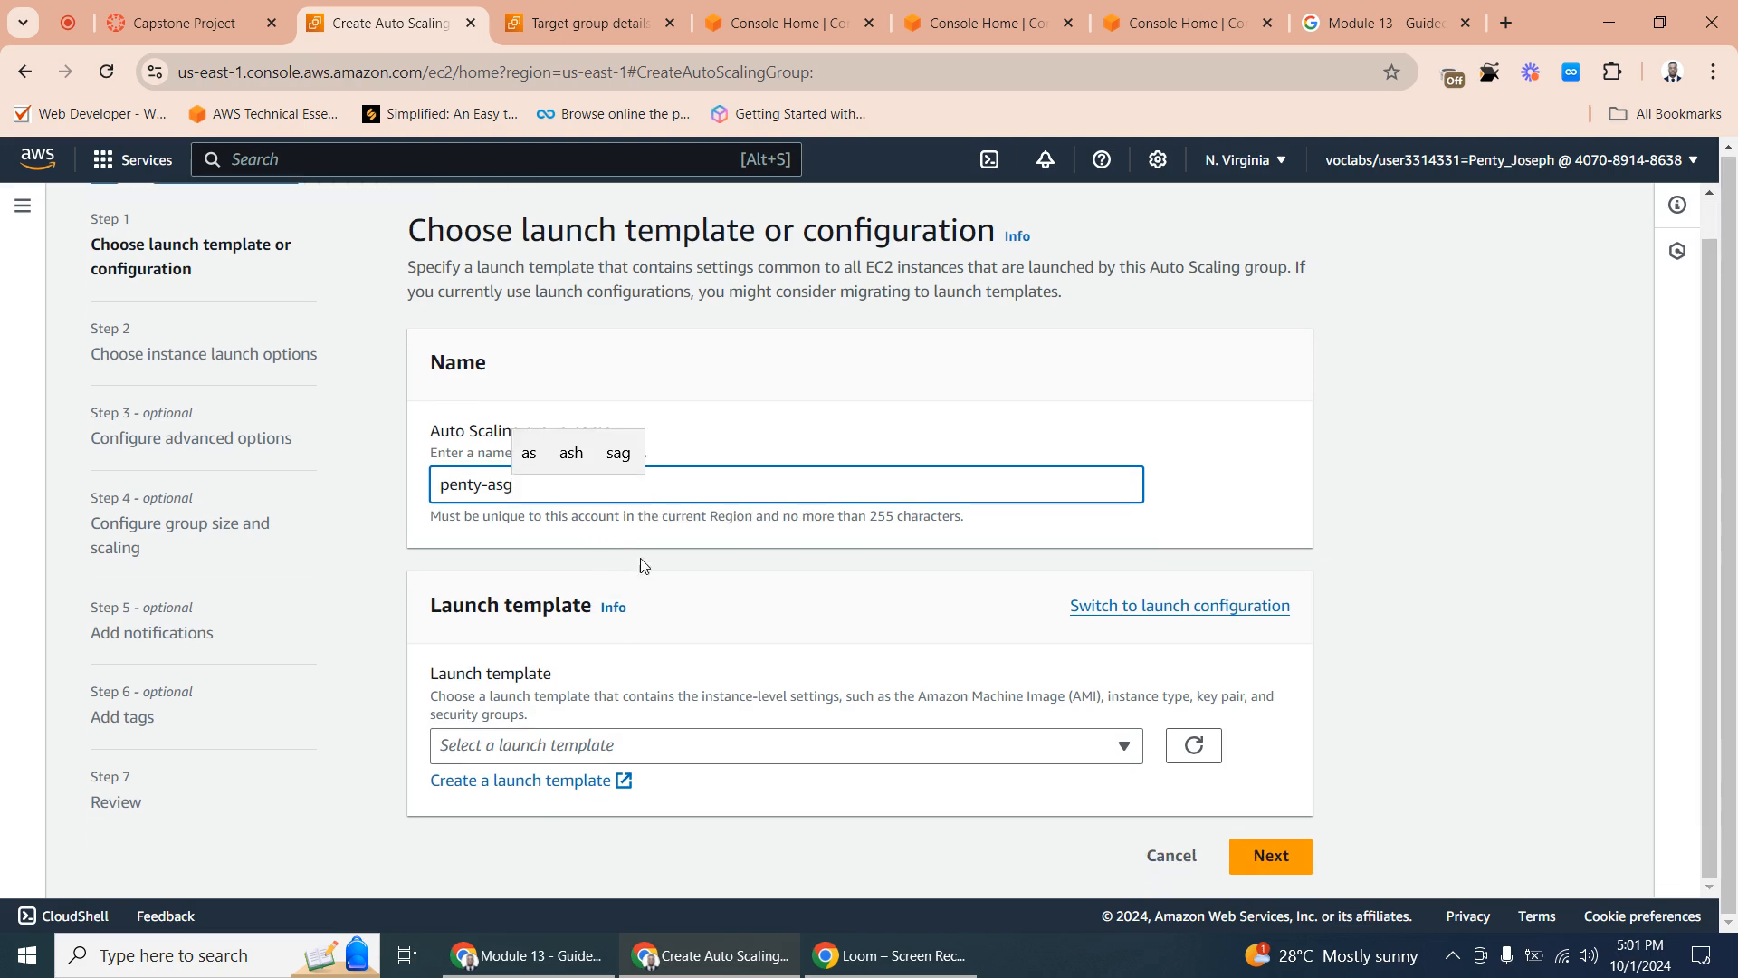
- Select the Example-LT launch template with version Default (1) and continue to the instance launch options
left_click(536, 751)
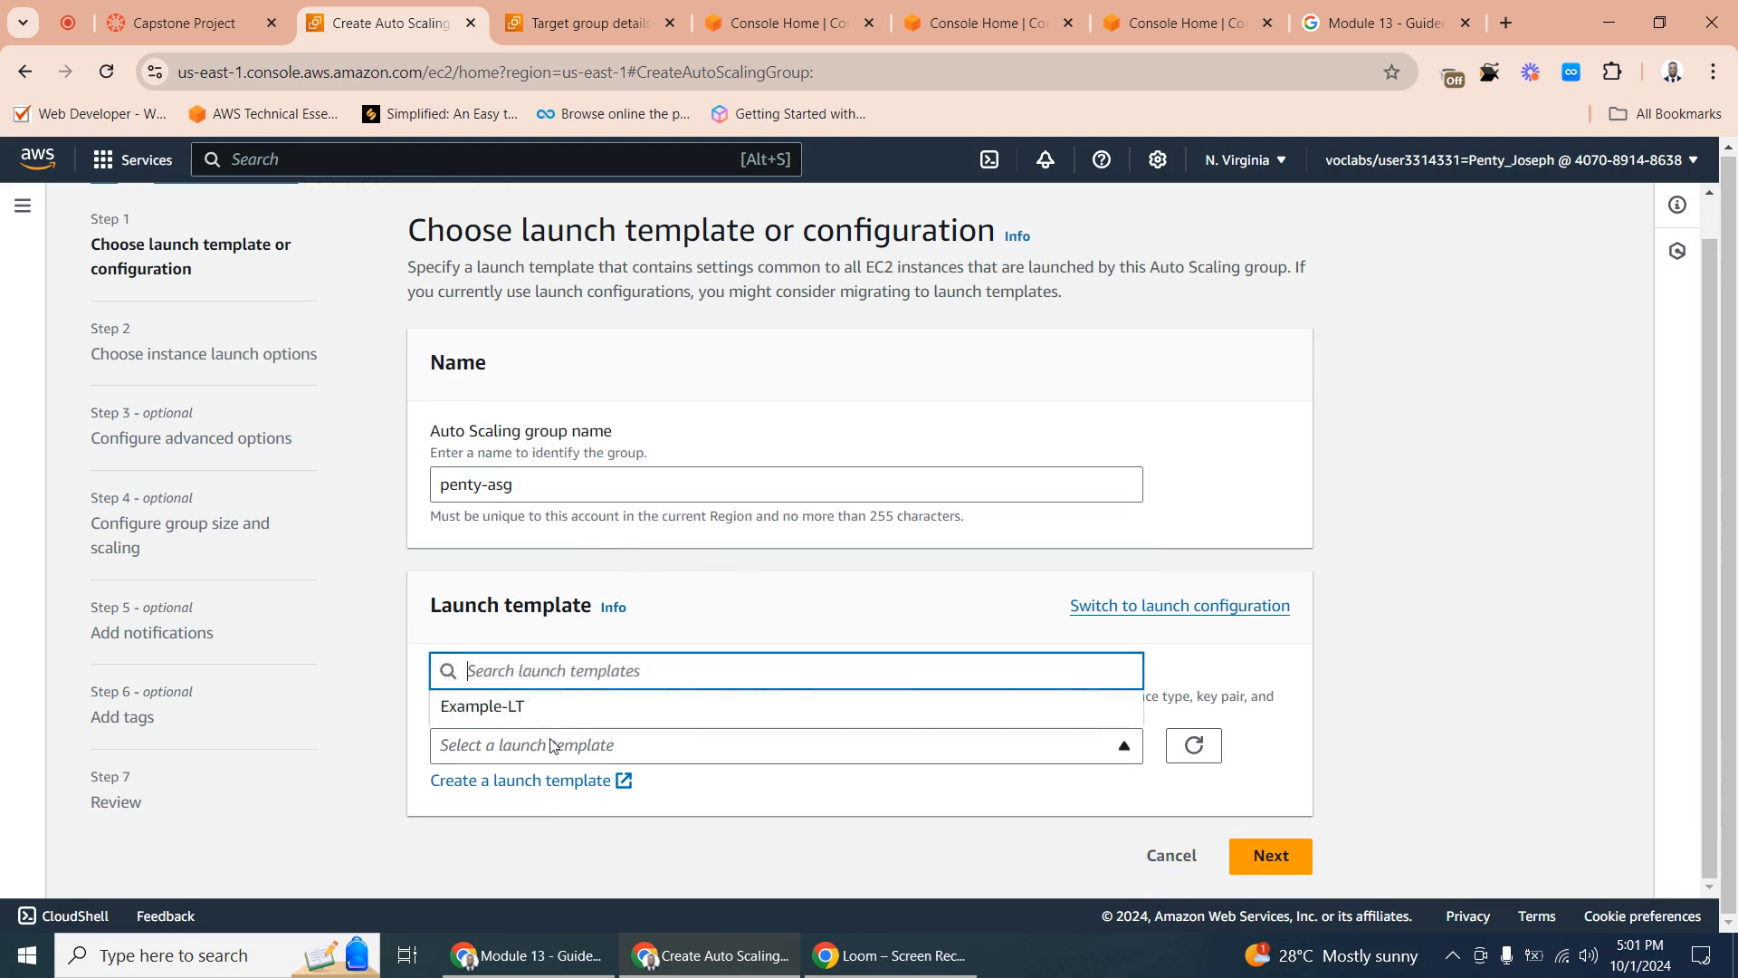
left_click(500, 717)
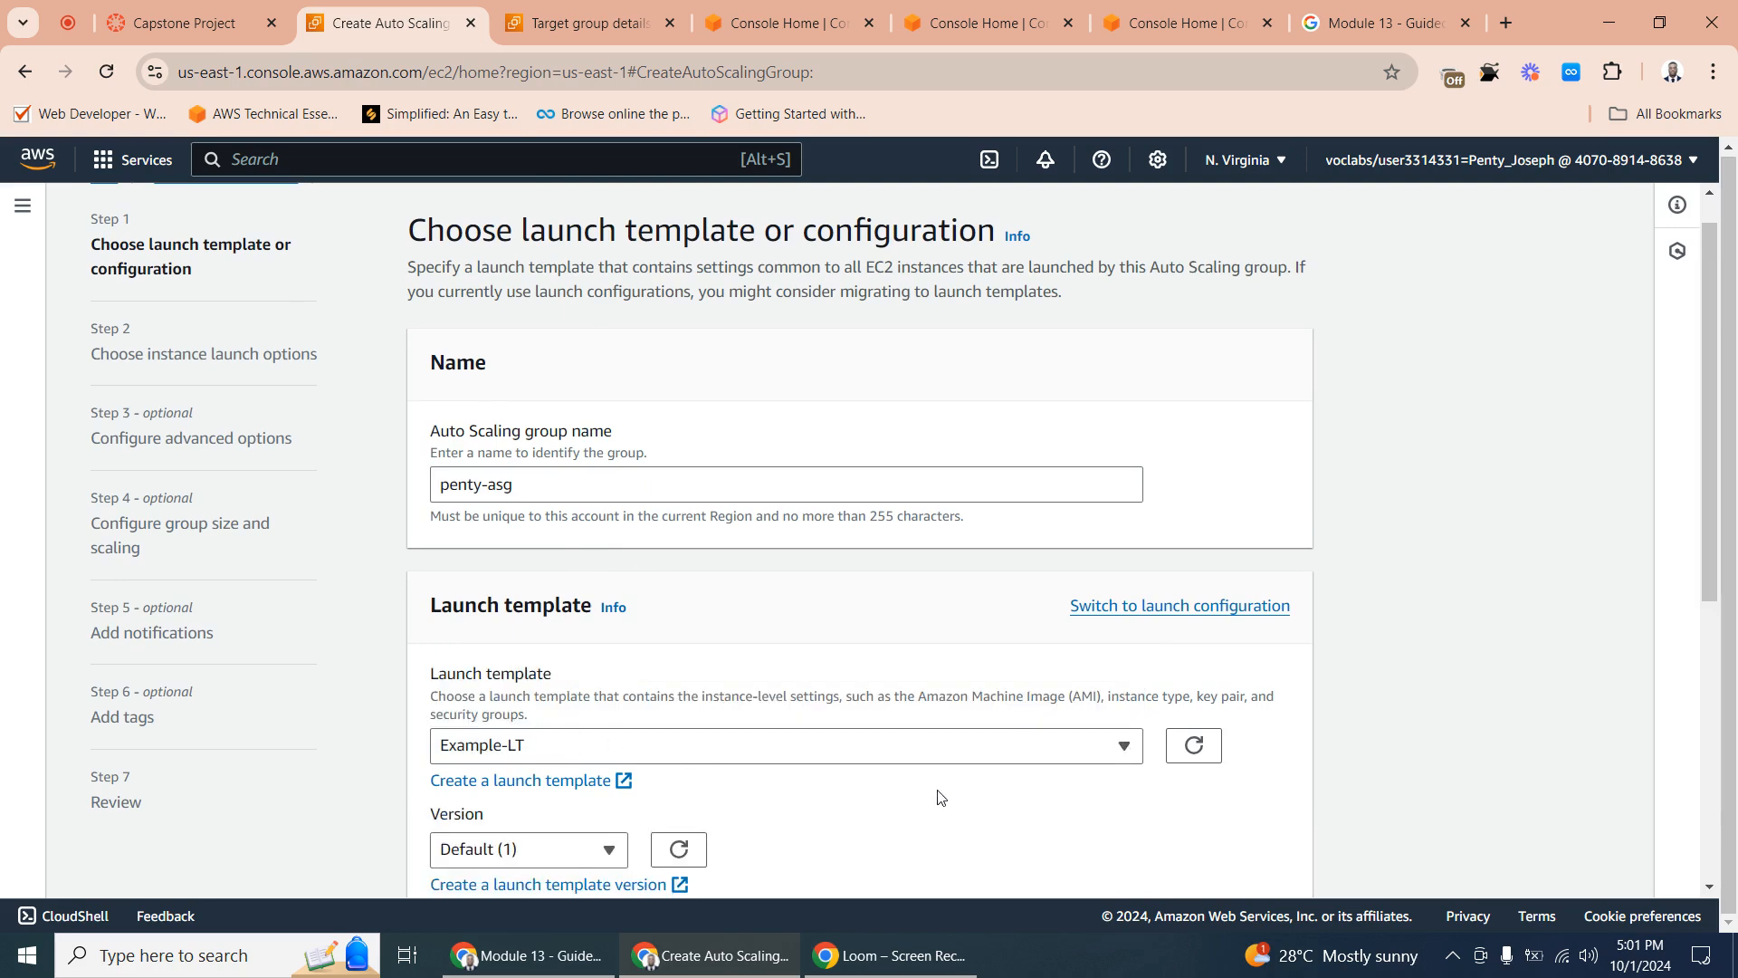
scroll(935, 796, "down", 2)
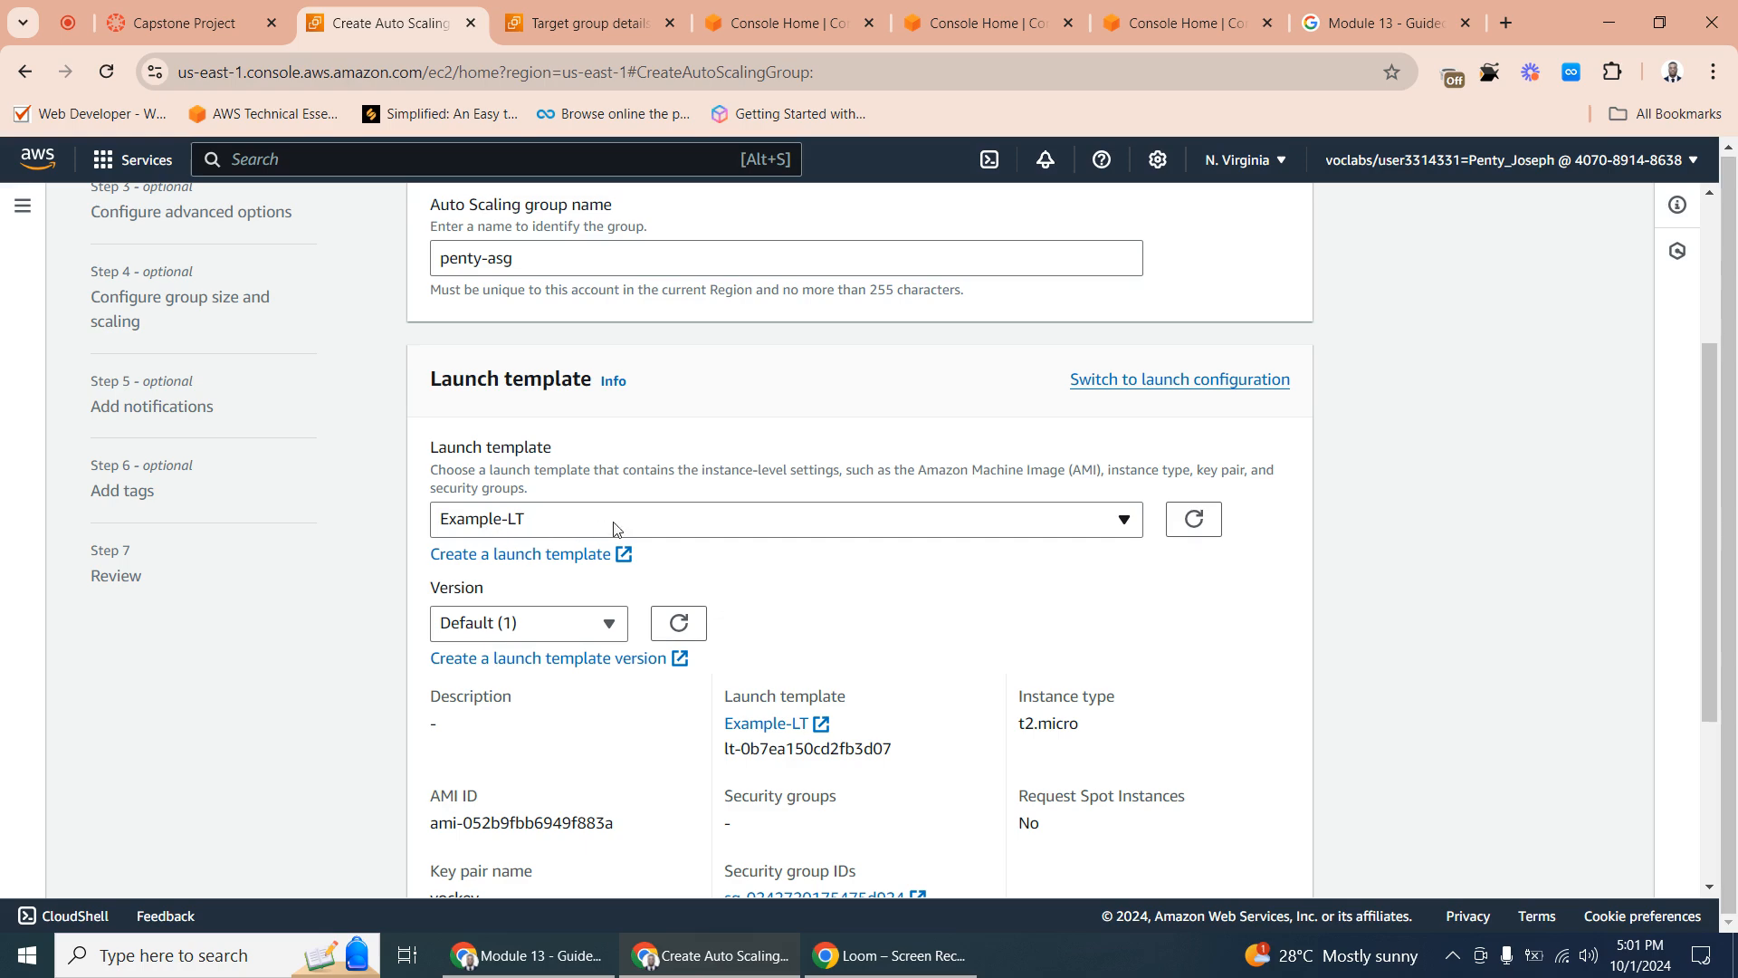
scroll(1159, 579, "down", 3)
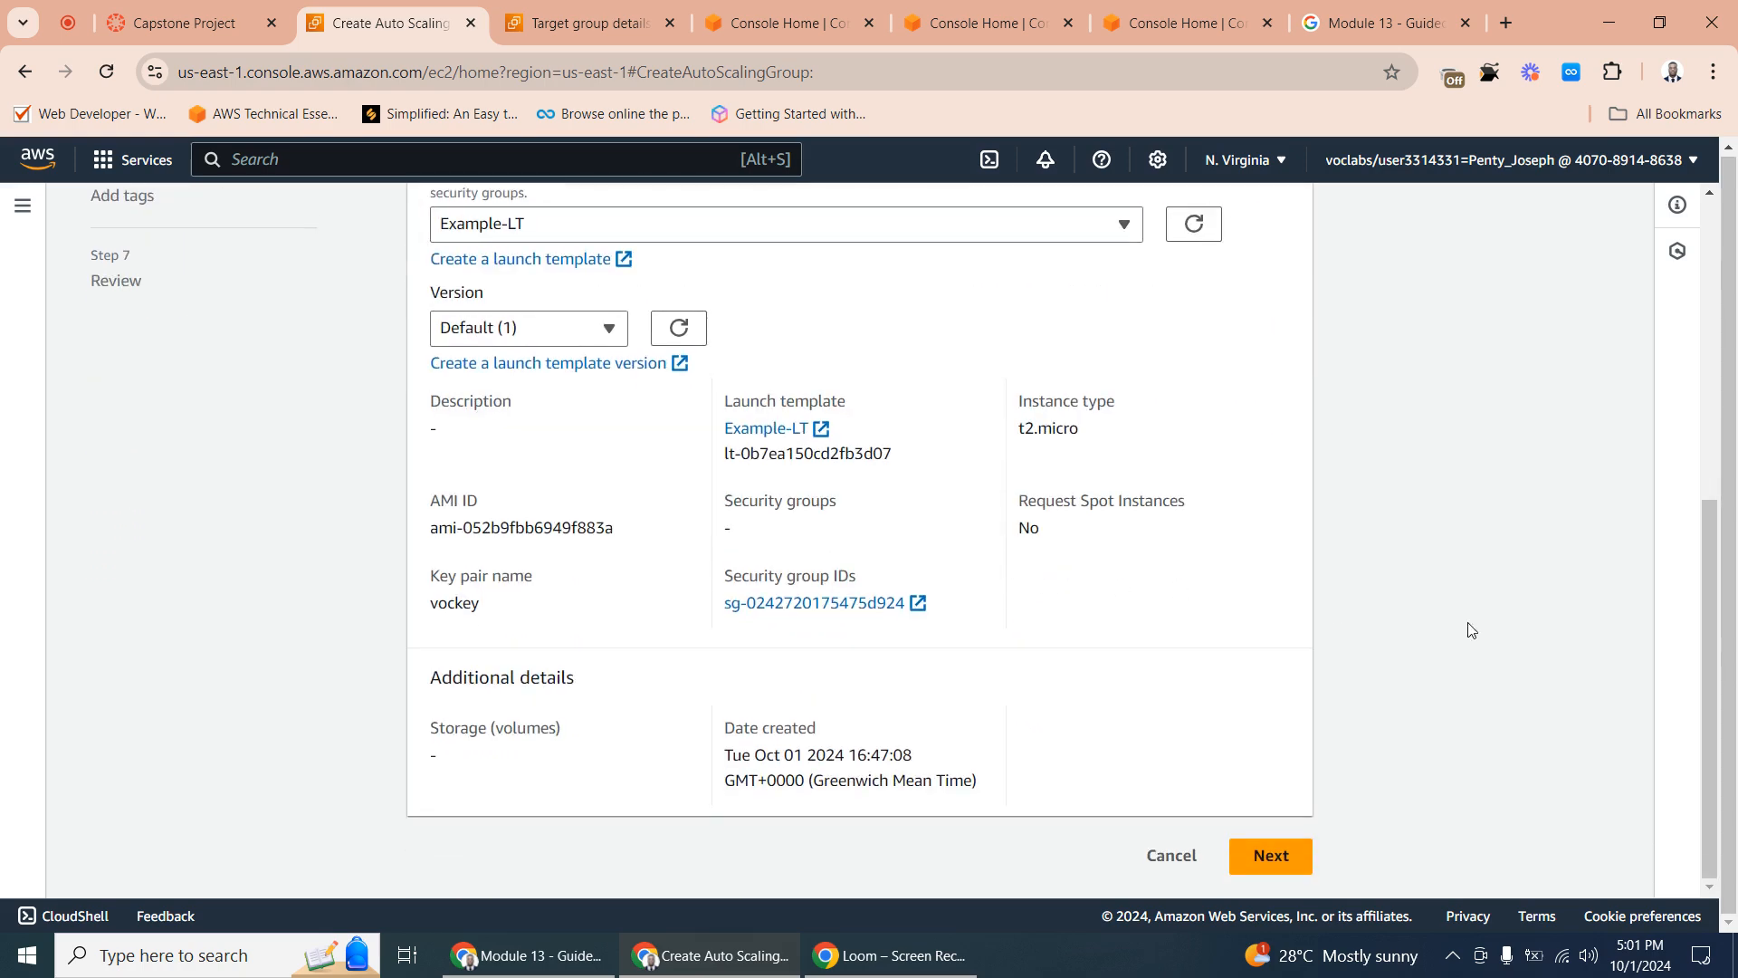
scroll(957, 531, "up", 5)
scroll(745, 527, "down", 4)
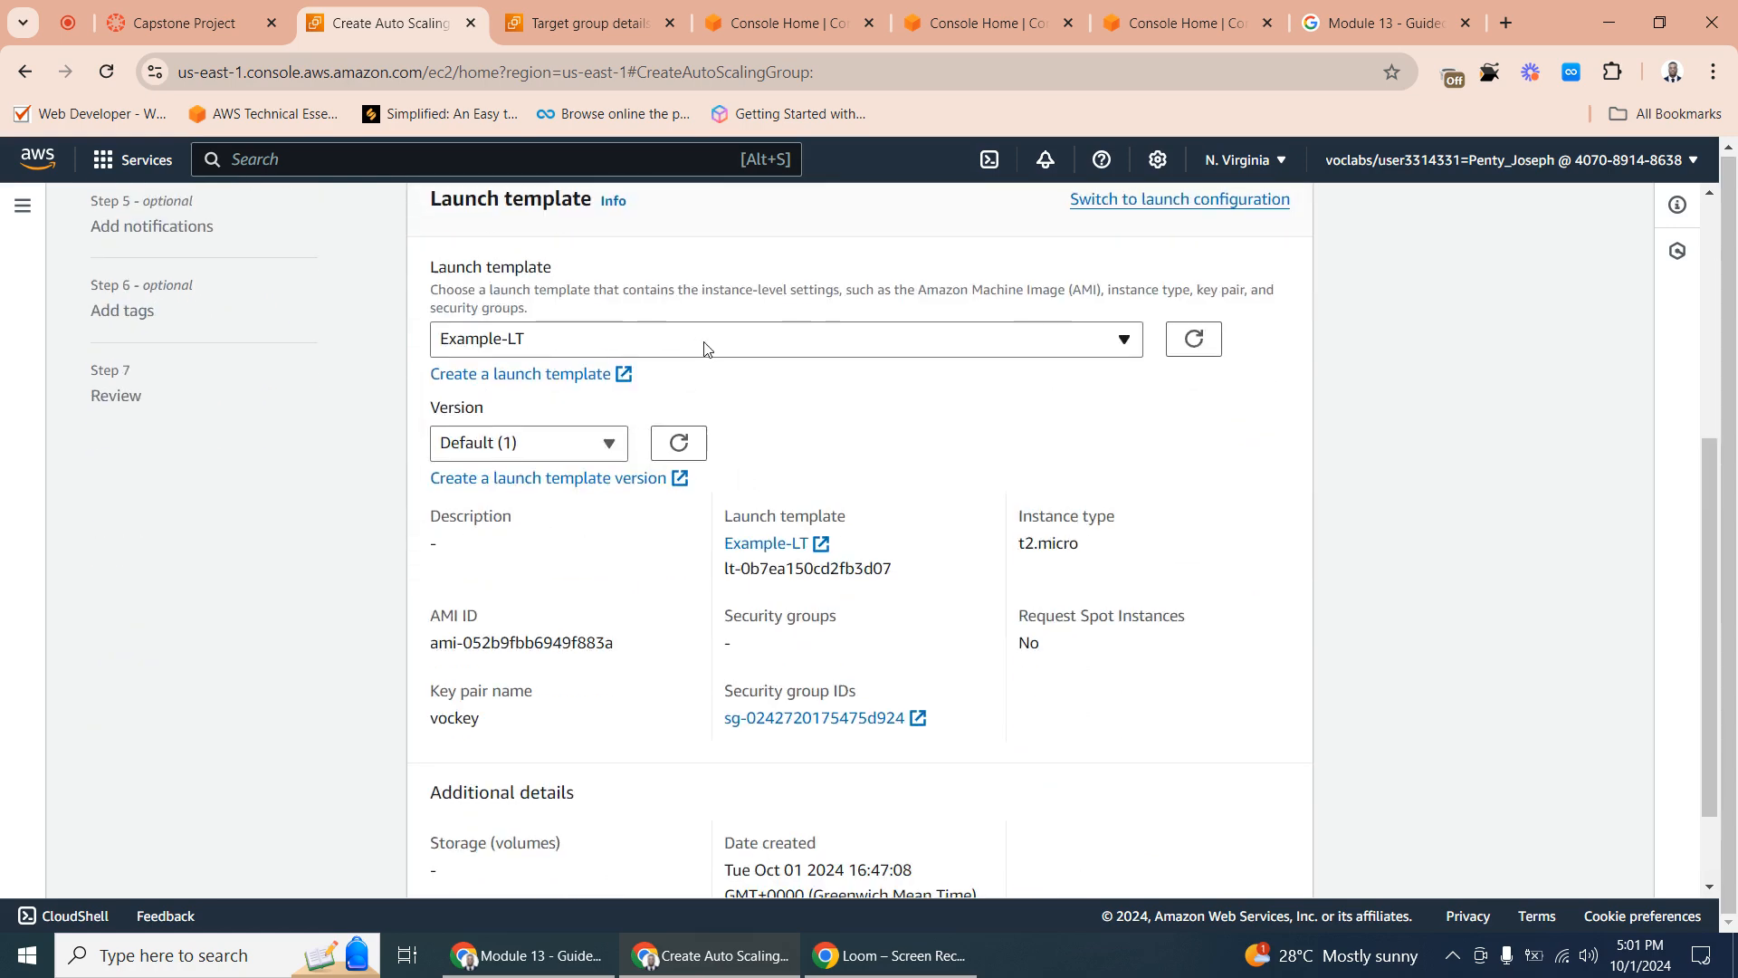
scroll(607, 432, "up", 5)
scroll(1017, 563, "down", 6)
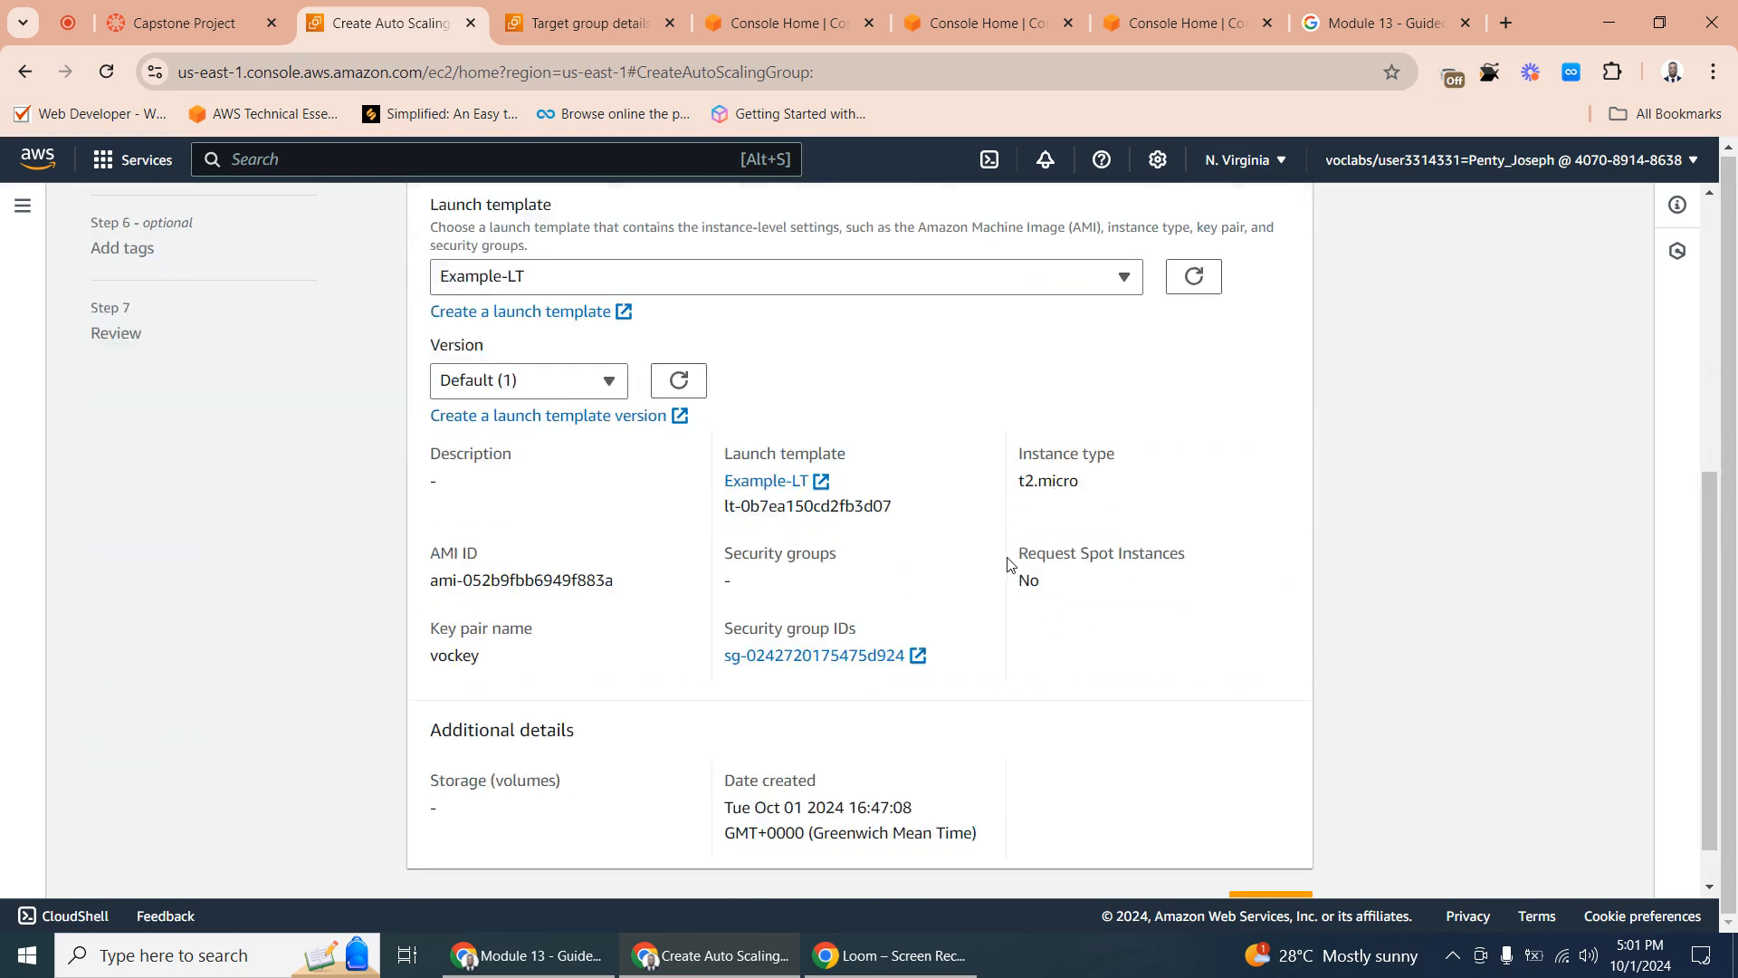
left_click(1268, 856)
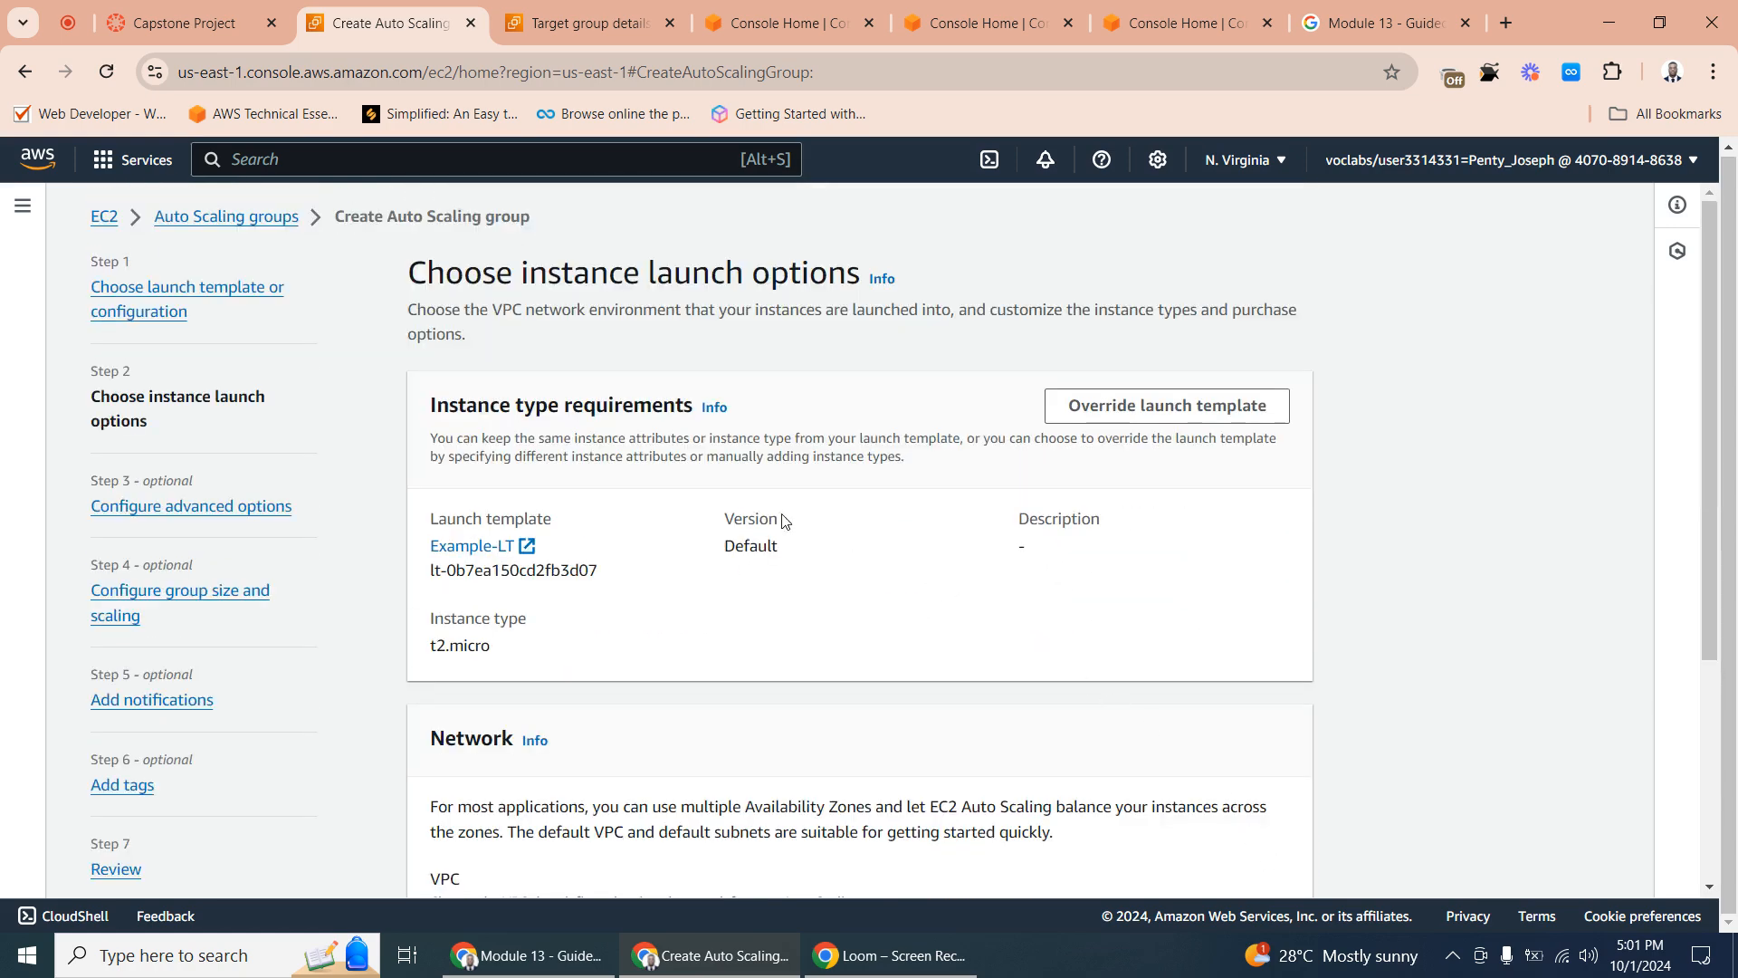
- Set the Auto Scaling group's VPC to Example VPC (10.0.0.0/16)
scroll(755, 398, "down", 4)
scroll(756, 398, "up", 3)
scroll(758, 396, "down", 3)
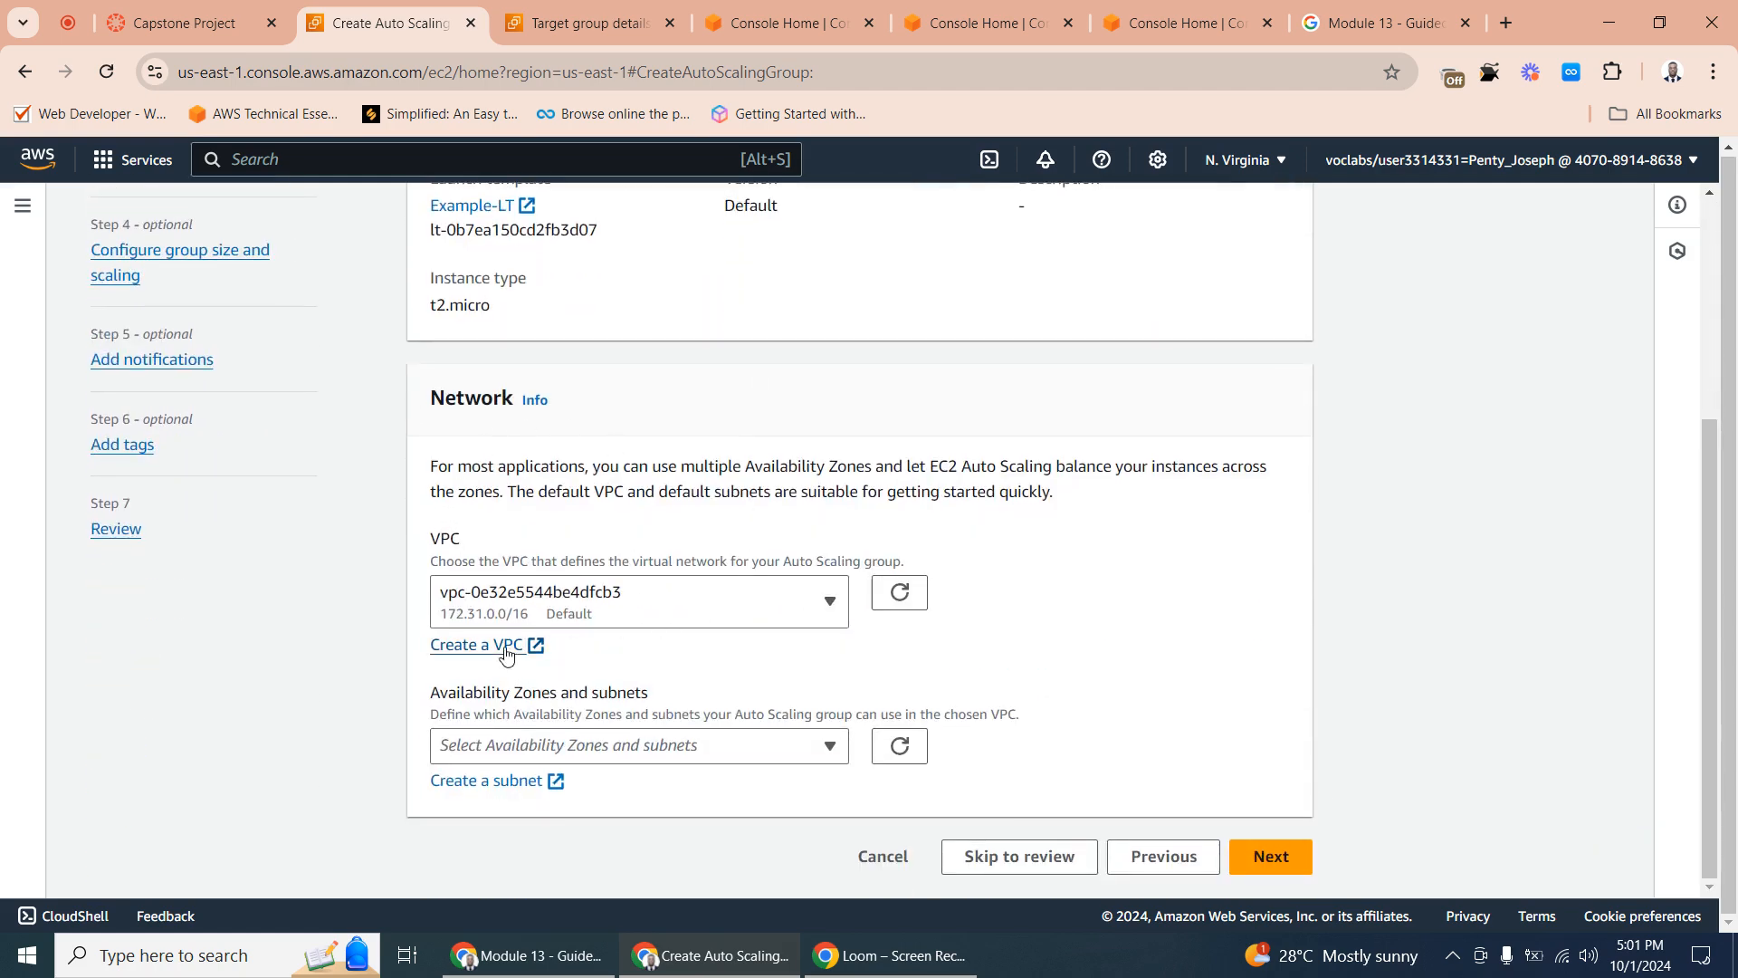
left_click(680, 598)
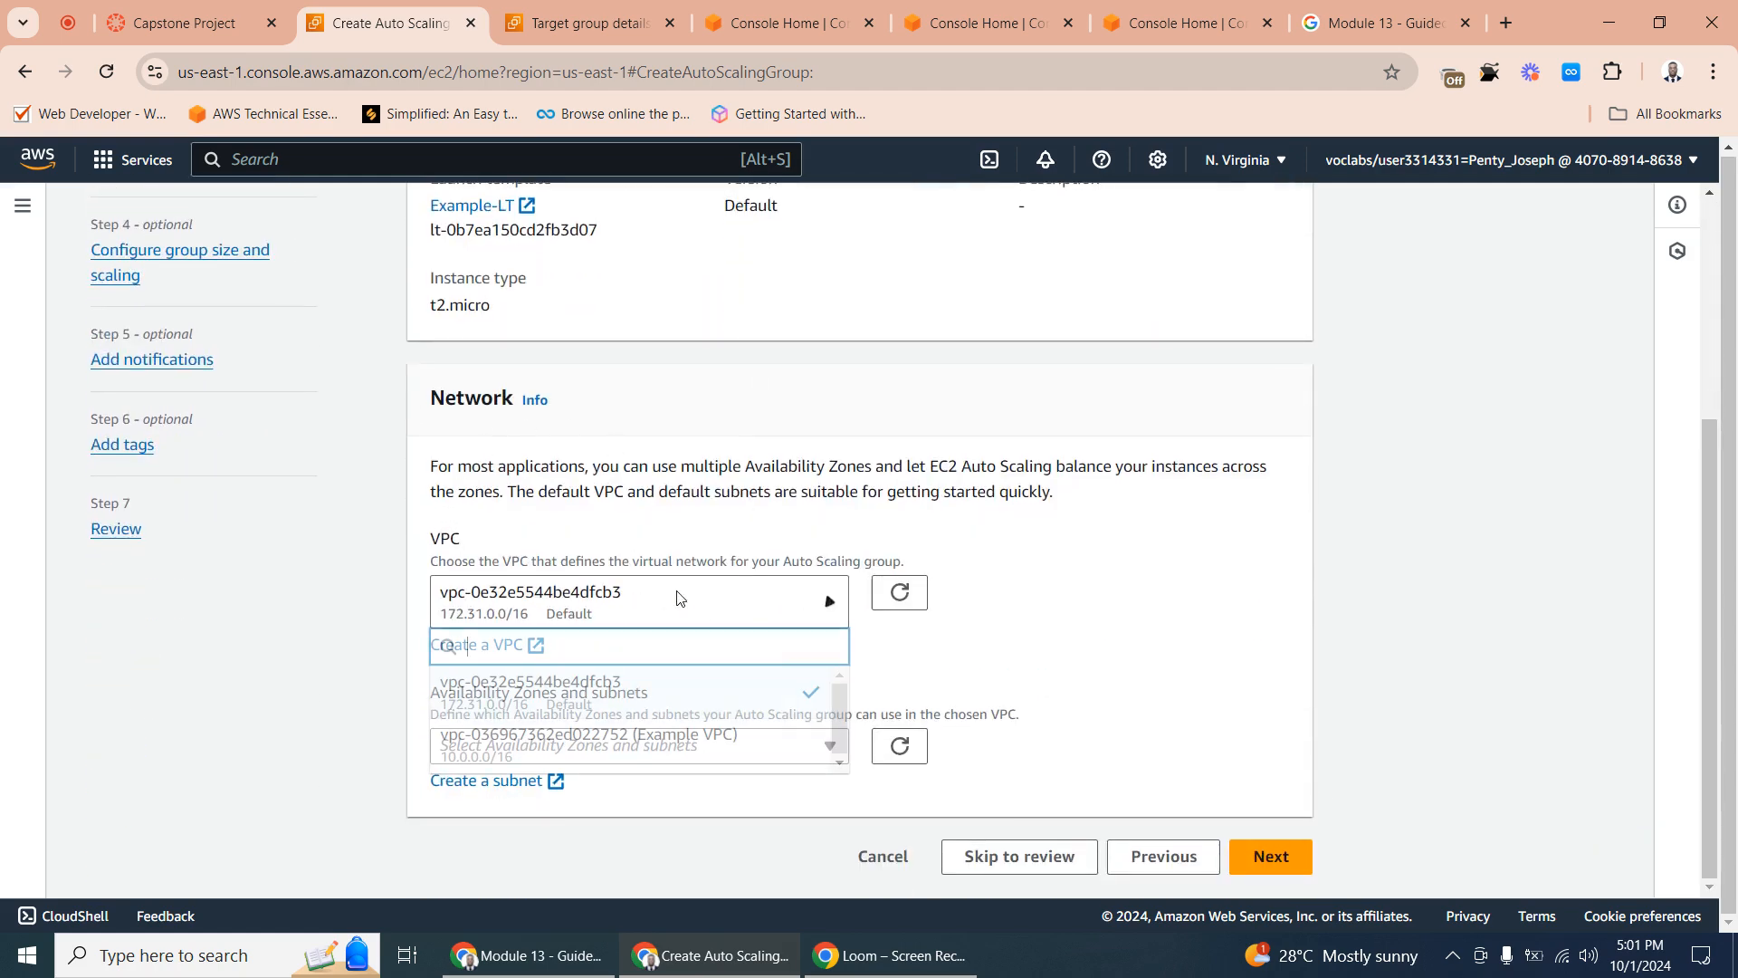
left_click(670, 750)
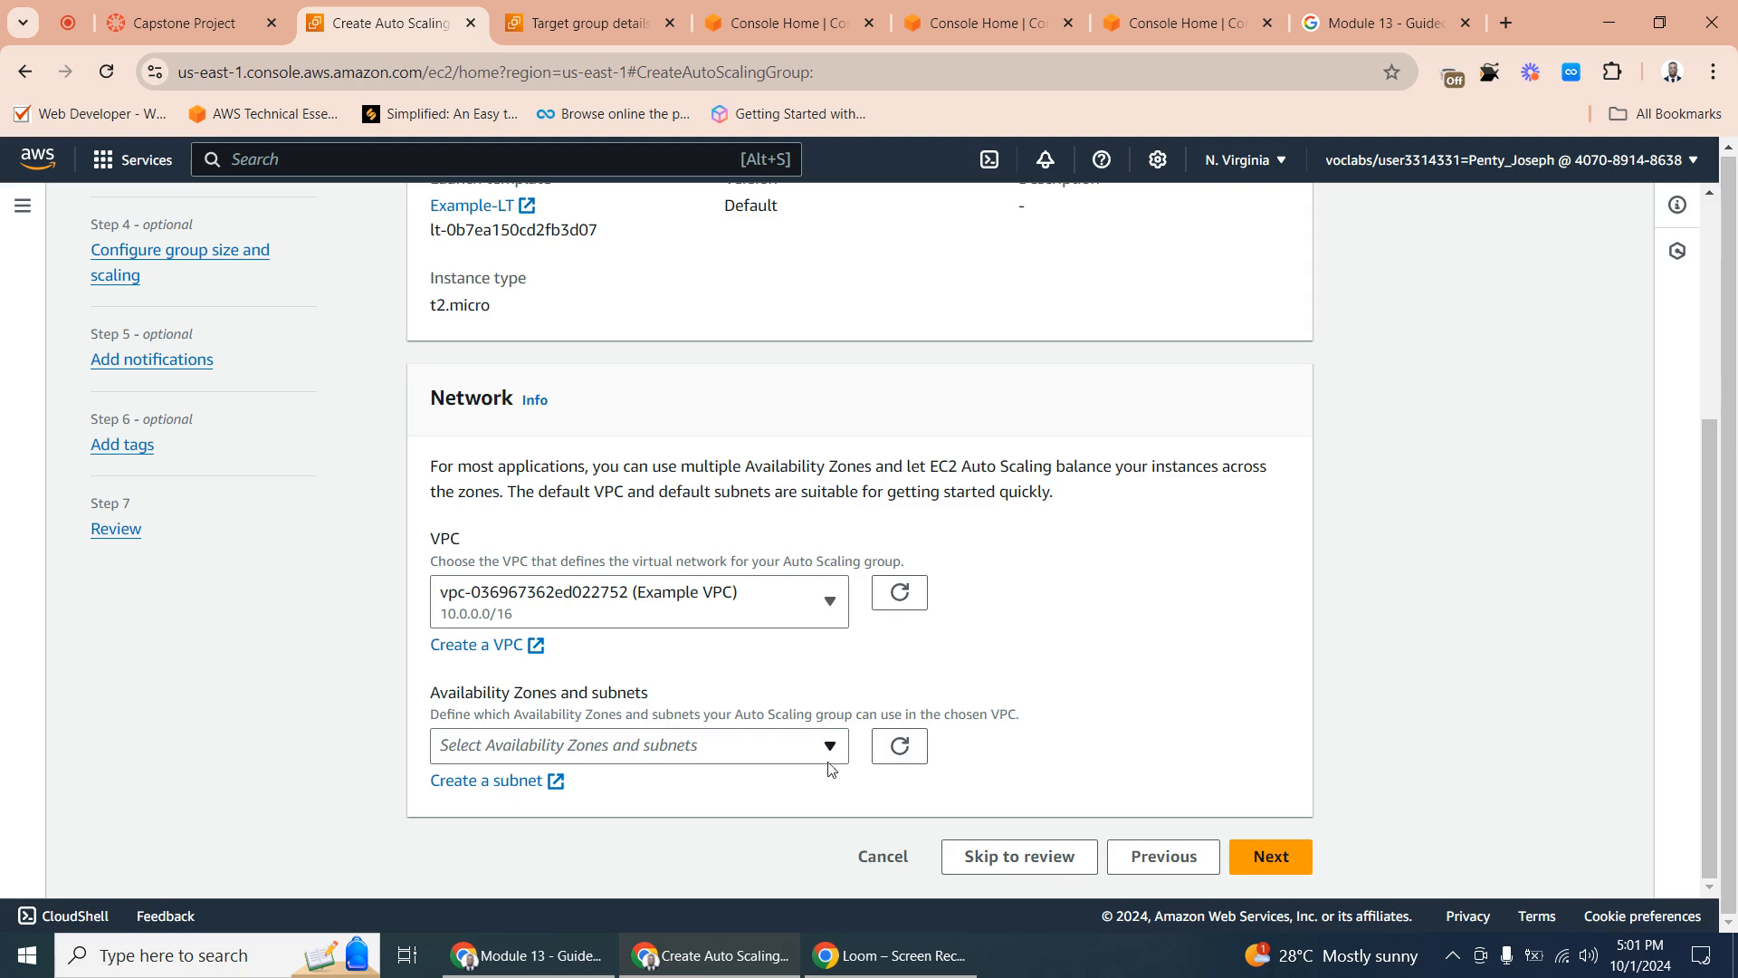
- Add Public Subnet 2 (us-east-1b) and Public Subnet 1 (us-east-1a) to the Auto Scaling group's network
left_click(671, 745)
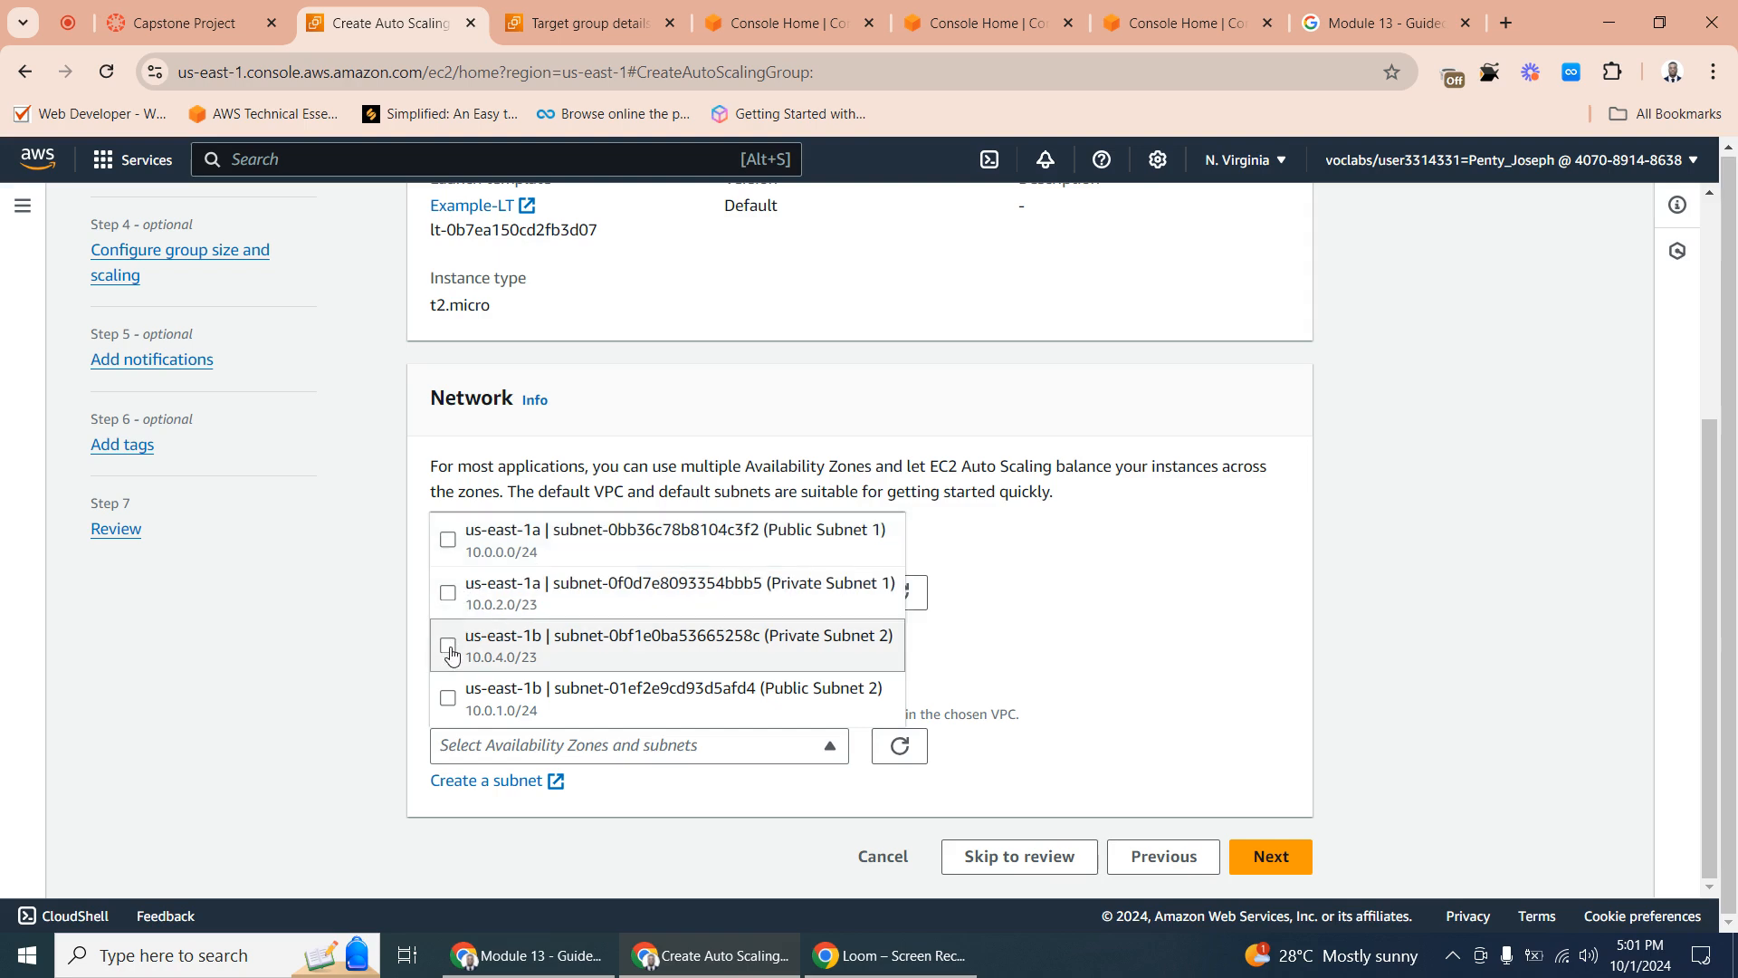
left_click(448, 698)
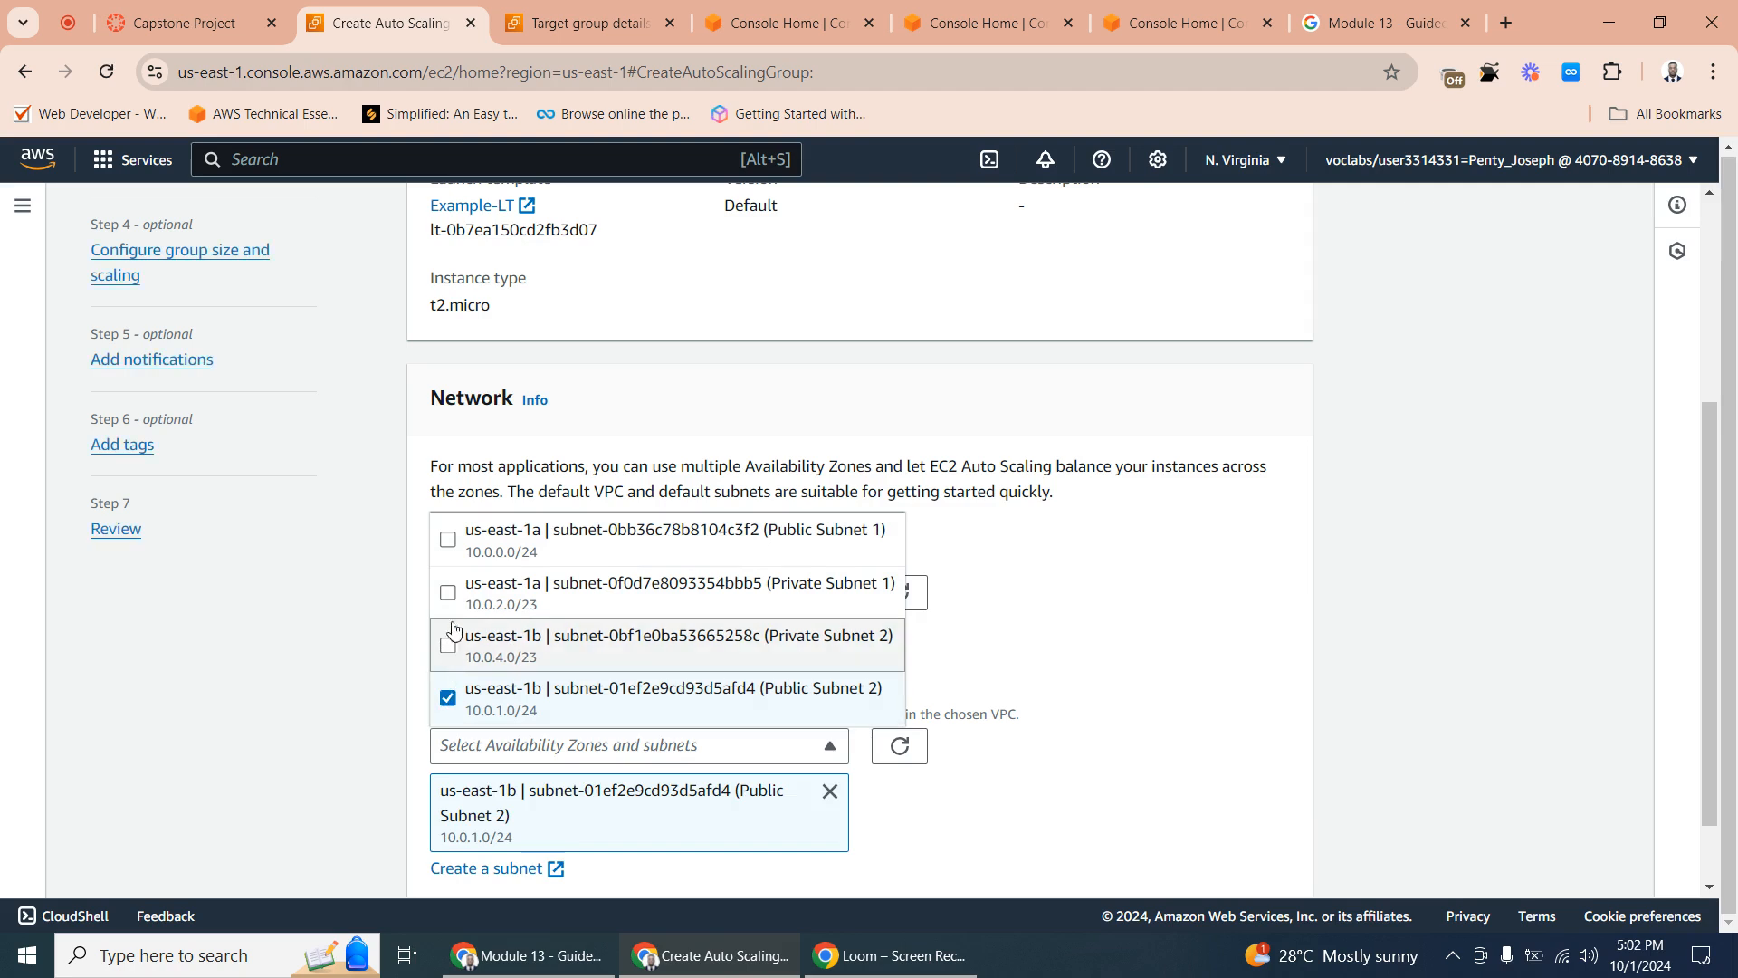
left_click(444, 543)
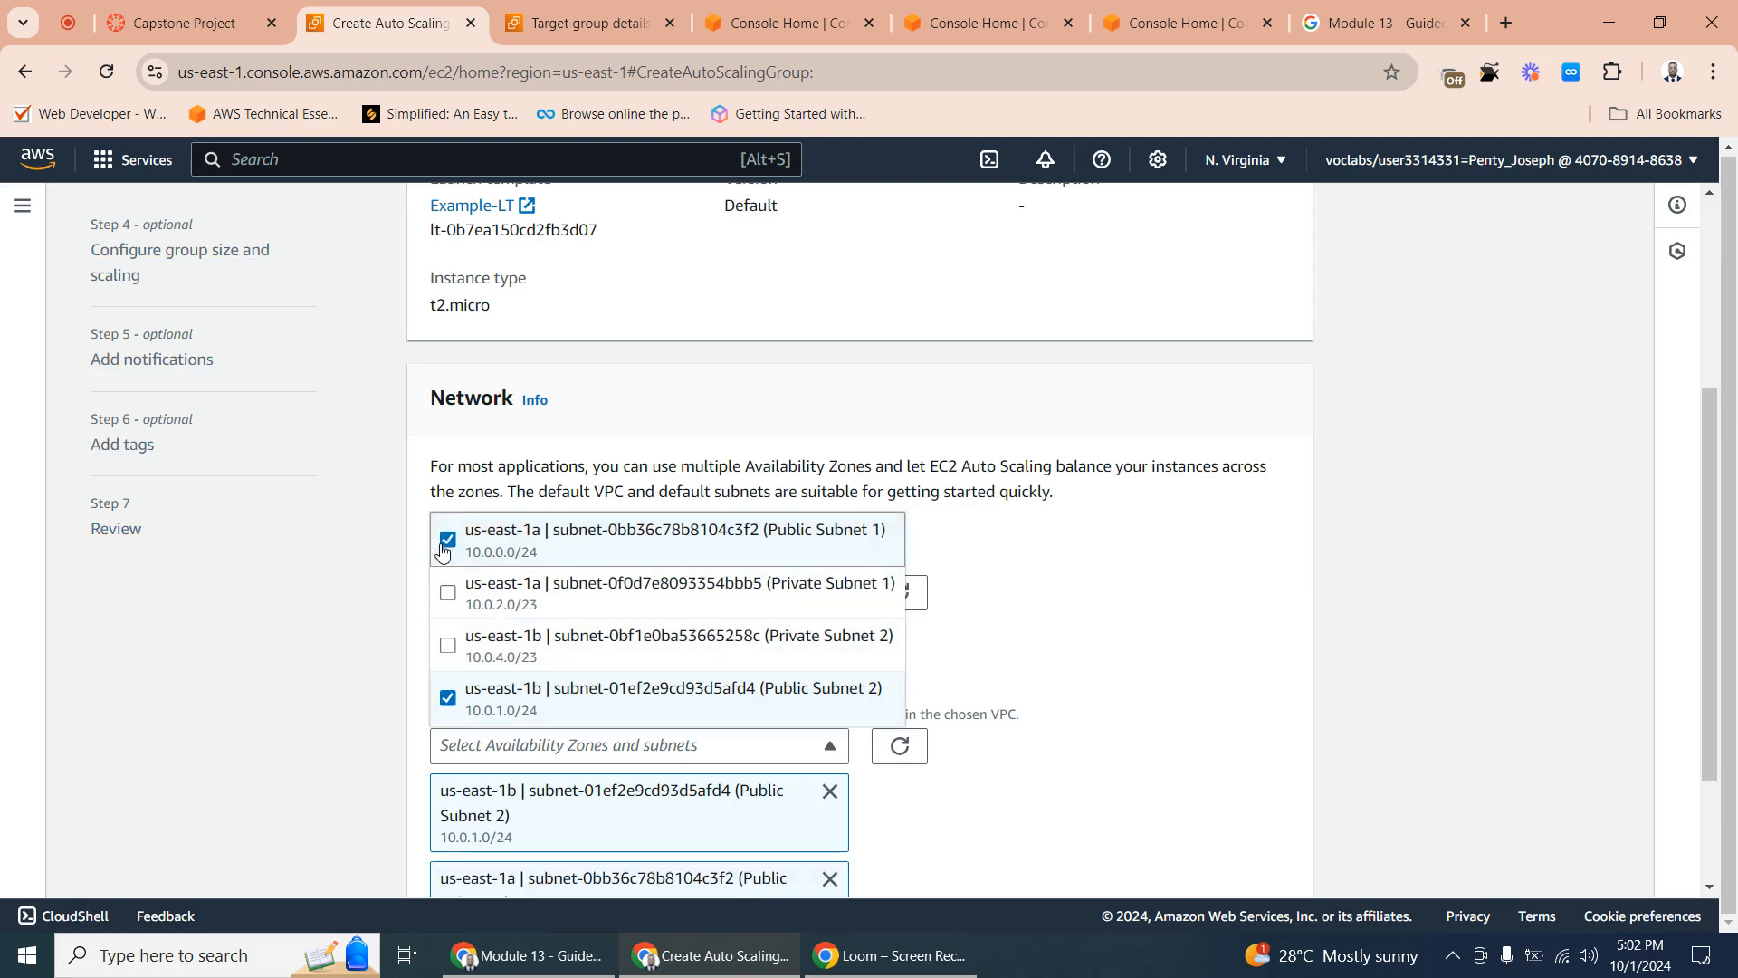
left_click(1050, 654)
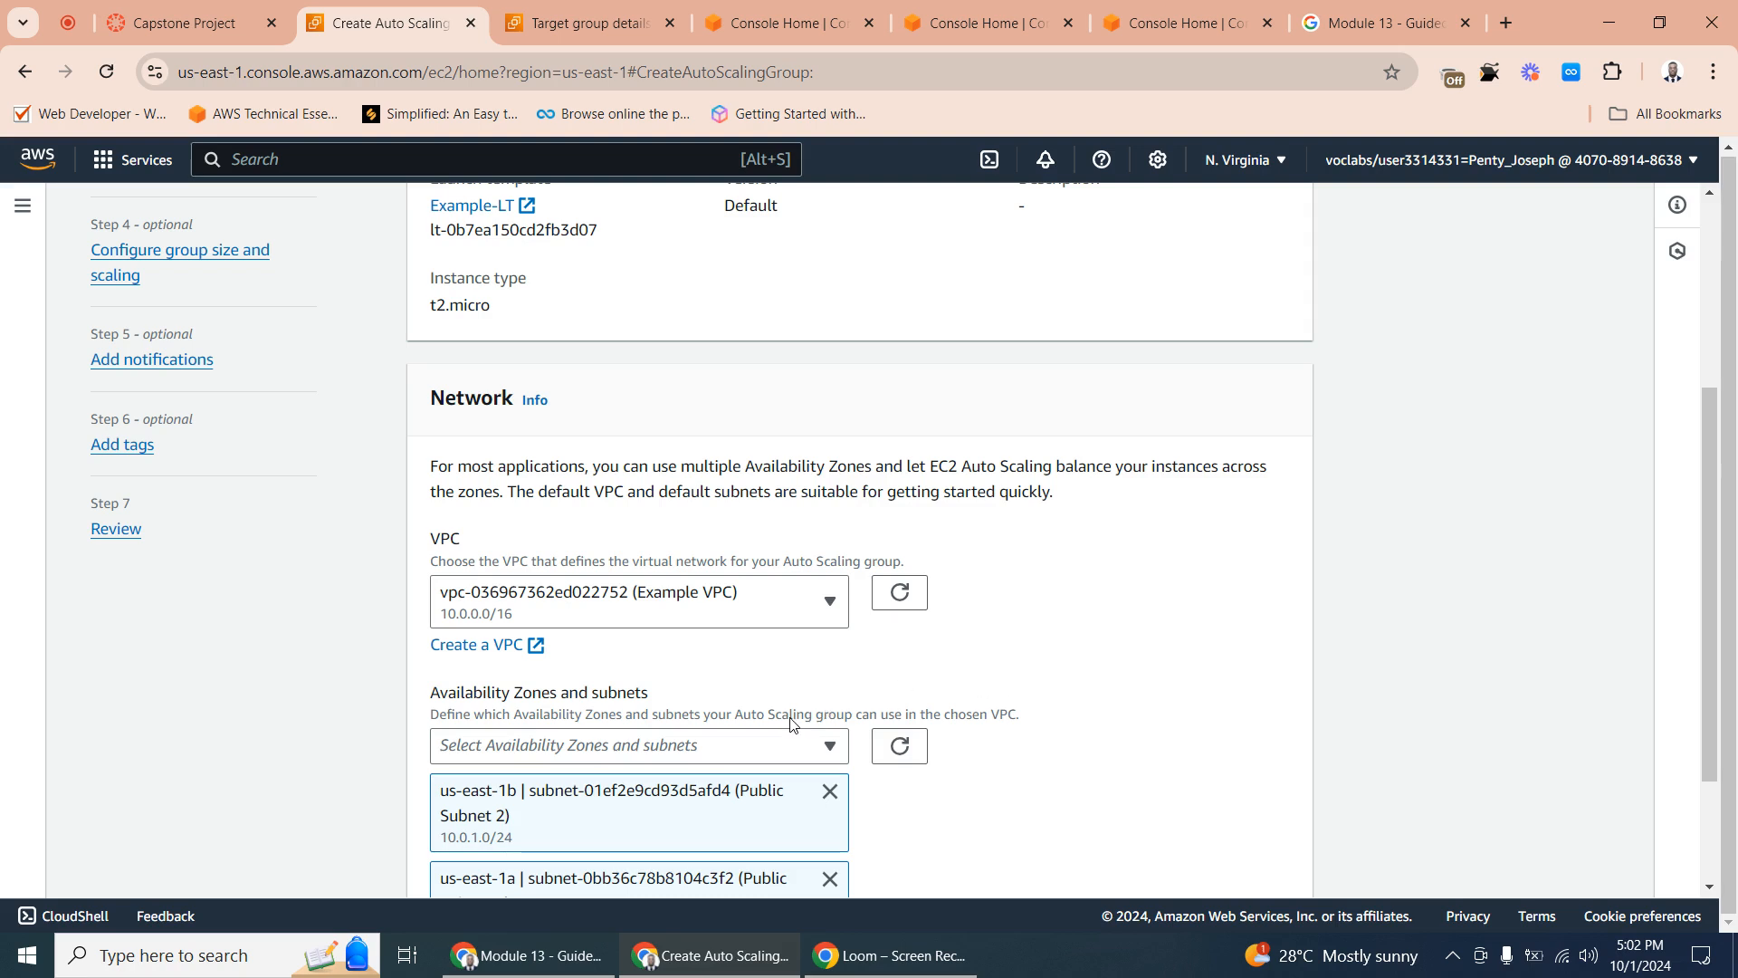
scroll(791, 722, "down", 2)
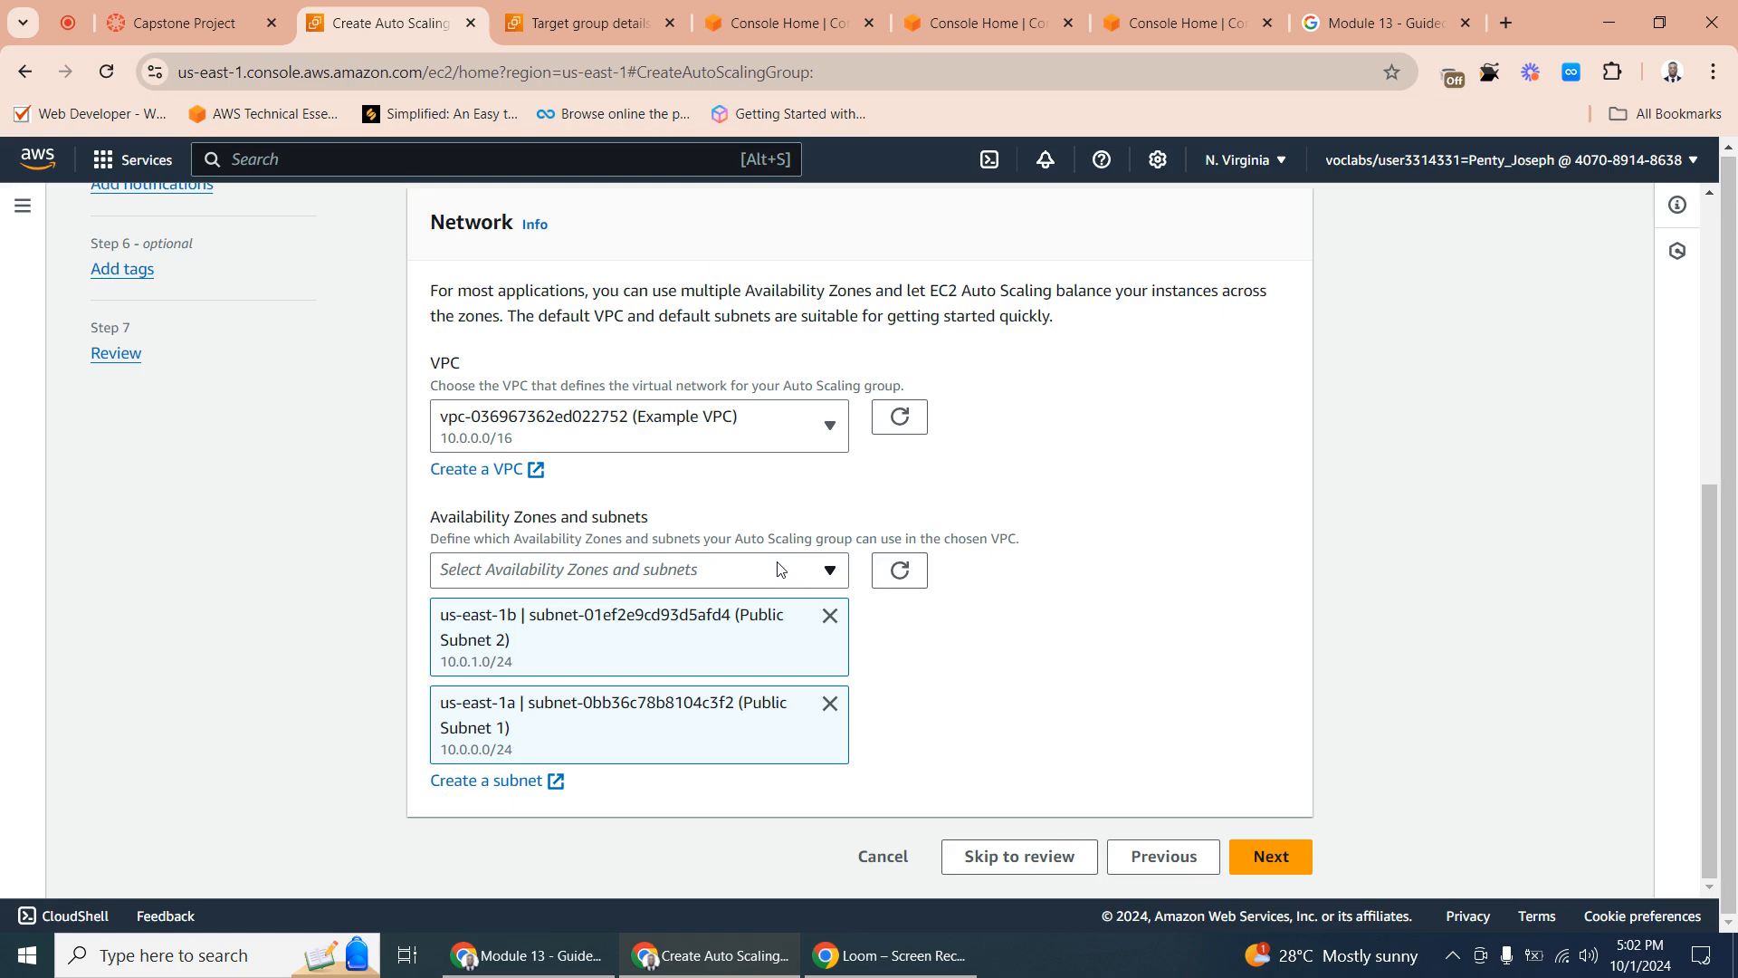
- Compare the chosen subnets with the Capstone Project architecture diagram and check the target group's details
left_click(286, 23)
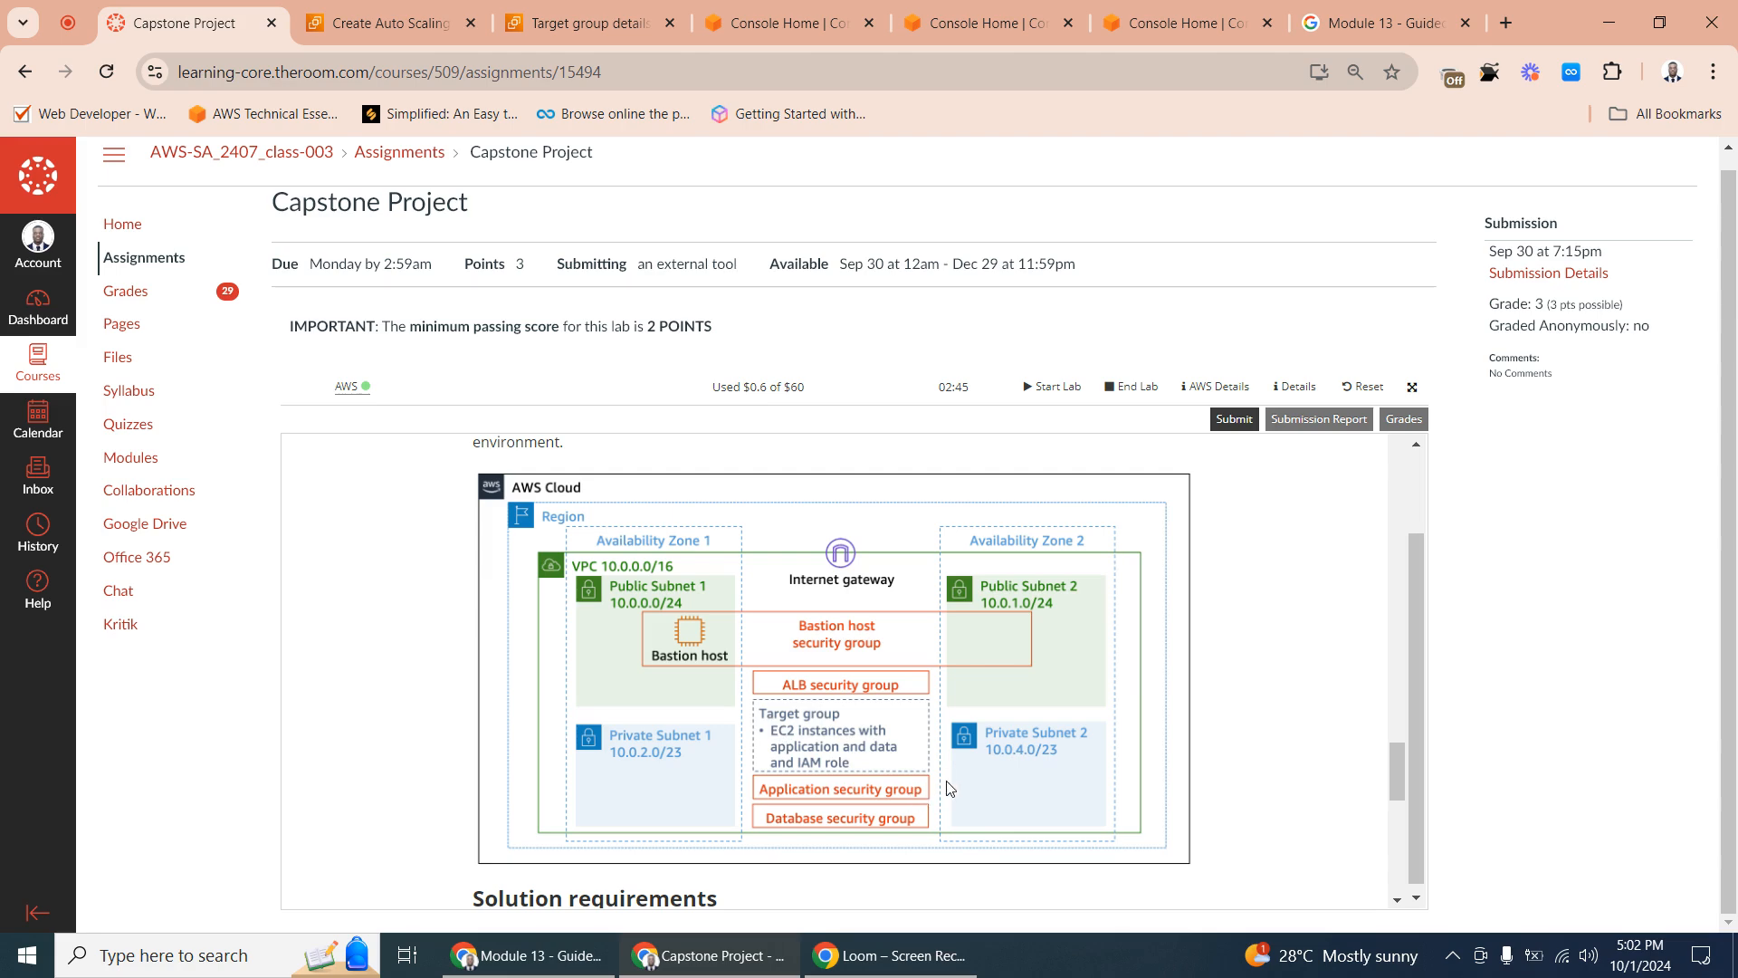
left_click(572, 18)
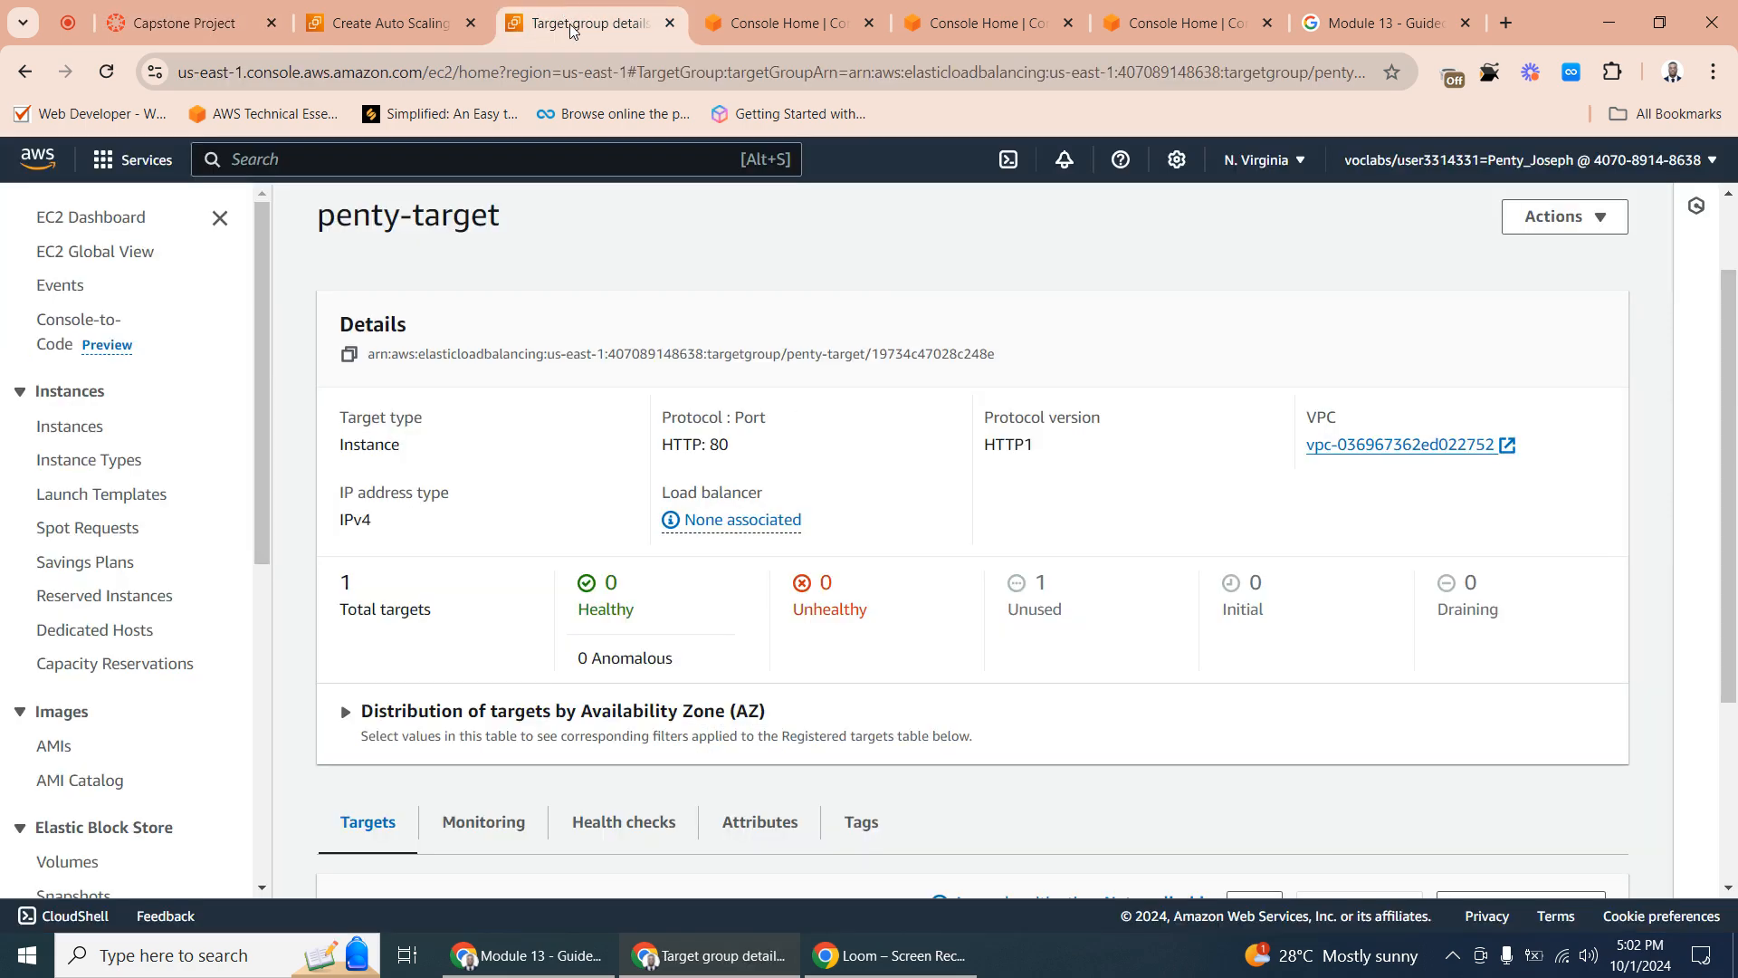
left_click(777, 12)
left_click(384, 23)
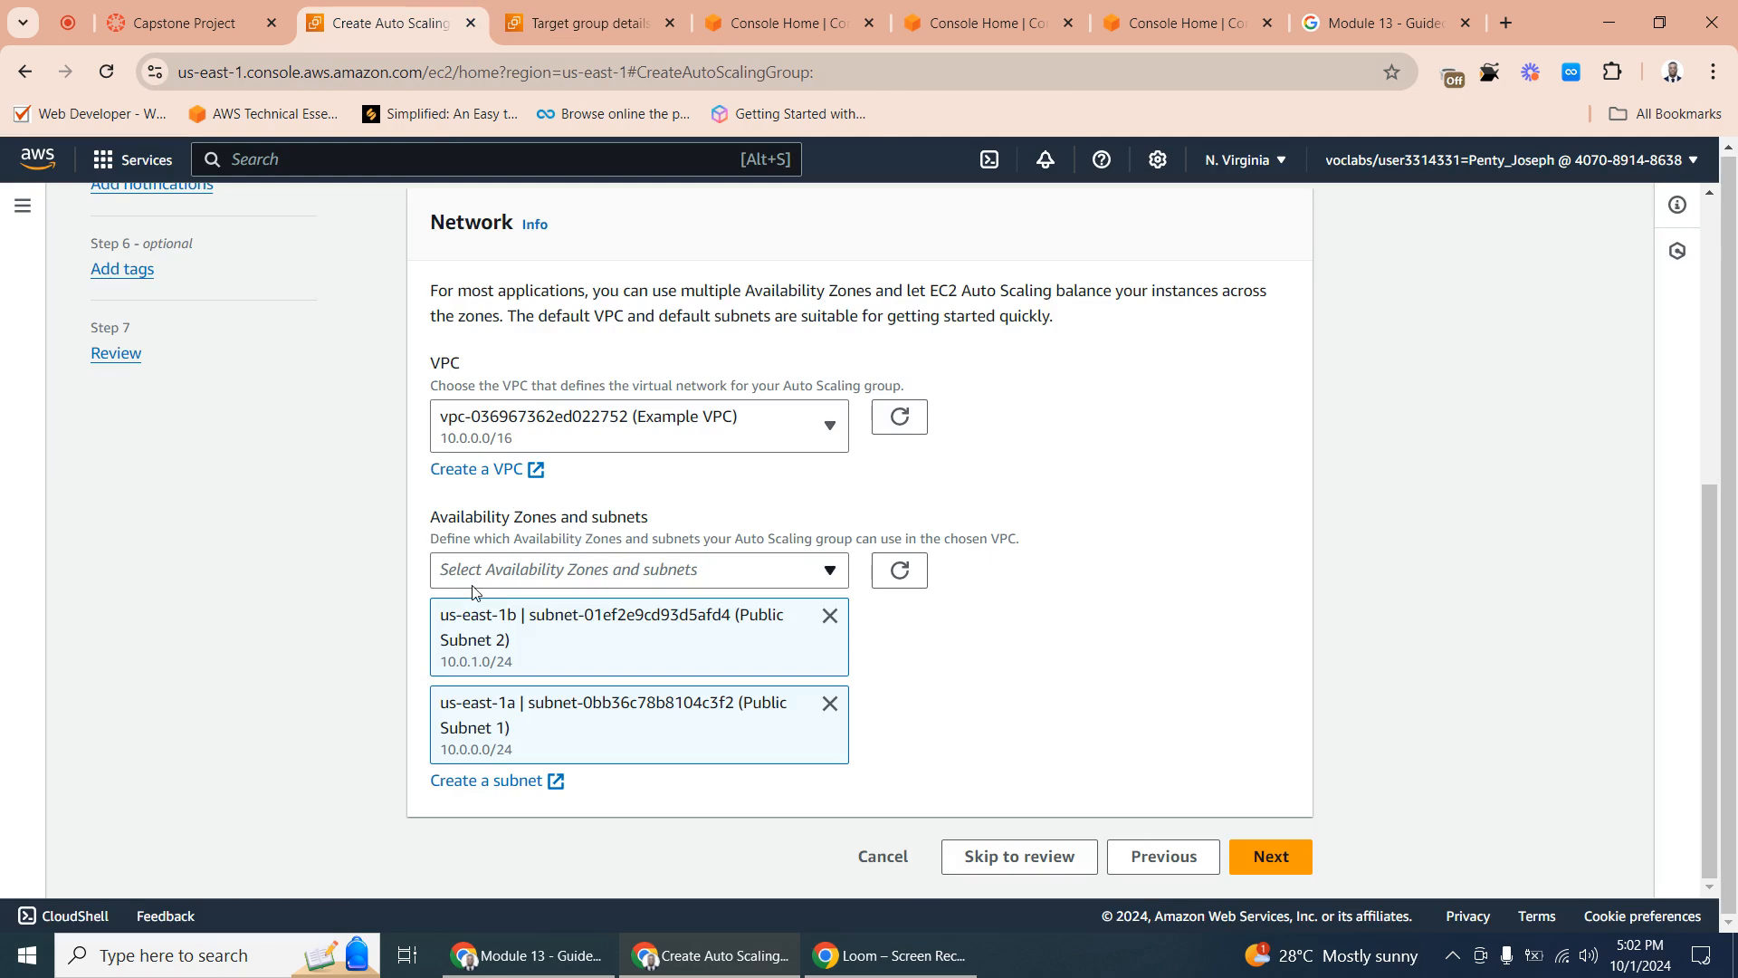
left_click(250, 23)
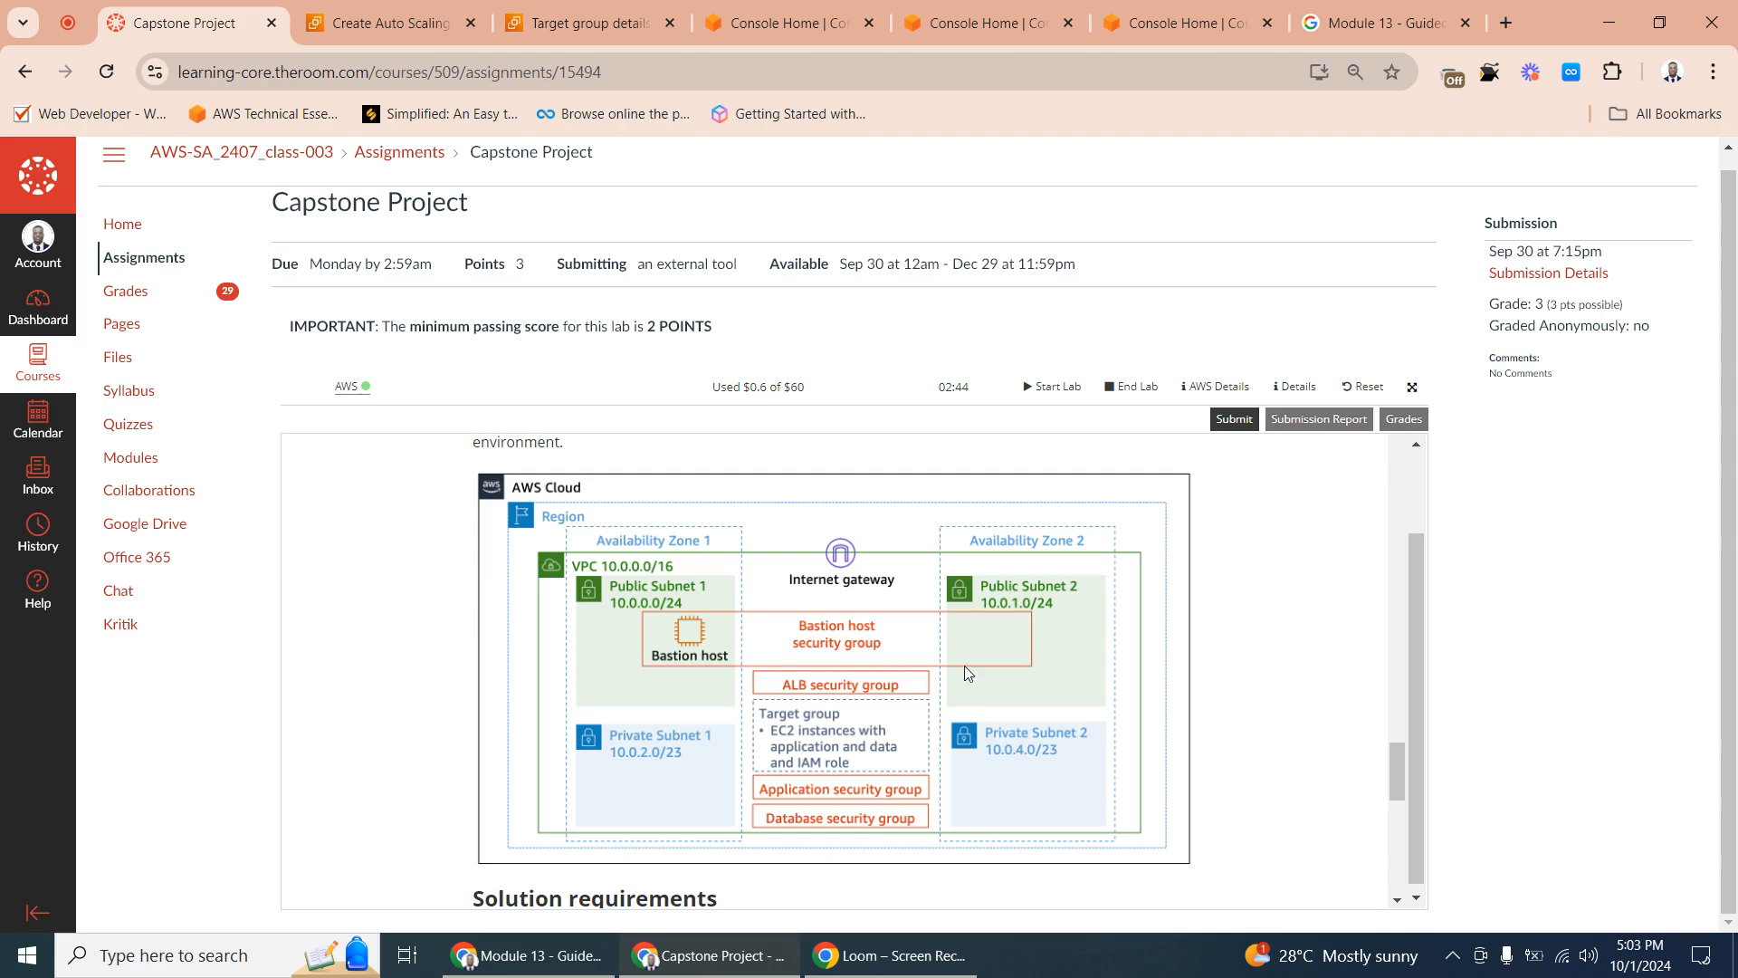
left_click(572, 9)
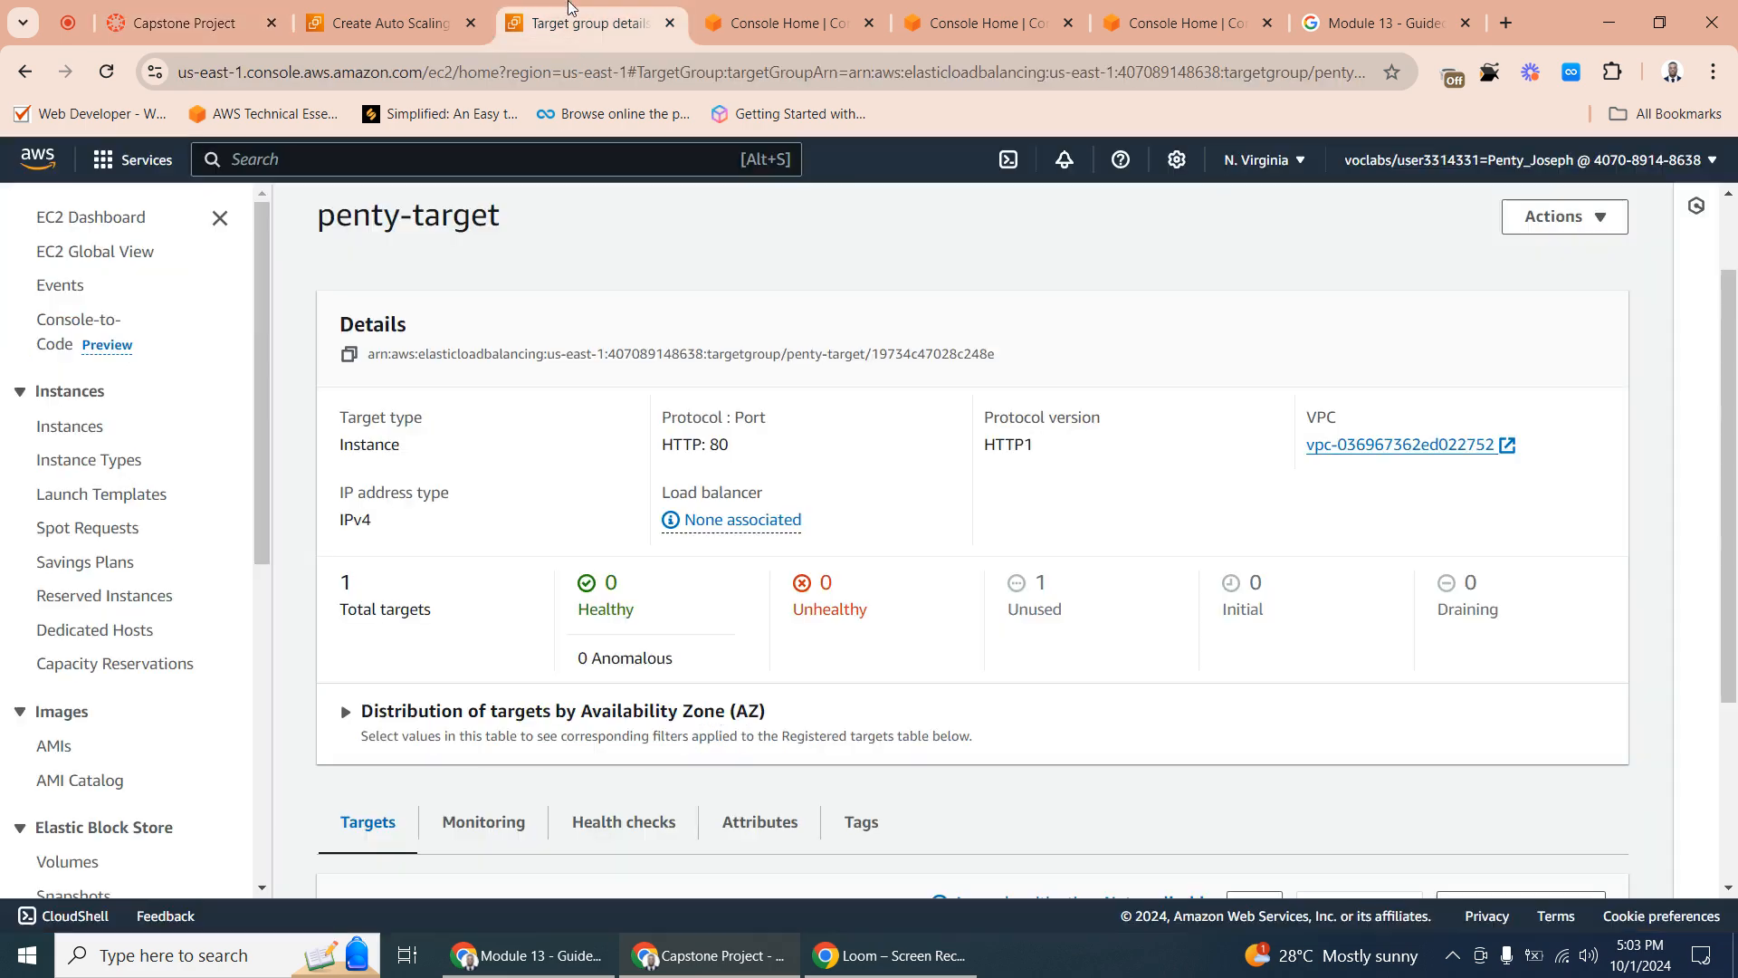
left_click(421, 25)
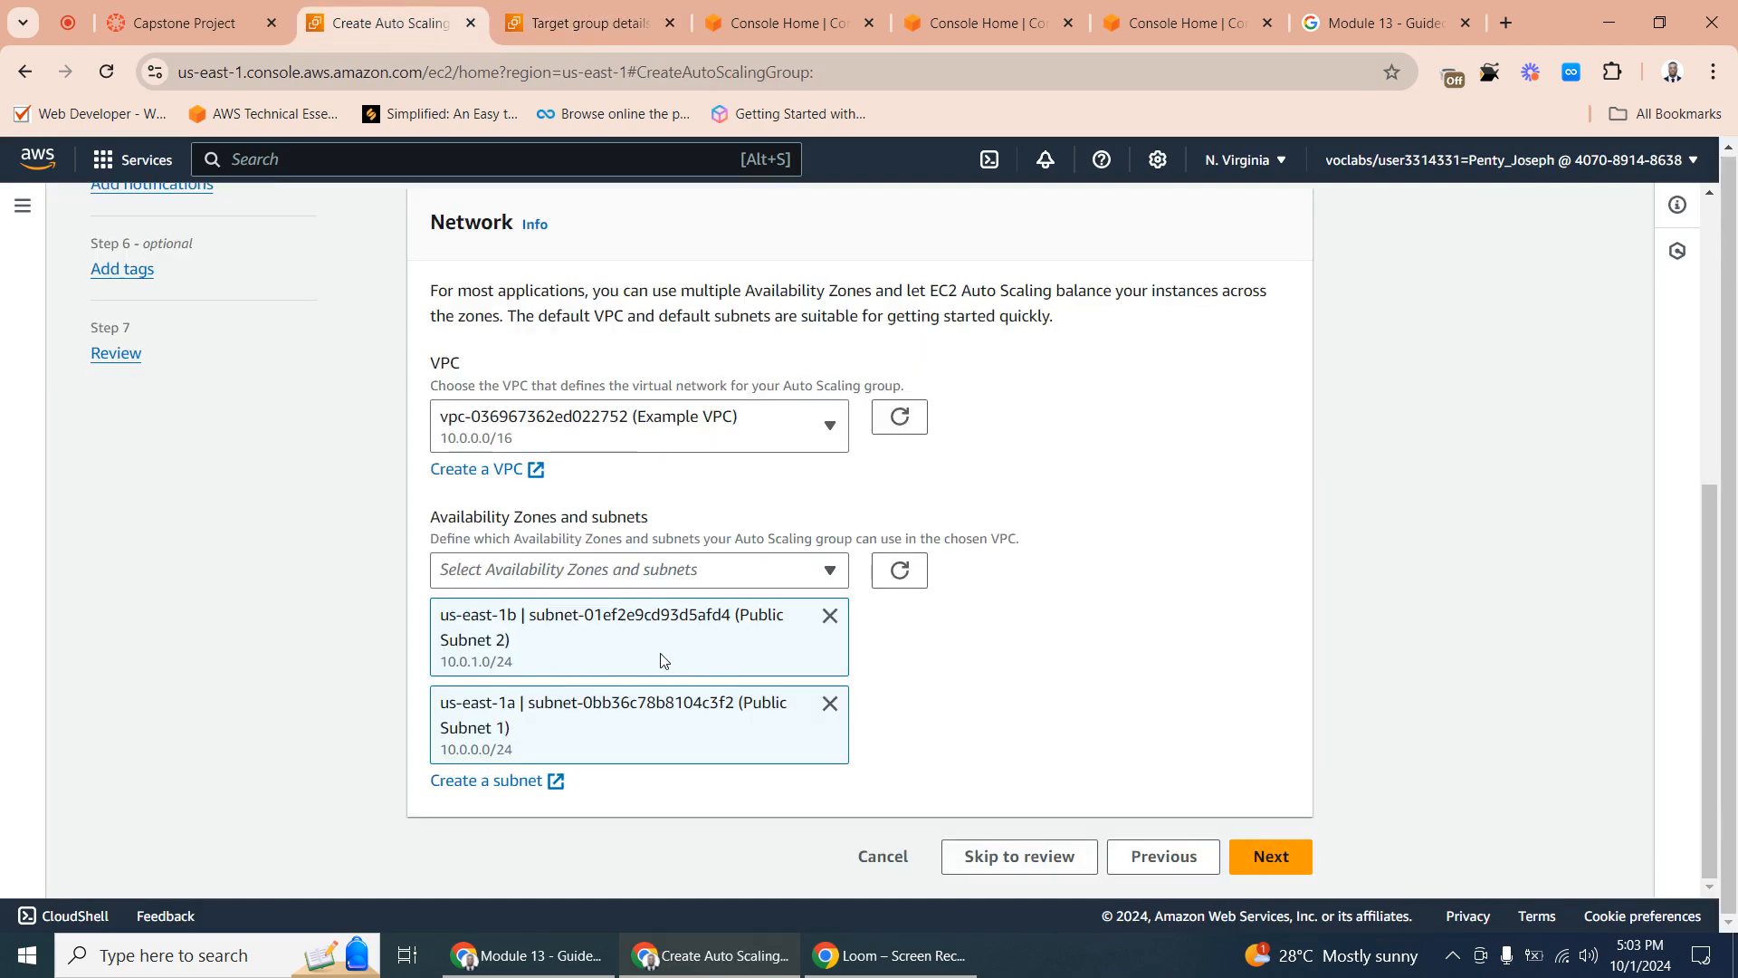
left_click(1271, 856)
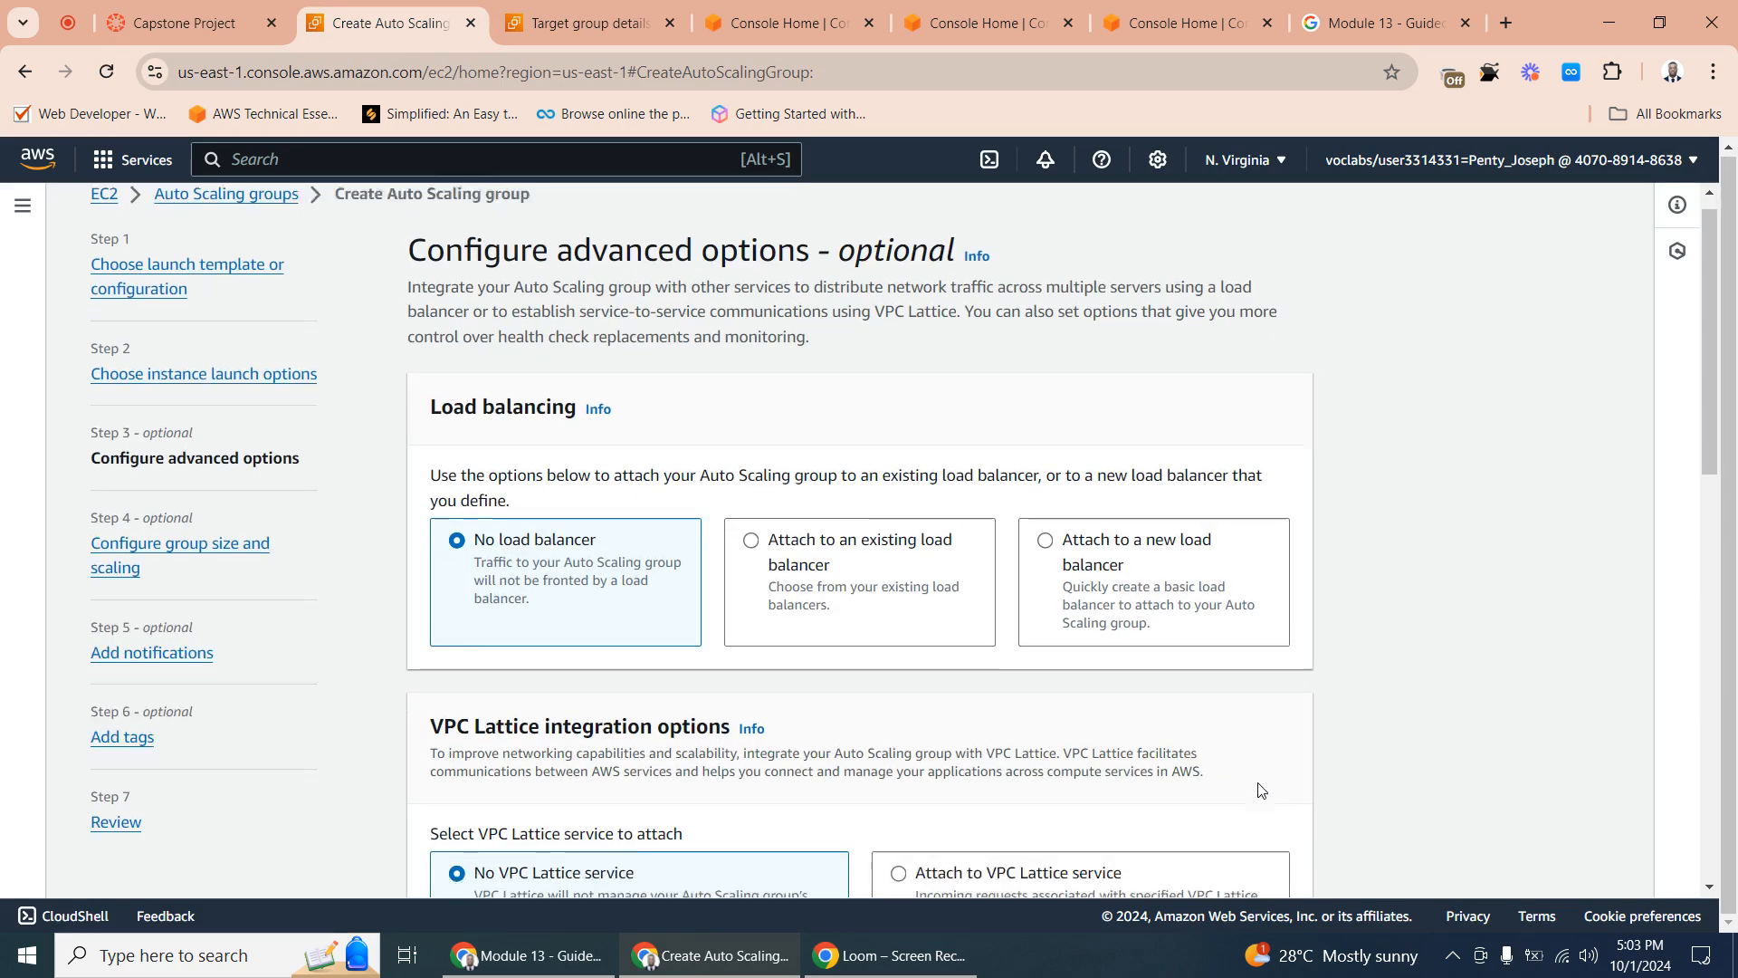
scroll(1258, 806, "down", 15)
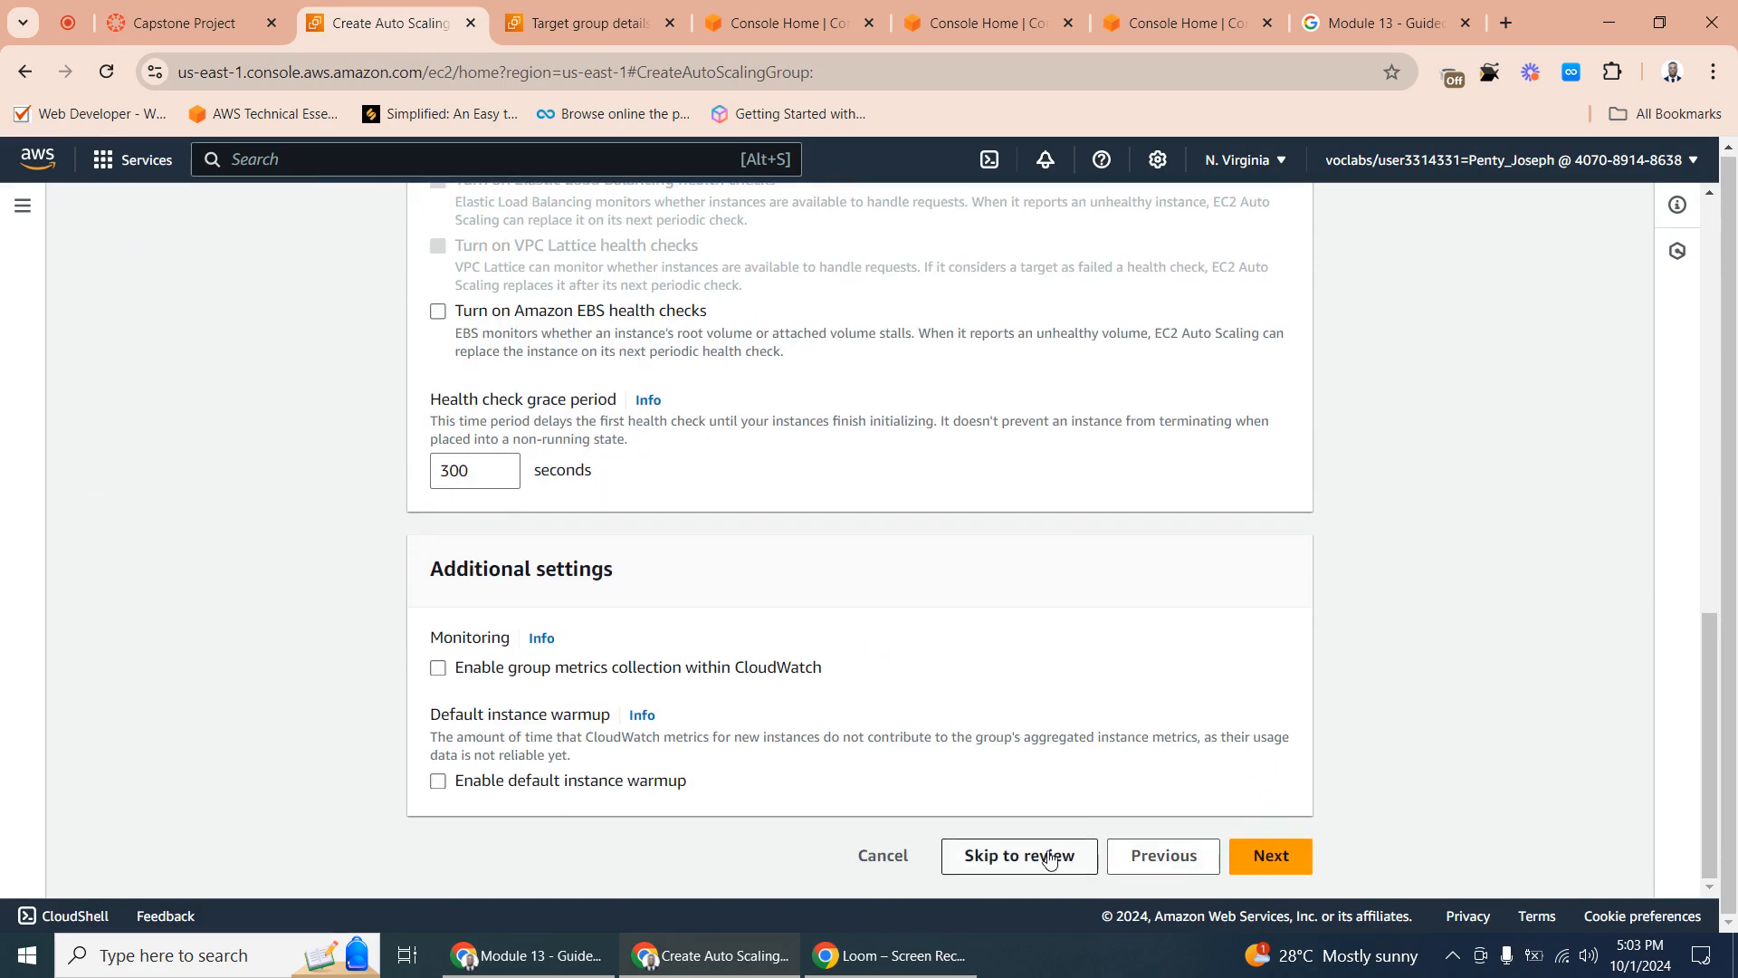
left_click(1162, 858)
scroll(821, 633, "down", 6)
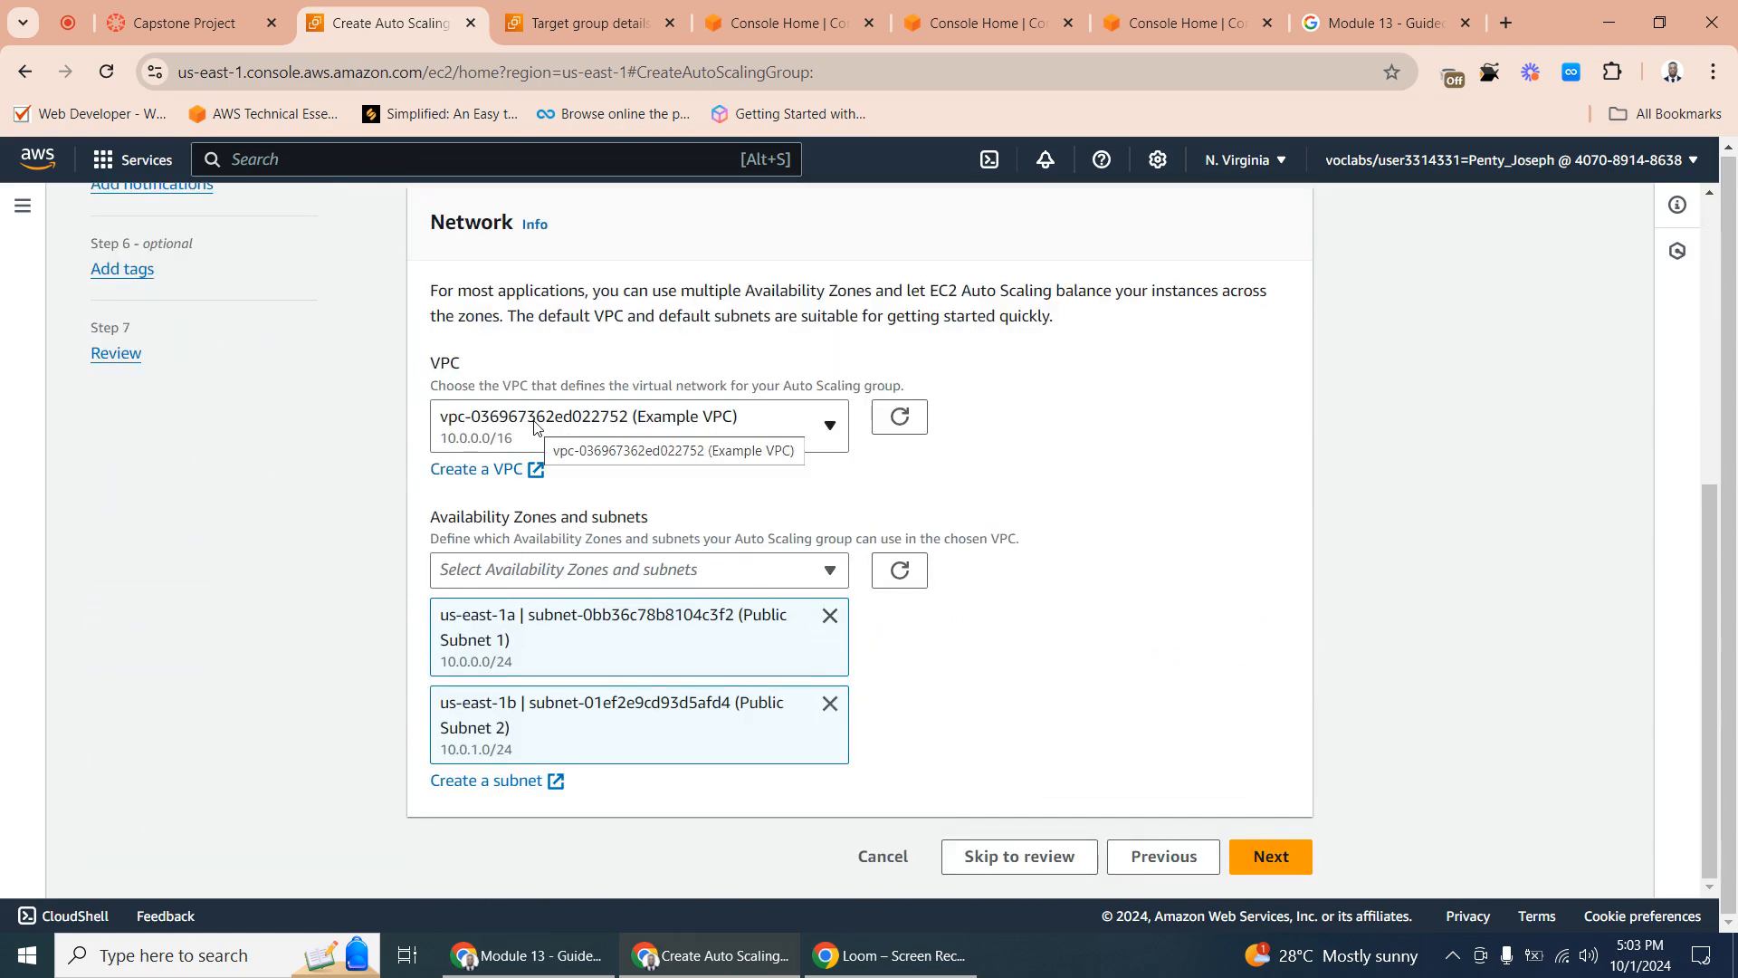
- Attach the Auto Scaling group to the existing Application Load Balancer through its HTTP target group
left_click(1268, 855)
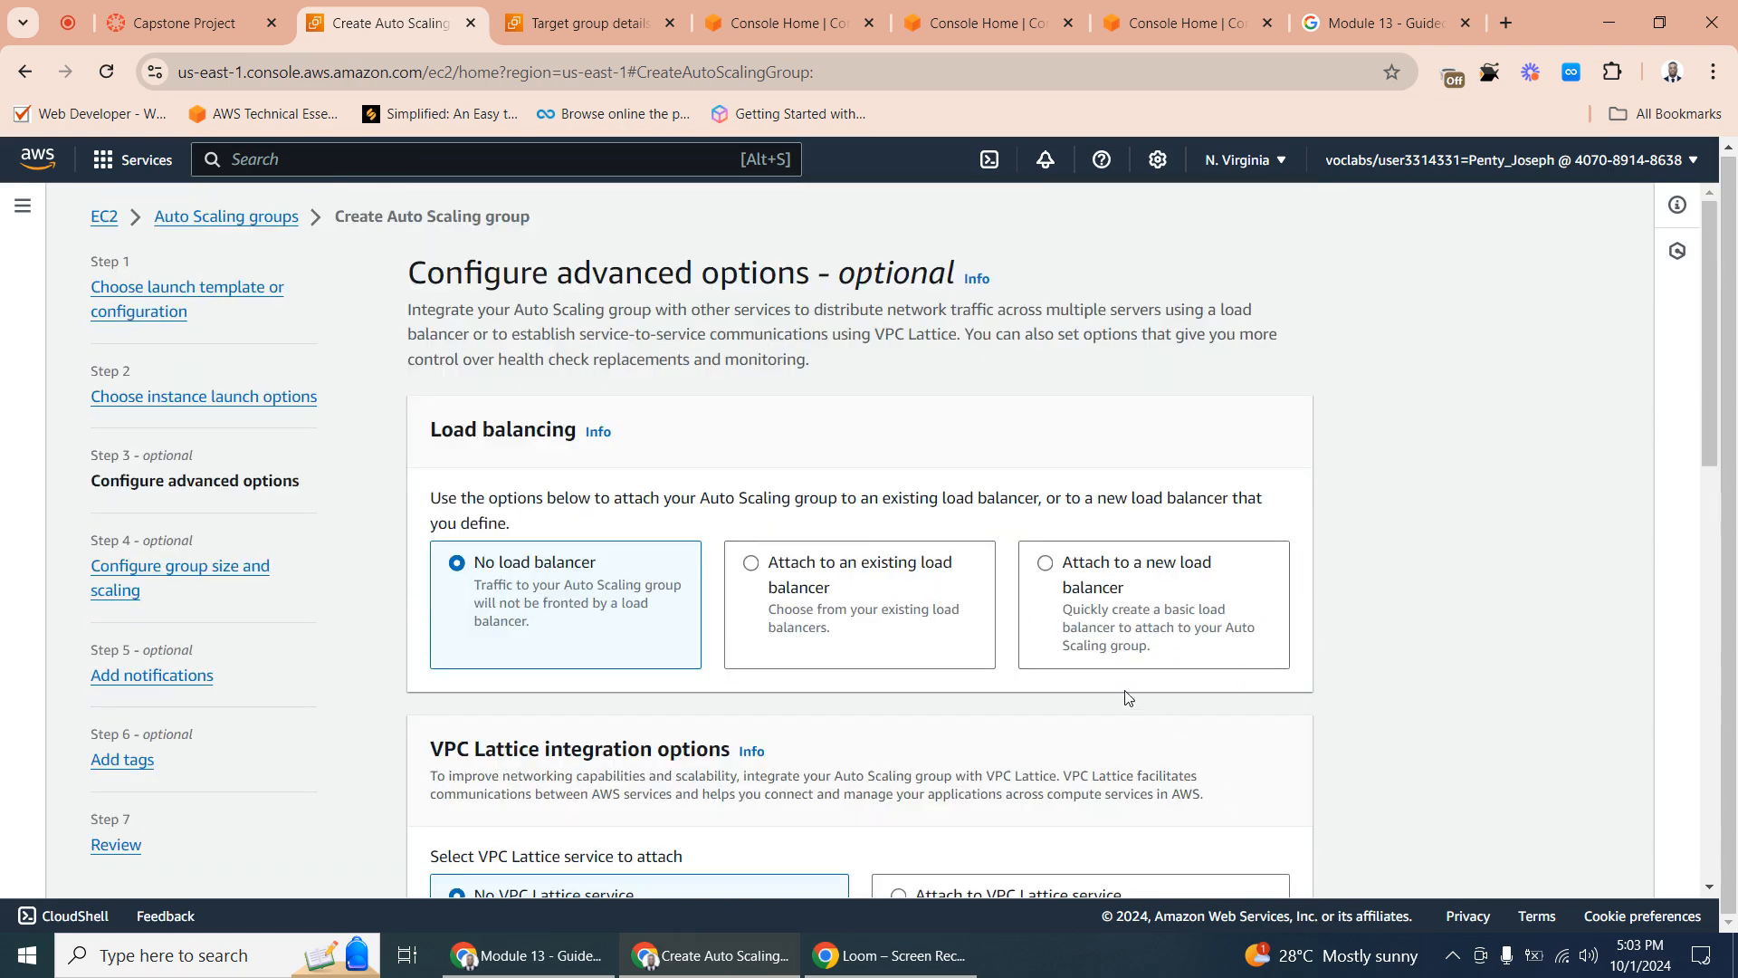
scroll(1125, 697, "down", 3)
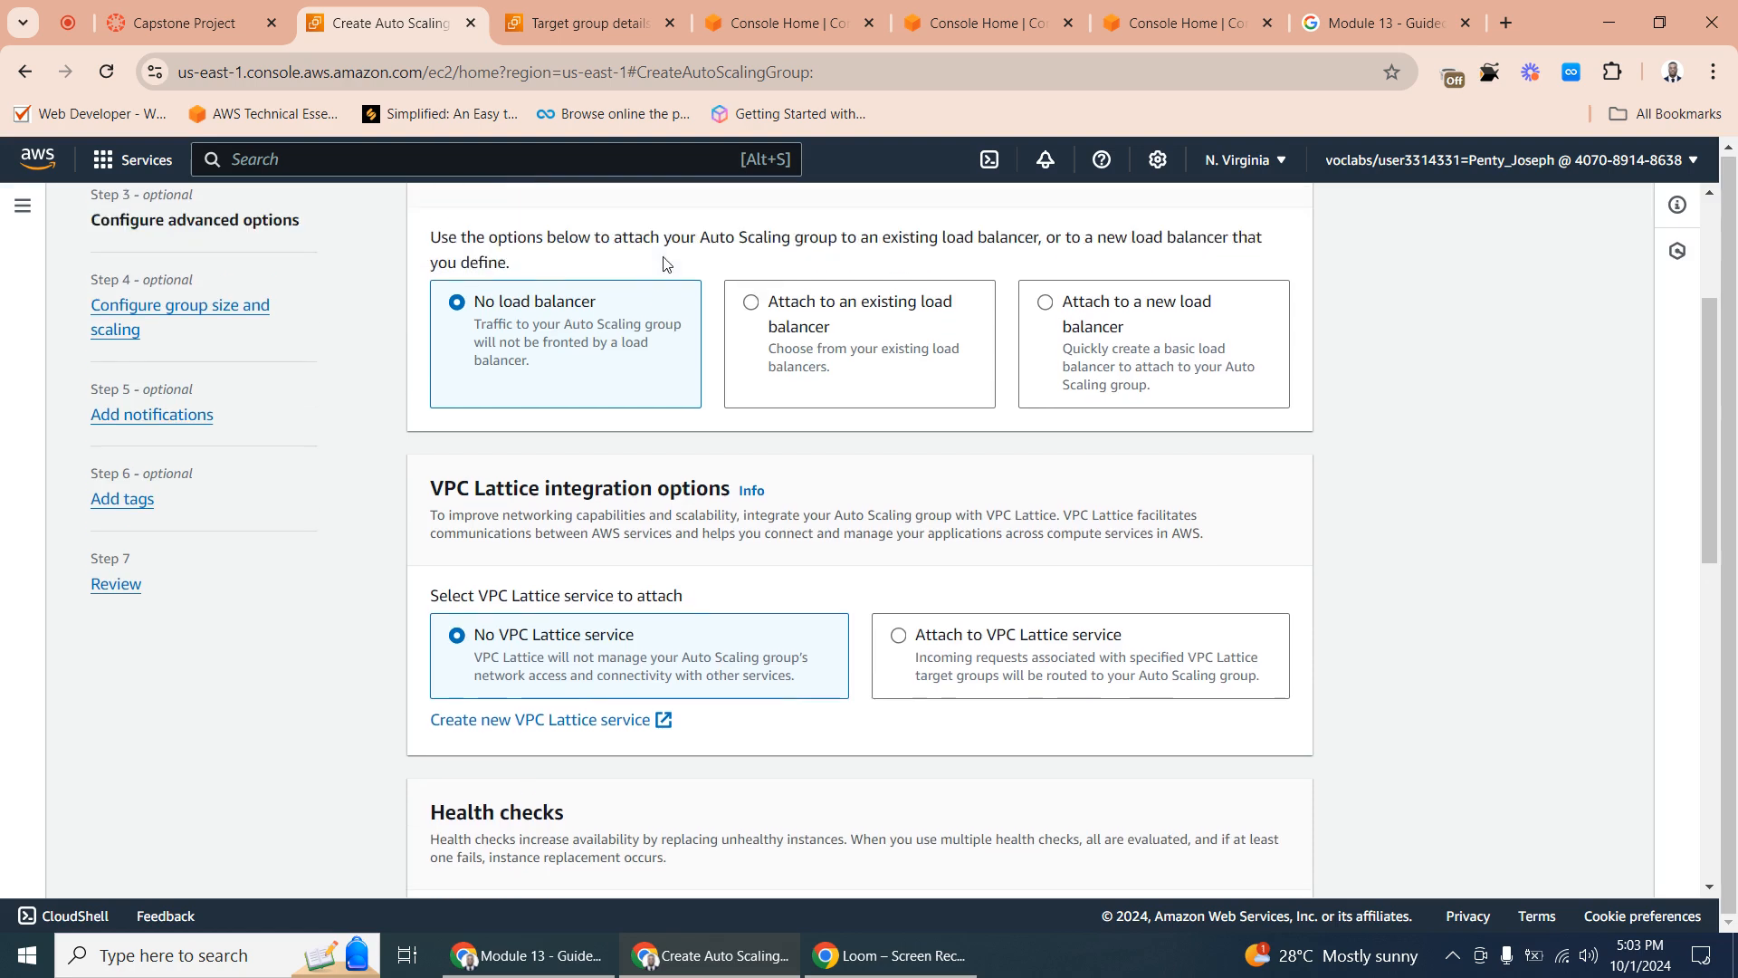
scroll(664, 263, "up", 1)
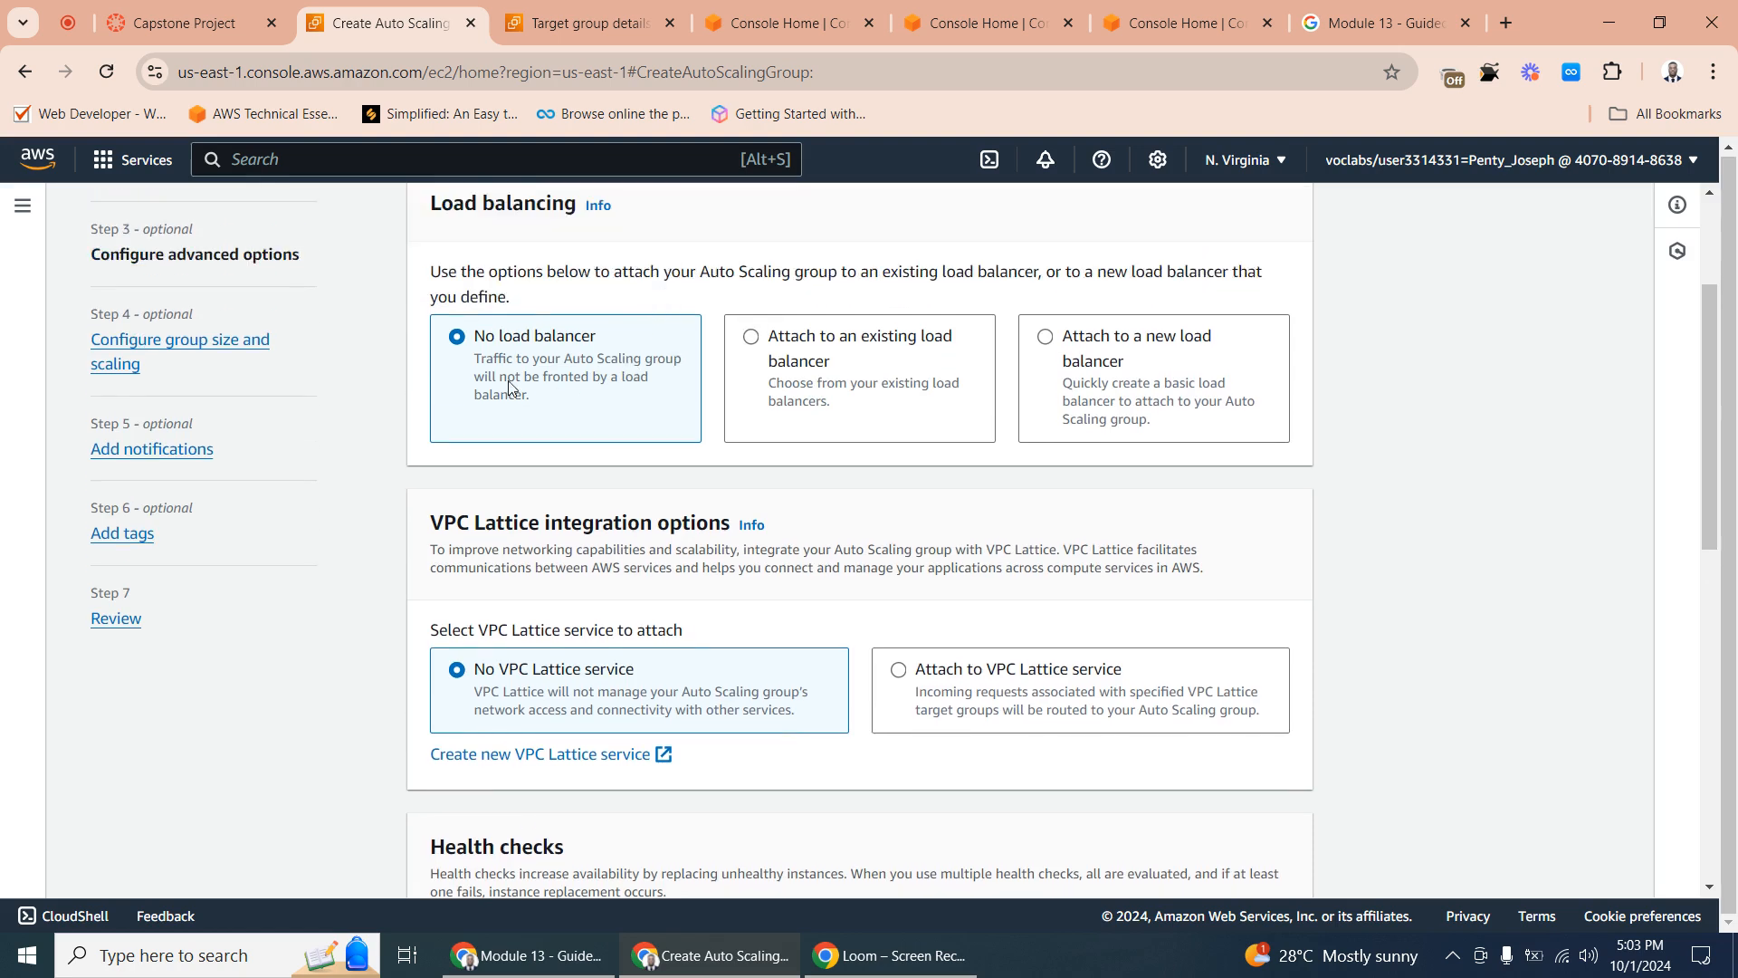
left_click(820, 378)
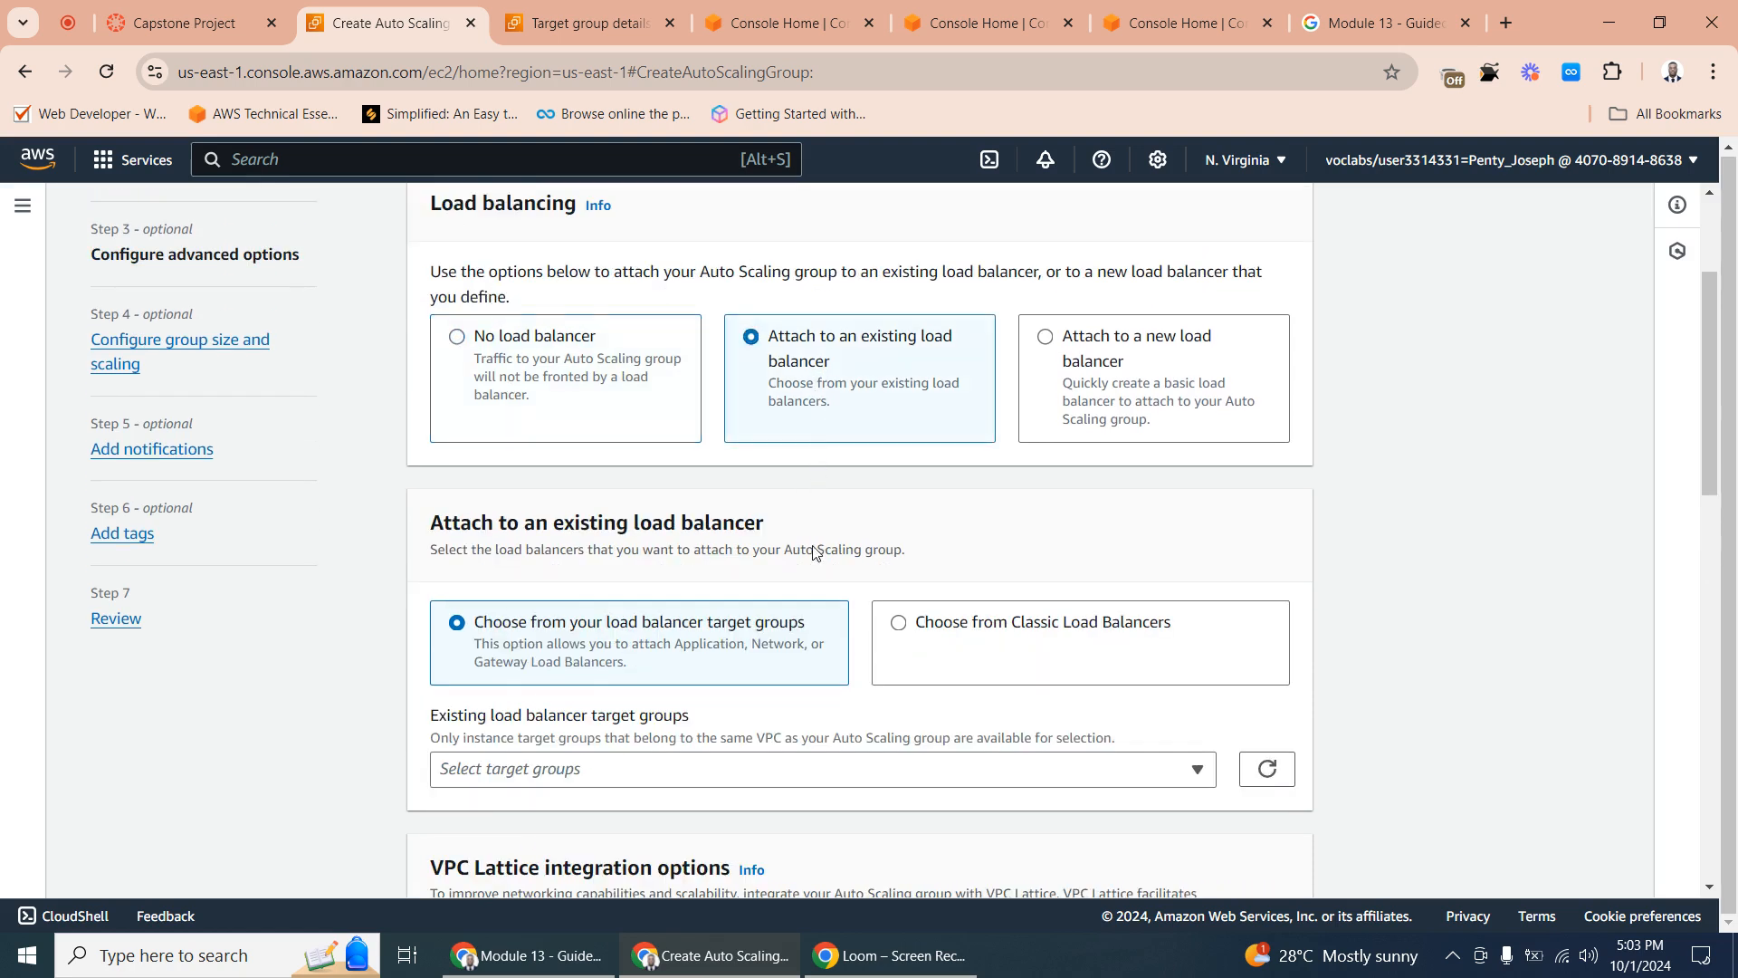
left_click(701, 771)
left_click(520, 725)
scroll(1071, 691, "down", 5)
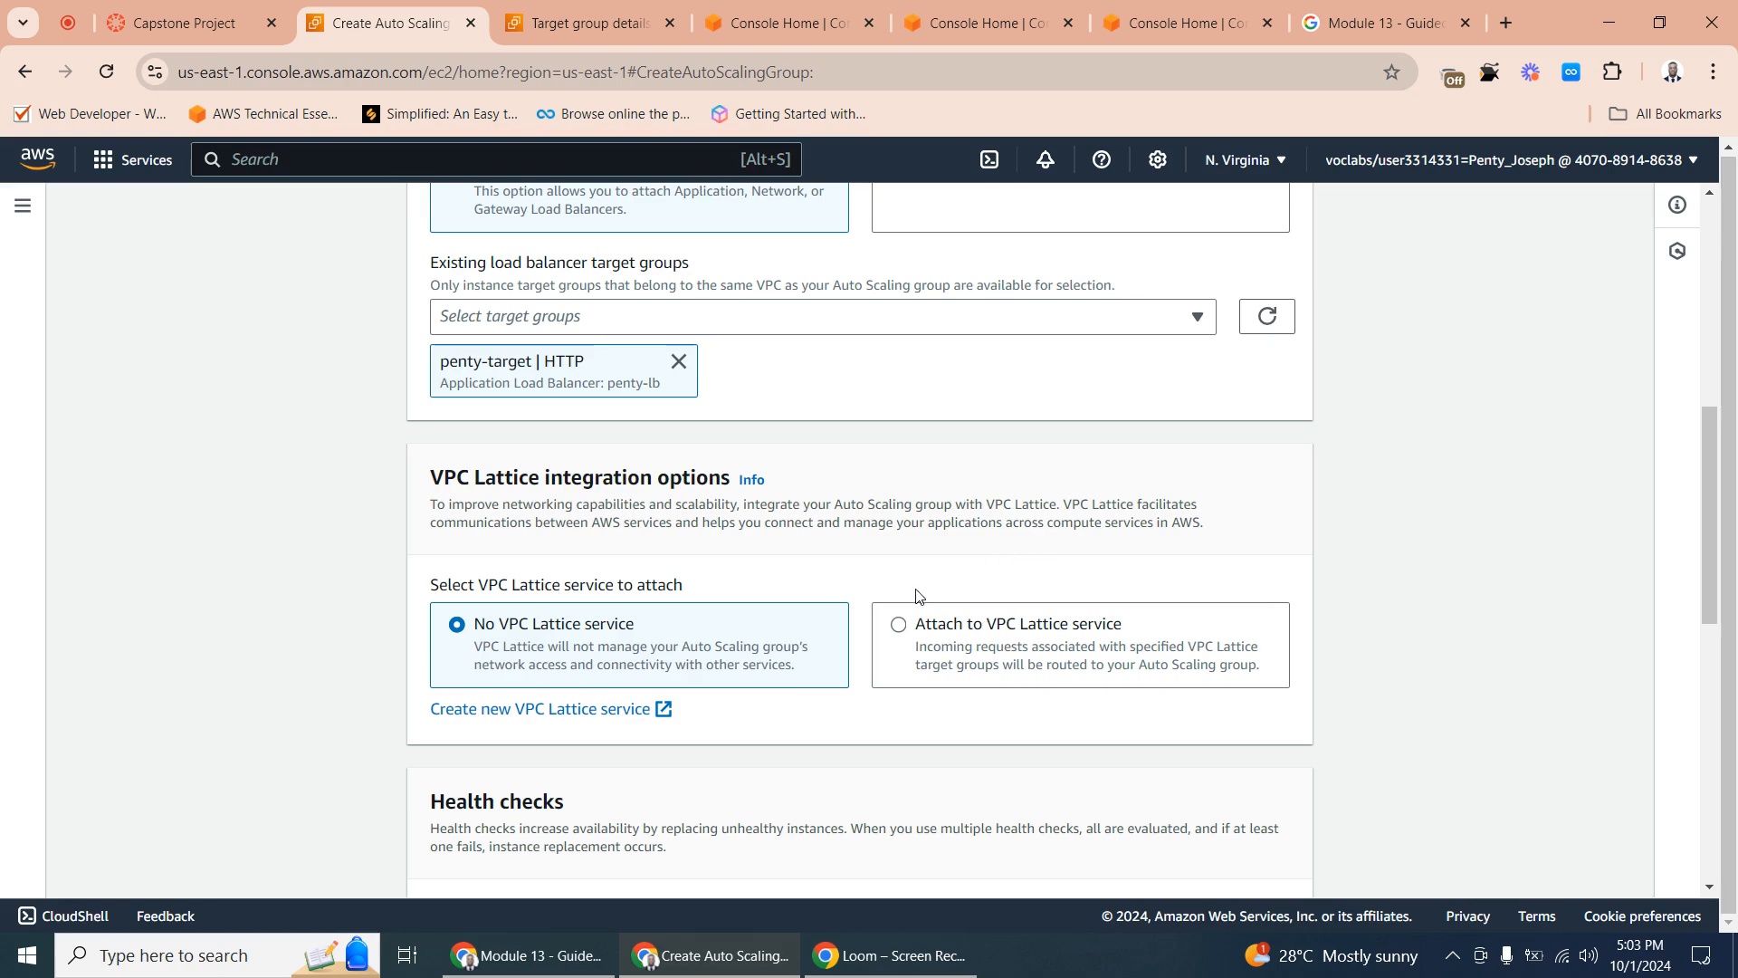
- Keep the default VPC Lattice, health check and additional settings and continue to the group size and scaling options
scroll(860, 565, "down", 2)
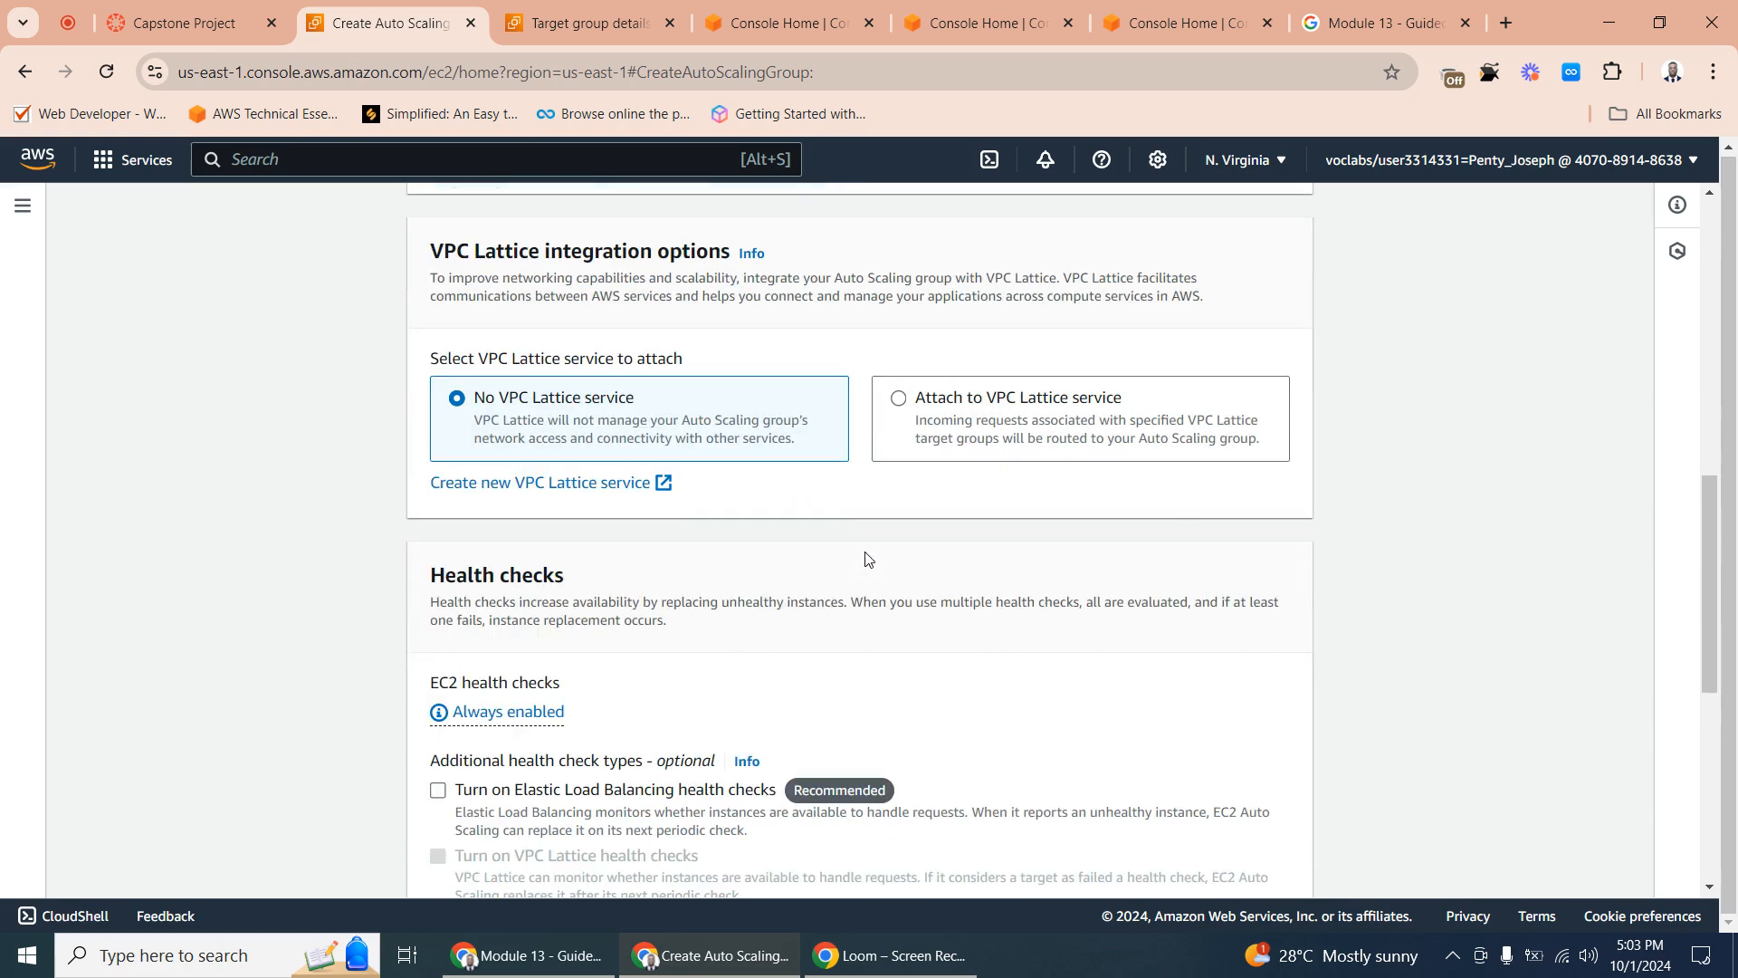
scroll(963, 558, "down", 5)
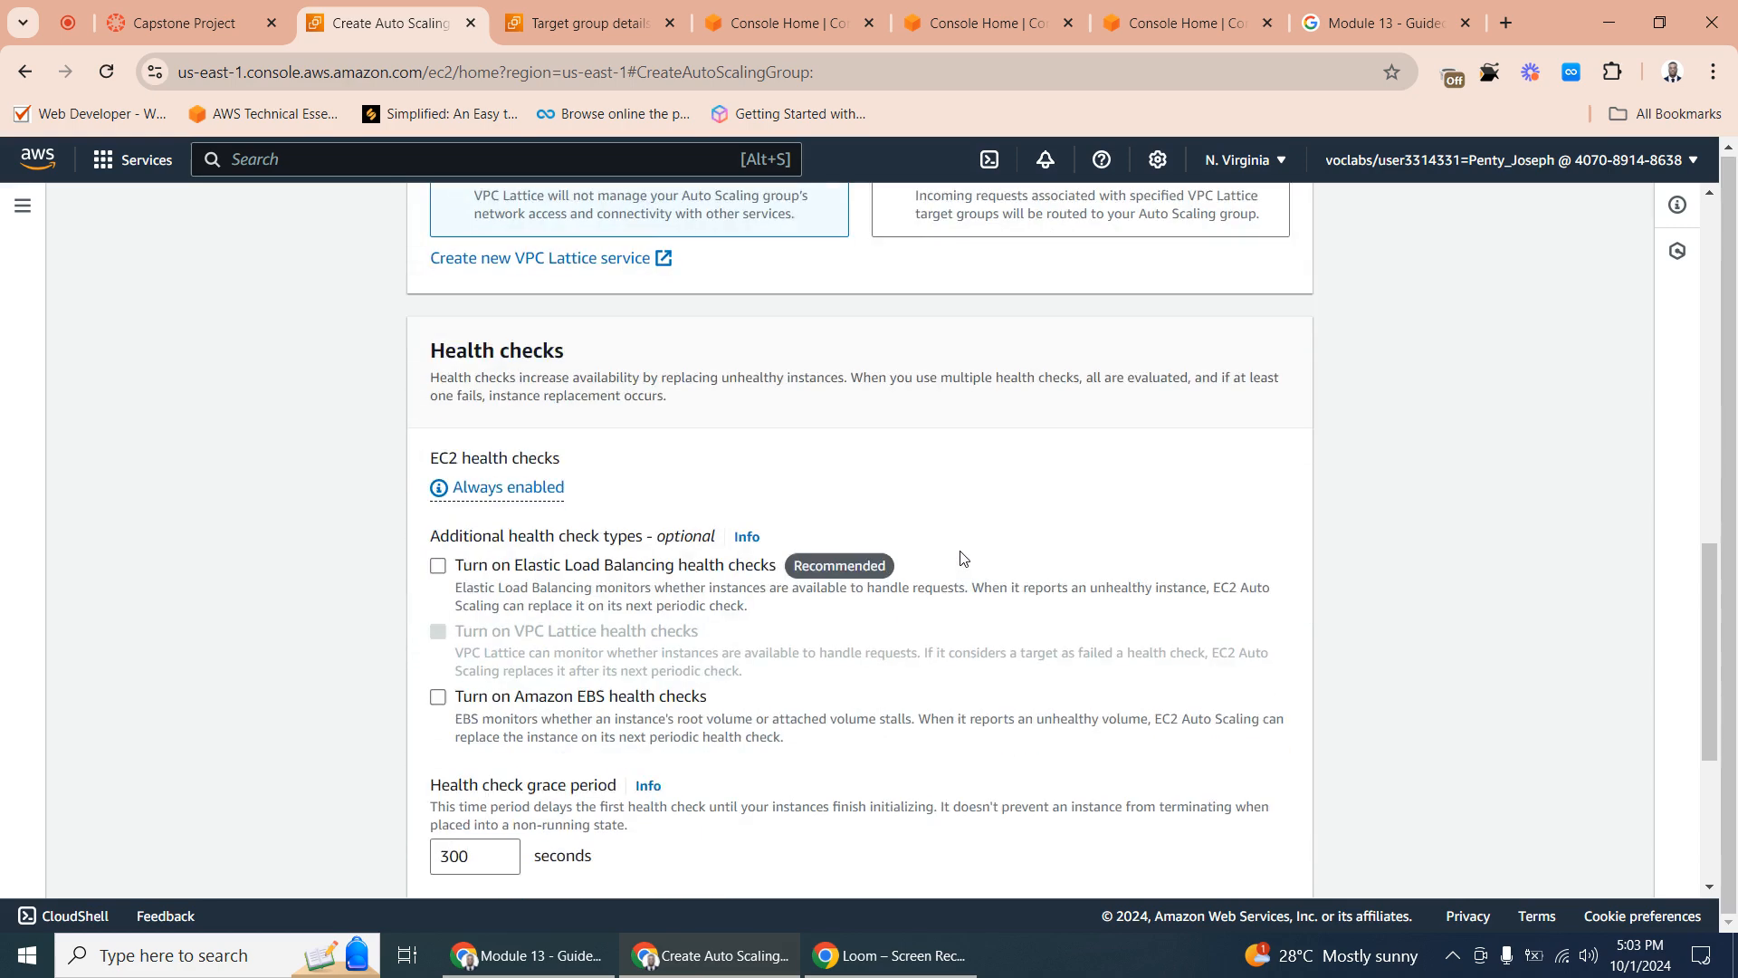
scroll(962, 558, "down", 2)
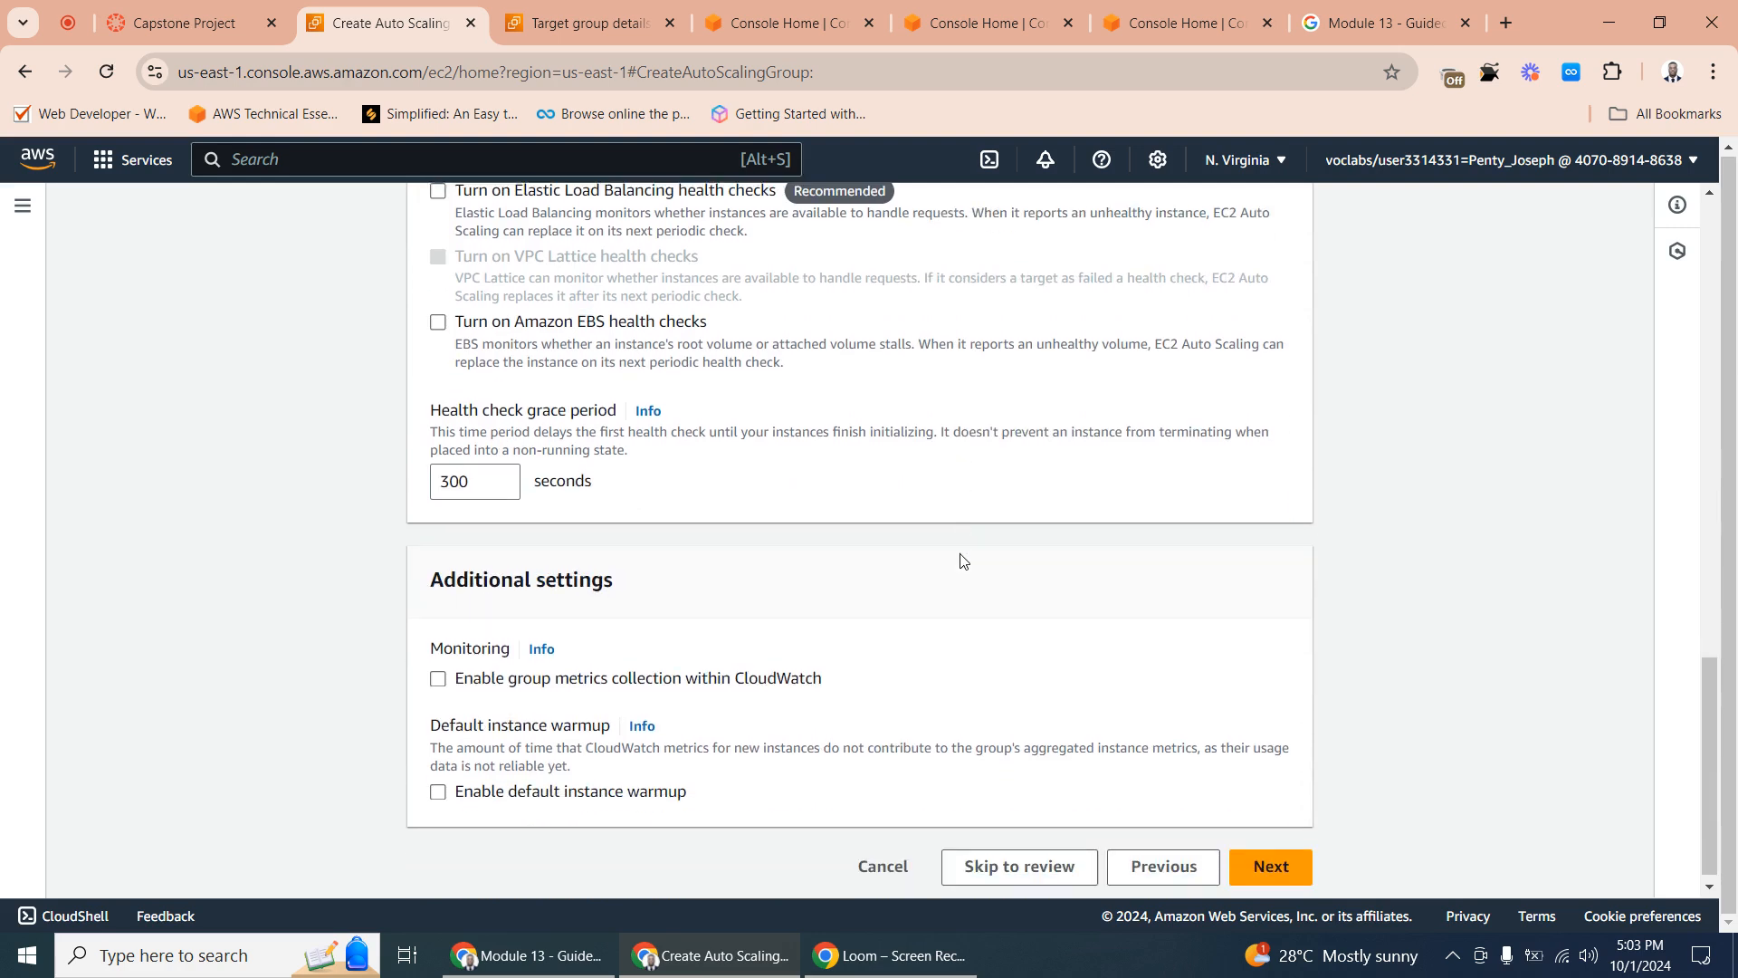
scroll(901, 634, "up", 1)
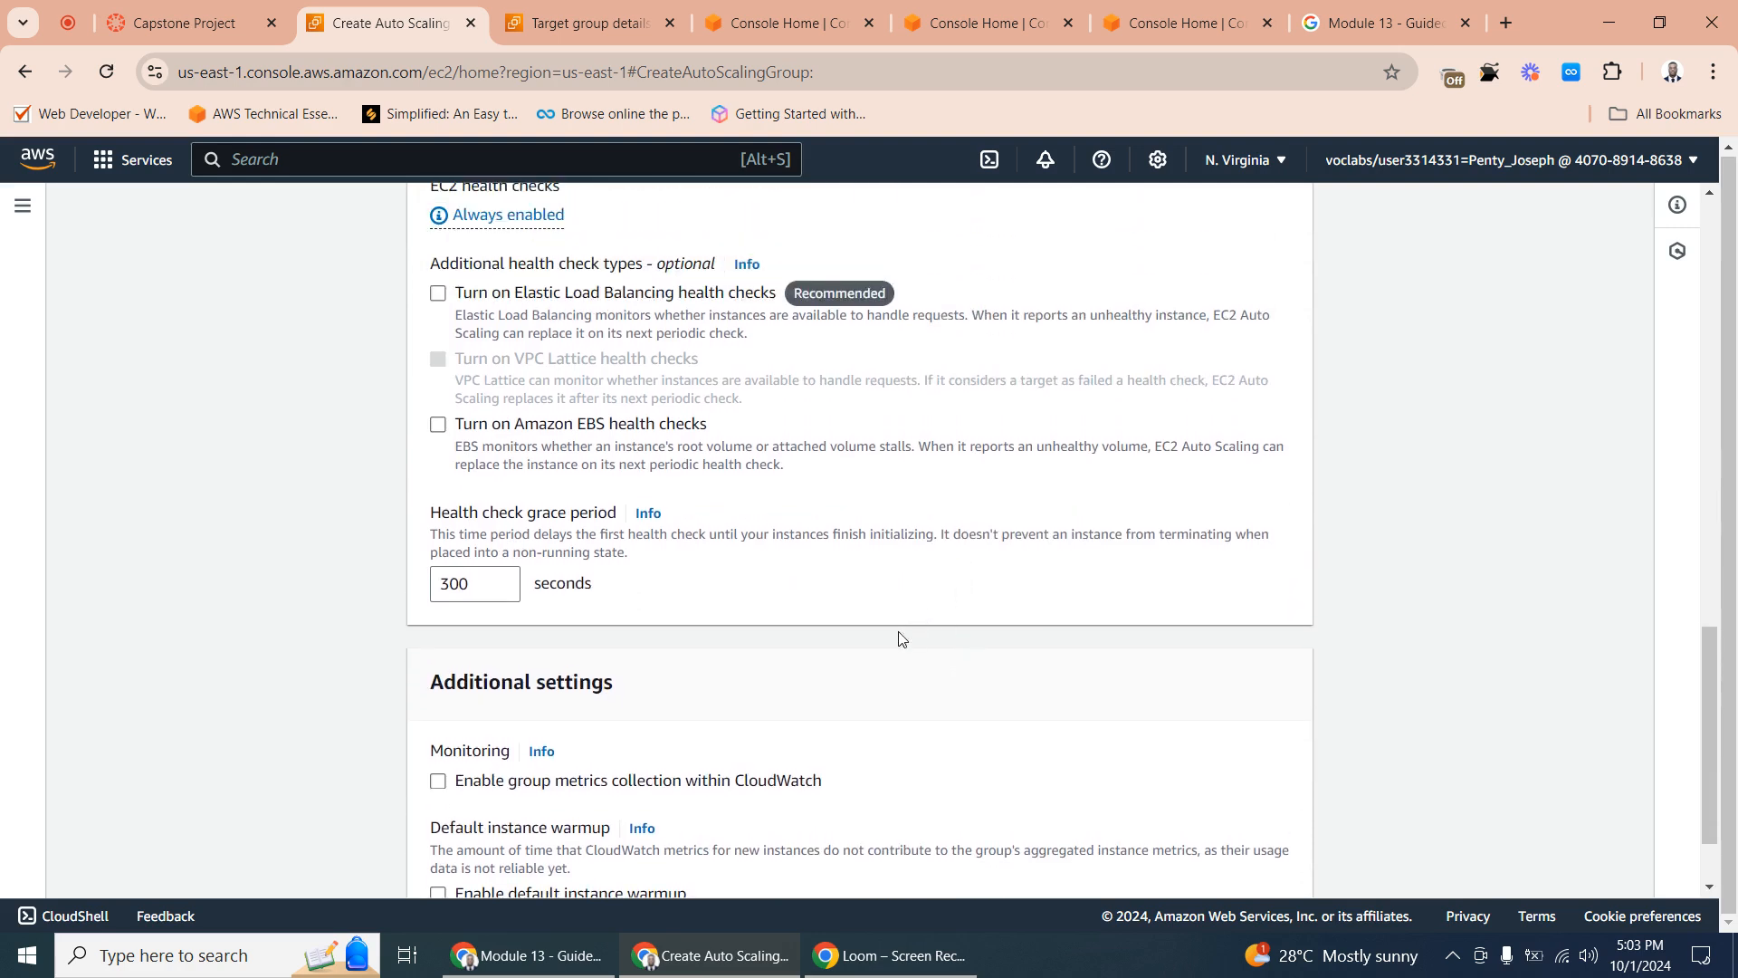
scroll(752, 719, "down", 1)
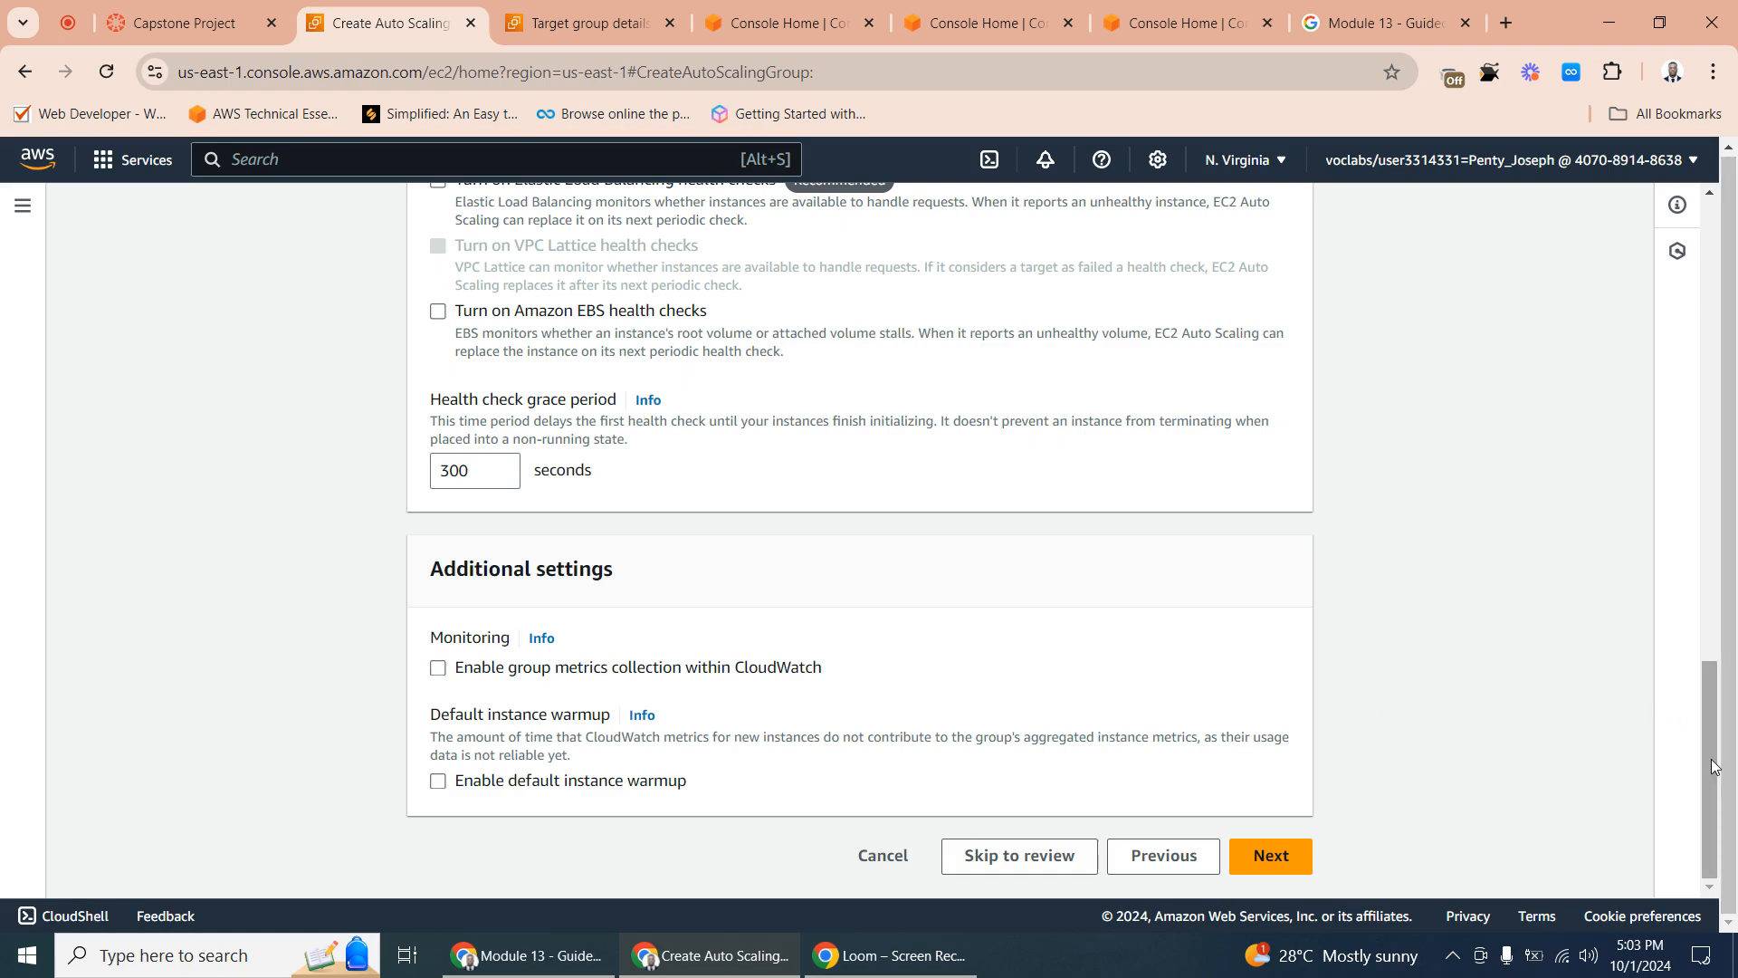
left_click_drag(1713, 766, 1577, 865)
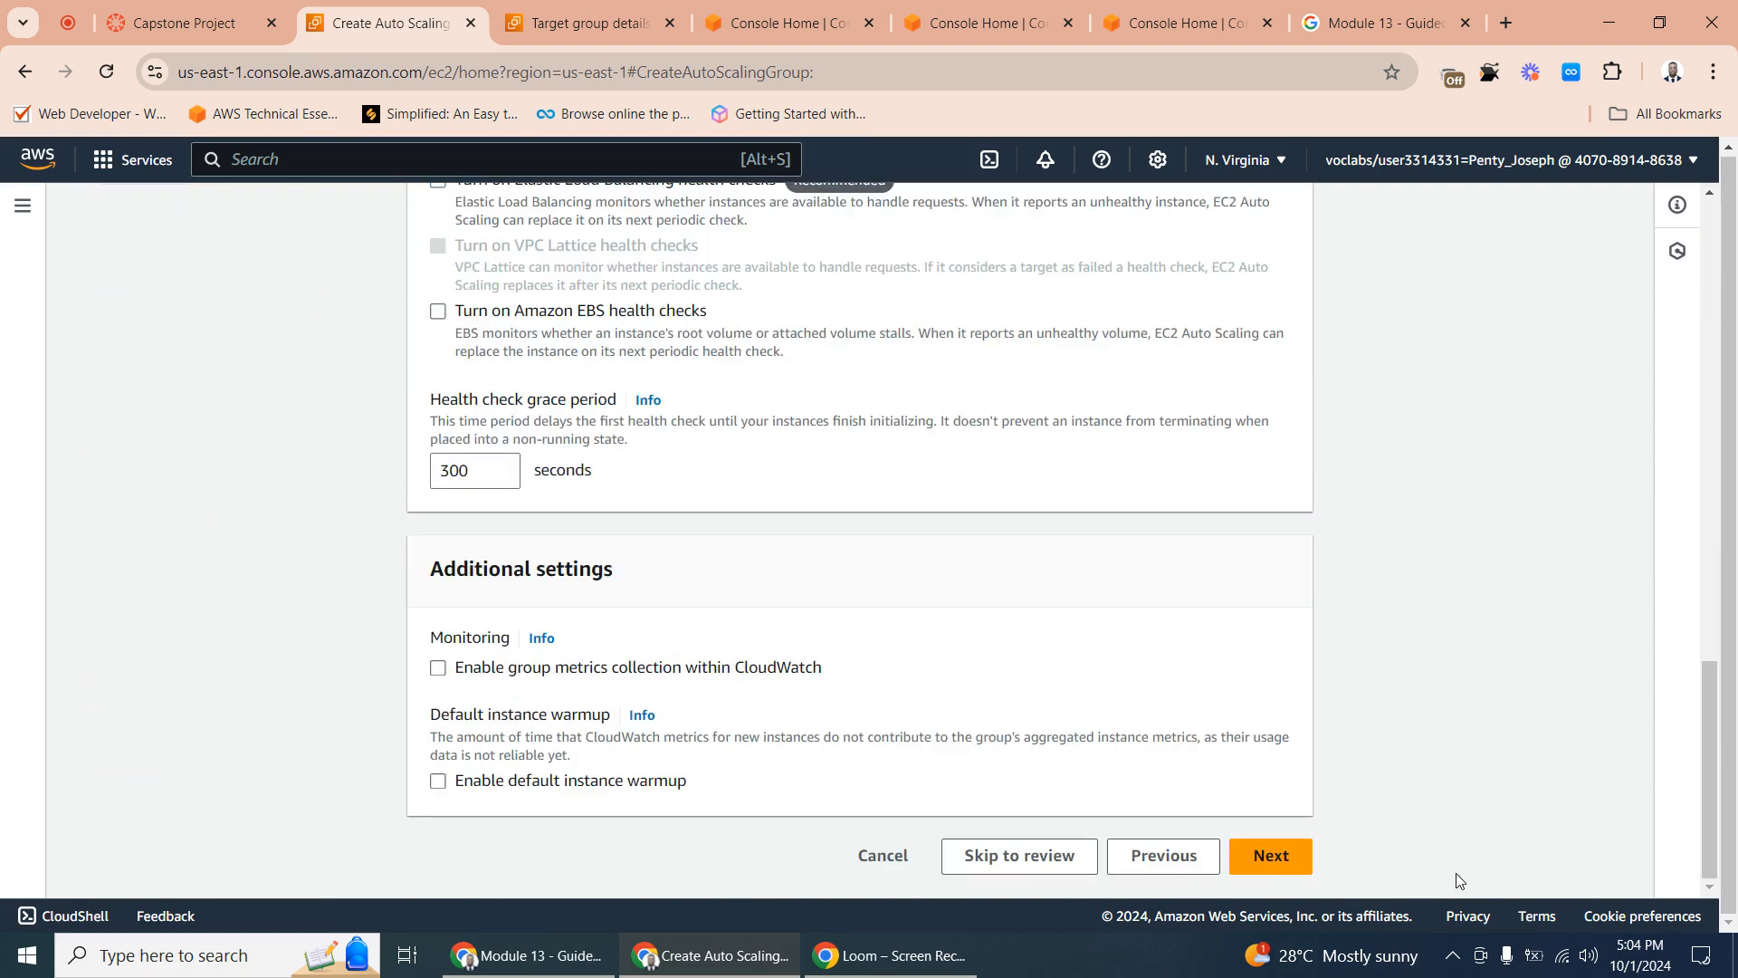
left_click(1268, 853)
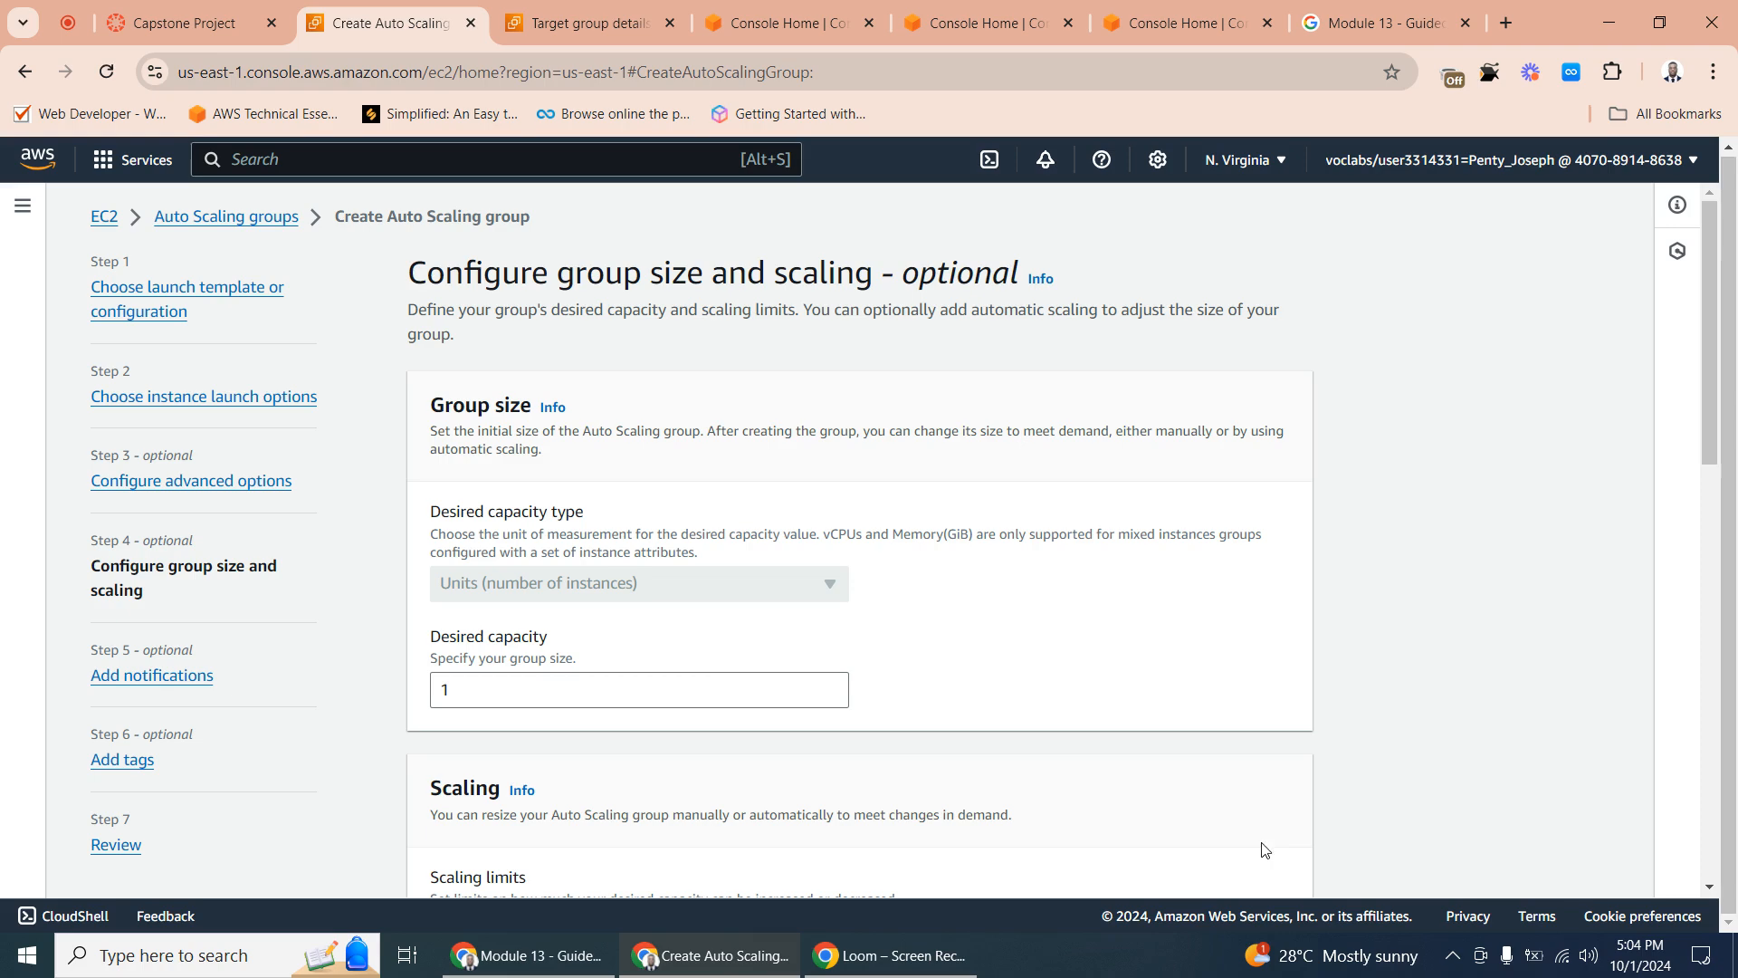
- Set the Auto Scaling group's max desired capacity to 2 and continue to the notification options
scroll(756, 532, "down", 9)
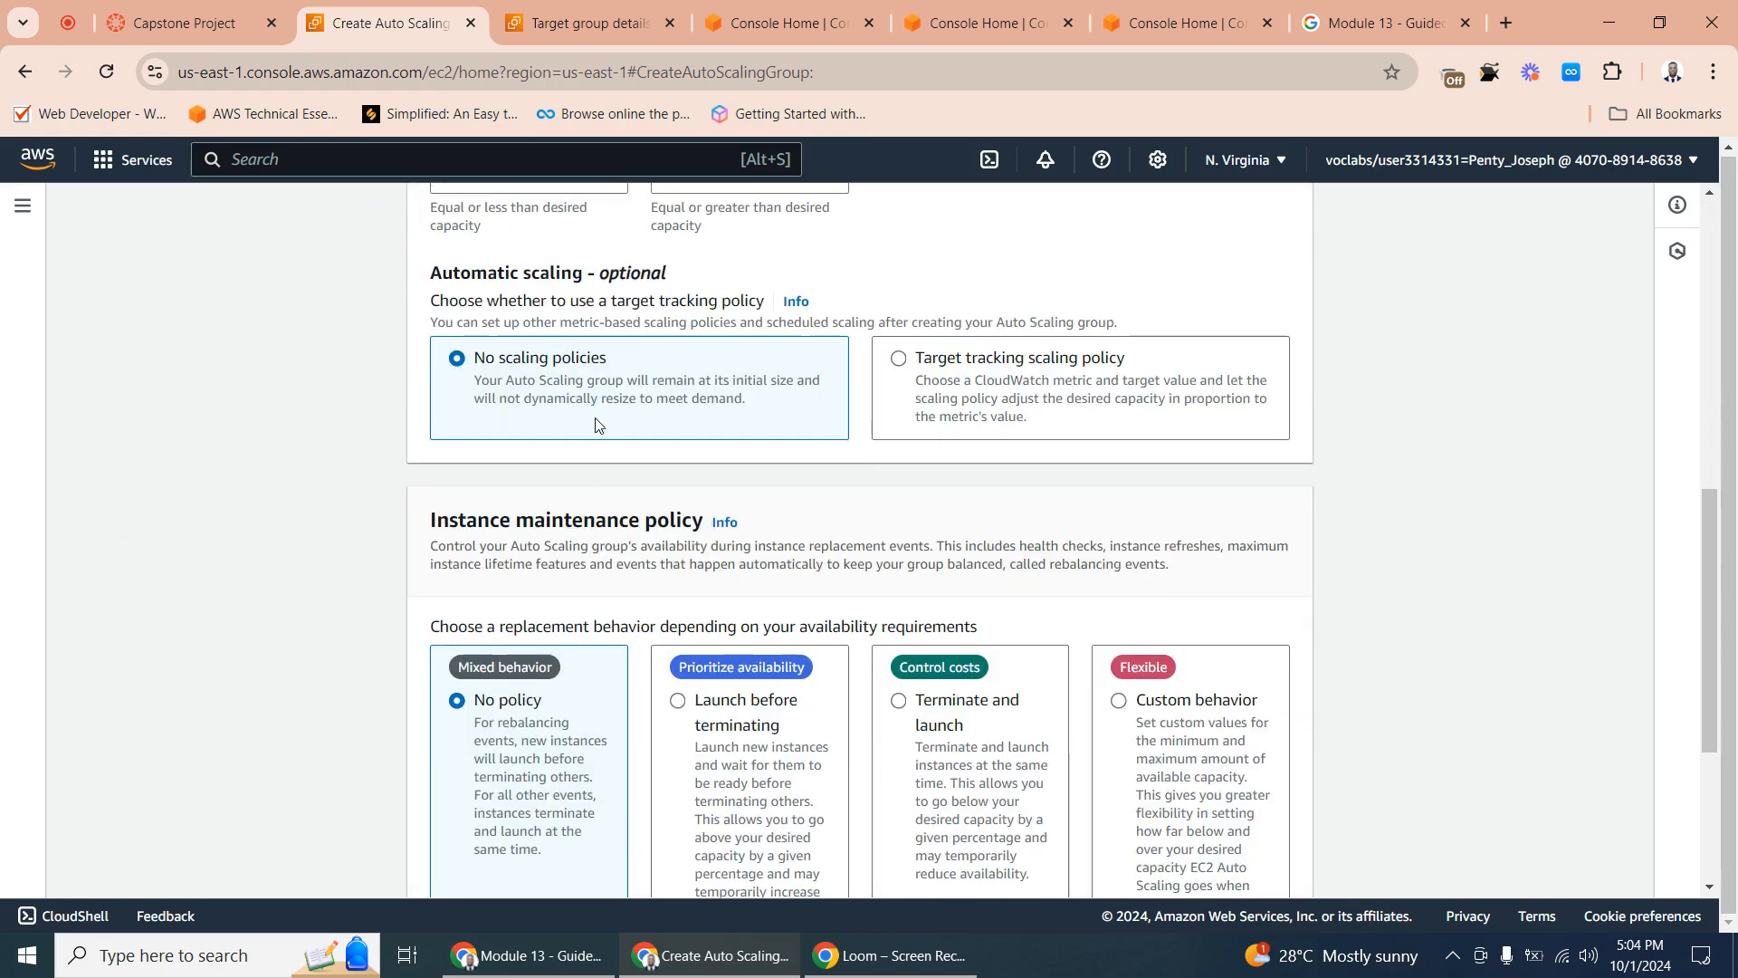
scroll(580, 434, "up", 6)
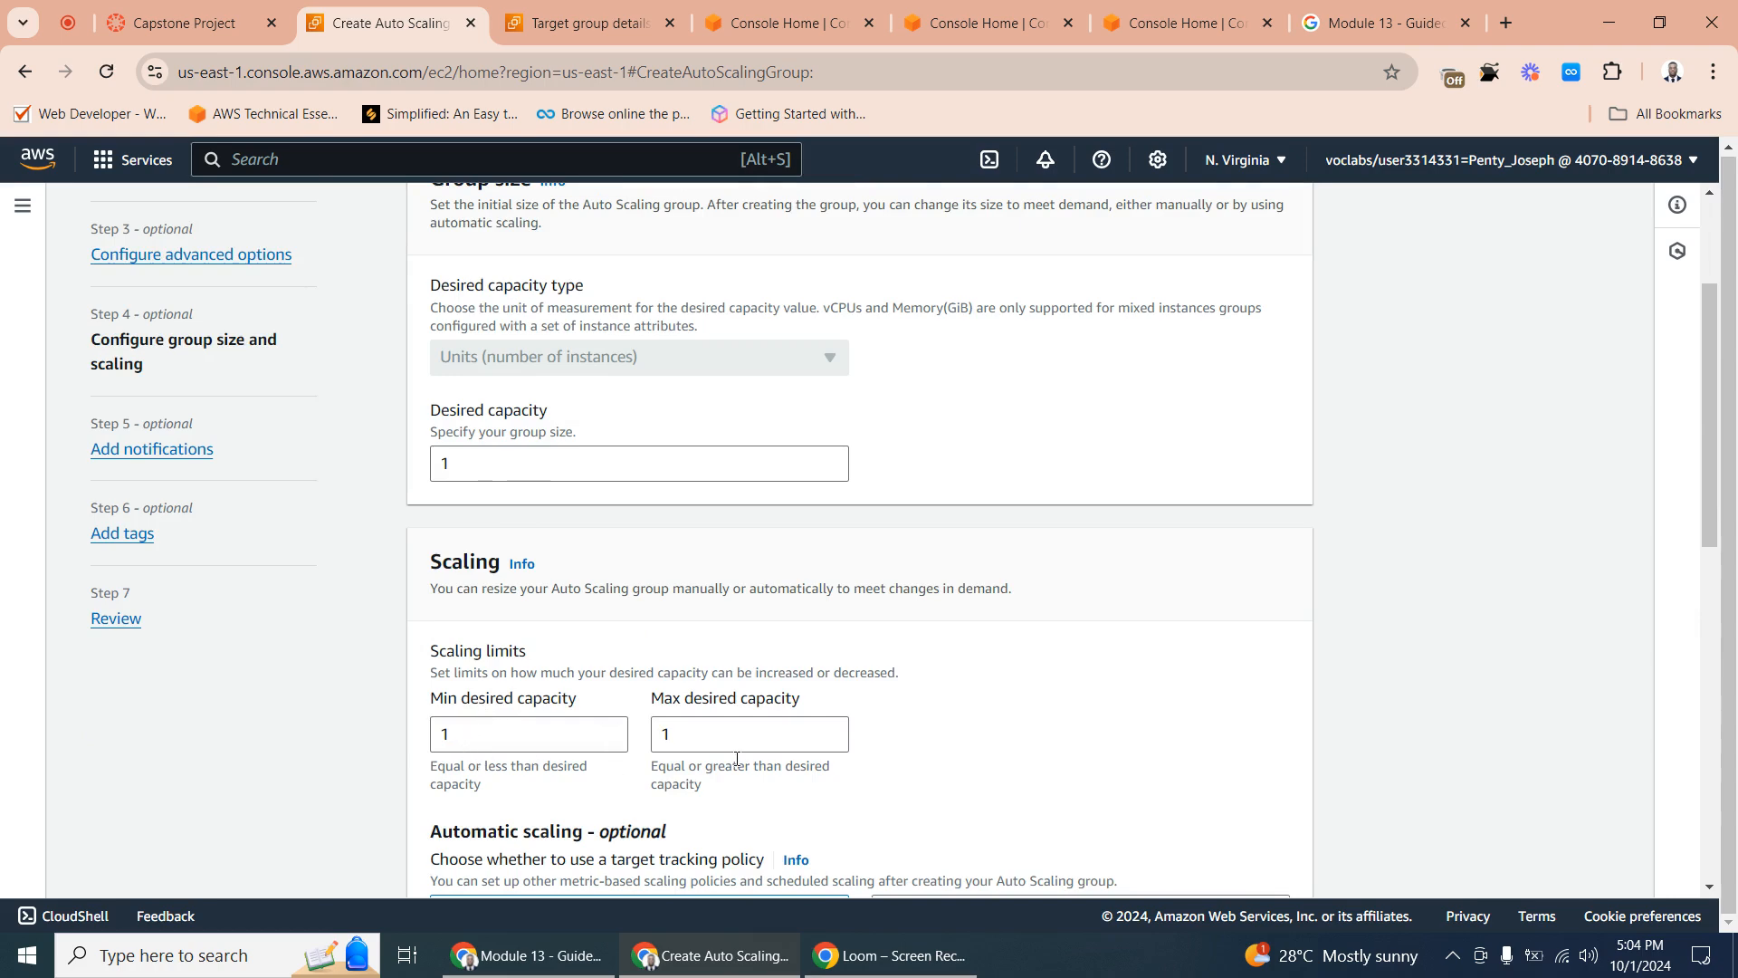
left_click(683, 739)
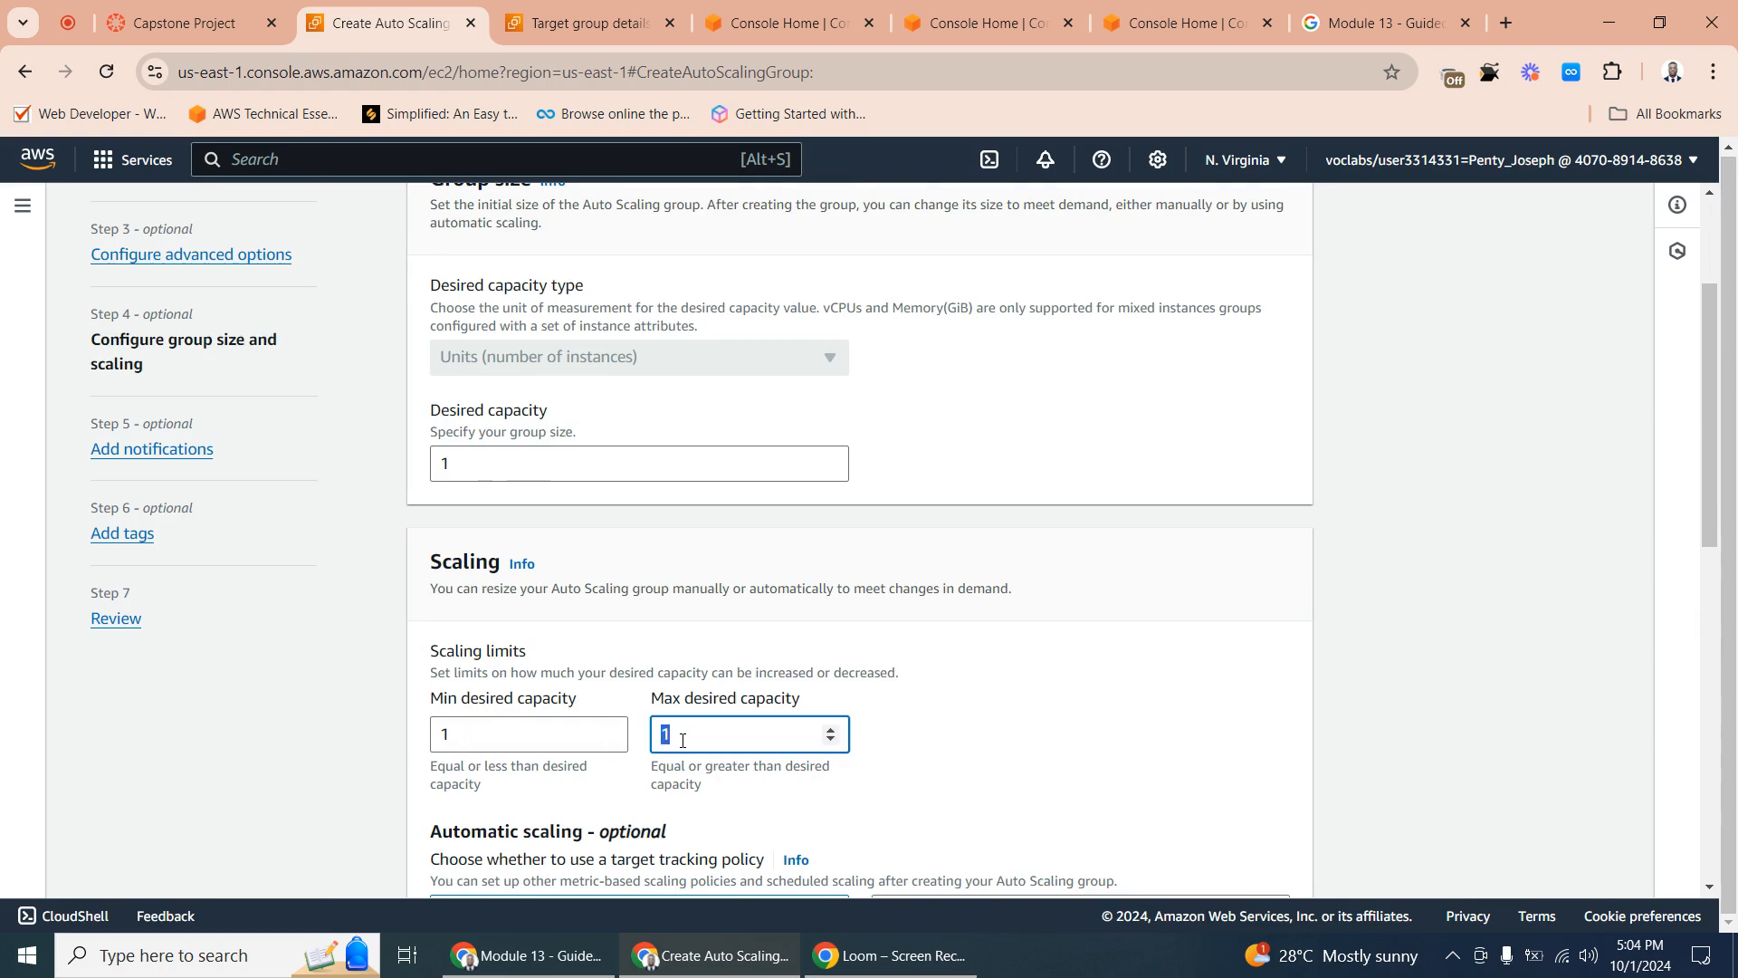
scroll(976, 659, "down", 10)
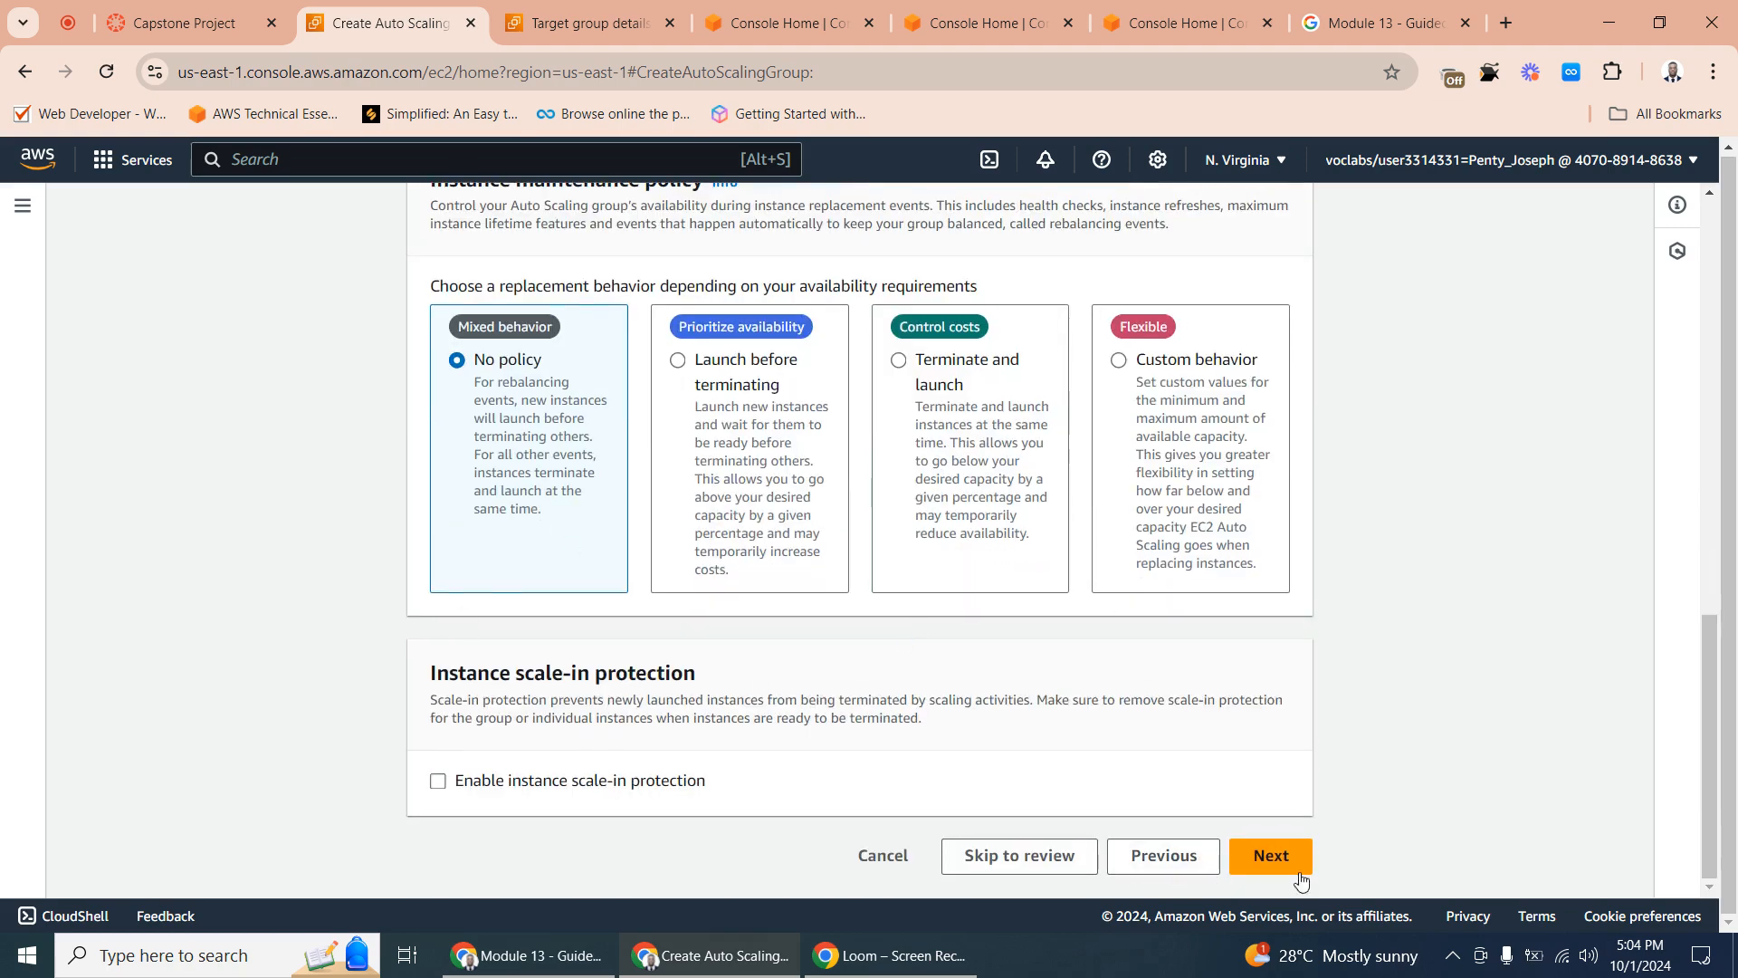
left_click(1257, 860)
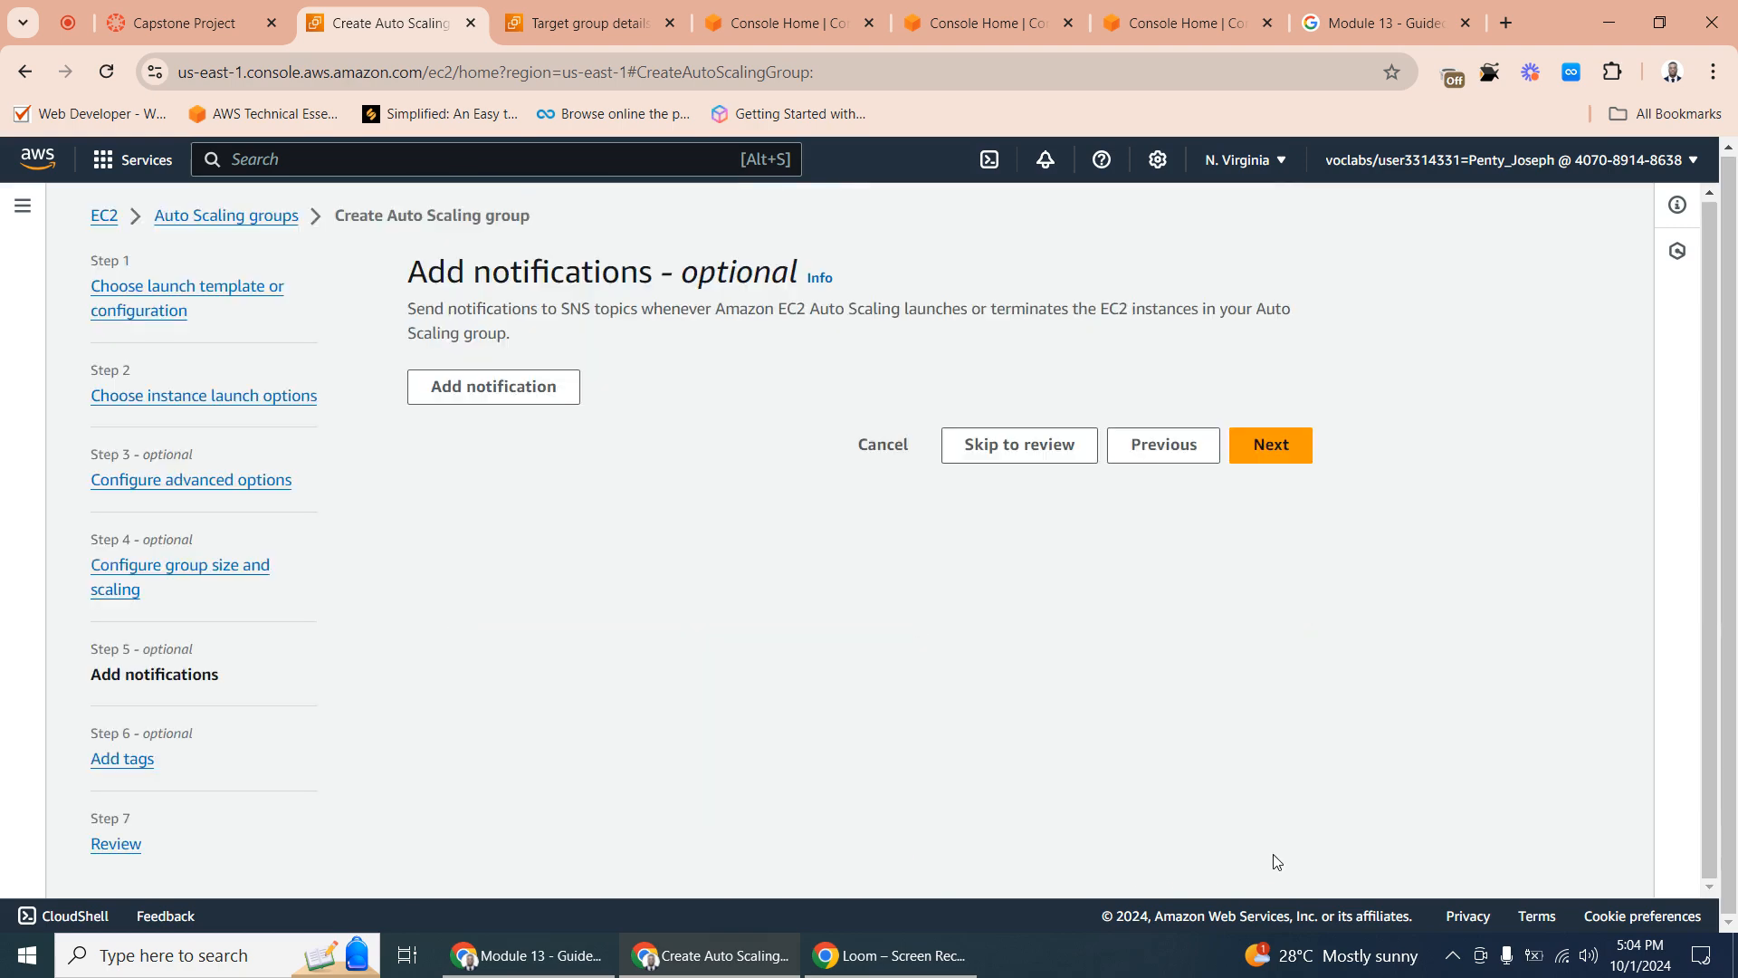
- Skip the notifications and tags, review the configuration and create the Auto Scaling group
left_click(1277, 458)
left_click(1249, 747)
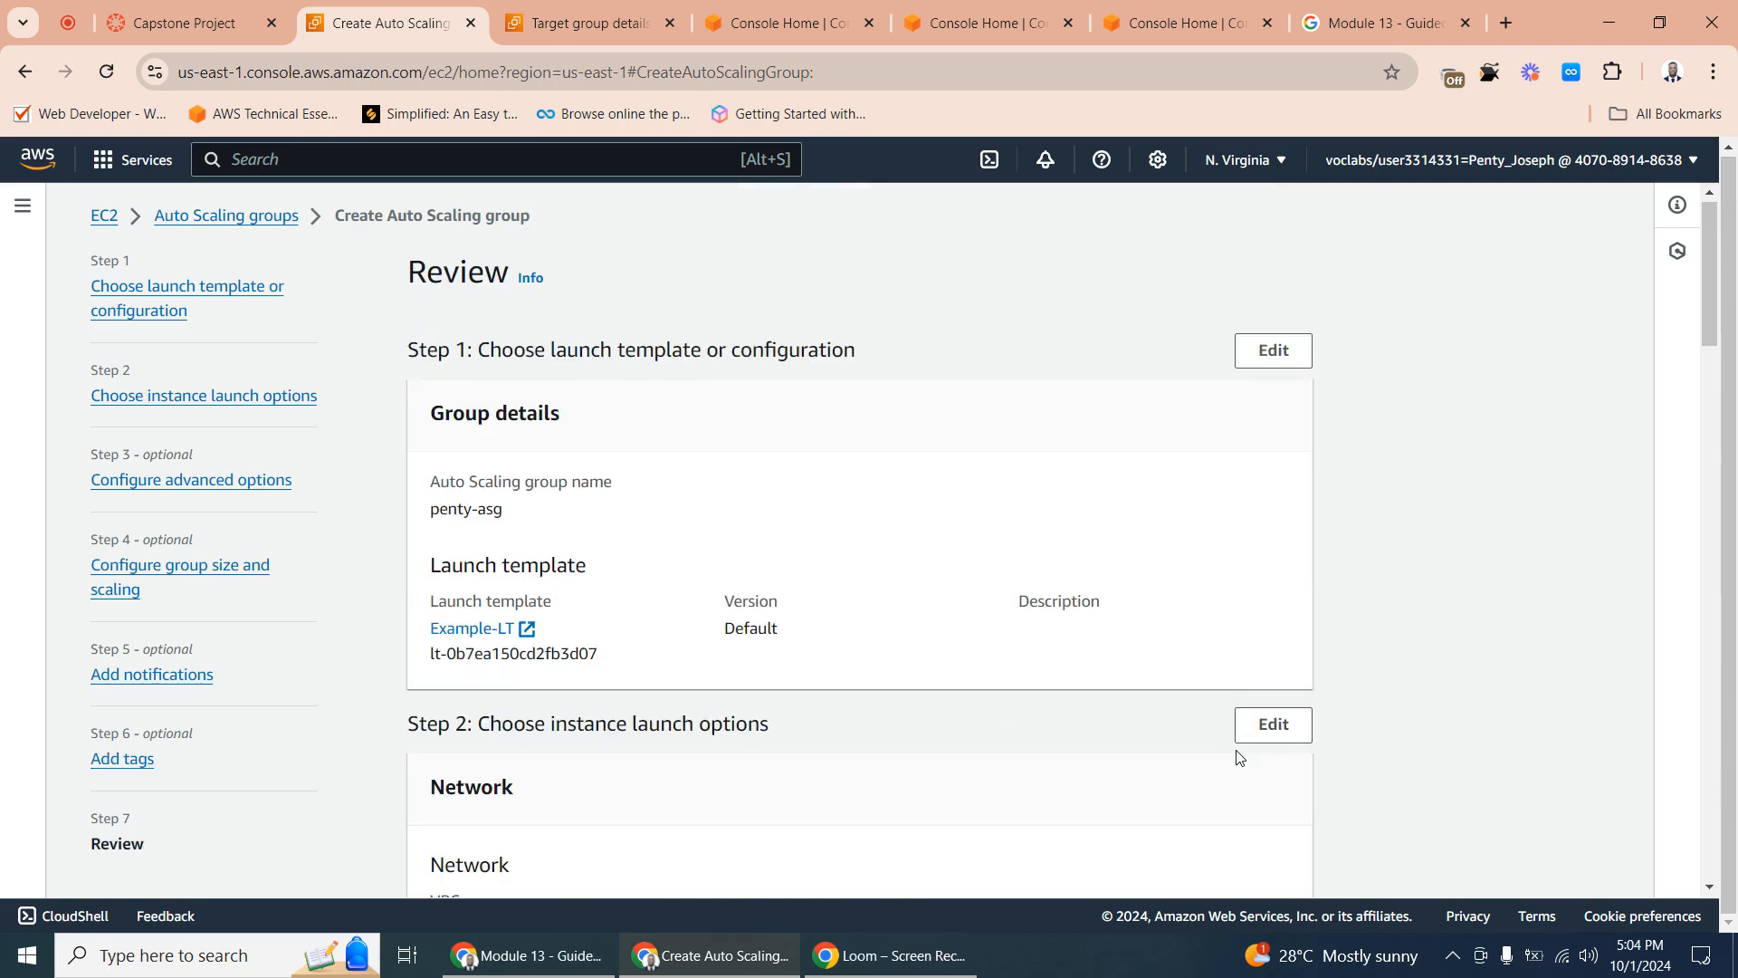
scroll(916, 721, "down", 10)
scroll(913, 722, "down", 10)
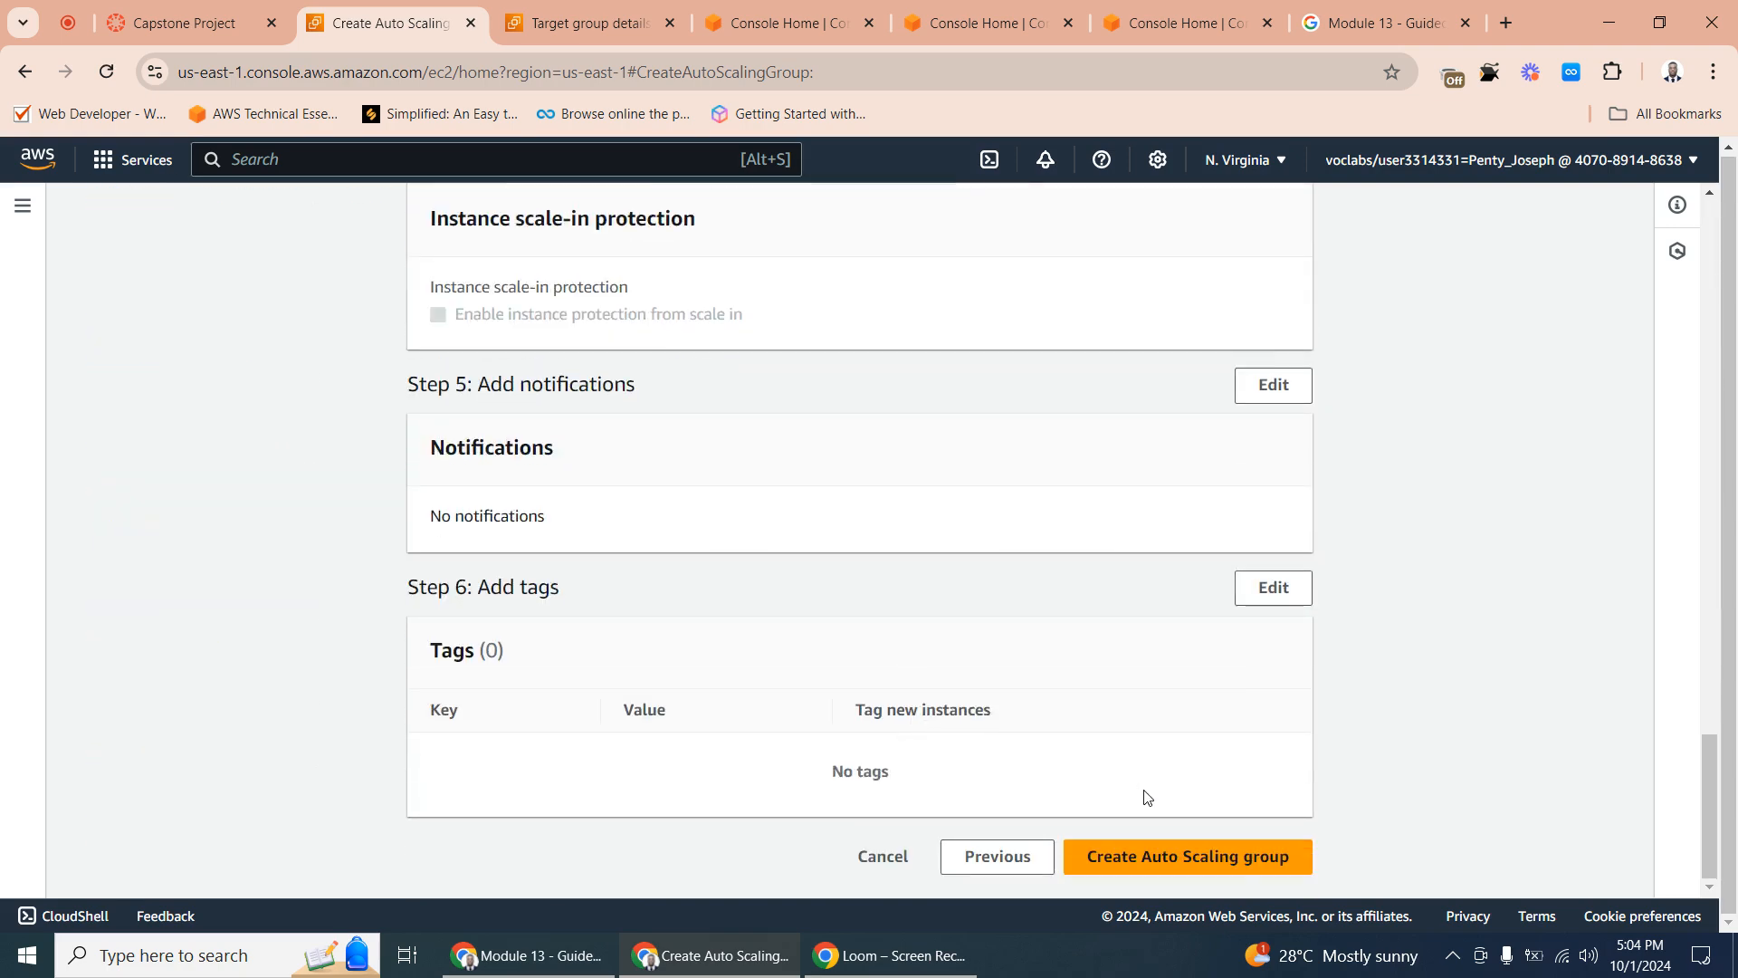
left_click(1146, 850)
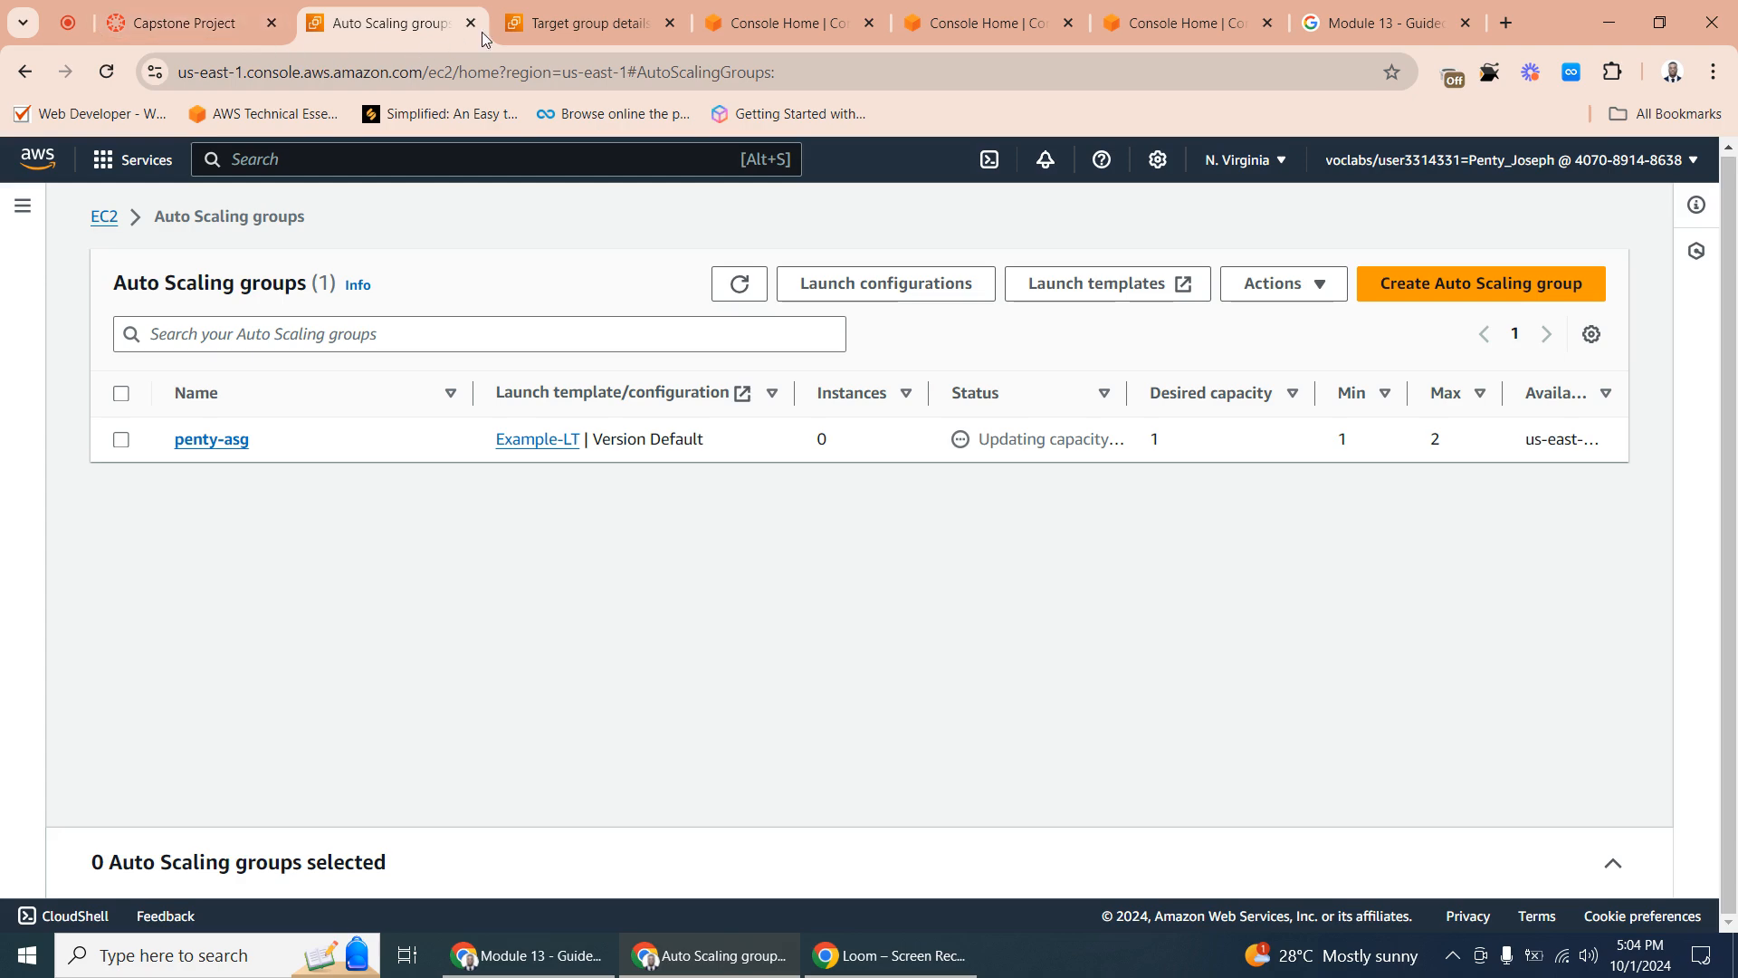
- Check the target group's details and inspect the running EC2 instances in a separate console tab
left_click(573, 22)
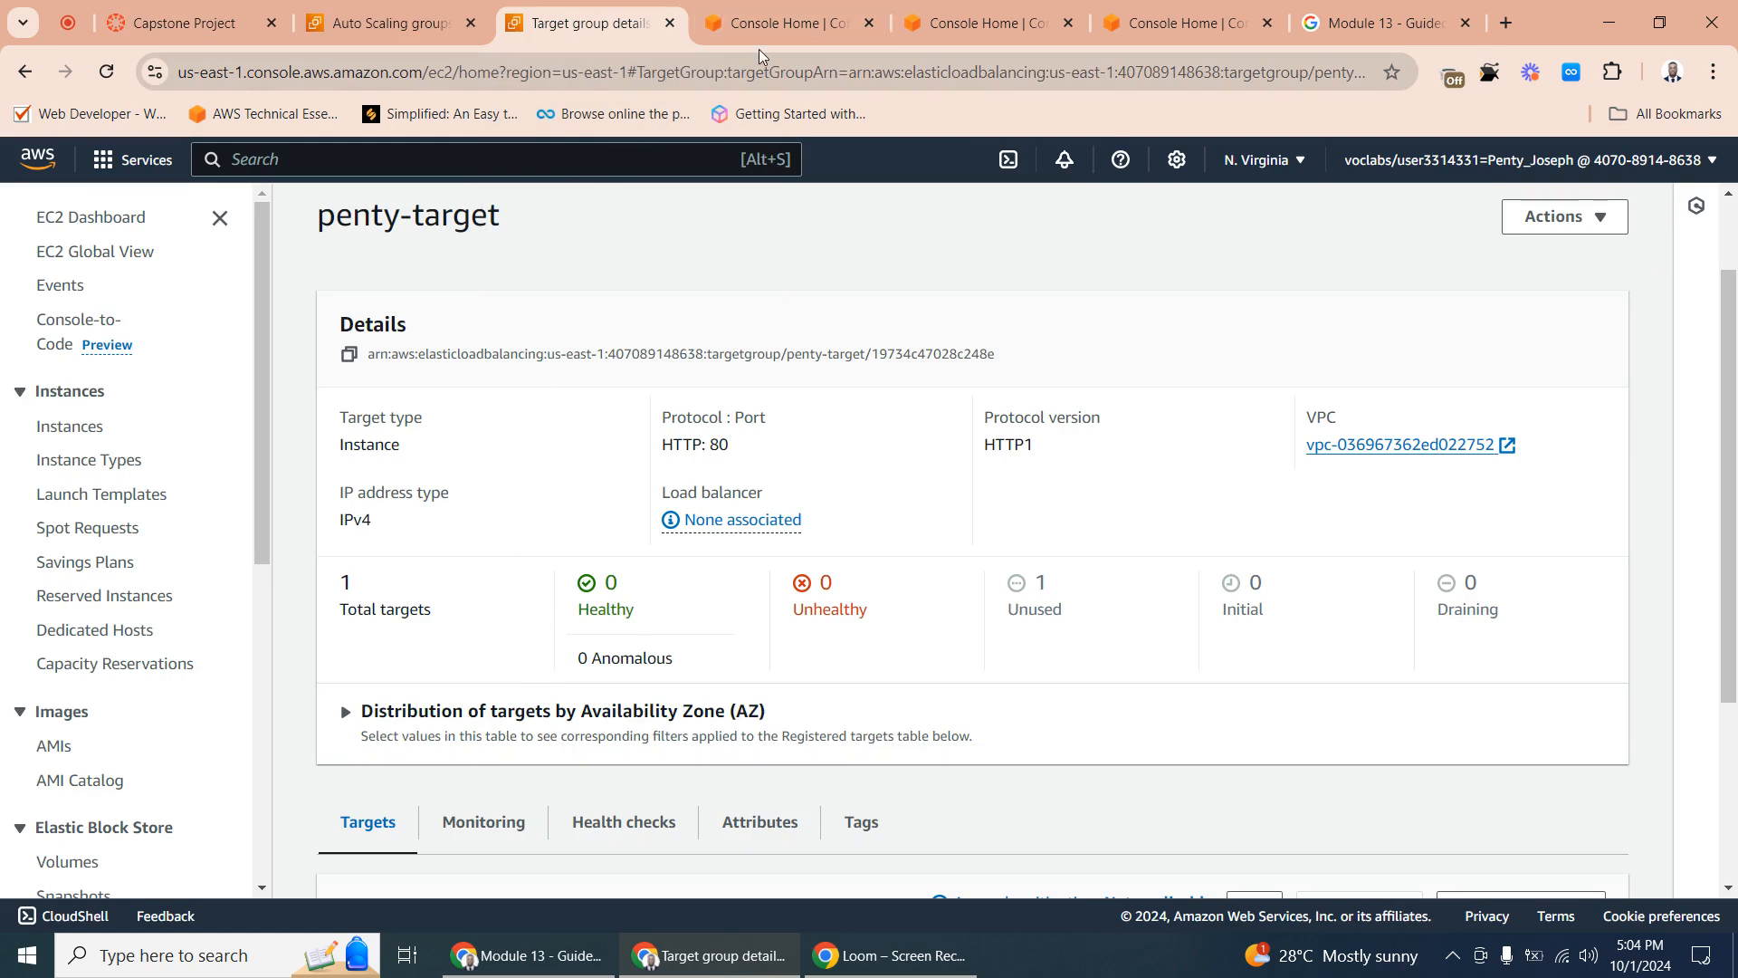
left_click(787, 22)
left_click(215, 382)
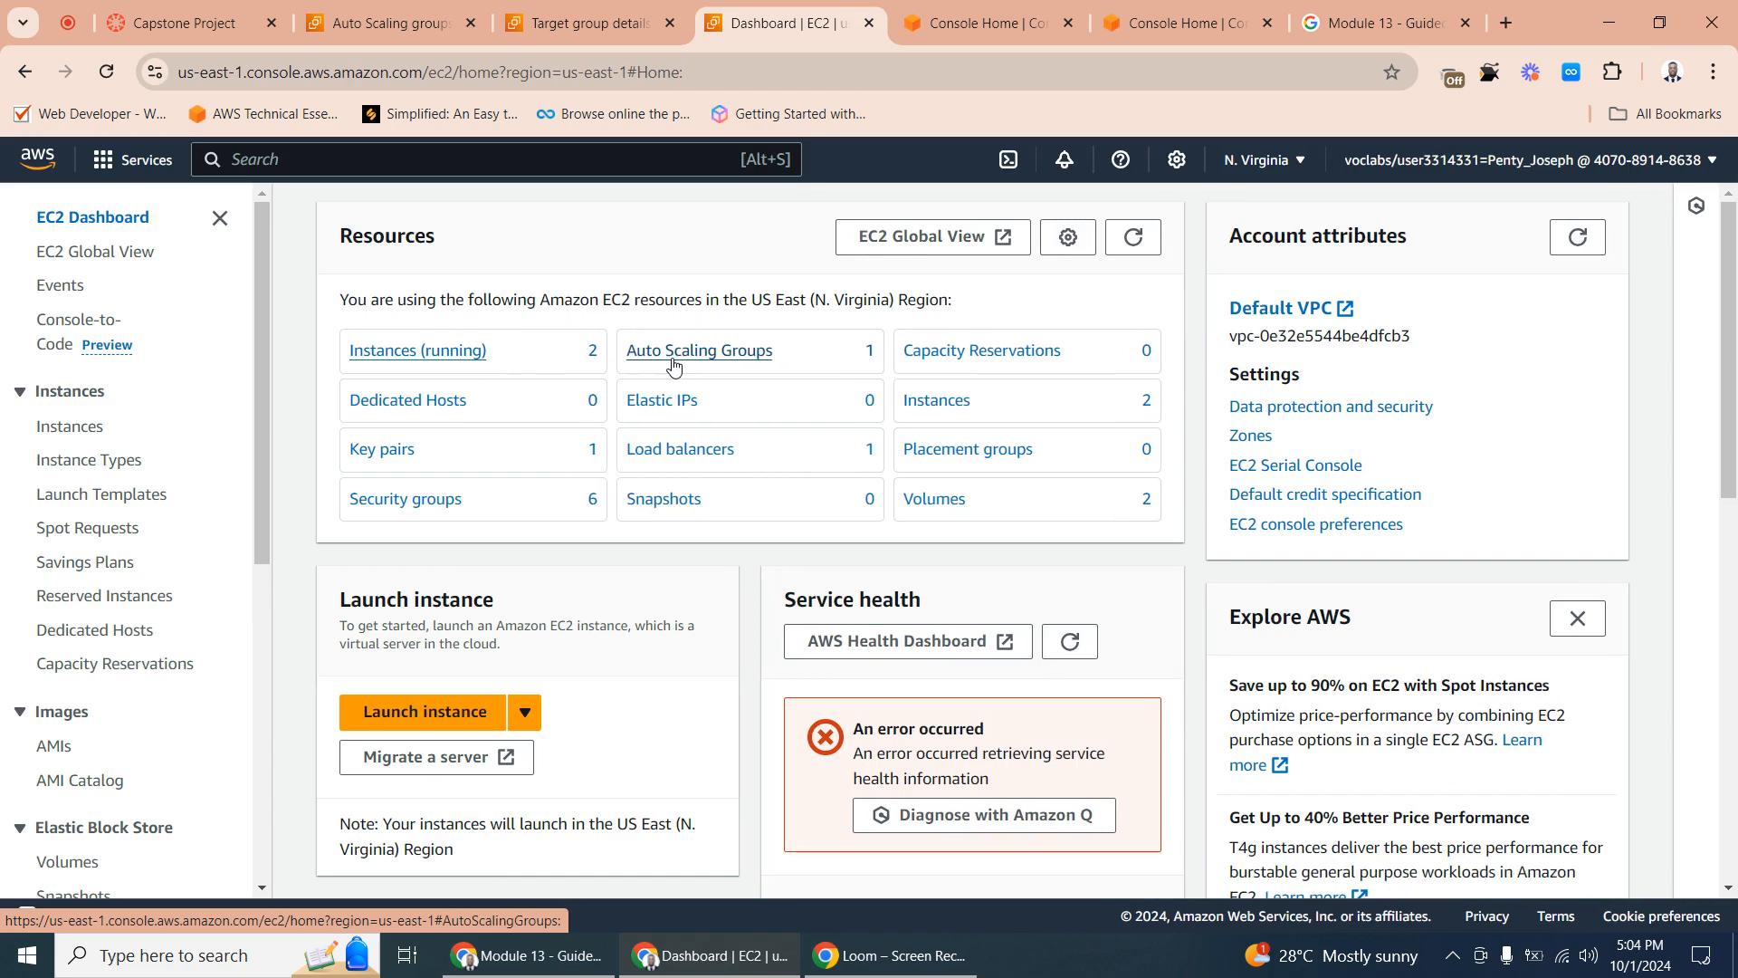
left_click(464, 360)
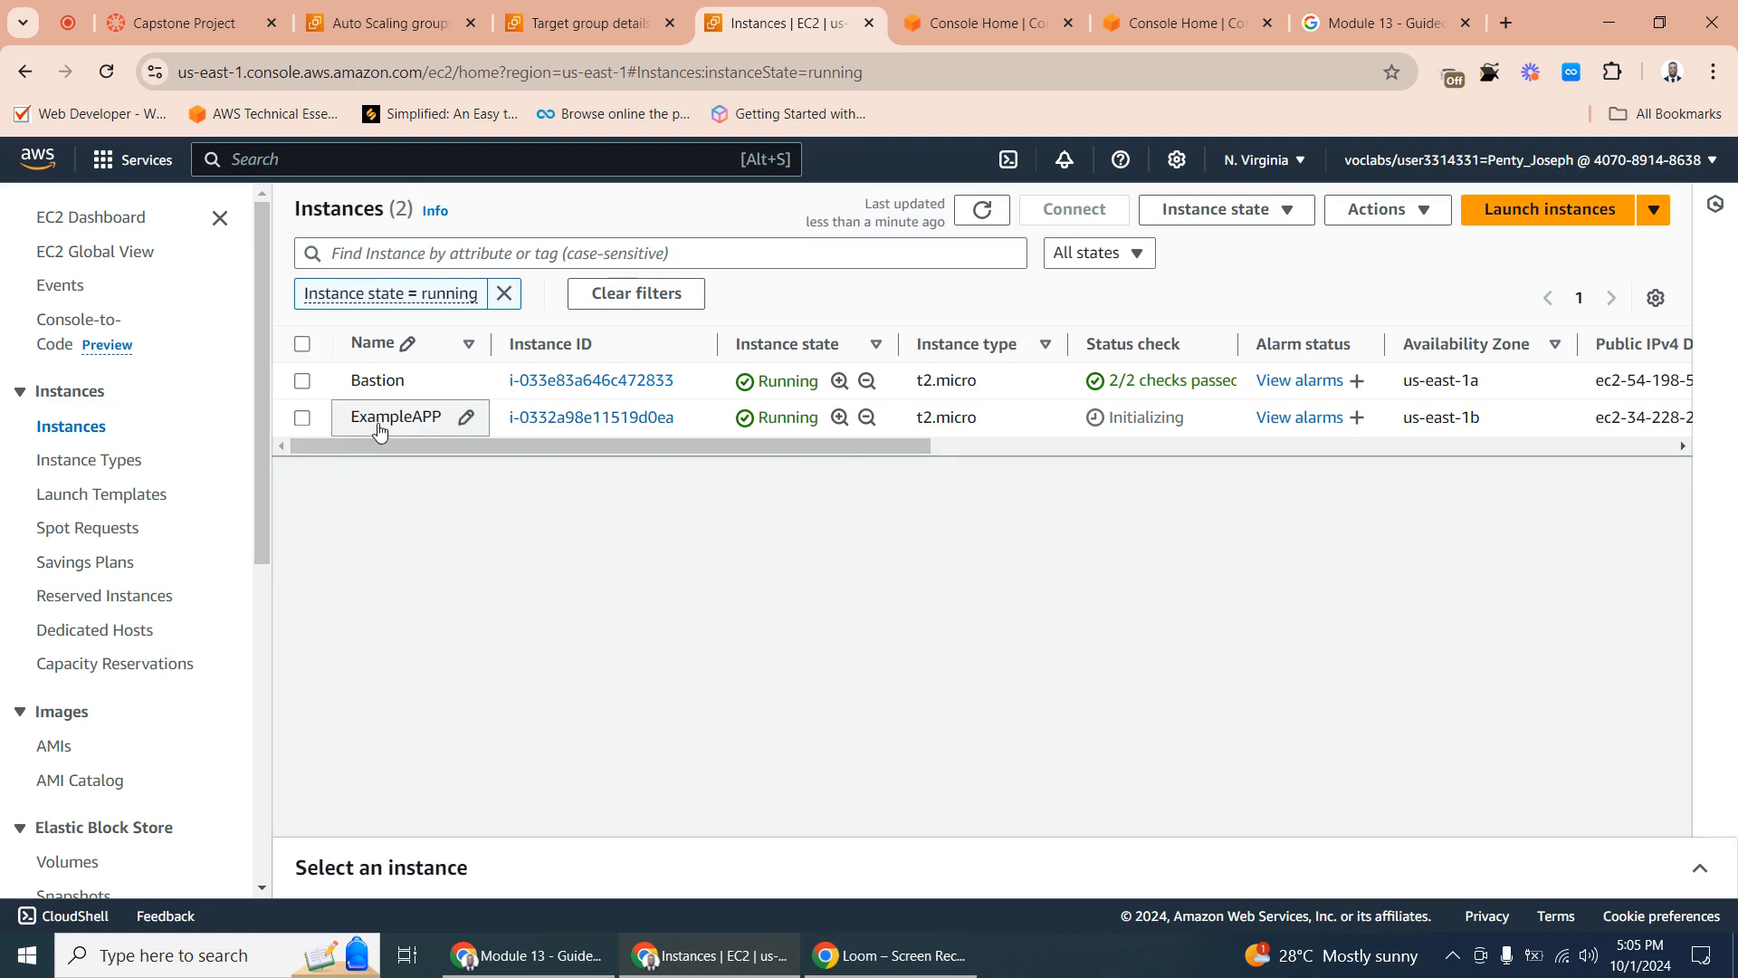
left_click_drag(807, 444, 690, 474)
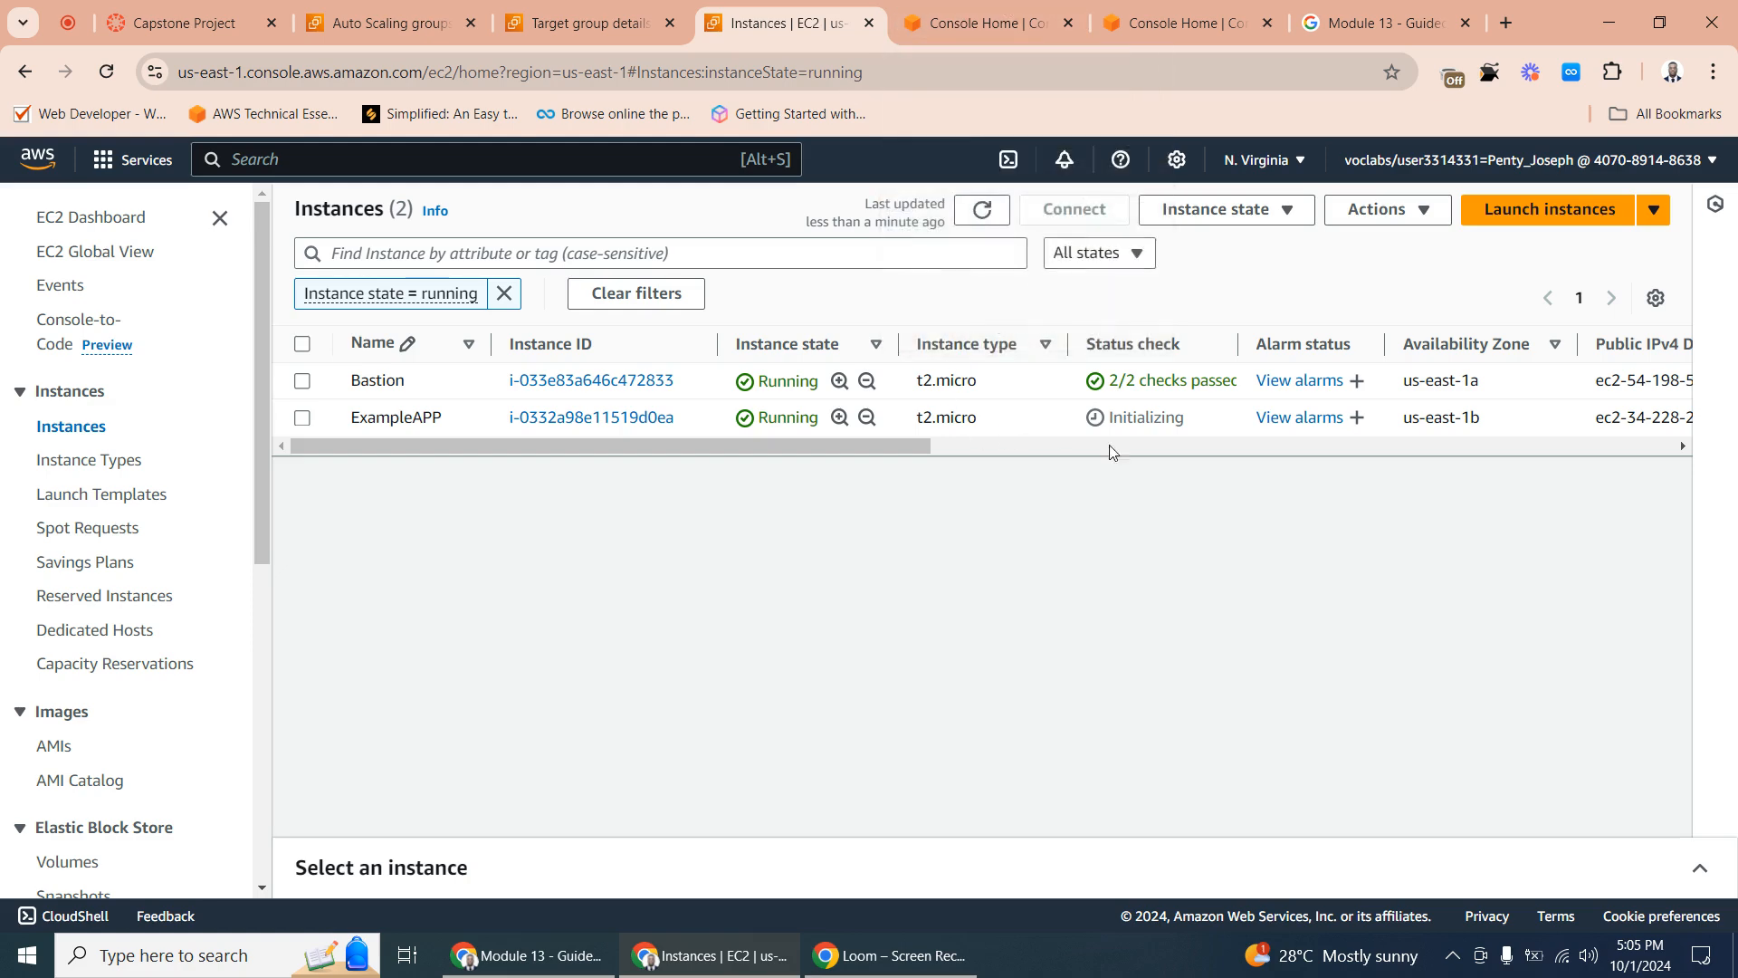
- Open the EC2 dashboard in another console tab and bring its load balancing and auto scaling entries into view
left_click(979, 23)
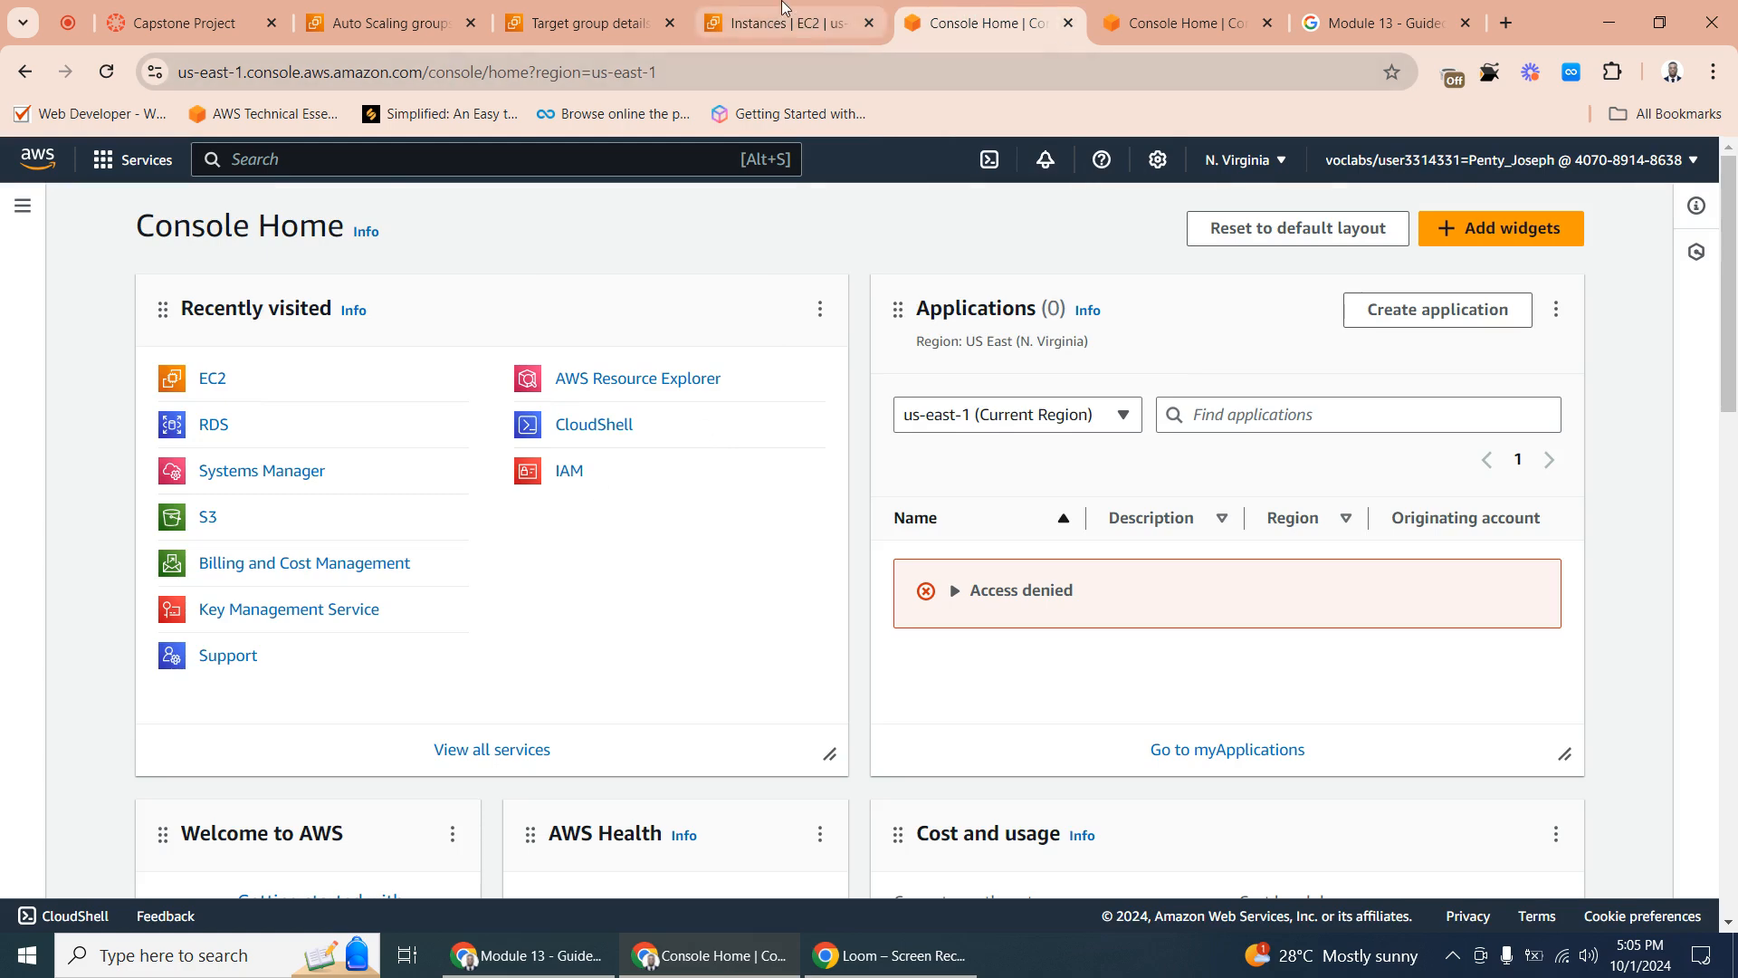
left_click(733, 23)
left_click(1001, 20)
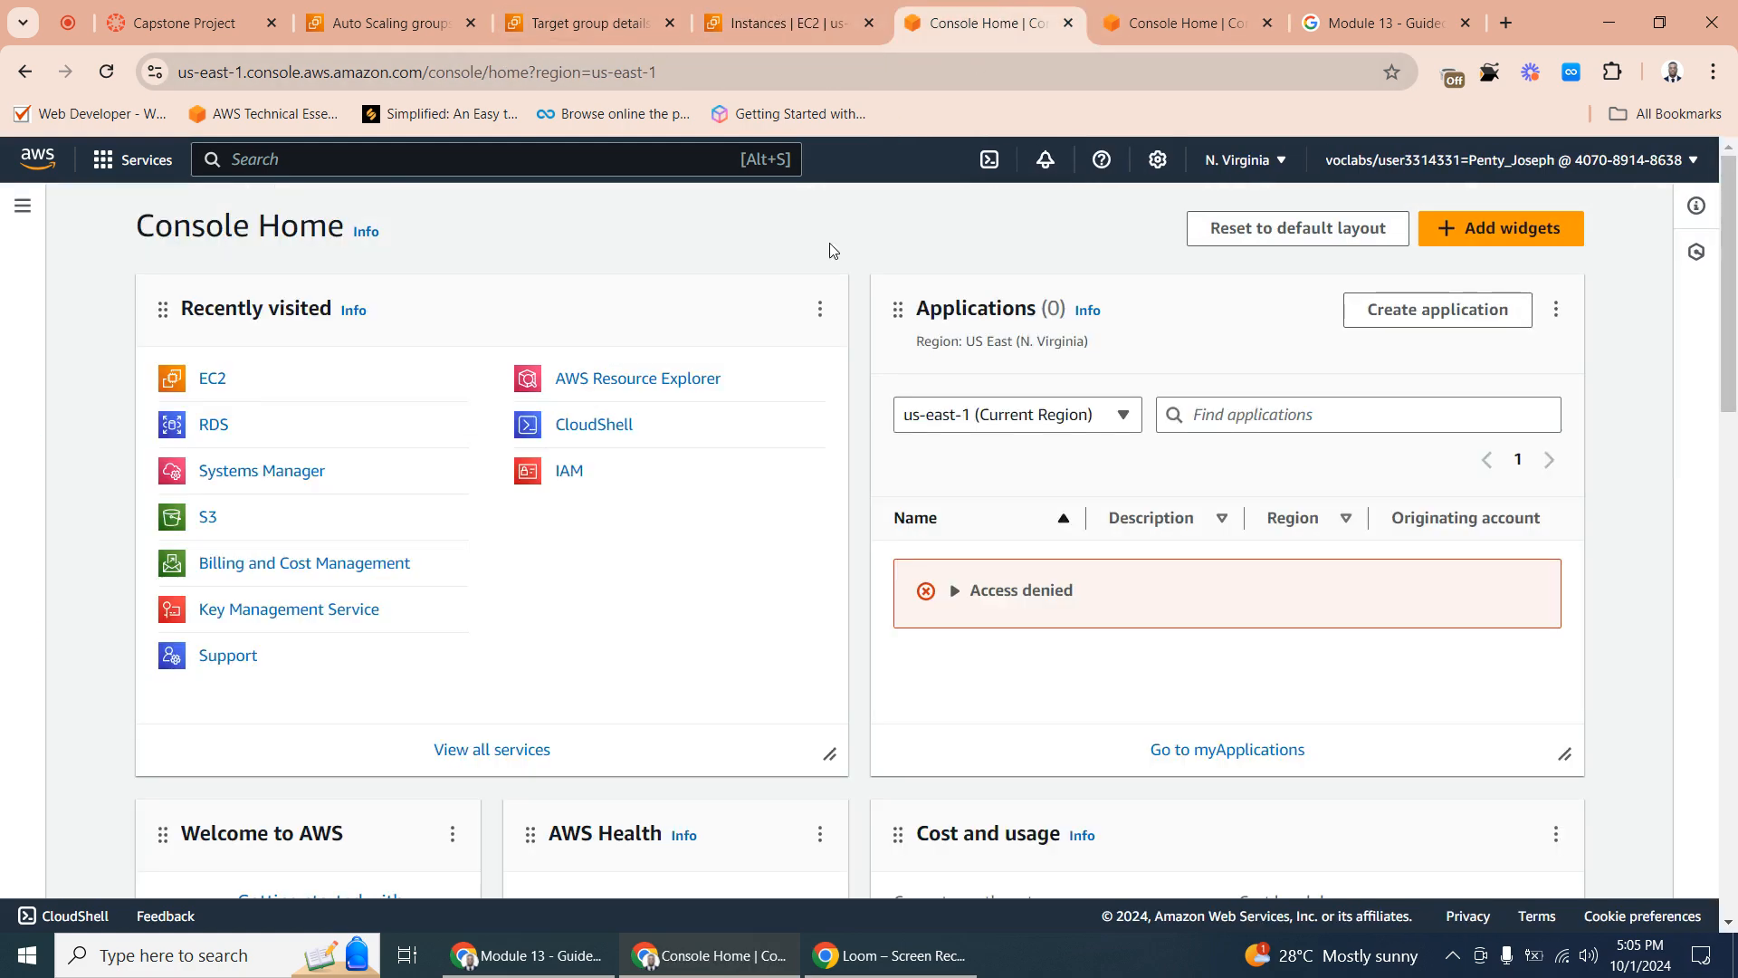
left_click(213, 380)
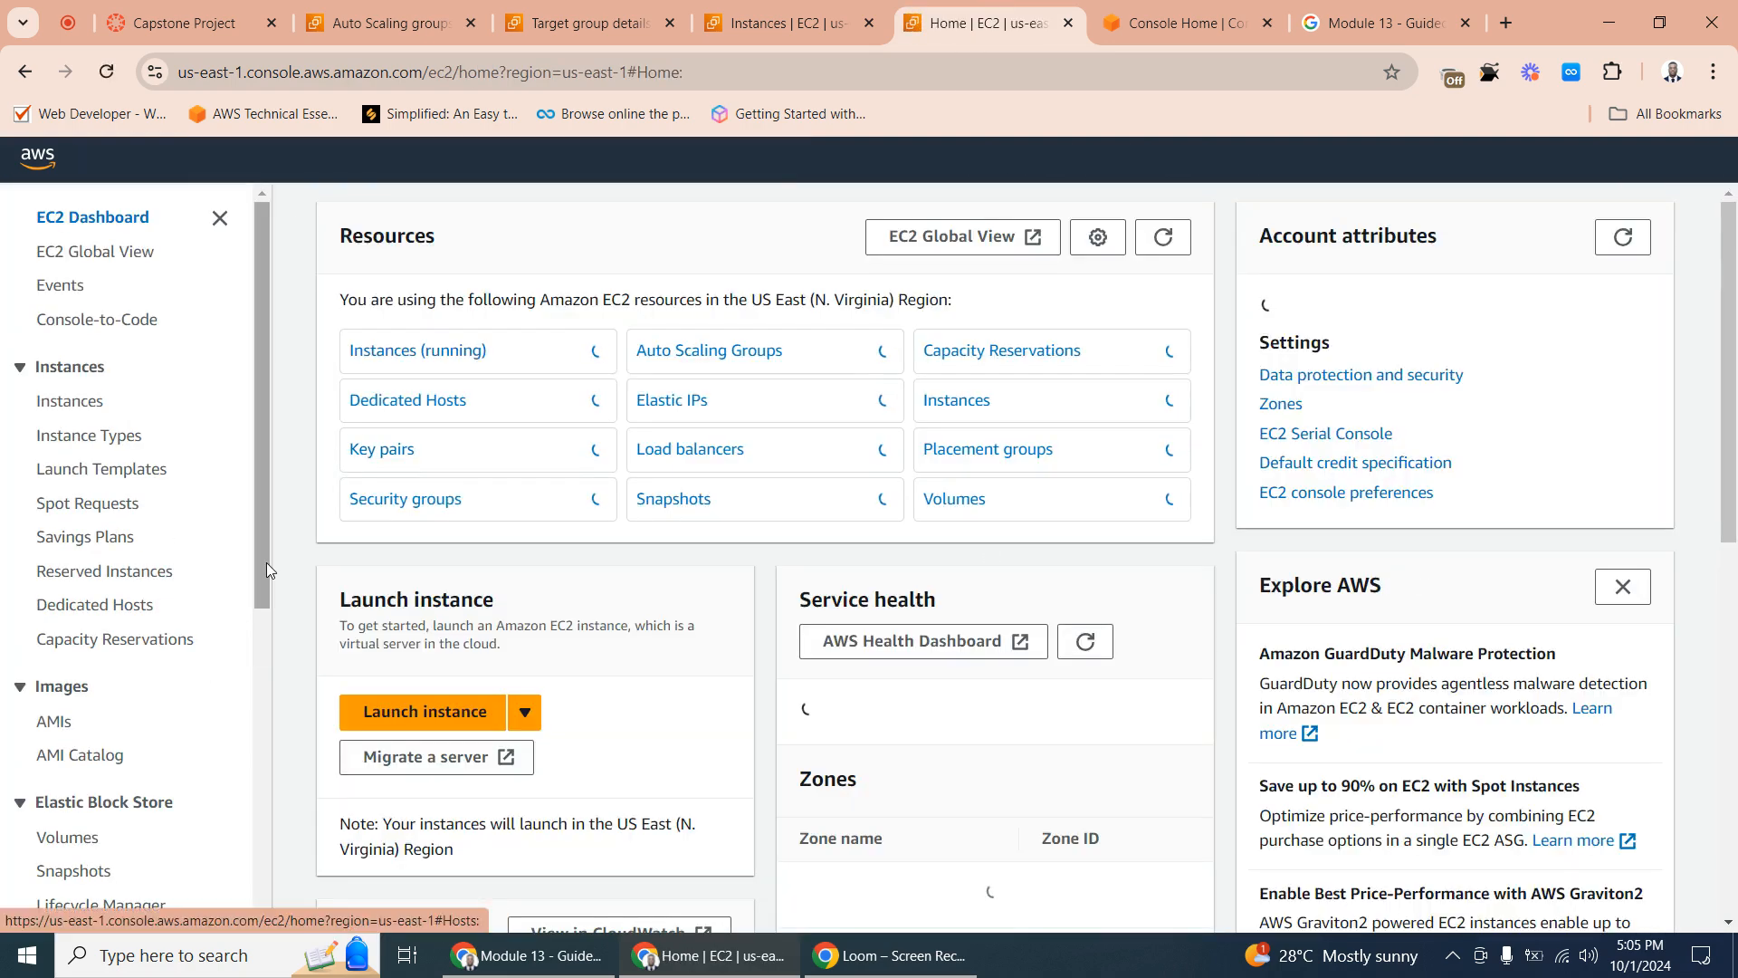
scroll(266, 562, "down", 4)
scroll(255, 869, "down", 2)
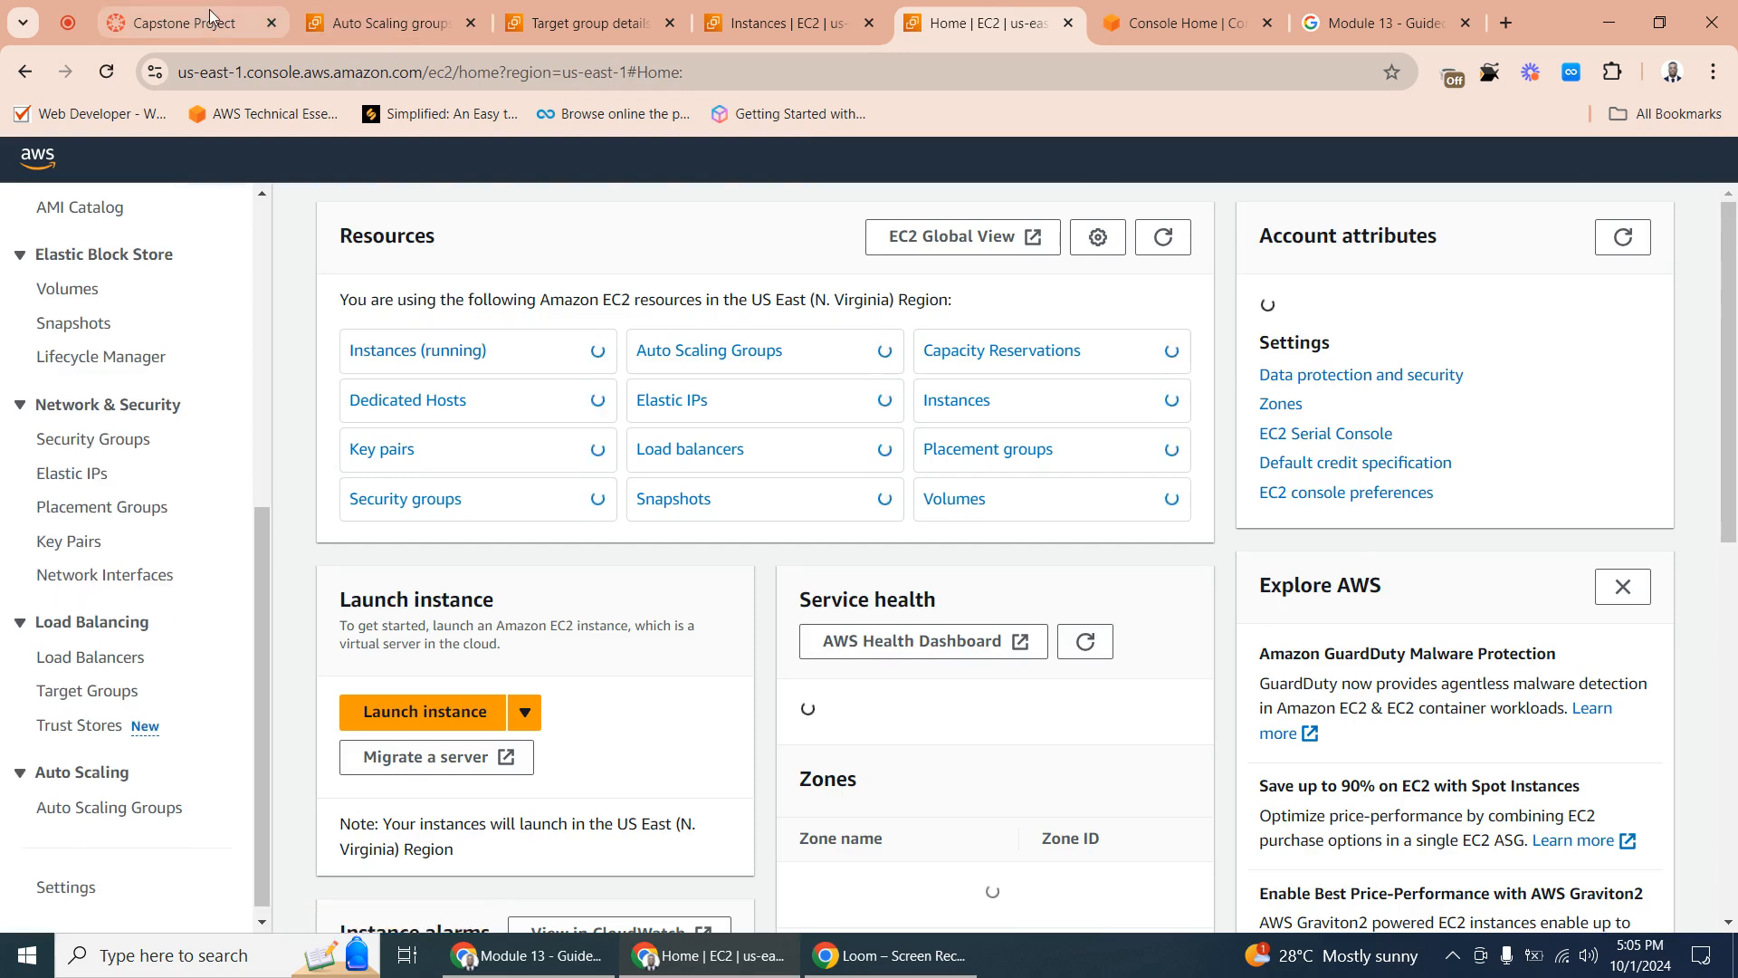
- Review the architecture diagram, solution requirements and project deliverables on the Capstone Project assignment page
left_click(172, 22)
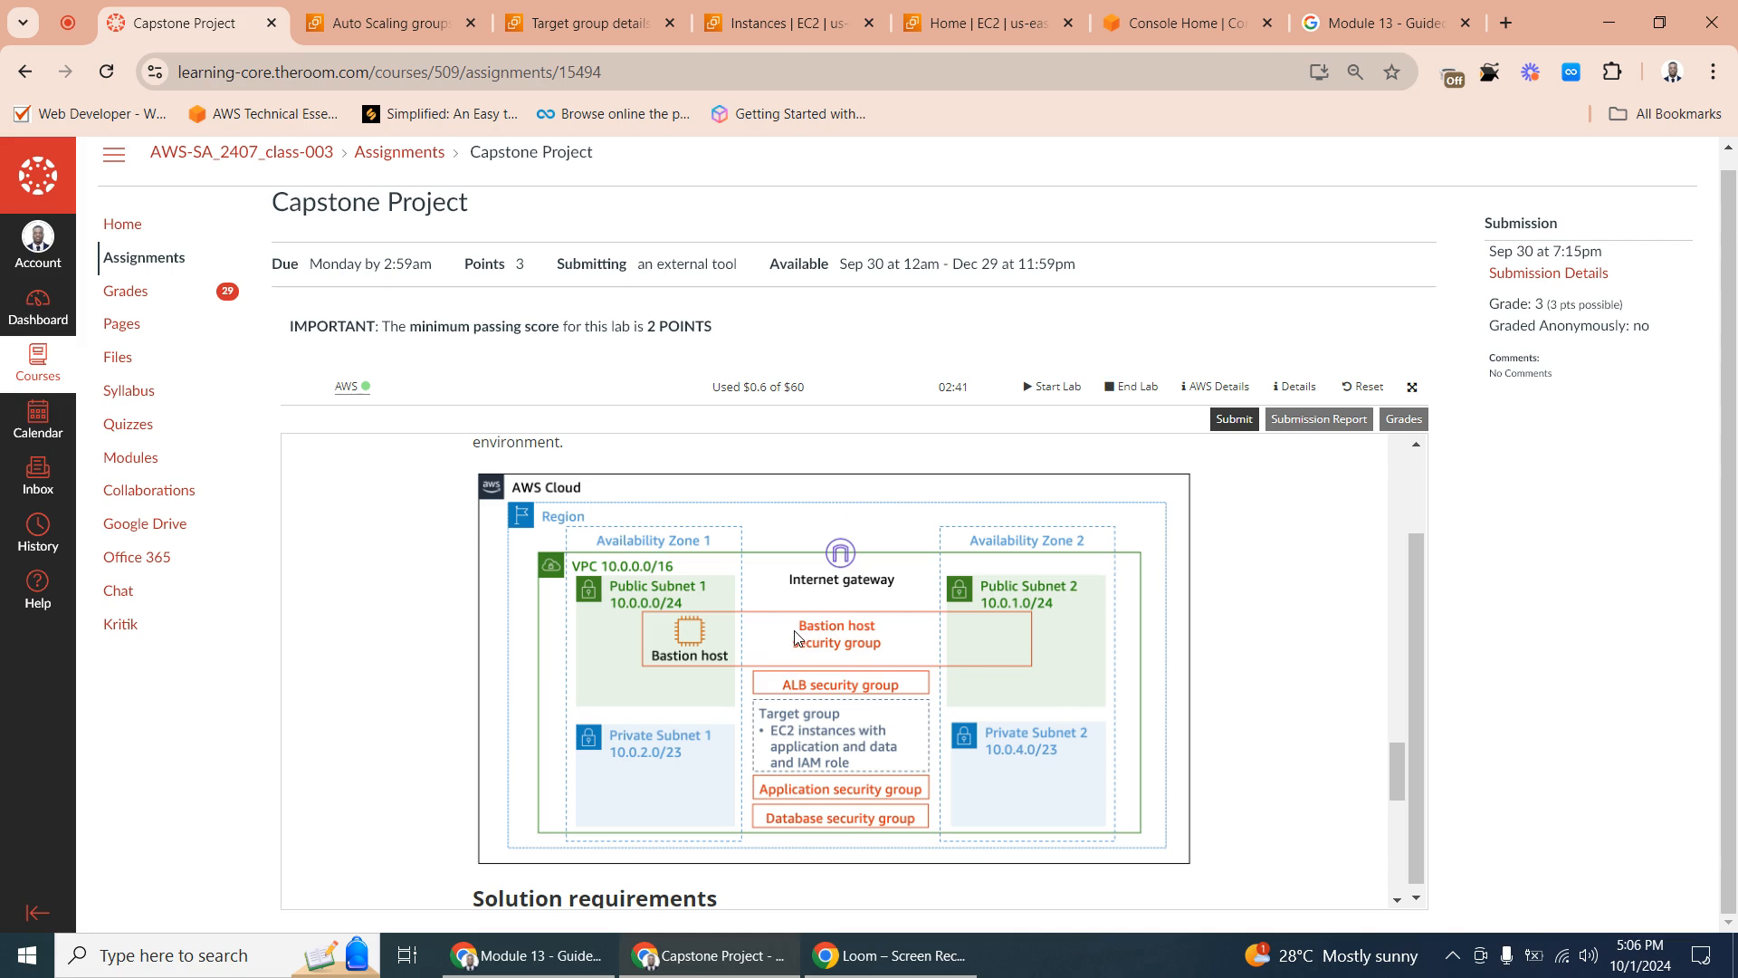
scroll(834, 660, "down", 7)
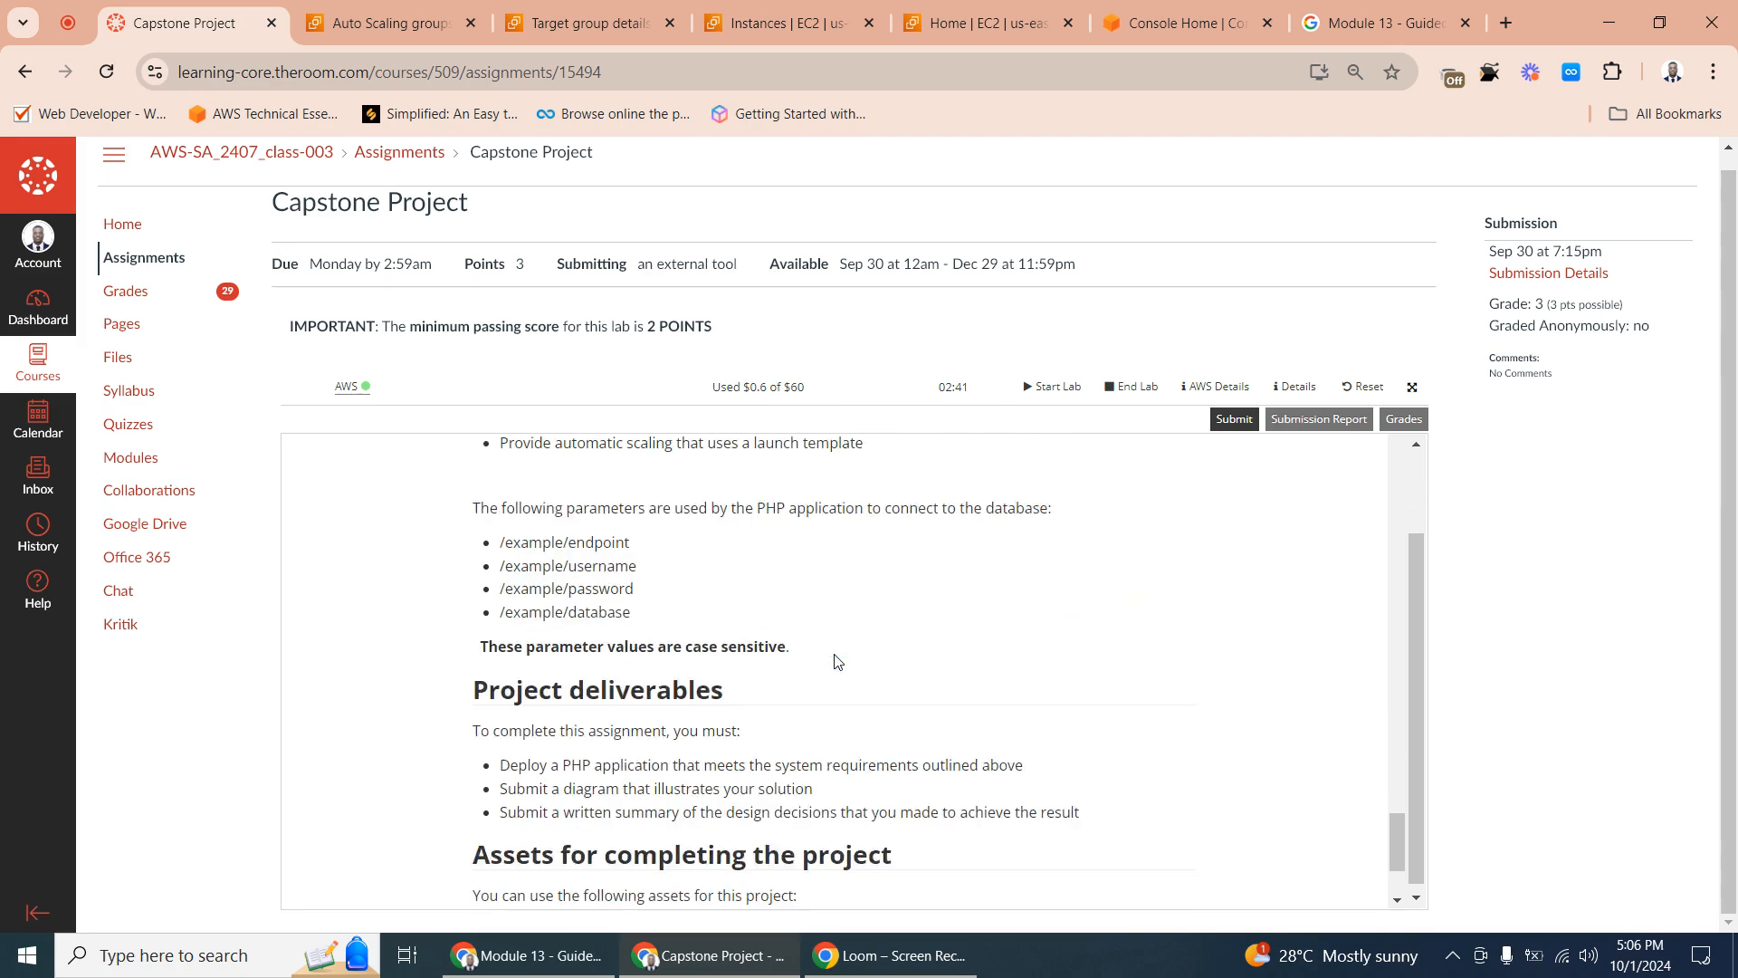
scroll(834, 660, "down", 2)
scroll(841, 654, "up", 6)
scroll(840, 653, "up", 5)
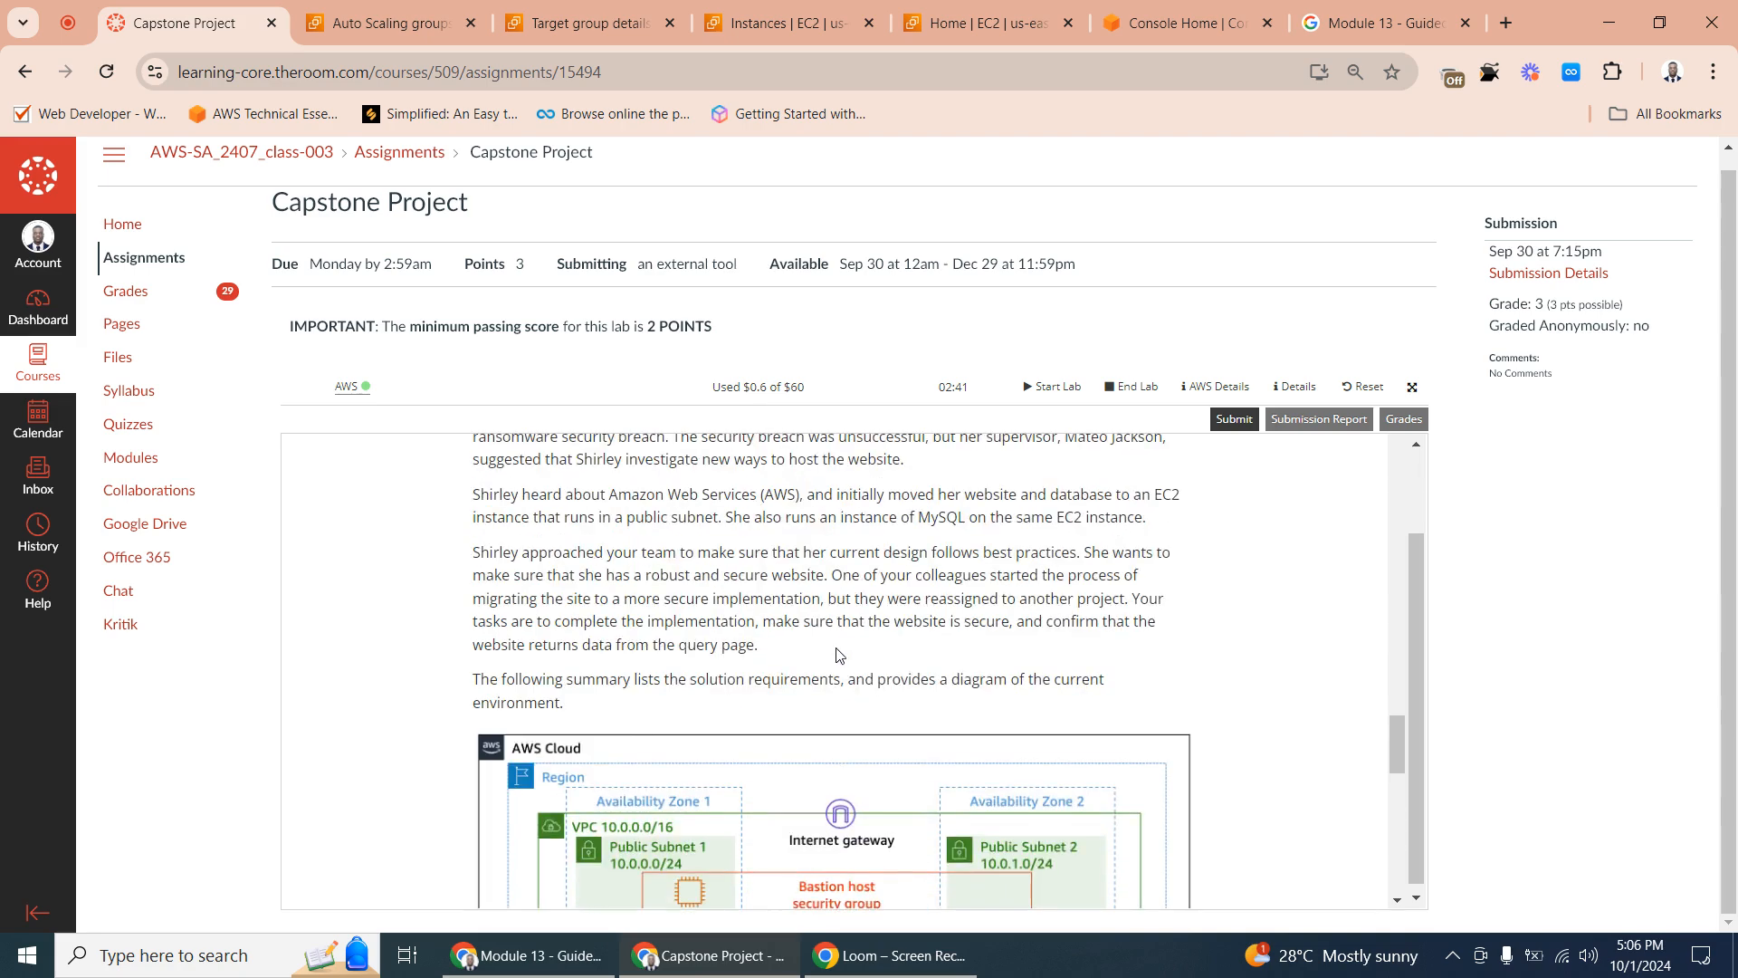
- Check the status of the Auto Scaling group, the target group and the running instances
left_click(389, 18)
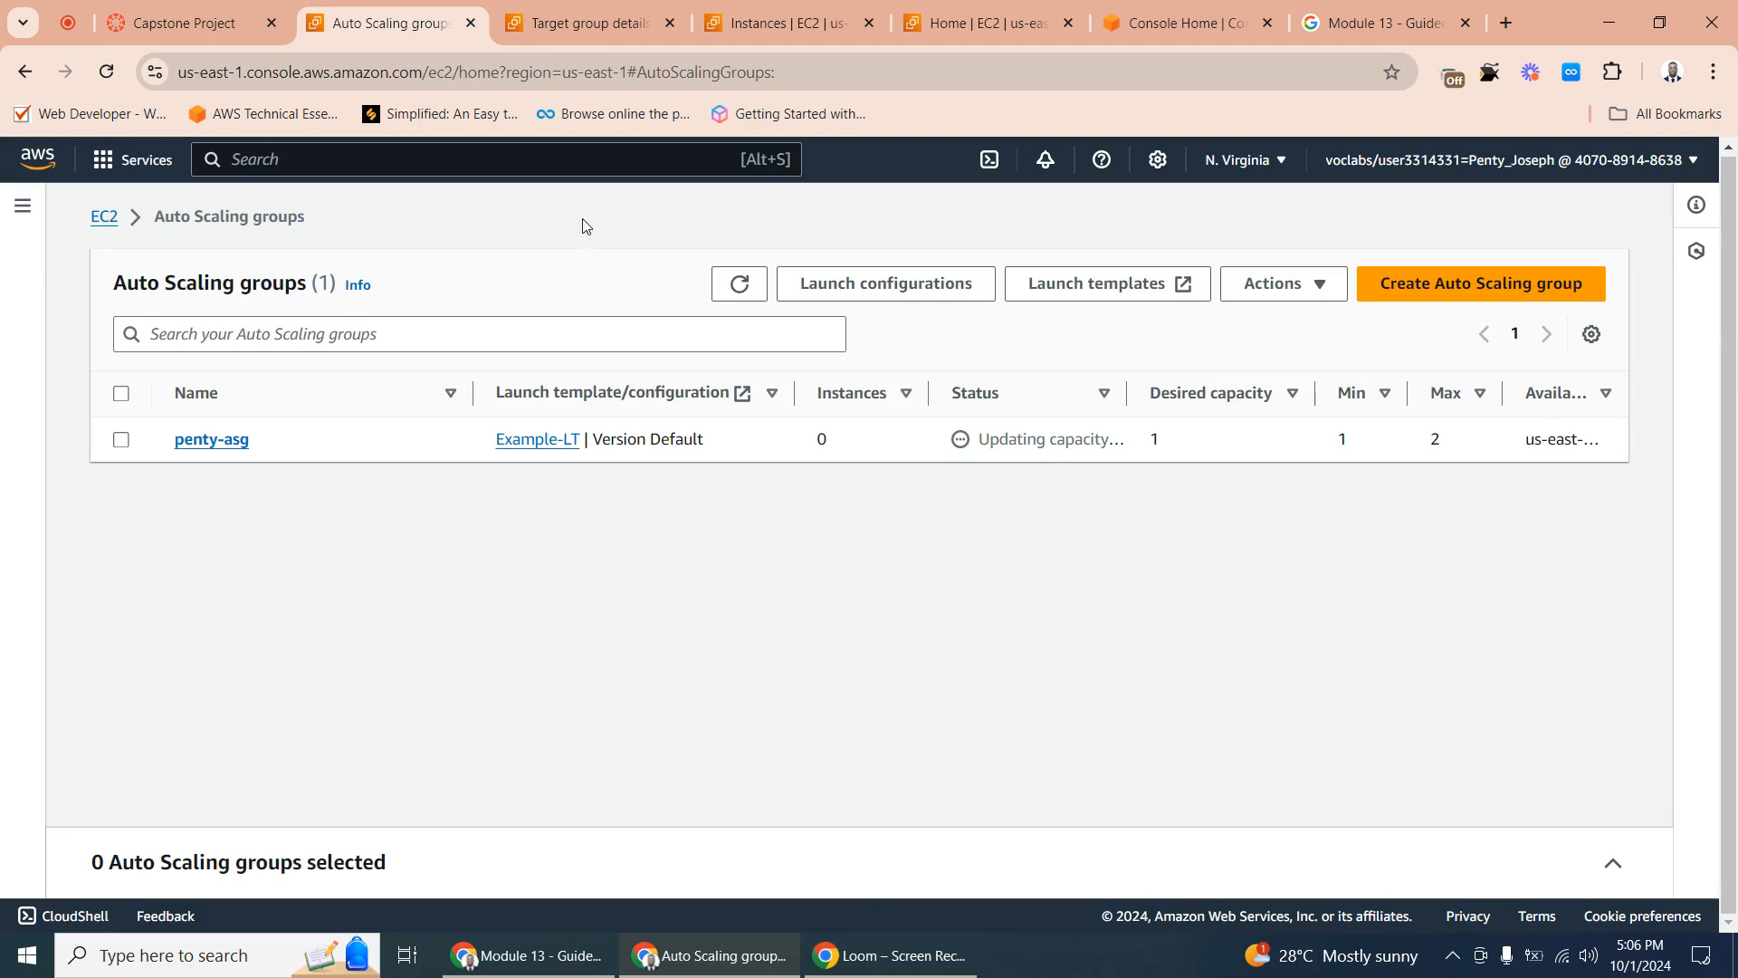
left_click(569, 23)
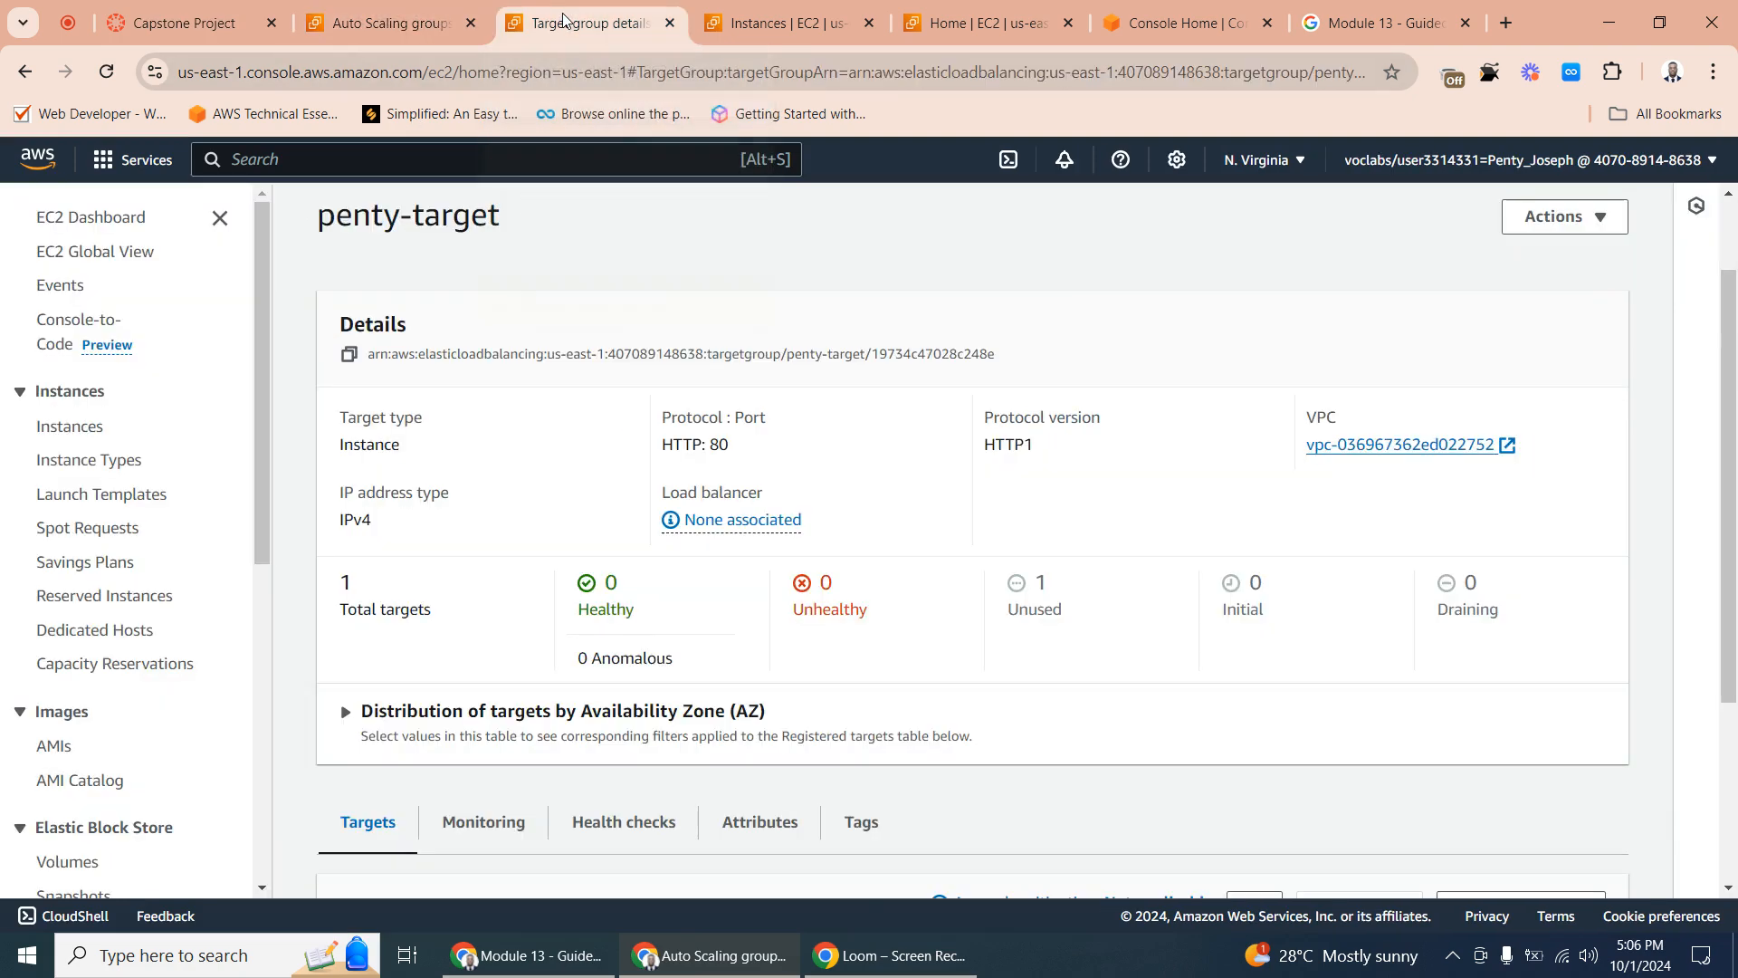
left_click(780, 20)
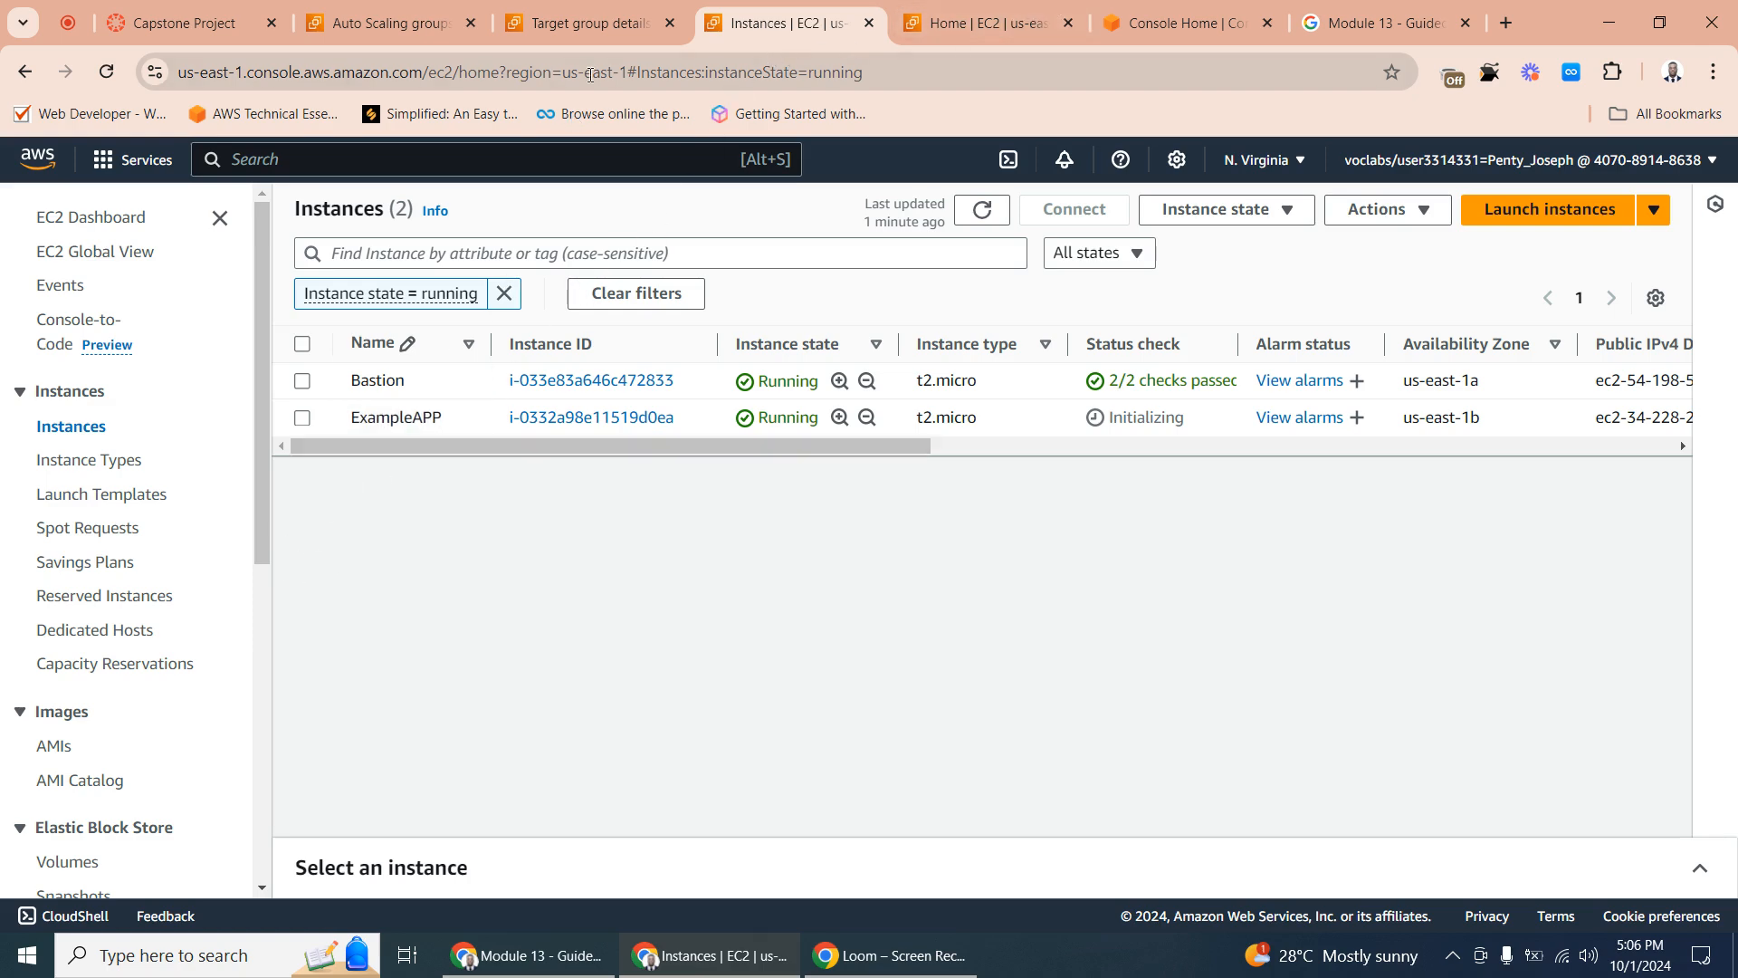
left_click(576, 8)
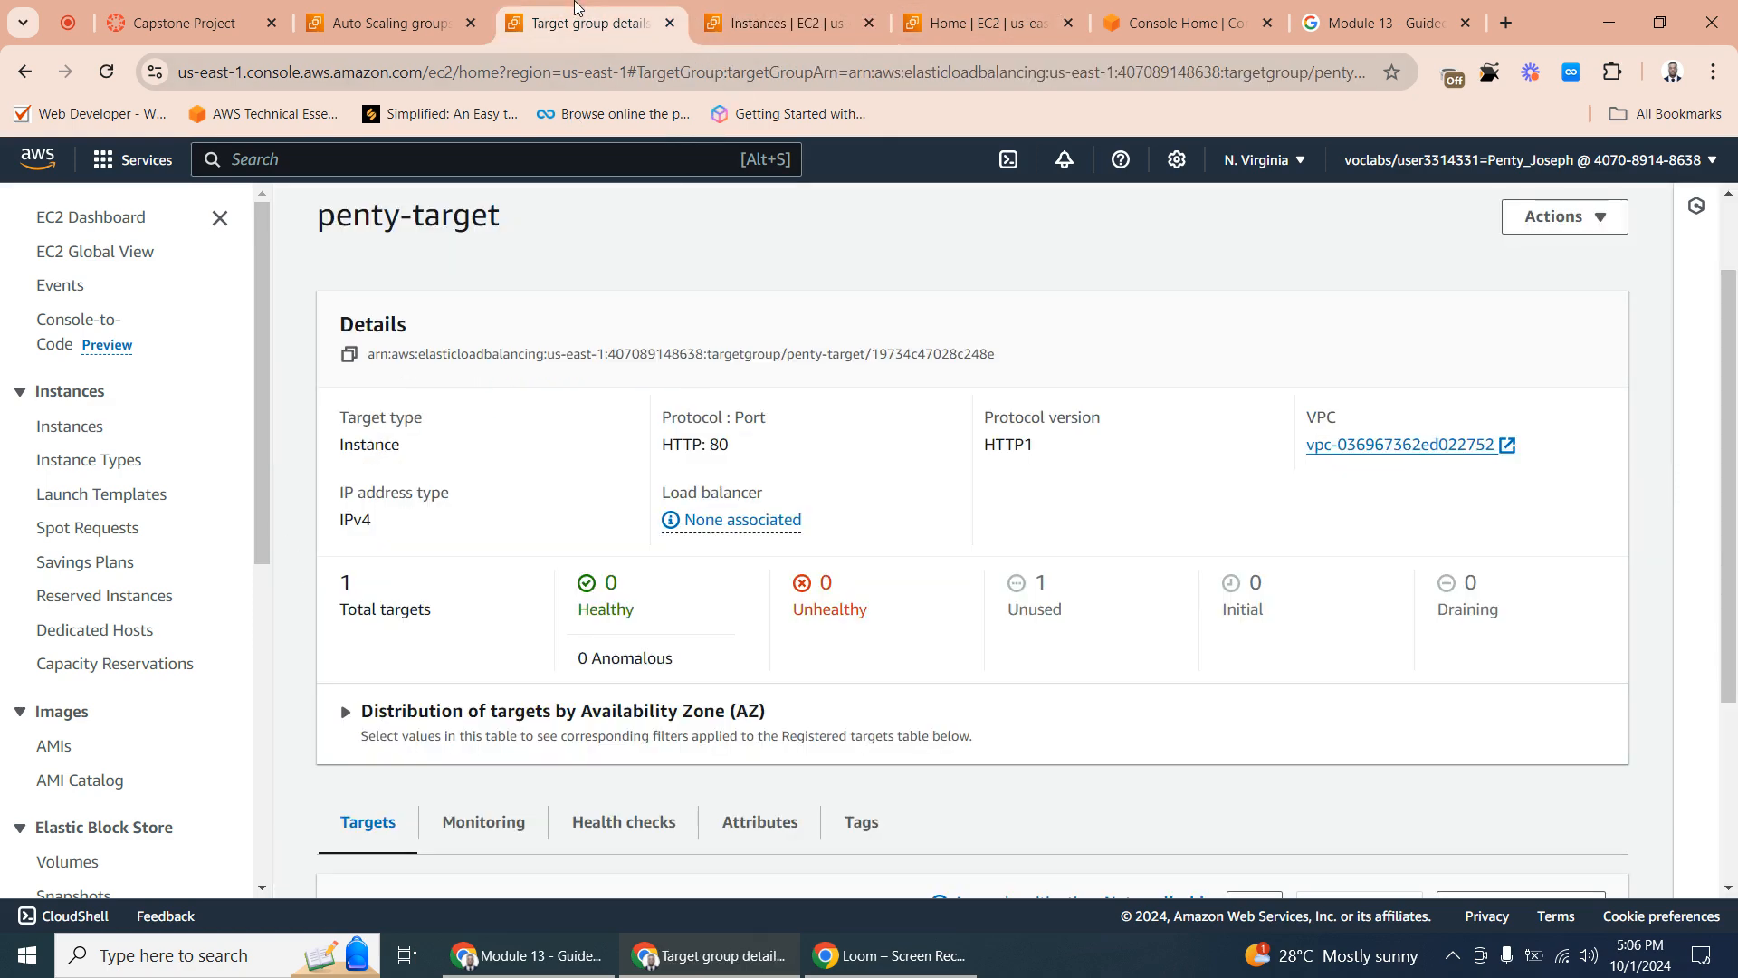
- Open the application load balancer's details in the EC2 console and copy its DNS name
left_click(969, 18)
scroll(264, 580, "down", 2)
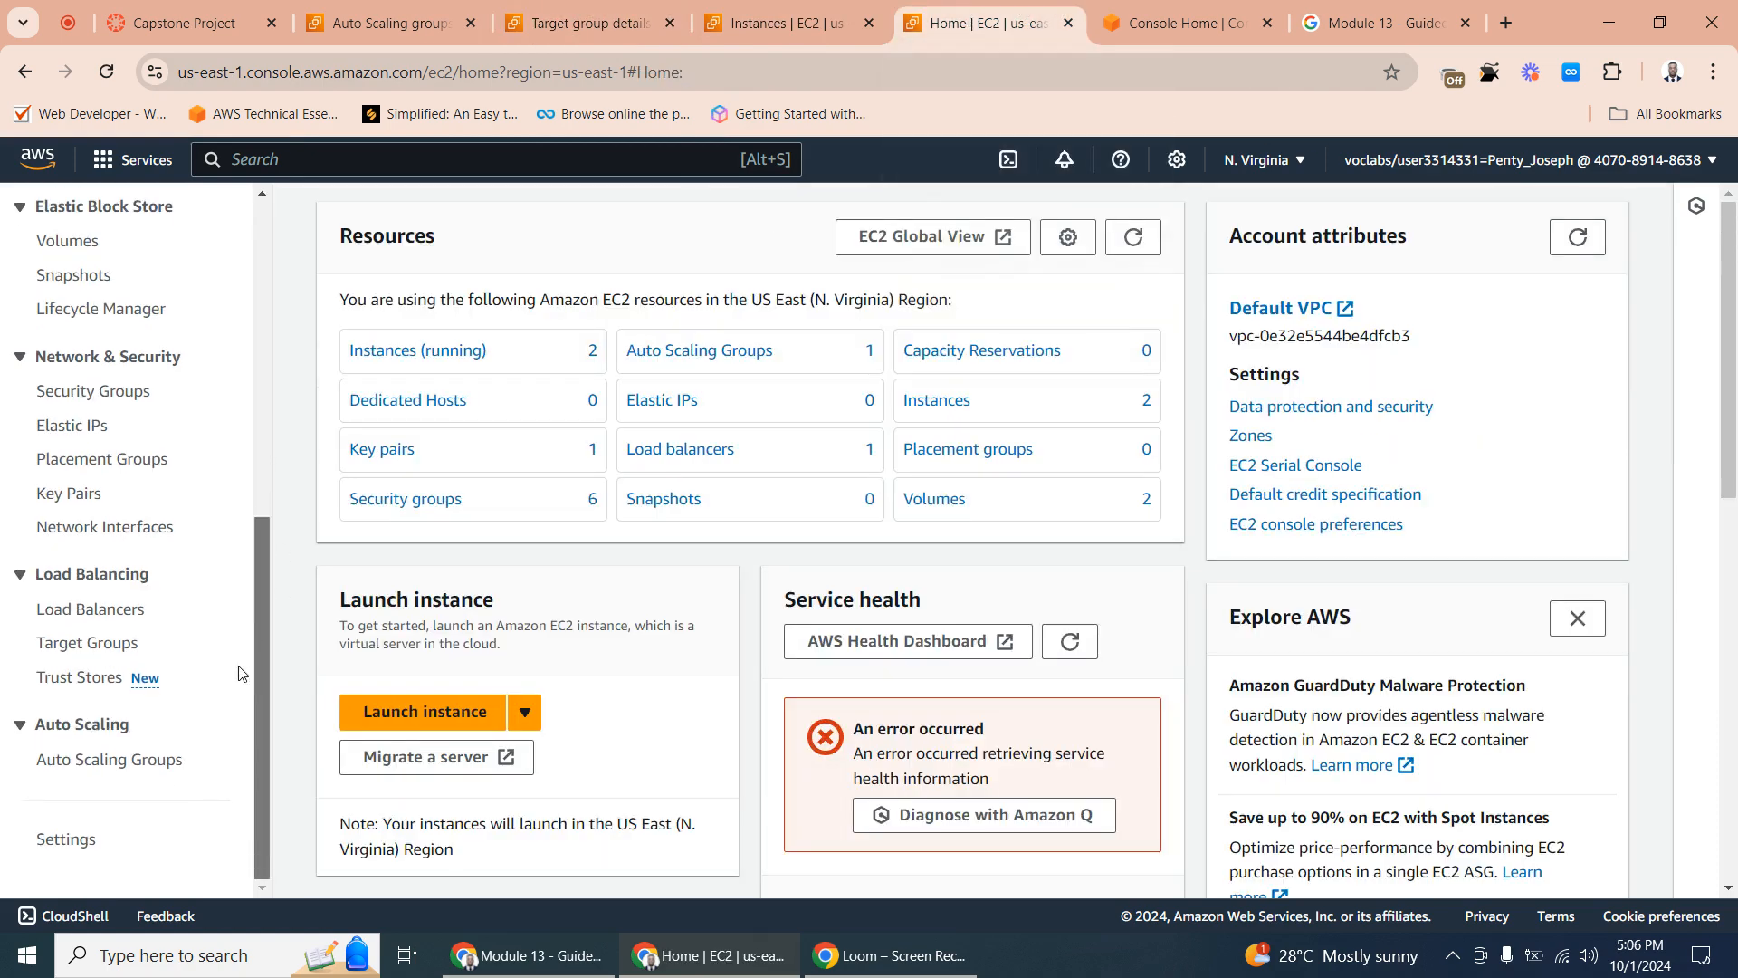
left_click(98, 610)
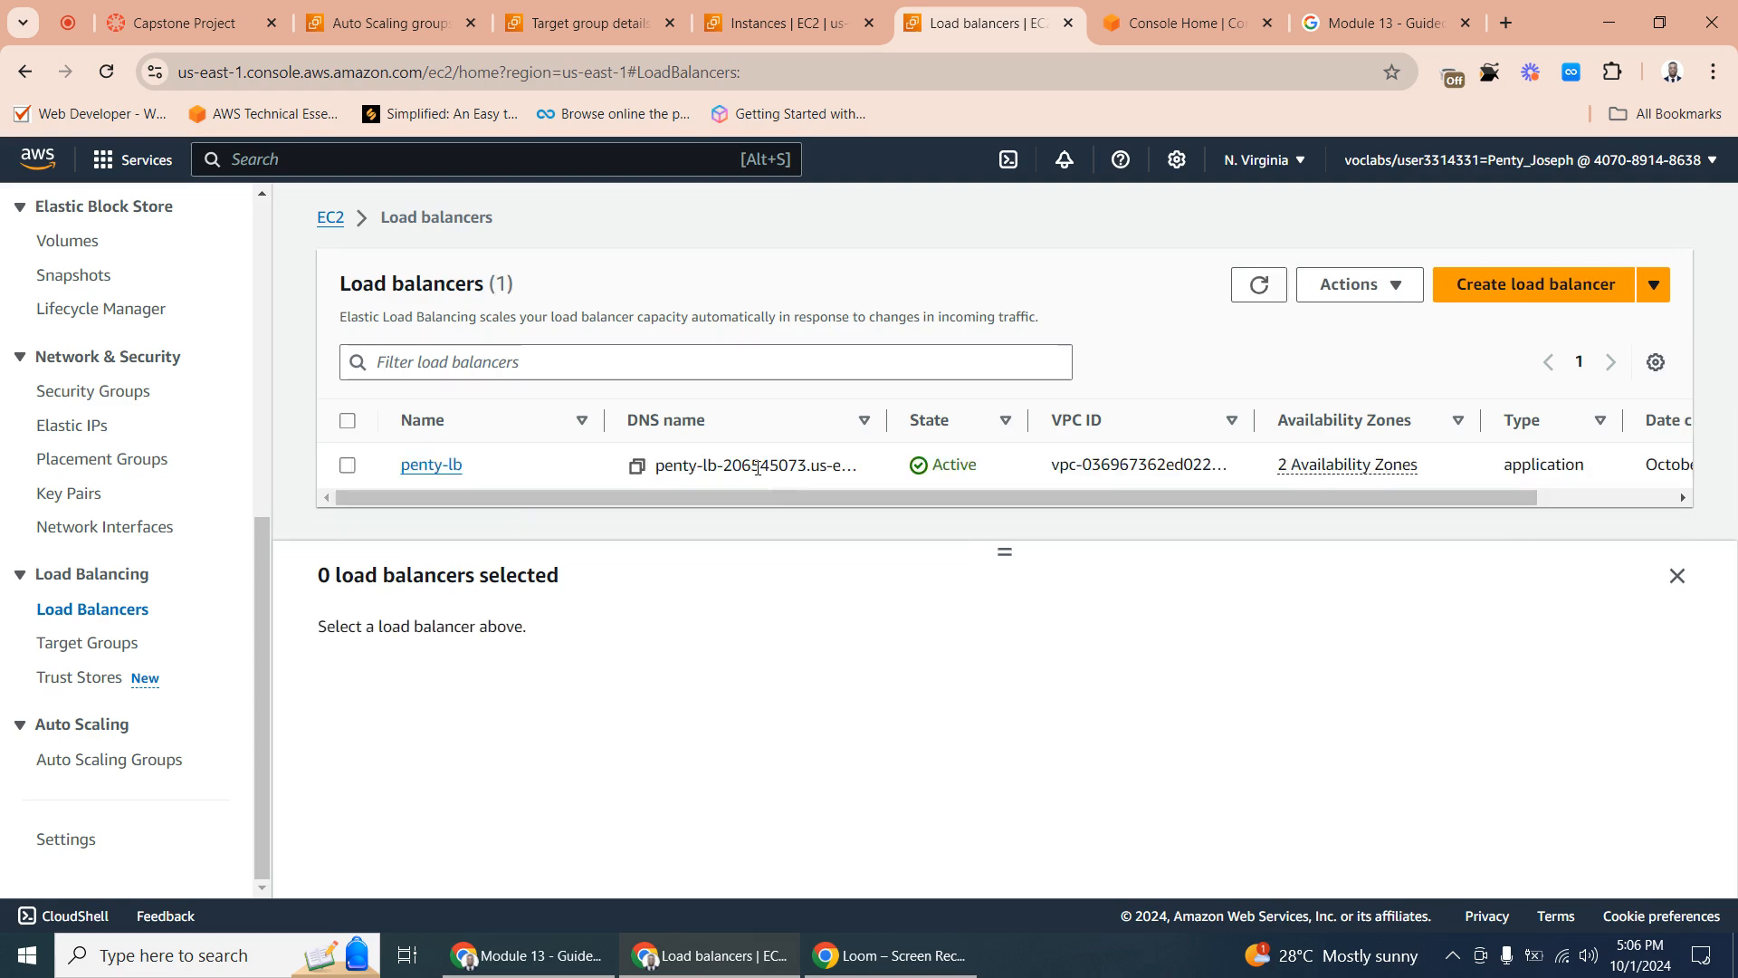
left_click(434, 468)
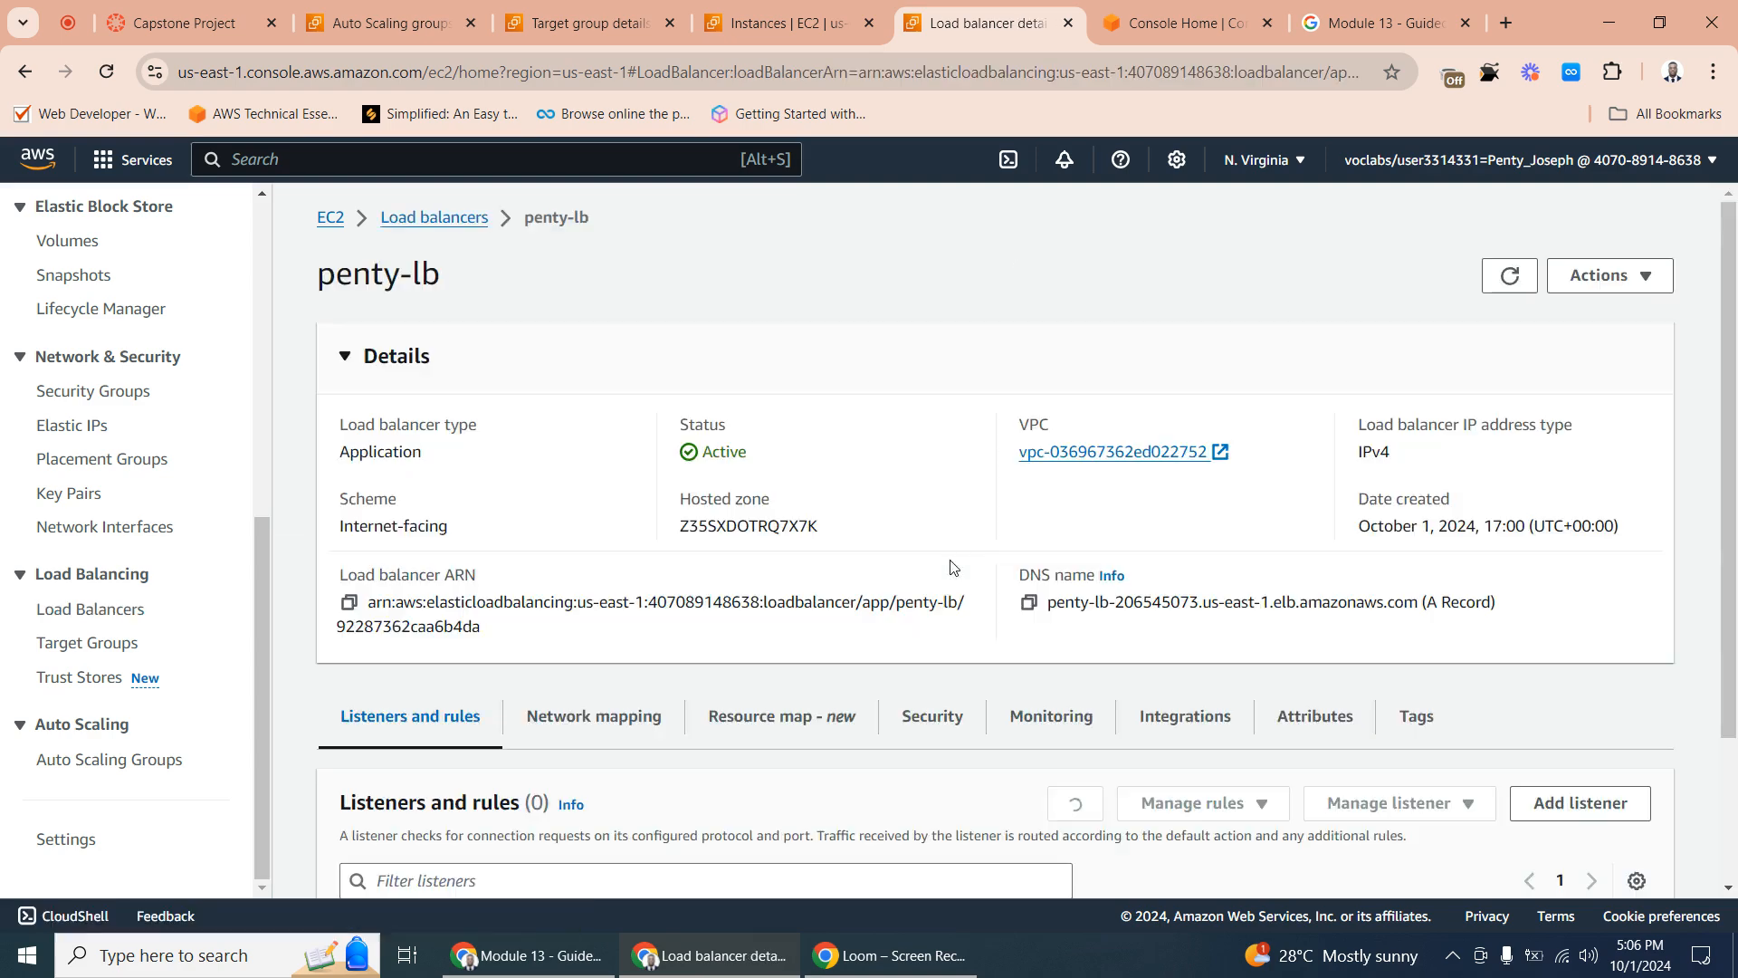
left_click(218, 22)
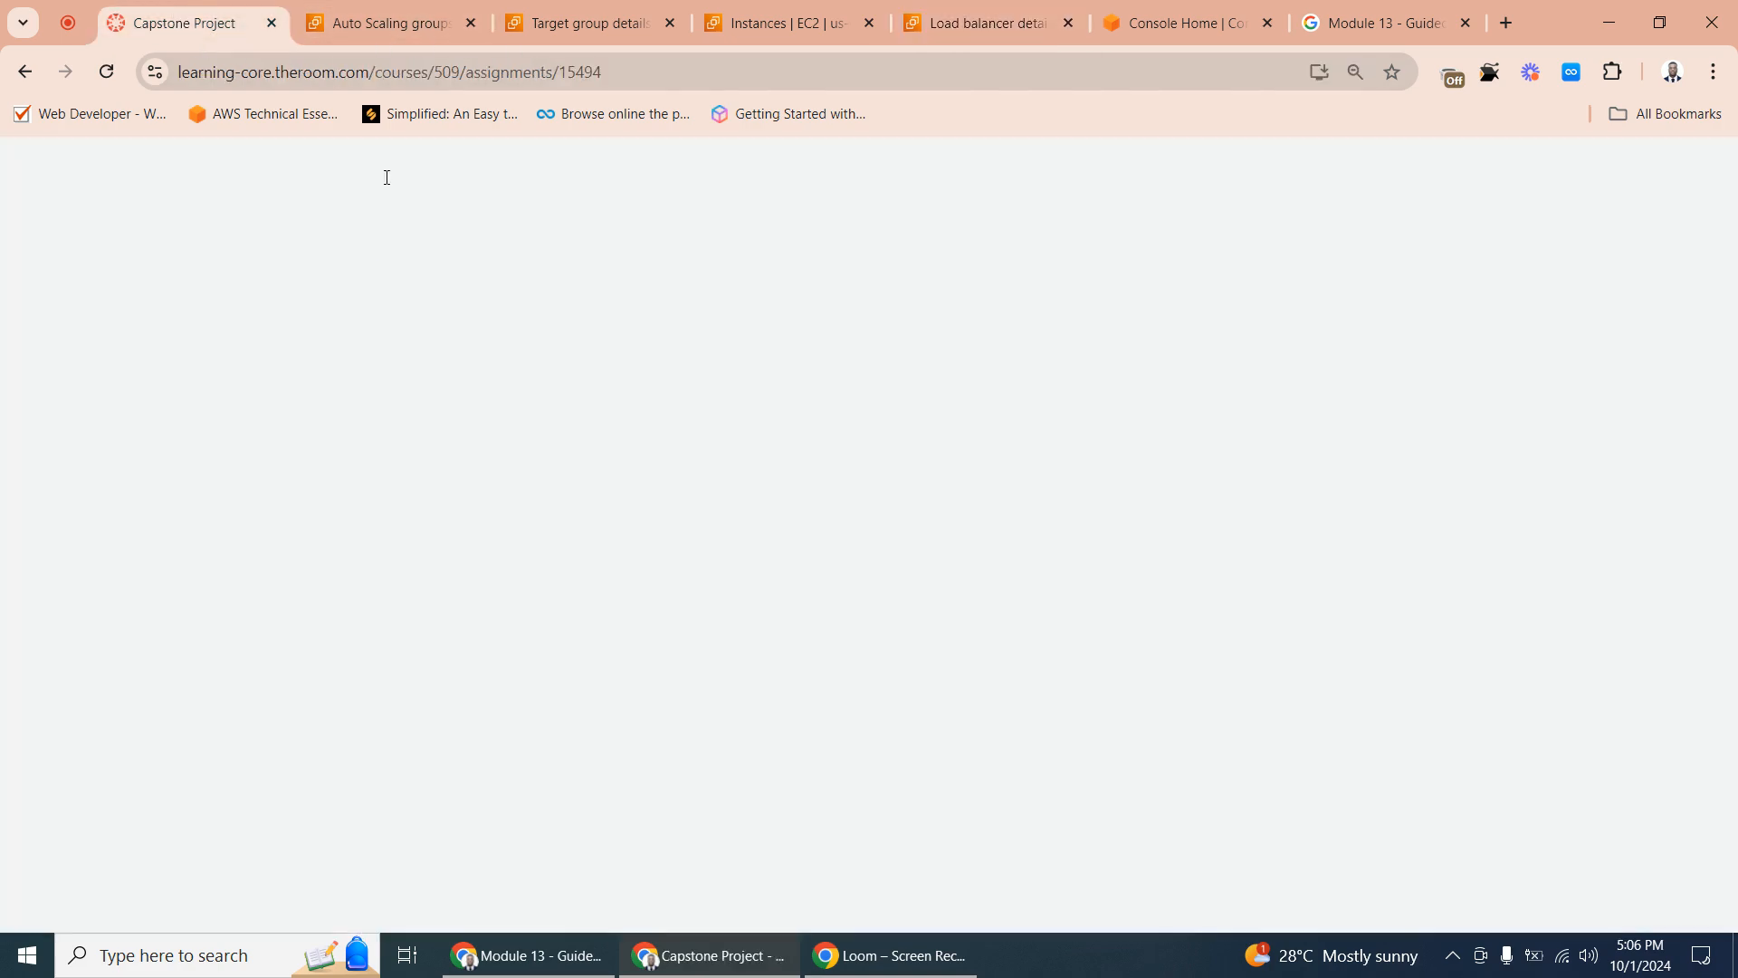
scroll(838, 833, "down", 5)
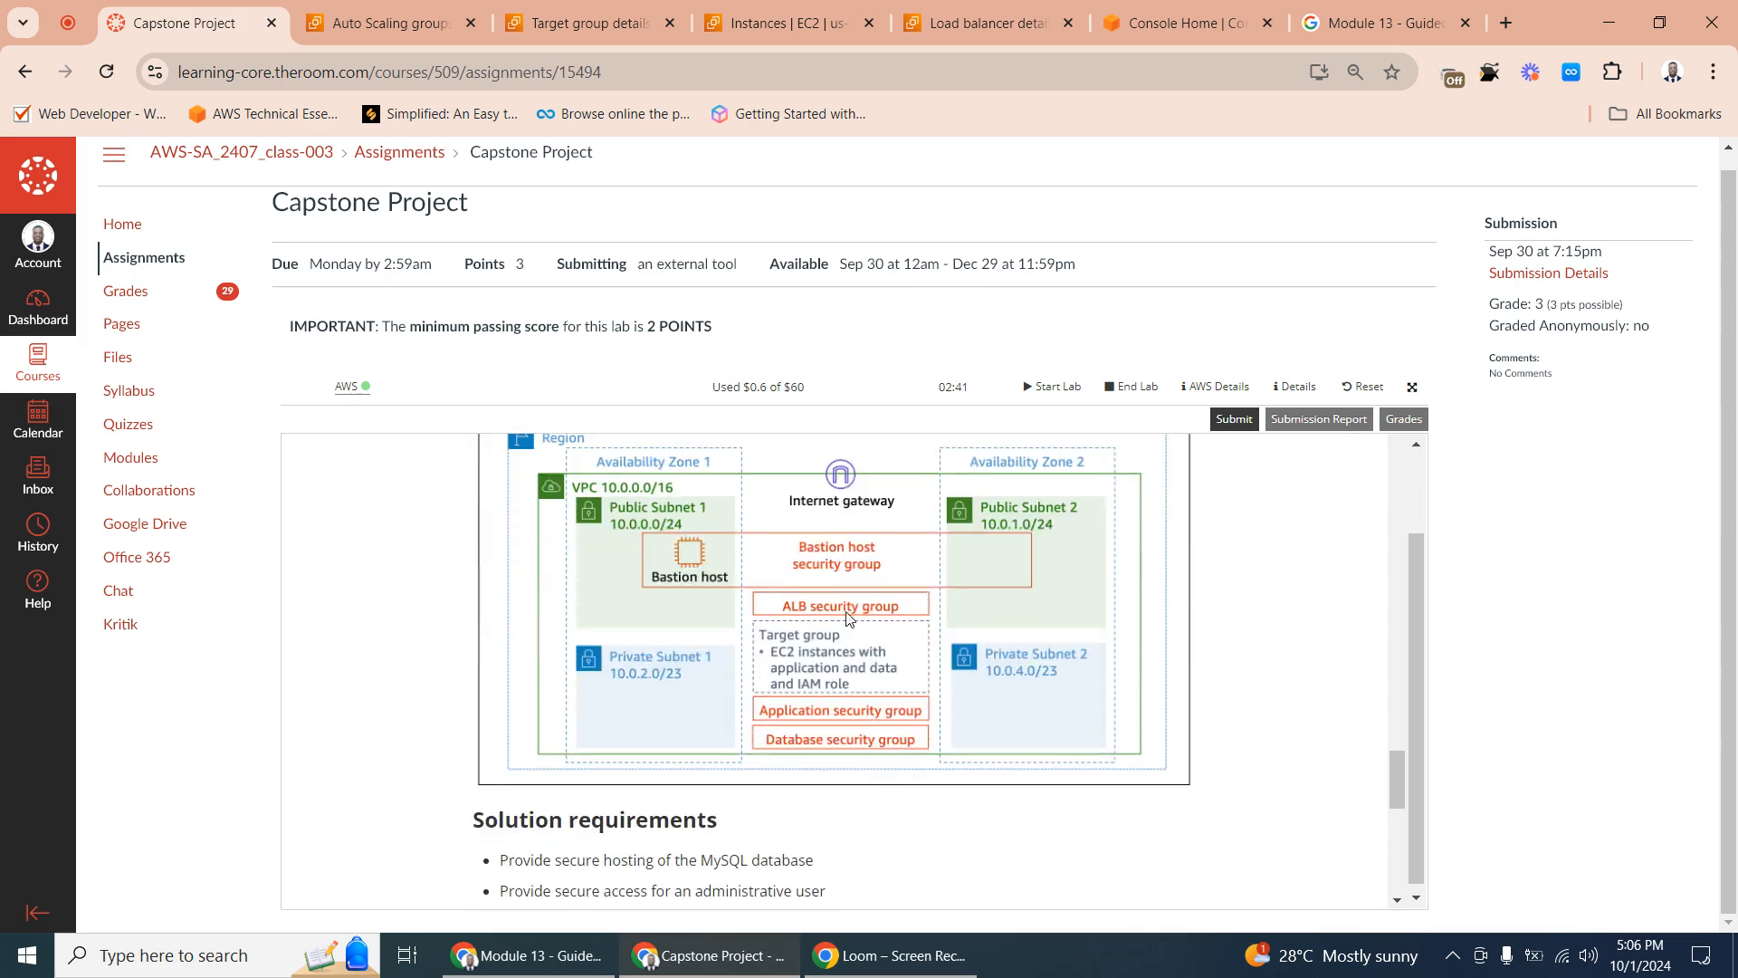
left_click(978, 22)
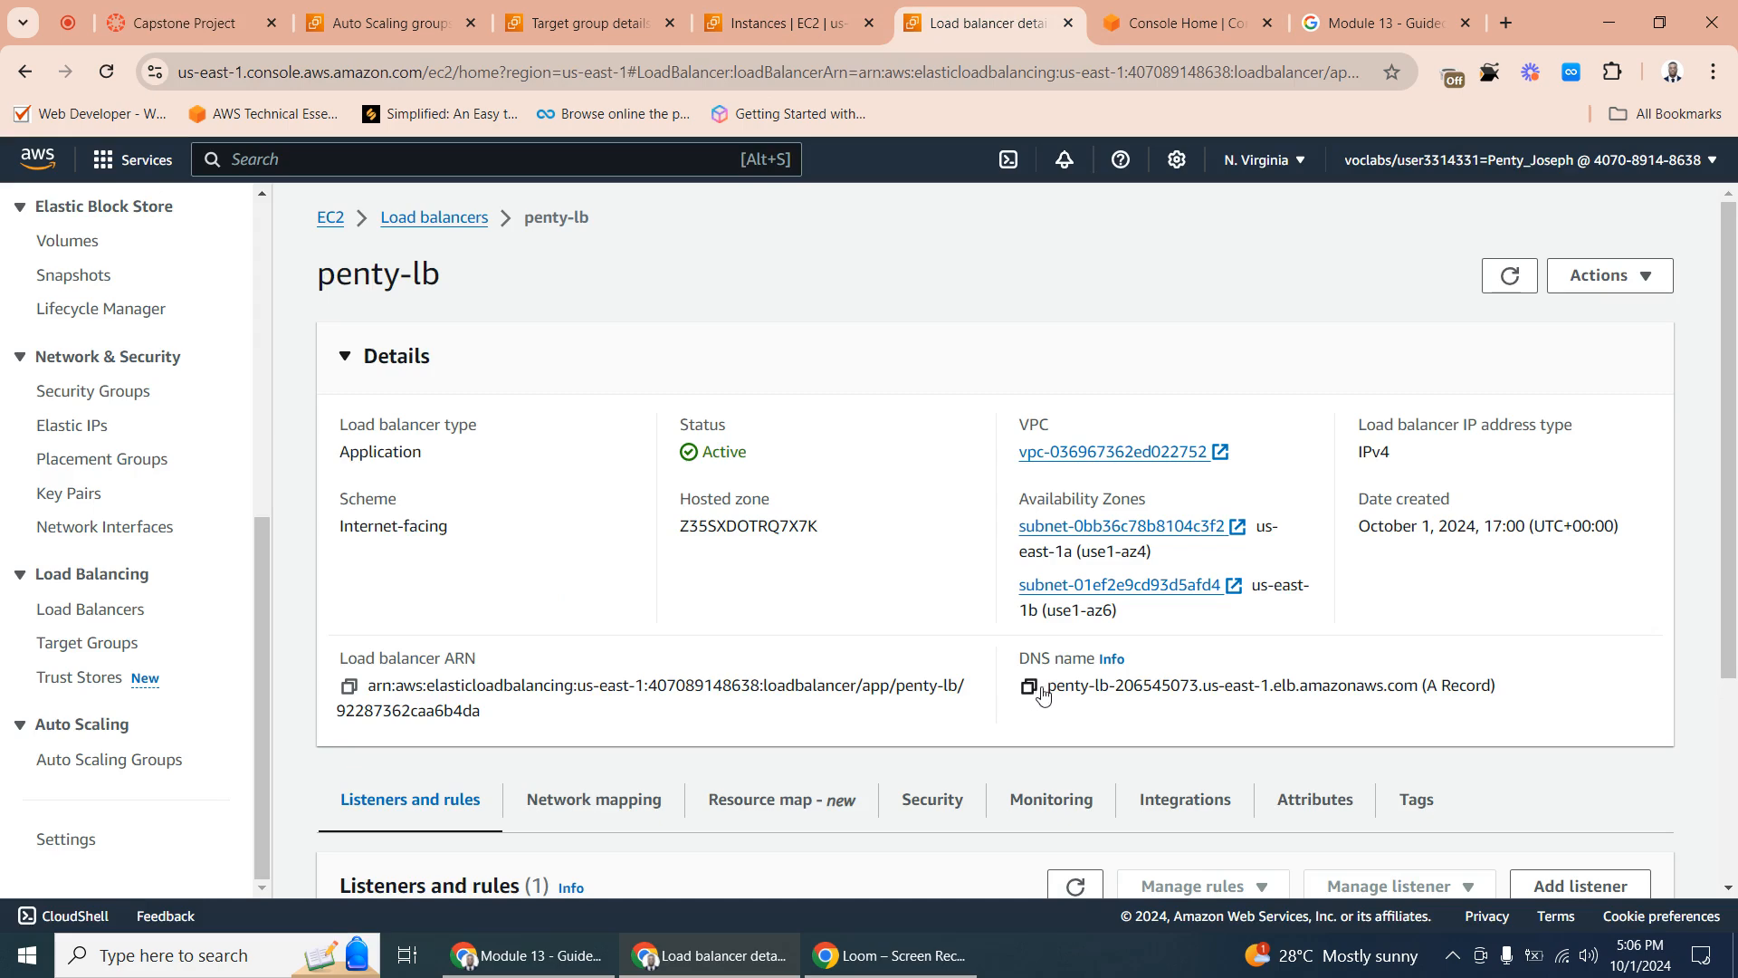
left_click(1029, 686)
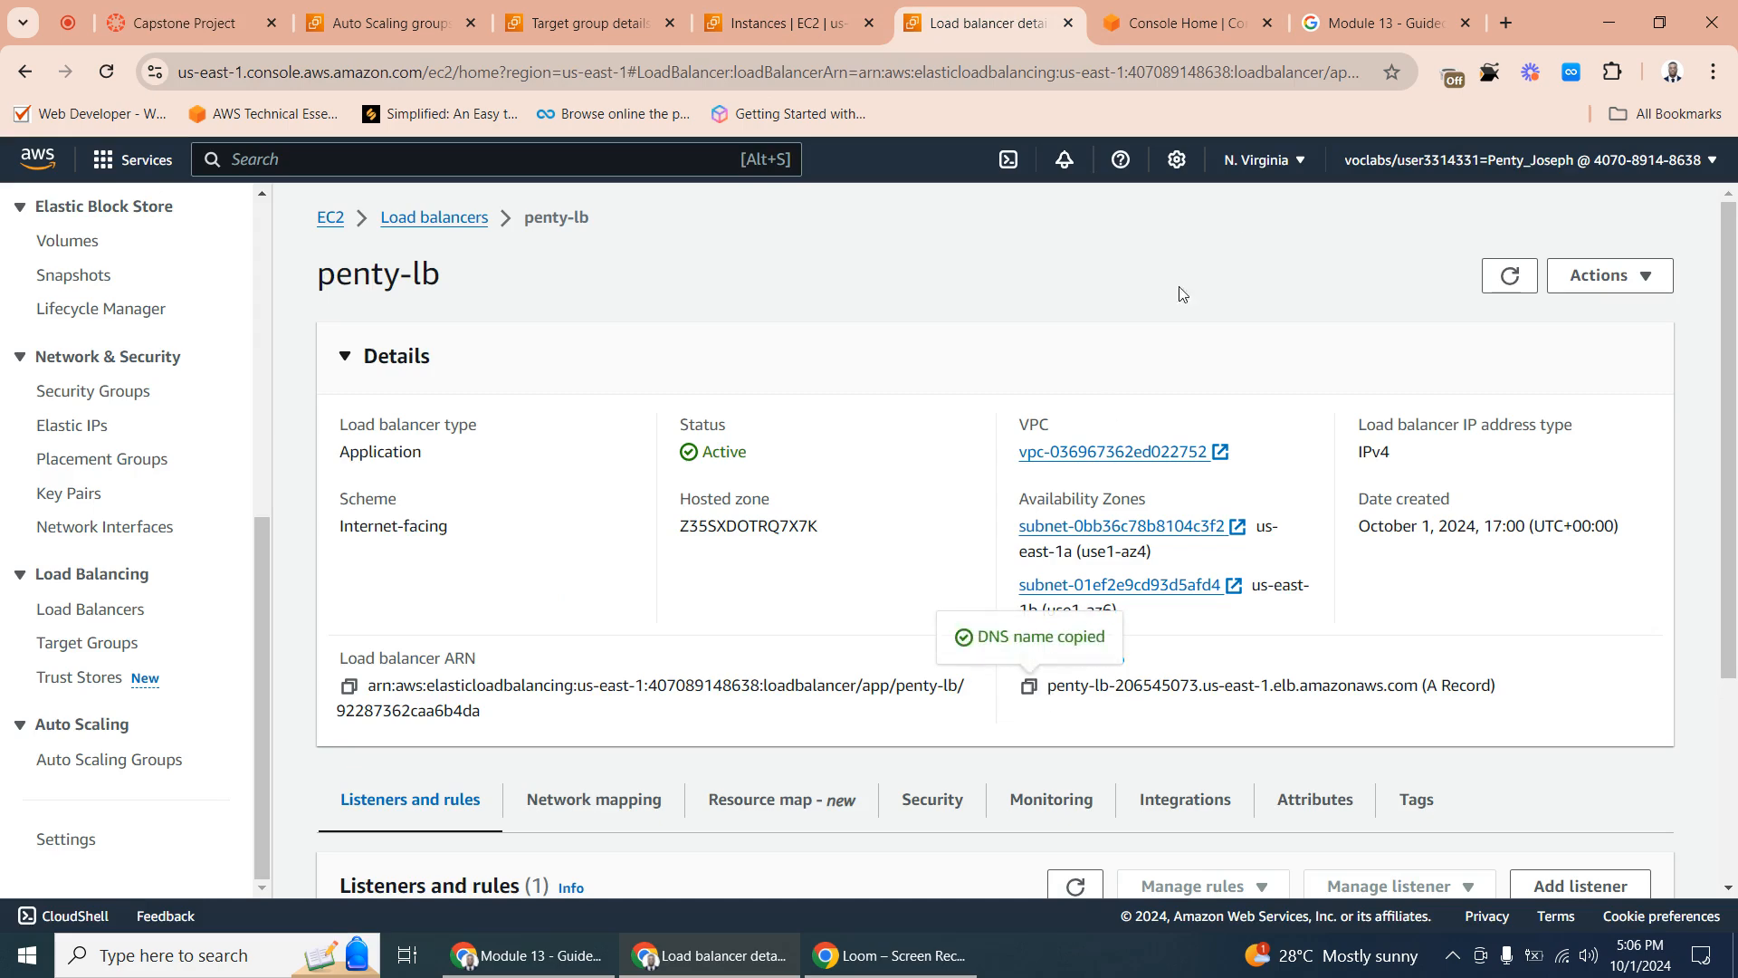
left_click(1369, 20)
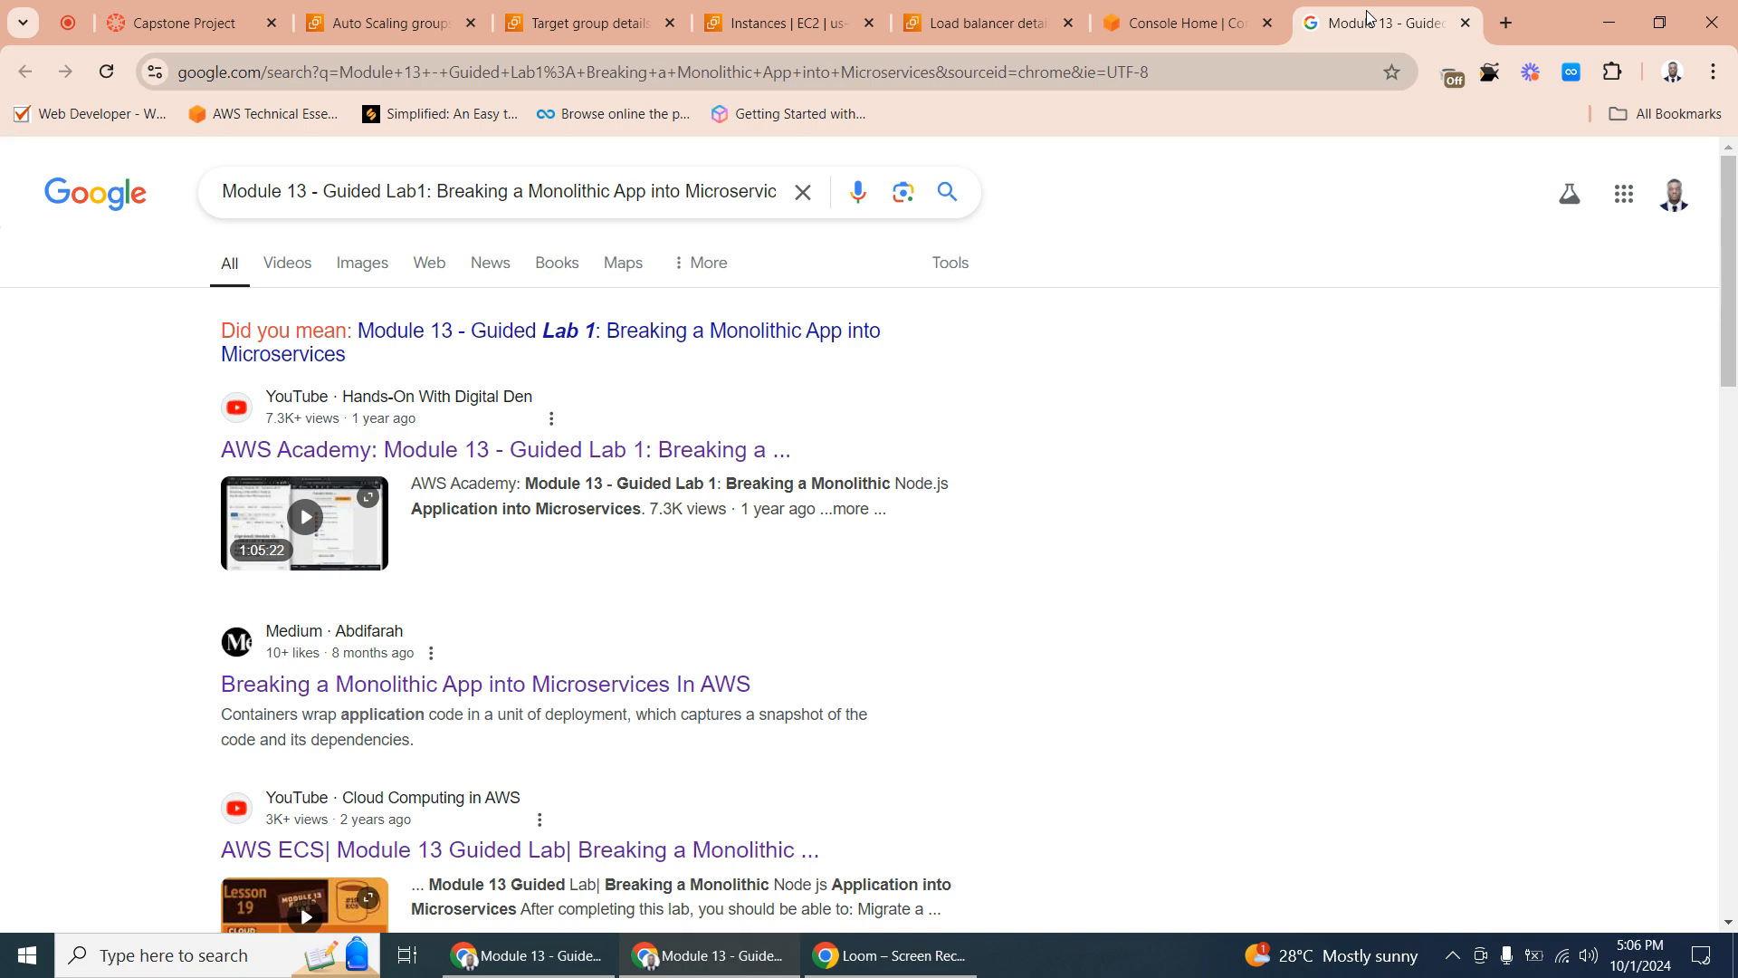
right_click(851, 59)
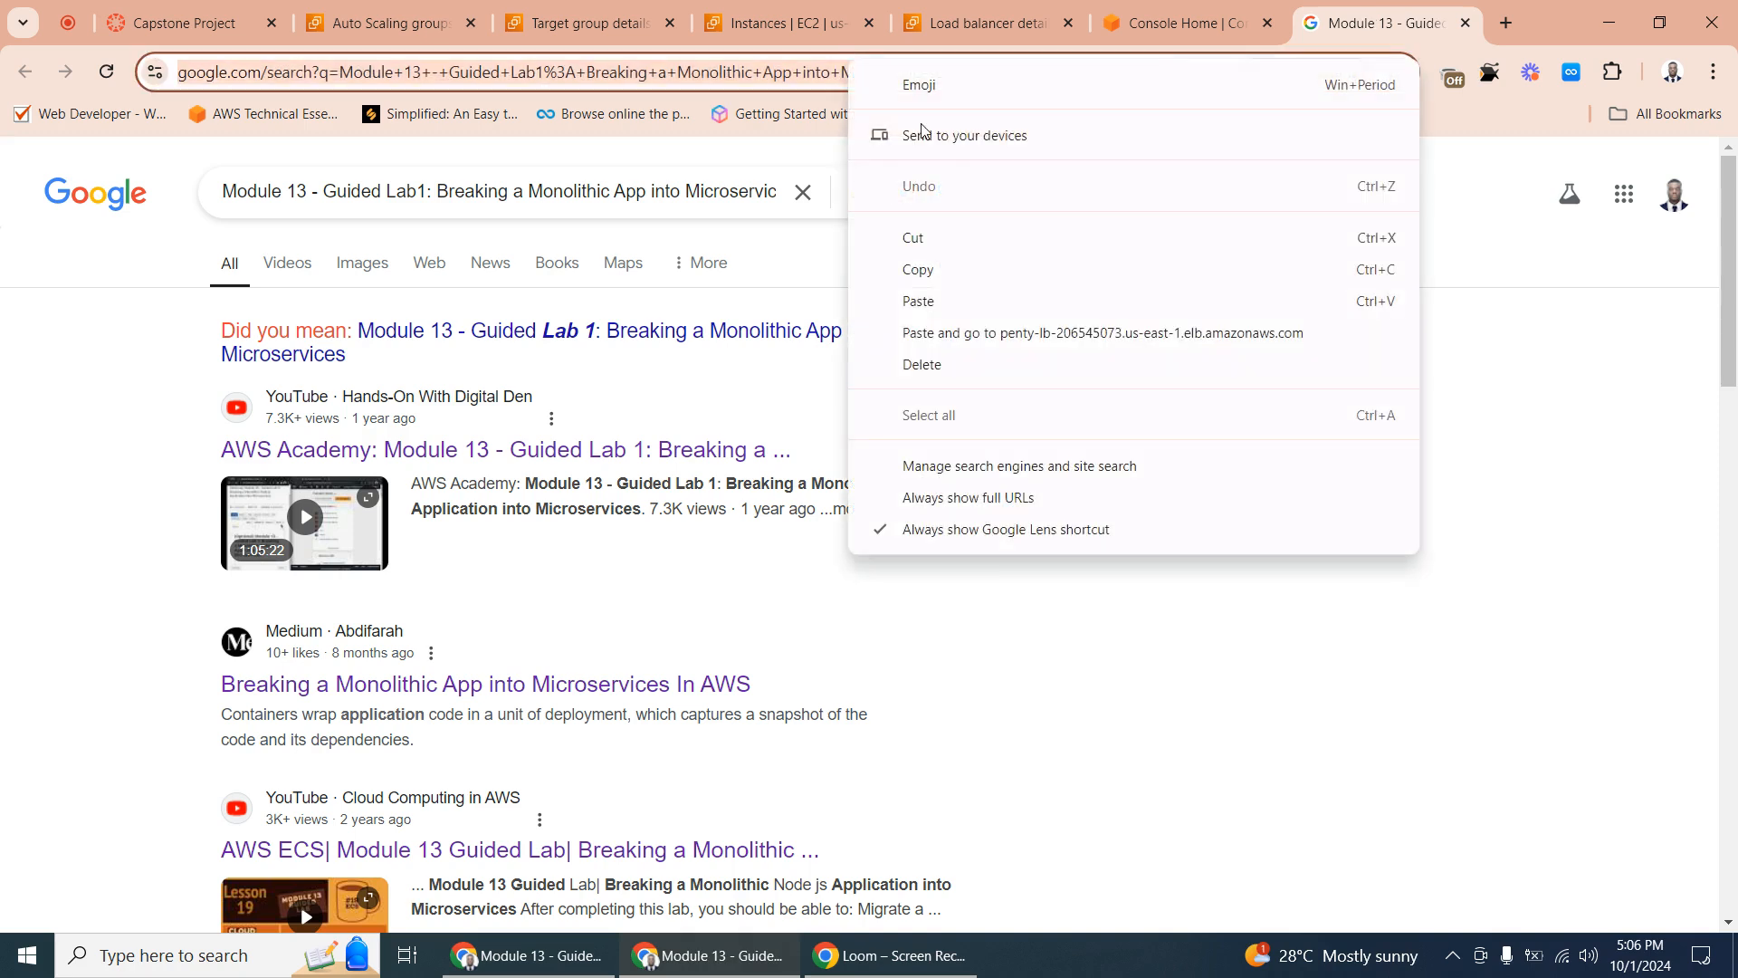
left_click(989, 333)
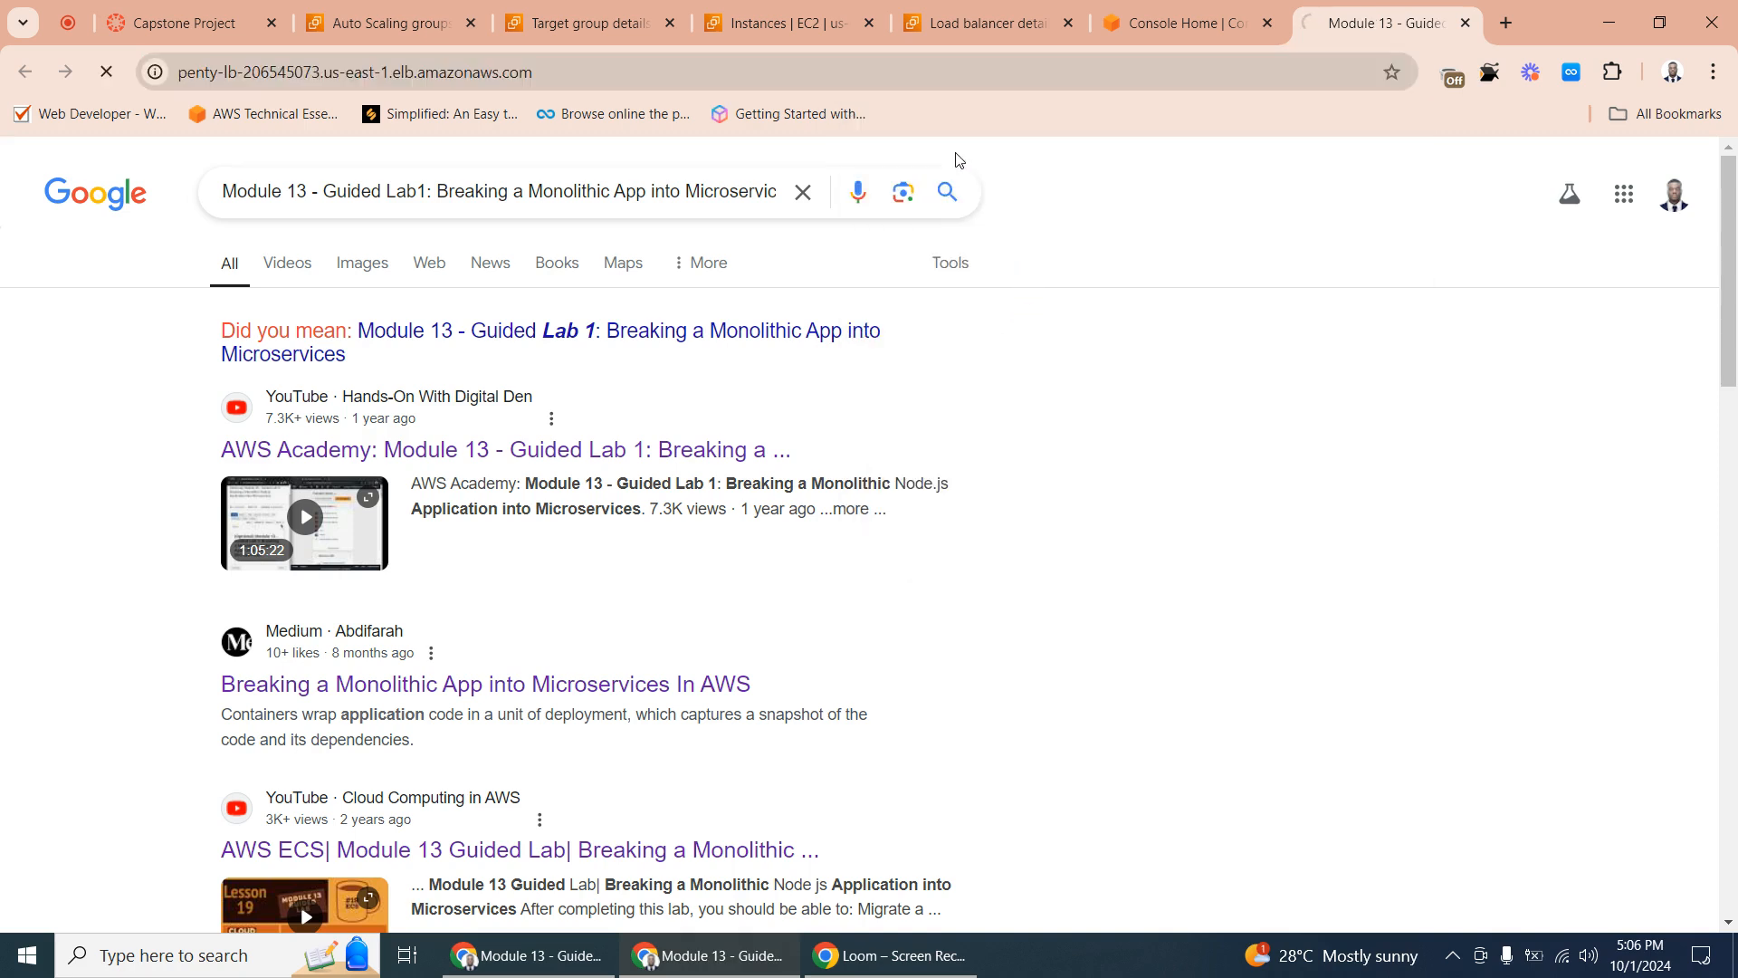
left_click(1466, 22)
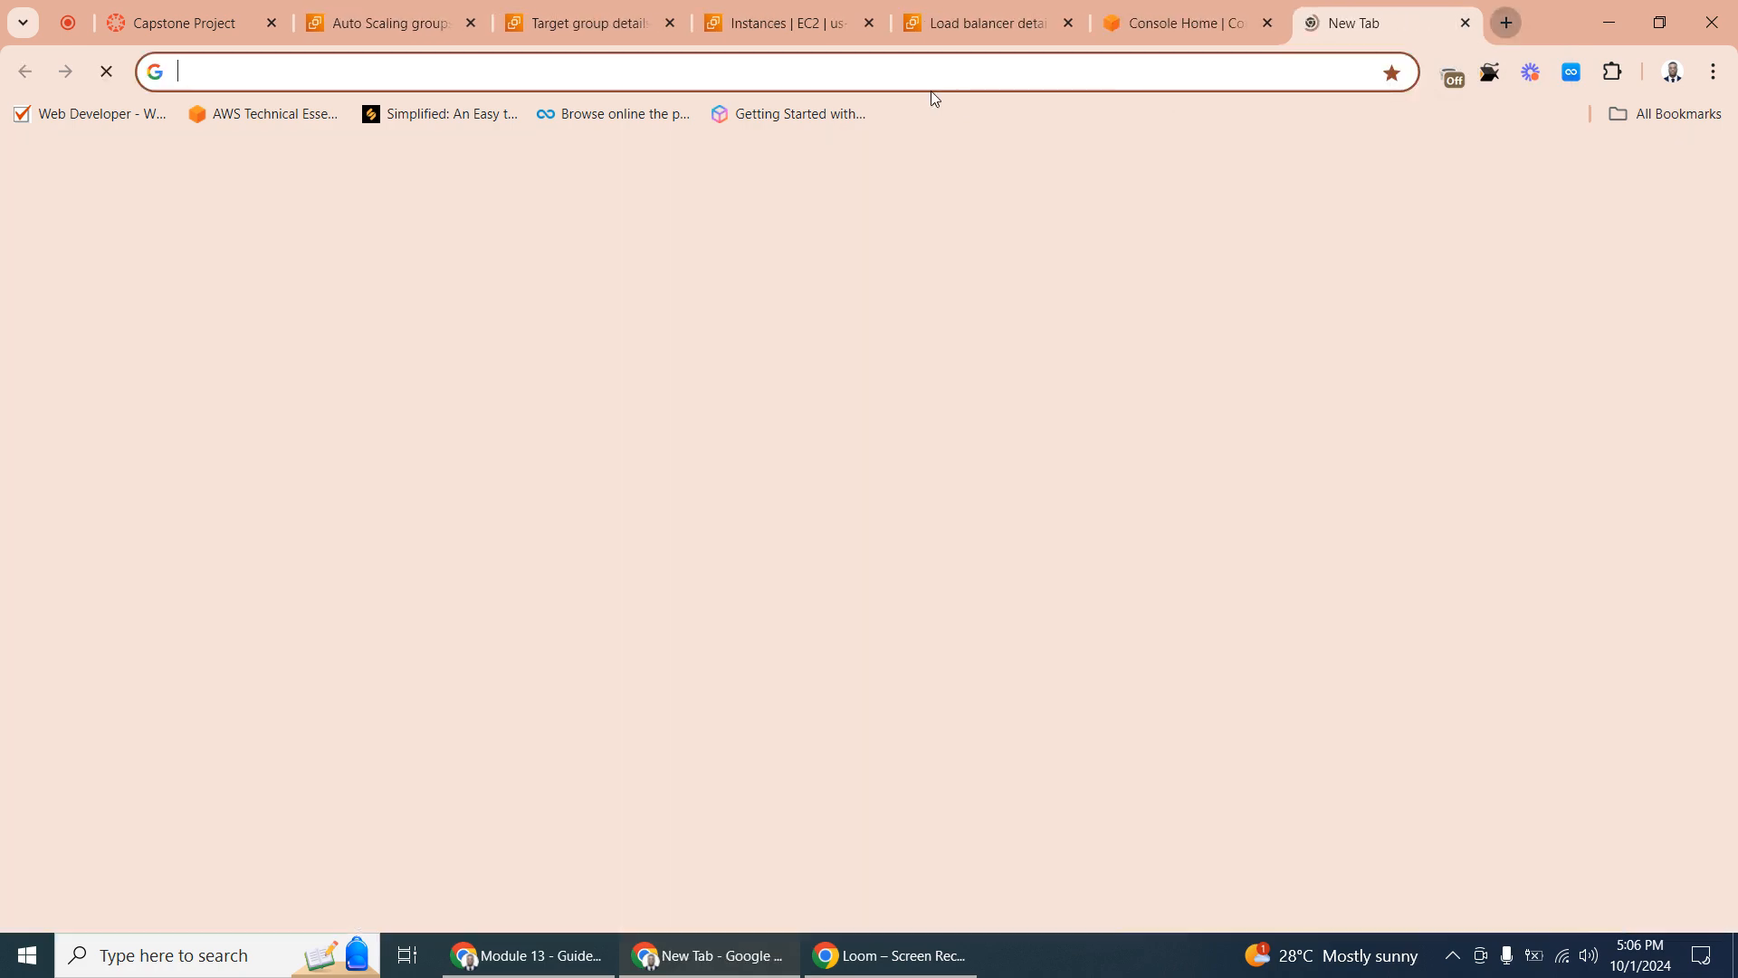
- Load the copied load balancer DNS name in a new browser tab and look through the example website's home page
left_click(1506, 23)
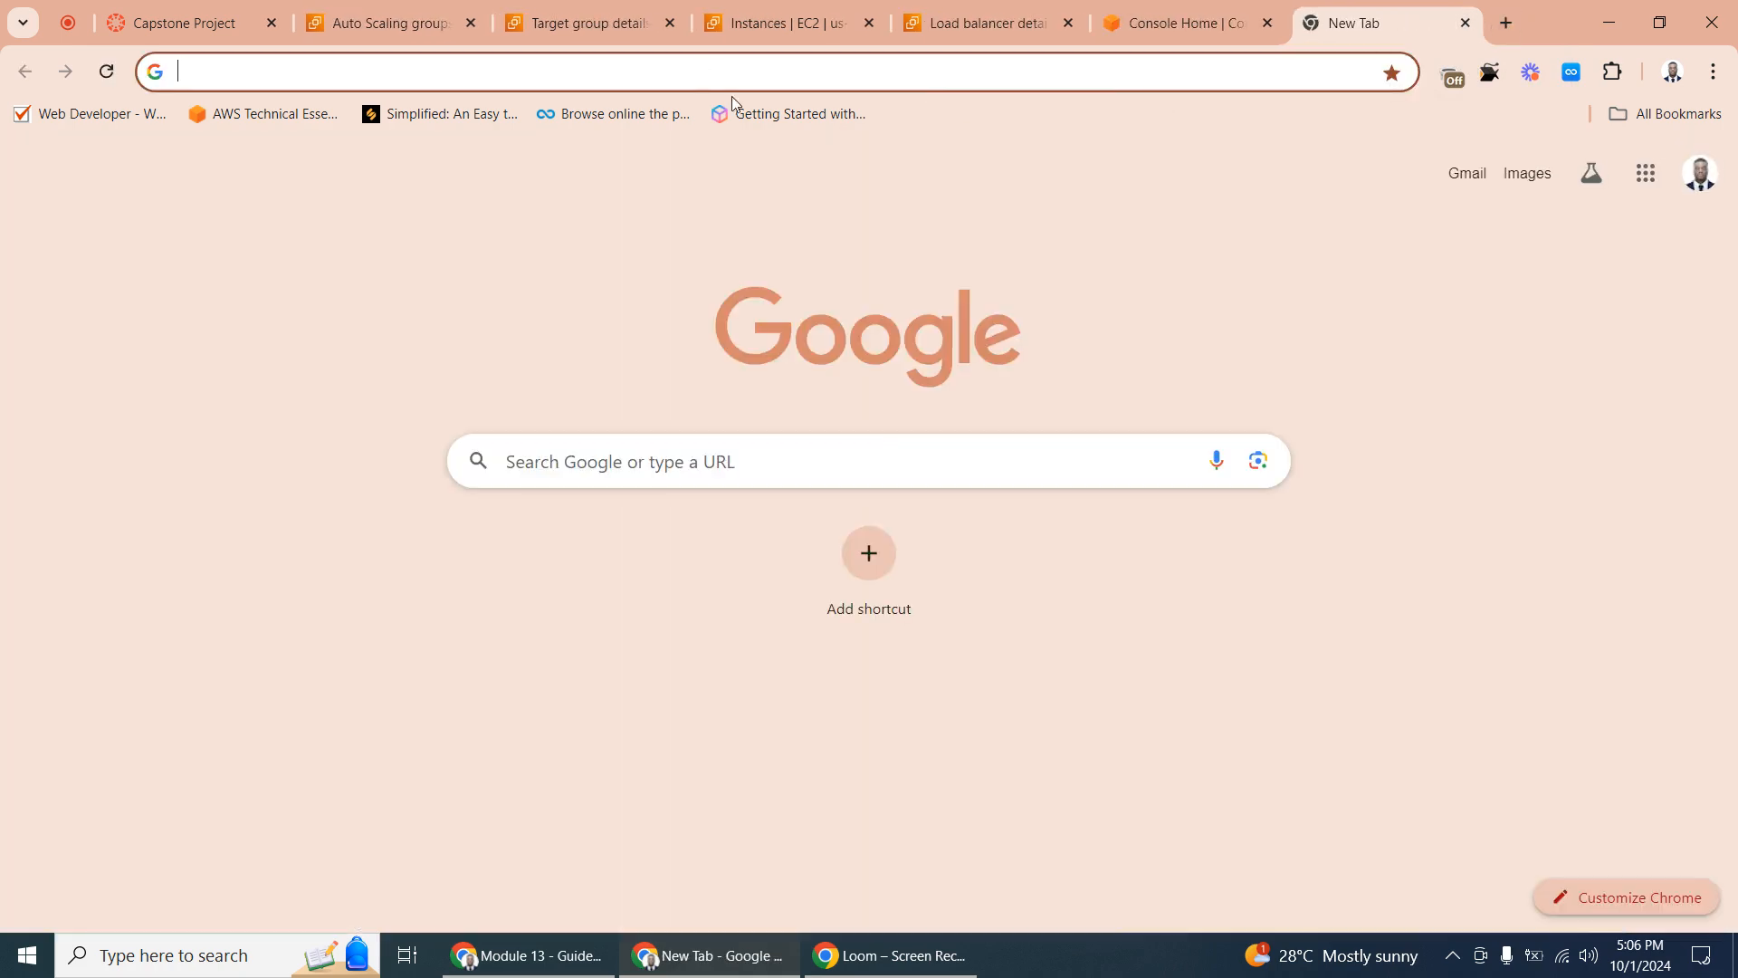
right_click(531, 72)
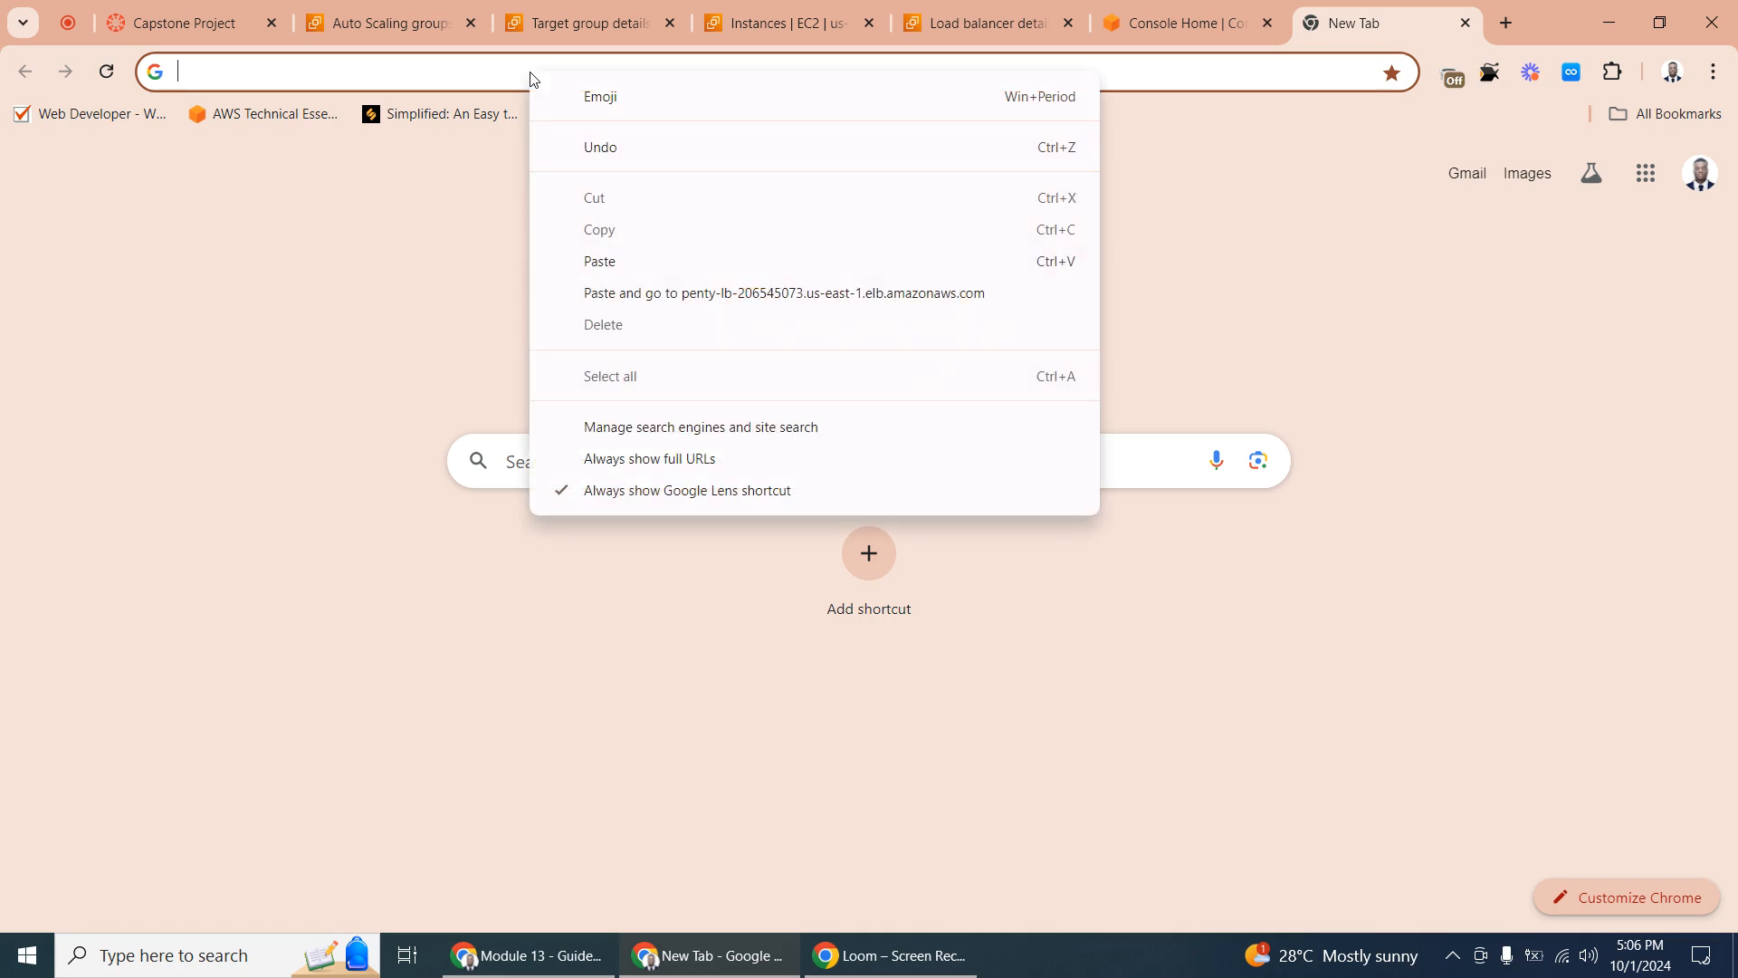
left_click(681, 292)
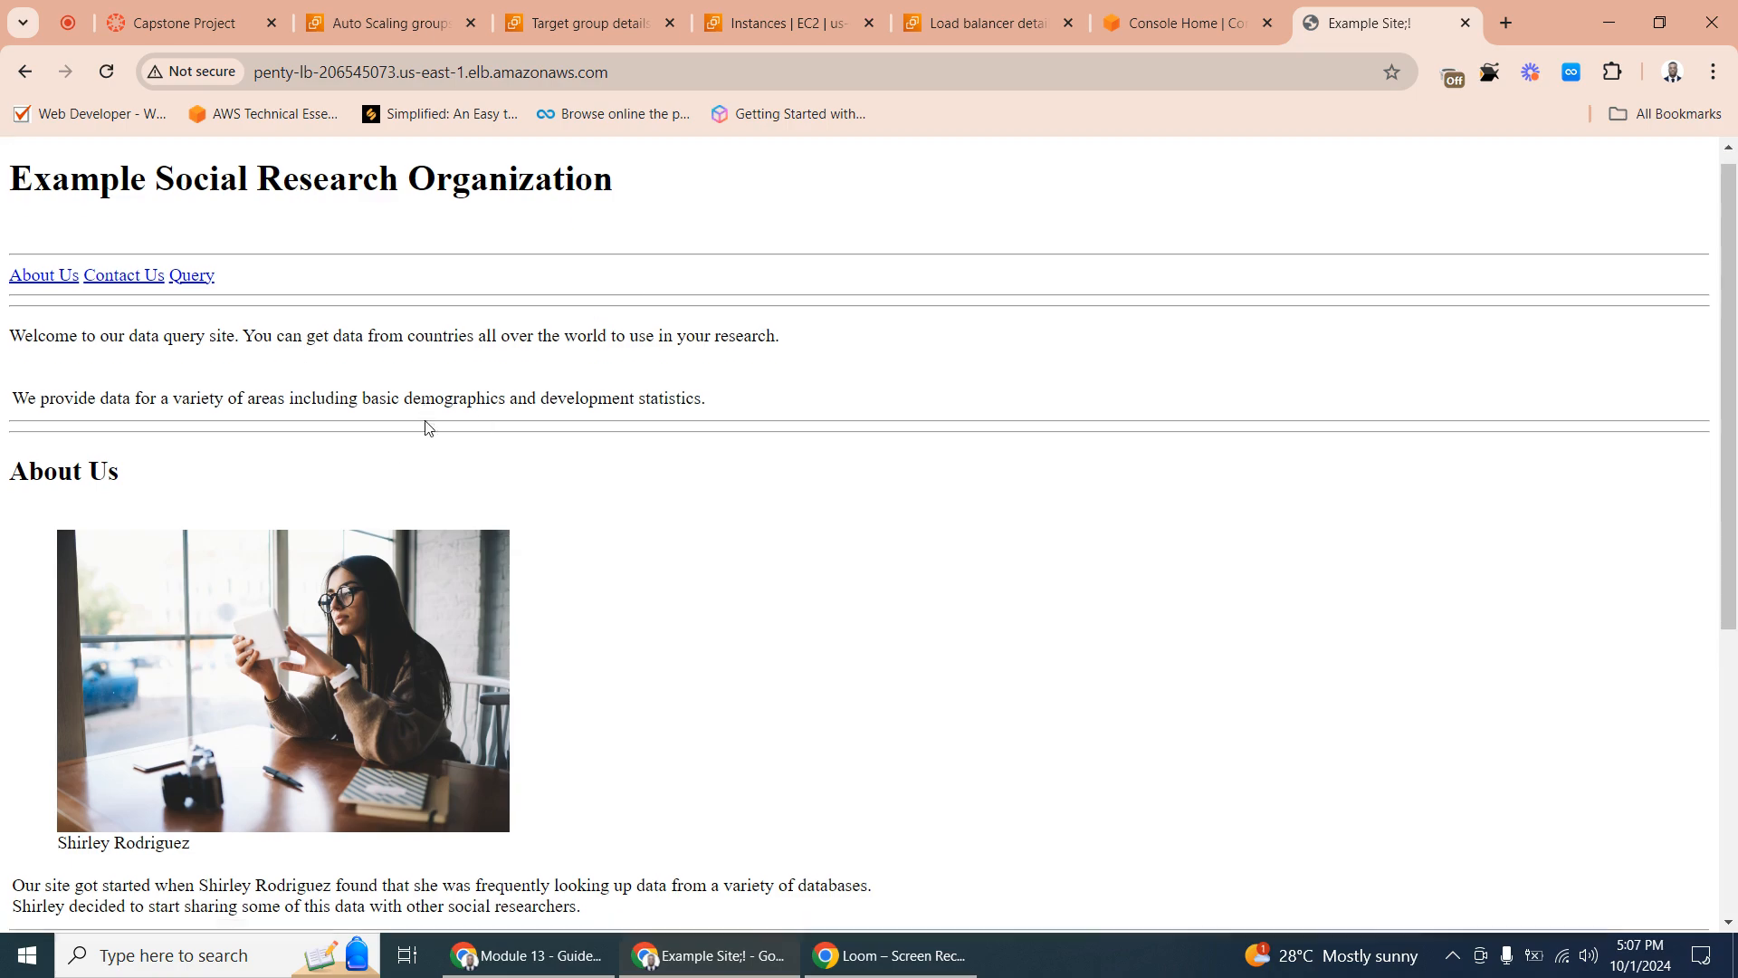
scroll(799, 411, "down", 5)
scroll(508, 426, "up", 5)
scroll(503, 437, "down", 3)
scroll(504, 437, "down", 3)
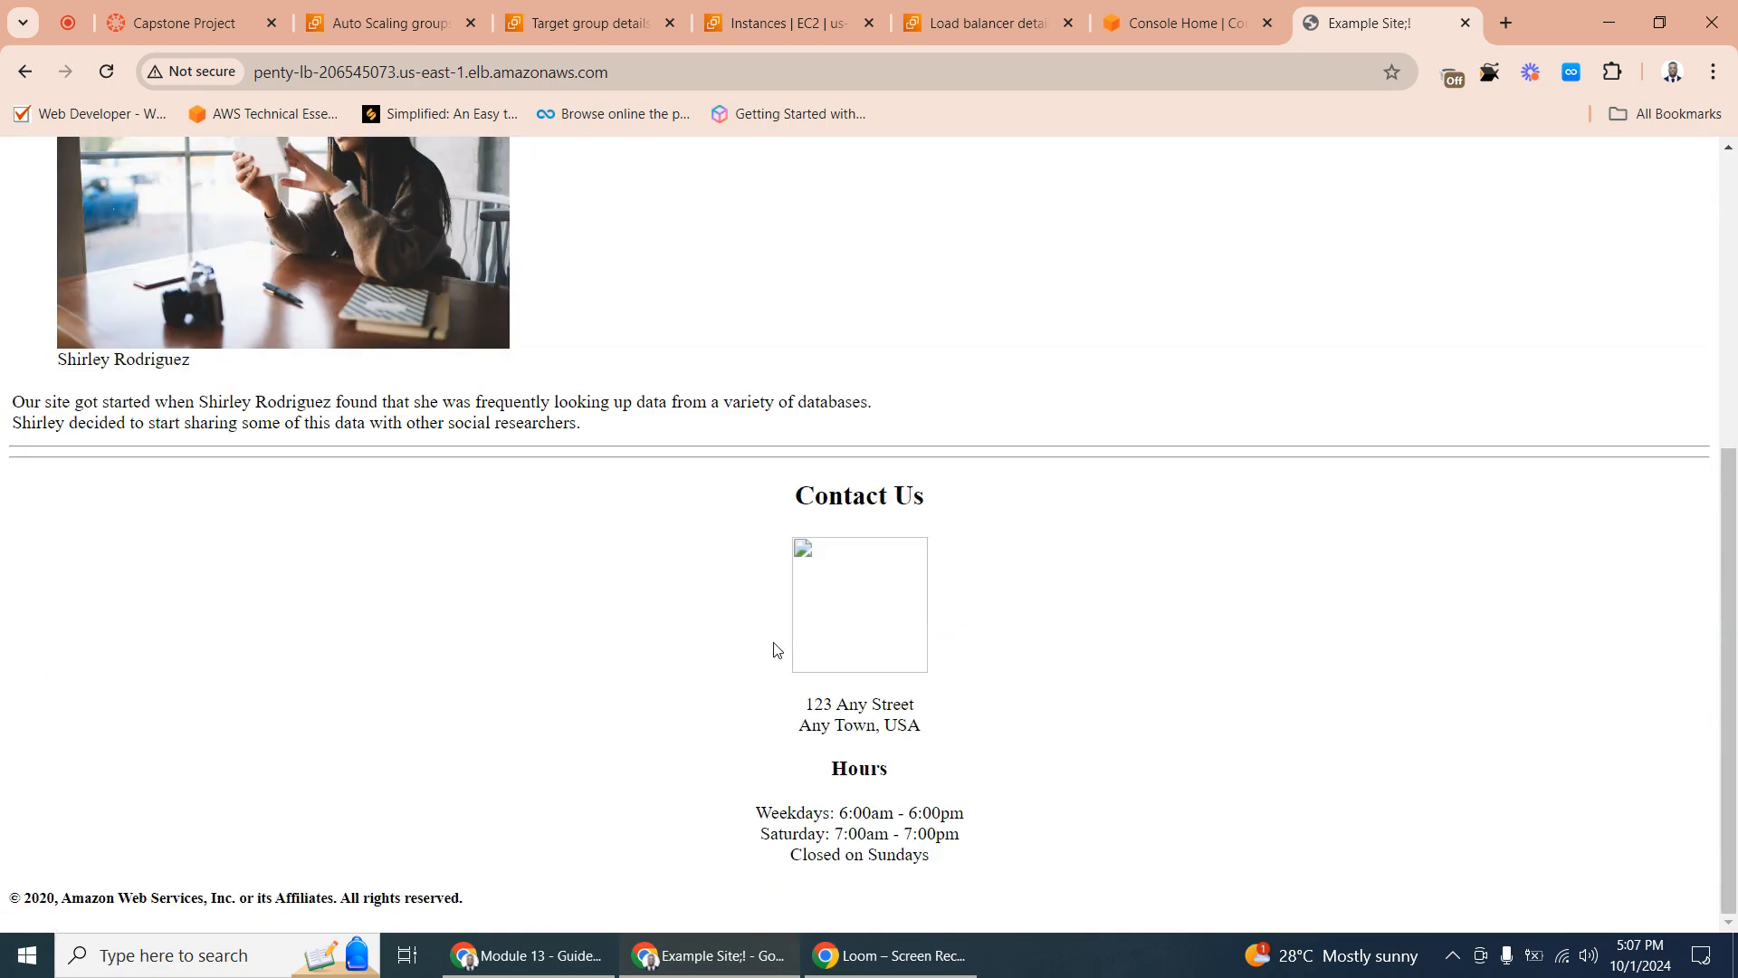
scroll(507, 426, "up", 5)
scroll(482, 395, "up", 1)
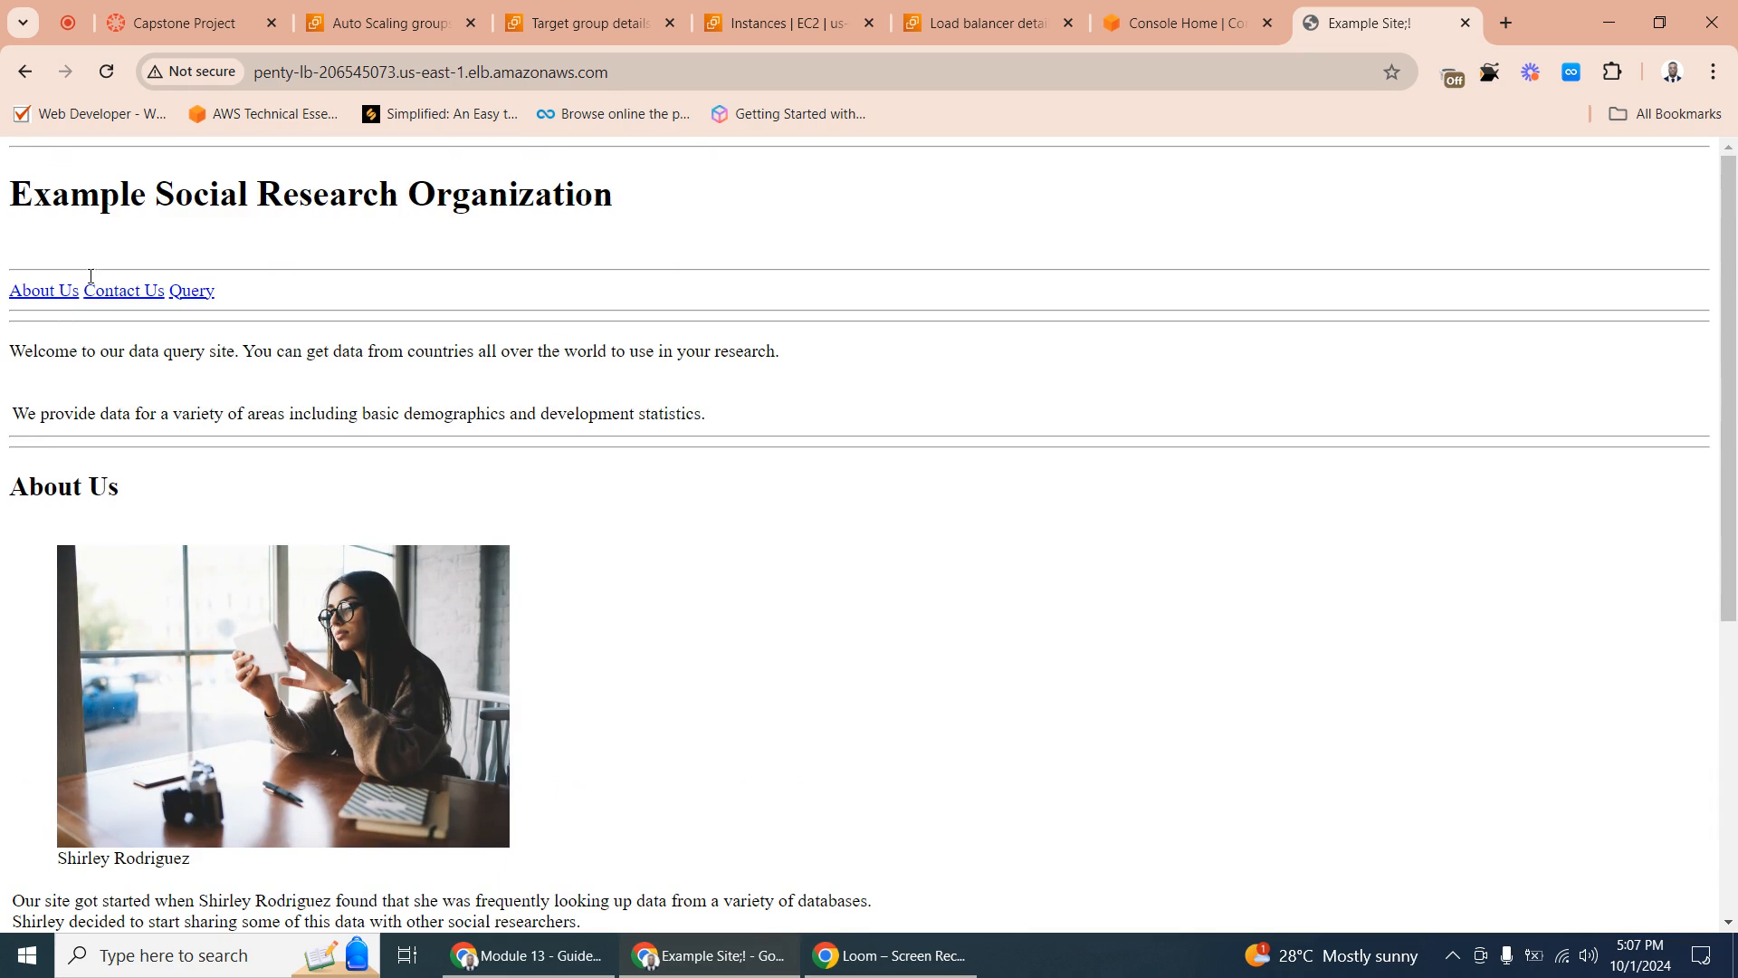
- Try to open the website's Query page, return to the home page and reload it
left_click(193, 292)
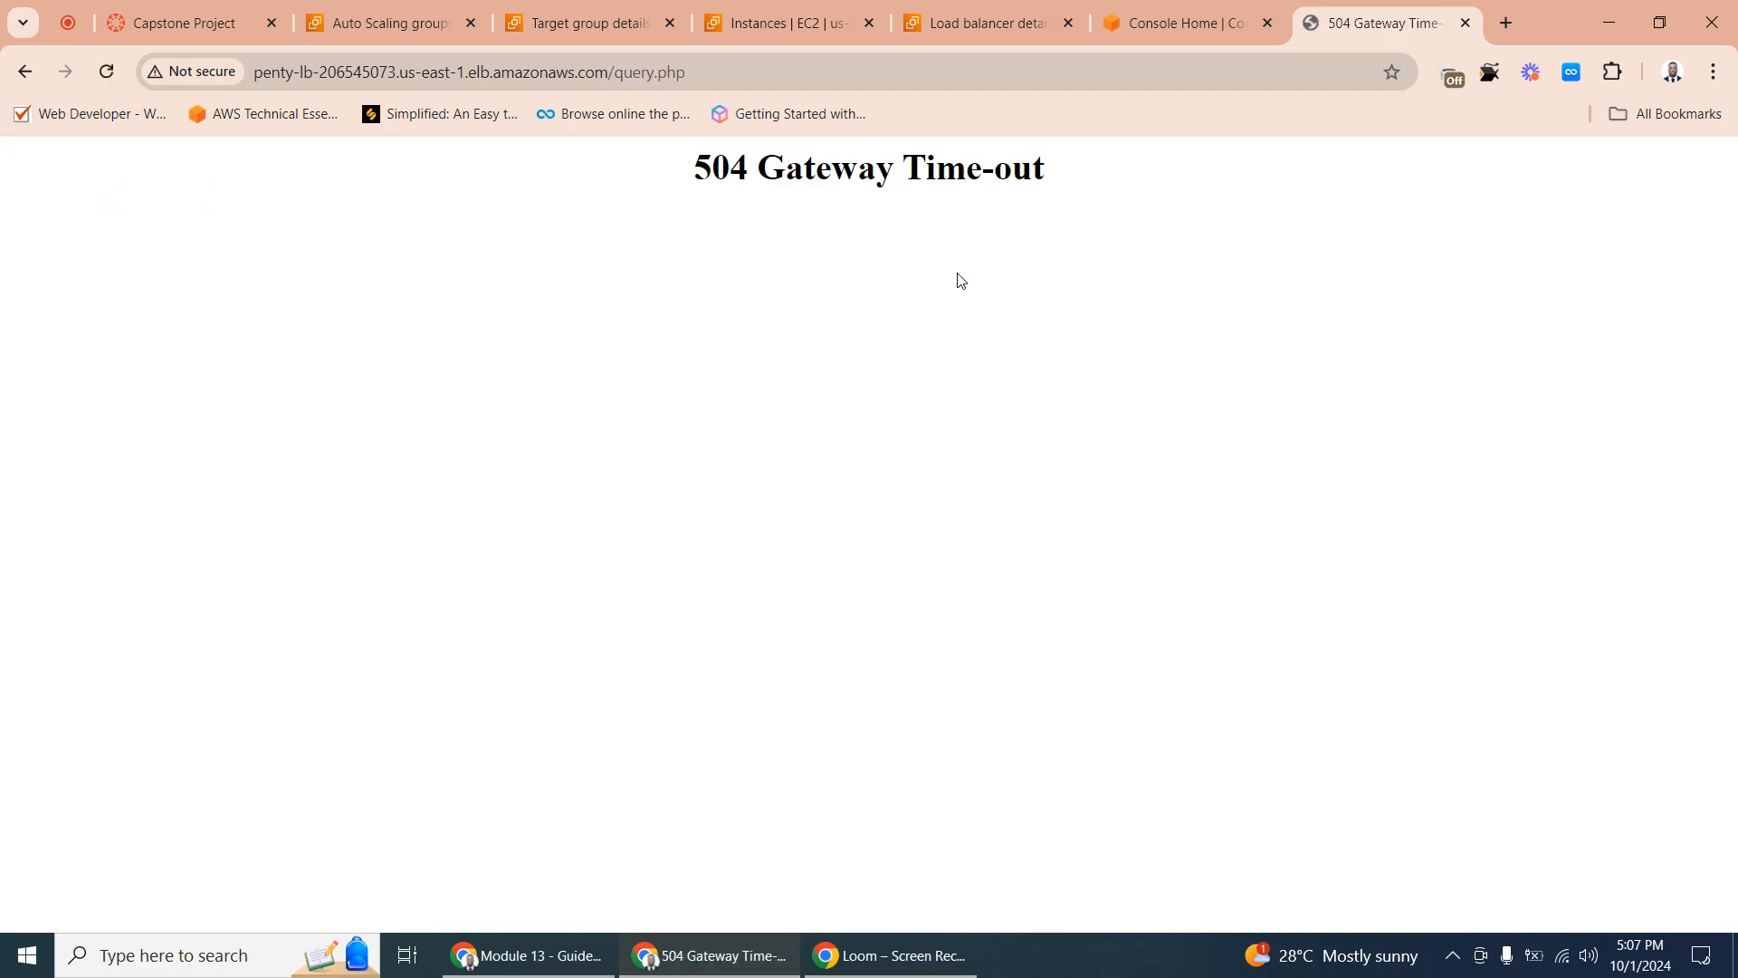
left_click(25, 72)
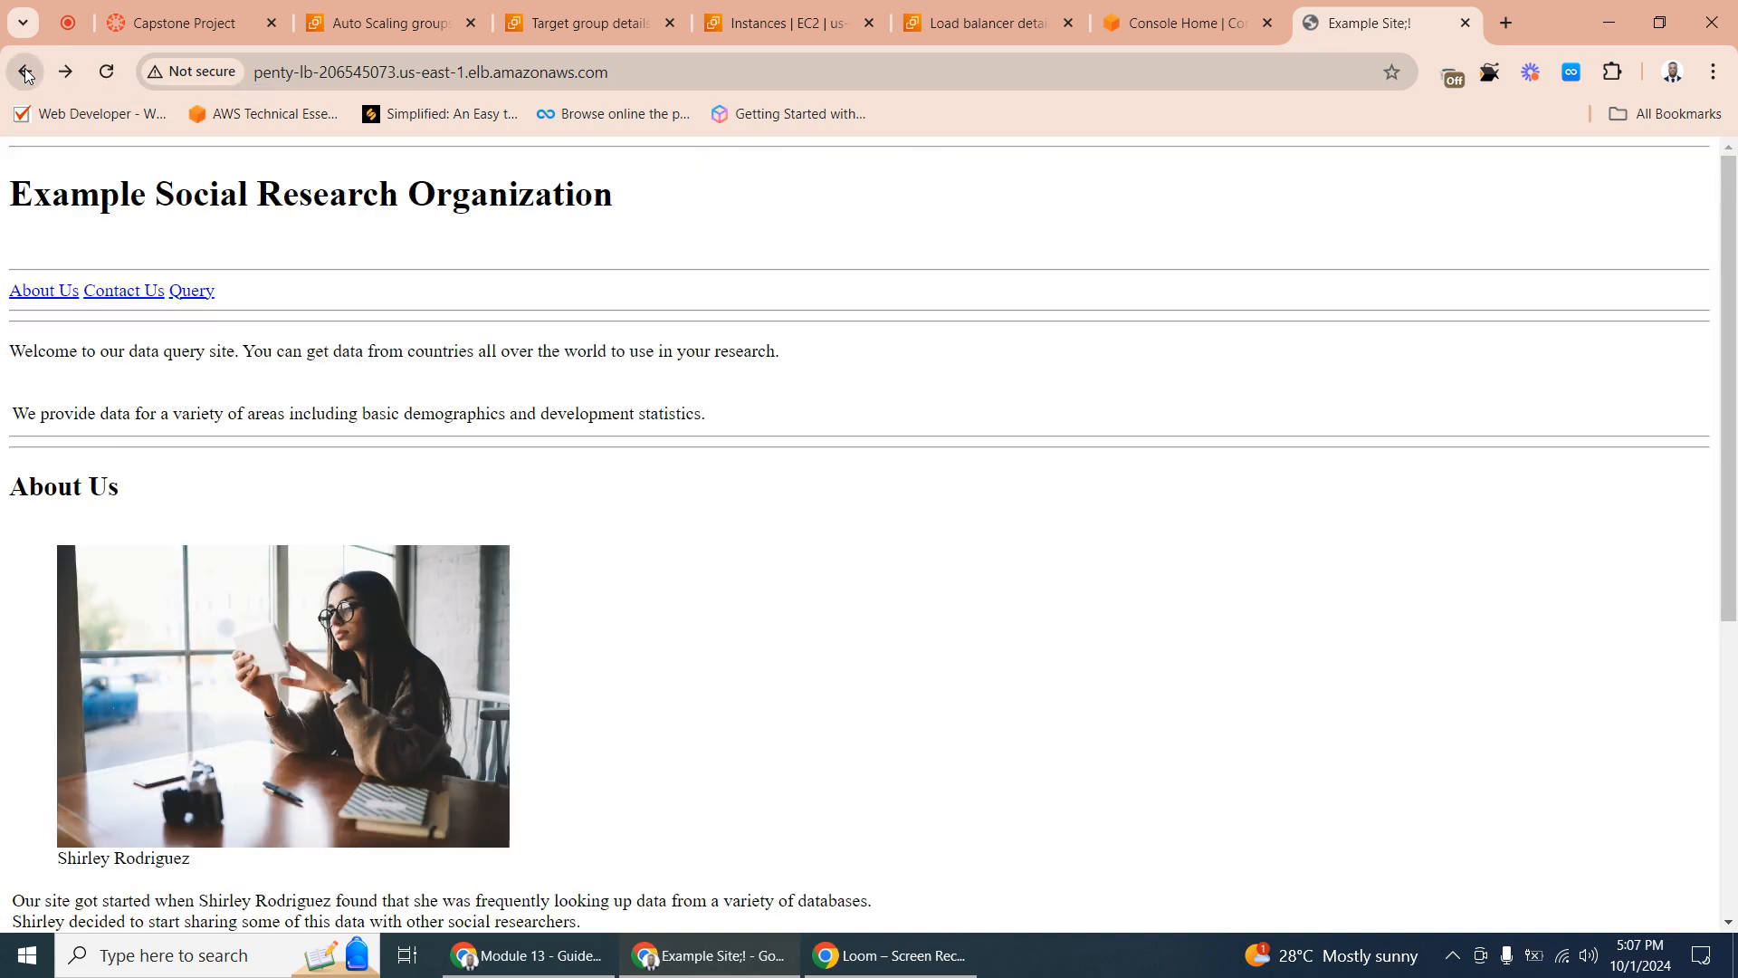
left_click(107, 82)
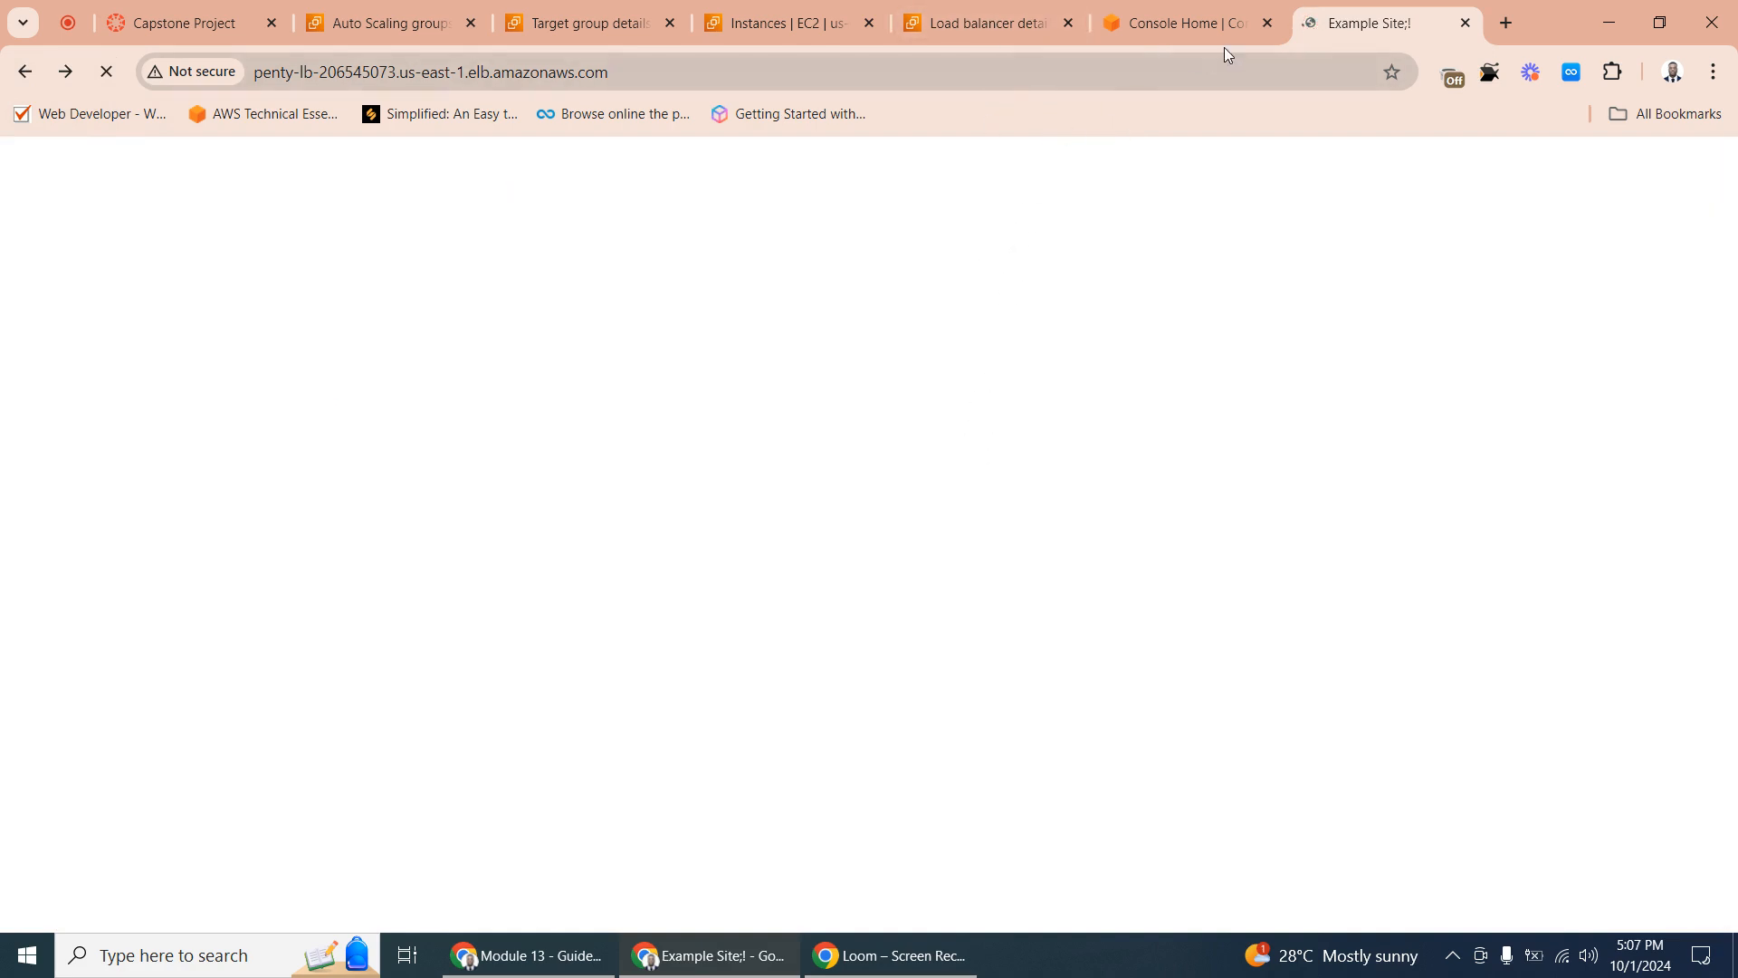
left_click(1190, 16)
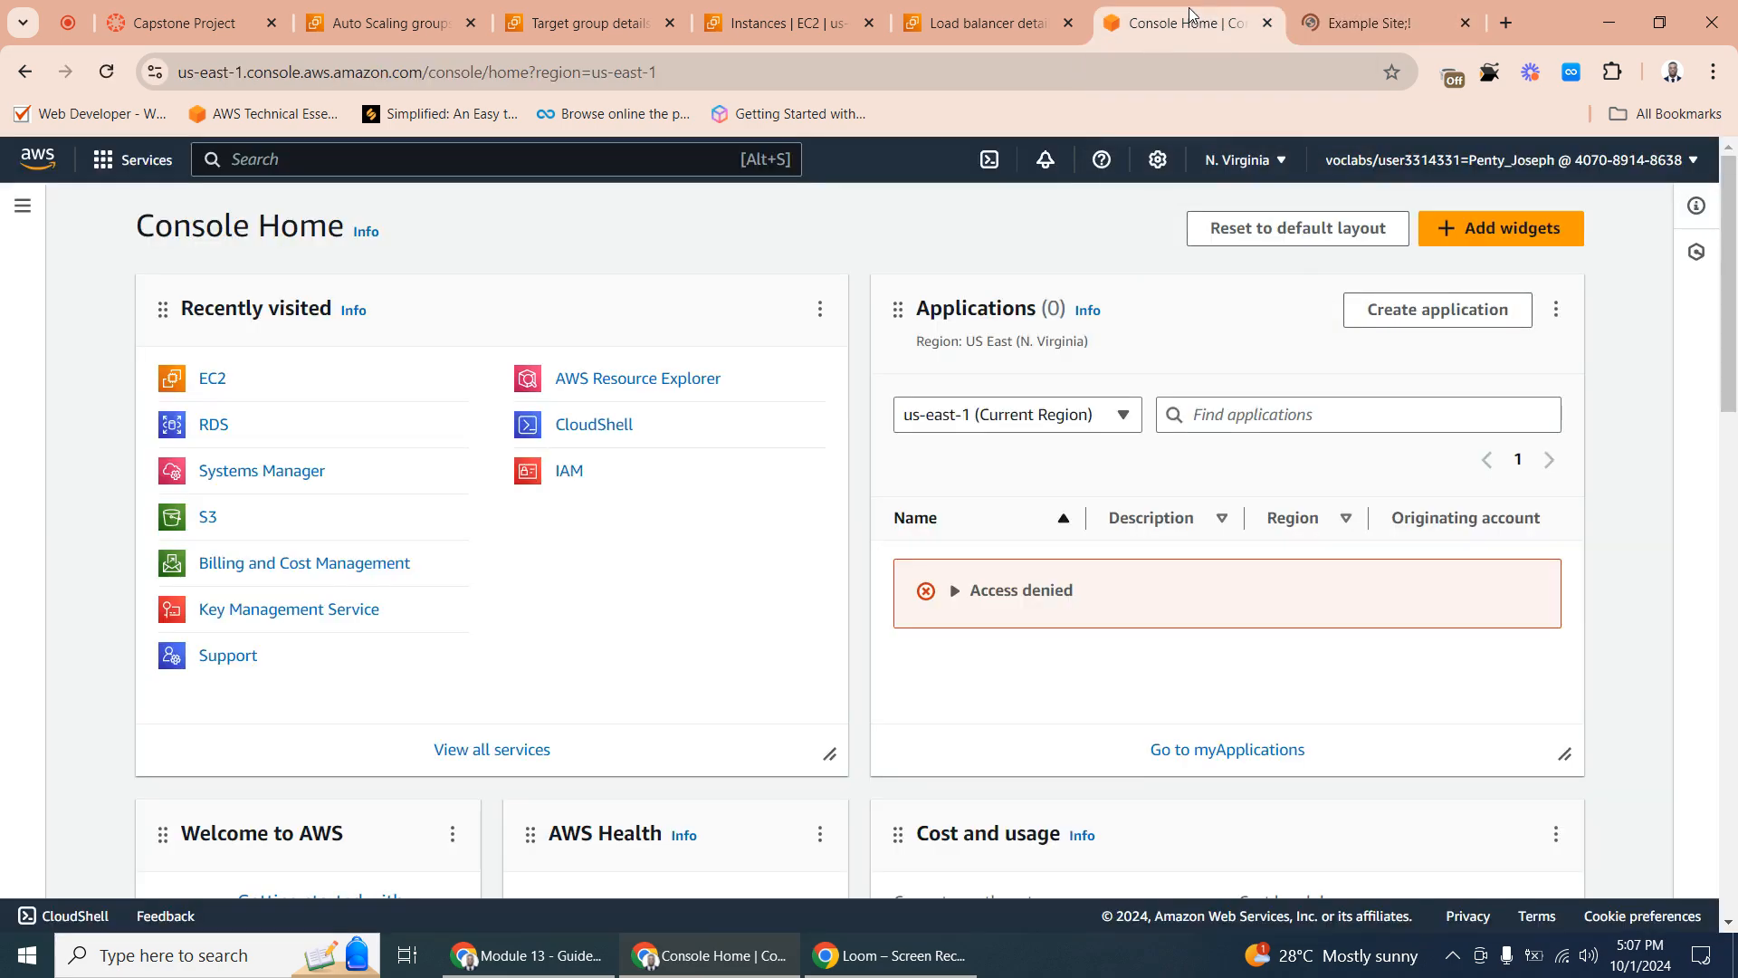
left_click(1032, 22)
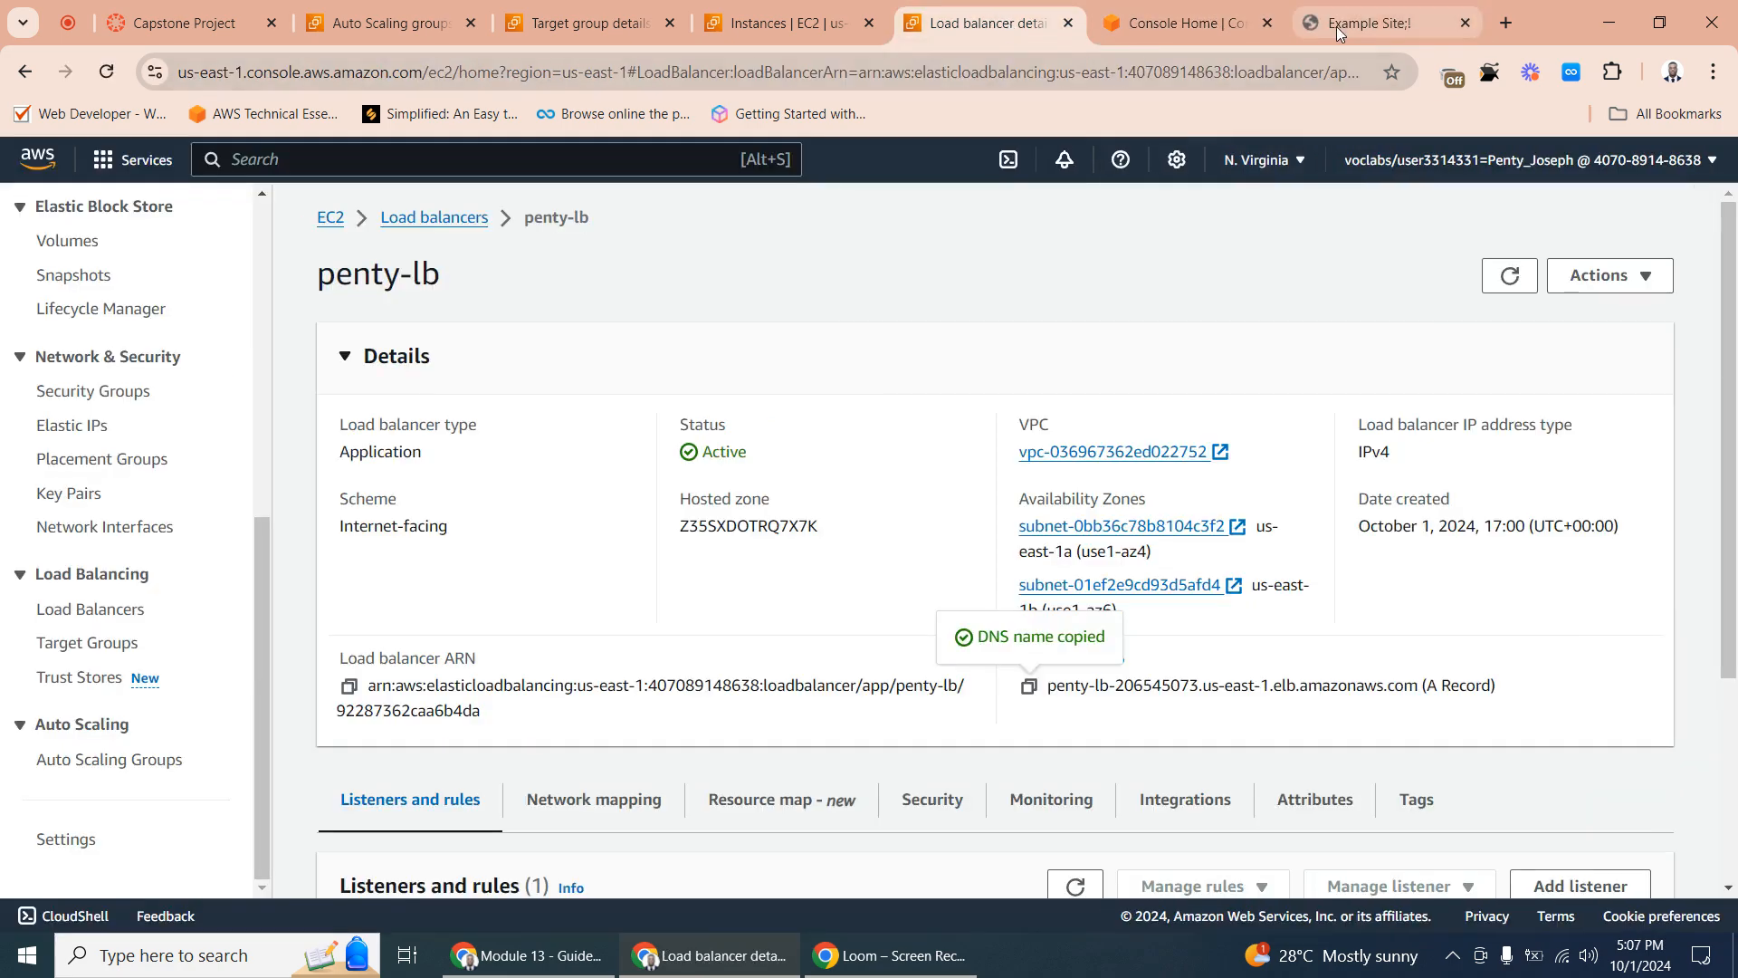
left_click(1336, 27)
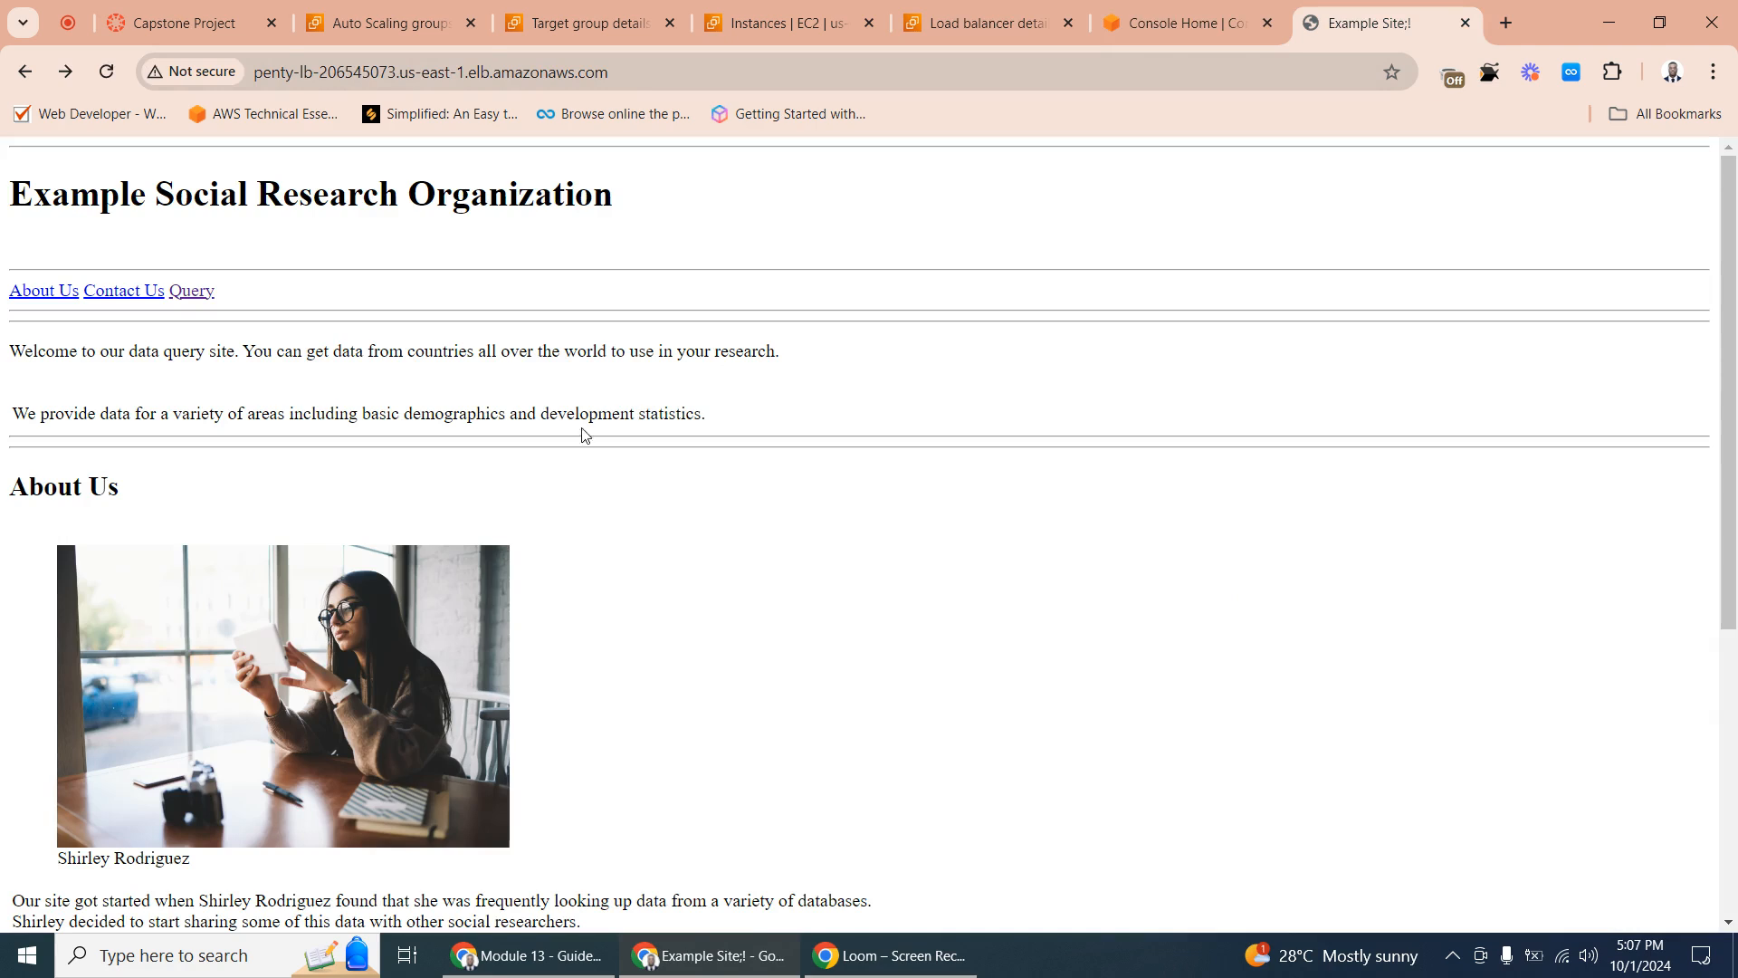
- Open the website's Query page and run the Mobile phones query
left_click(193, 296)
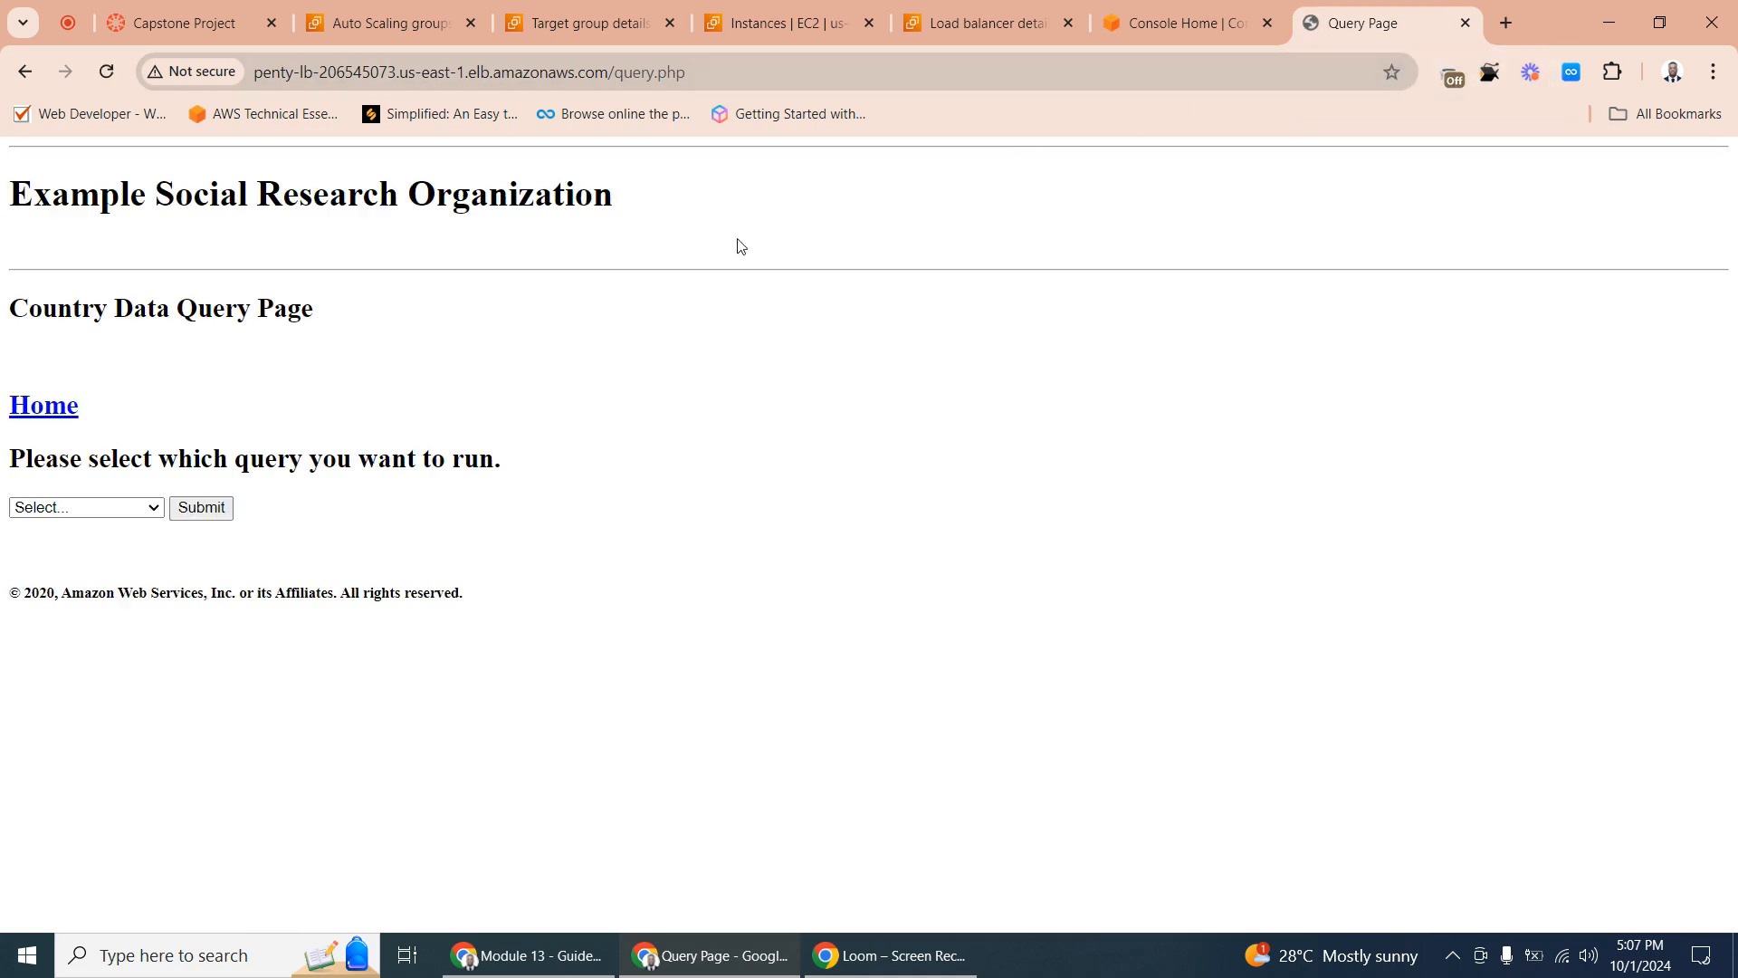
left_click(67, 508)
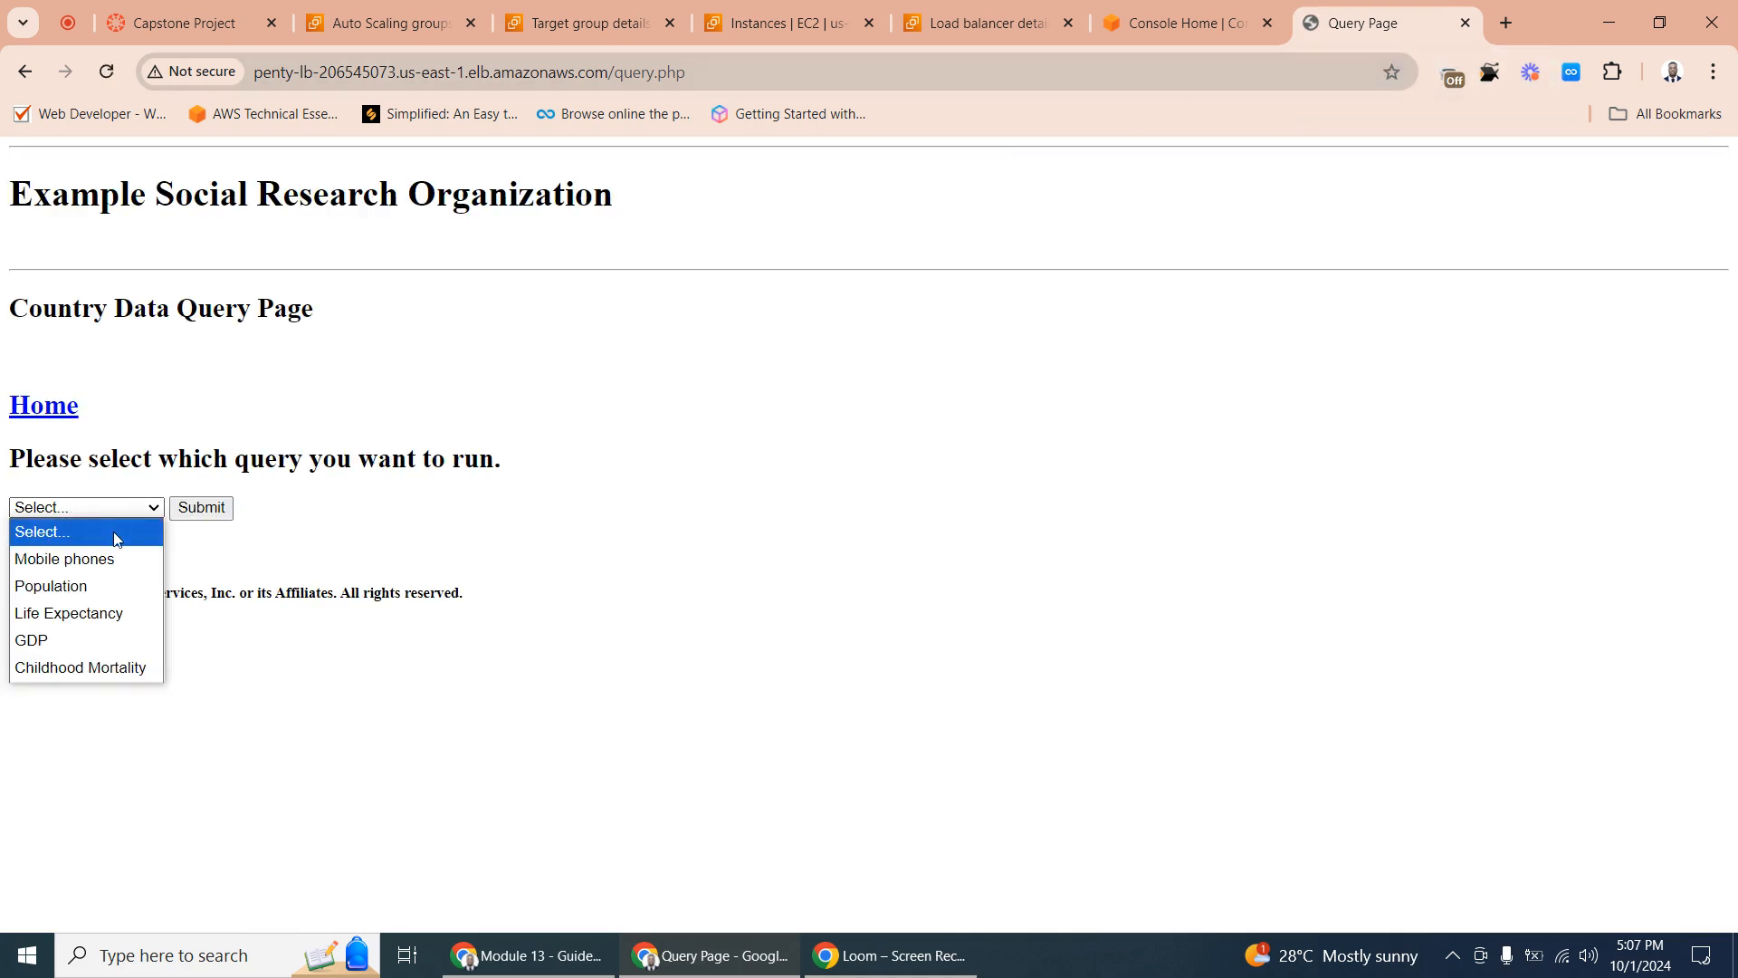
left_click(211, 509)
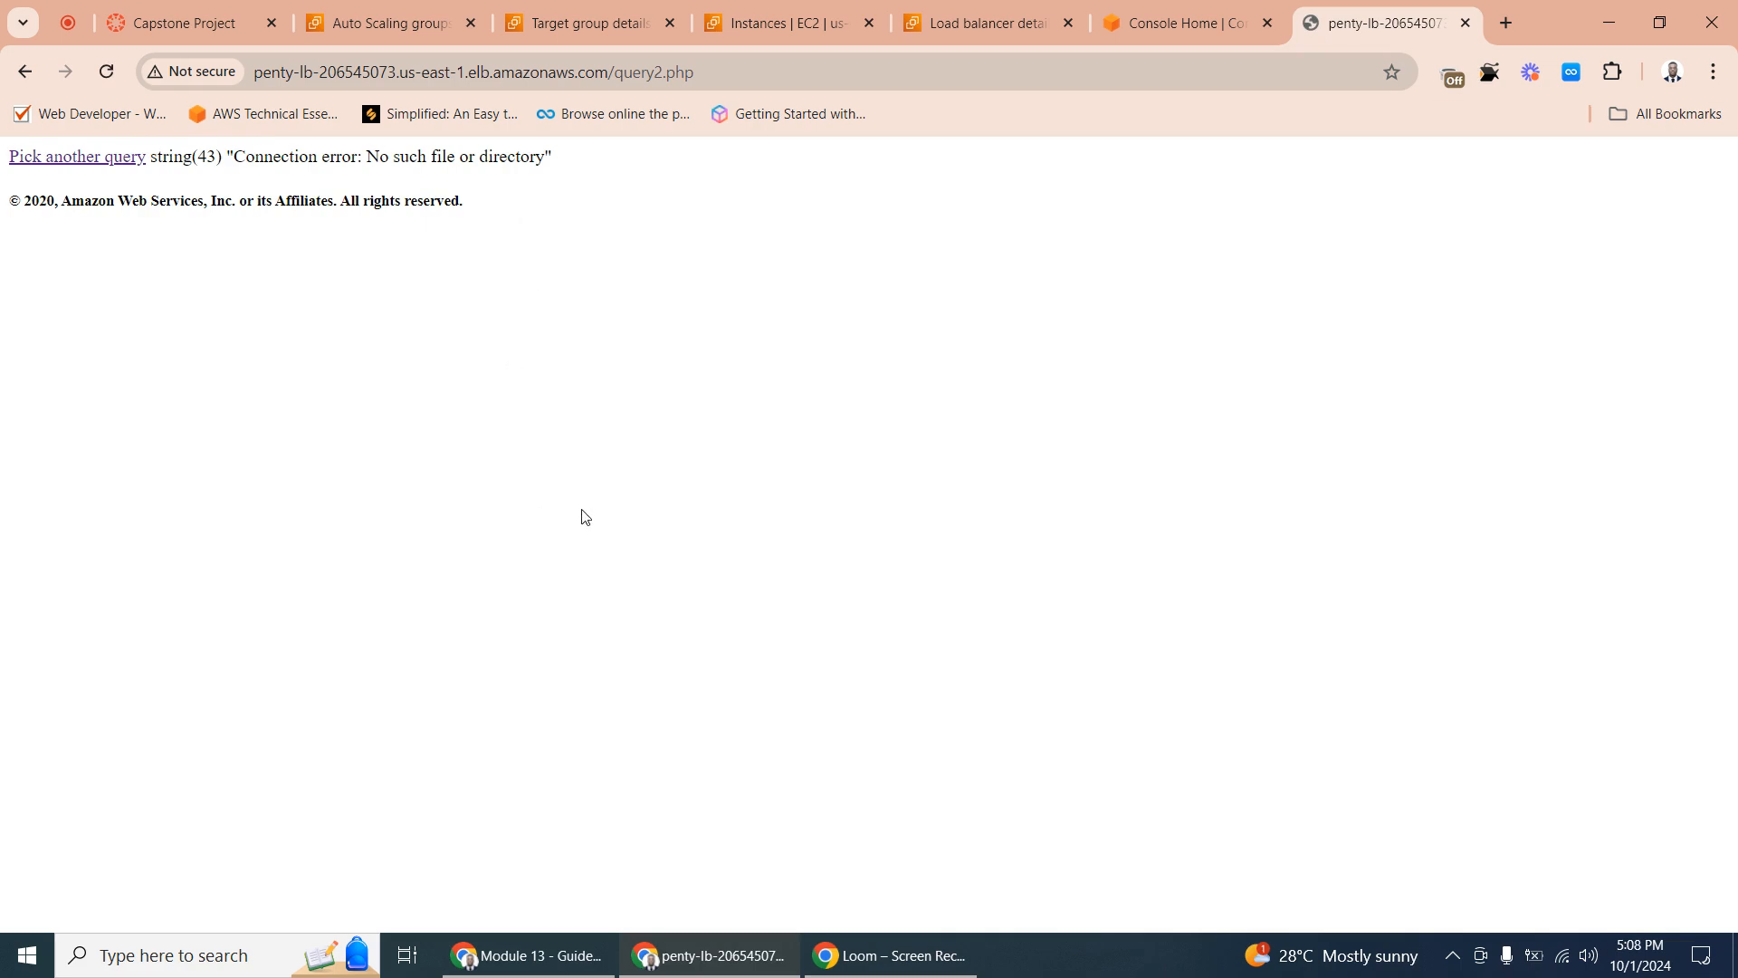
- Open the RDS console and check its databases and subnet groups
left_click(1233, 20)
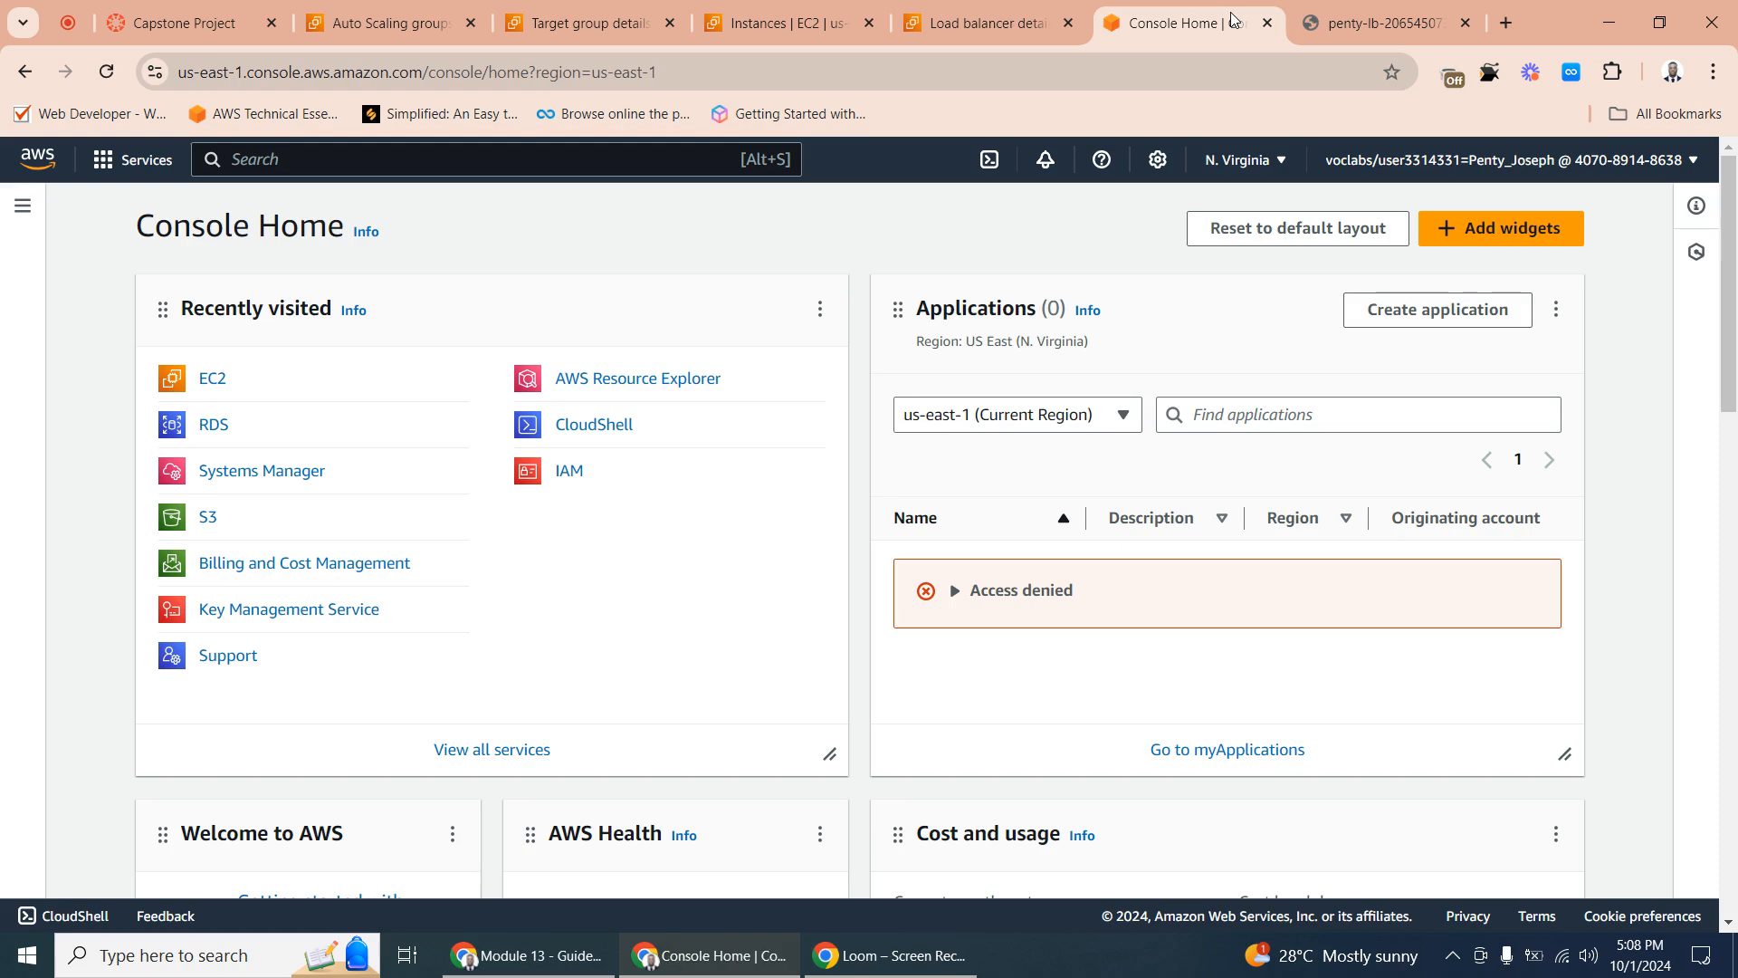
left_click(980, 17)
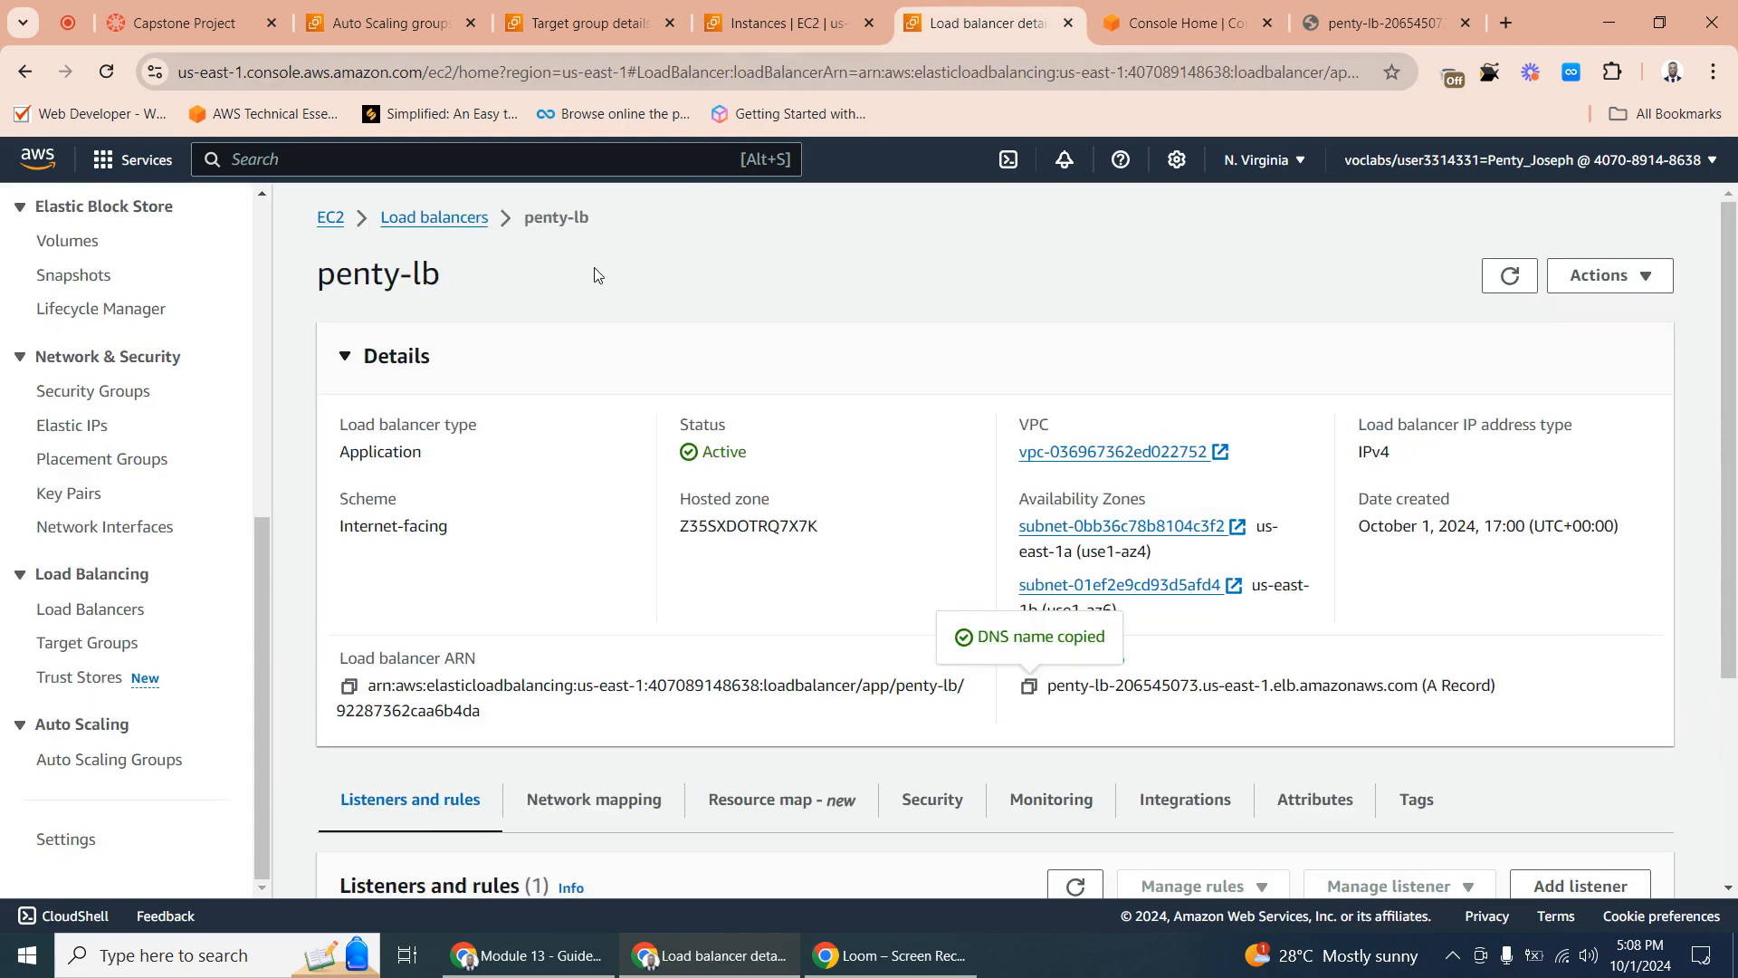
left_click(770, 22)
left_click(1125, 20)
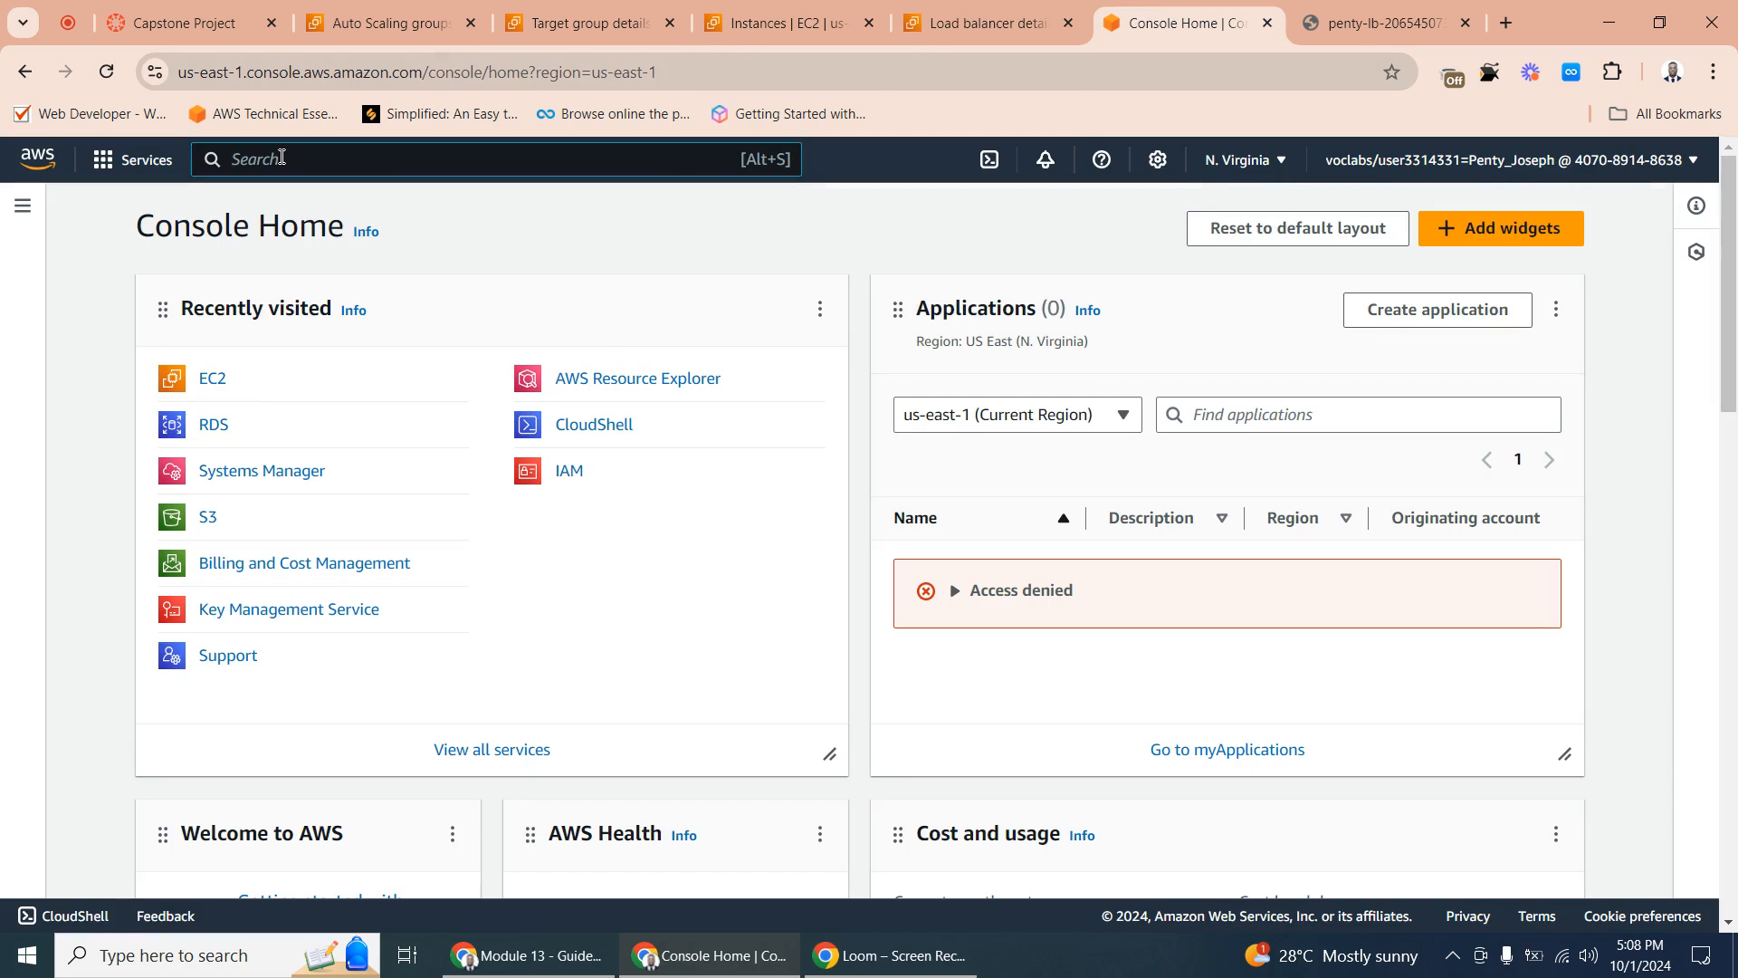
left_click(221, 415)
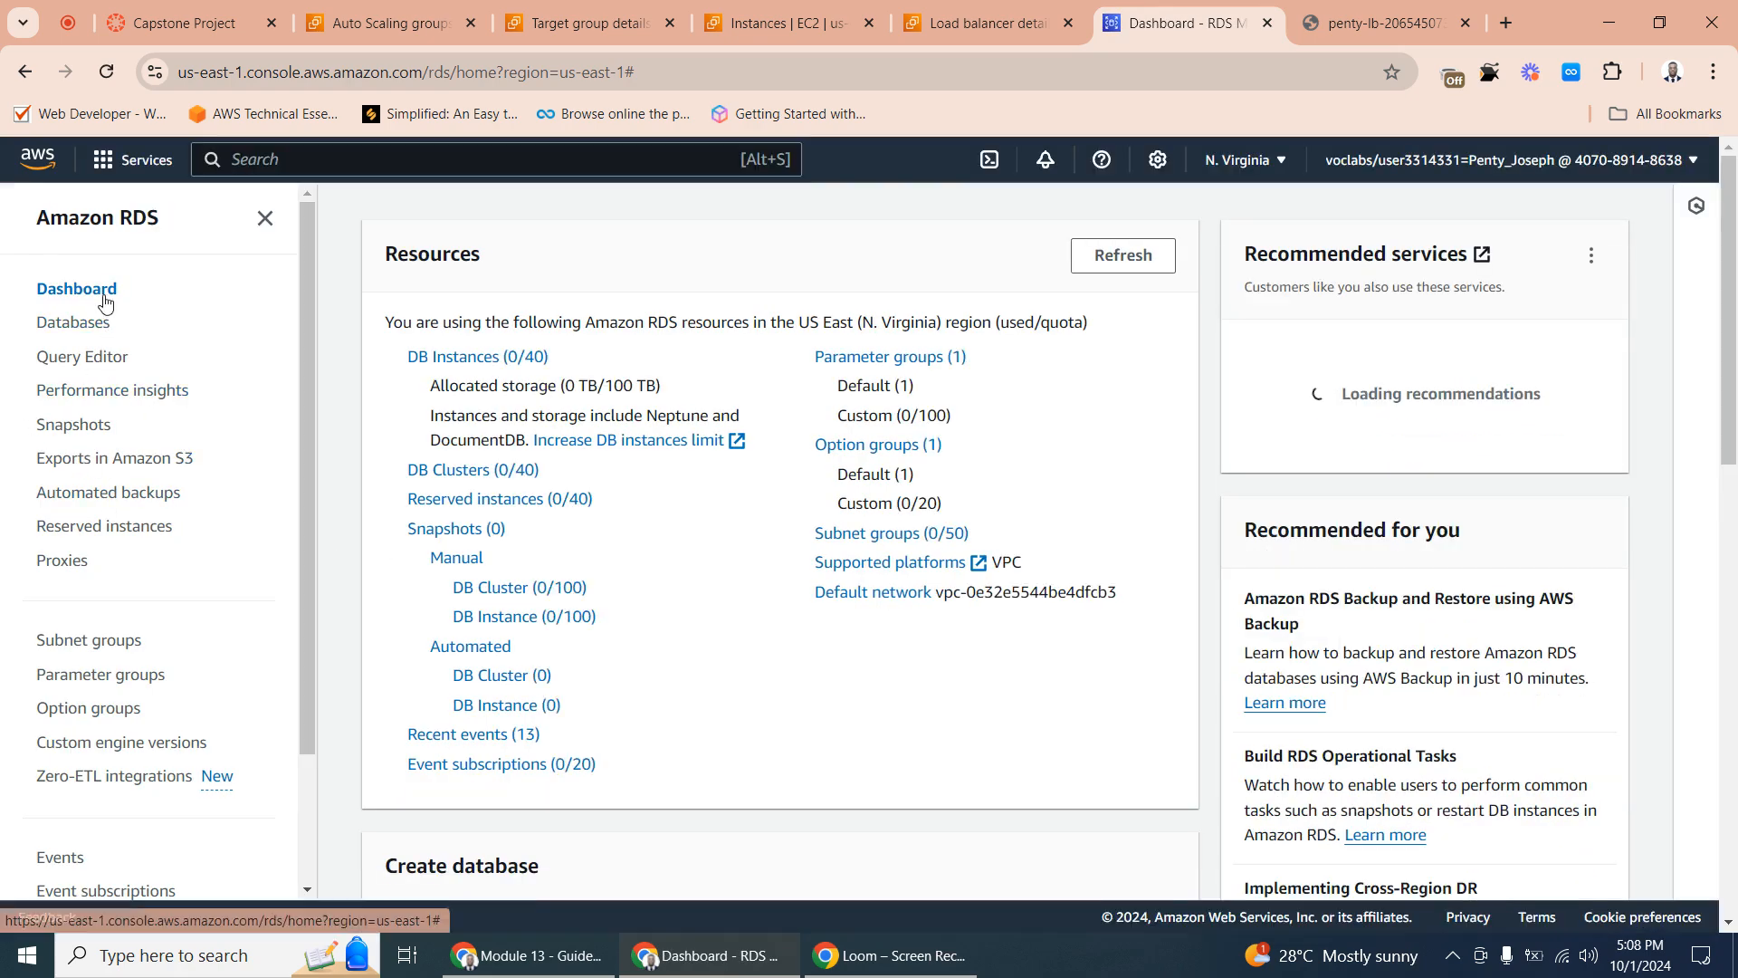
left_click(99, 323)
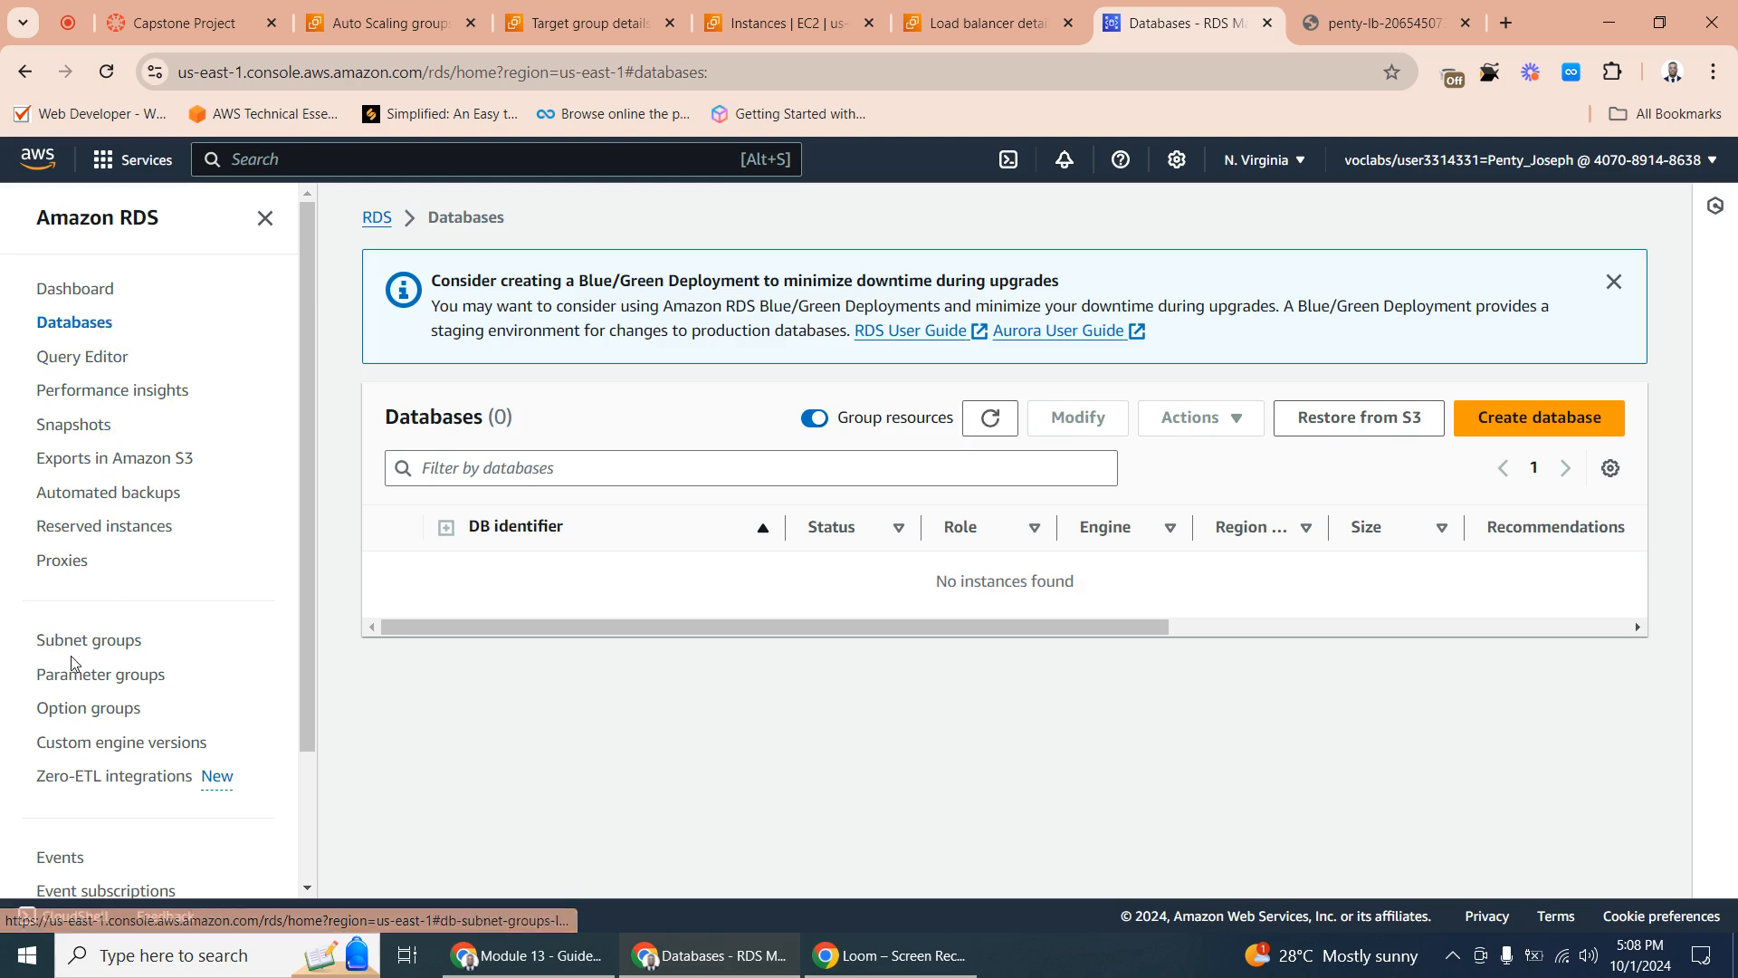
left_click(118, 642)
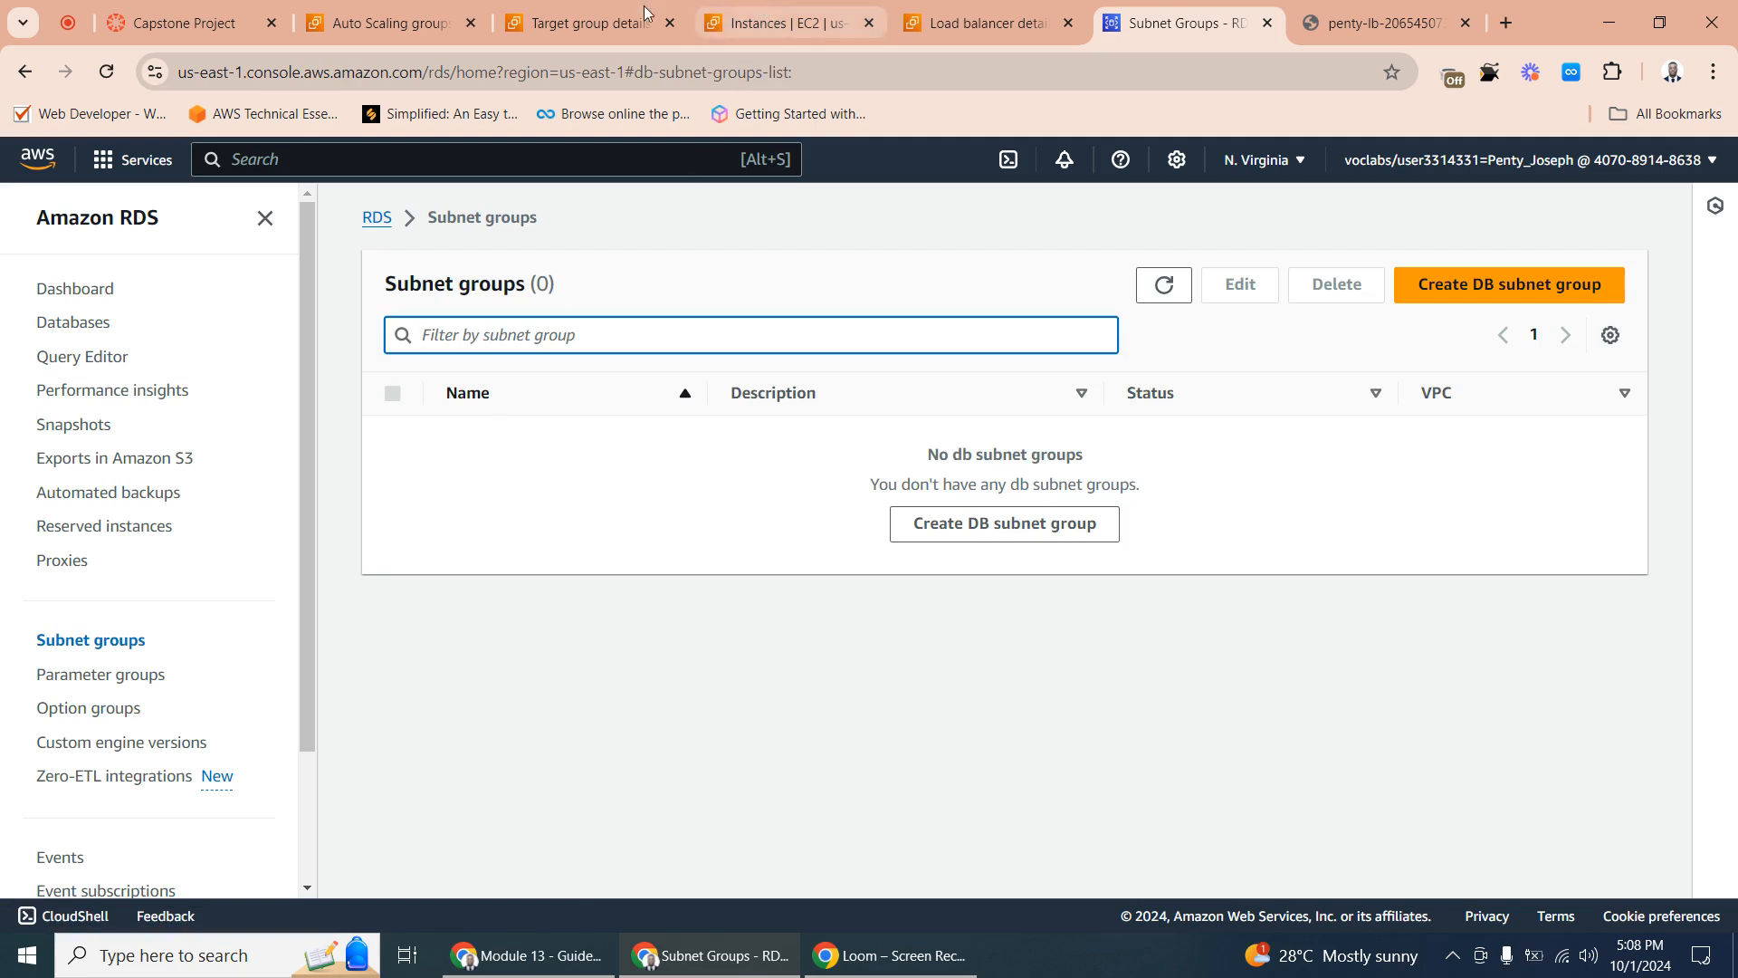
- Check the Capstone Project architecture diagram and the Auto Scaling groups list, and return to the RDS subnet groups
left_click(190, 22)
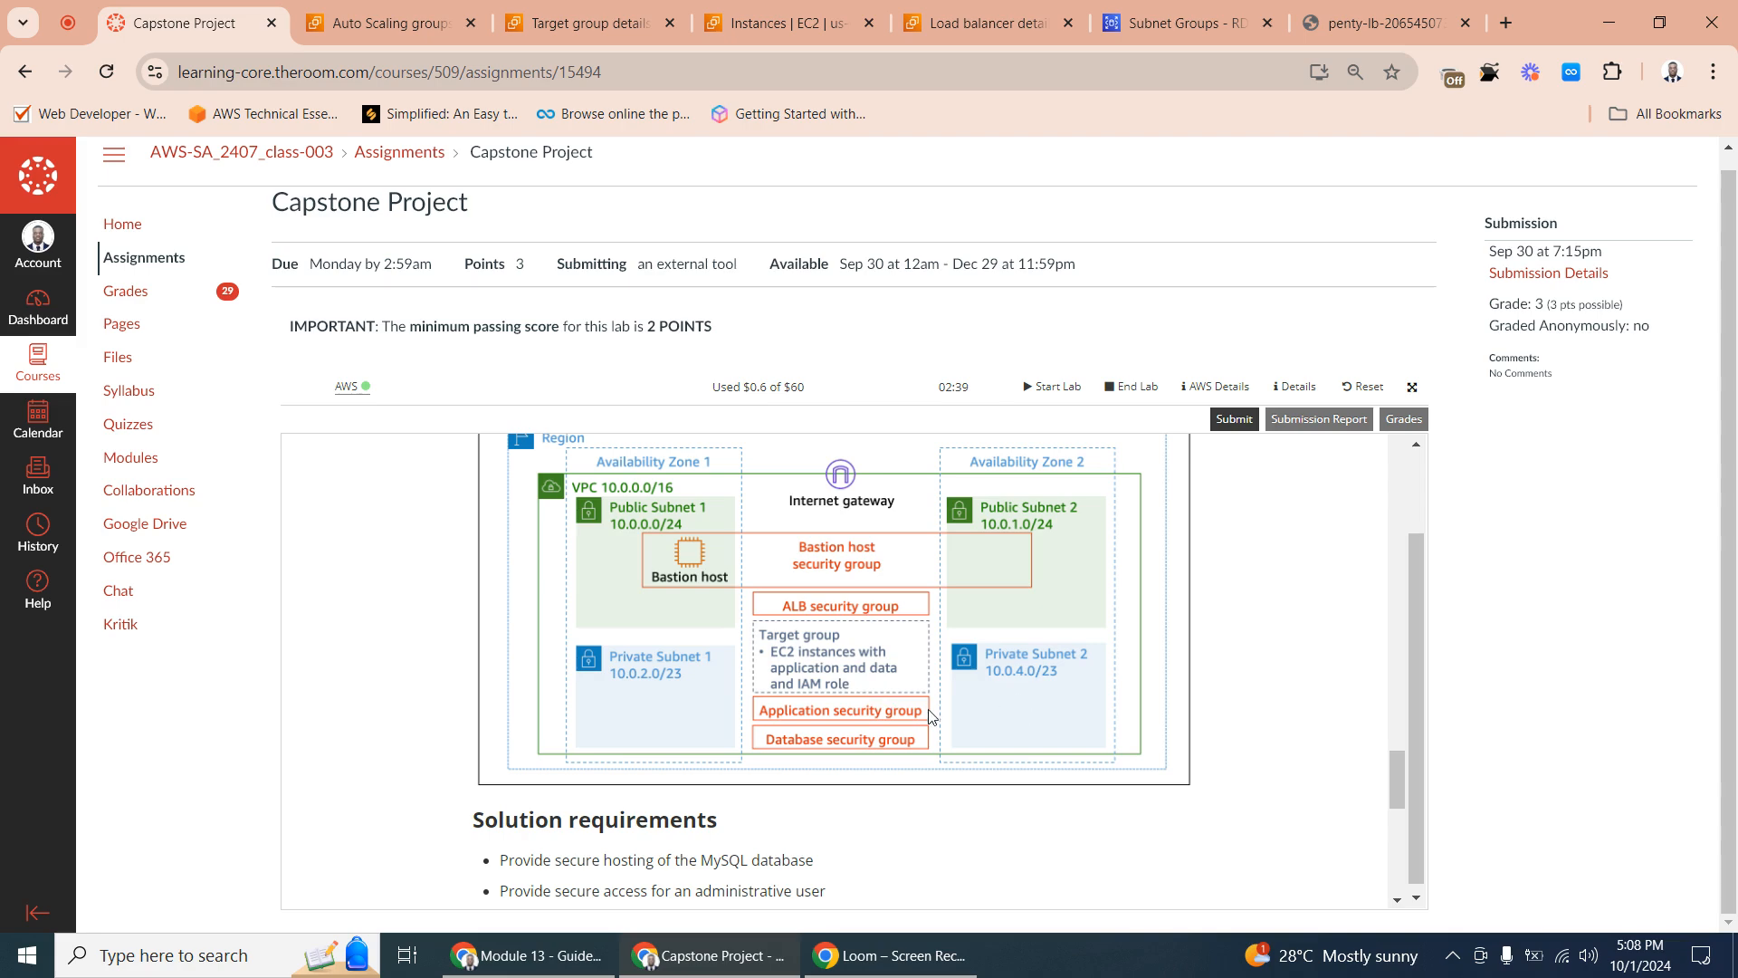
left_click(412, 22)
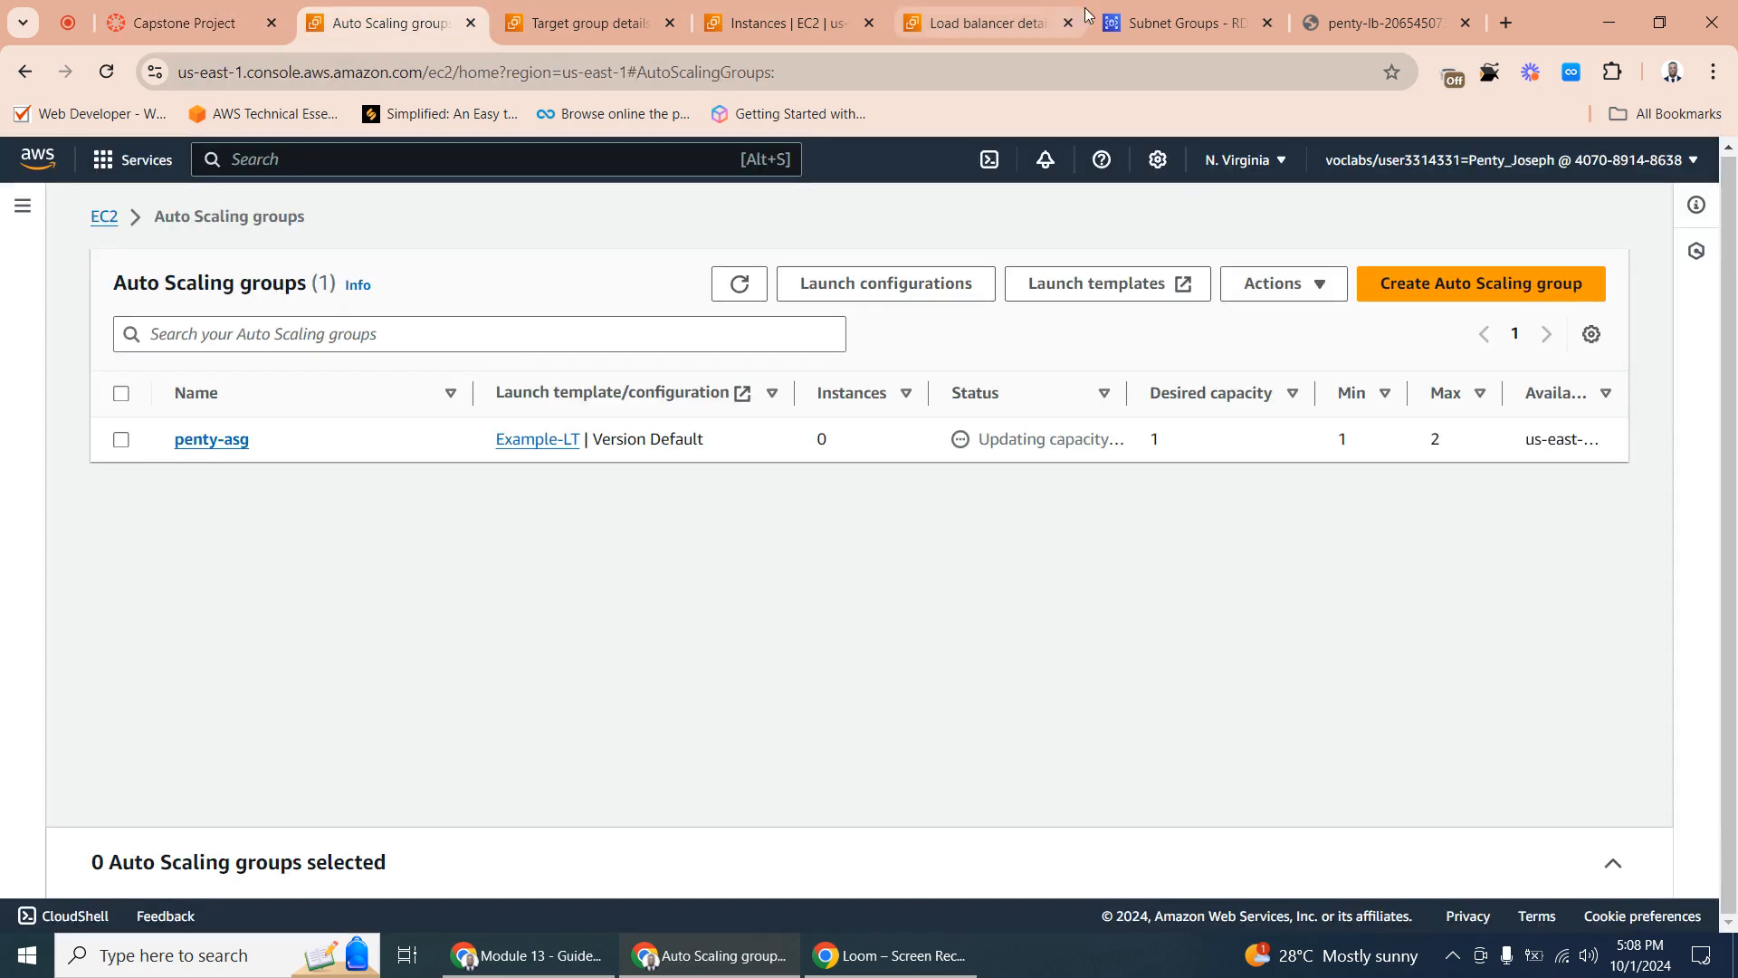
left_click(1174, 19)
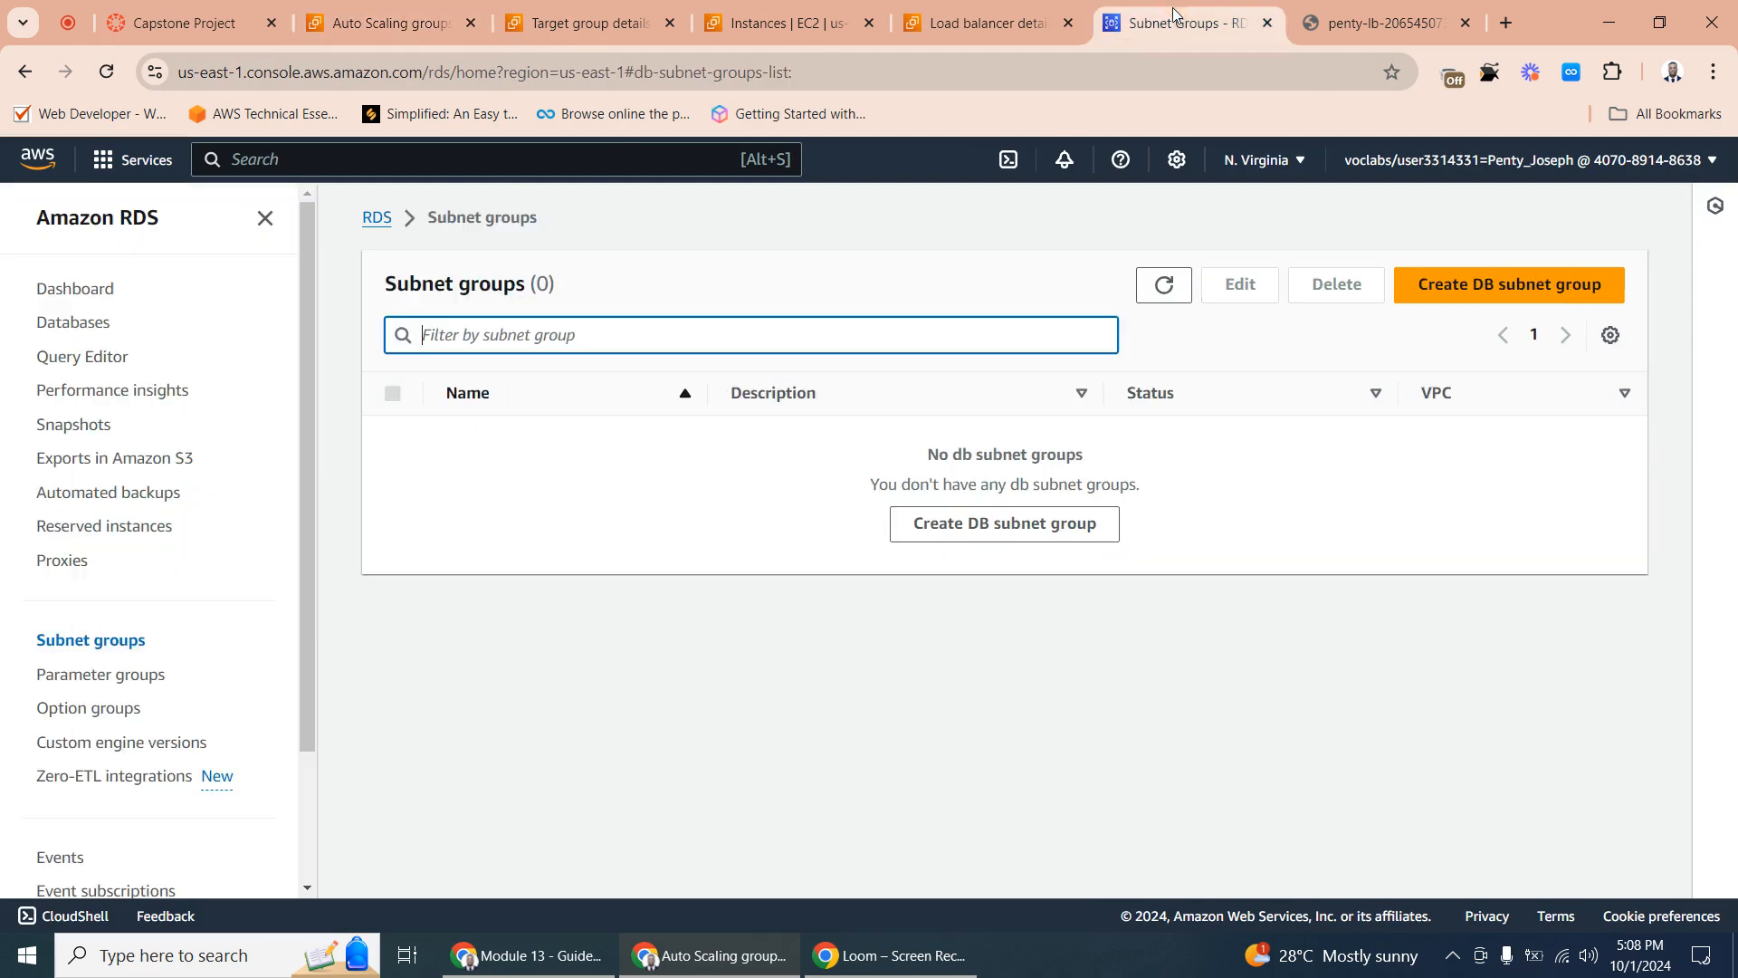
- Start a new DB subnet group and name it penty-db-subnet
left_click(1025, 528)
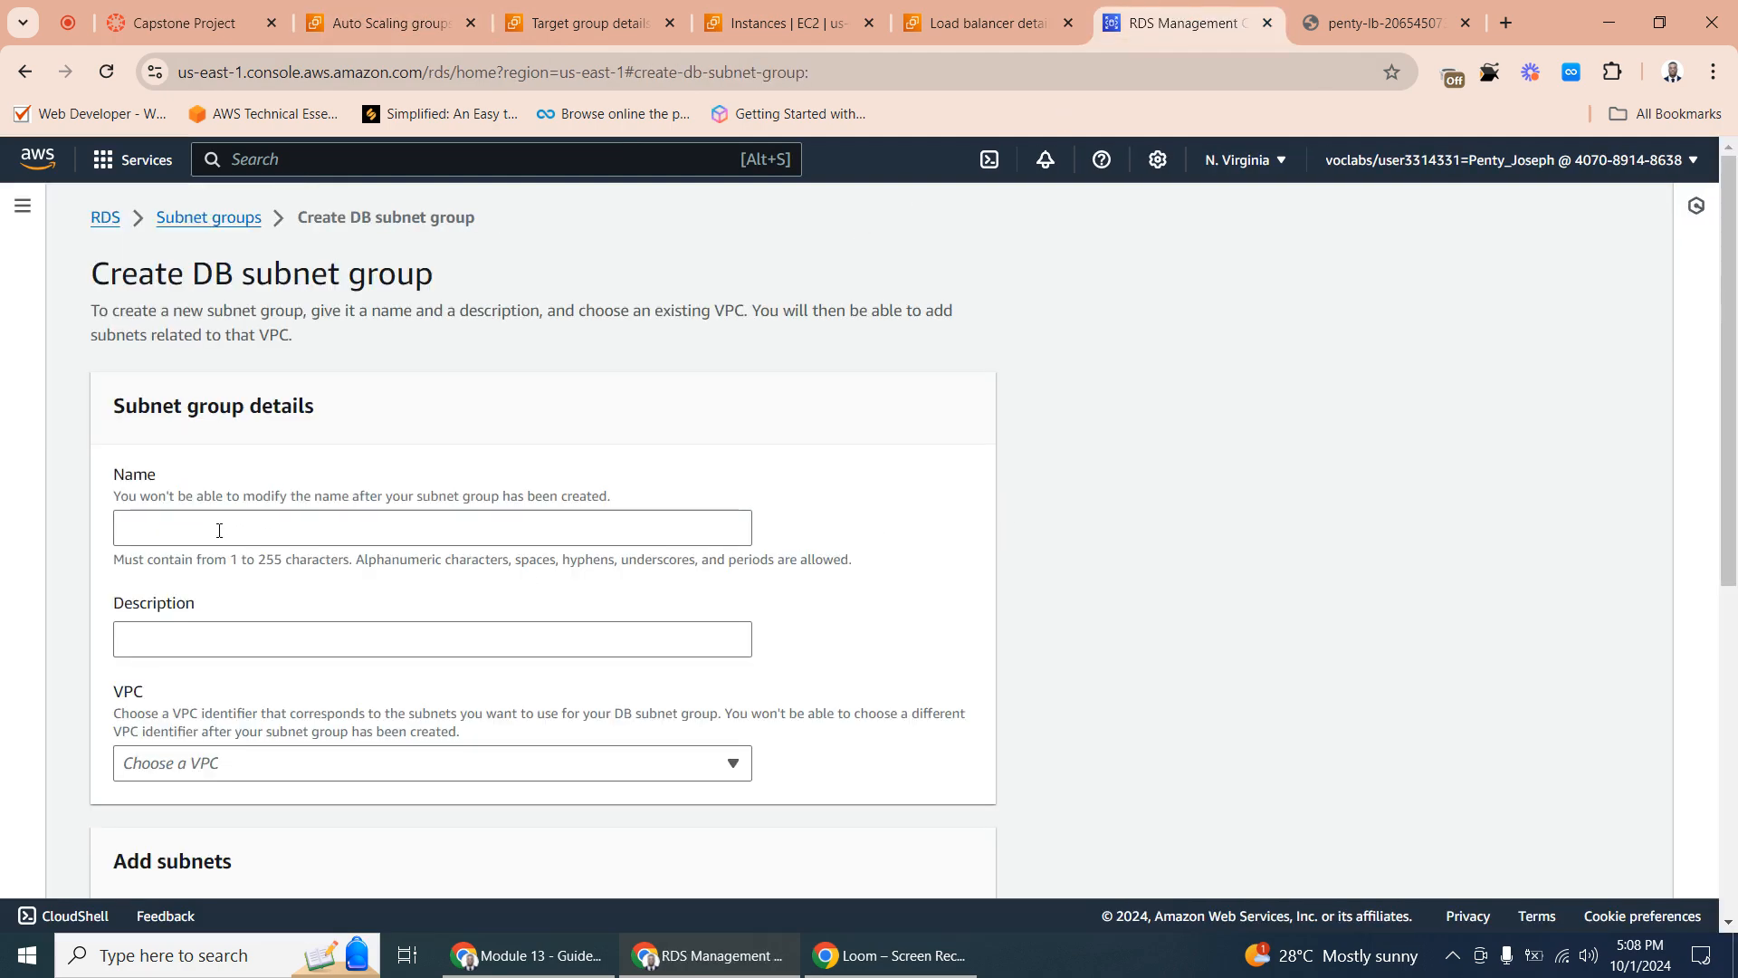
left_click(217, 530)
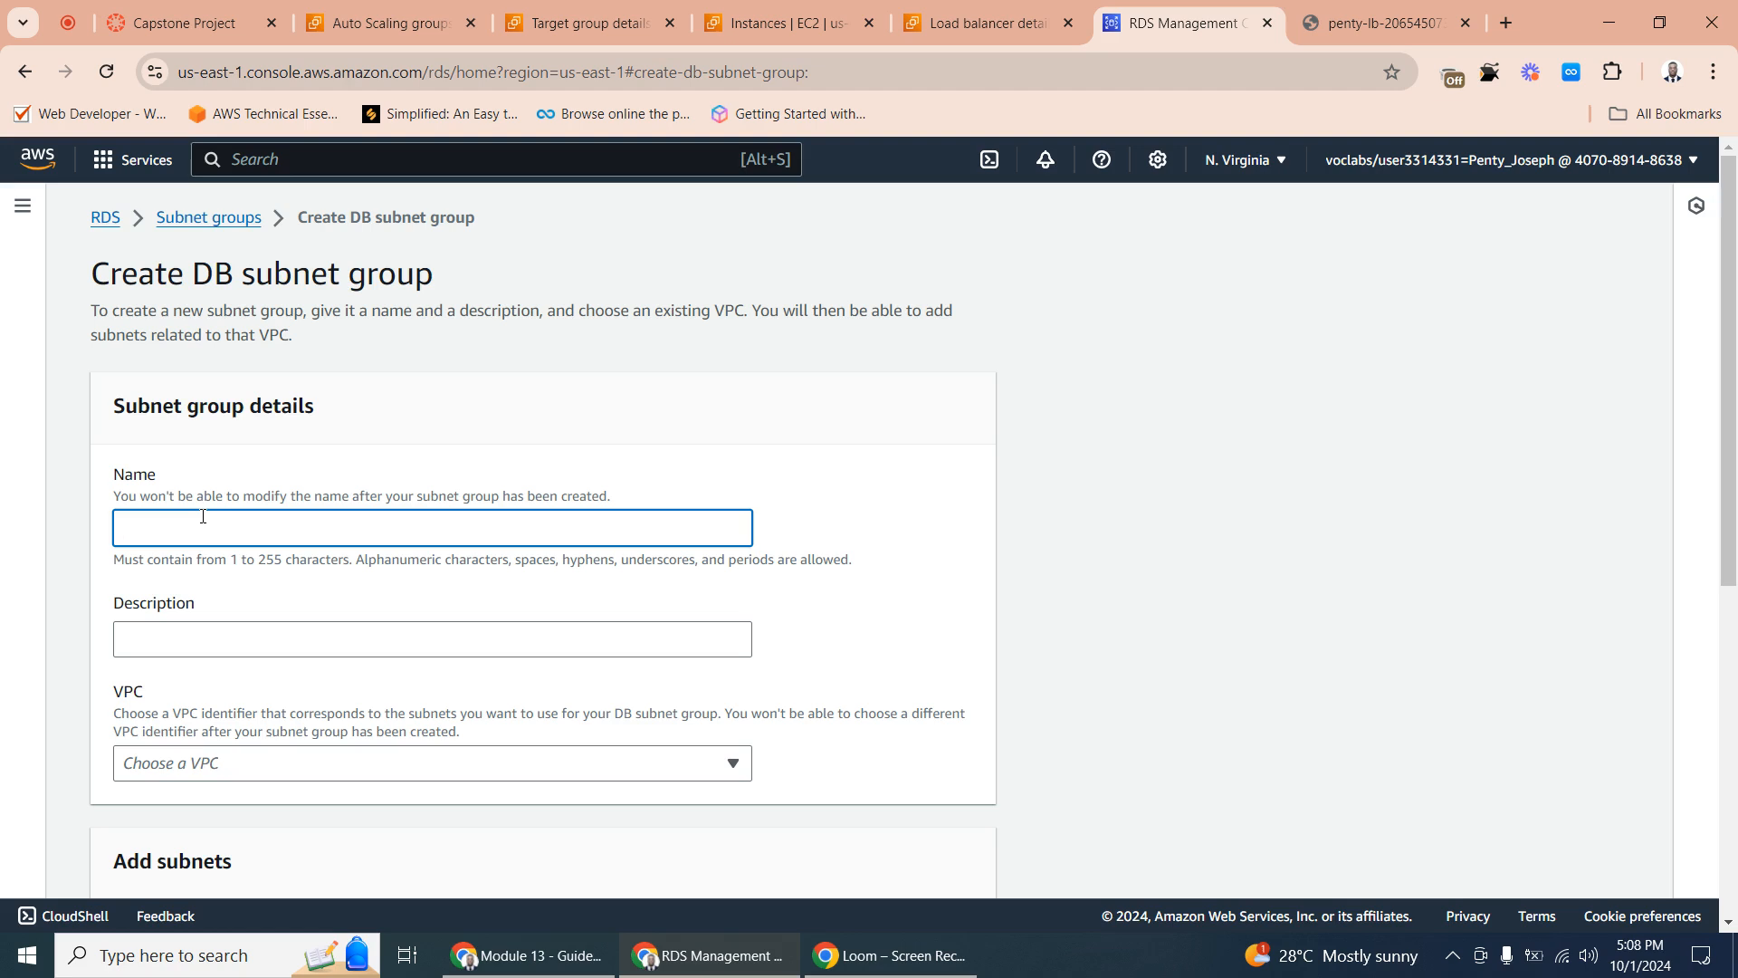
type("pent")
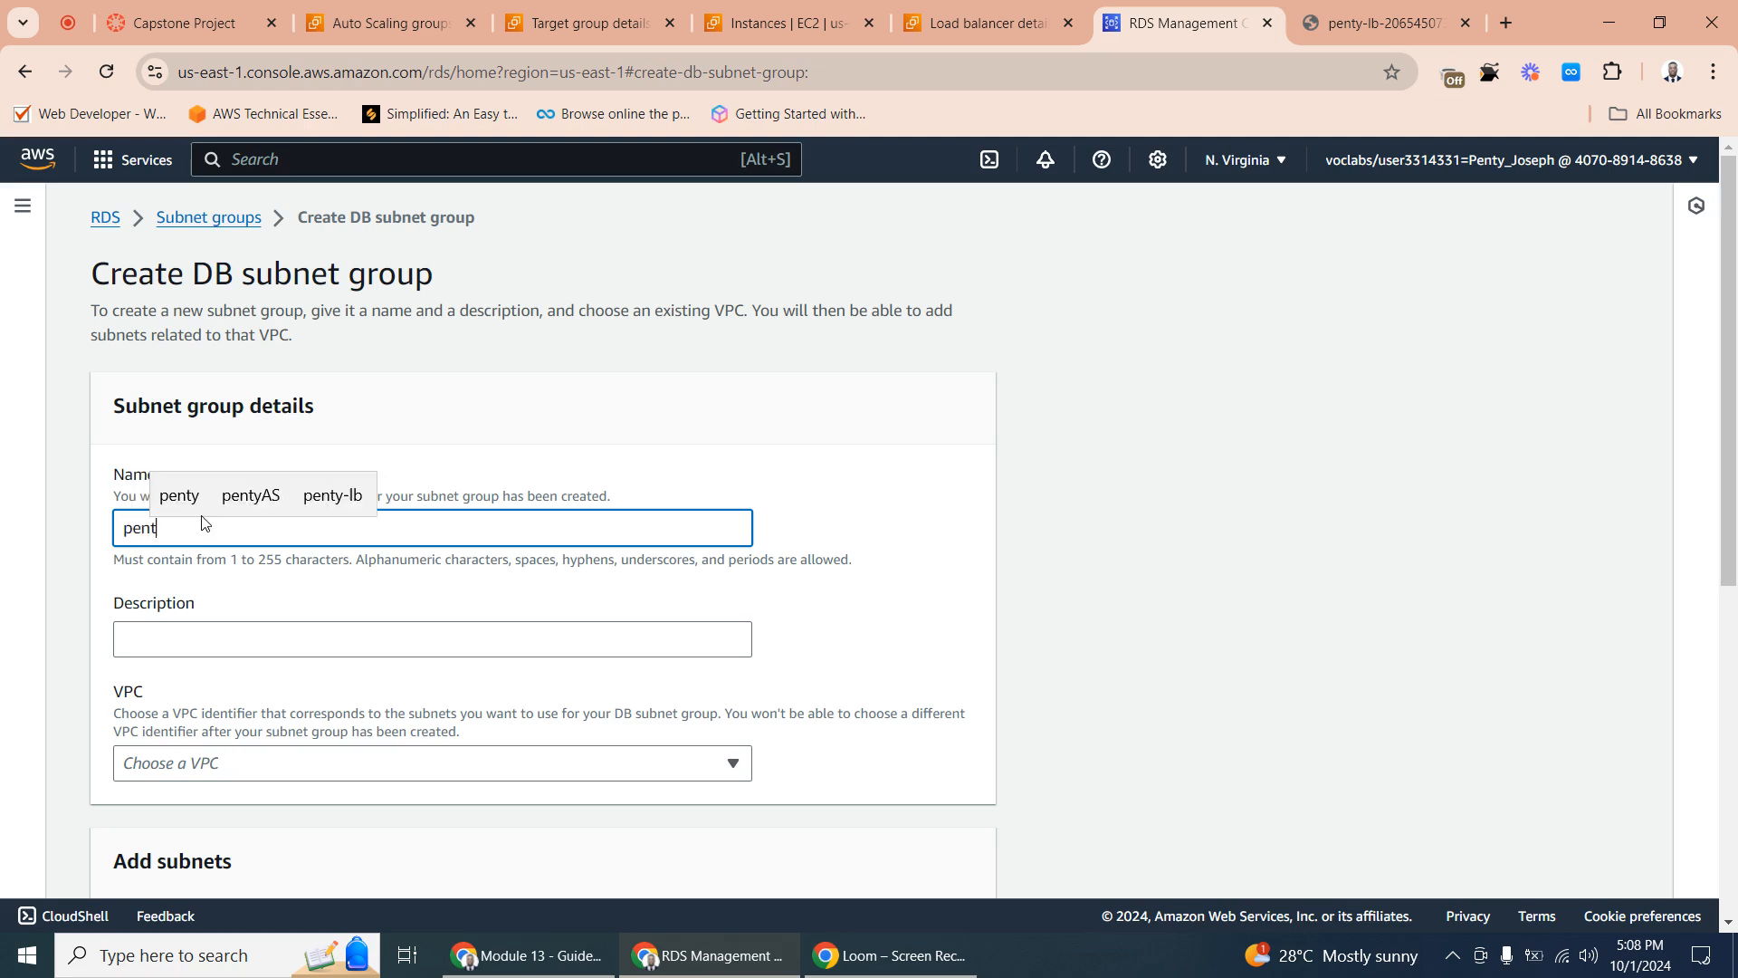
type("y-d")
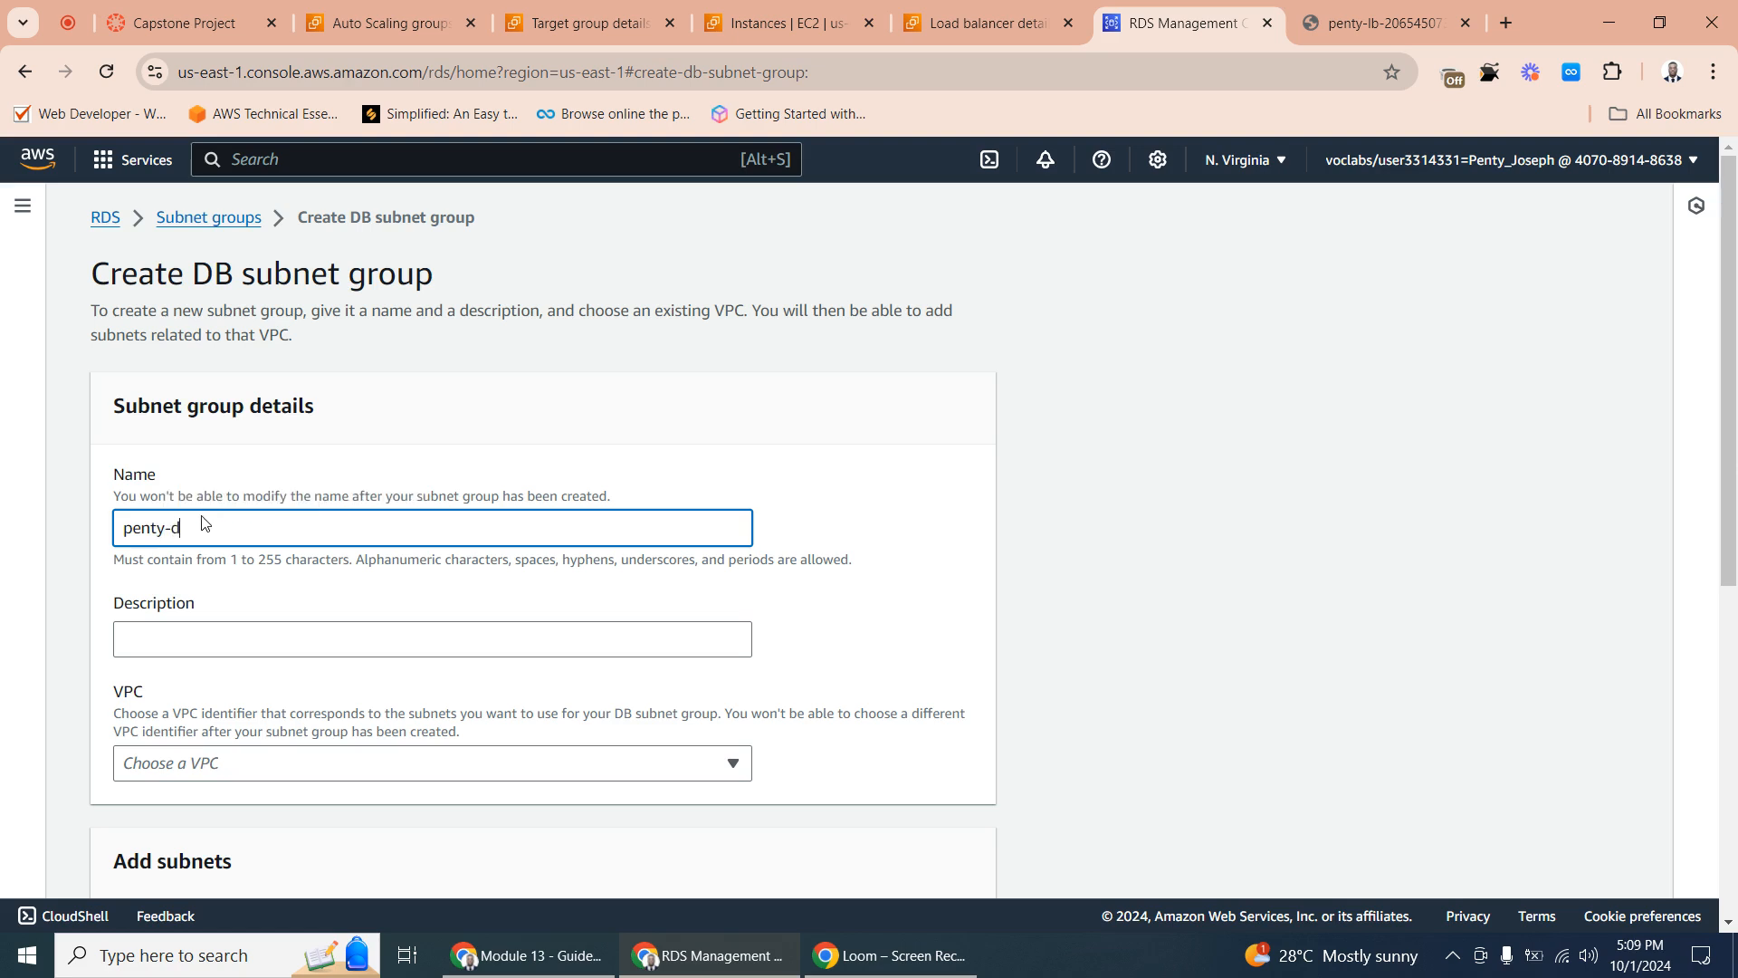
type("b-sub")
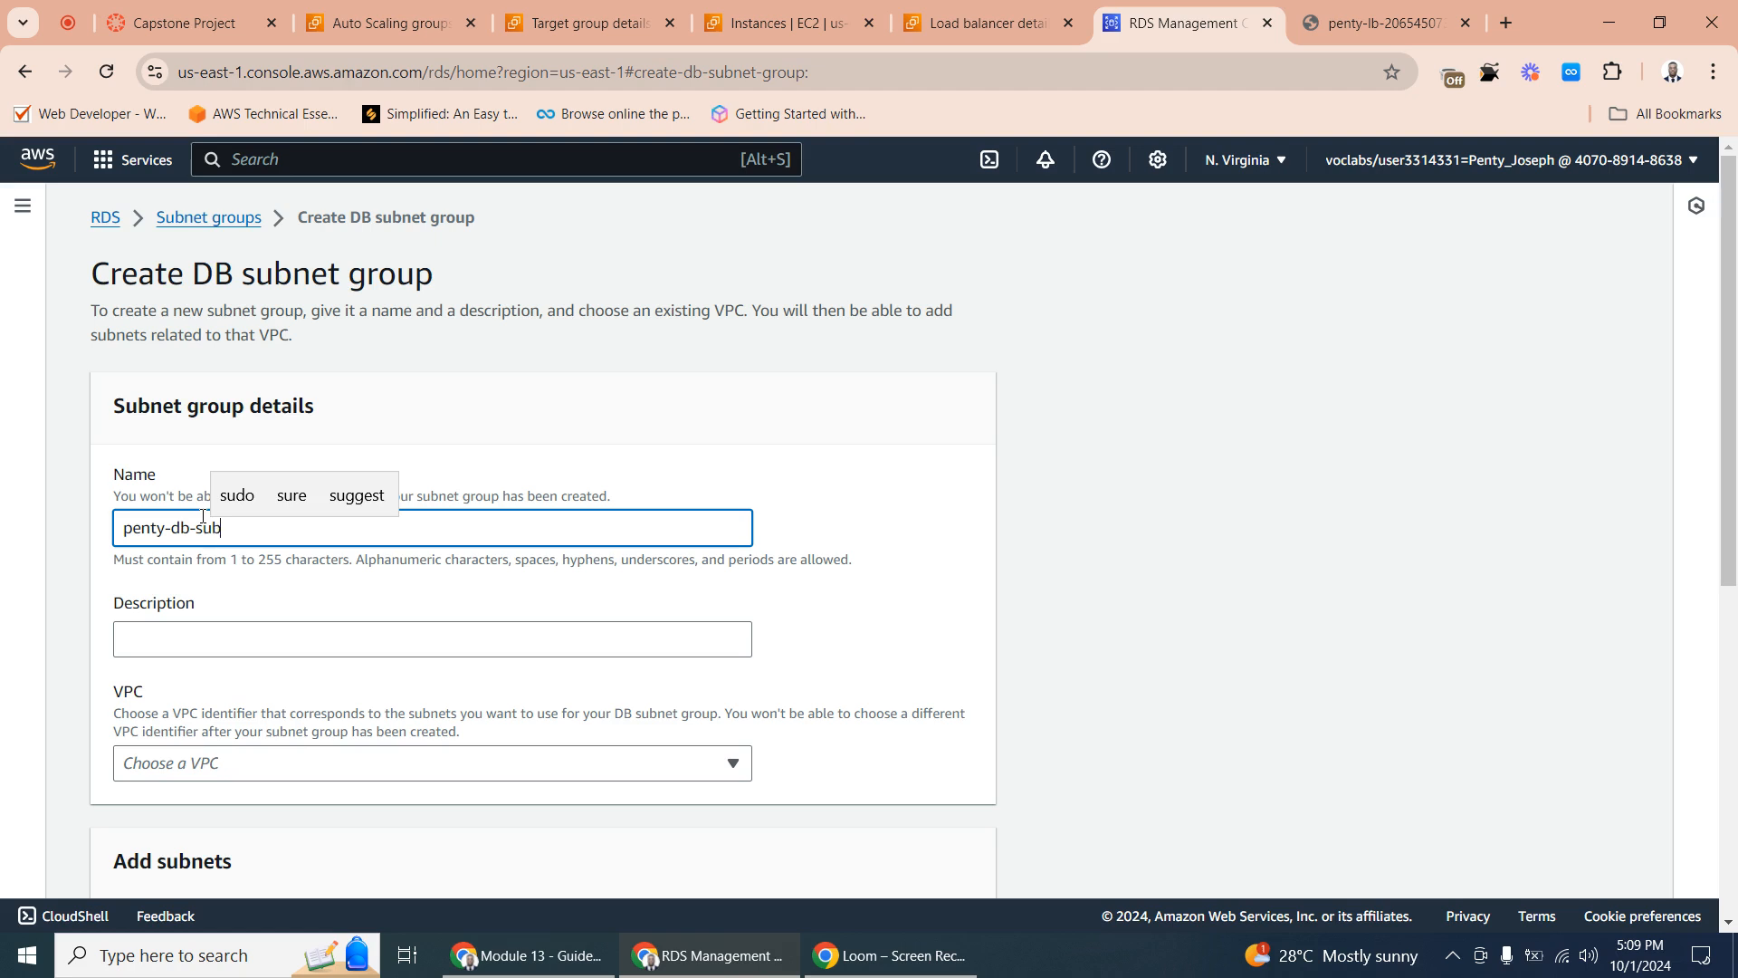
type("net")
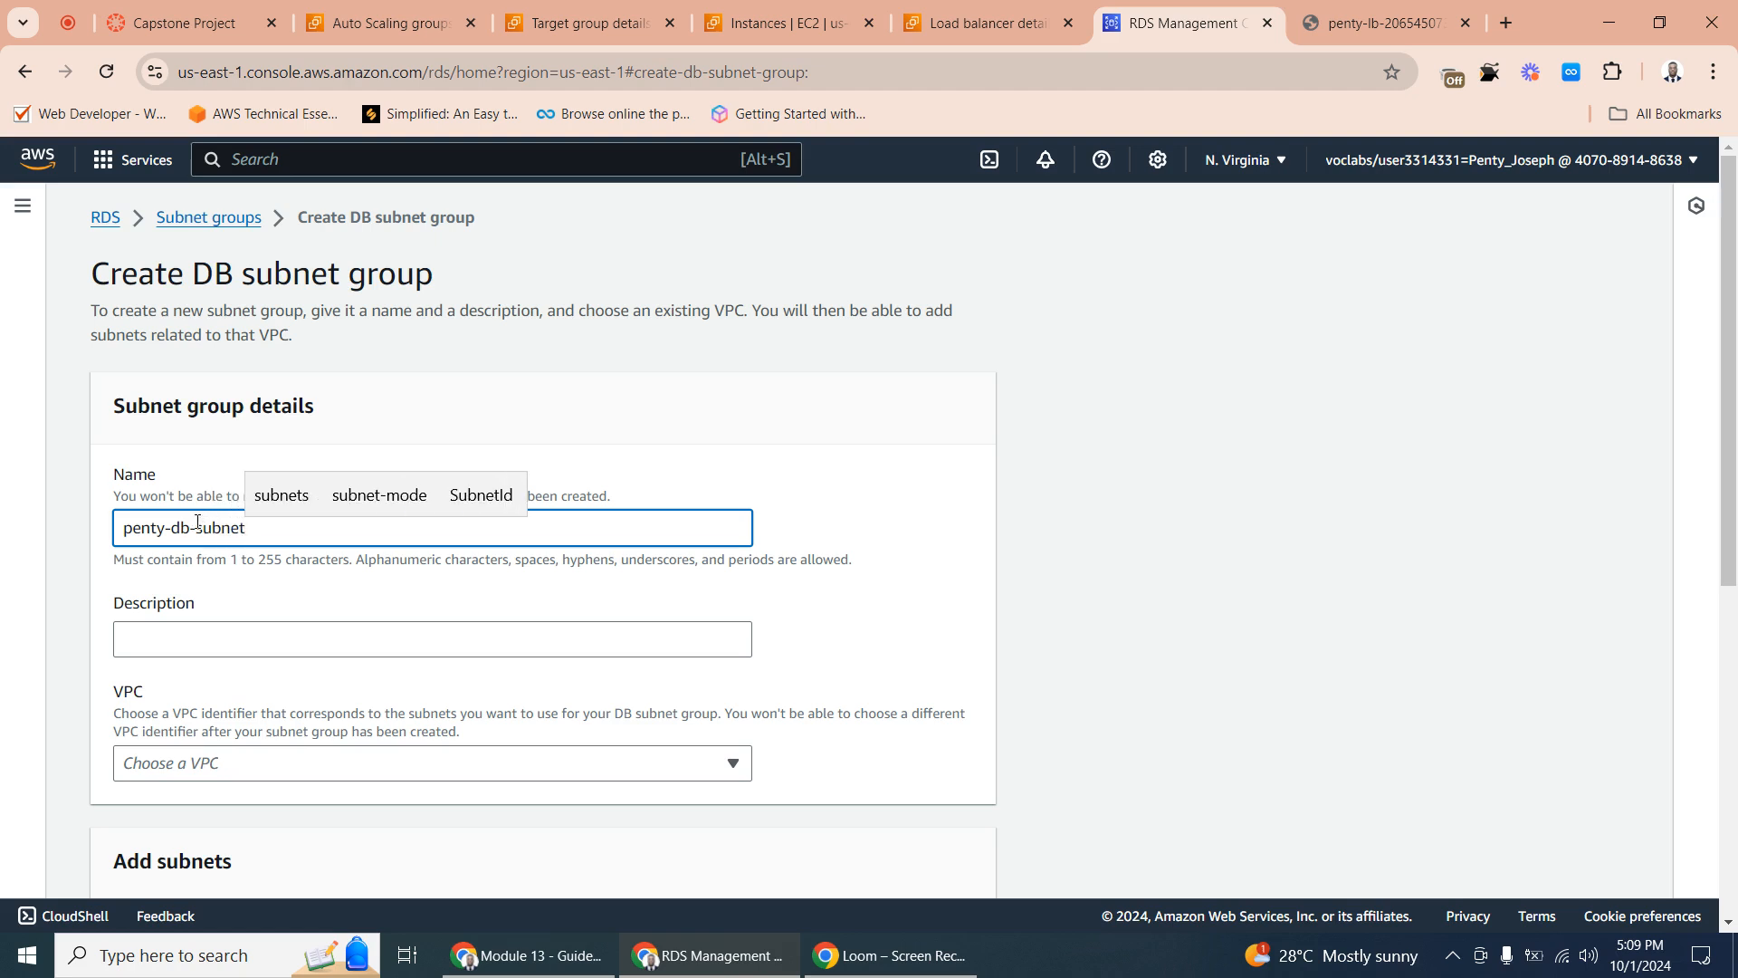
- Reuse the subnet group's name as its description and choose Example VPC as its VPC
triple_click(159, 533)
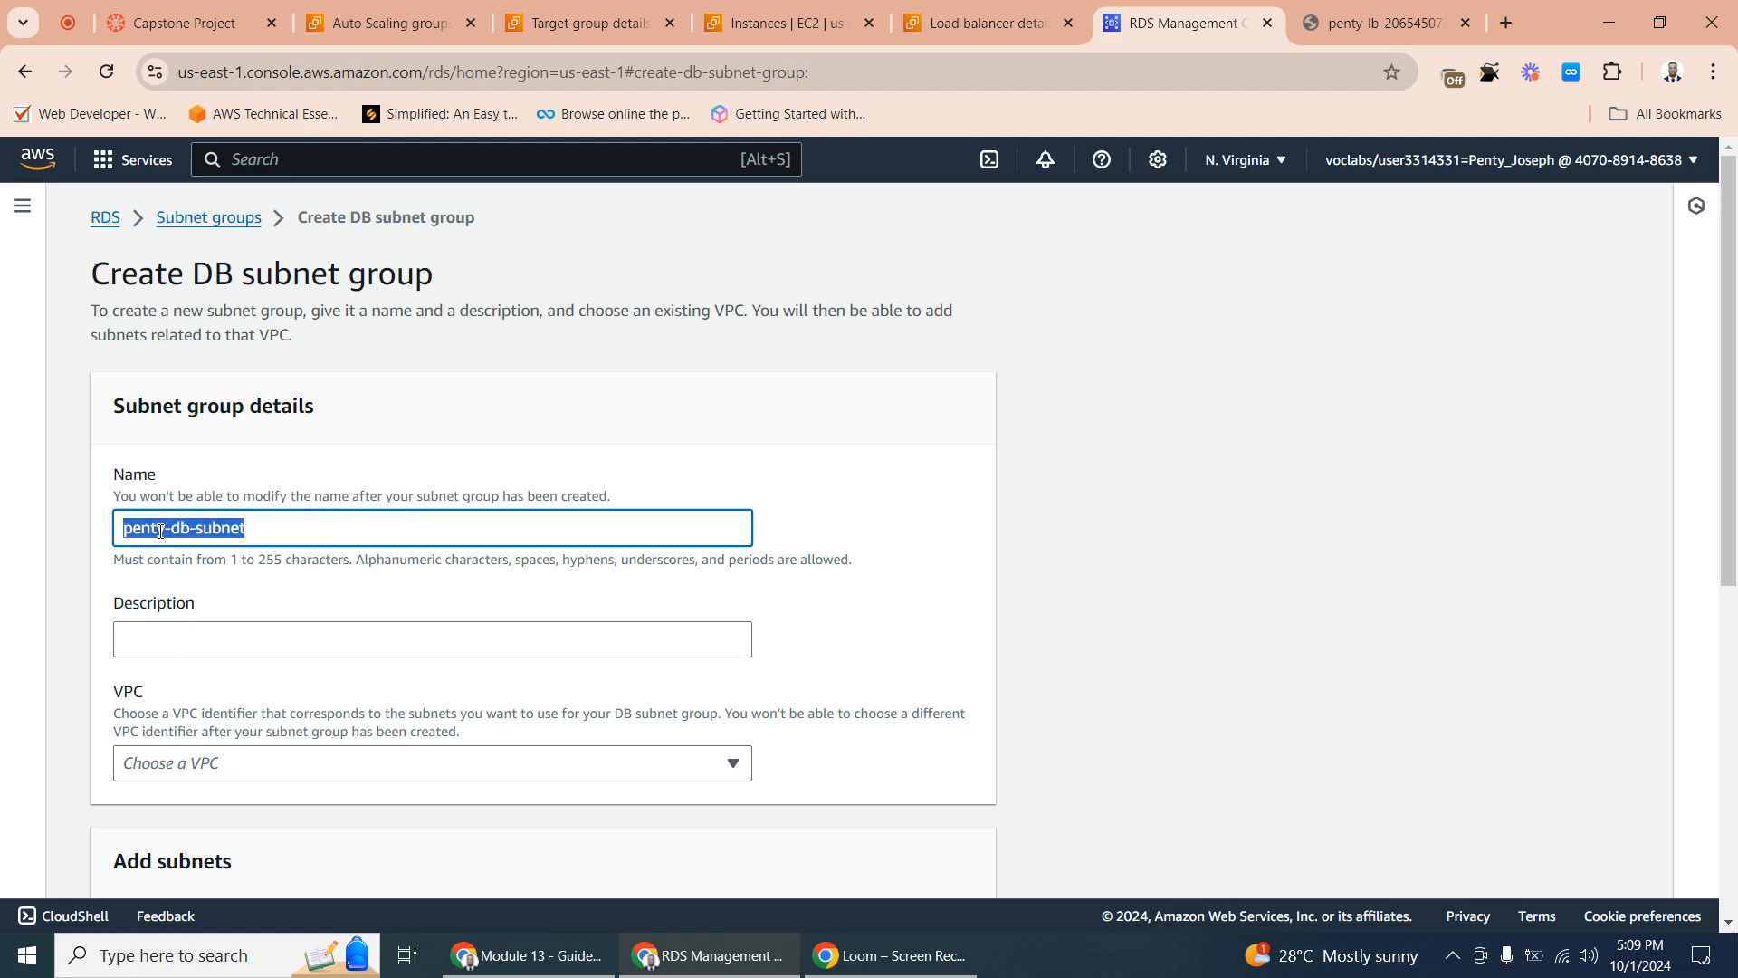
right_click(158, 533)
left_click(226, 140)
right_click(164, 636)
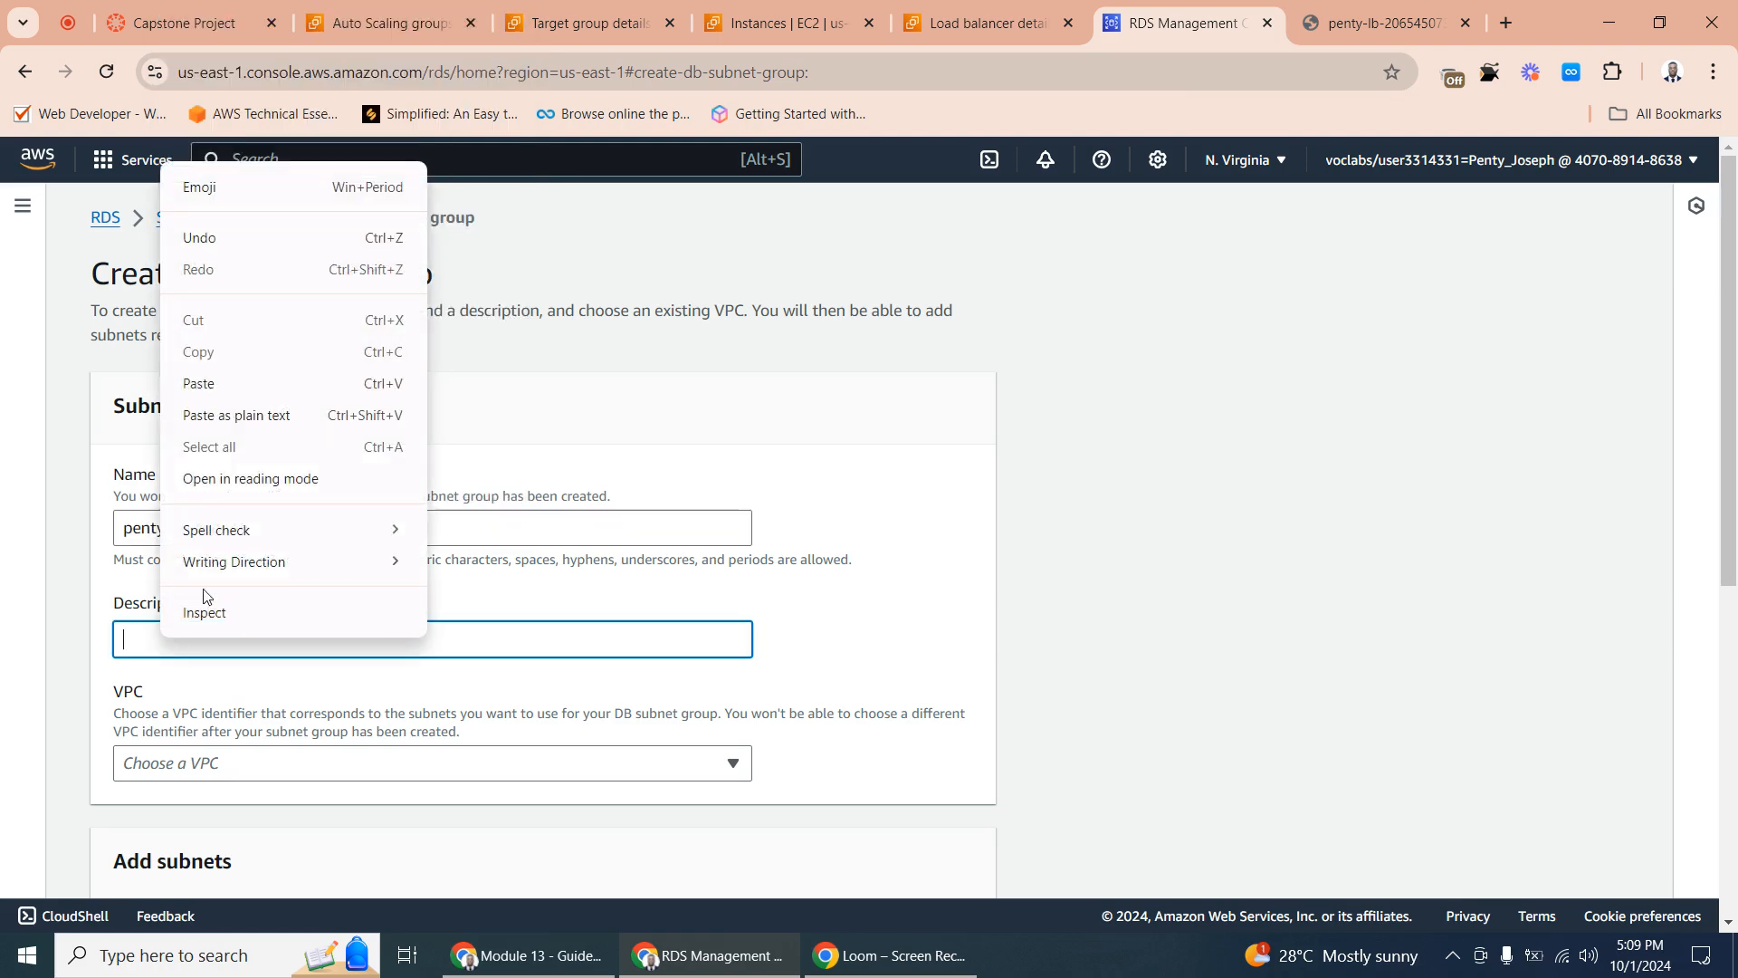
left_click(205, 380)
scroll(292, 658, "down", 3)
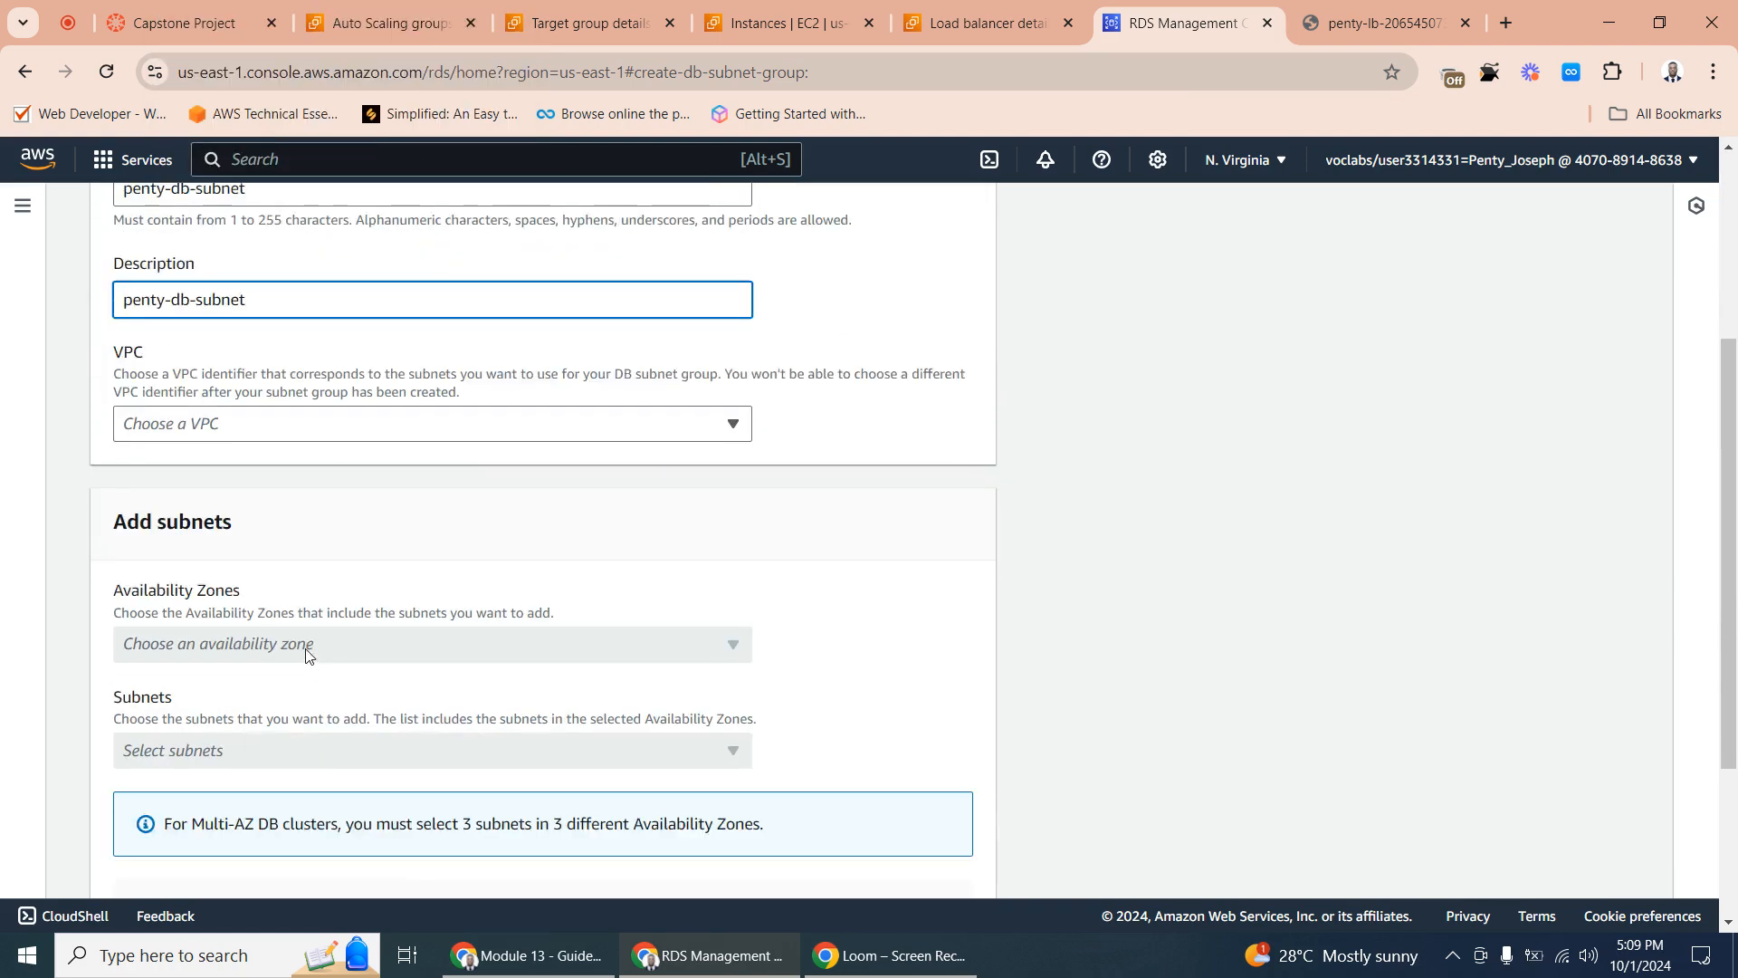
left_click(213, 438)
left_click(272, 500)
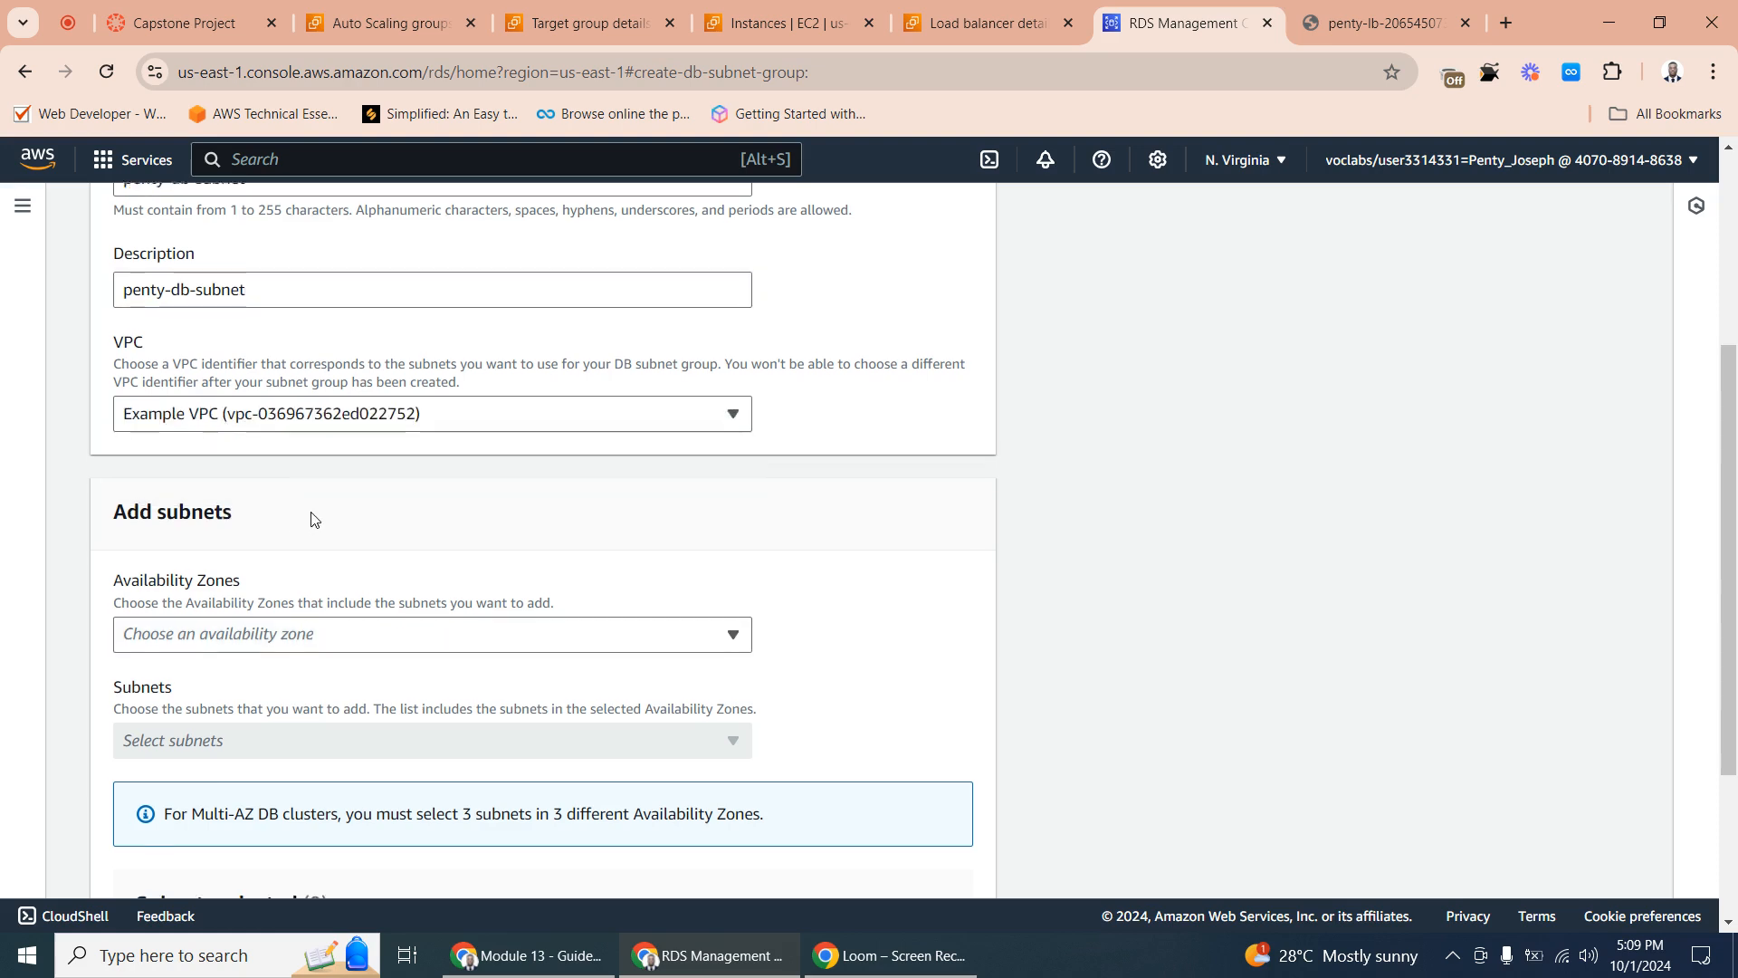
- Add the us-east-1a and us-east-1b Availability Zones to the DB subnet group
scroll(312, 519, "down", 1)
left_click(199, 532)
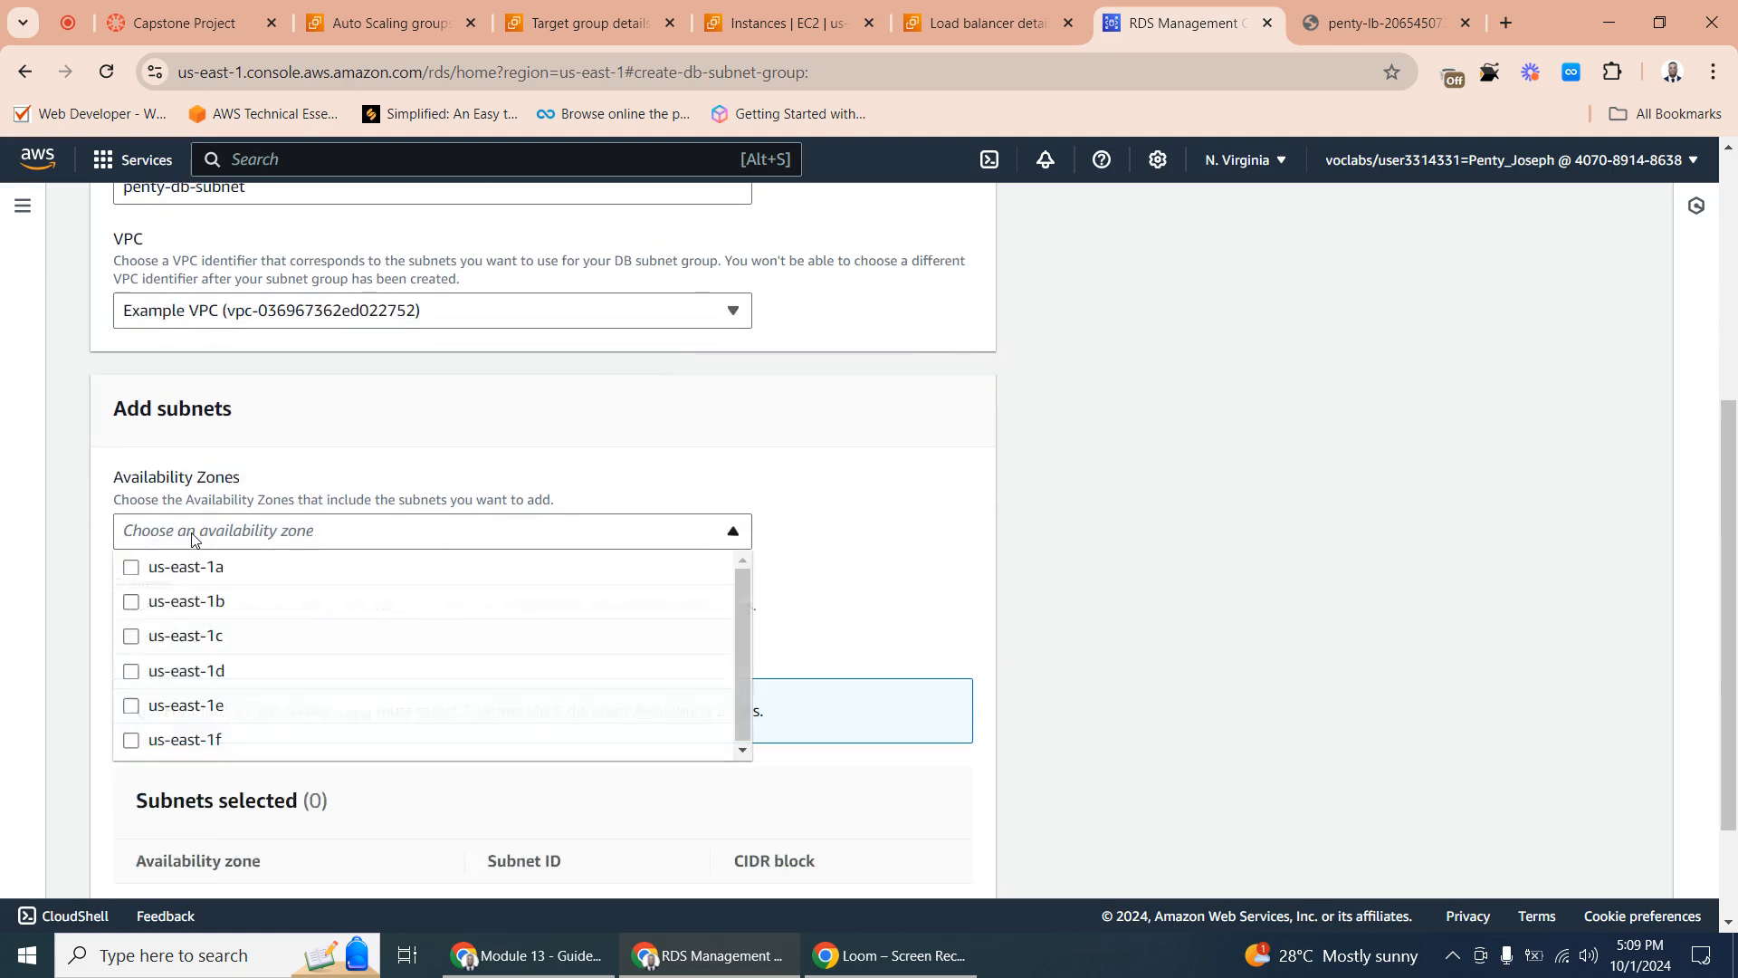
left_click(132, 570)
left_click(132, 603)
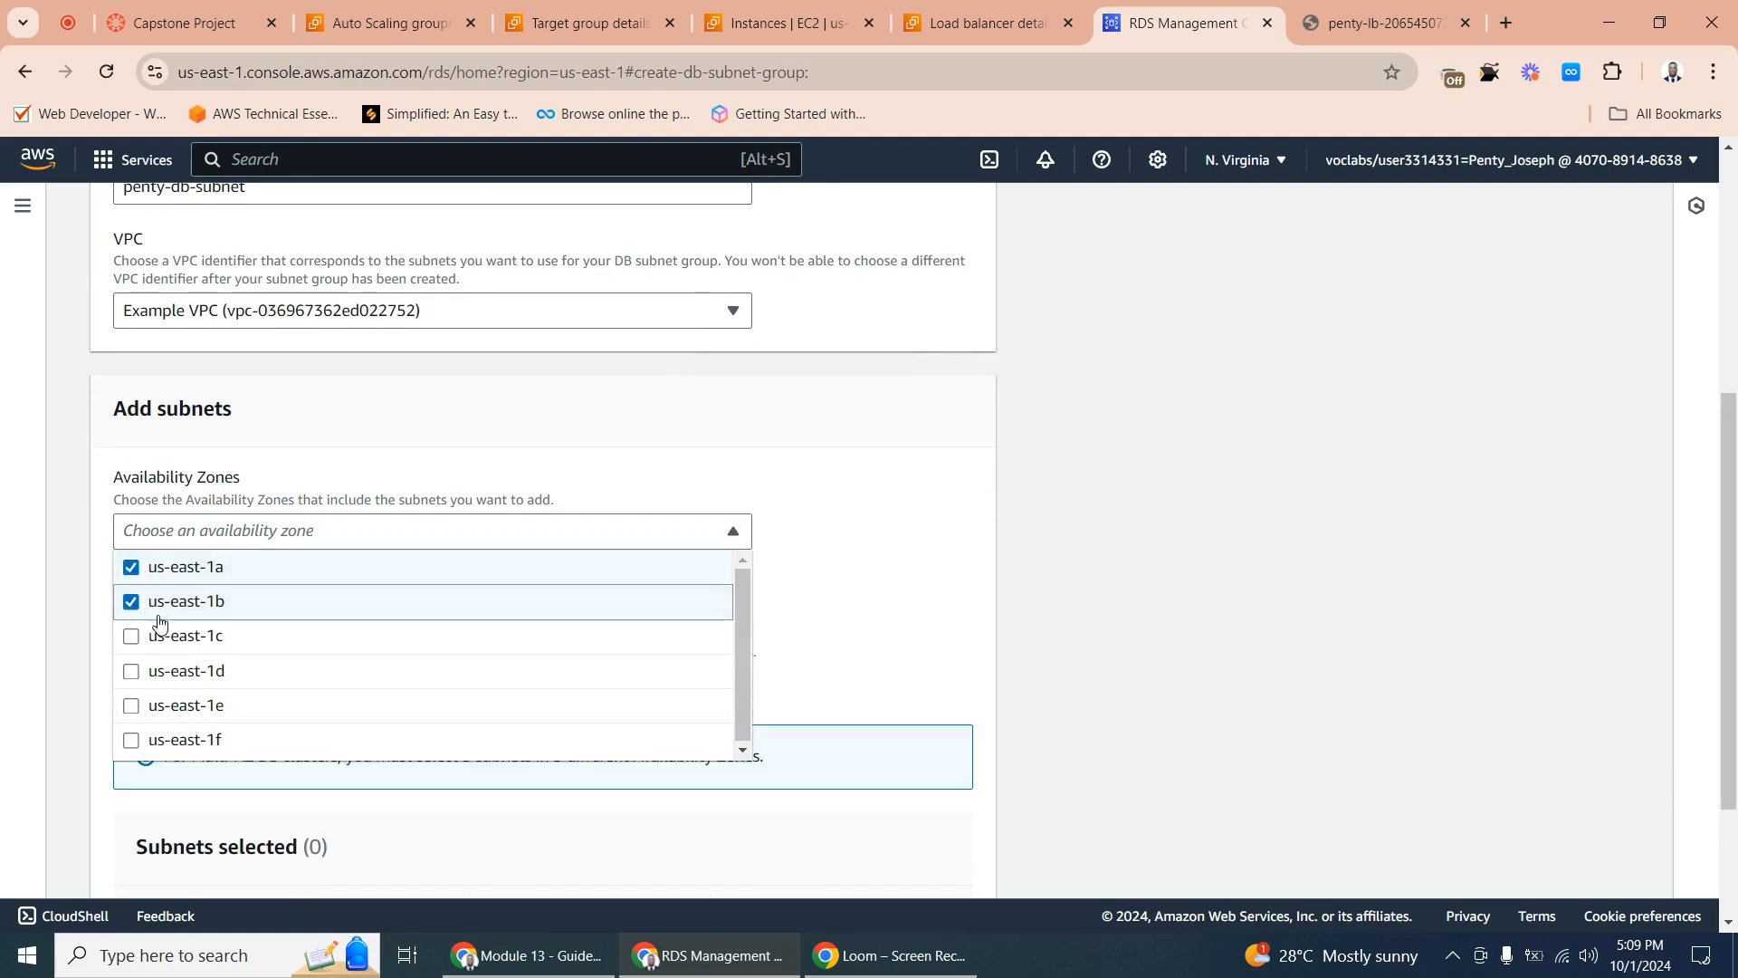
left_click(831, 591)
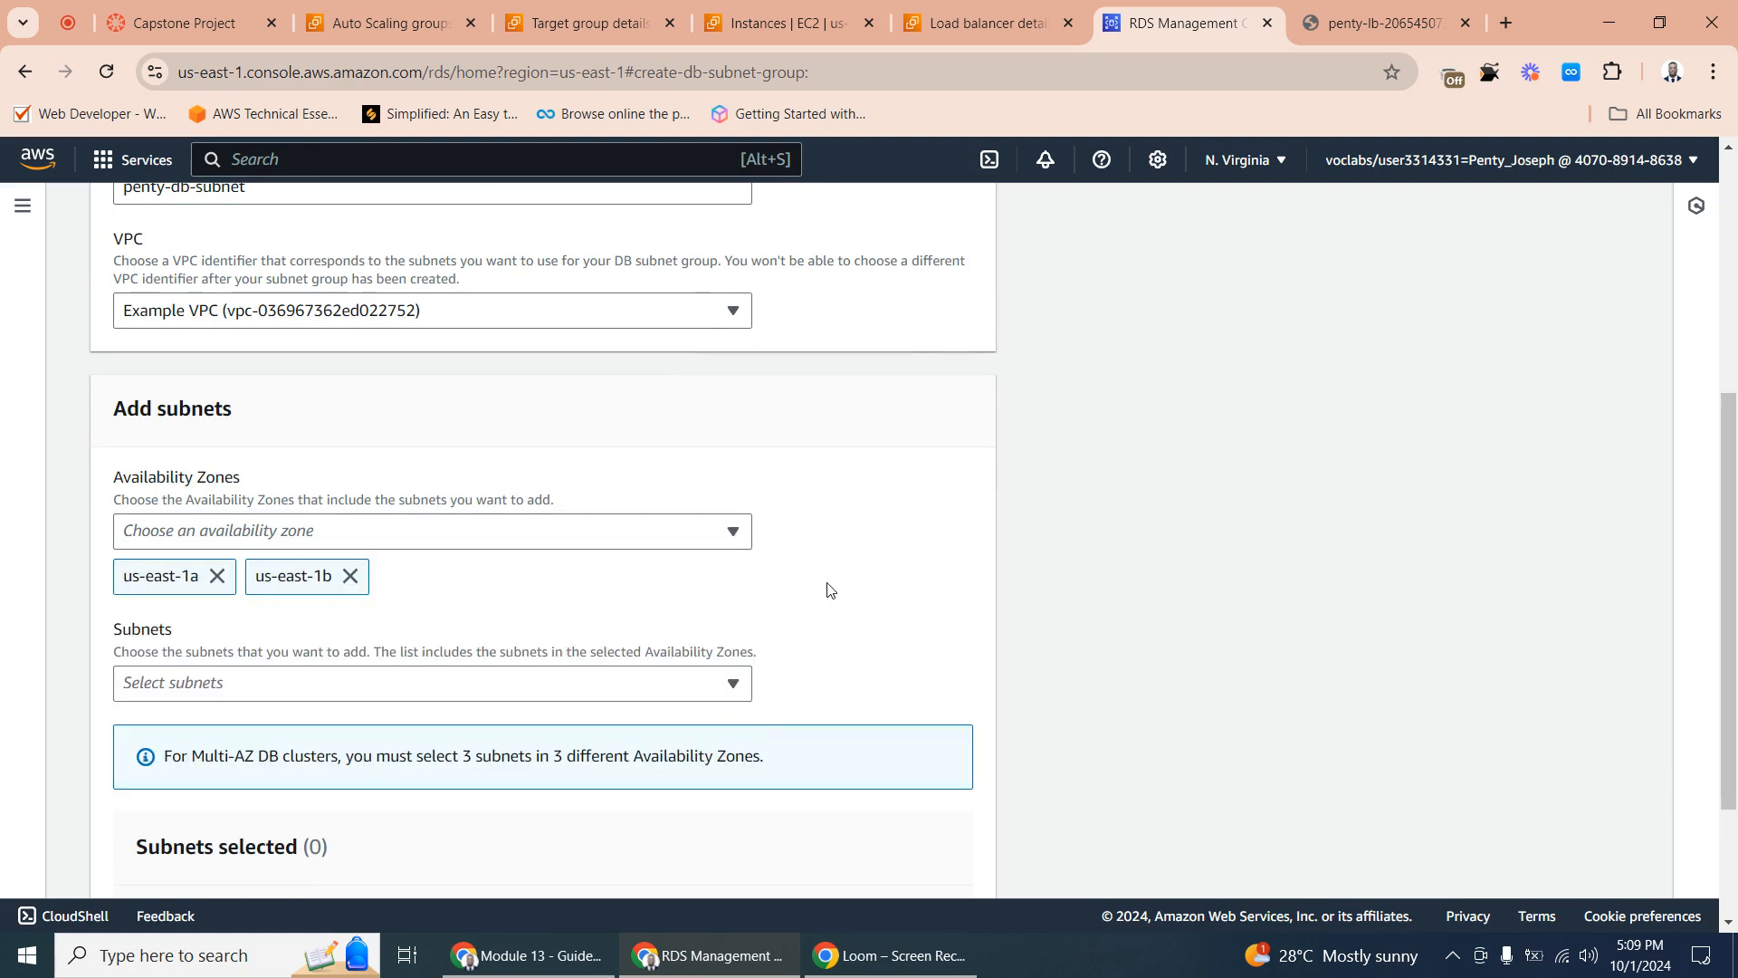
- Select the private subnets 10.0.4.0/23 and 10.0.2.0/23 and create the DB subnet group
scroll(438, 609, "down", 2)
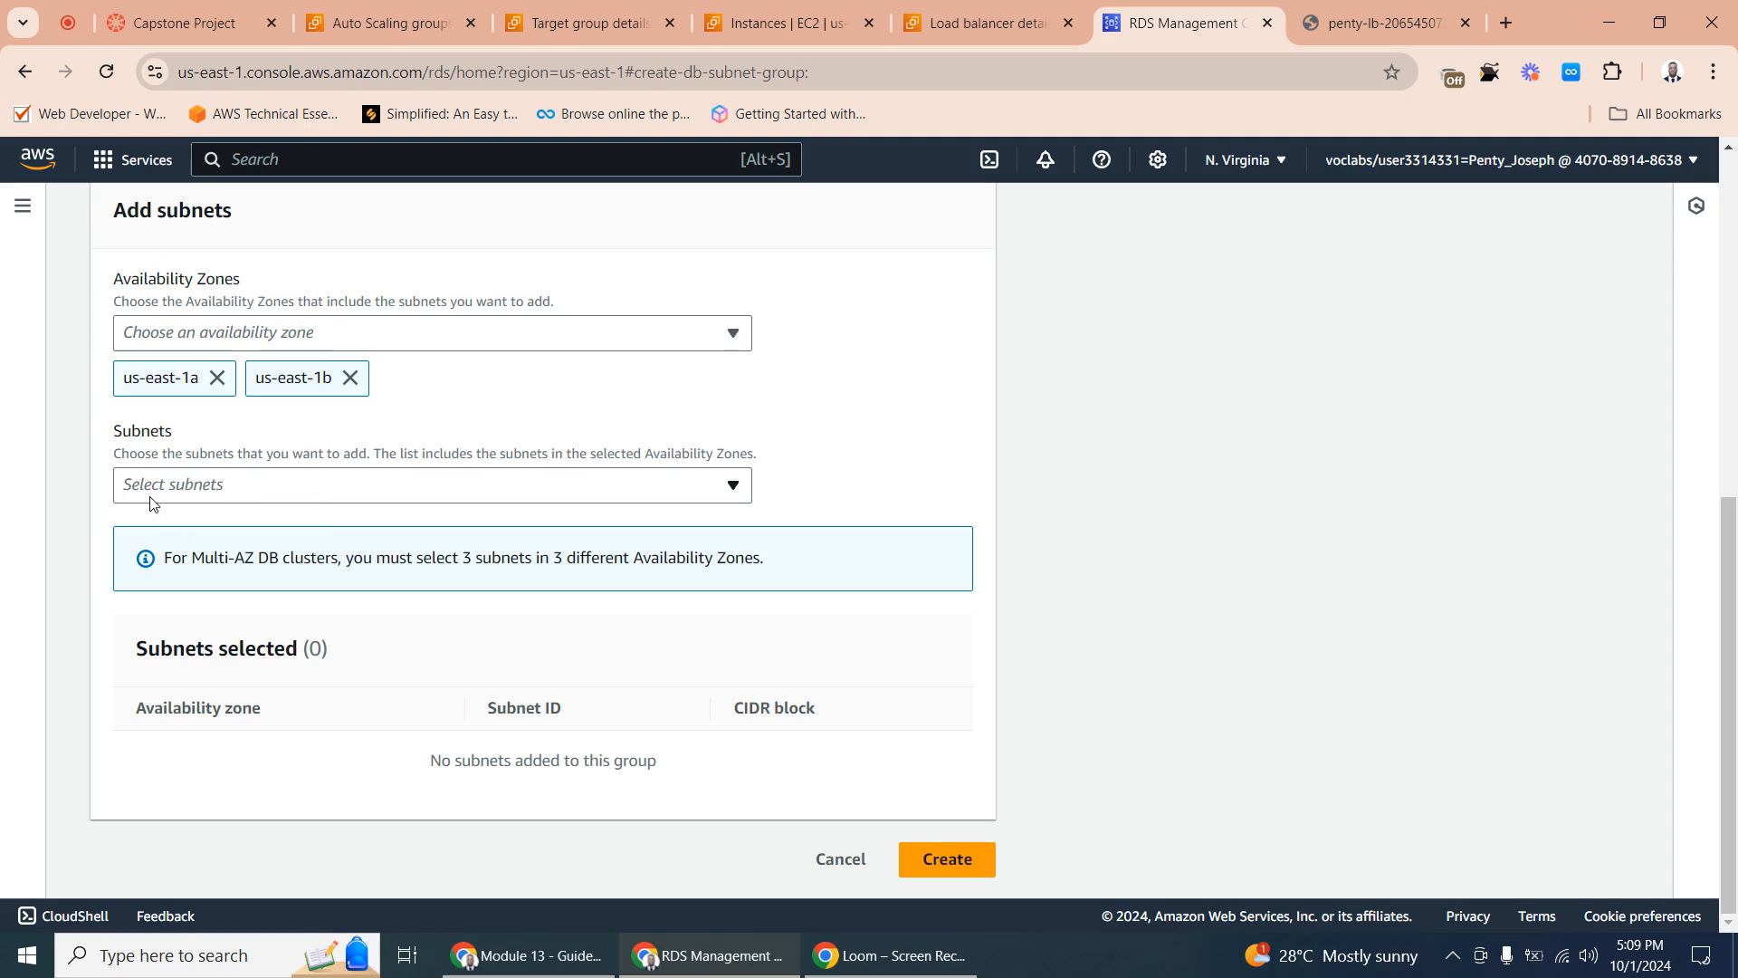
left_click(216, 487)
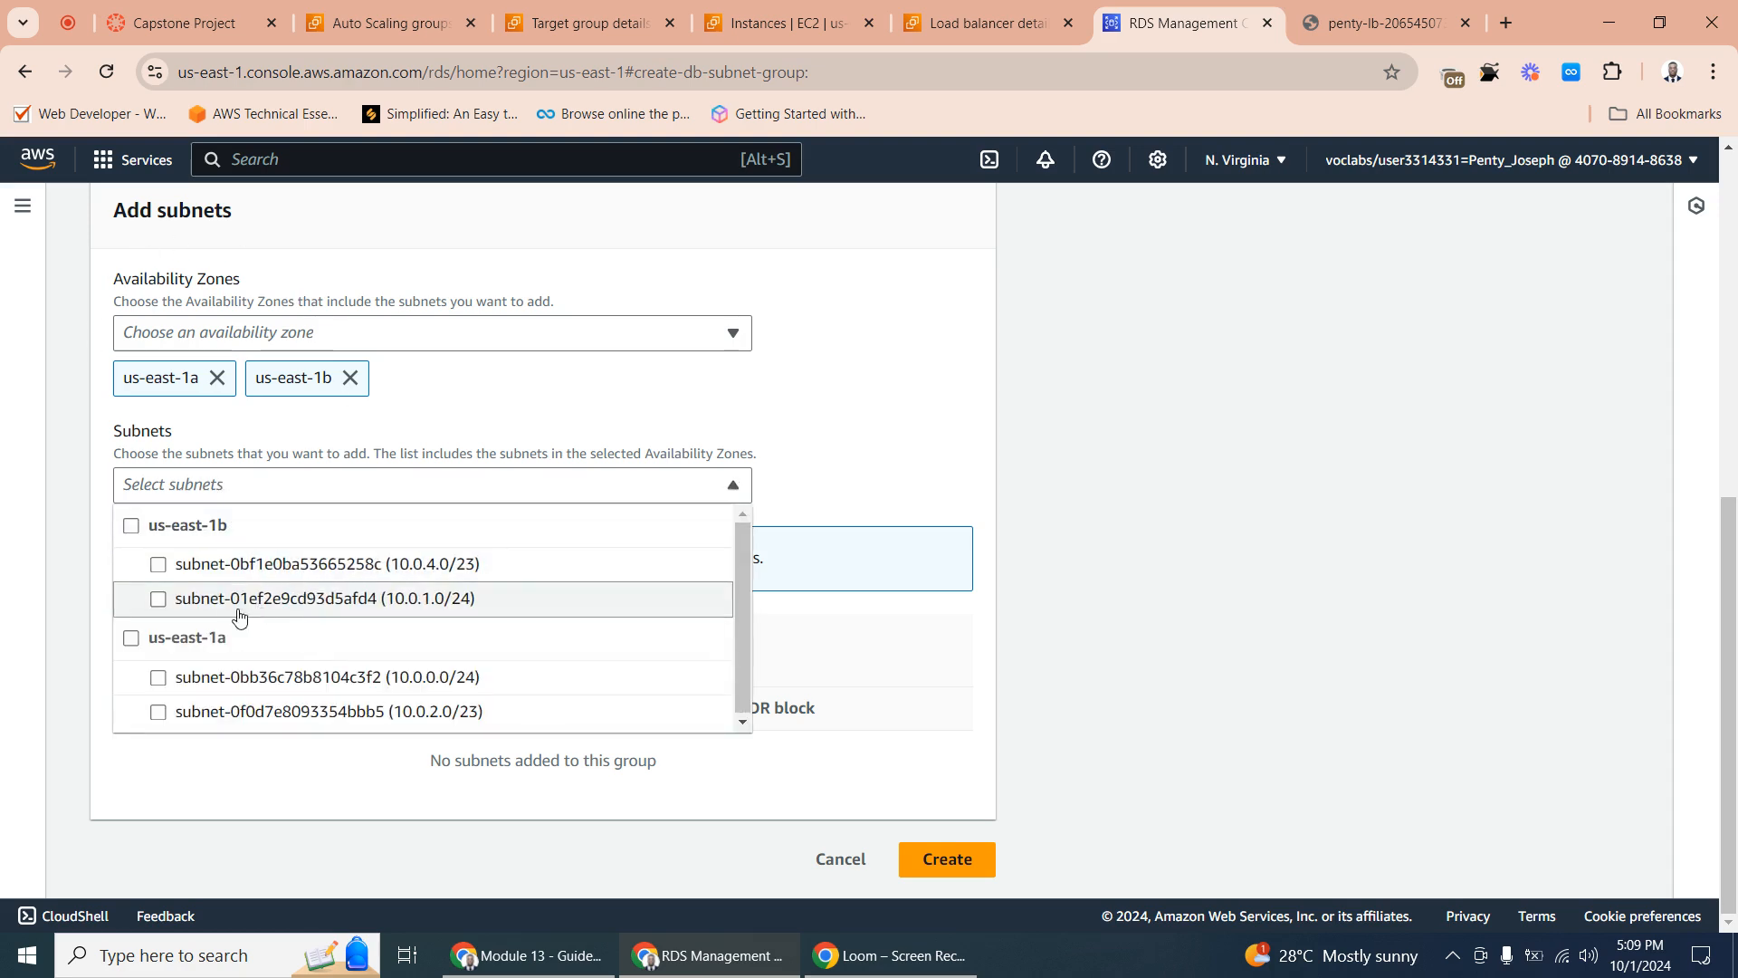
left_click(160, 569)
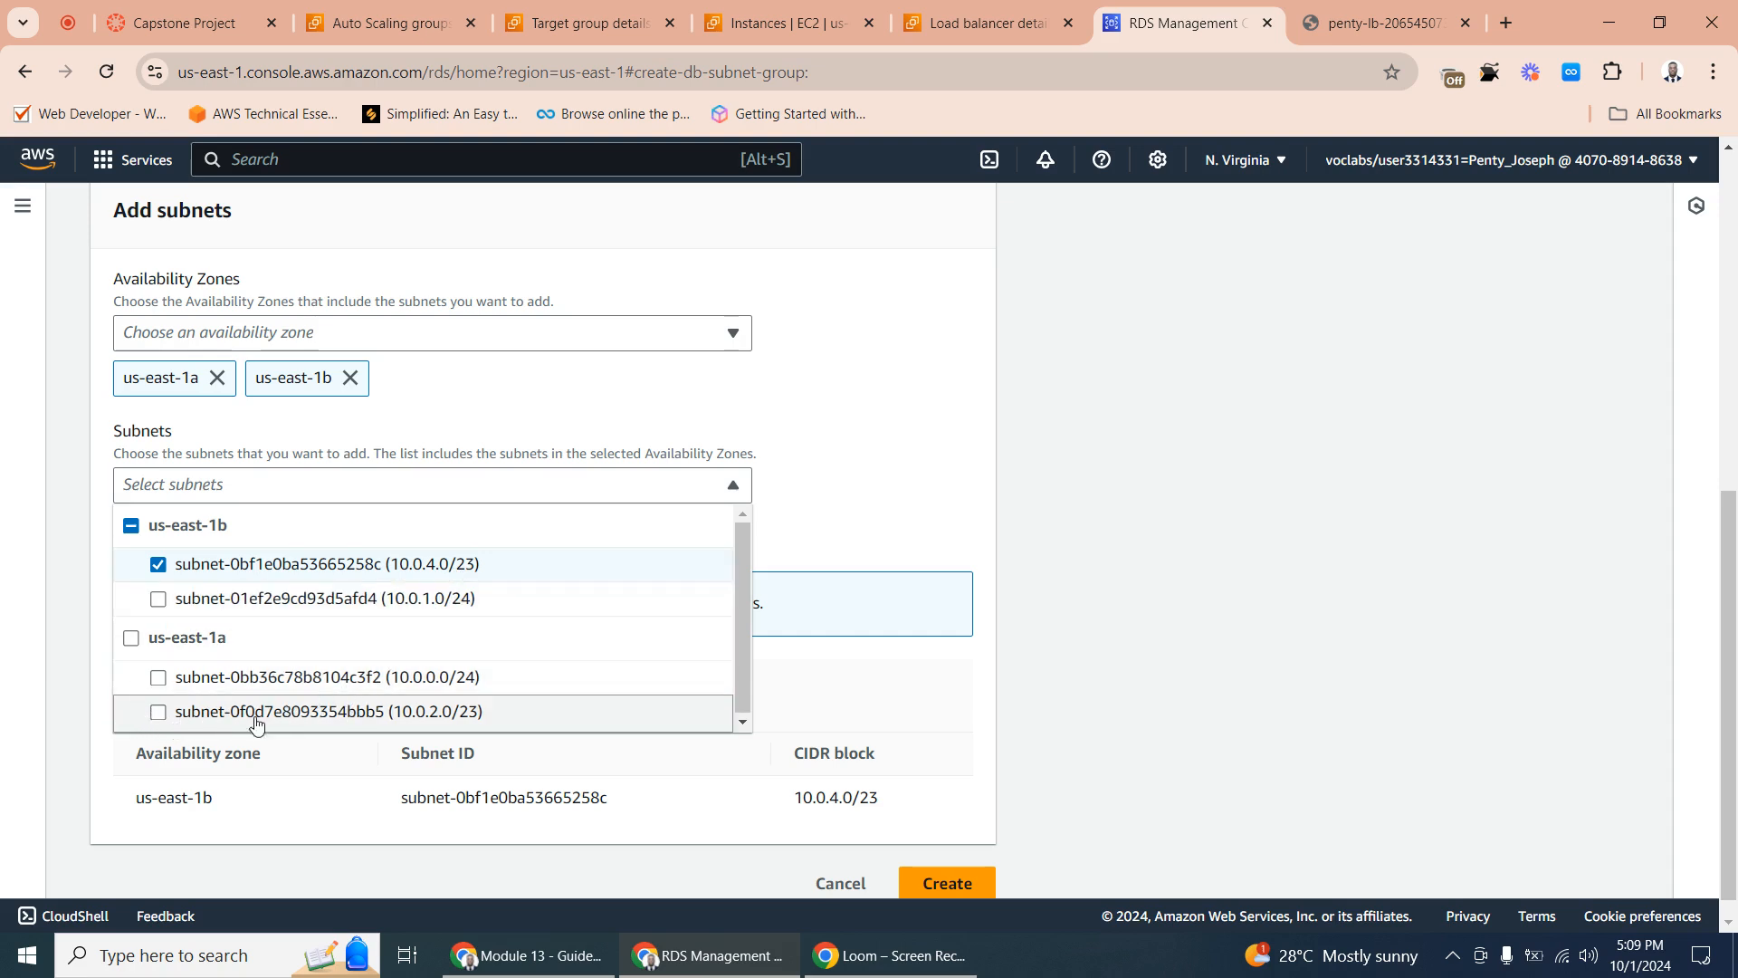
left_click(158, 712)
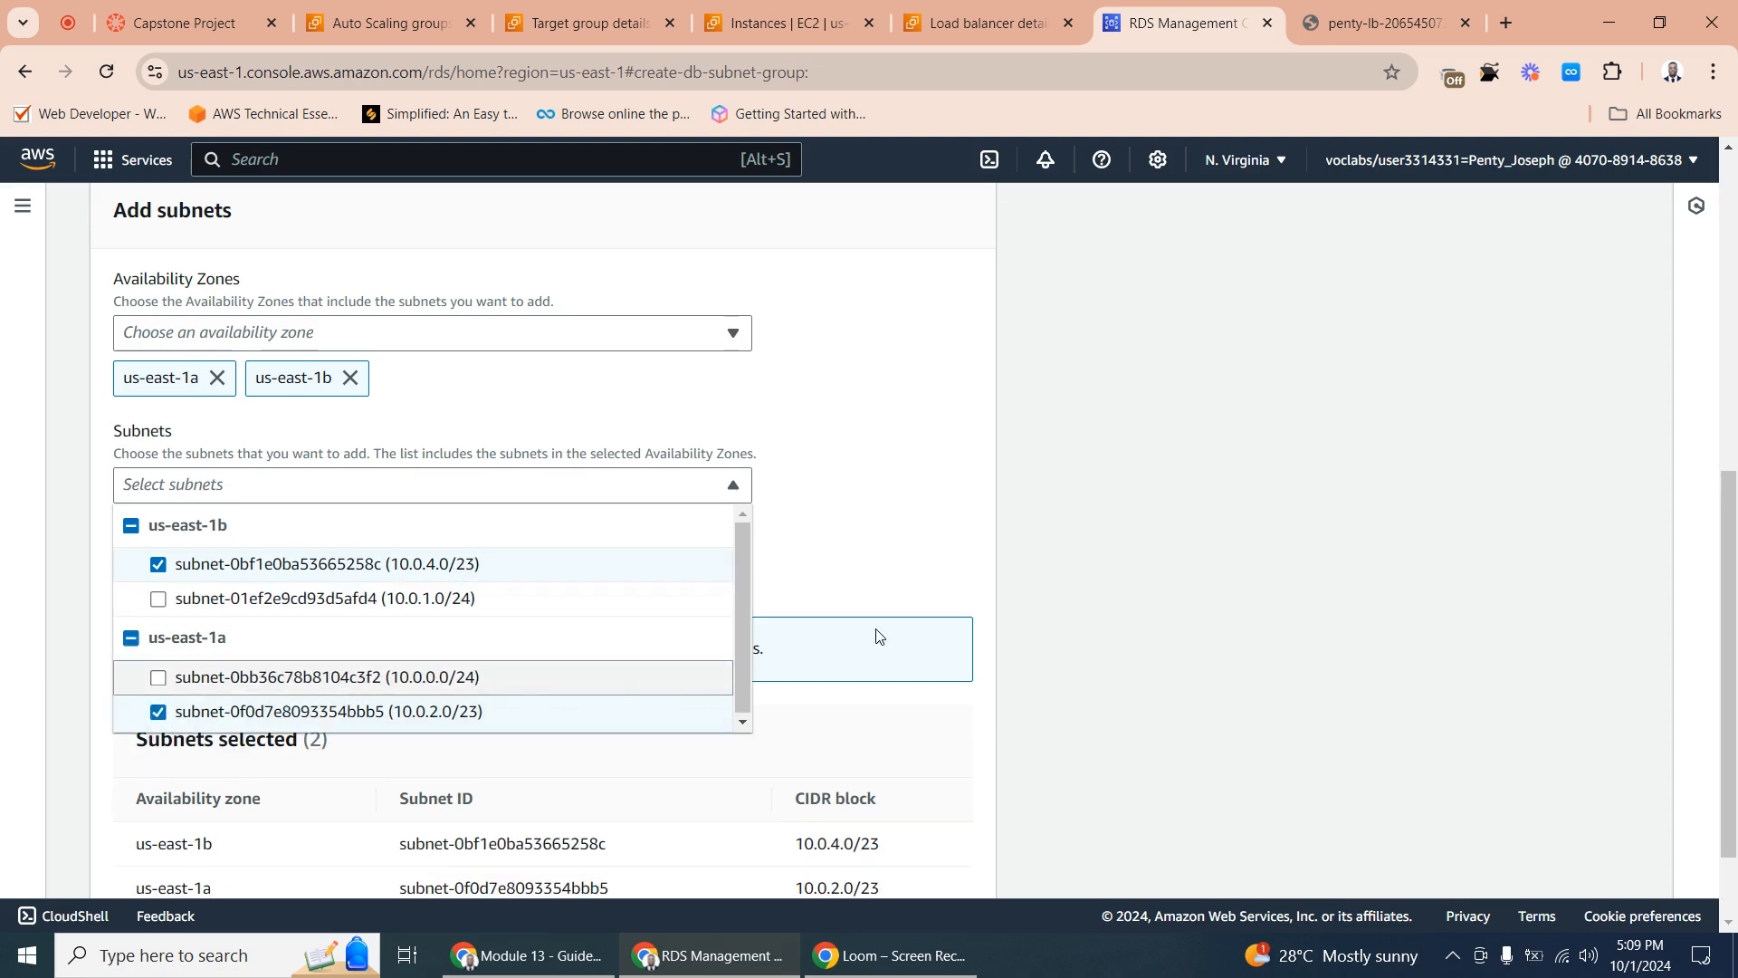
left_click(938, 535)
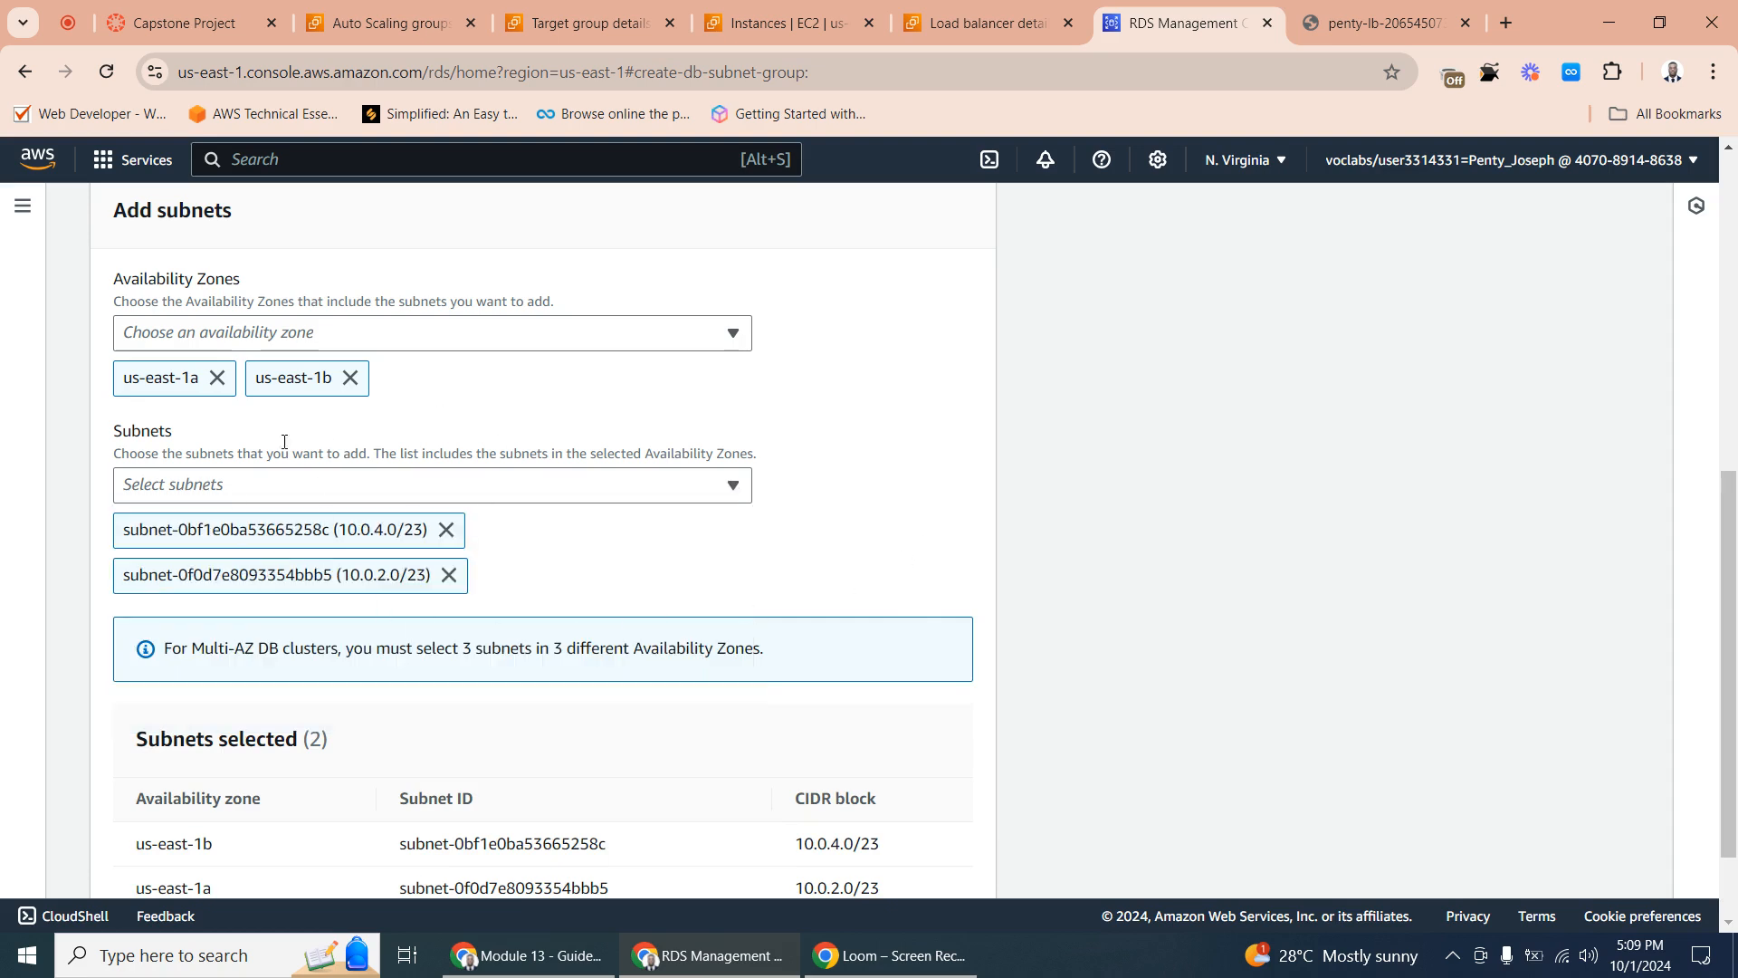
scroll(417, 571, "down", 1)
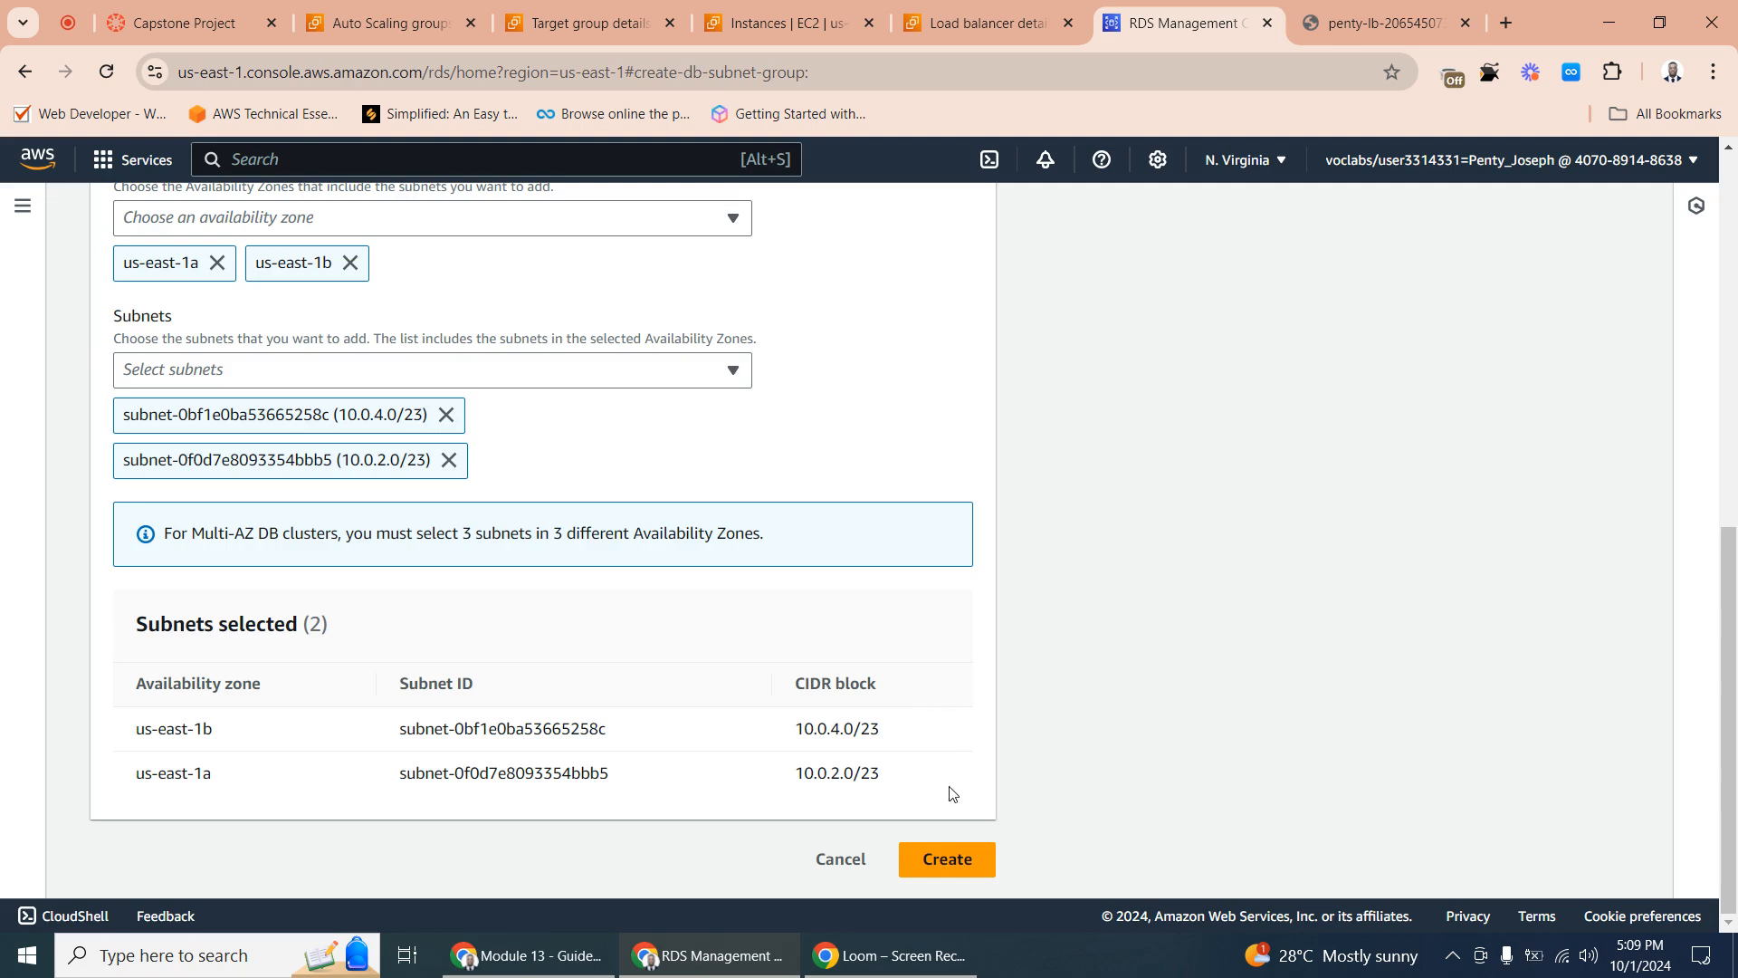
left_click(945, 857)
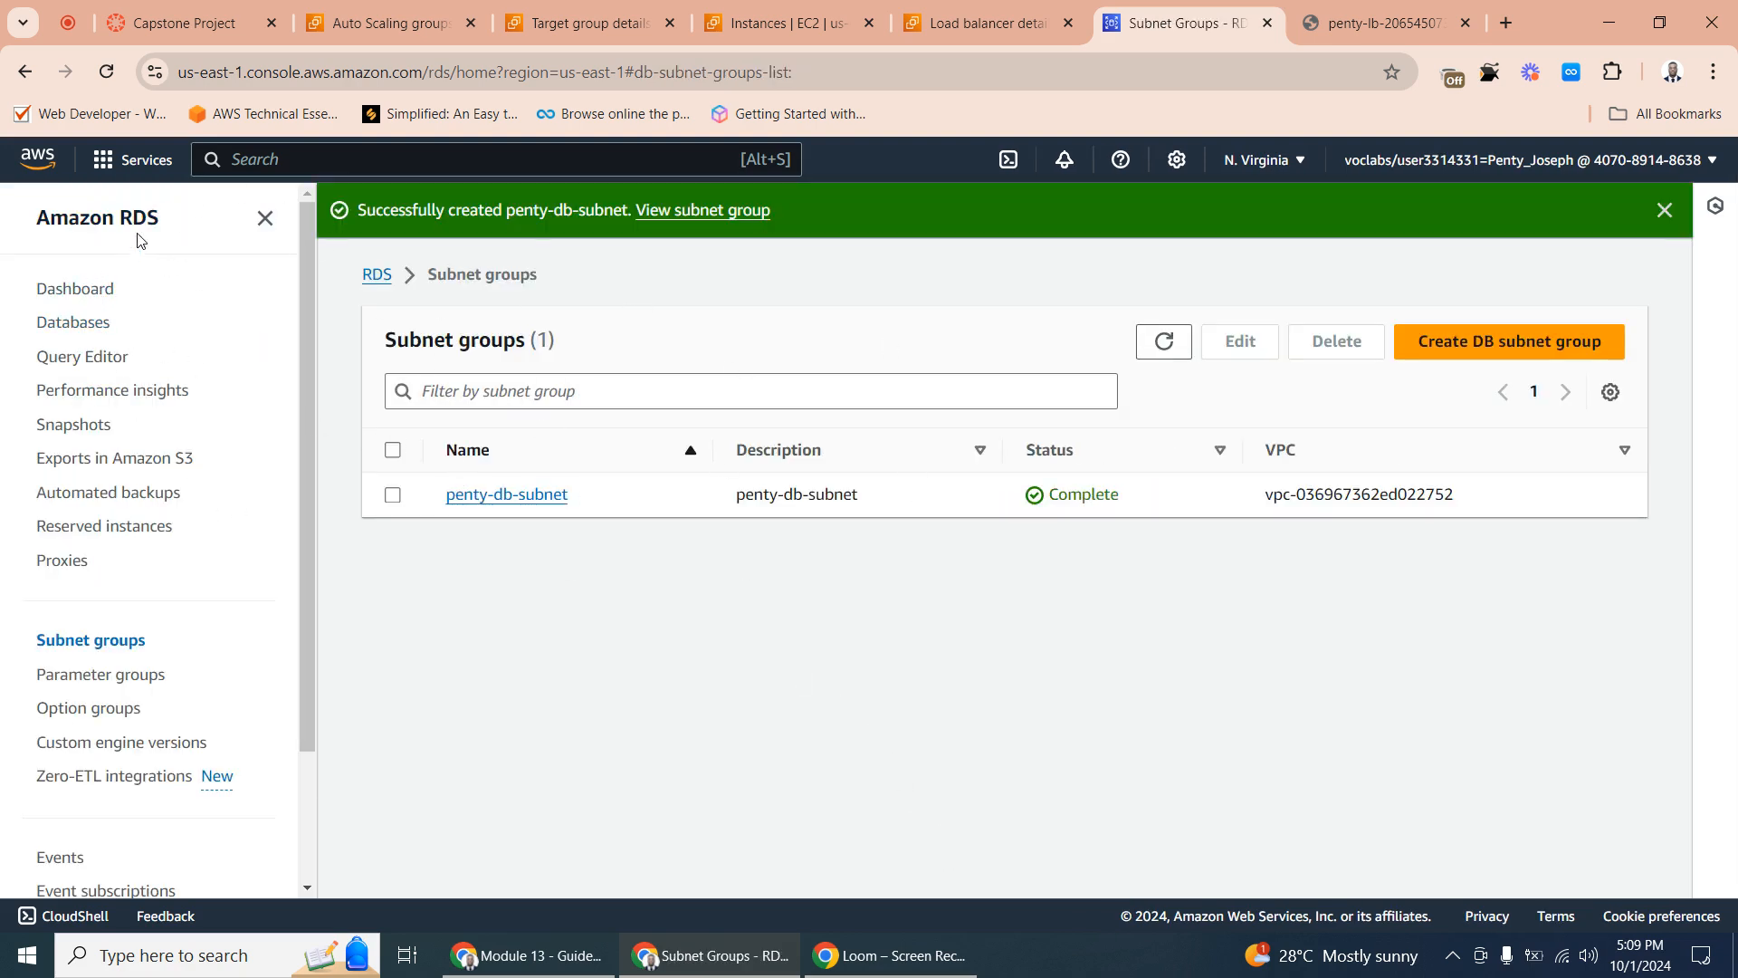
- Start creating a new RDS database and choose MySQL as its engine type
left_click(107, 289)
left_click(102, 323)
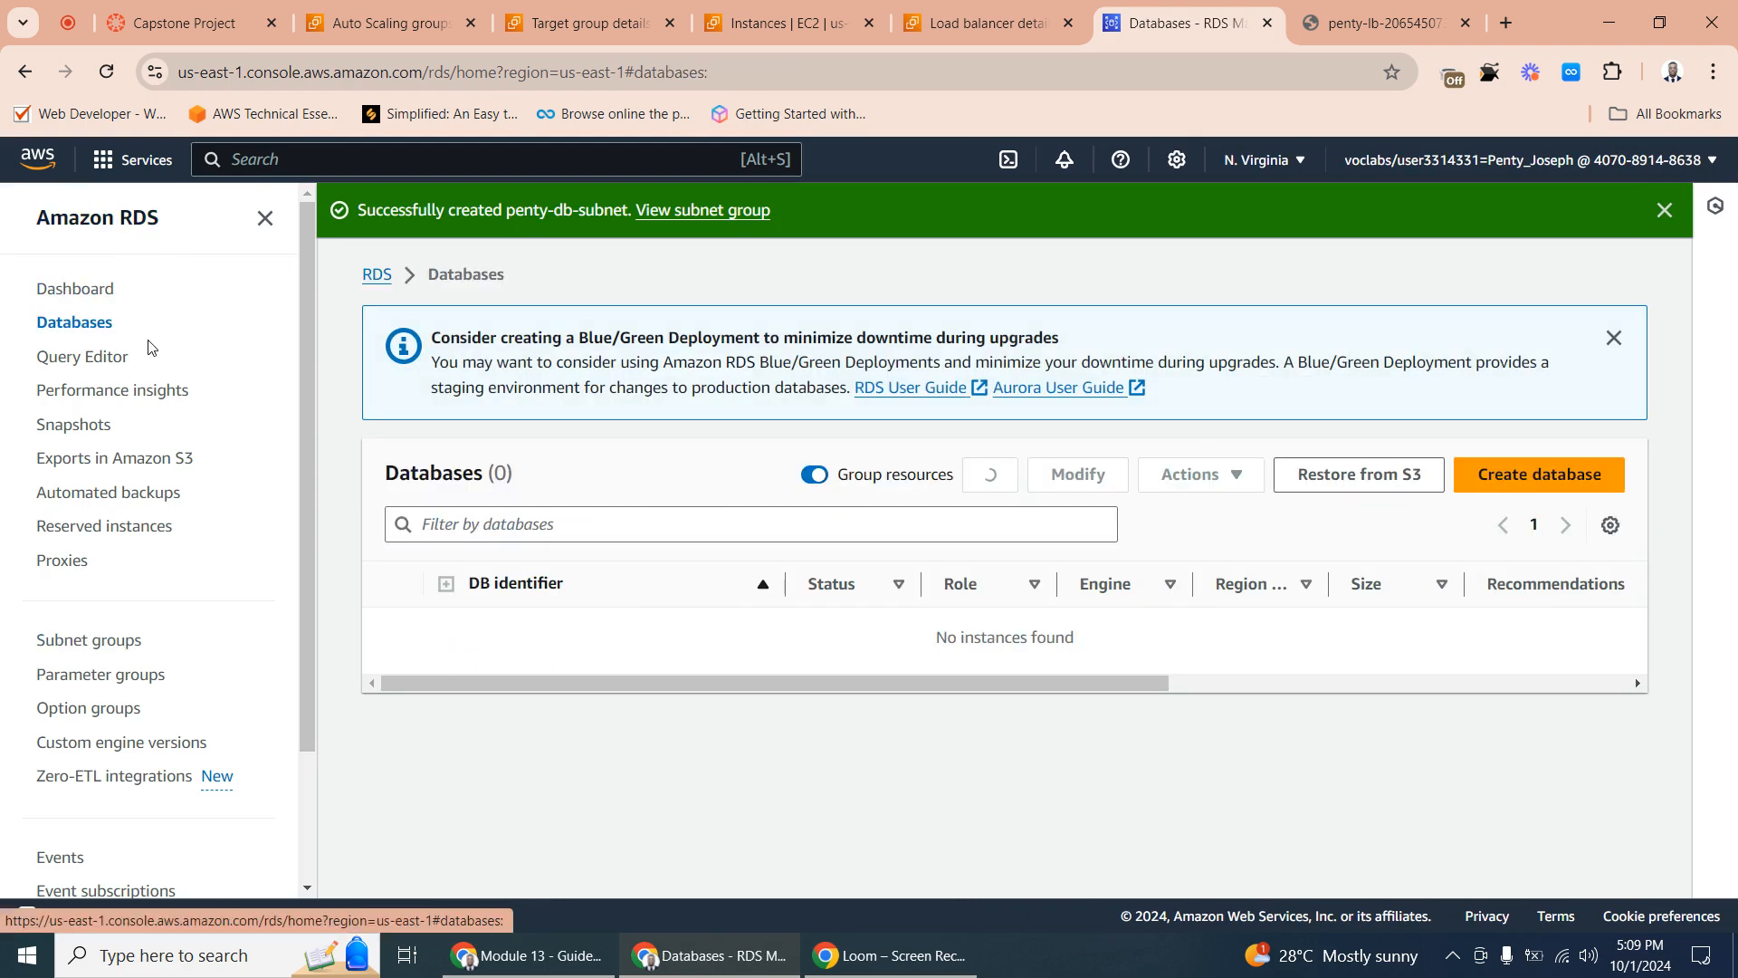
left_click(1521, 474)
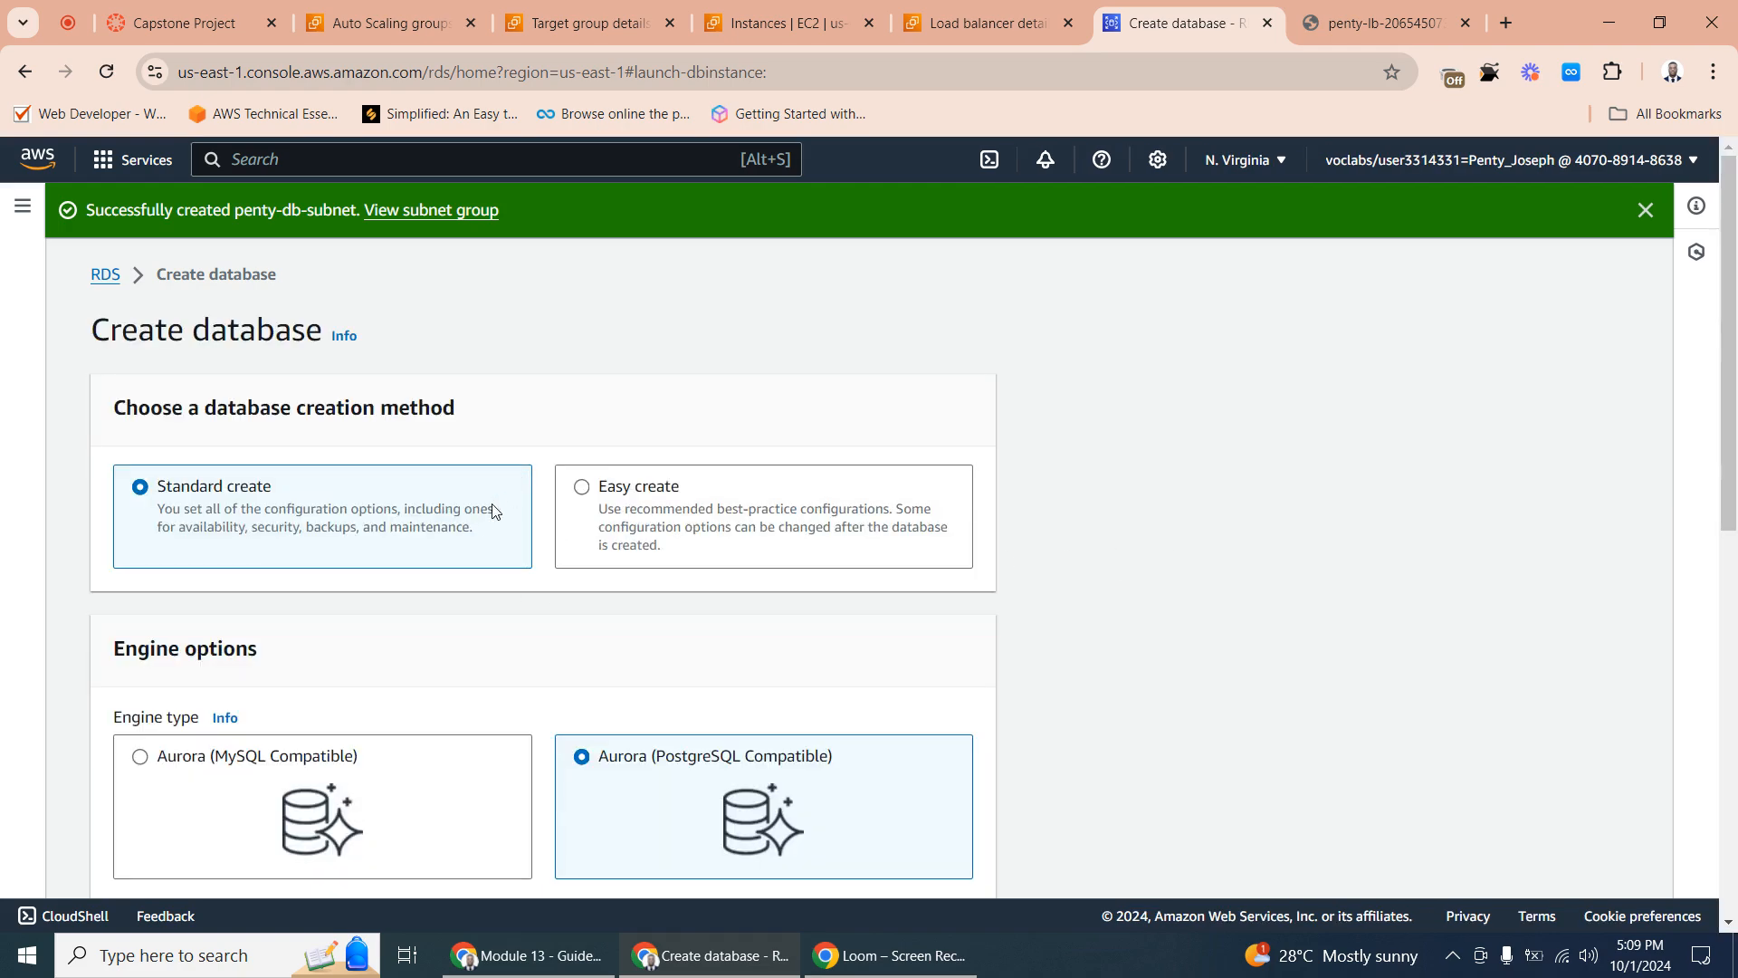
scroll(380, 571, "down", 8)
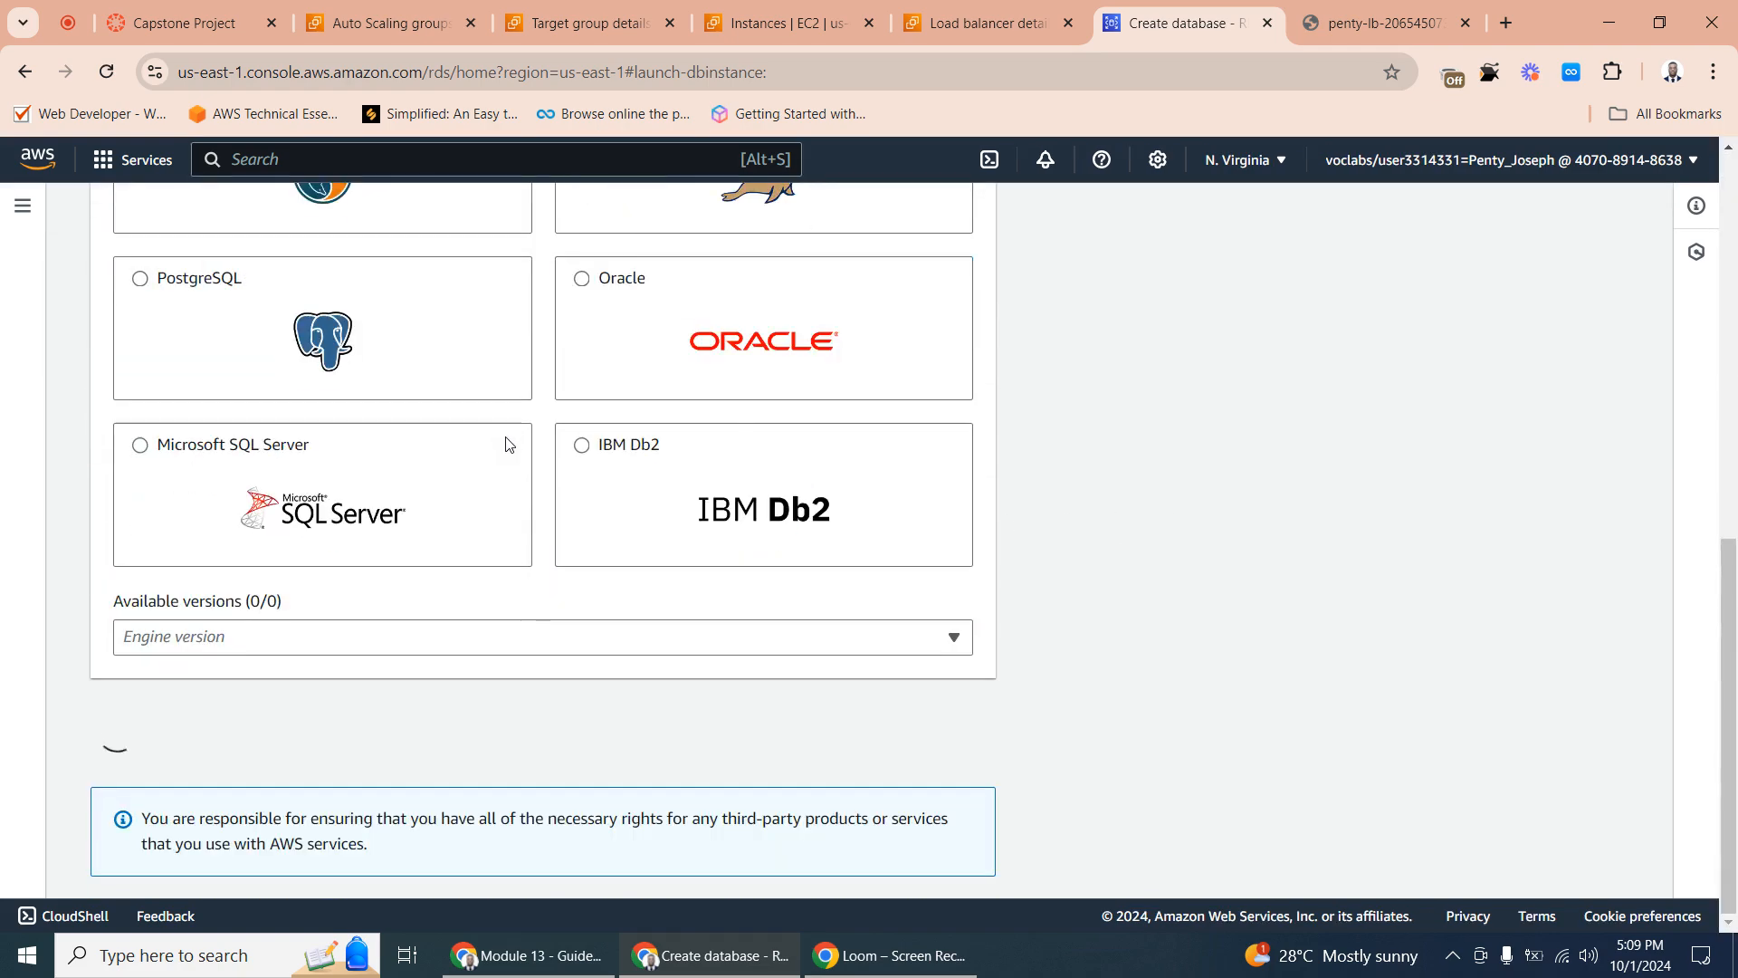
scroll(389, 467, "up", 8)
scroll(357, 582, "down", 8)
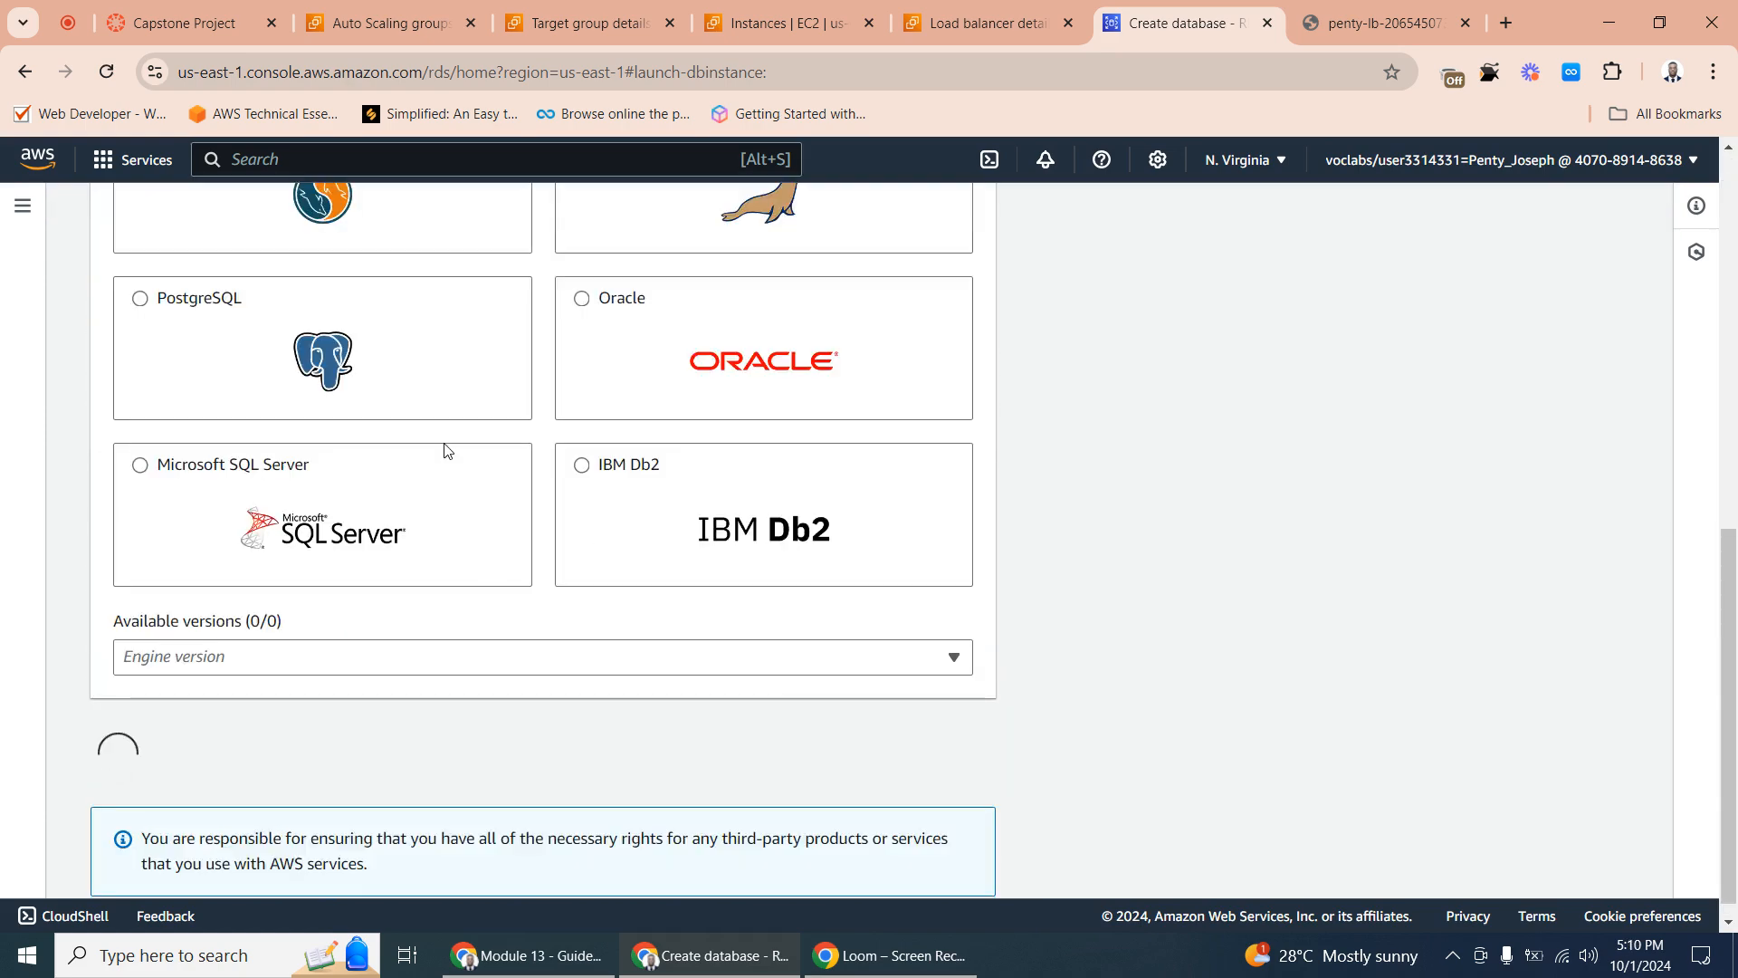
scroll(433, 478, "up", 5)
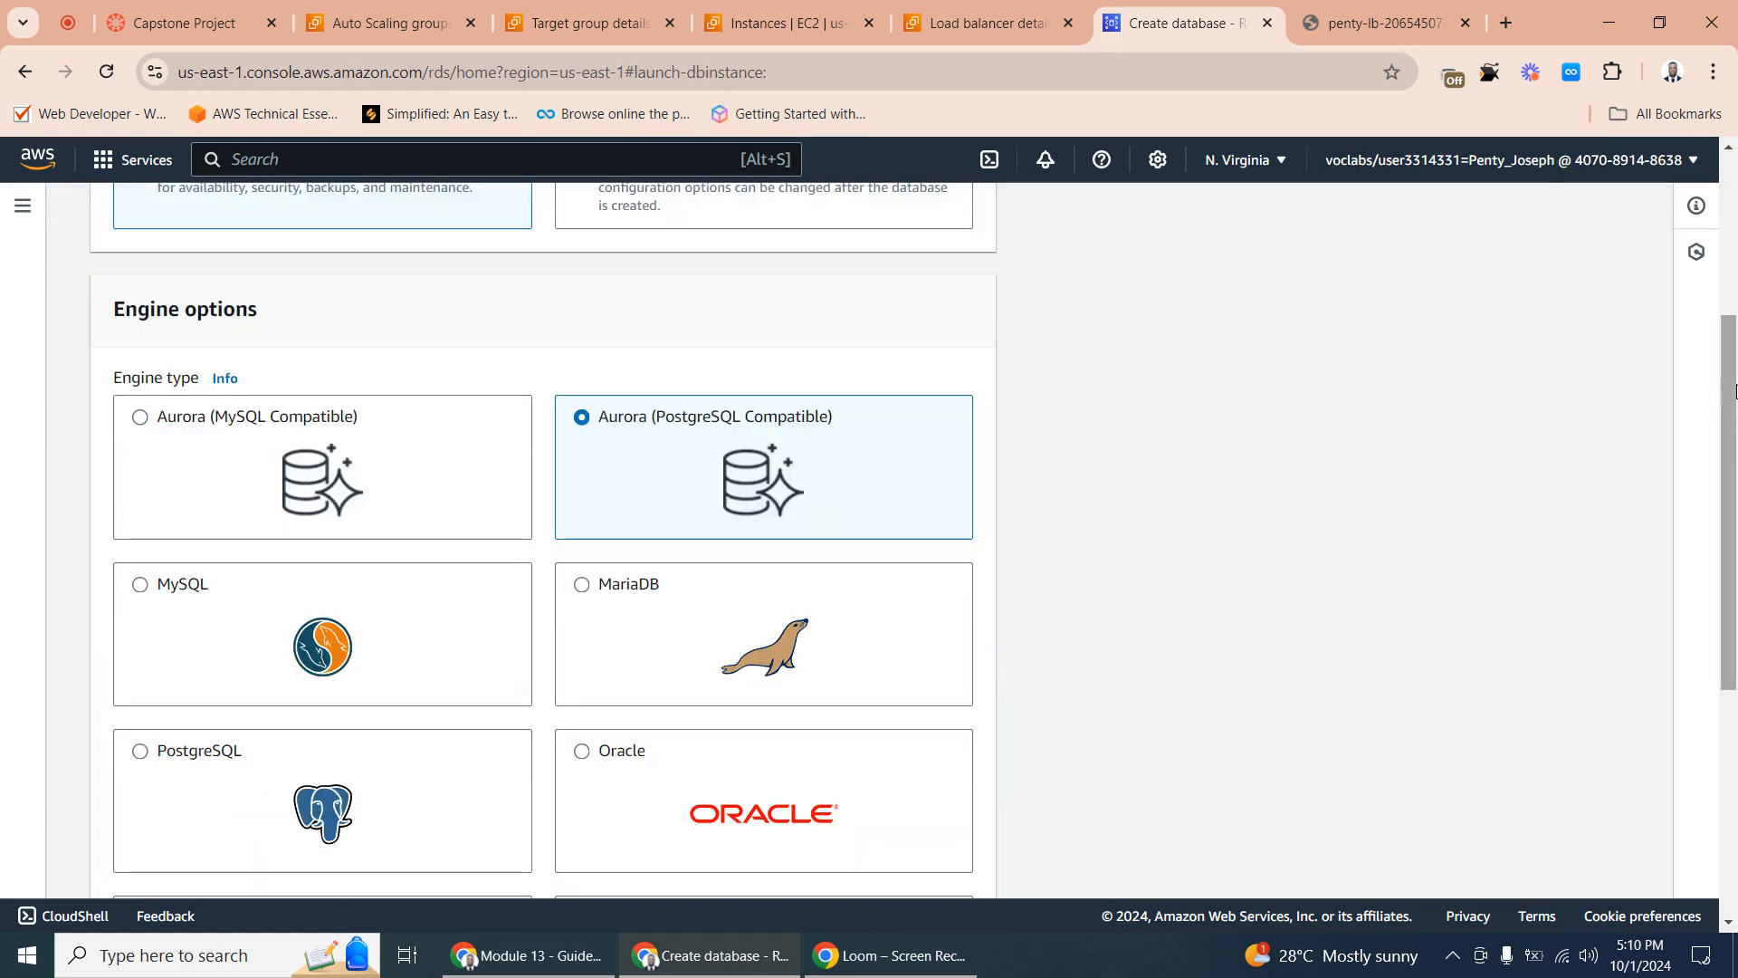
left_click_drag(1730, 397, 1718, 567)
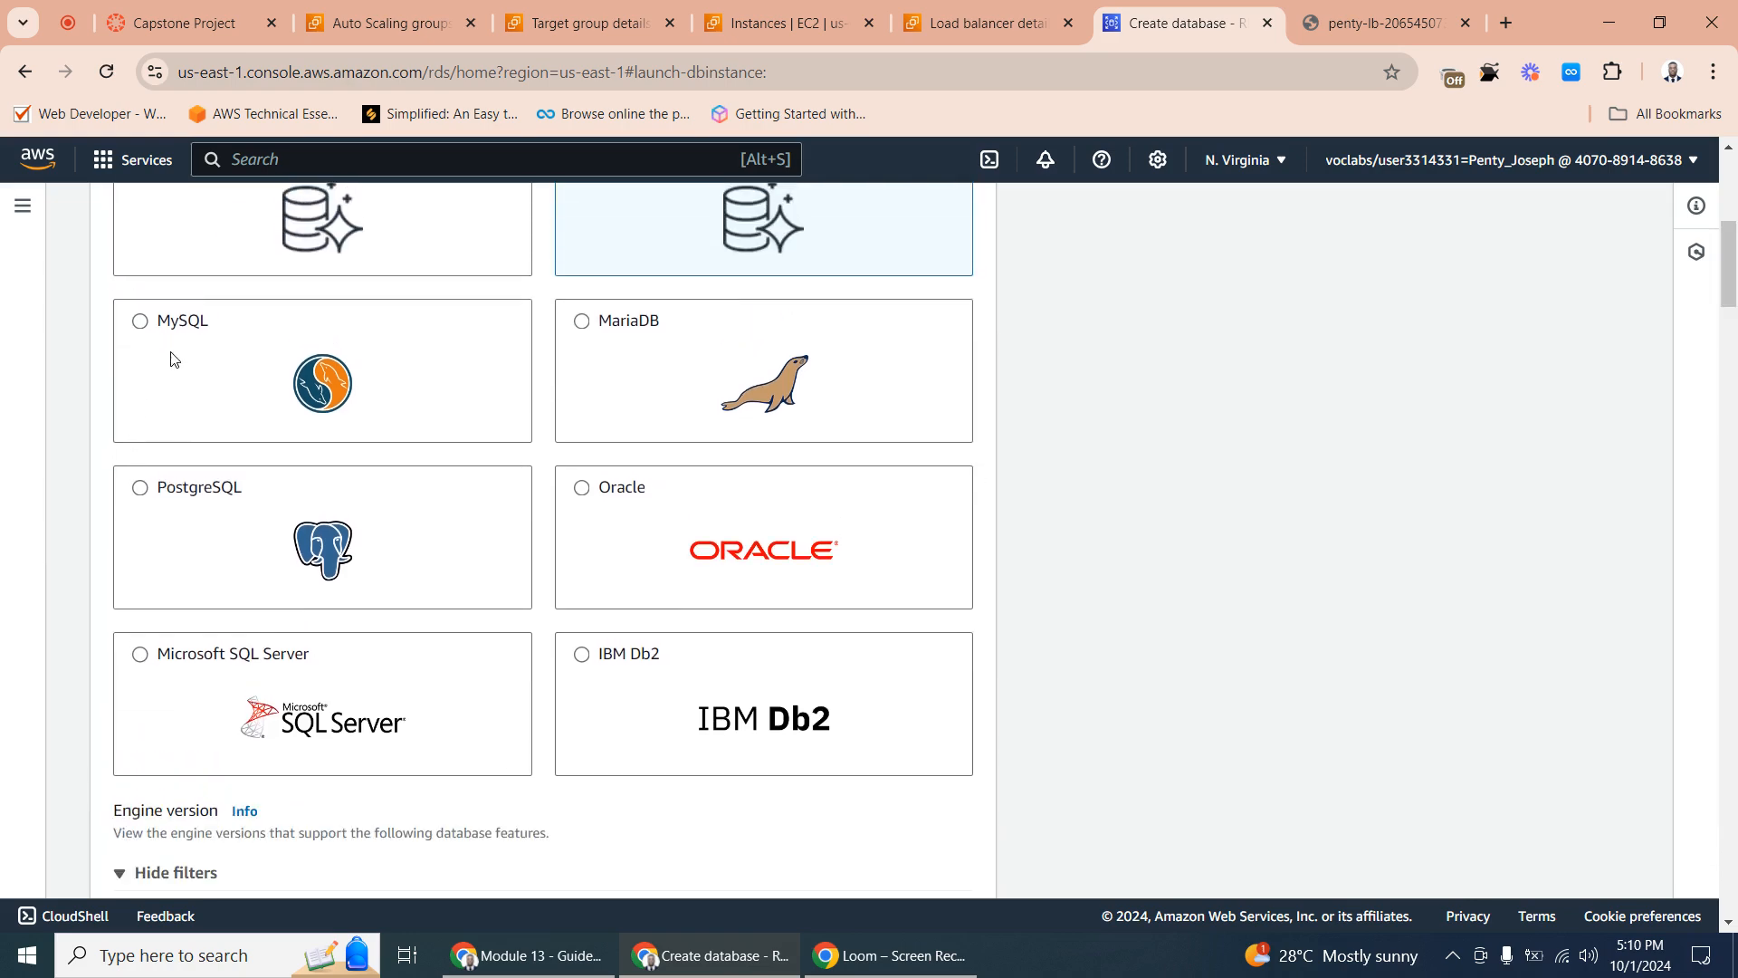
left_click(170, 358)
- Choose the Dev/Test template and the Multi-AZ DB instance deployment option for the database
left_click_drag(1735, 464, 1731, 703)
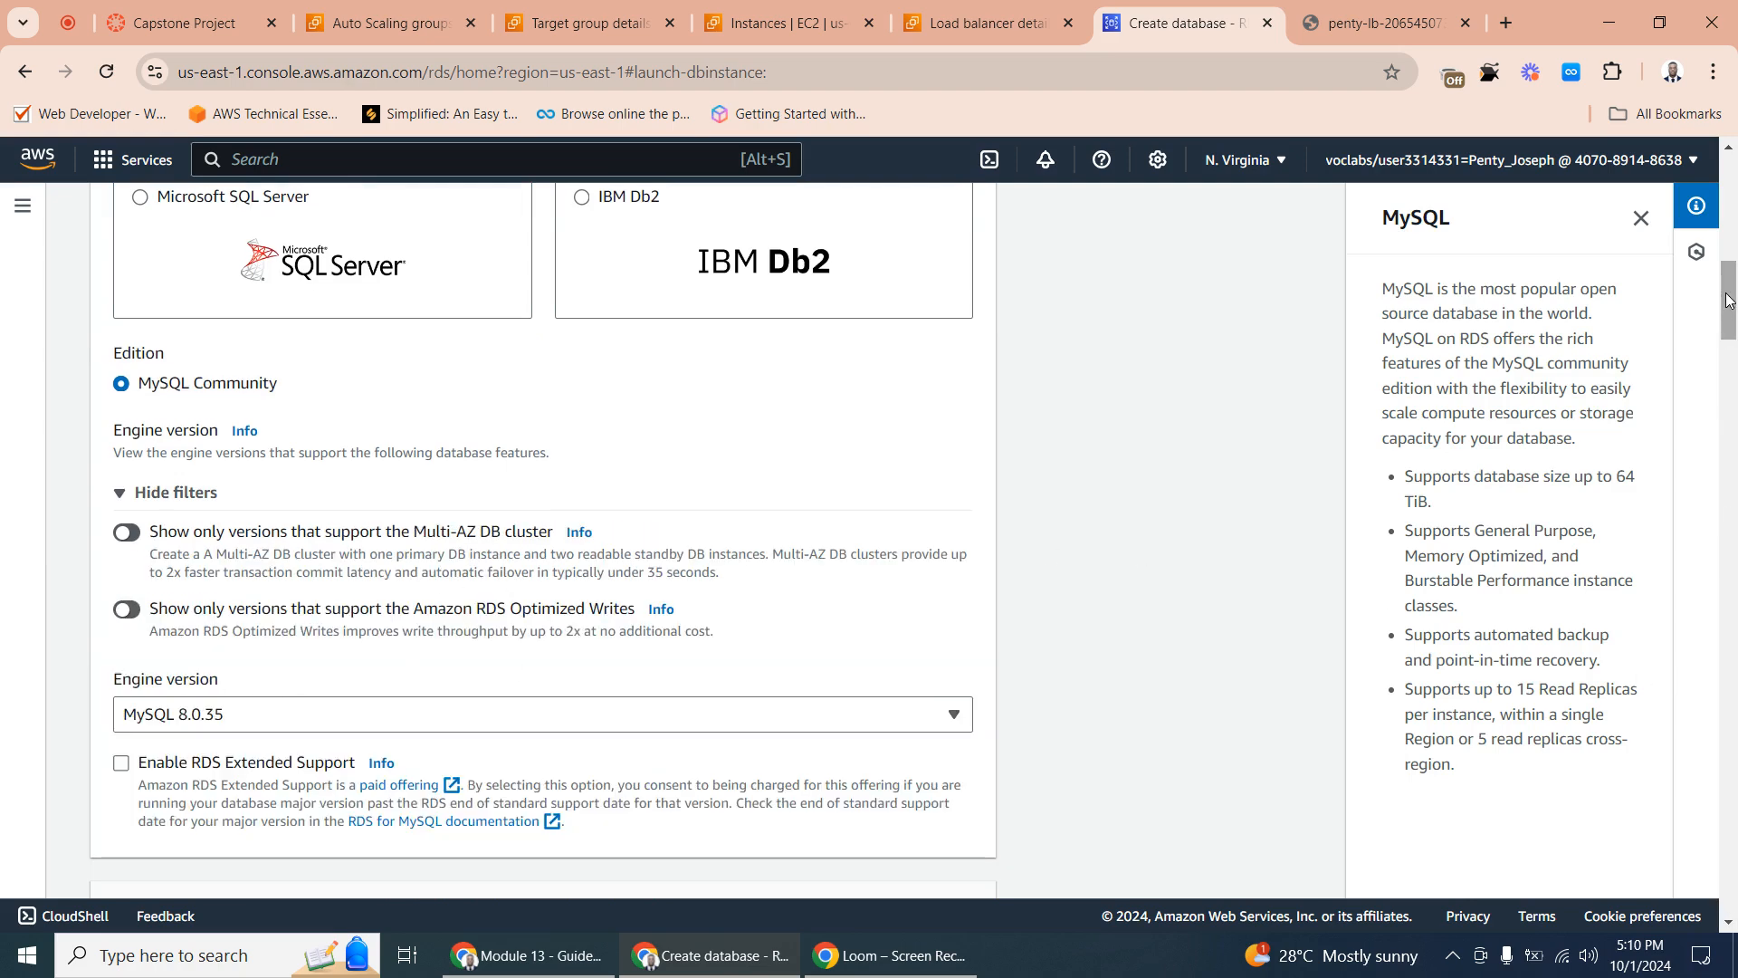
scroll(1732, 354, "down", 4)
scroll(1729, 341, "down", 3)
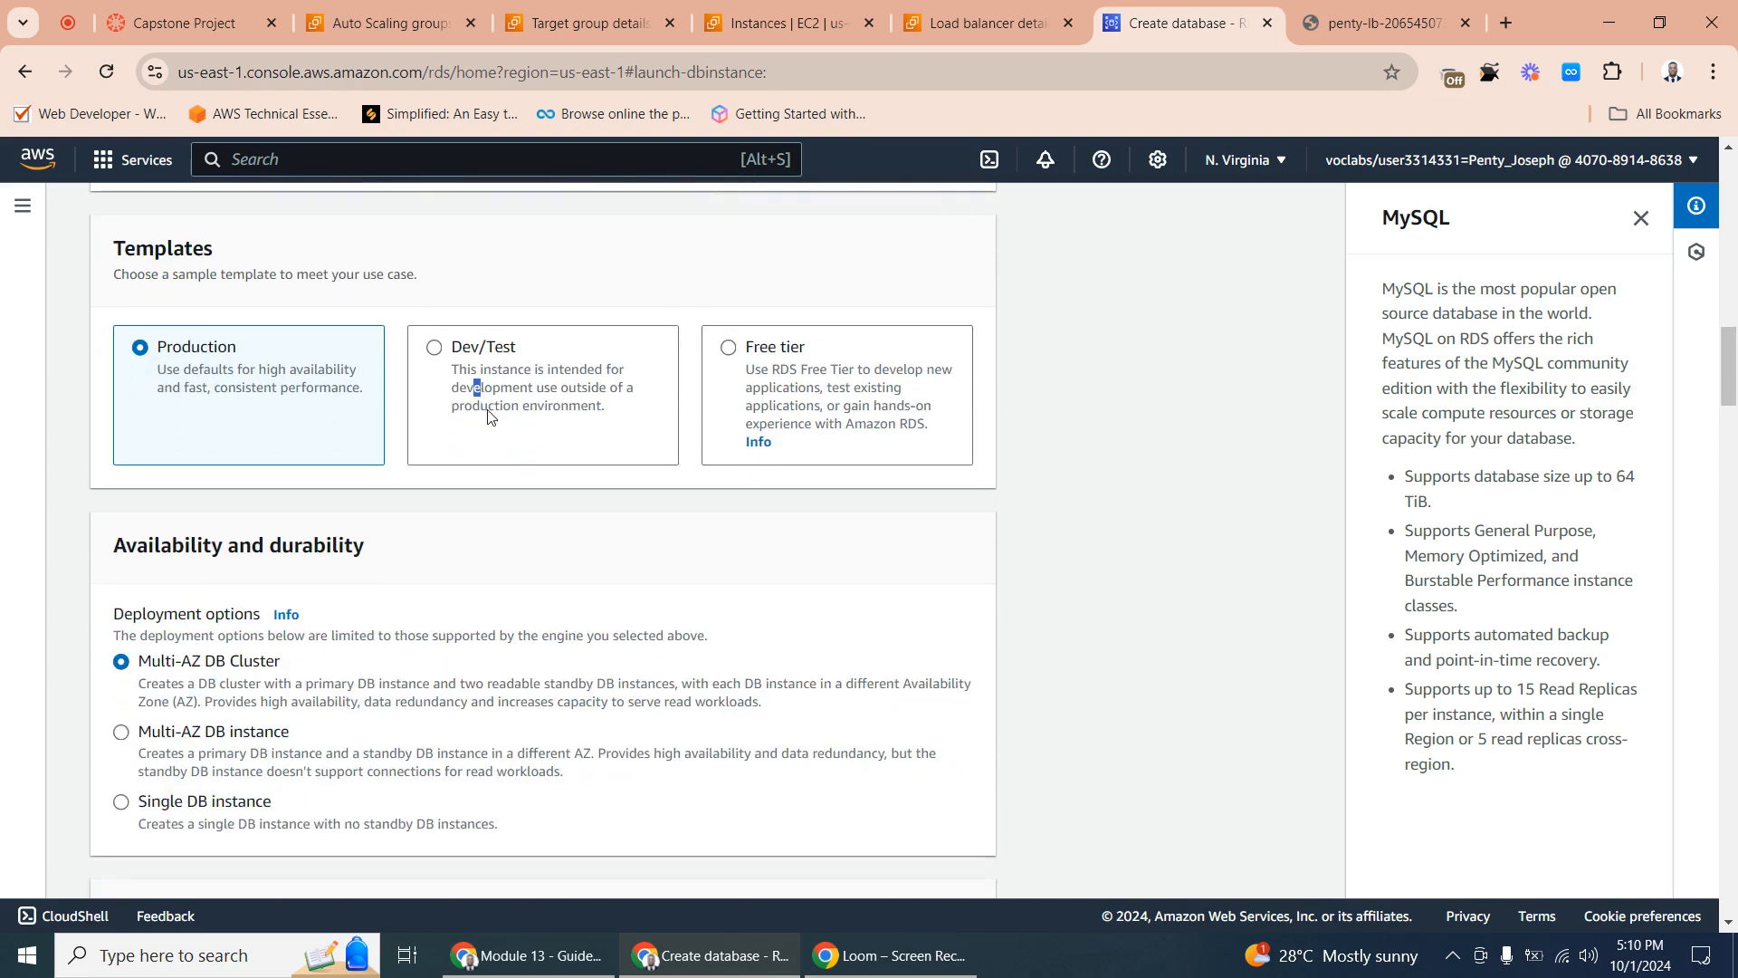
left_click_drag(475, 388, 481, 387)
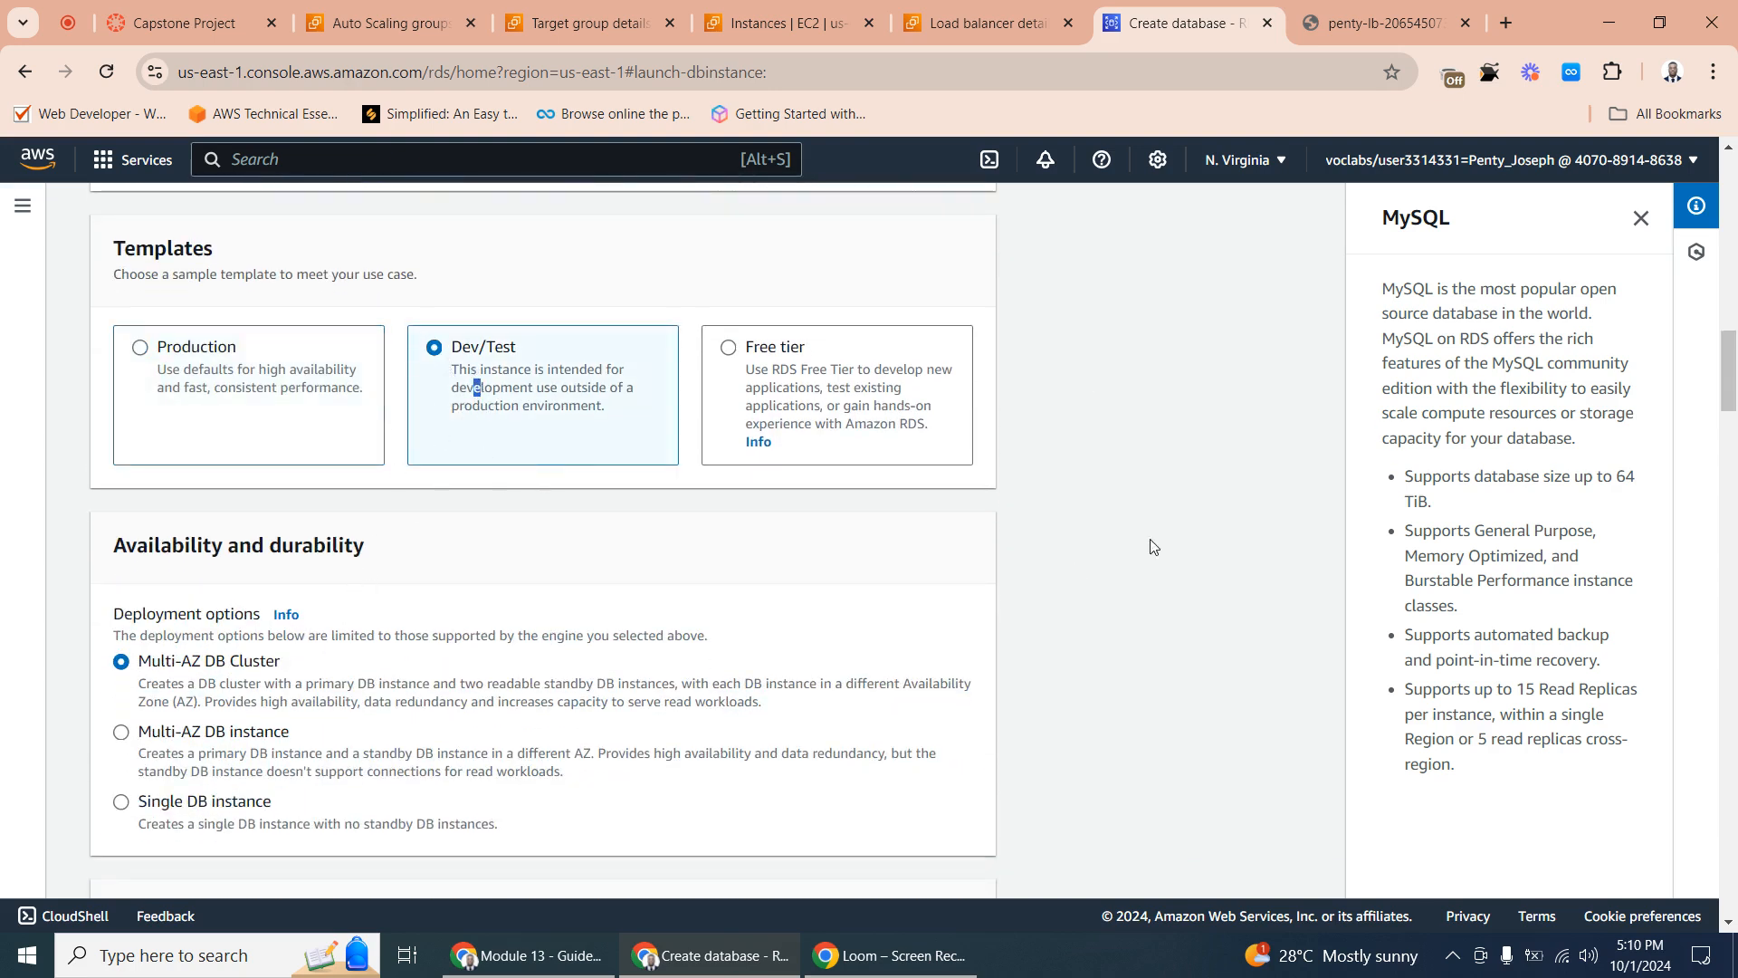
scroll(1729, 426, "down", 4)
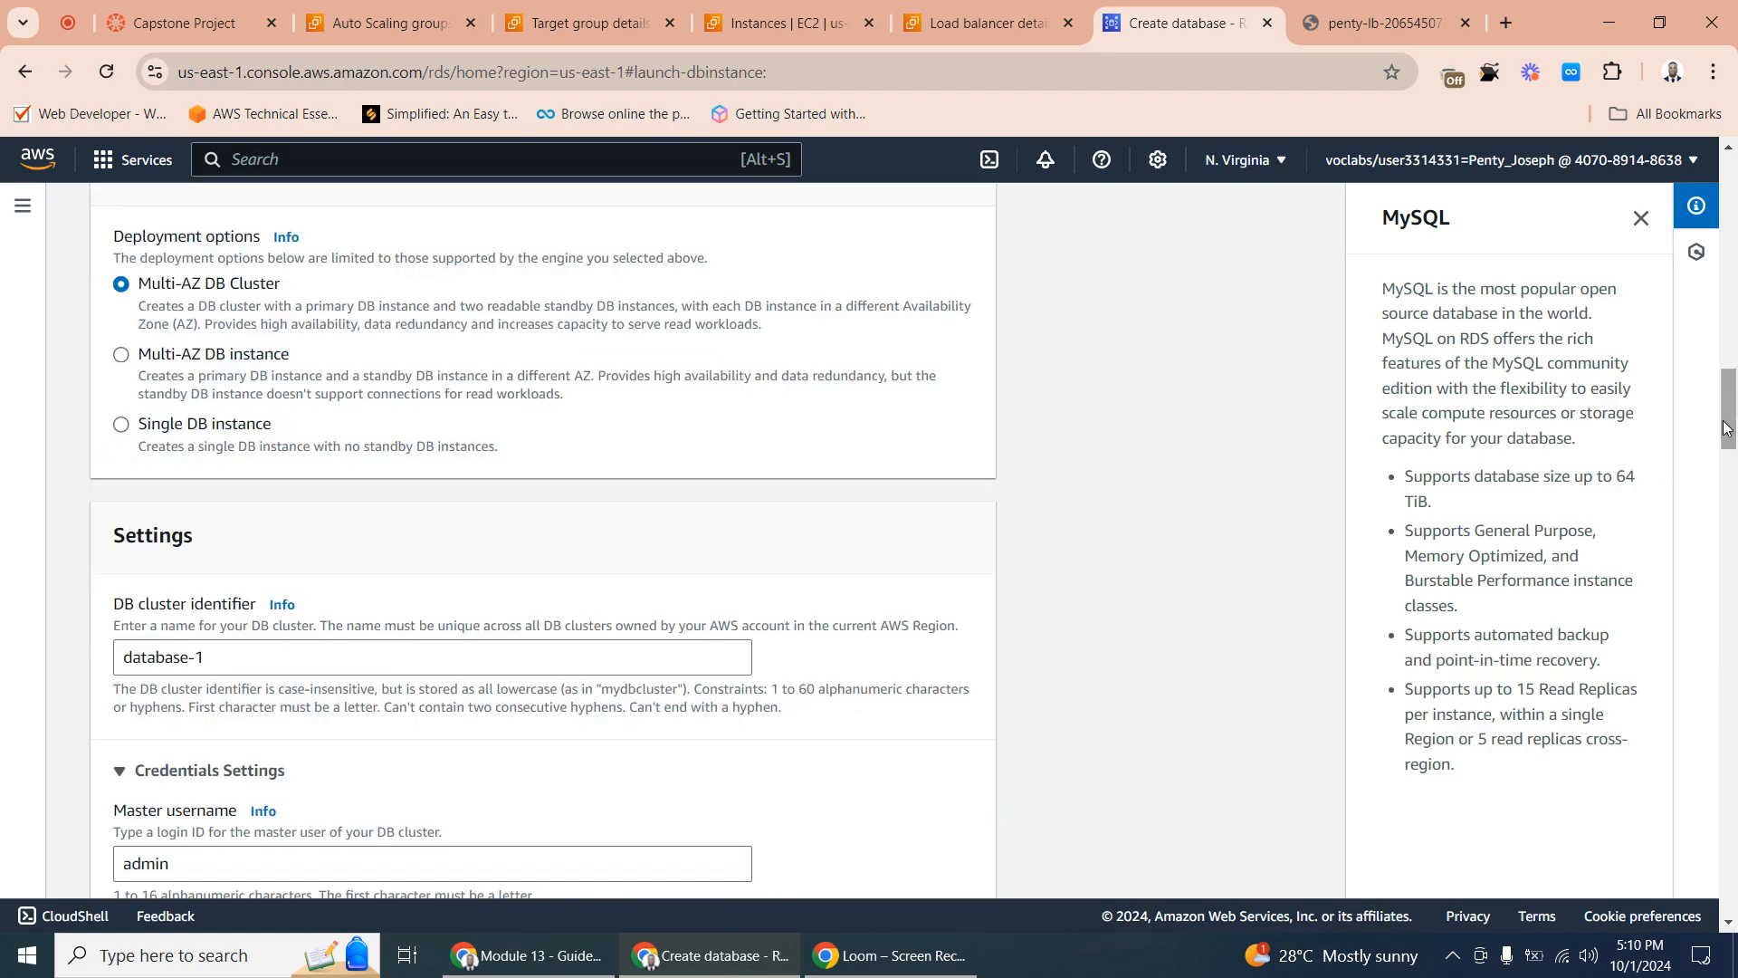
left_click(120, 356)
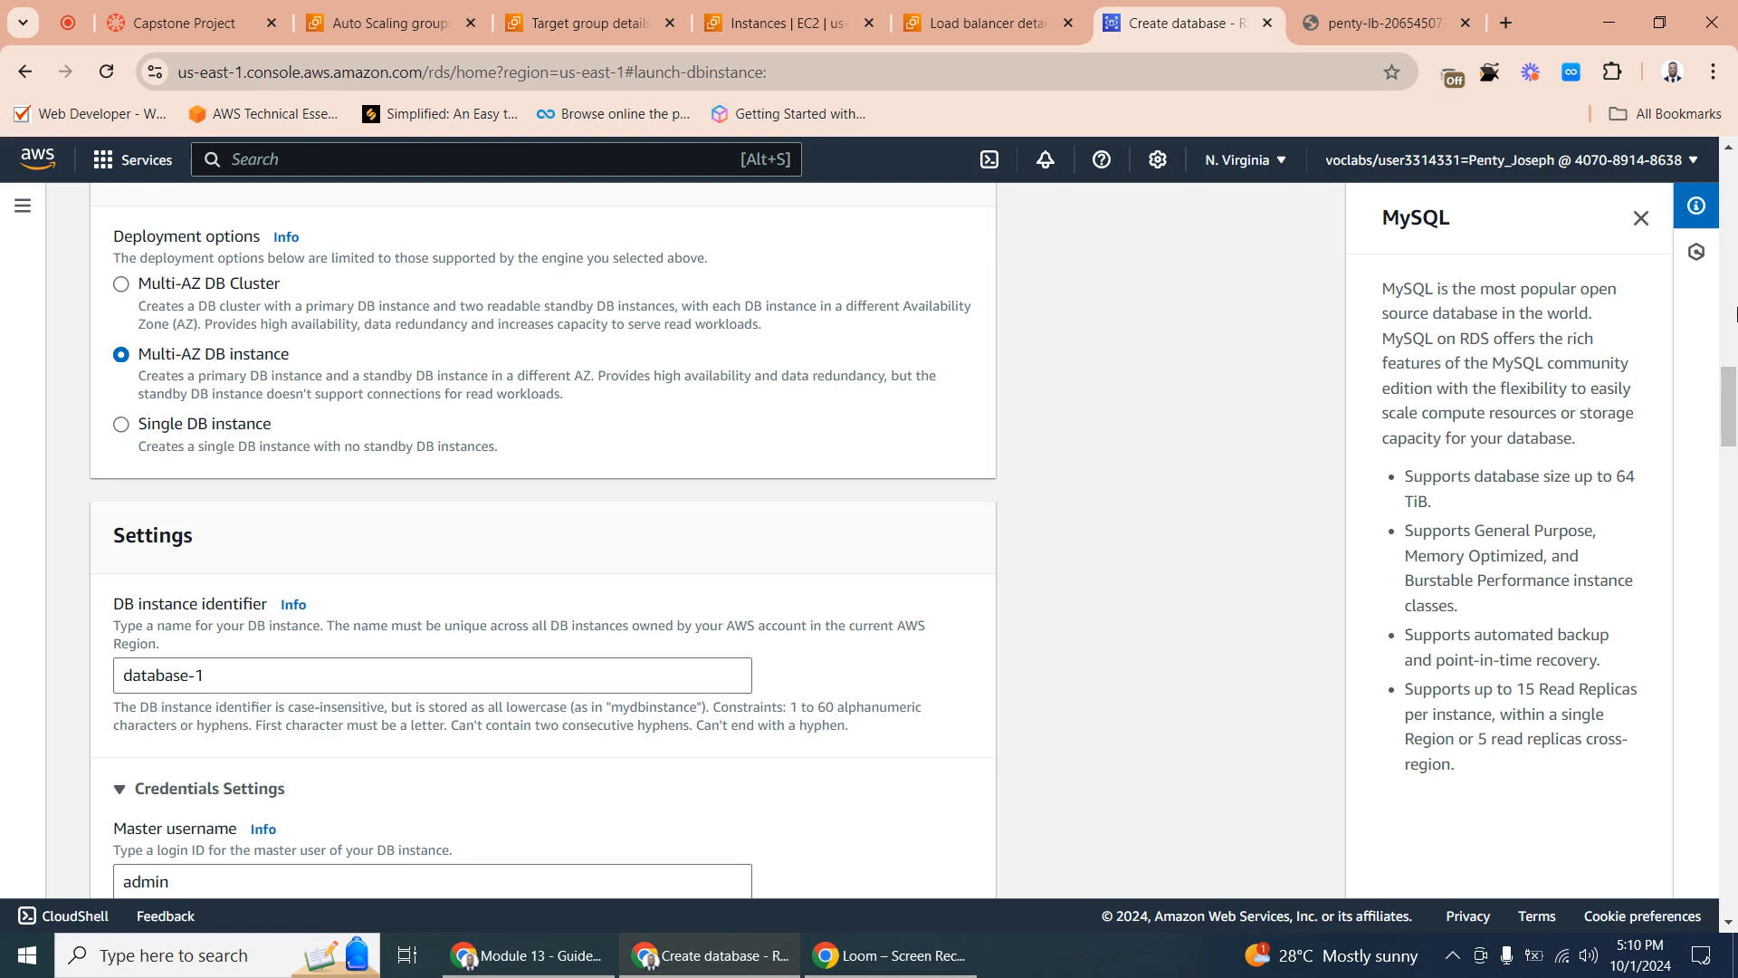
- Set the DB instance identifier of the new MySQL database to pentydb
left_click_drag(1732, 412, 1735, 438)
left_click(188, 415)
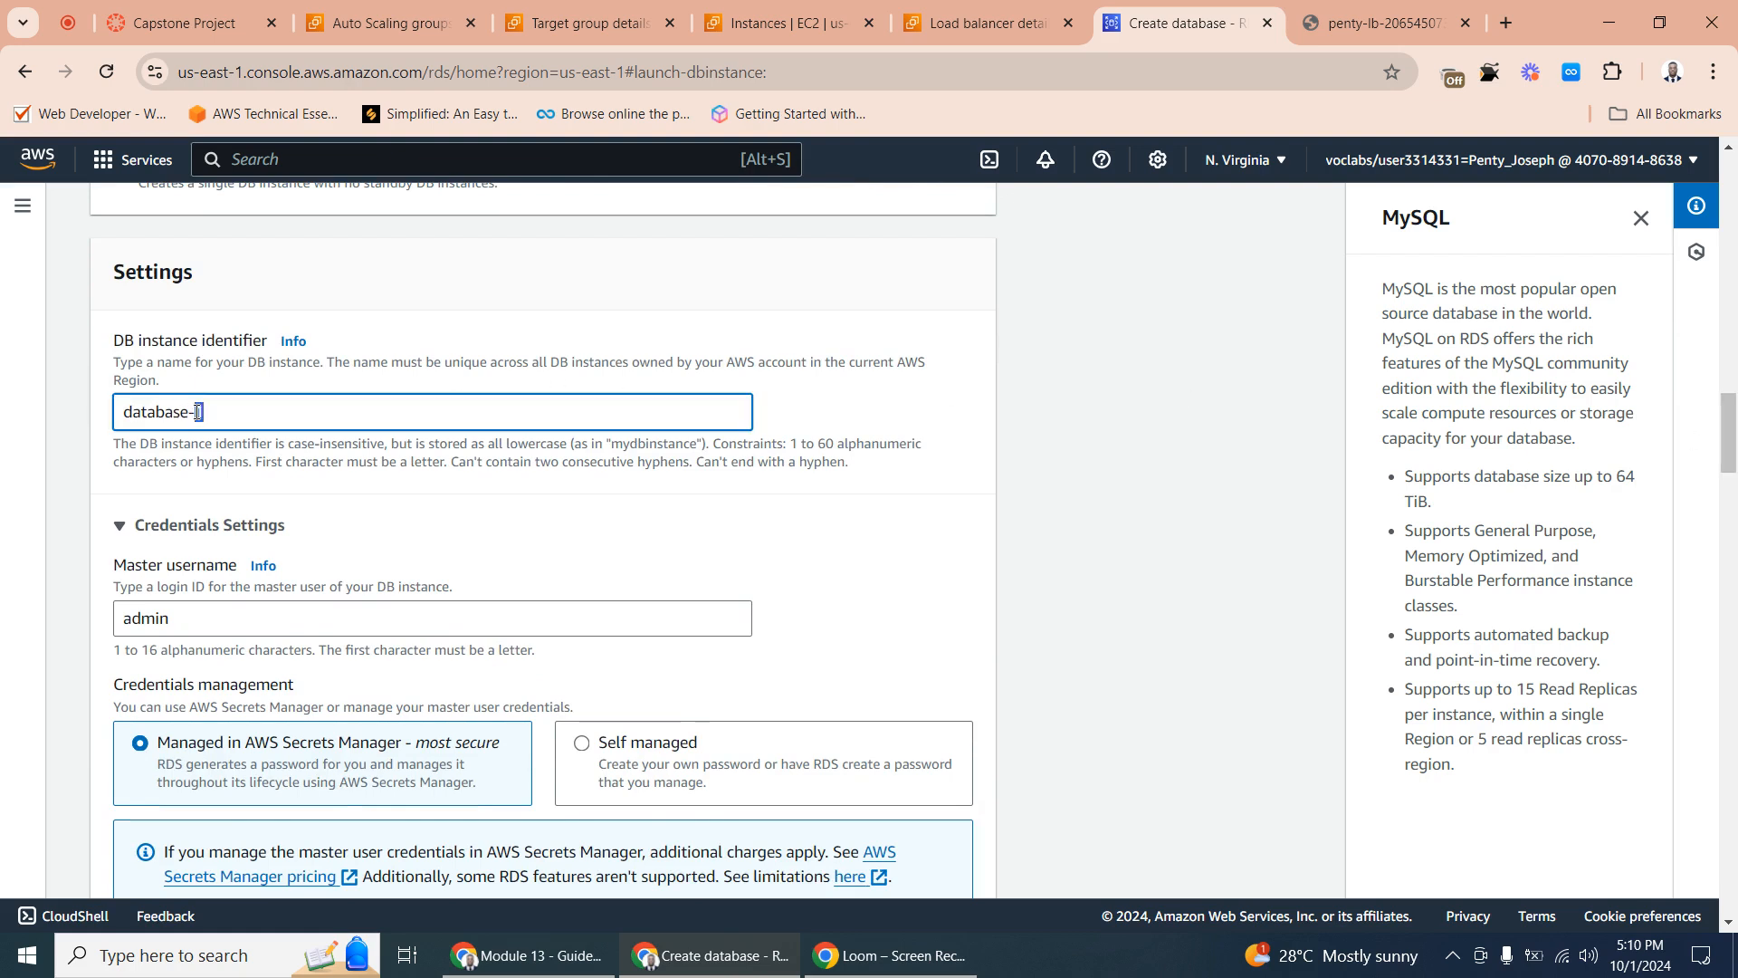
triple_click(196, 412)
type("penty")
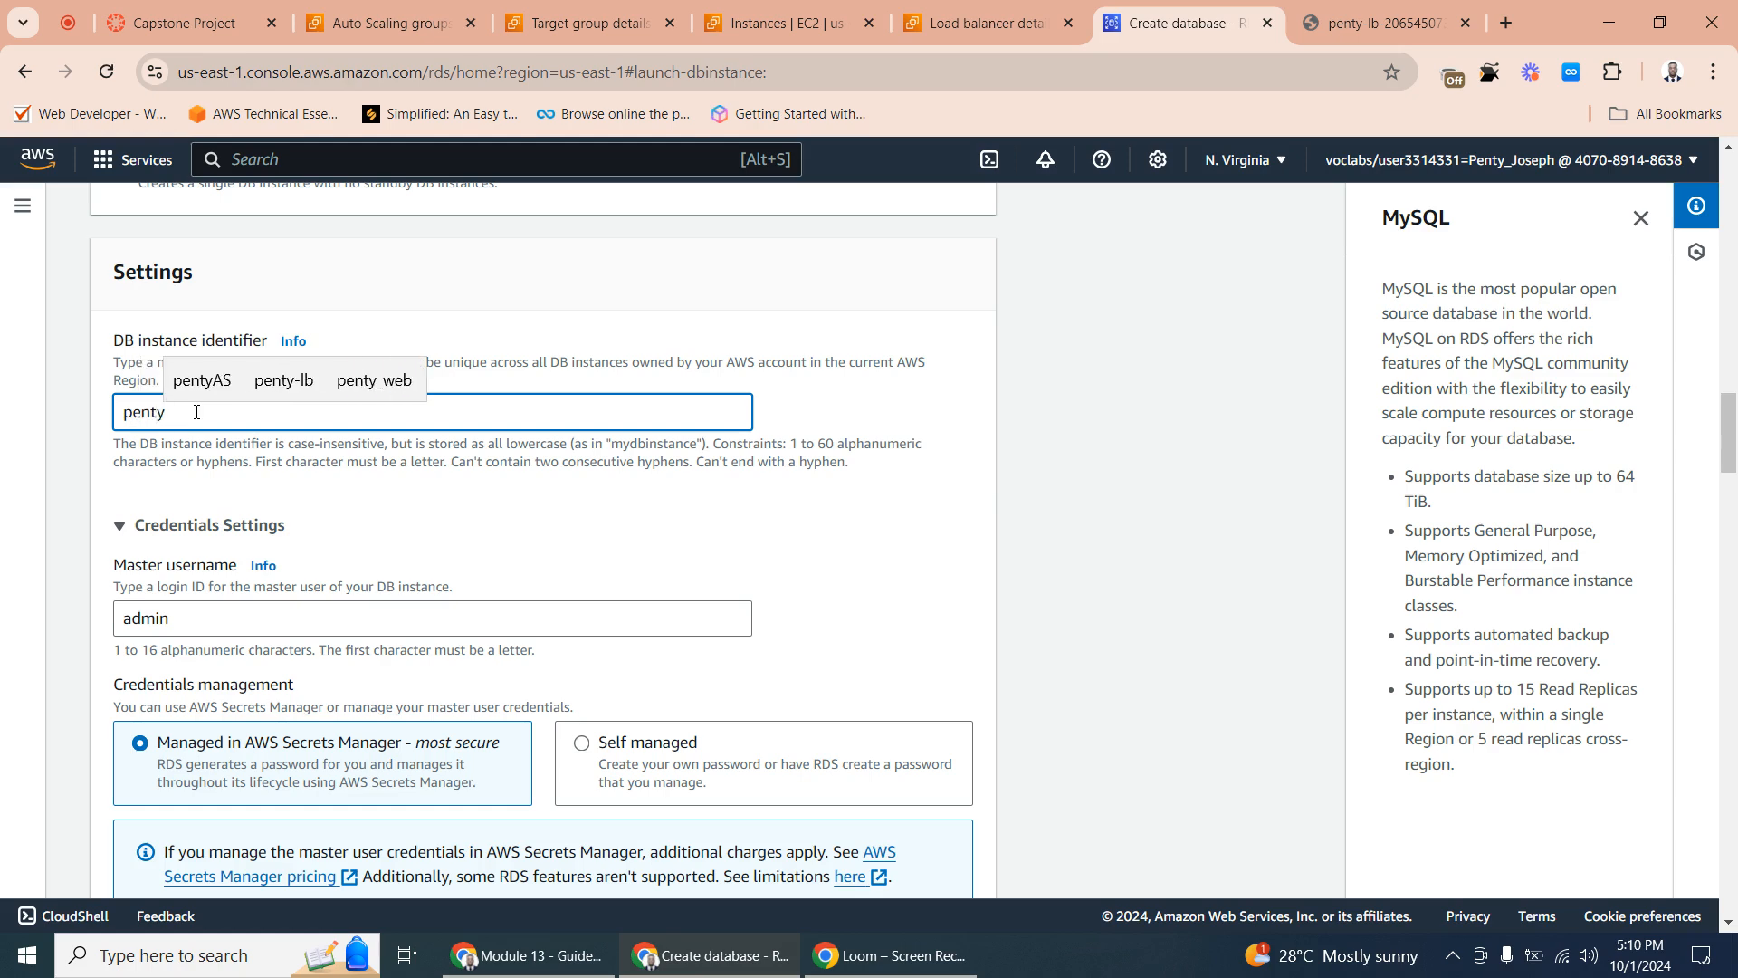
type("db")
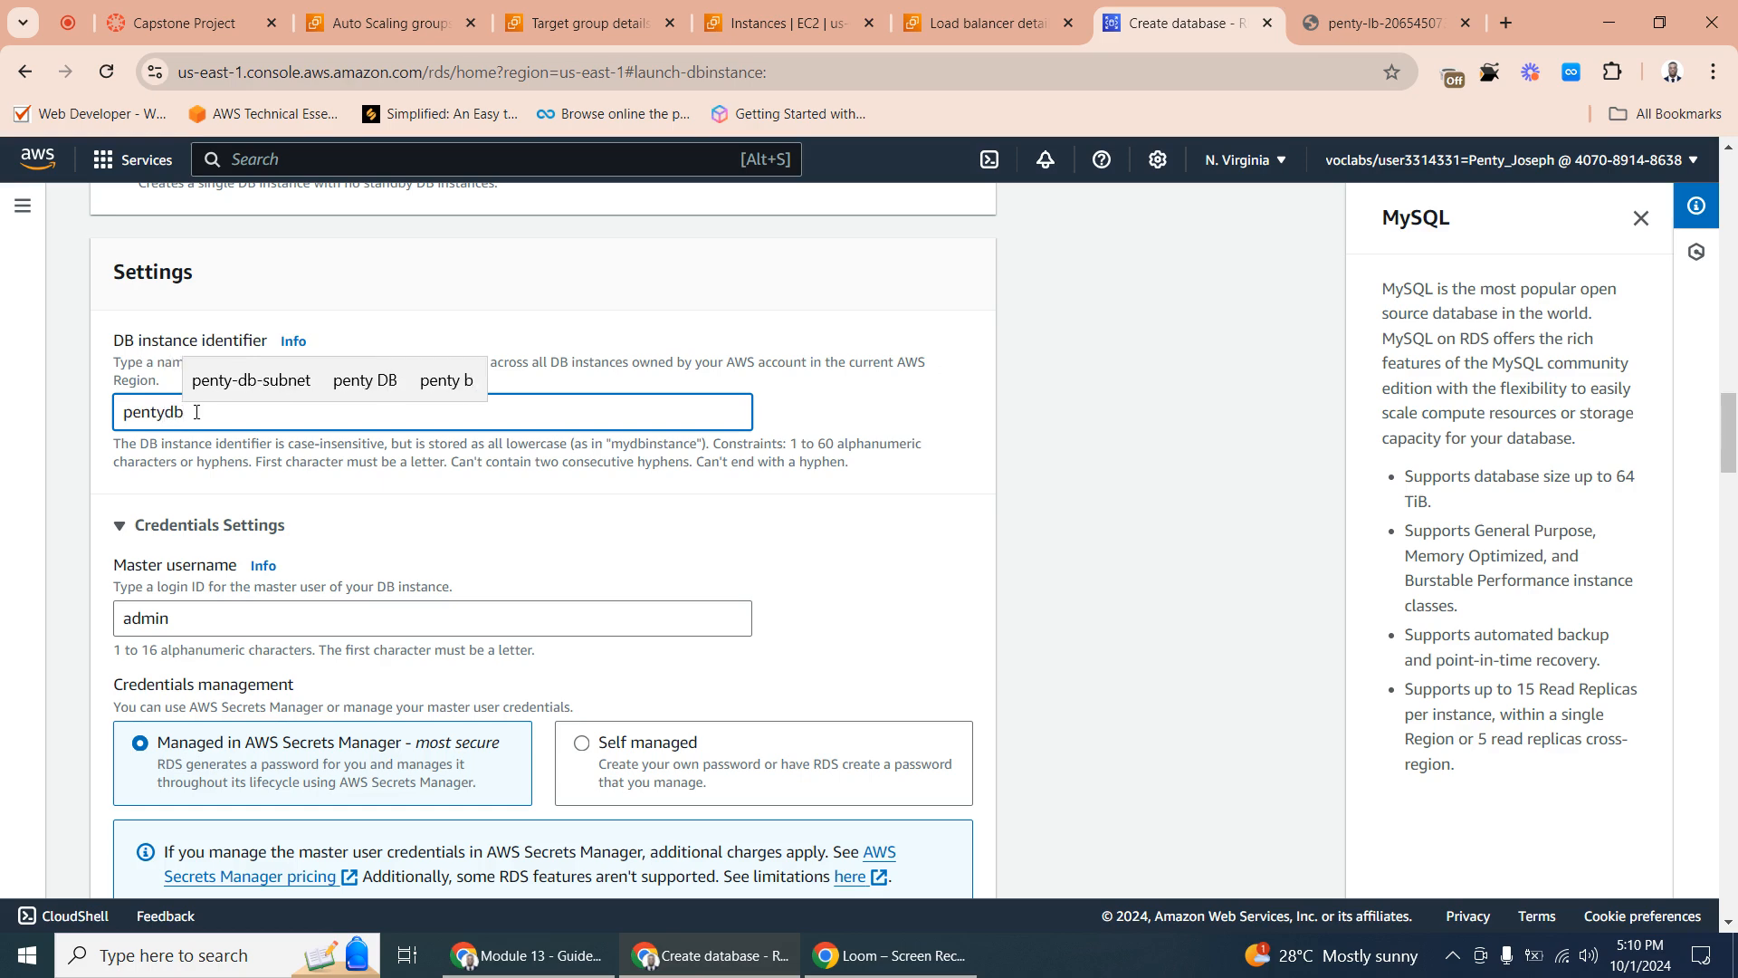
- Choose self-managed credentials for the database, then enter and confirm the master password
scroll(208, 430, "down", 3)
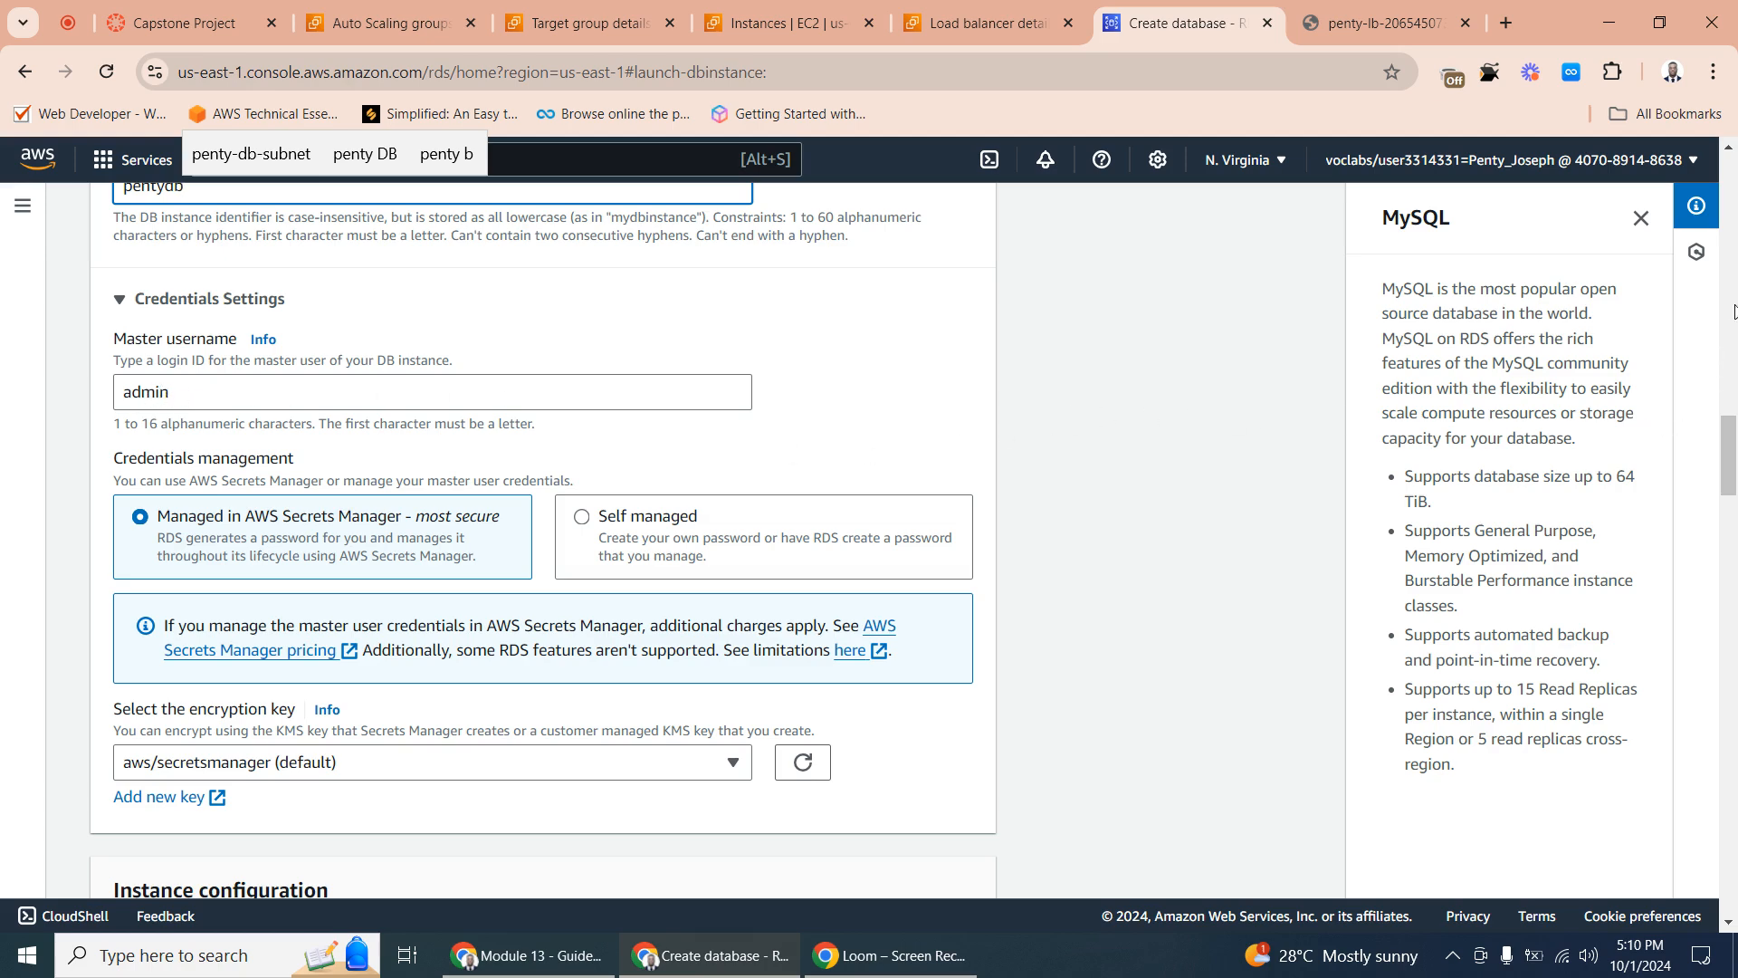
scroll(1727, 448, "down", 3)
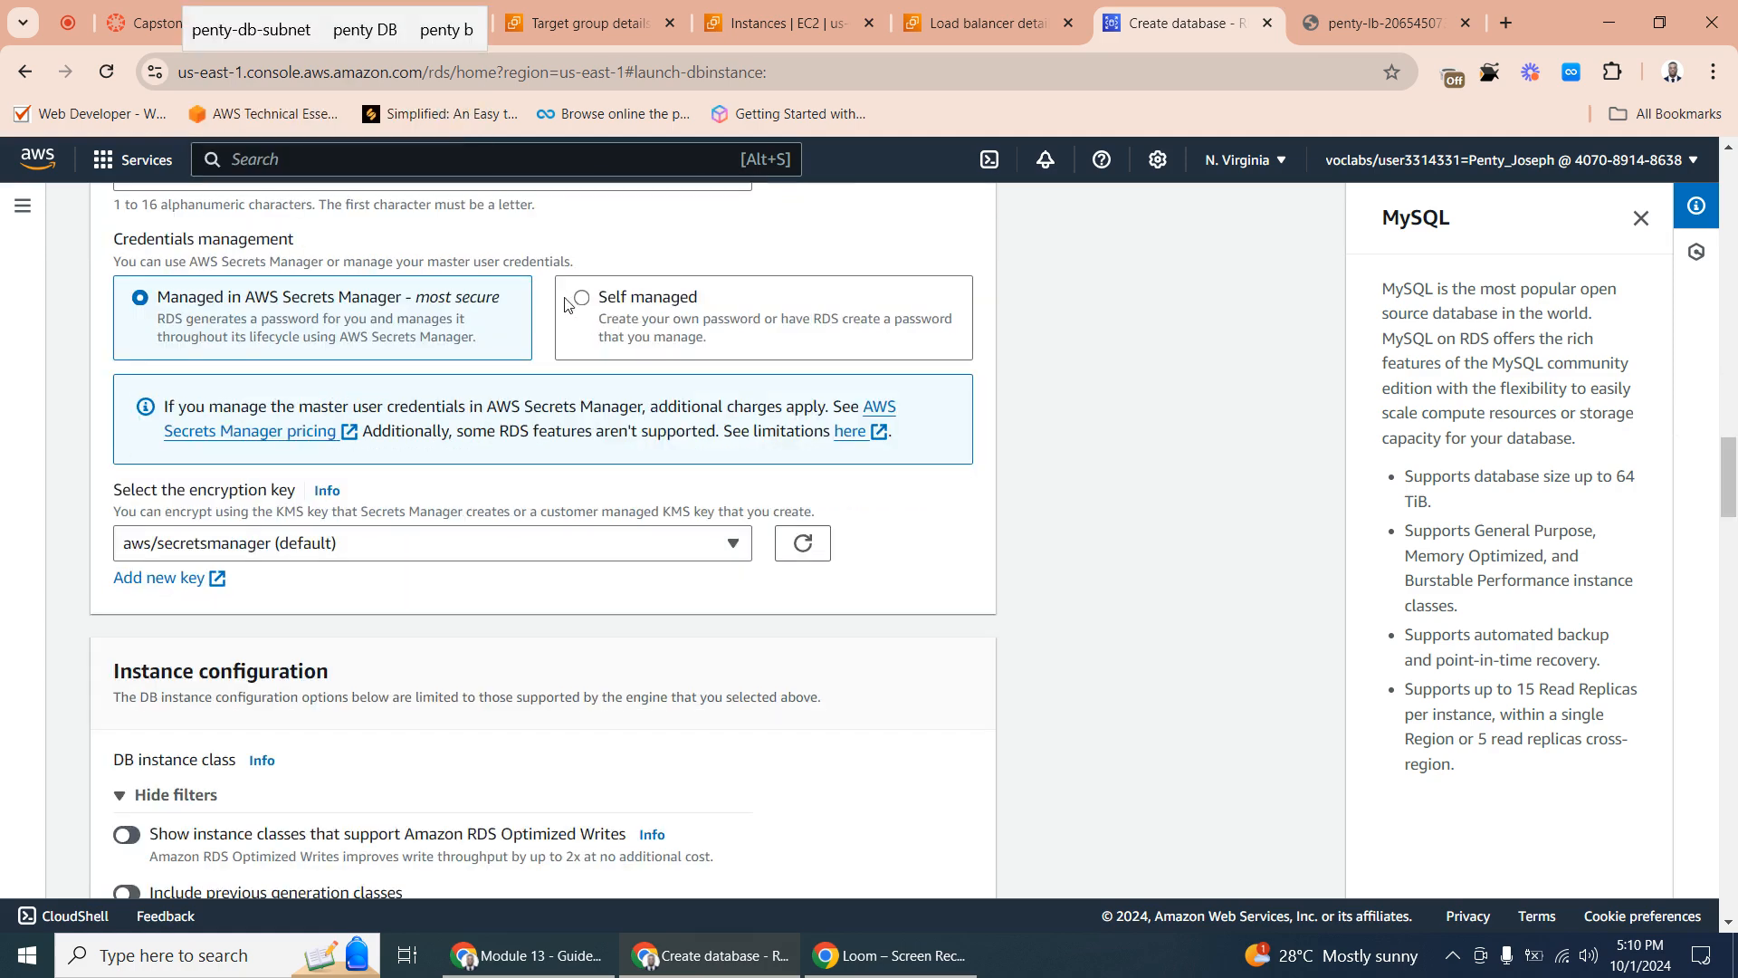
left_click(581, 302)
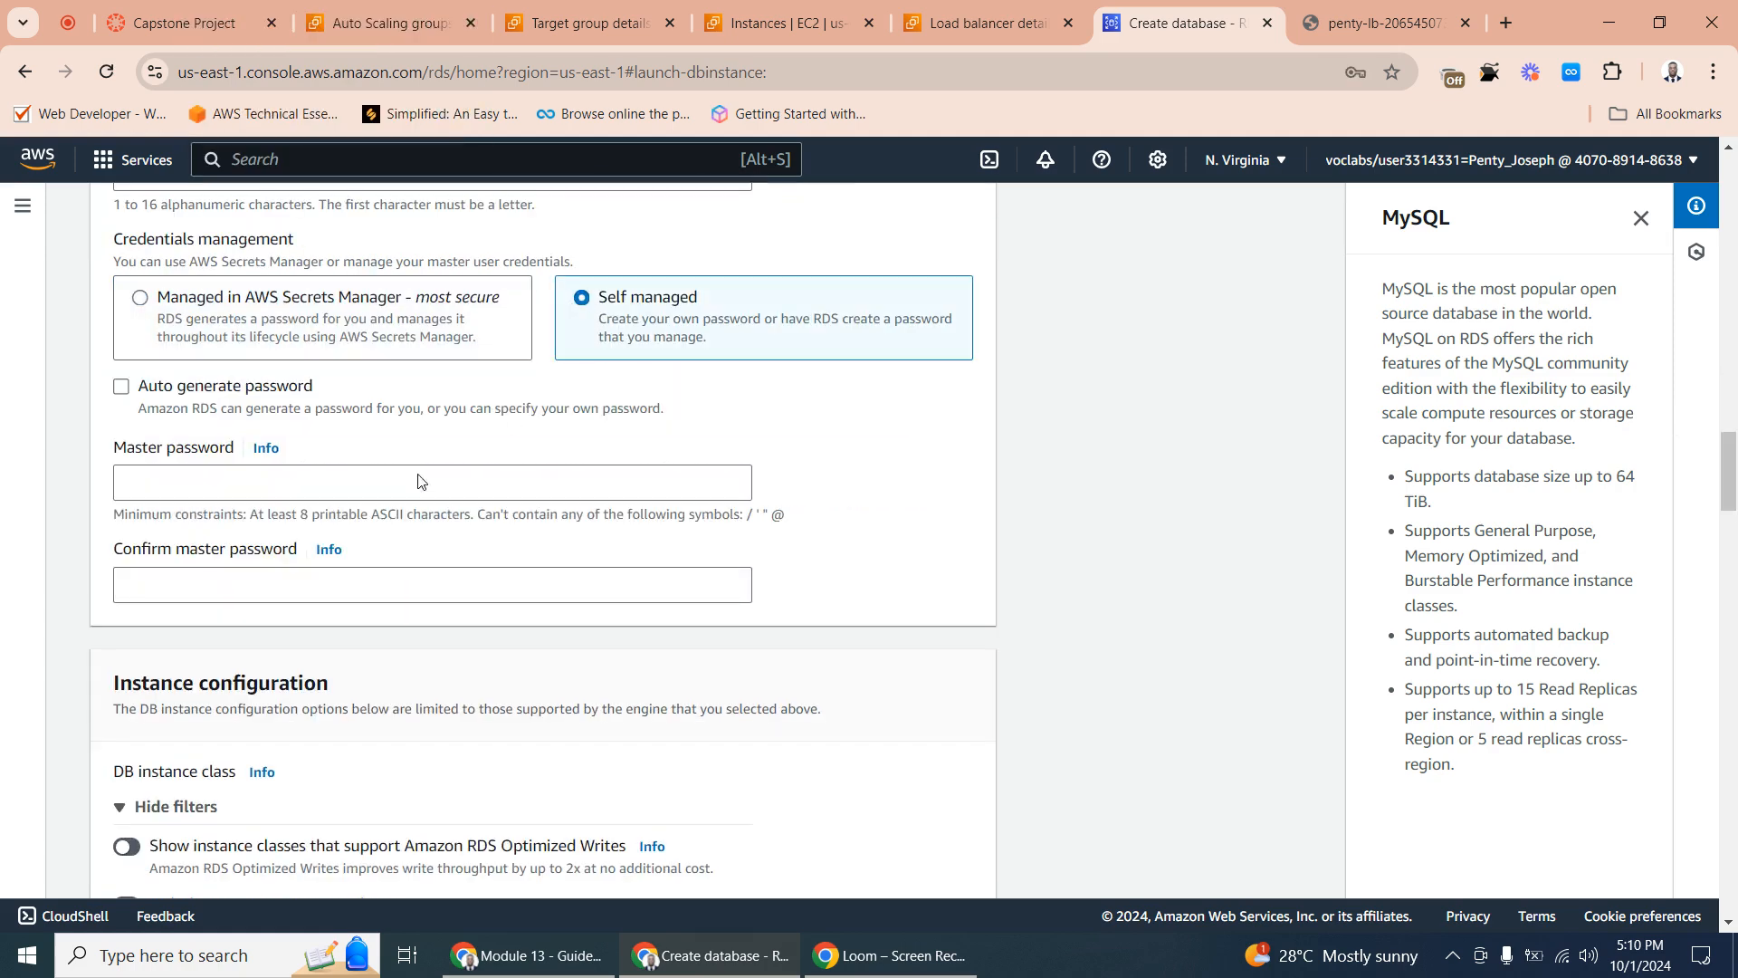
left_click(165, 481)
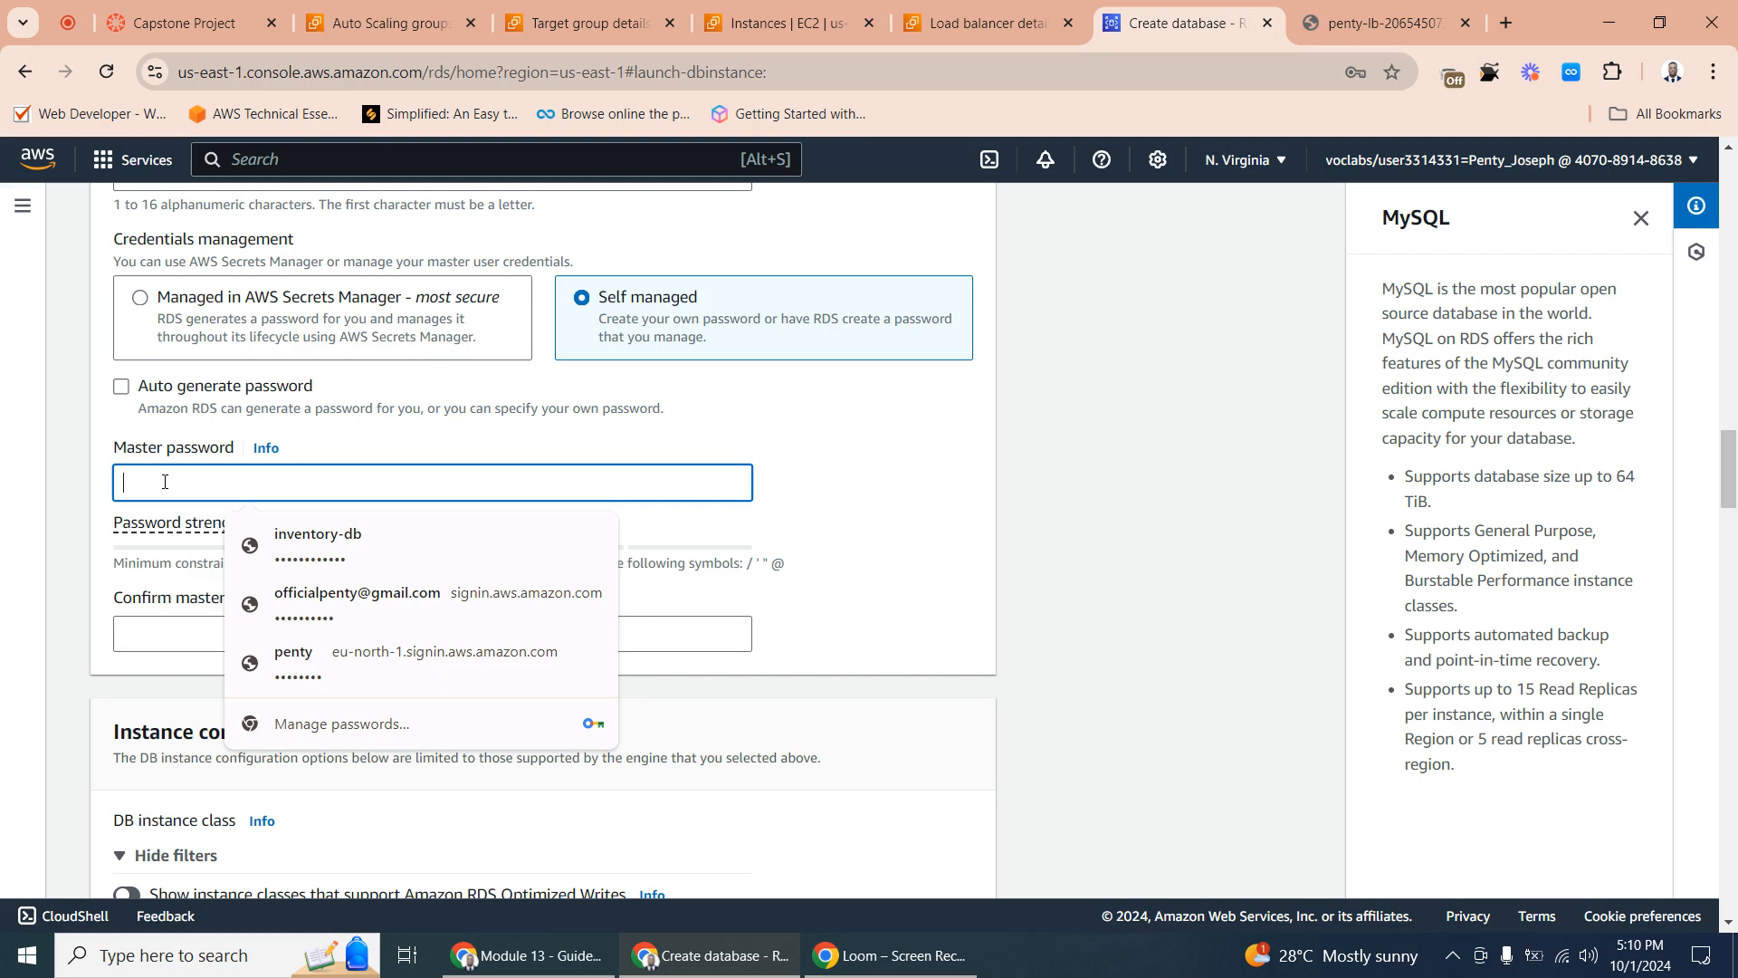
type("P")
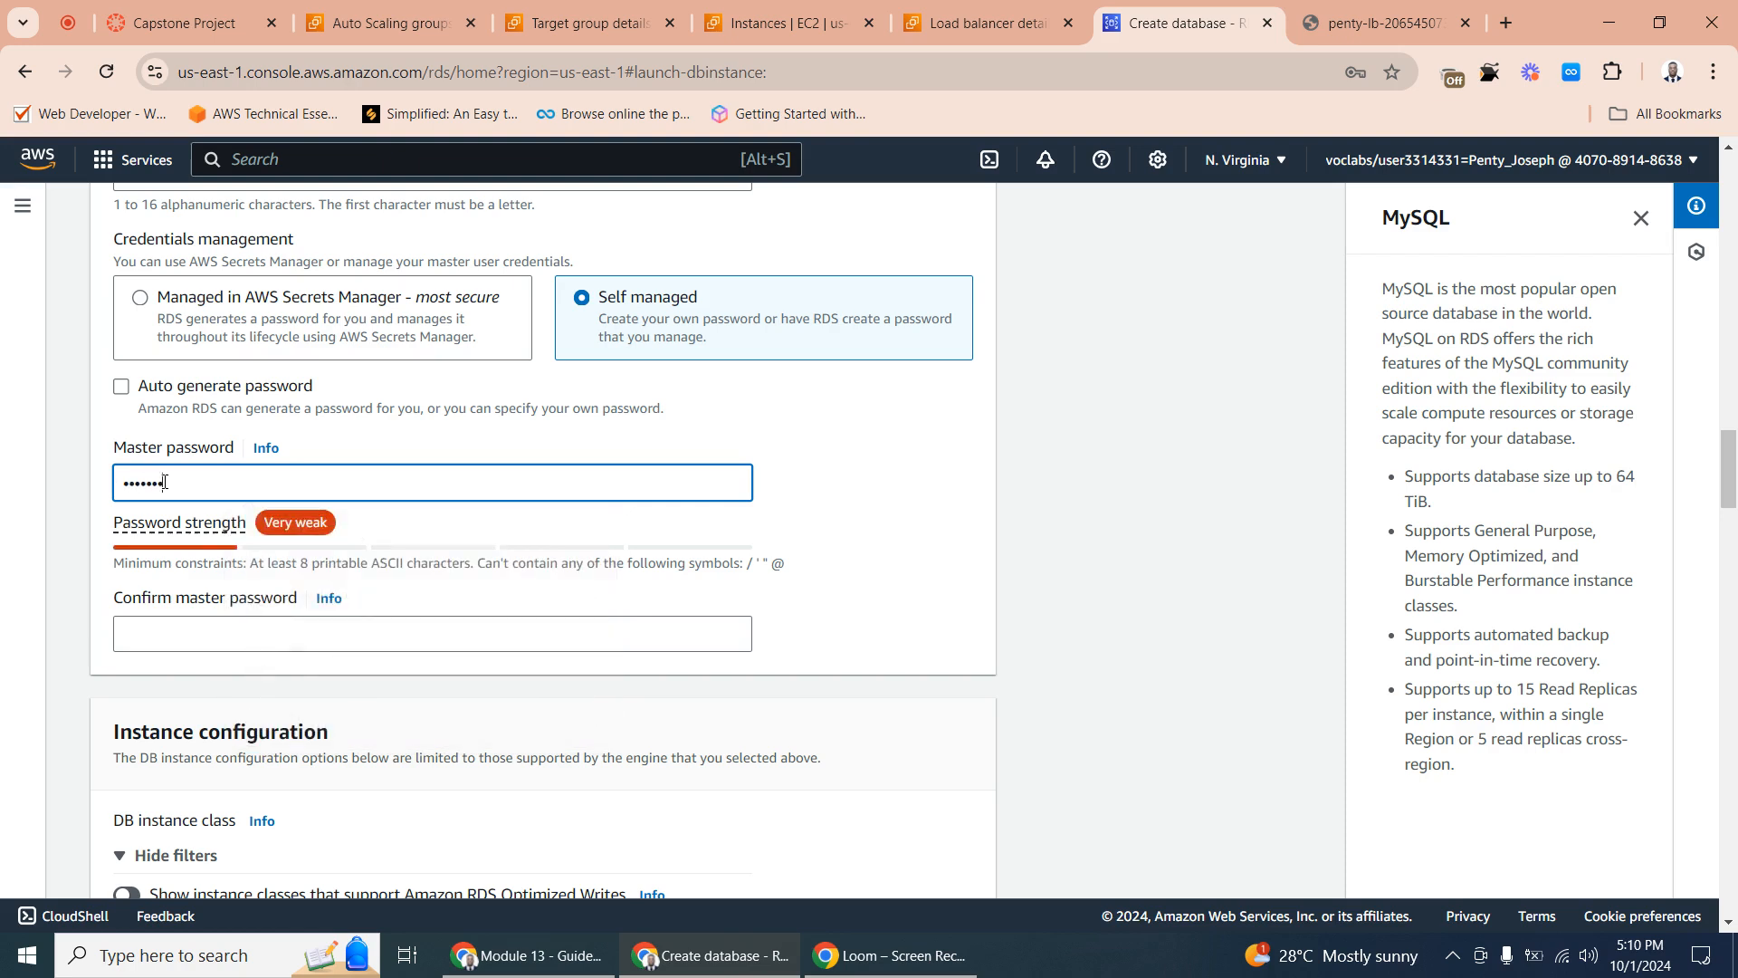
left_click(138, 639)
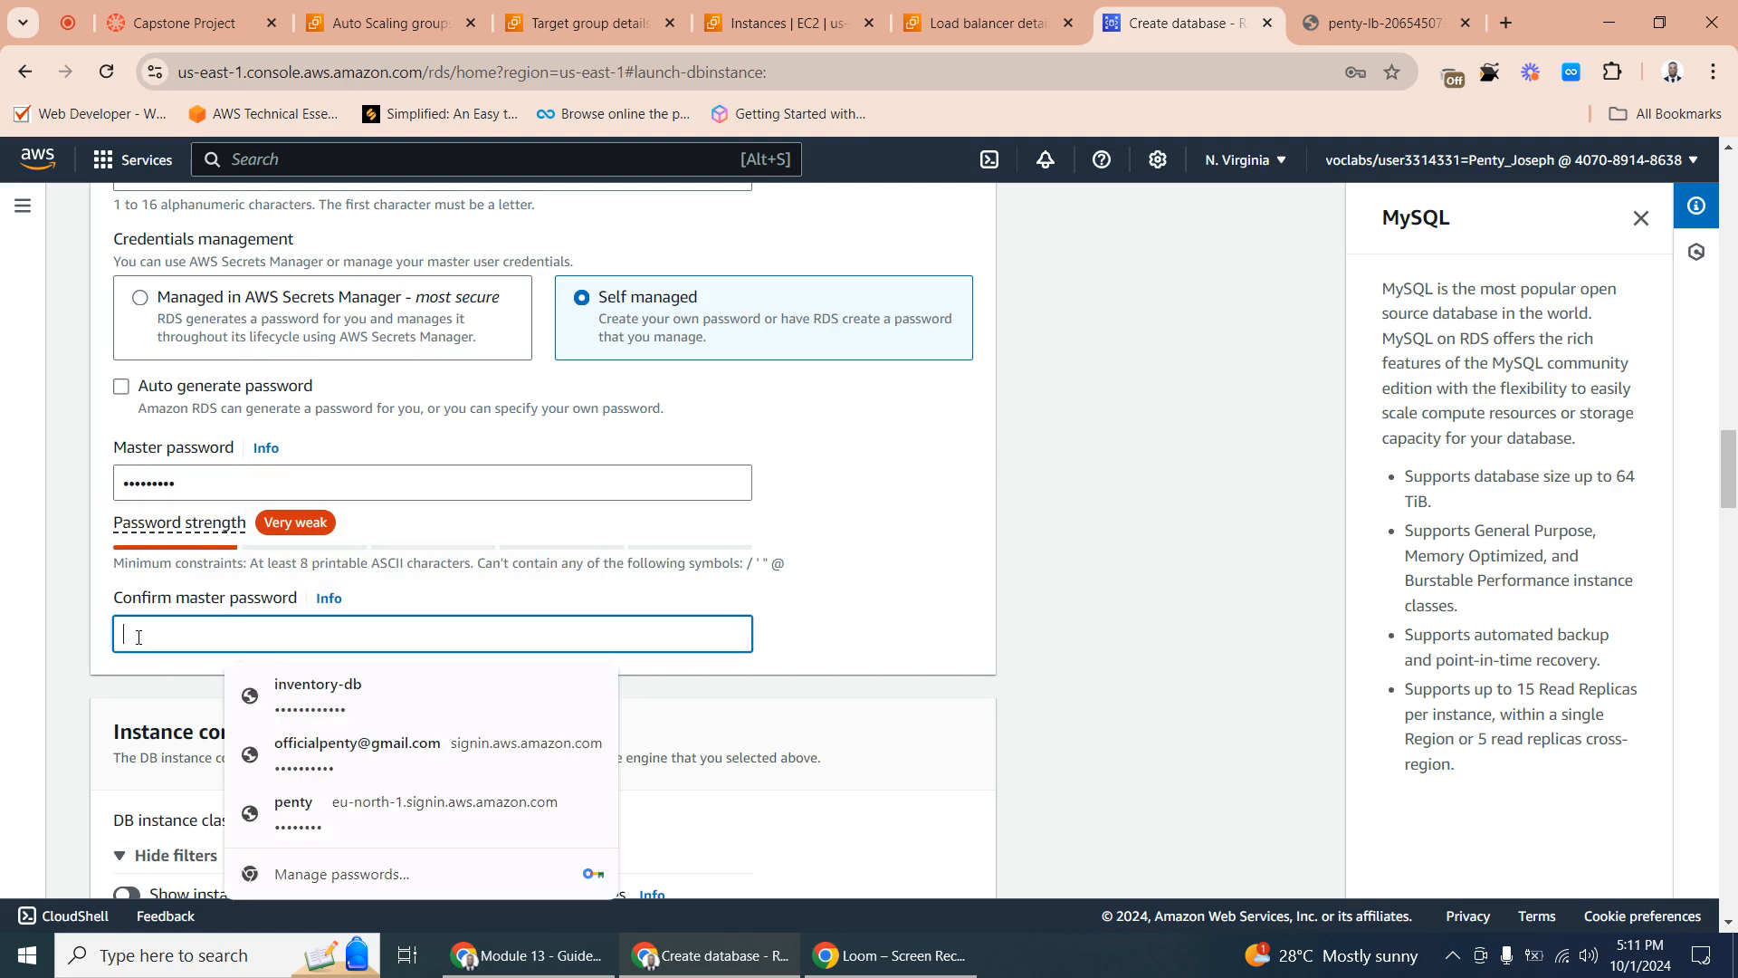
type("P")
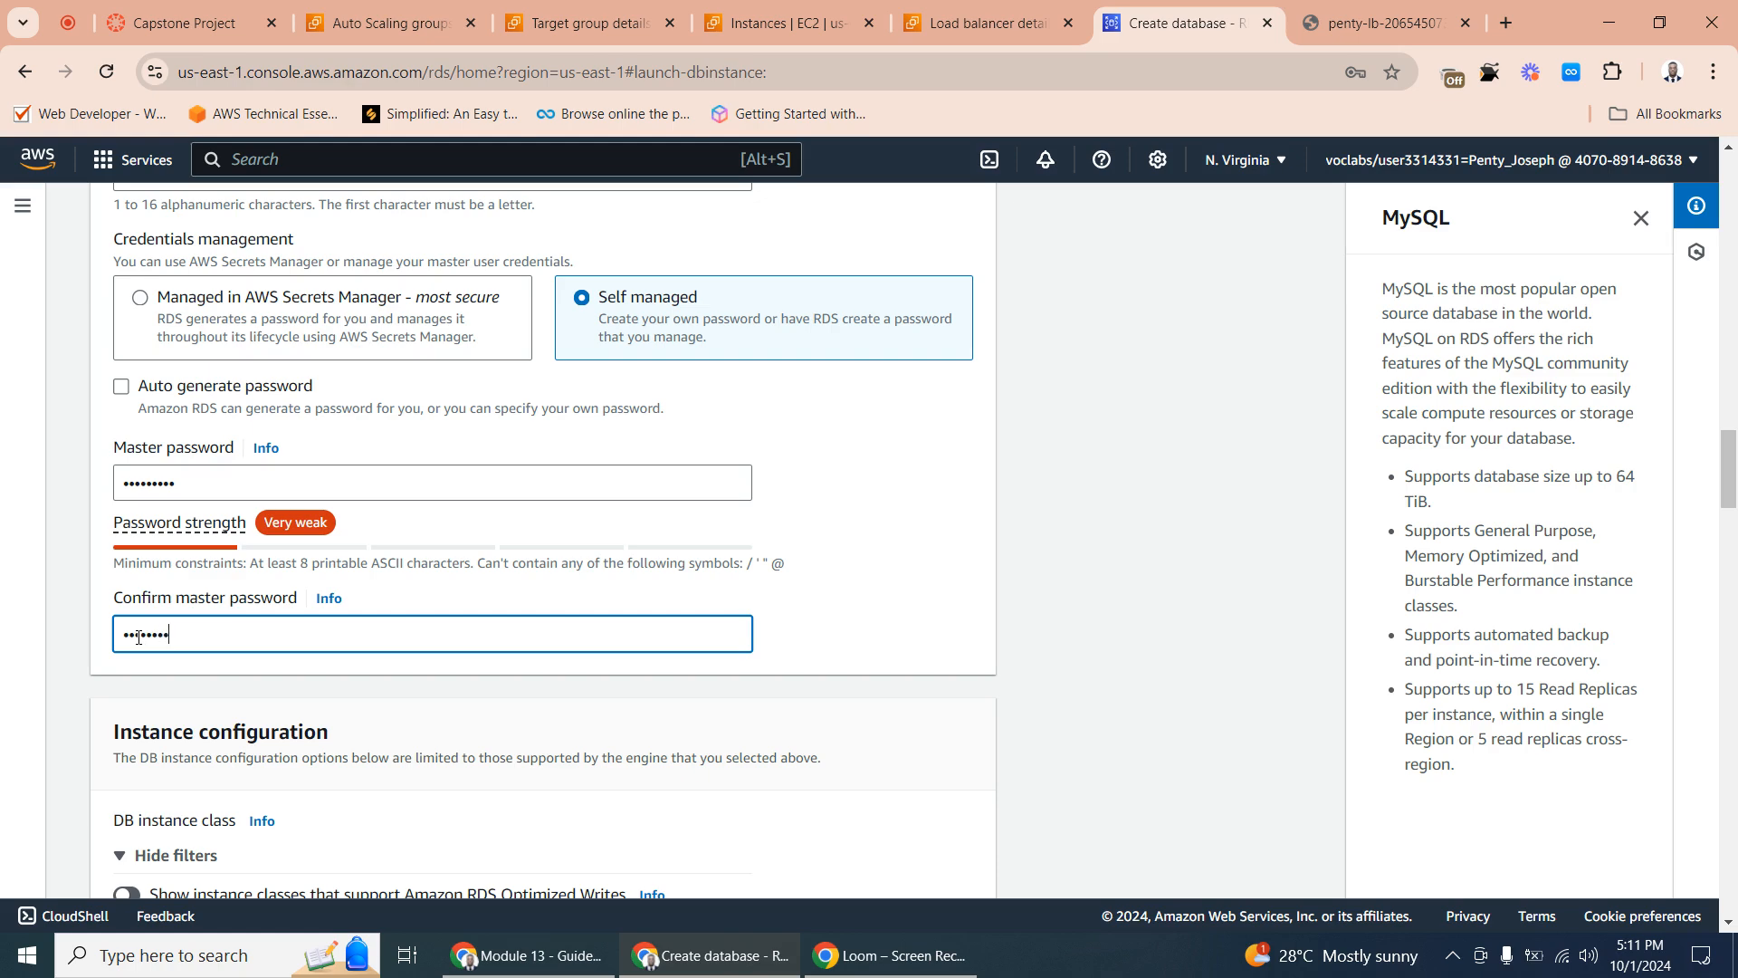
- Set the DB instance class to the burstable classes (includes t classes), using db.t3.micro
scroll(158, 675, "down", 3)
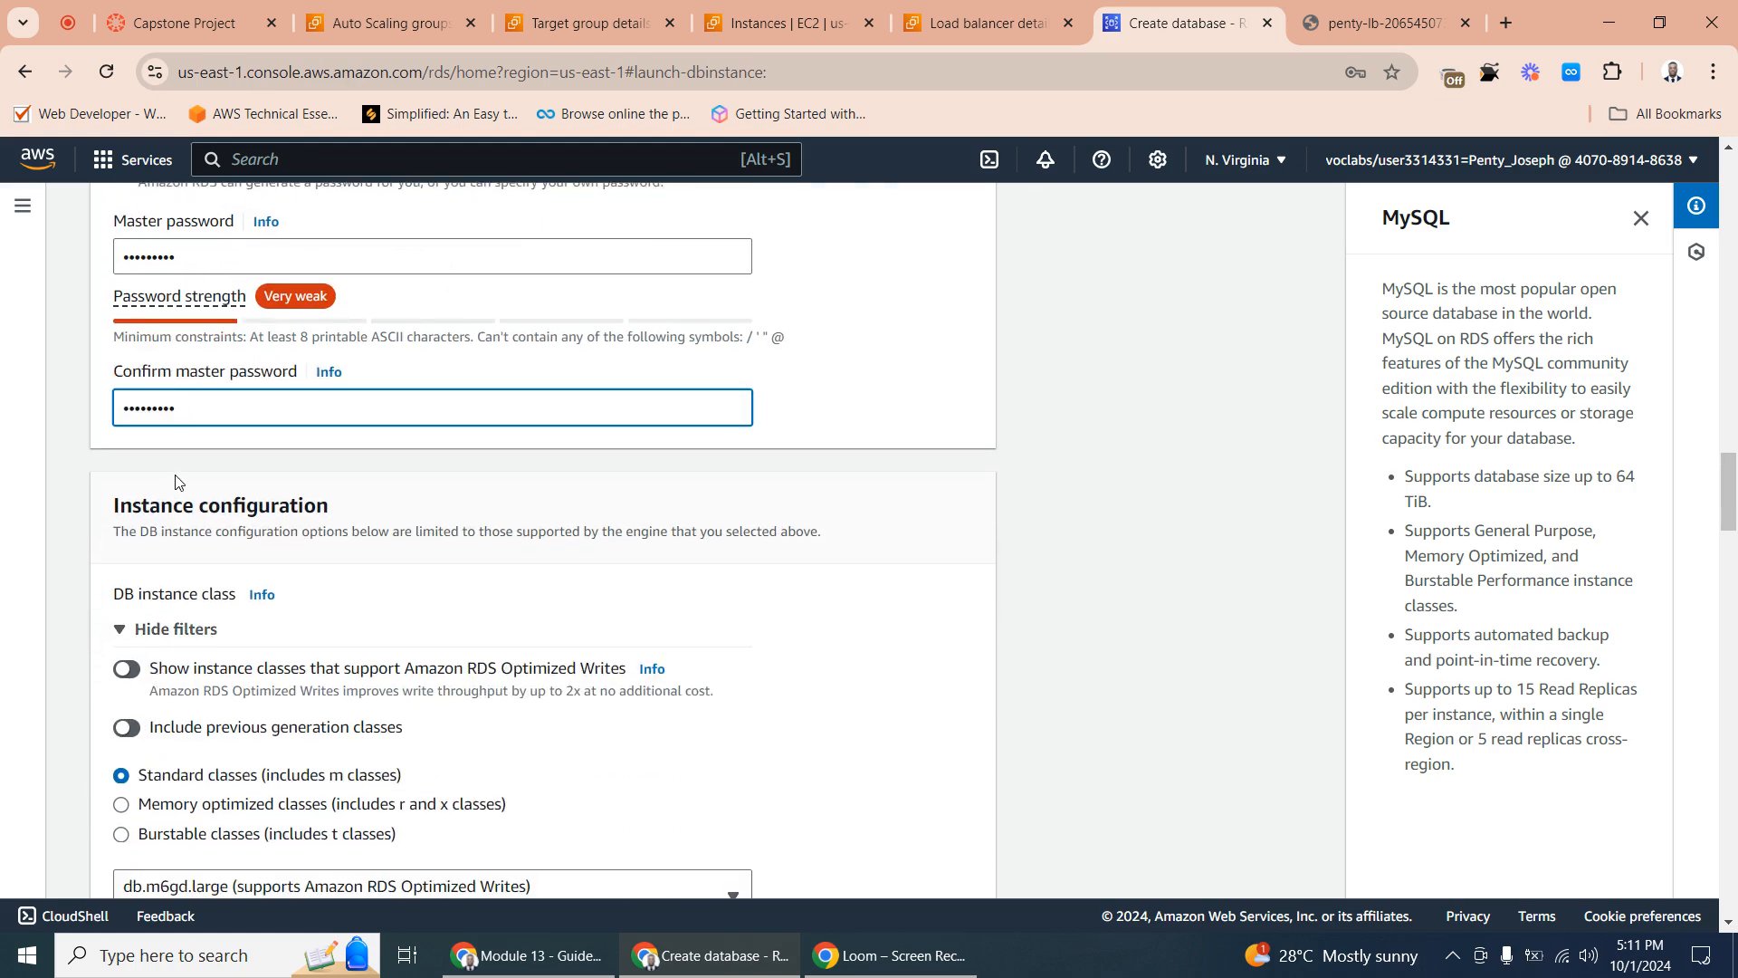
scroll(178, 483, "down", 5)
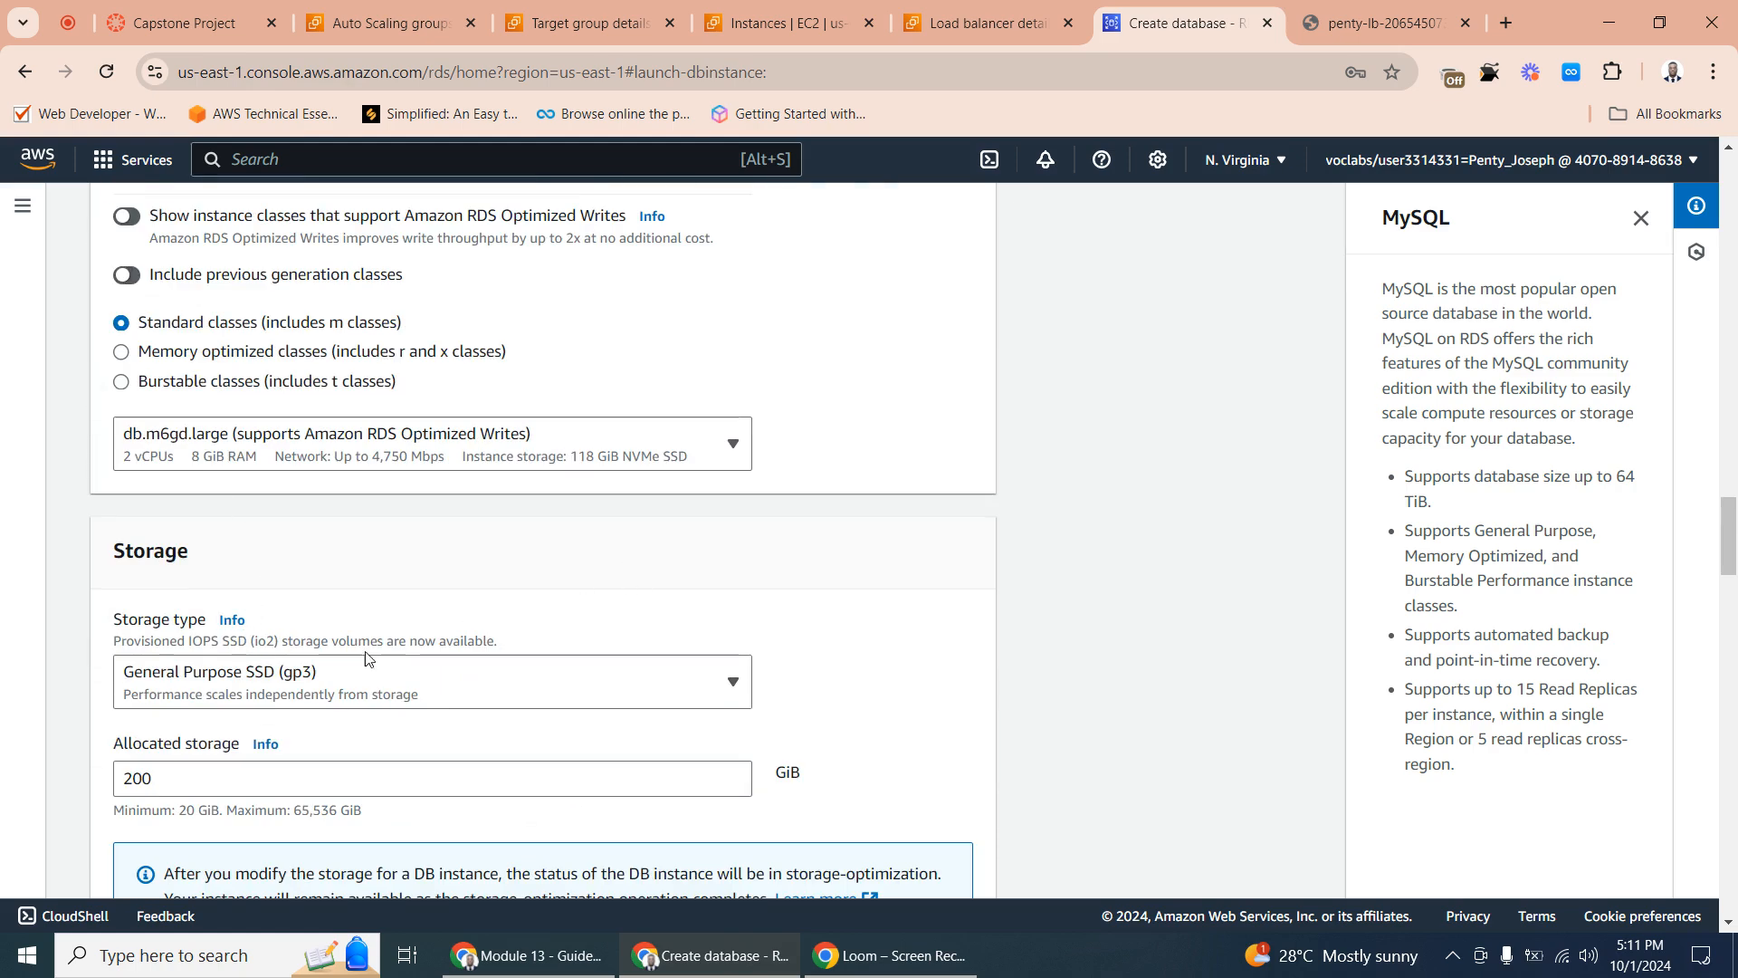
scroll(1732, 534, "up", 1)
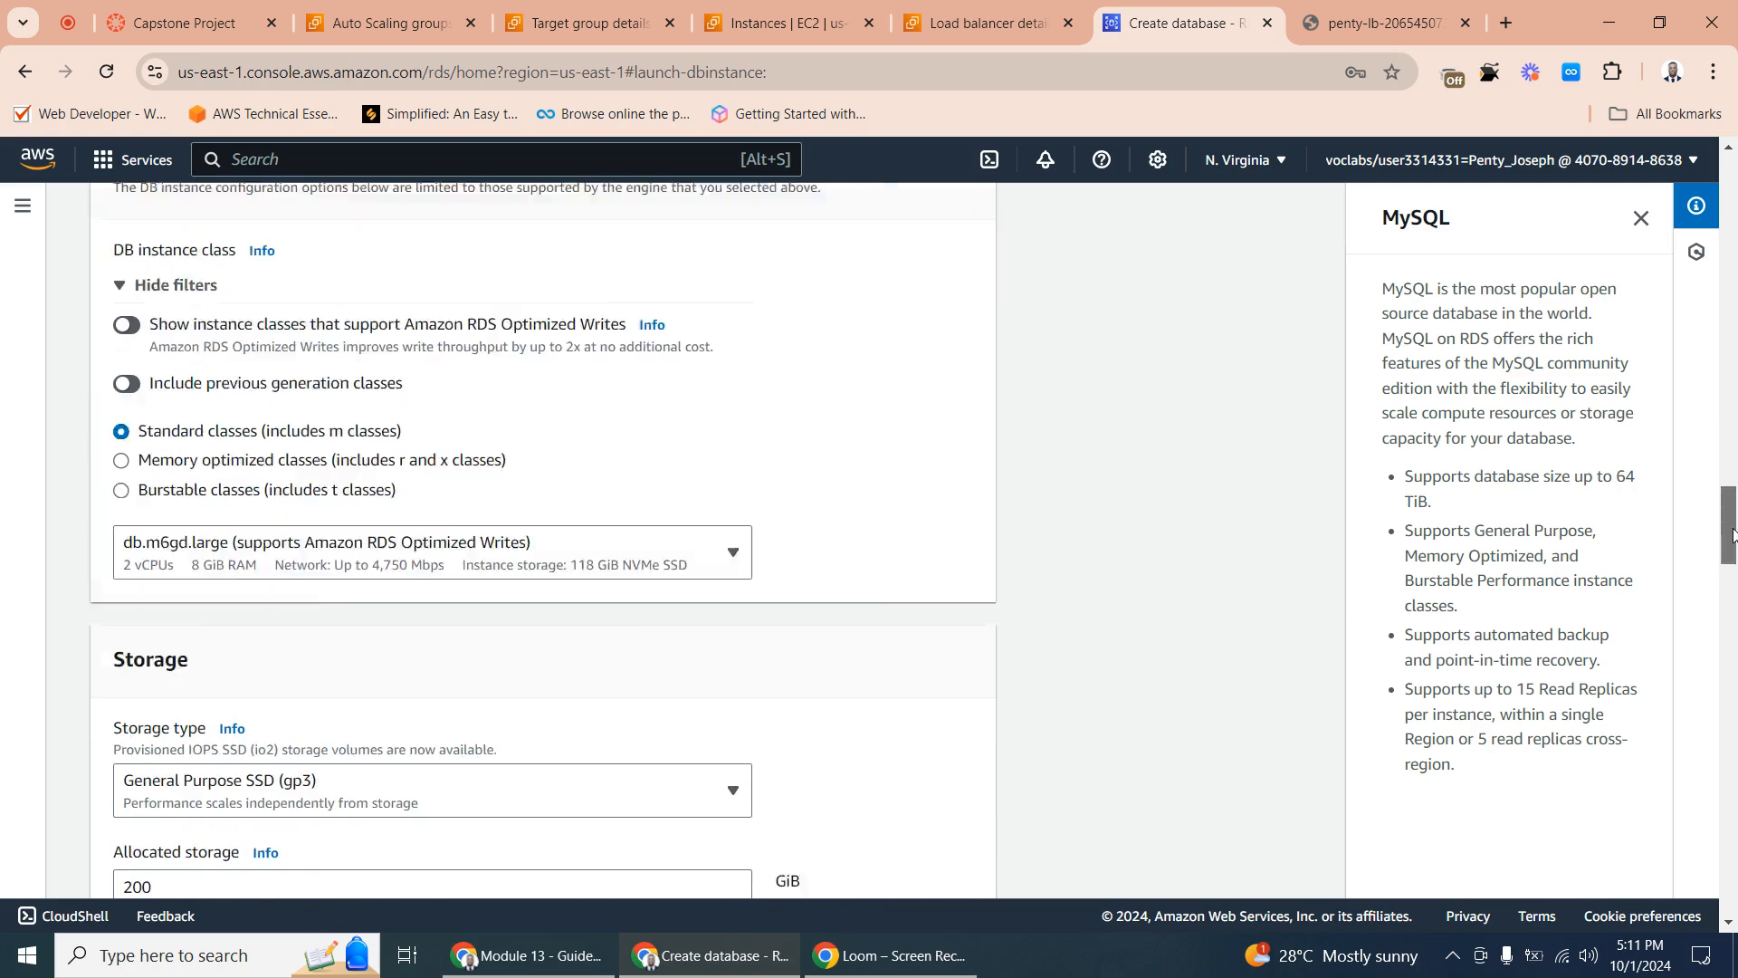
scroll(1731, 534, "up", 1)
scroll(1721, 539, "down", 1)
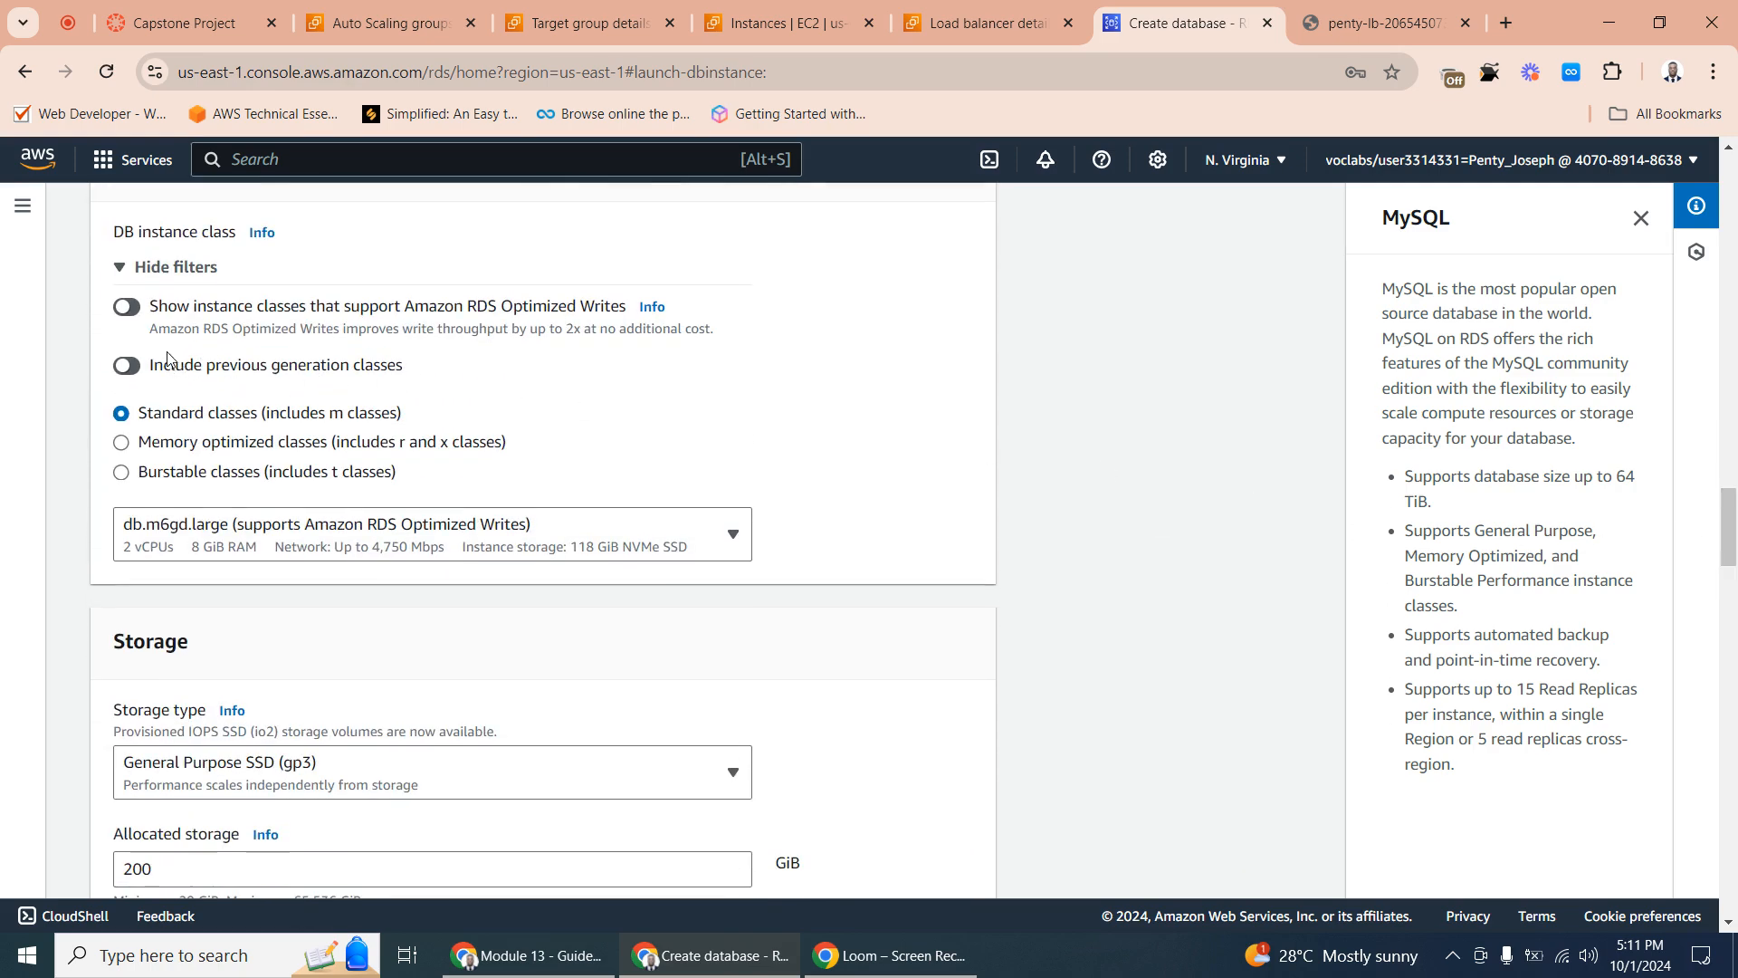
scroll(178, 346, "down", 1)
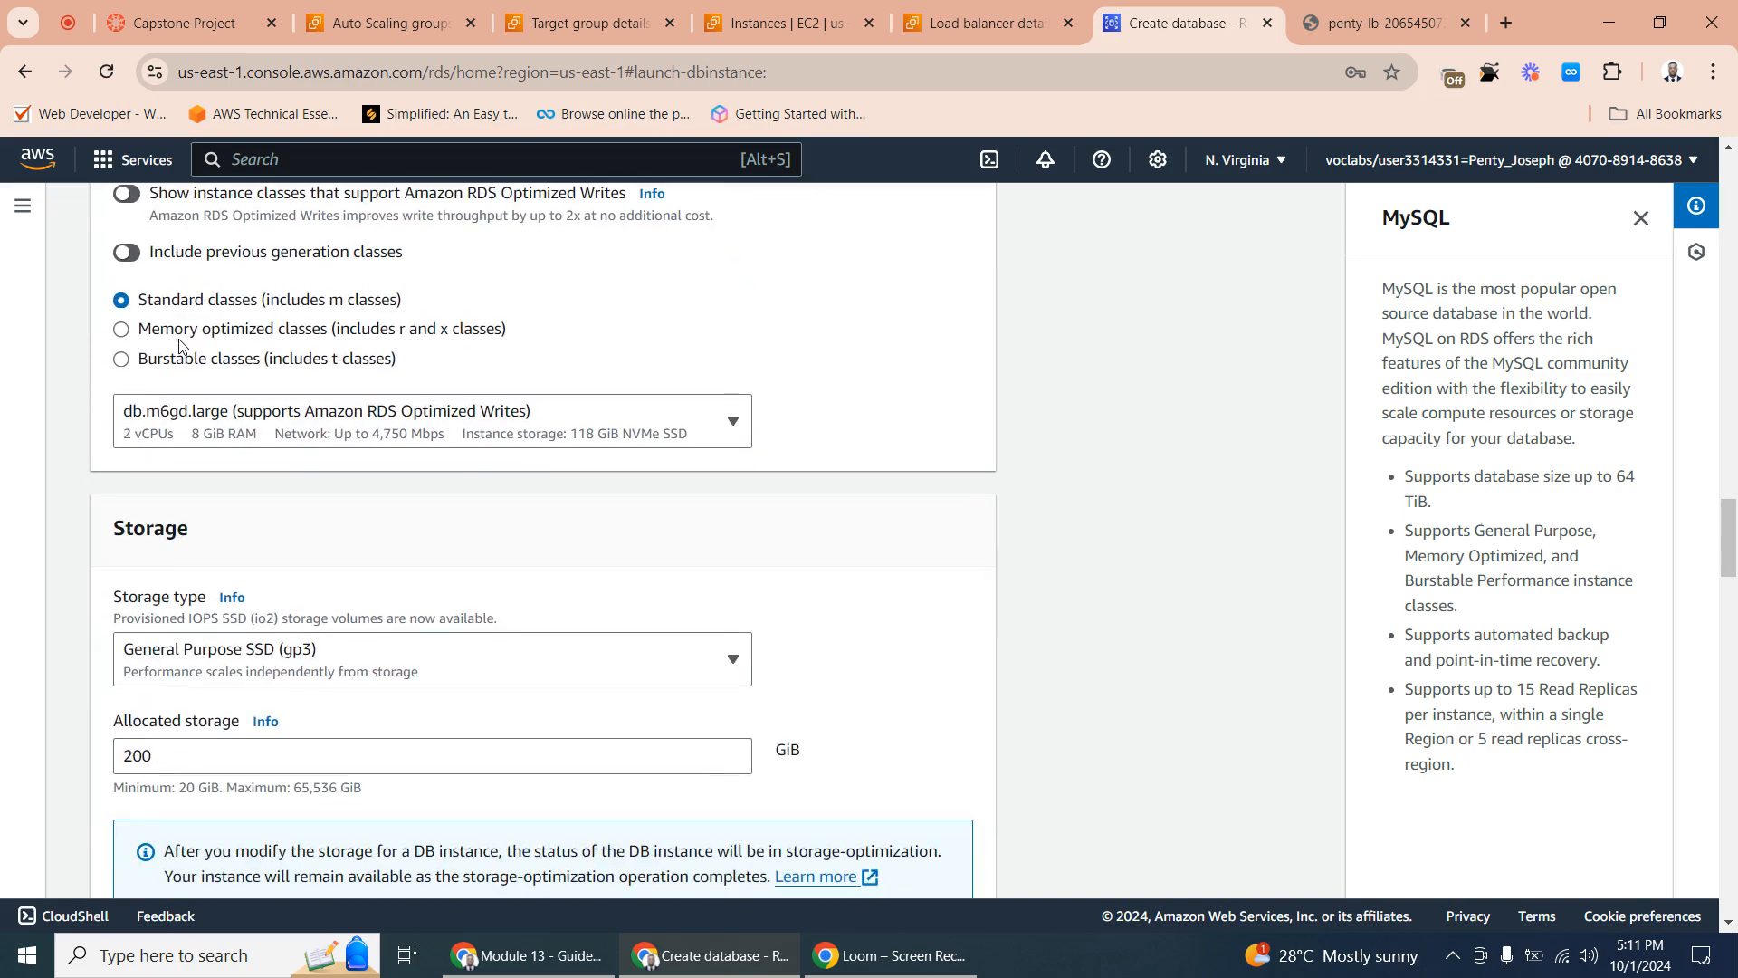
scroll(228, 344, "down", 2)
left_click_drag(1730, 582, 1730, 528)
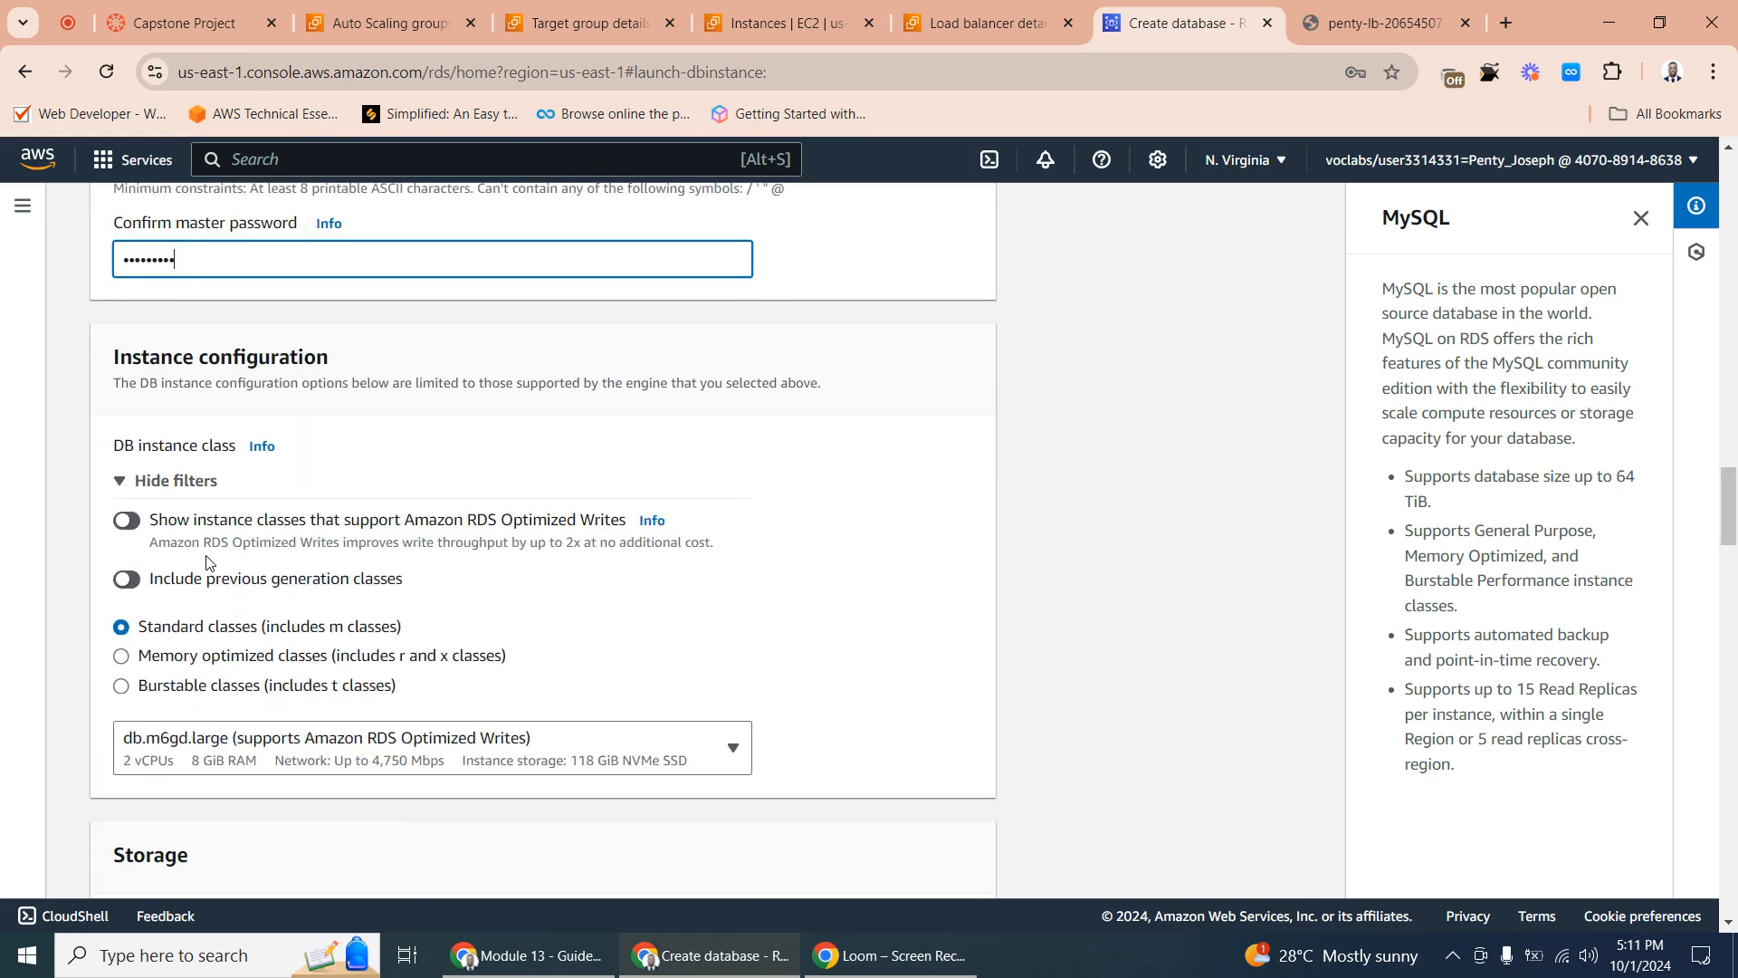
left_click(121, 686)
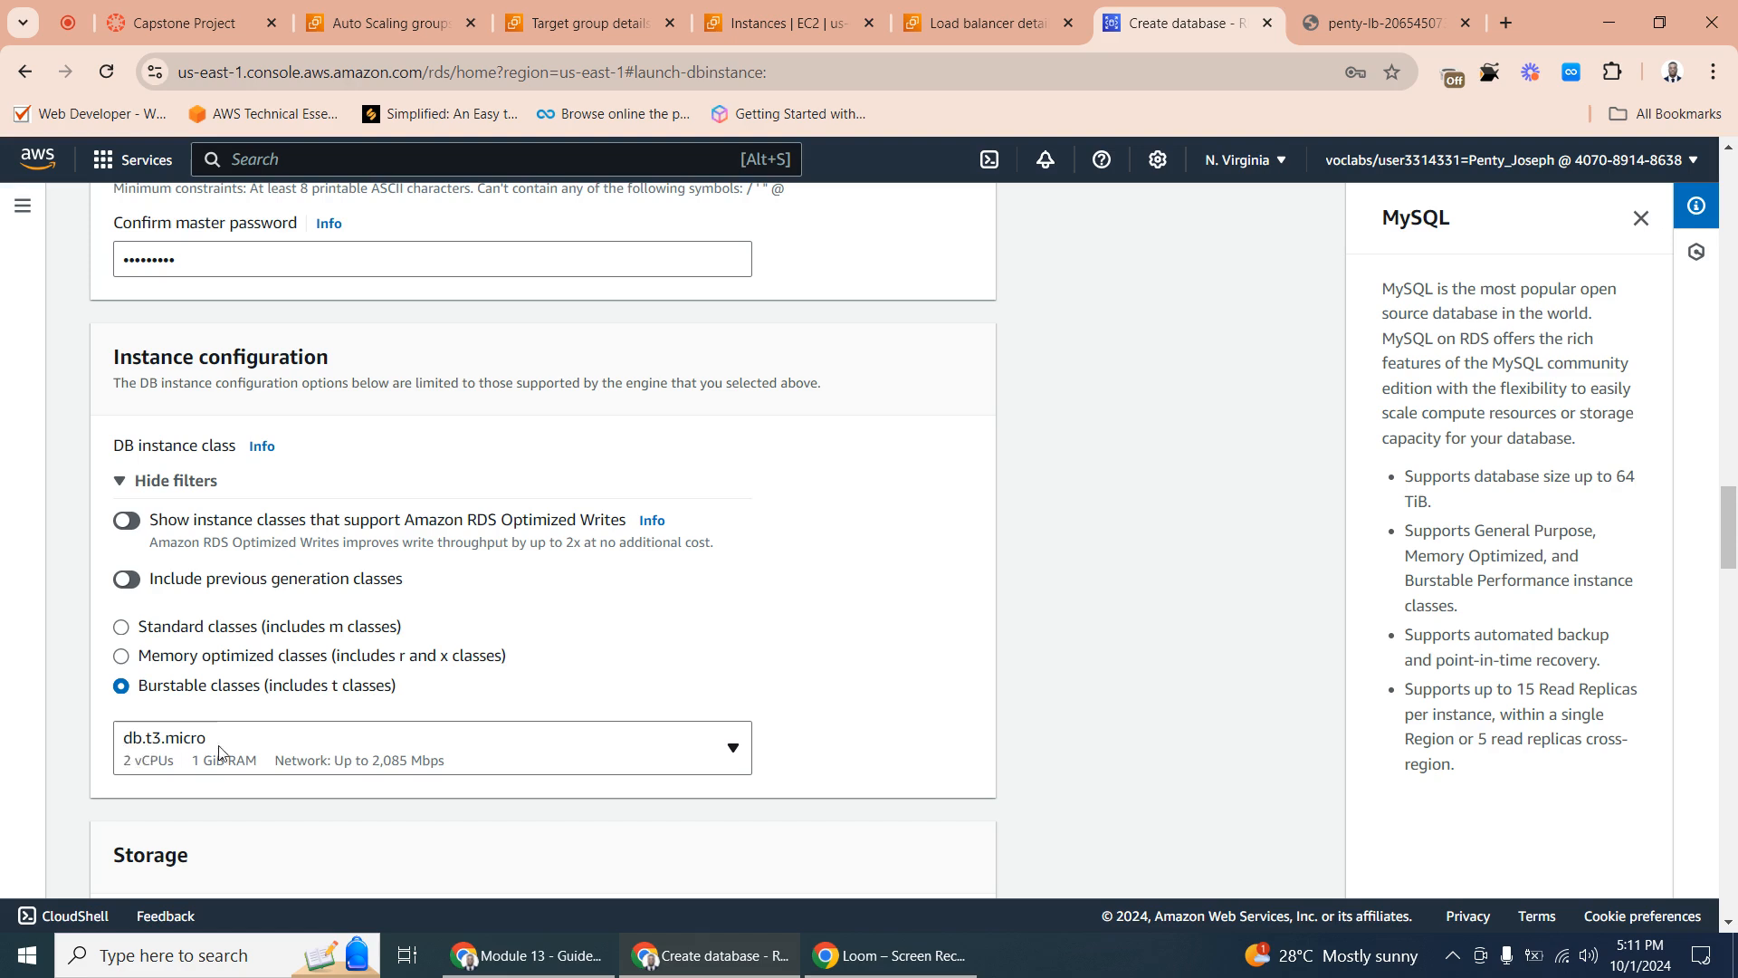
- Set the database's storage type to General Purpose SSD (gp2) with 20 GiB of allocated storage
left_click_drag(1732, 525, 1732, 577)
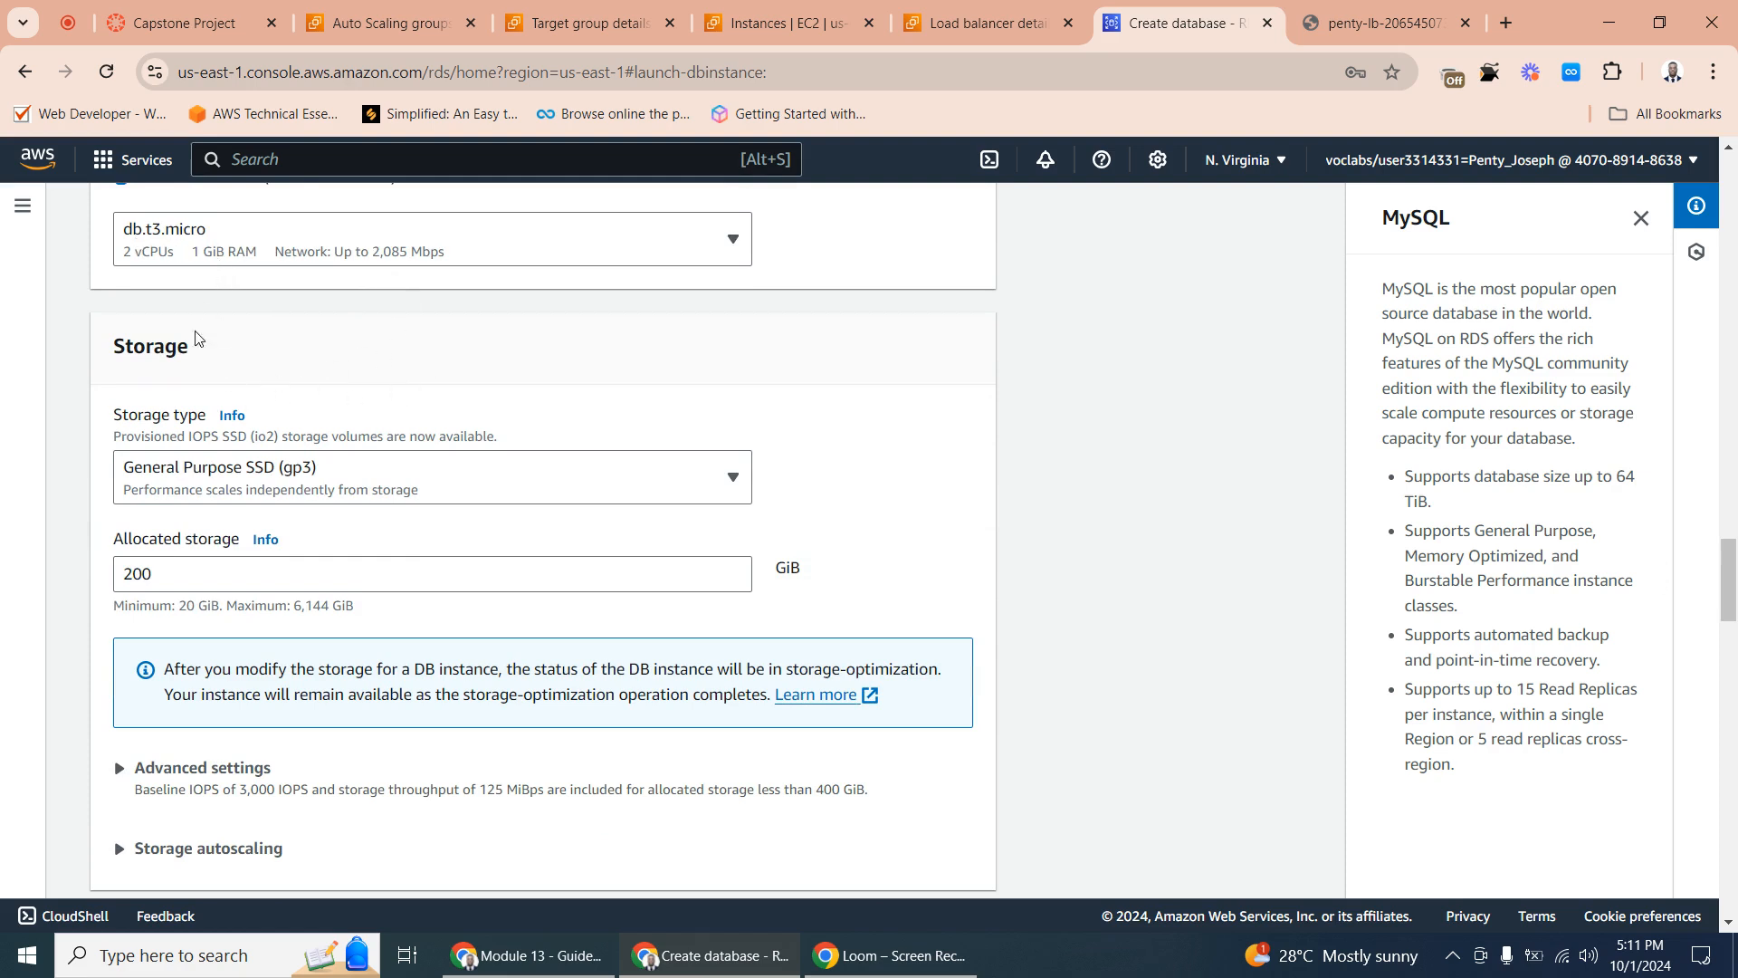
left_click(325, 478)
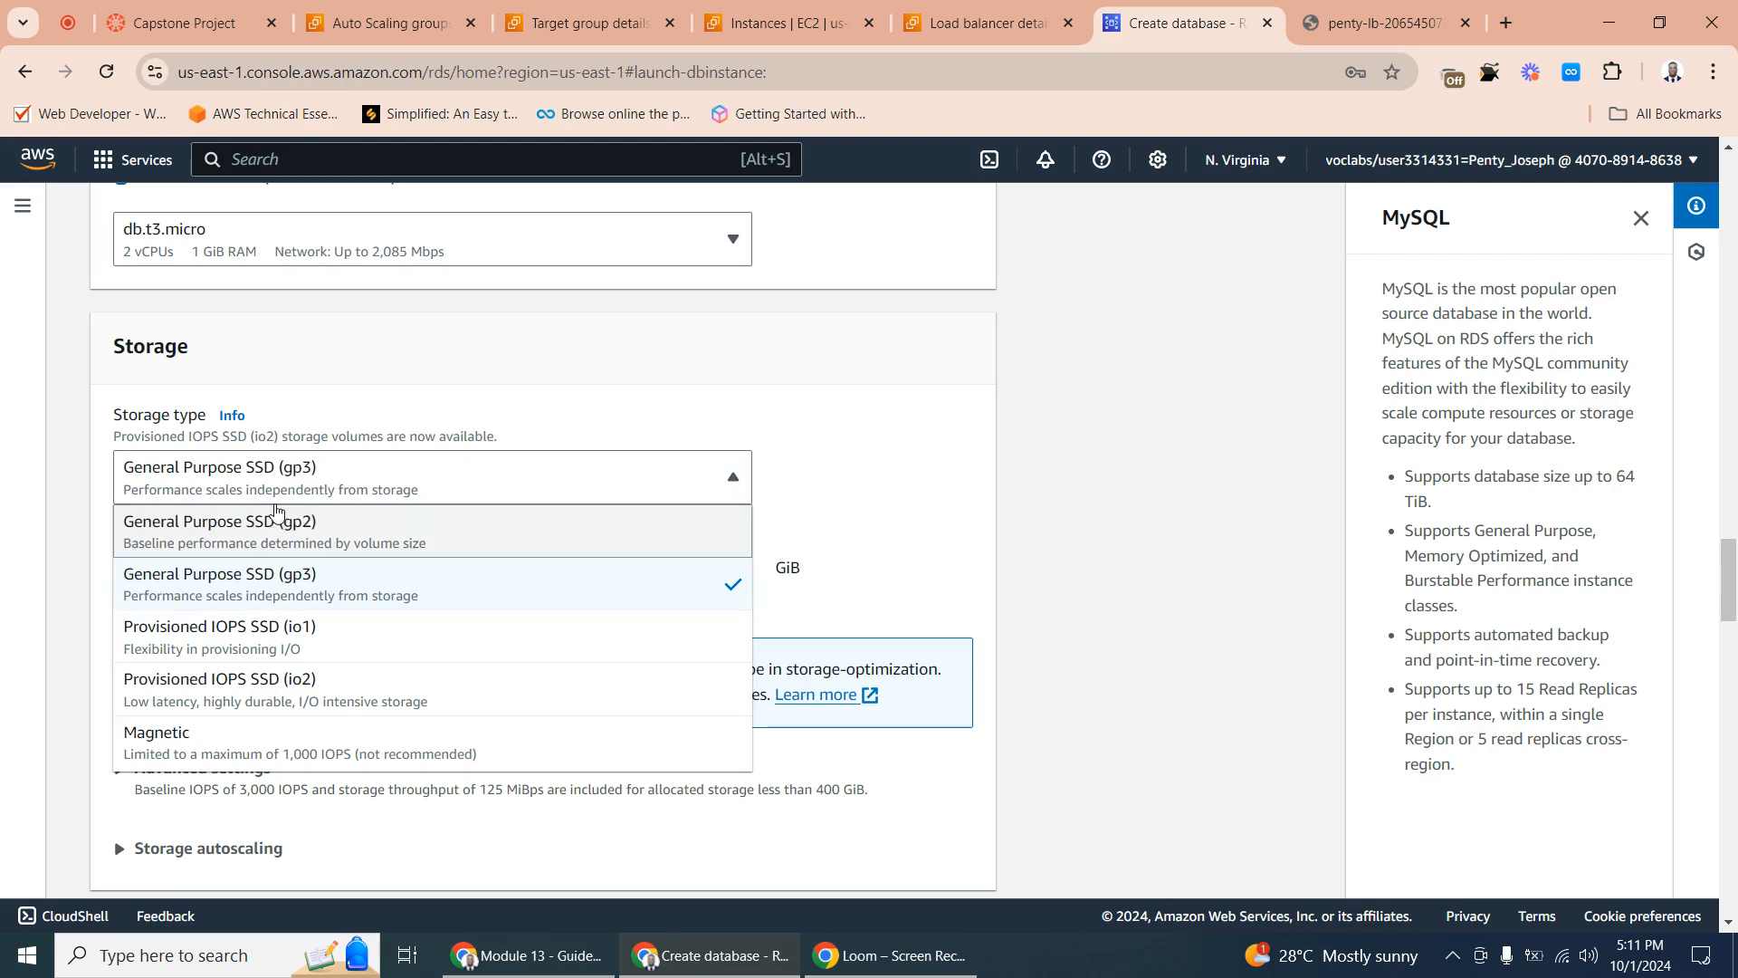
left_click(302, 541)
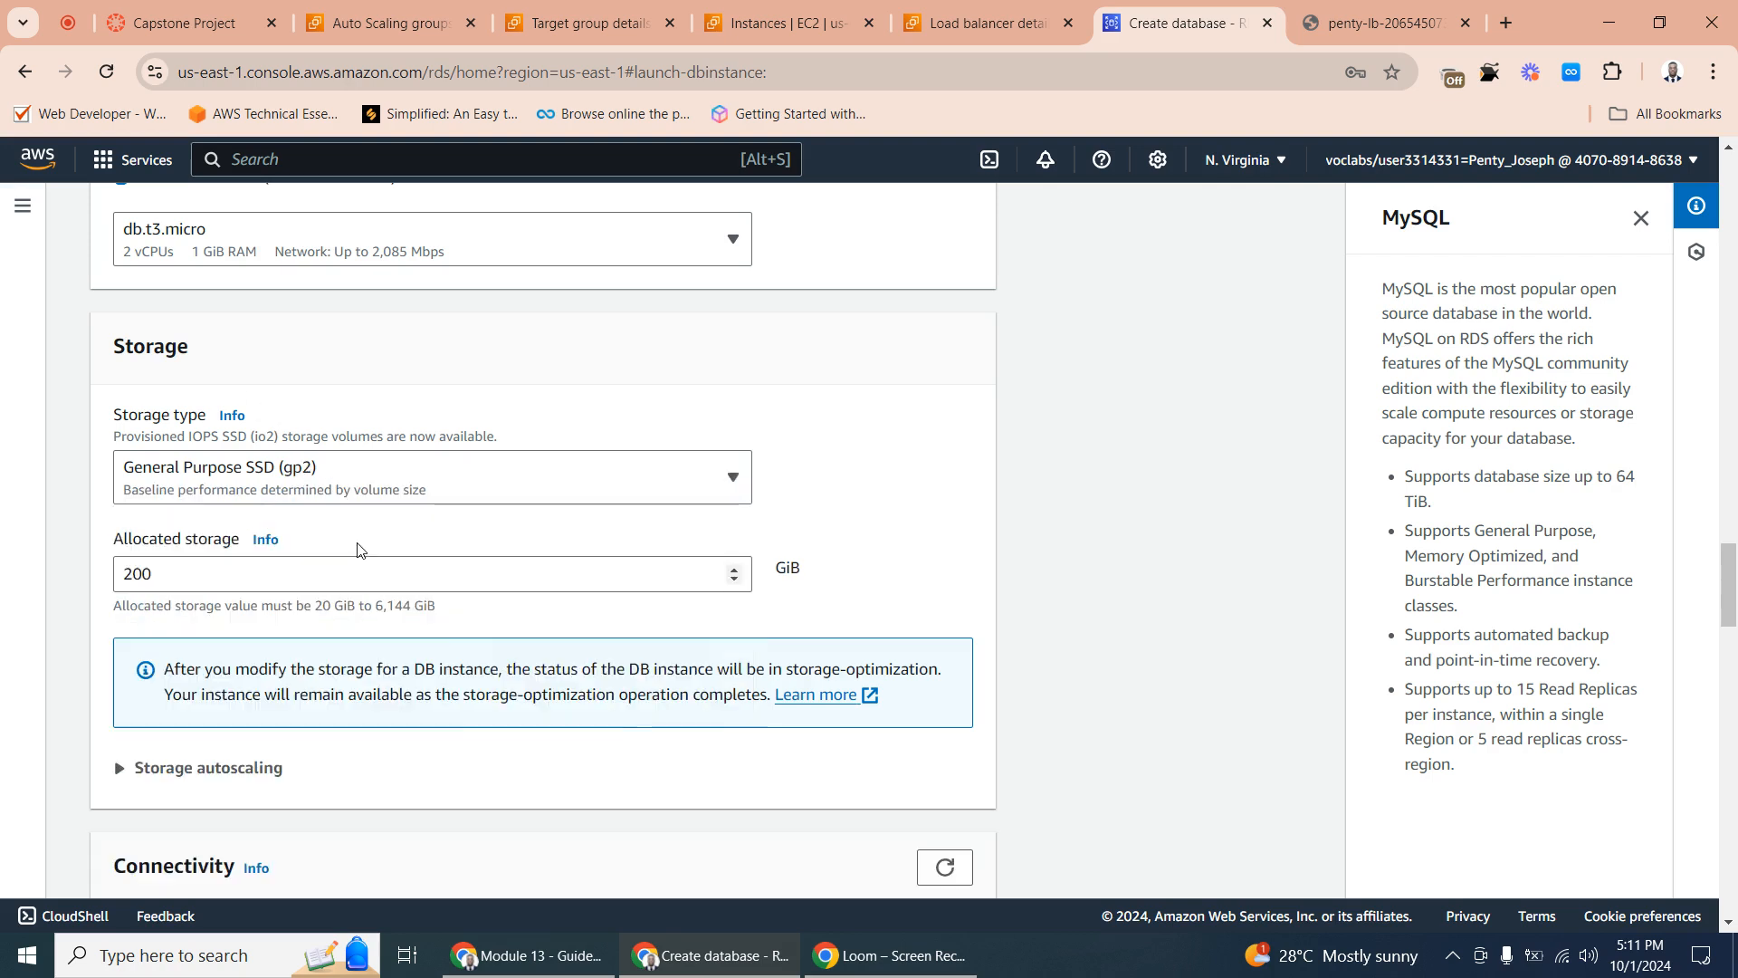
left_click(178, 582)
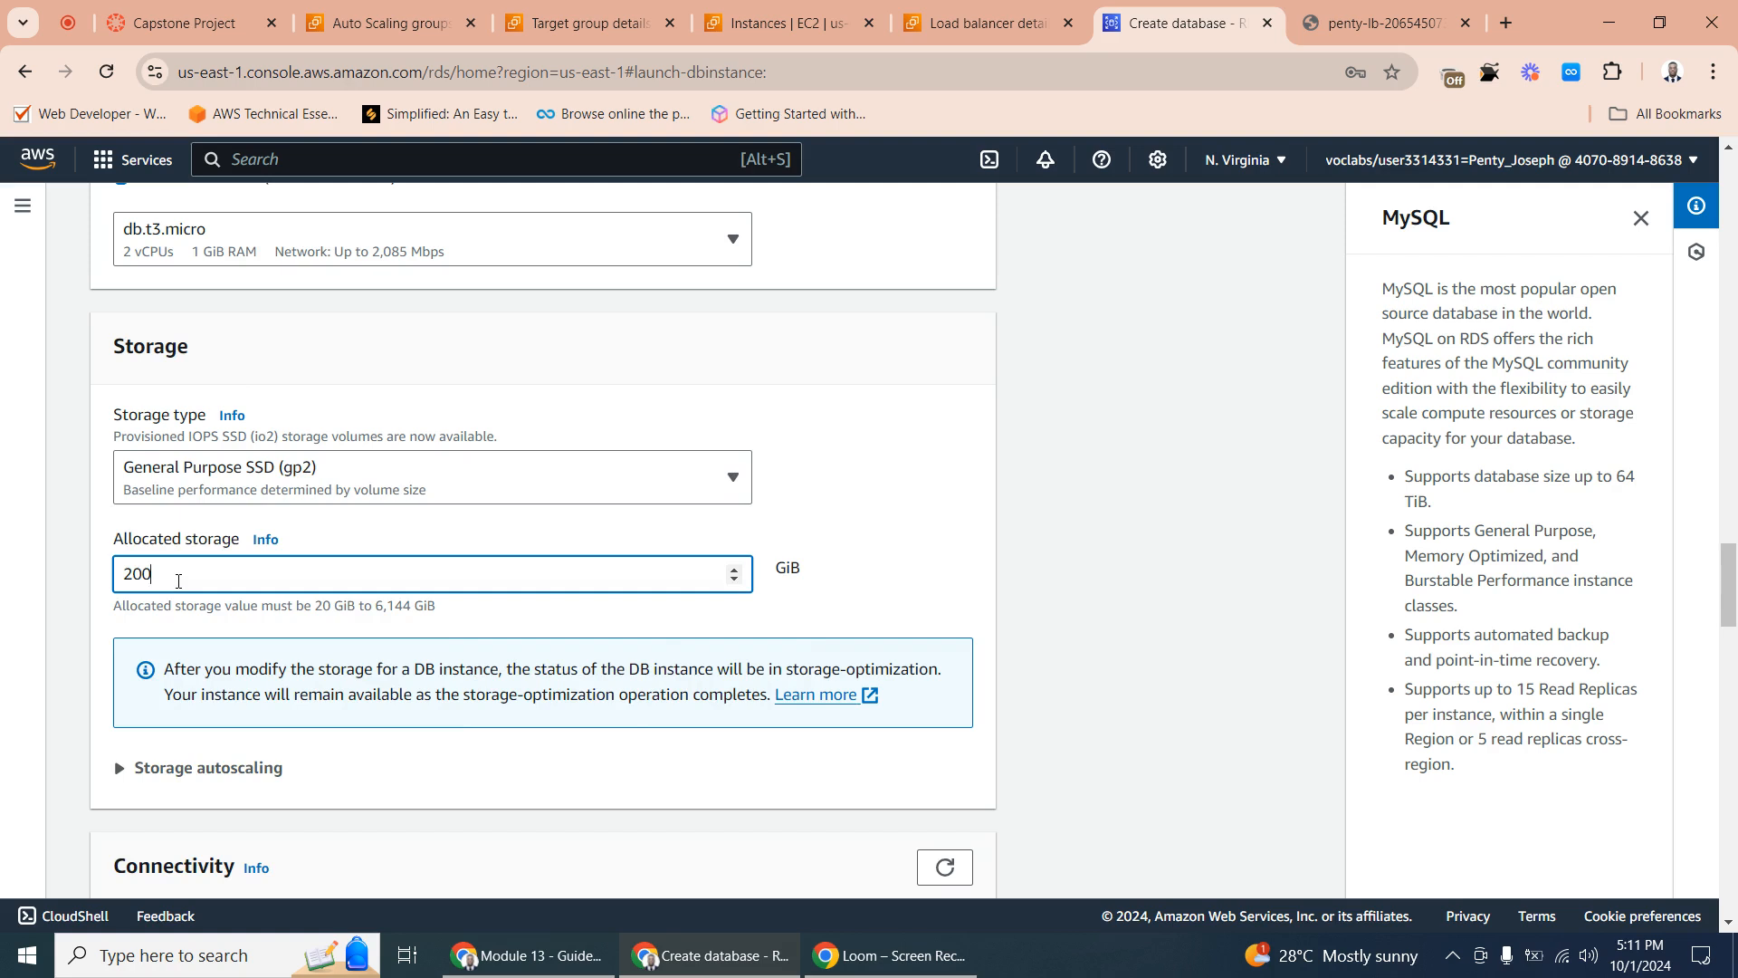
key("BackSpace")
left_click(825, 504)
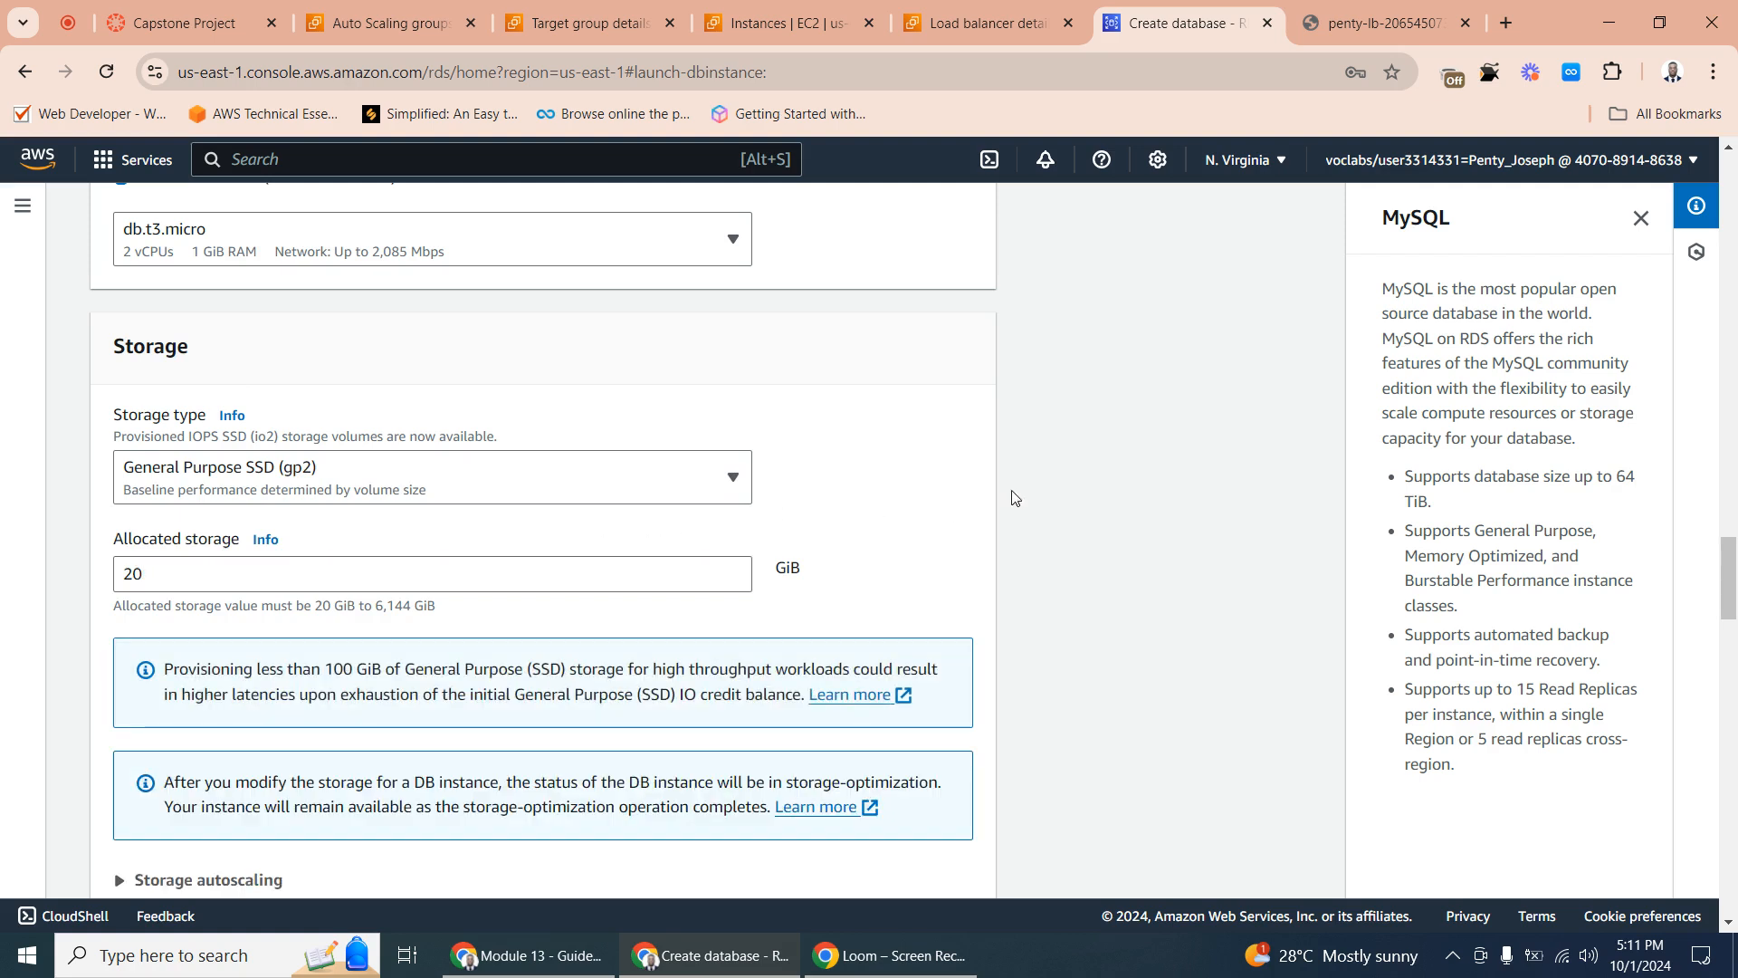
left_click_drag(1733, 566, 1735, 659)
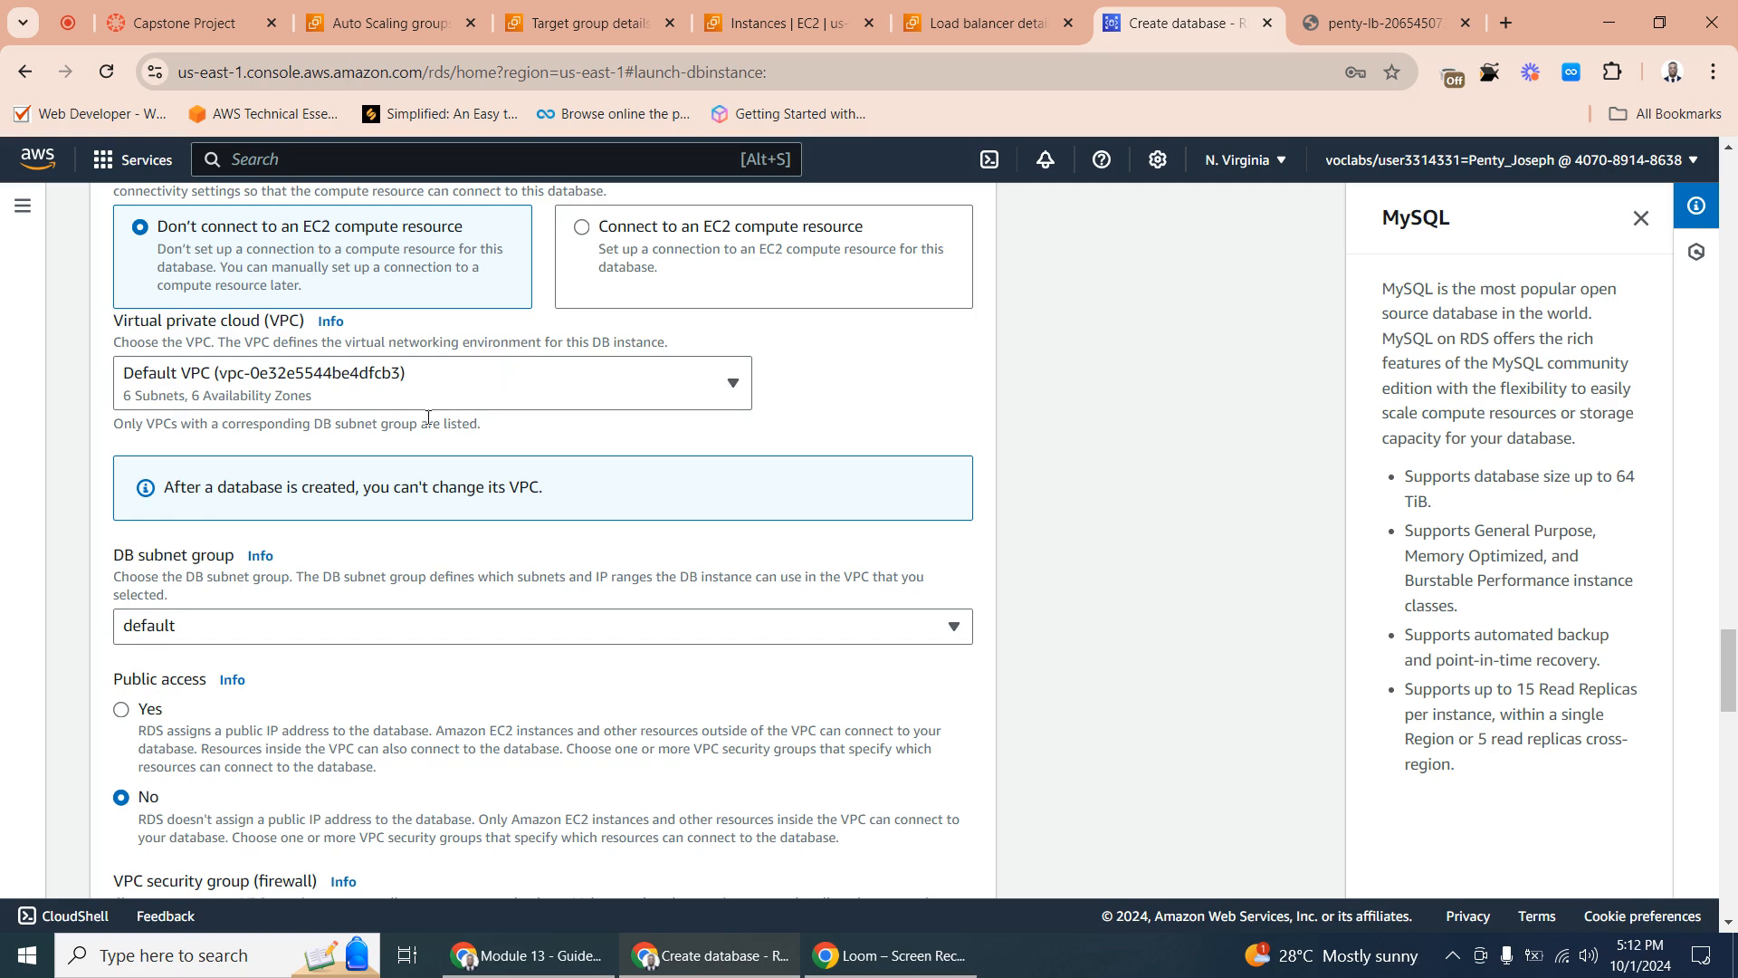
- Place the new database in Example VPC in the connectivity settings
scroll(367, 406, "down", 5)
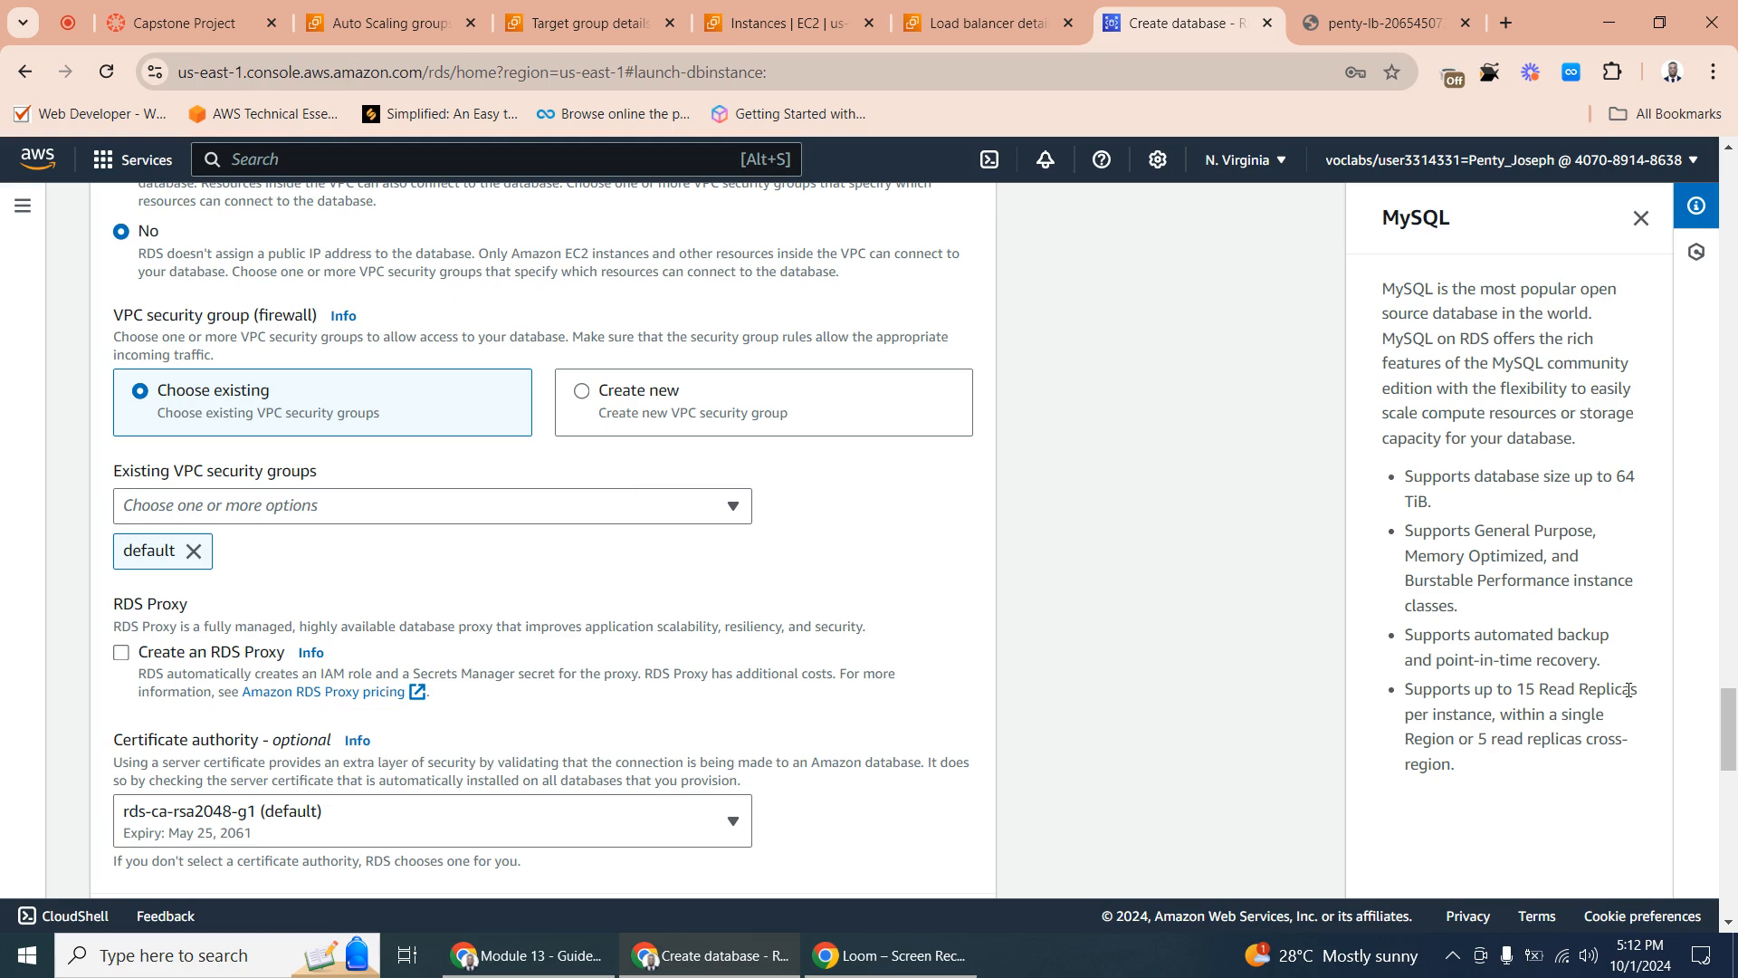
left_click_drag(1733, 733, 1734, 659)
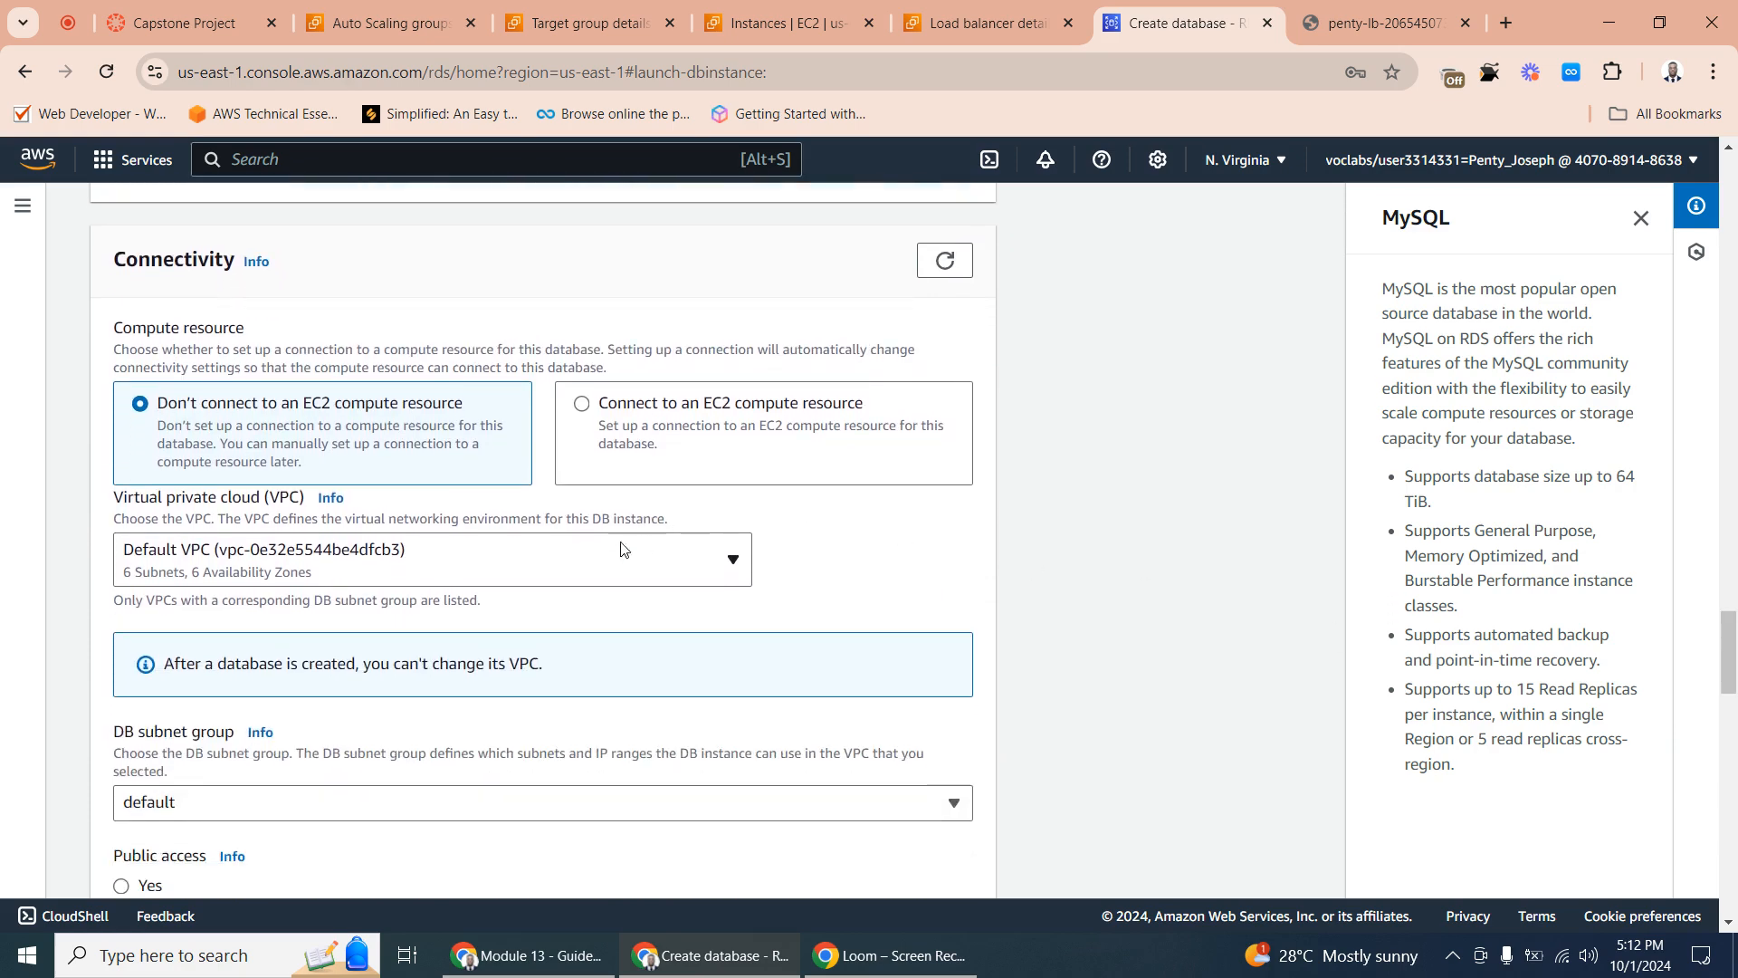
left_click(543, 553)
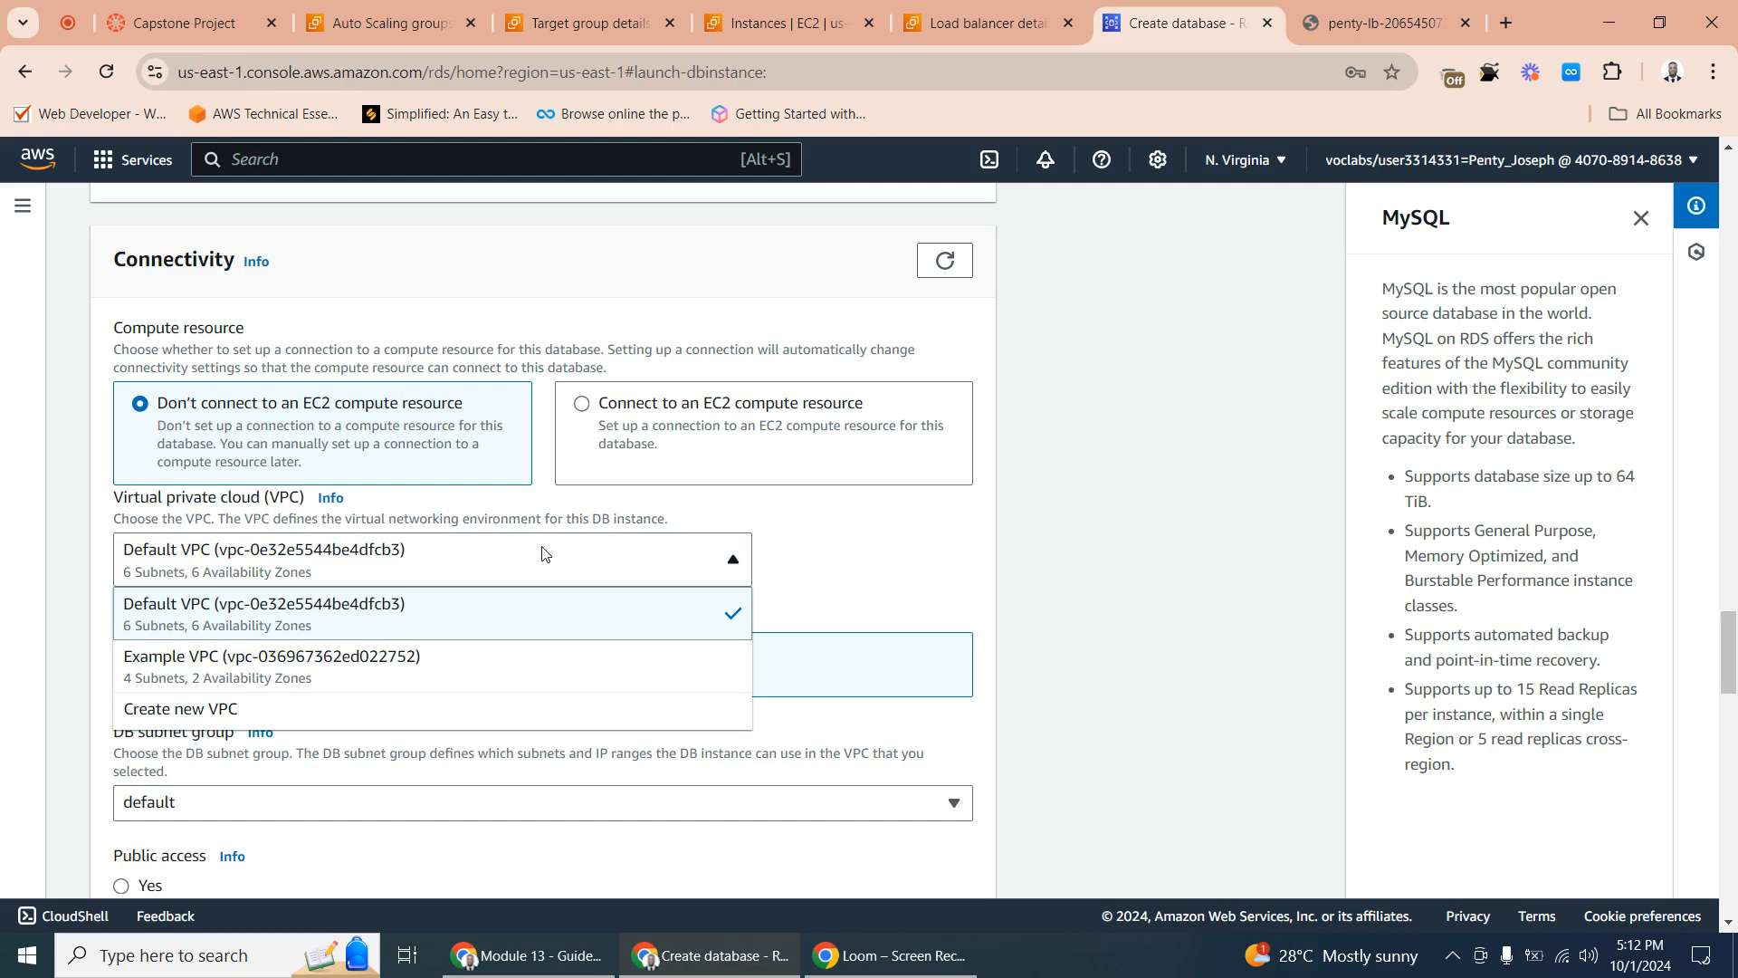
left_click(269, 672)
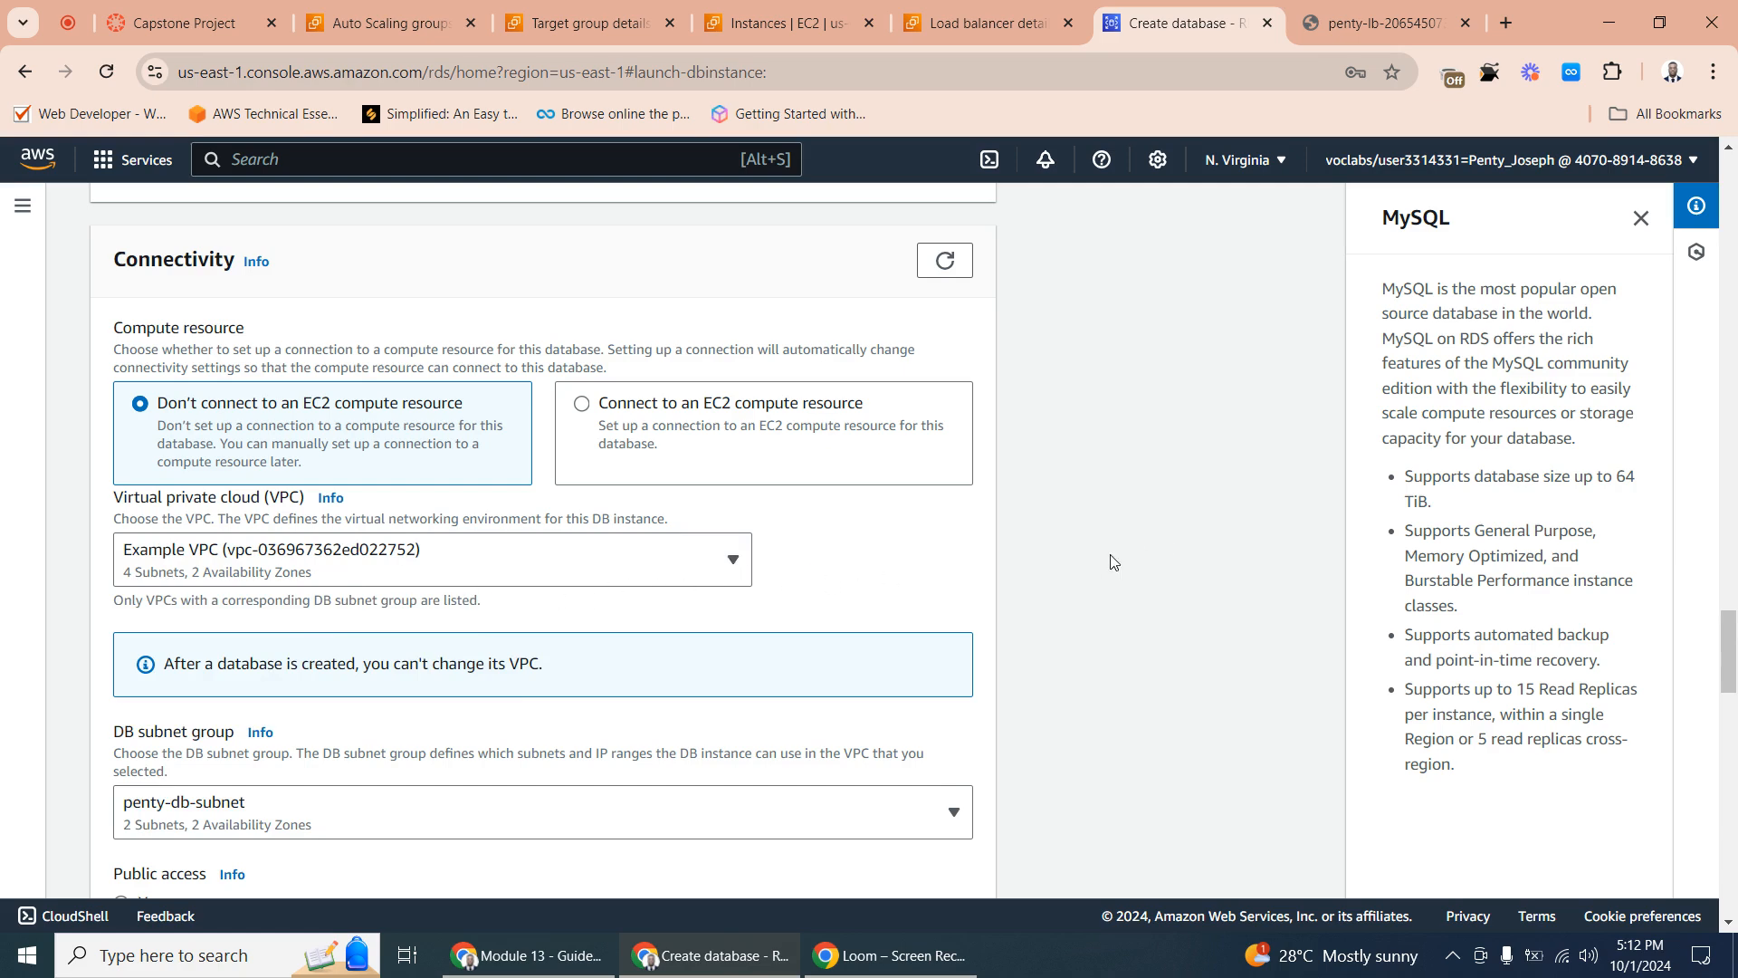
- Check the DB subnet group choices, keeping penty-db-subnet, and set the database's public access to Yes
scroll(1722, 619, "down", 3)
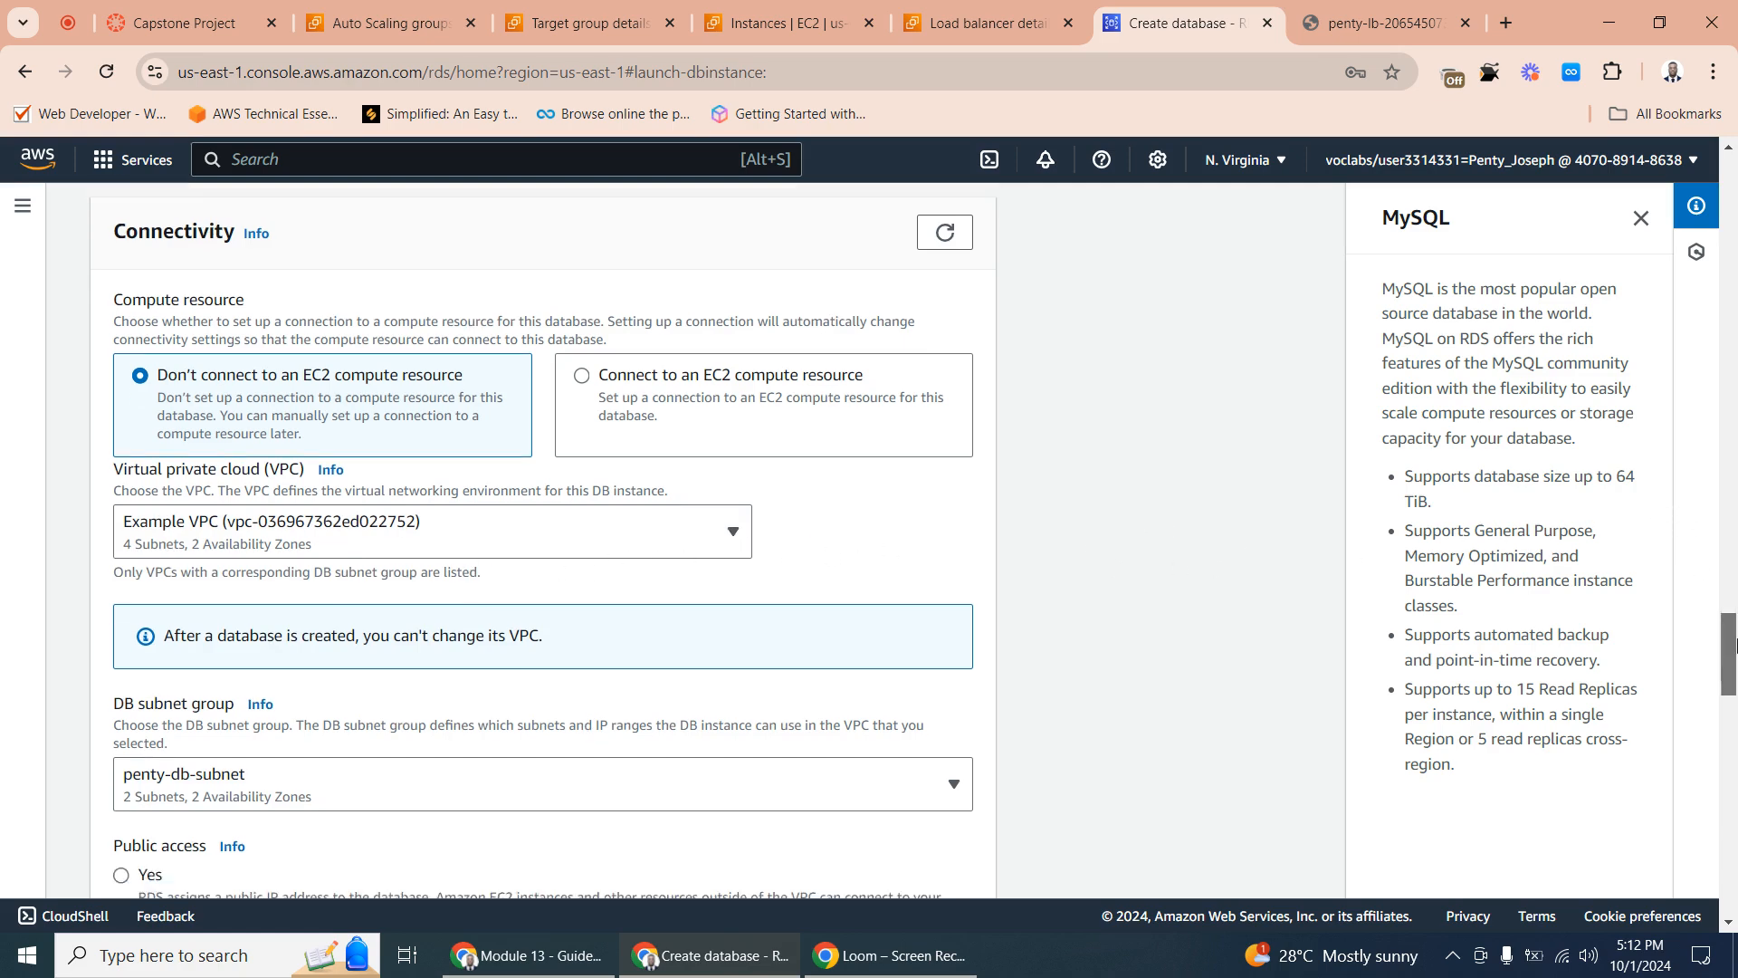
mouse_move(1734, 670)
left_mouse_down()
mouse_move(1734, 645)
mouse_move(1734, 667)
left_mouse_up()
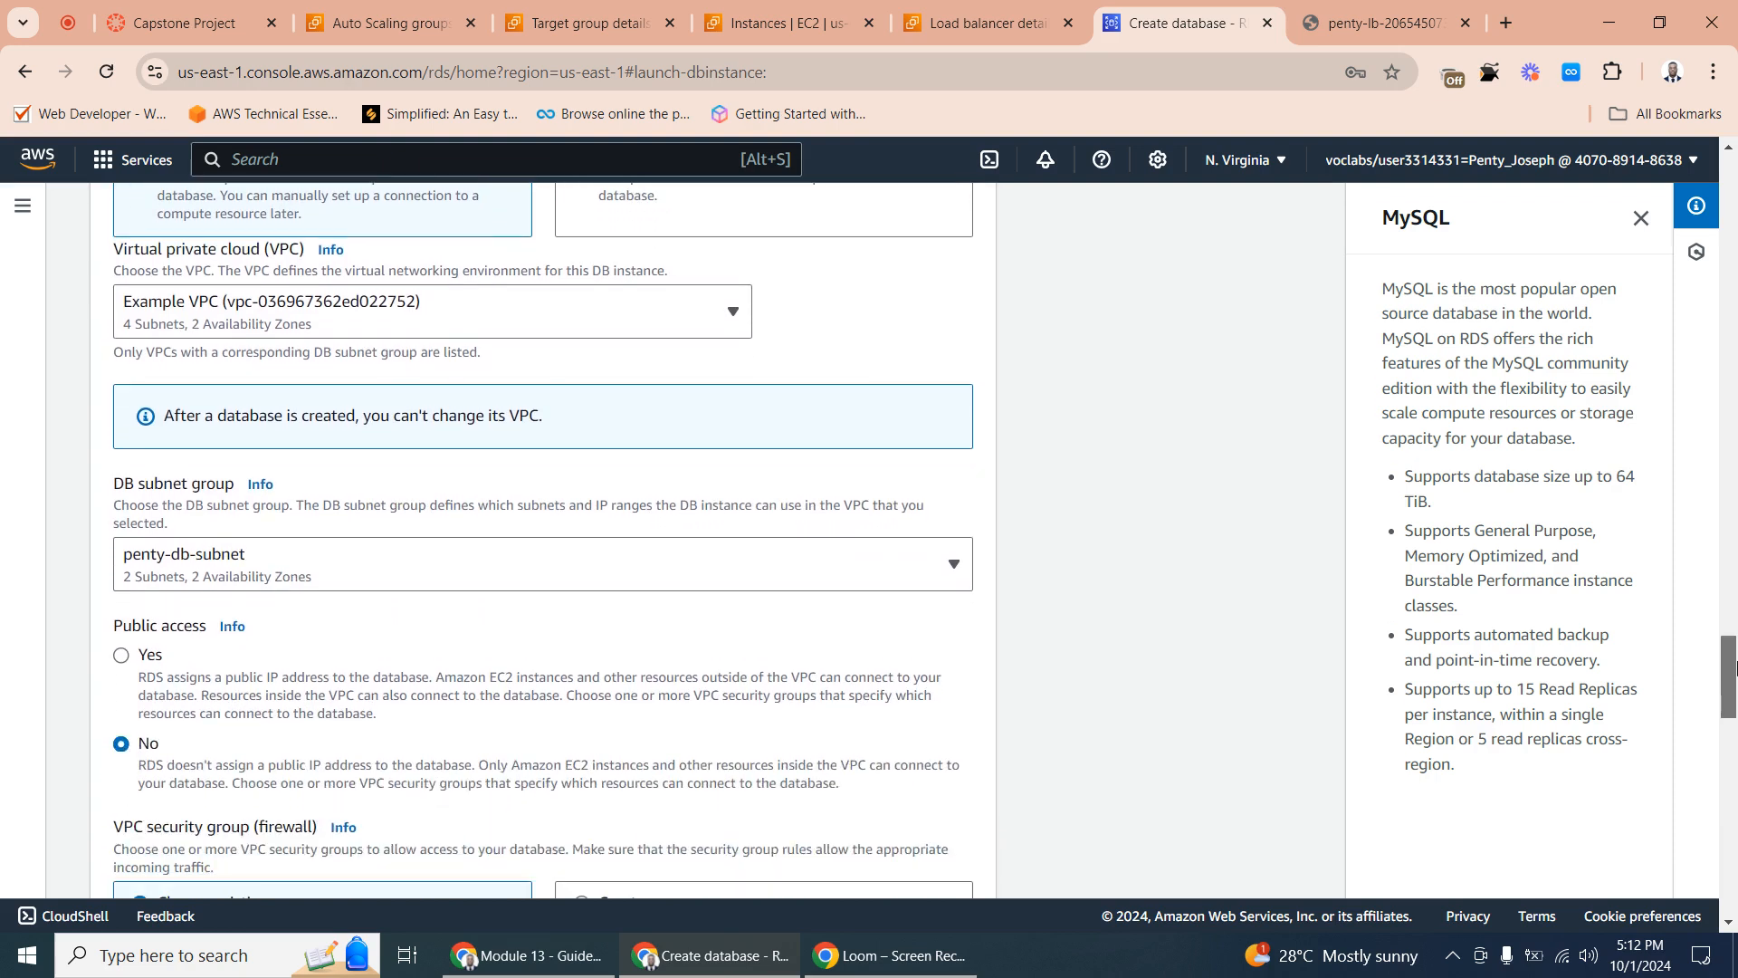
left_click_drag(1734, 667, 1733, 676)
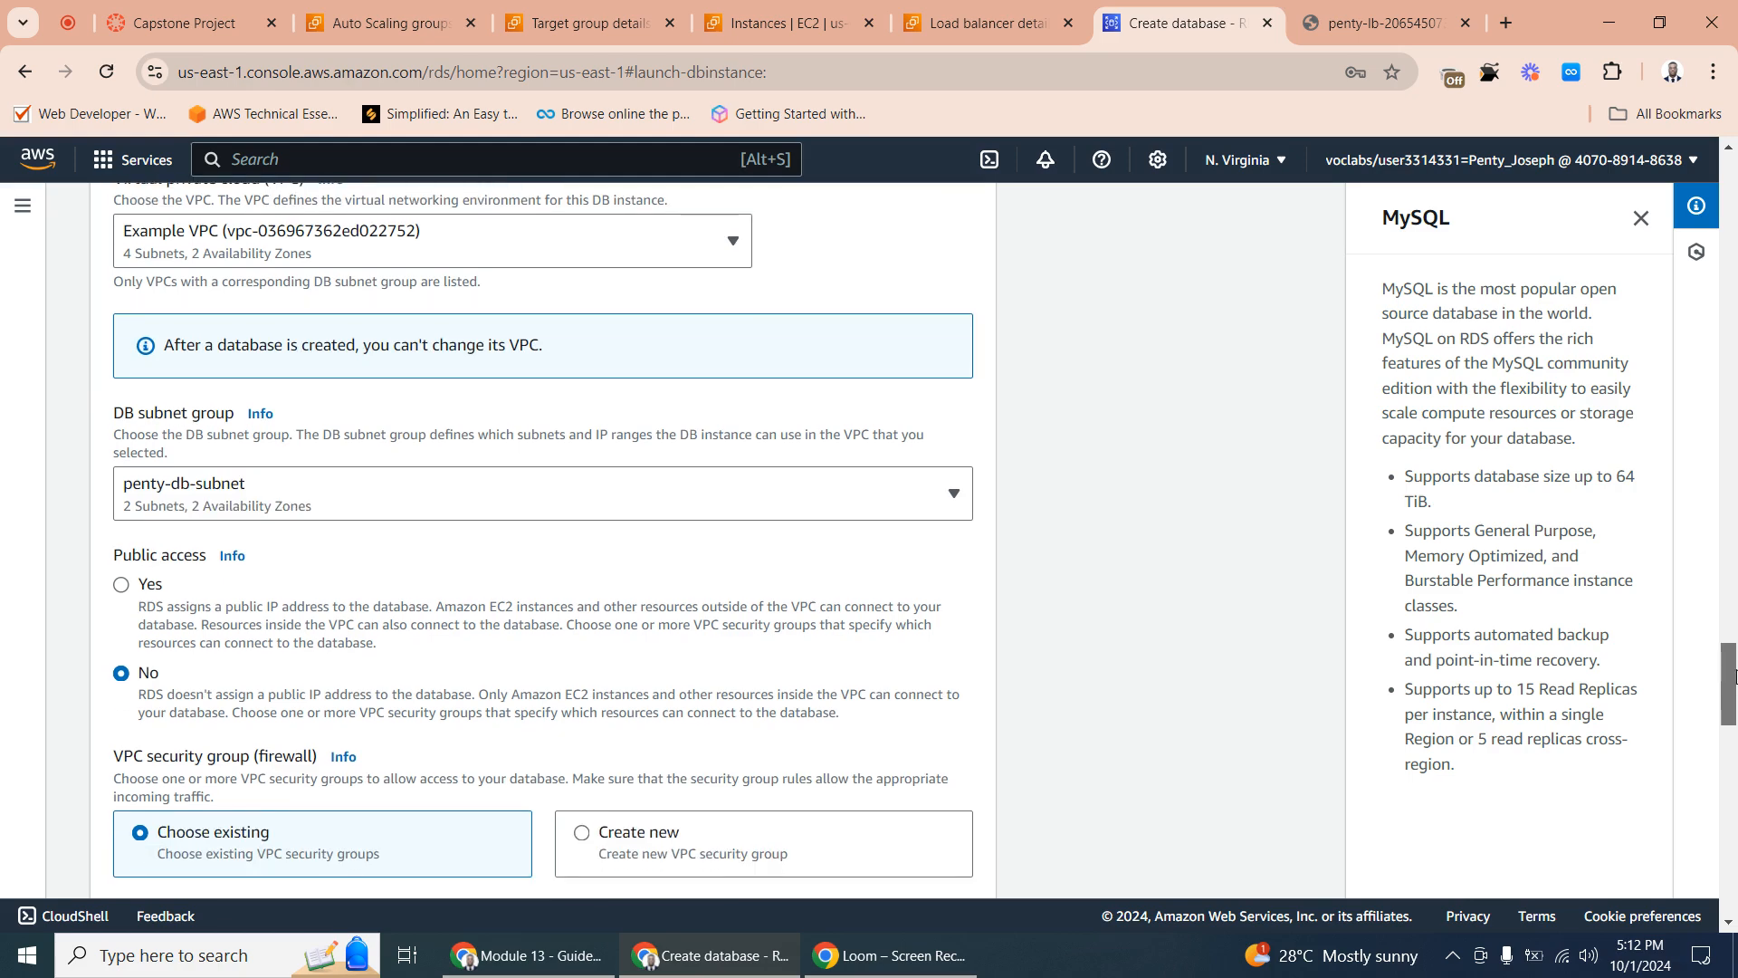
left_click(531, 503)
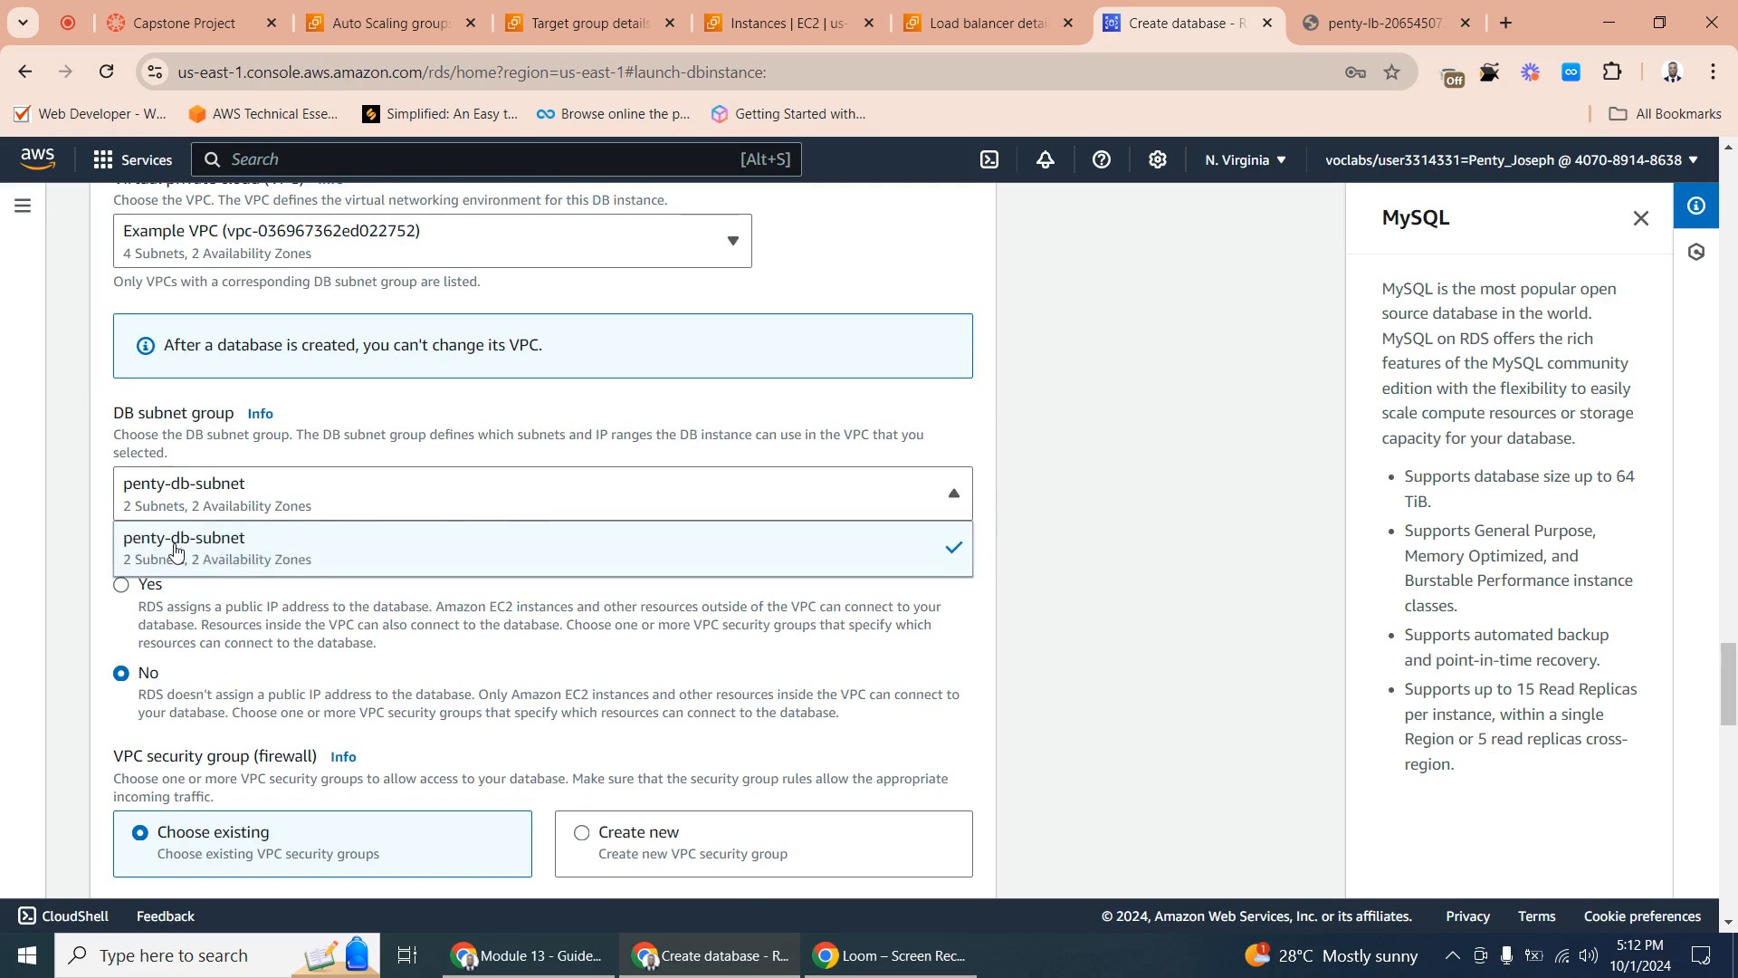
left_click(671, 600)
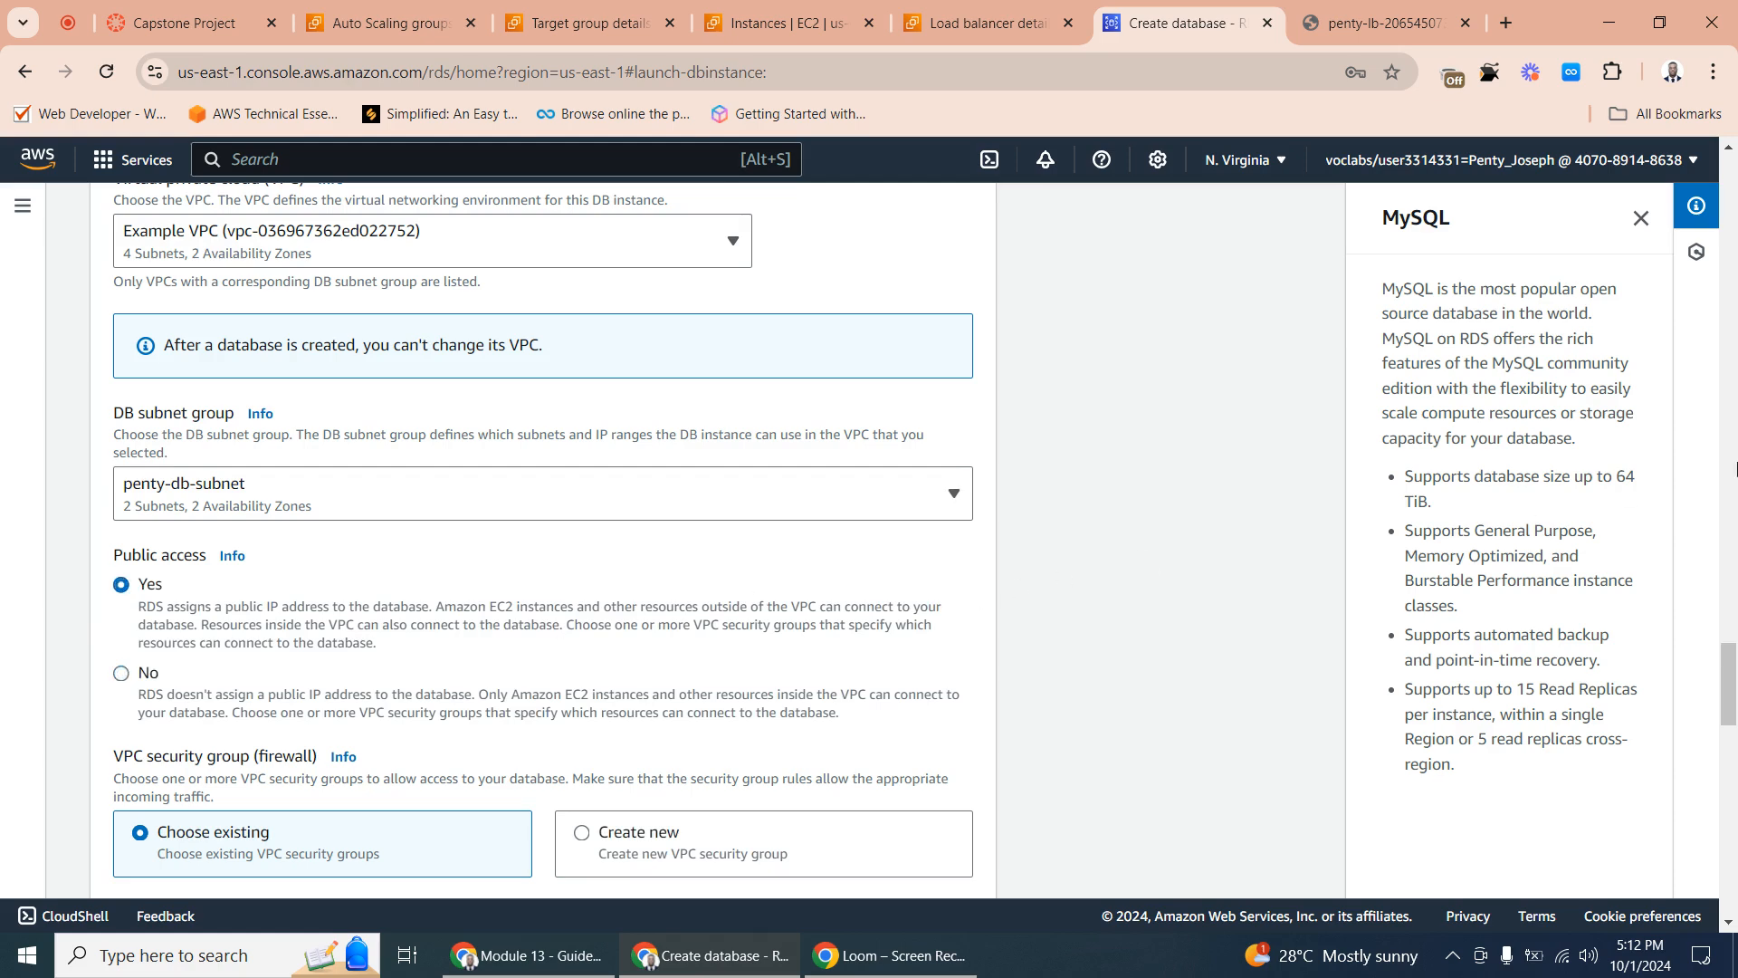
- Assign the existing Example-DB security group to the database and remove the default security group
left_click_drag(1729, 670, 1732, 724)
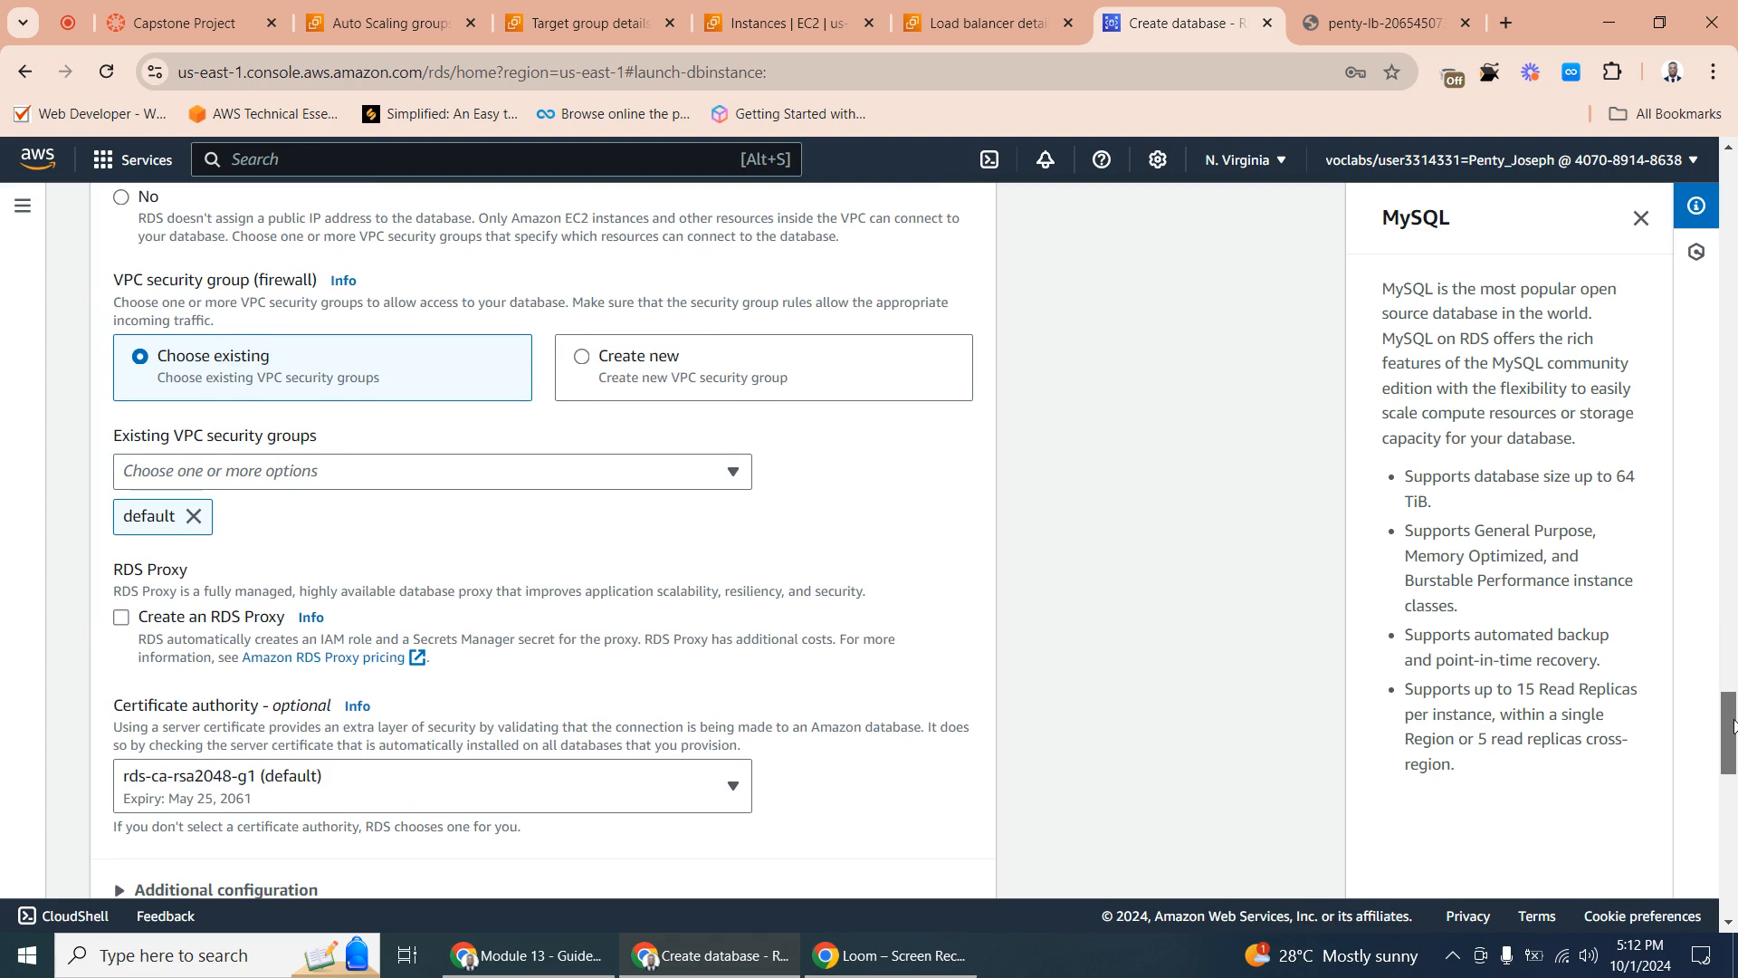
left_click_drag(1732, 724, 1732, 728)
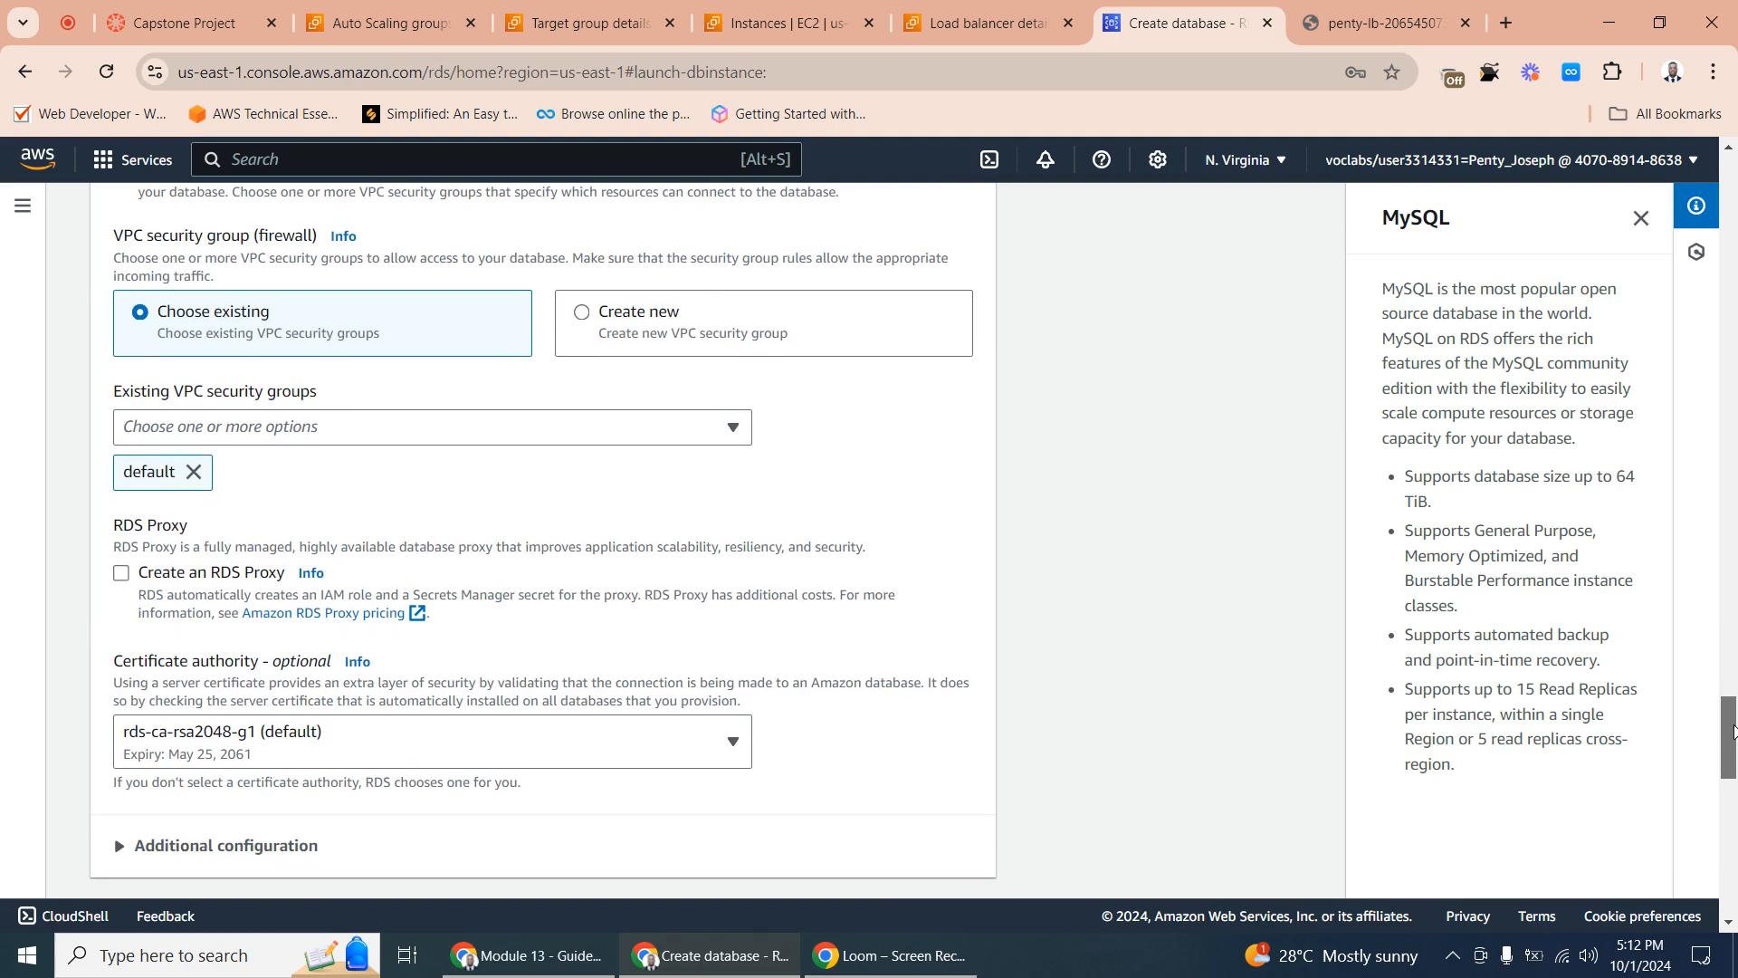
left_click(263, 432)
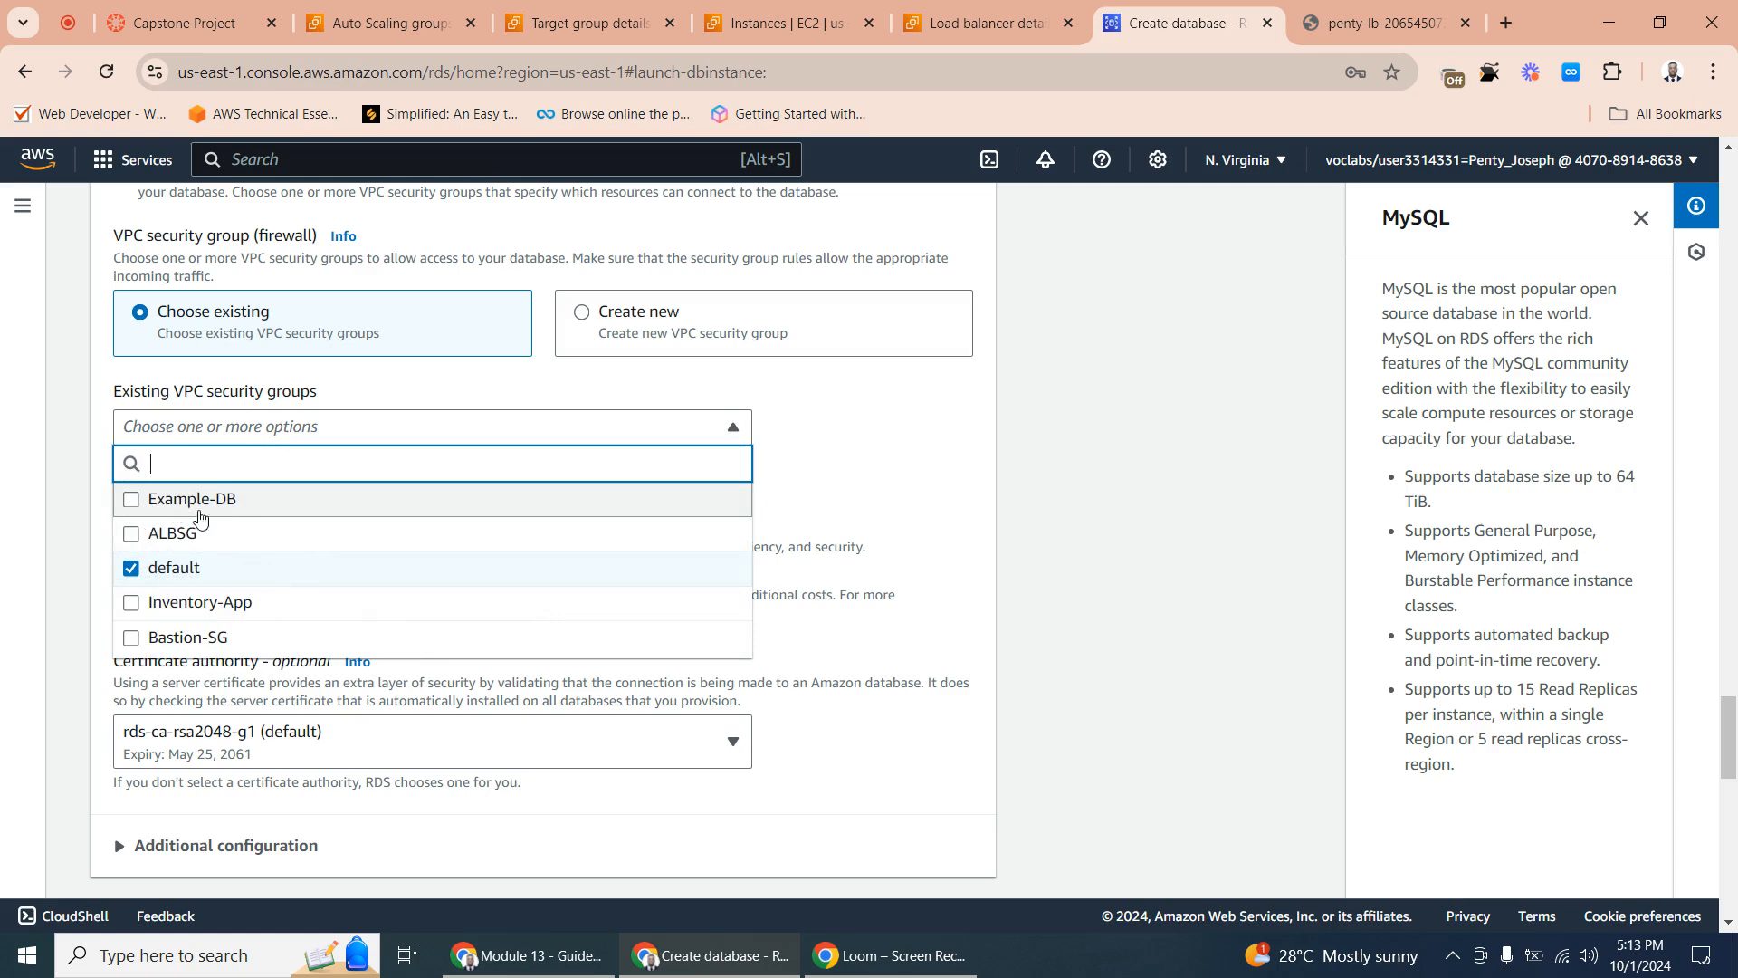
left_click(226, 501)
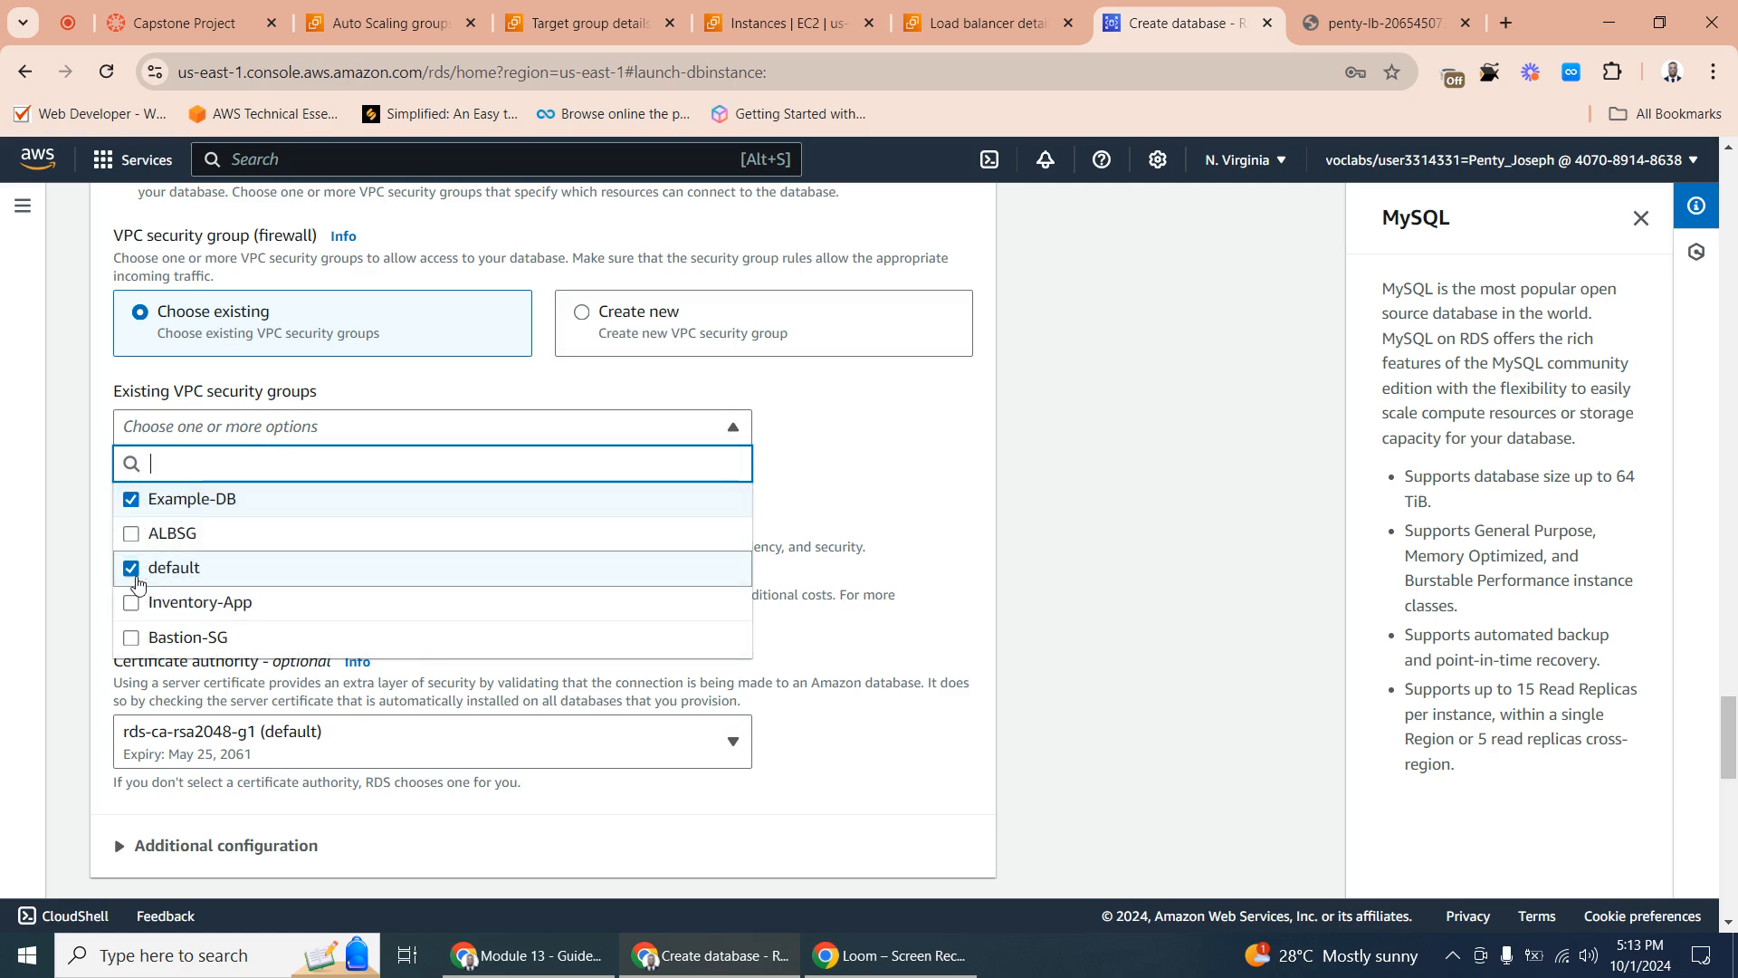
left_click(132, 569)
left_click(840, 472)
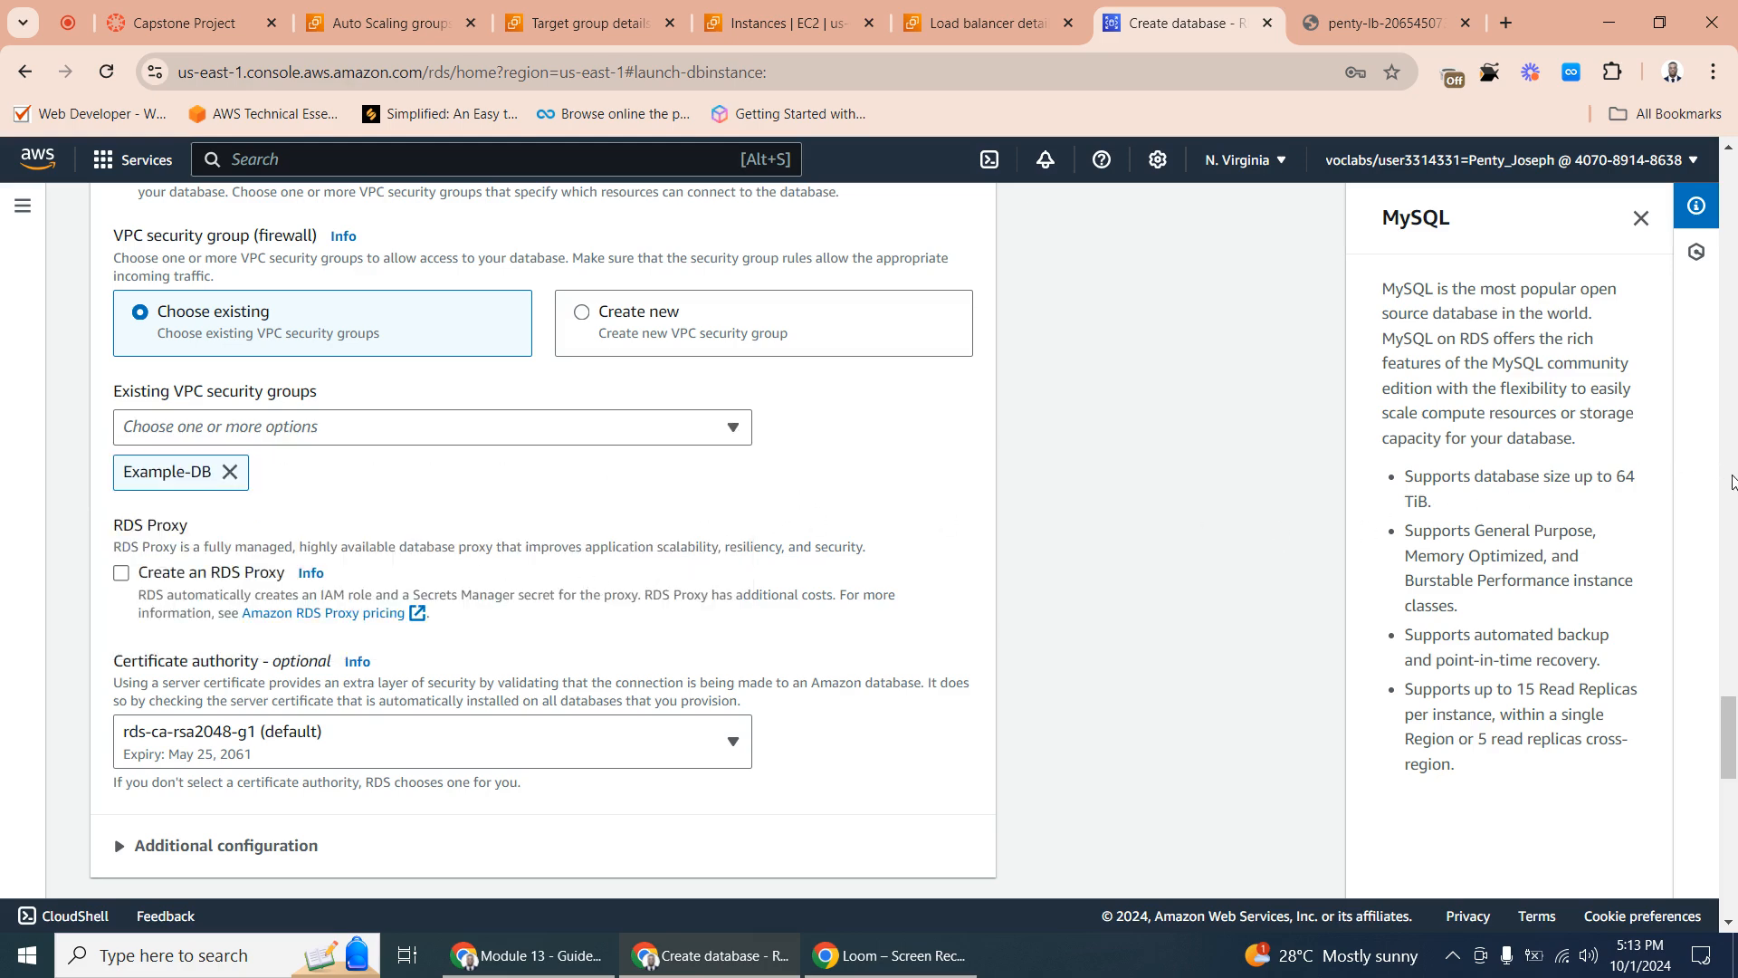
- Turn off Enhanced Monitoring for the database
left_click_drag(1732, 724, 1729, 835)
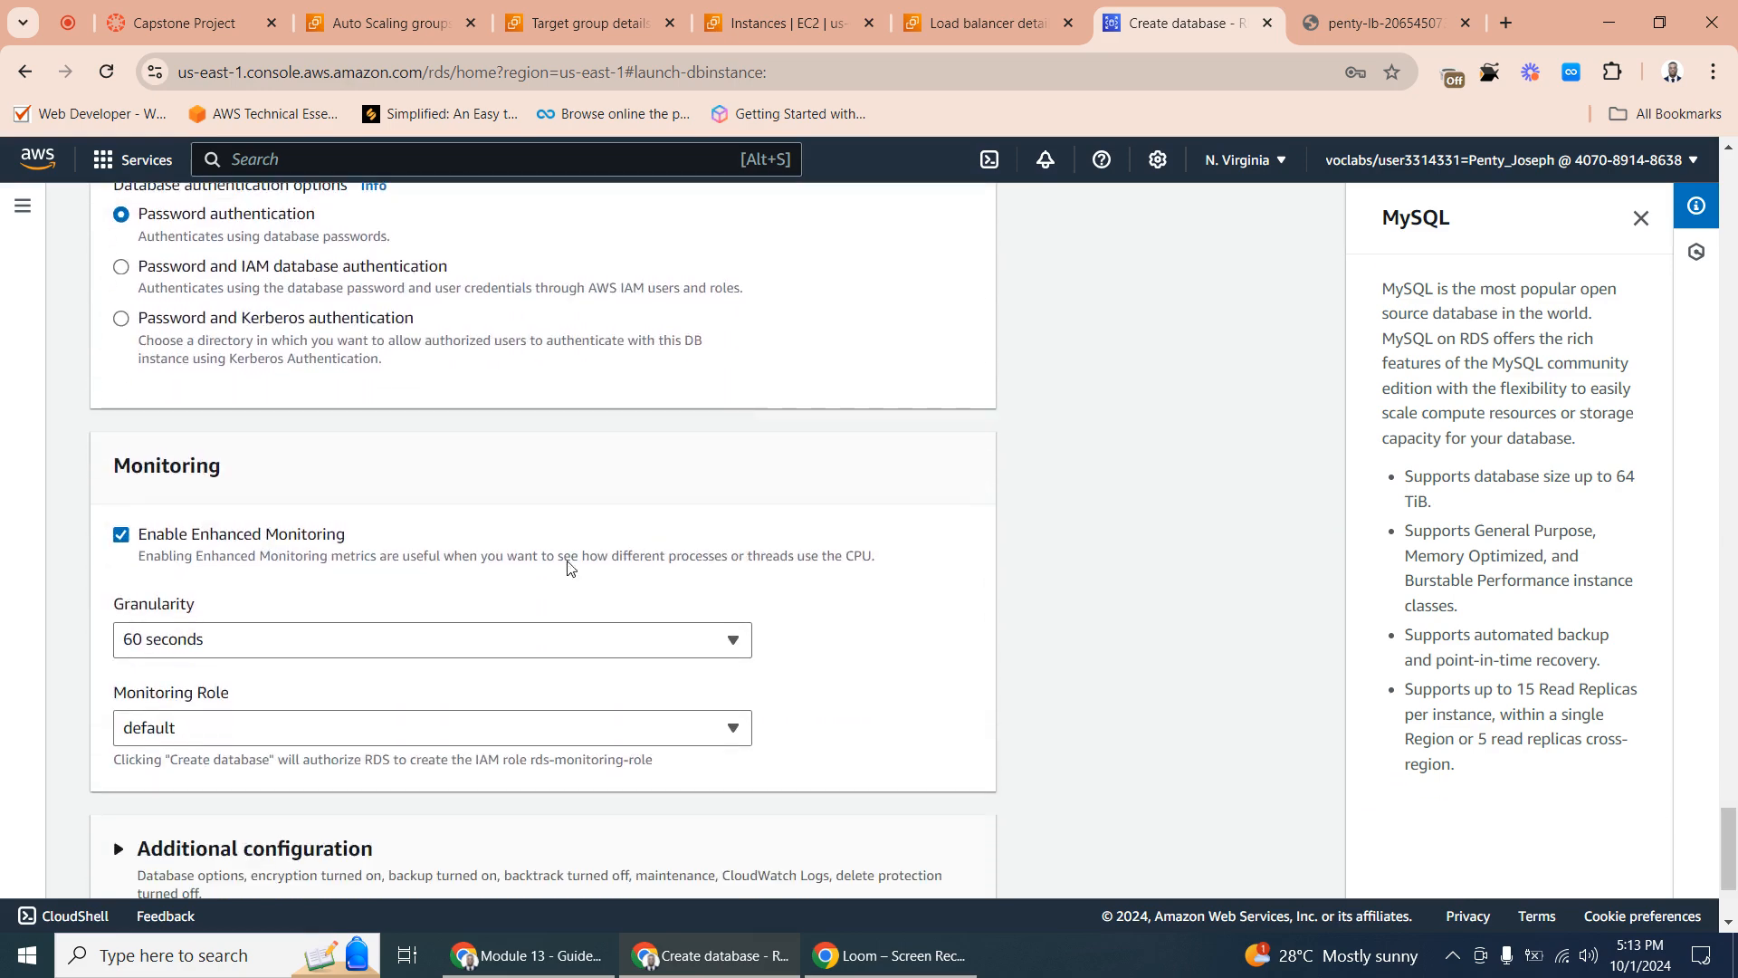
left_click(121, 535)
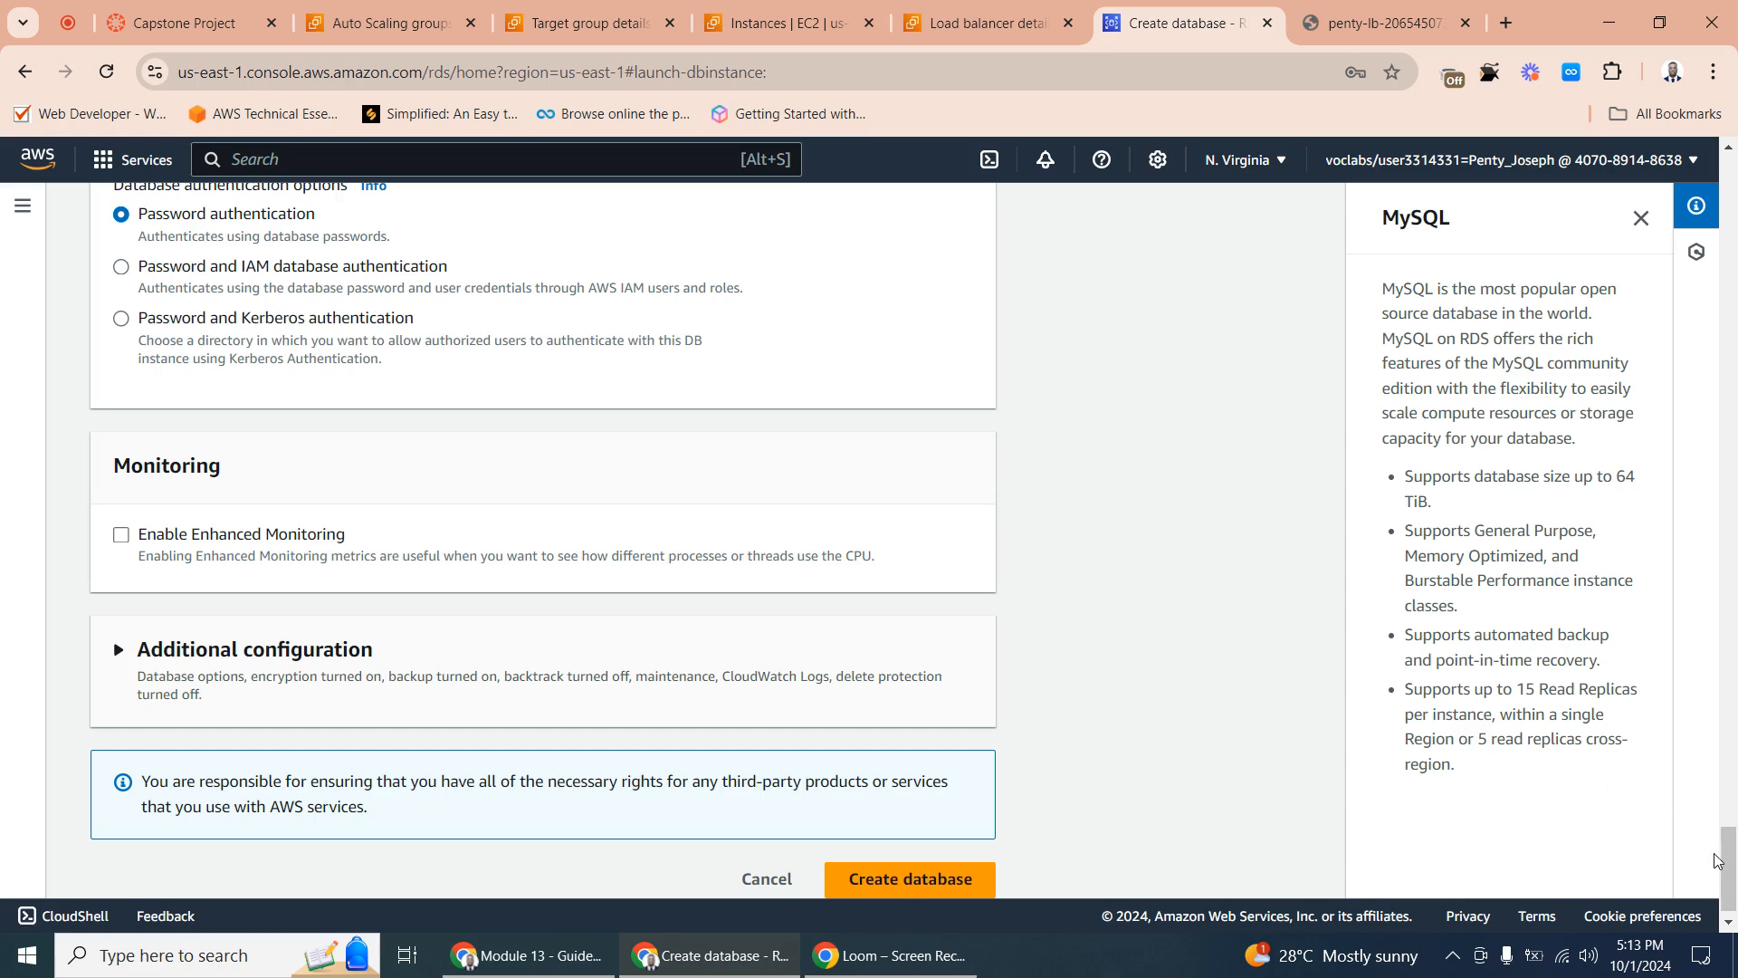
left_click_drag(1730, 862, 1730, 821)
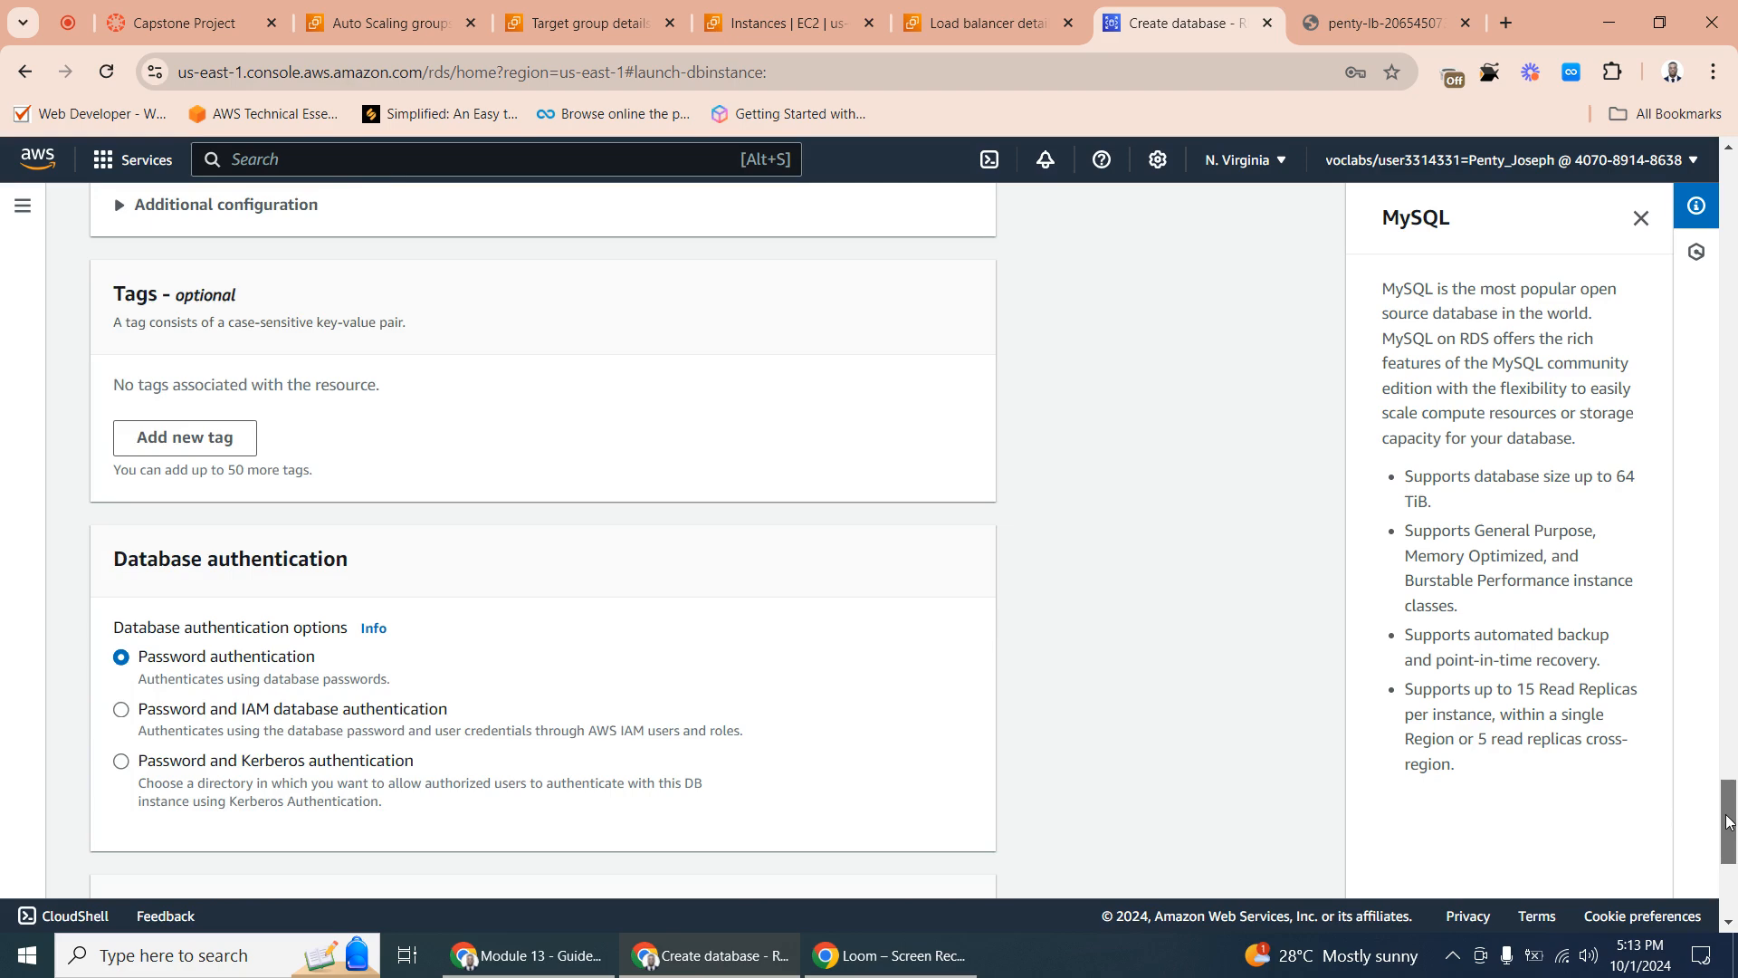
- Create the database with the configured settings and dismiss the suggested add-ons
left_click_drag(1730, 822, 1733, 870)
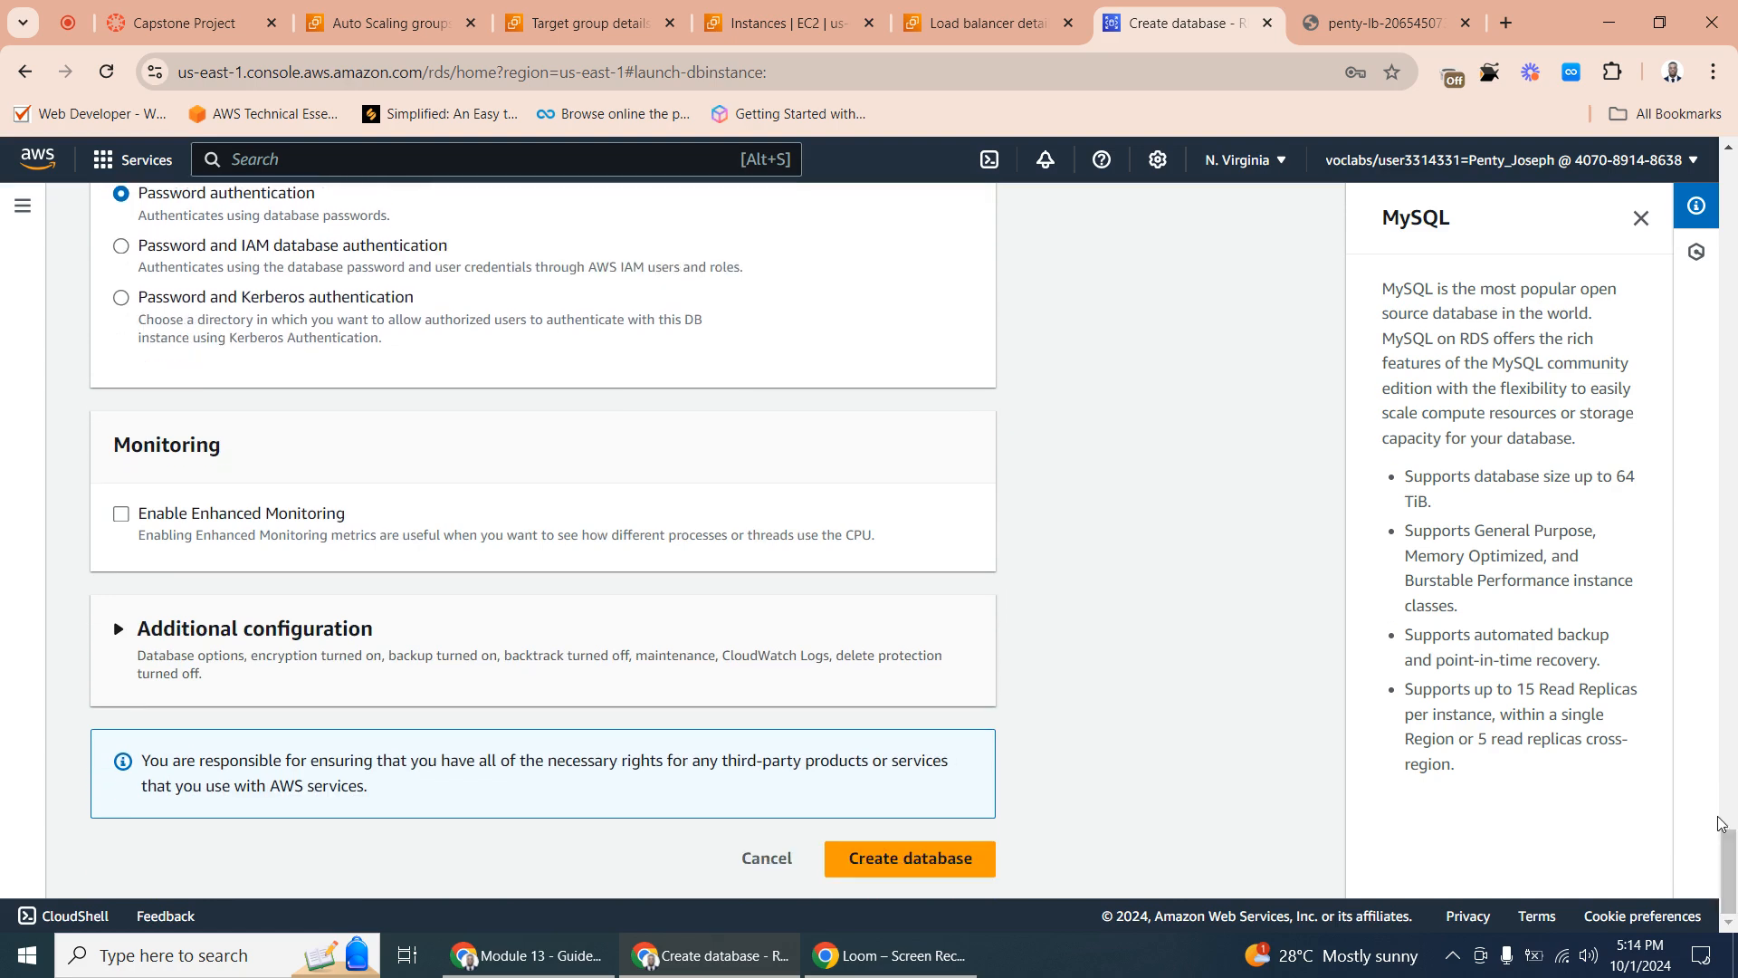
left_click(911, 862)
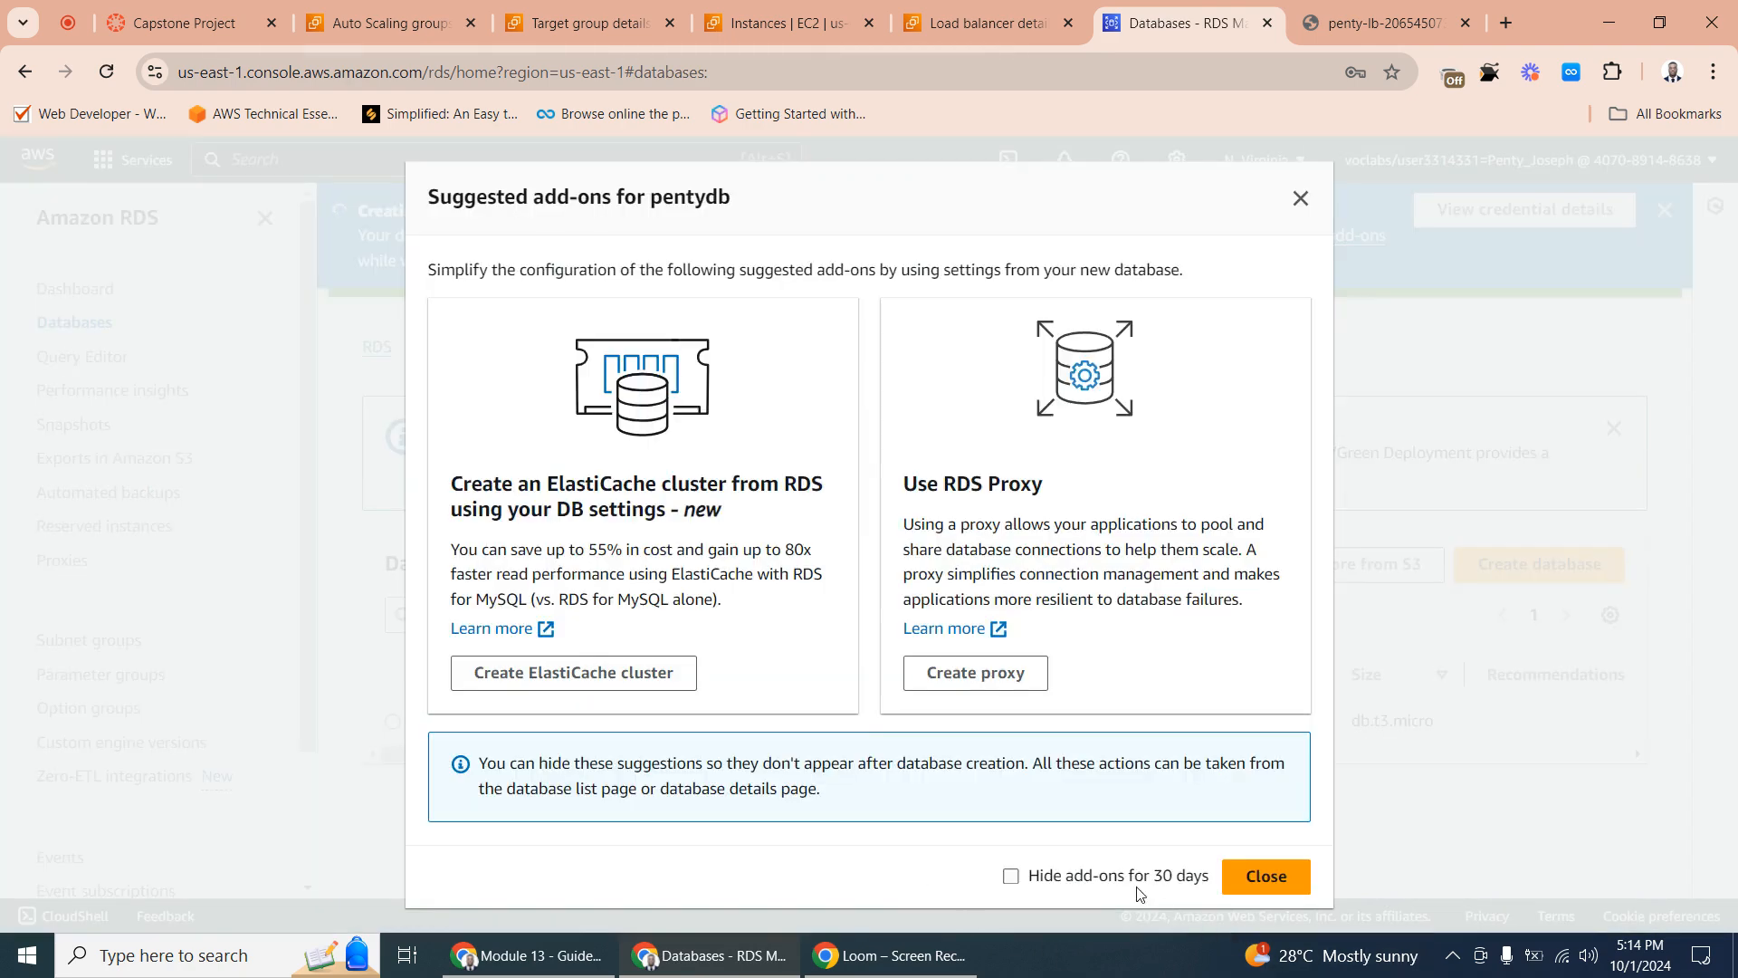
left_click(1266, 876)
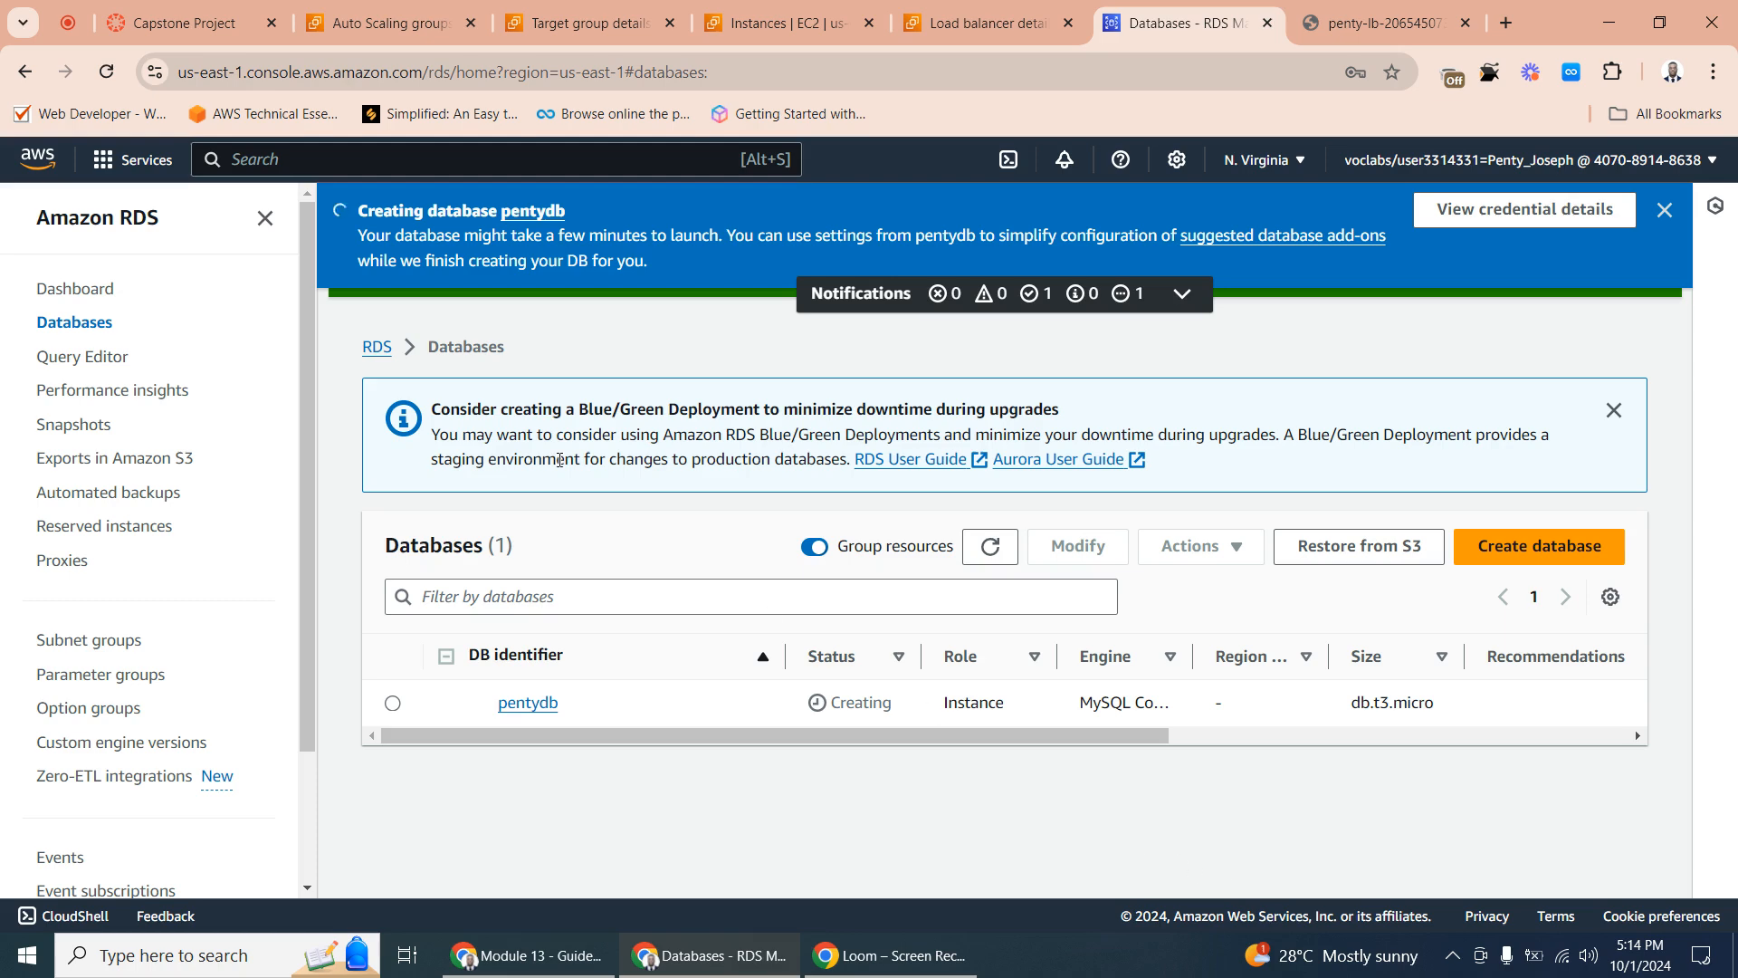
- Search the AWS services for "sys" from the penty-lb load balancer page and open Systems Manager
left_click(1005, 27)
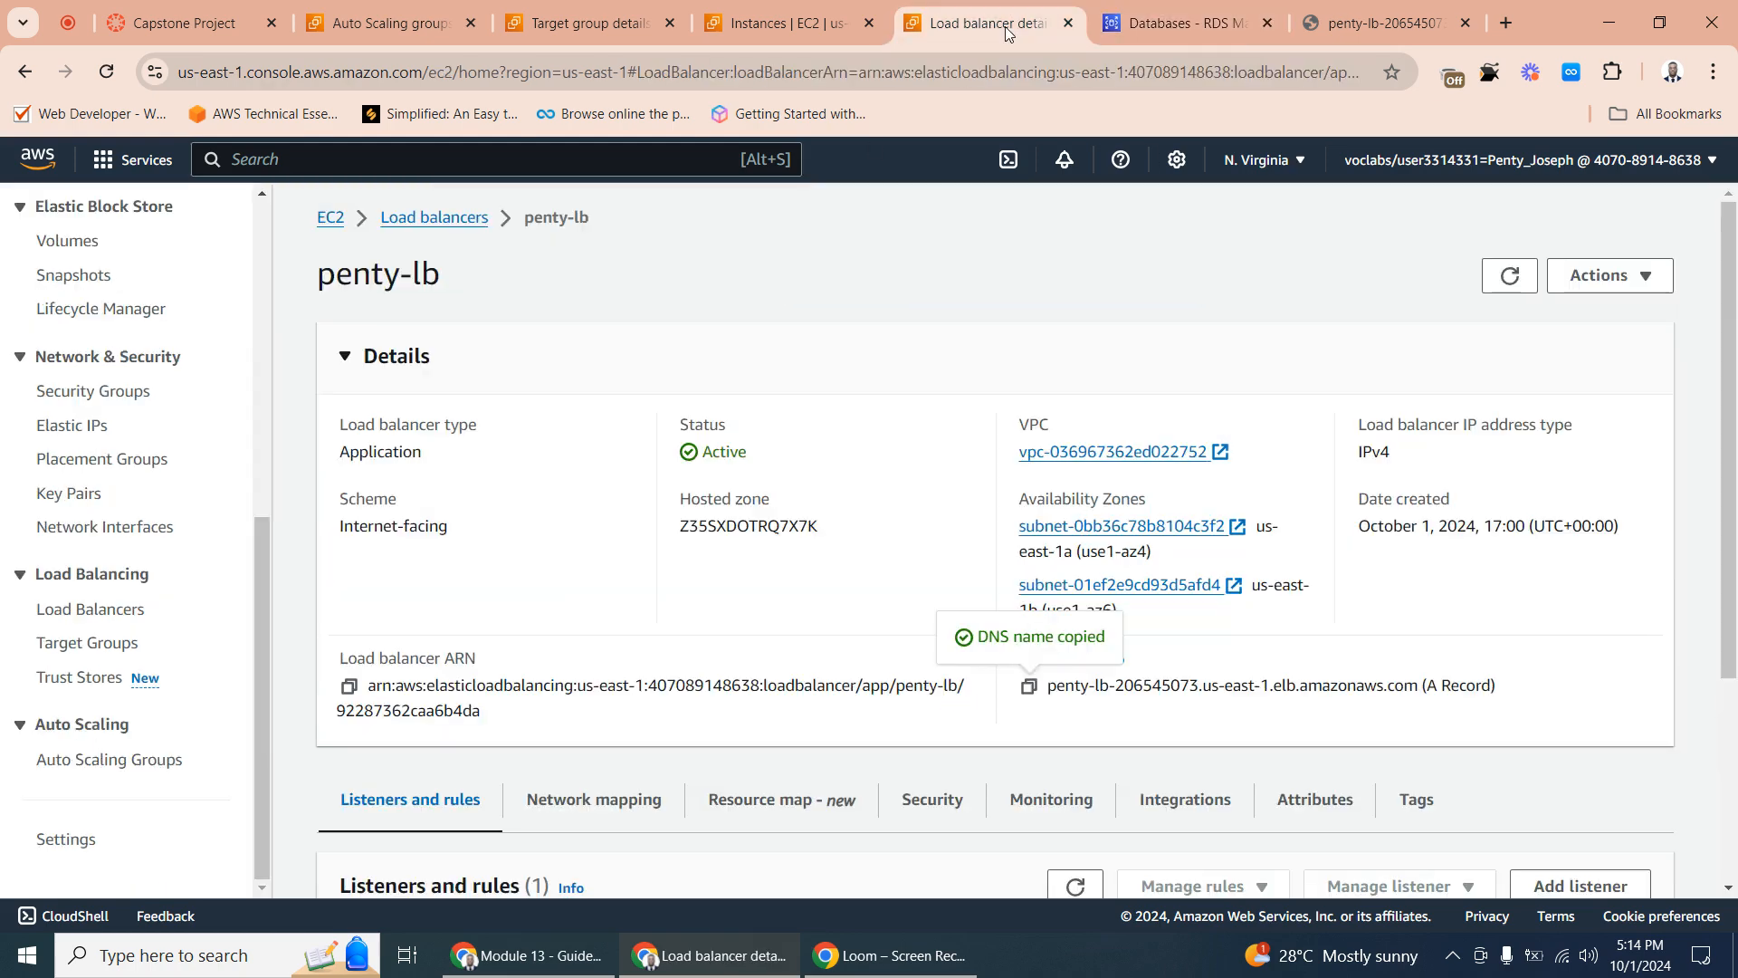
left_click(1177, 25)
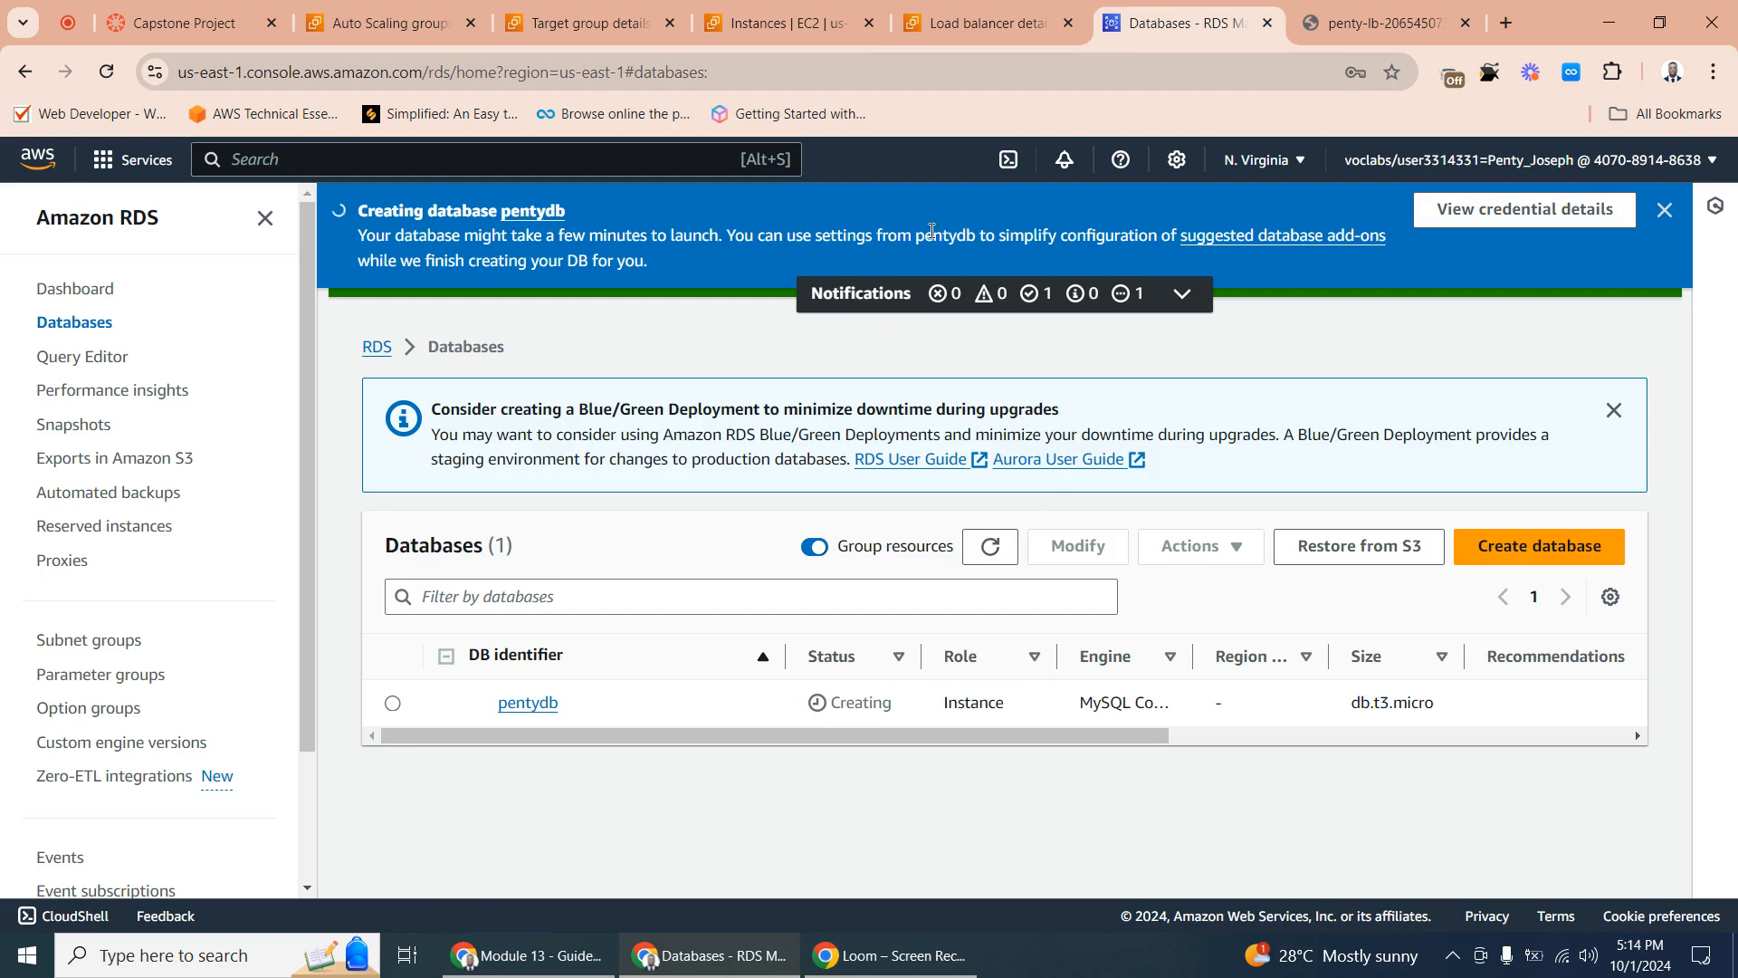
left_click(982, 23)
left_click(778, 19)
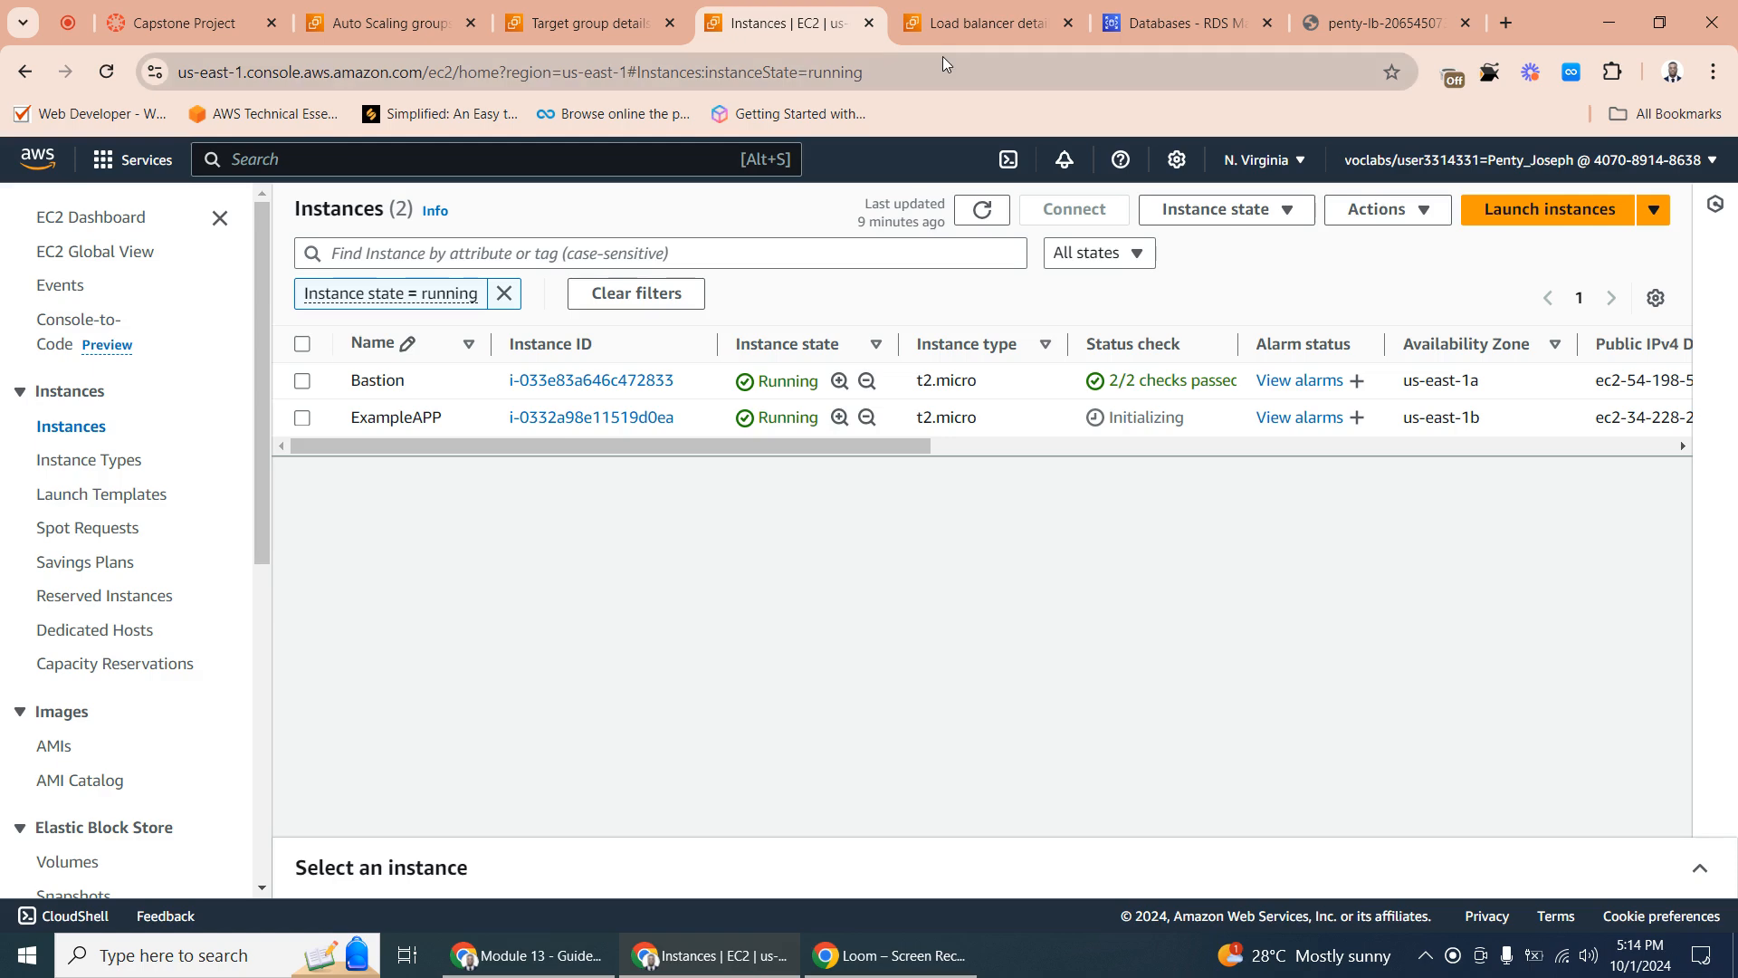
left_click(967, 11)
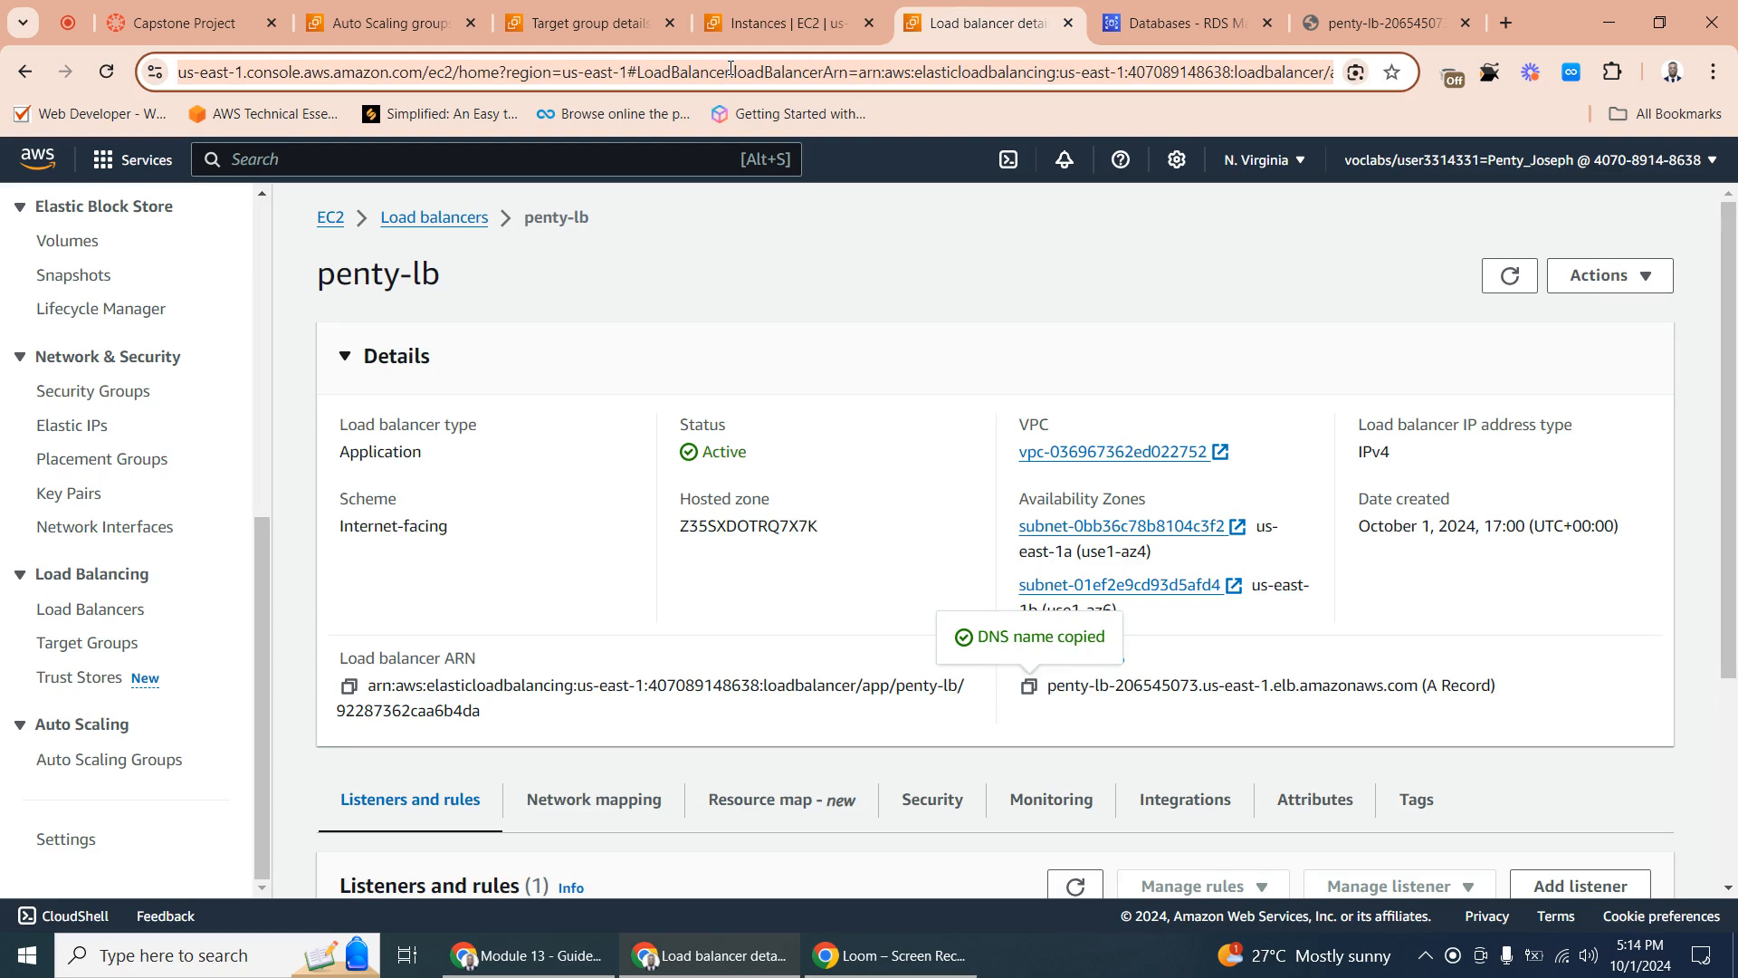
left_click(293, 157)
type("s")
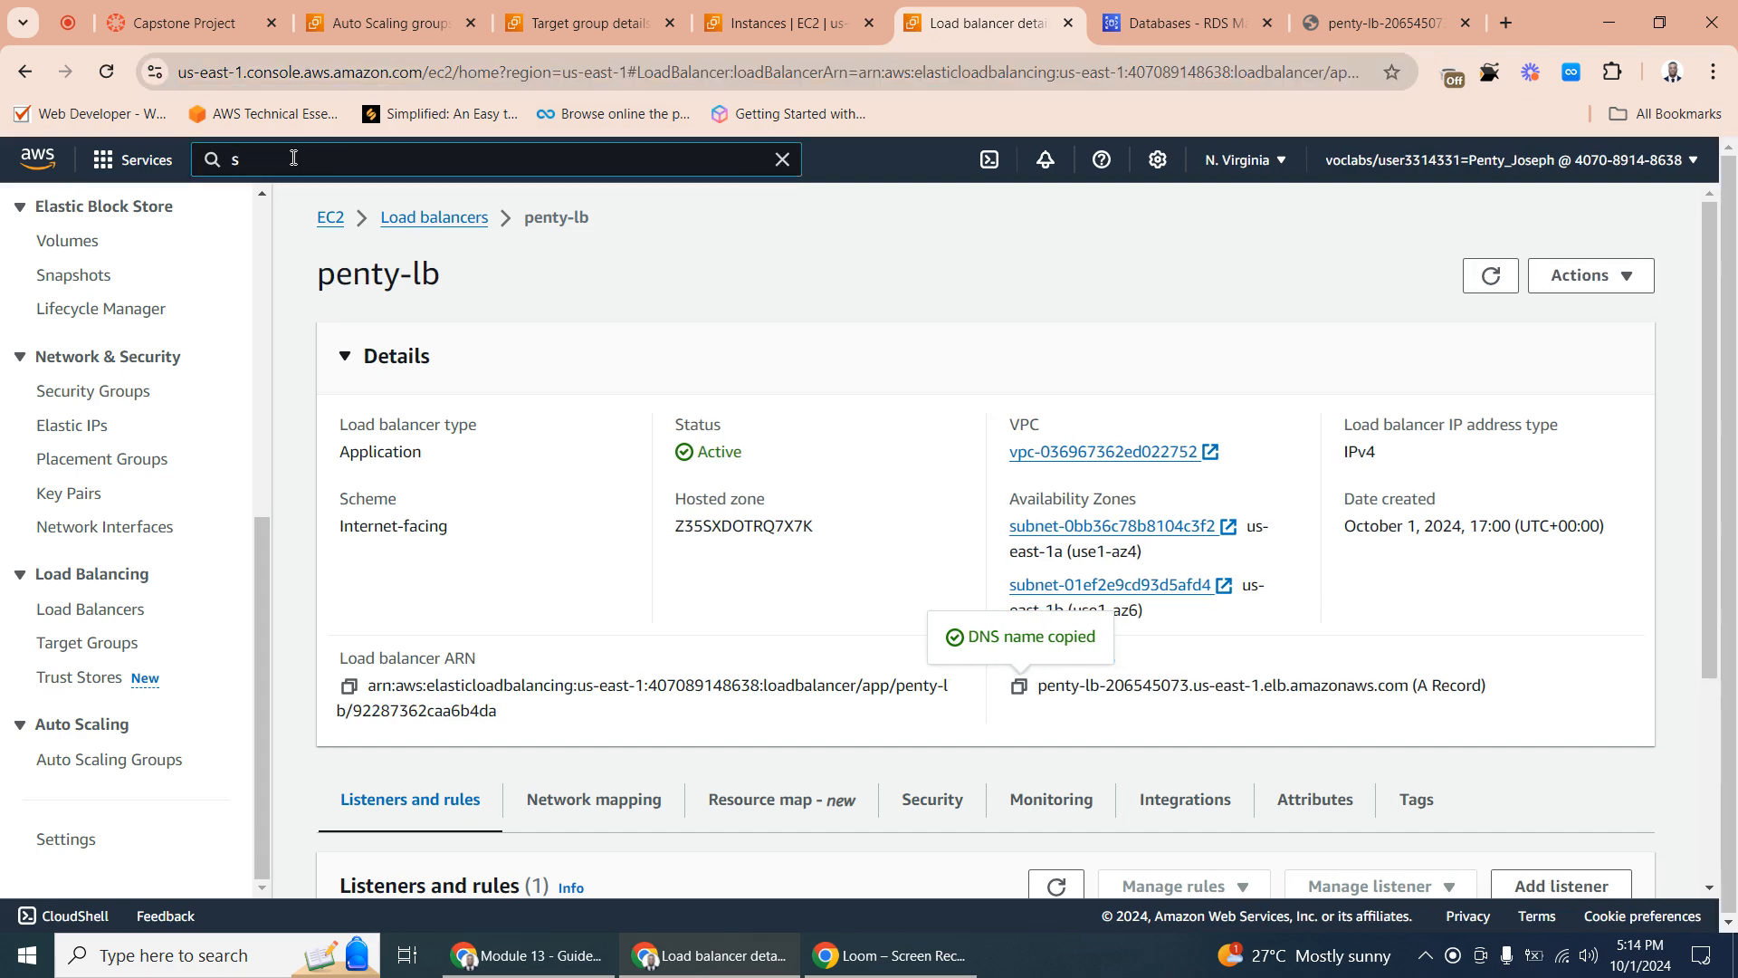
type("ys")
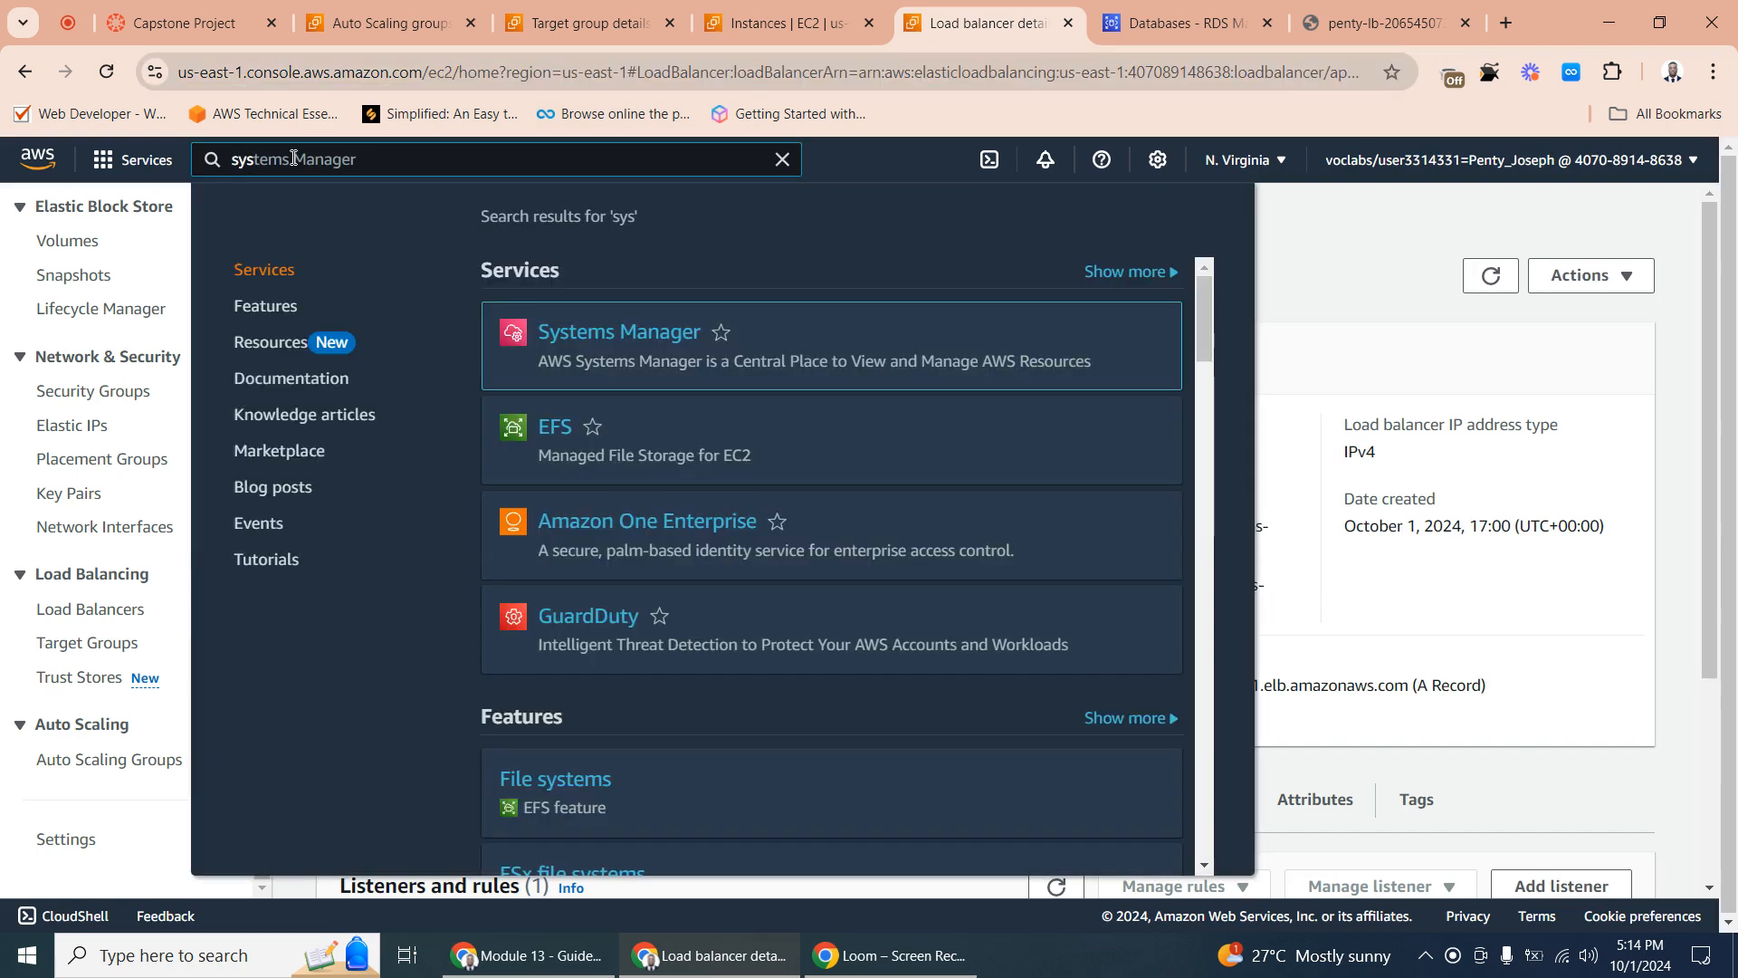
left_click(629, 331)
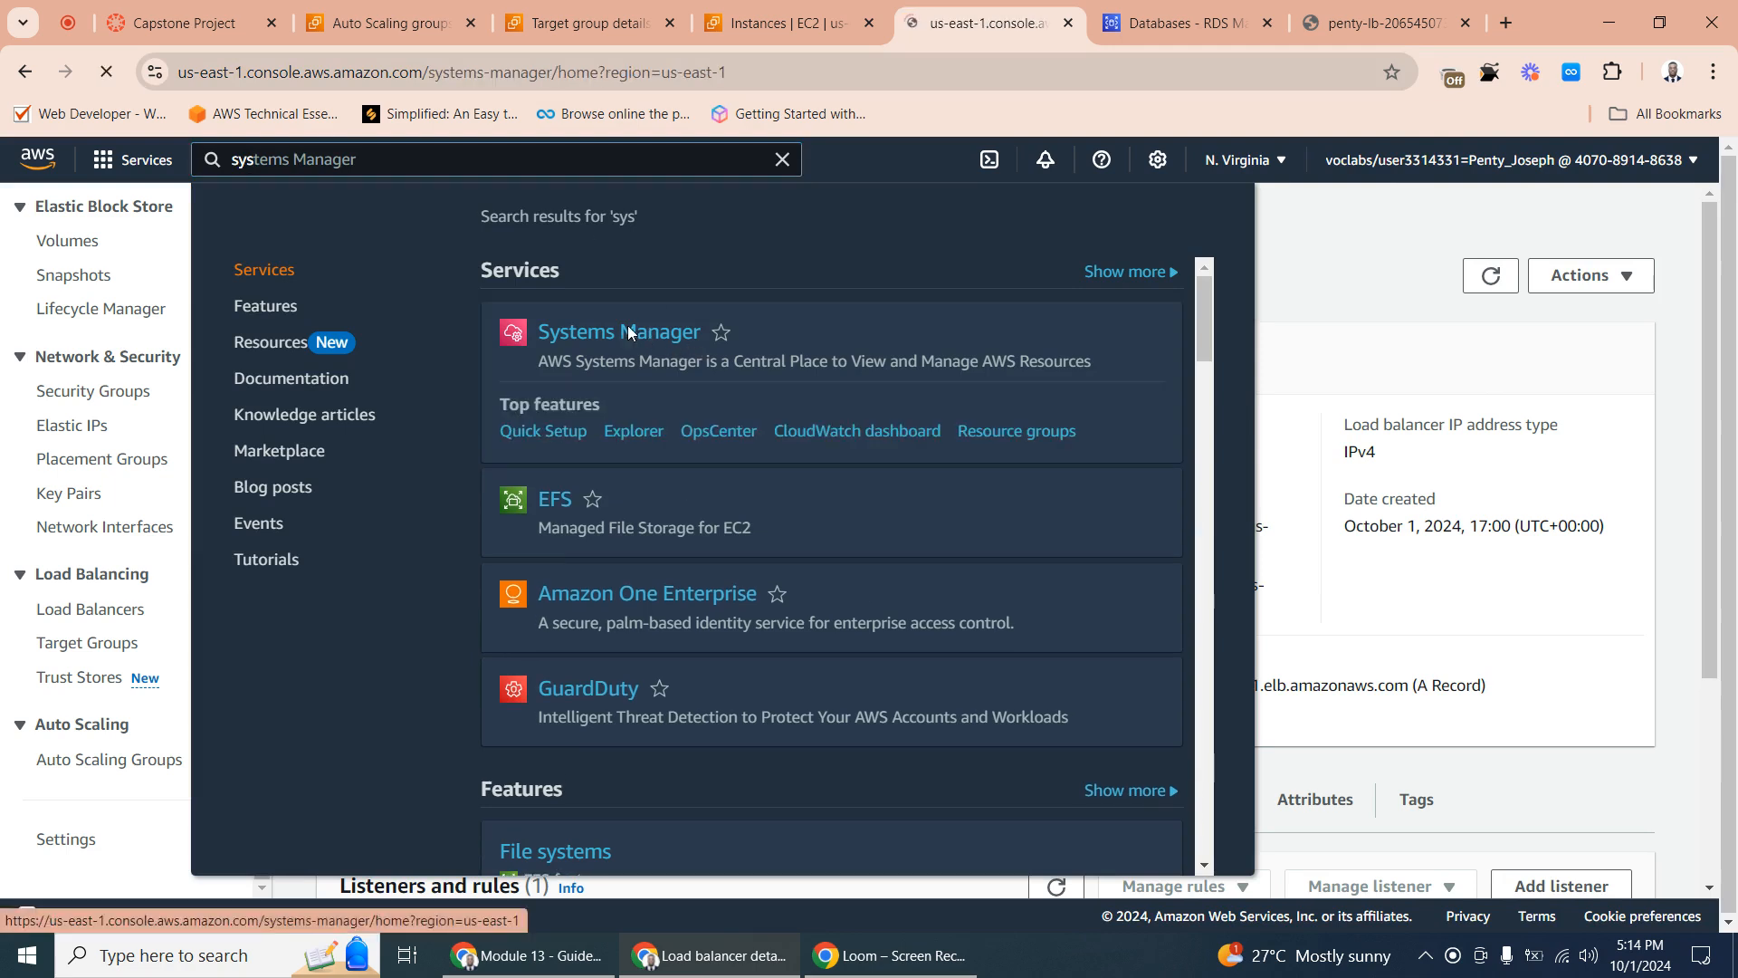
- Place the Systems Manager page beside the Capstone Project page and review the assignment's list of database connection parameters
left_click(195, 16)
left_click_drag(987, 22, 360, 16)
left_click(182, 22)
scroll(1132, 738, "down", 10)
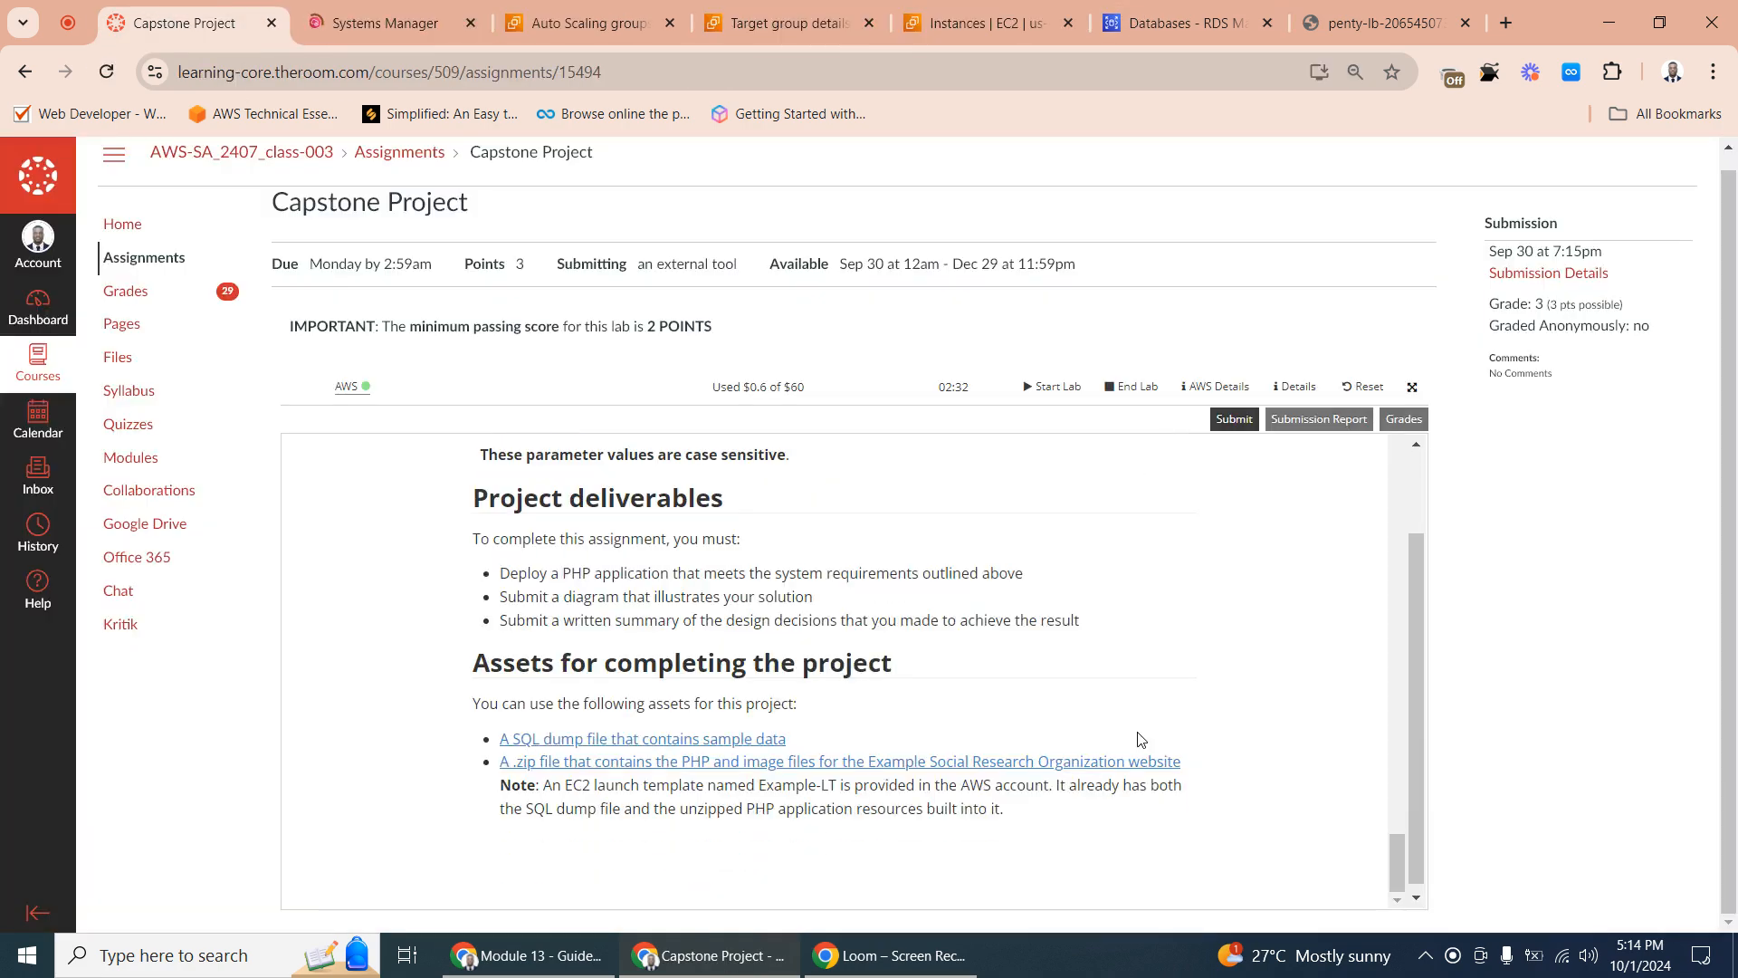
scroll(1076, 741, "down", 2)
left_click_drag(1398, 866, 1387, 831)
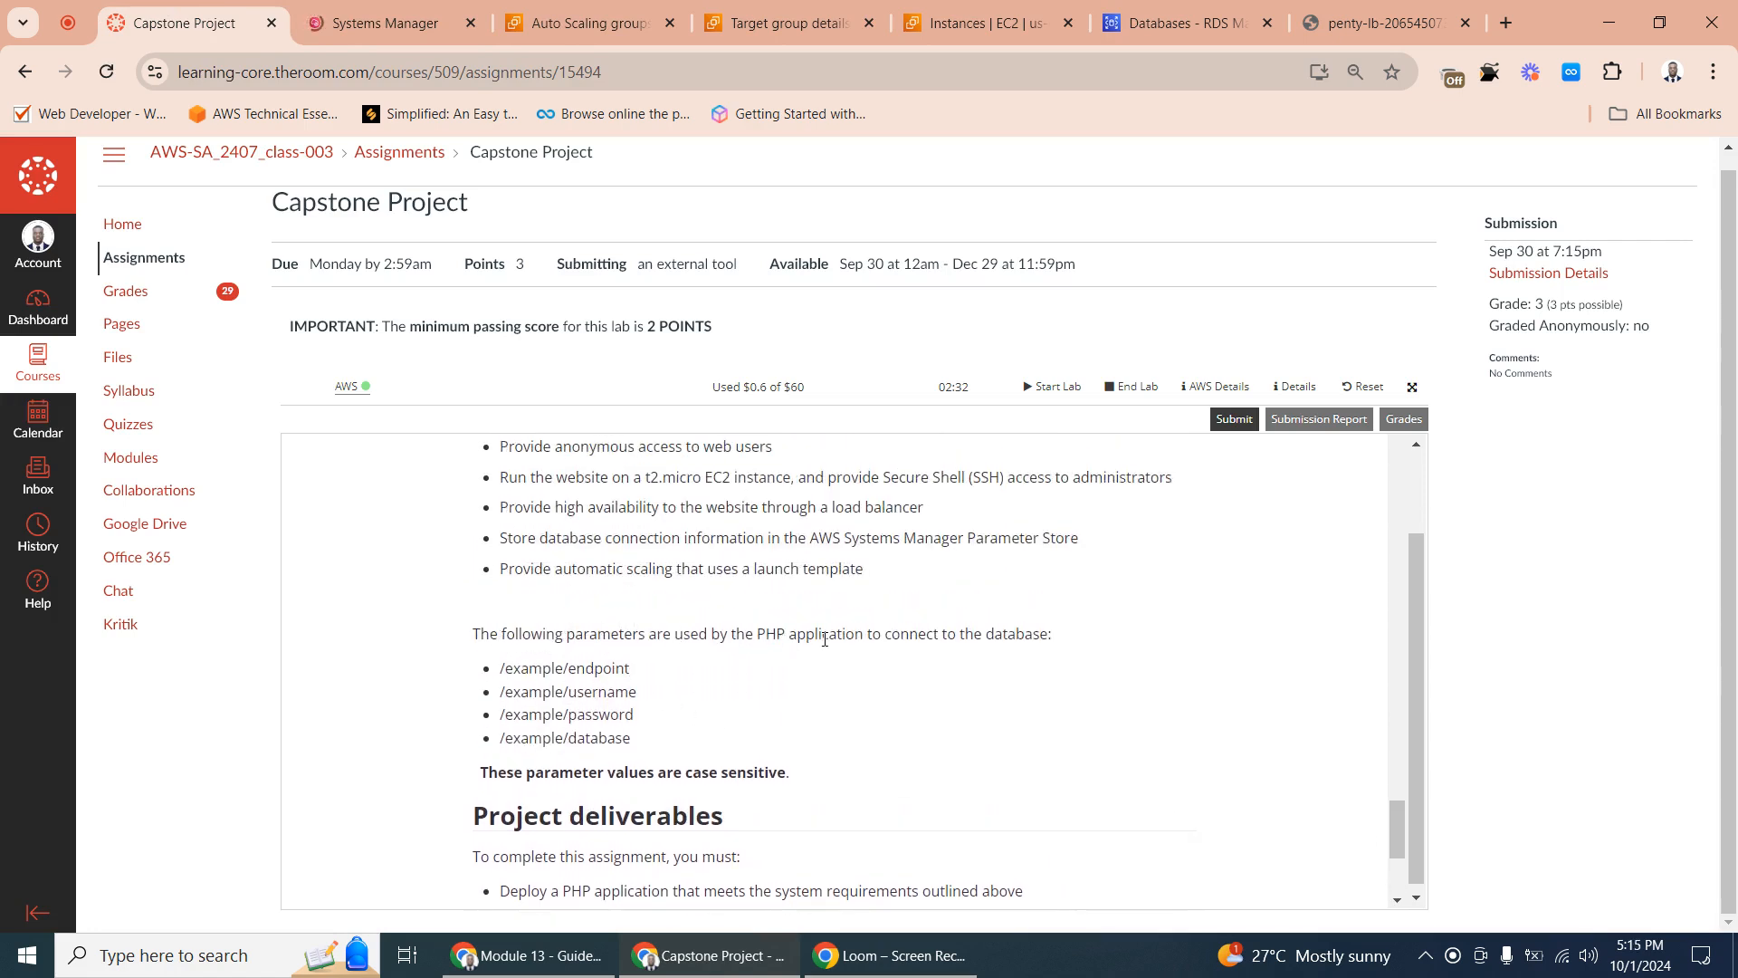
- Open Parameter Store in Systems Manager and start creating a new parameter
left_click(354, 5)
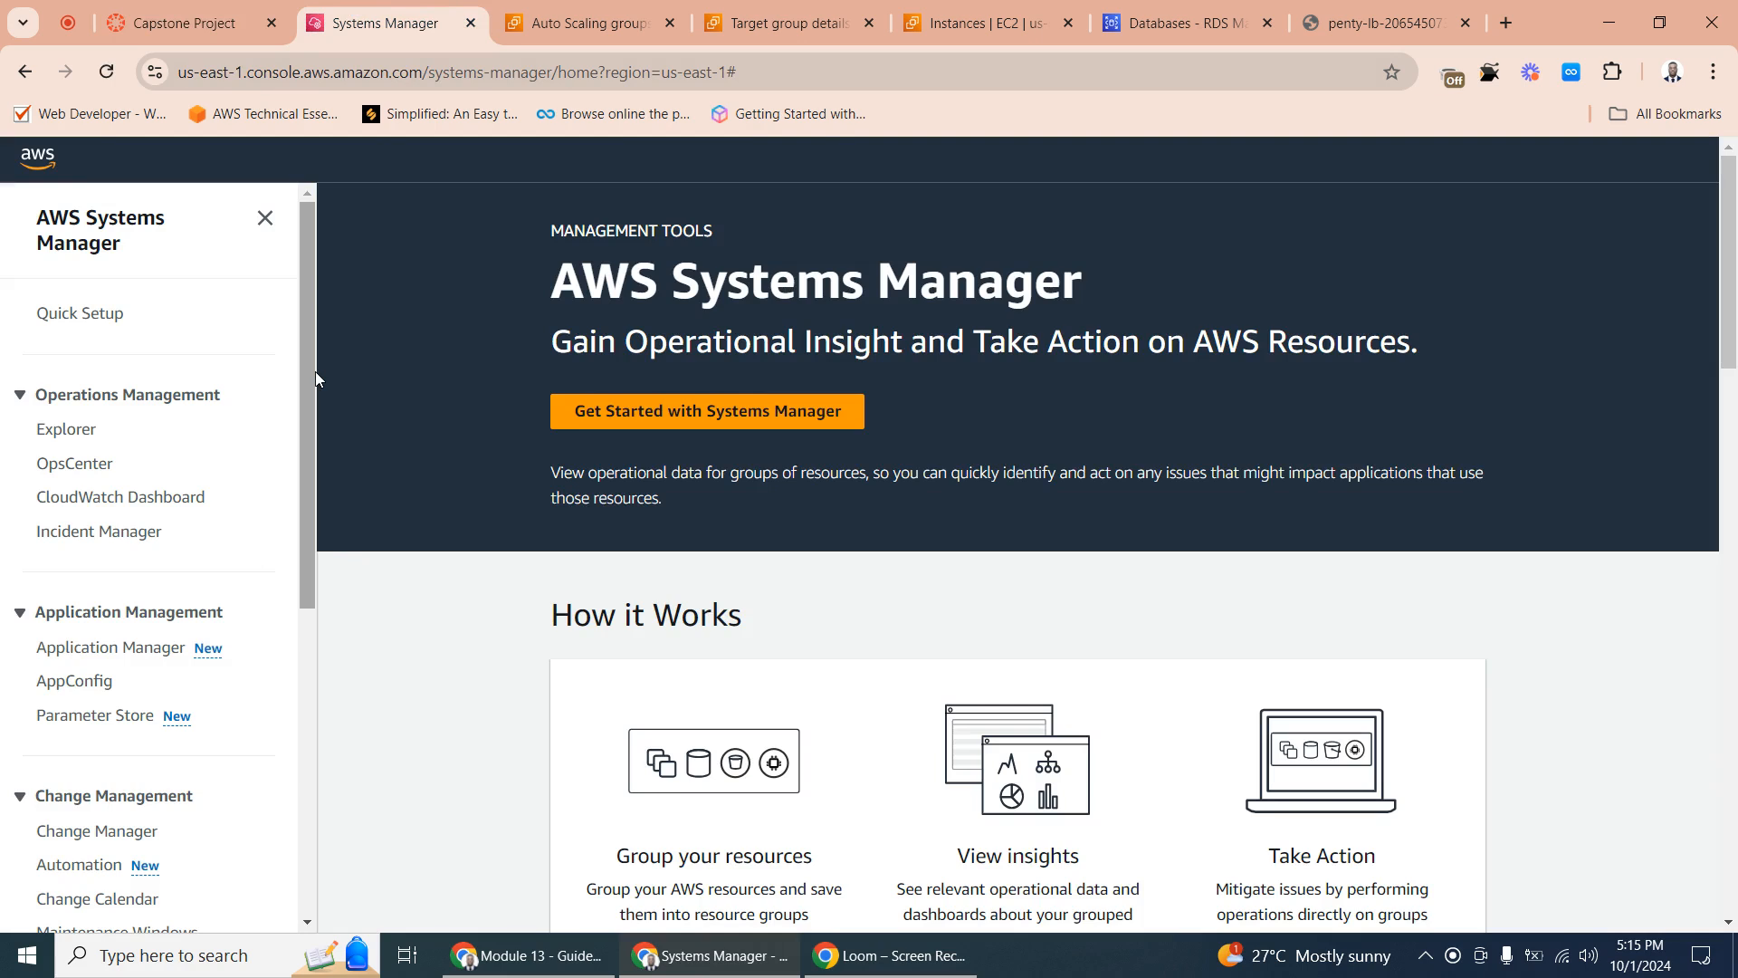
left_click_drag(315, 372, 303, 465)
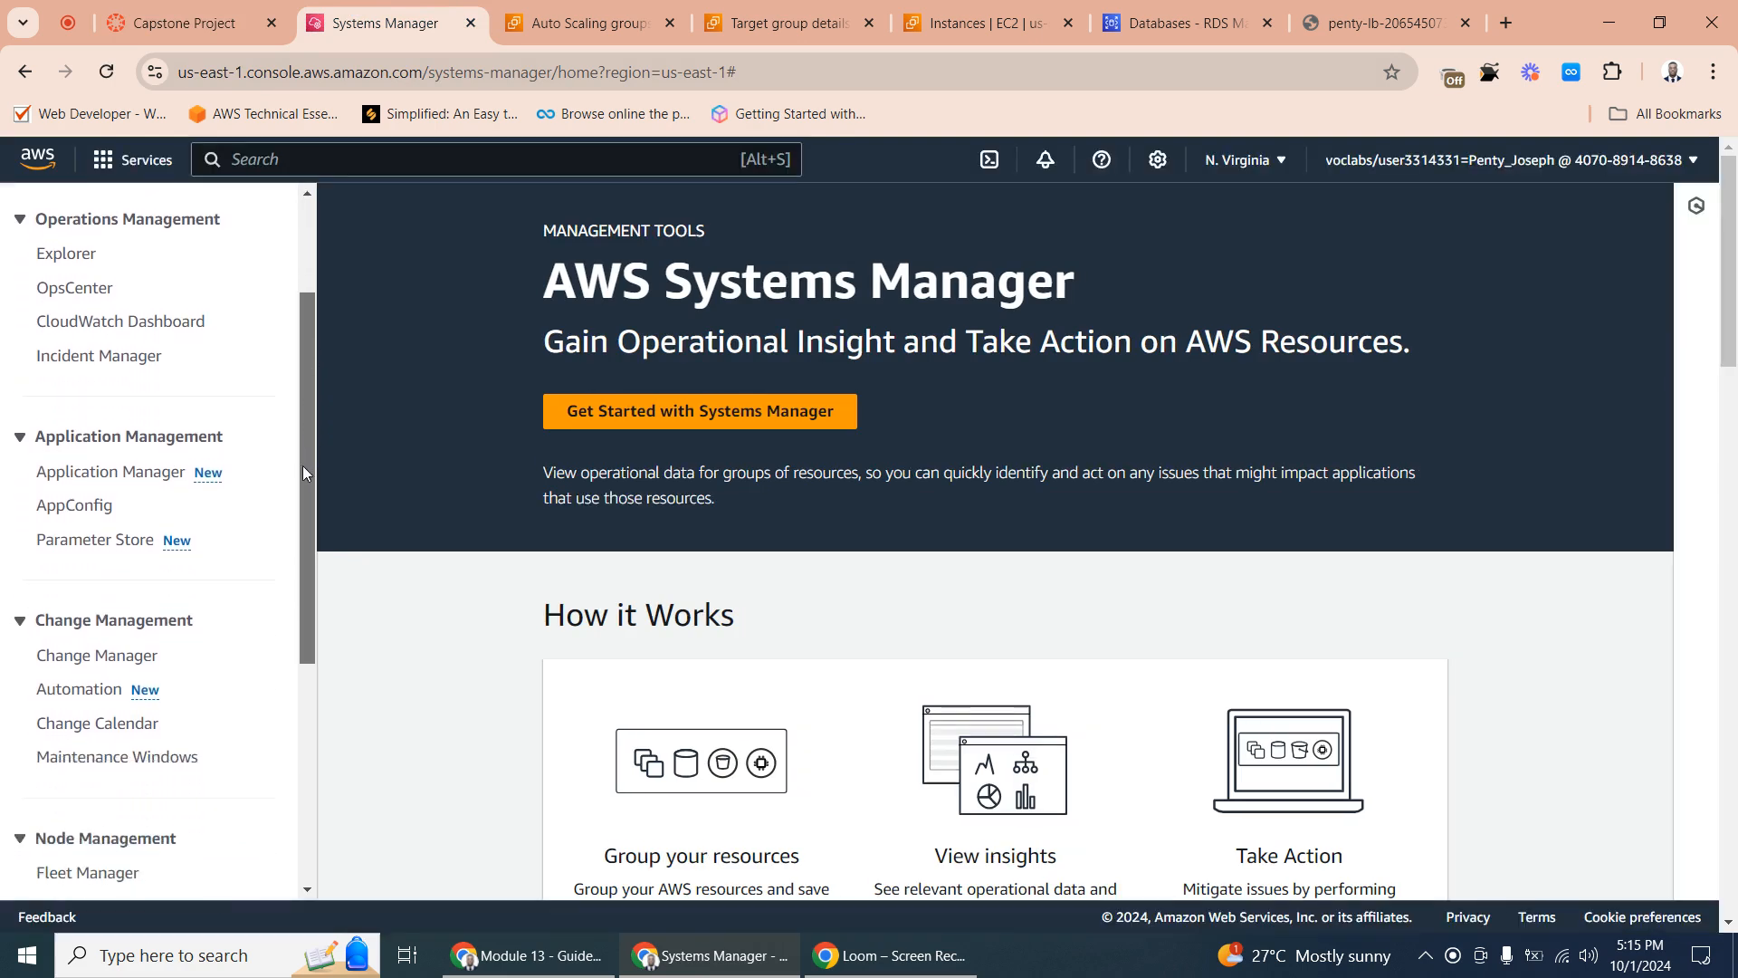
left_click(134, 540)
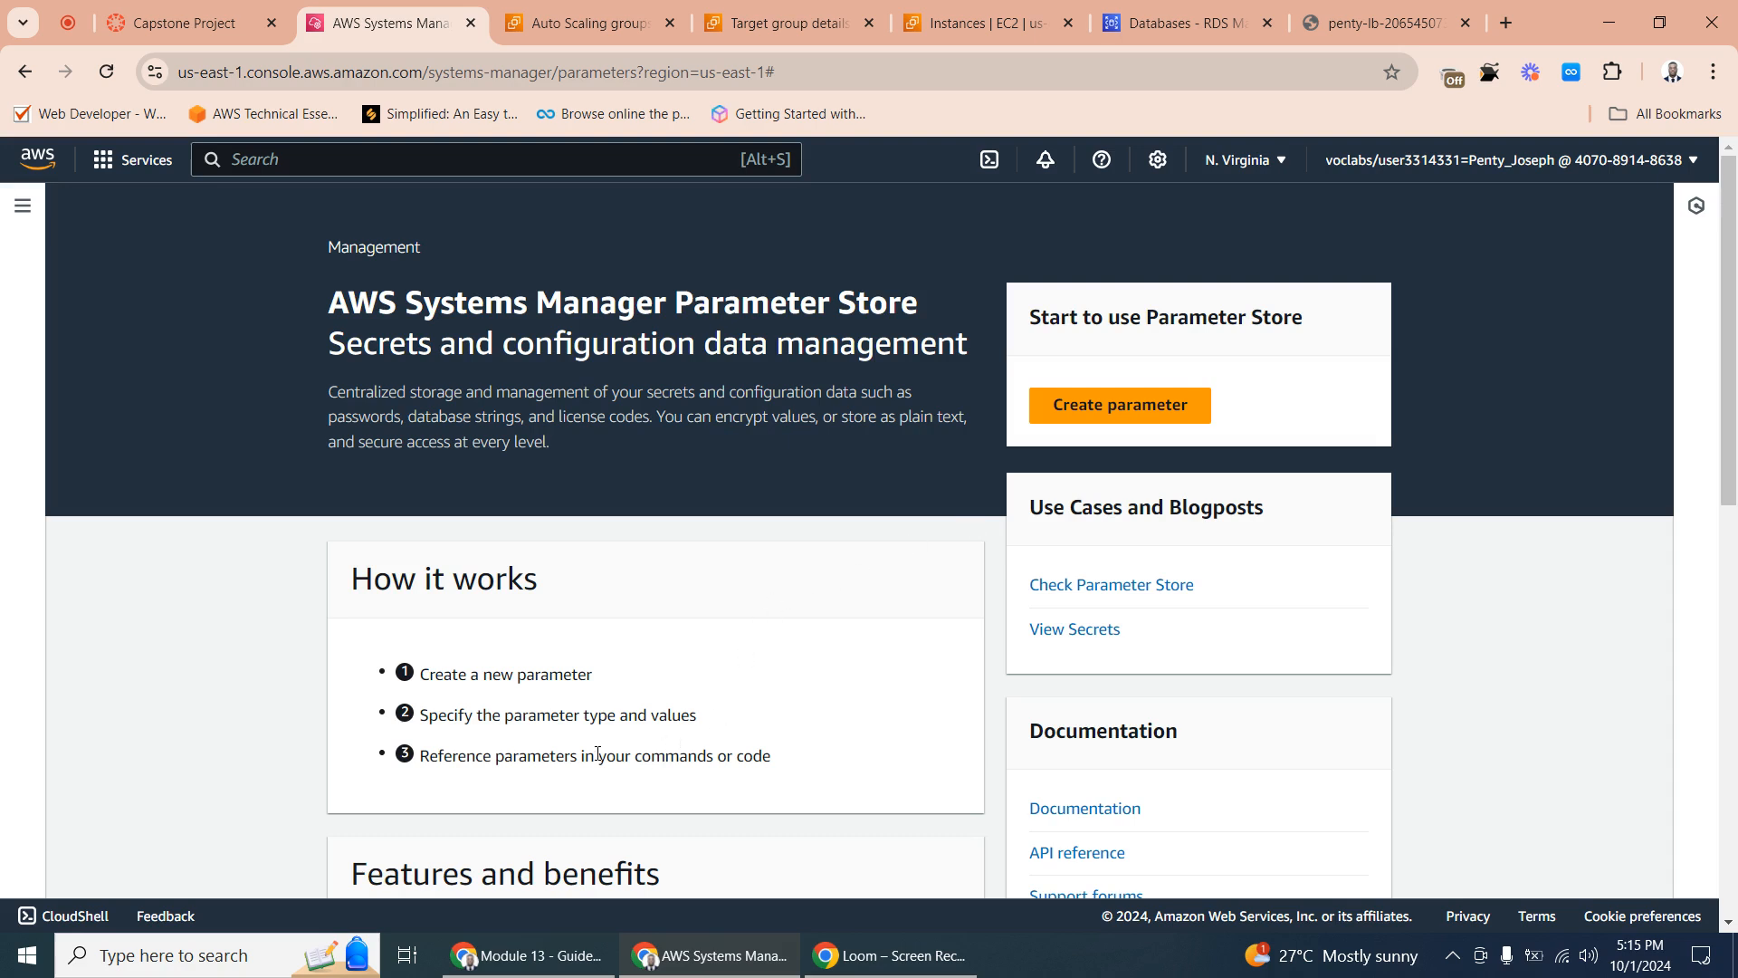
left_click(1116, 408)
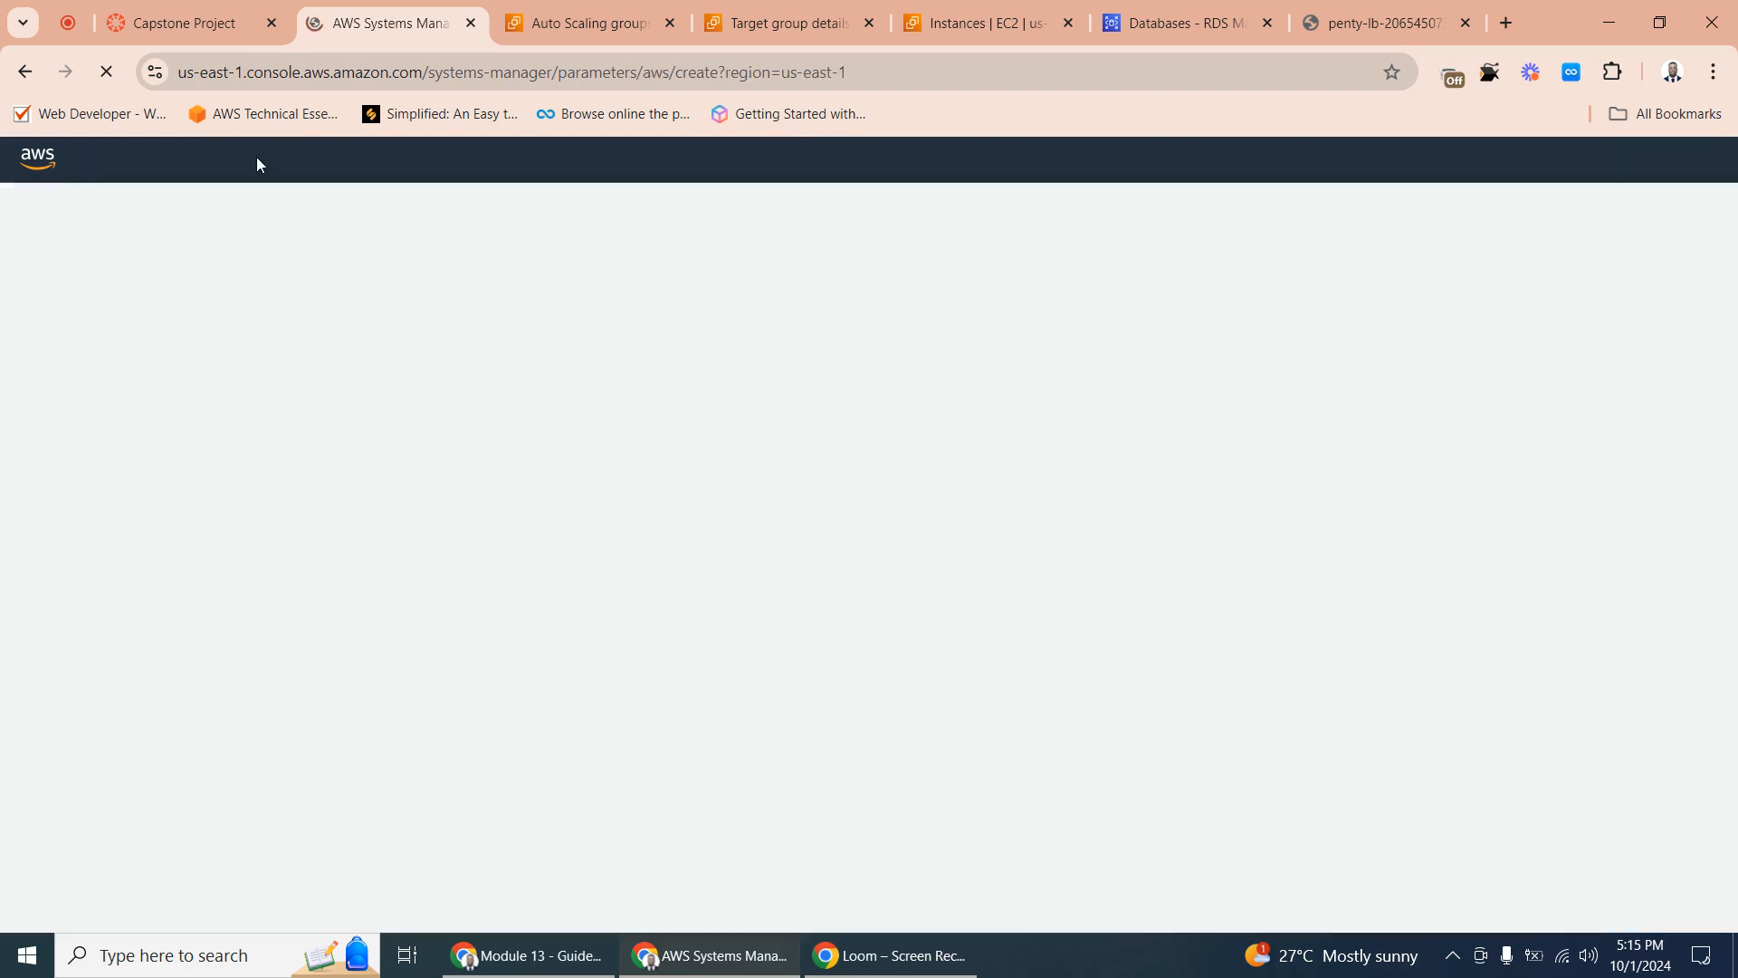
- Copy the username parameter path from the Capstone Project page and name the new parameter /example/username
left_click(181, 22)
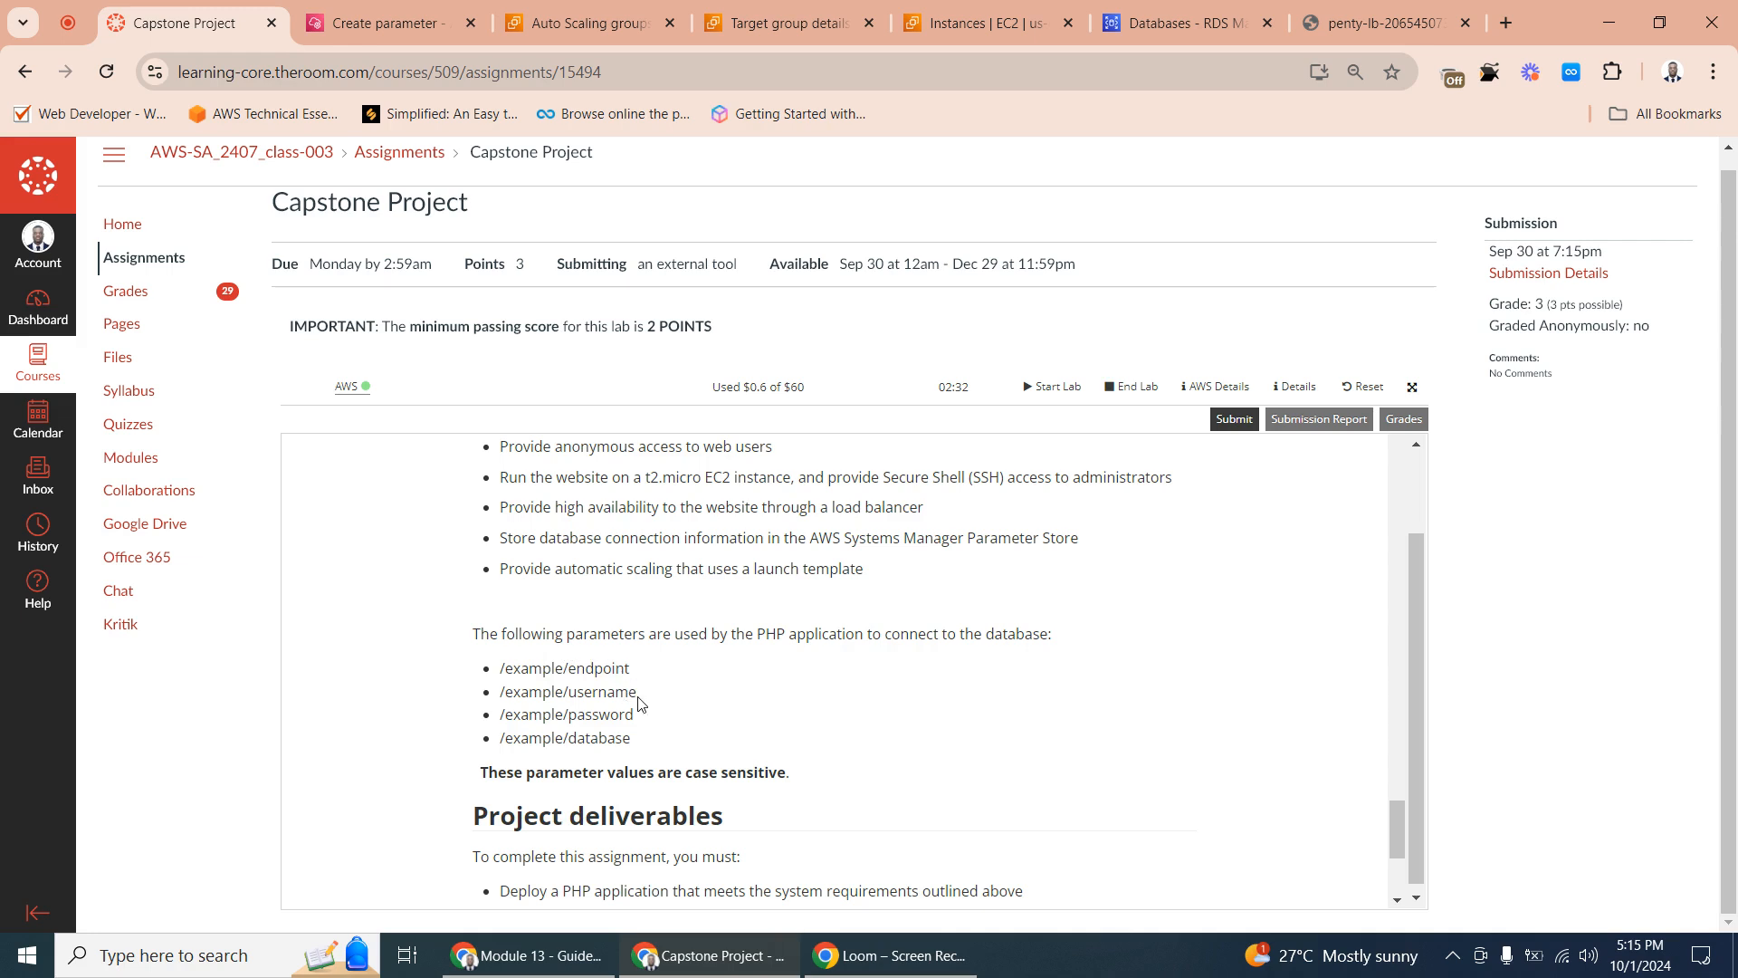
triple_click(638, 699)
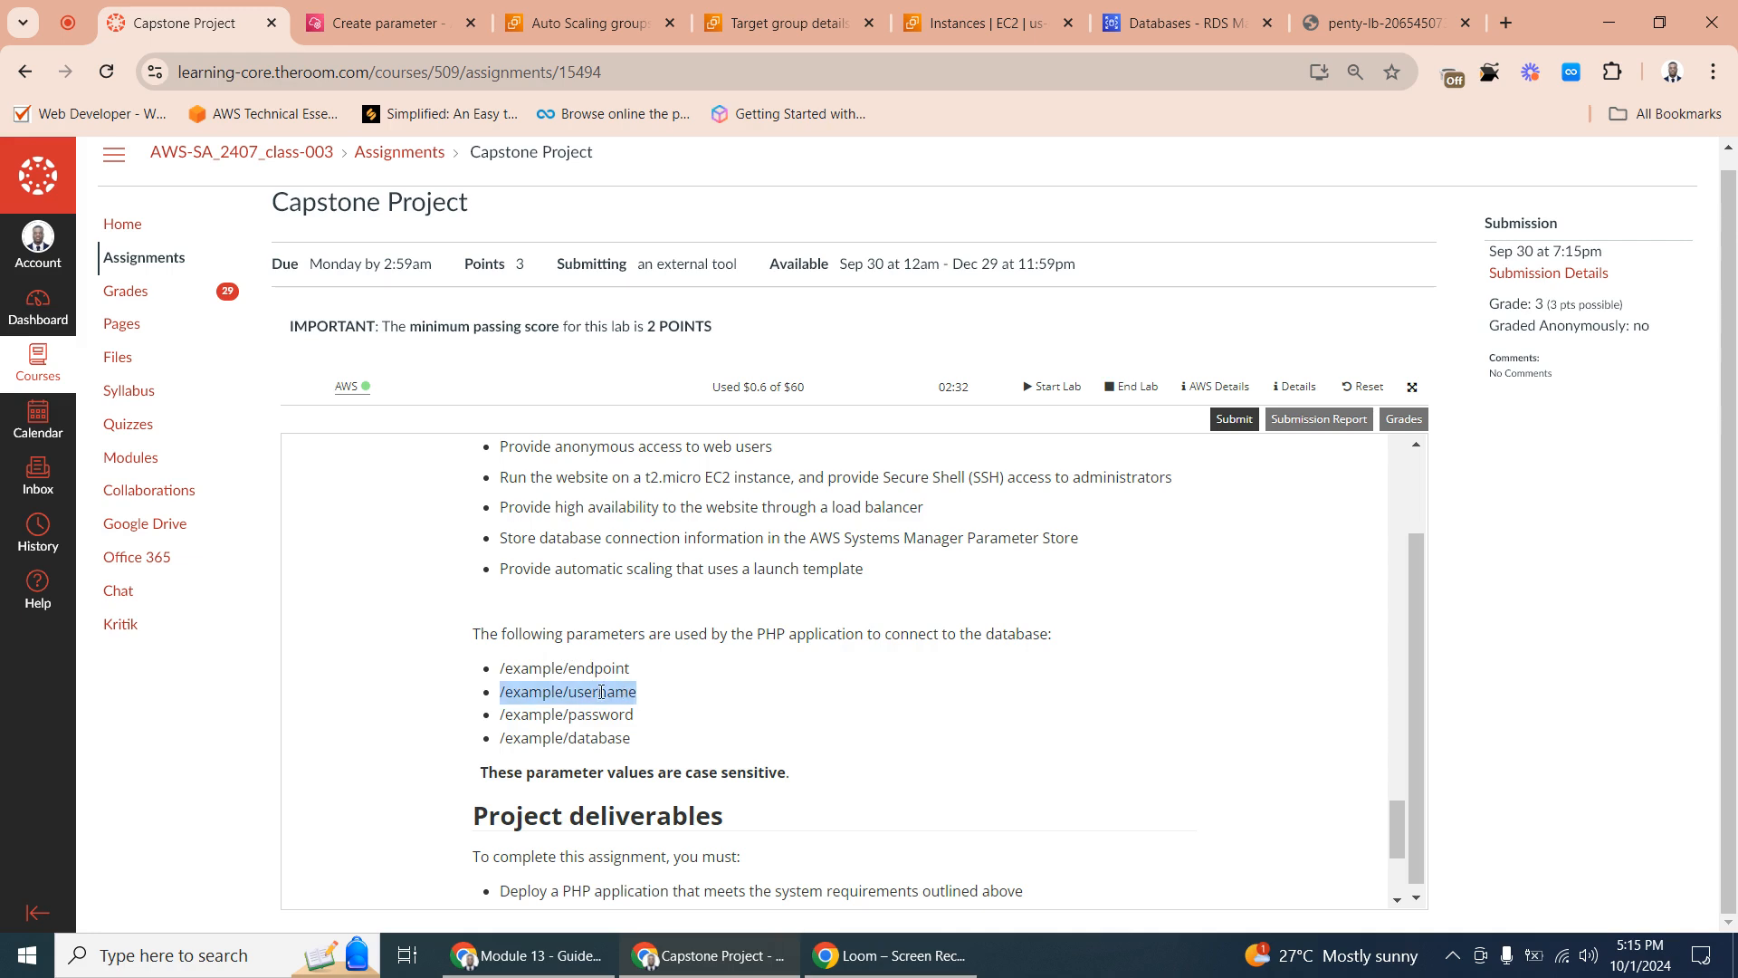
right_click(601, 691)
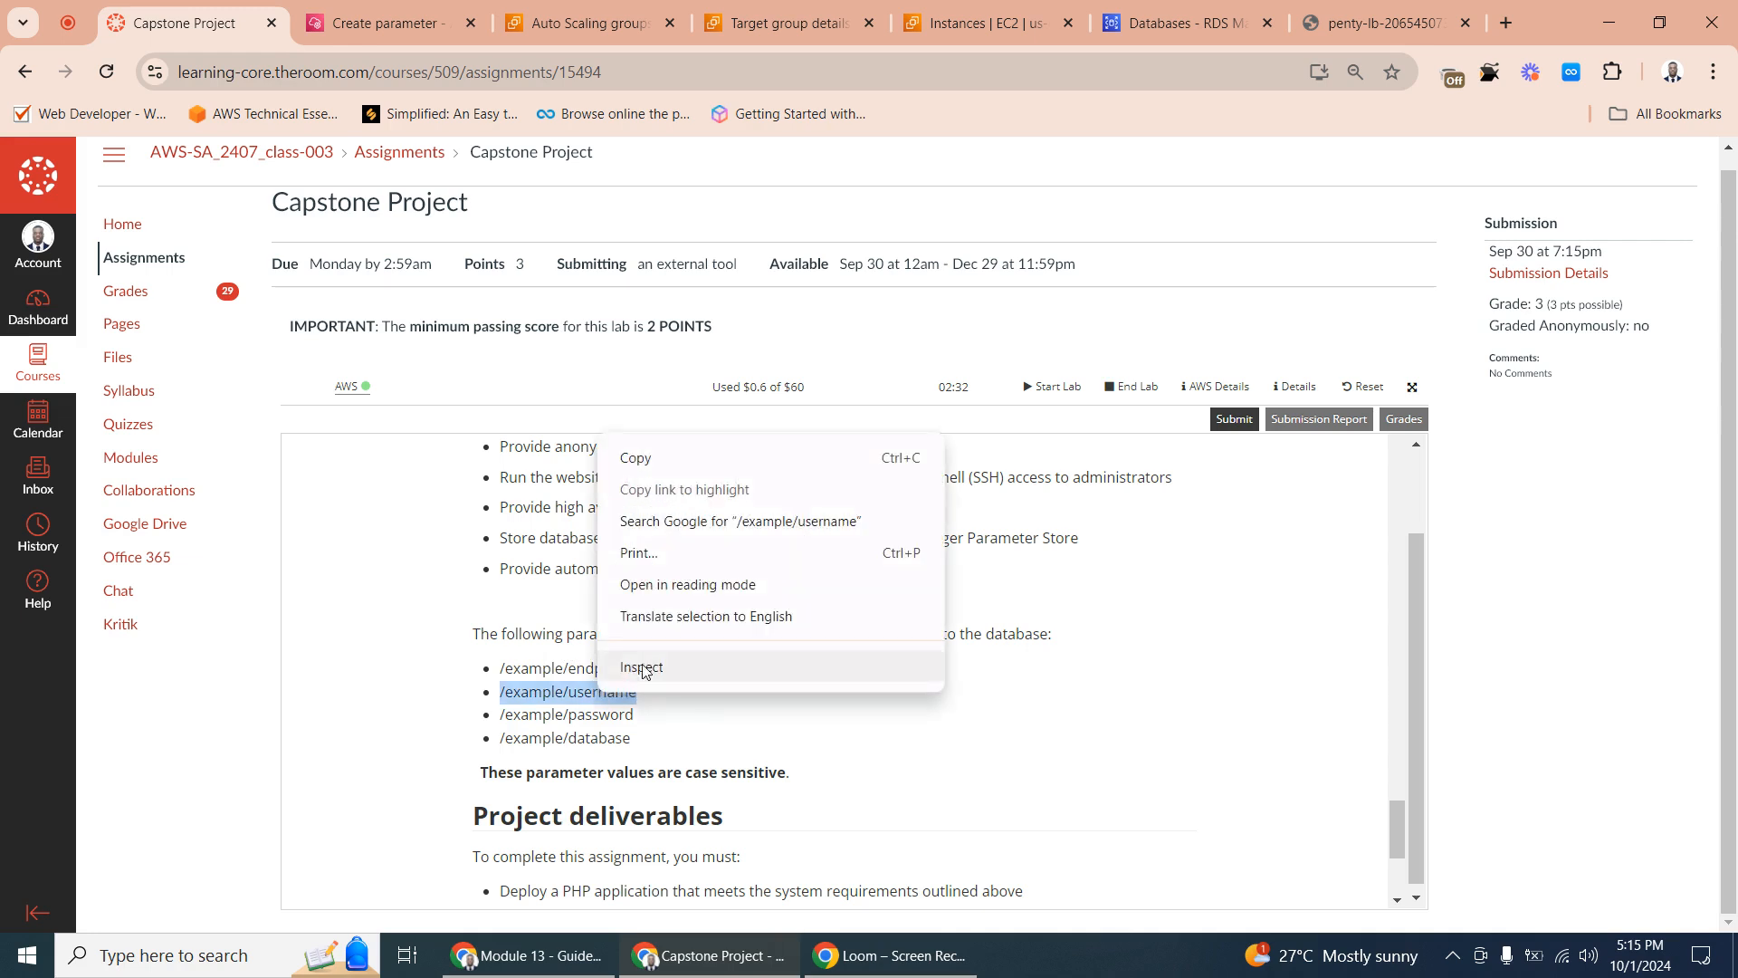
left_click(673, 460)
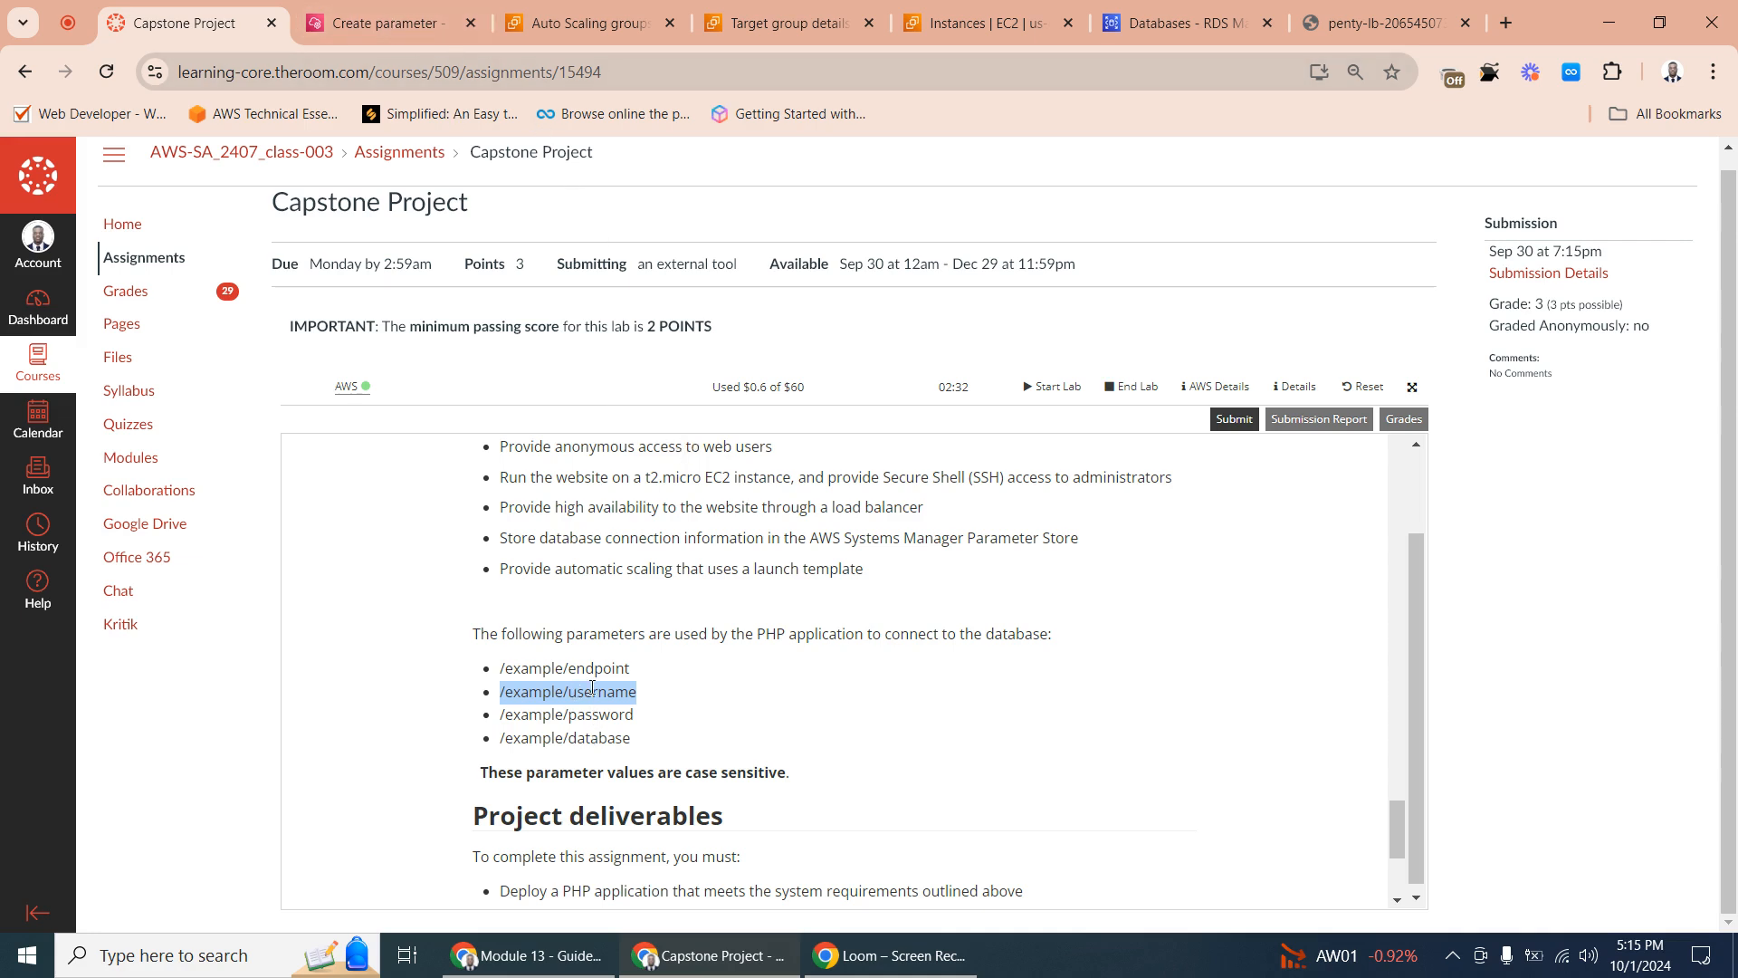
left_click(385, 23)
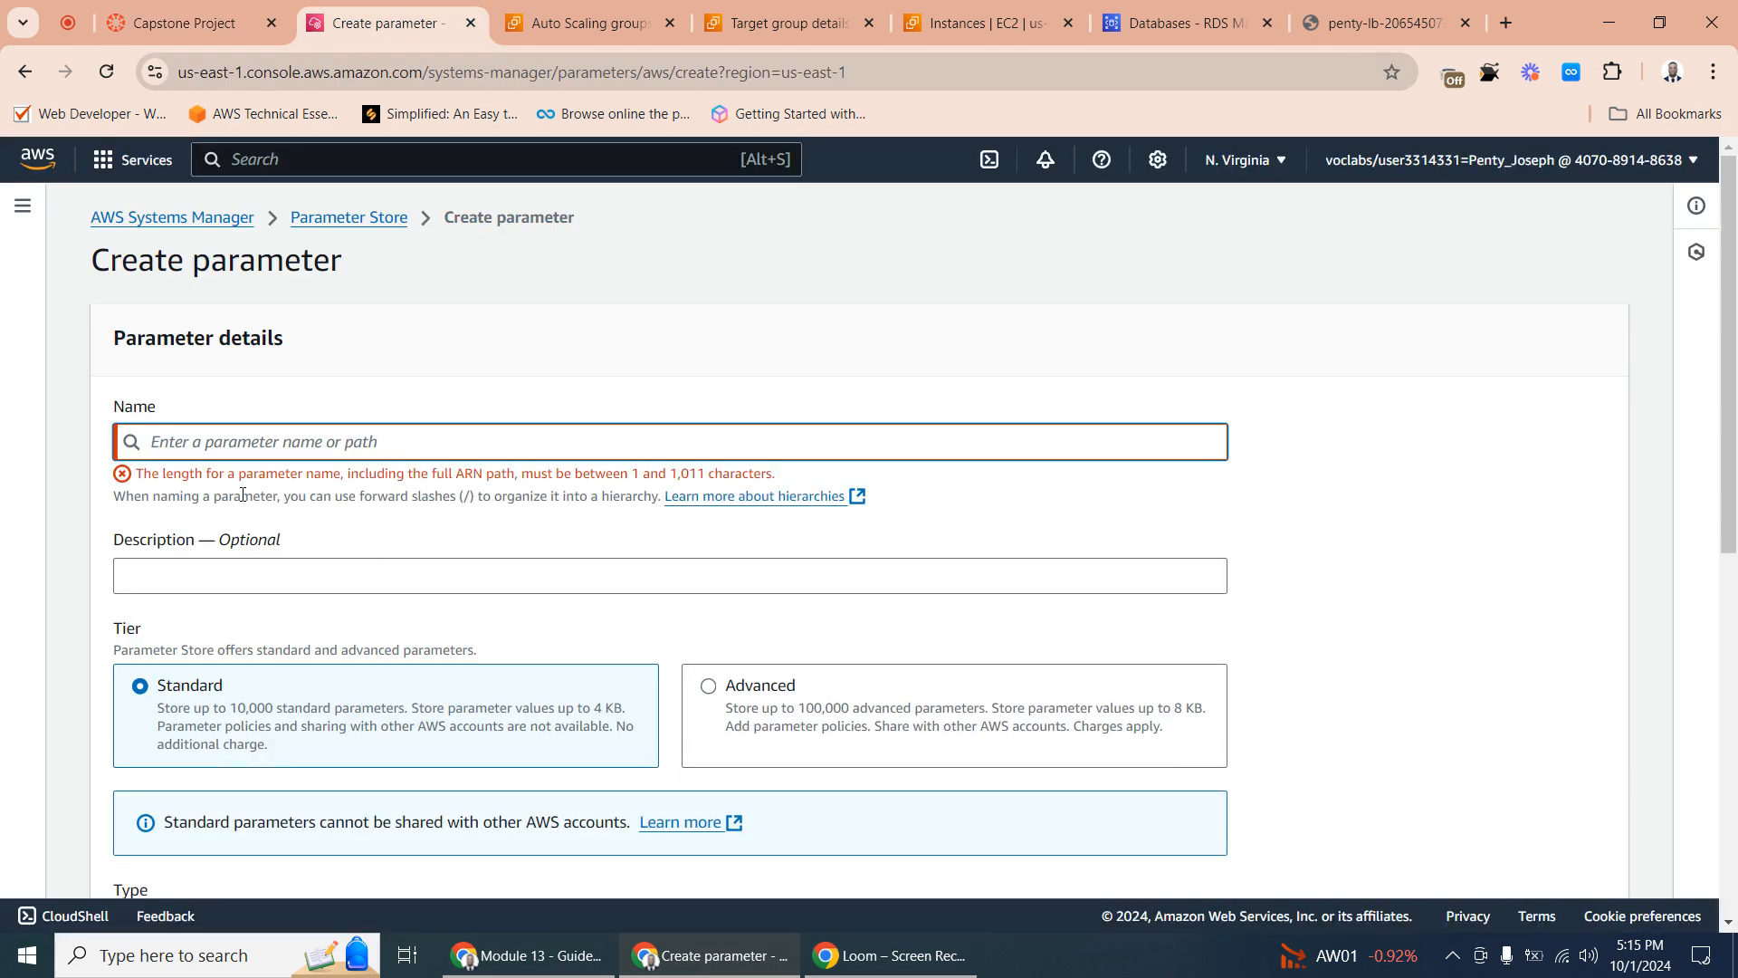
right_click(170, 443)
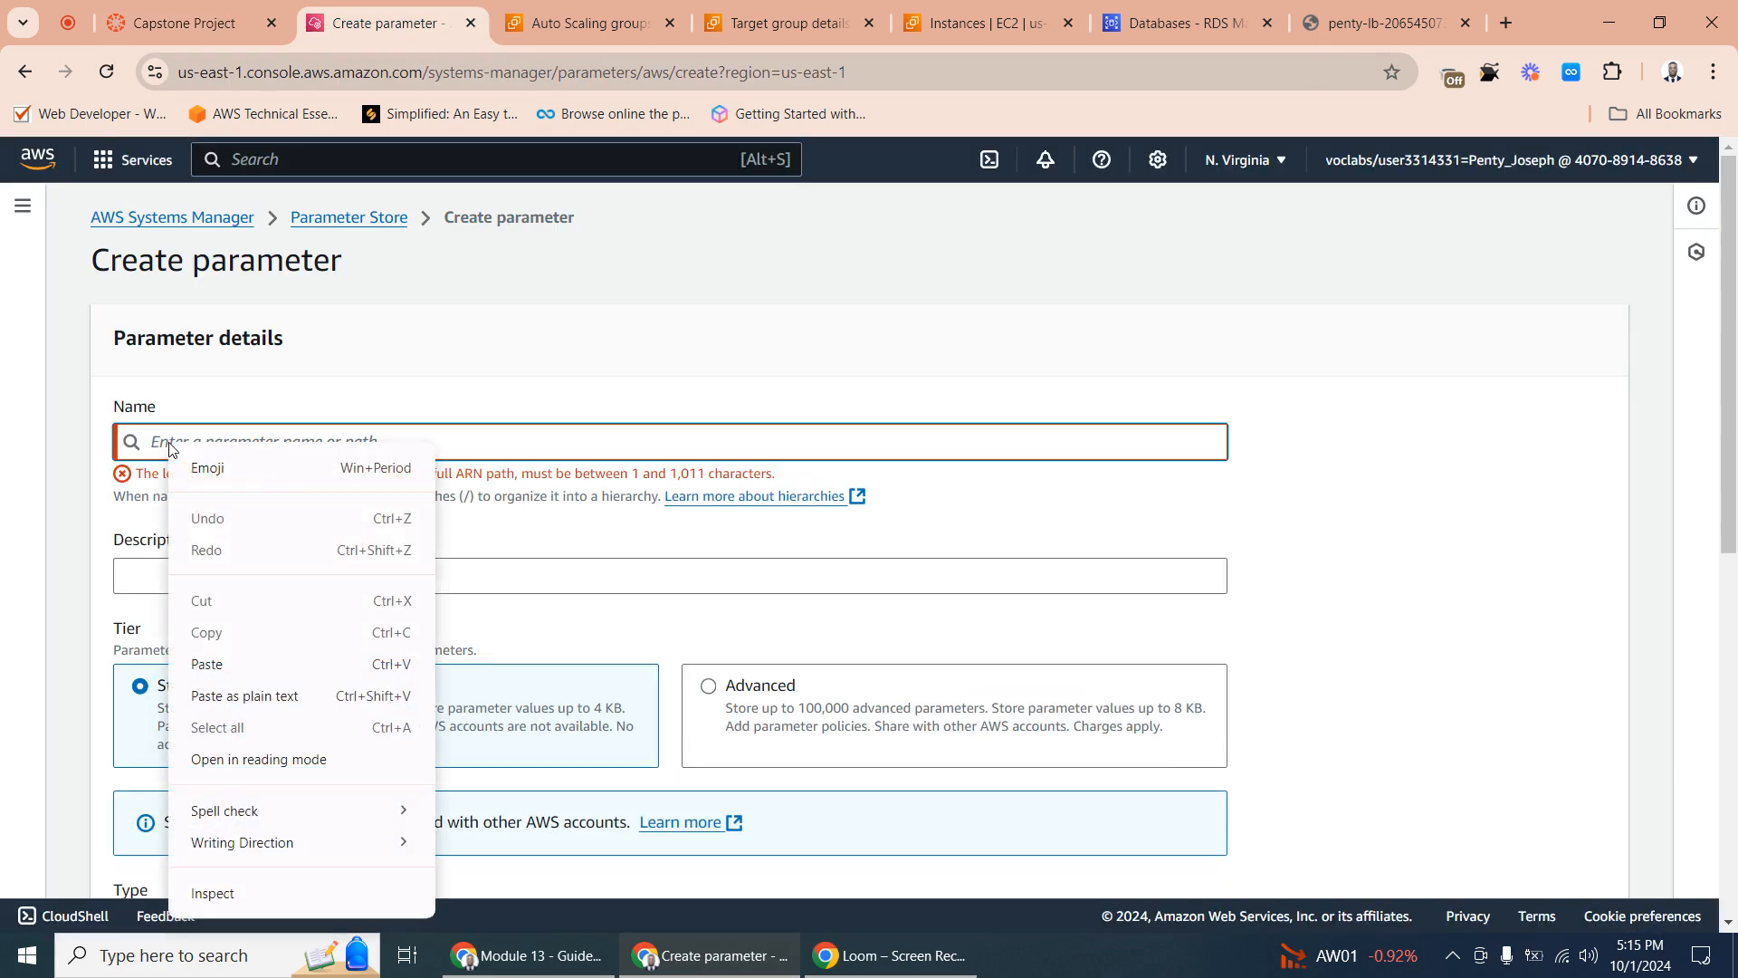
left_click(154, 431)
right_click(178, 441)
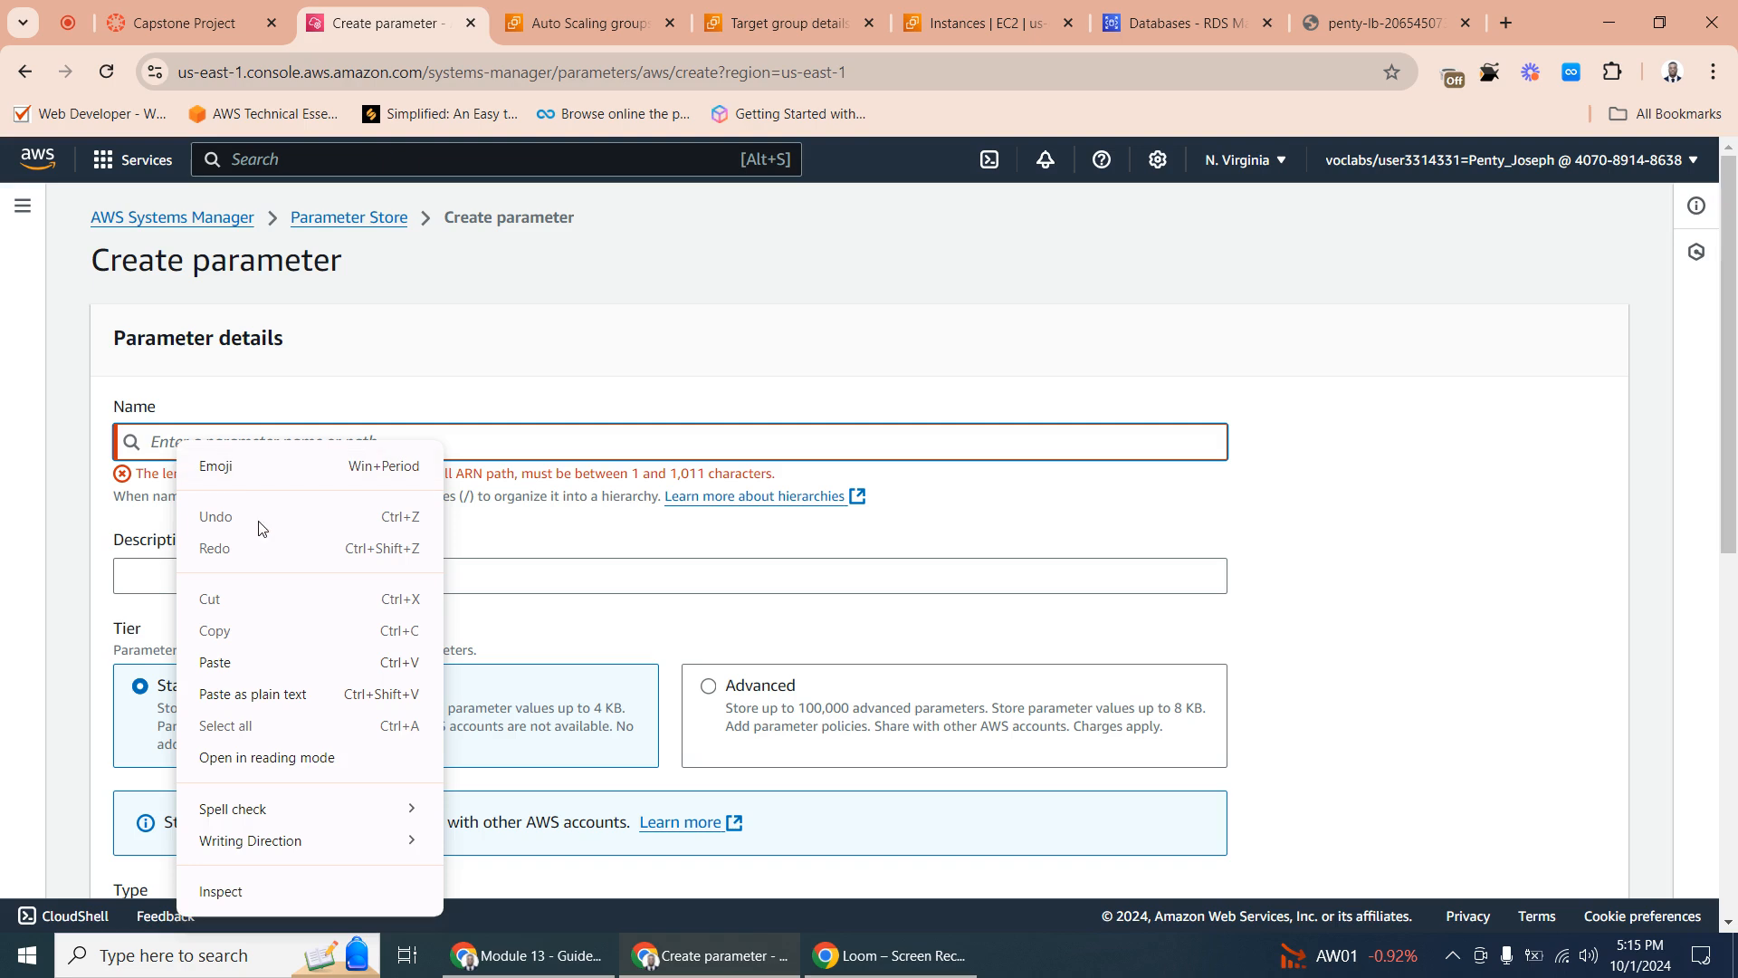
left_click(235, 669)
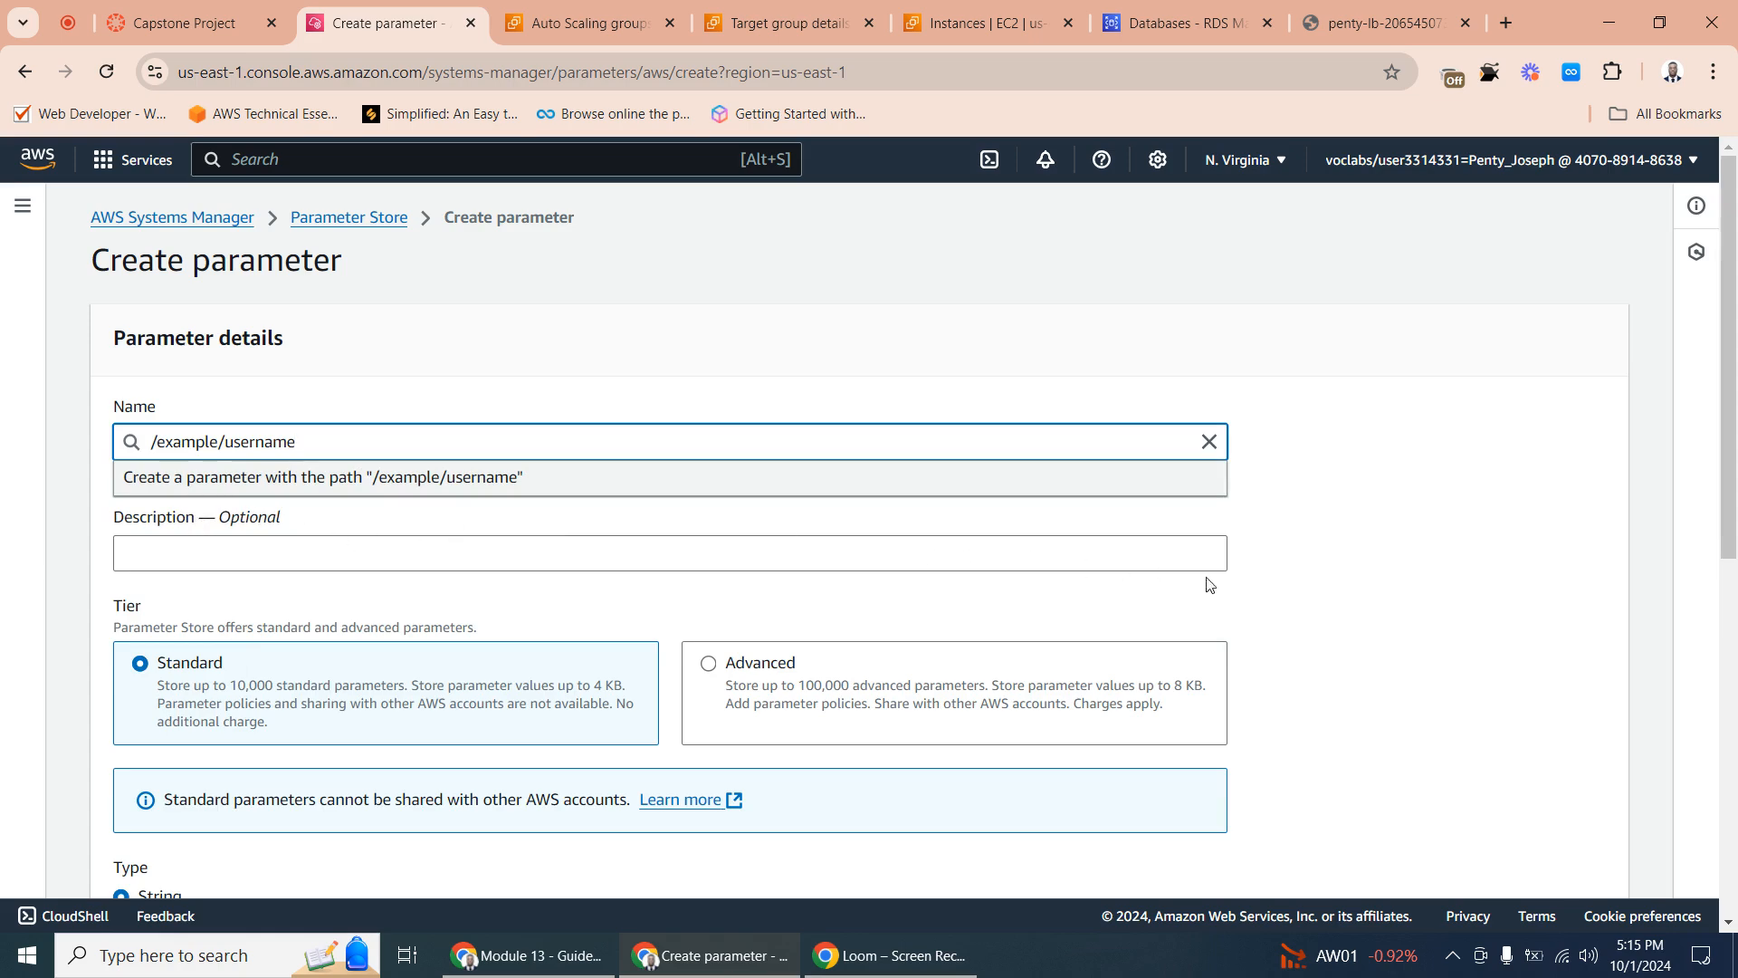
left_click(1297, 571)
- Set the username parameter's value to admin and create the parameter
left_click_drag(1735, 342, 1616, 686)
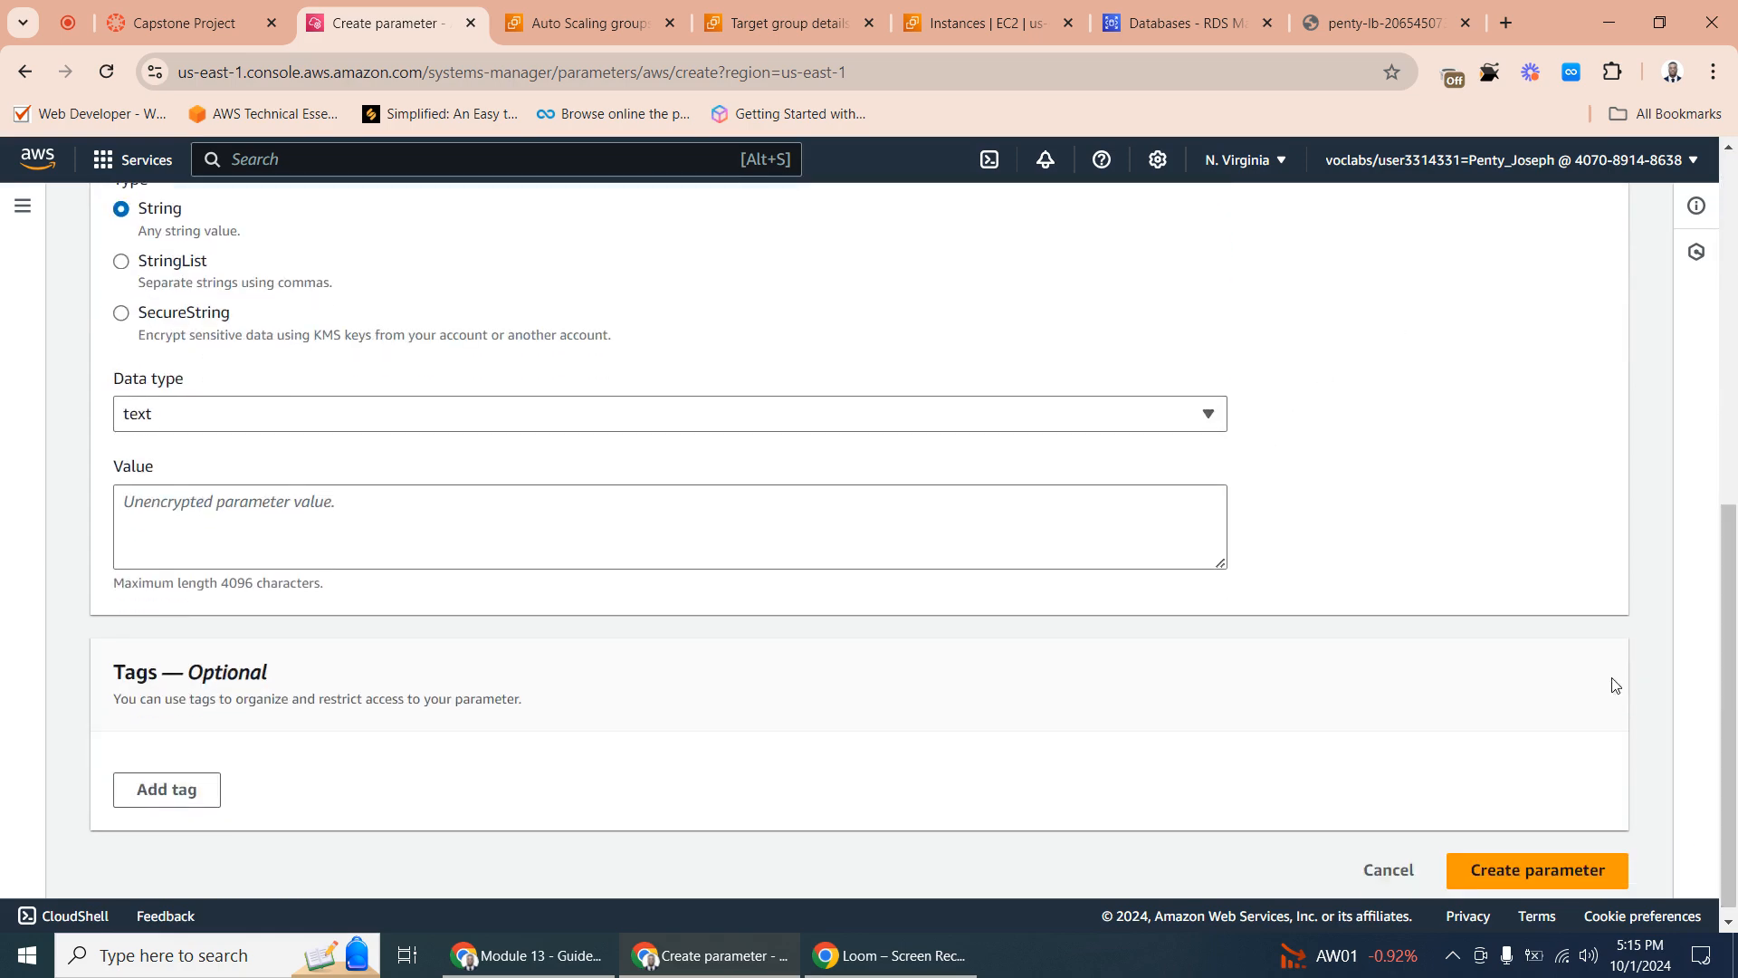
left_click(164, 512)
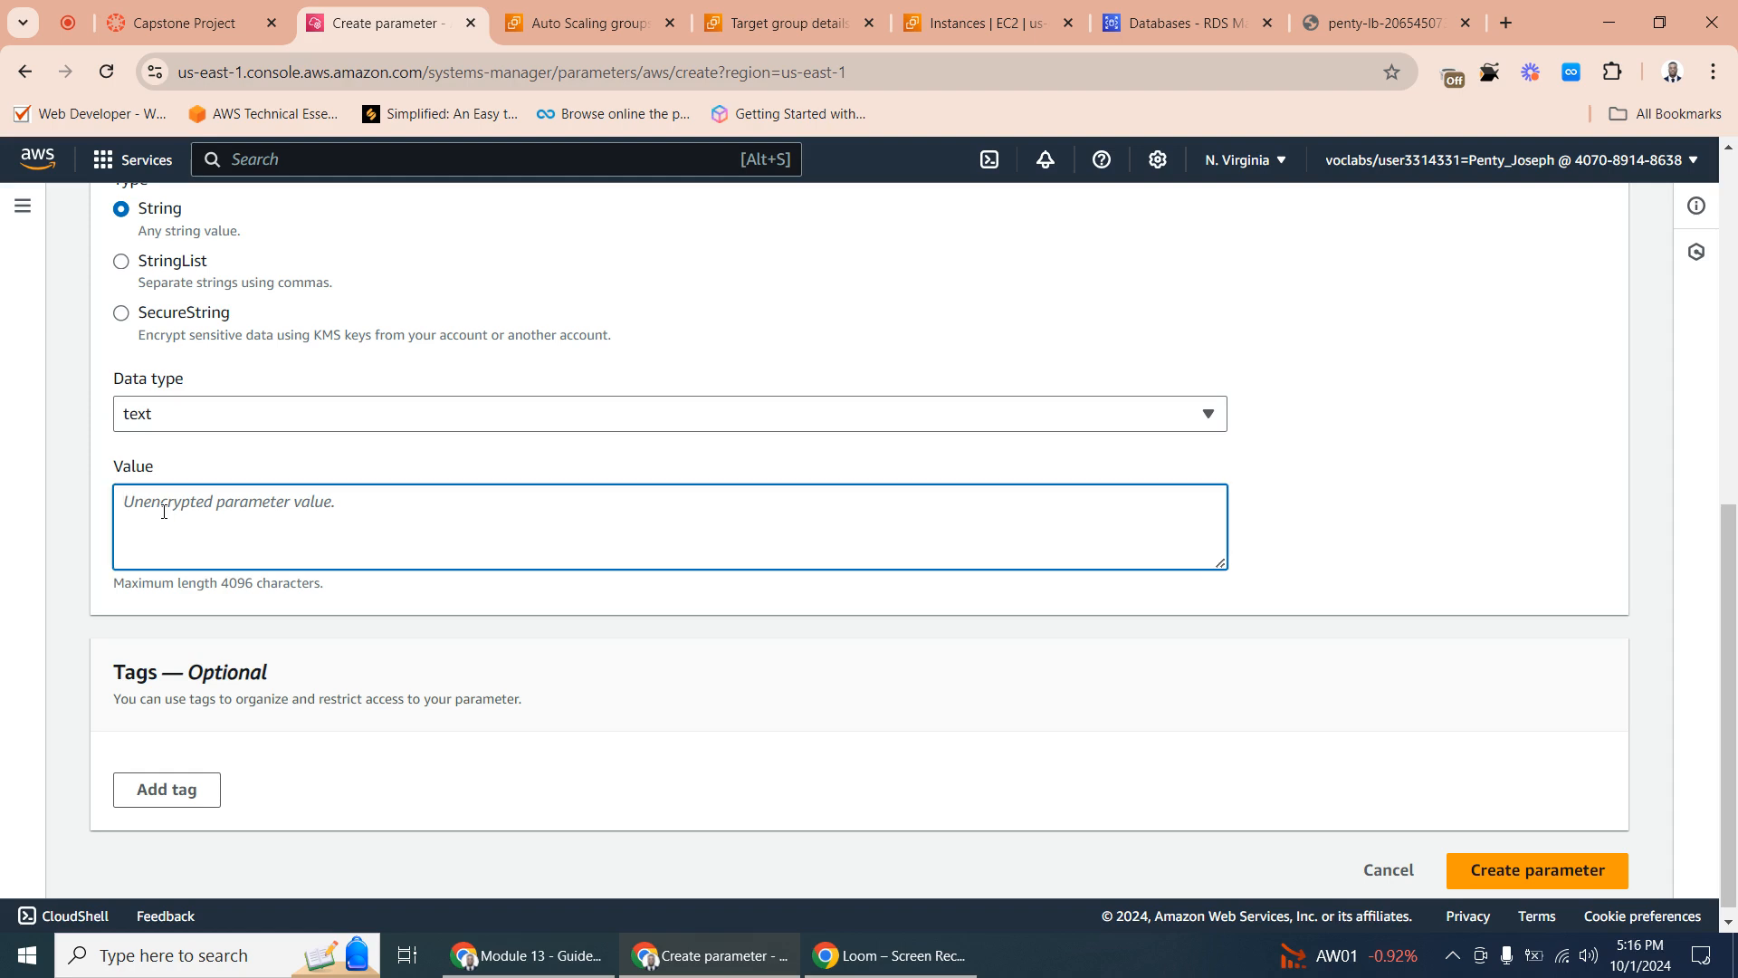
type("admi")
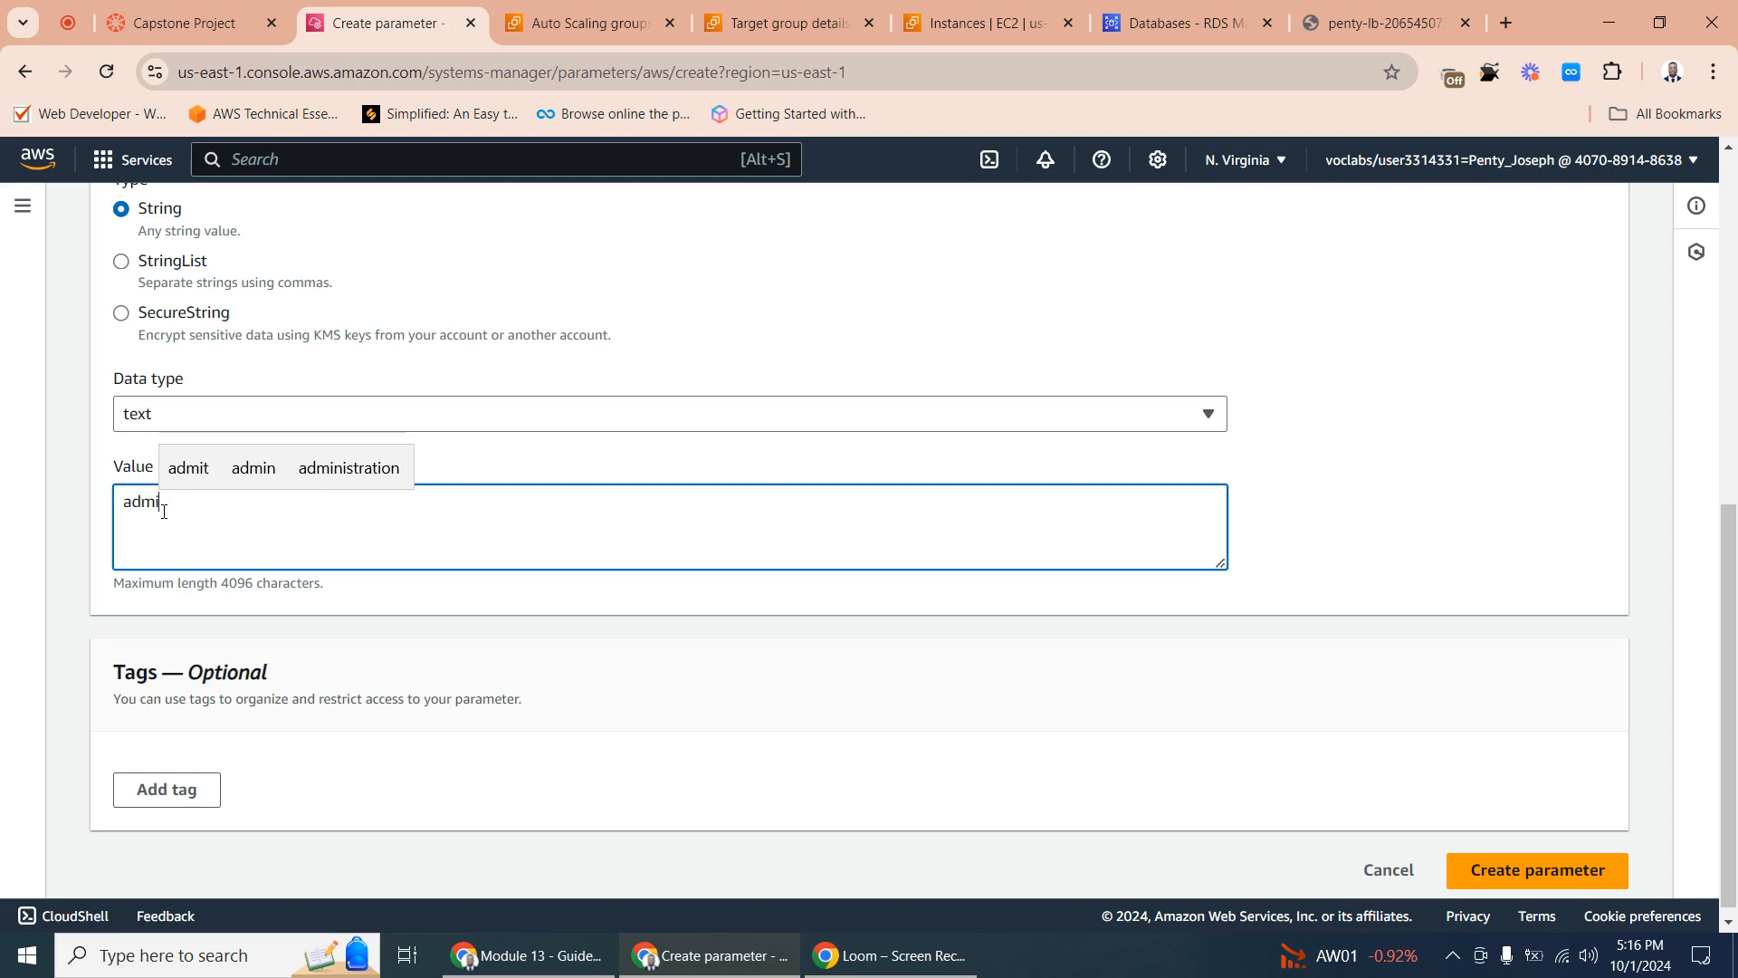
type("n")
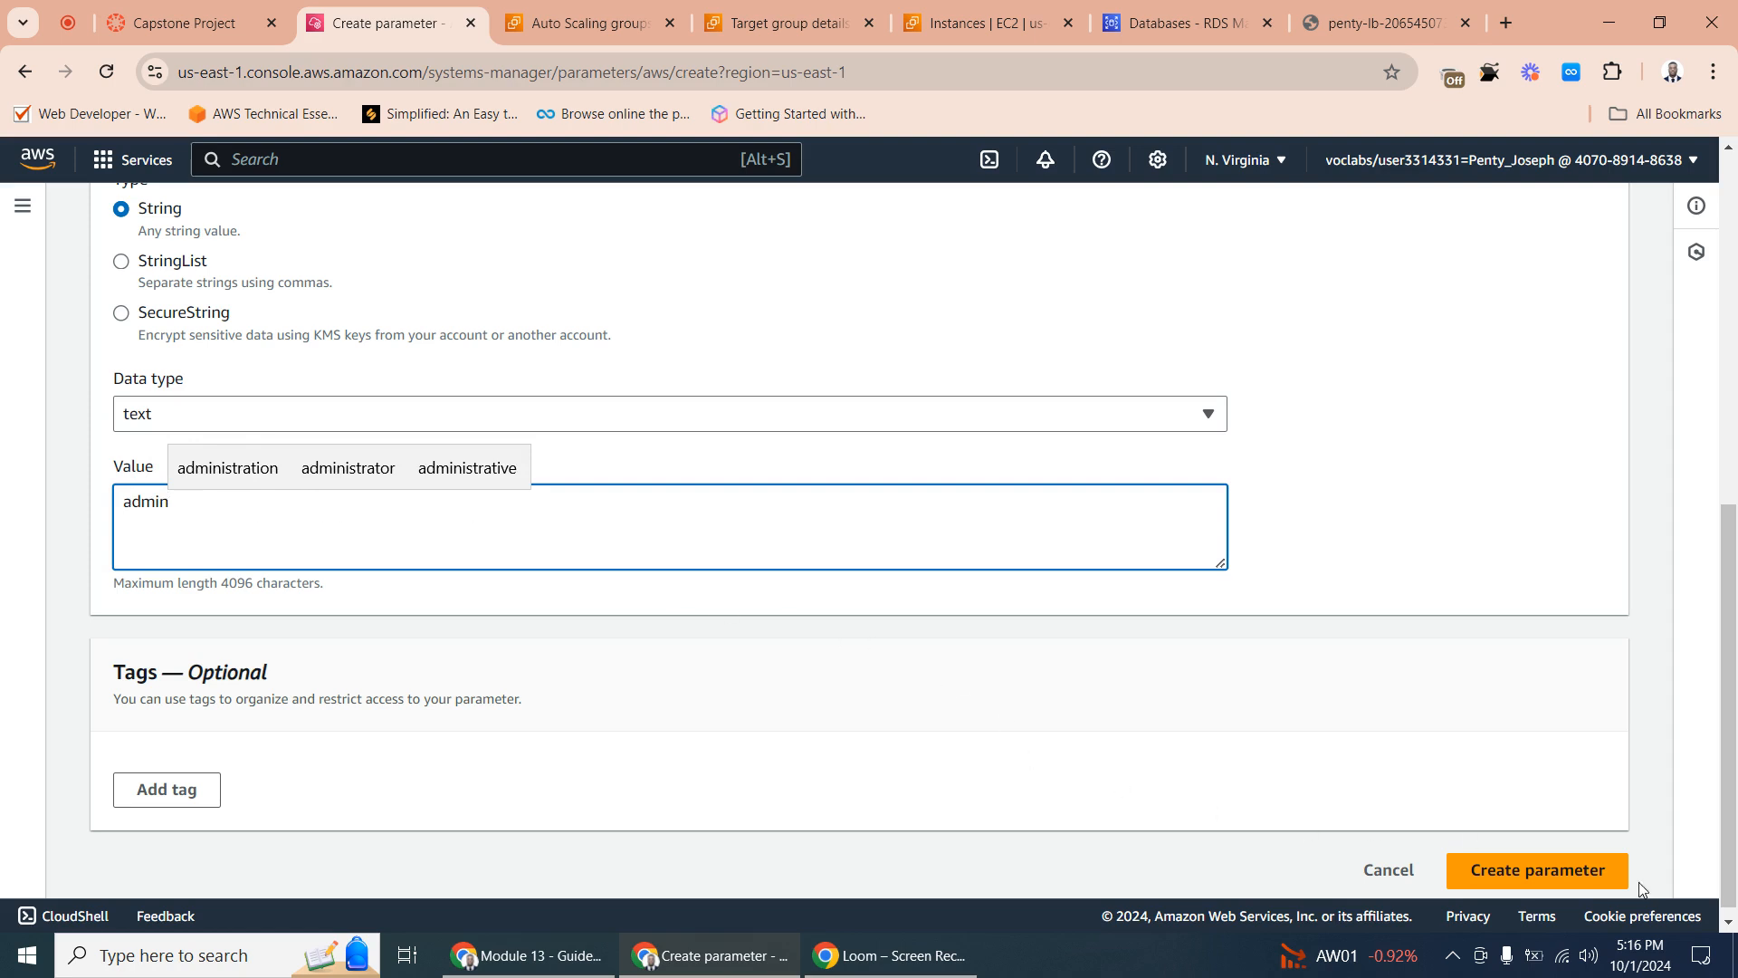
left_click(1547, 874)
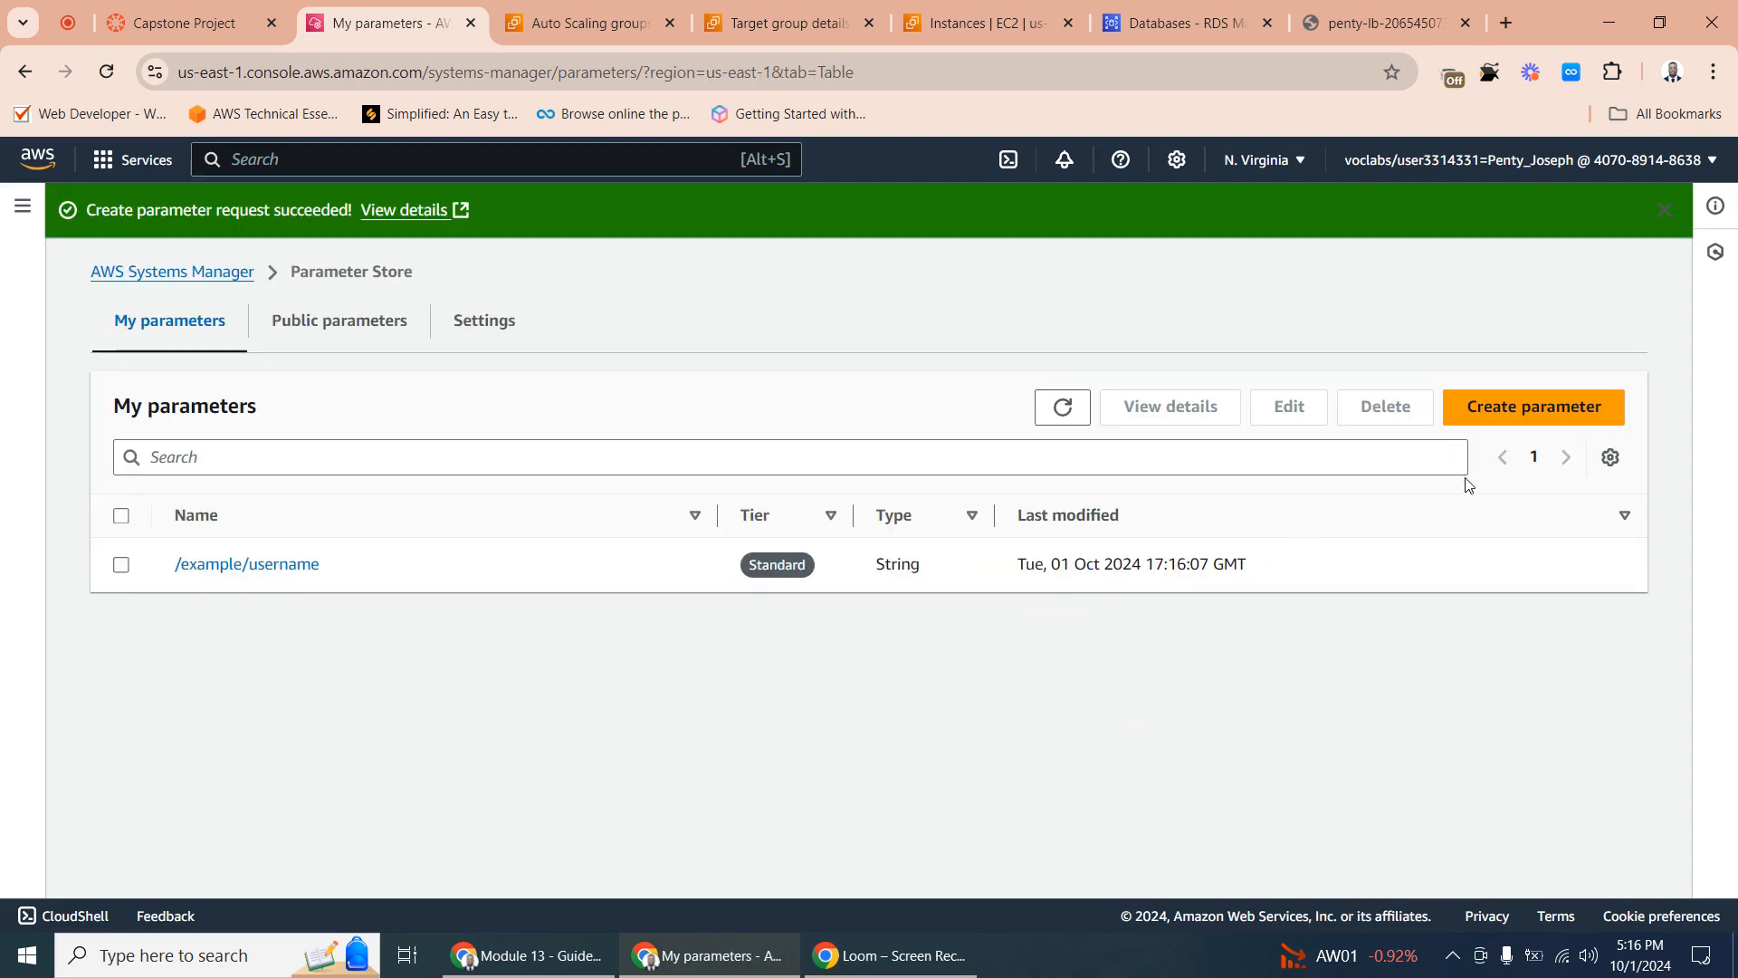
- Start another parameter and name it /example/password, copying the path from the Capstone Project page
left_click(1521, 407)
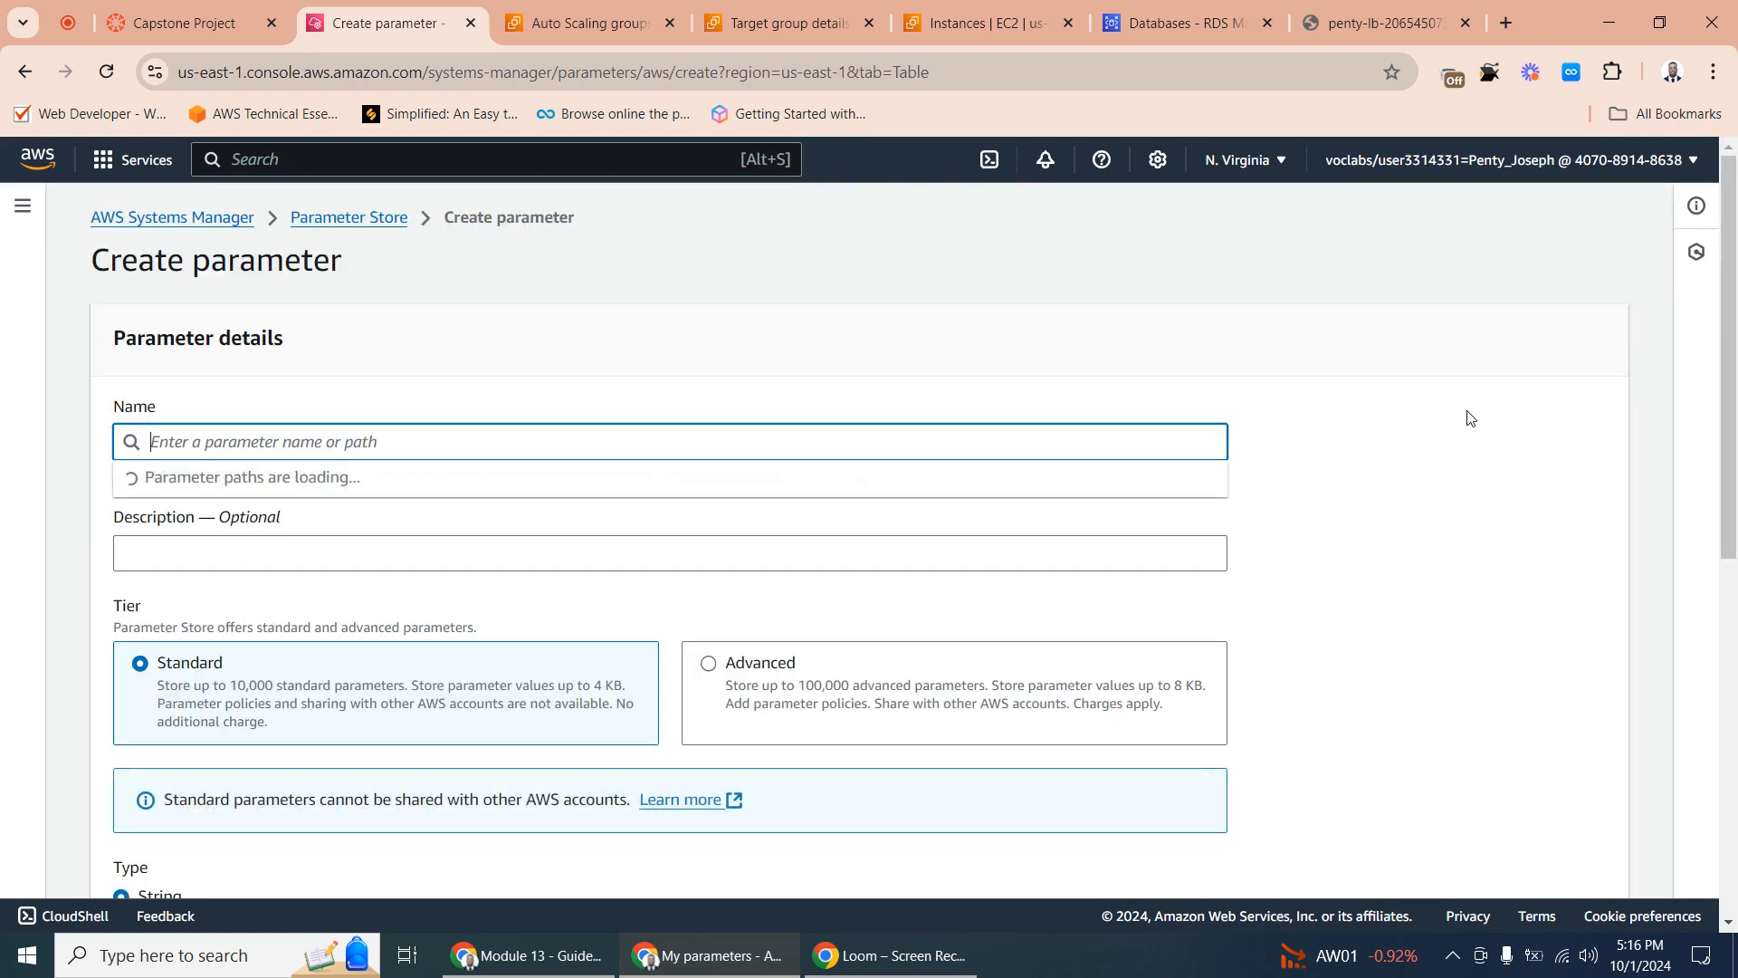
left_click(201, 25)
triple_click(596, 719)
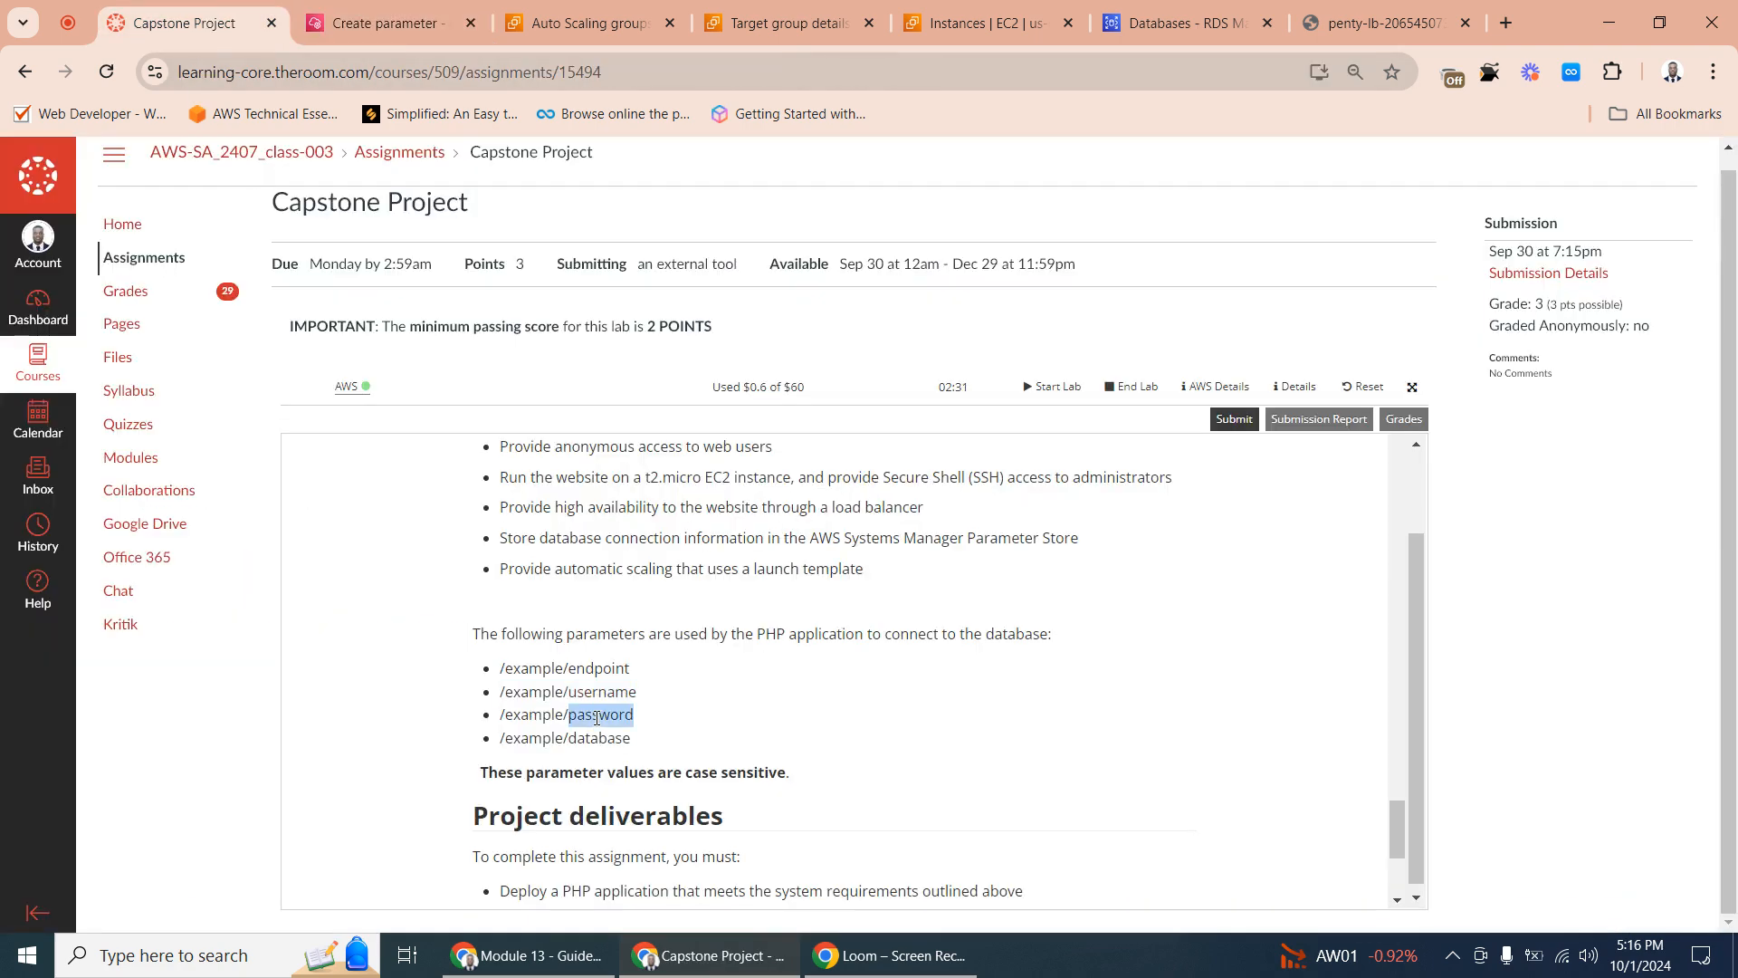
right_click(595, 720)
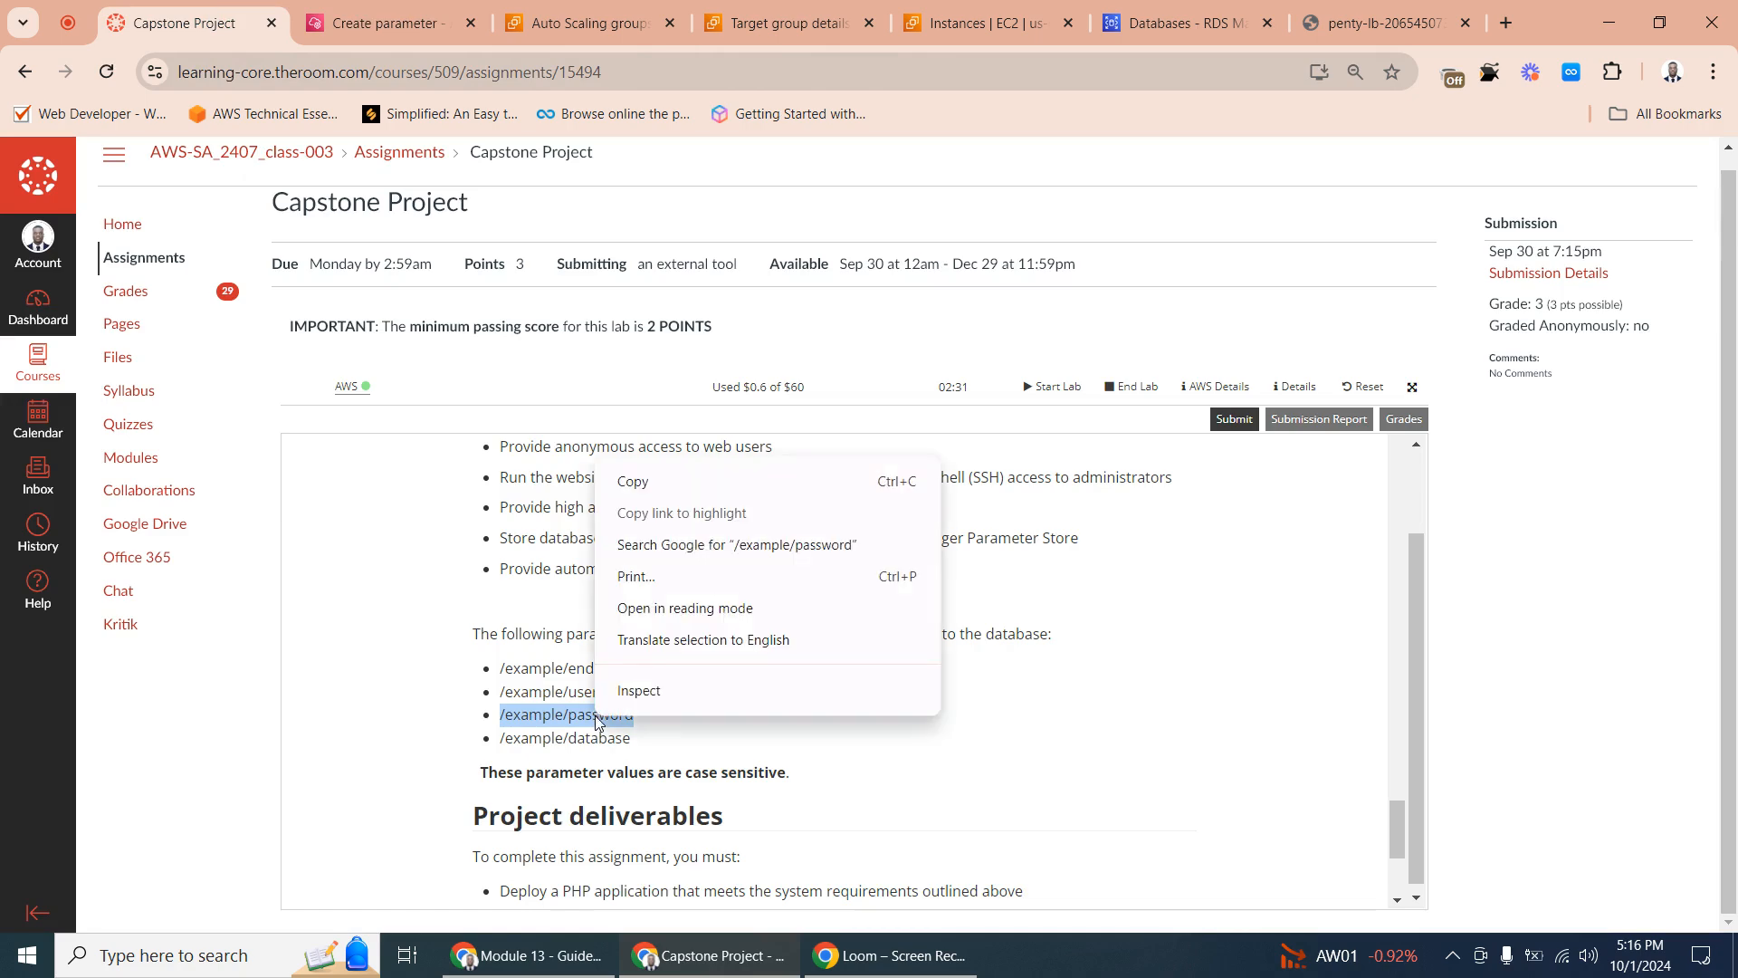
left_click(645, 481)
left_click(391, 7)
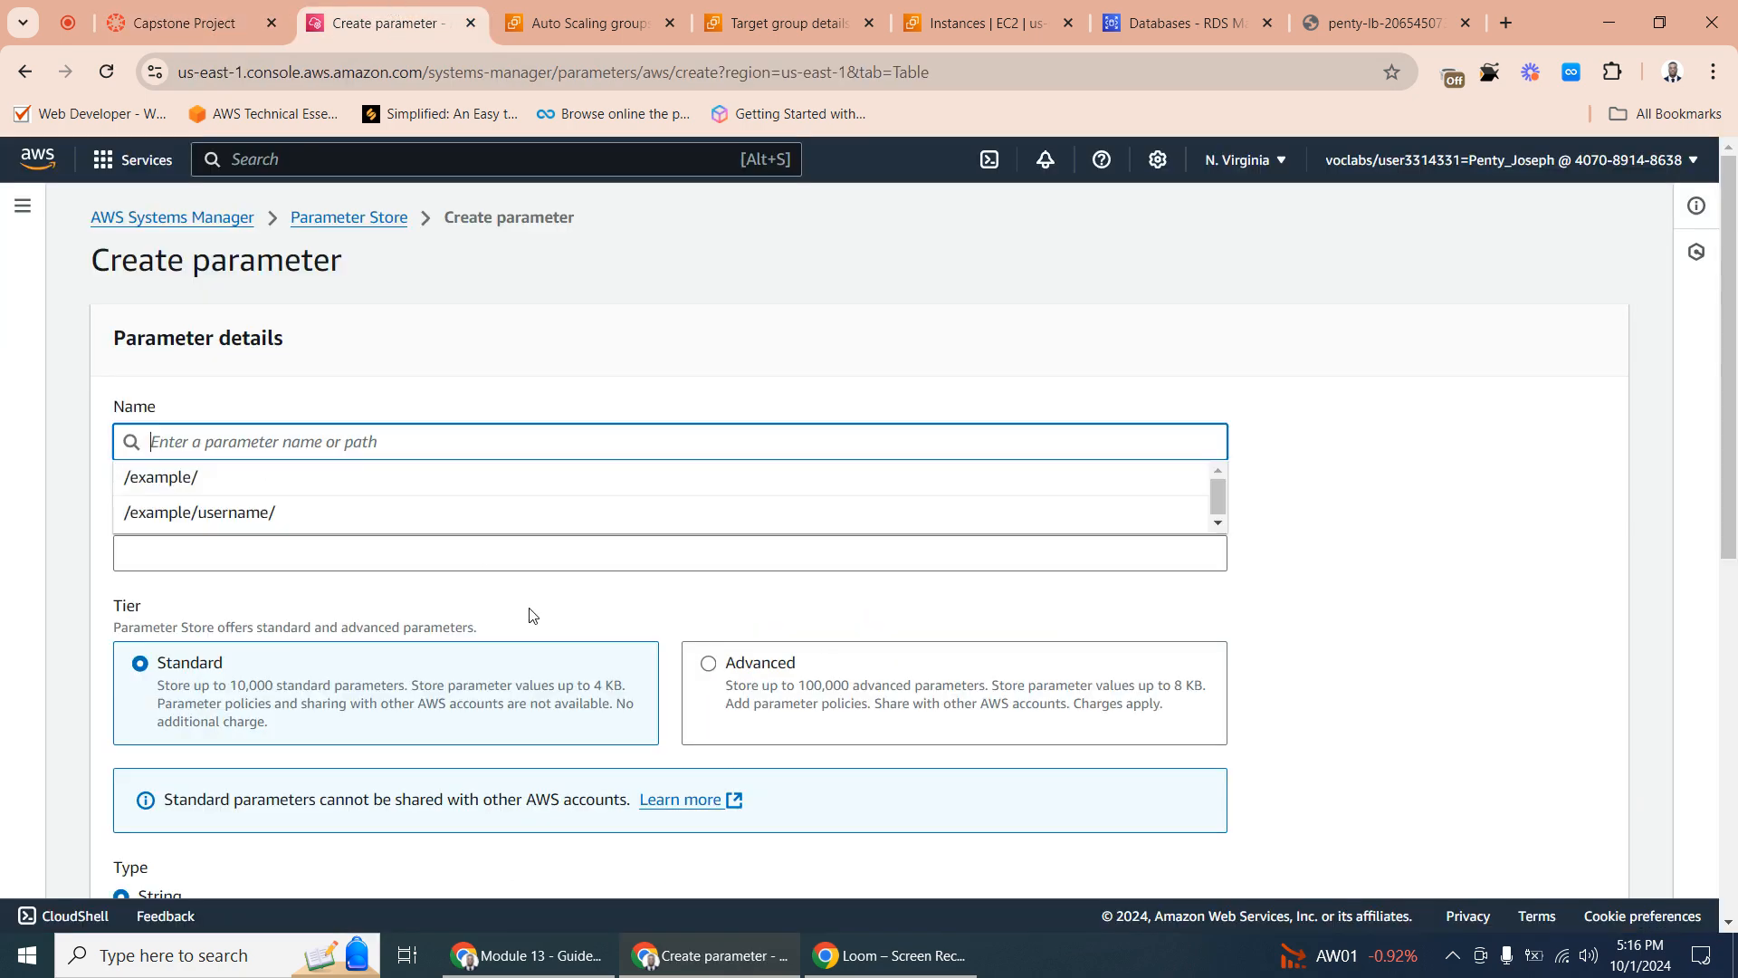
right_click(196, 439)
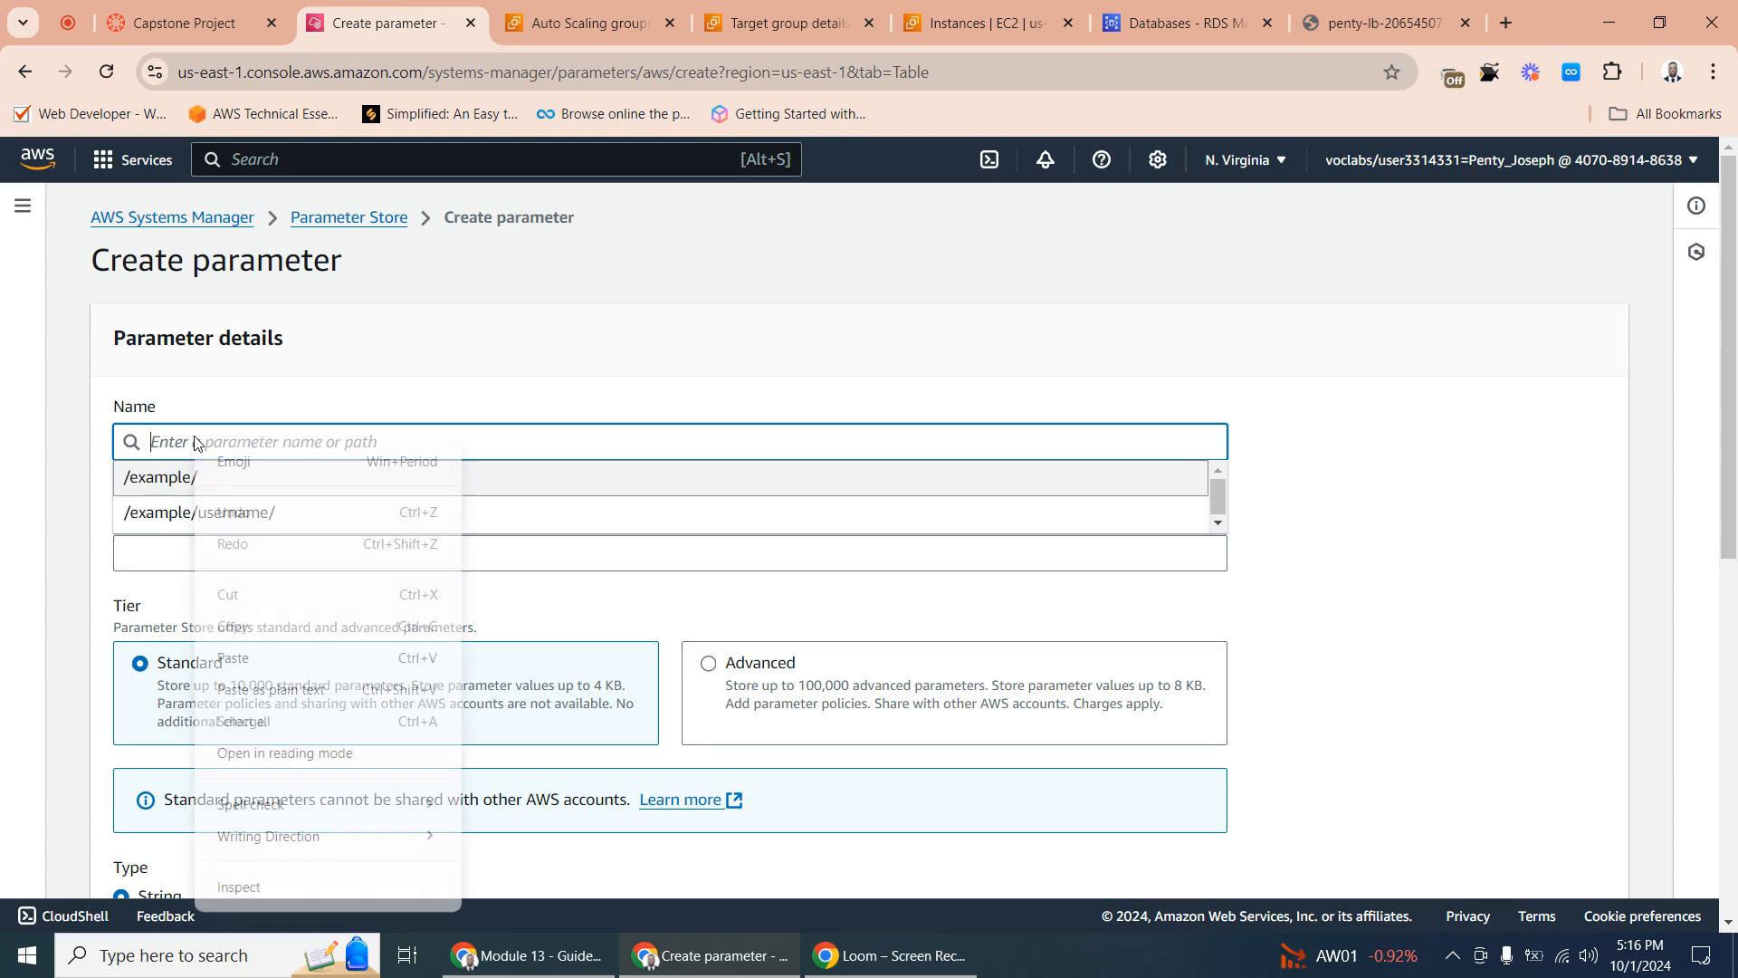
left_click(266, 663)
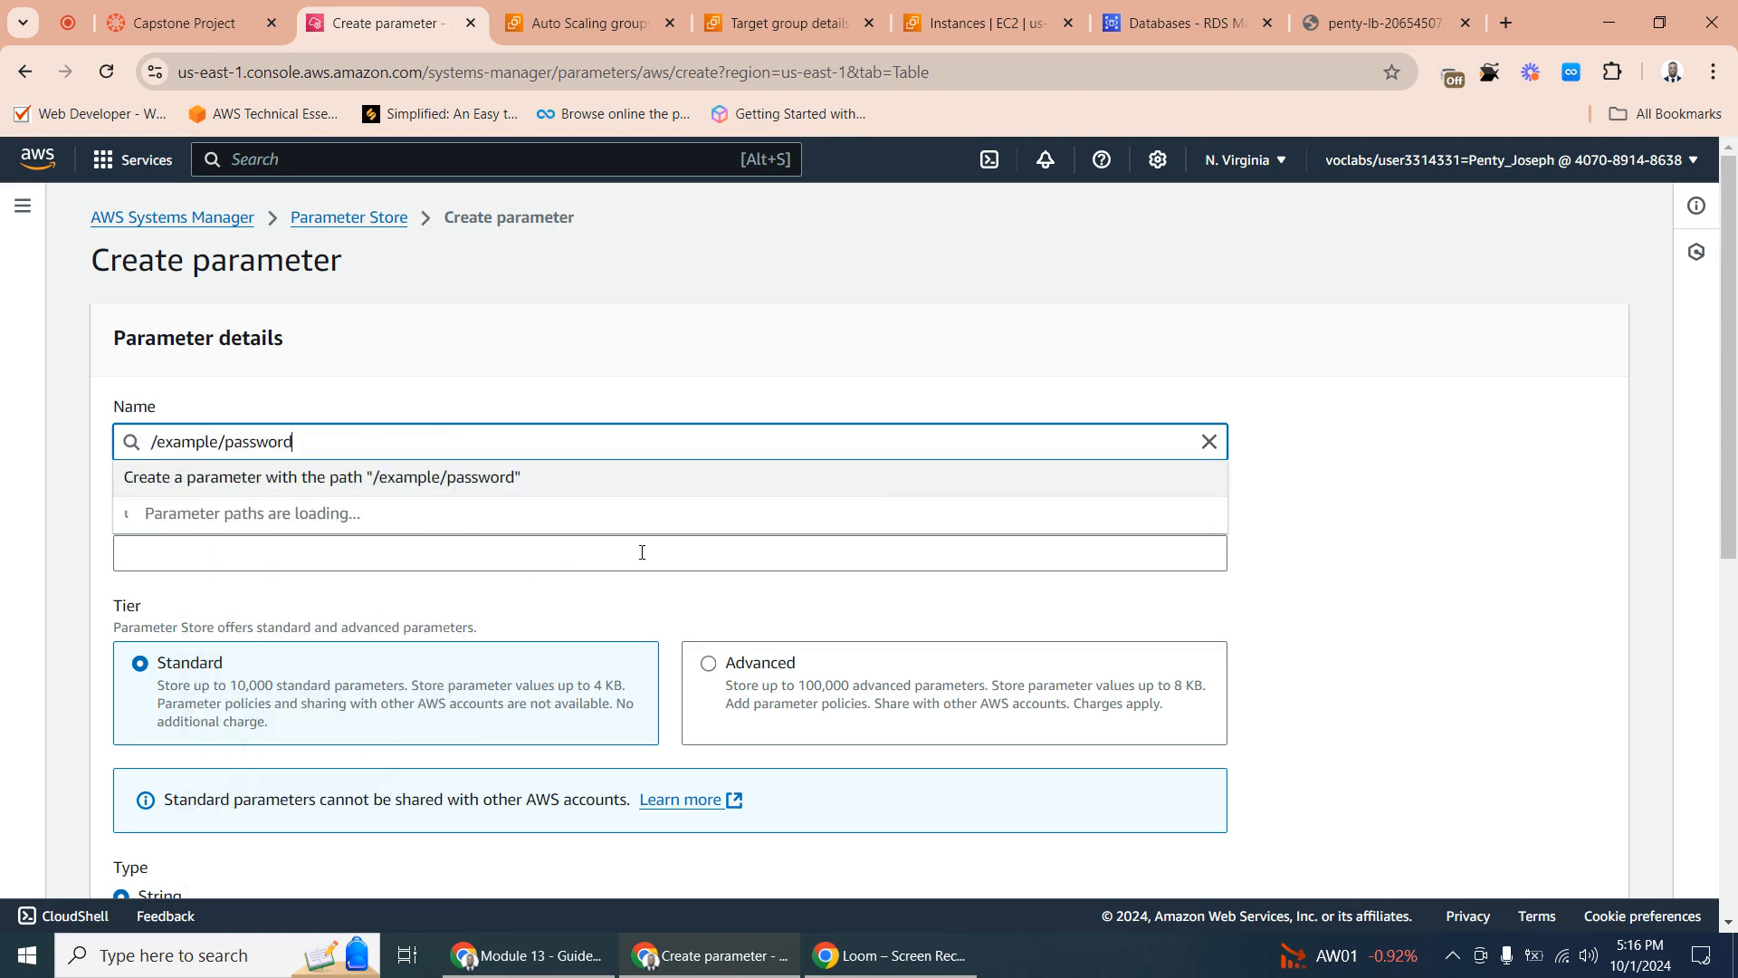
- Enter the database password as the value, keep the text data type, and create the password parameter
scroll(1308, 590, "down", 8)
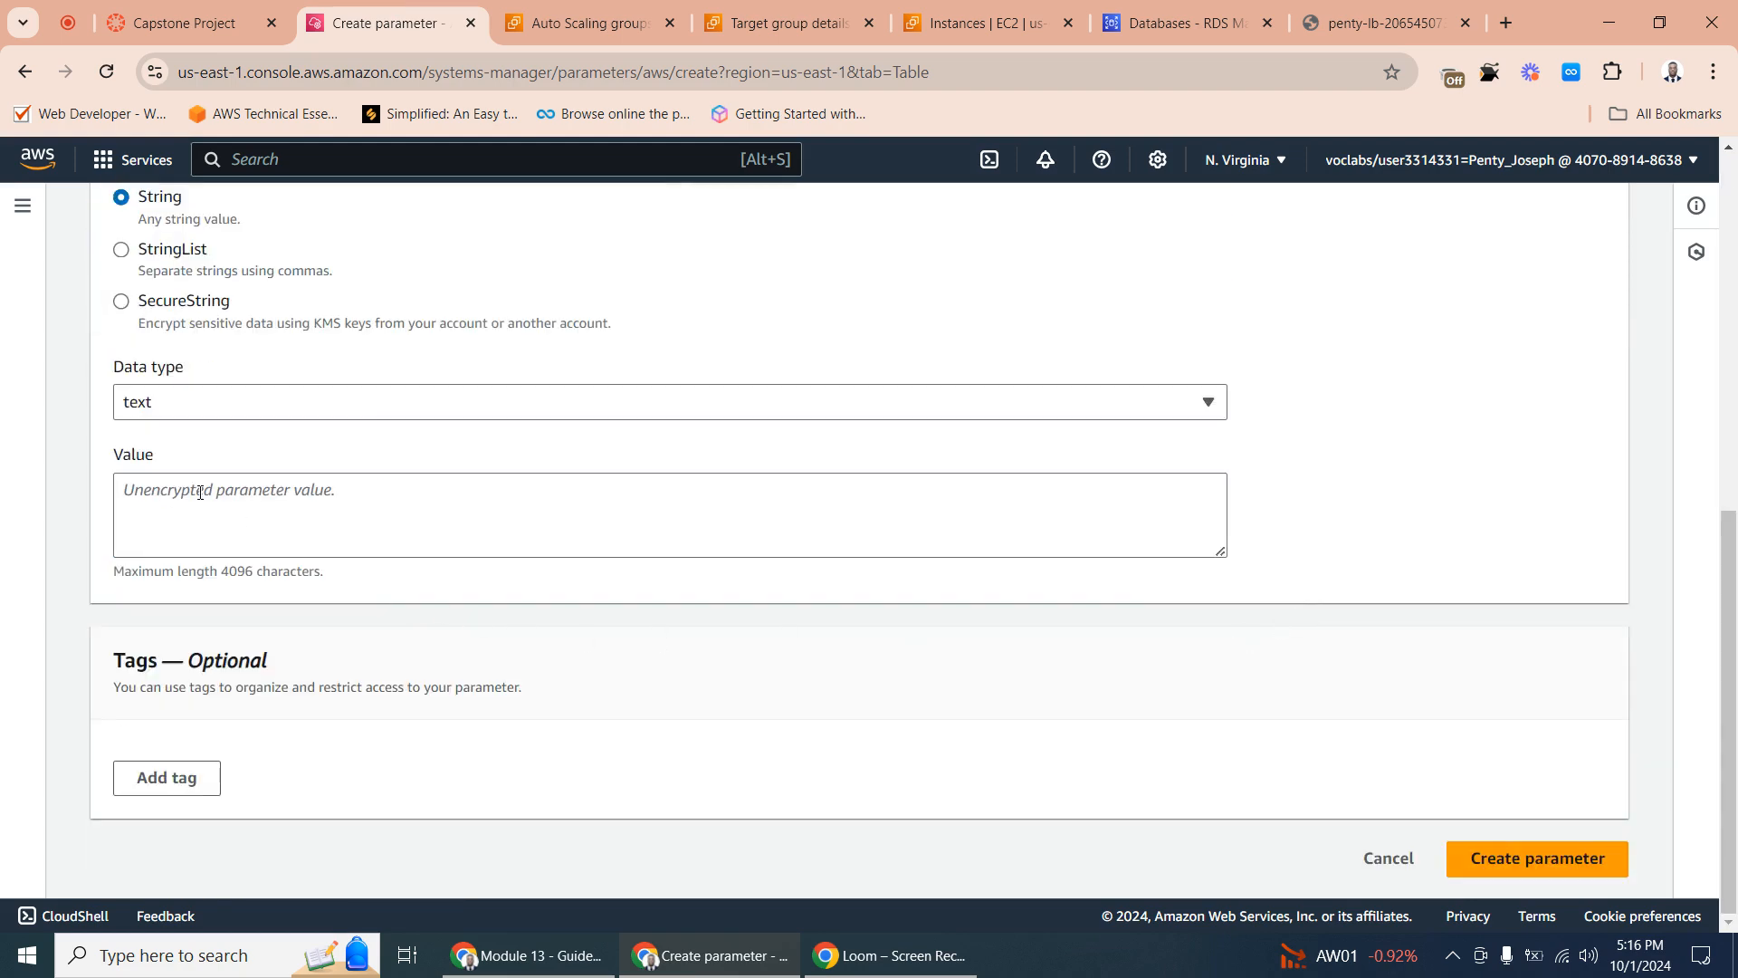
left_click(151, 500)
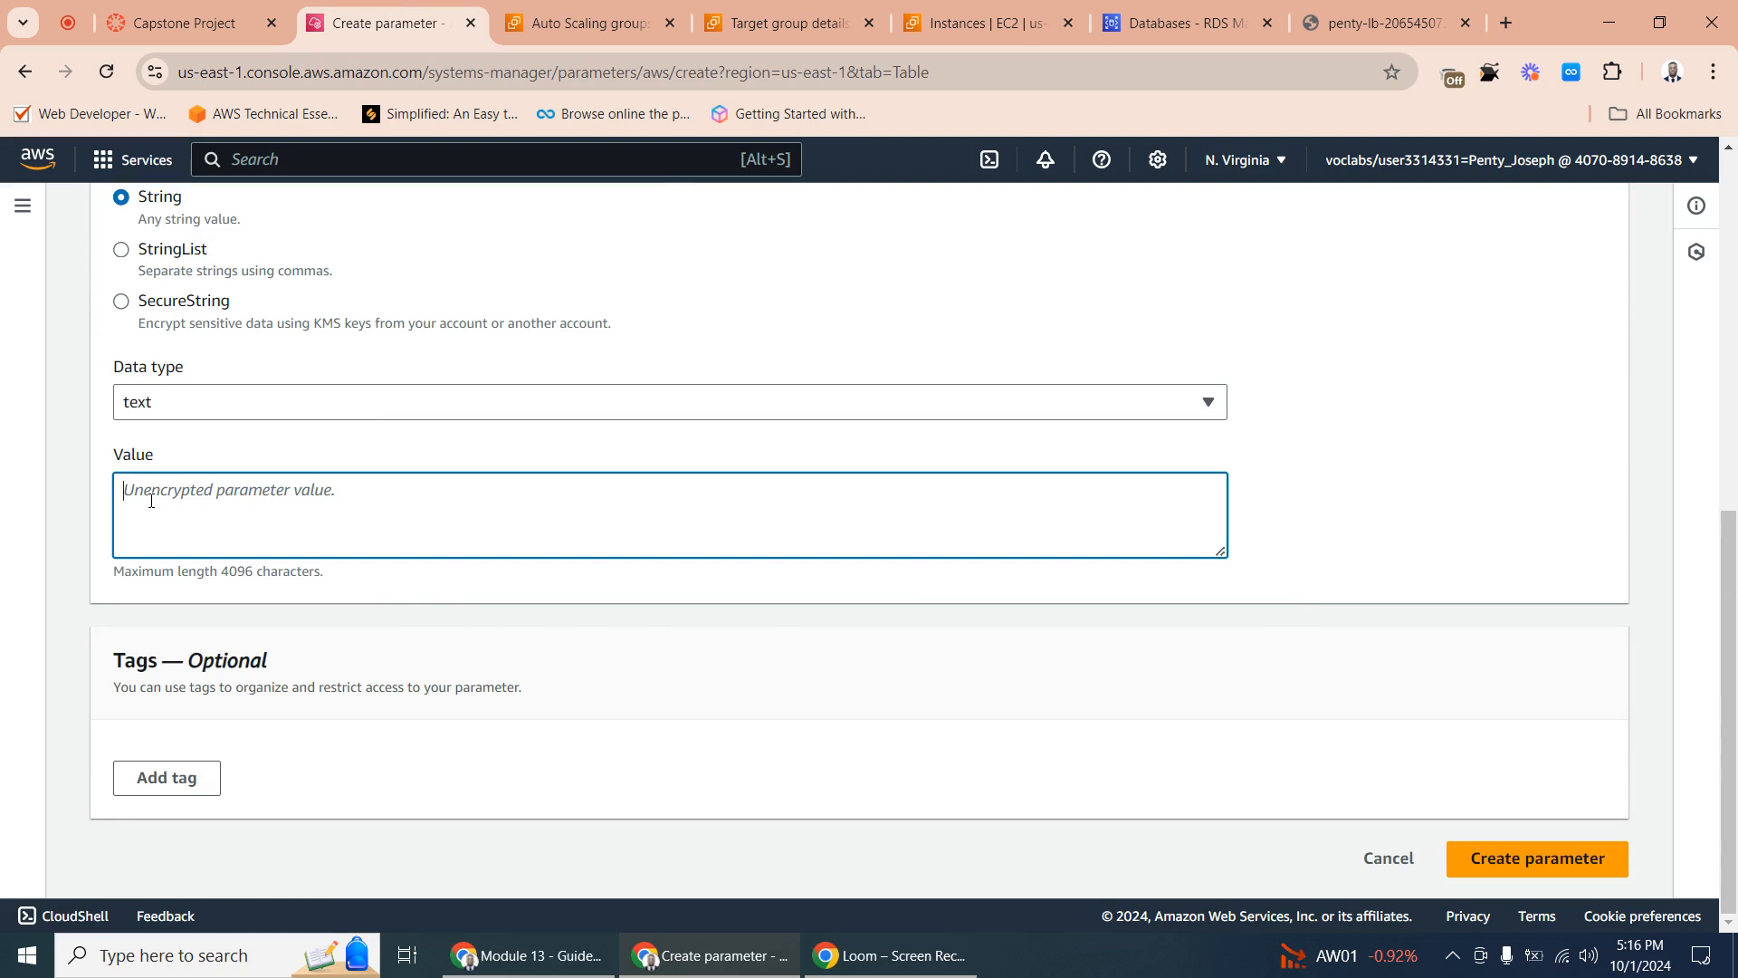
scroll(389, 335, "up", 1)
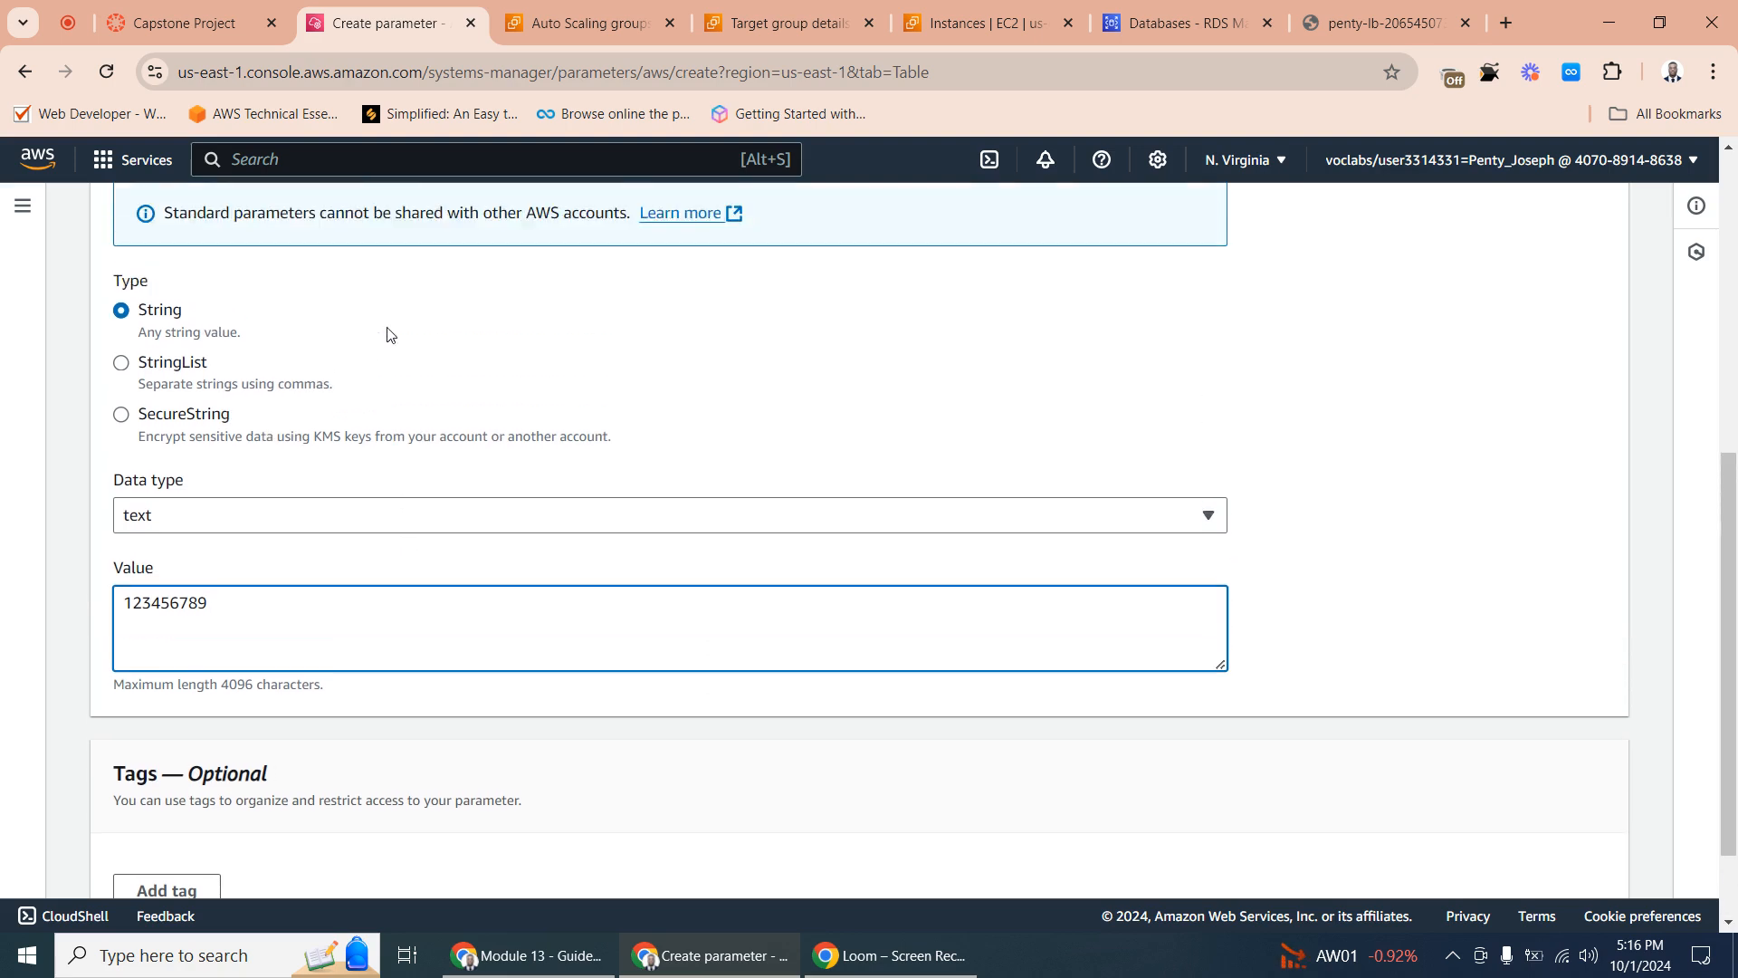
left_click(209, 528)
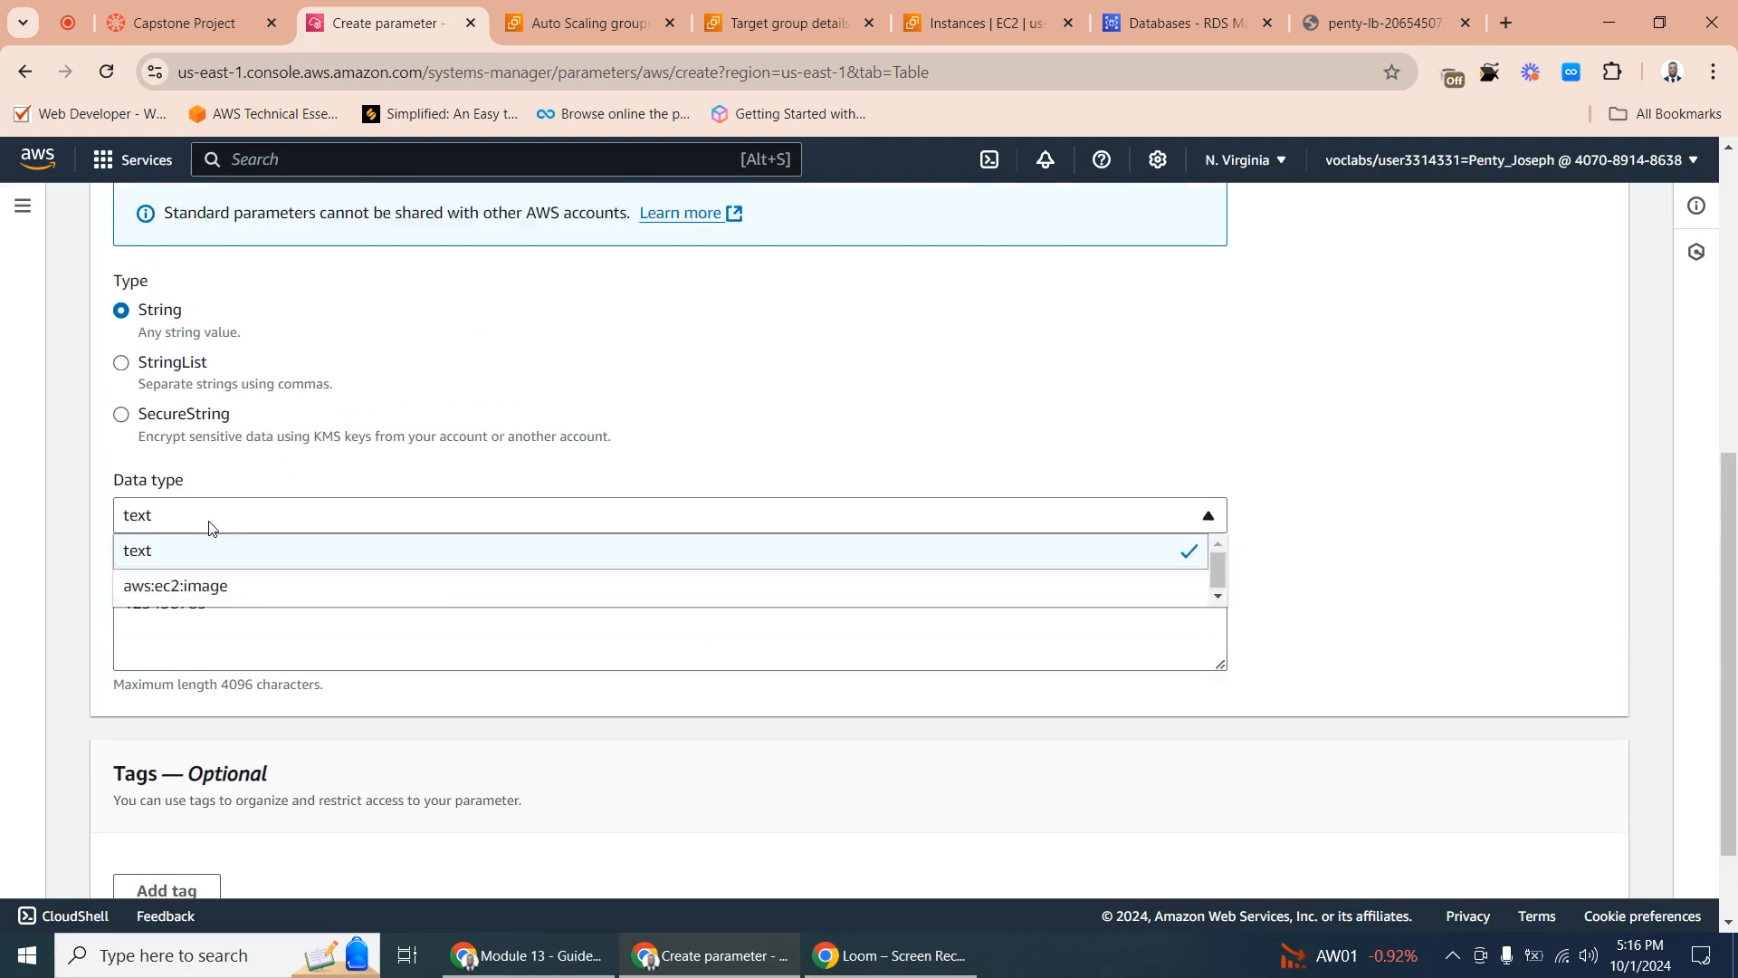
left_click(209, 528)
scroll(1041, 684, "down", 1)
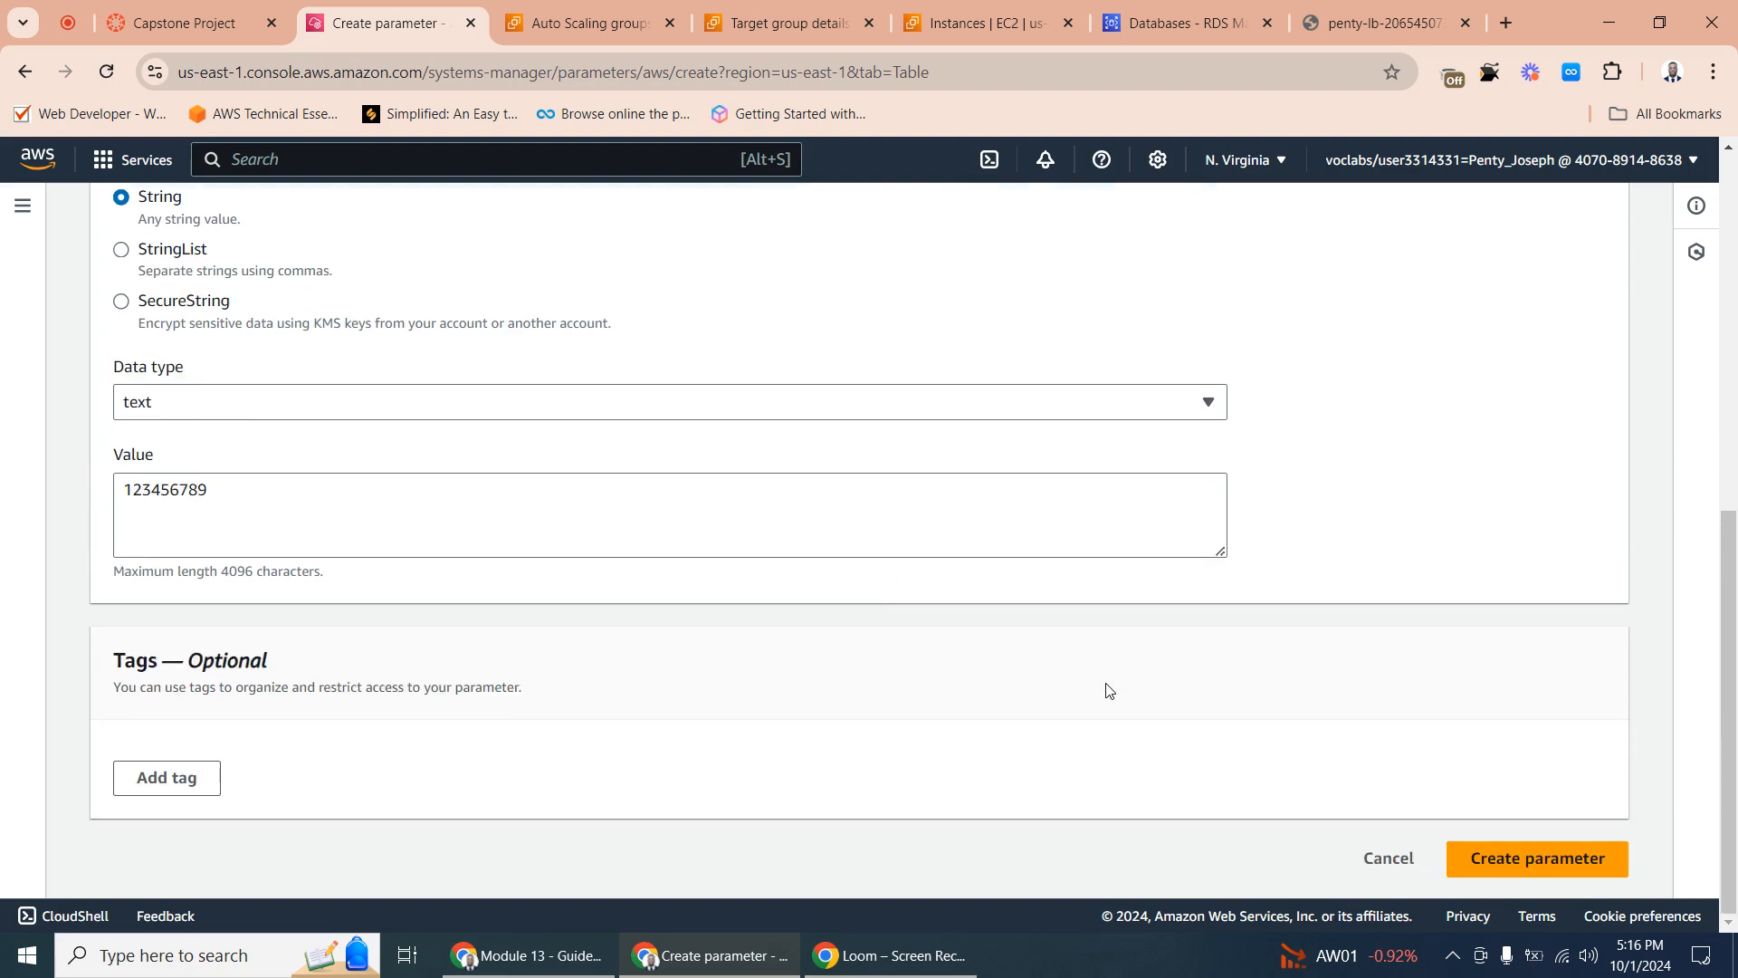
left_click(1458, 867)
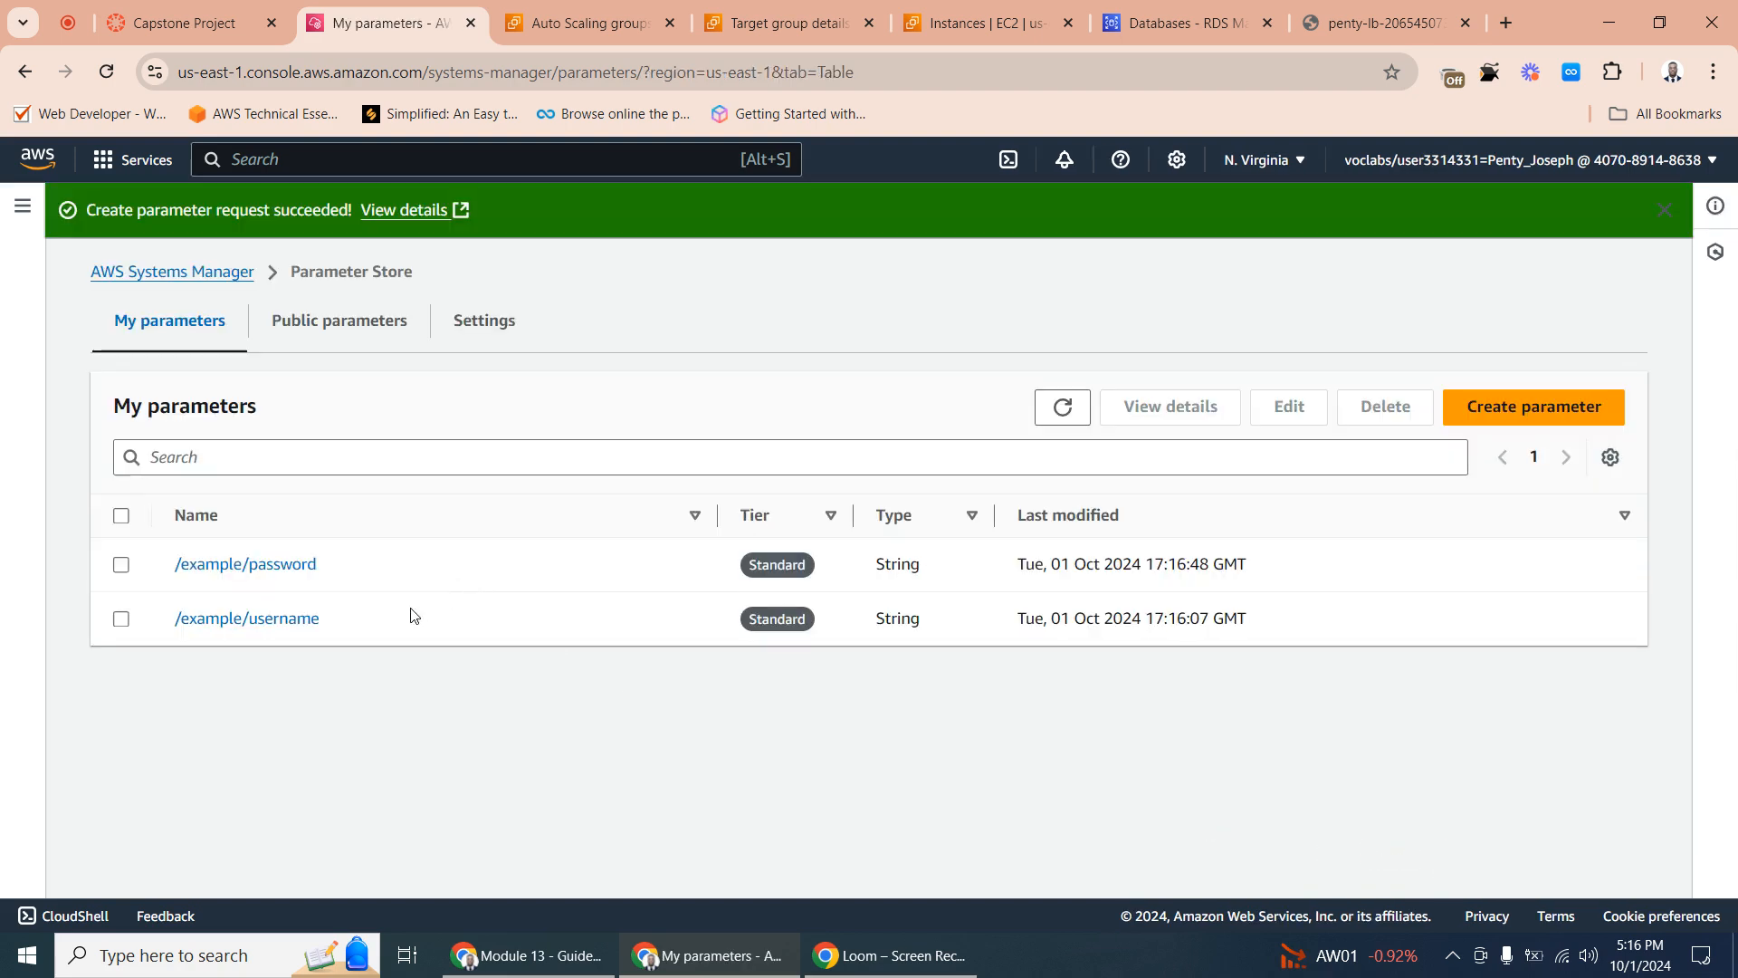
- Copy the database parameter path from the Capstone Project page and start a new parameter named /example/database
left_click(222, 18)
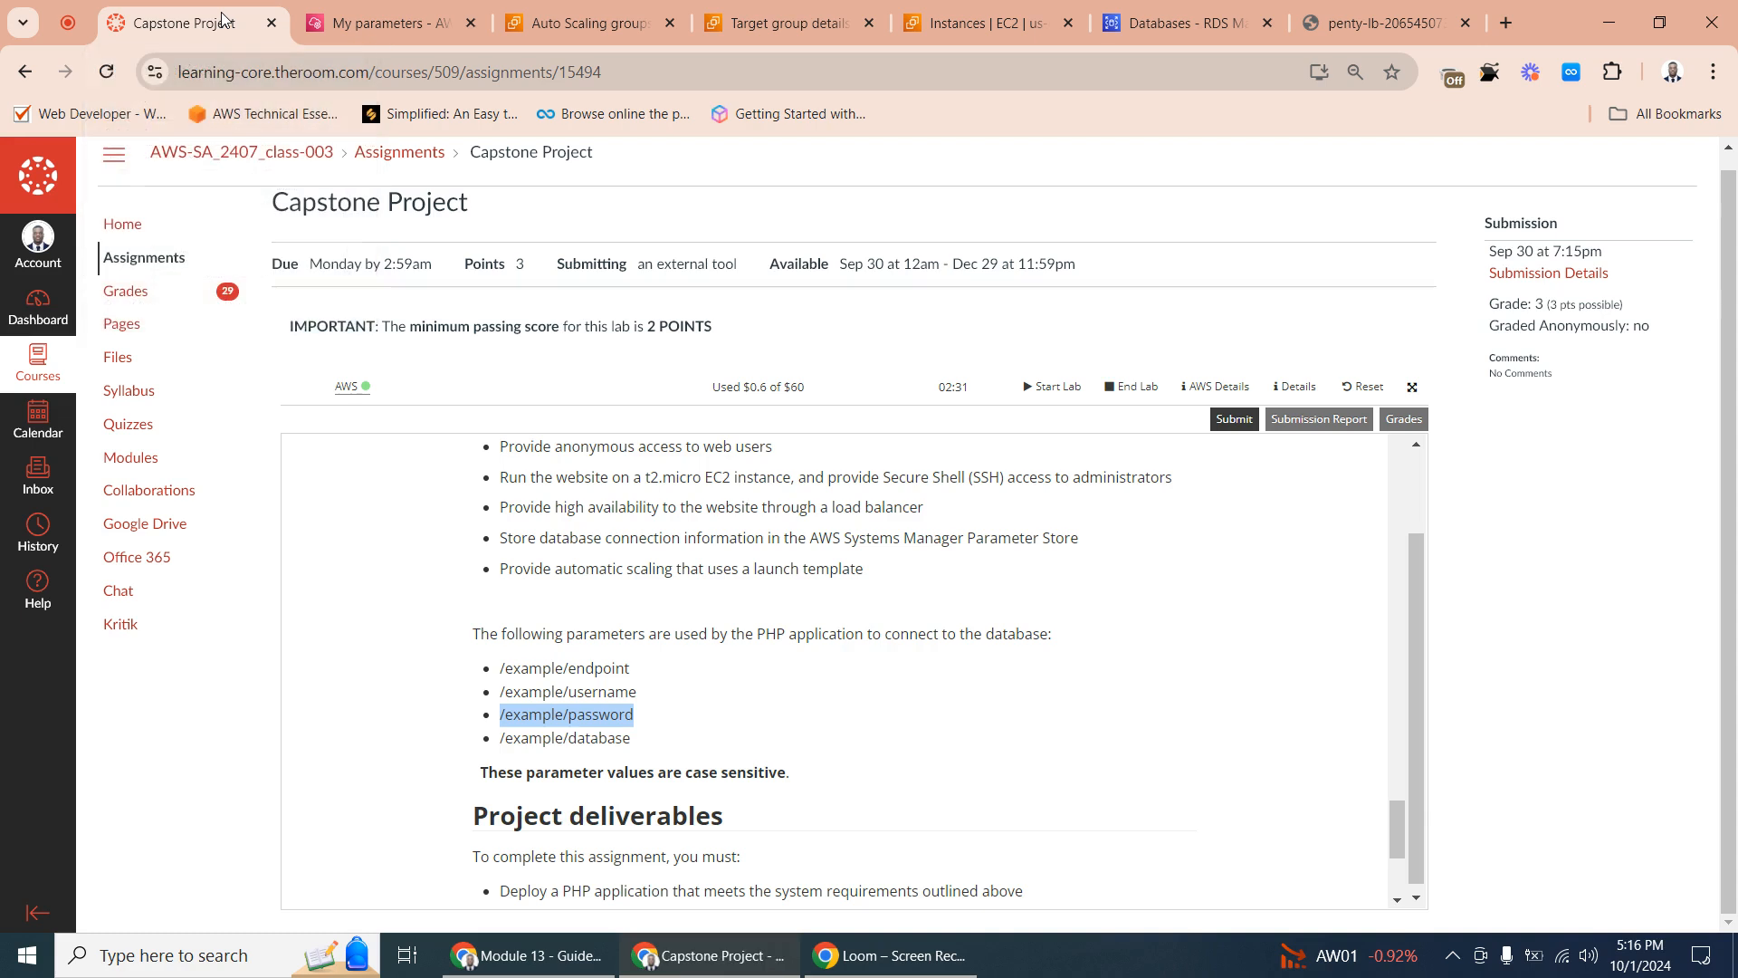
triple_click(571, 741)
right_click(572, 741)
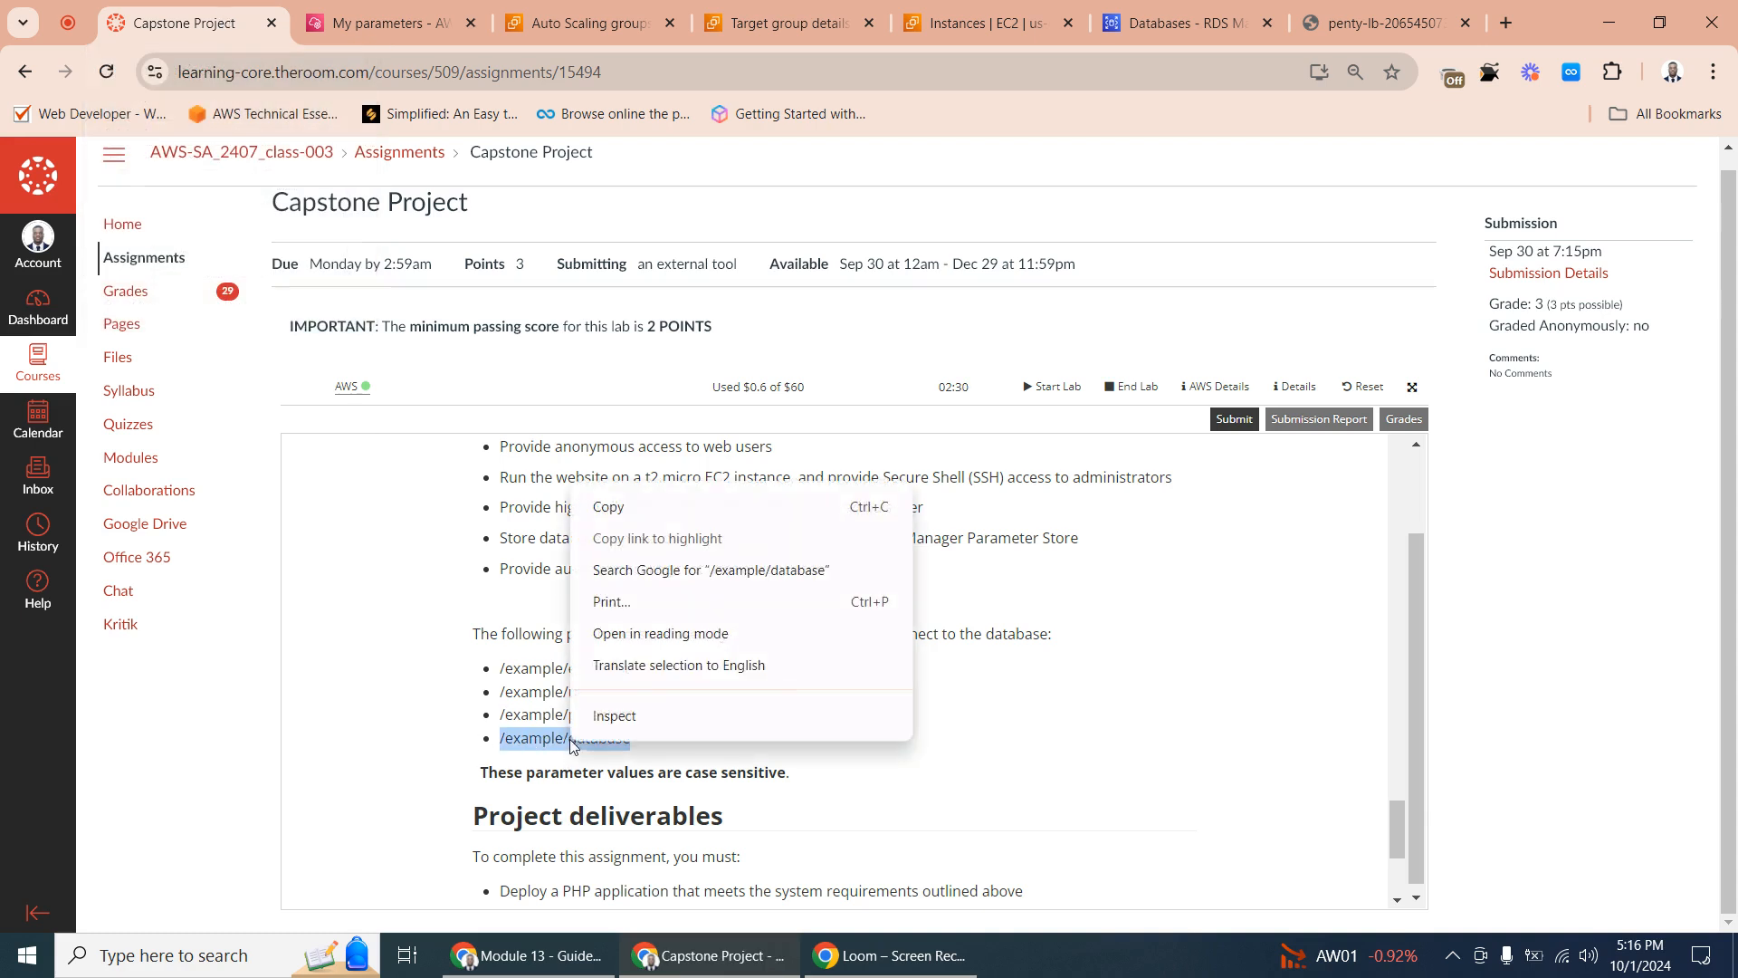
left_click(638, 507)
left_click(435, 38)
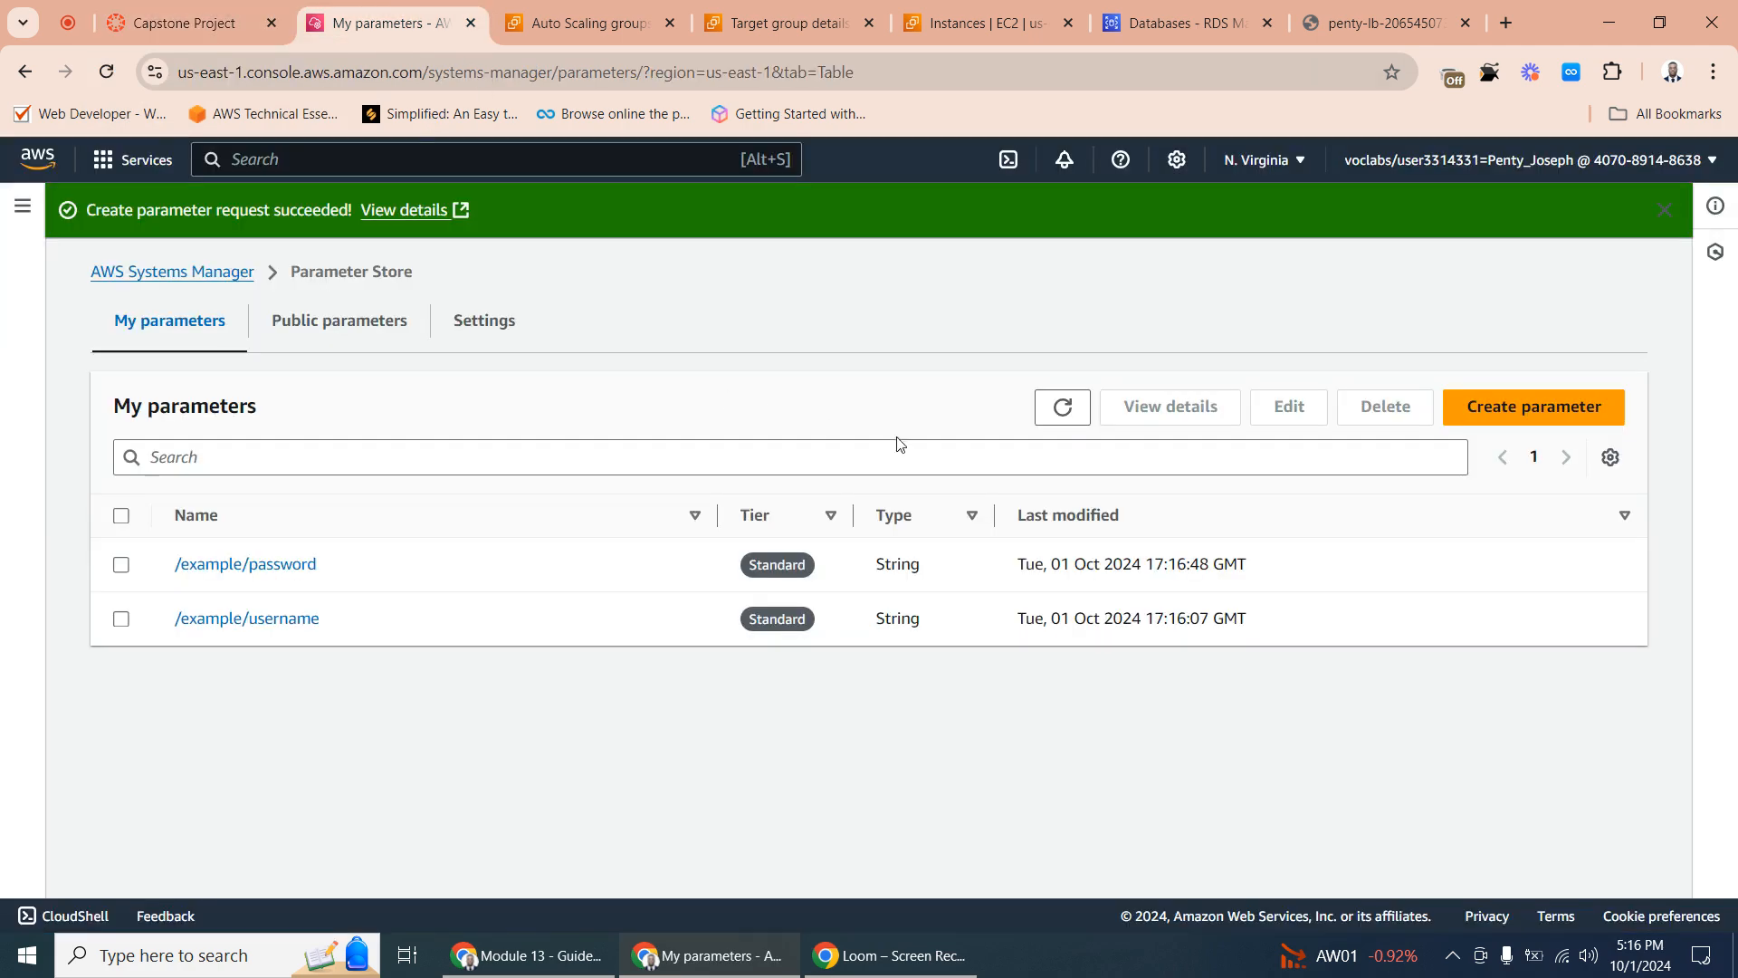
left_click(1485, 409)
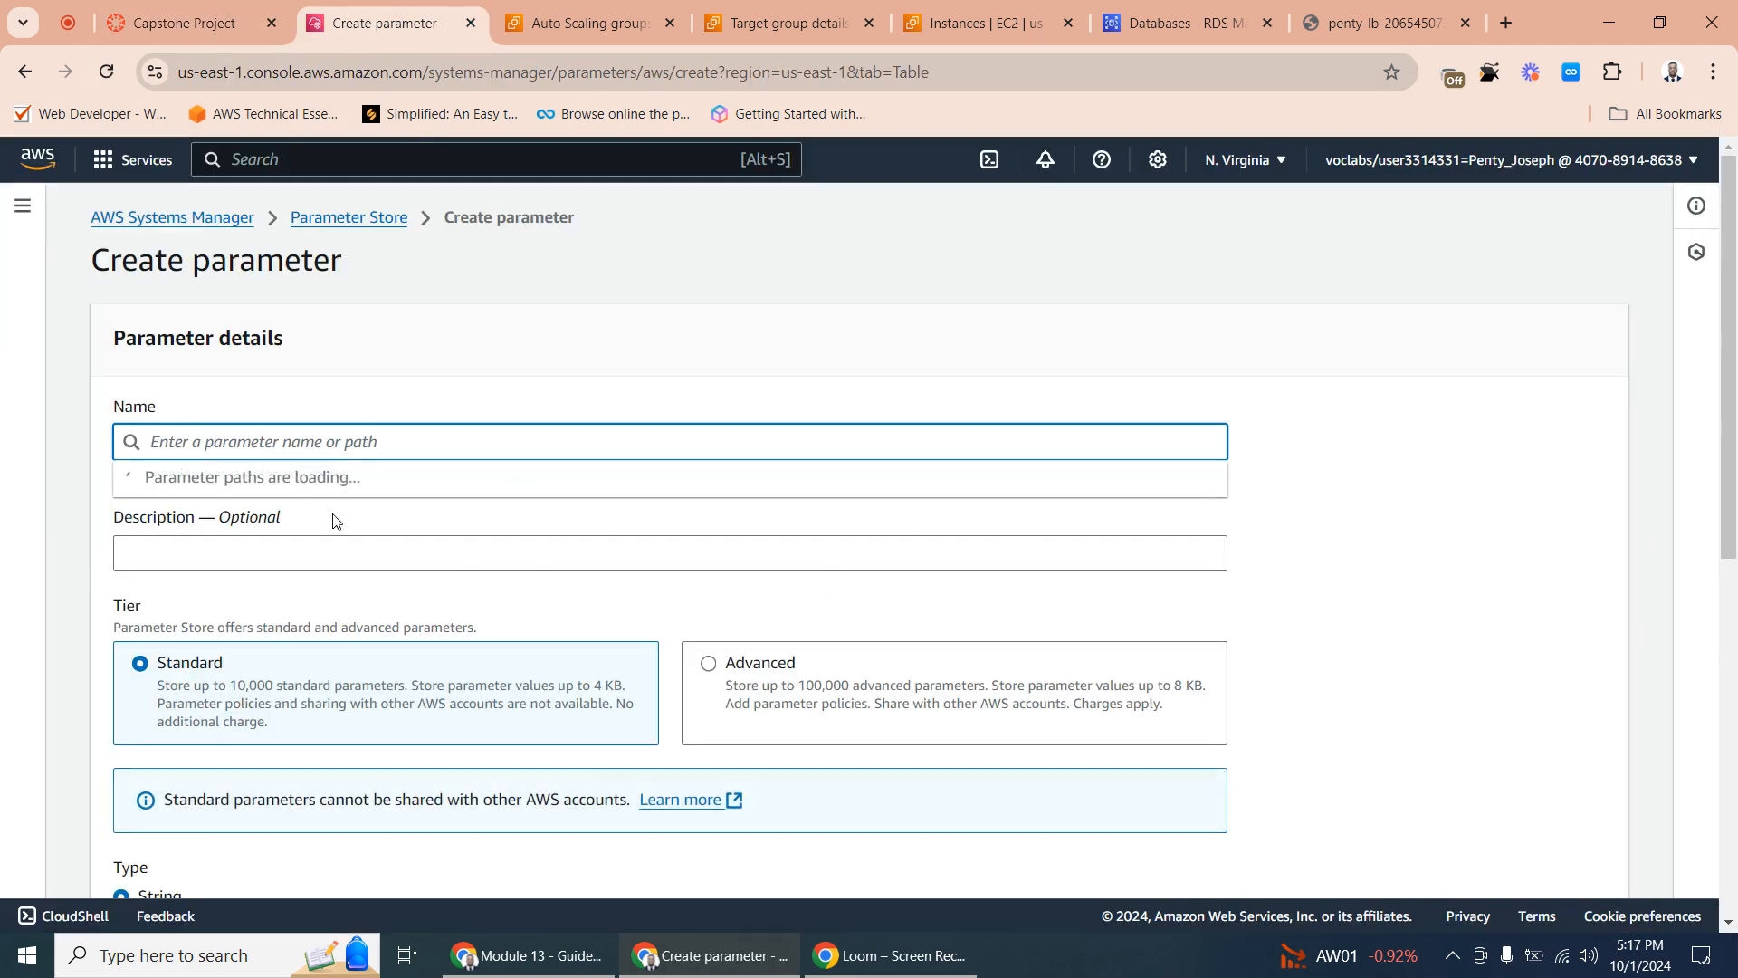
right_click(211, 441)
left_click(278, 658)
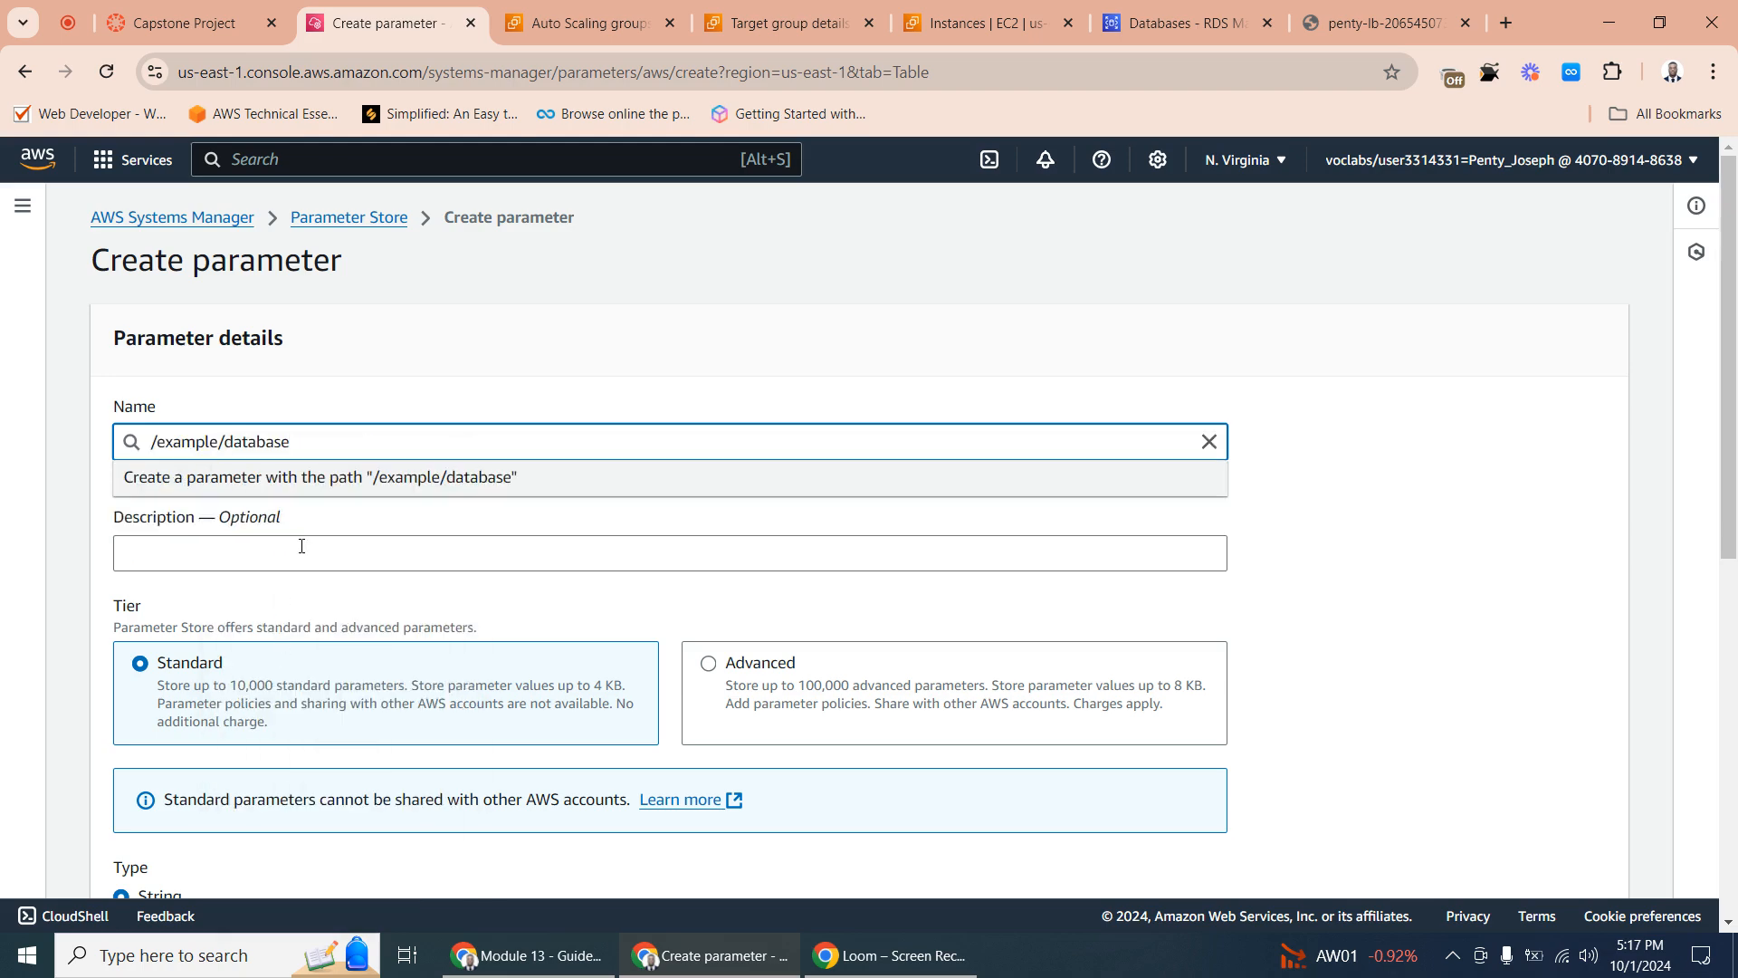
- Set the database parameter's value to pentydb and create the parameter
scroll(384, 672, "down", 8)
left_click(183, 505)
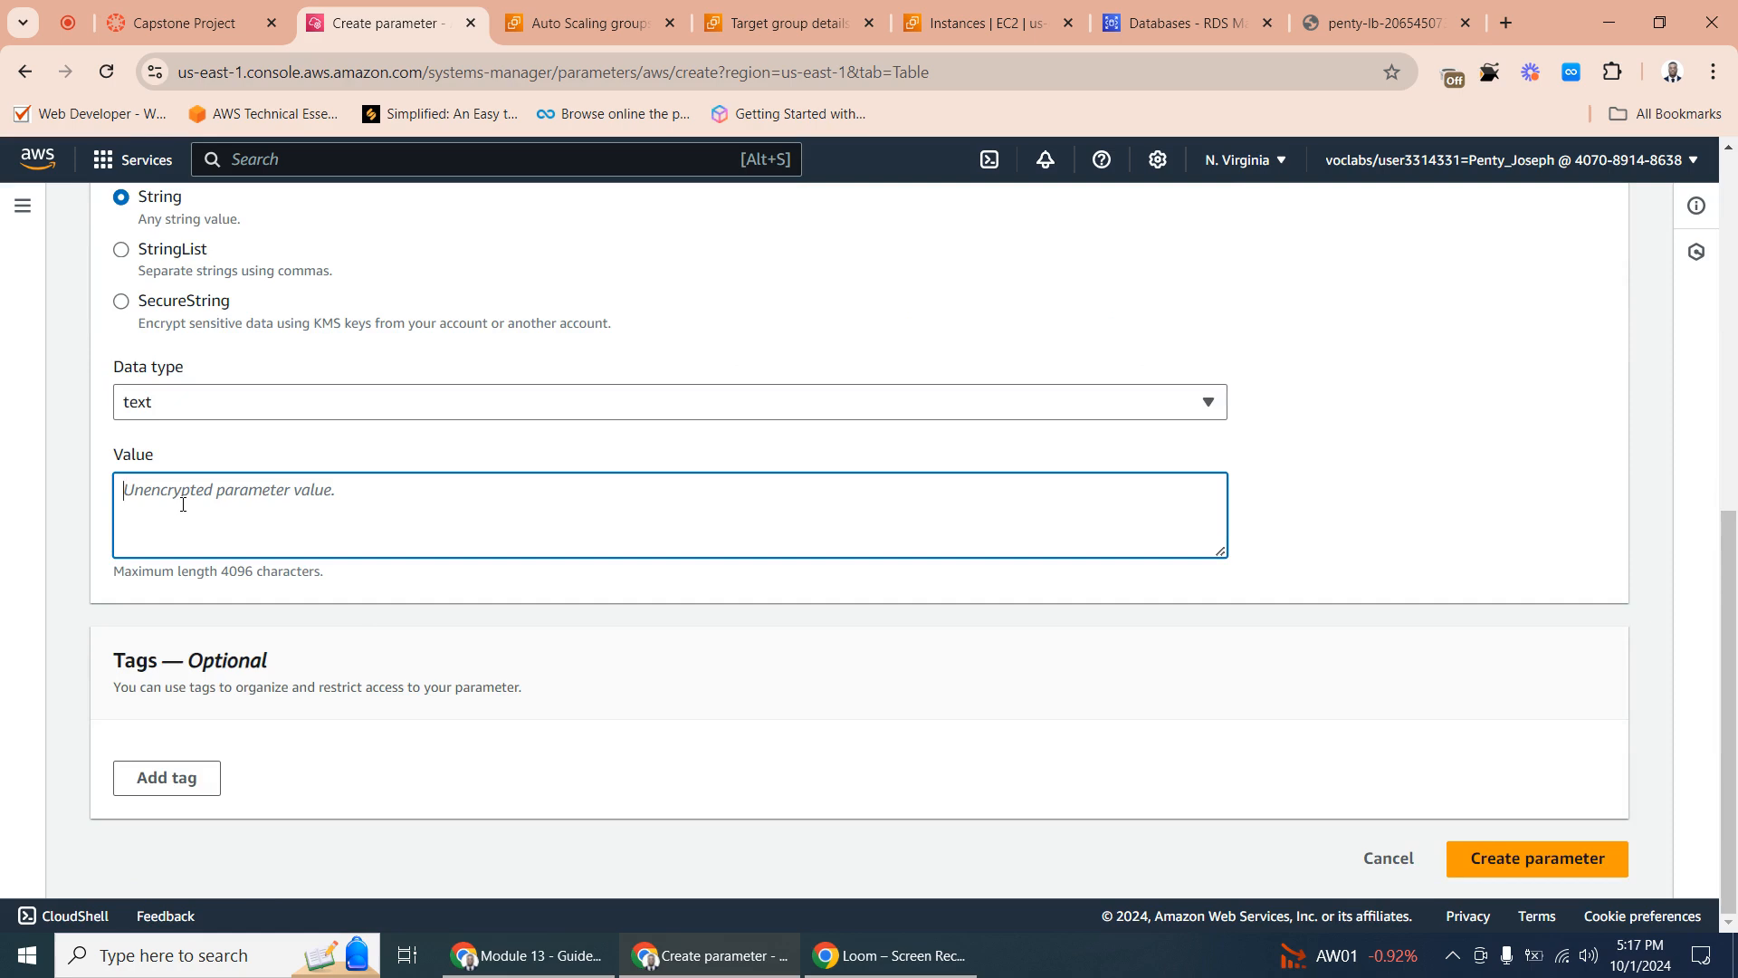
type("pent")
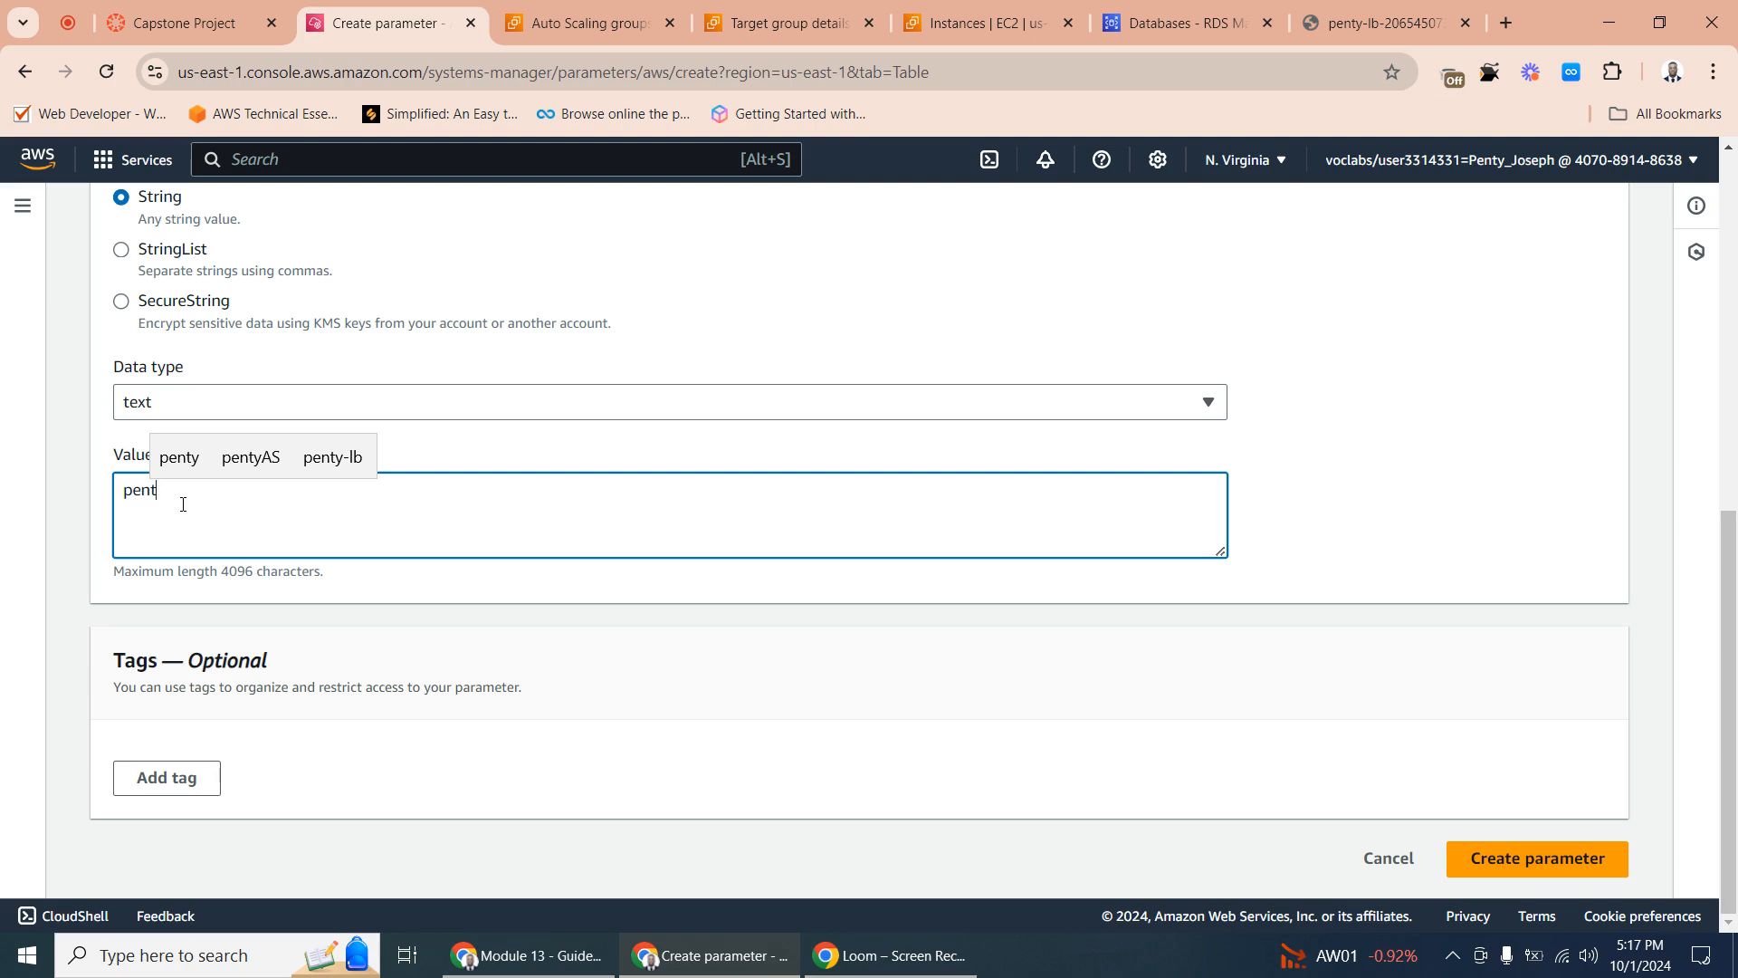
type("y")
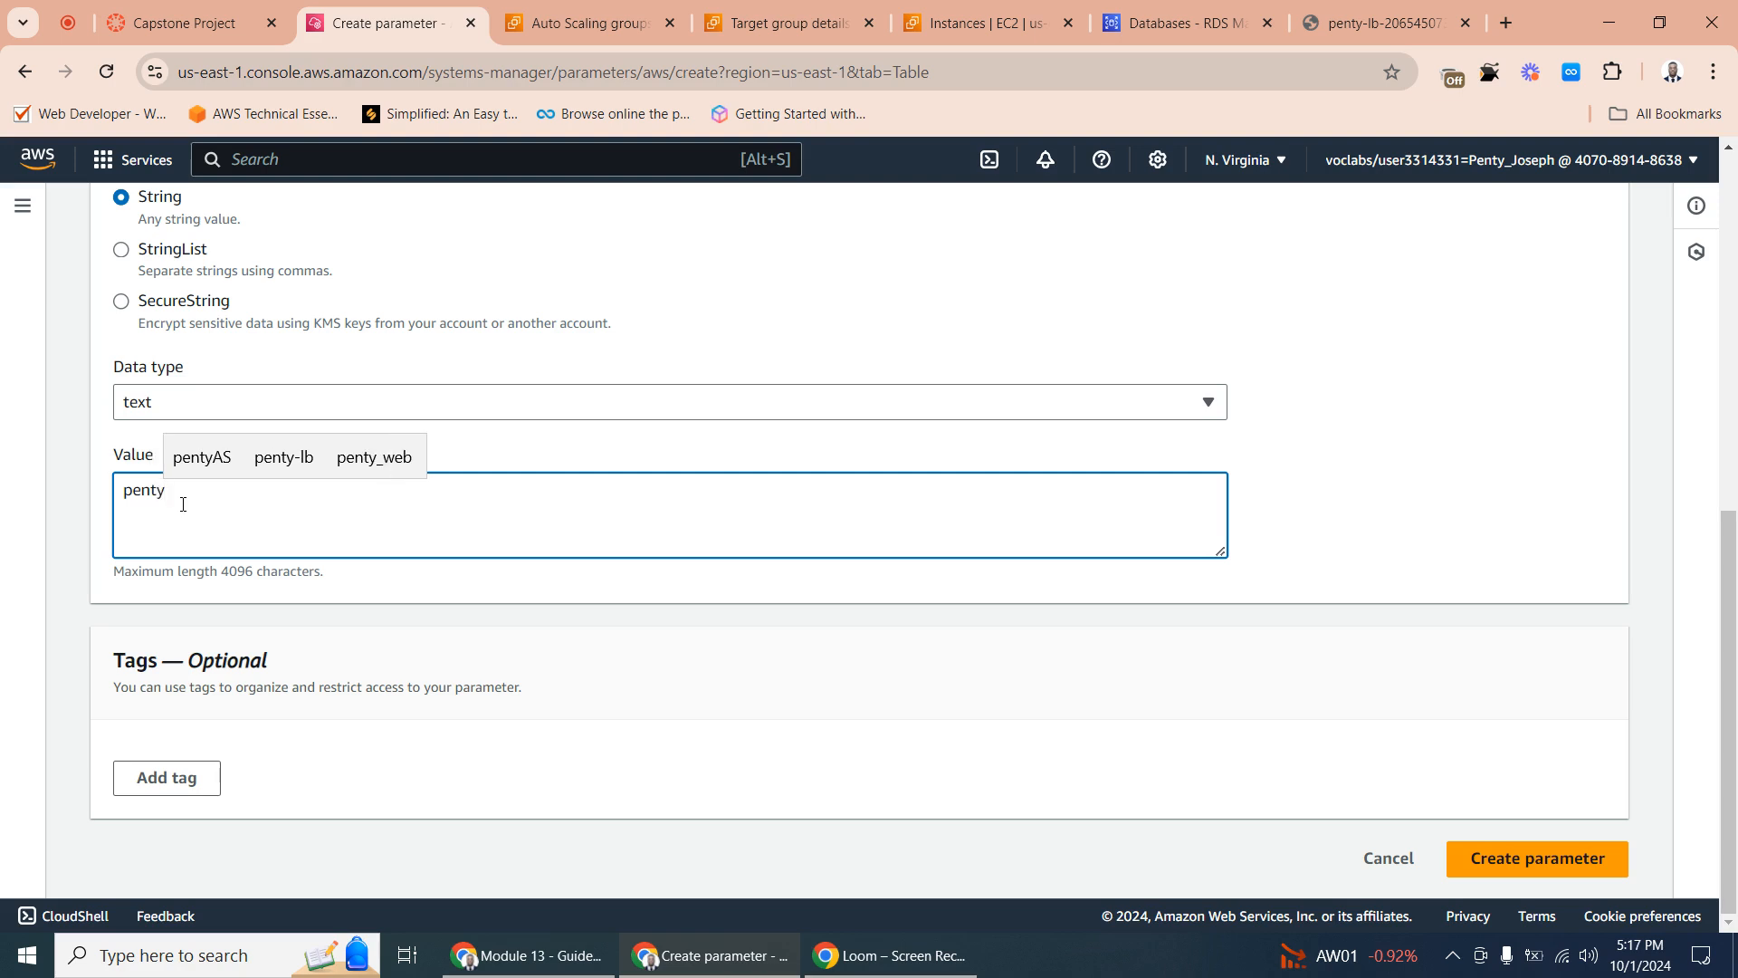
type("db")
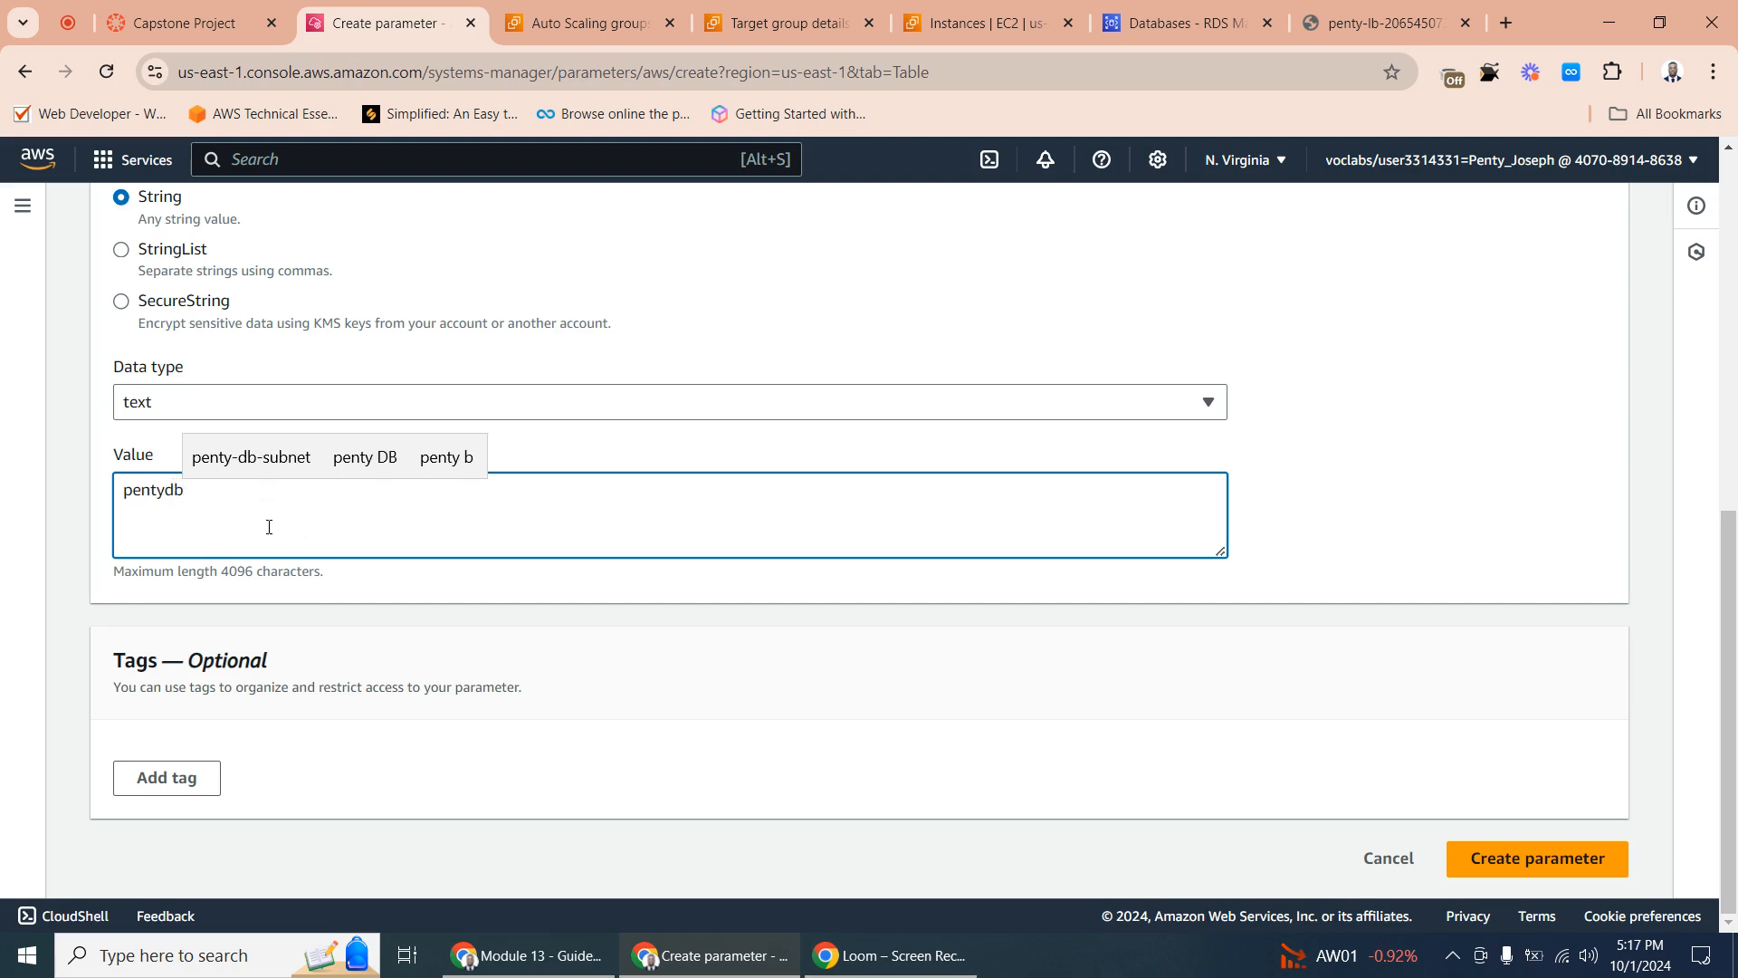
left_click(1557, 872)
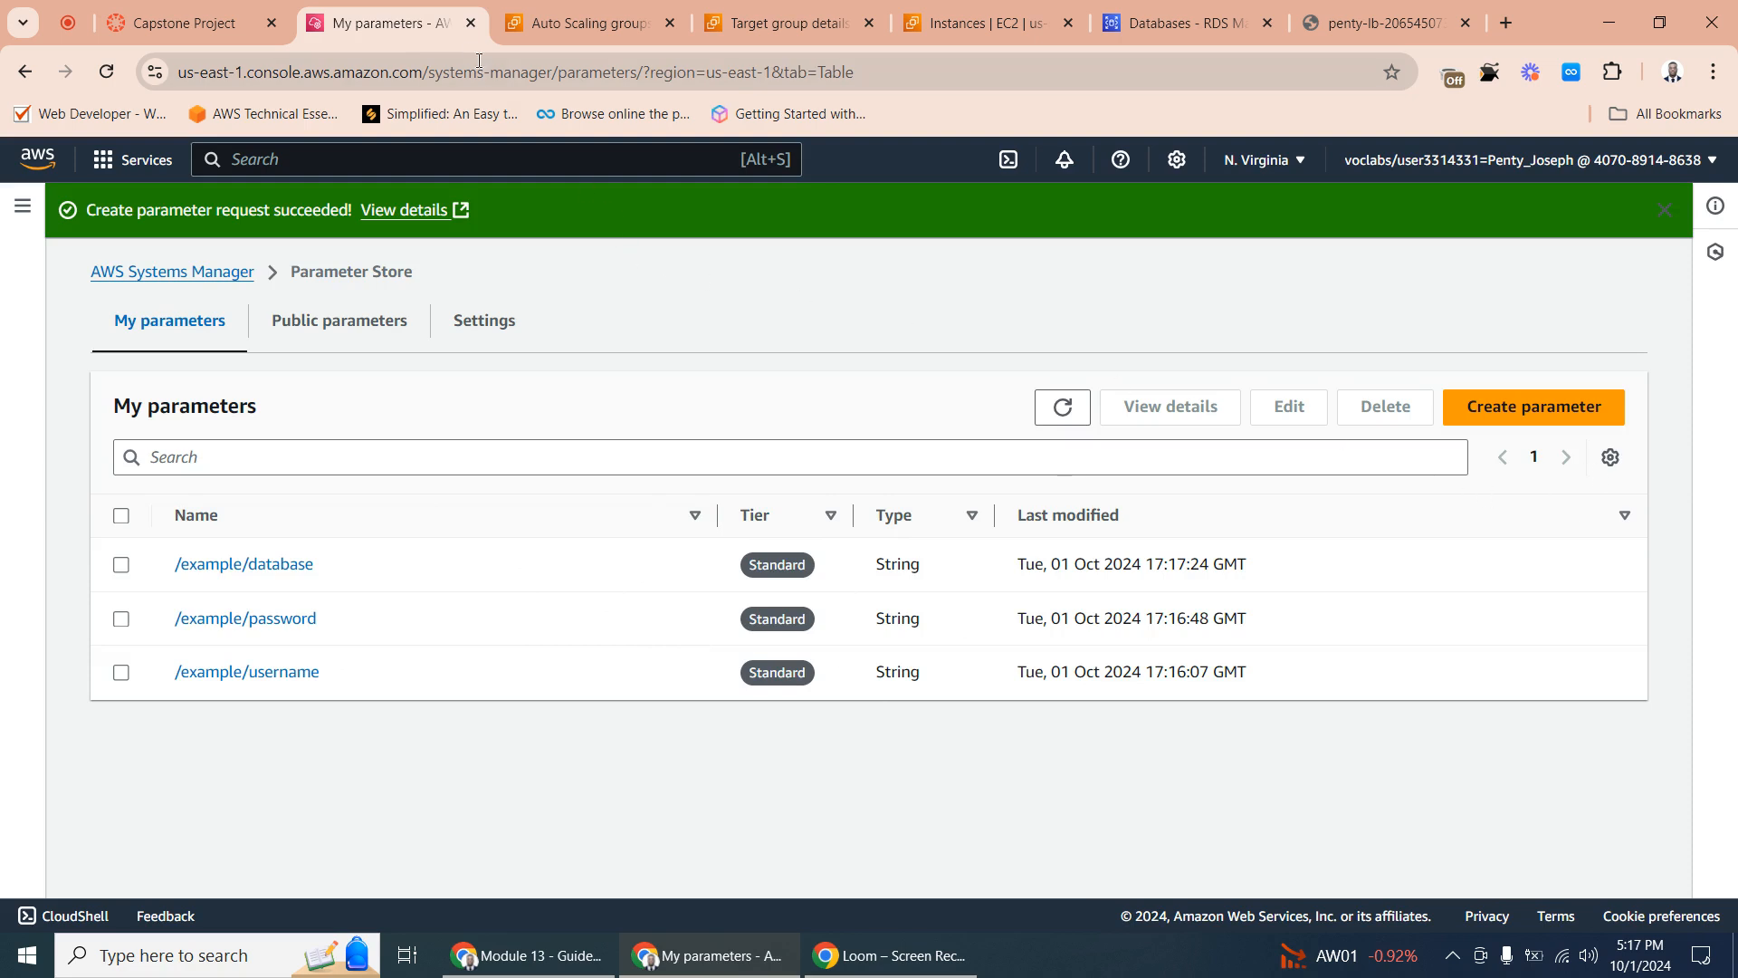
- Look through the pentydb database's details in RDS for its endpoint and port, and return to the database list
left_click(597, 11)
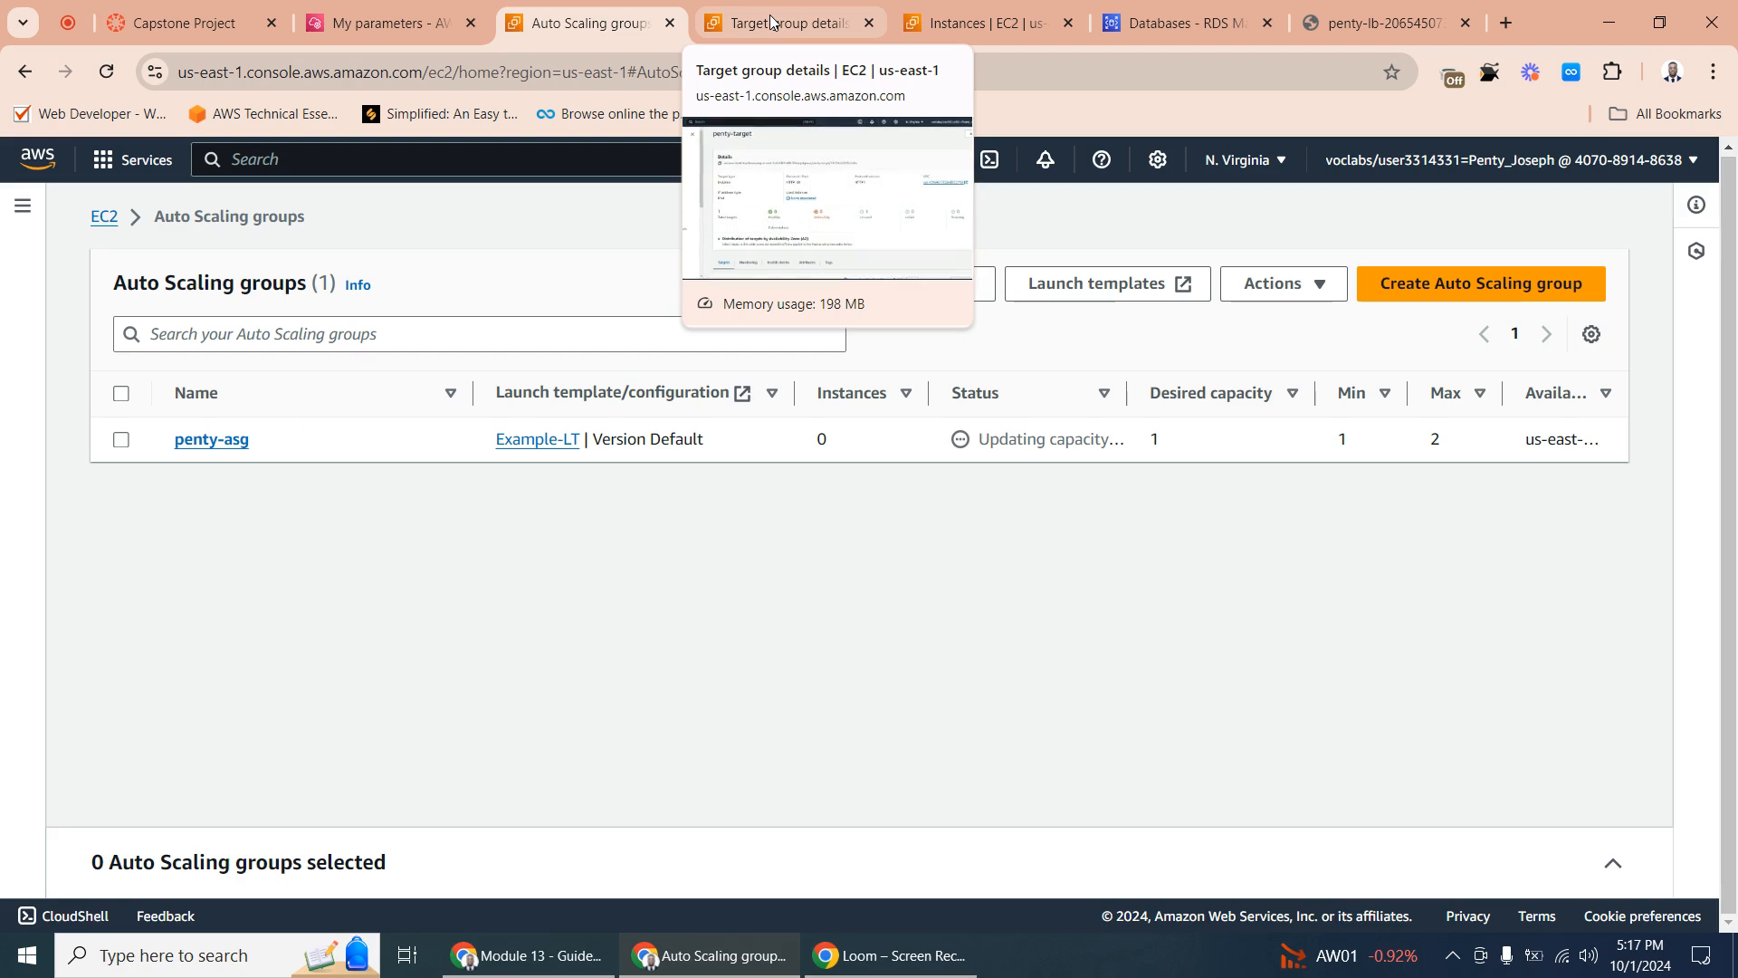
left_click(392, 22)
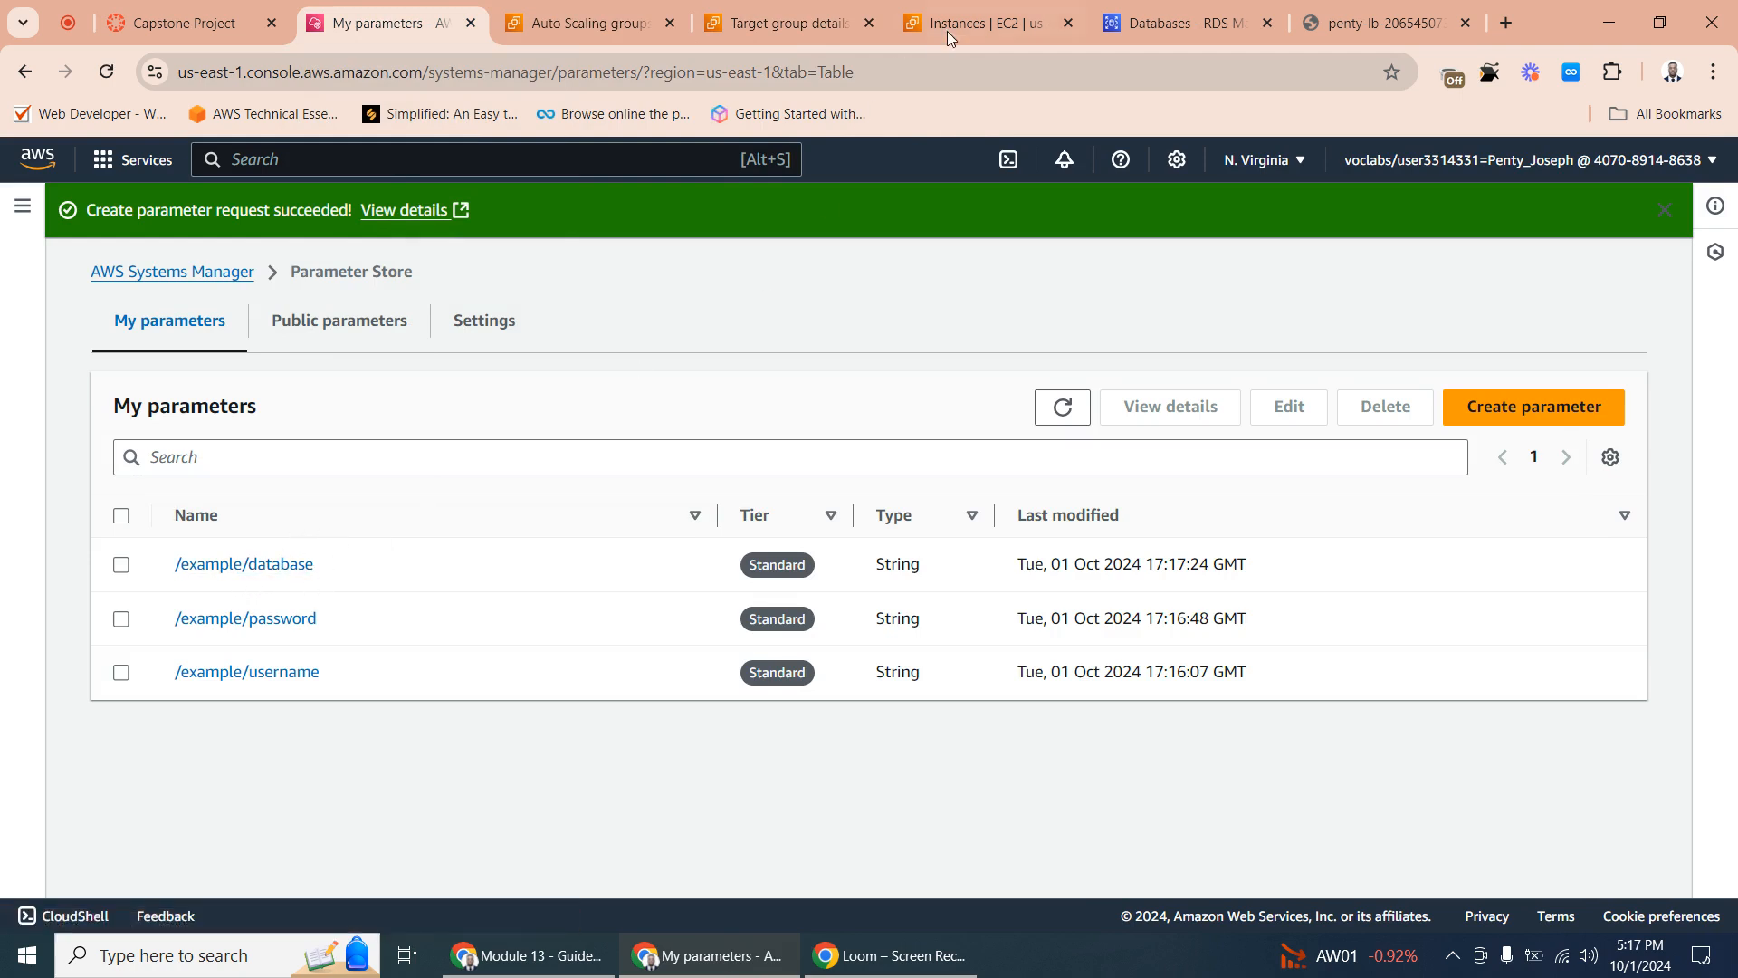
left_click(1177, 25)
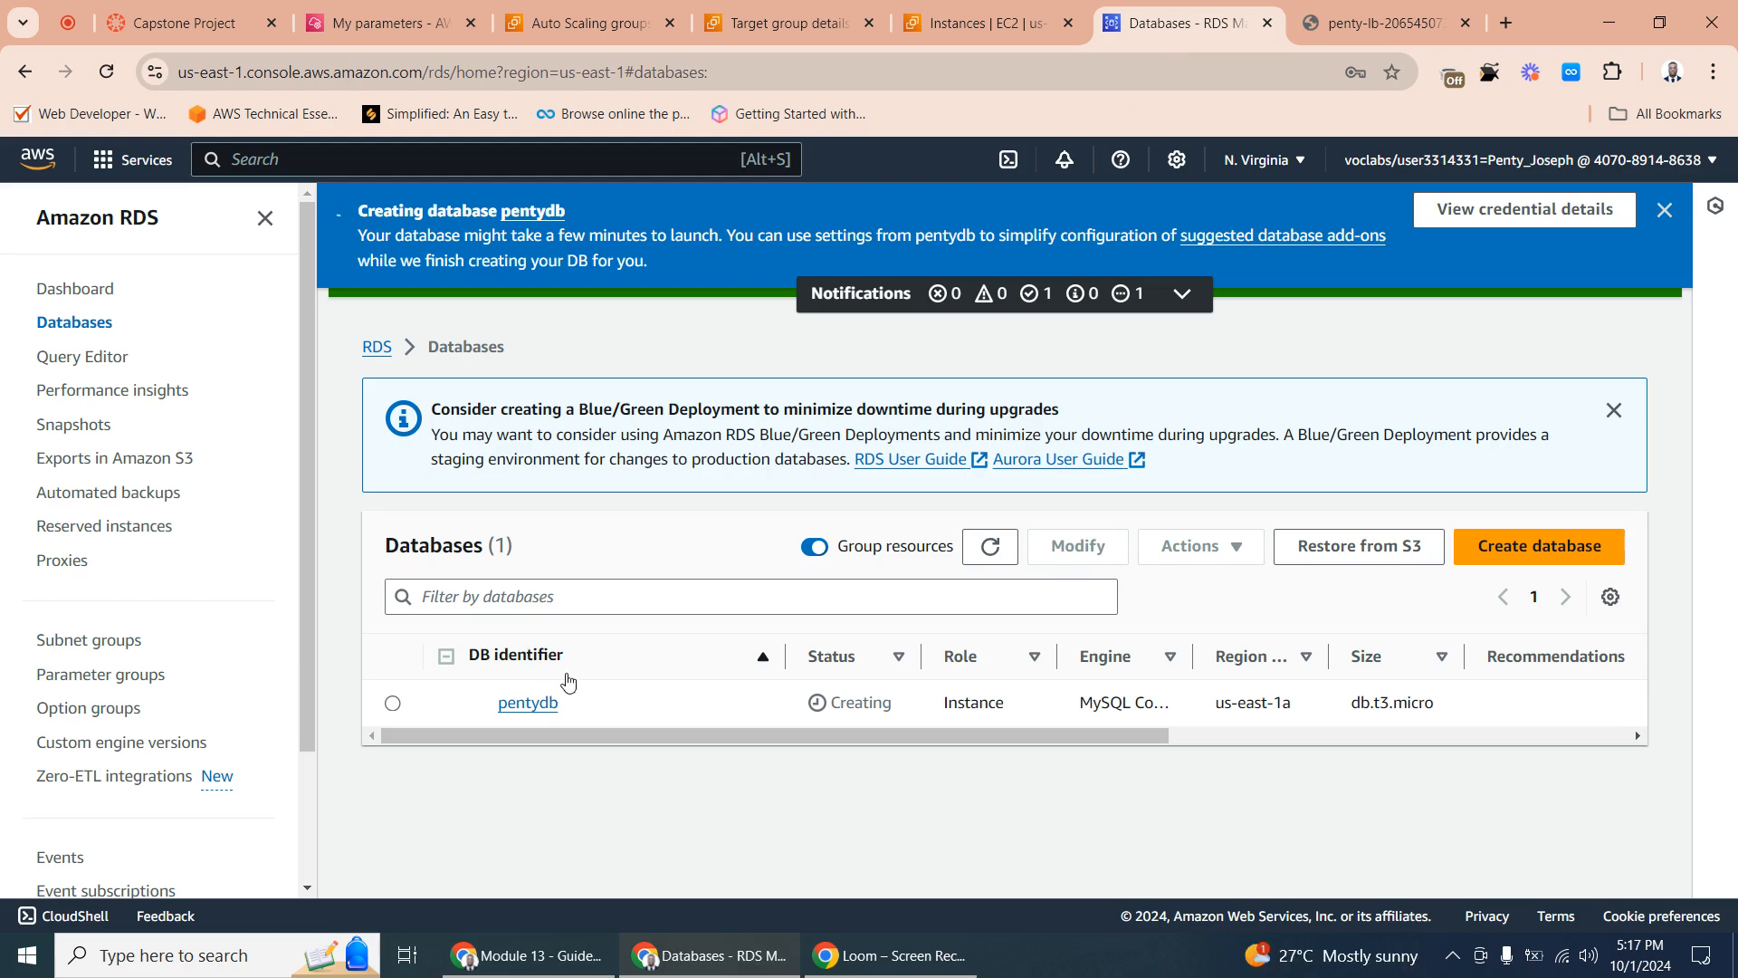
left_click(528, 704)
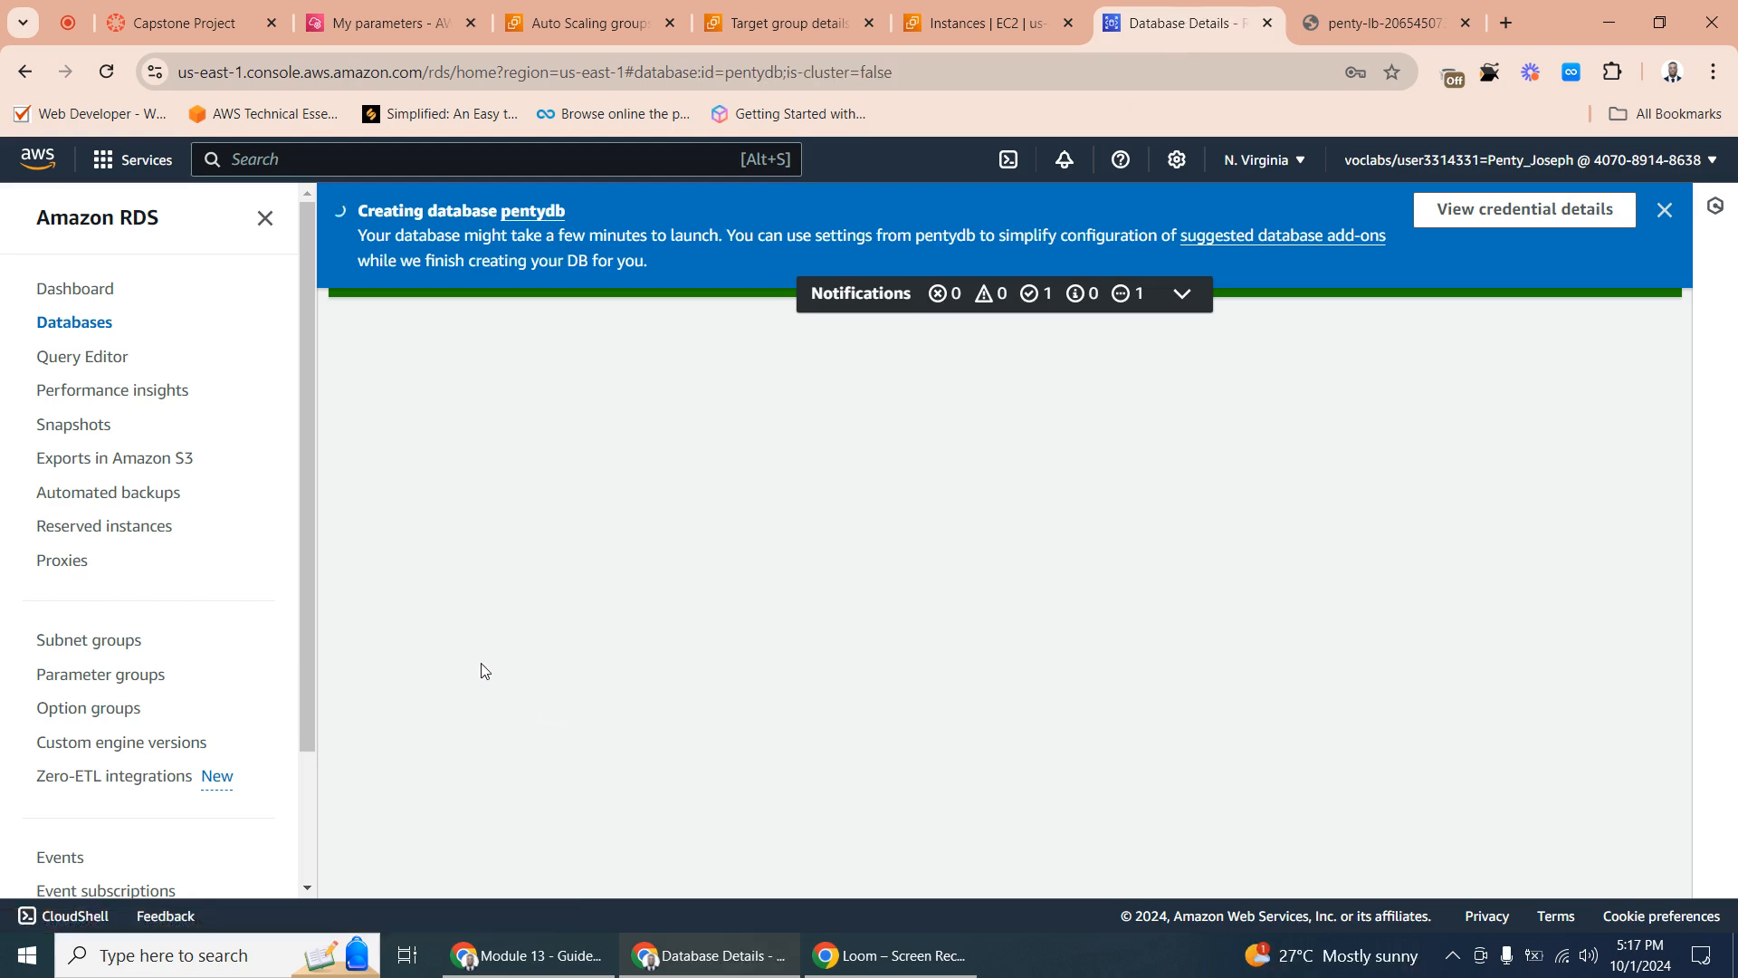
scroll(416, 633, "down", 4)
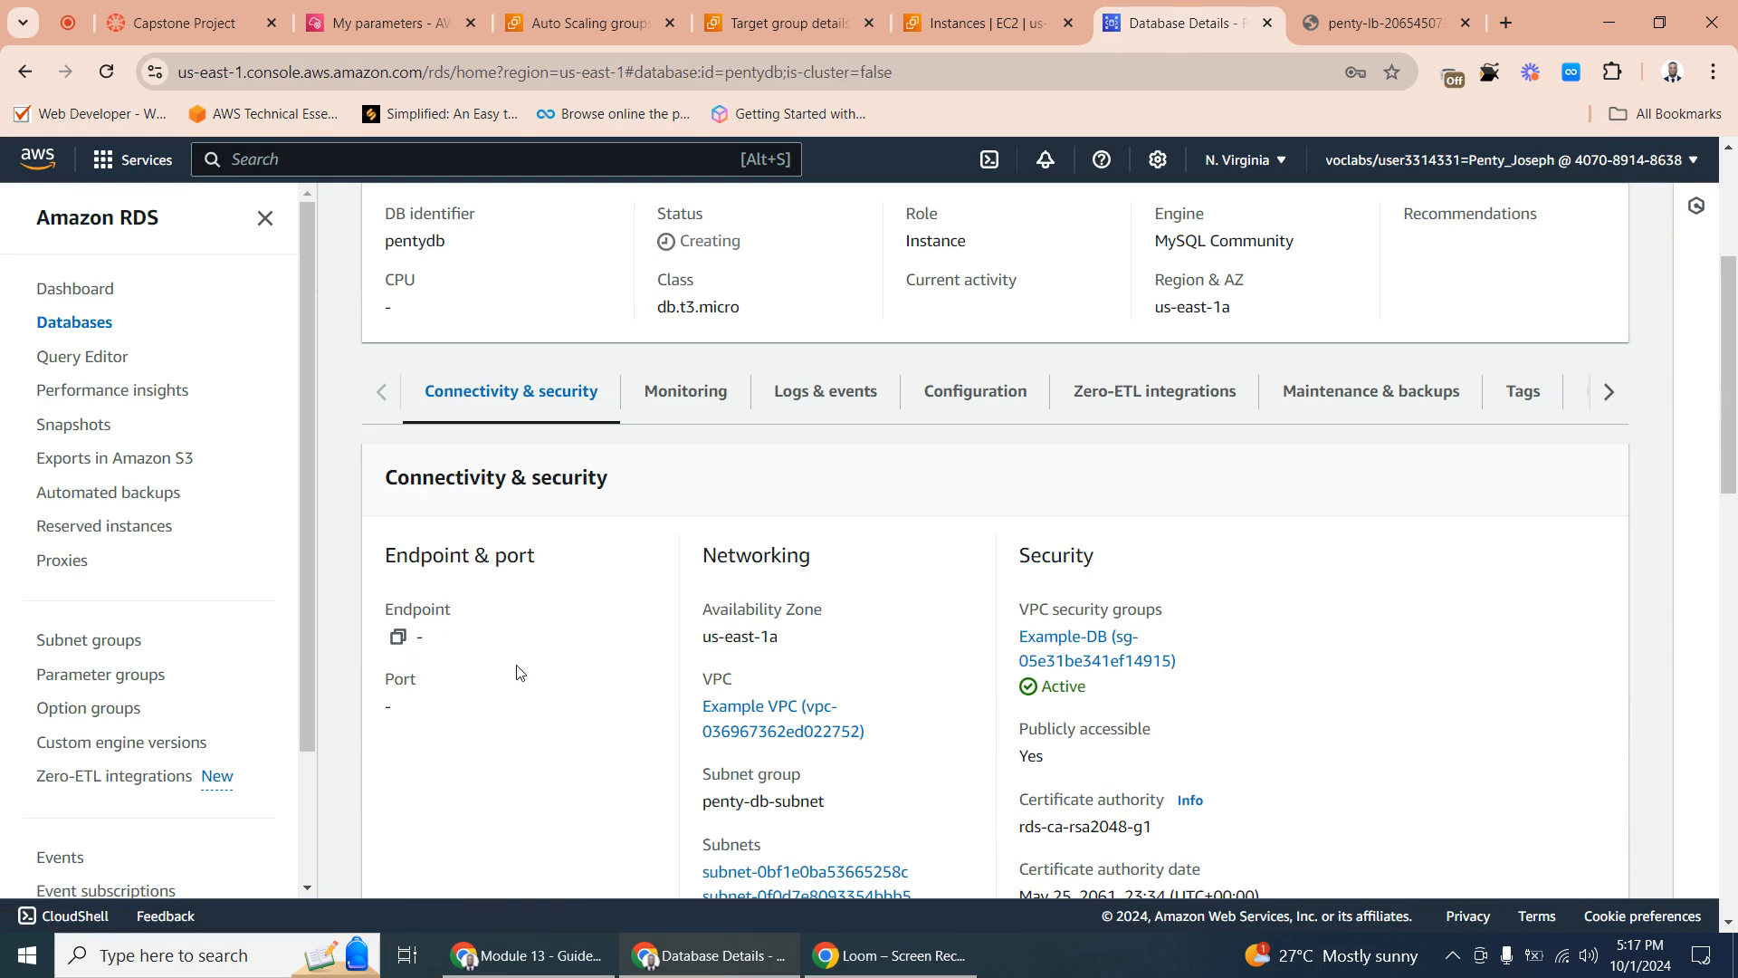
scroll(598, 498, "up", 4)
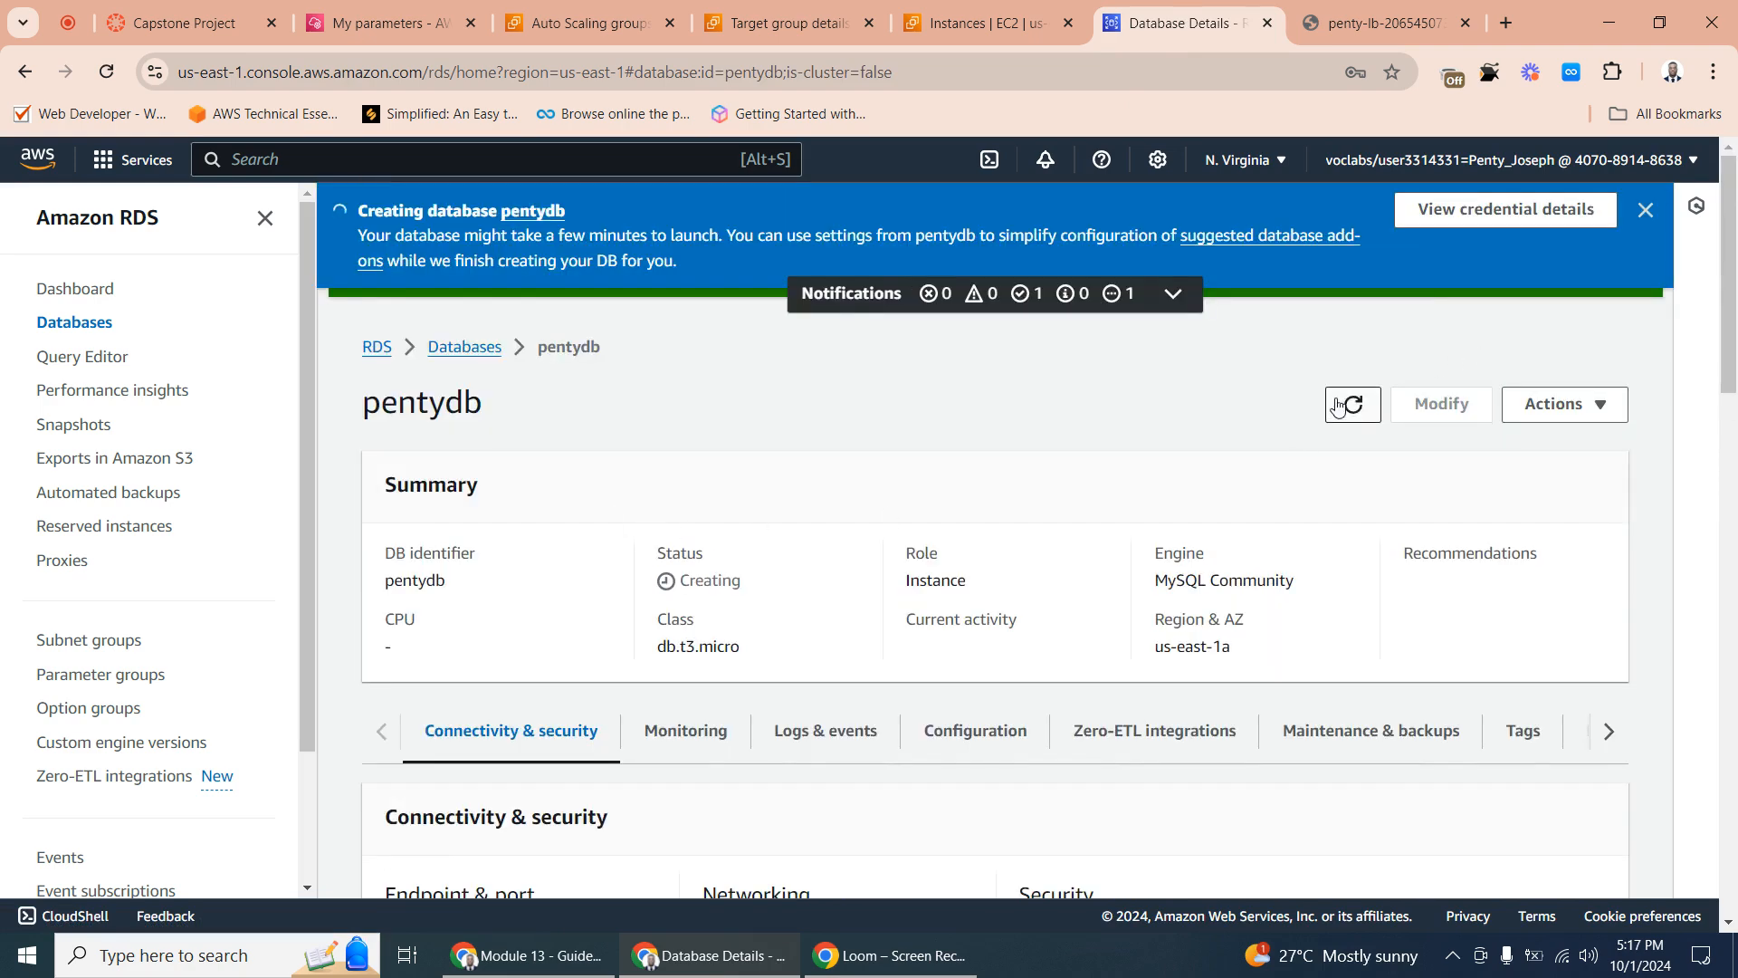
scroll(684, 606, "down", 10)
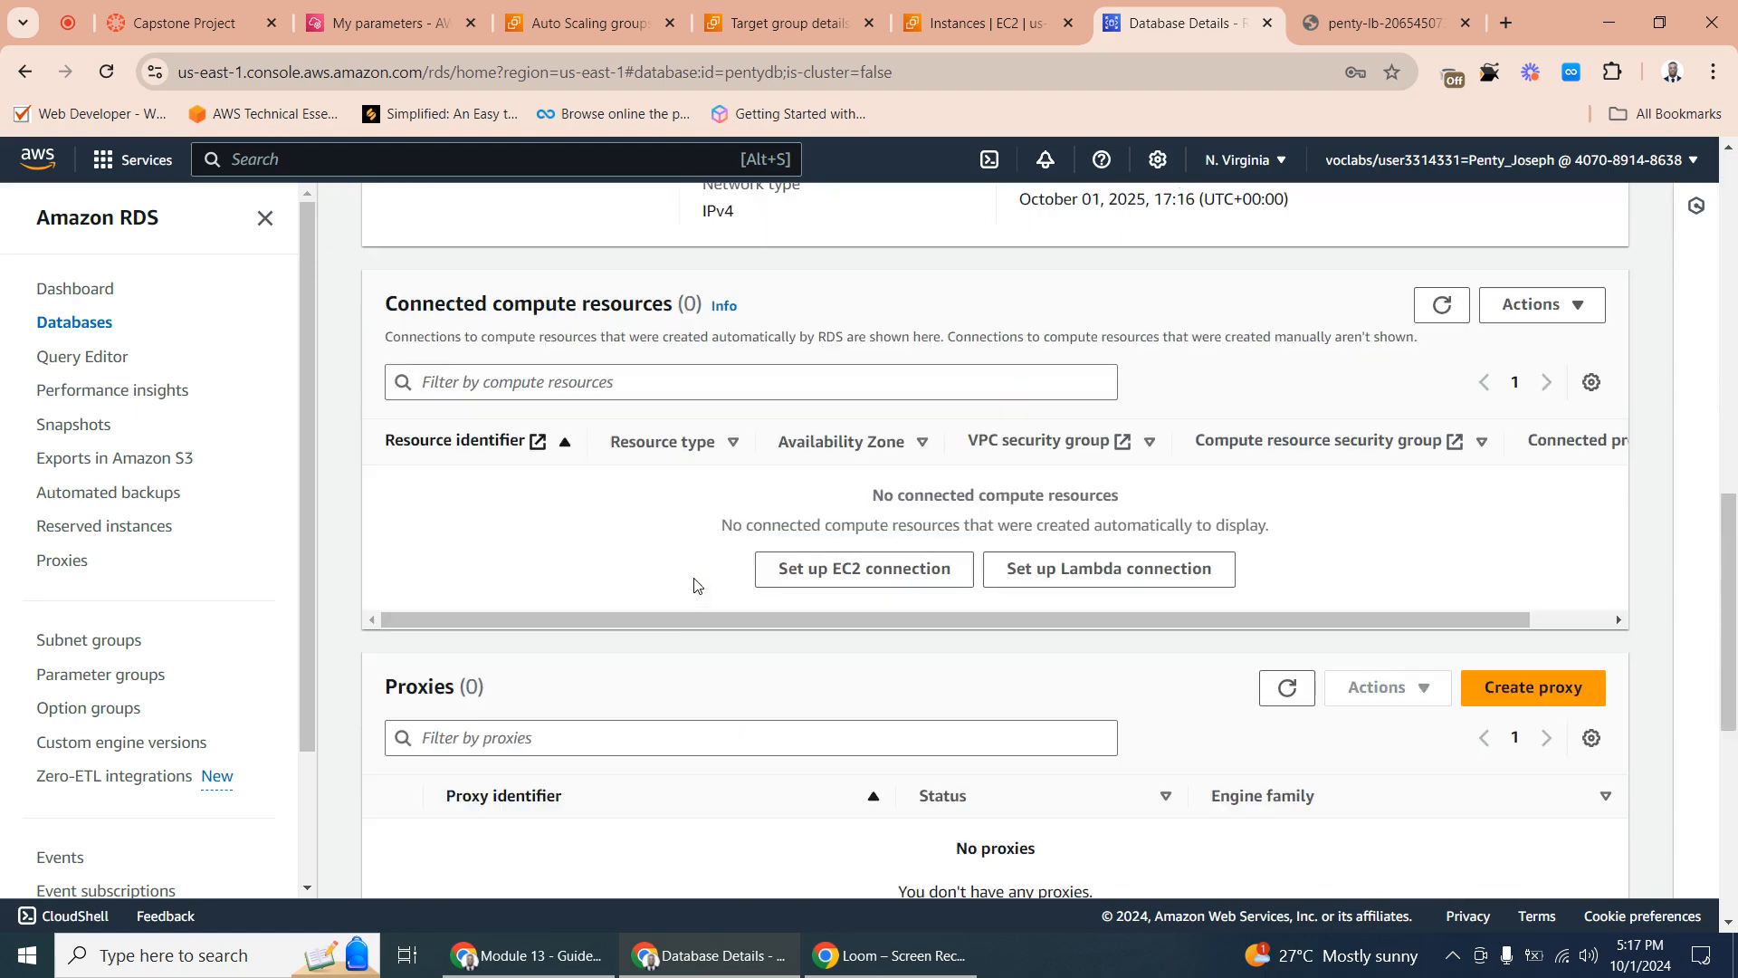
scroll(584, 541, "down", 5)
scroll(613, 392, "up", 5)
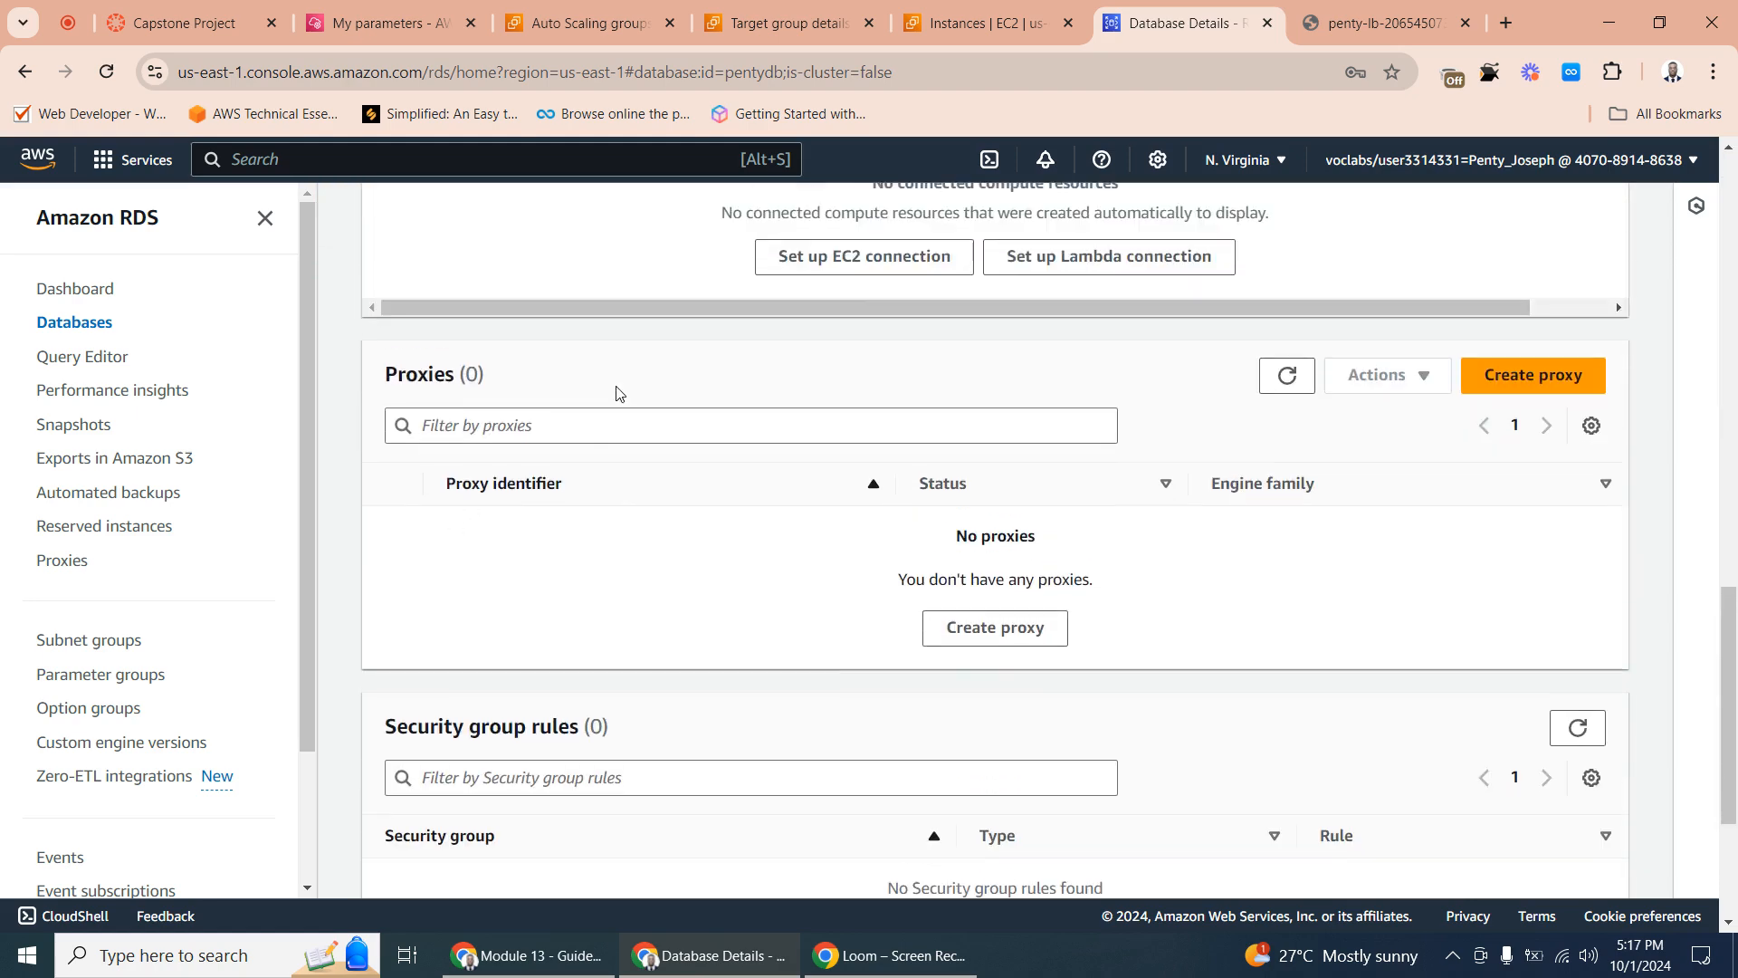
scroll(579, 525, "up", 1)
scroll(605, 542, "down", 4)
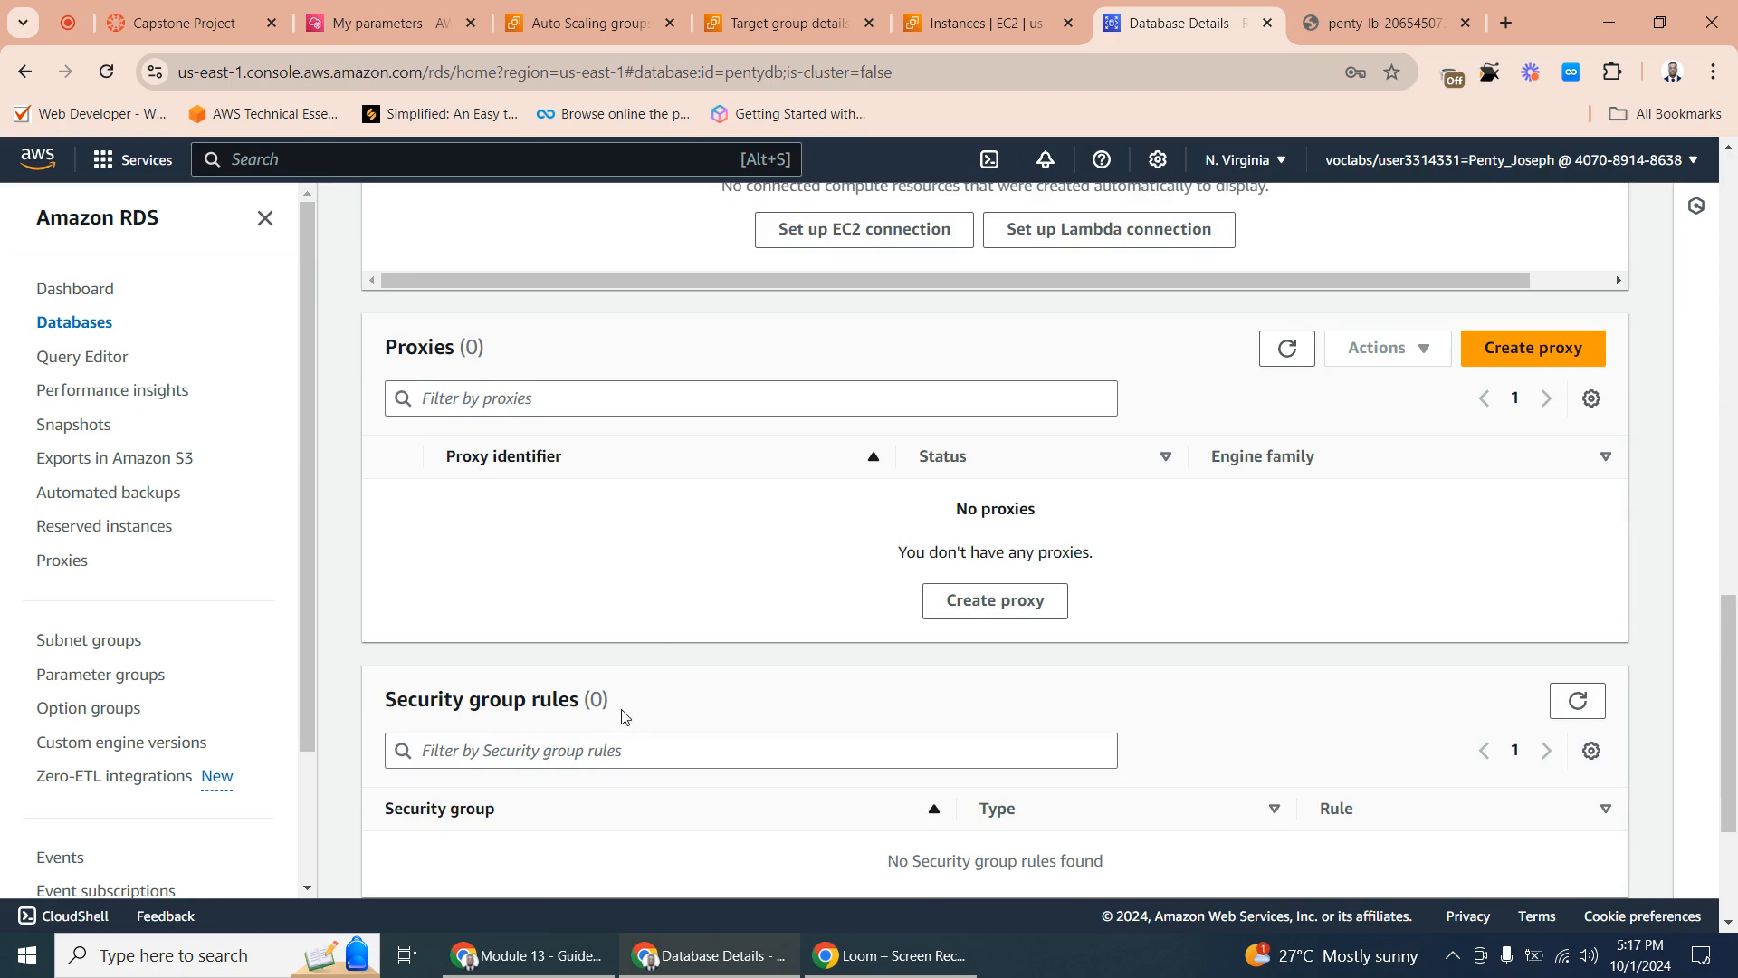
scroll(640, 621, "up", 3)
scroll(640, 555, "down", 3)
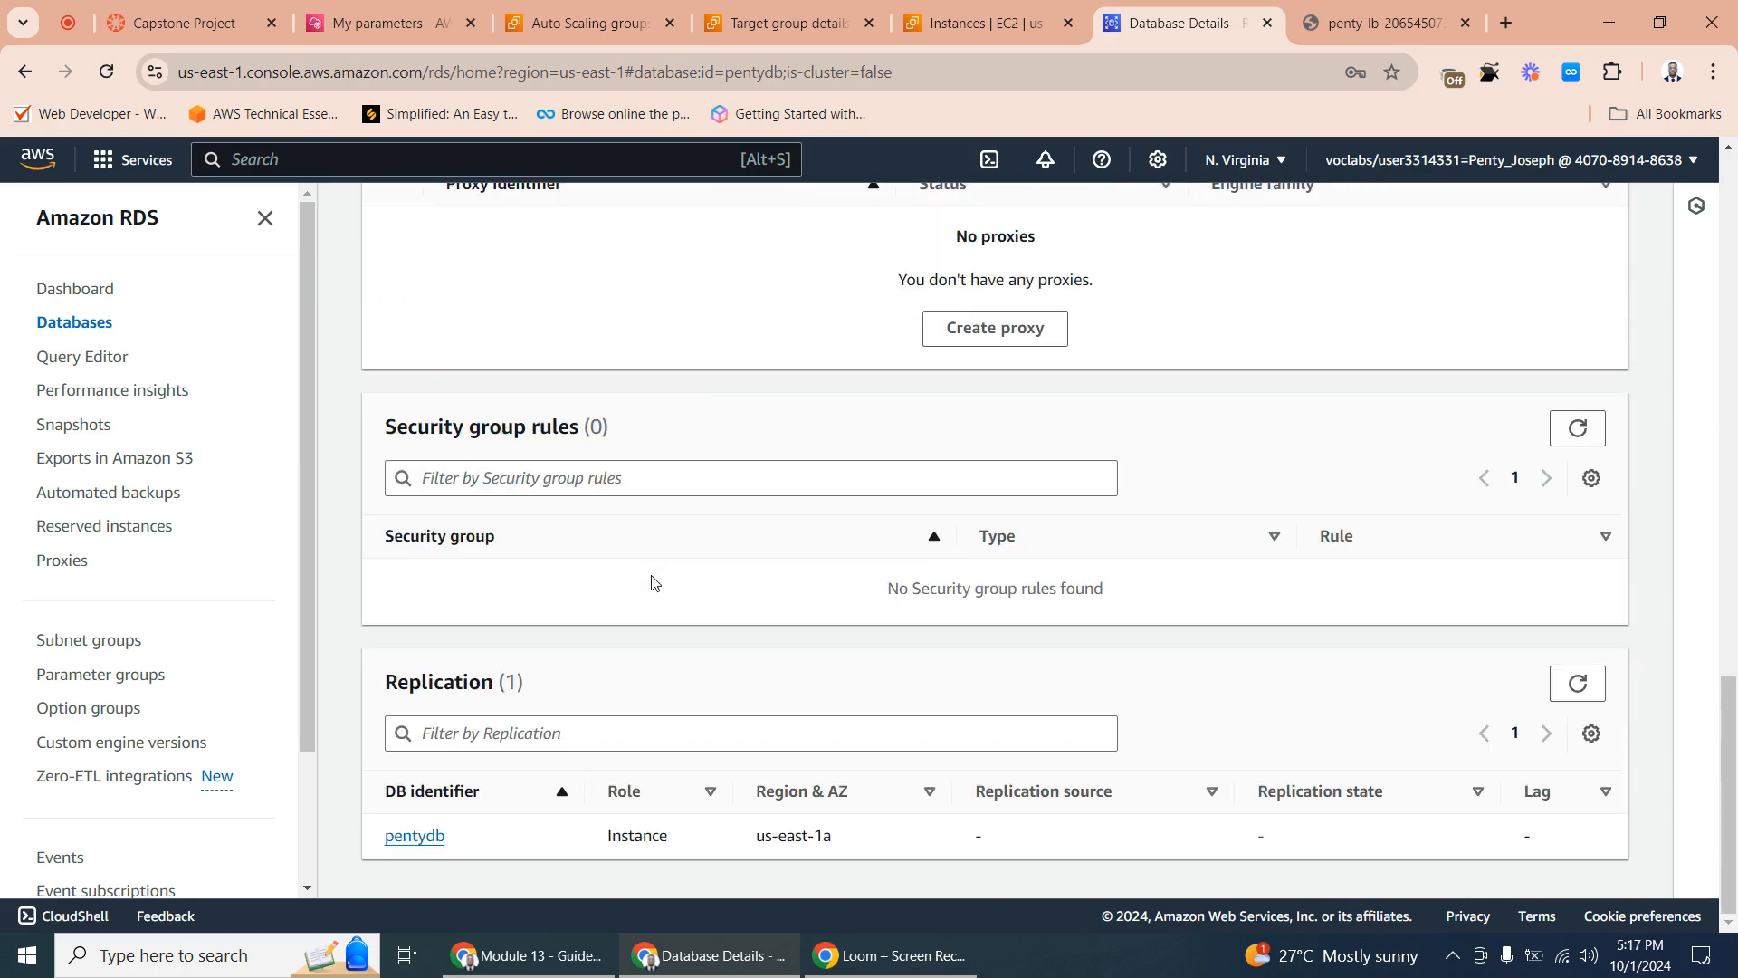
scroll(652, 580, "up", 1)
scroll(657, 585, "down", 1)
scroll(644, 555, "up", 6)
scroll(646, 523, "down", 1)
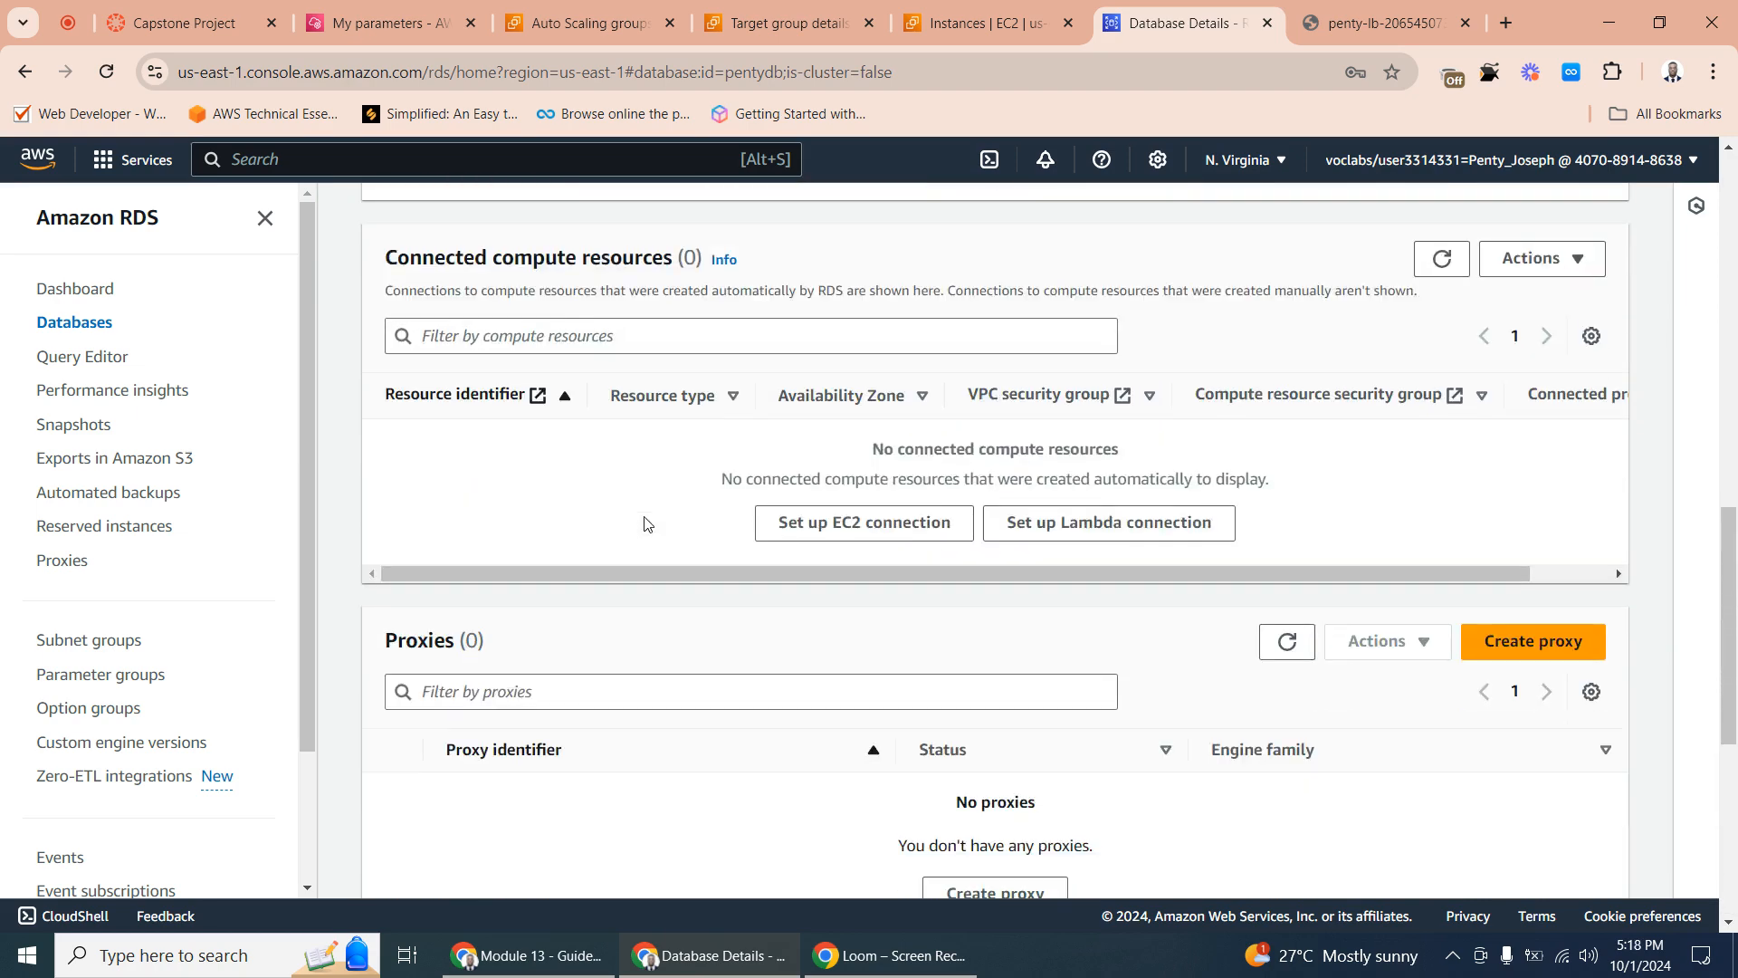
scroll(645, 523, "up", 10)
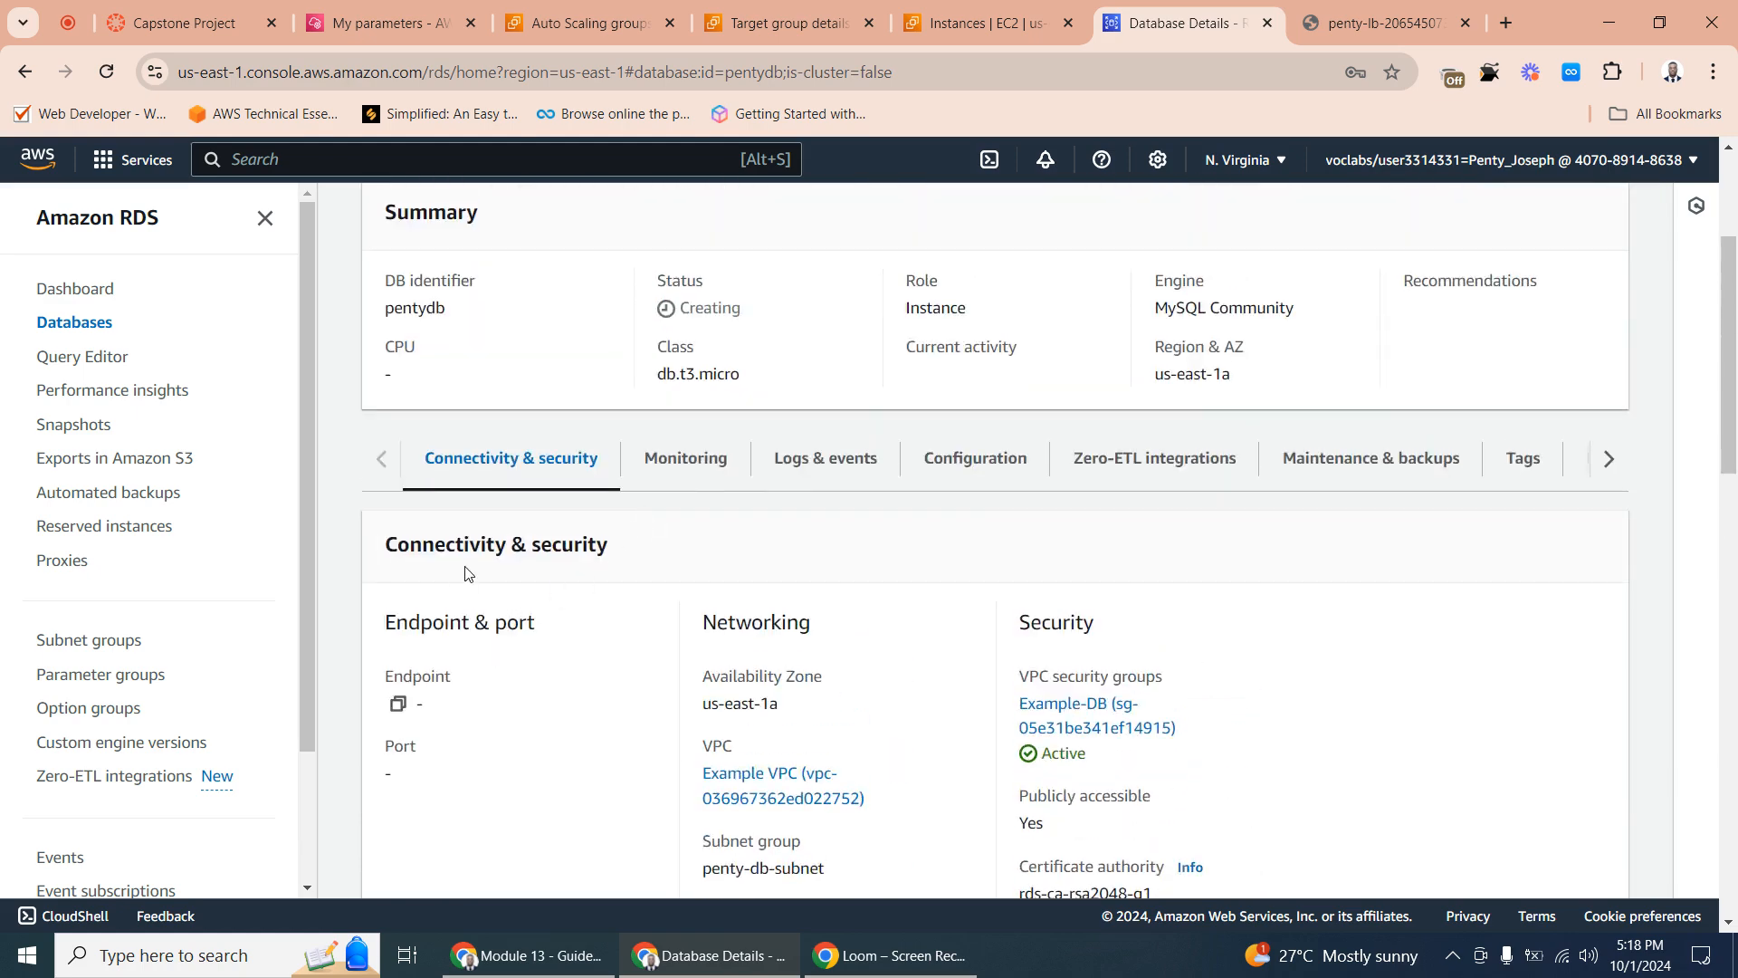
left_click(25, 71)
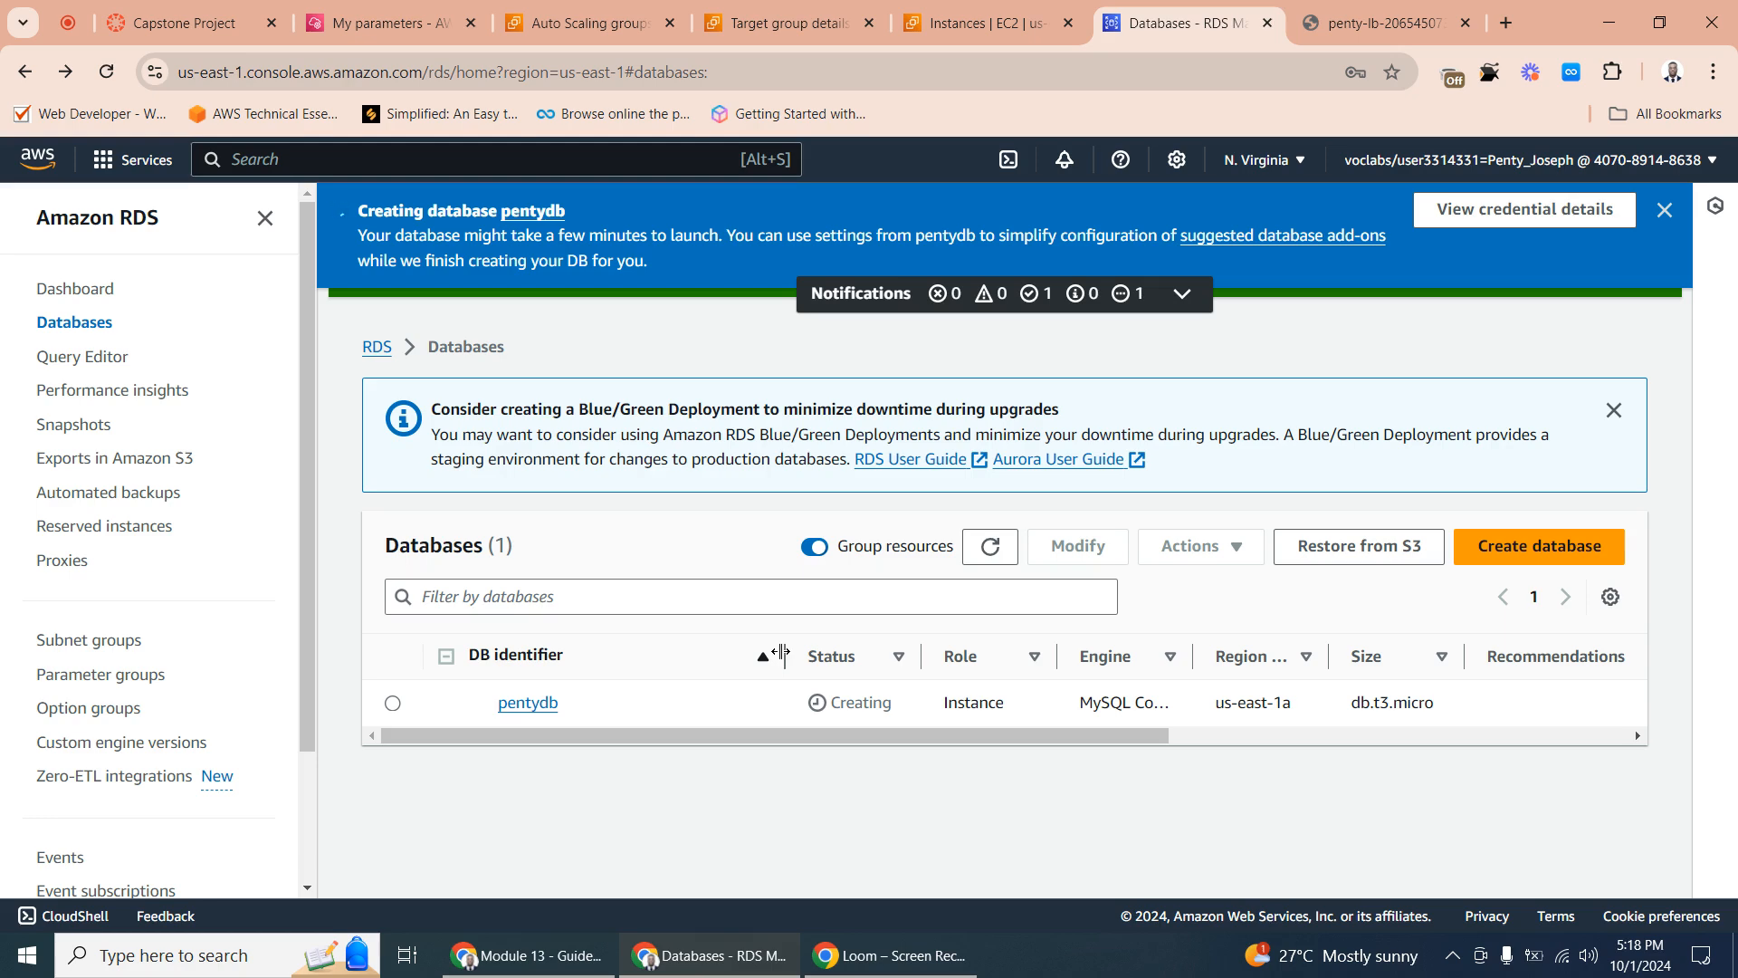
- Start another Systems Manager parameter and name it /example/endpoint, copying the path from the Capstone Project page
left_click(395, 22)
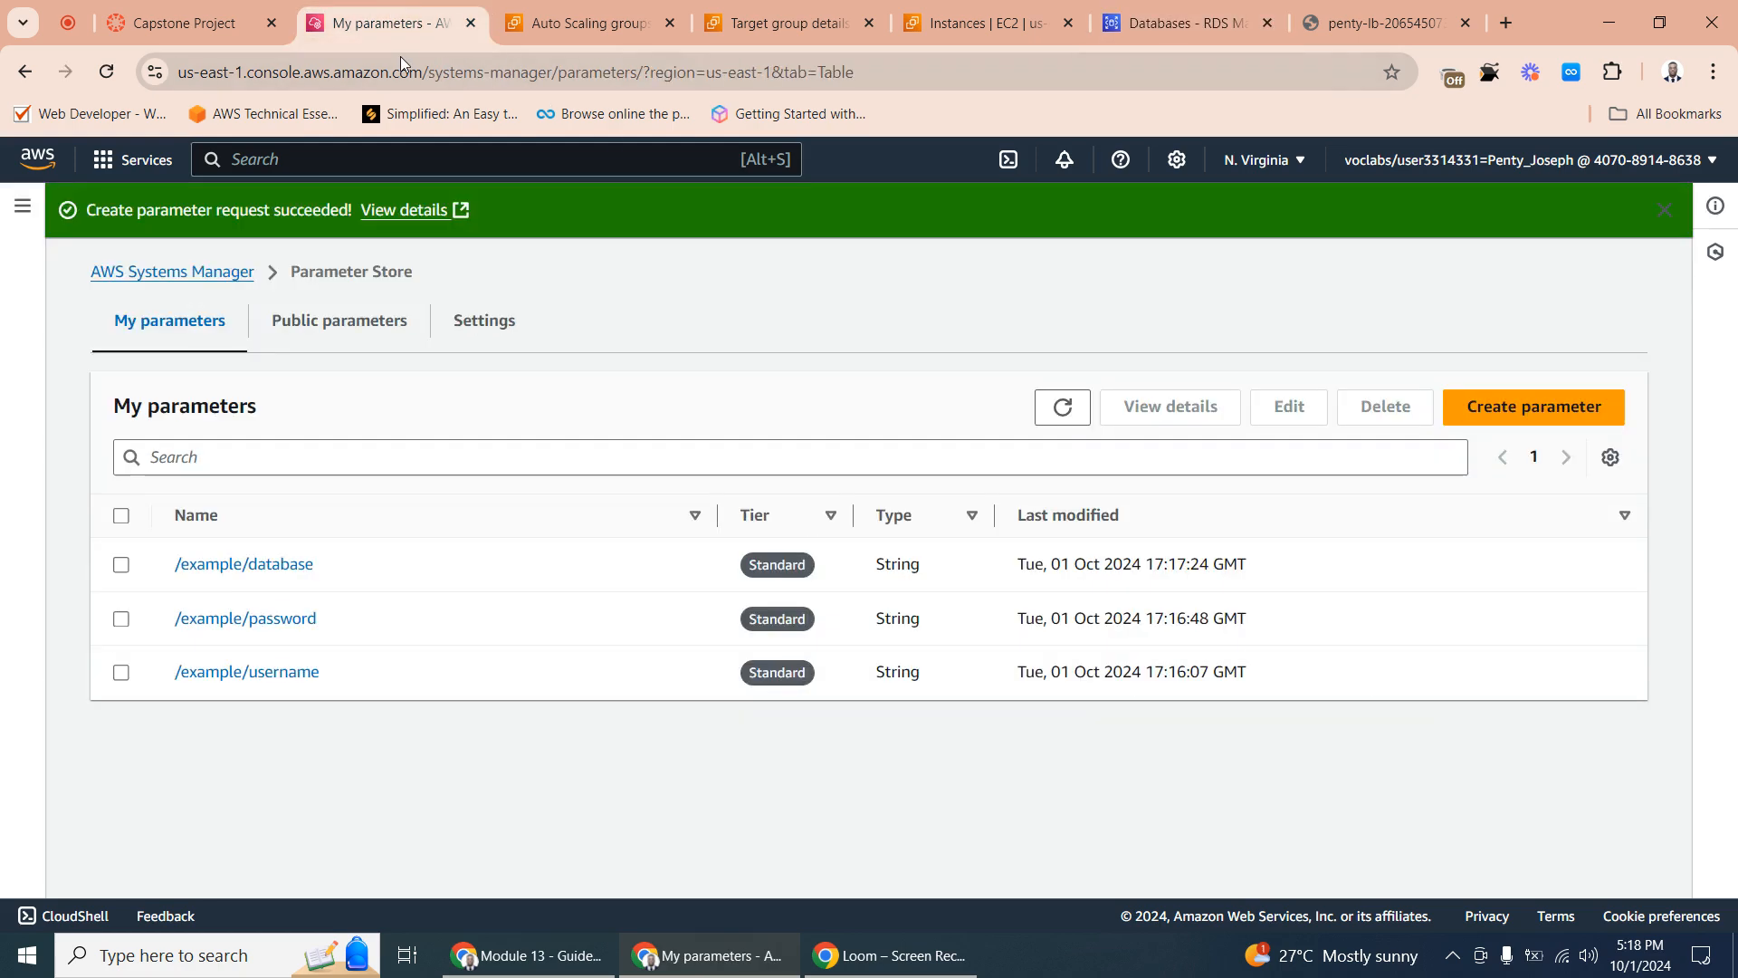
left_click(1505, 412)
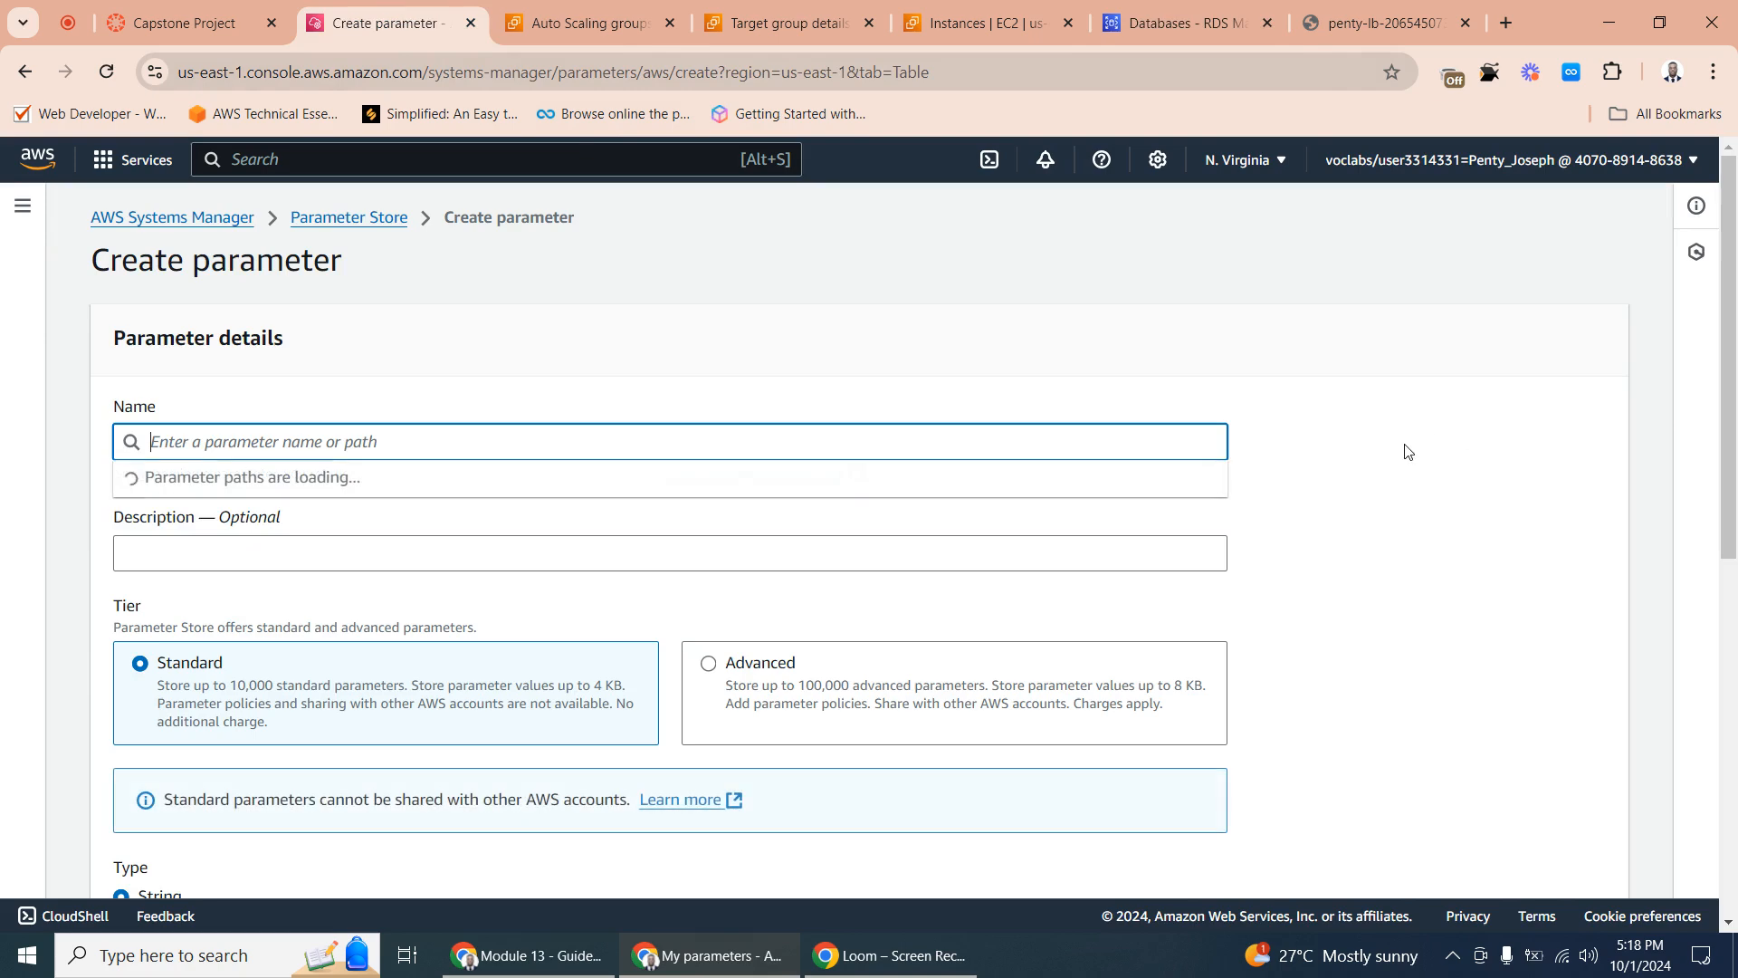
left_click(185, 22)
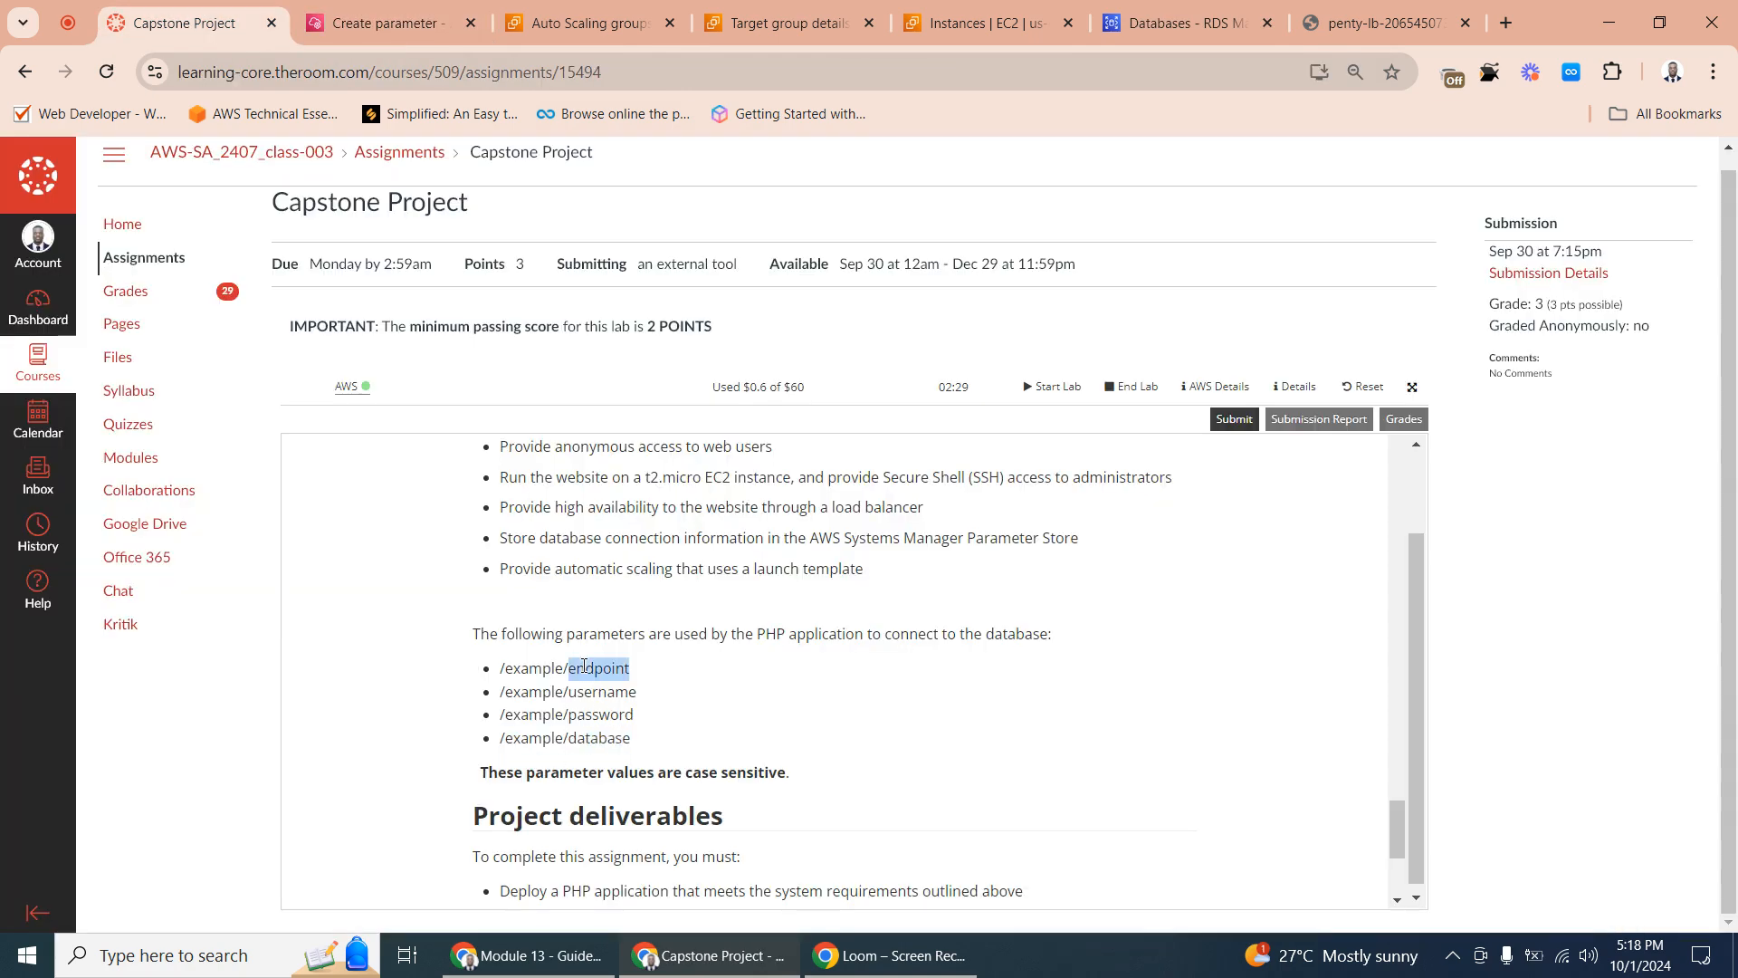
triple_click(589, 671)
right_click(593, 672)
left_click(625, 688)
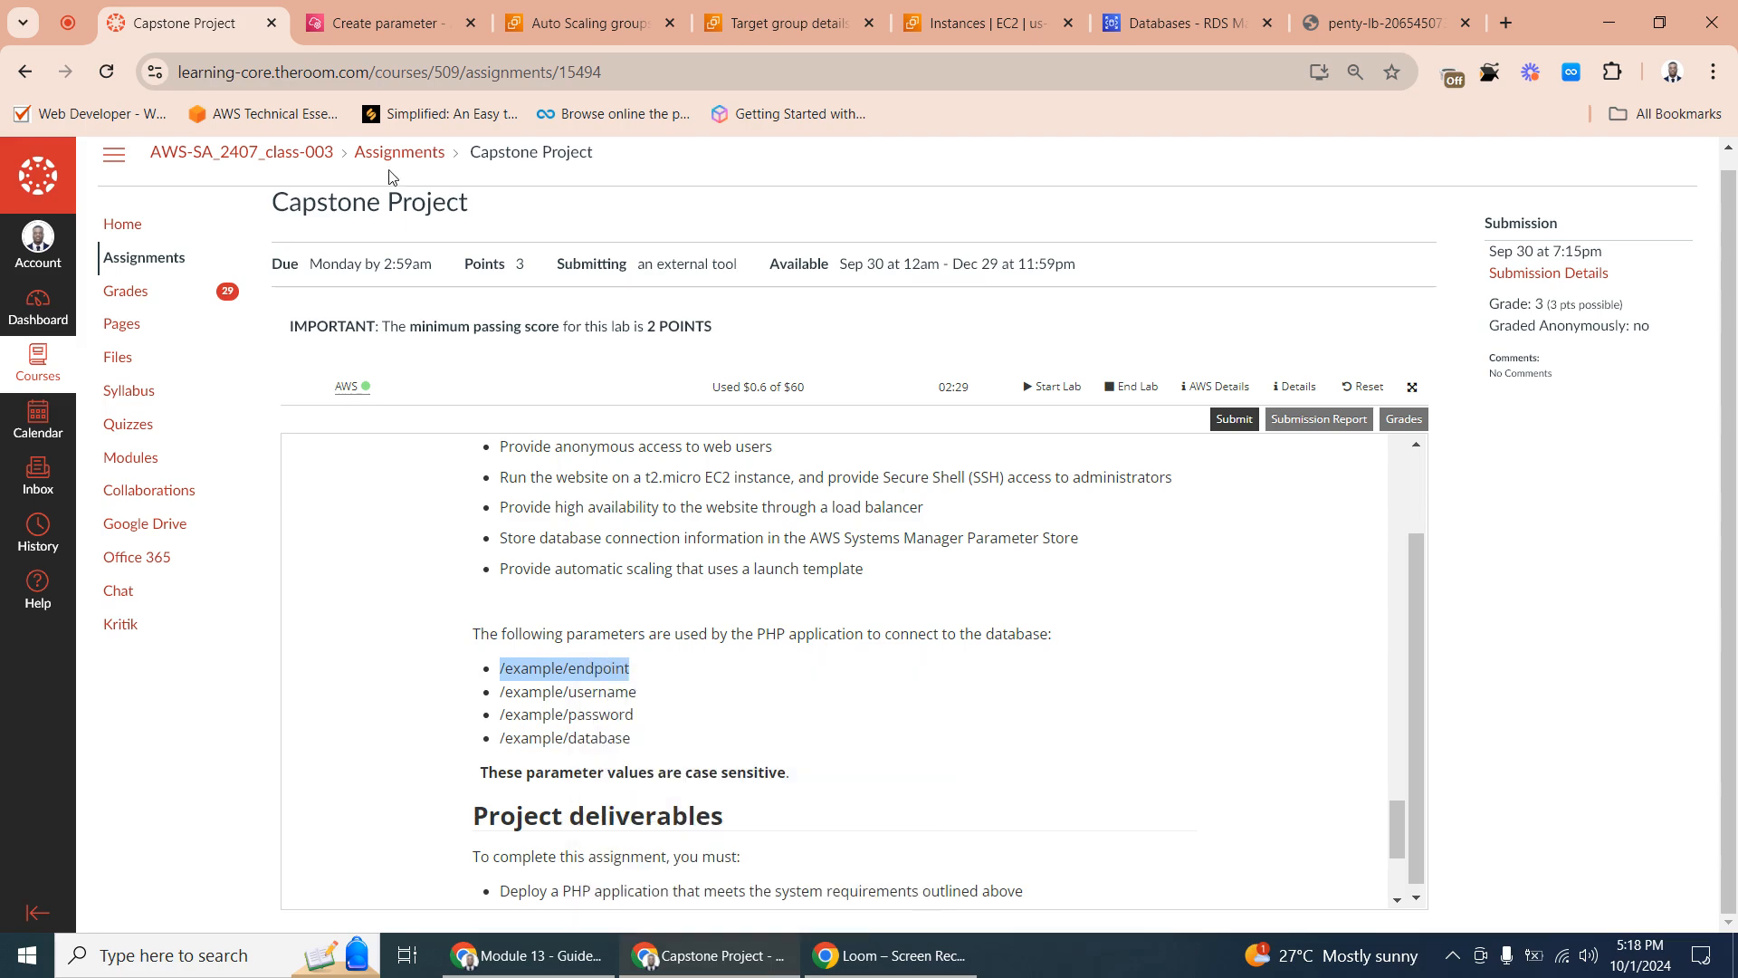
left_click(380, 22)
right_click(199, 442)
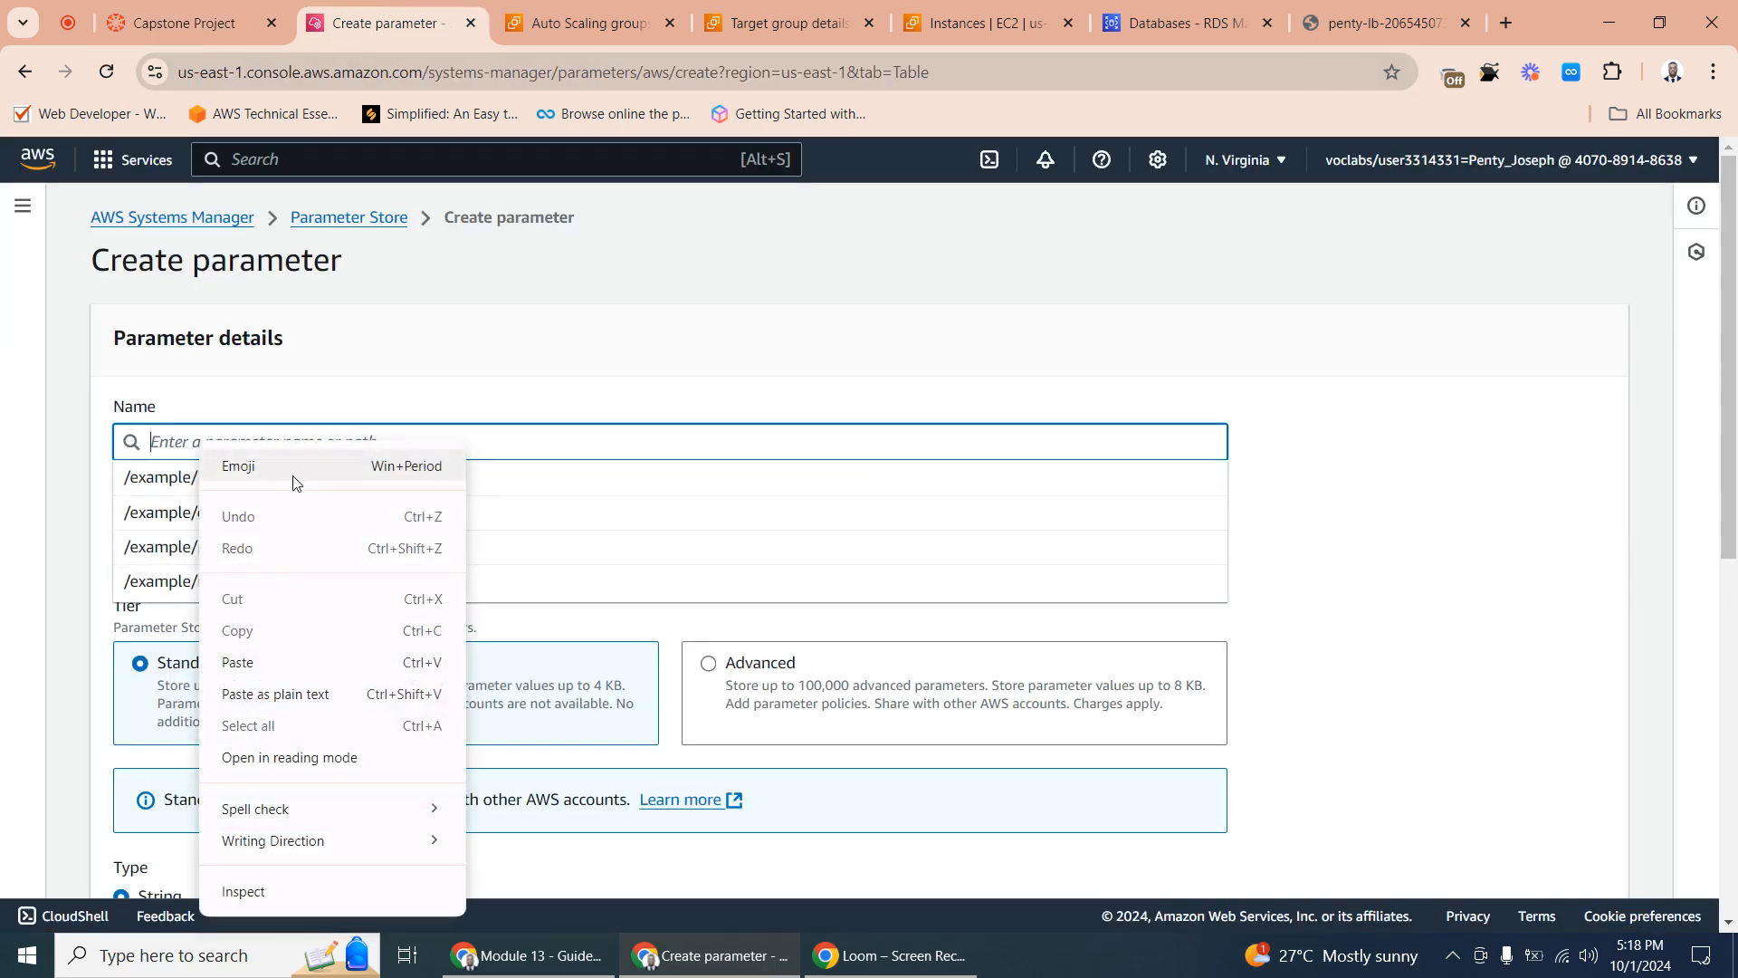
left_click(295, 660)
left_click(1388, 568)
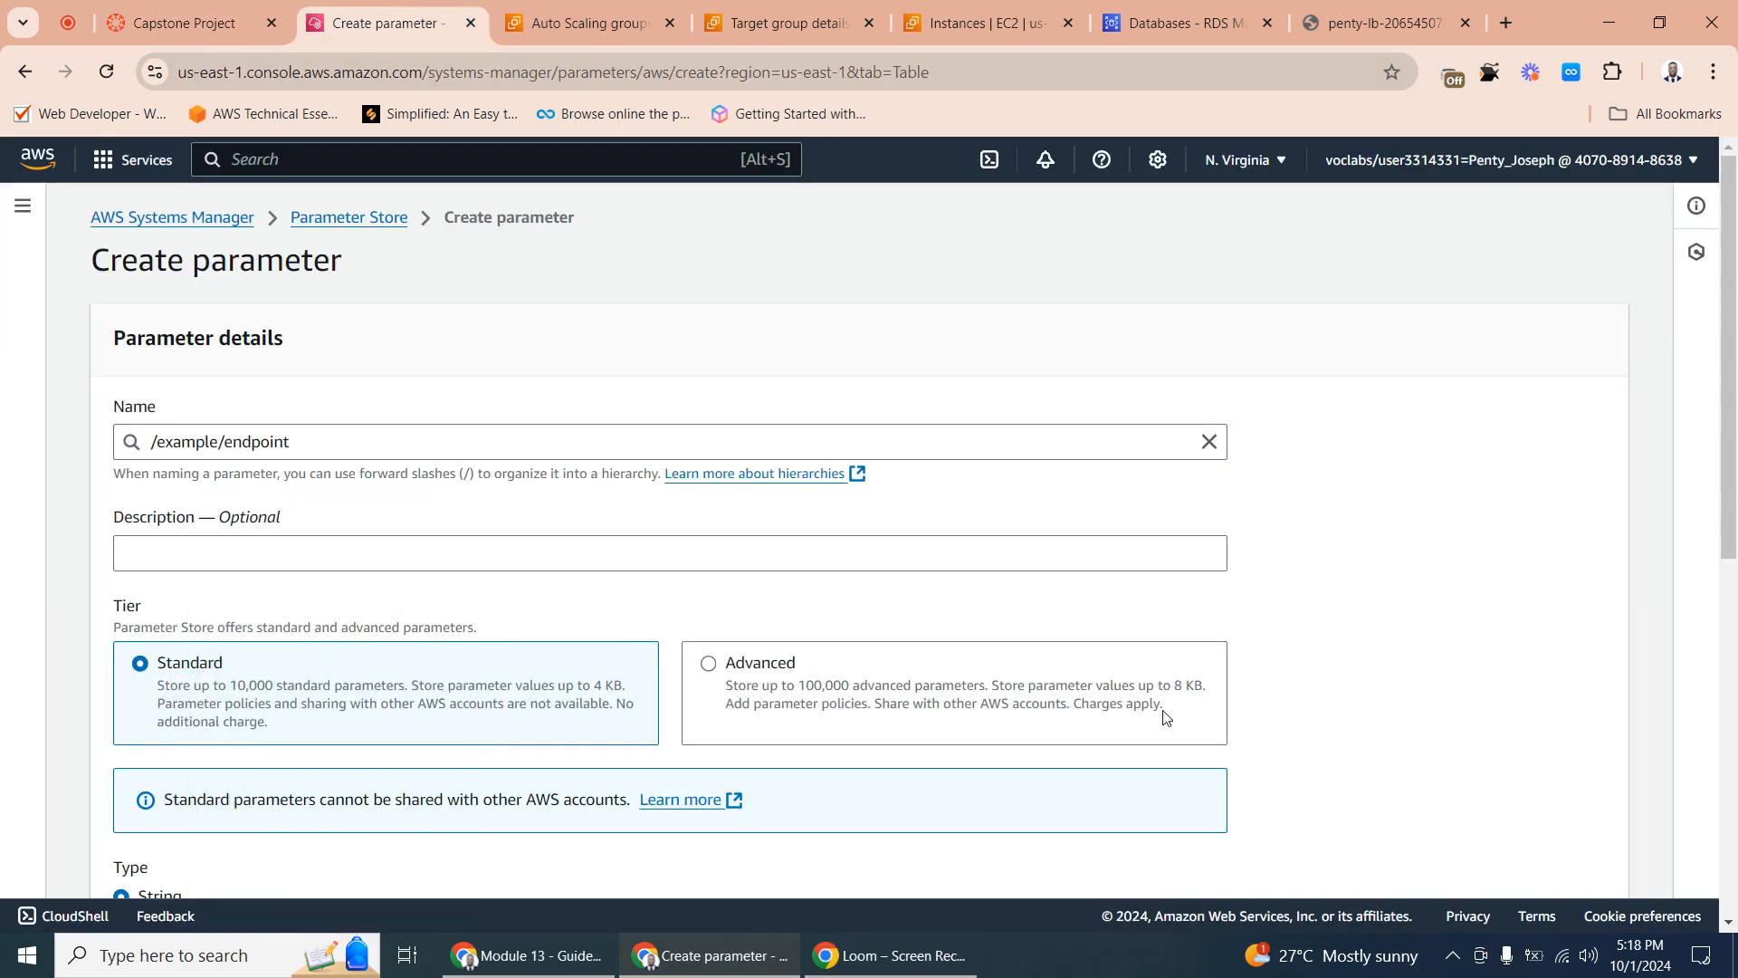
- Copy the endpoint address from the connectivity details of the pentydb database in RDS
scroll(1165, 717, "down", 8)
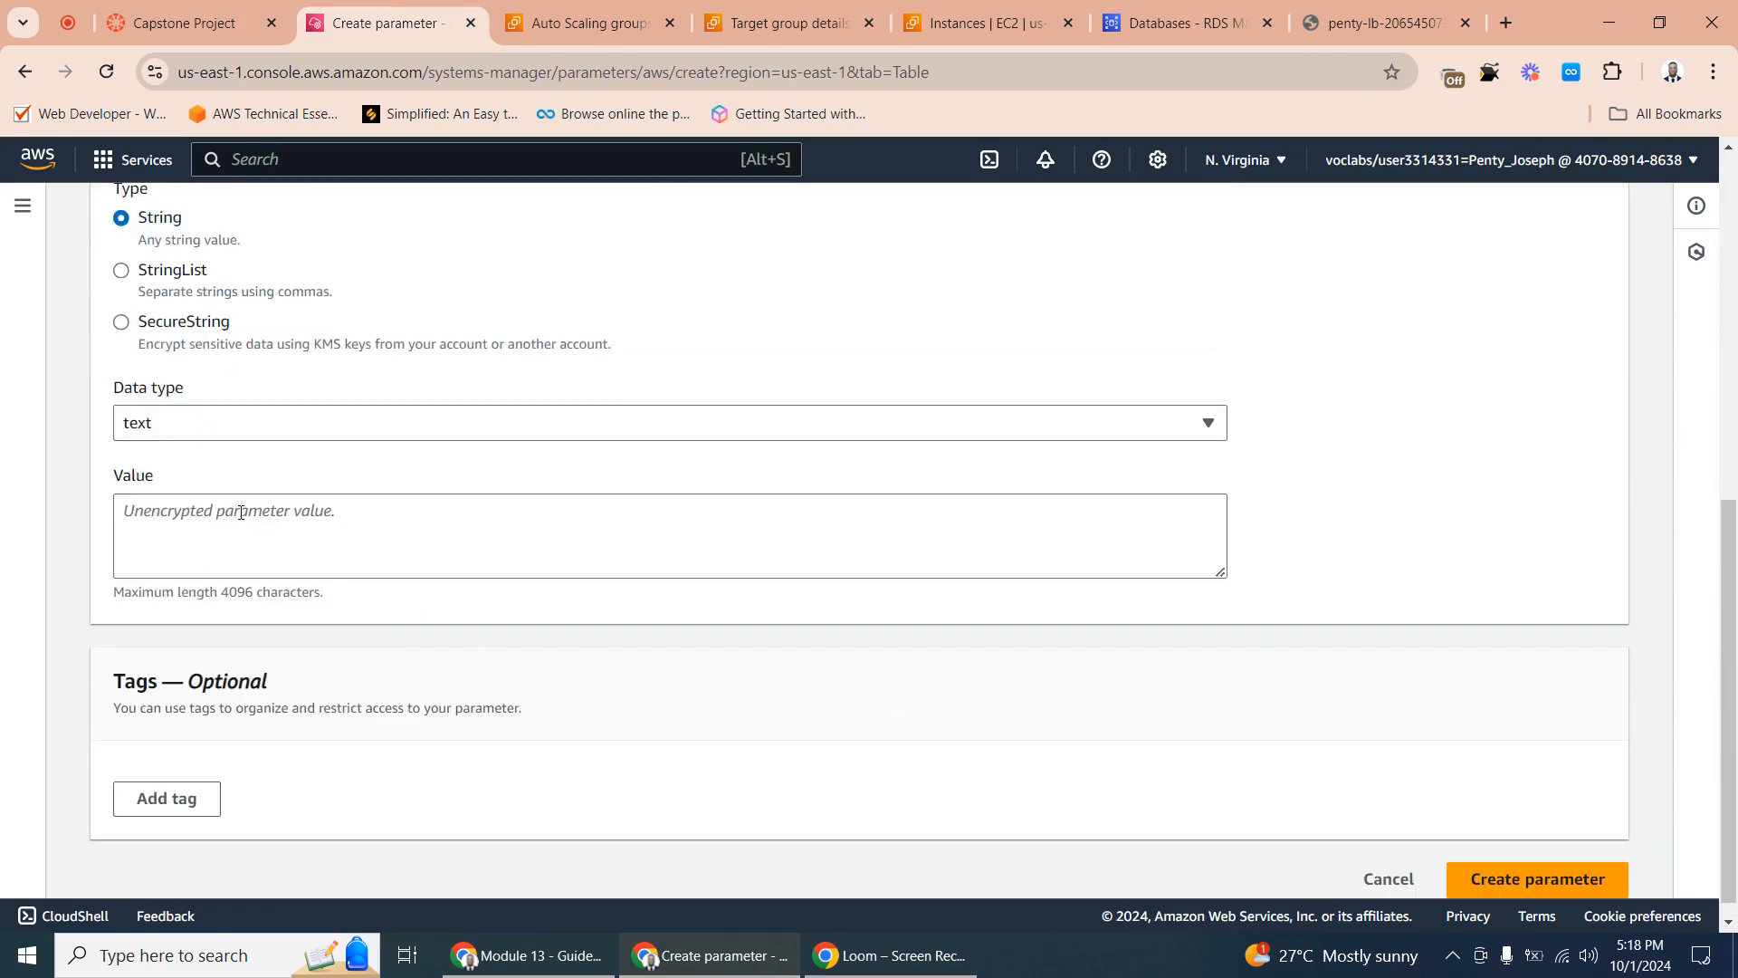
left_click(164, 517)
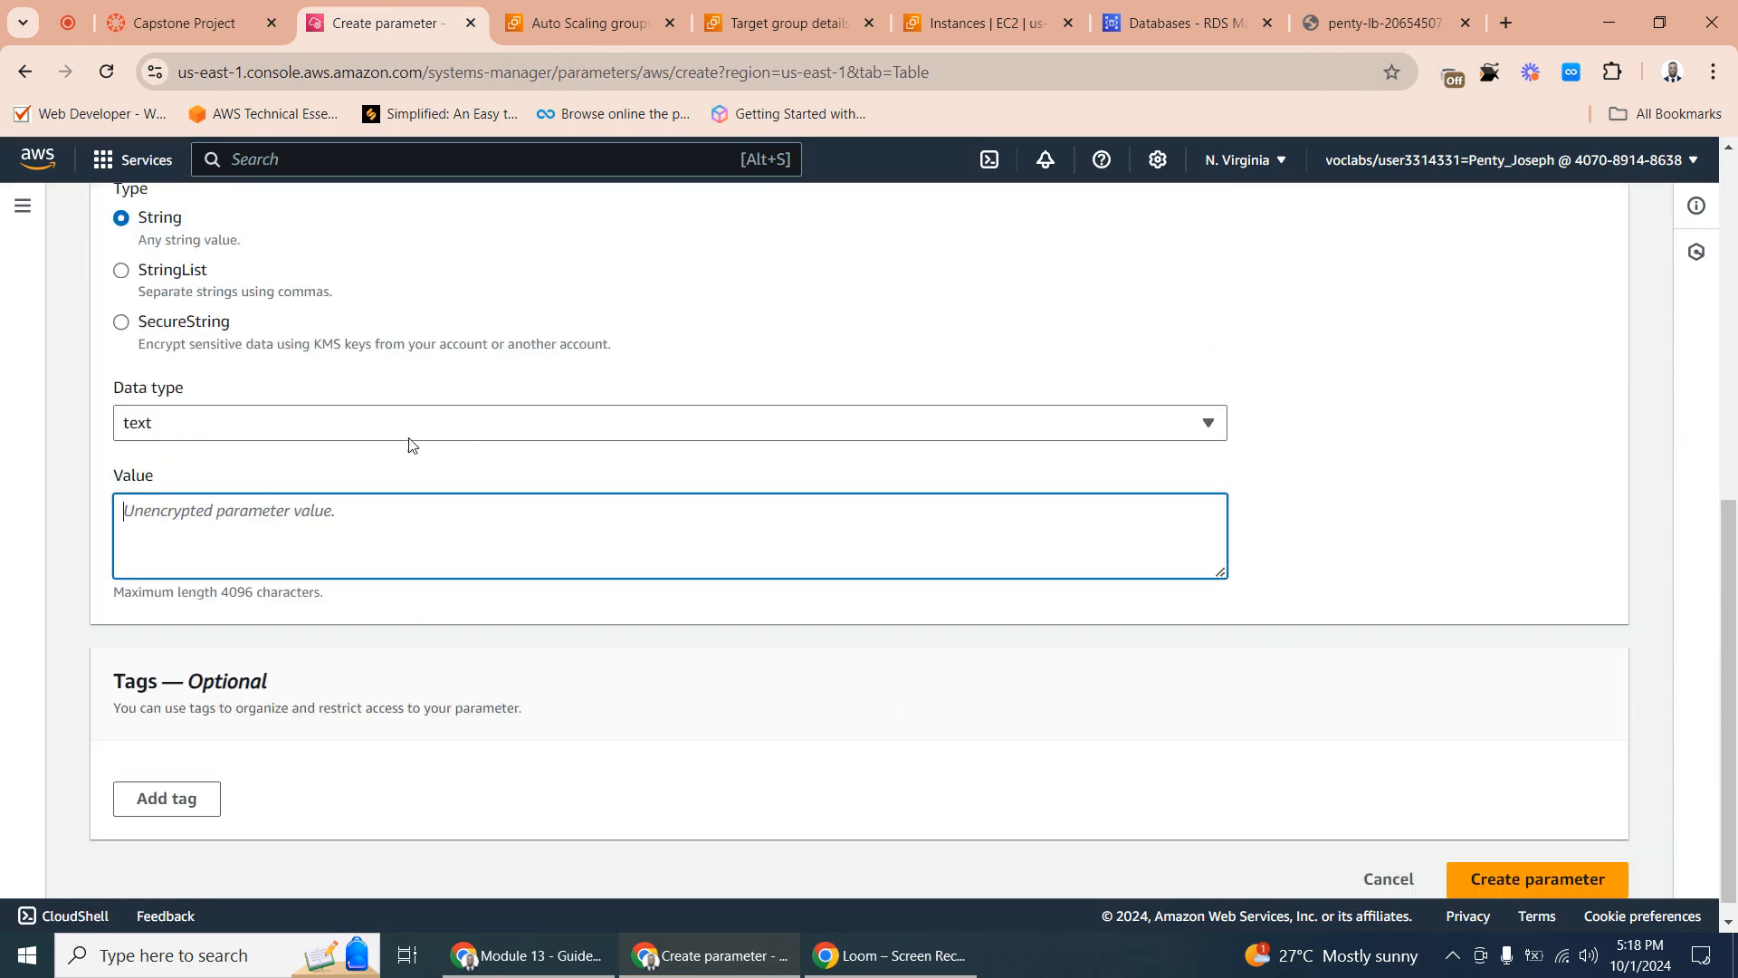
left_click(593, 23)
left_click(1181, 18)
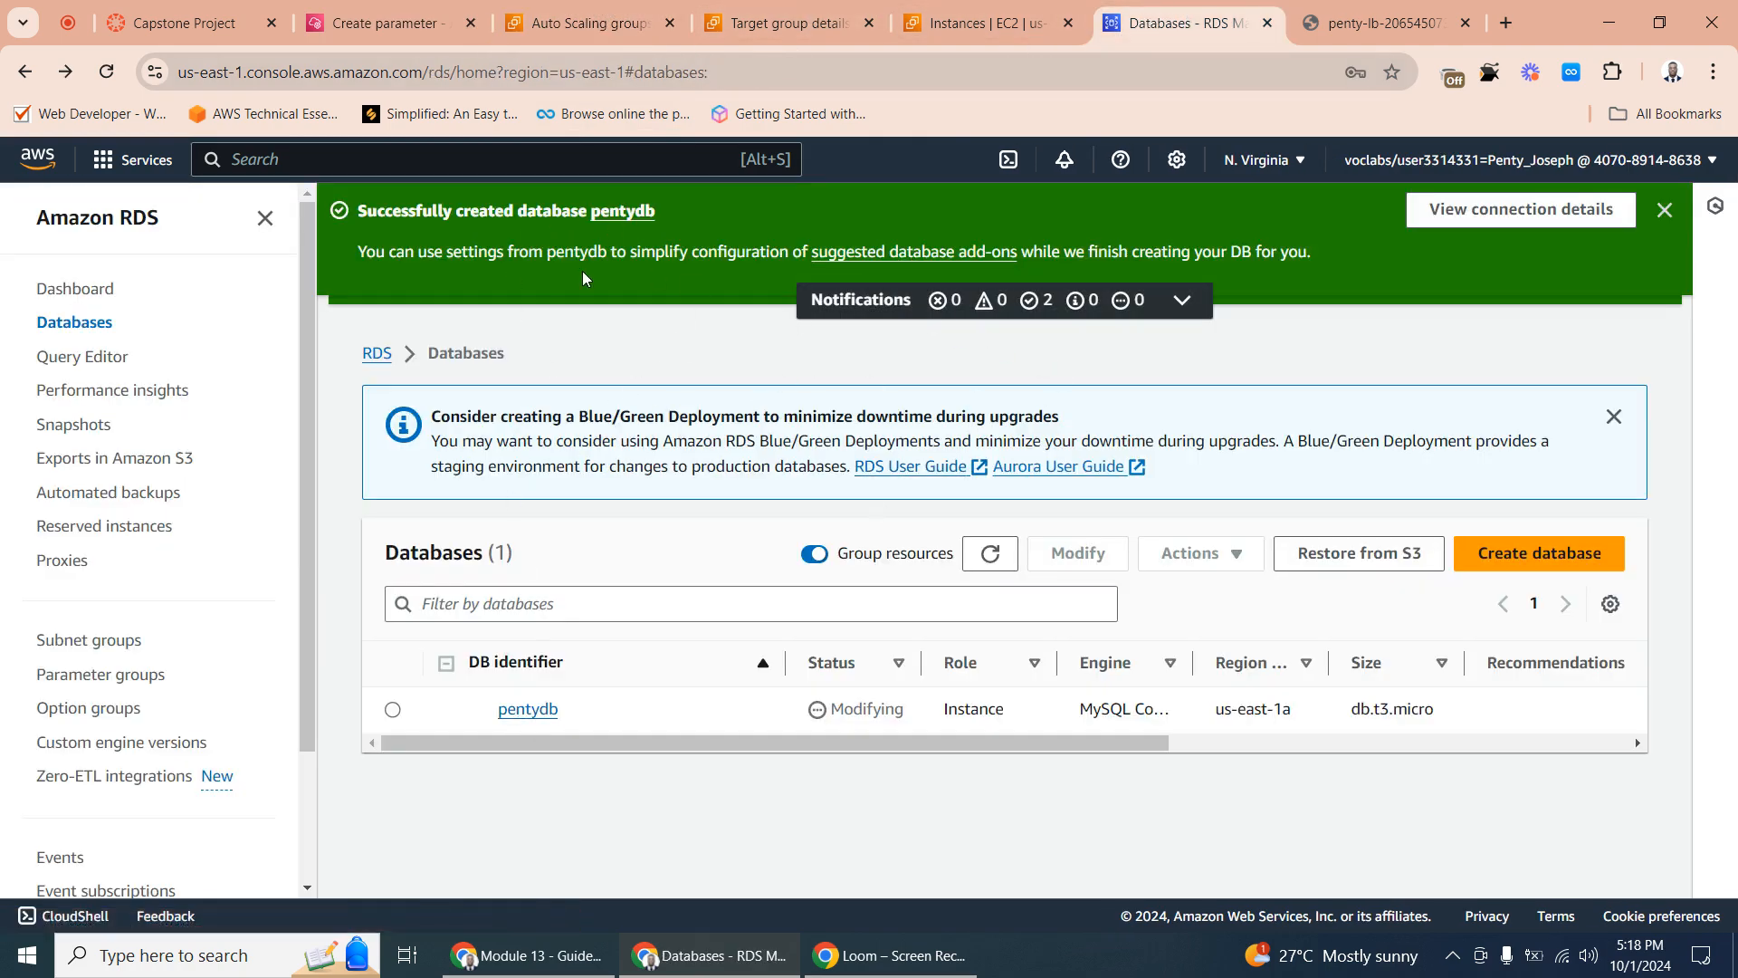
left_click(533, 710)
scroll(569, 697, "down", 6)
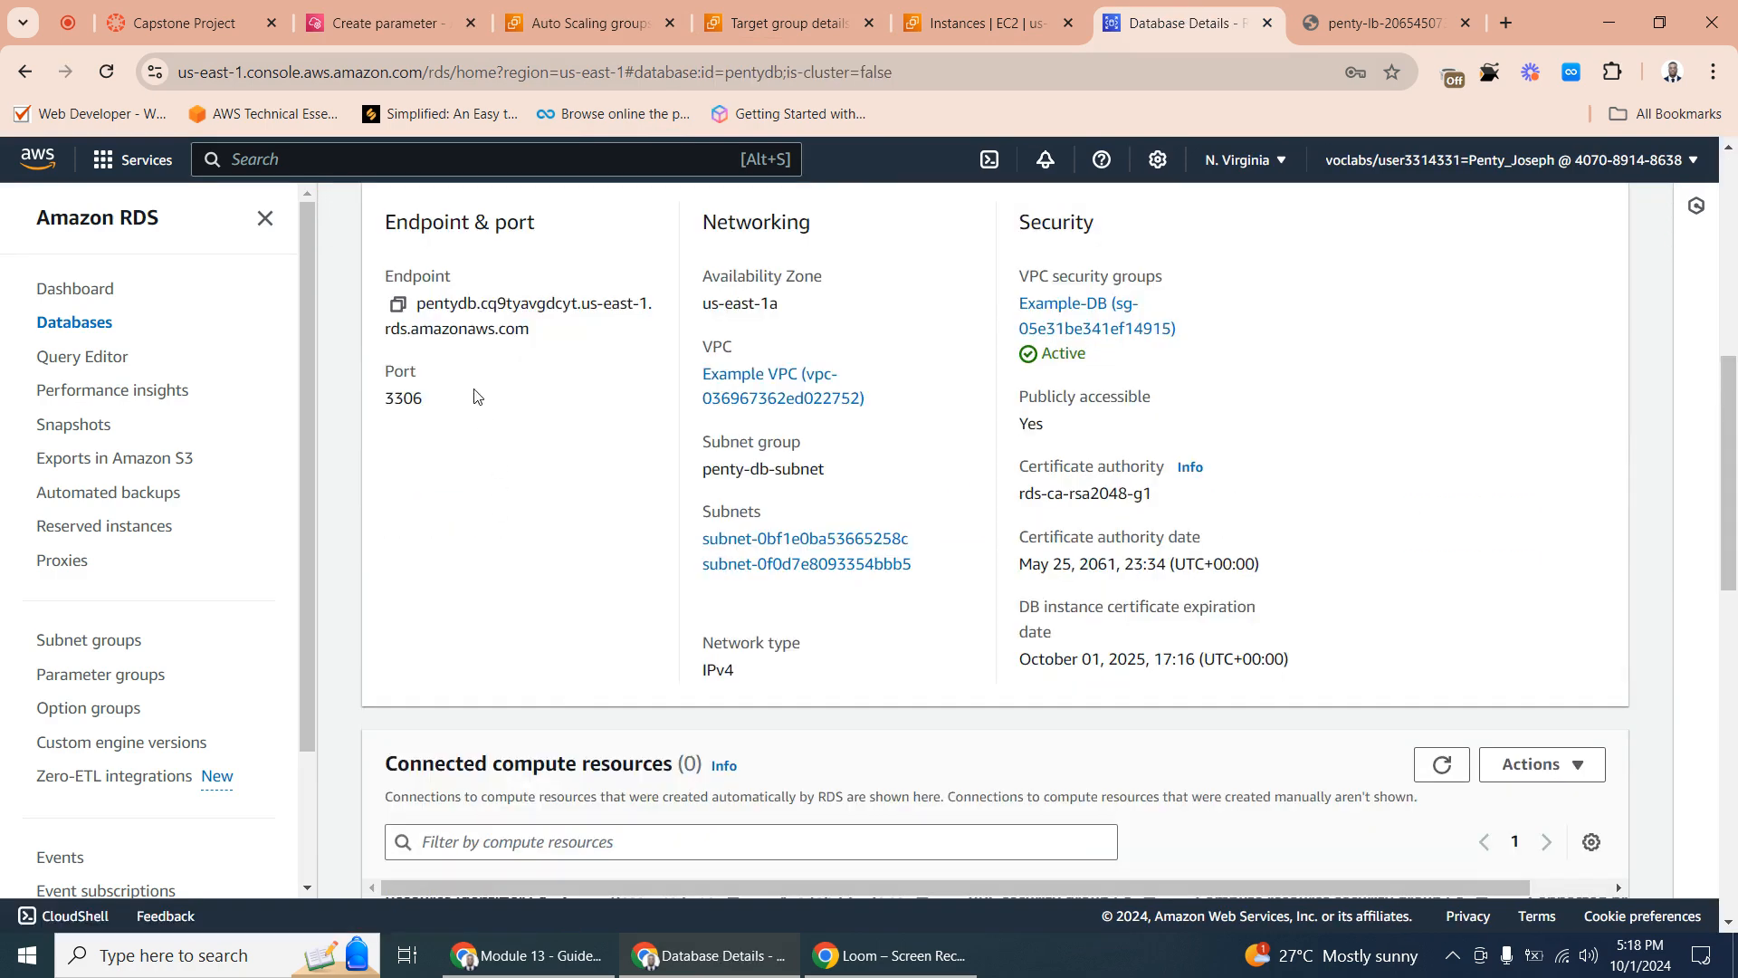
scroll(475, 453, "up", 3)
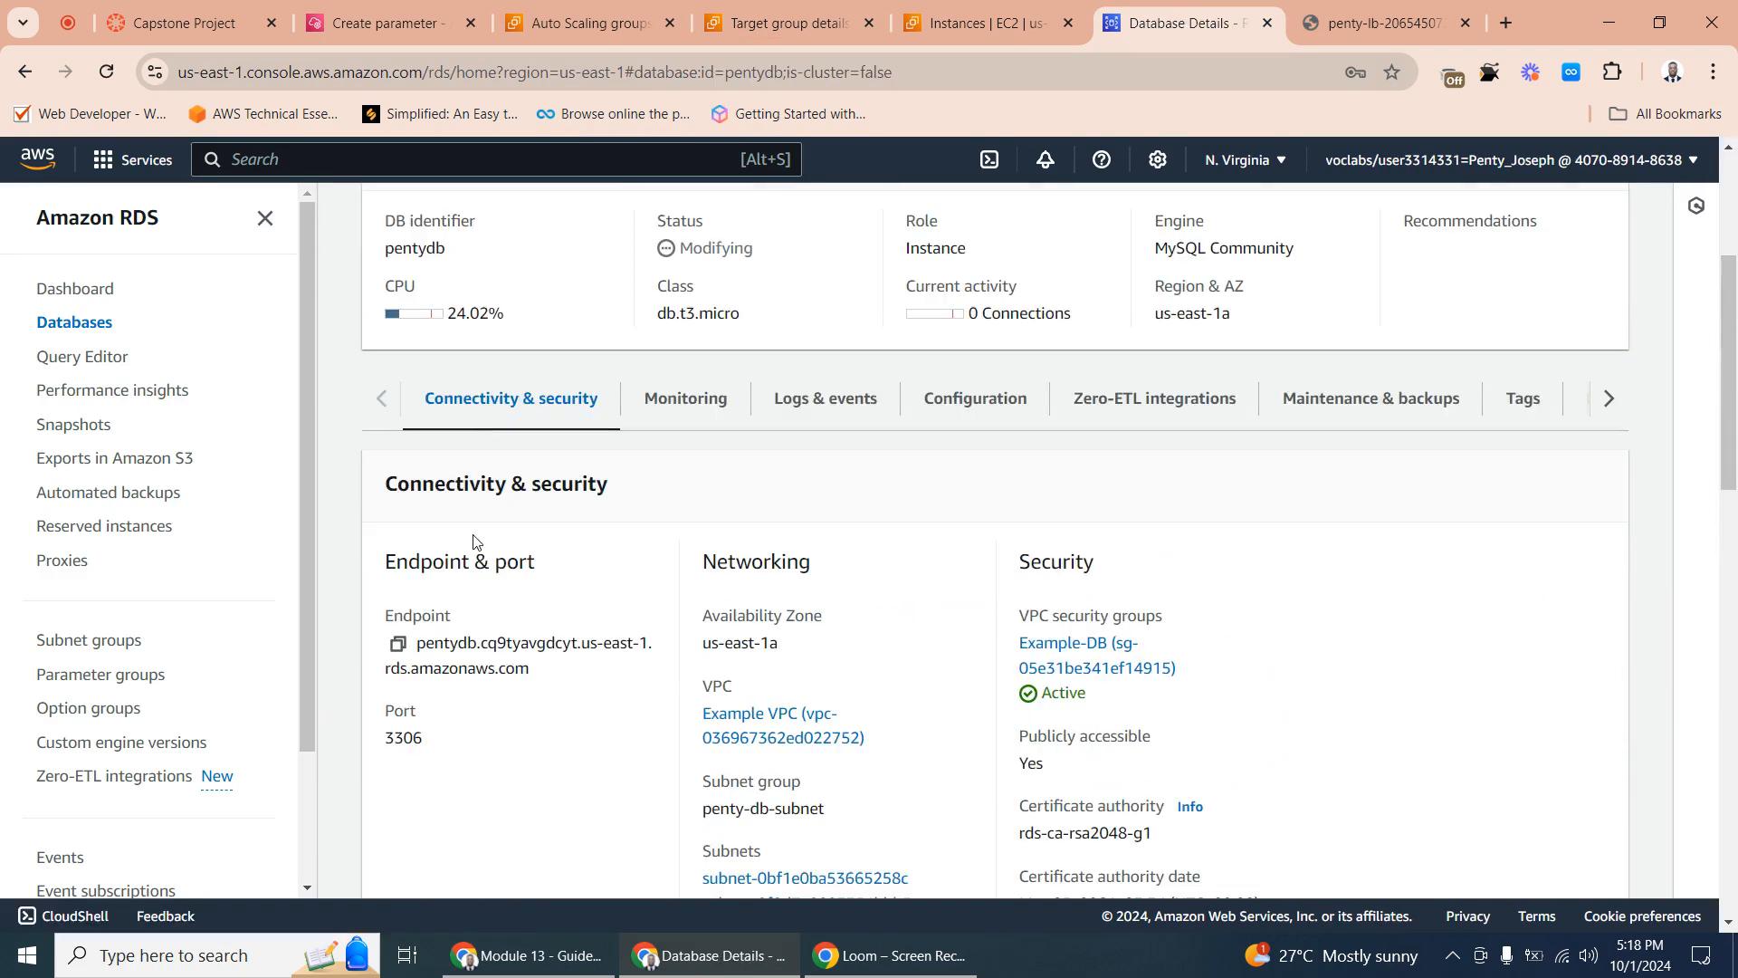
left_click(397, 644)
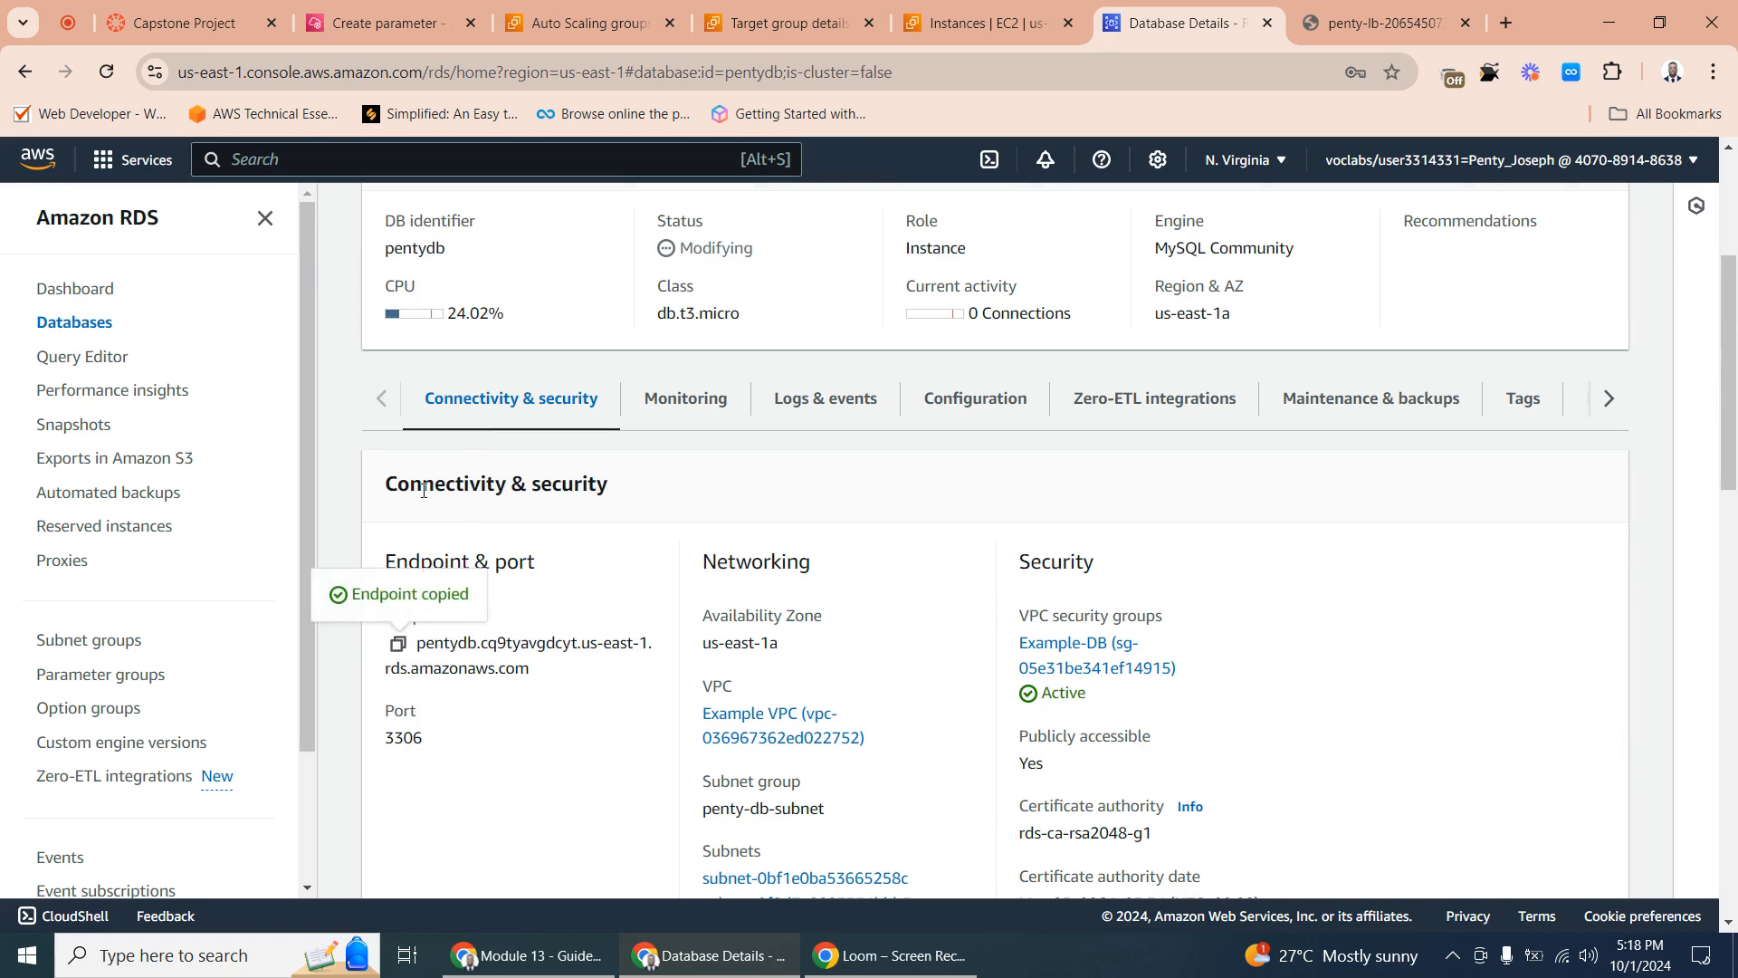
- Set the endpoint parameter's value to pentydb.cq9tyavgdcyt.us-east-1.rds.amazonaws.com and create the parameter
left_click(365, 9)
right_click(143, 518)
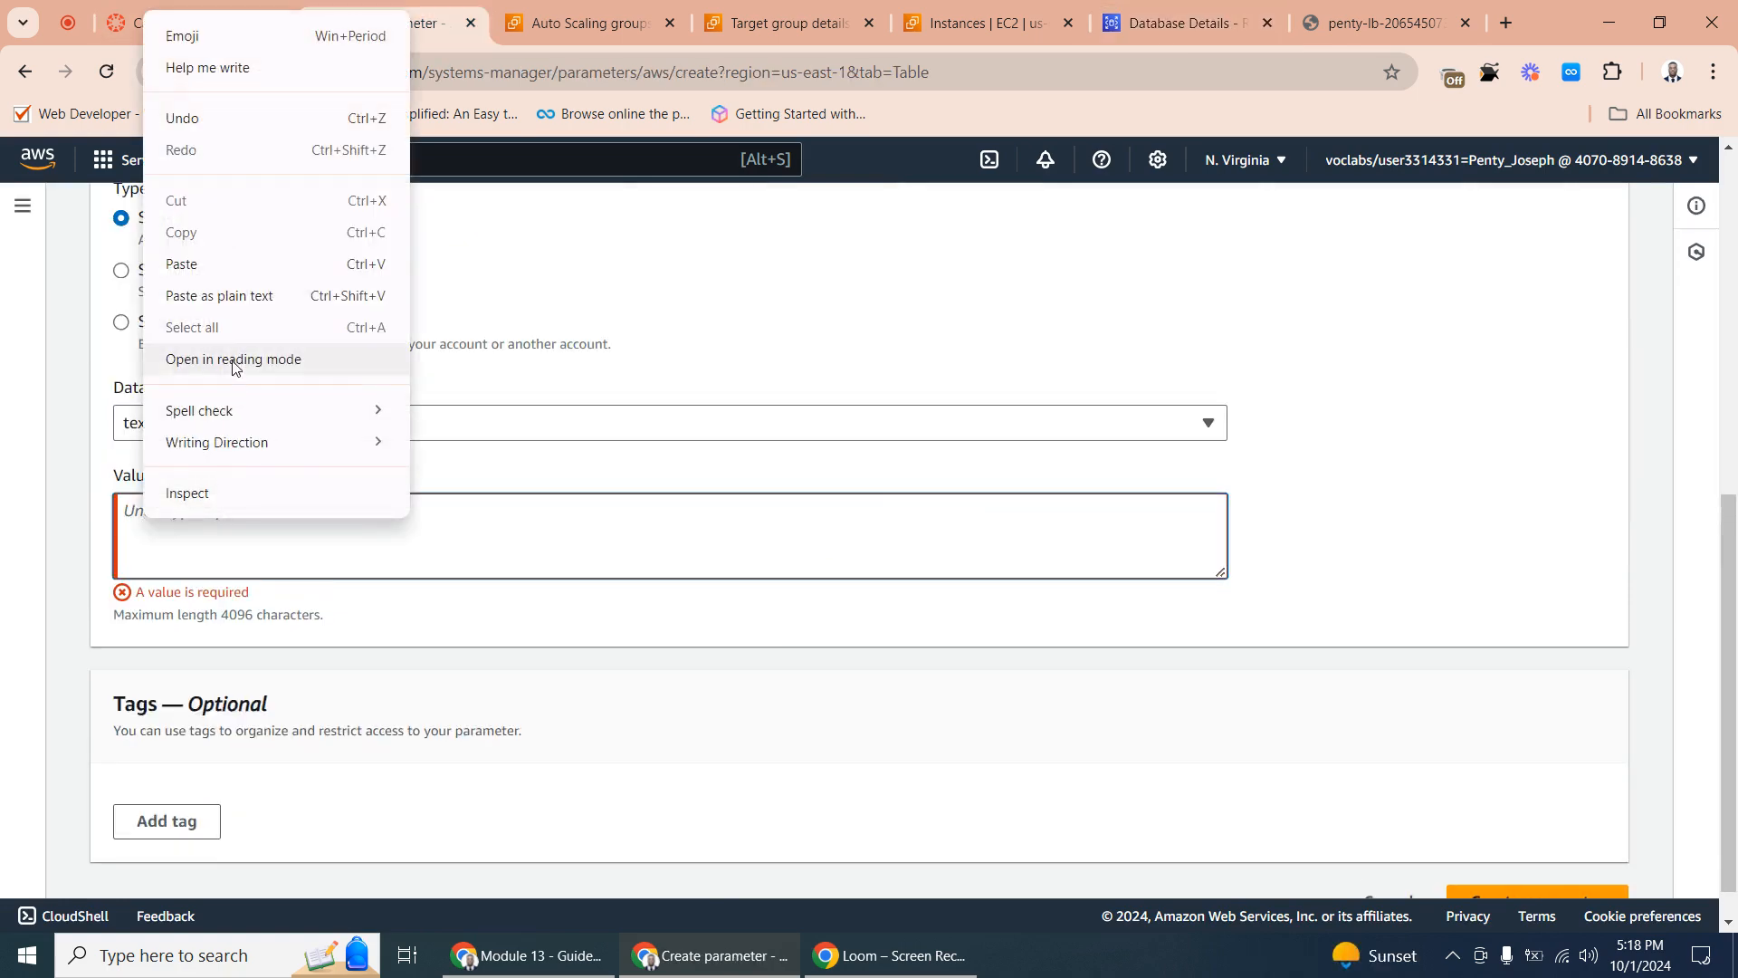
left_click(210, 263)
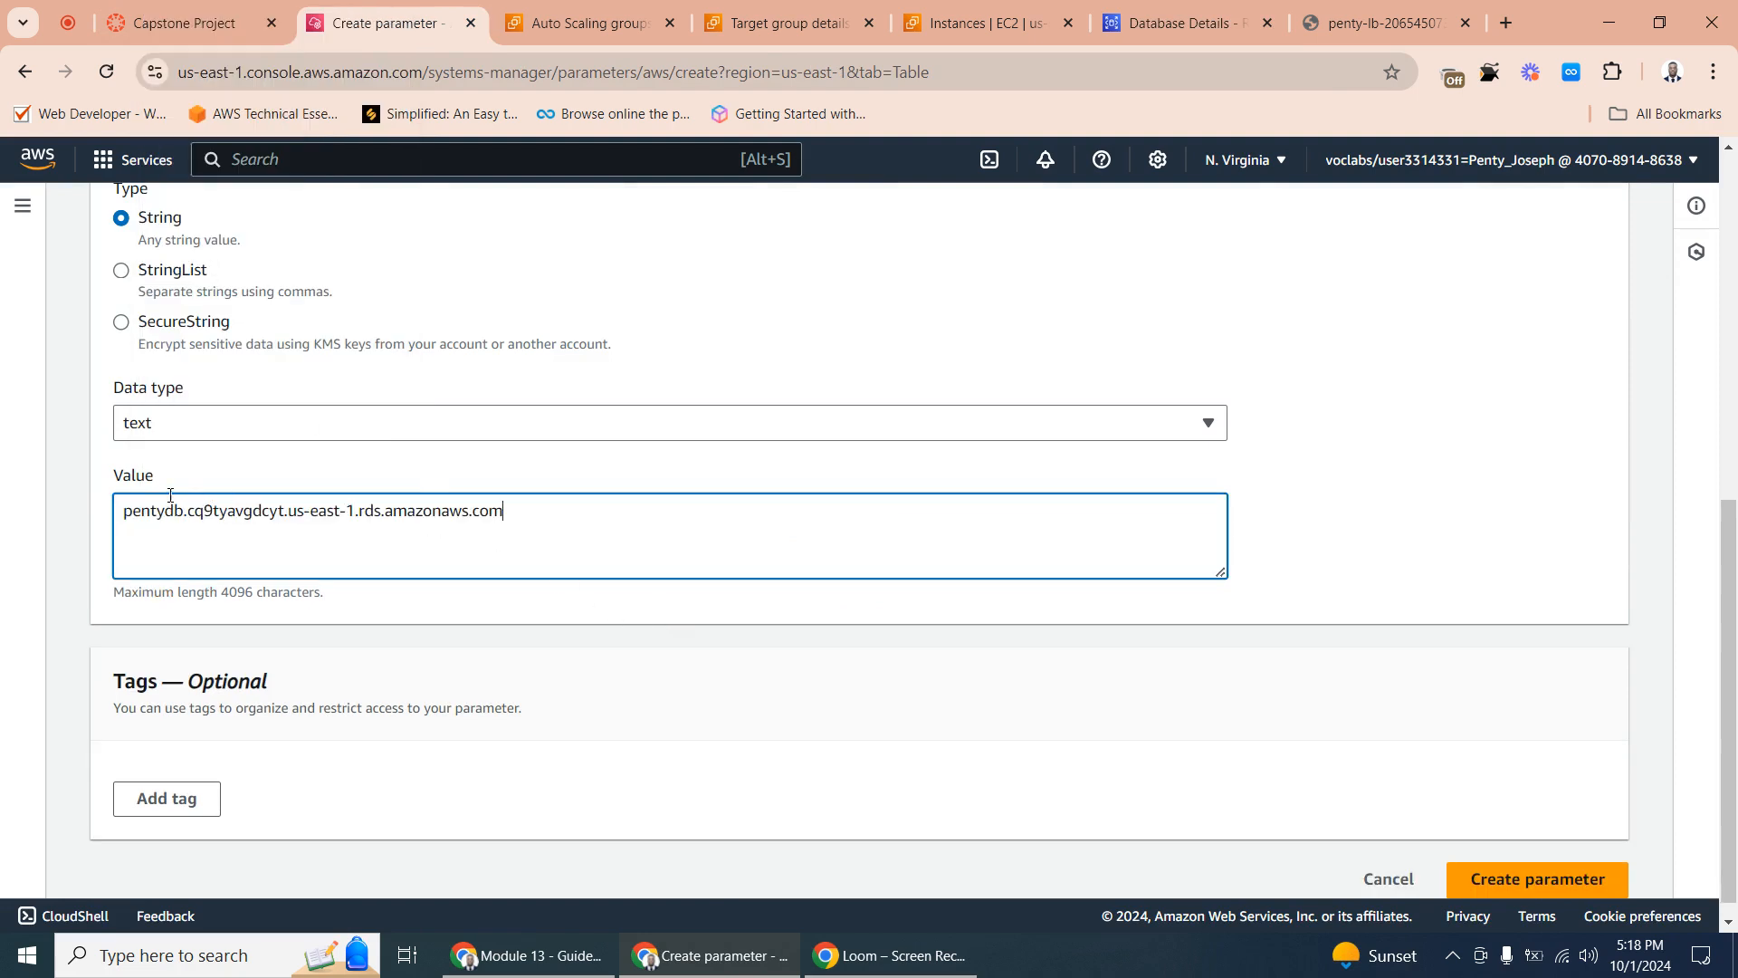
left_click(1536, 880)
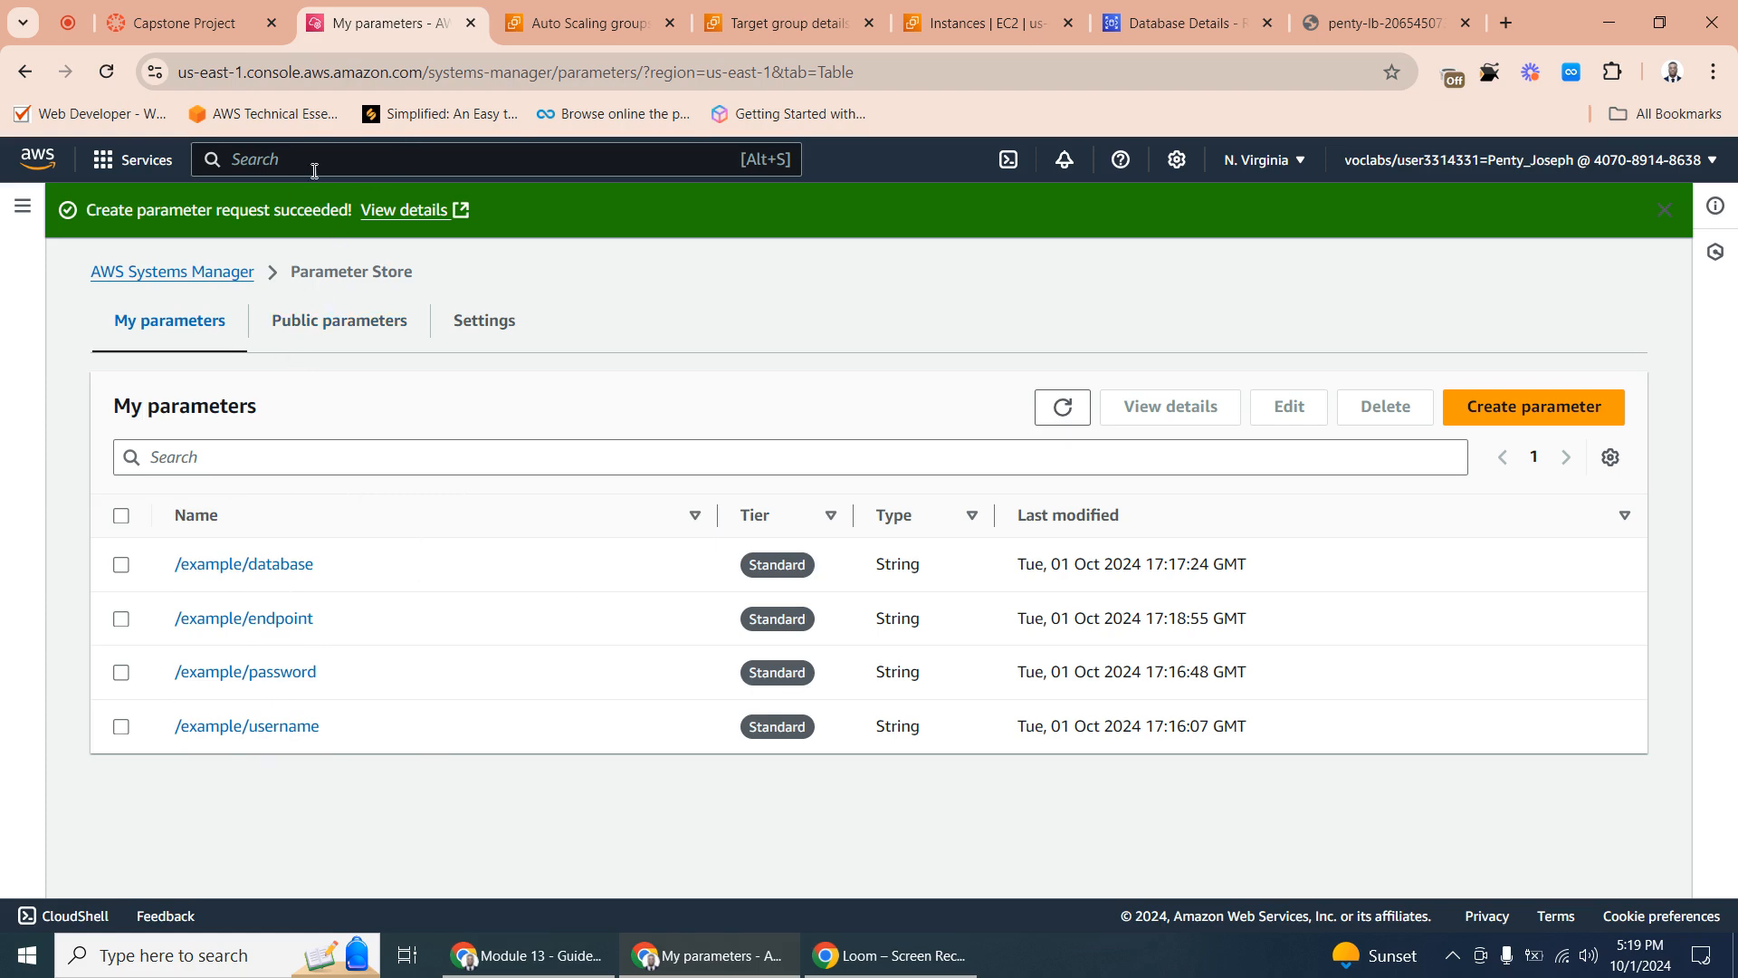
- Review the Auto Scaling groups list, the penty-target target group details, the stored parameters and the running EC2 instances
left_click(589, 22)
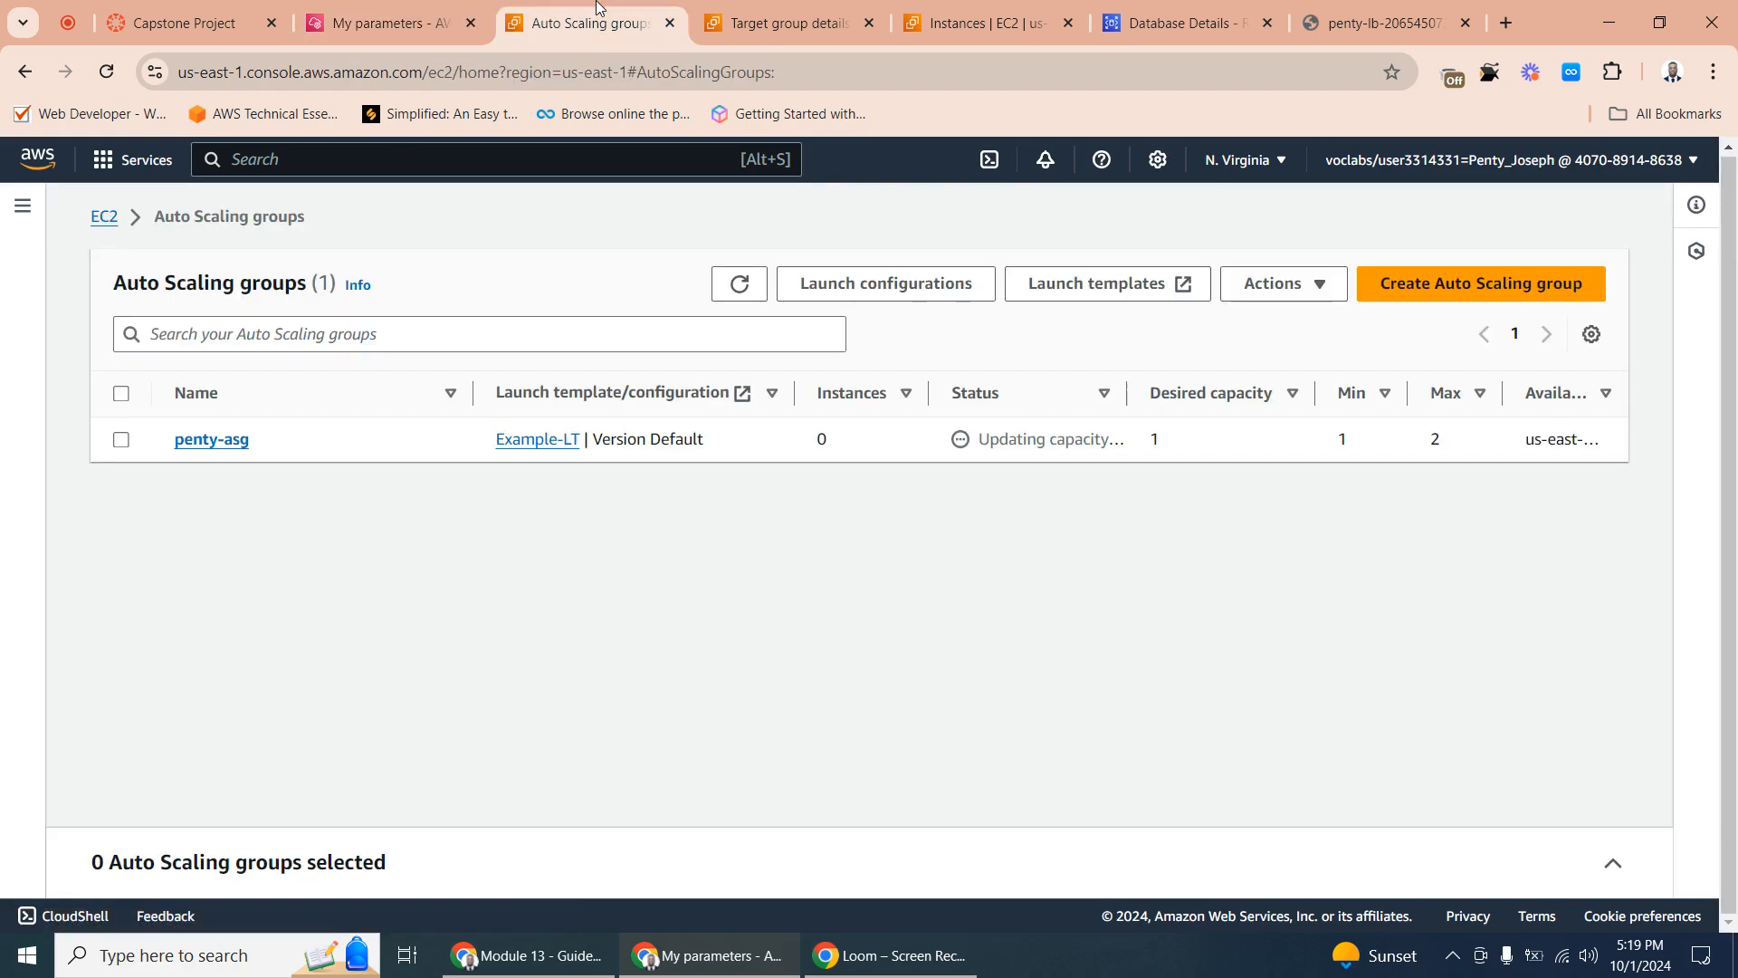
left_click(387, 20)
left_click(758, 5)
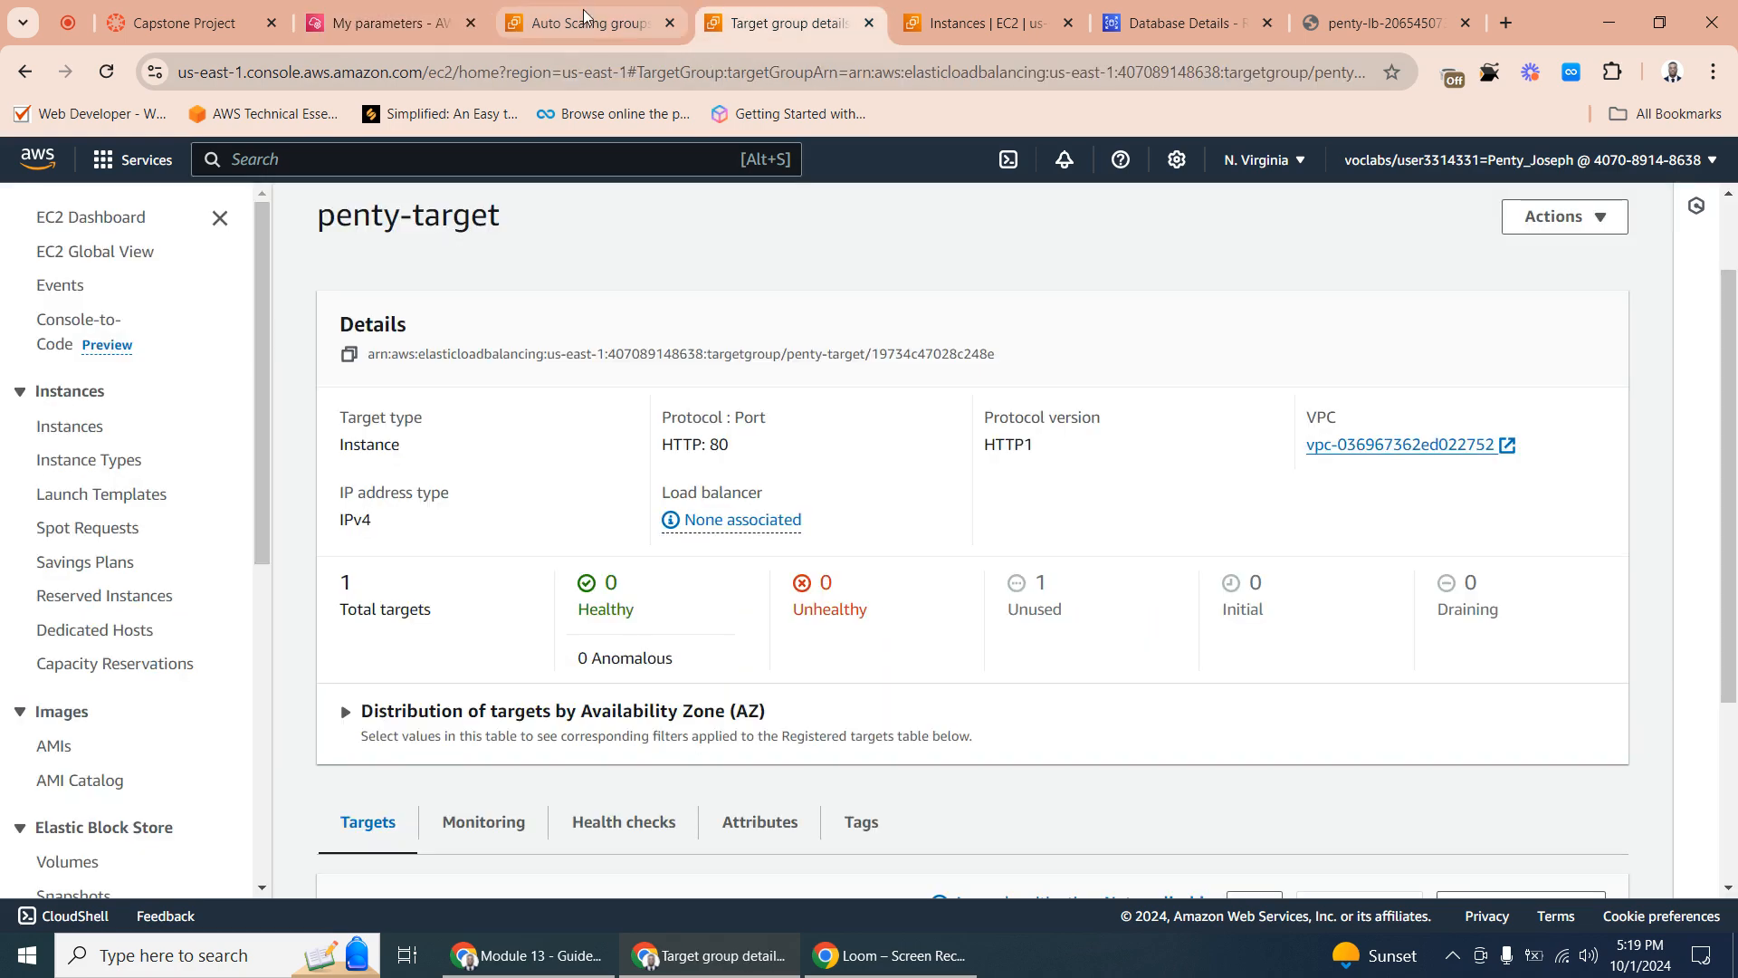
left_click(574, 18)
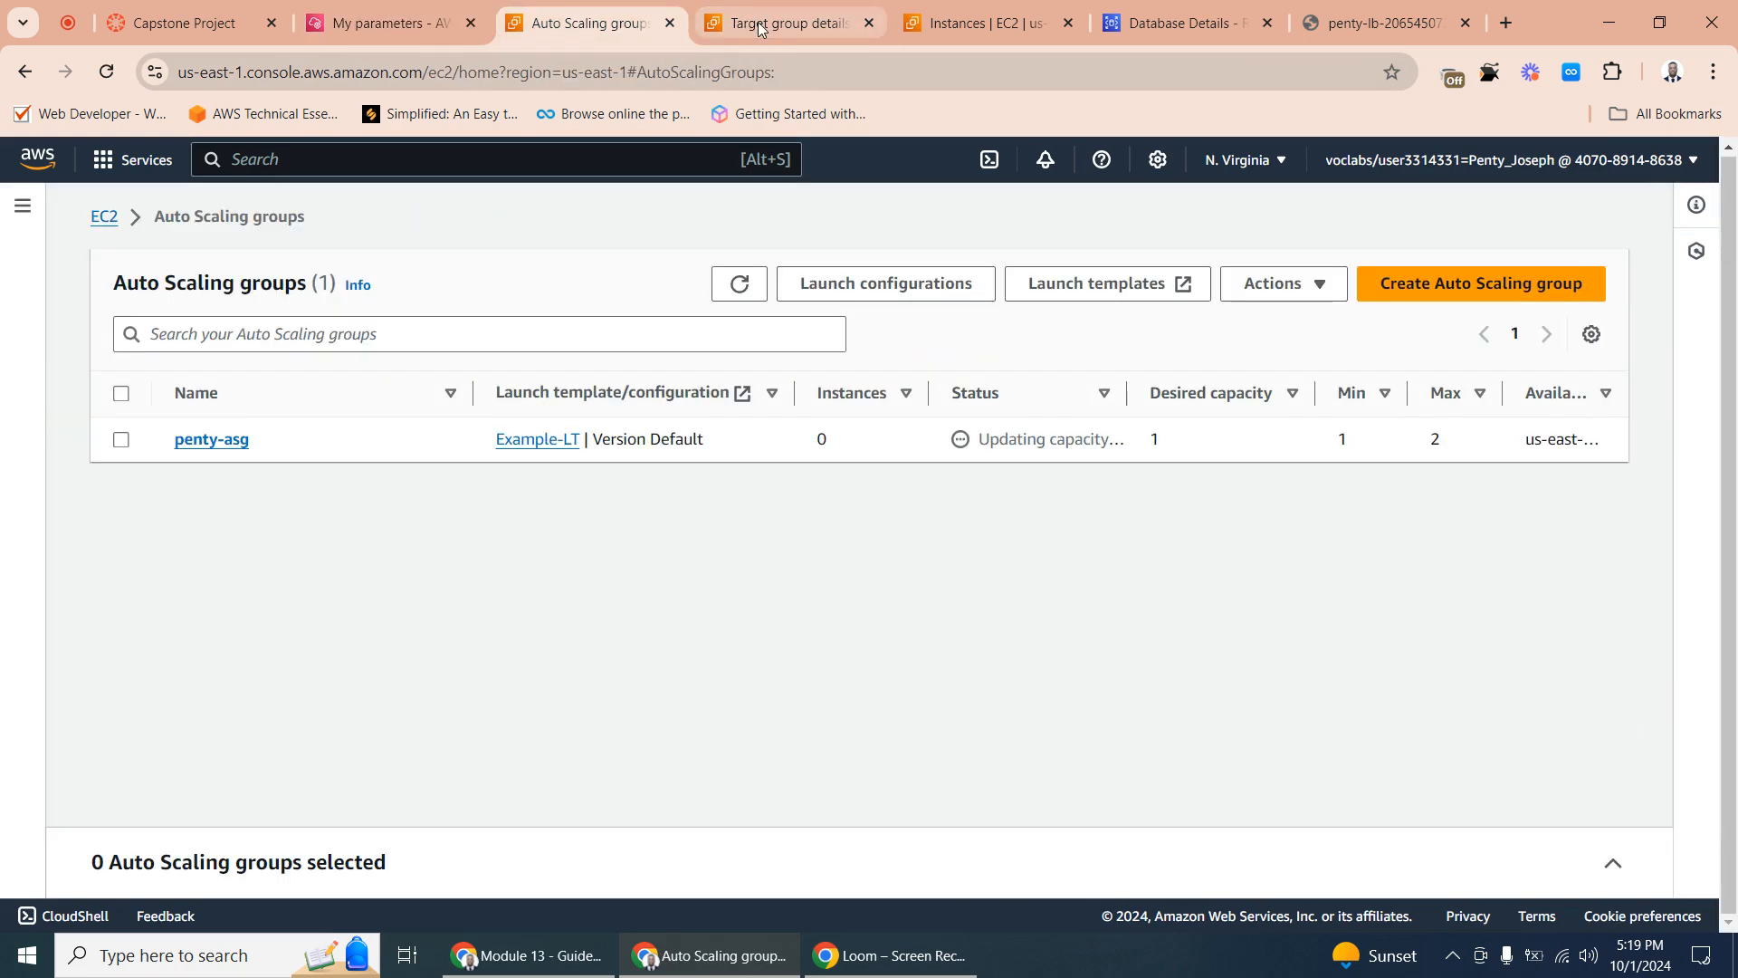
left_click(389, 21)
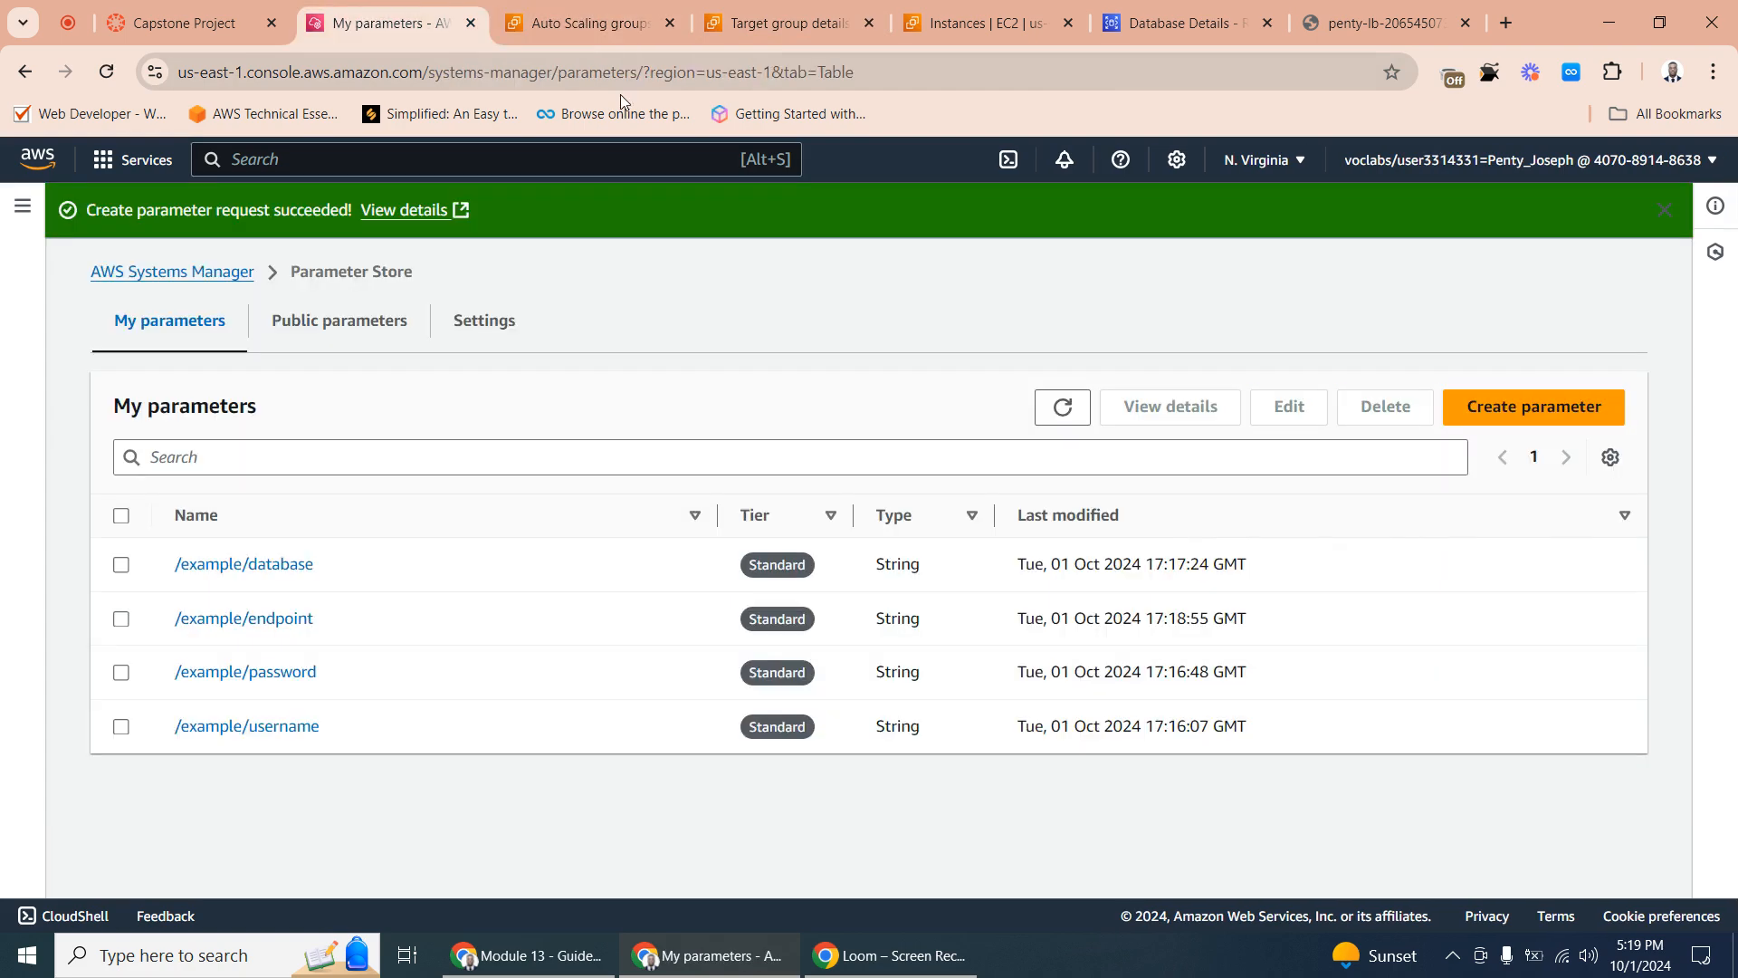
left_click(765, 30)
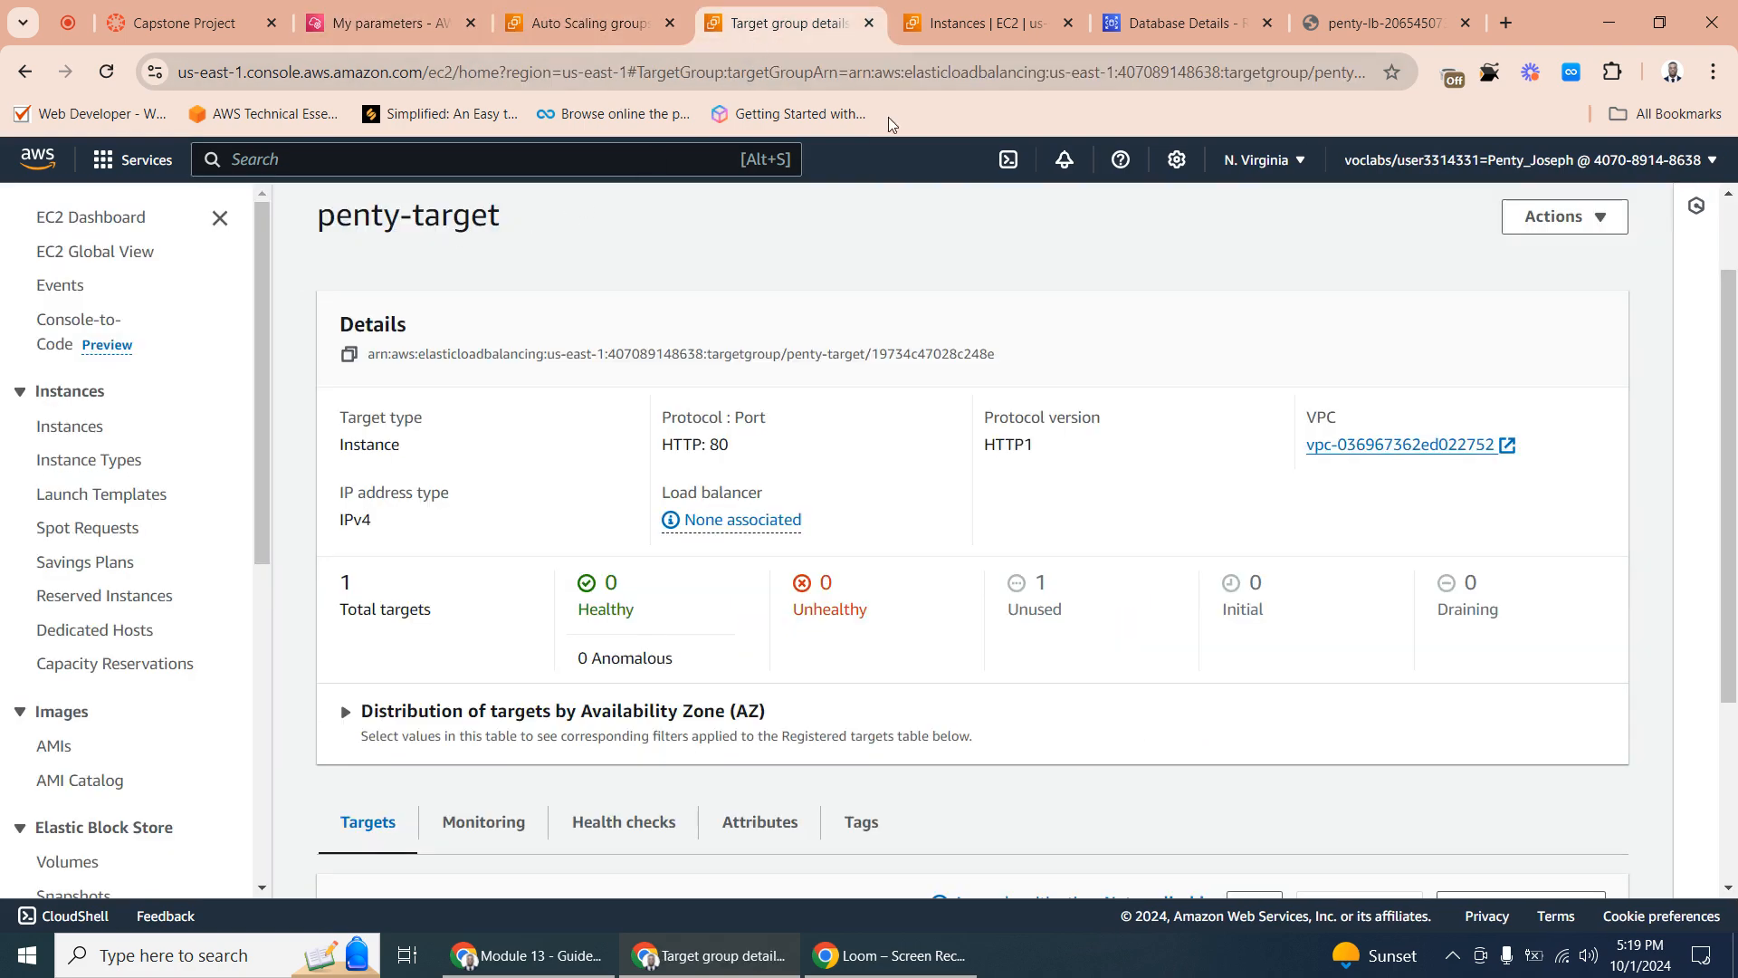
left_click(974, 27)
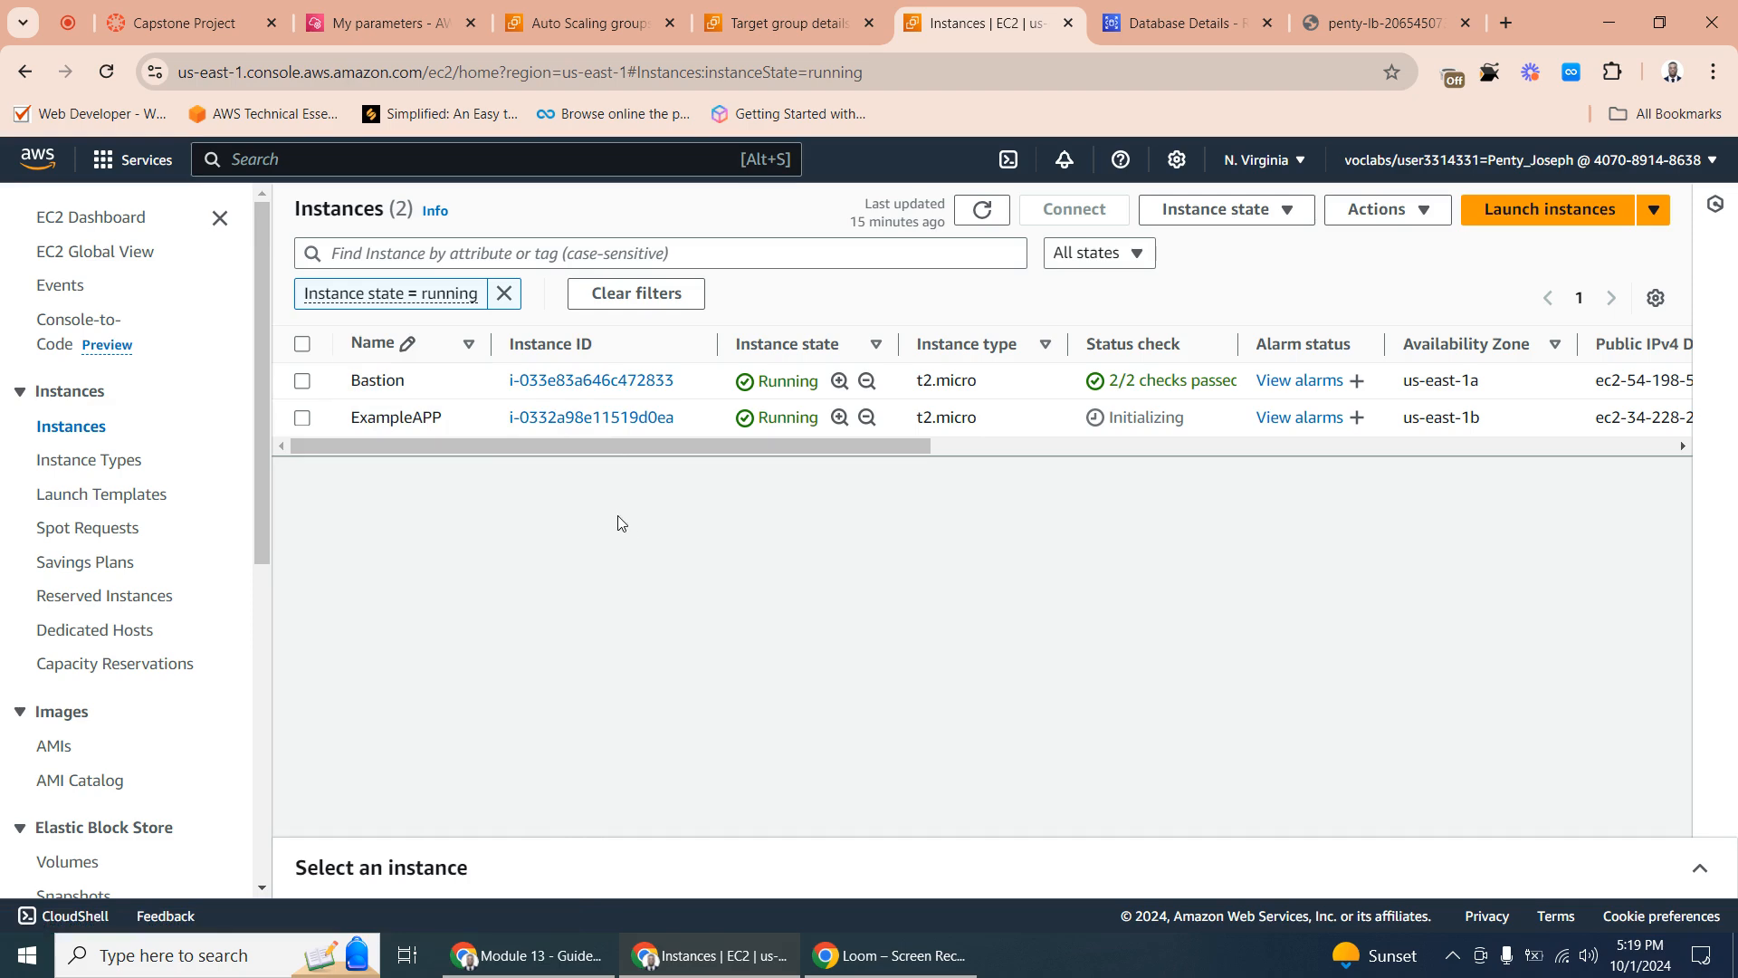
left_click(796, 23)
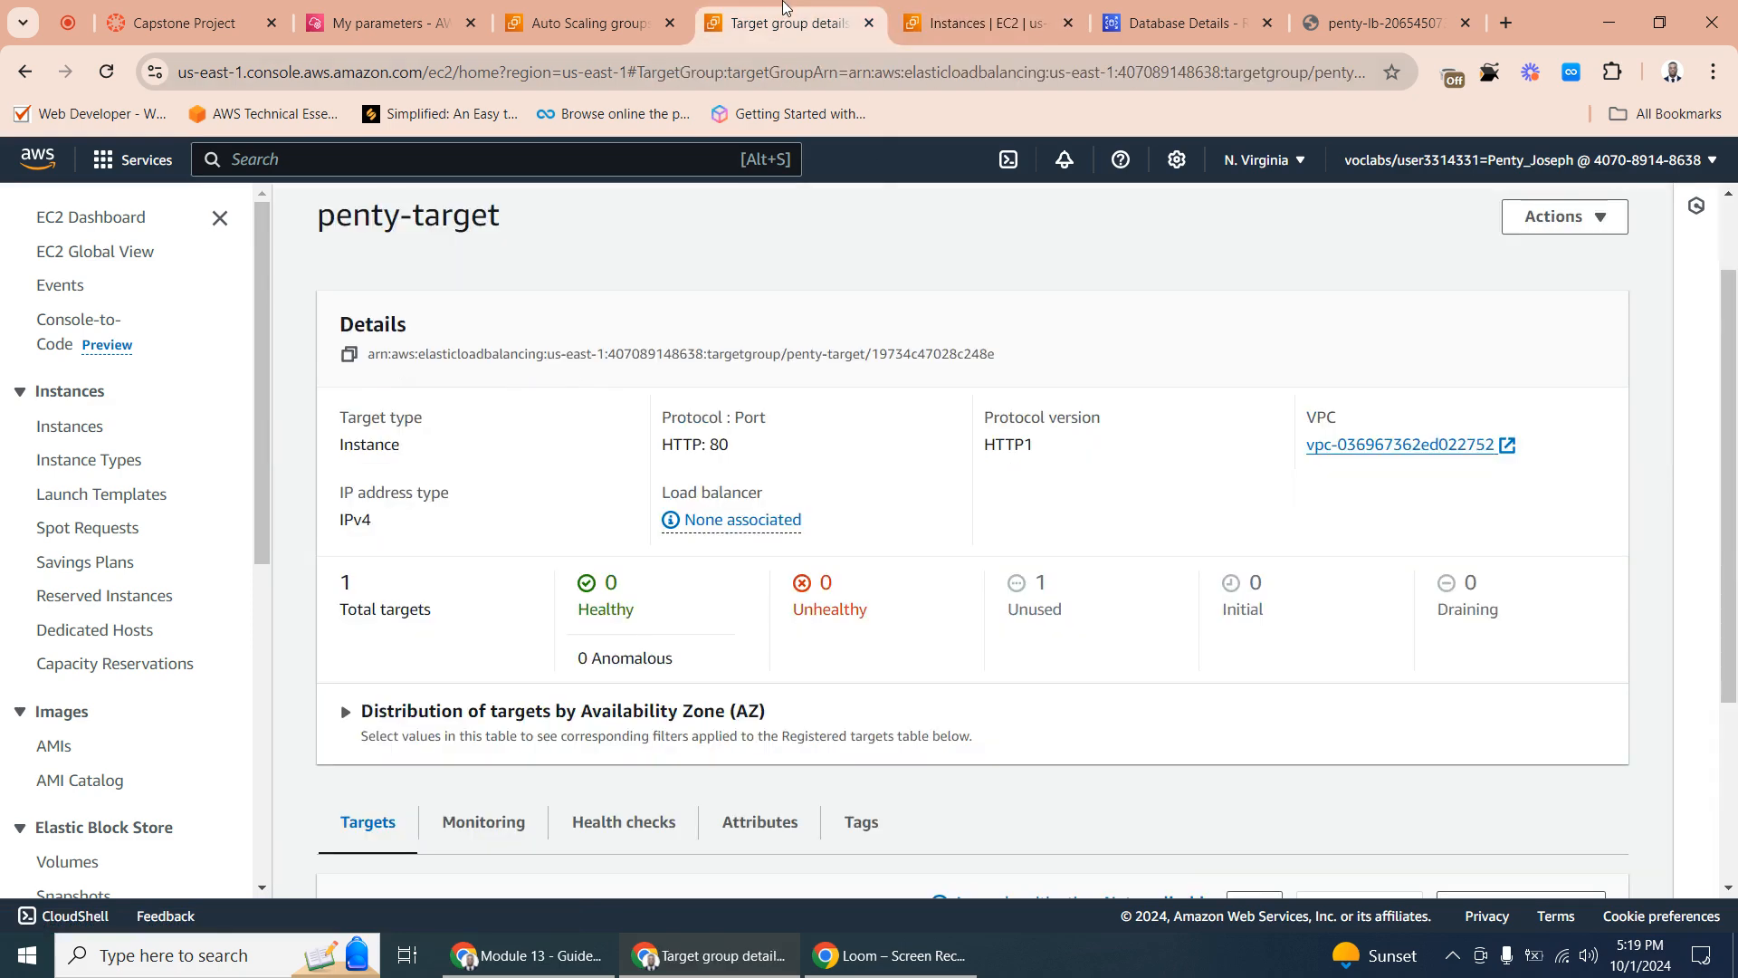
- Open the inbound rules of the Inventory-App security group for editing
left_click(593, 16)
left_click(761, 9)
left_click_drag(262, 358, 237, 621)
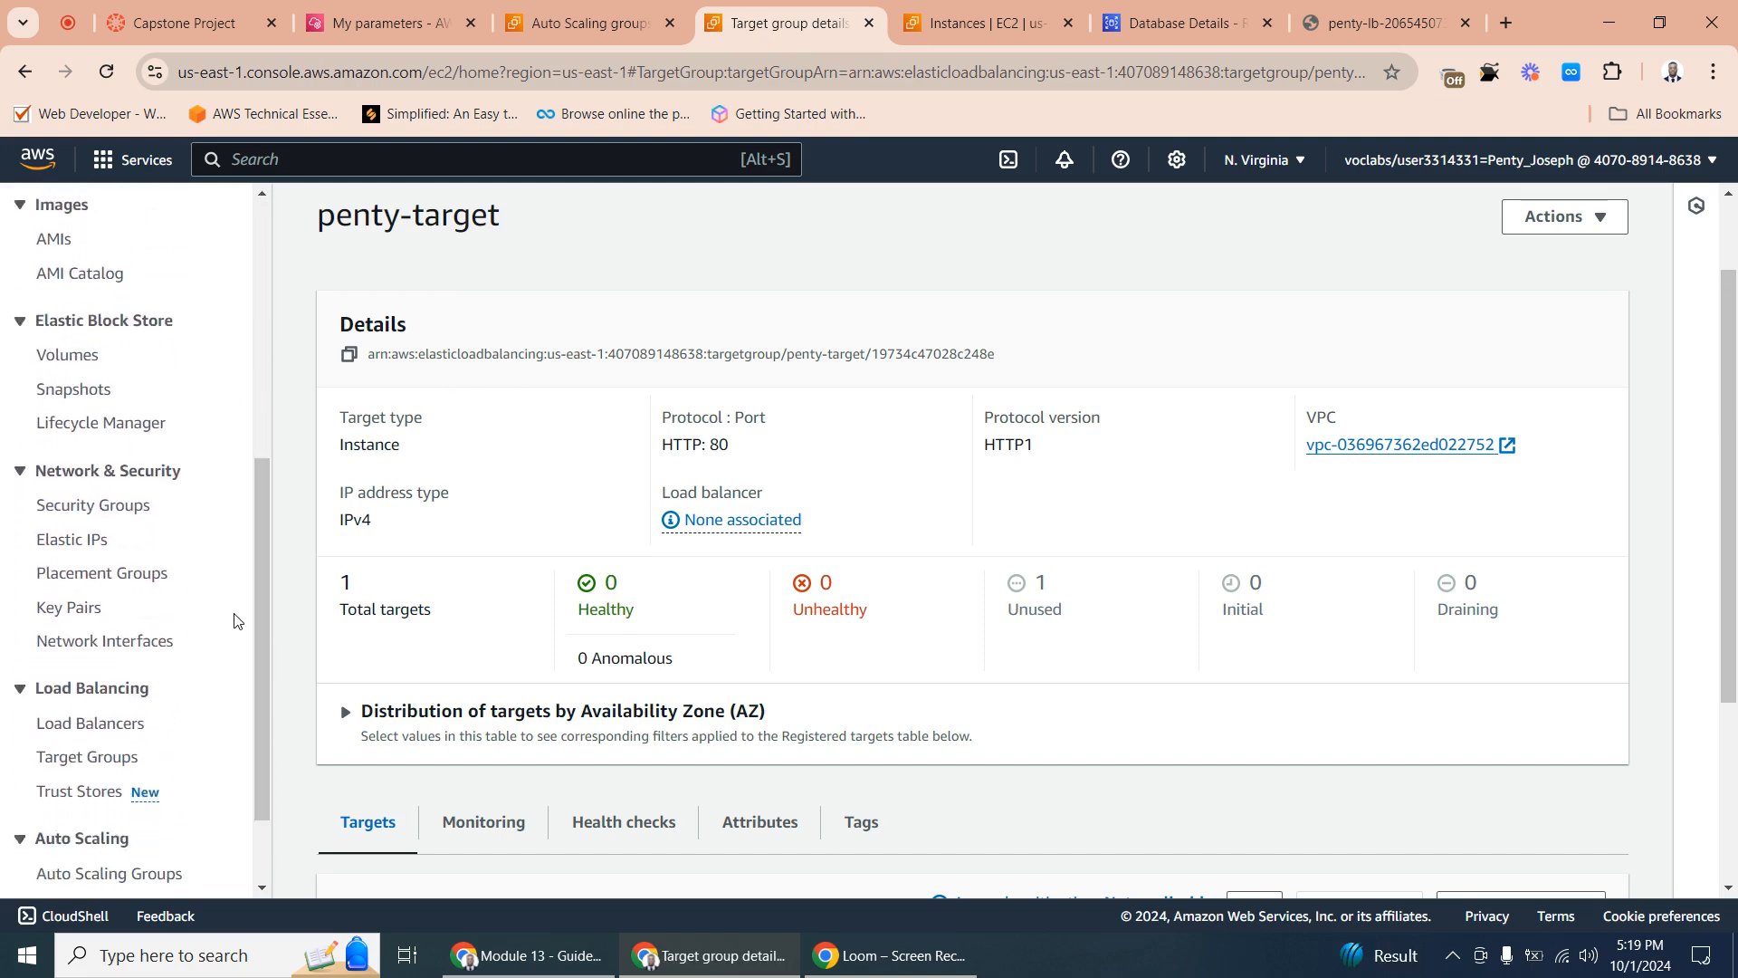
left_click(113, 507)
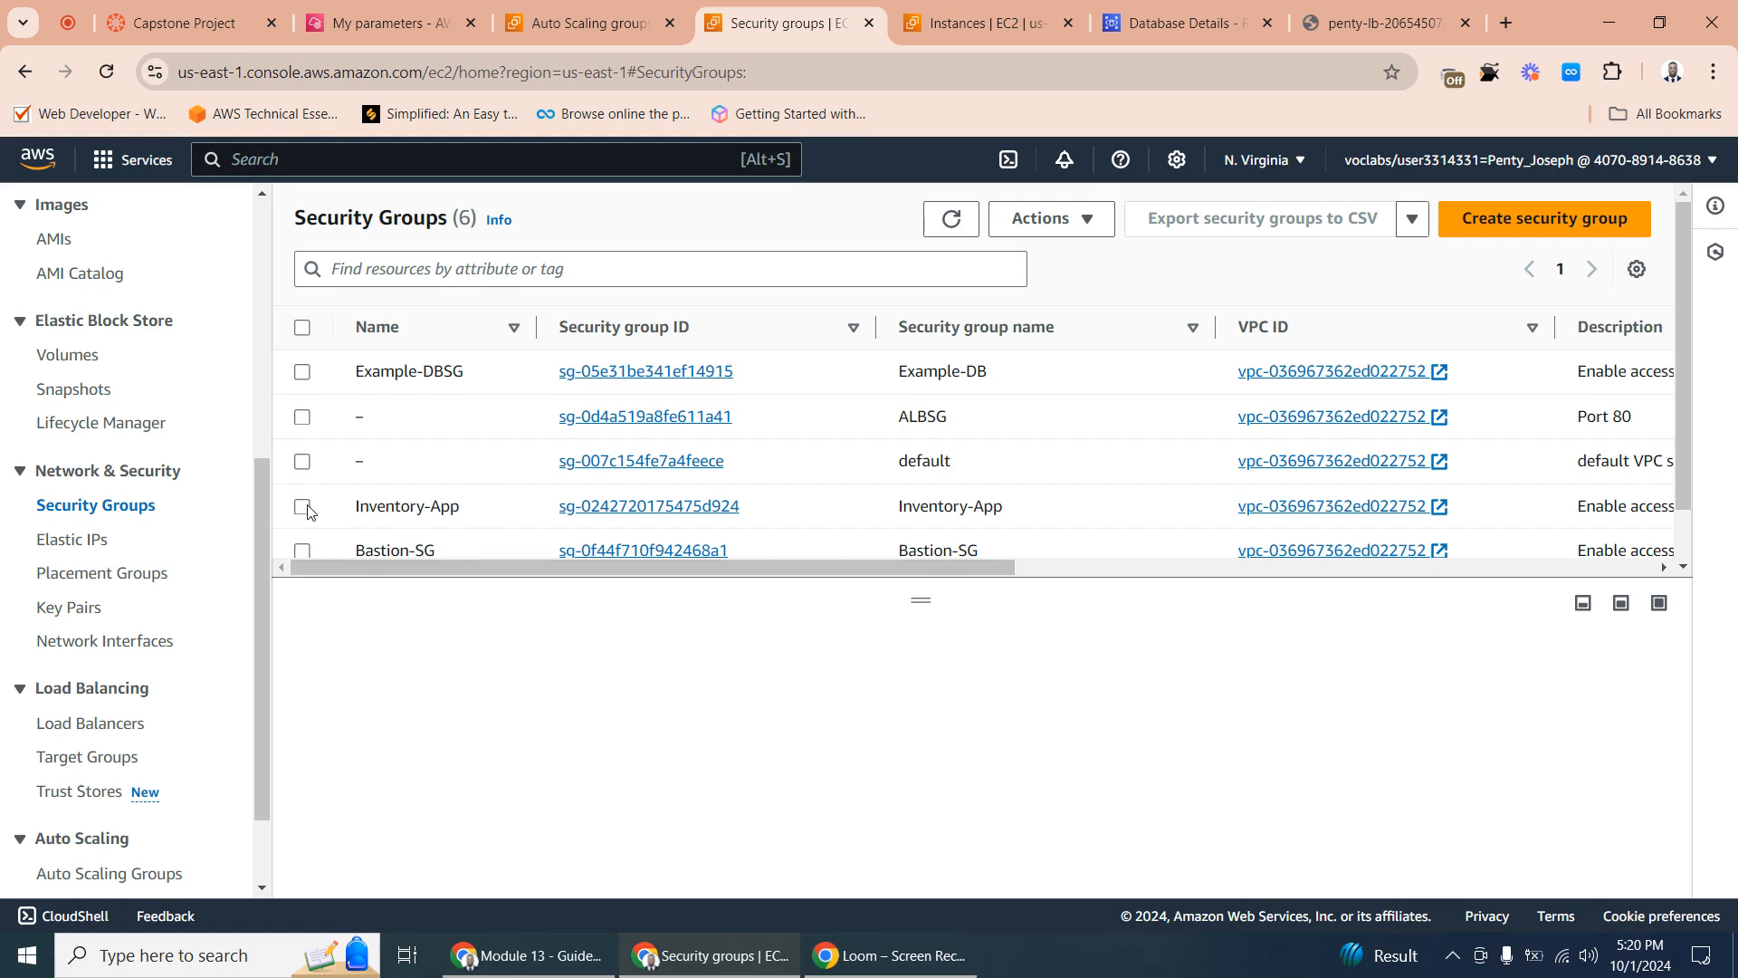
left_click(611, 507)
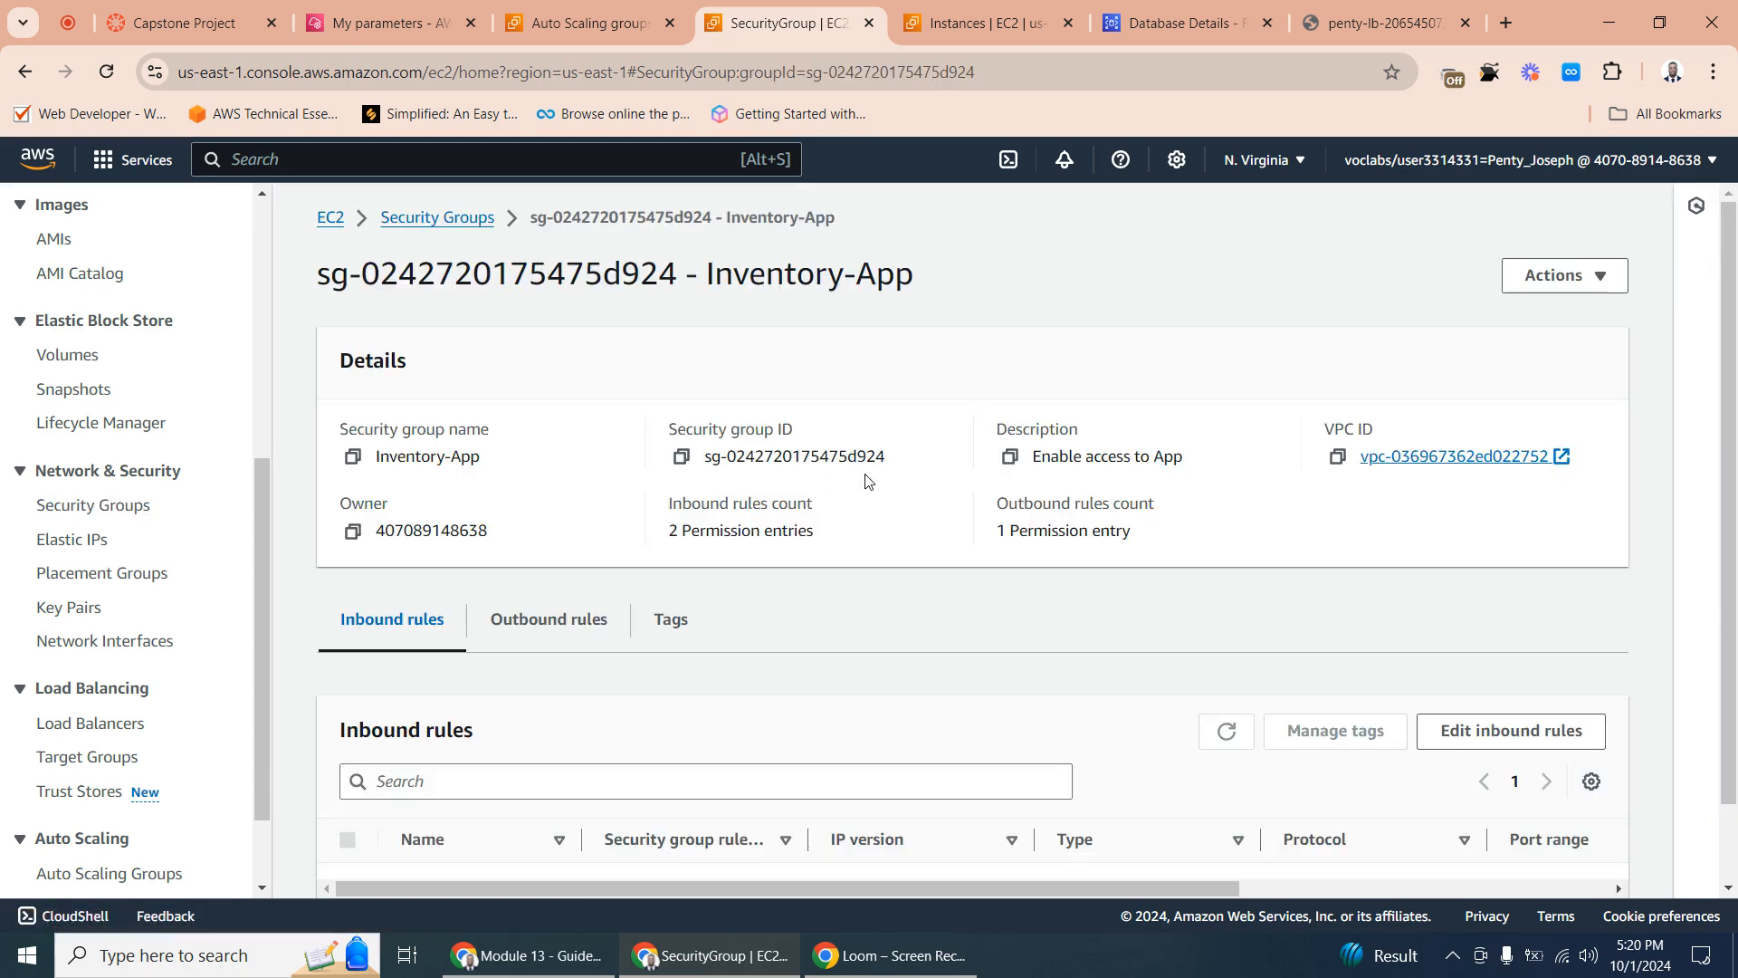
scroll(867, 481, "down", 1)
left_click(1511, 623)
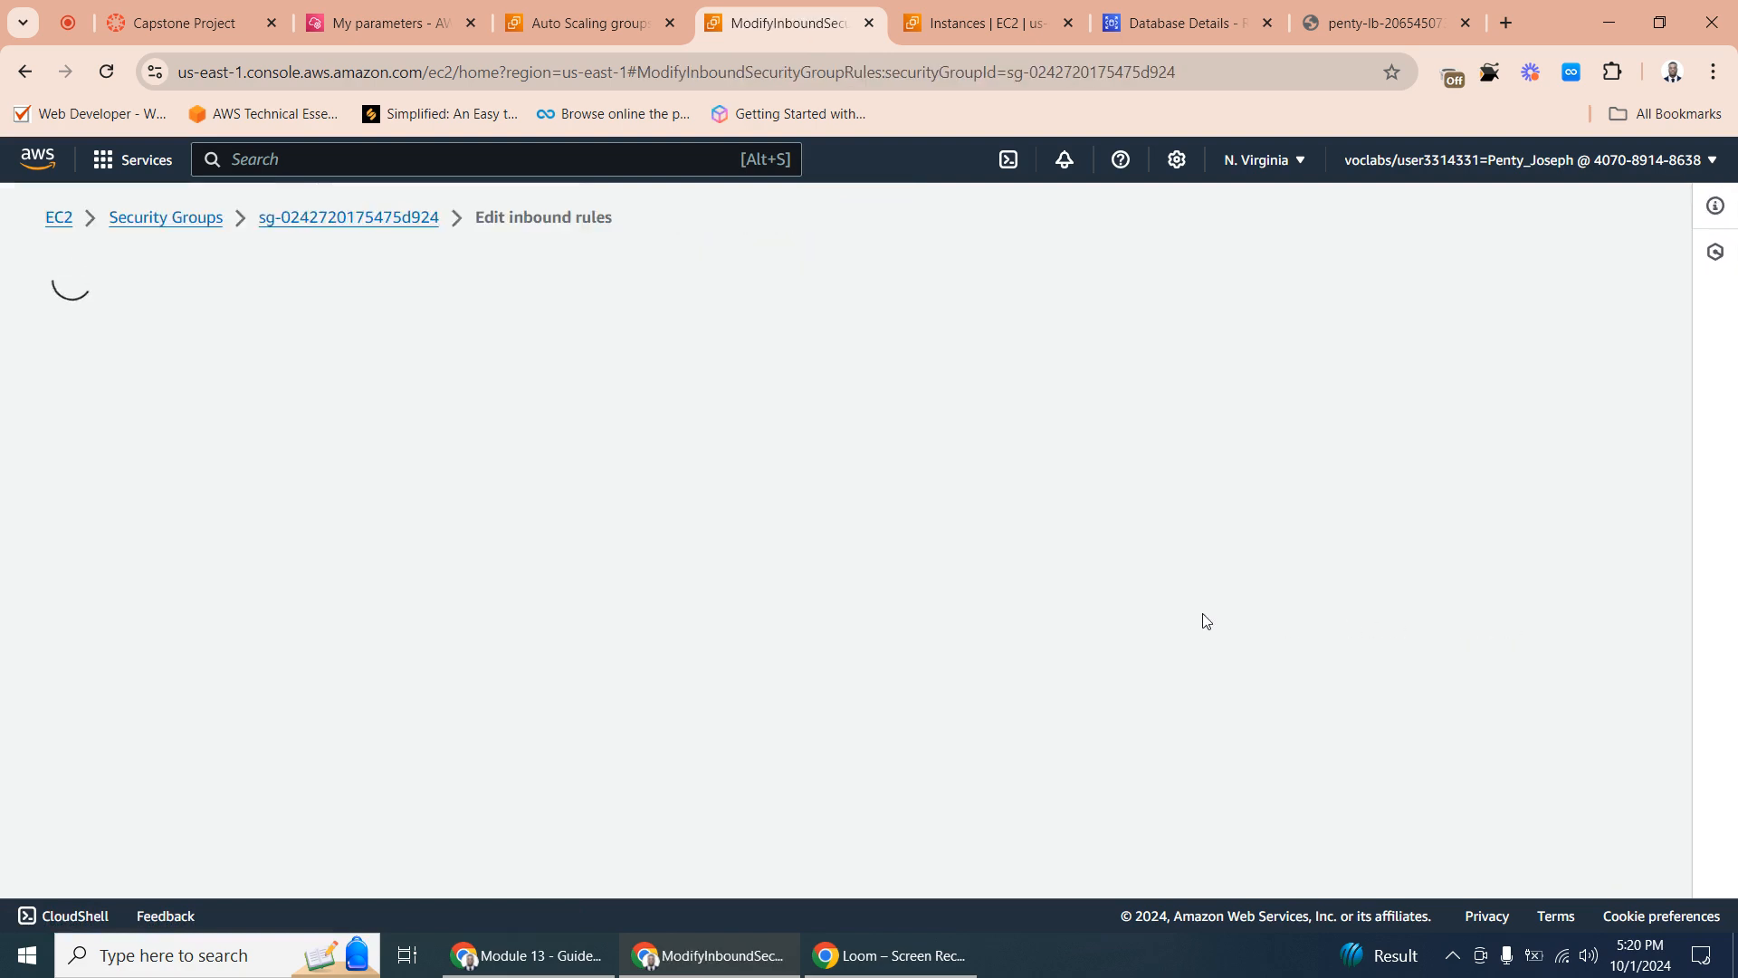
- Add an SSH inbound rule to Inventory-App with the Bastion-SG security group as its source
left_click(138, 718)
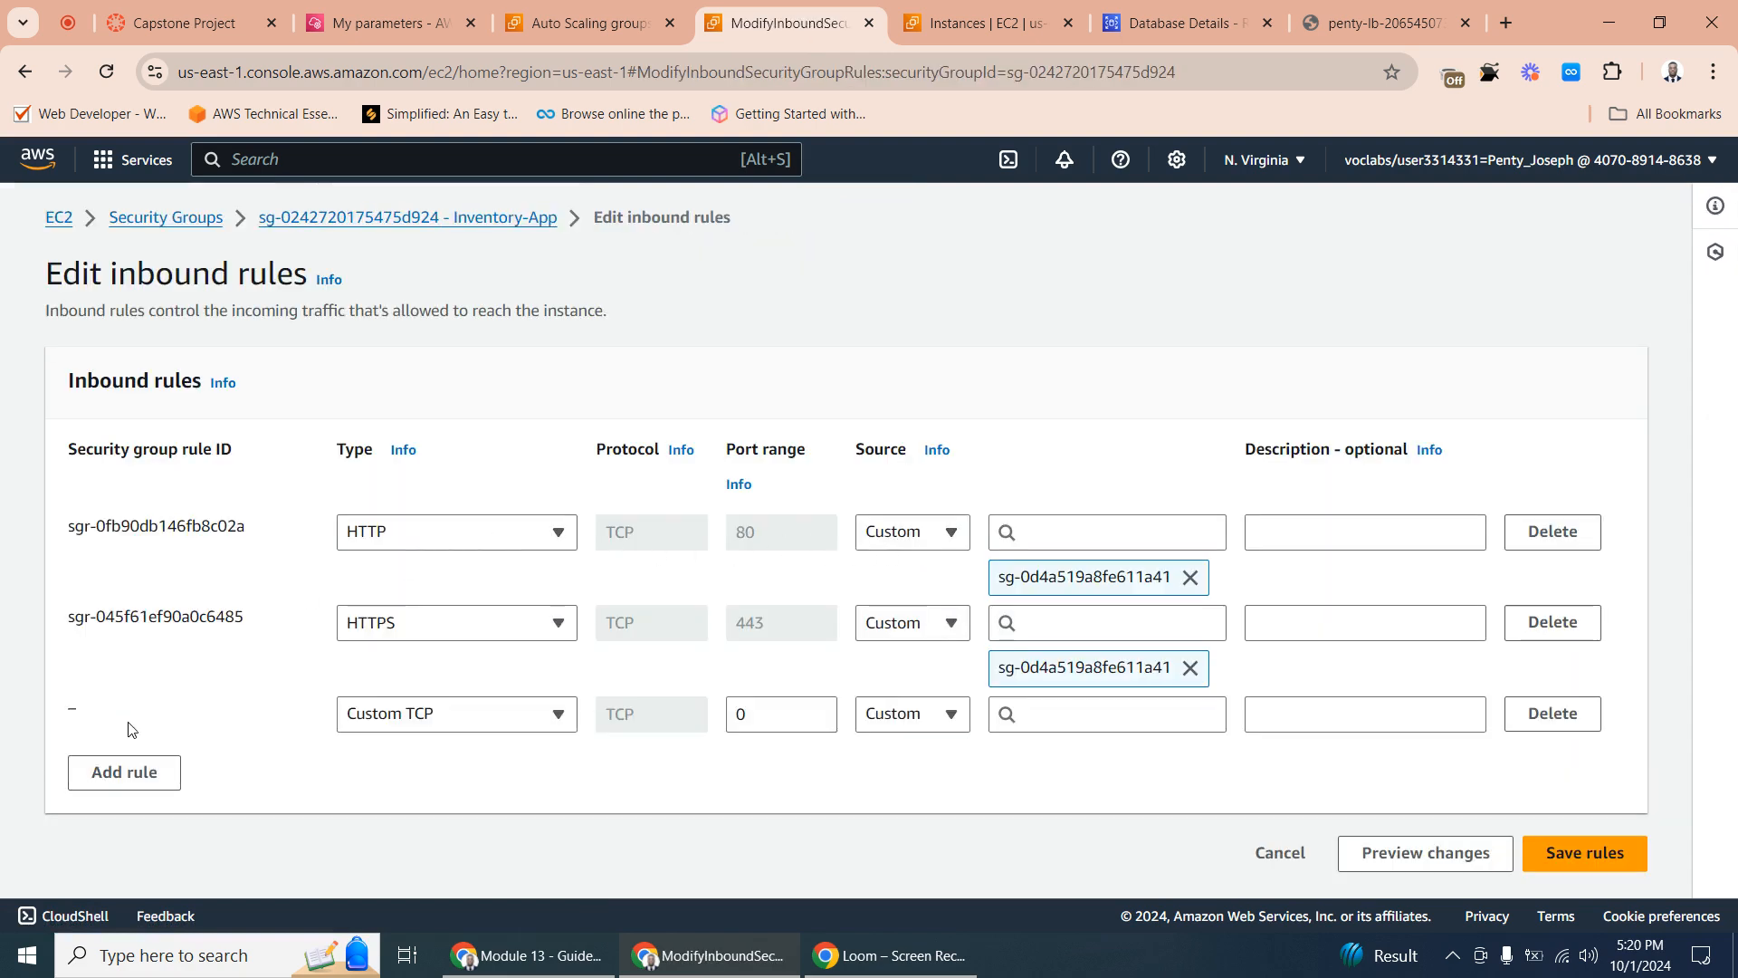
left_click(457, 715)
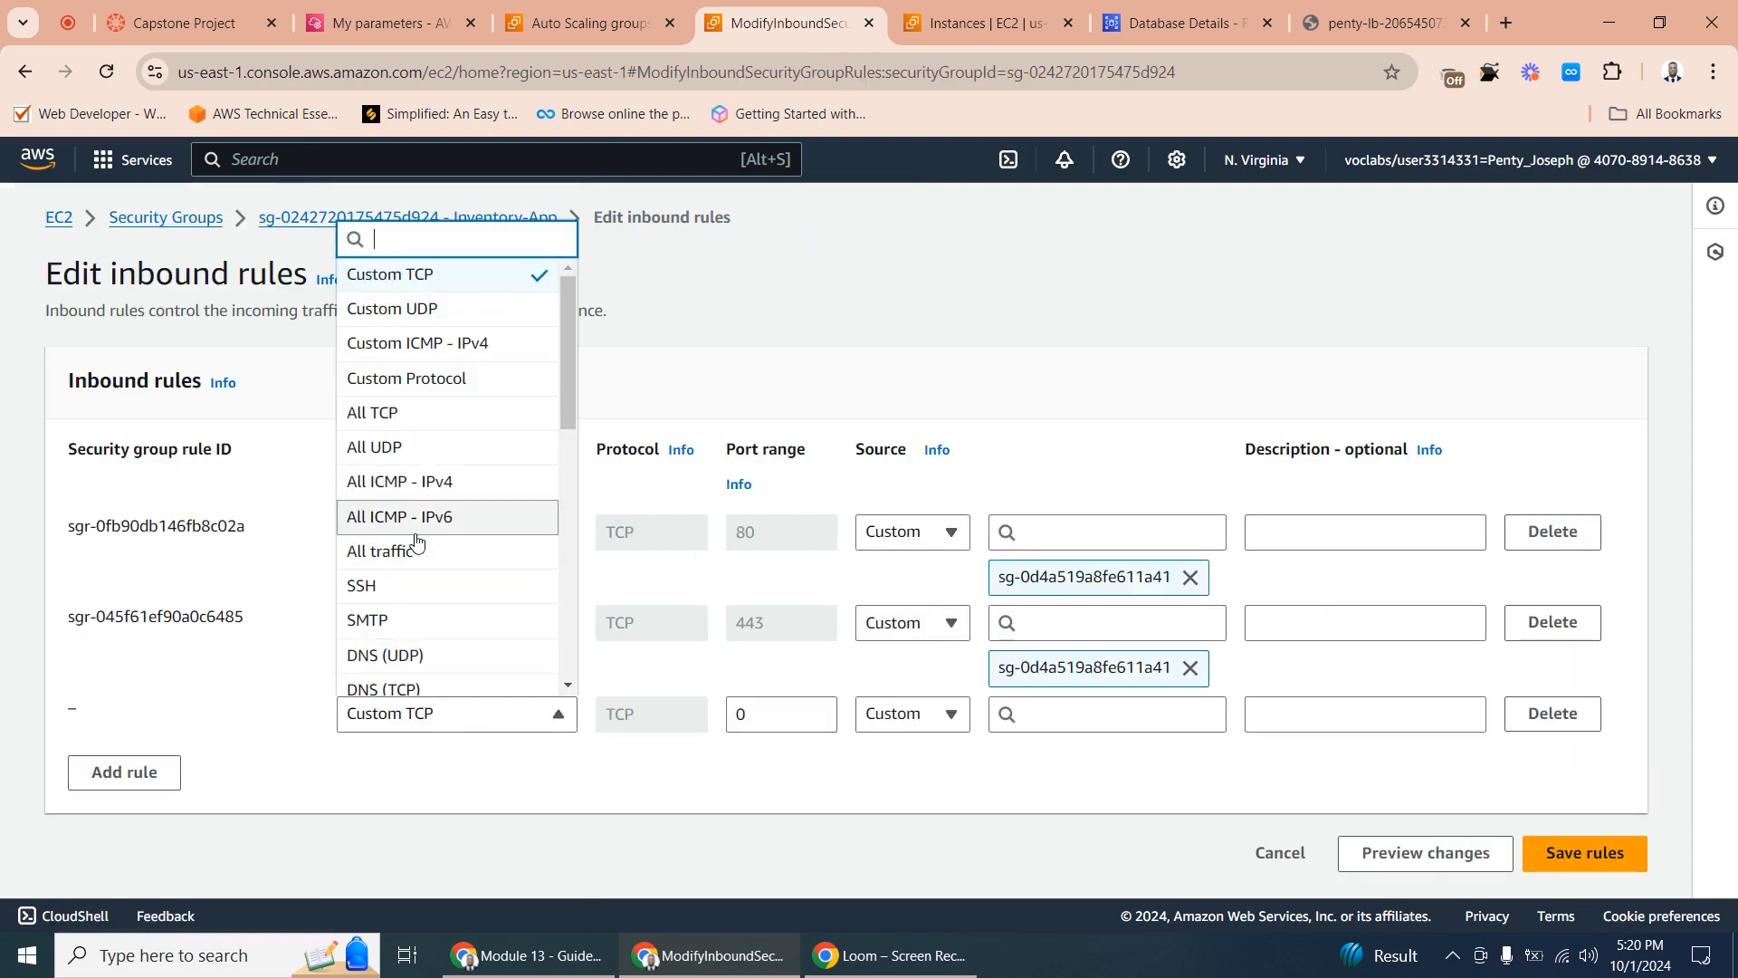
left_click(392, 589)
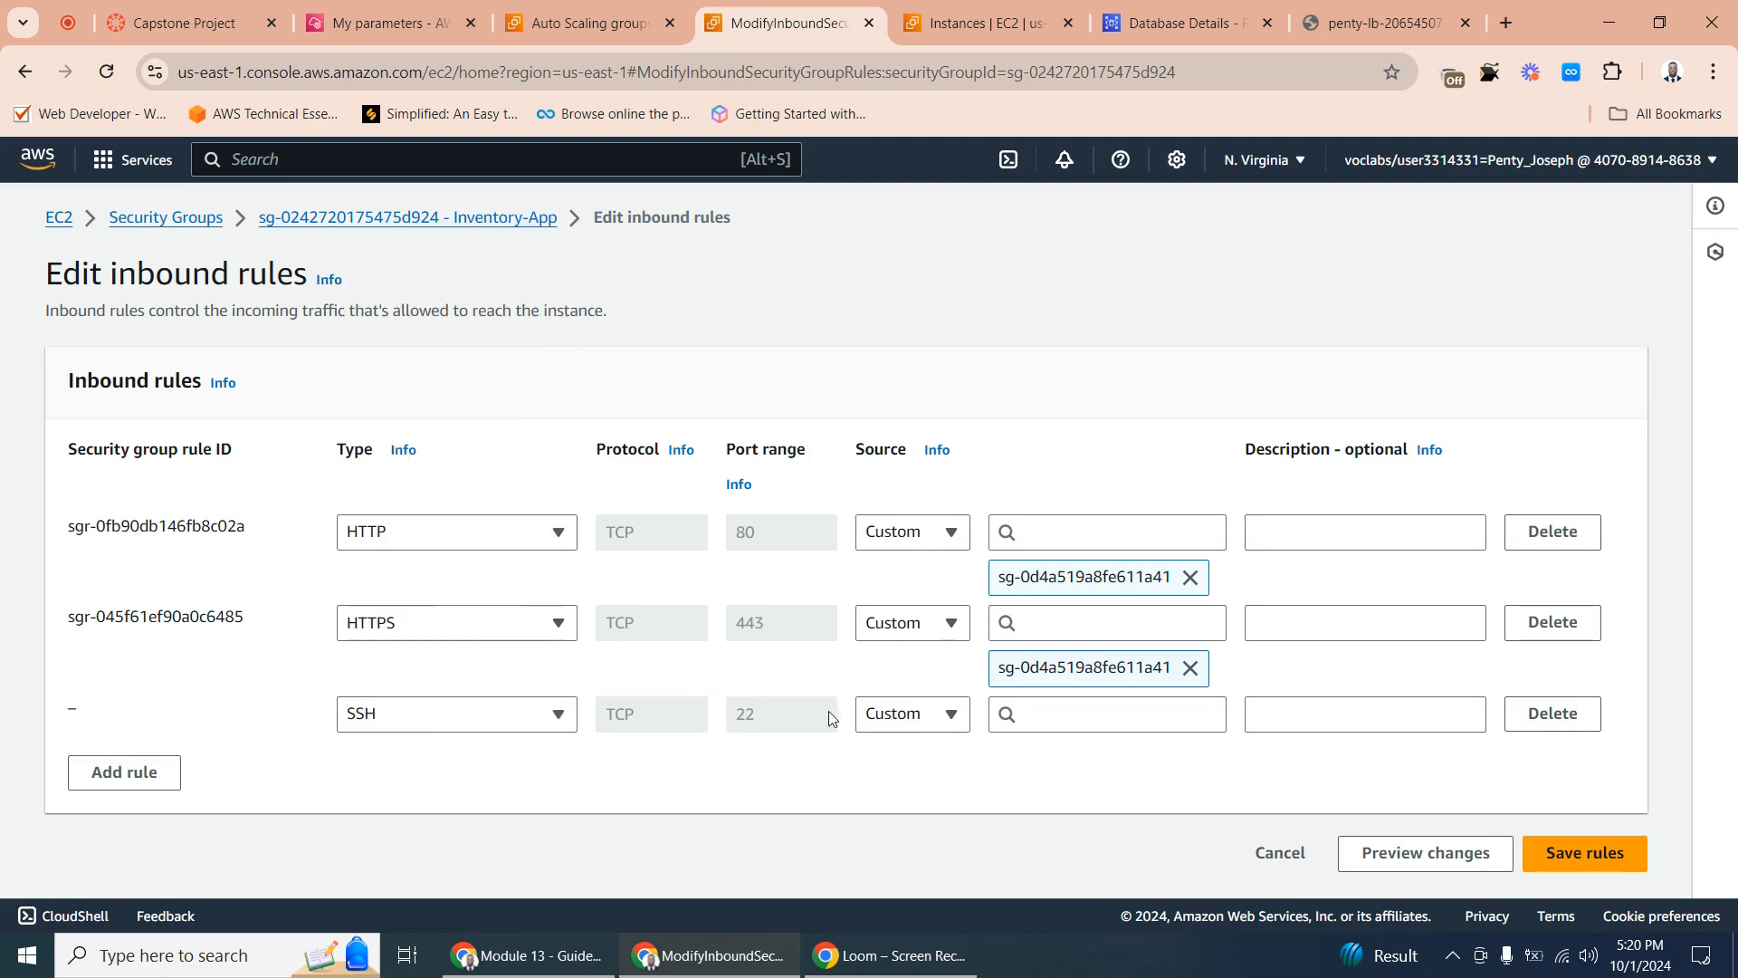
left_click(1057, 719)
type("bas")
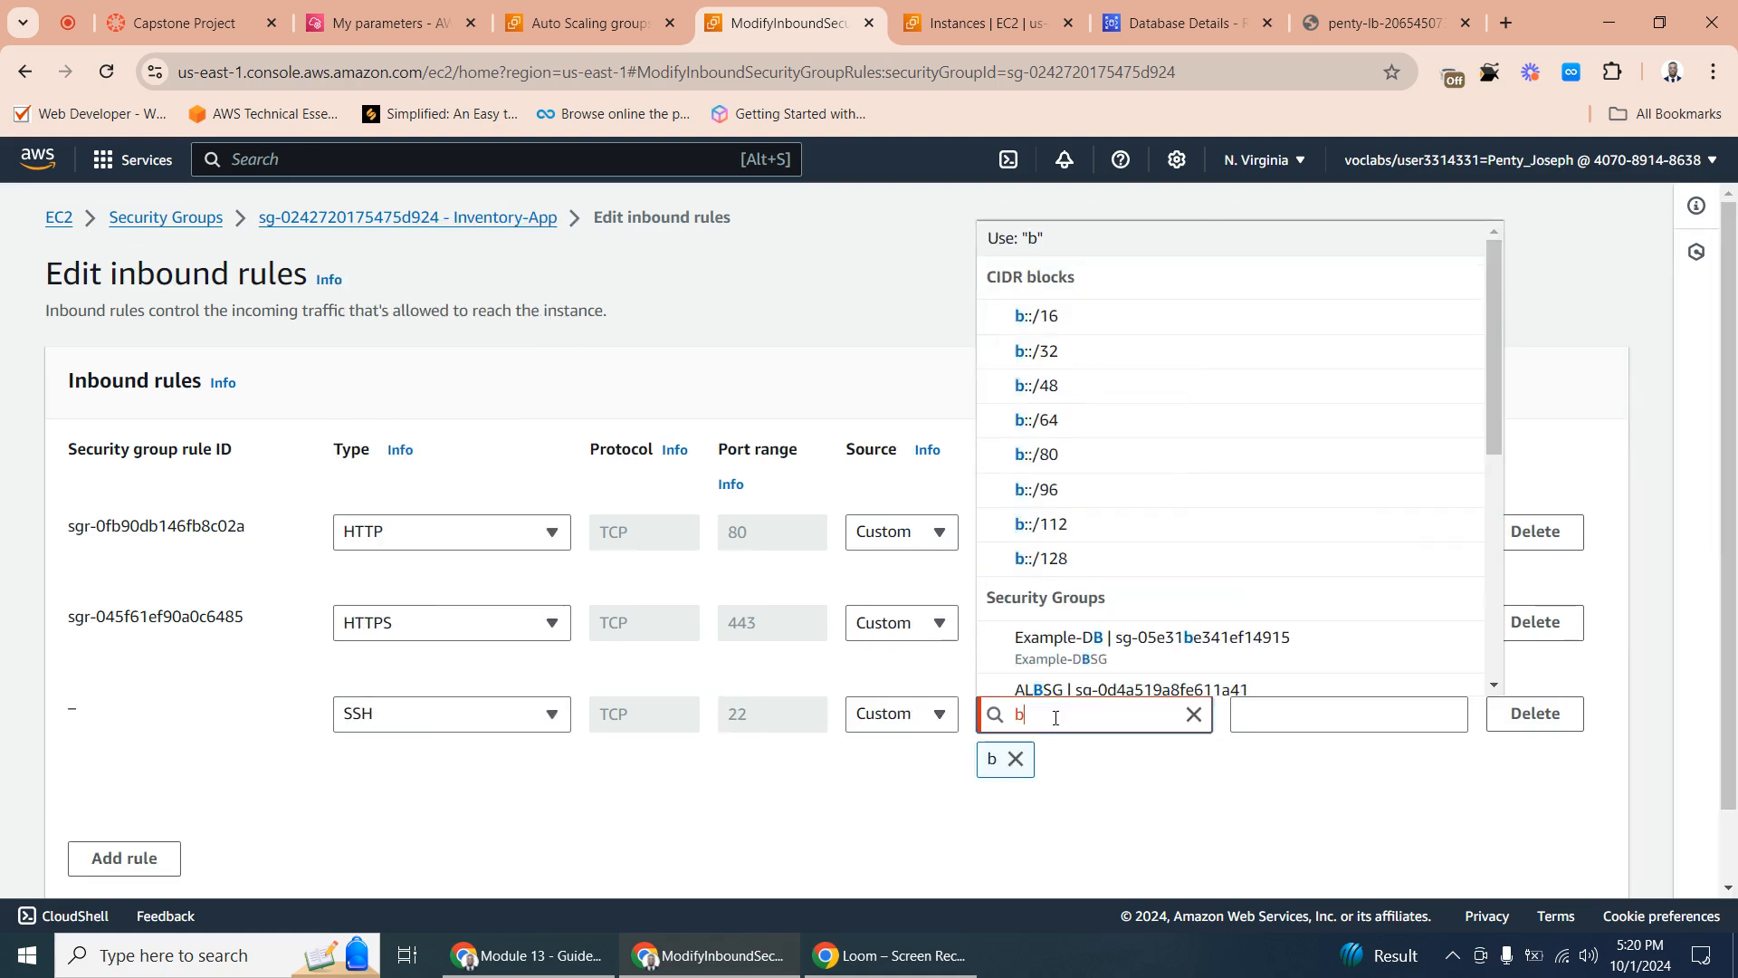
left_click(1277, 731)
left_click(1066, 719)
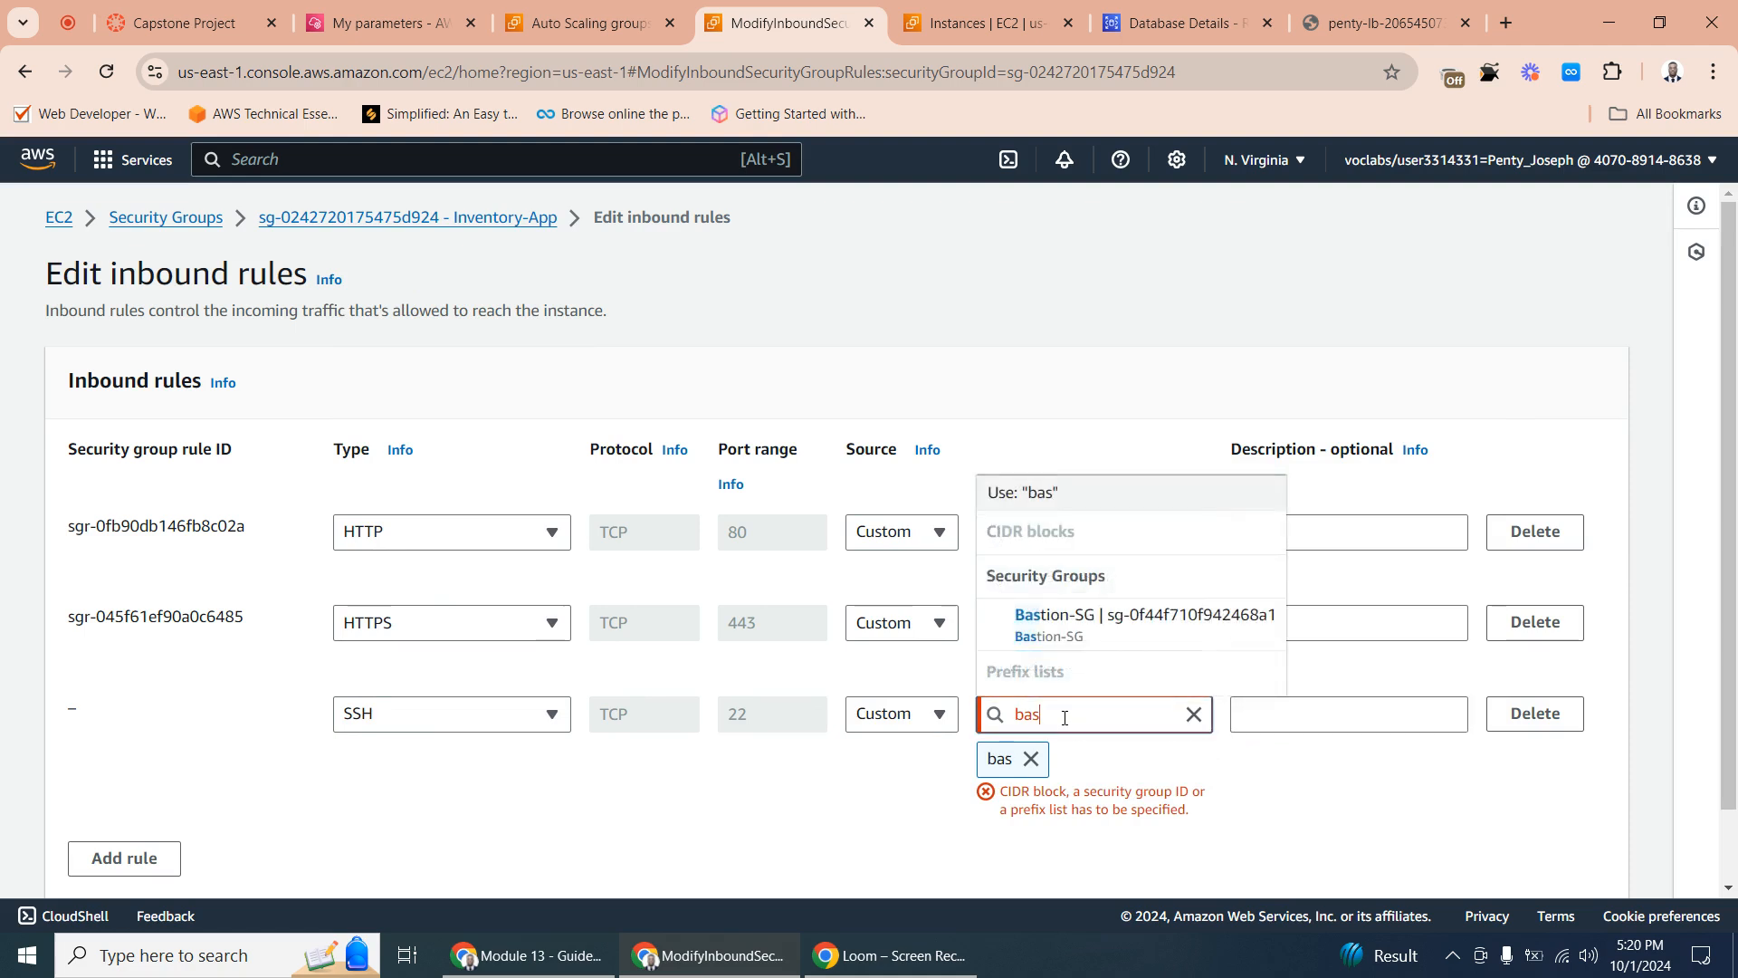
left_click(1072, 644)
left_click(1295, 767)
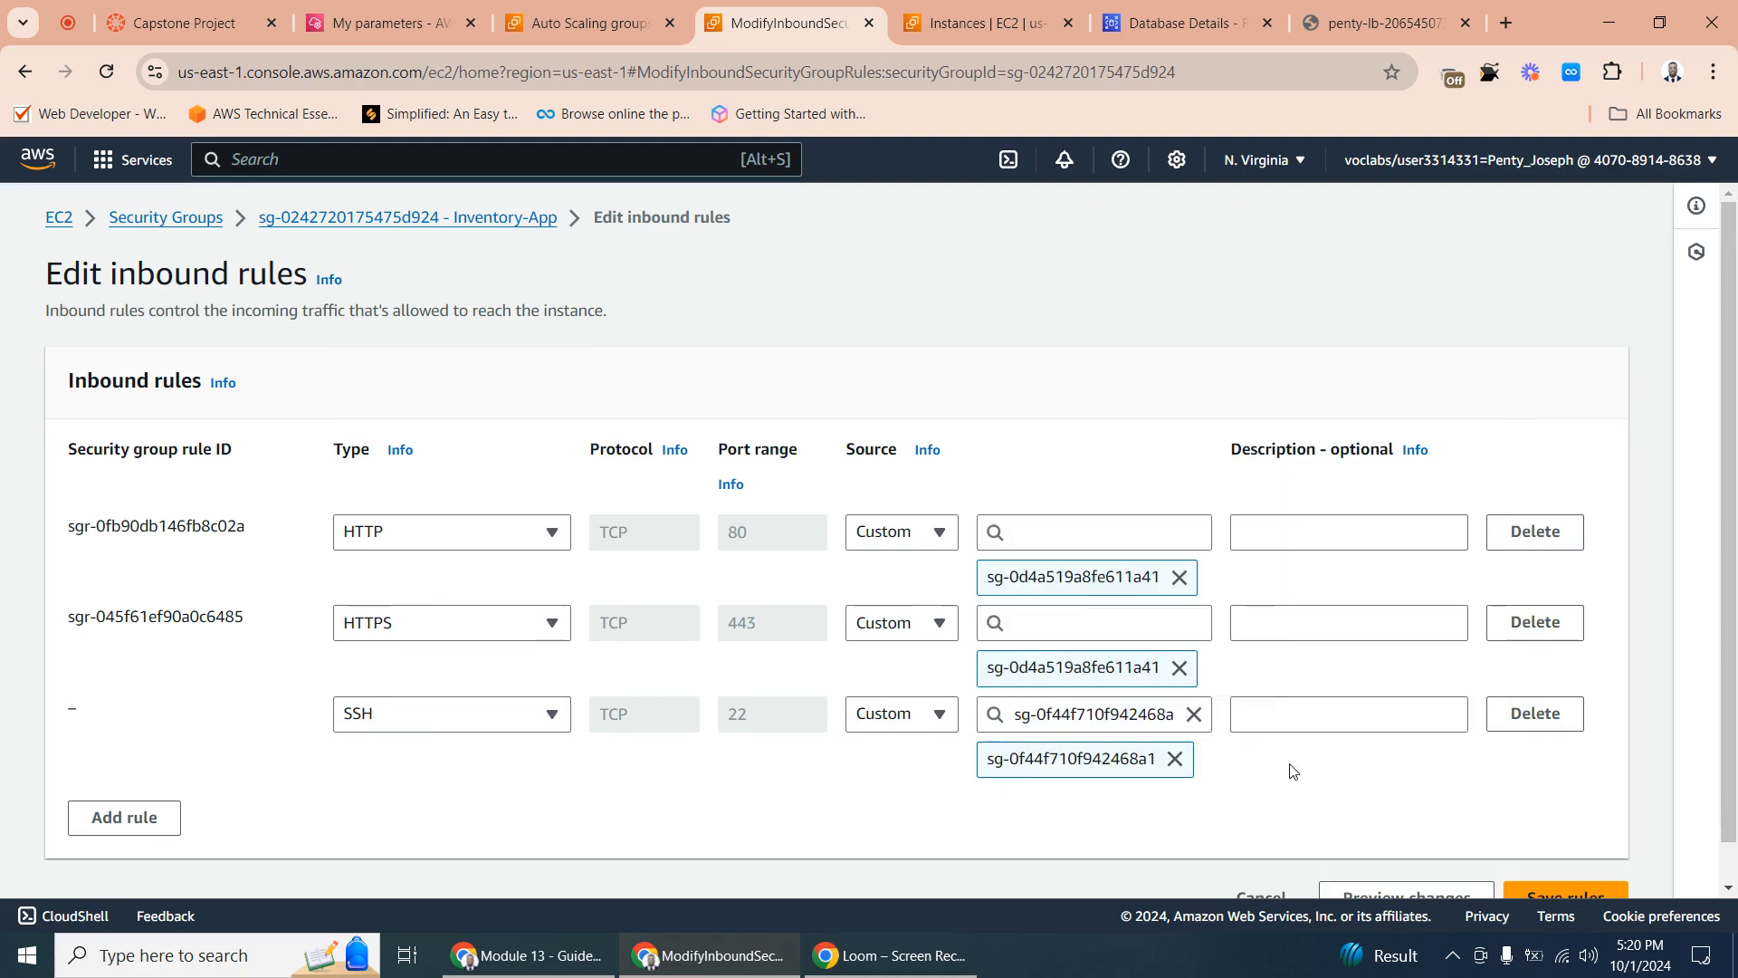
- Check the Auto Scaling groups and running instances, and save the Inventory-App inbound rules
left_click(580, 23)
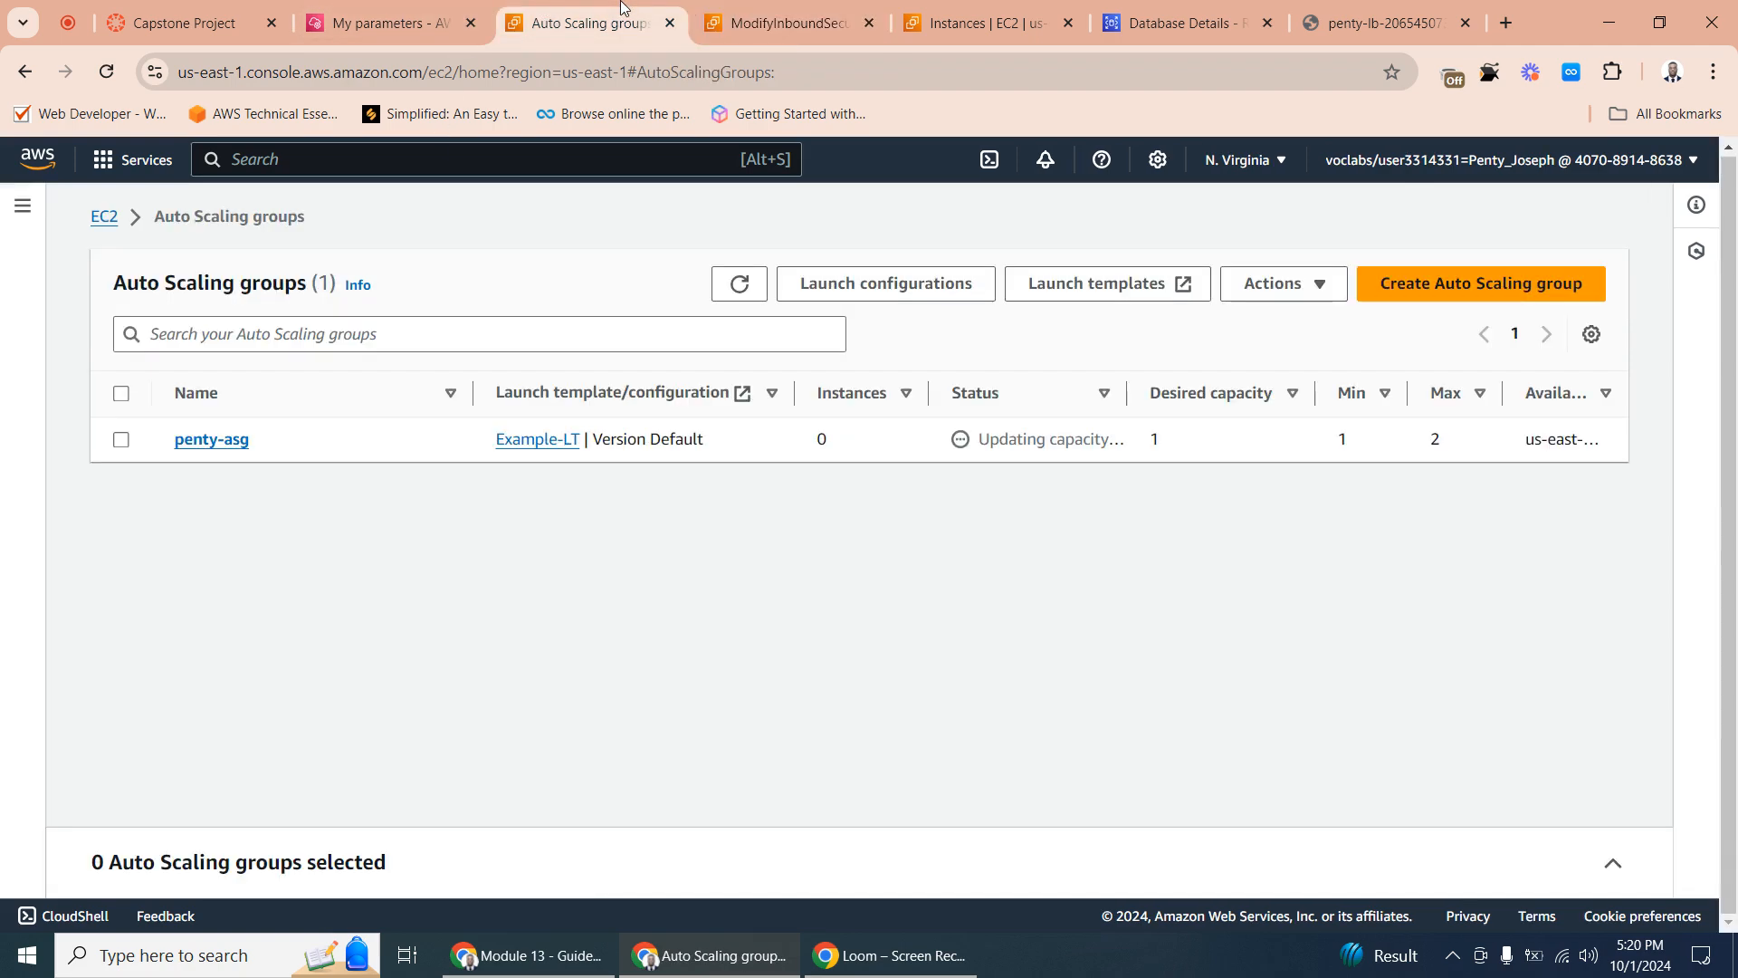
left_click(788, 22)
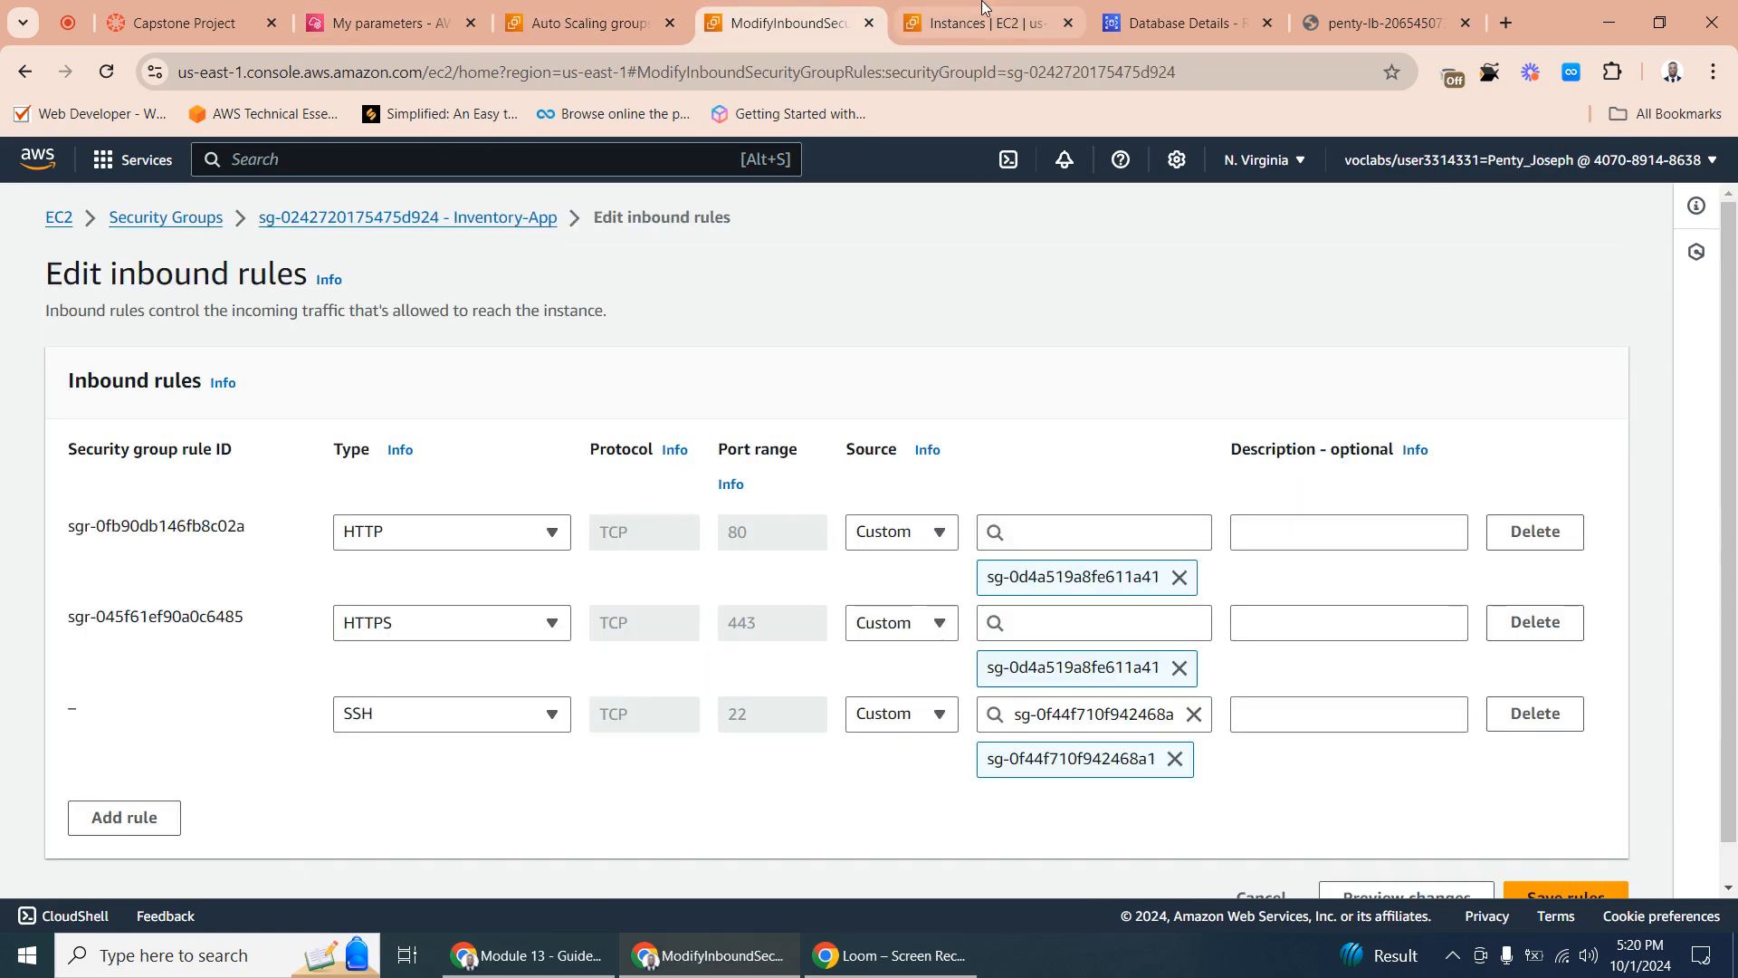
left_click(993, 11)
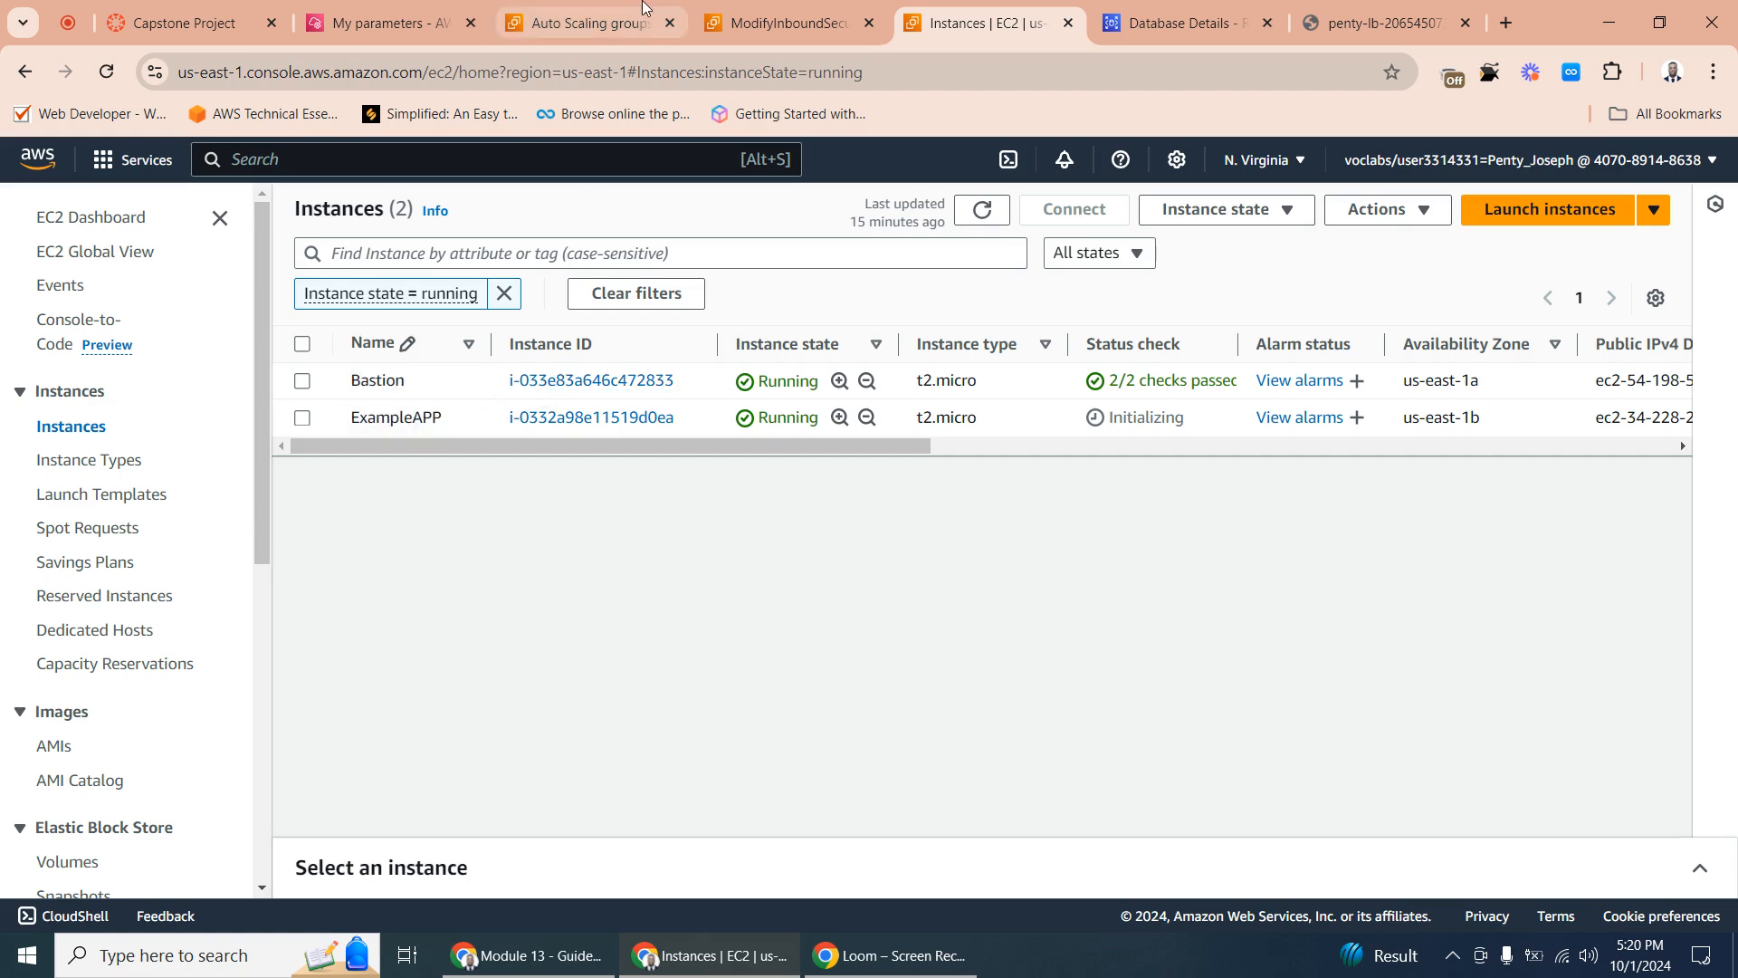
left_click(780, 21)
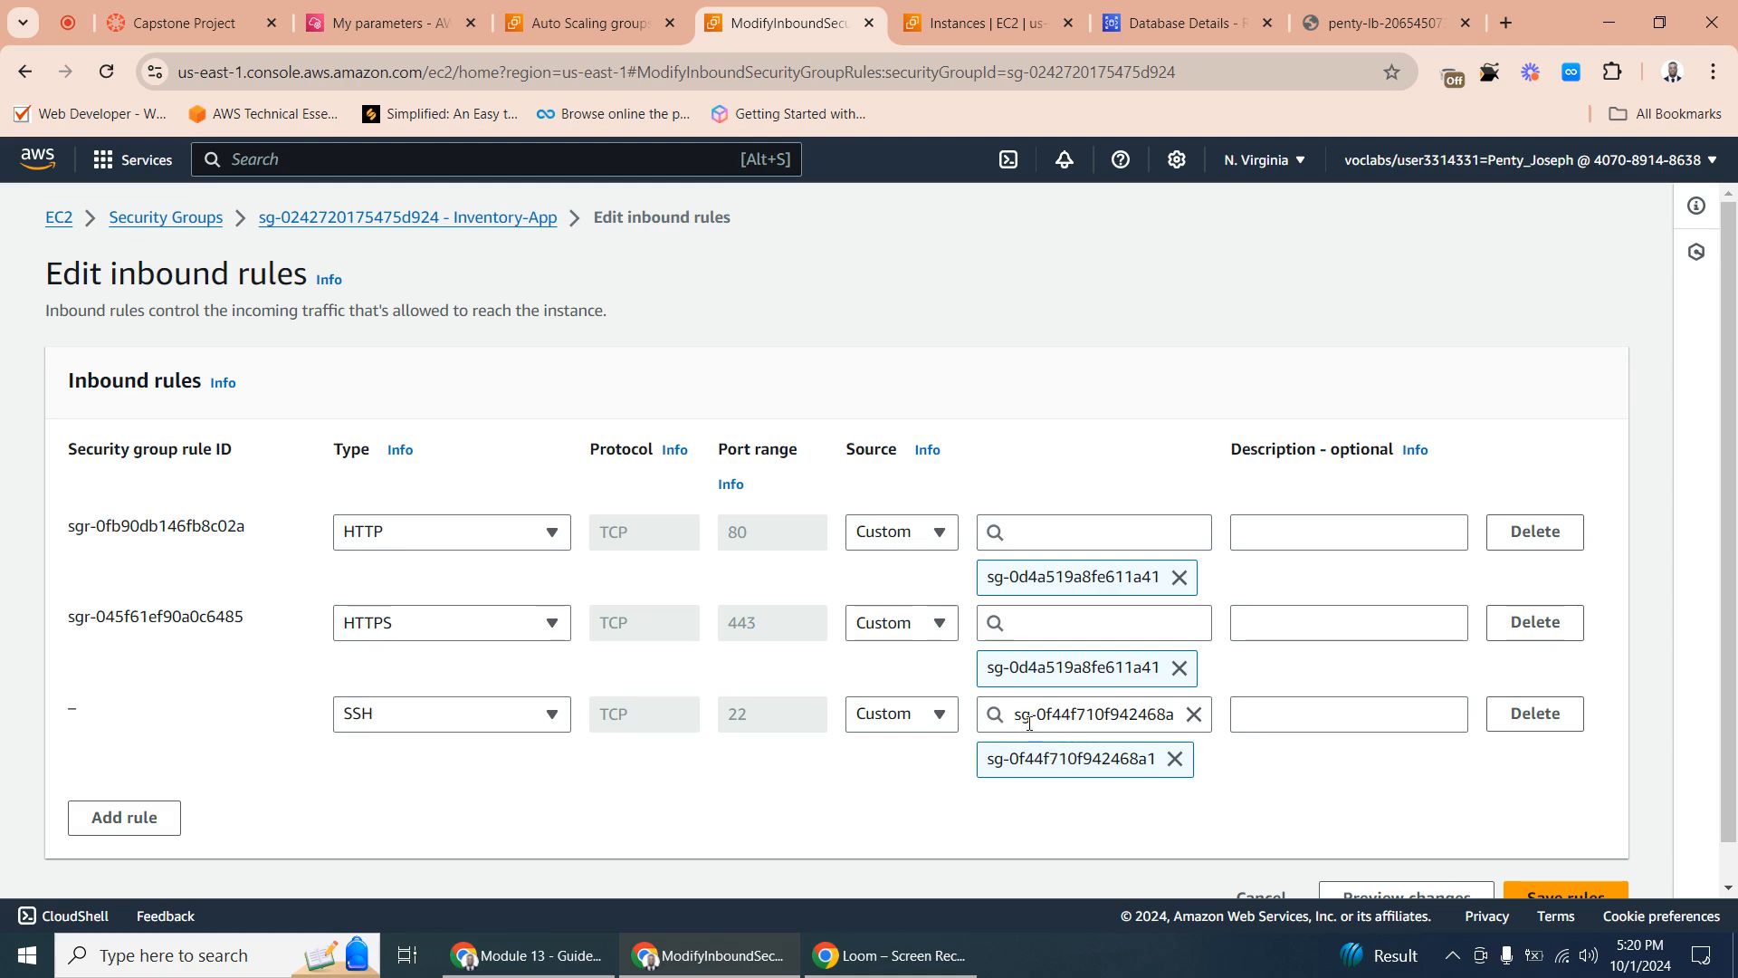
left_click(1573, 892)
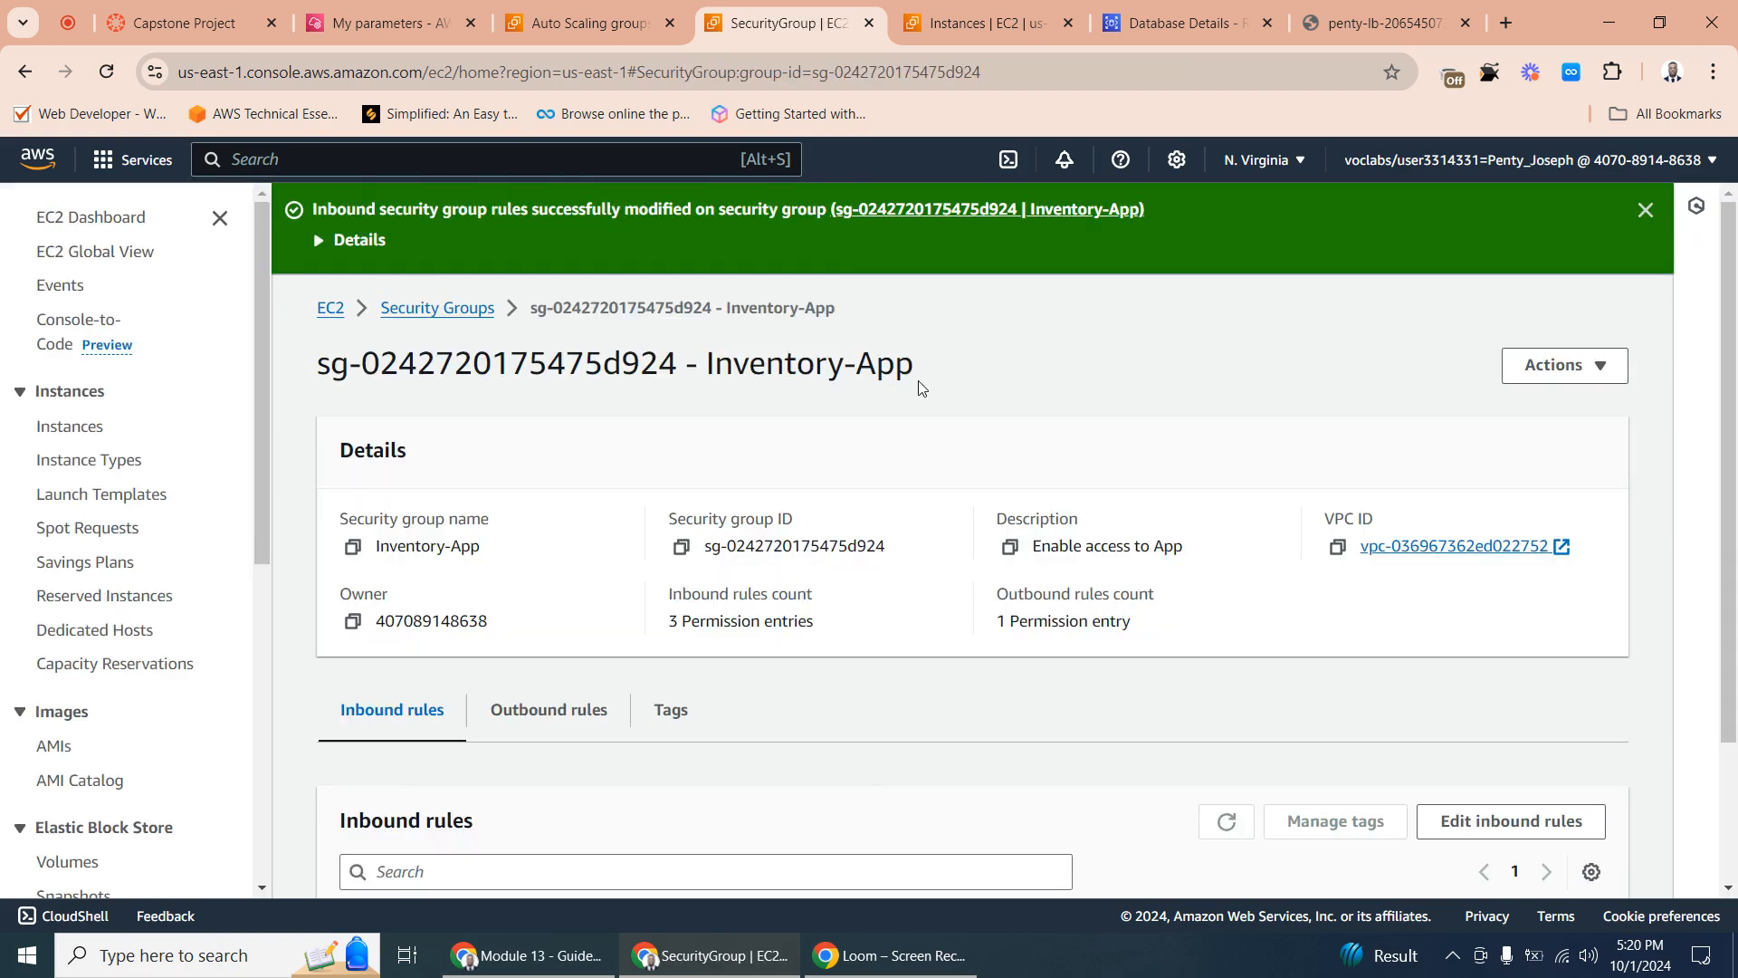
- Rerun the Mobile phones query on the load-balanced website and return to its query page
left_click(933, 23)
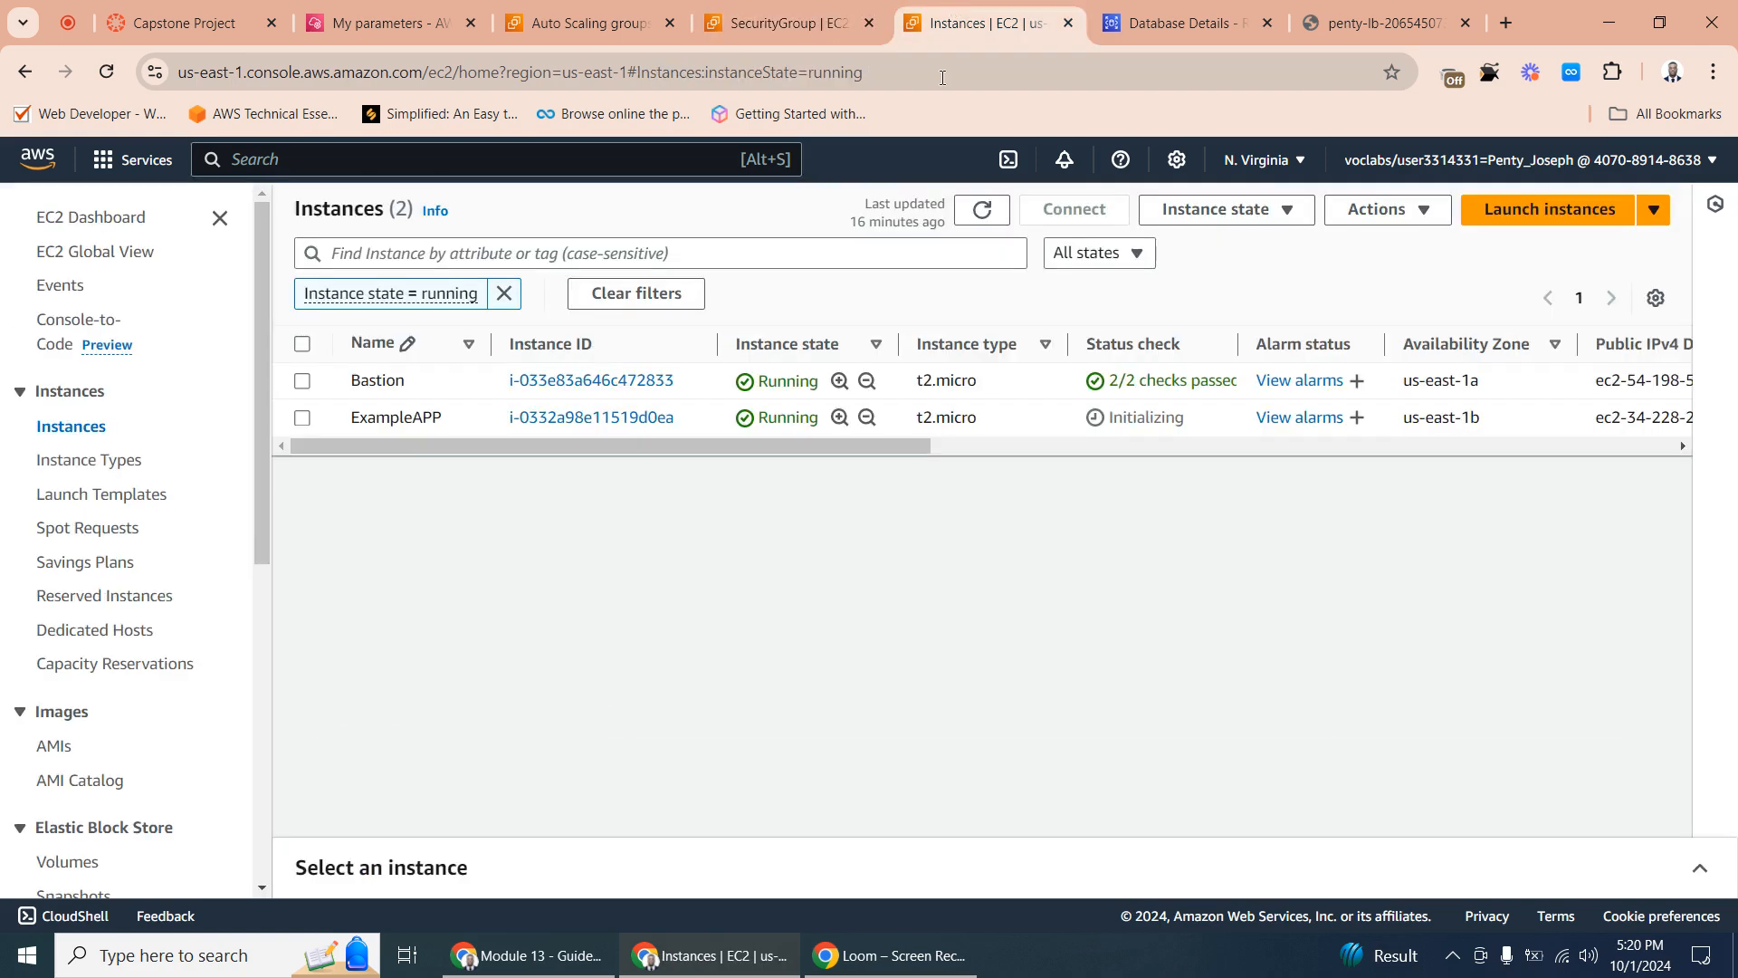
left_click(383, 399)
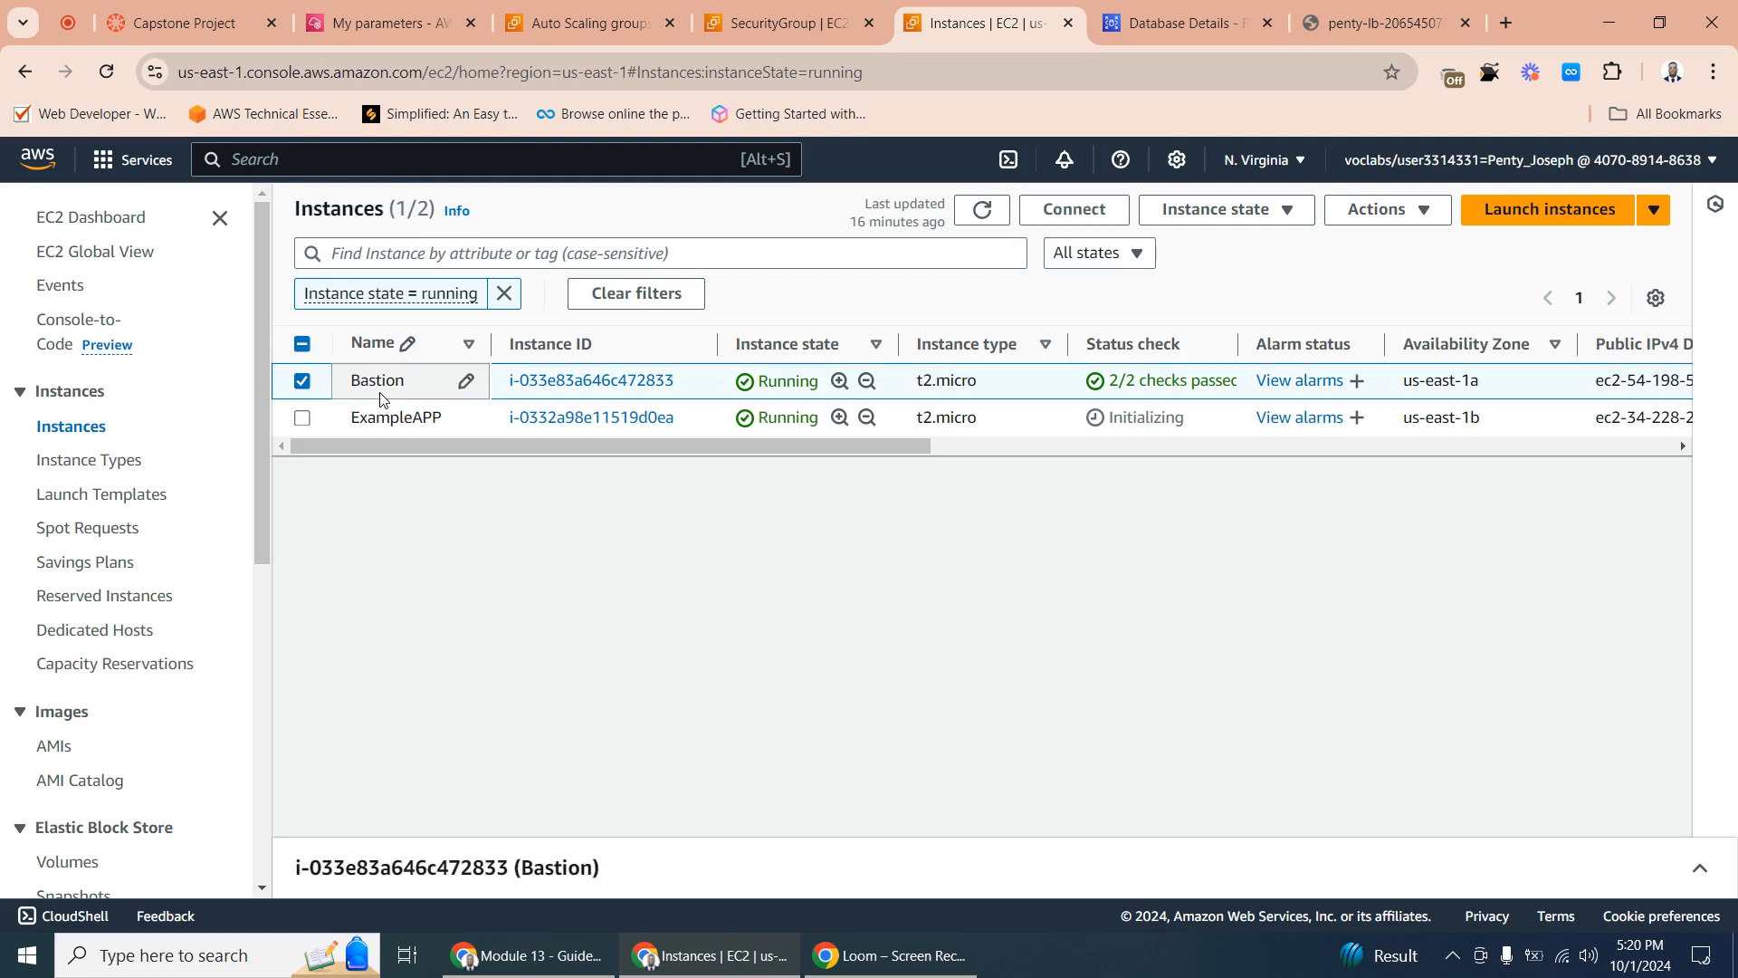
left_click(1383, 25)
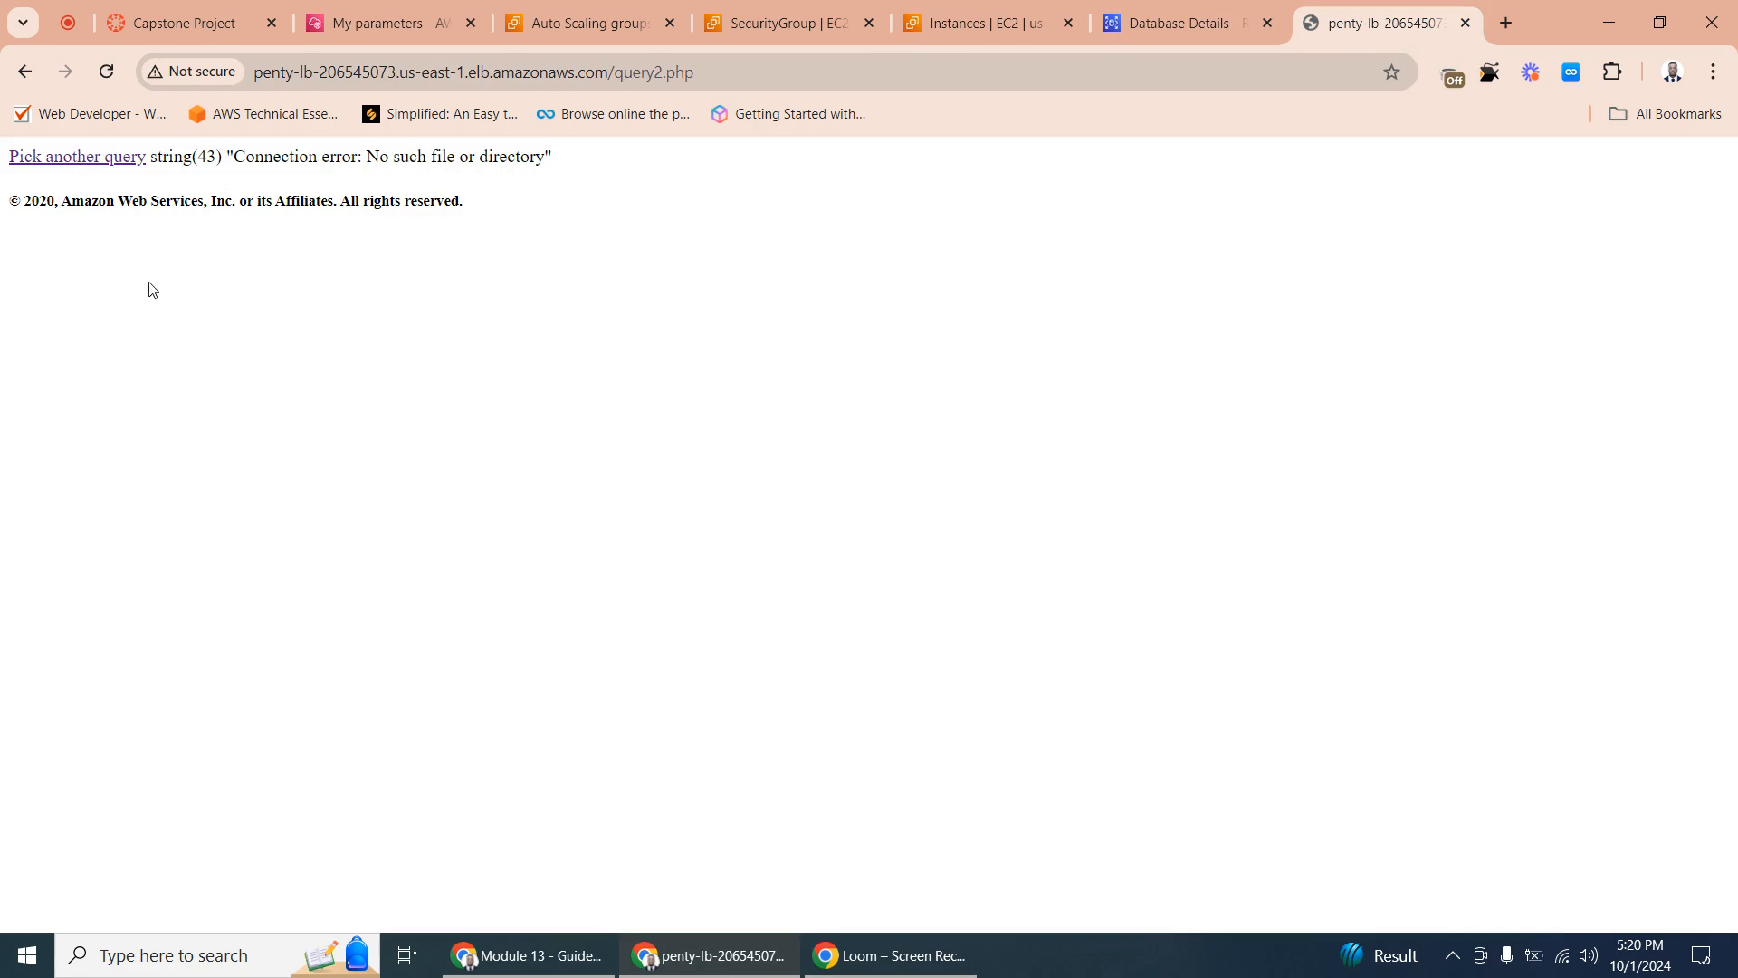
left_click(24, 72)
left_click(209, 510)
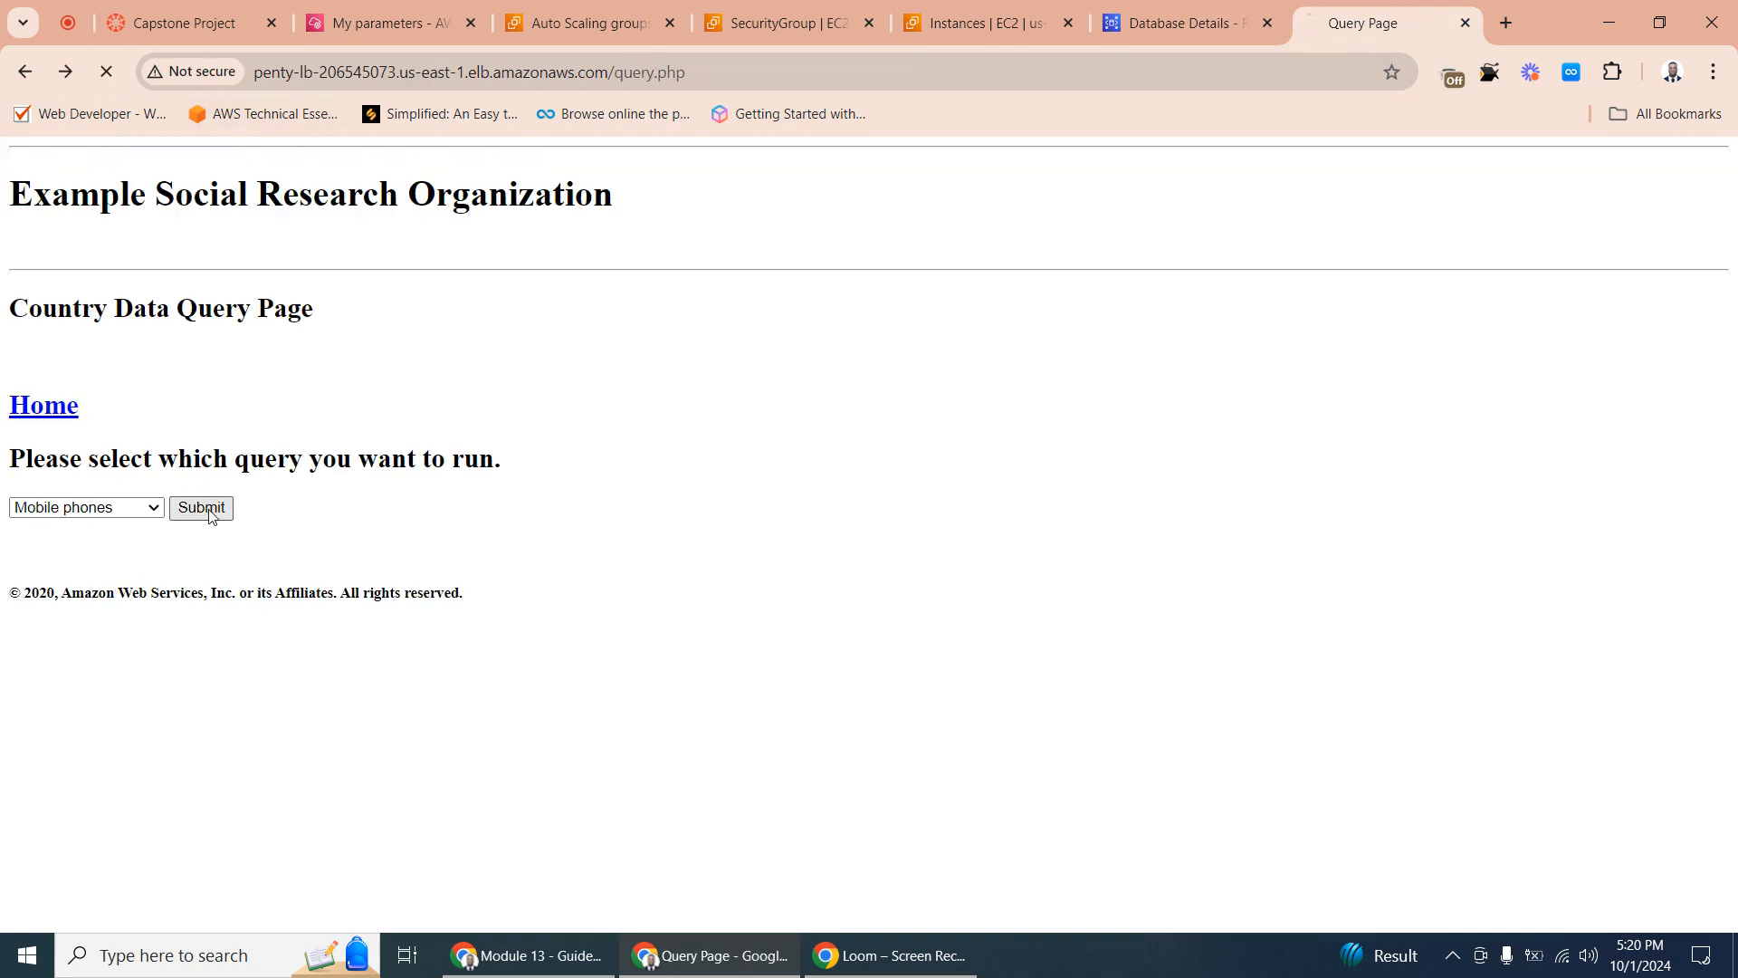
left_click(24, 72)
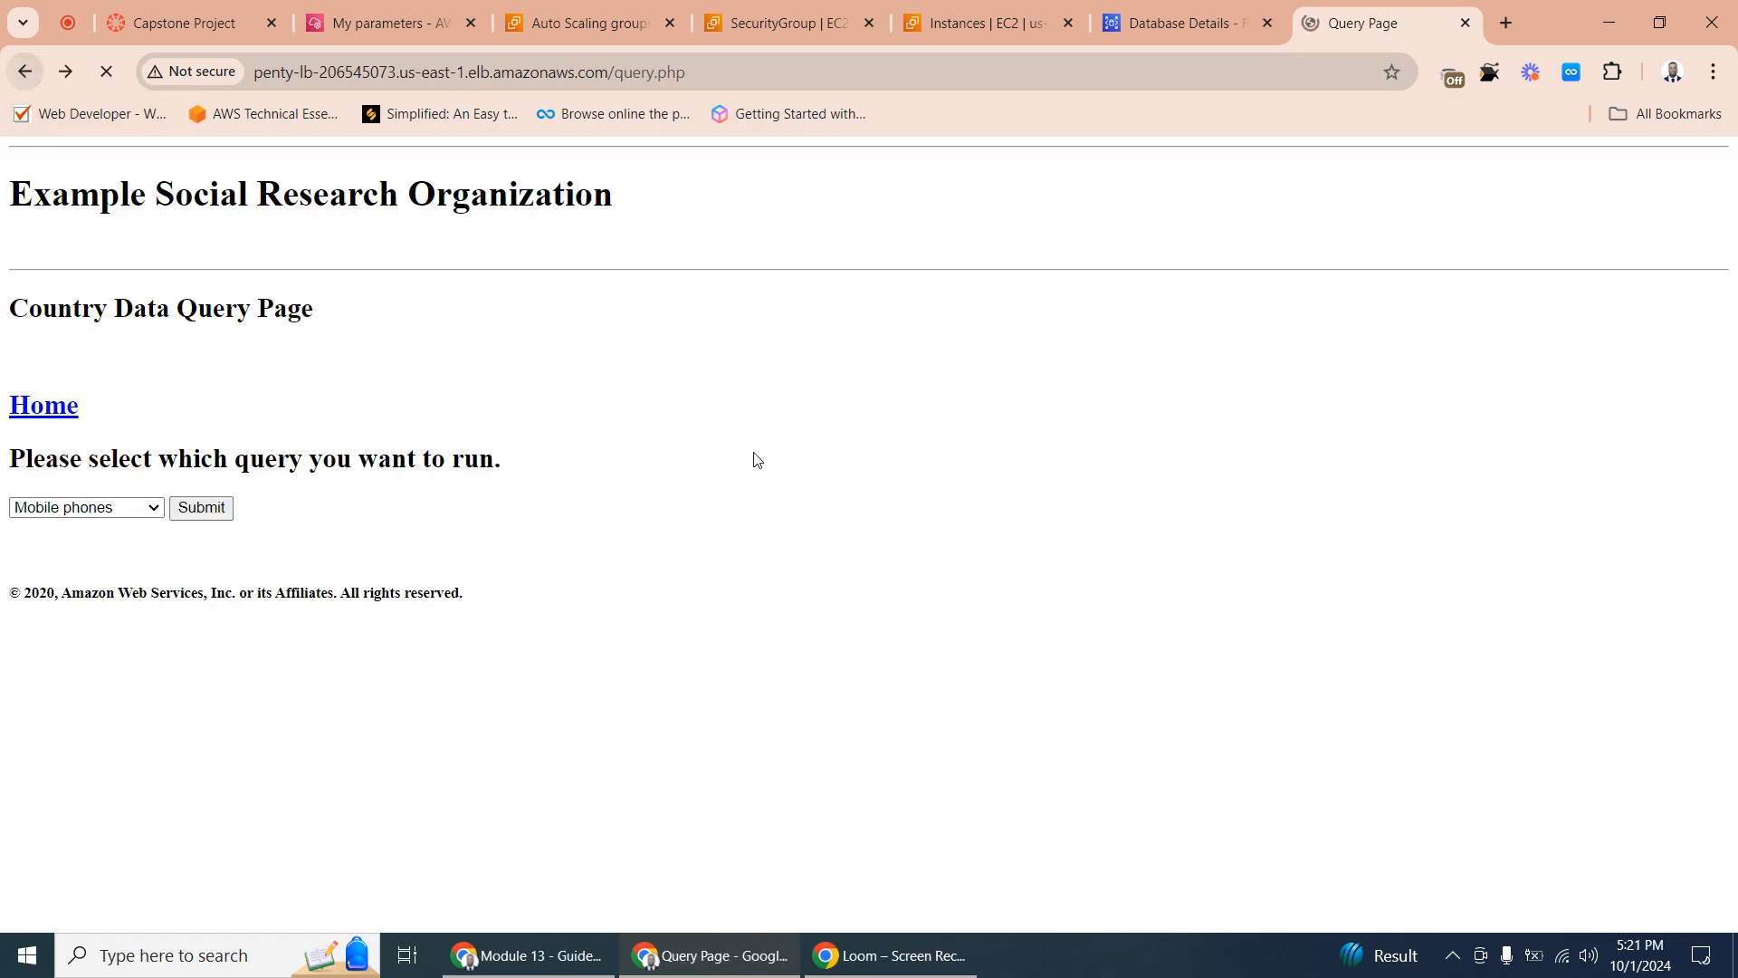
- Connect to the Bastion instance through EC2 Instance Connect as ec2-user and close the instance details below the terminal
left_click(1163, 22)
left_click(985, 25)
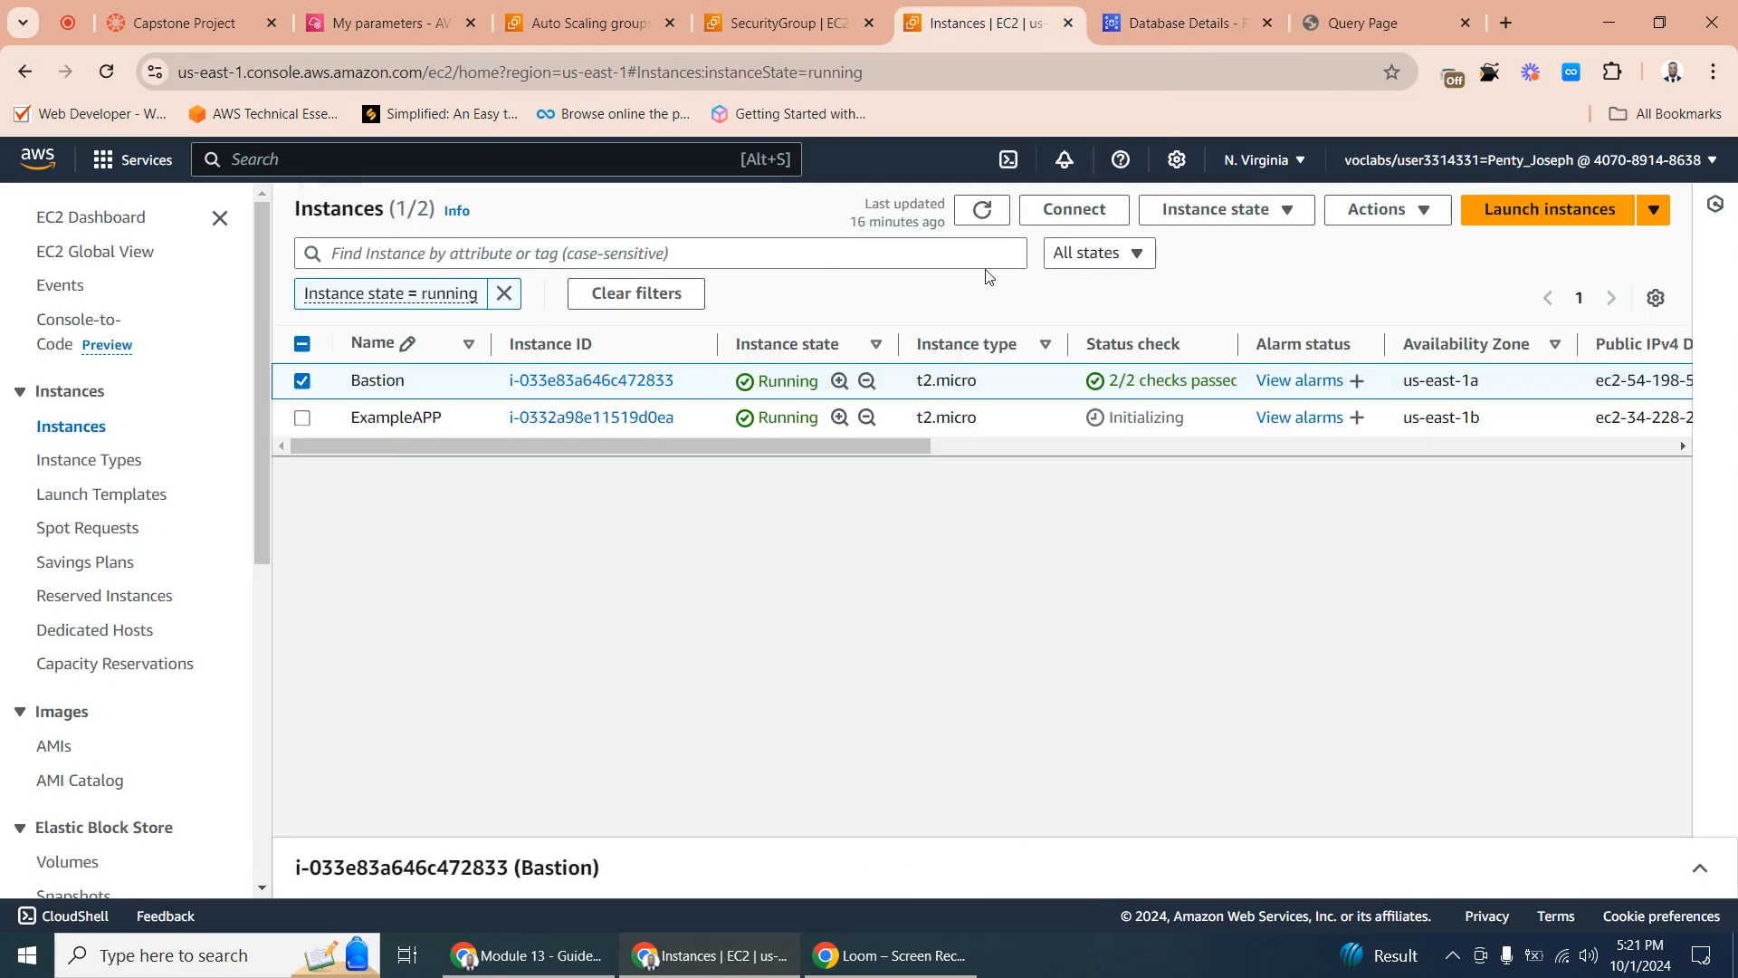
left_click(304, 381)
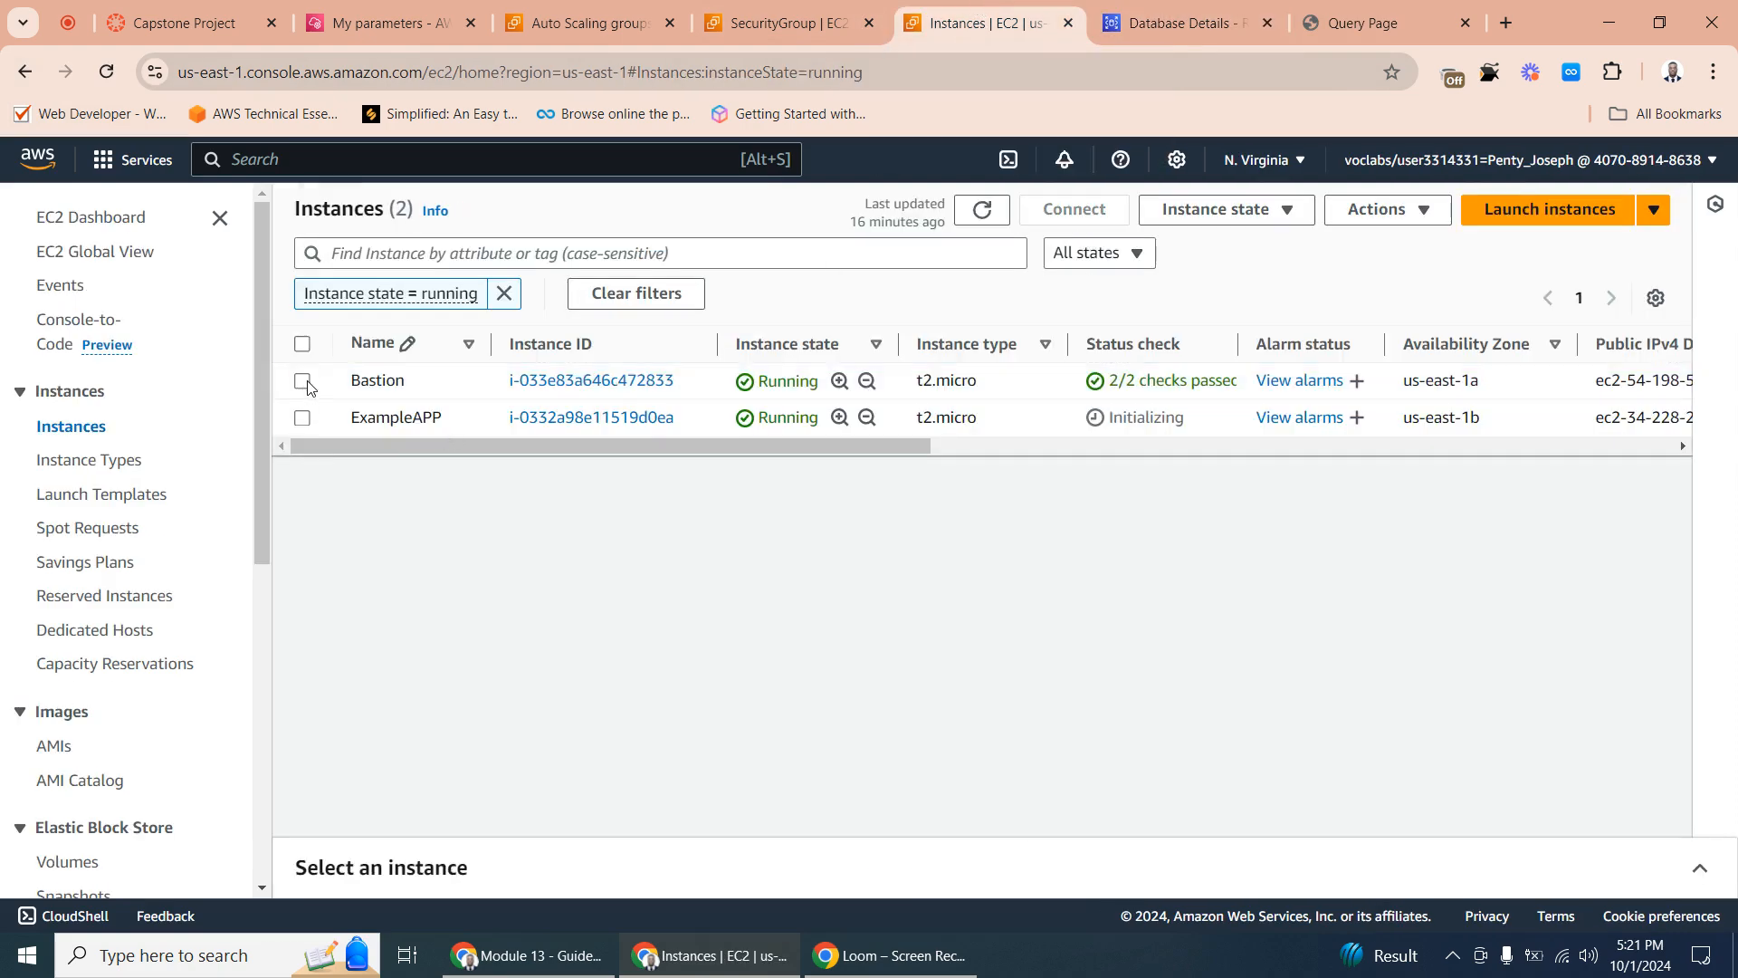
left_click(302, 381)
left_click(1054, 220)
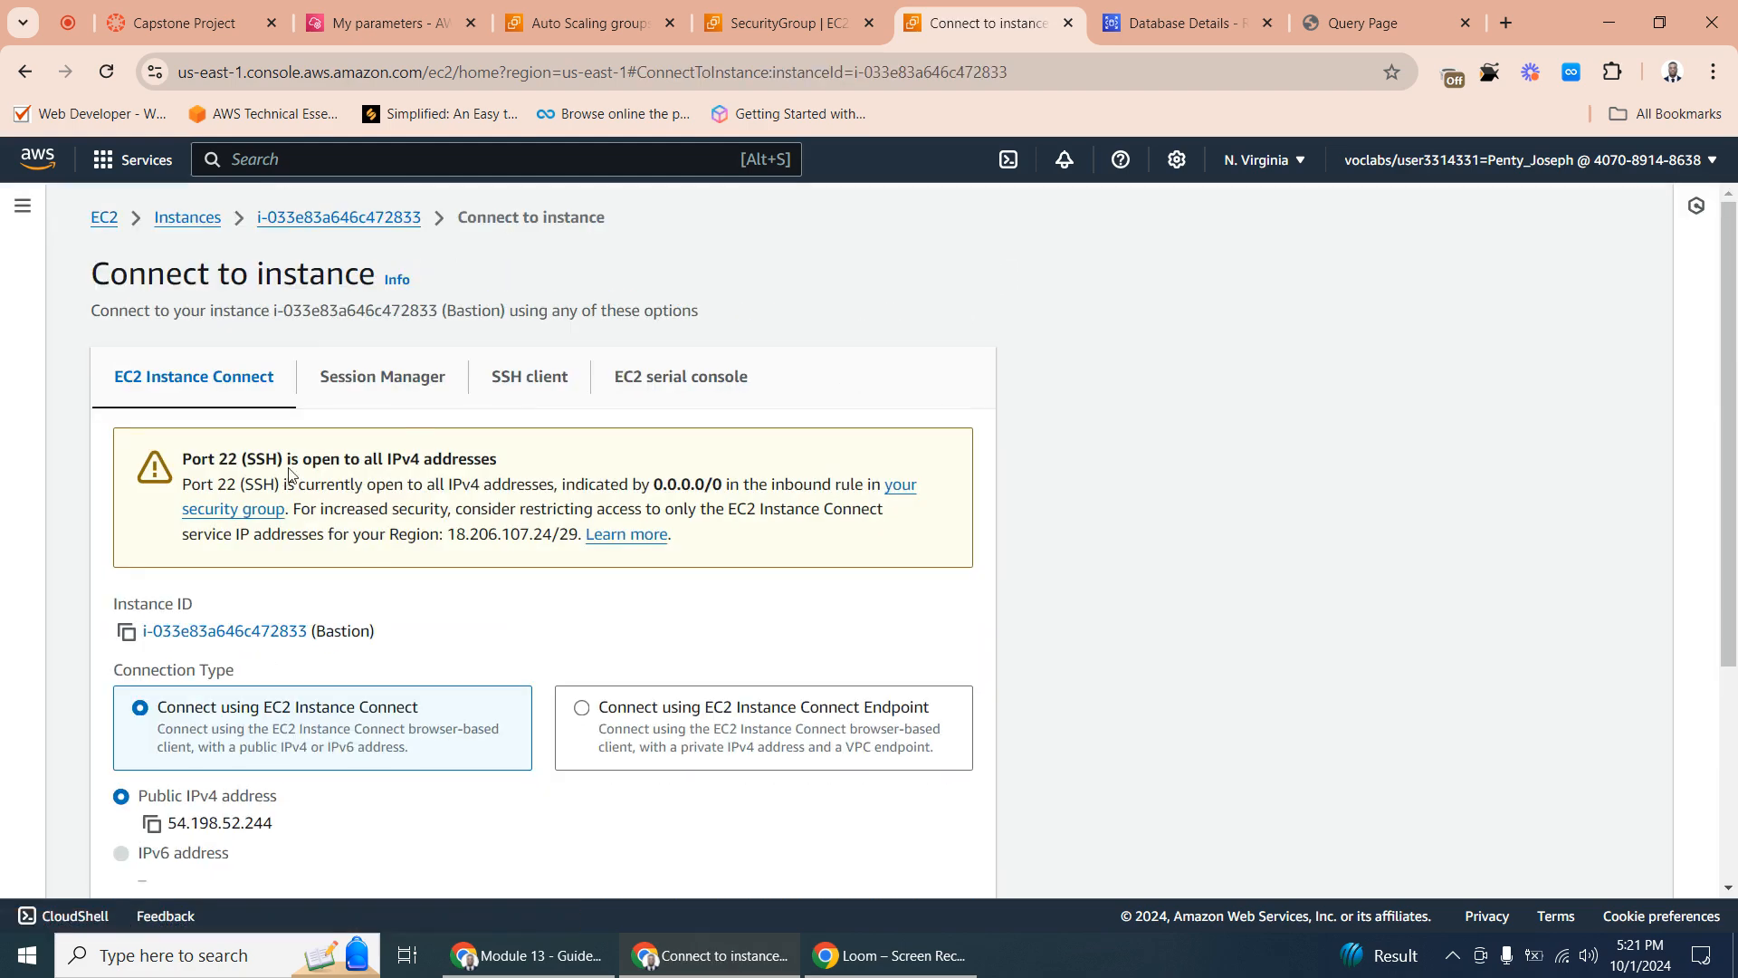
scroll(214, 407, "down", 4)
scroll(210, 405, "up", 4)
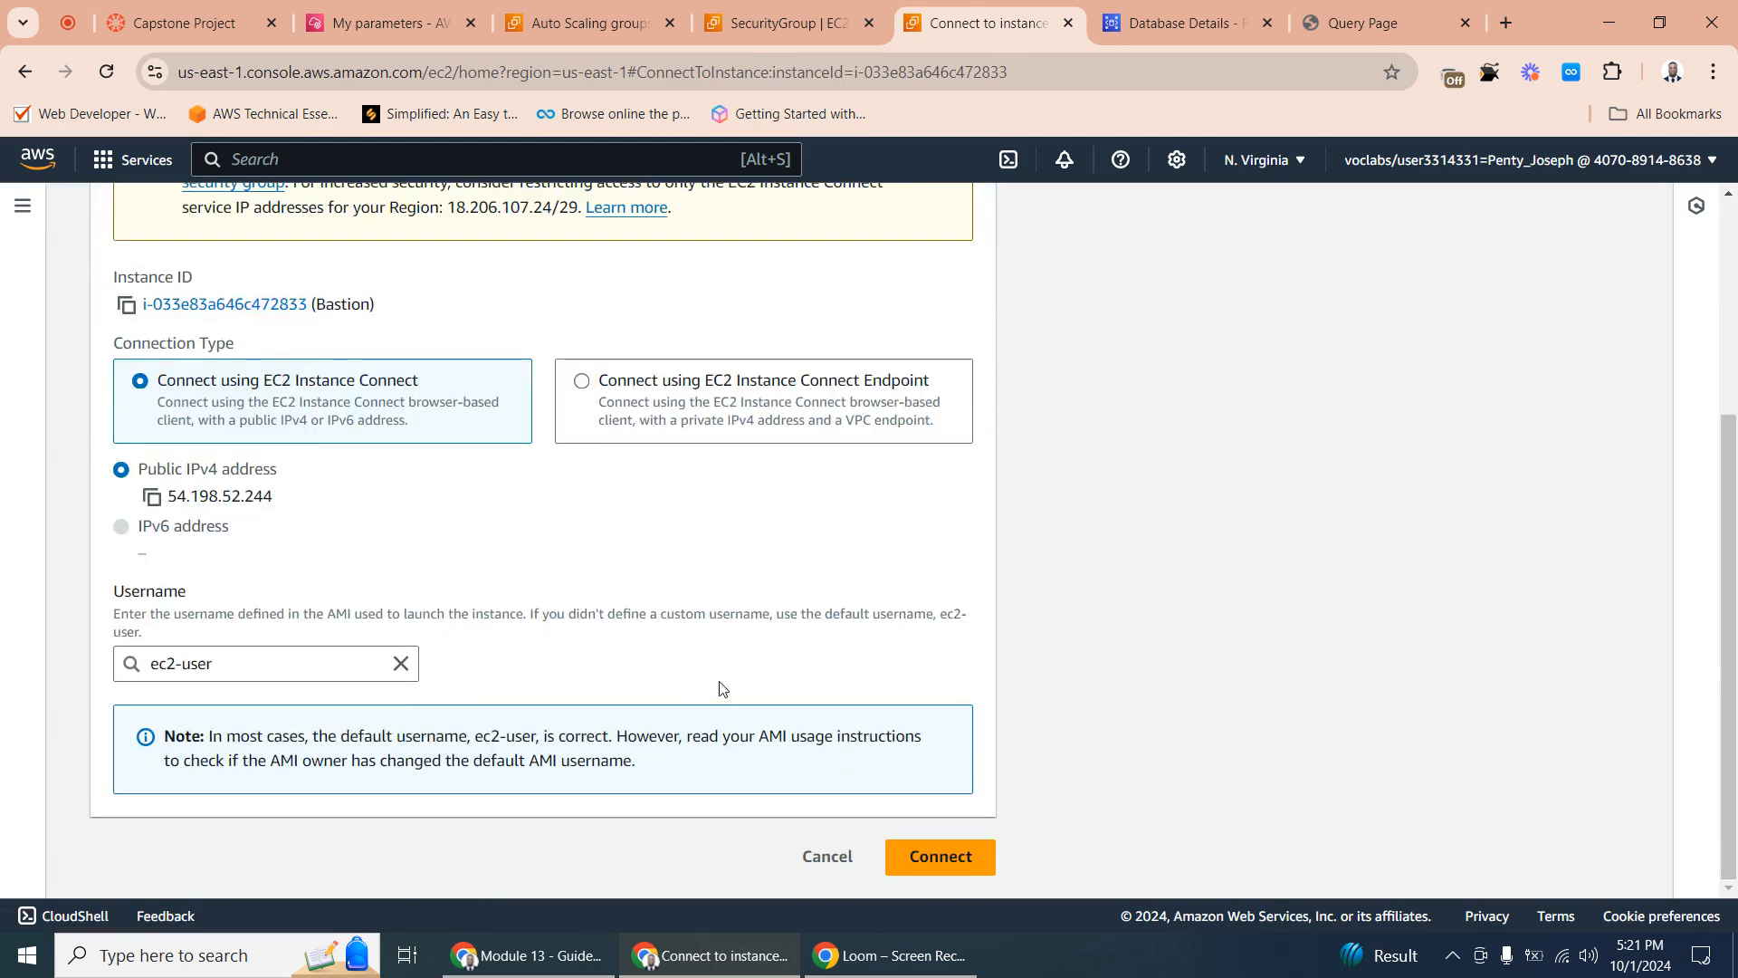
left_click(954, 861)
left_click(954, 861)
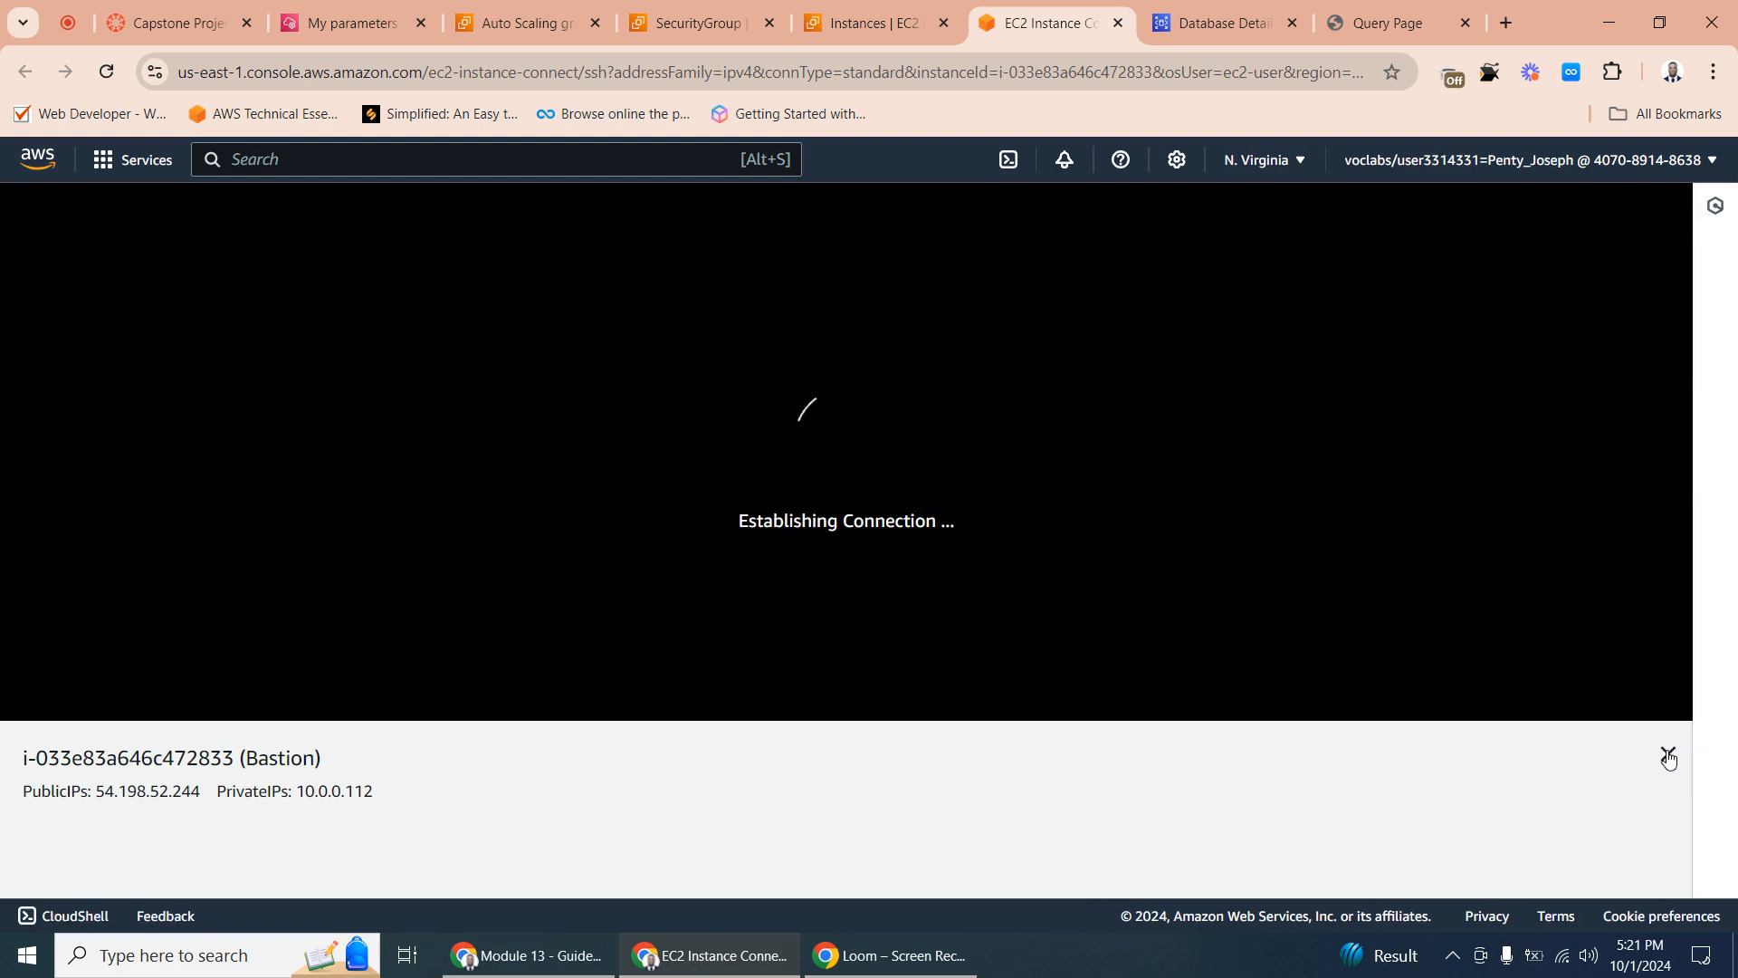
left_click(1666, 755)
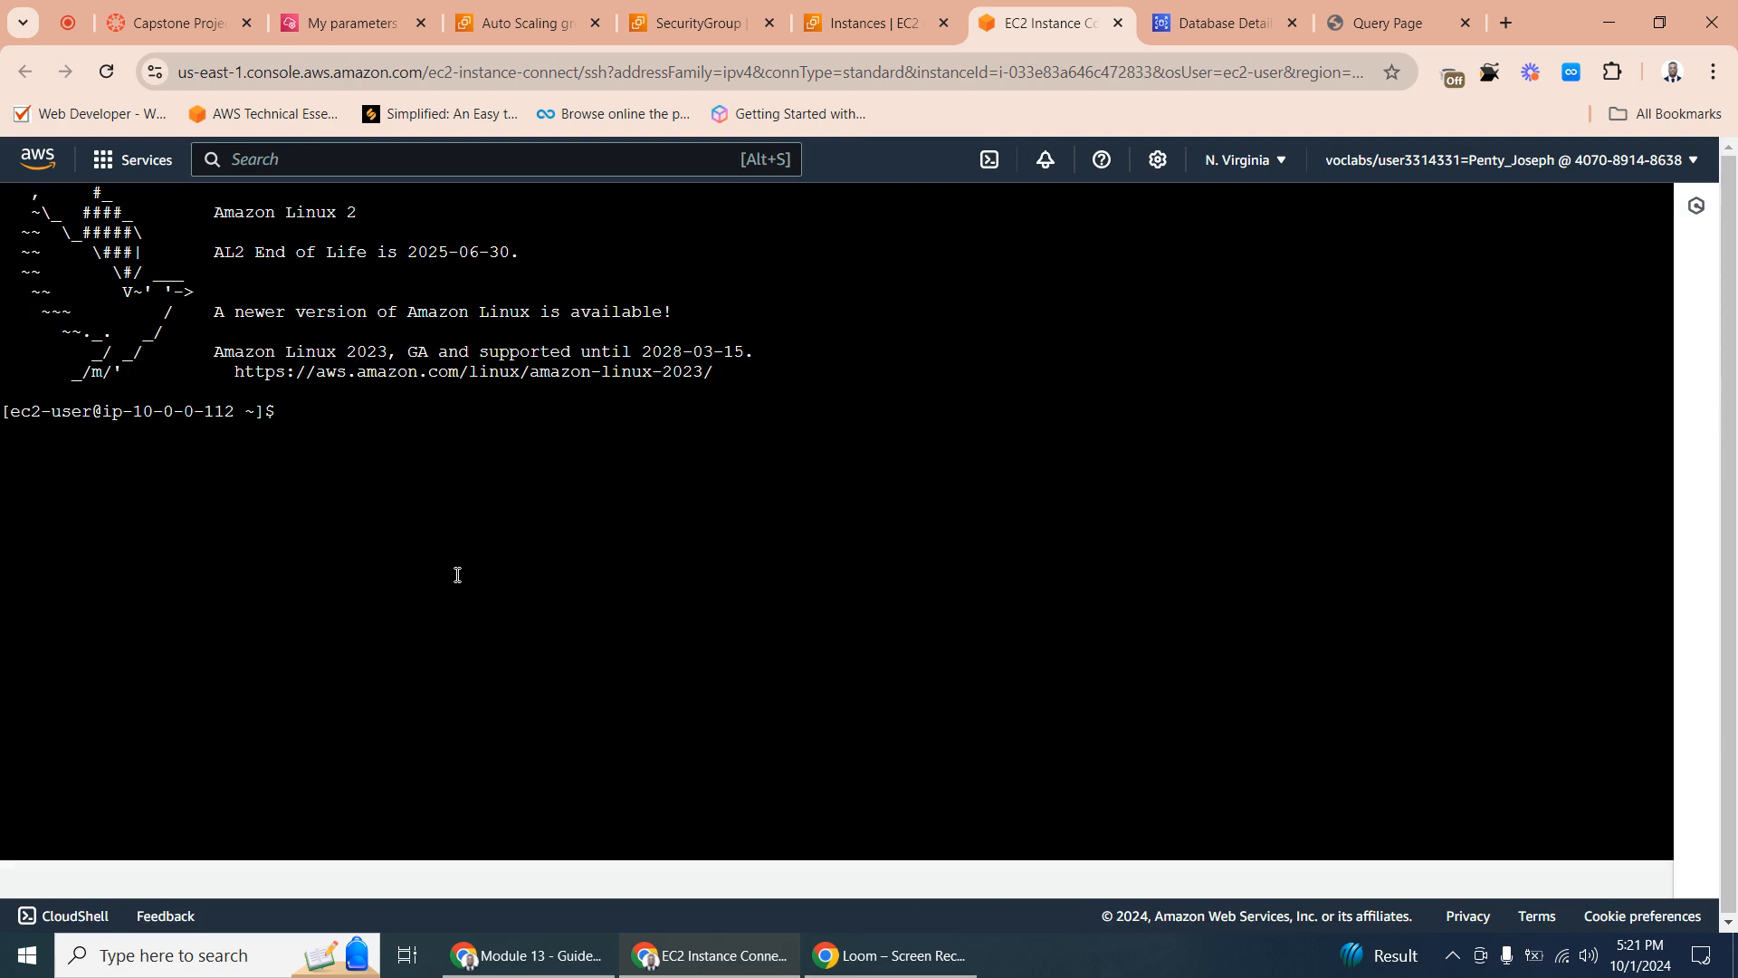
- List the contents of the Bastion's home directory with ls and ls -lrt
left_click(299, 413)
type("ls")
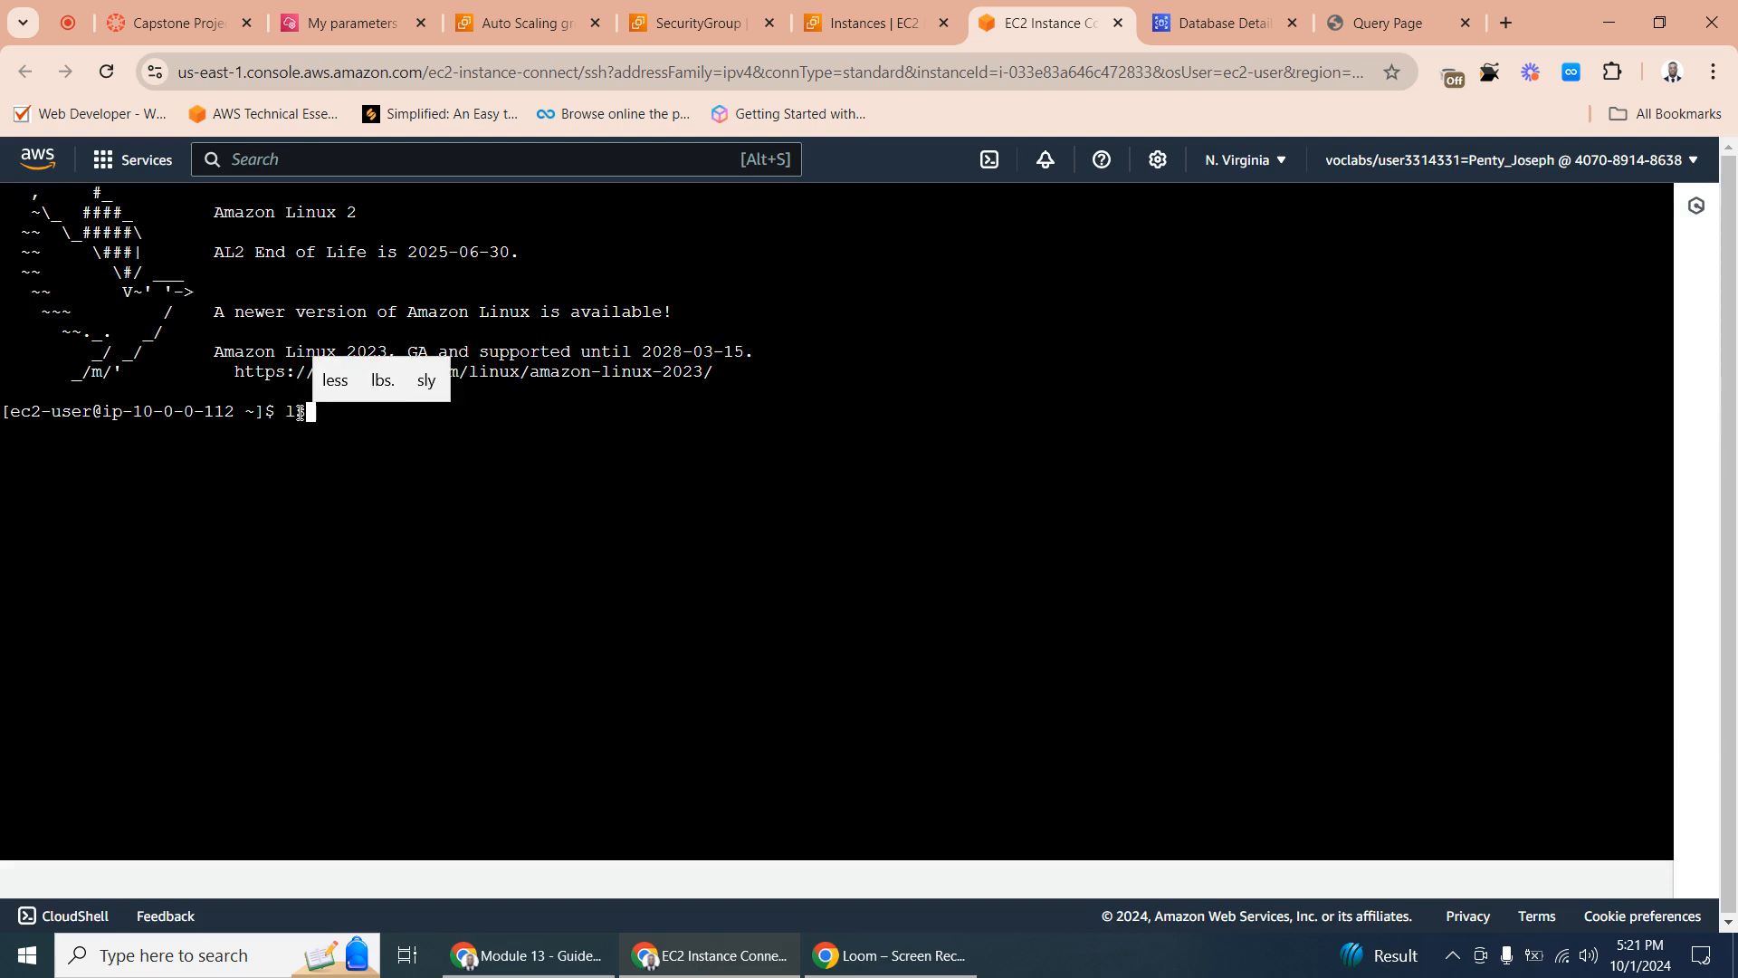
key("Return")
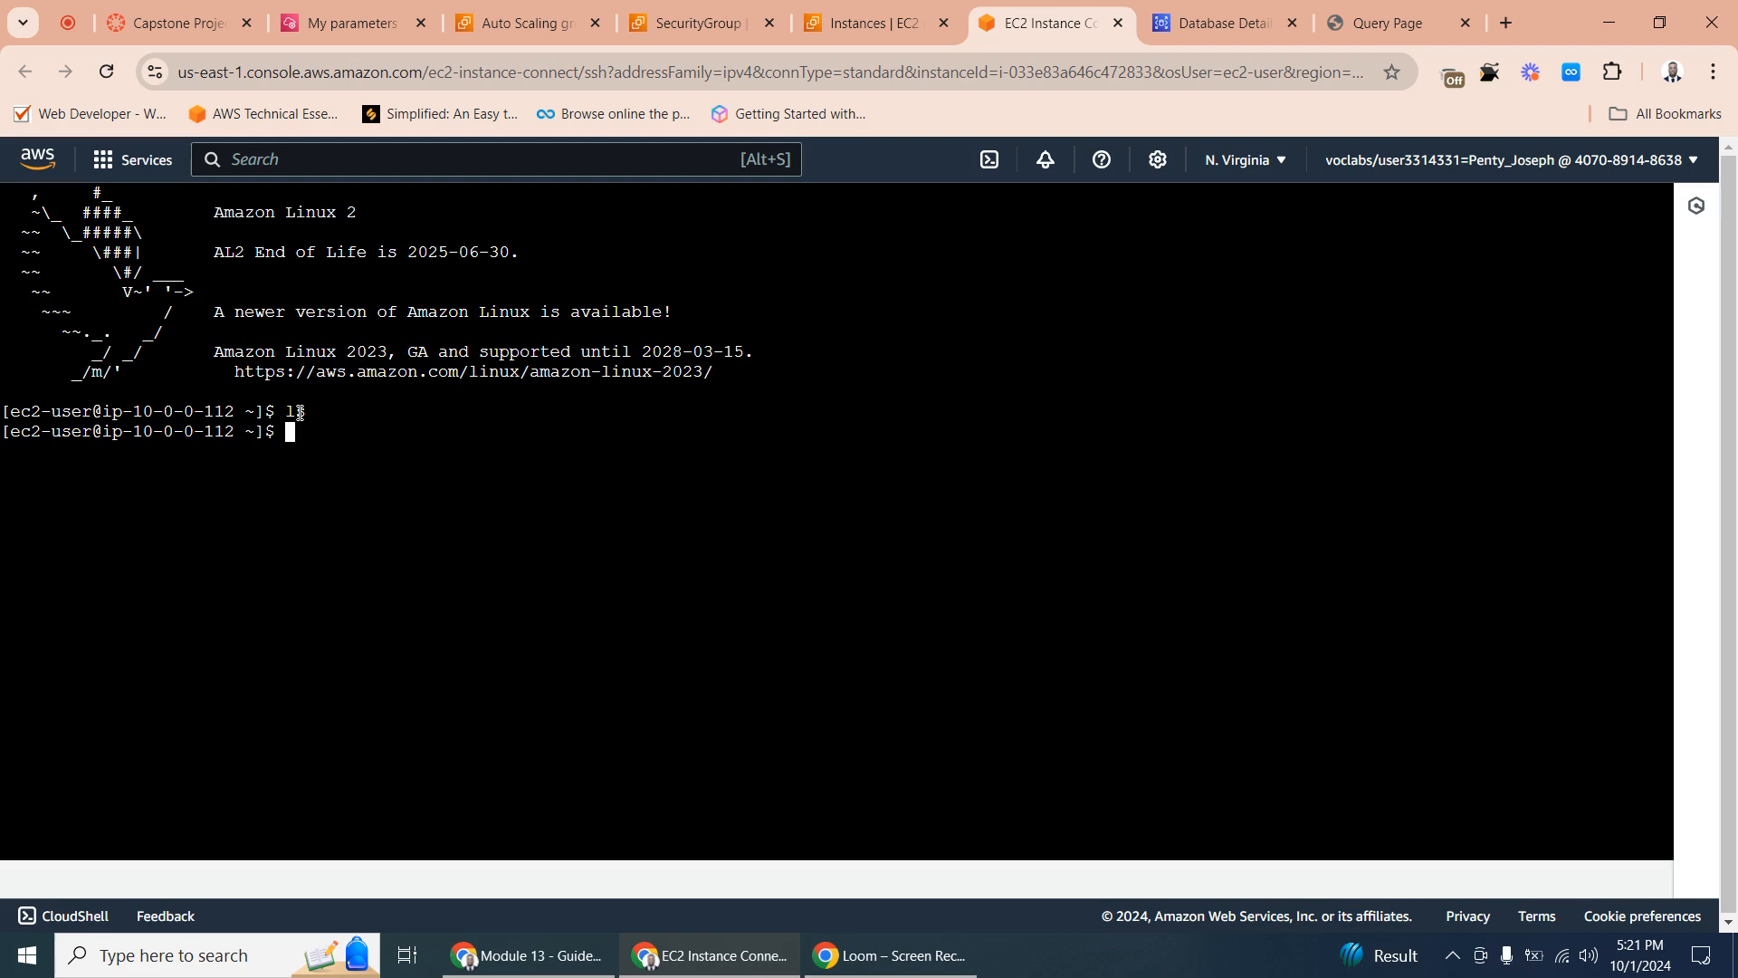
type("ls ")
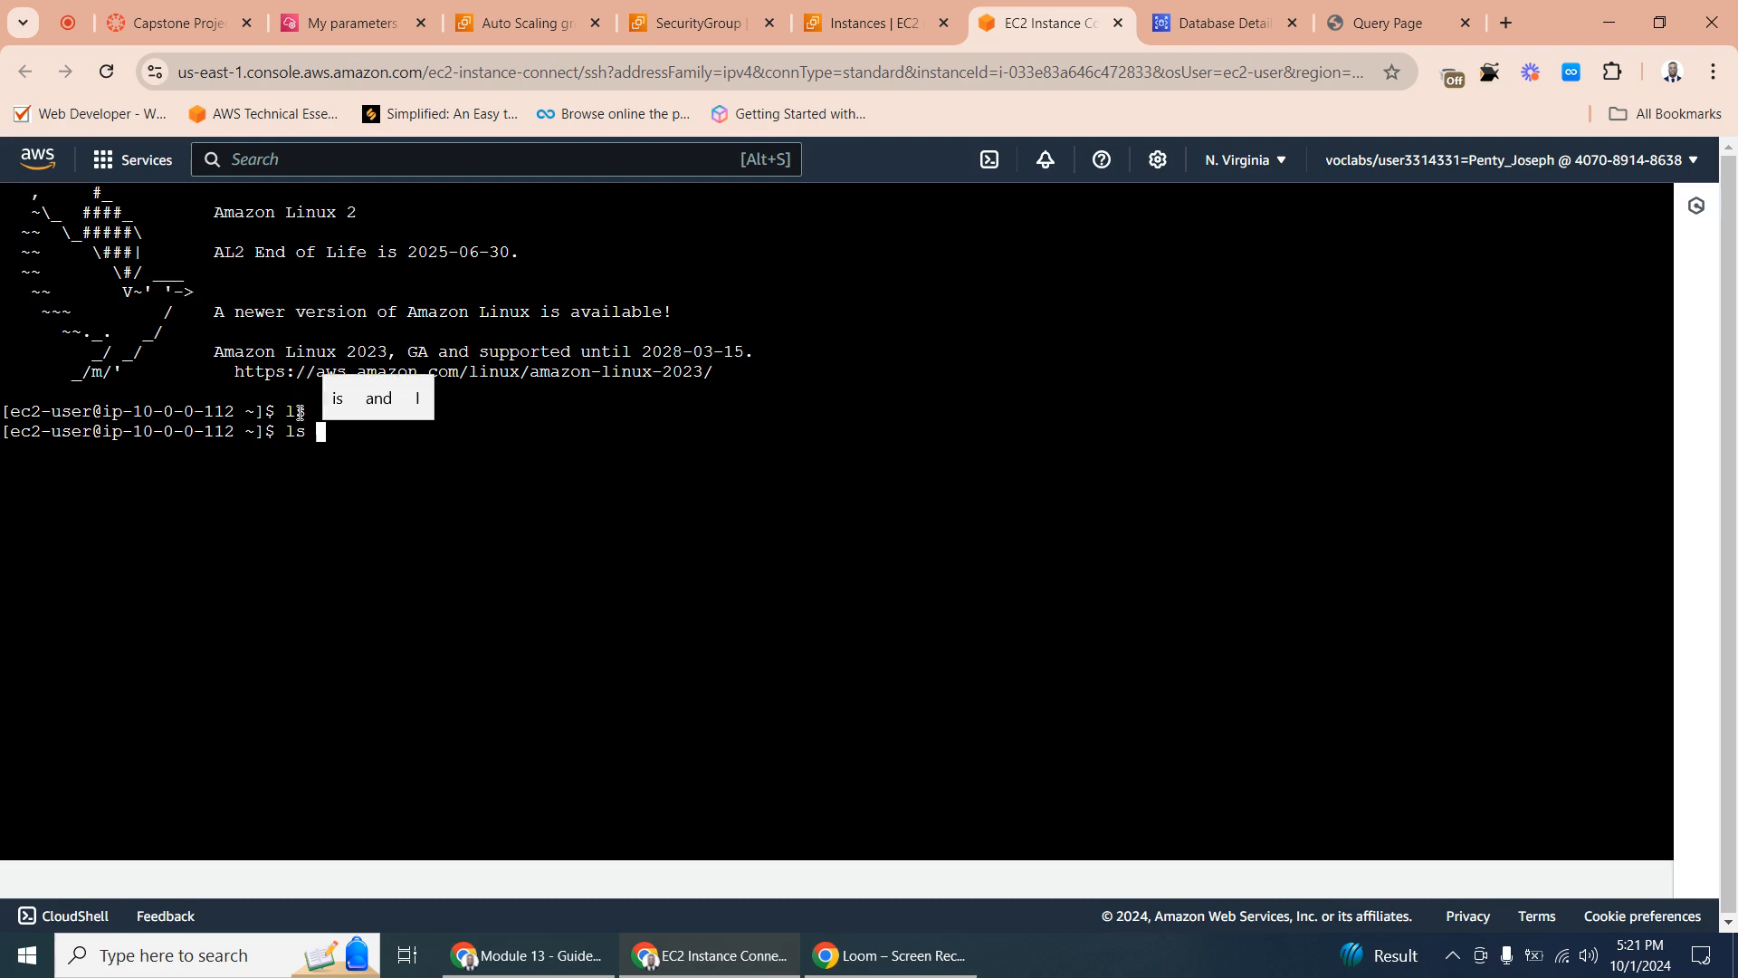
type("-")
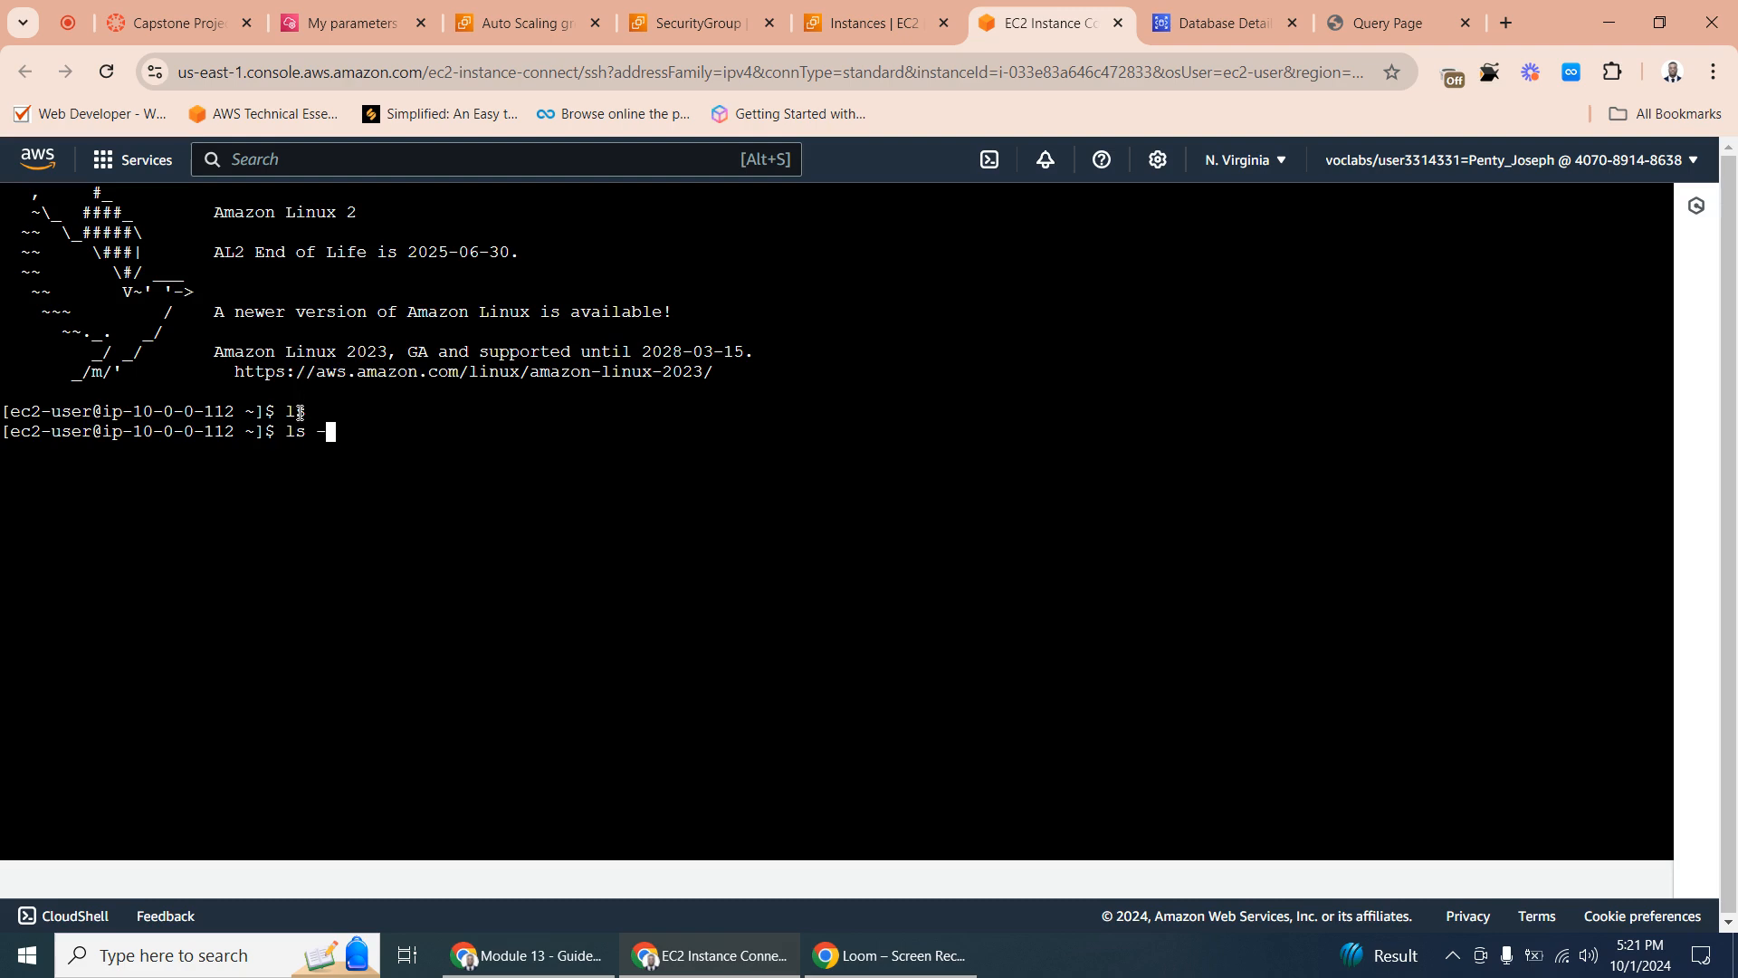
type("lrt")
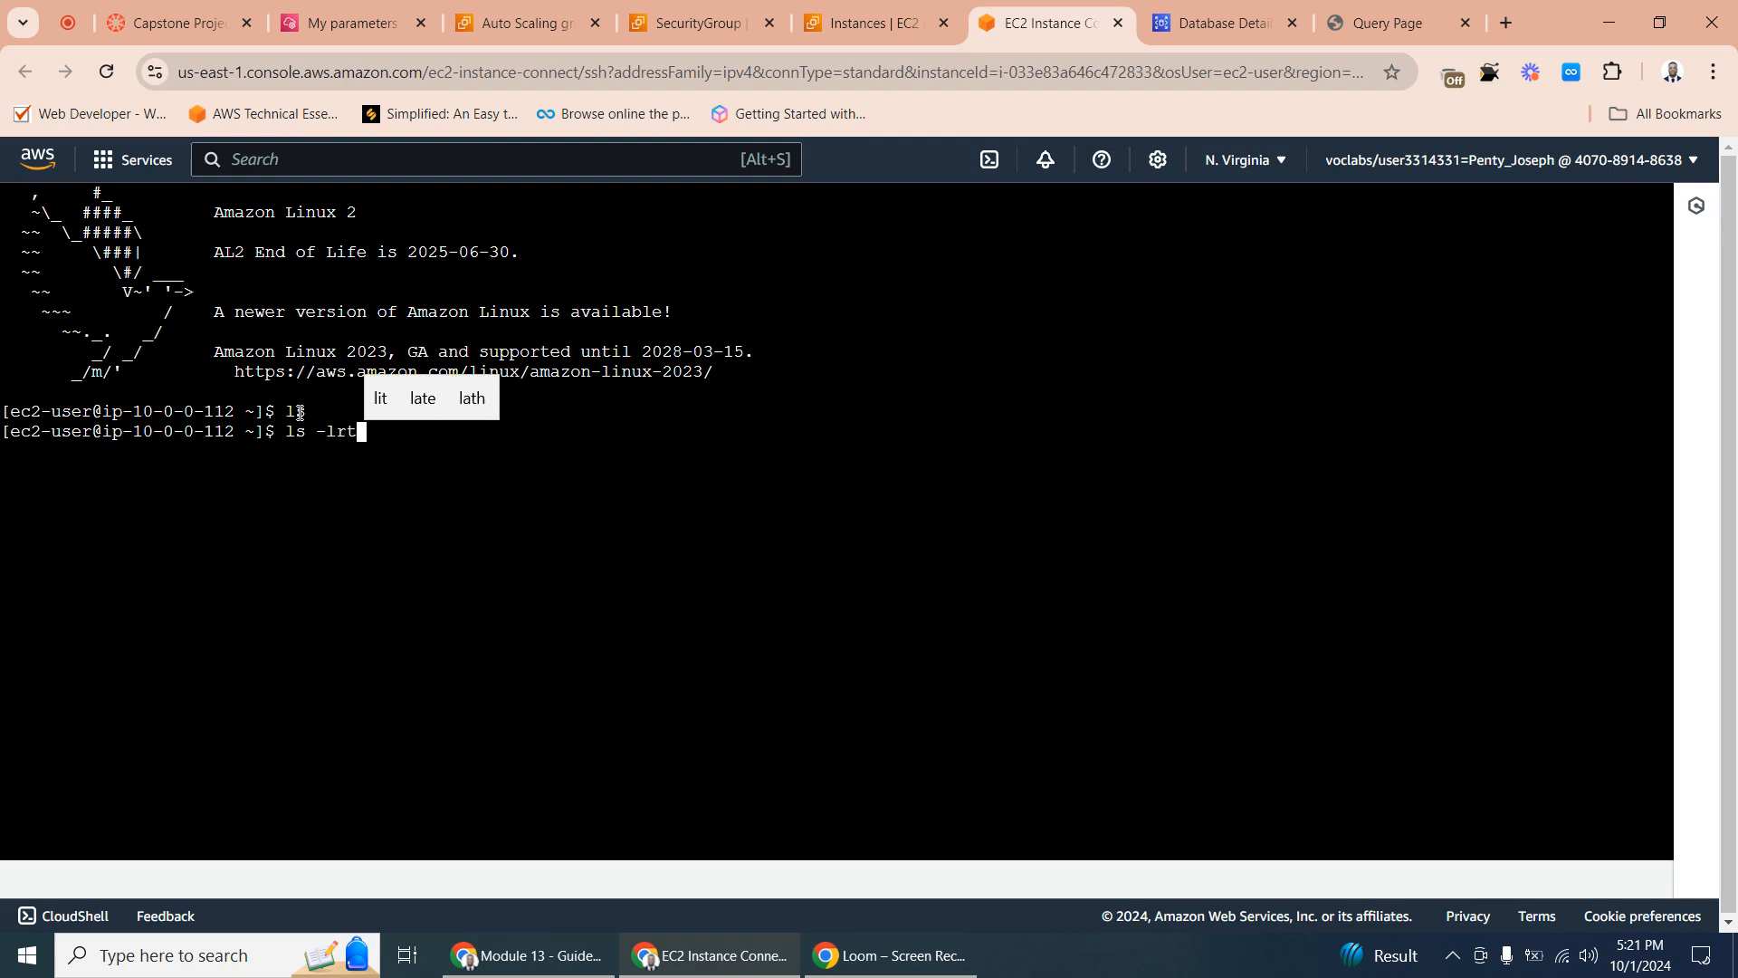
key("Return")
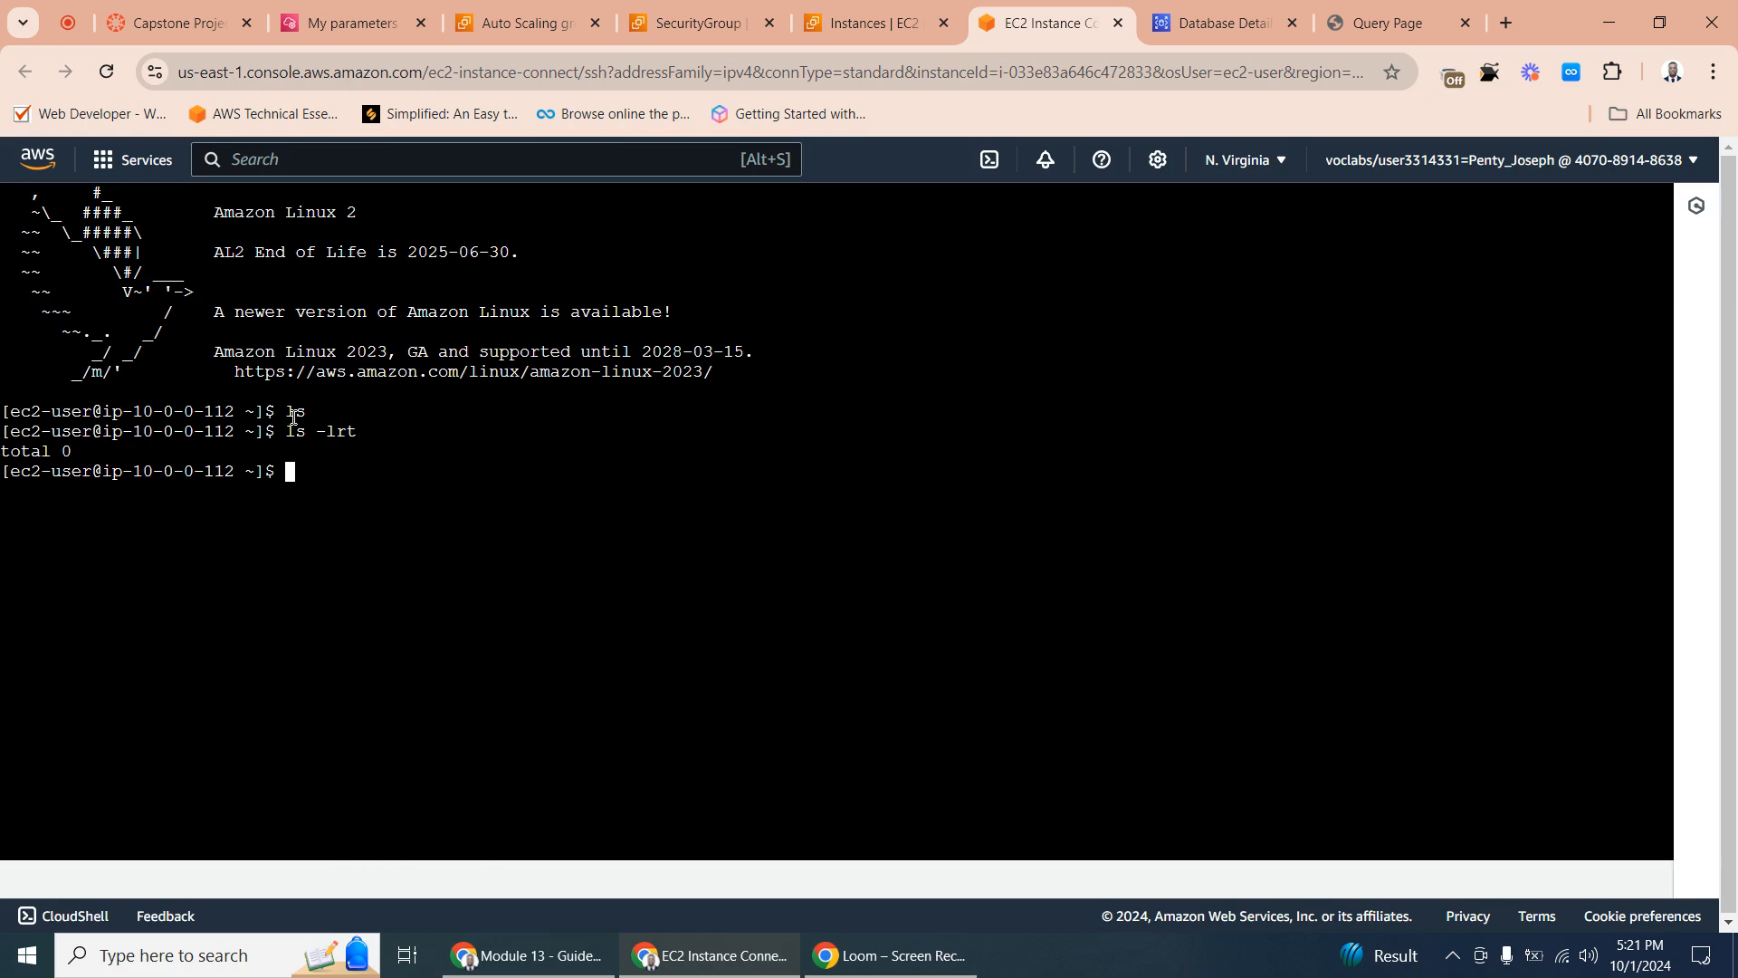
- Reveal the lab's SSH private key in the Capstone Project's AWS details and copy the whole key block
left_click(187, 7)
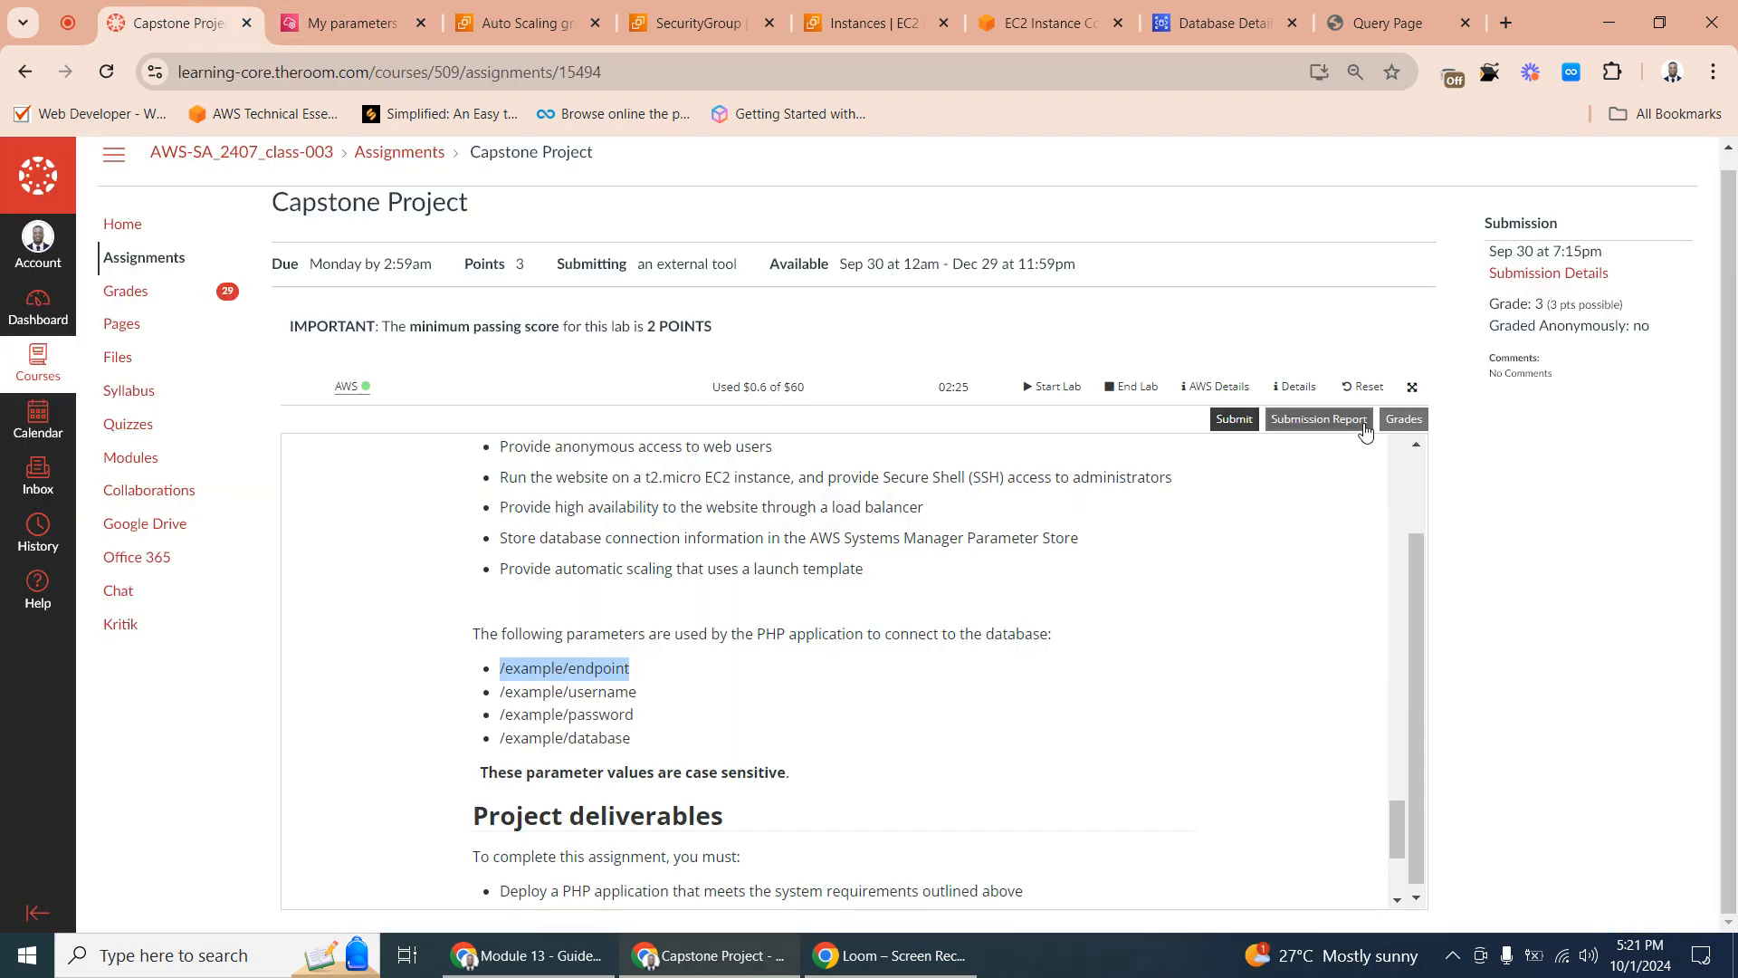
left_click(1220, 390)
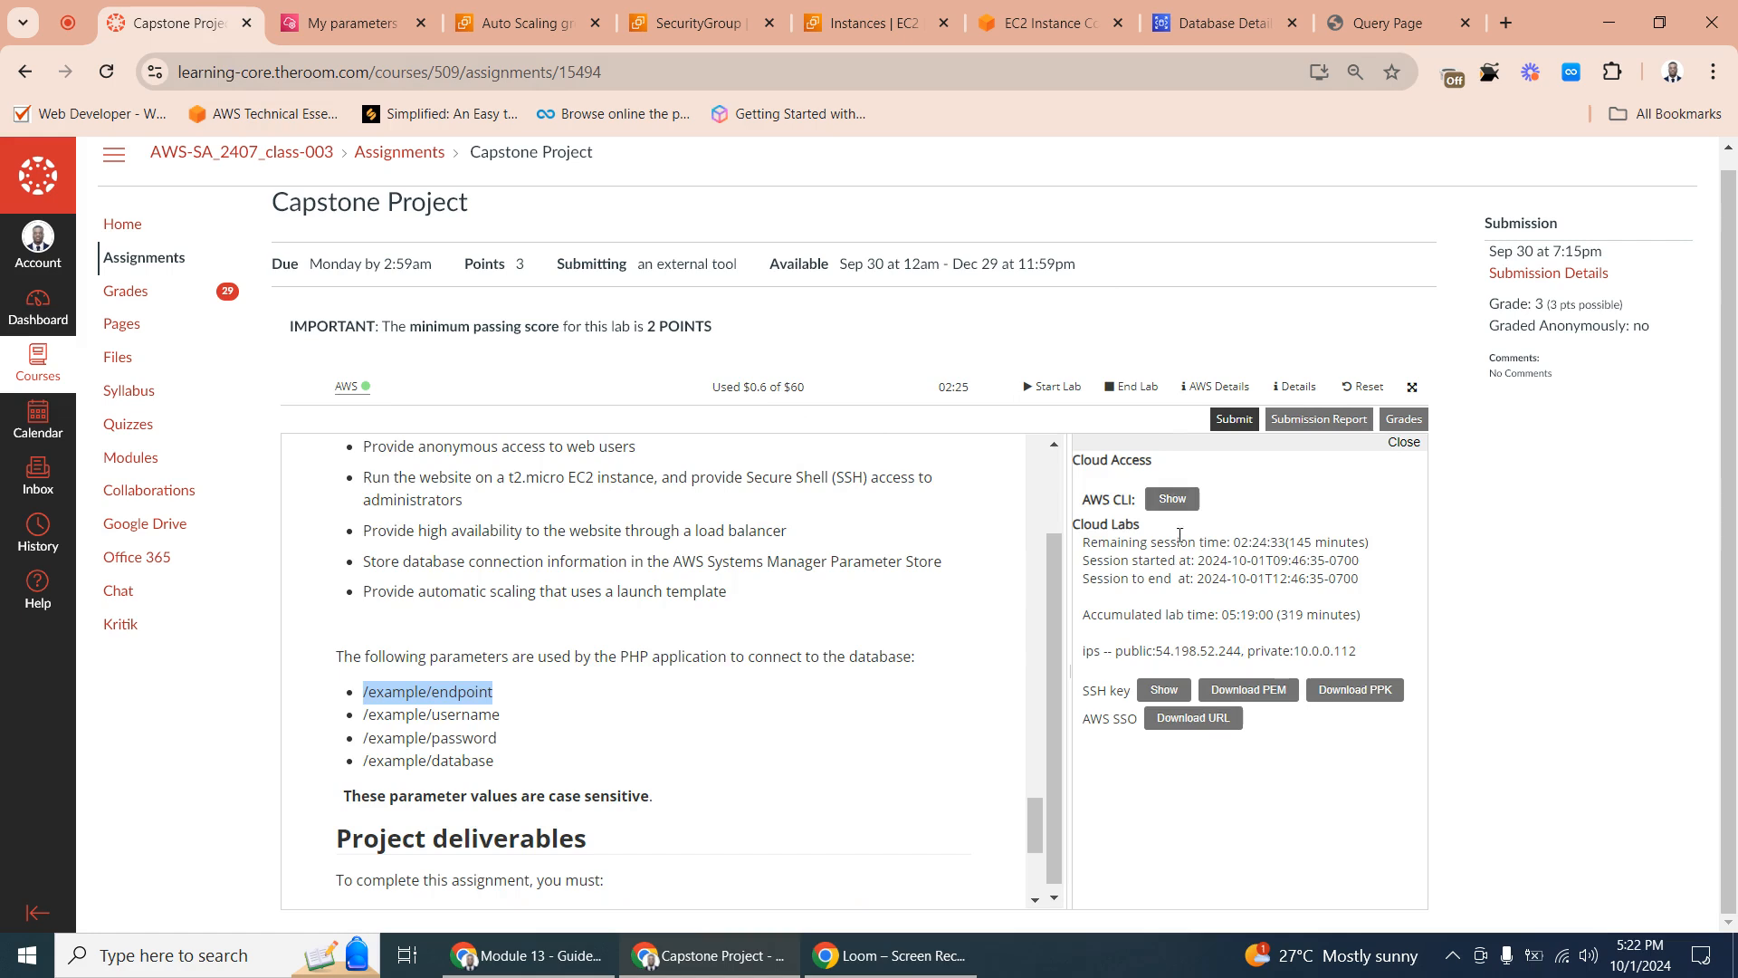
scroll(1172, 553, "up", 1)
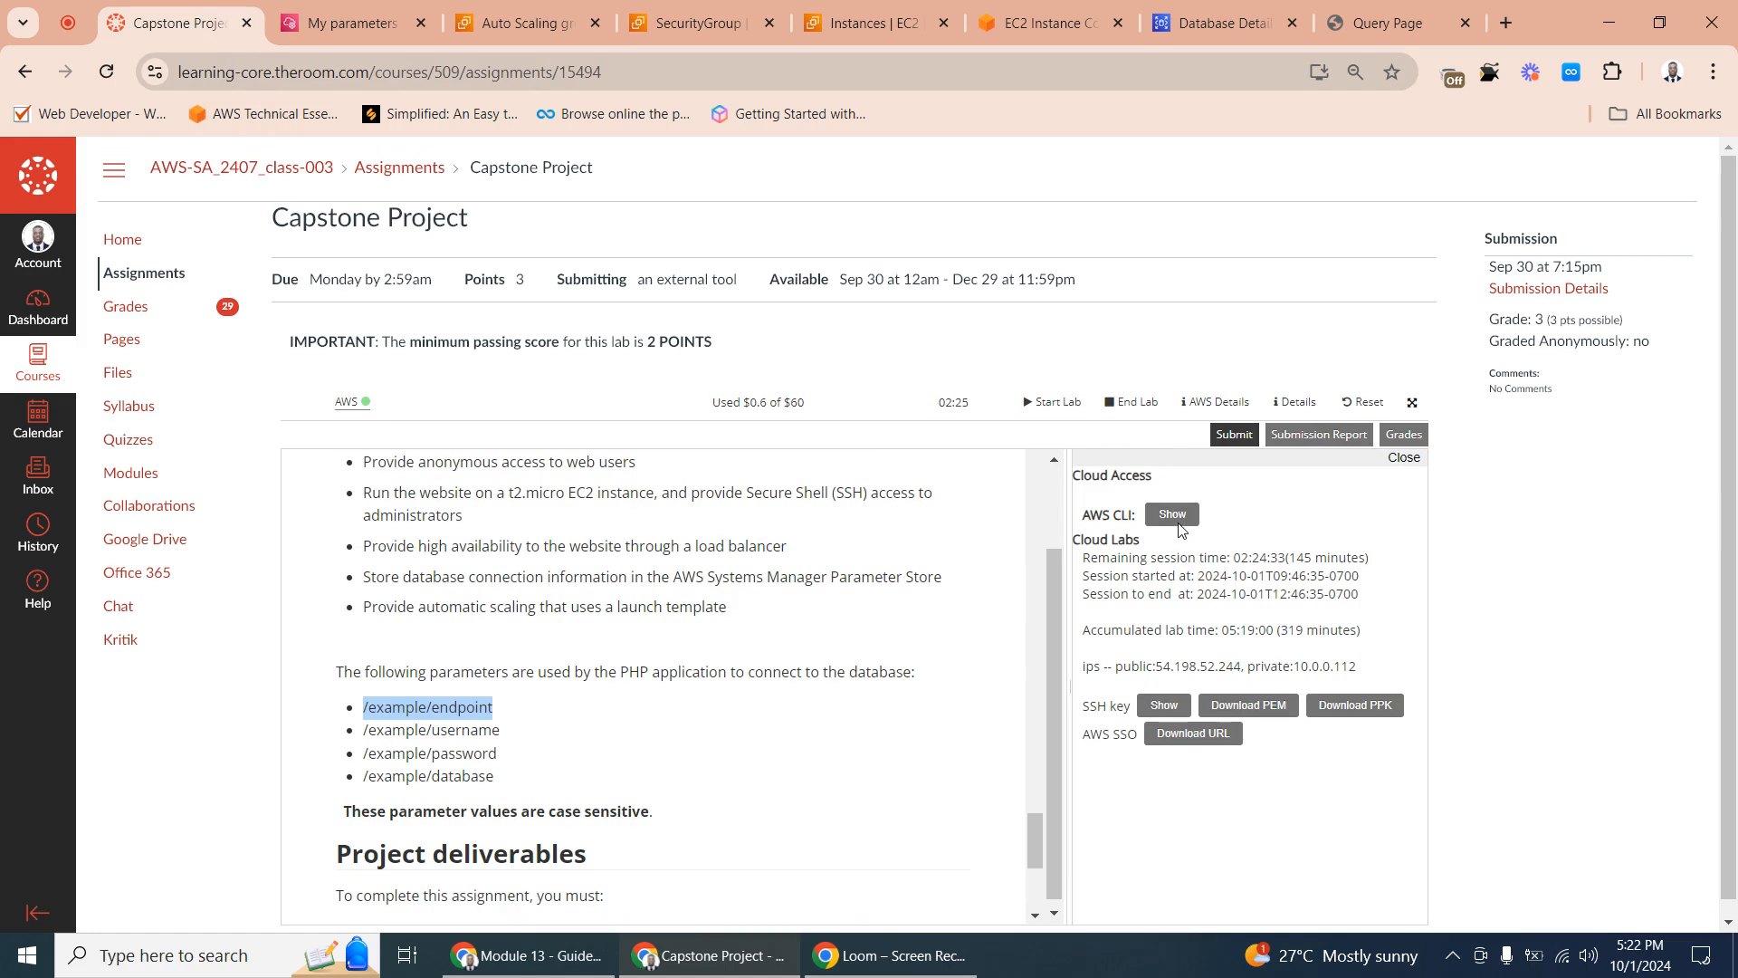
left_click(1164, 707)
scroll(1254, 705, "down", 5)
scroll(1187, 584, "up", 4)
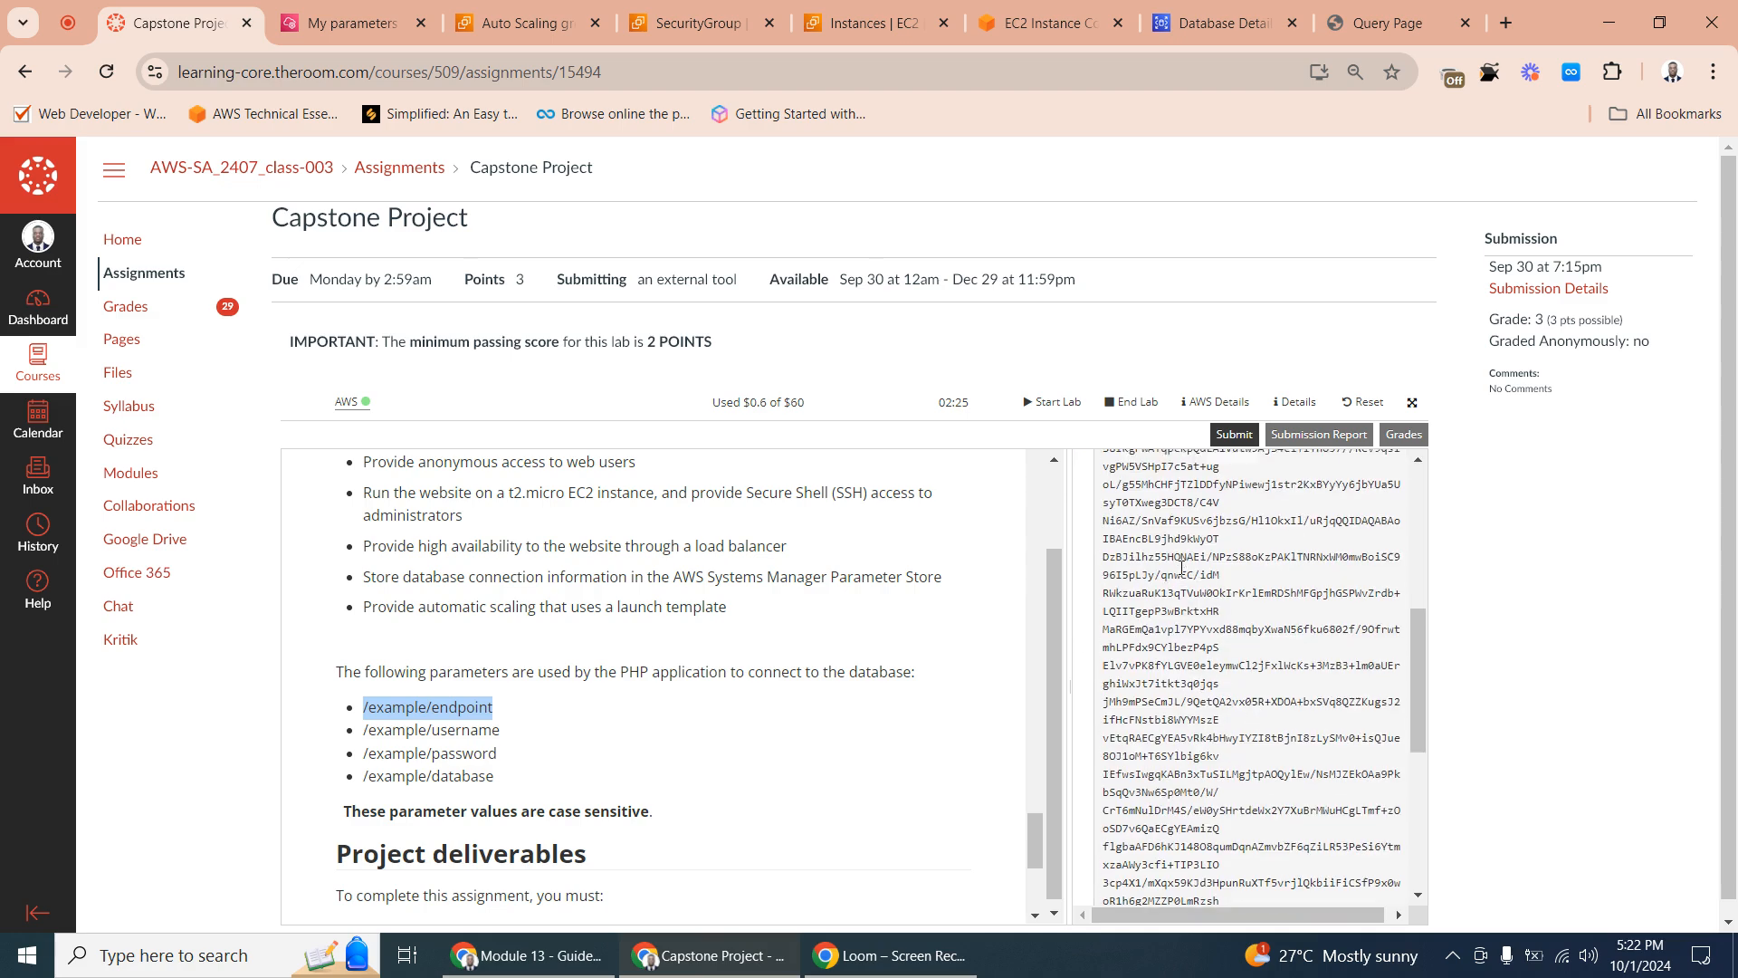
left_click_drag(1103, 662, 1304, 831)
scroll(1361, 745, "down", 5)
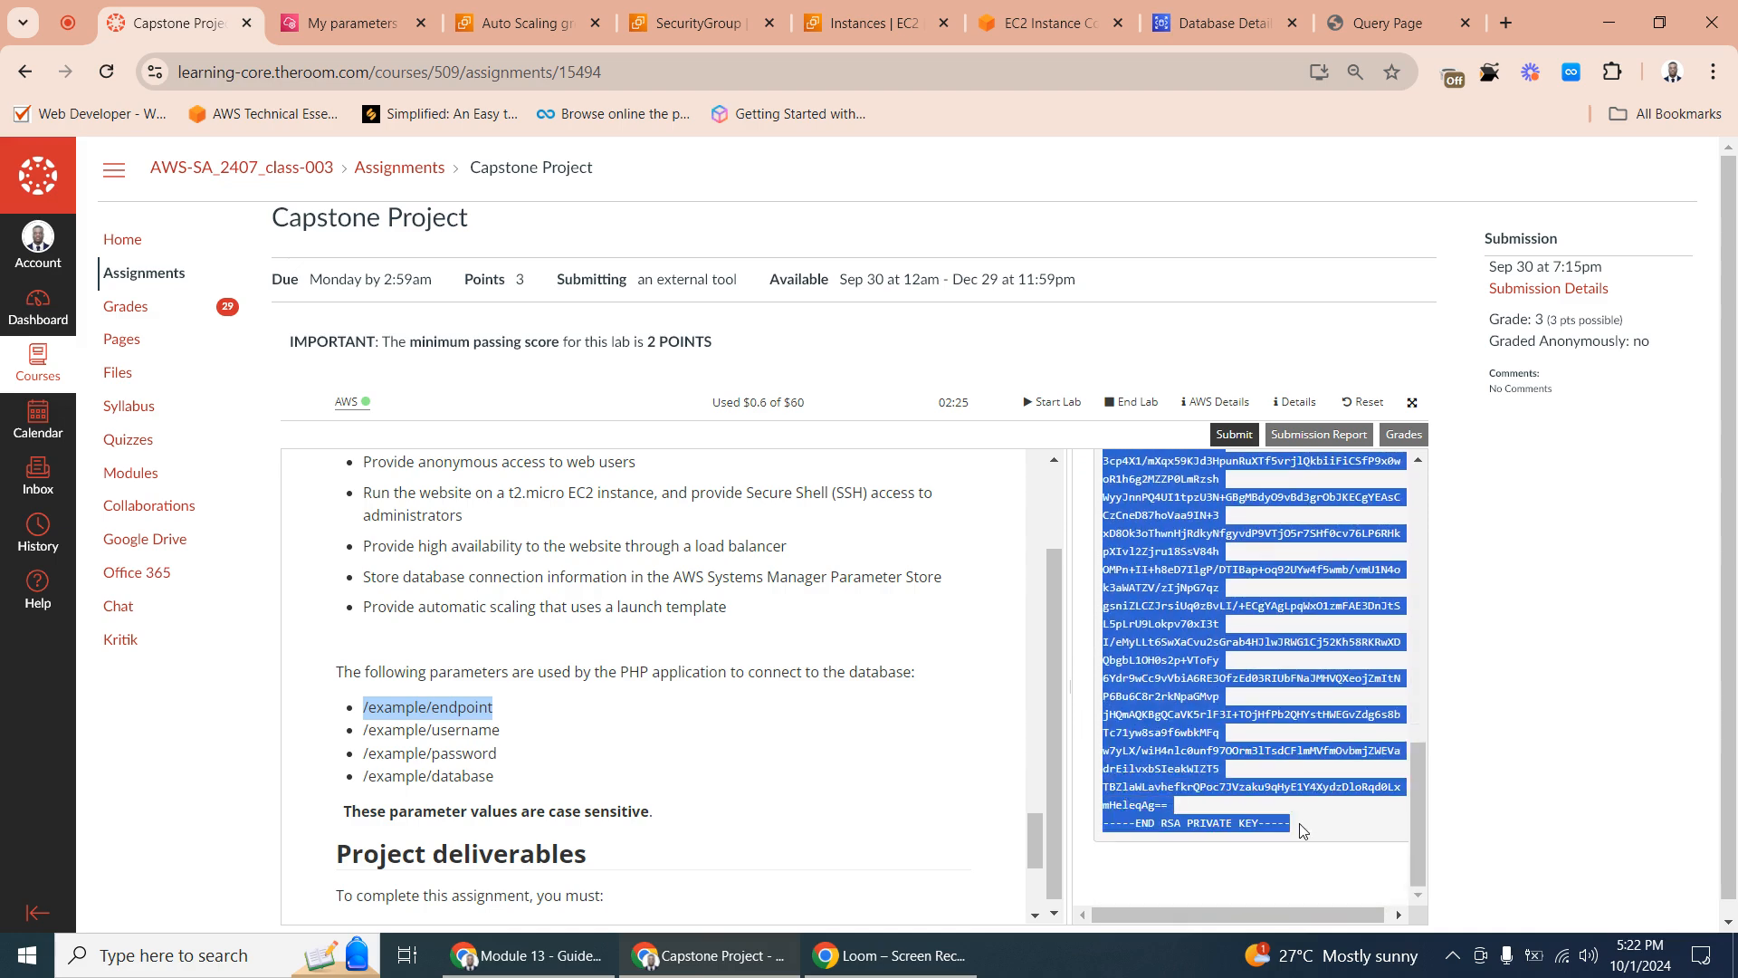
right_click(1156, 680)
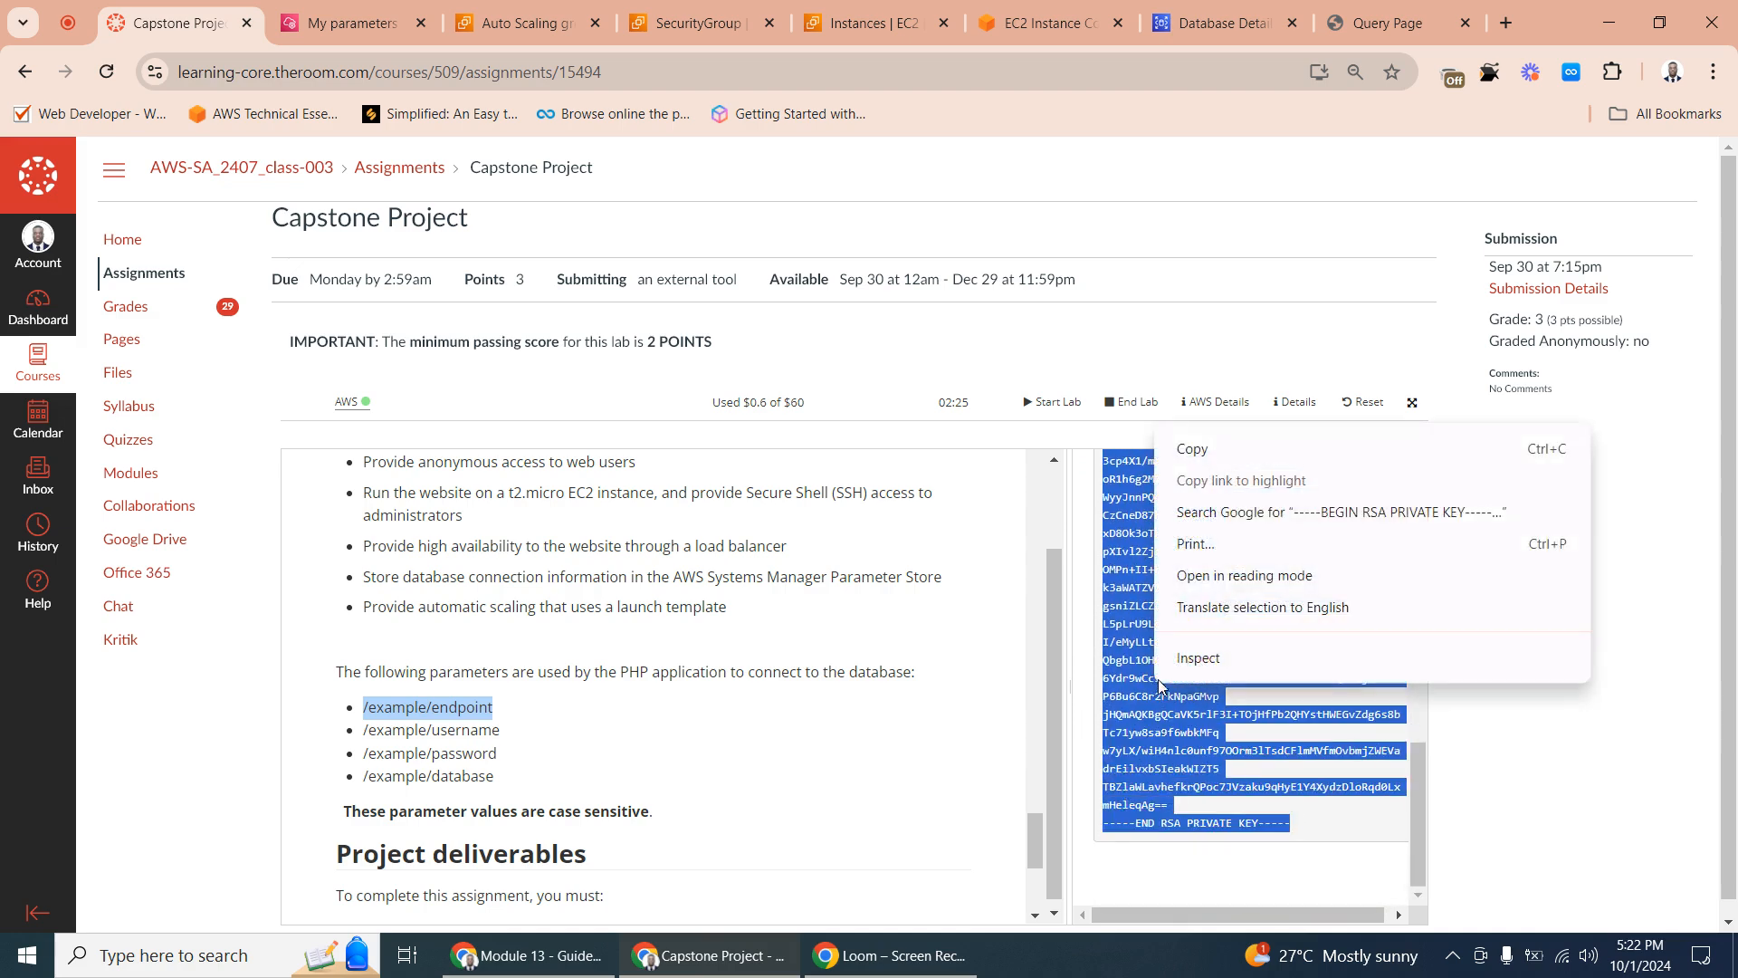
left_click(1238, 453)
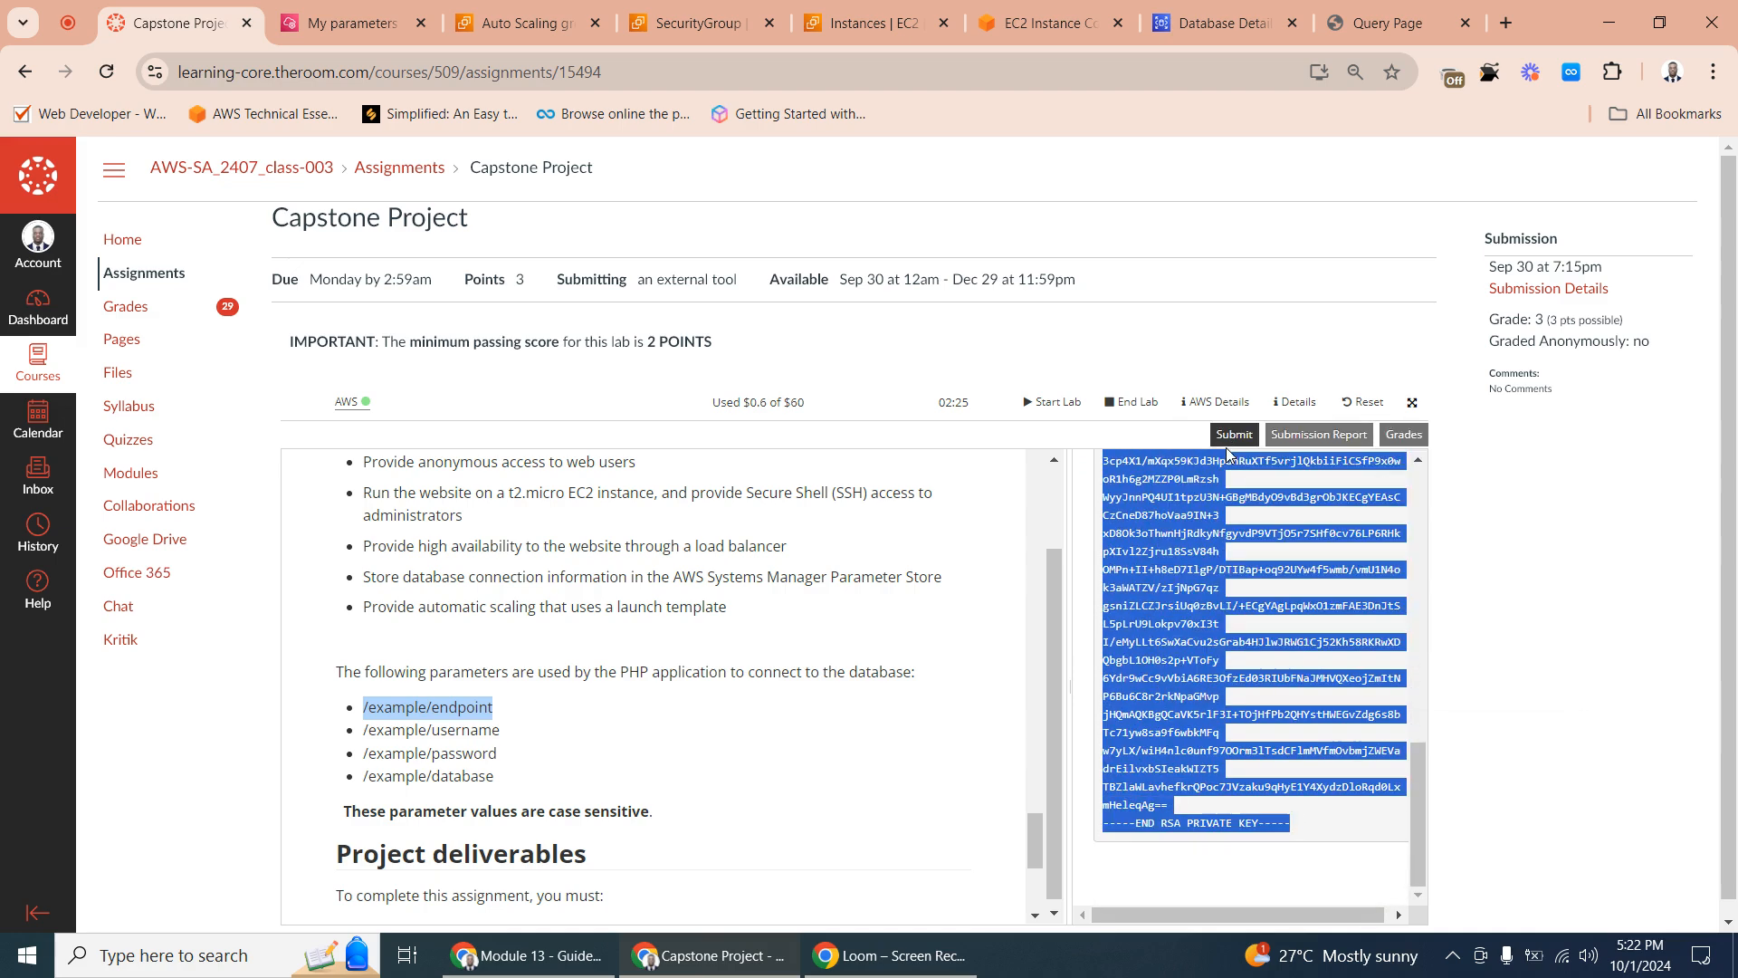
- Open vi without a file name in the Bastion terminal, paste the copied RSA private key, and leave insert mode
left_click(1026, 11)
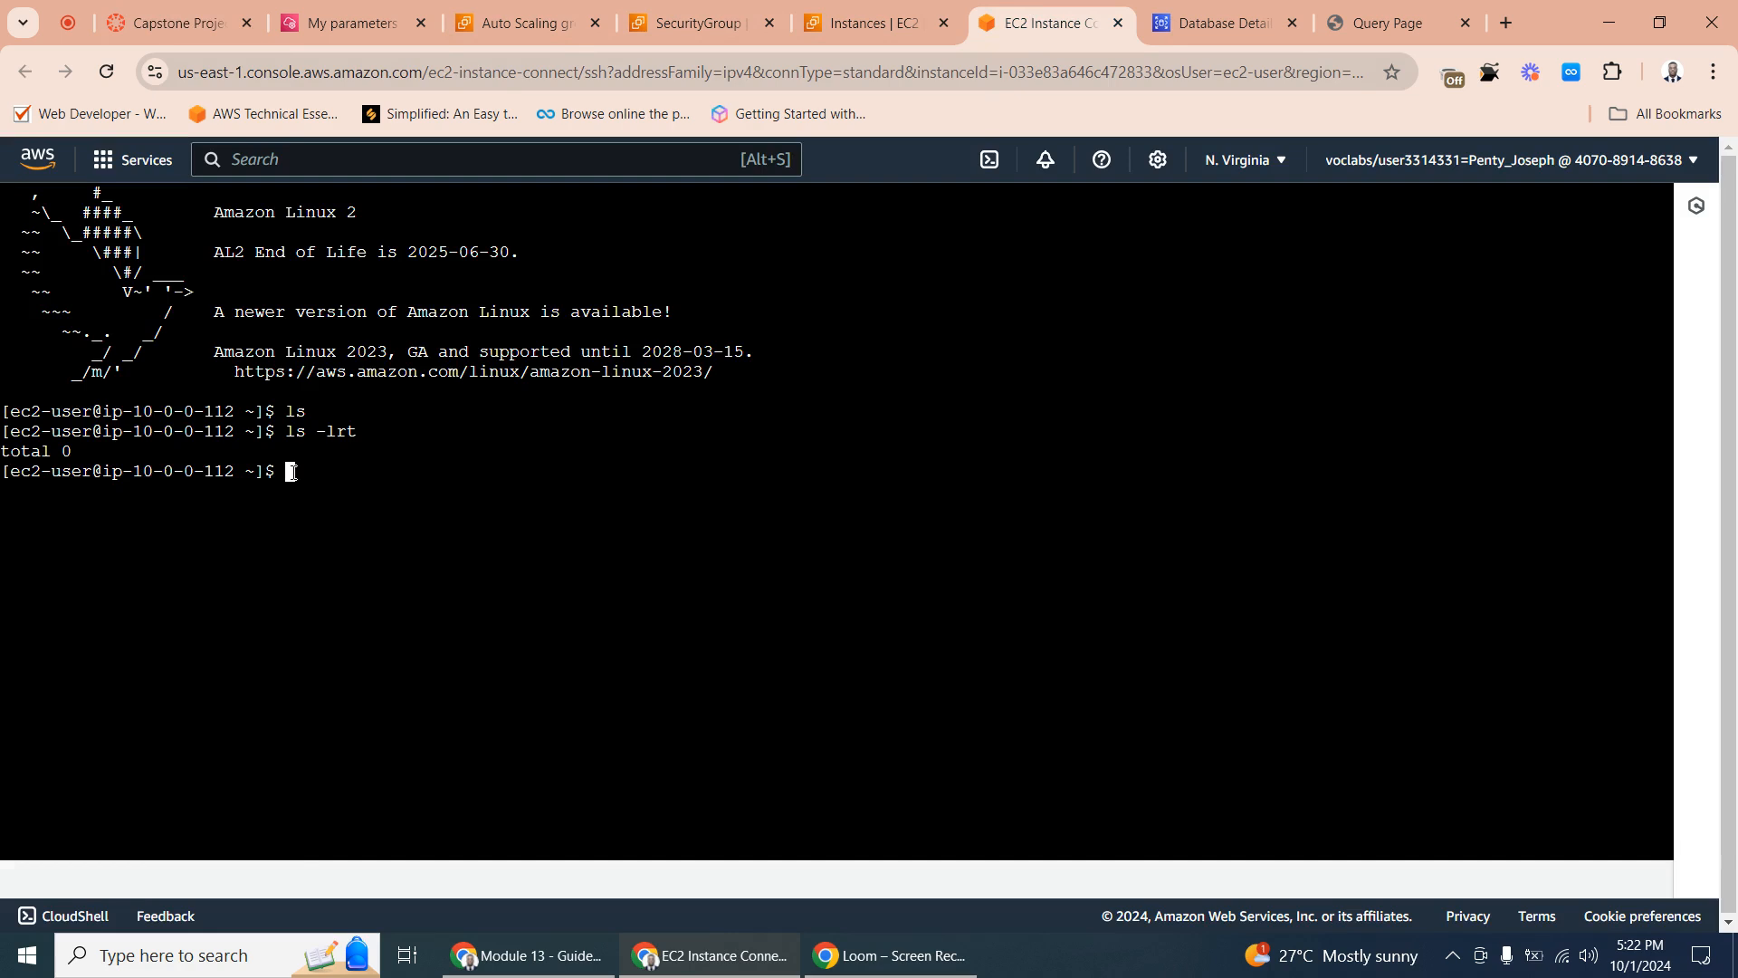
type("v")
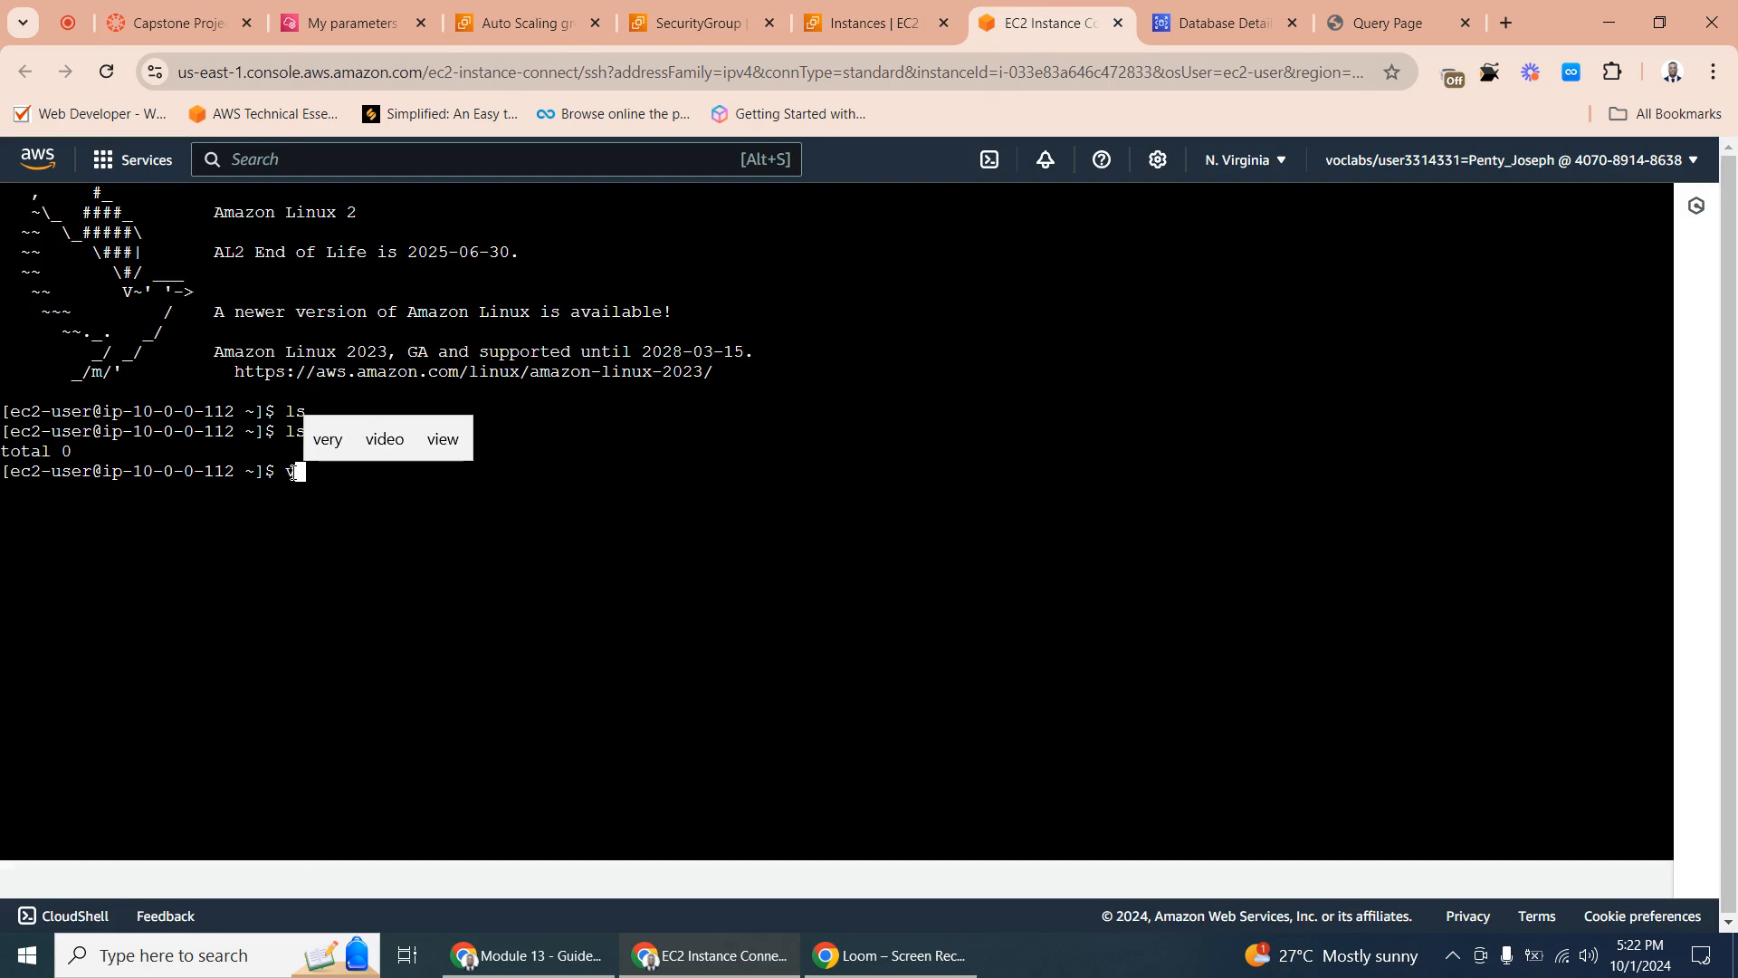
type("i")
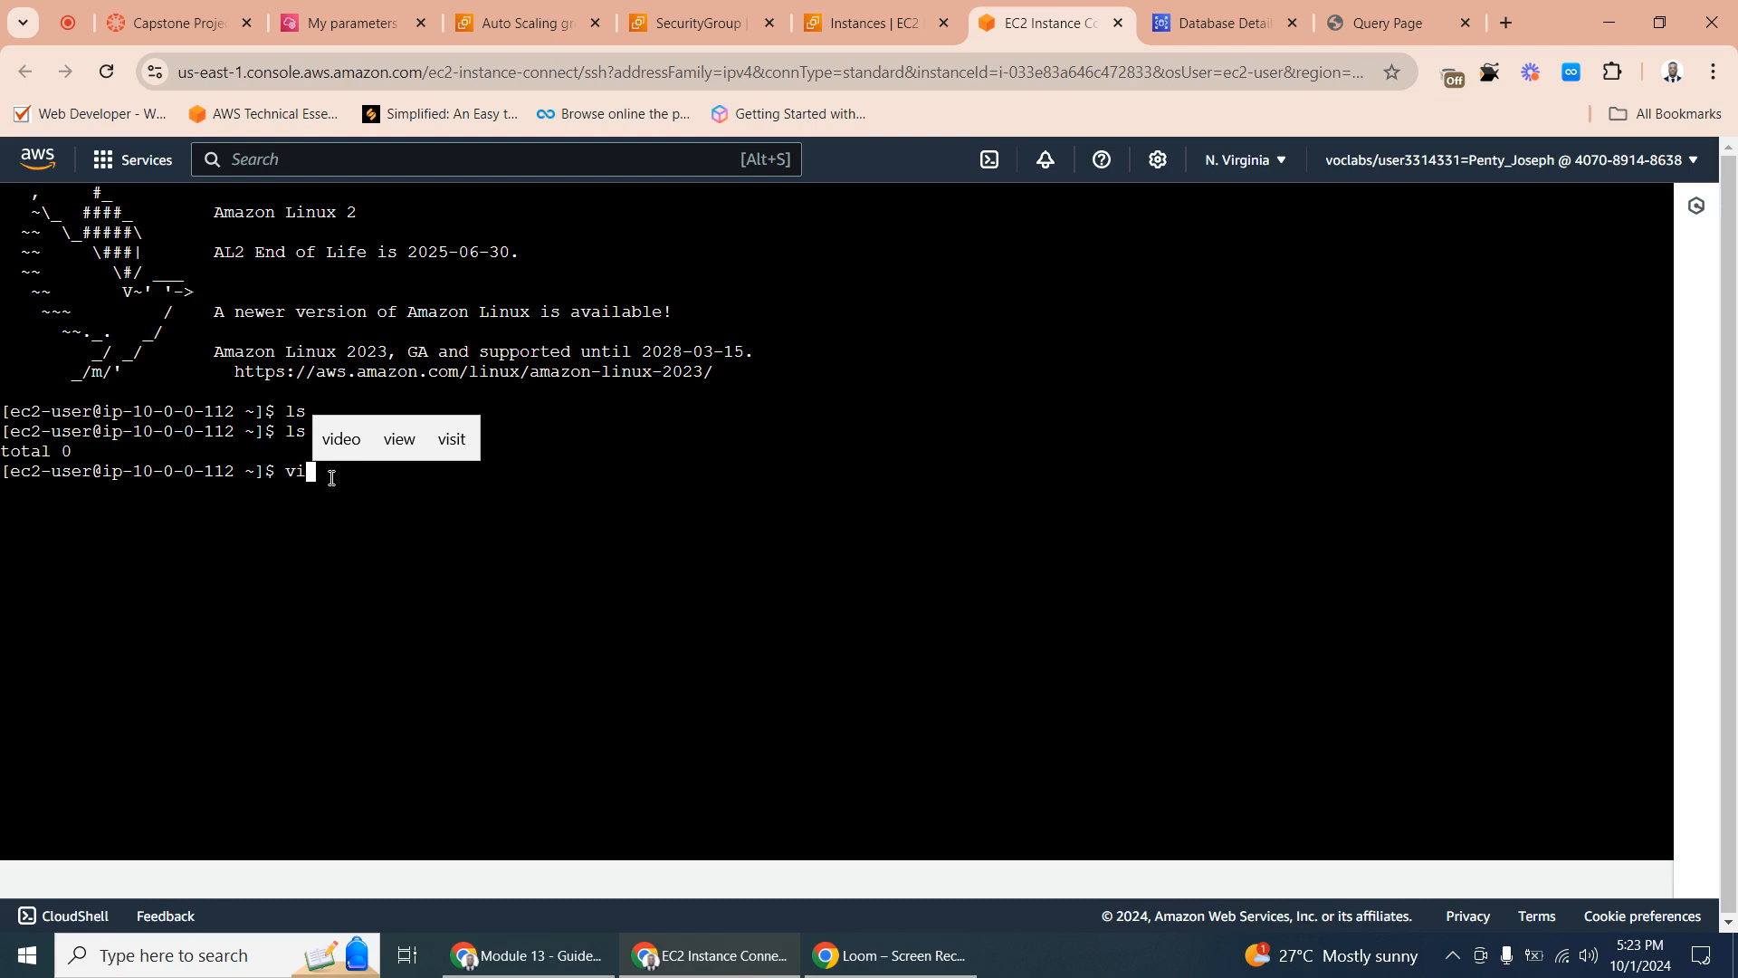
key("Return")
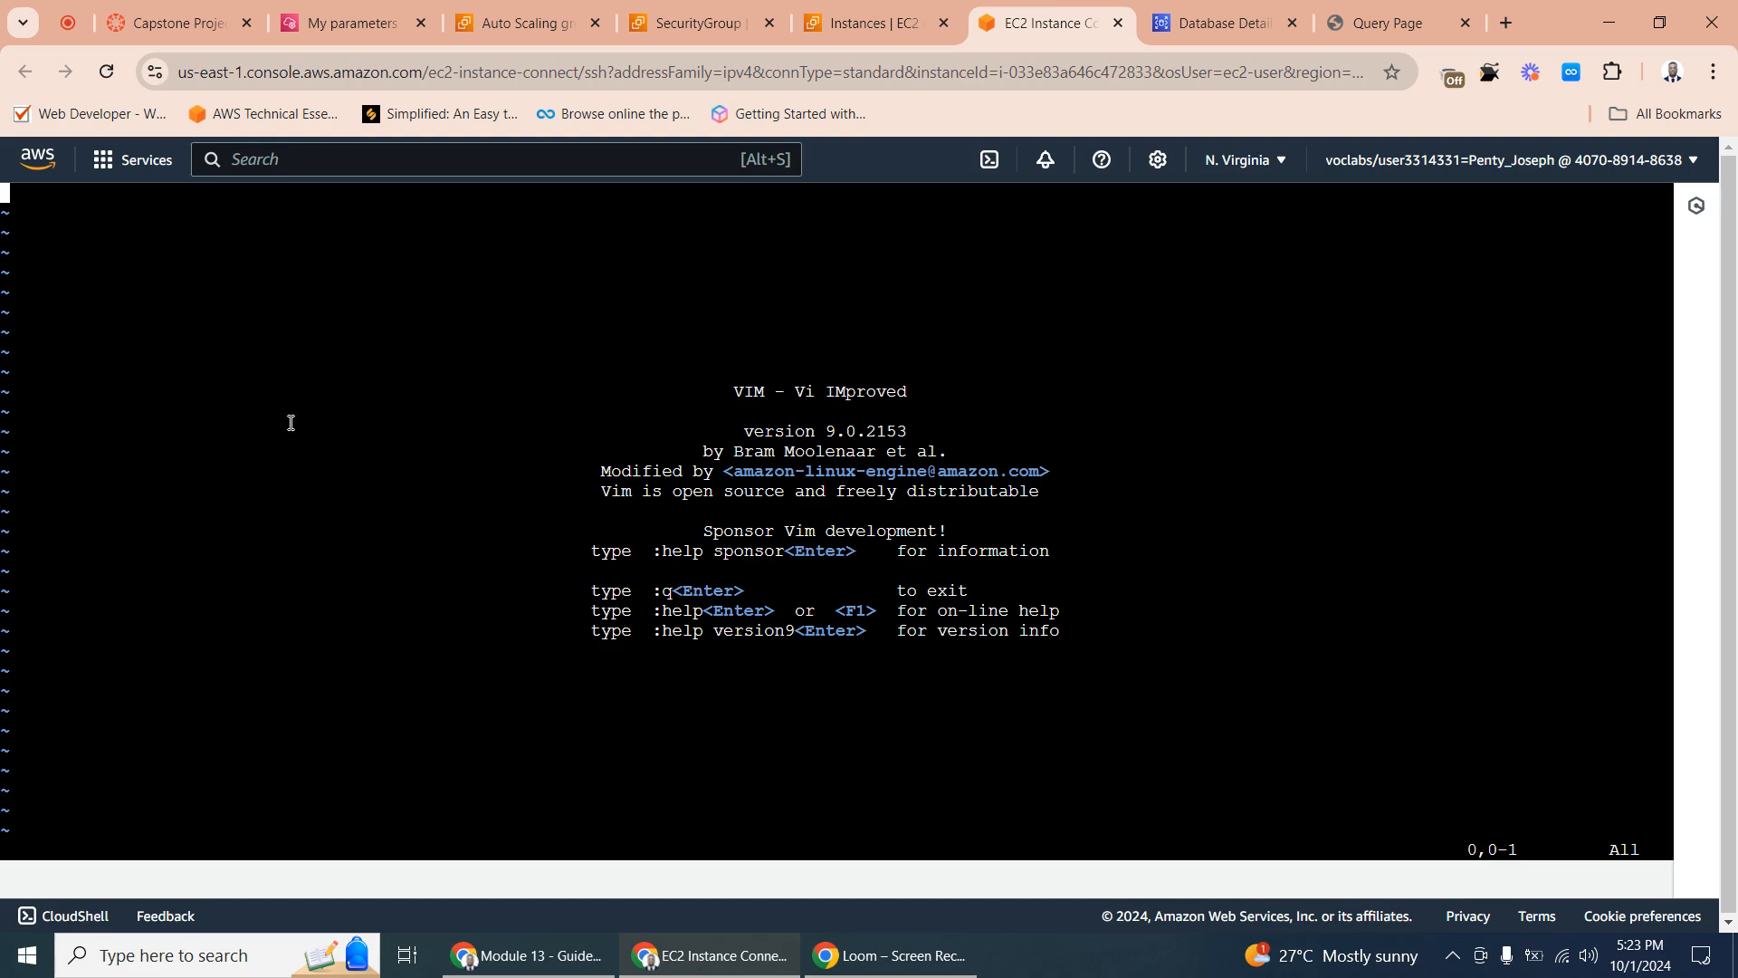
key("i")
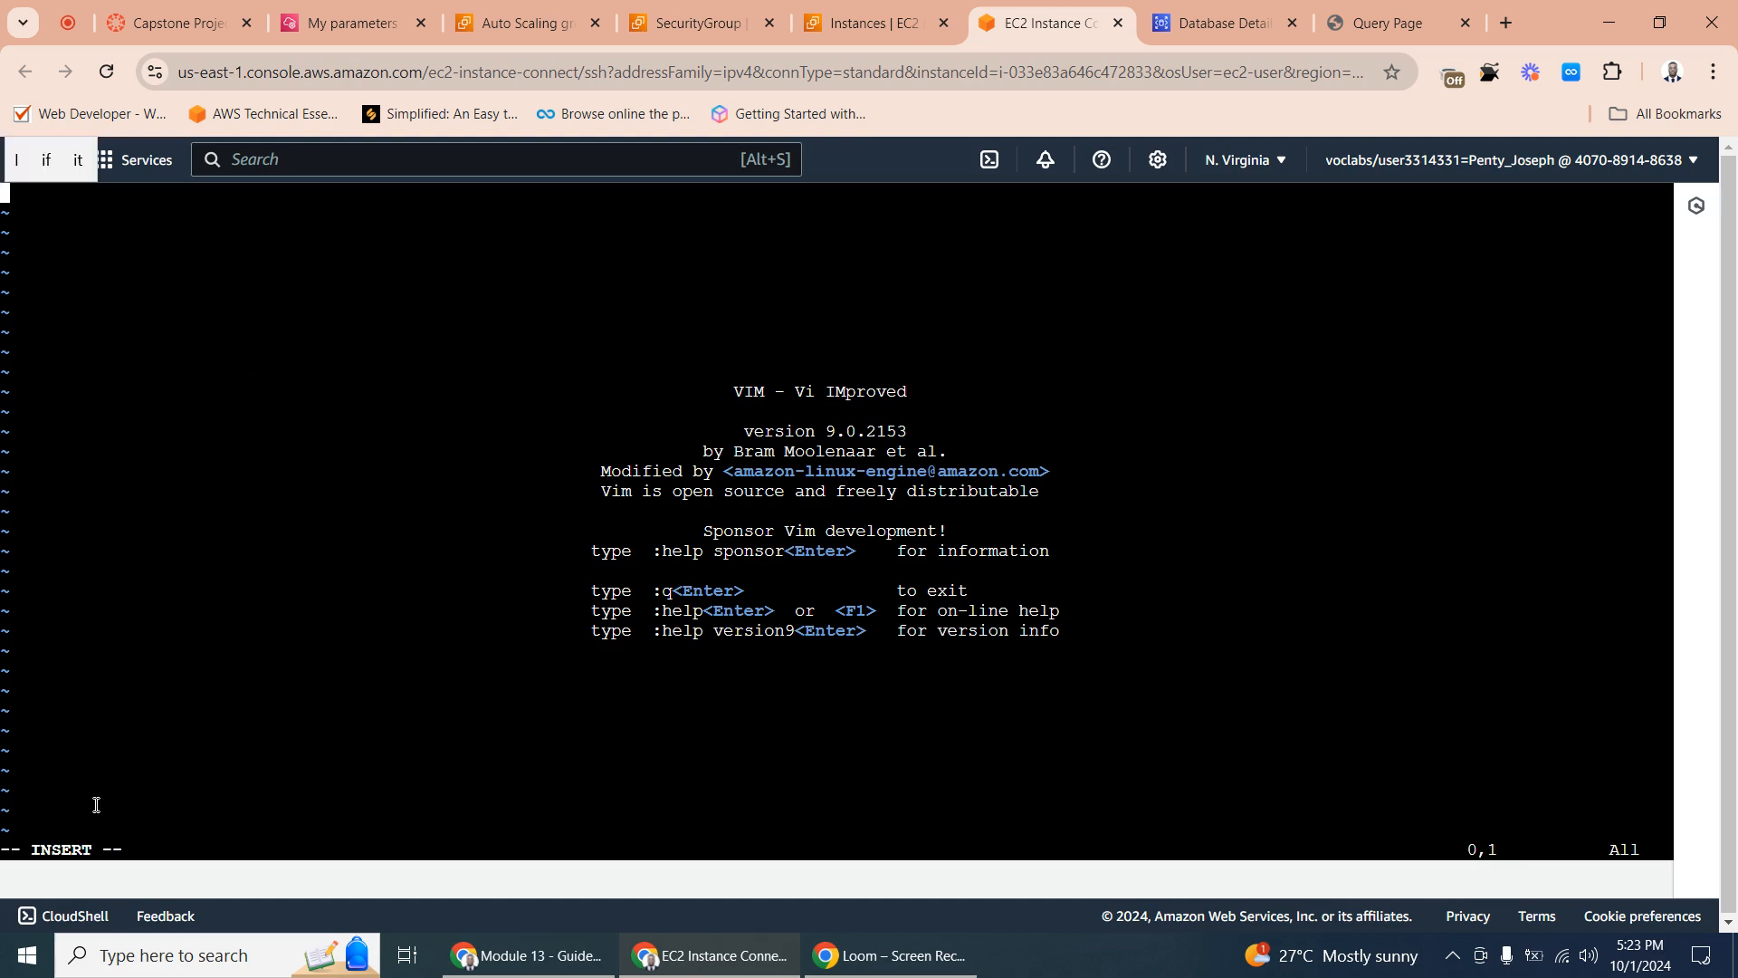
right_click(5, 190)
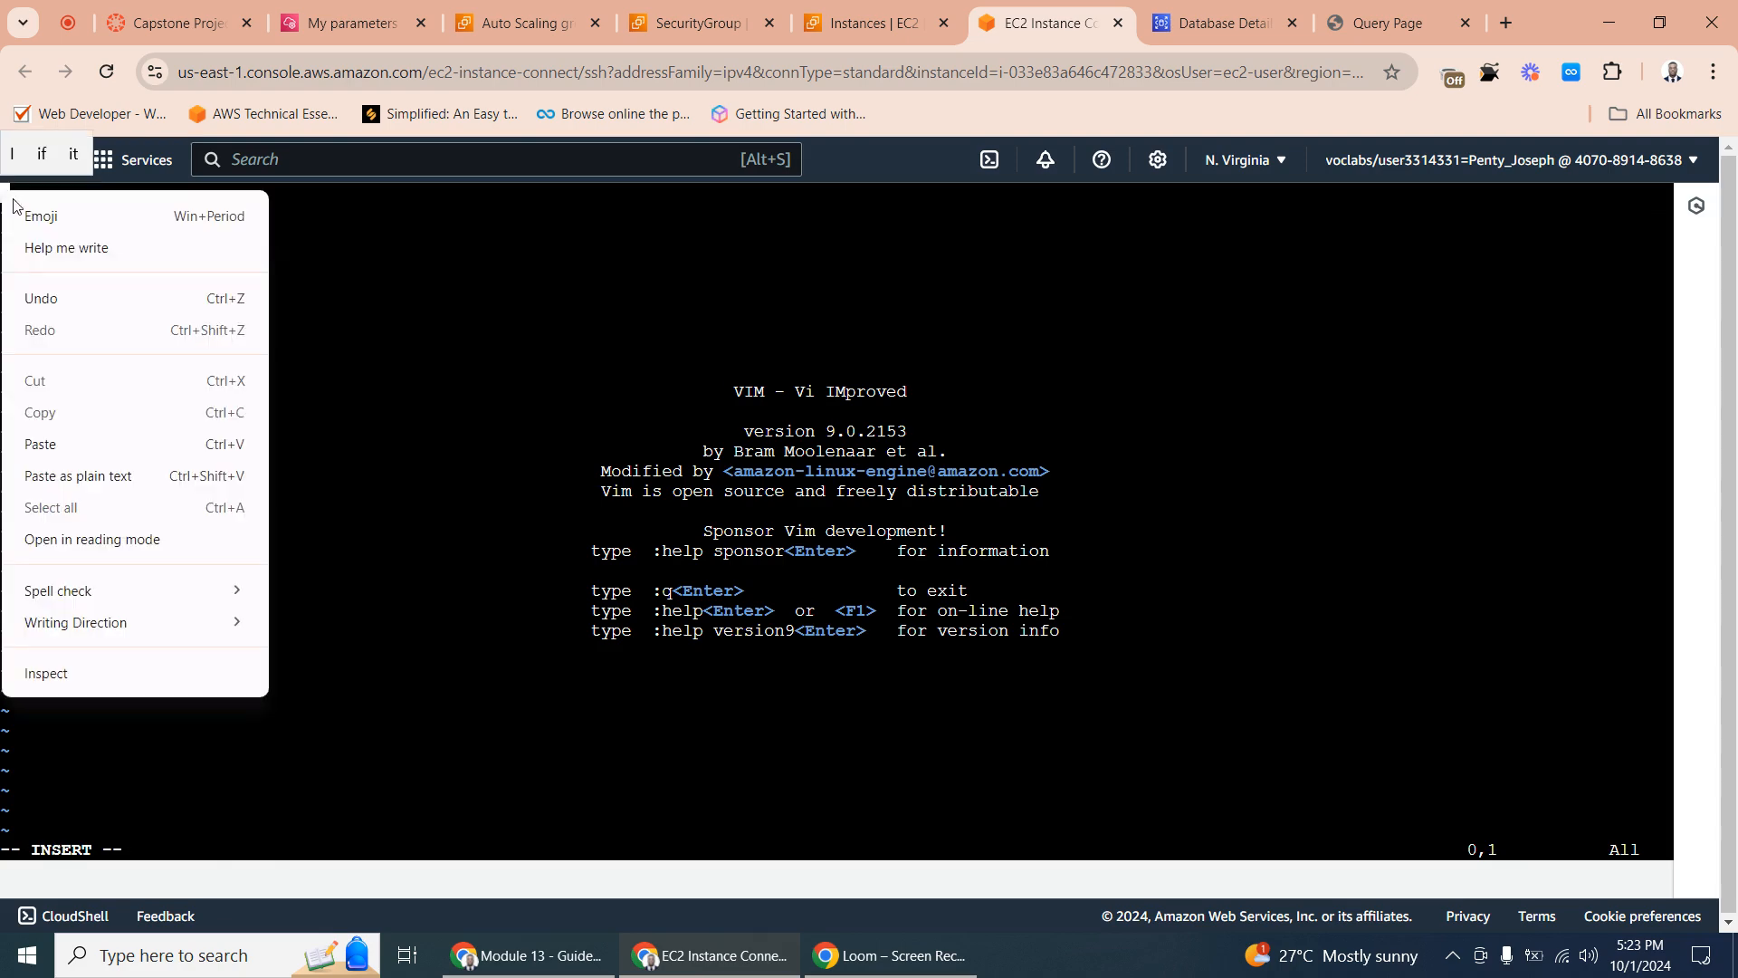
left_click(91, 441)
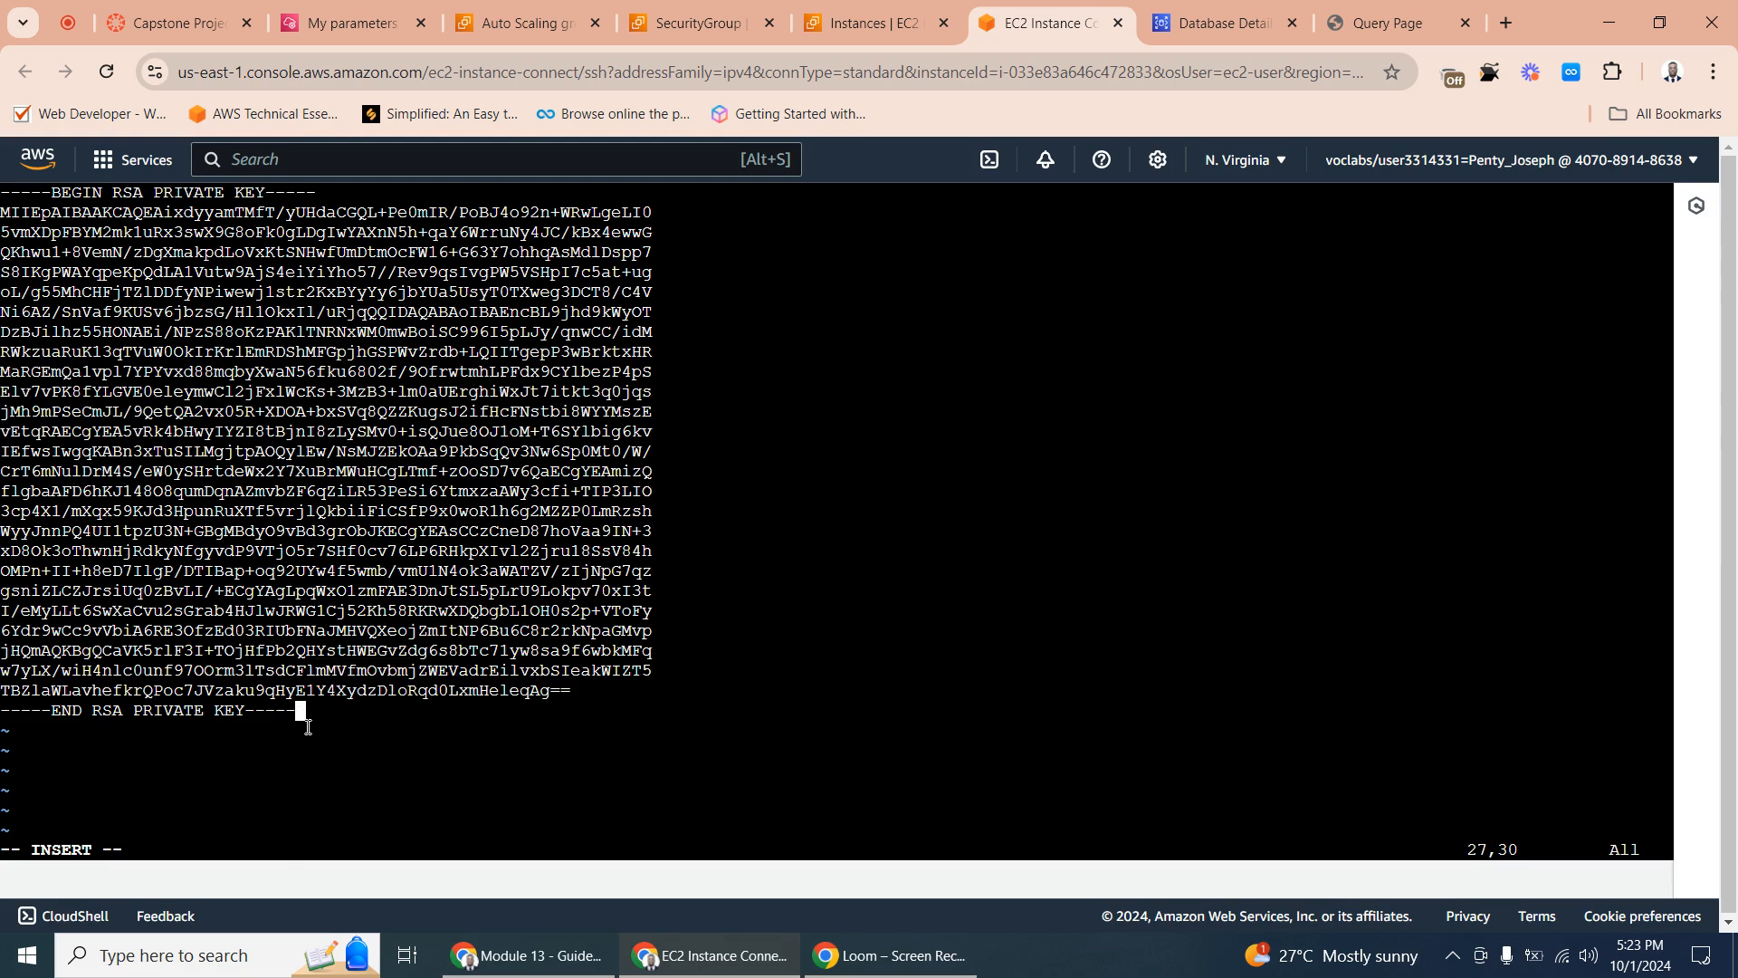
key("Tab")
left_click(303, 711)
key("Tab")
left_click(303, 711)
key("Escape")
key("Tab")
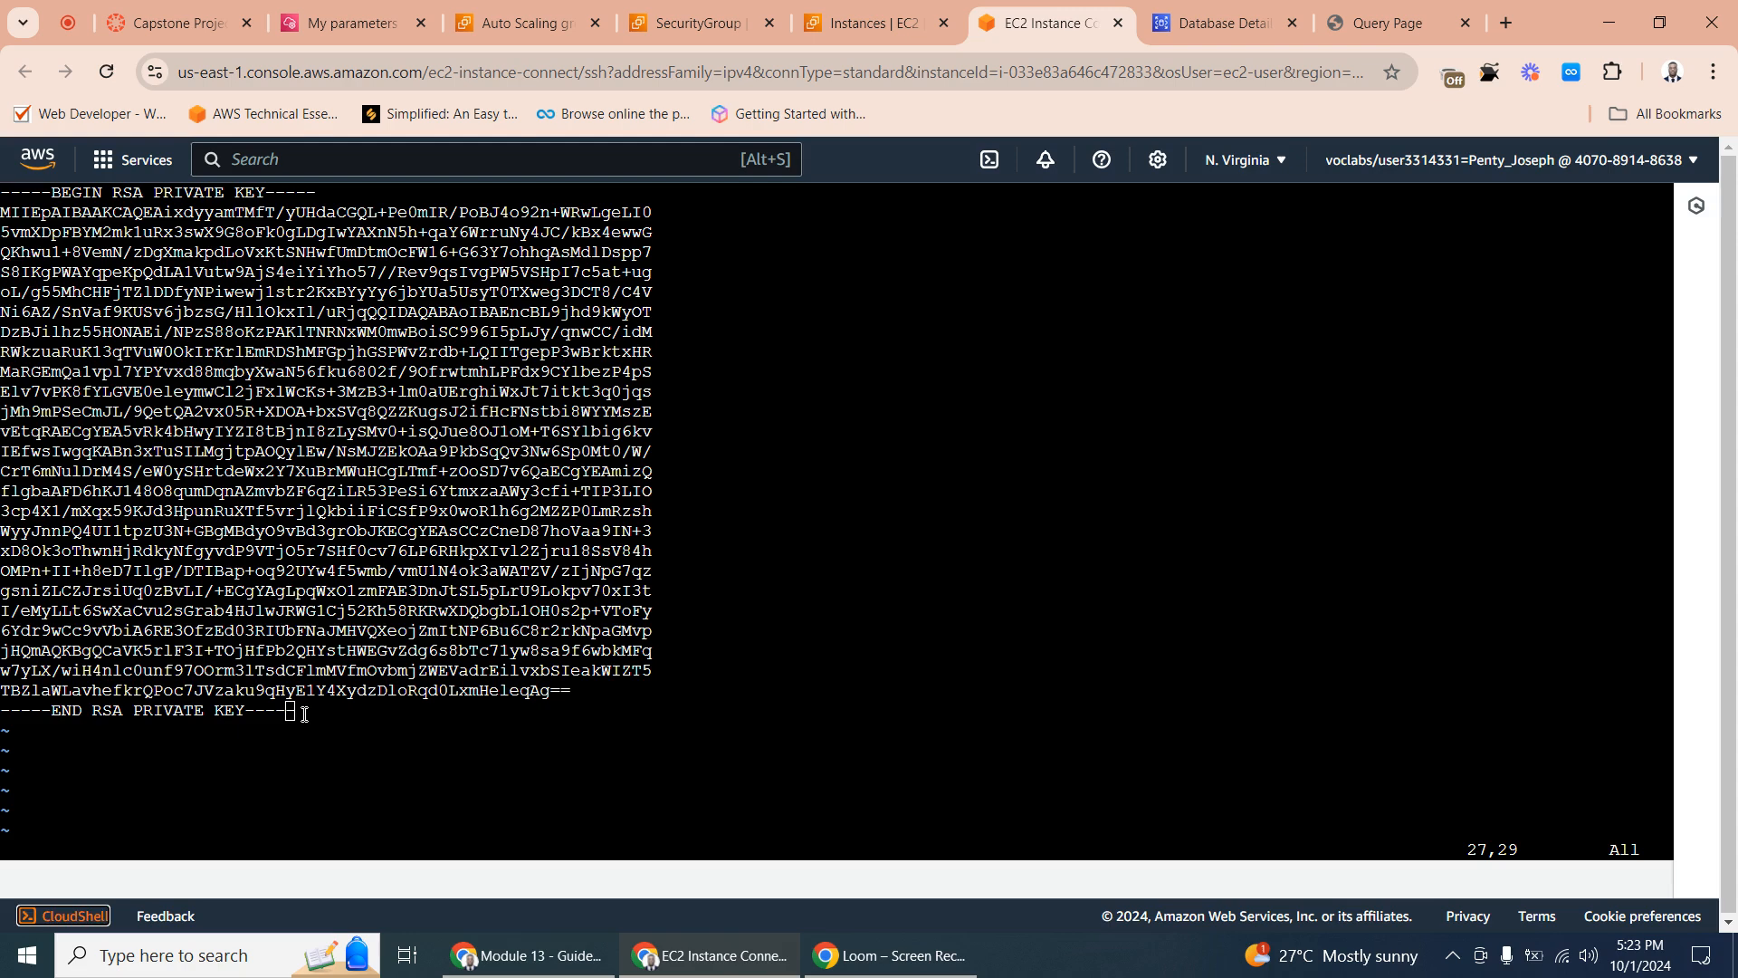
left_click(304, 714)
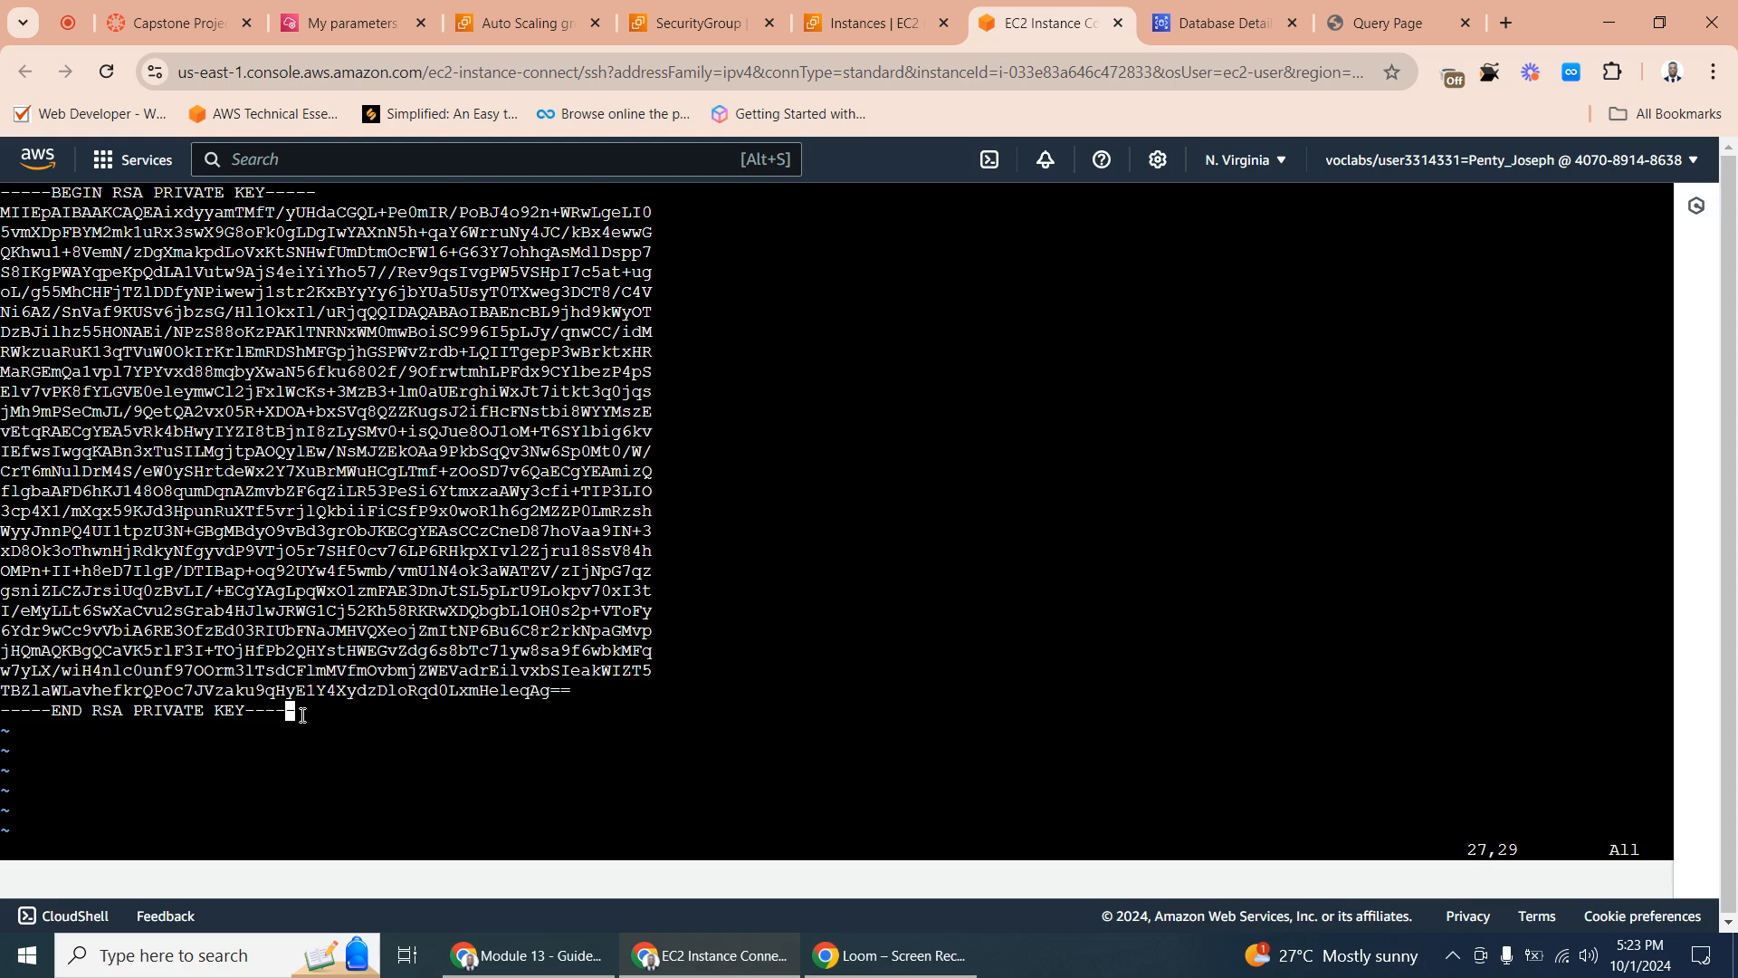
- Write the vi buffer to labsuser.pem with :wq labsuser.pem and list the home directory with ls
key("shift+semicolon")
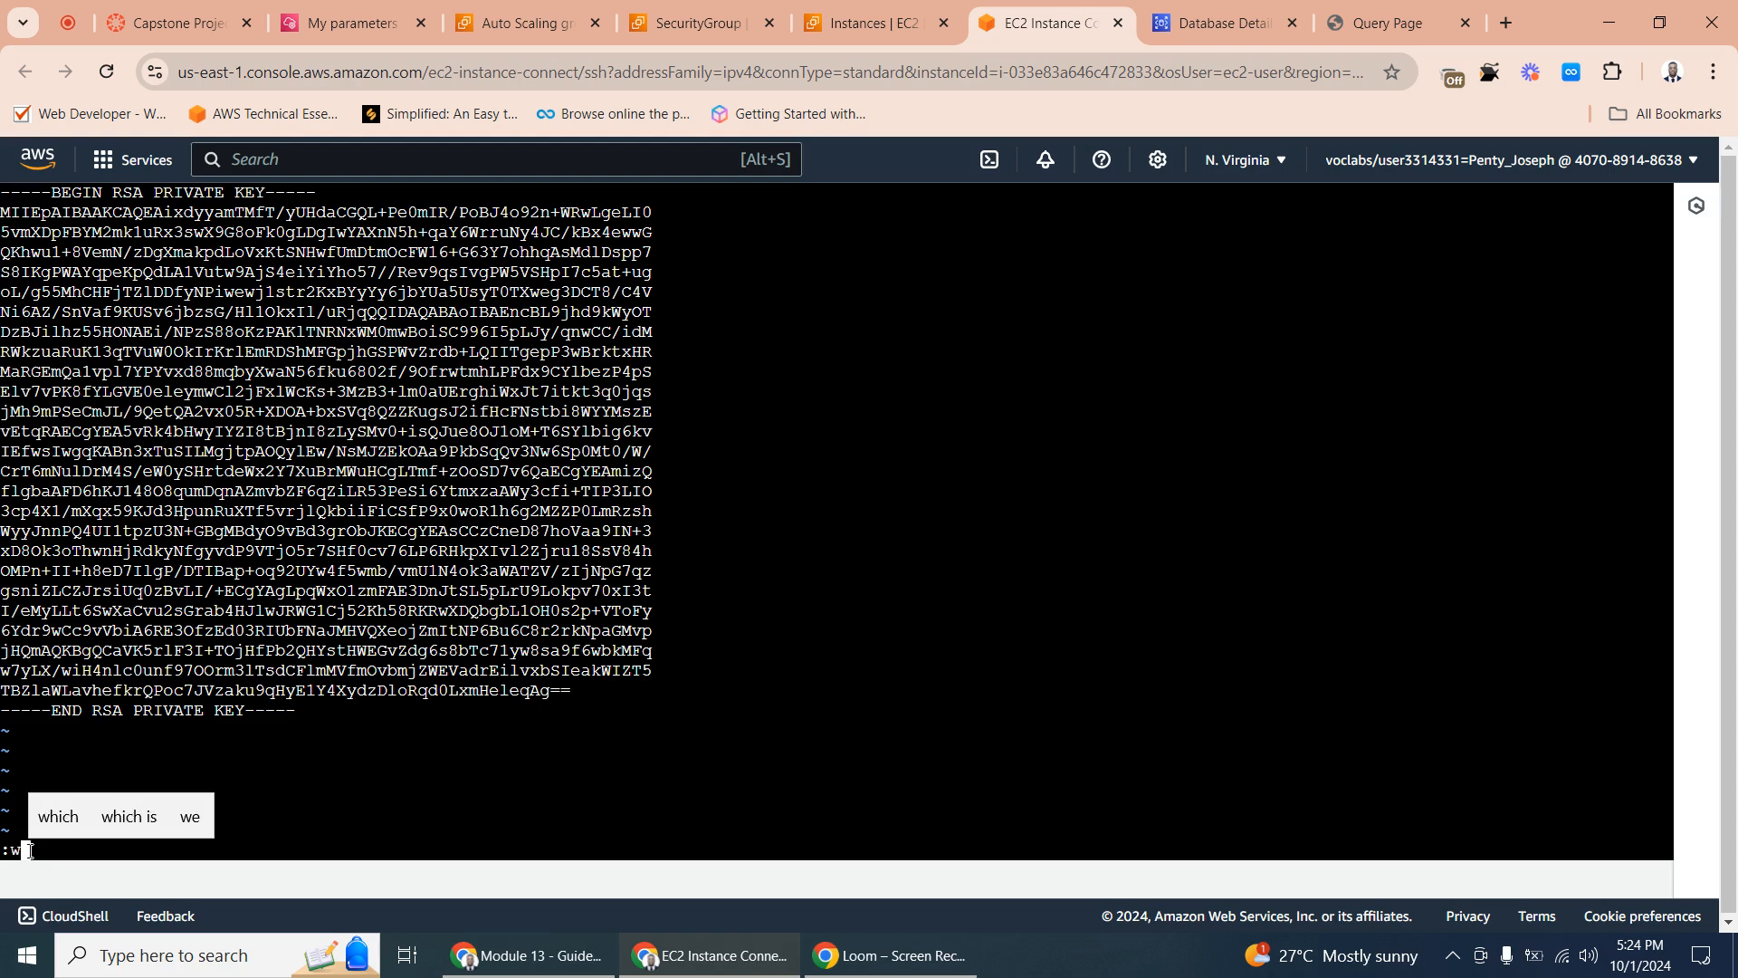
type("wq")
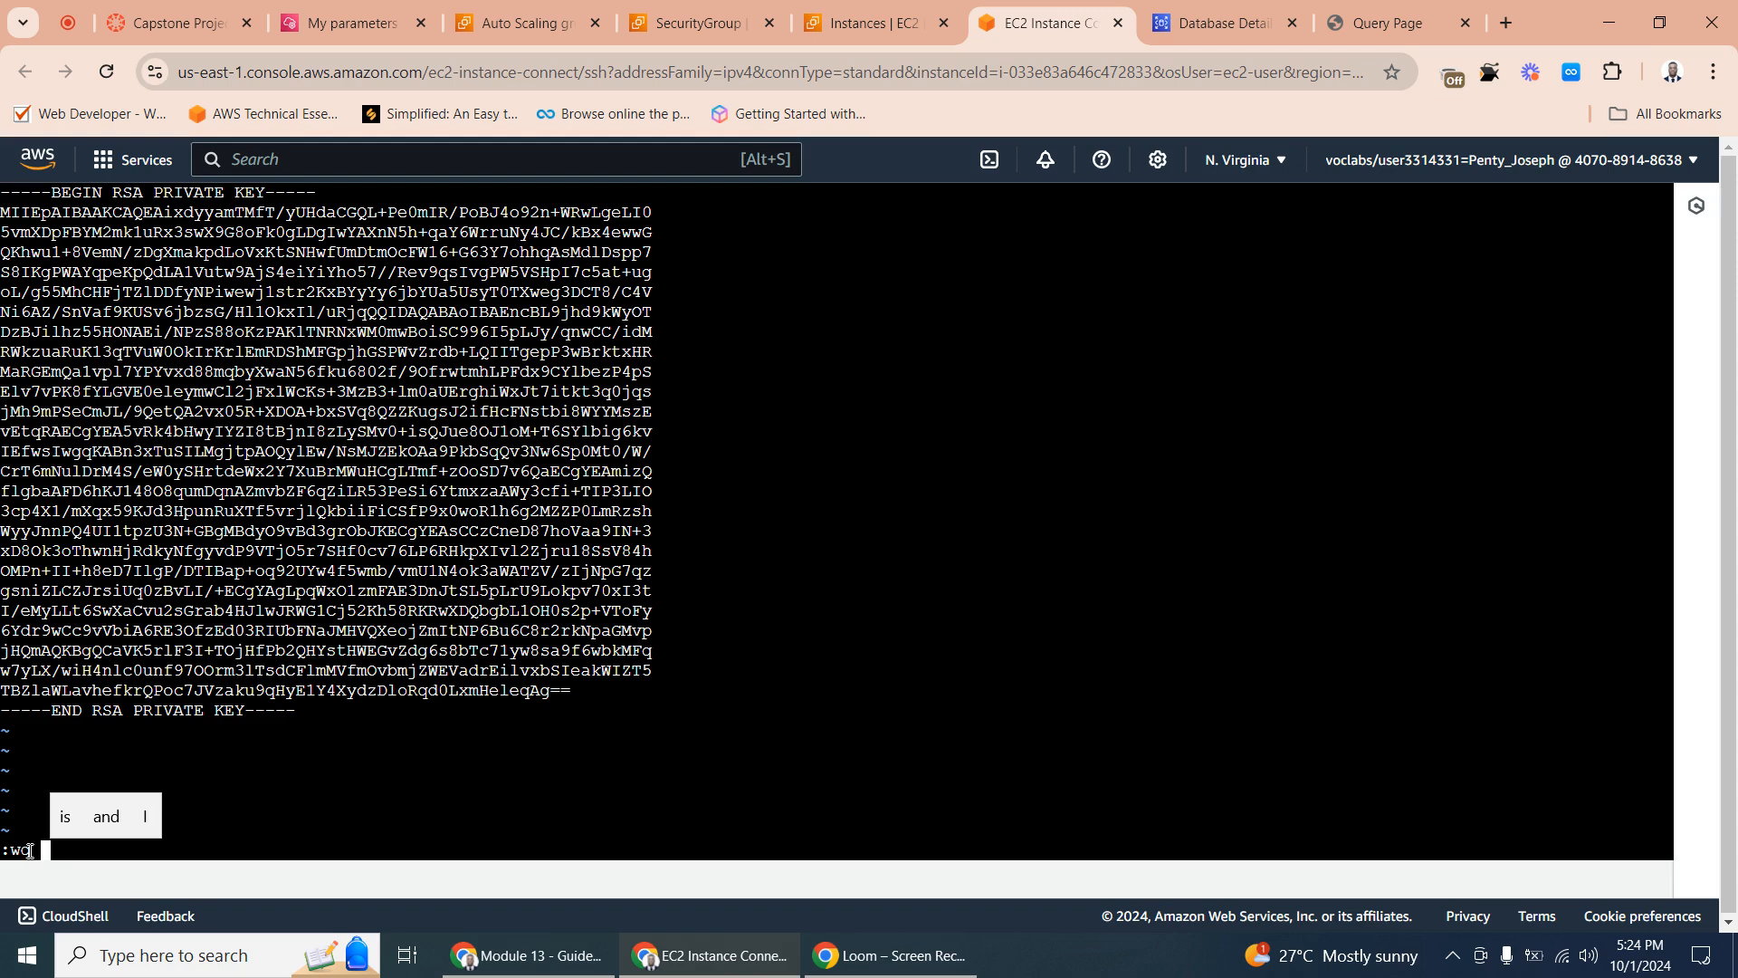
type("labs")
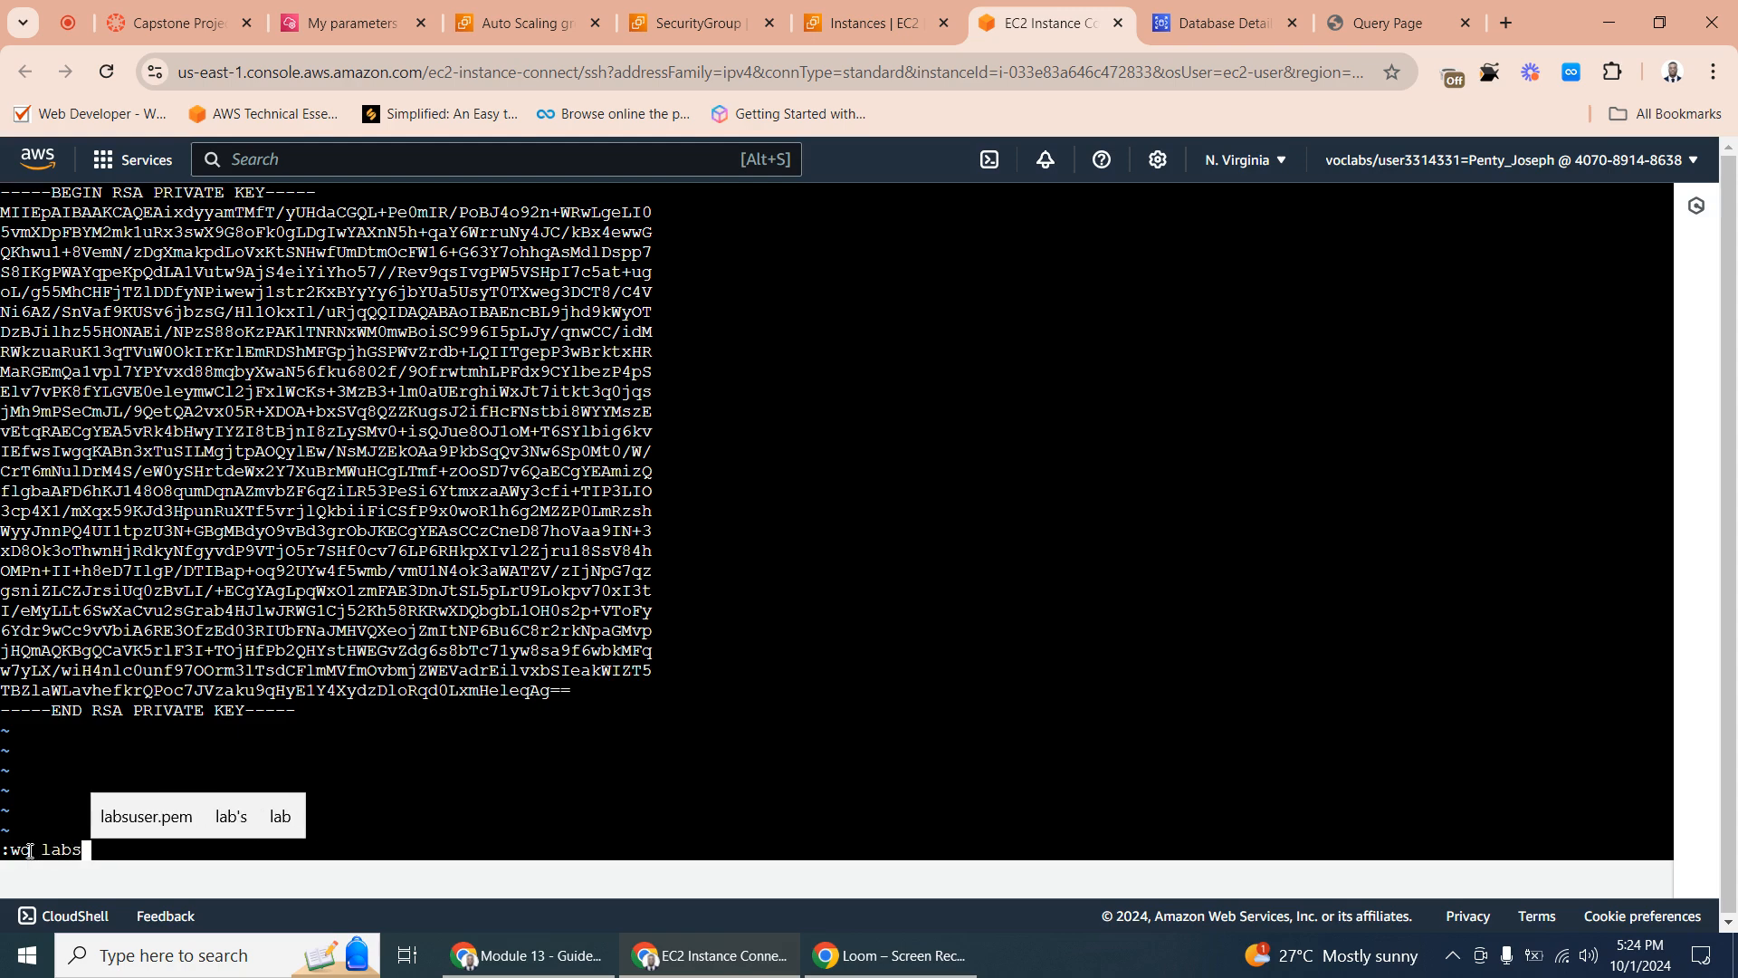
type("user.")
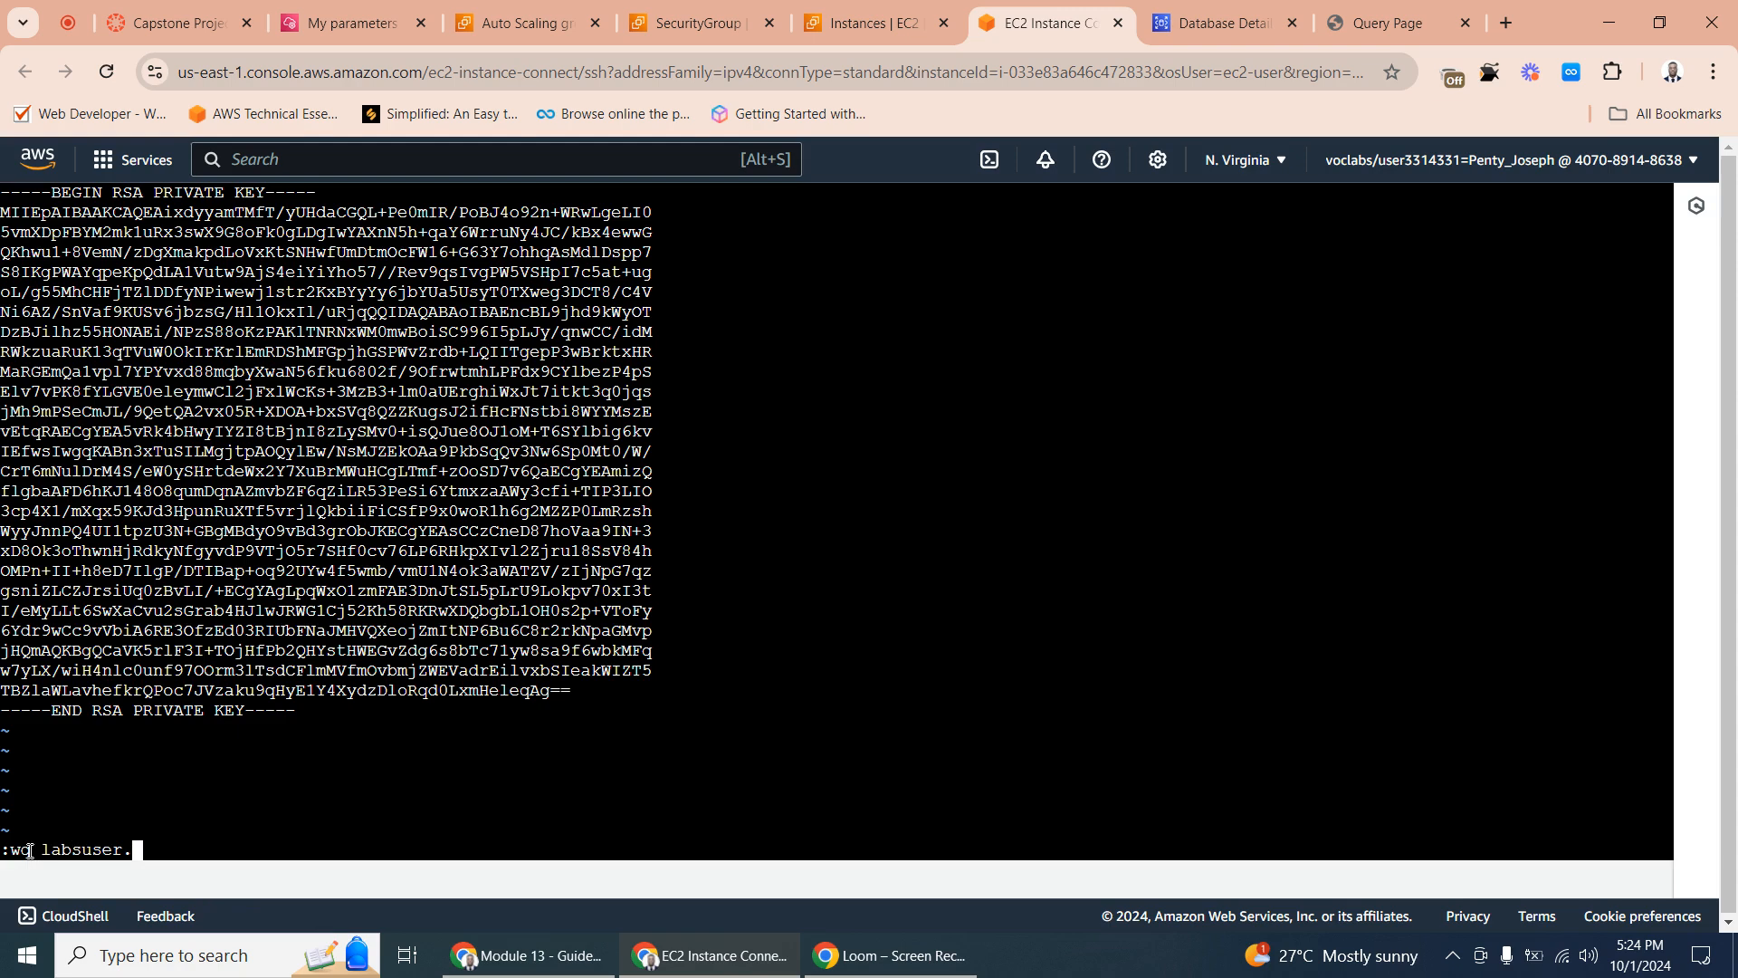
type("pem")
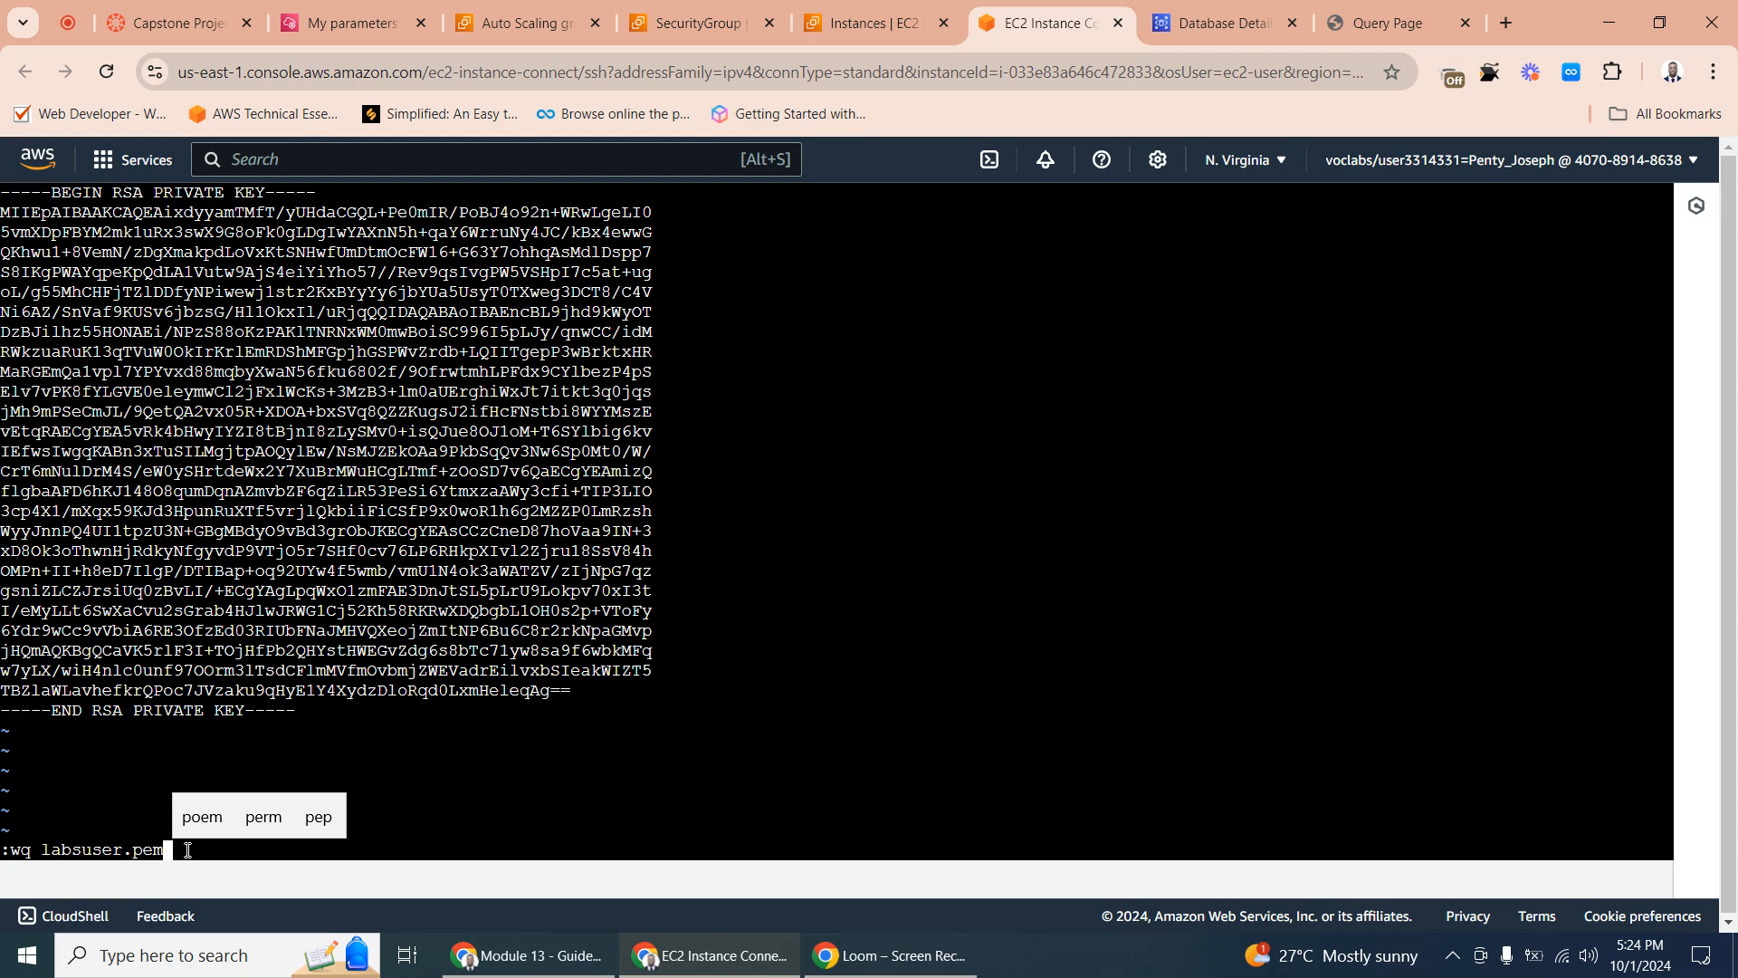
key("Return")
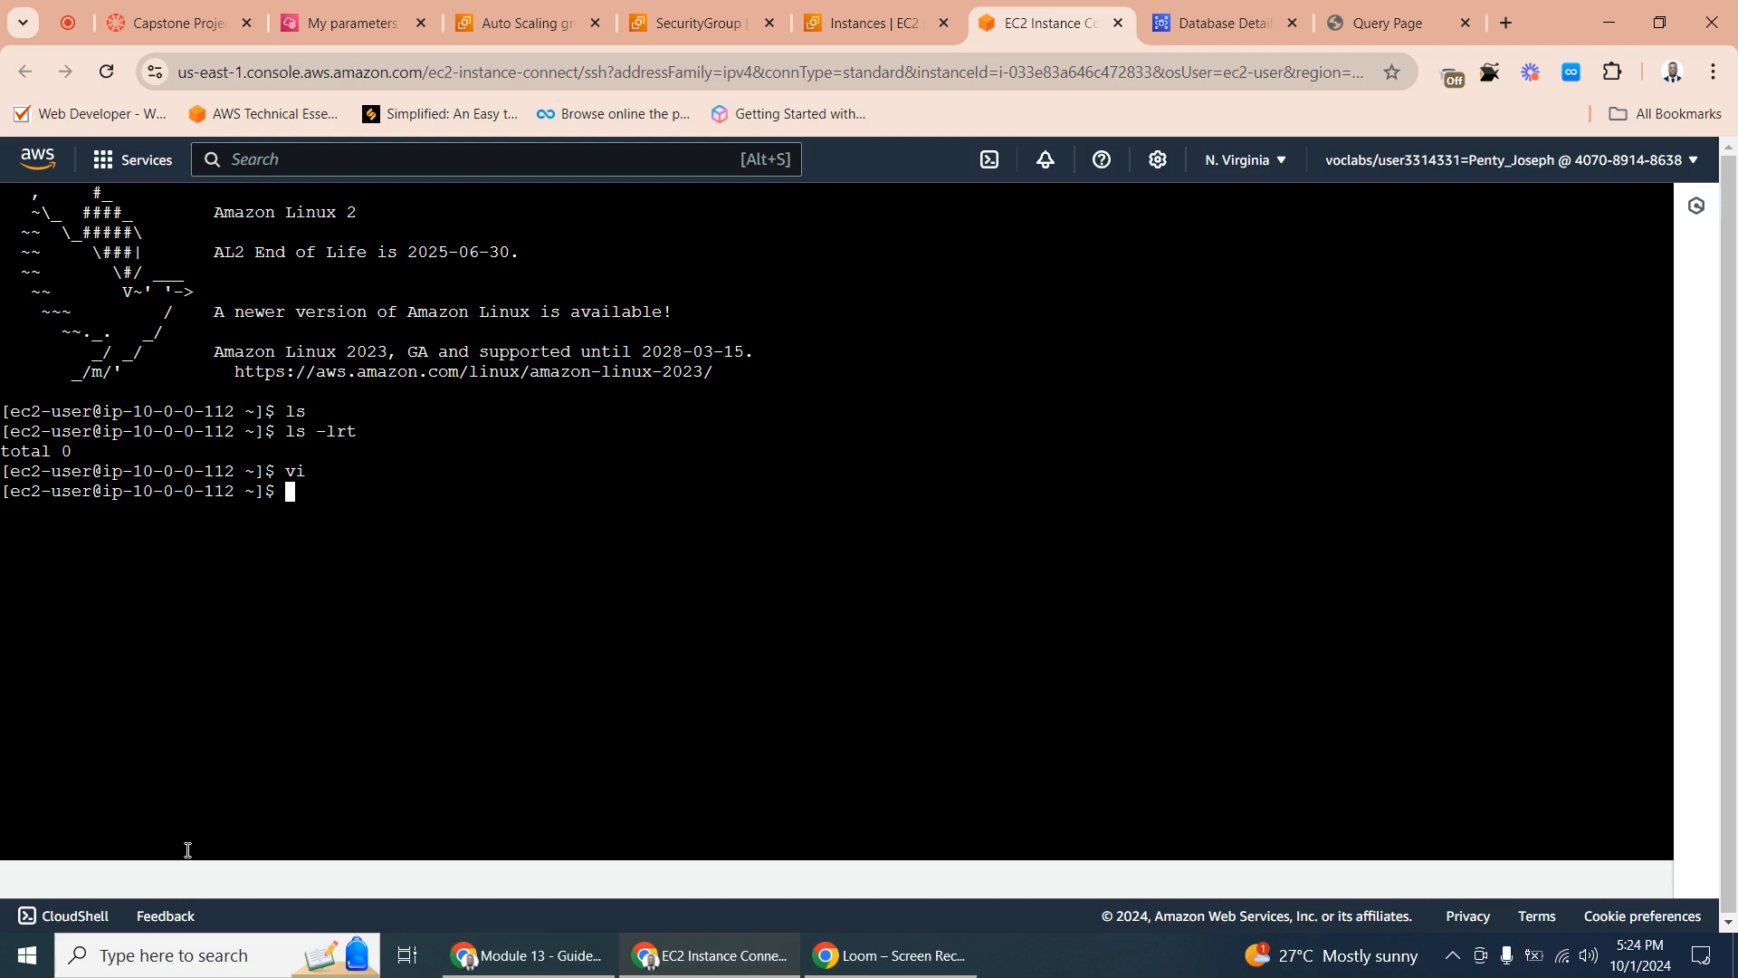
type("ls")
key("Return")
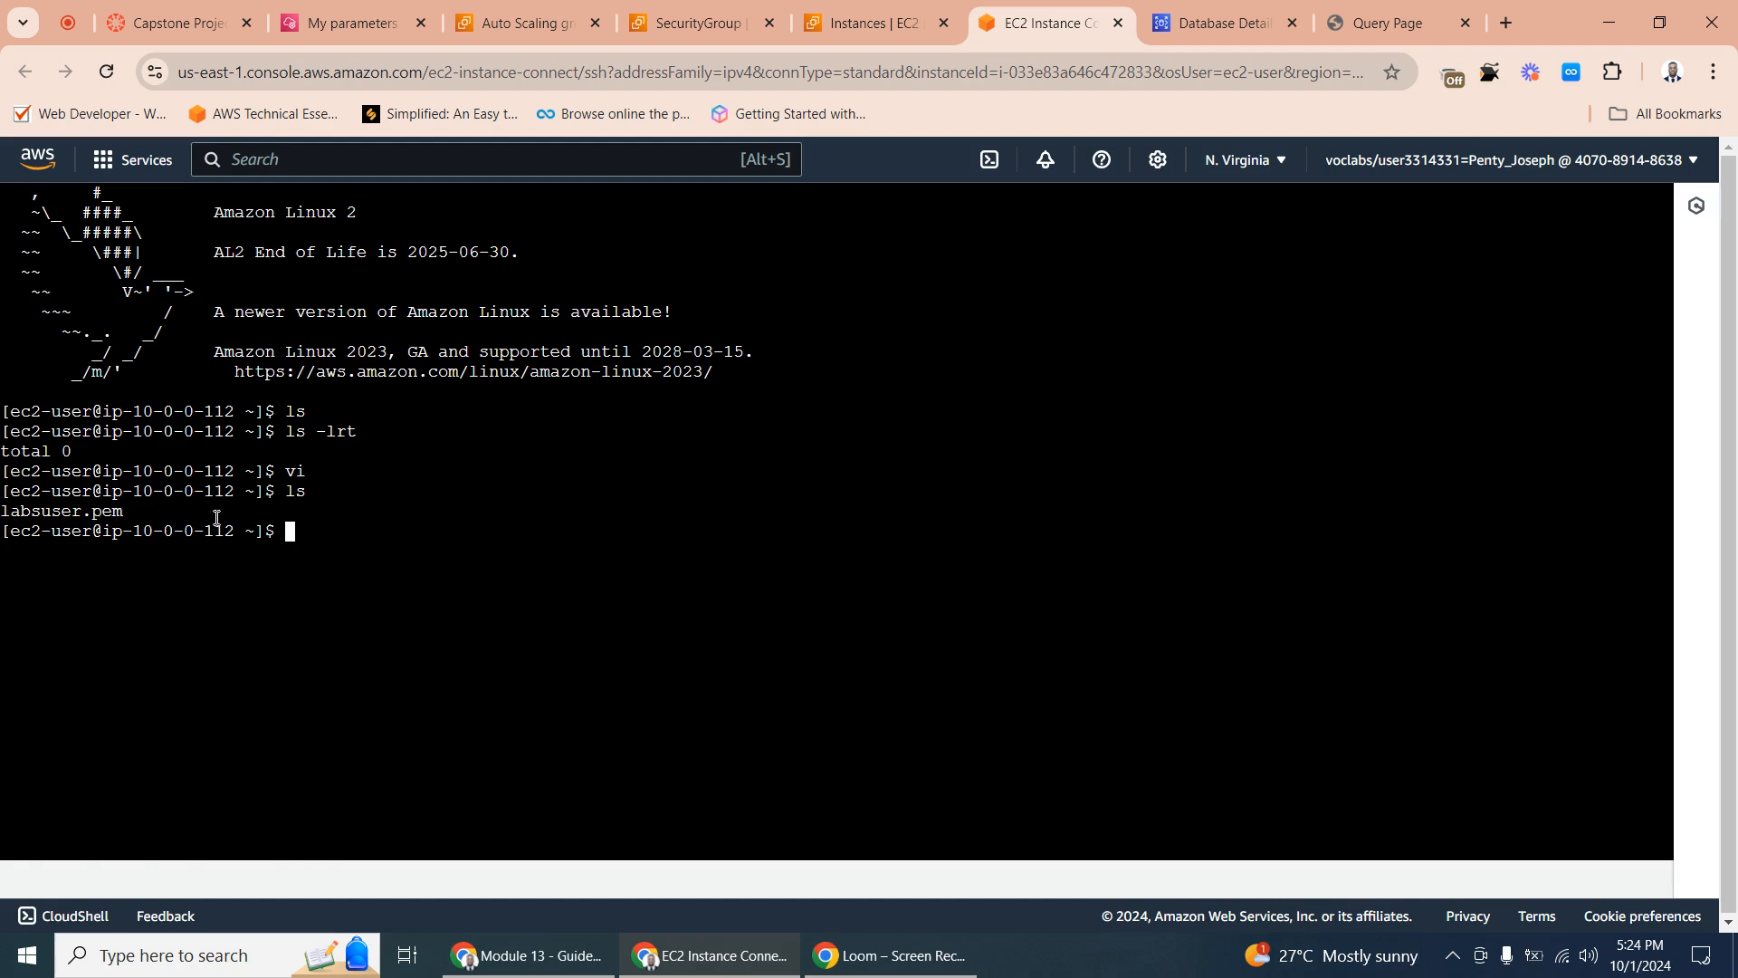
- Restrict the key file to owner read-only with chmod 400 labsuser.pem
type("chmod")
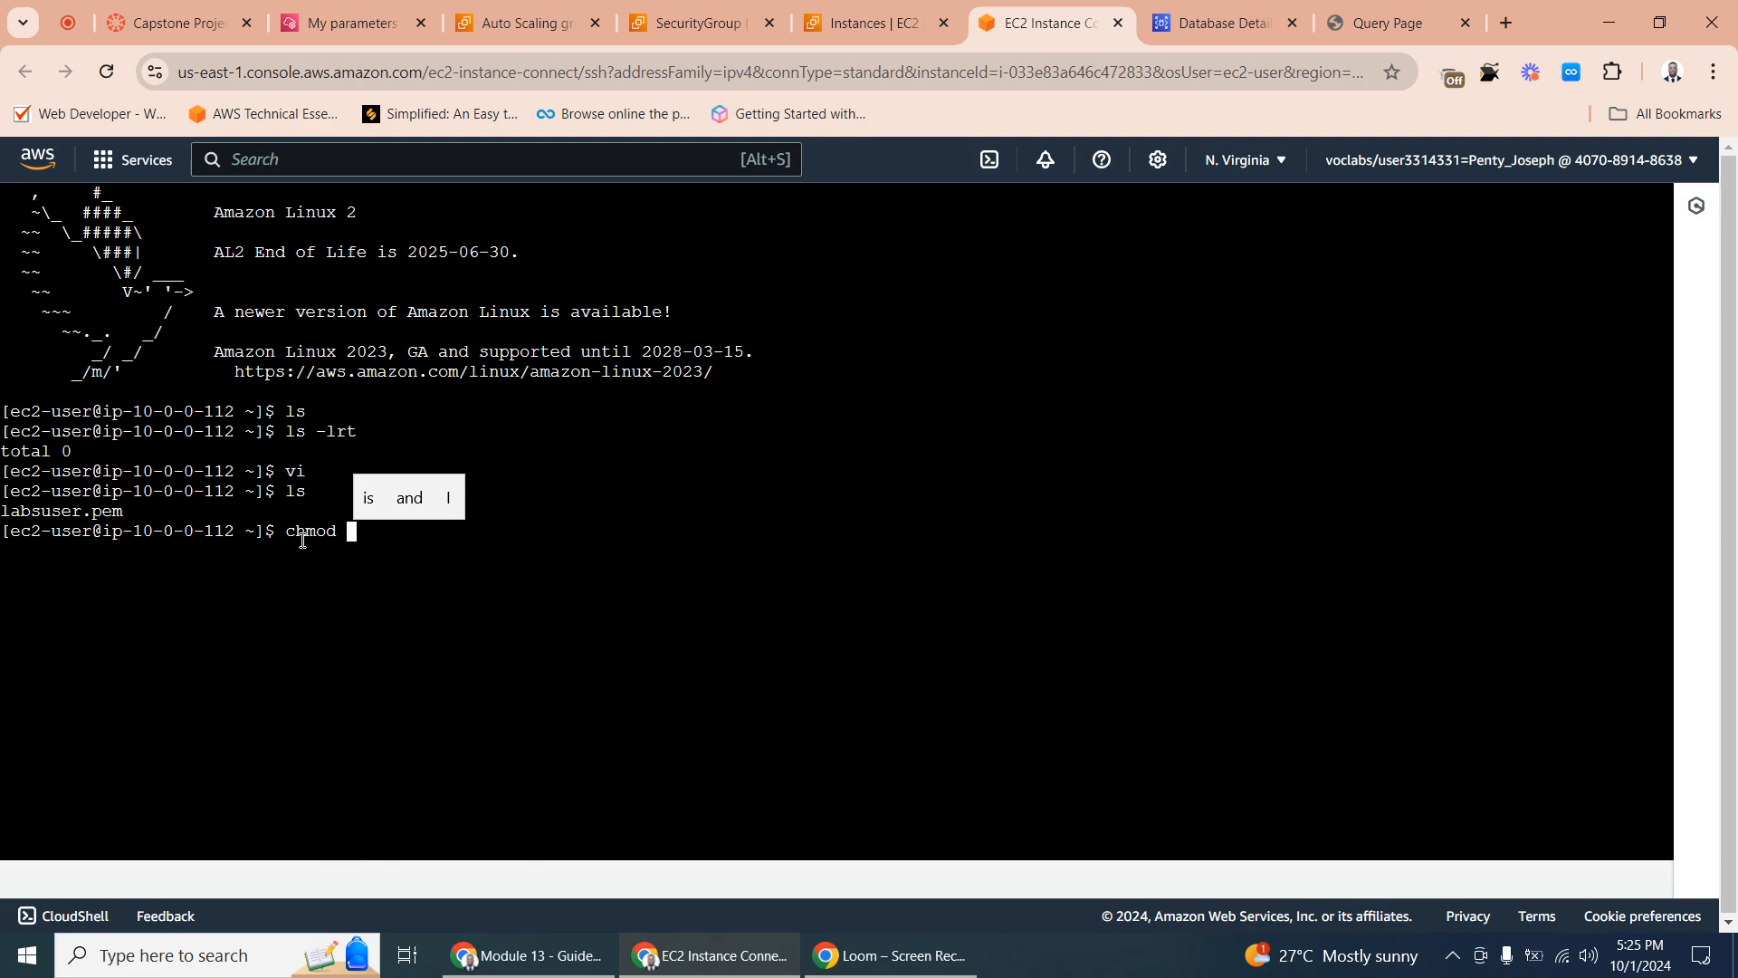
type(" 400 ")
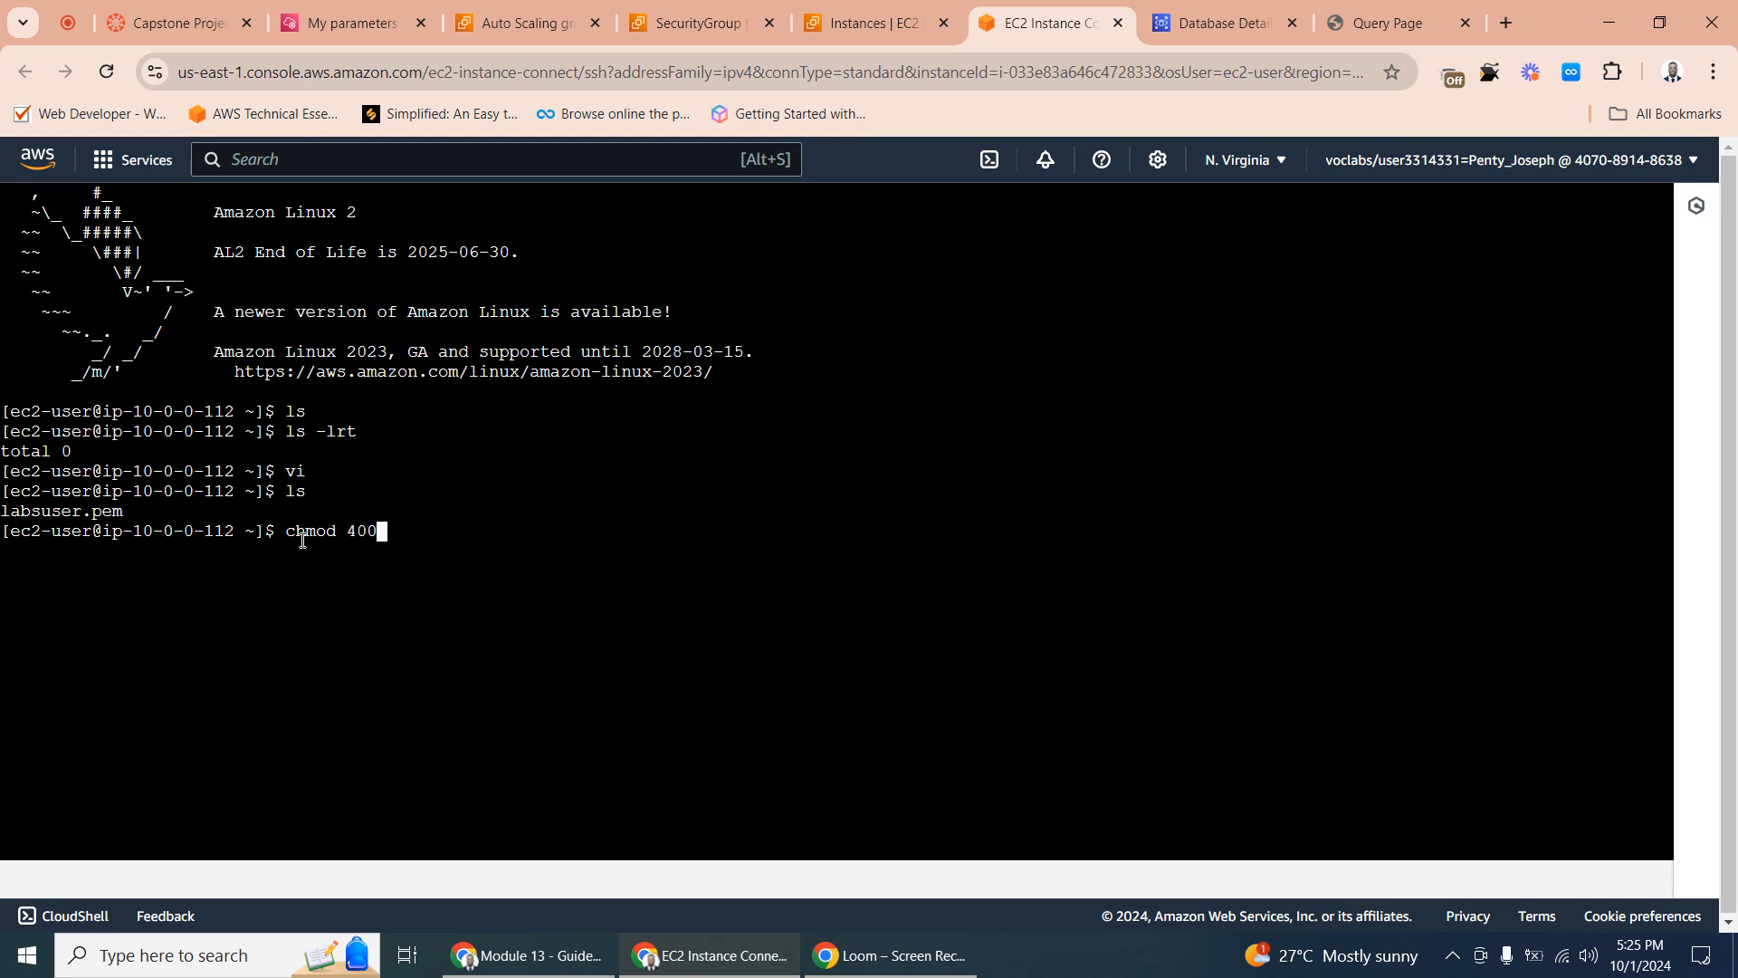
type("labs")
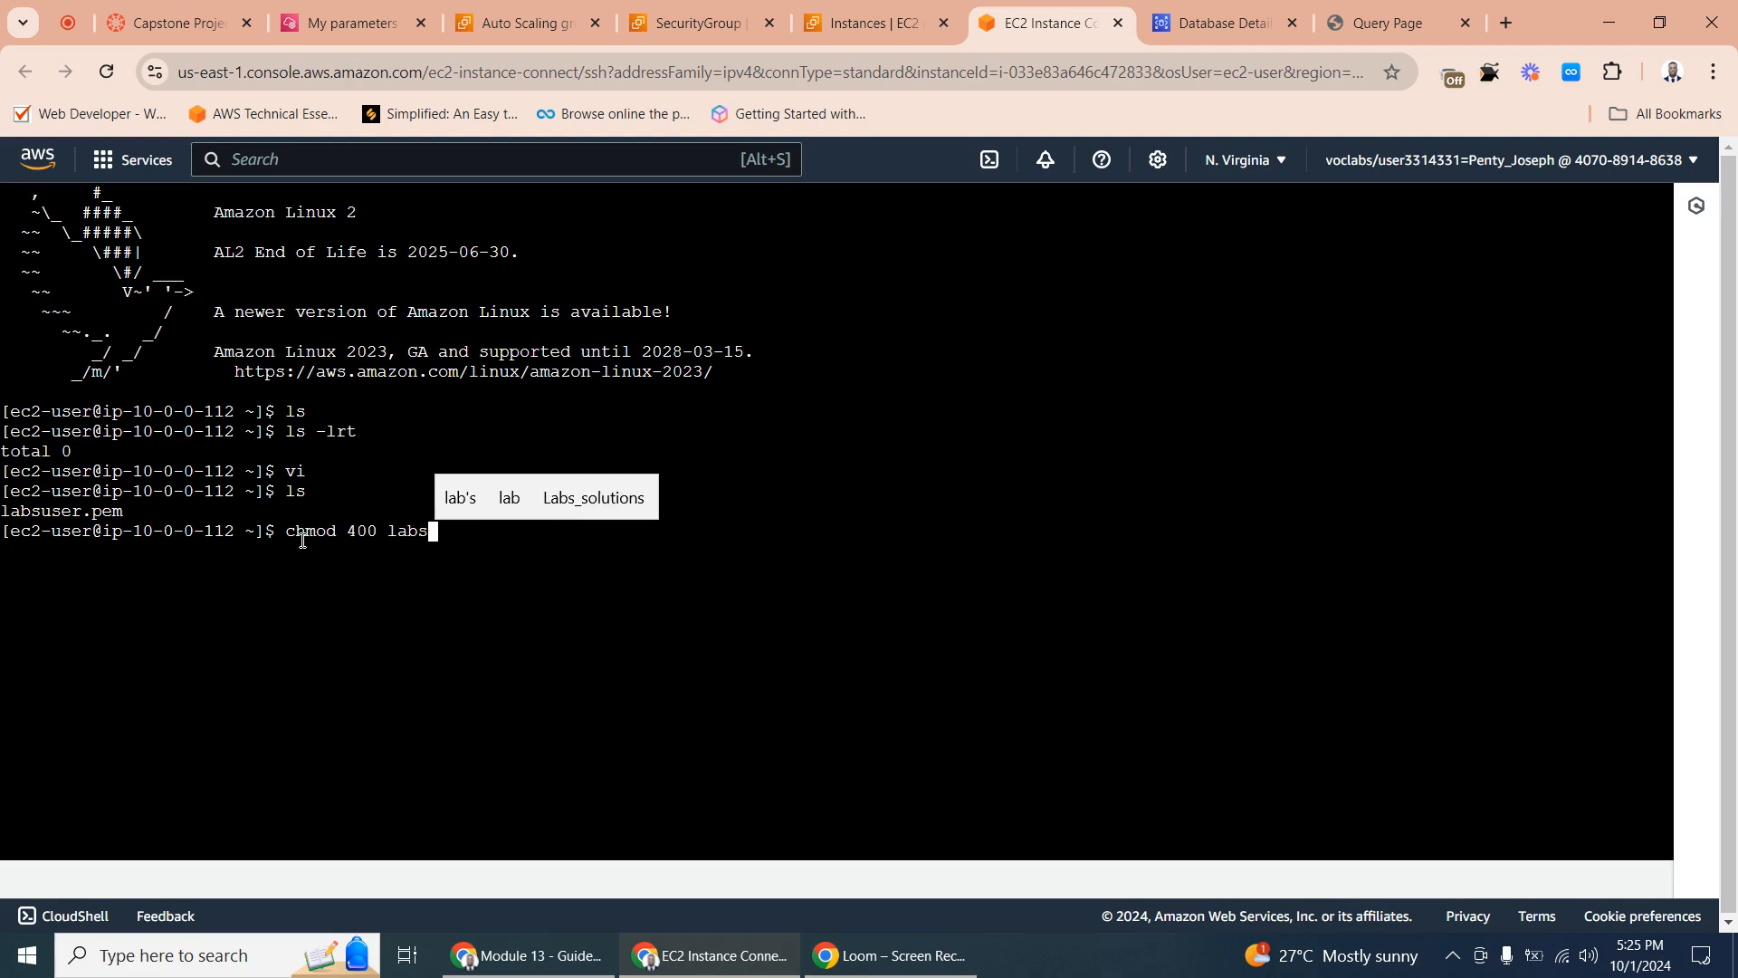
type("user")
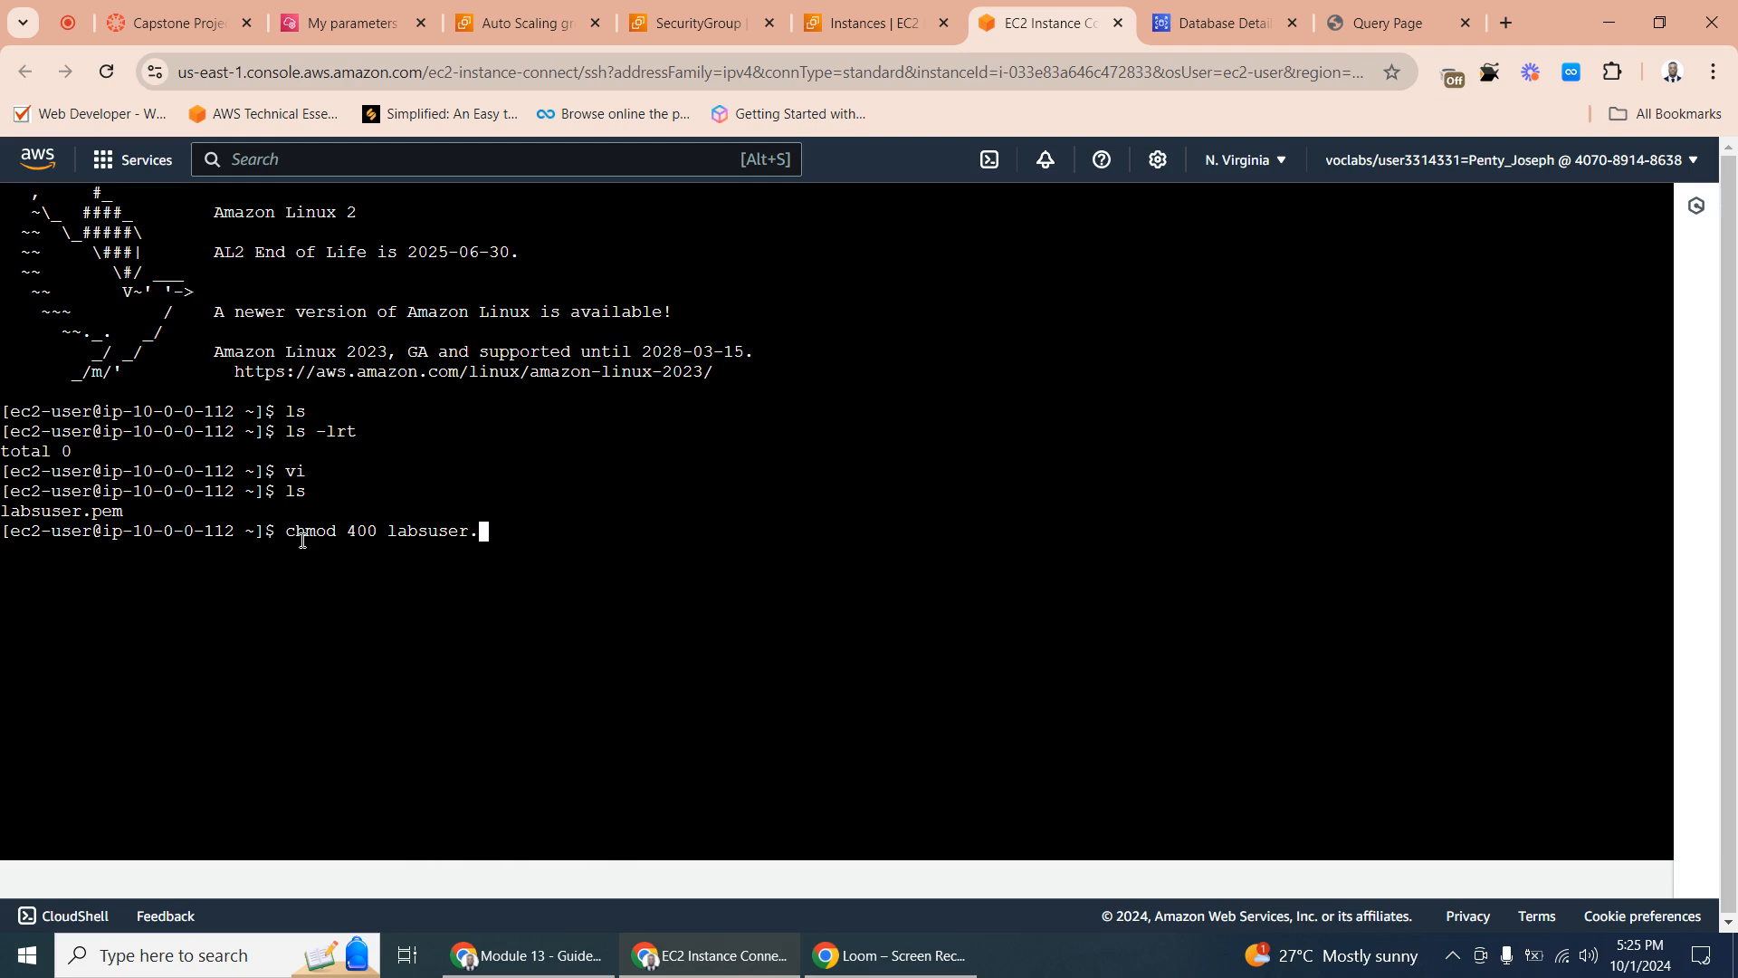
type(".pem")
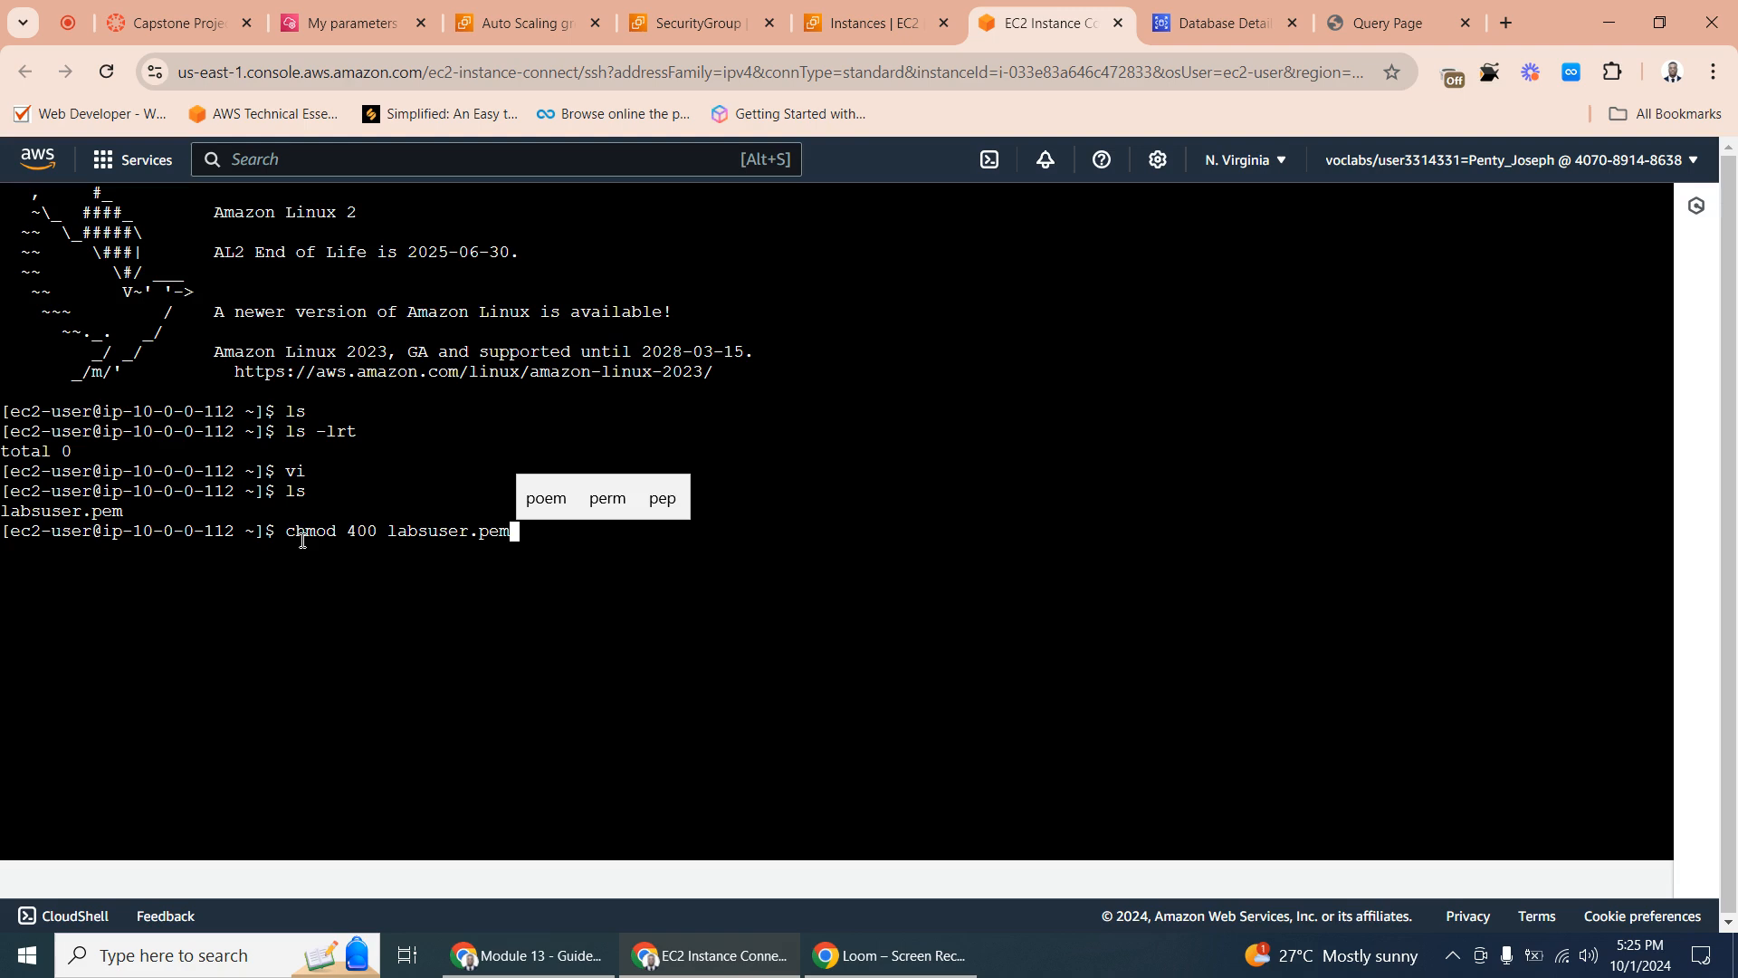
key("Return")
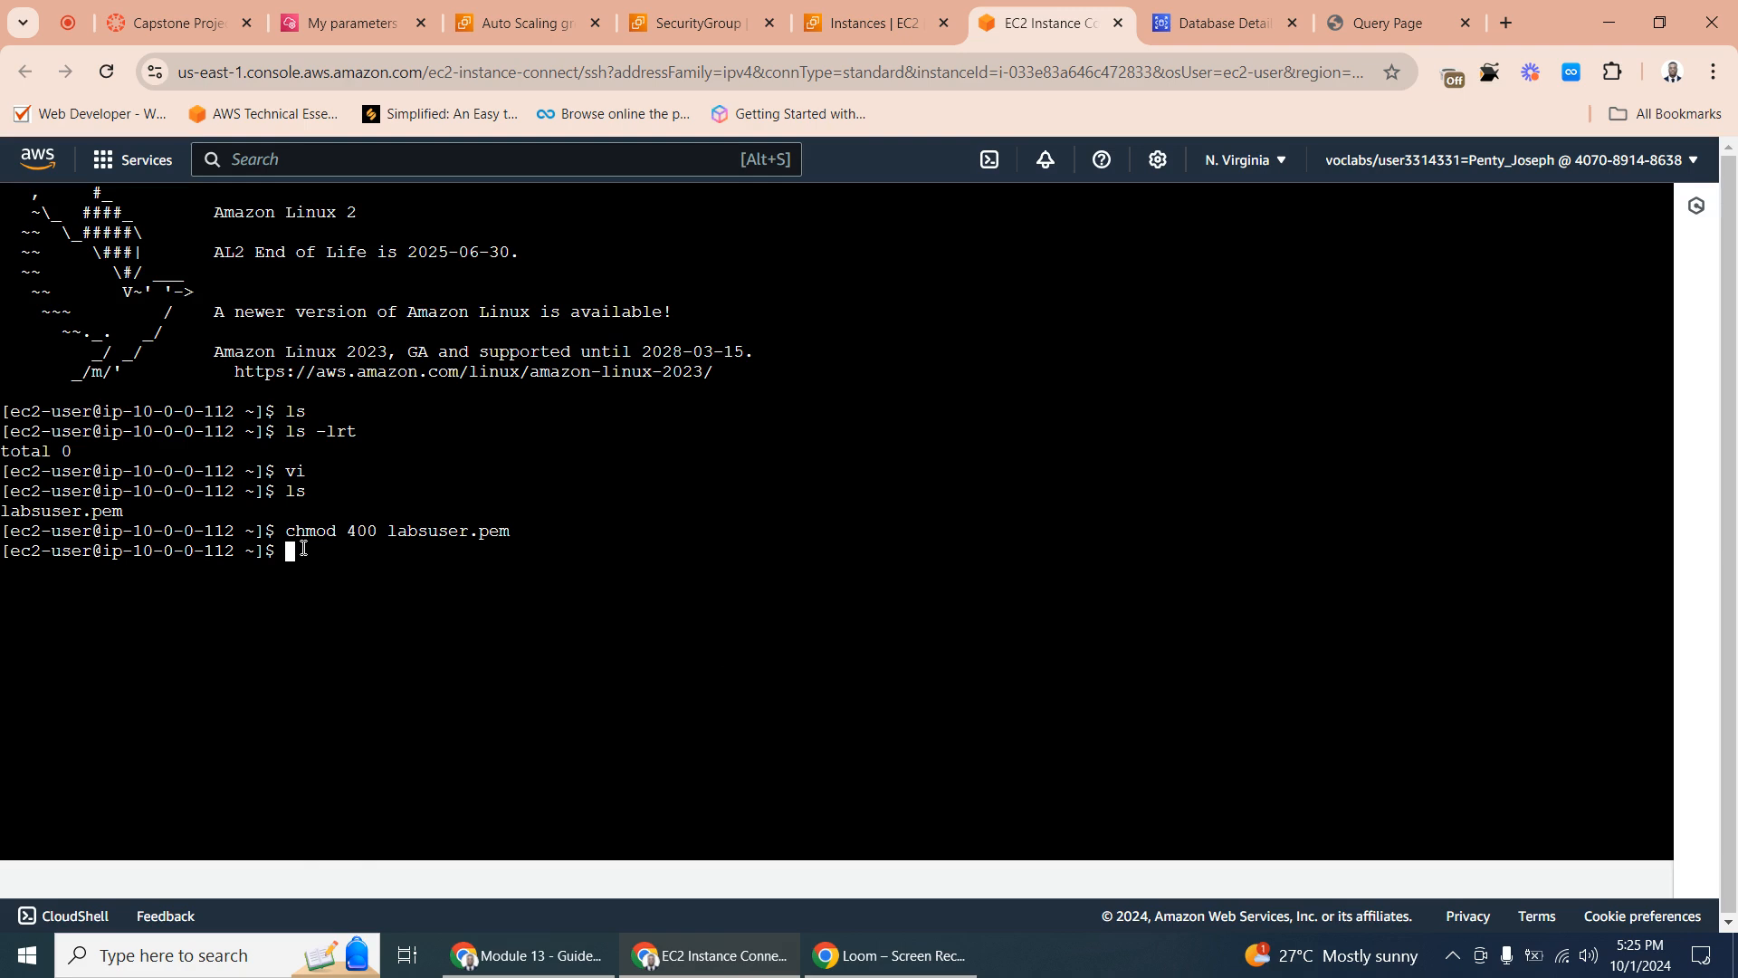
- Begin an SSH command in the Bastion terminal with ssh -i and the key file labsuser.pem
type("ssh ")
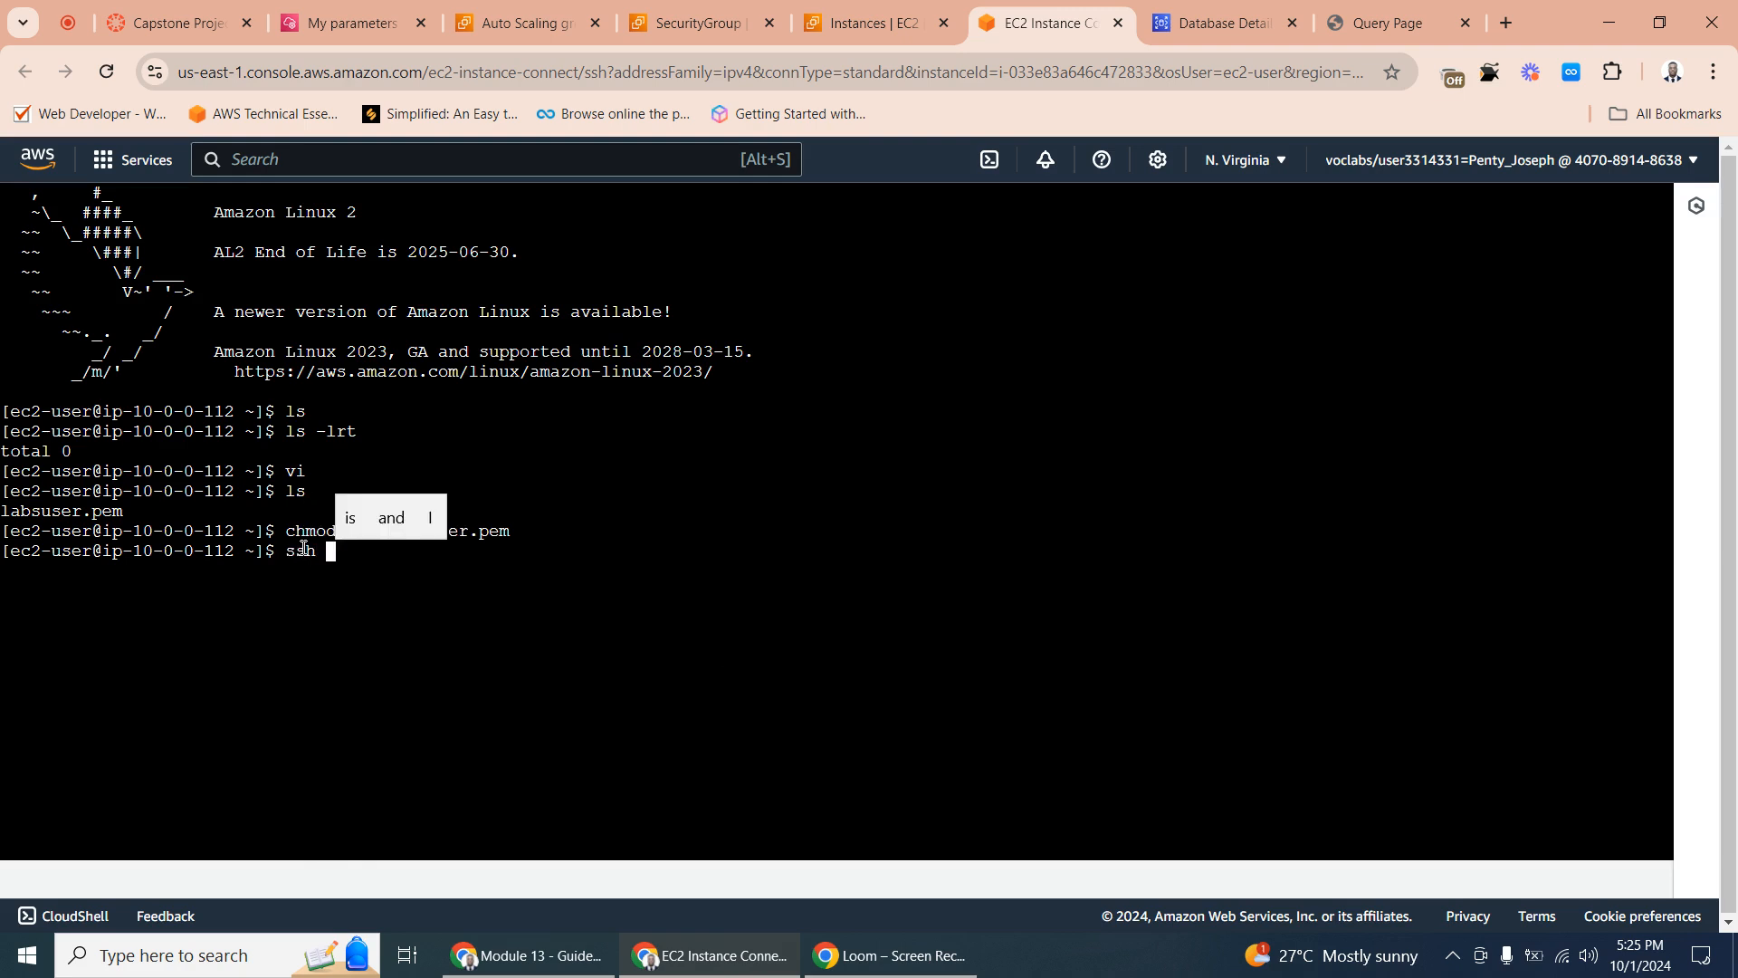
type("-")
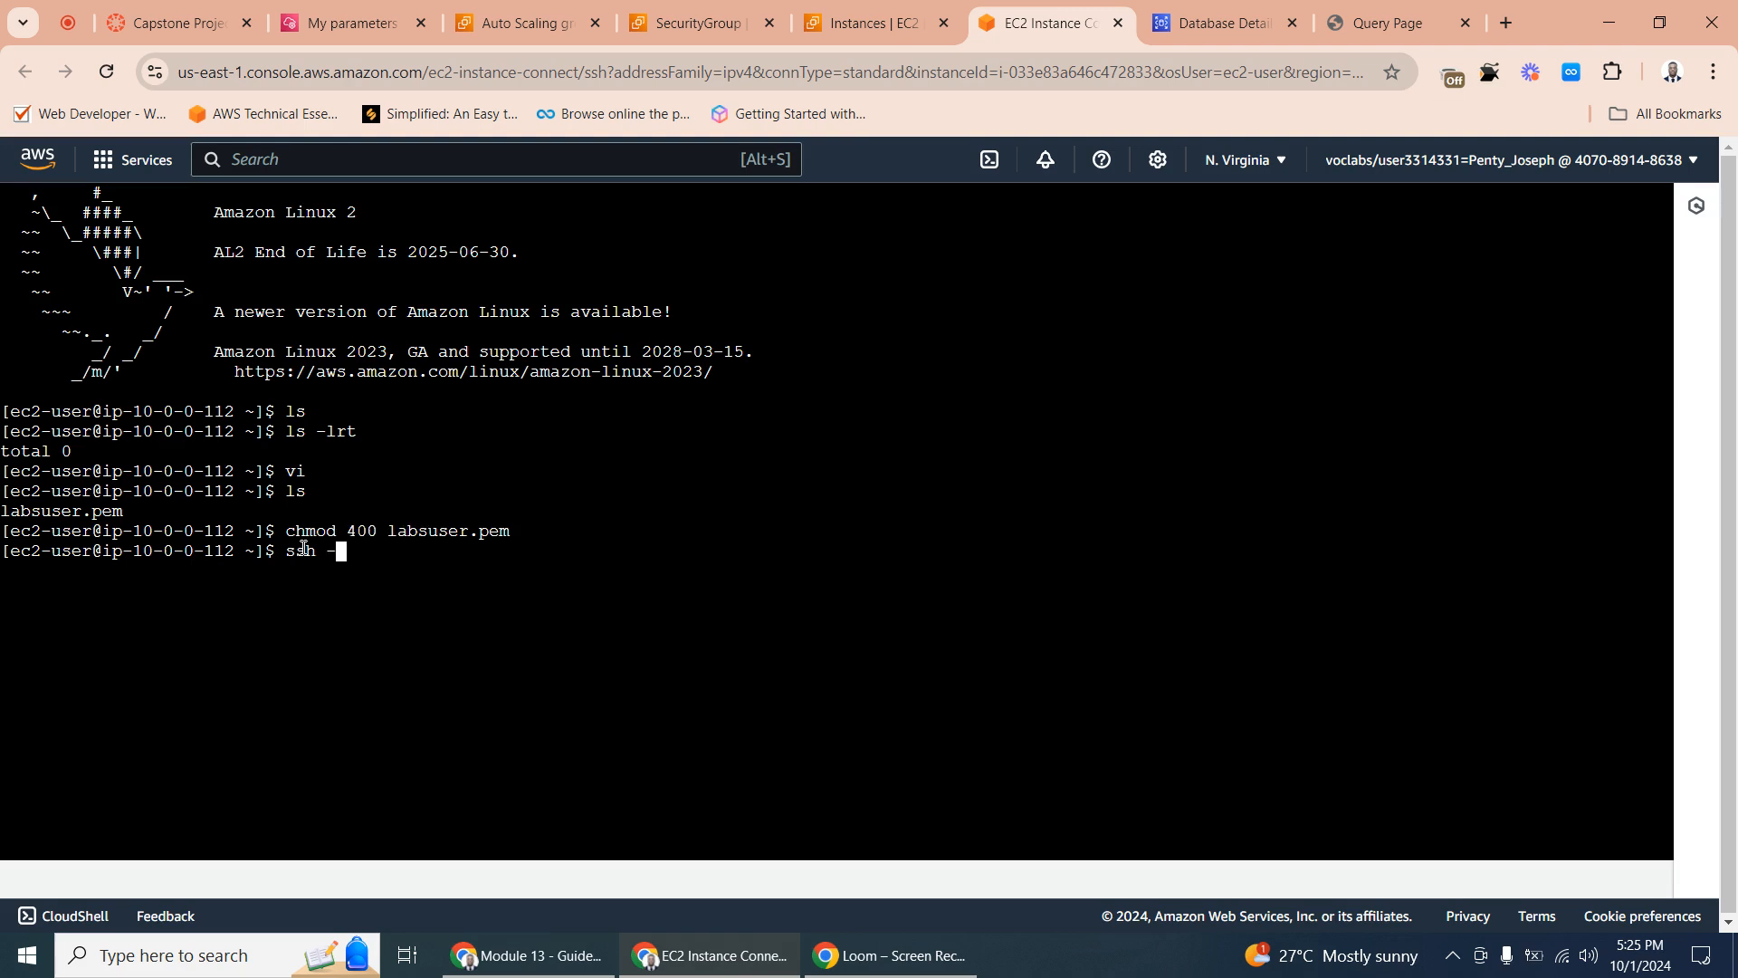
type("i ")
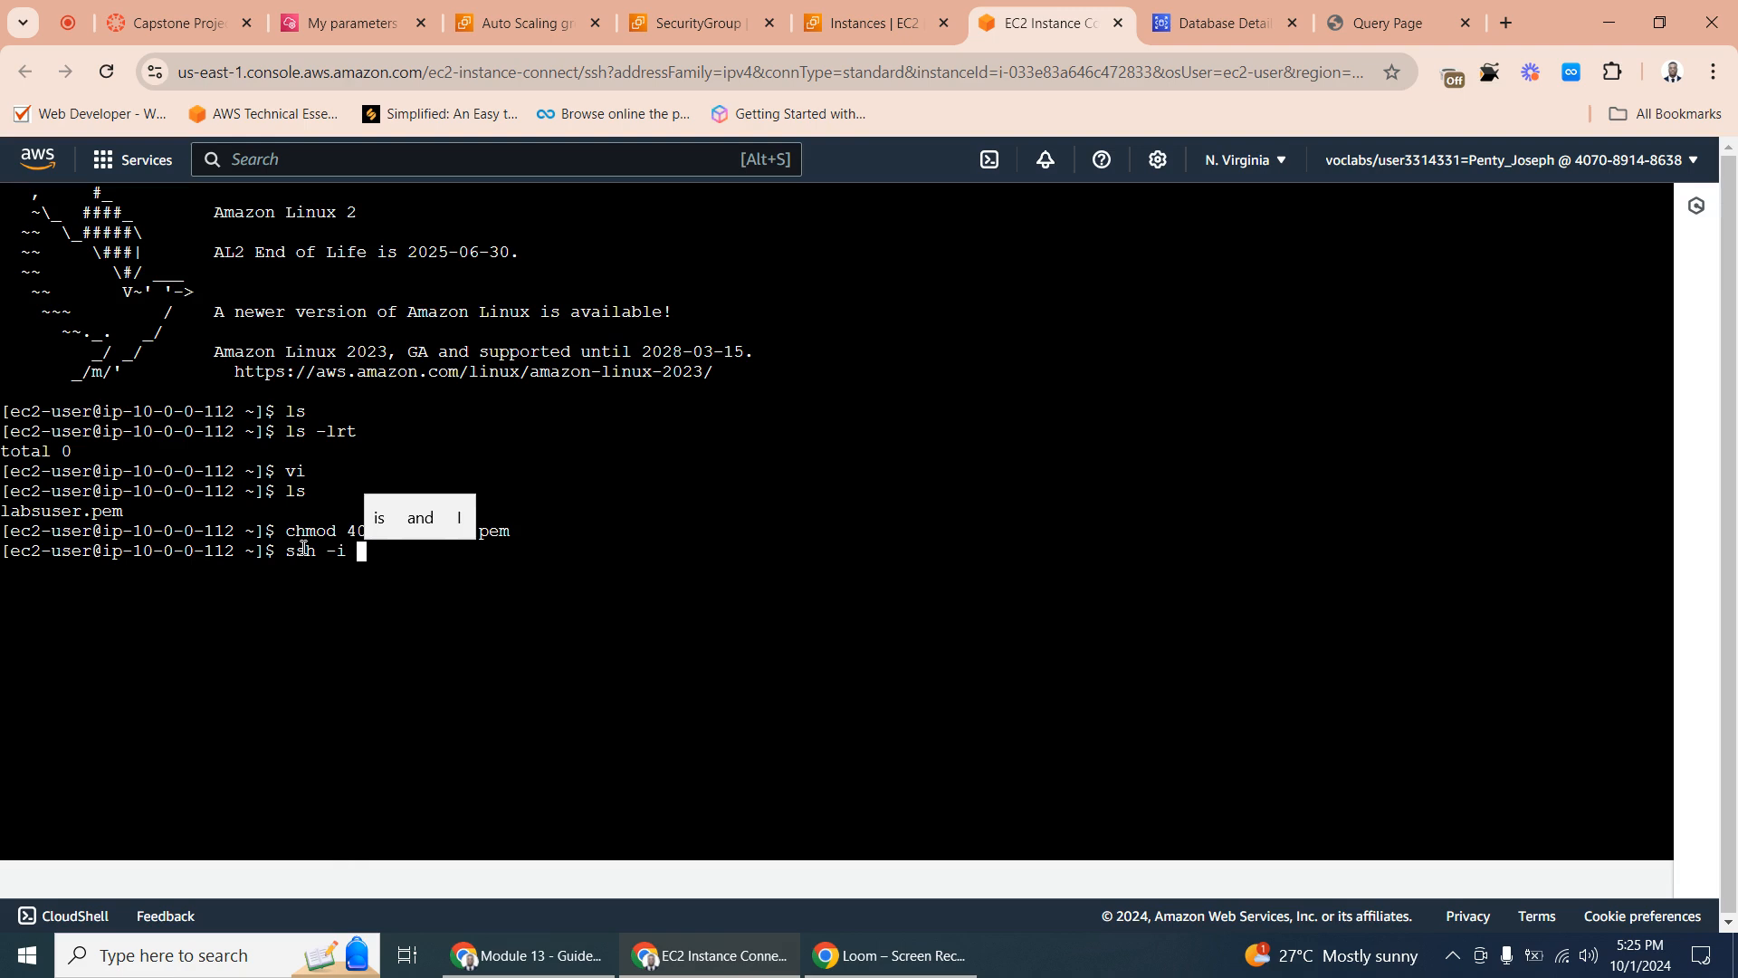
type("labs")
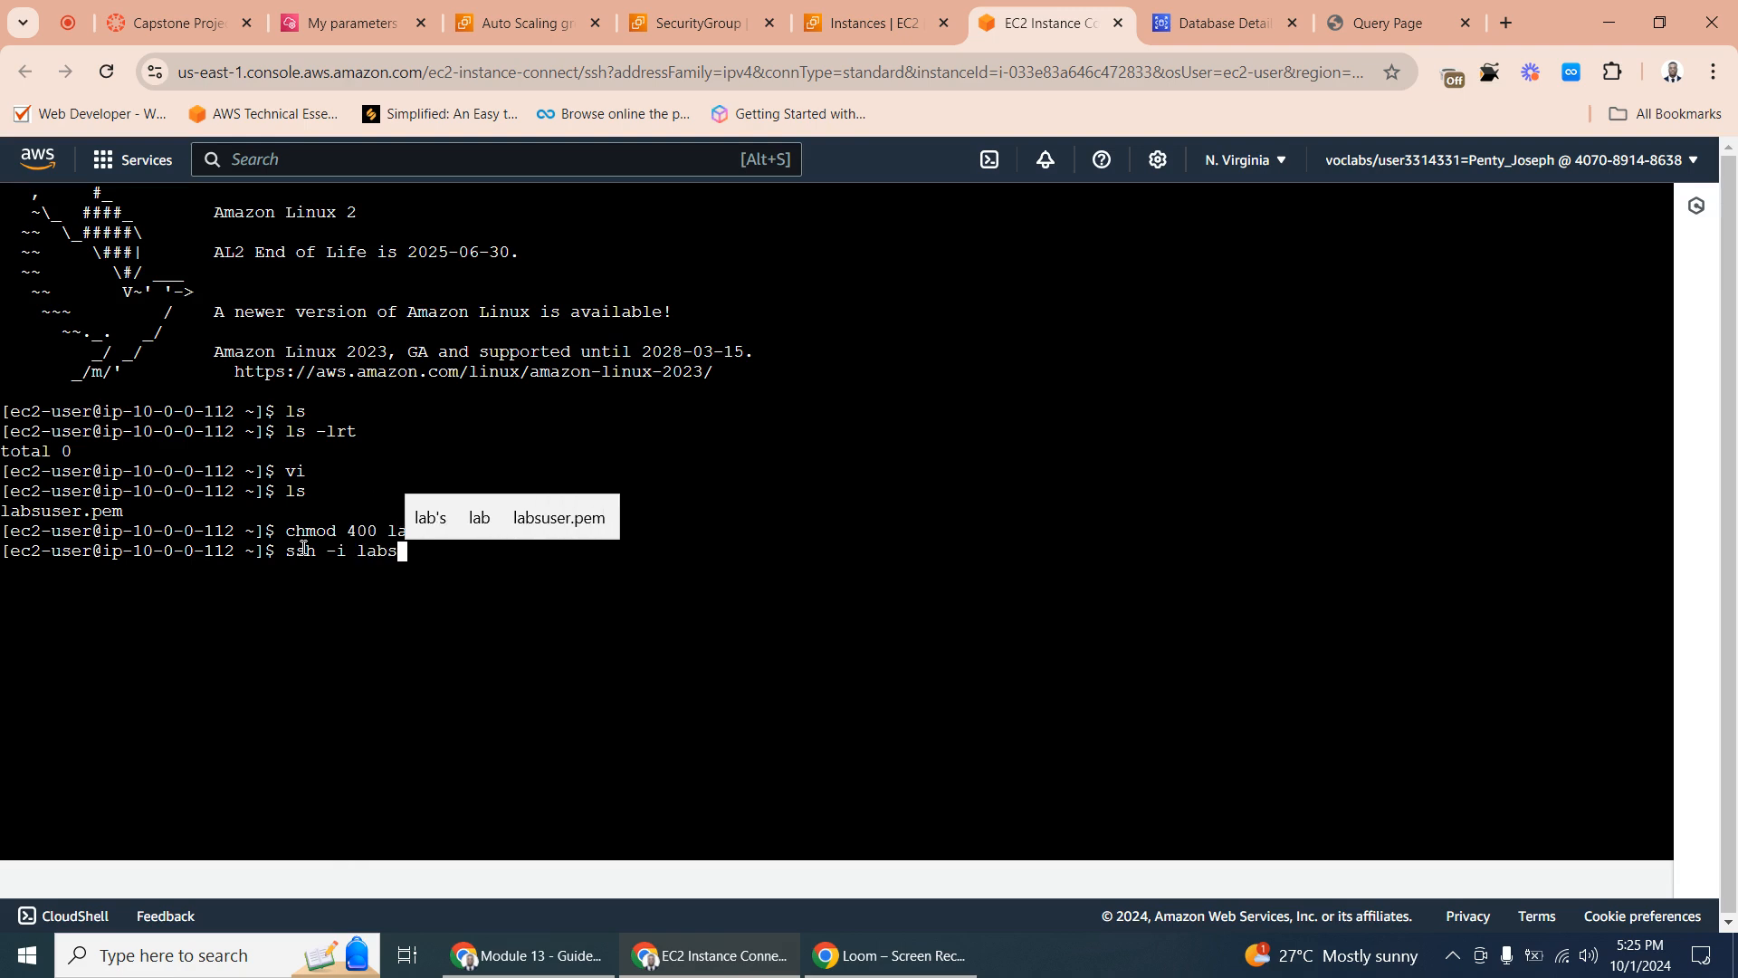
left_click(556, 516)
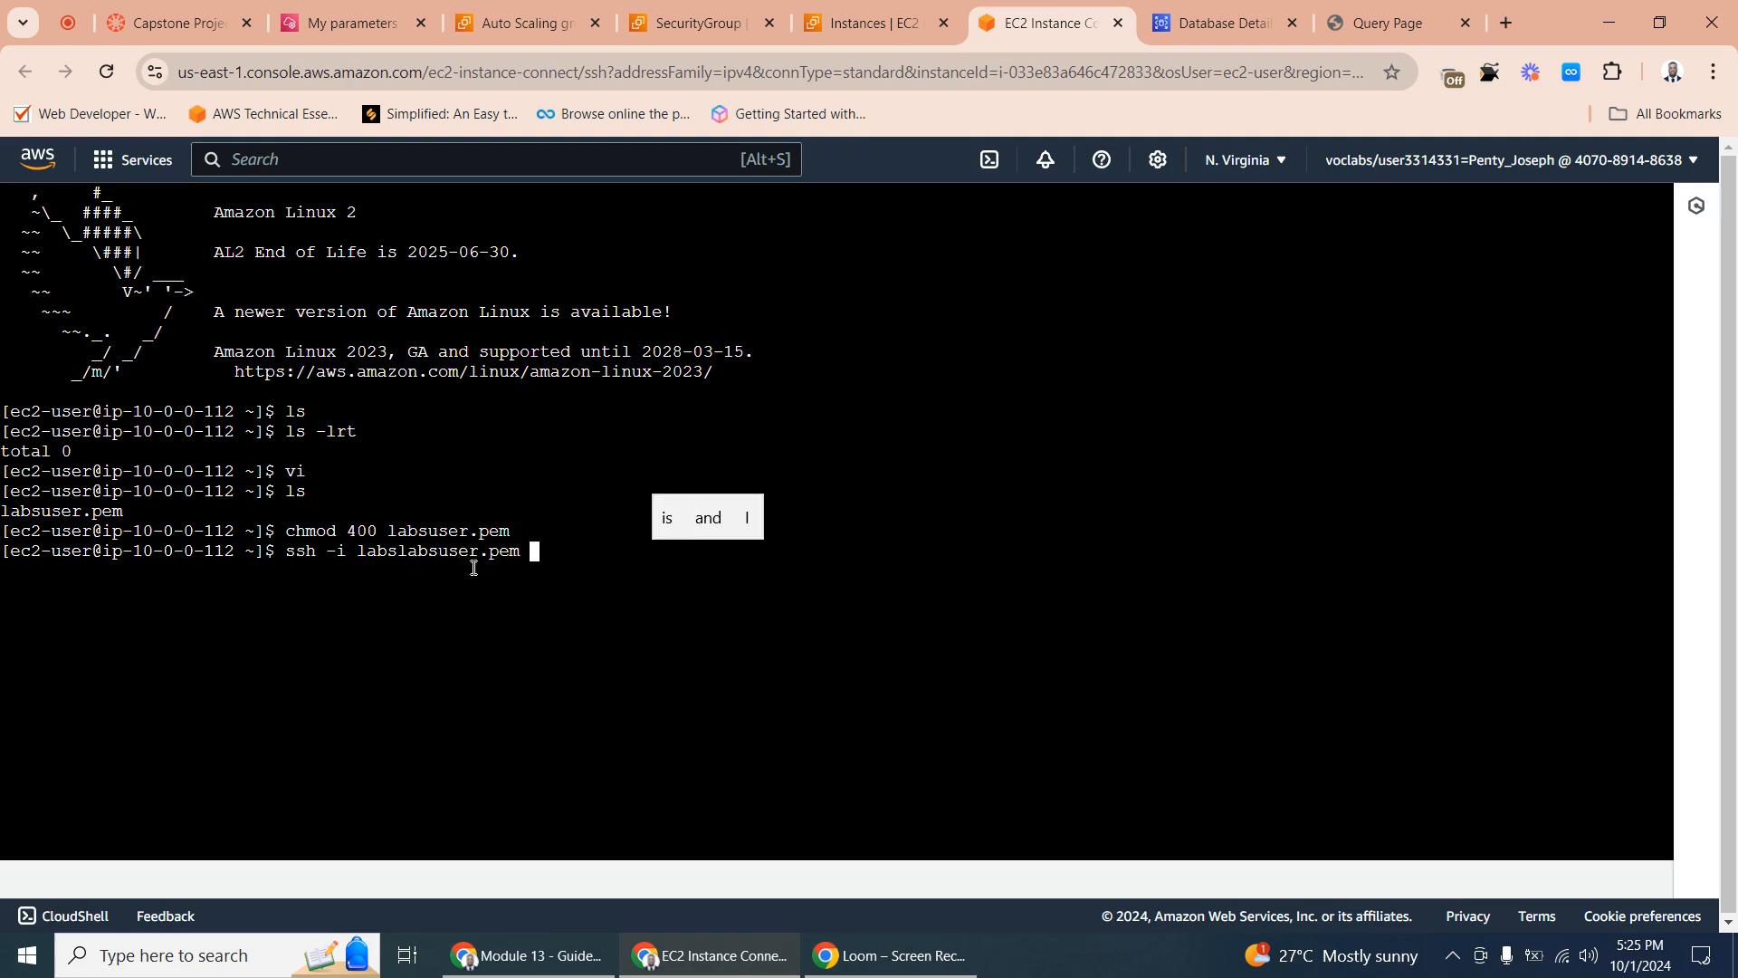
- Remove the duplicated "labs" prefix from the key file name so the command reads ssh -i labsuser.pem
left_click_drag(399, 551, 372, 552)
left_click(494, 558)
key("Left")
key("Left")
key("Left")
key("Left")
key("Left")
key("Left")
key("Left")
key("Left")
key("Left")
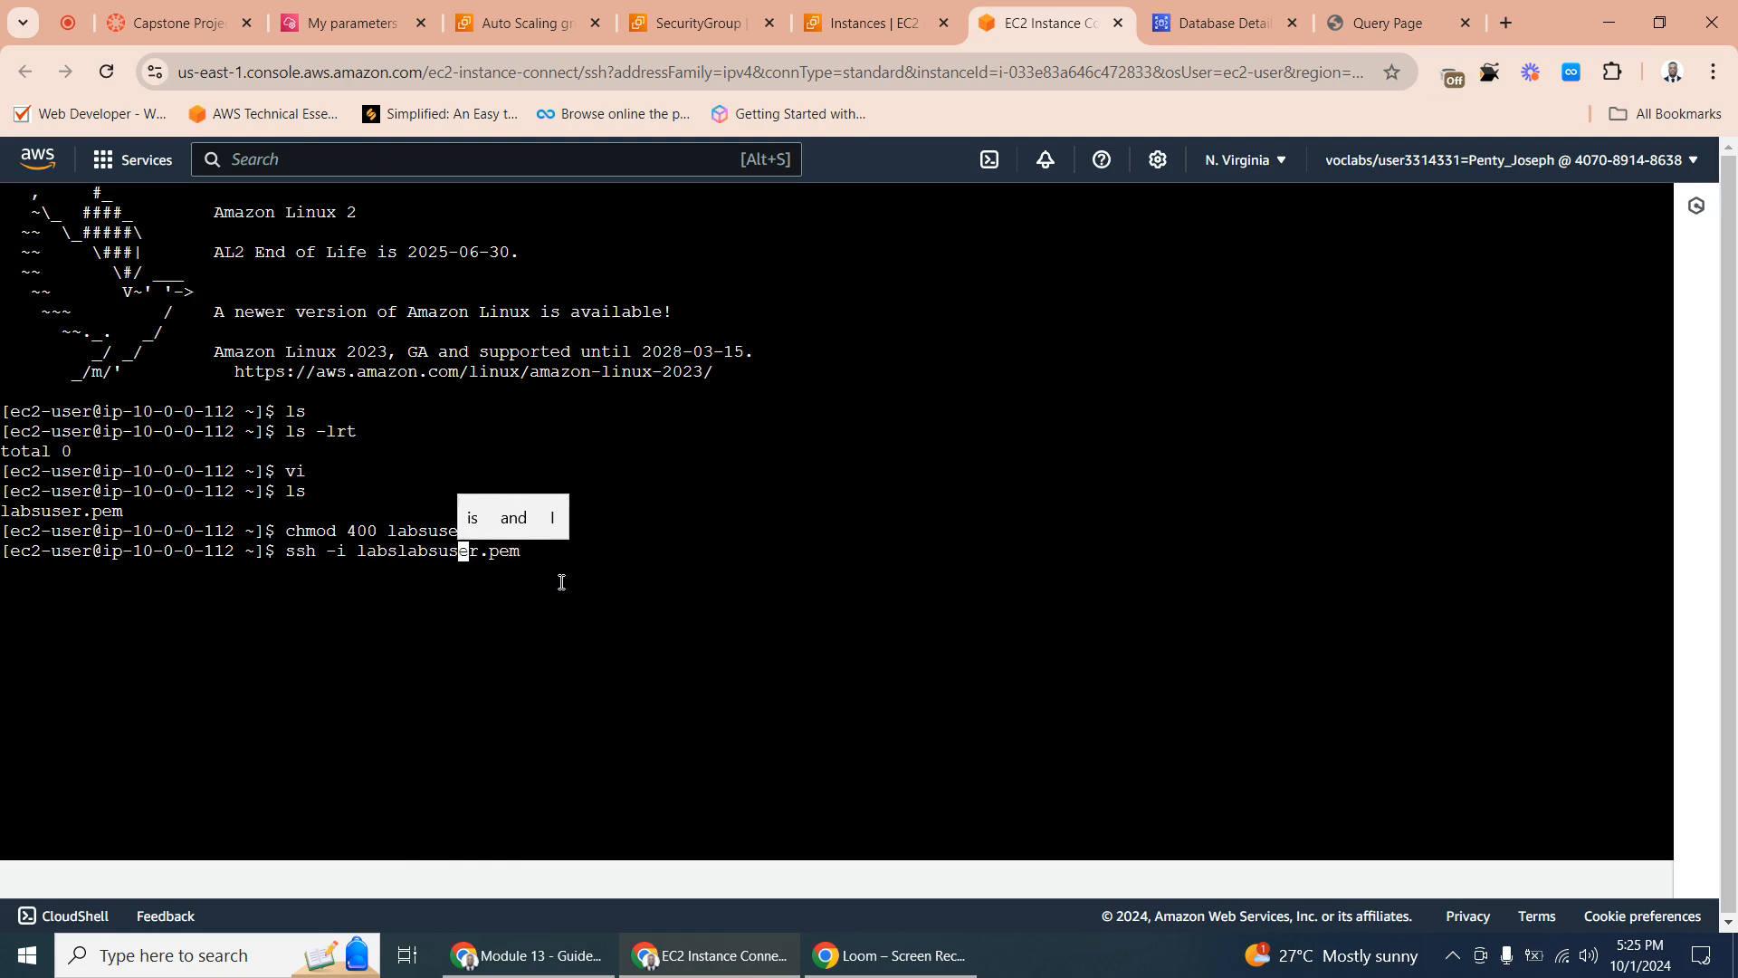
key("Left")
key("Left")
key("Left")
key("Left")
key("Left")
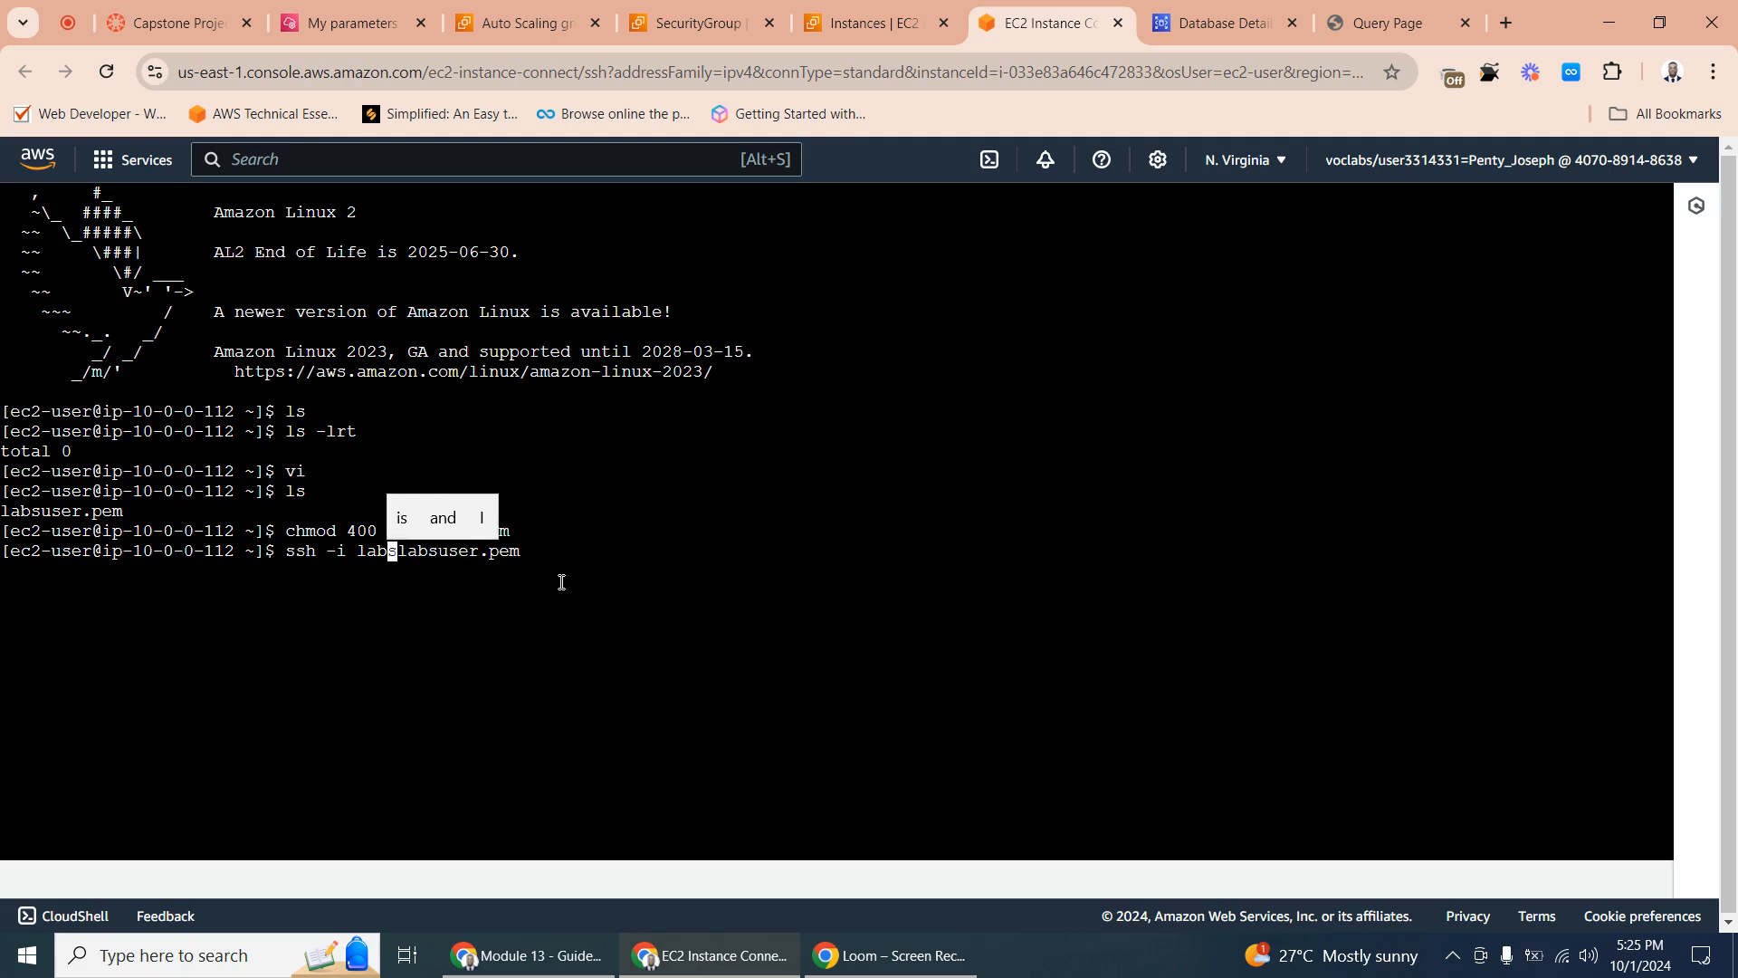
key("BackSpace")
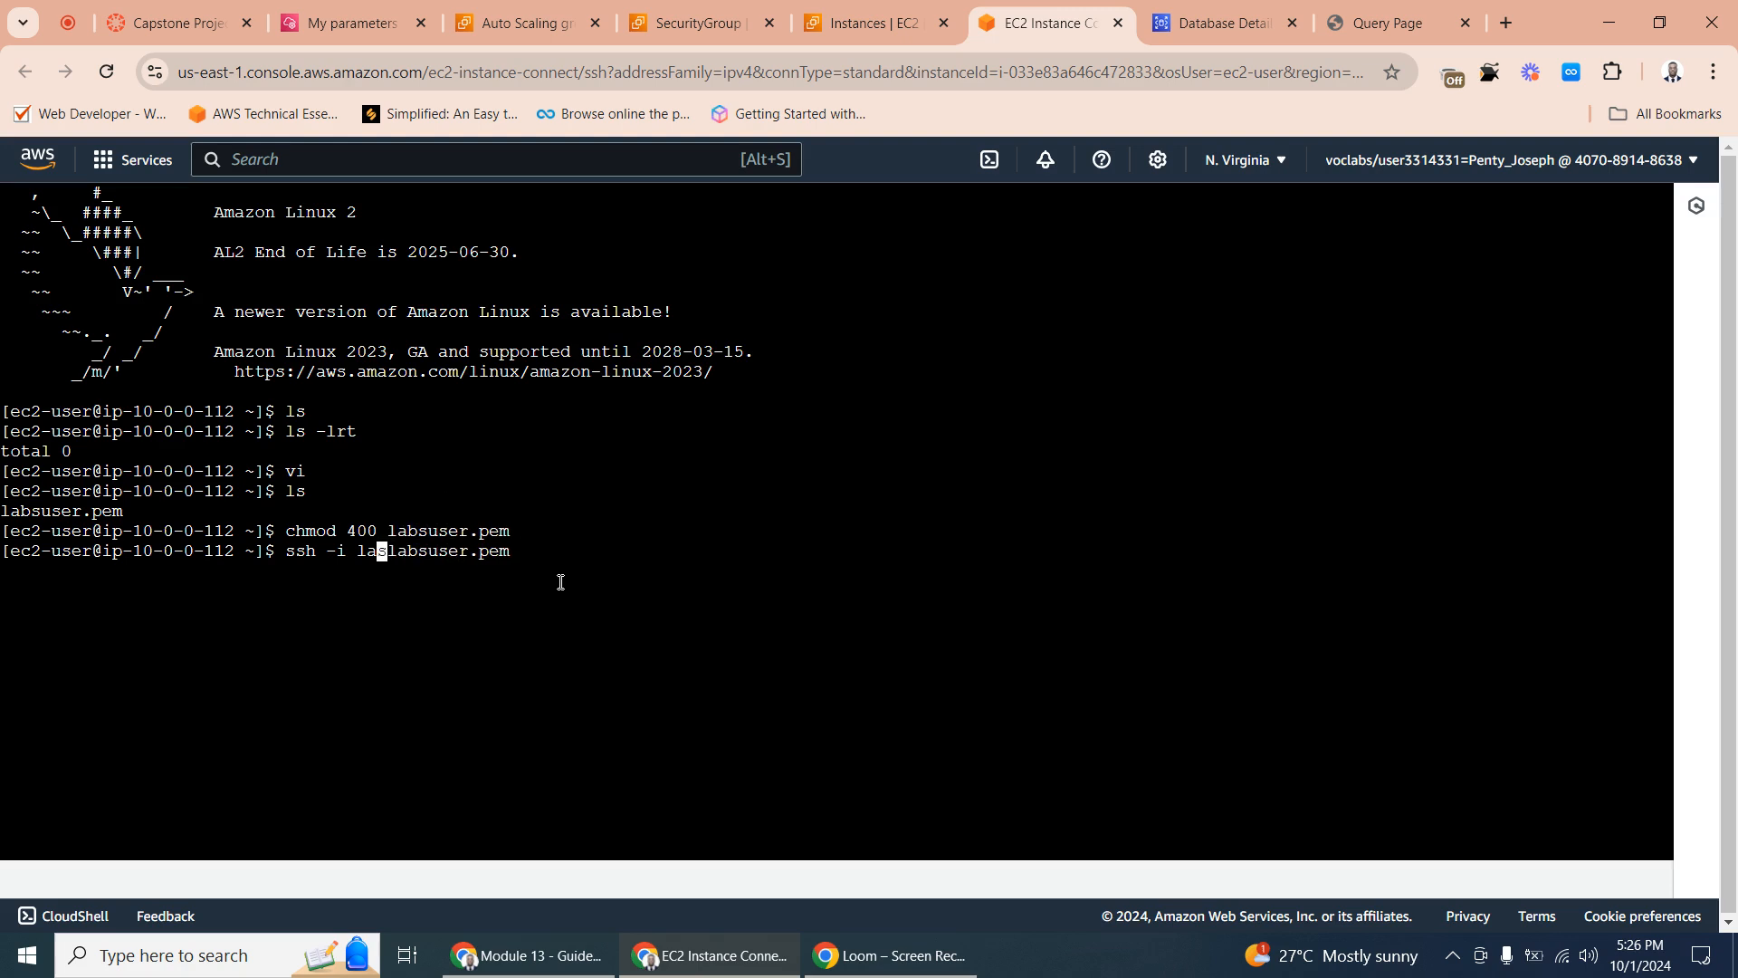
key("BackSpace")
key("BackSpace")
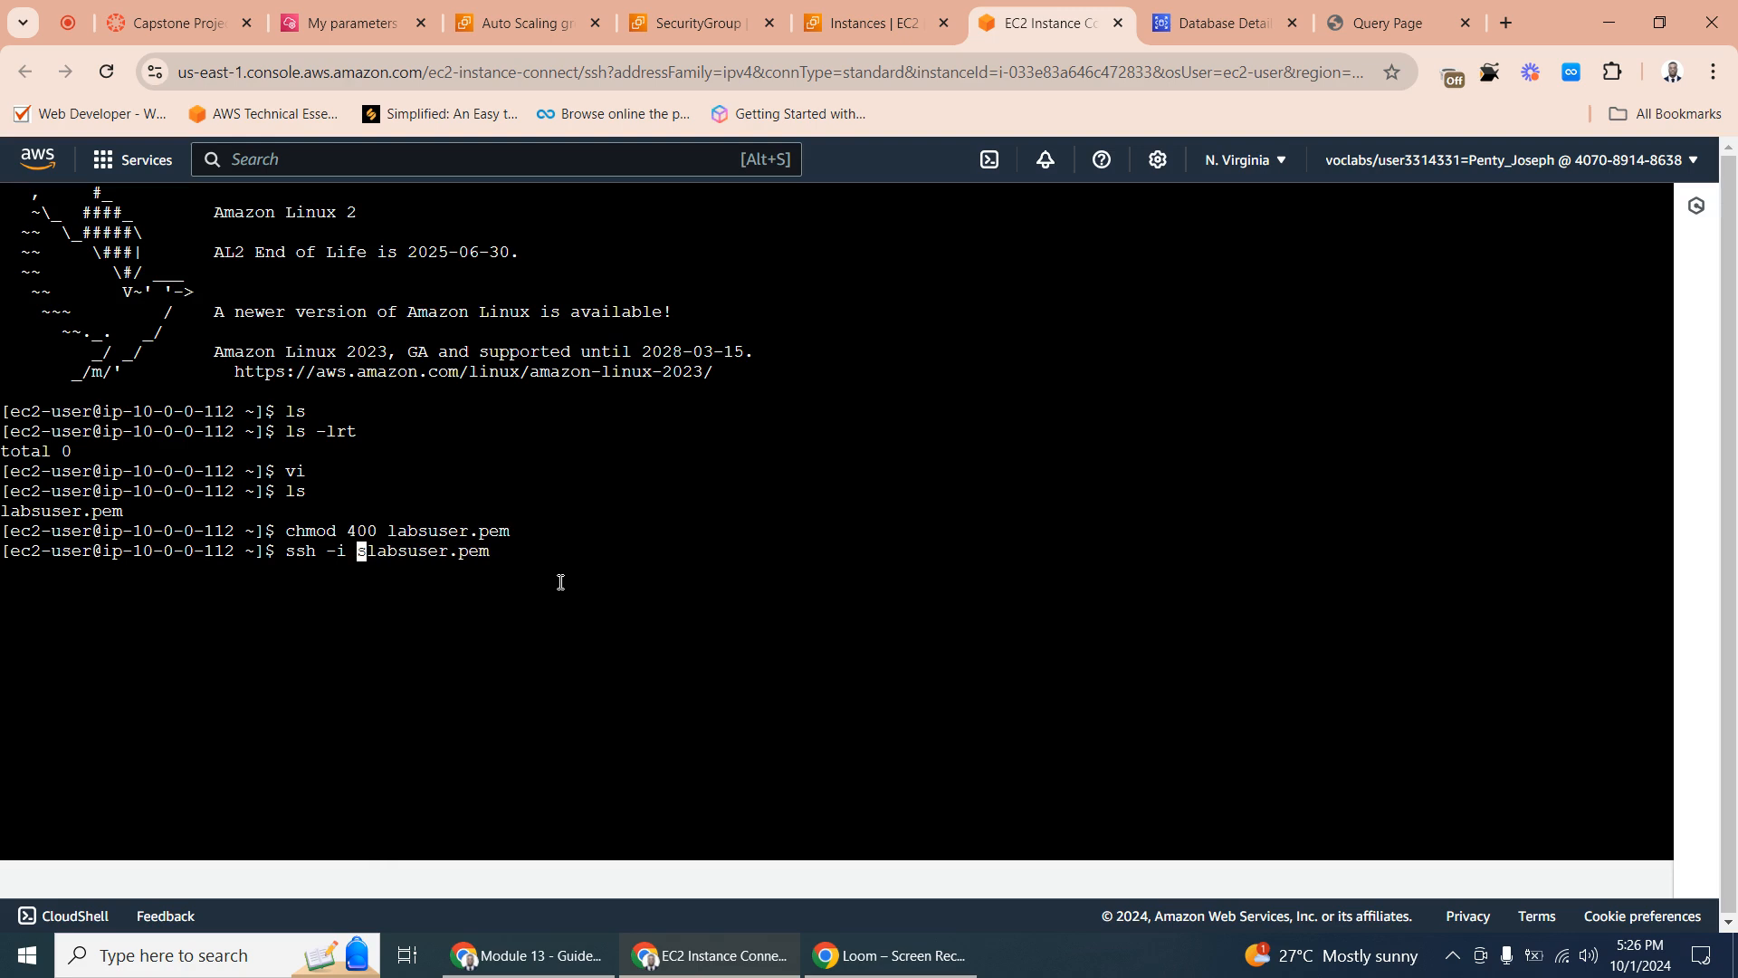
key("Delete")
key("BackSpace")
key("BackSpace")
type("i")
key("Right")
key("Right")
key("Right")
key("Right")
key("Right")
key("Right")
key("Right")
key("Right")
key("Right")
key("Right")
key("Right")
key("BackSpace")
key("Right")
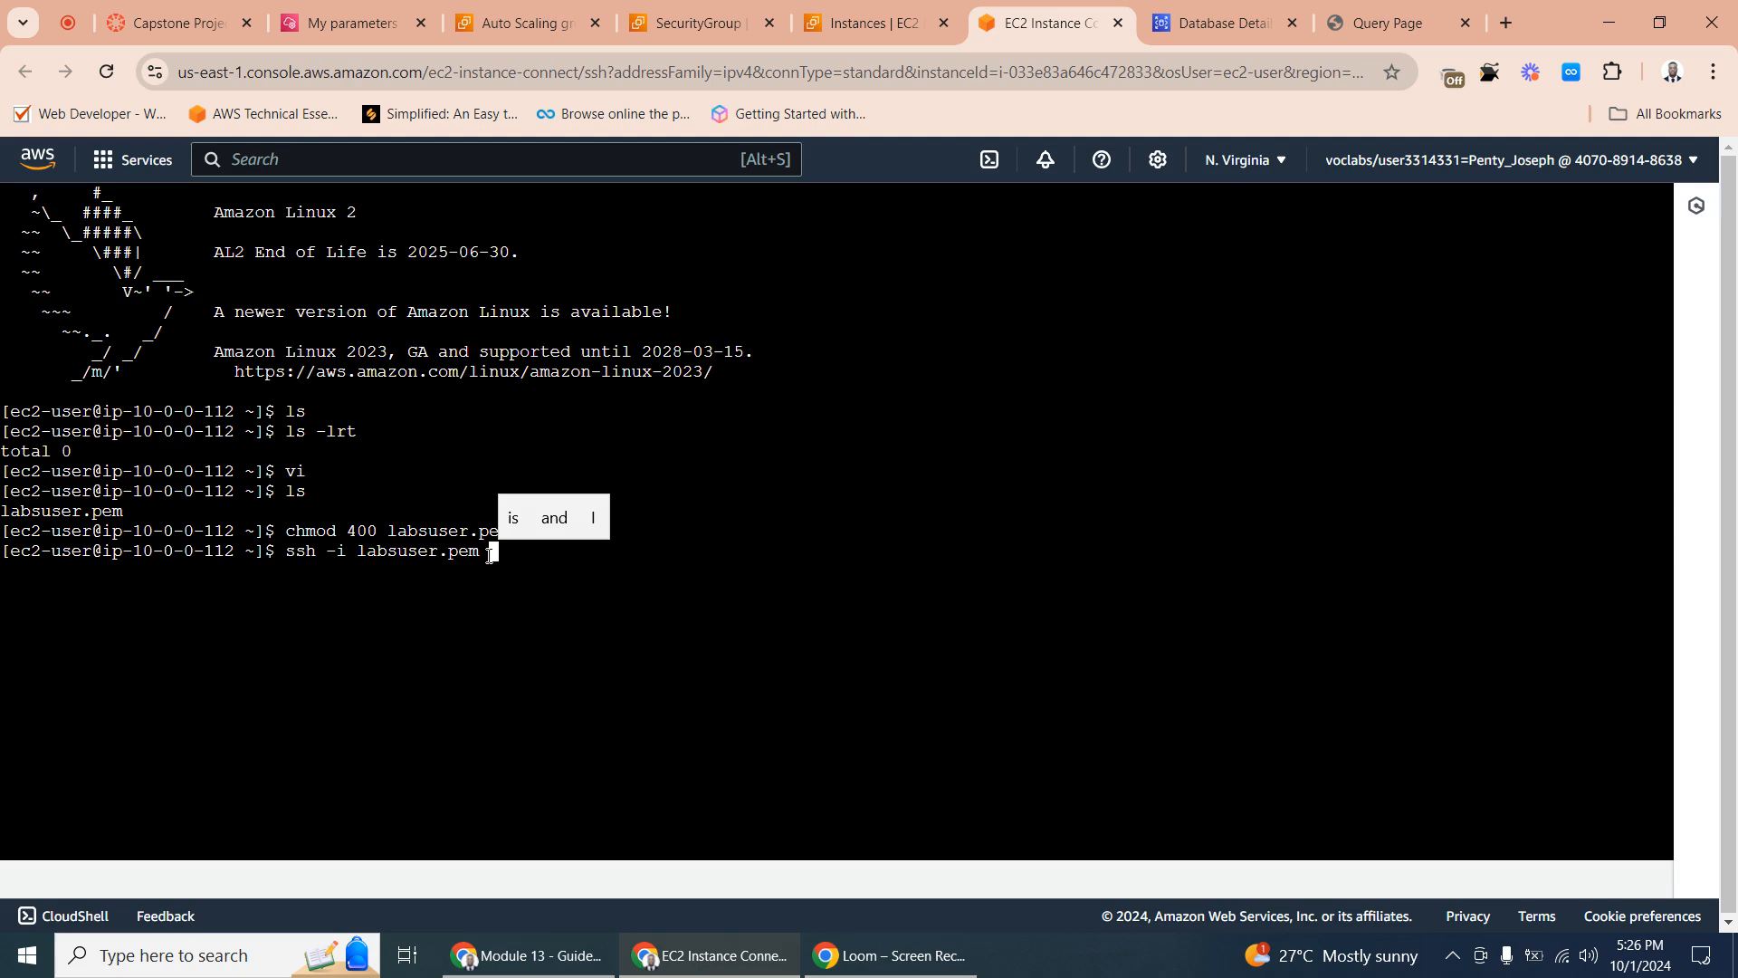
- Append the login user ec2-user@ after the key file in the SSH command
type("ec")
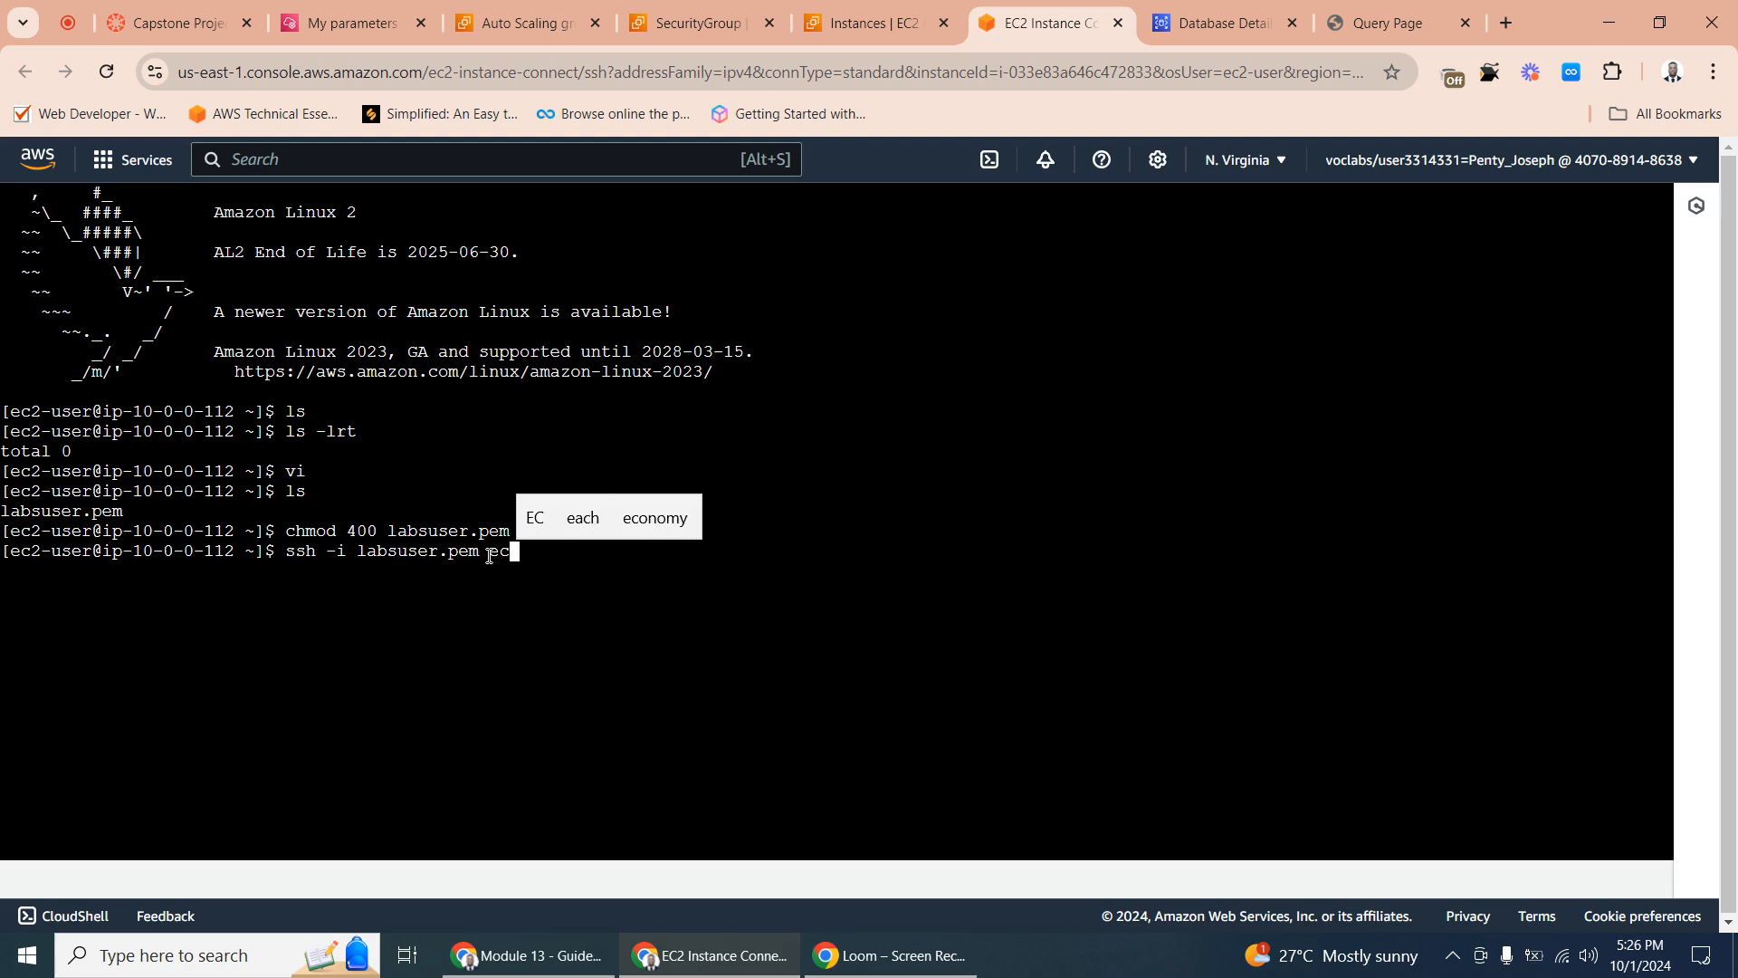
type("2-")
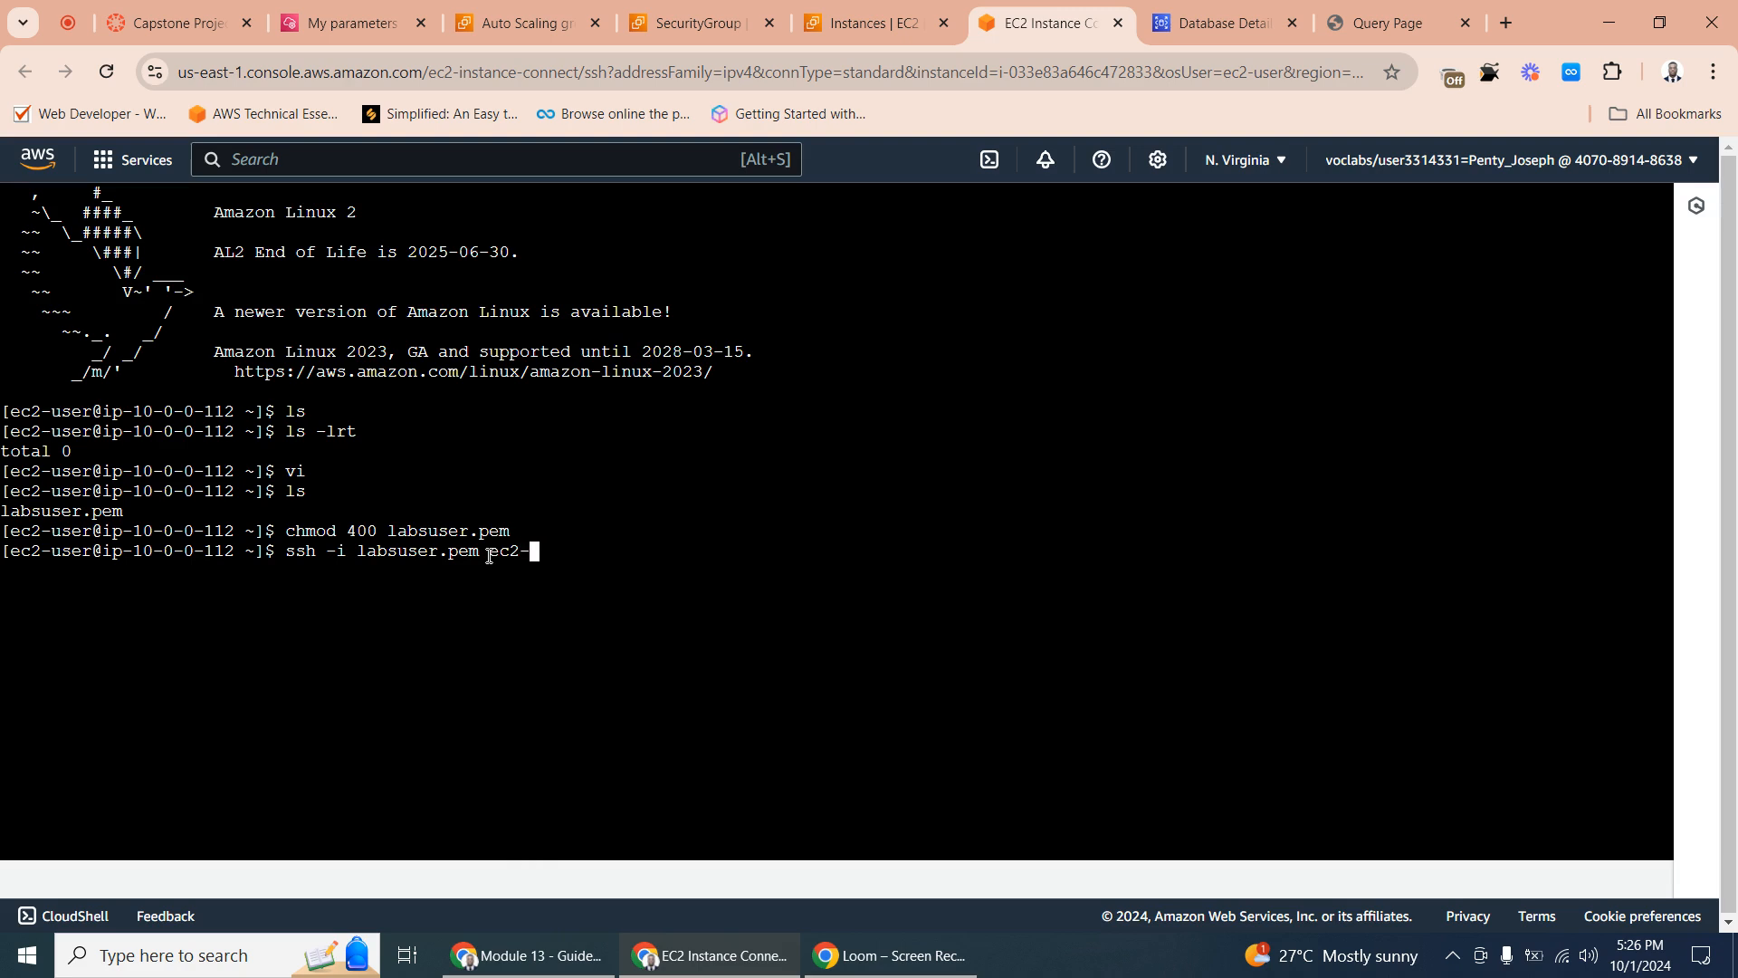
type("user@")
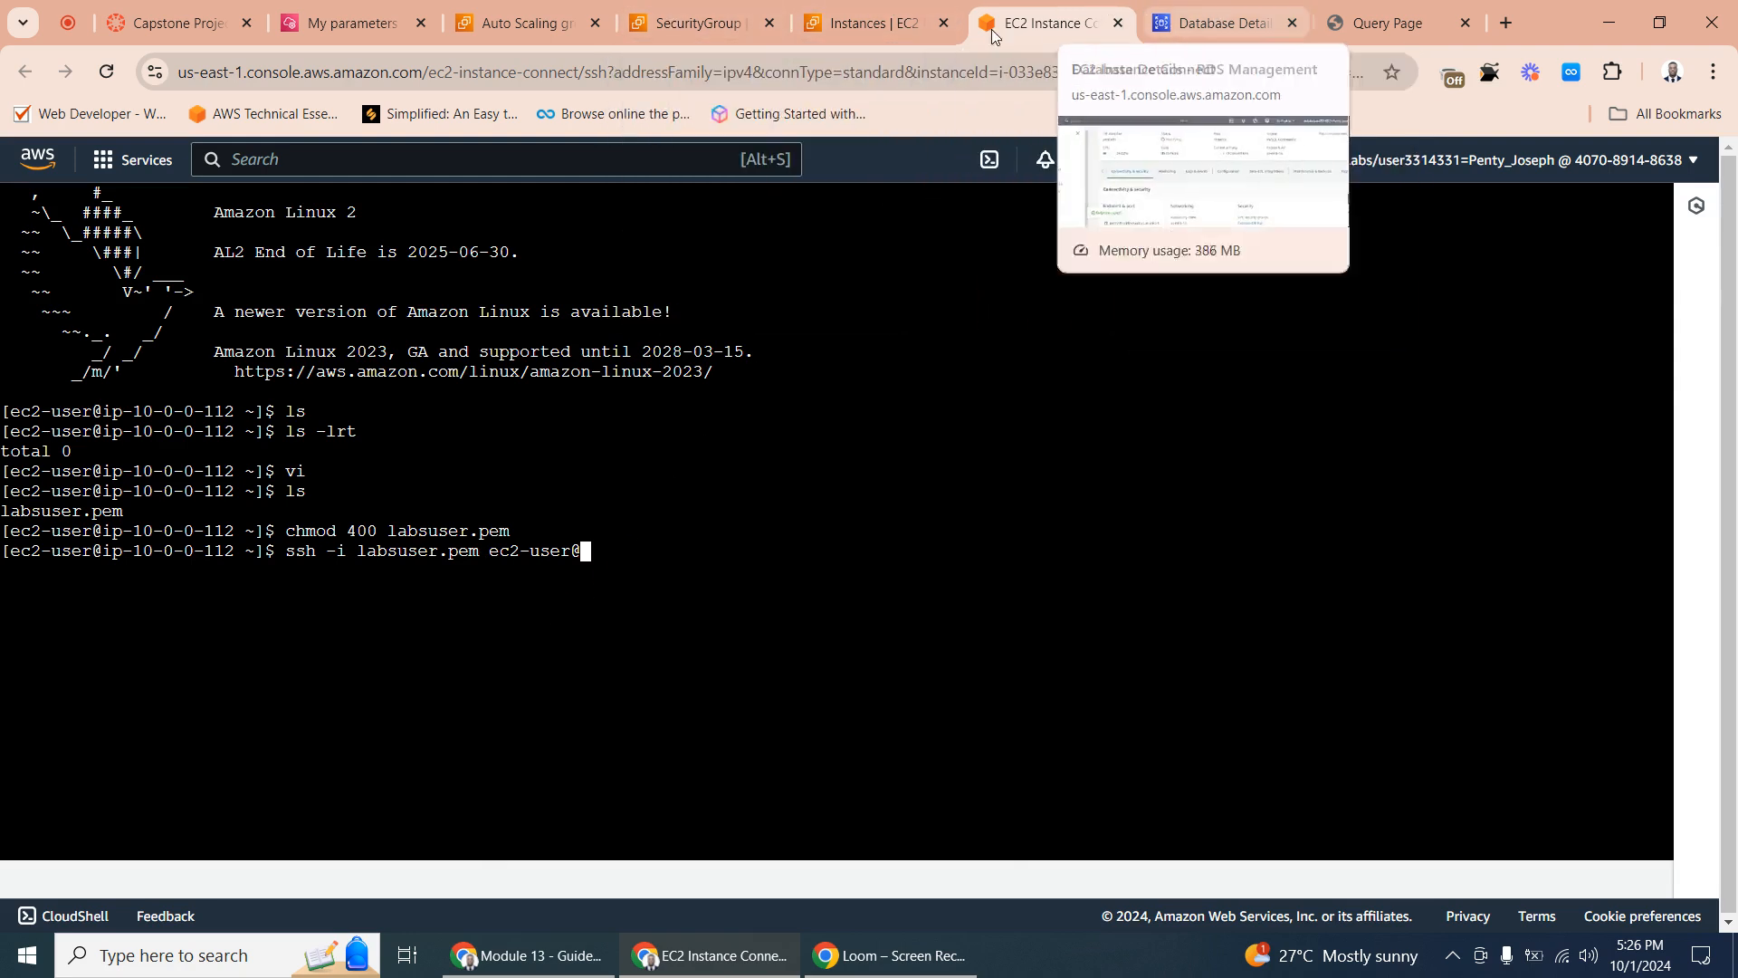
- Open the ExampleAPP instance's summary in the EC2 instances list and copy its private IPv4 address
left_click(812, 29)
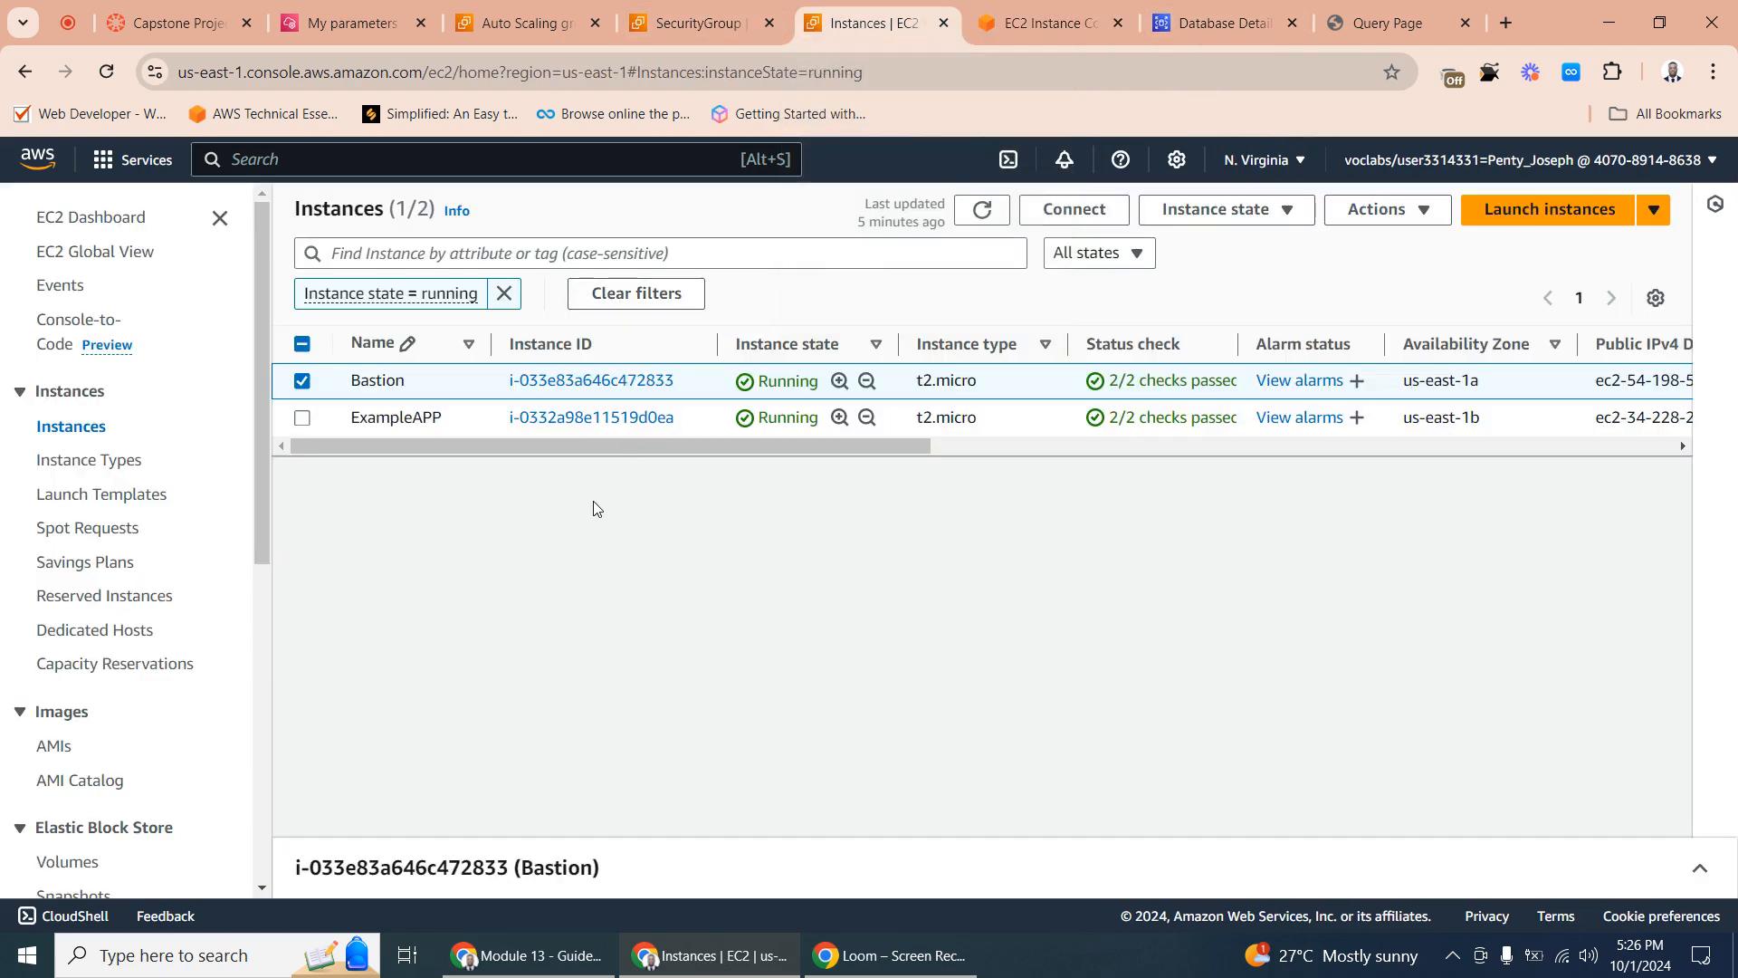
left_click(303, 380)
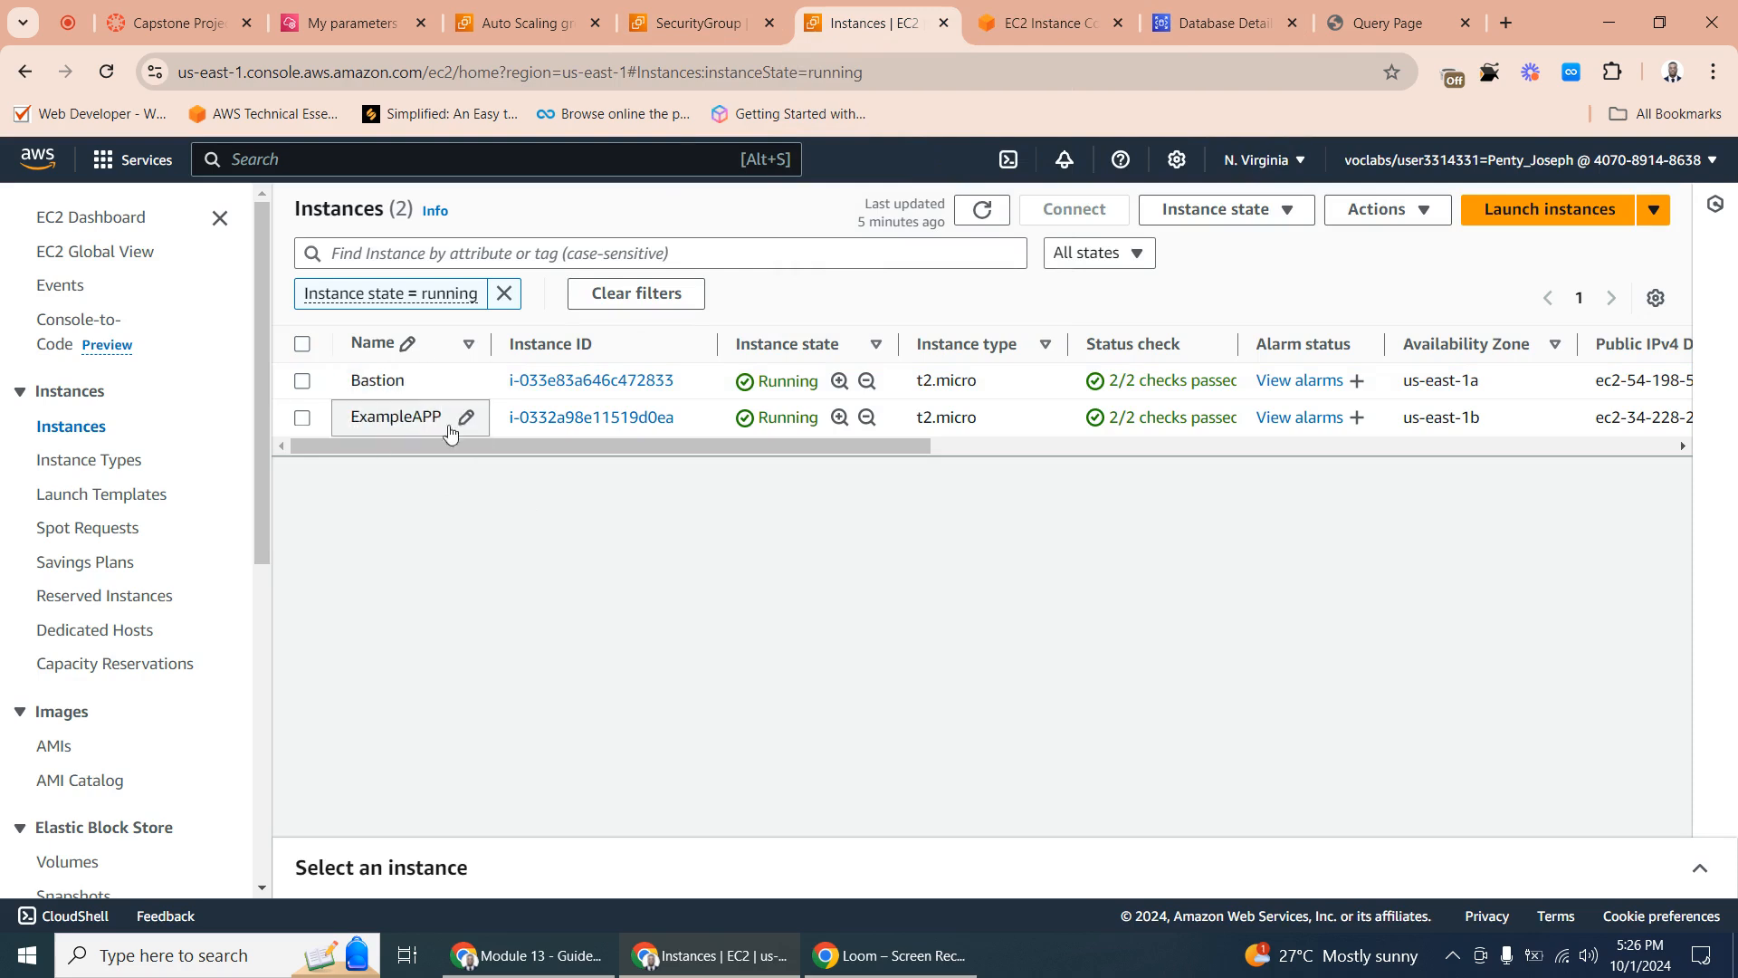
left_click(304, 419)
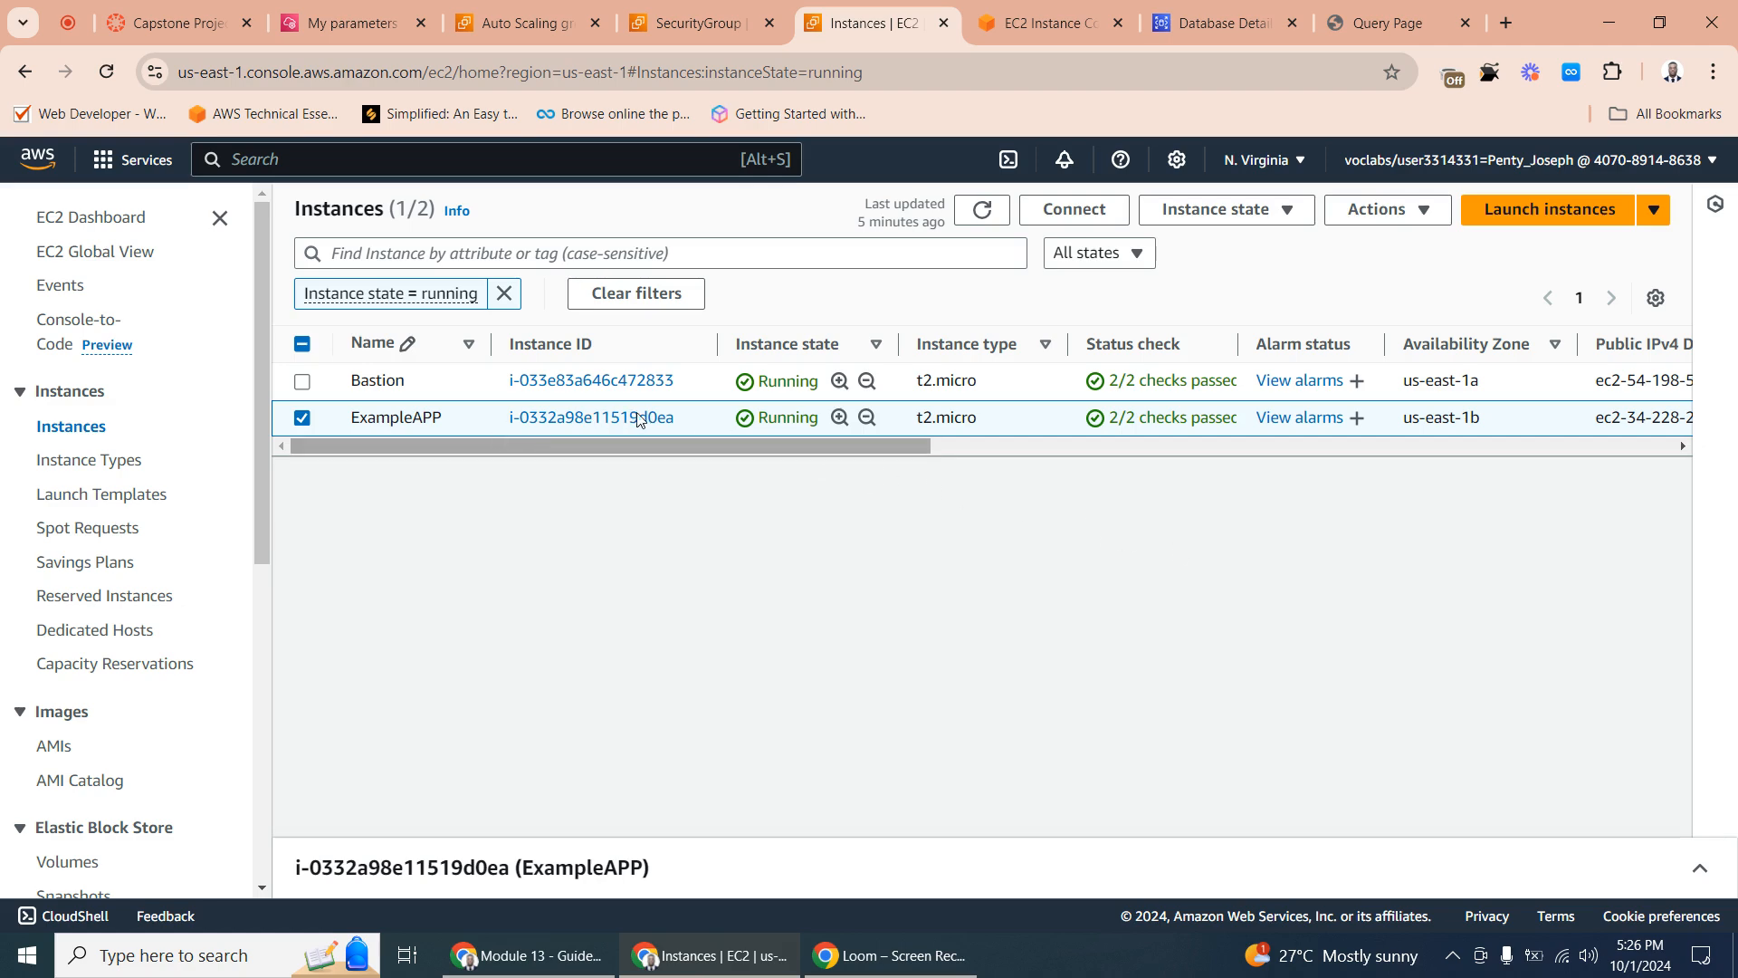
left_click(666, 418)
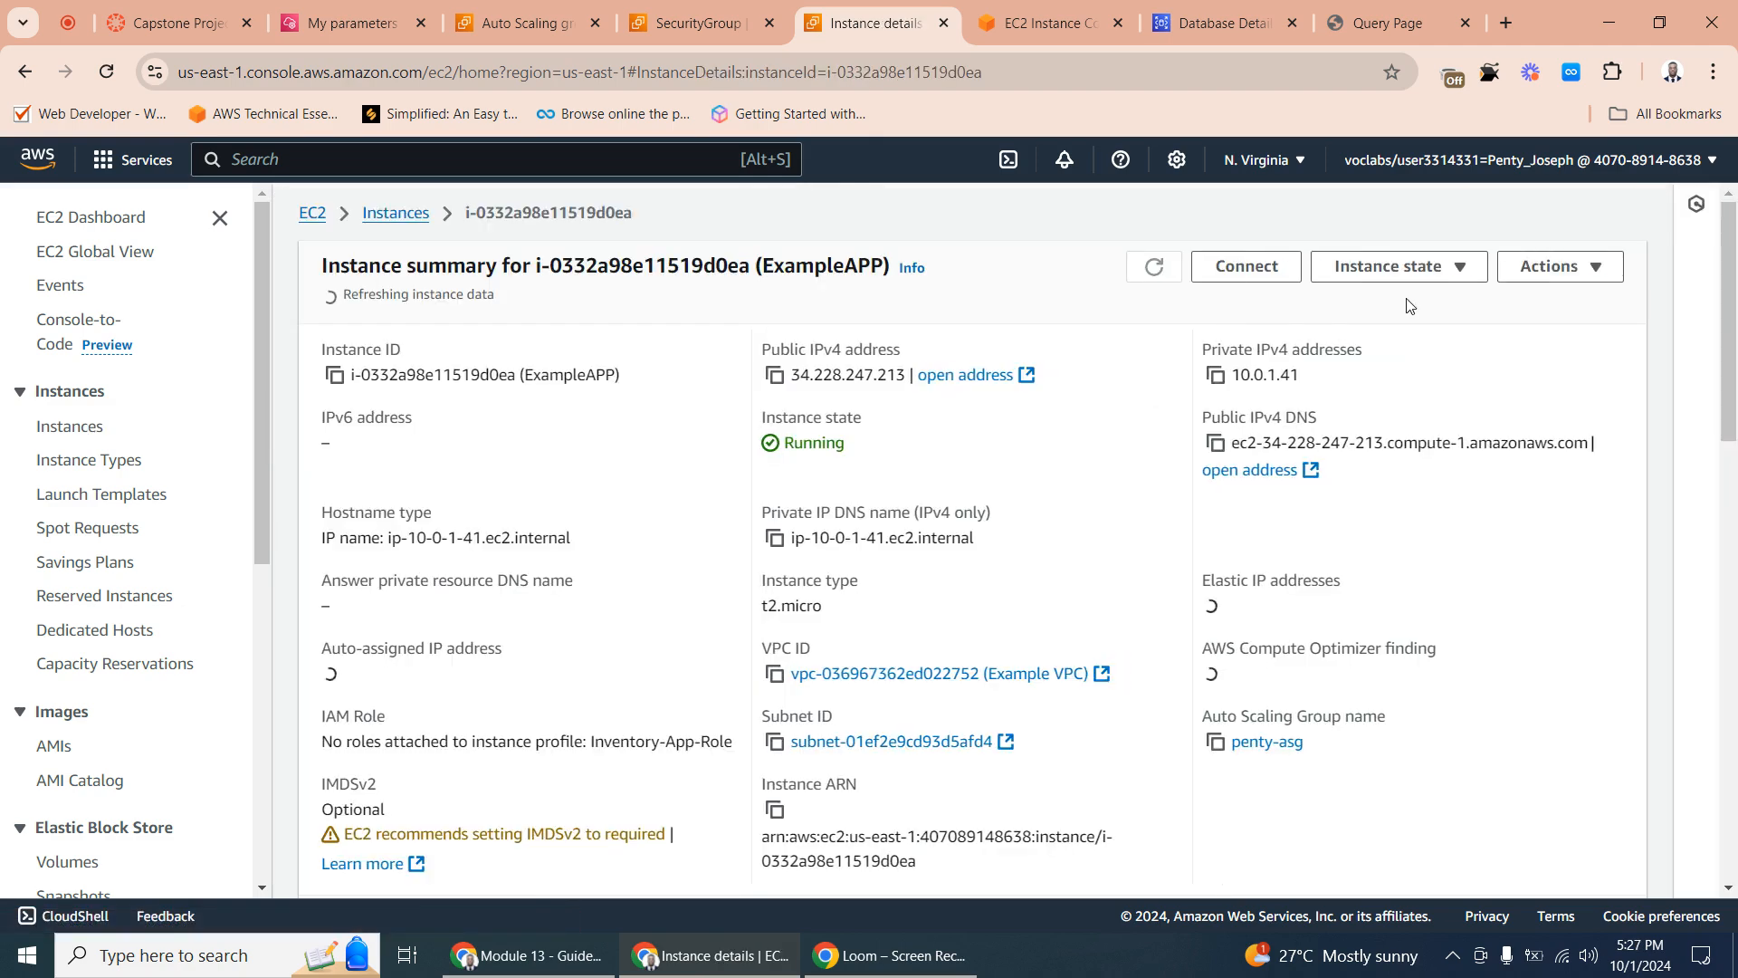
left_click(1216, 368)
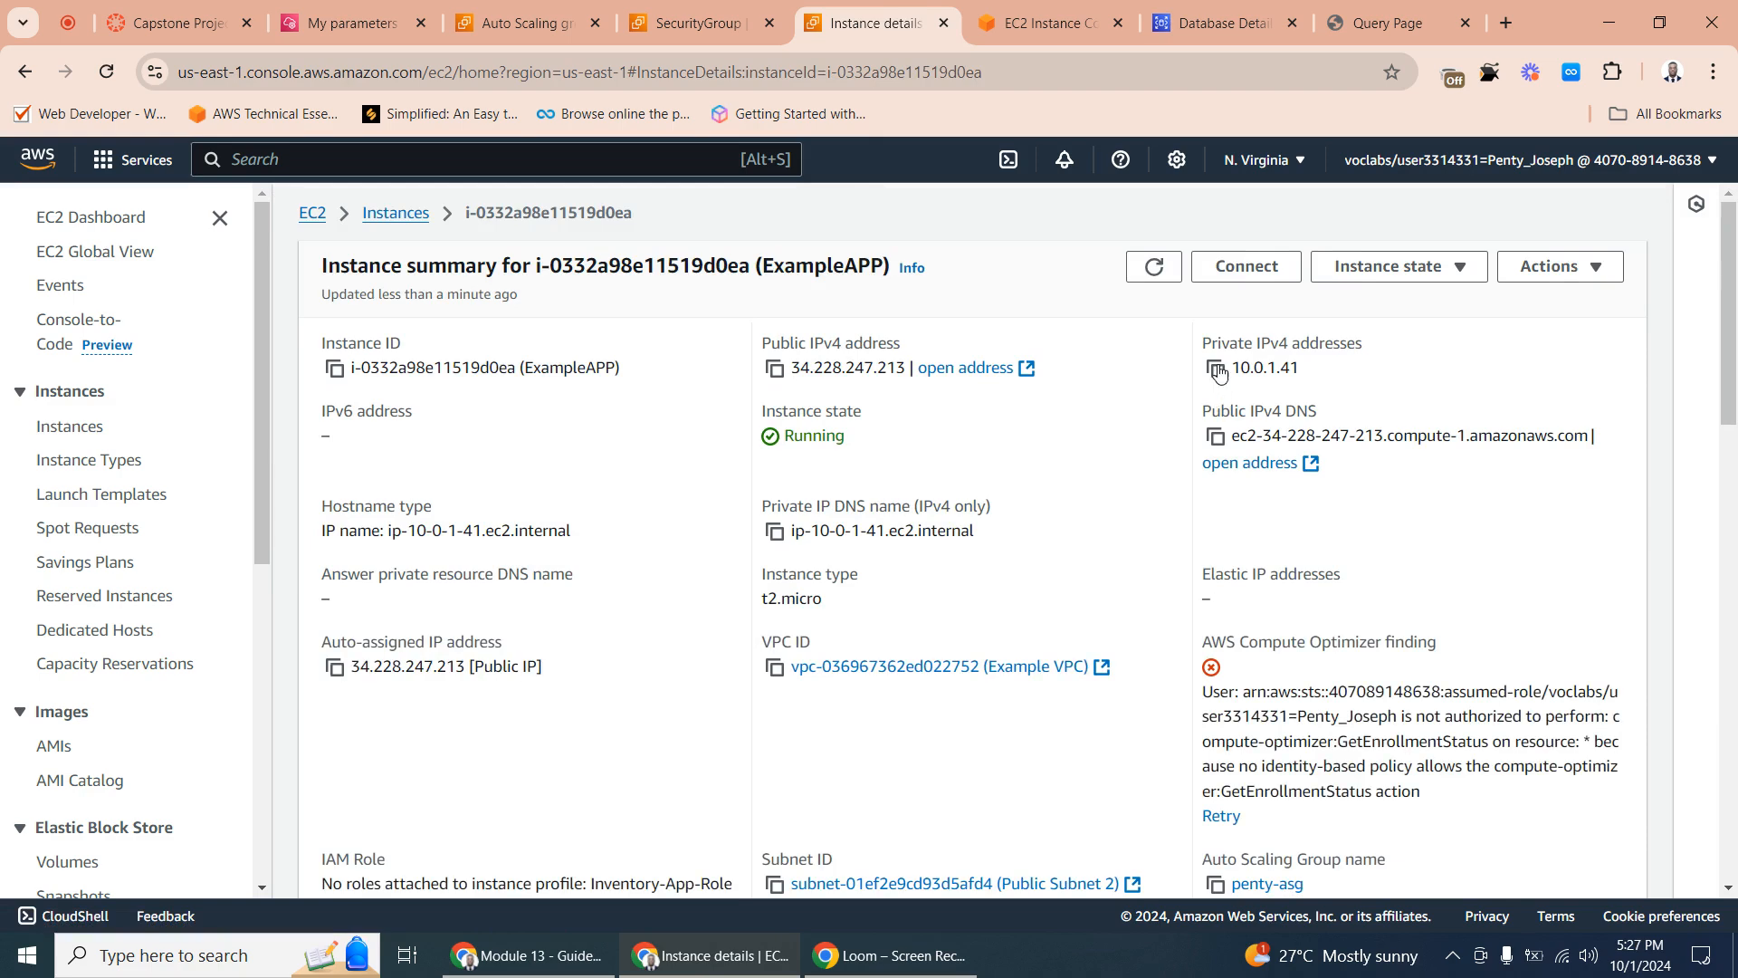
- Complete the SSH command in the Bastion terminal with the host 10.0.1.41, run it, and accept the host key with yes
left_click(1062, 24)
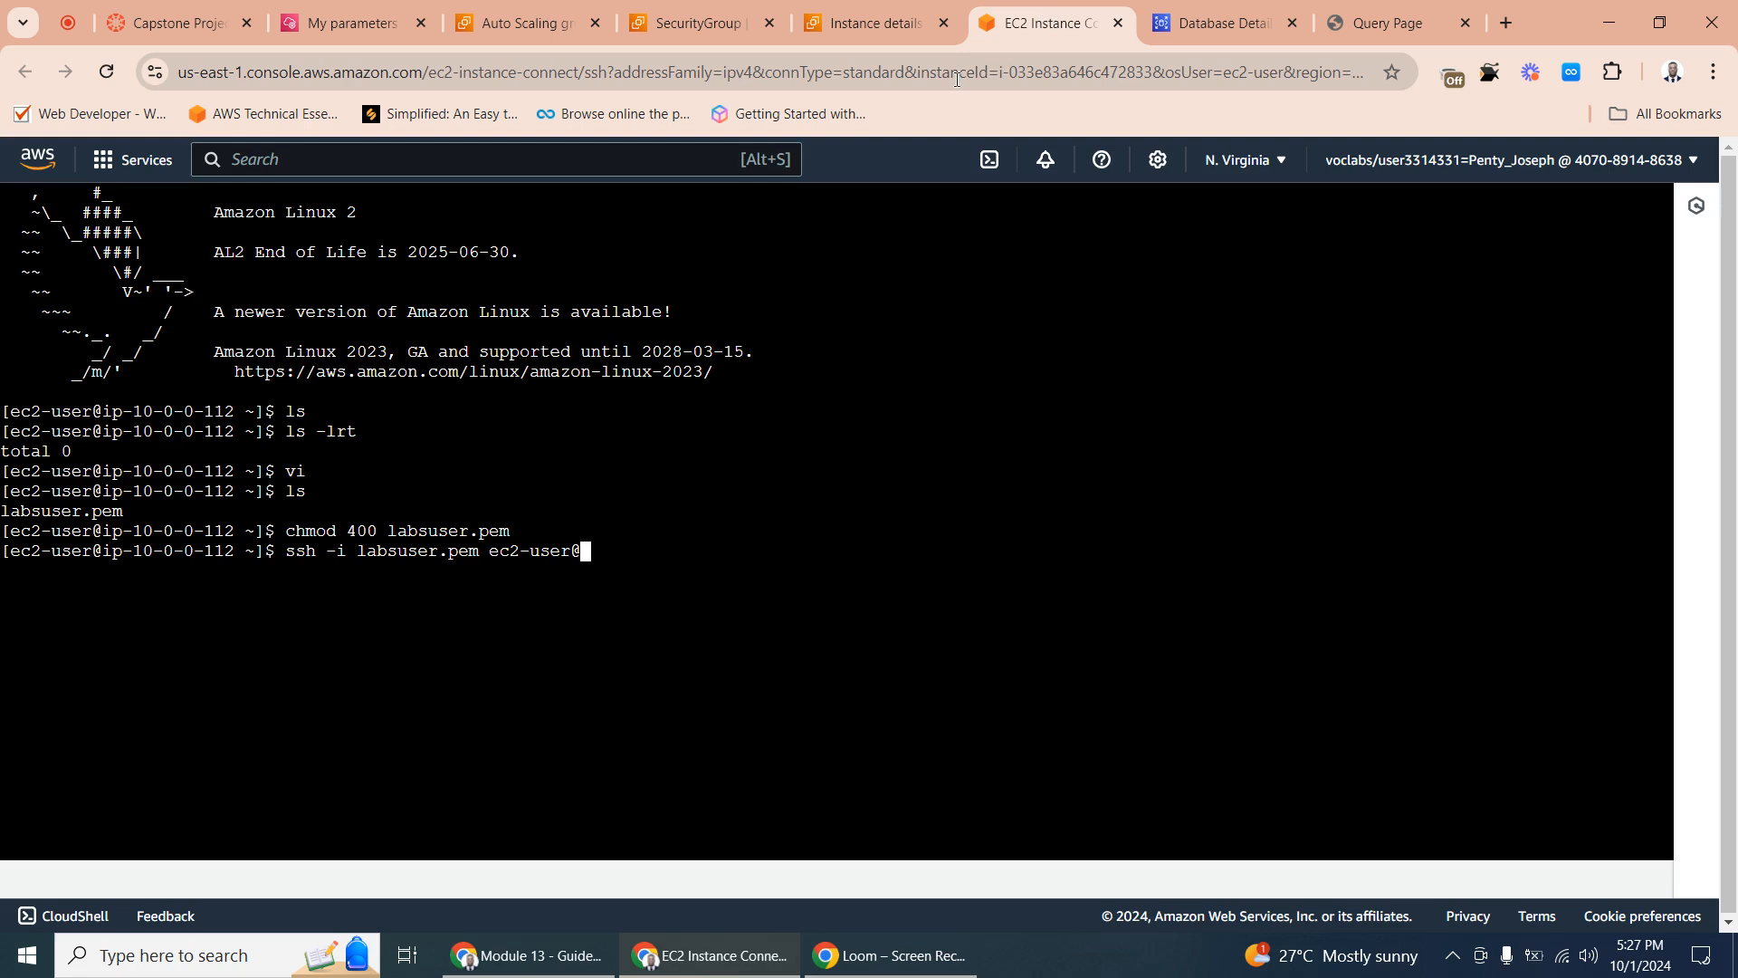
right_click(584, 560)
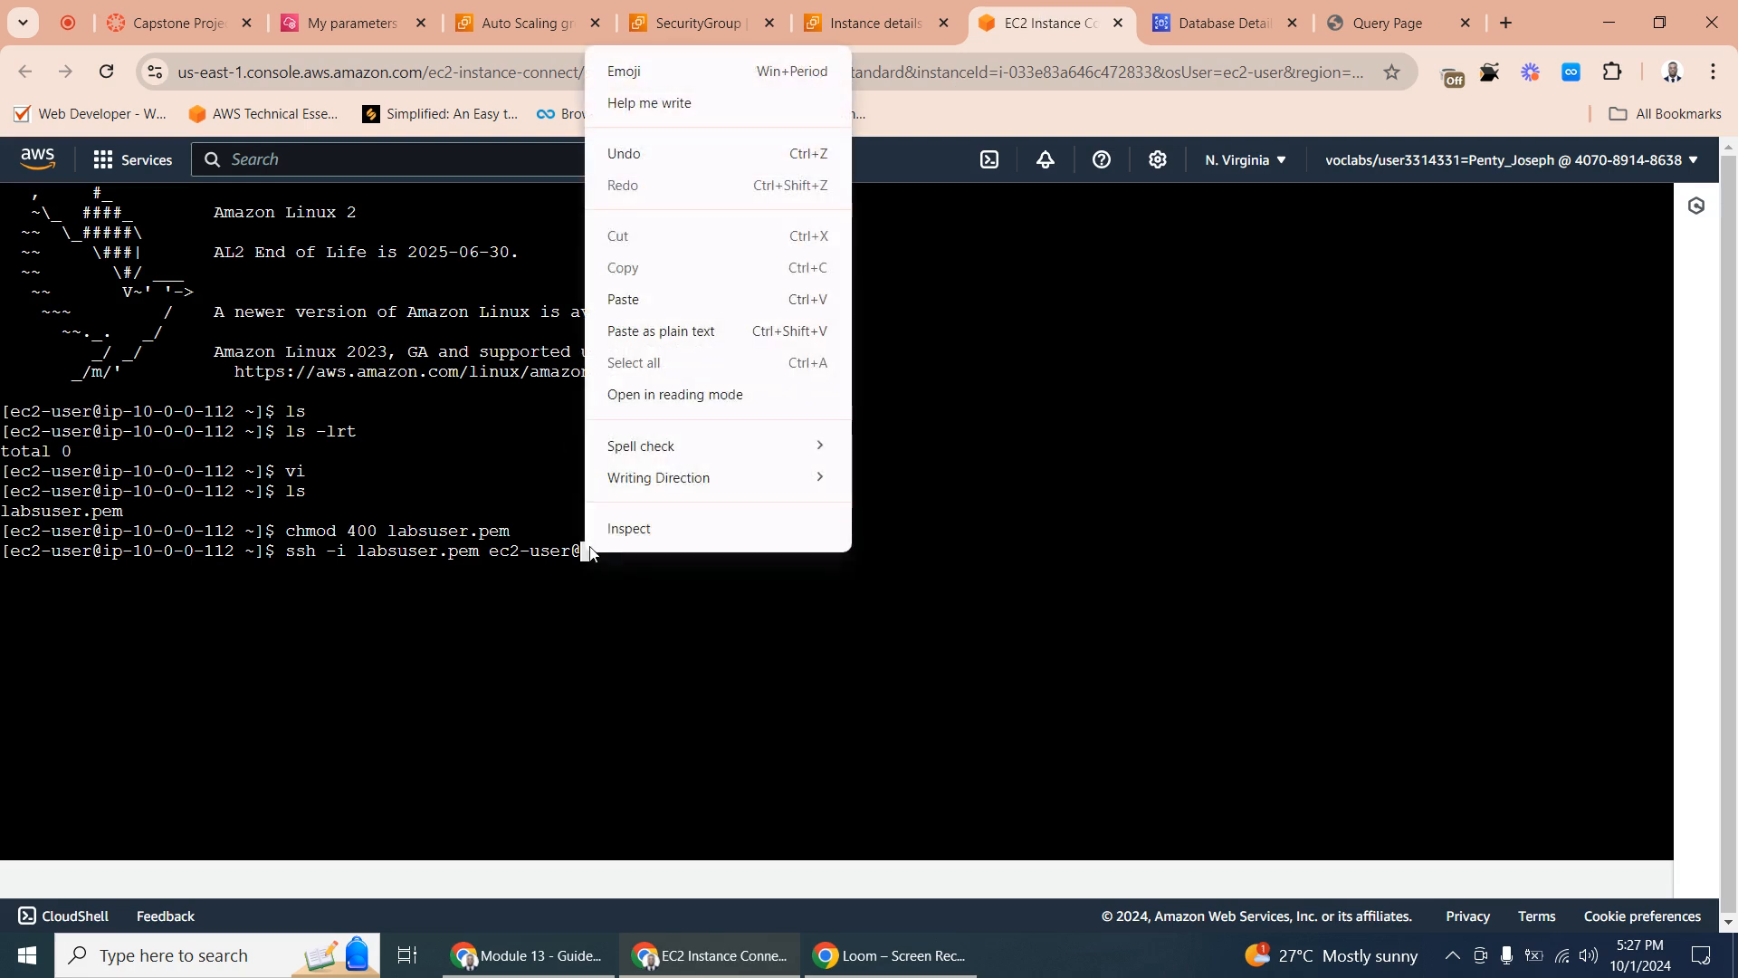
left_click(637, 309)
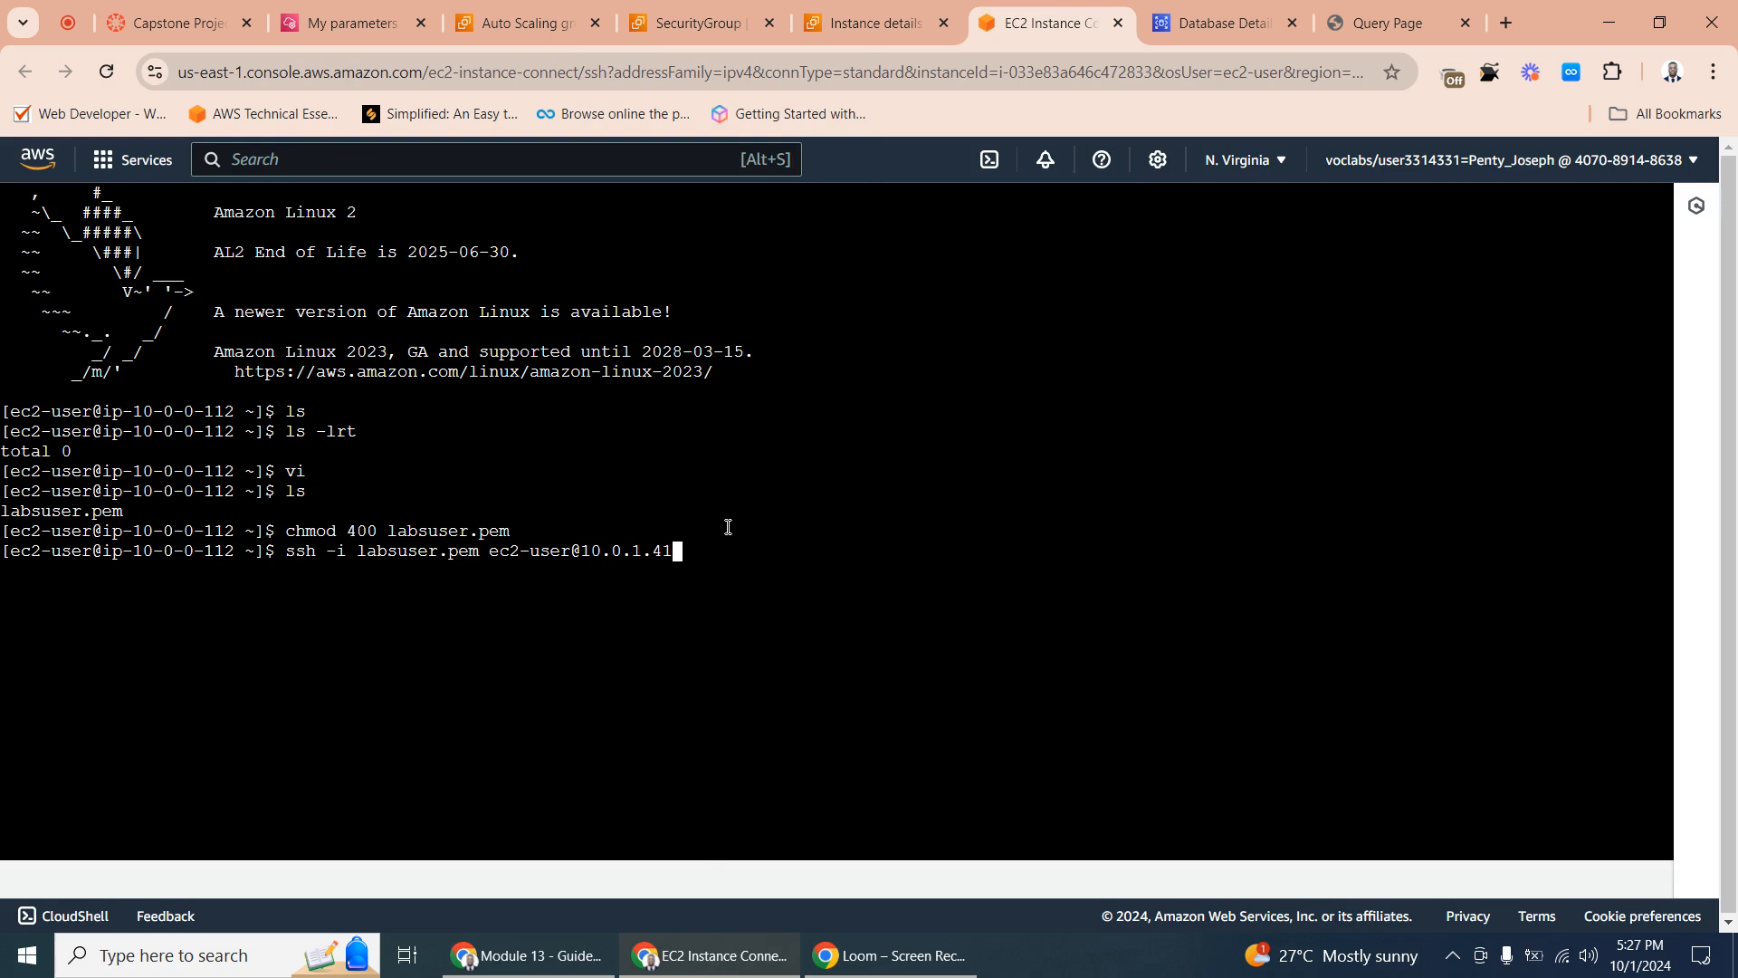
key("Return")
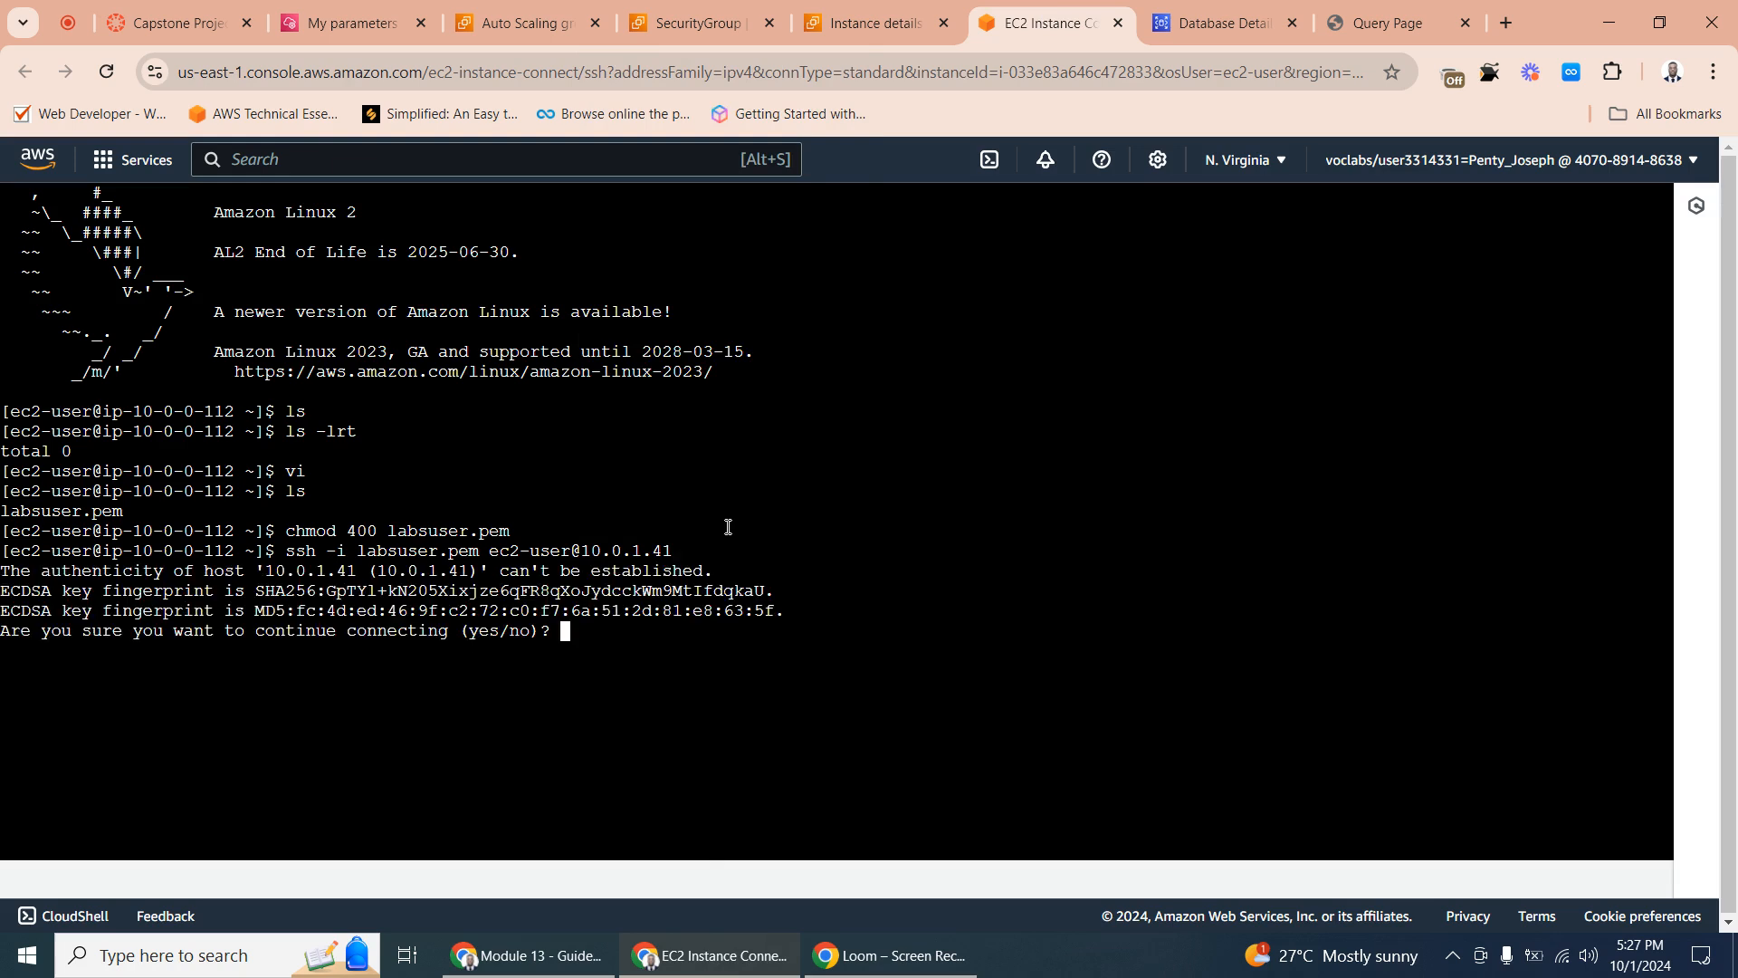
type("yes")
key("Return")
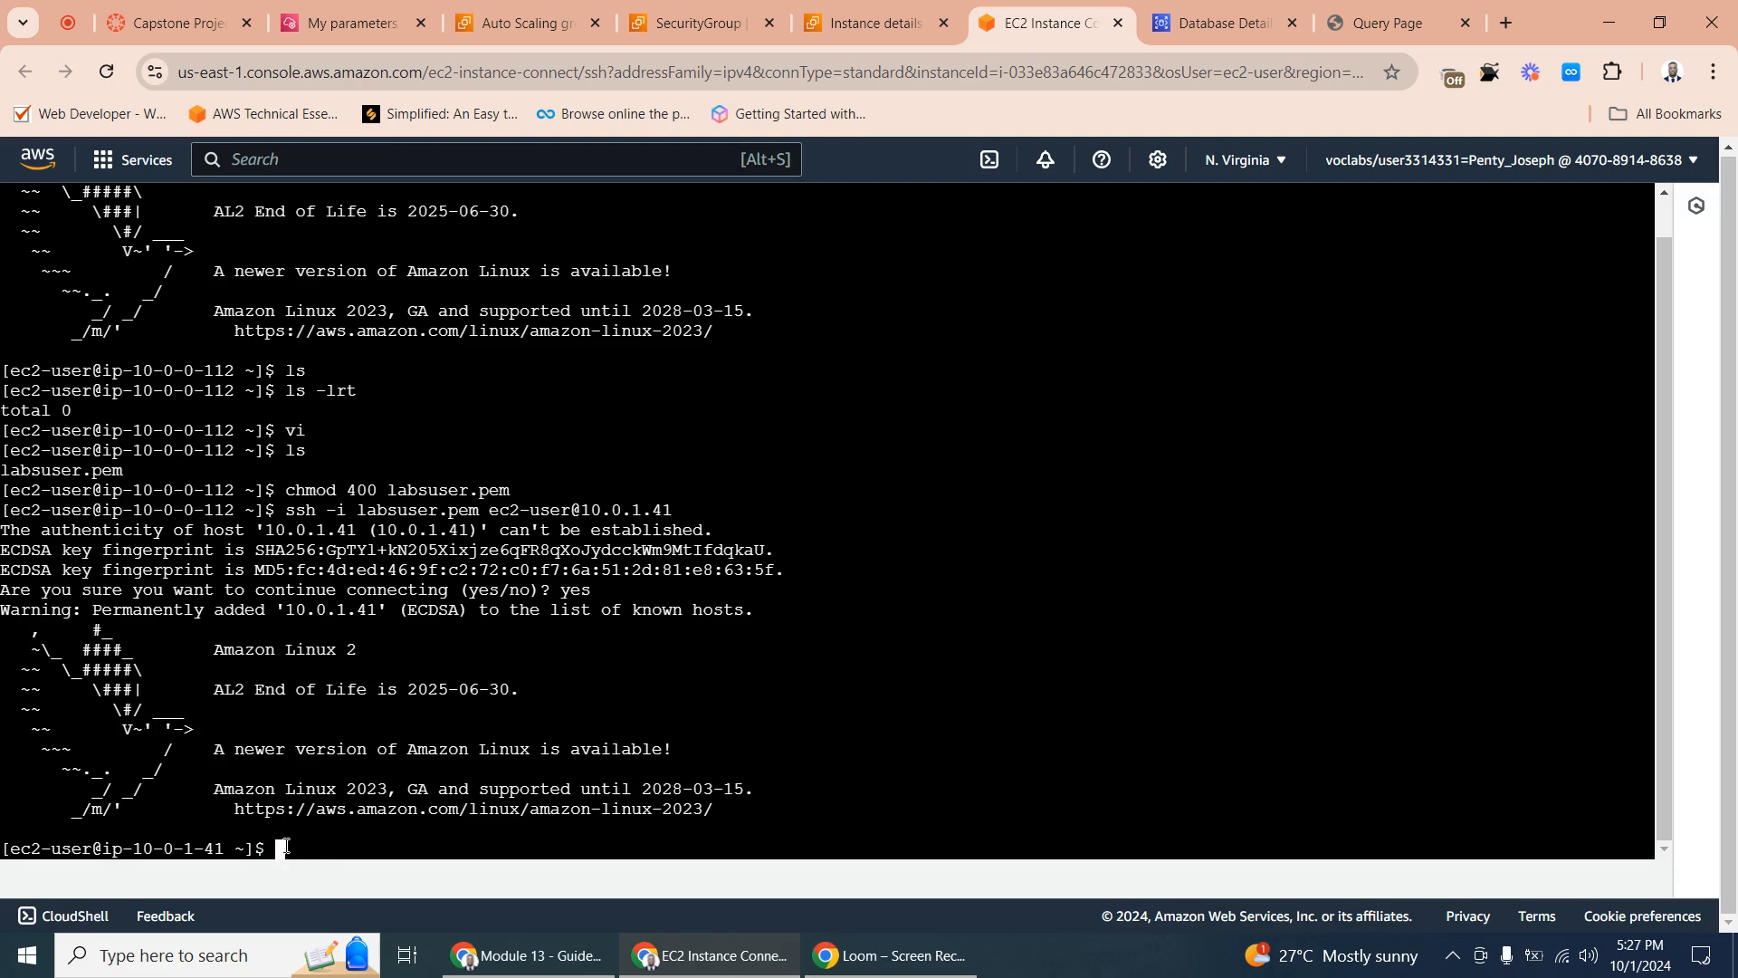
- List the app instance's home directory with ls, and check the pentydb details page and the website's query page
type("ls")
key("Return")
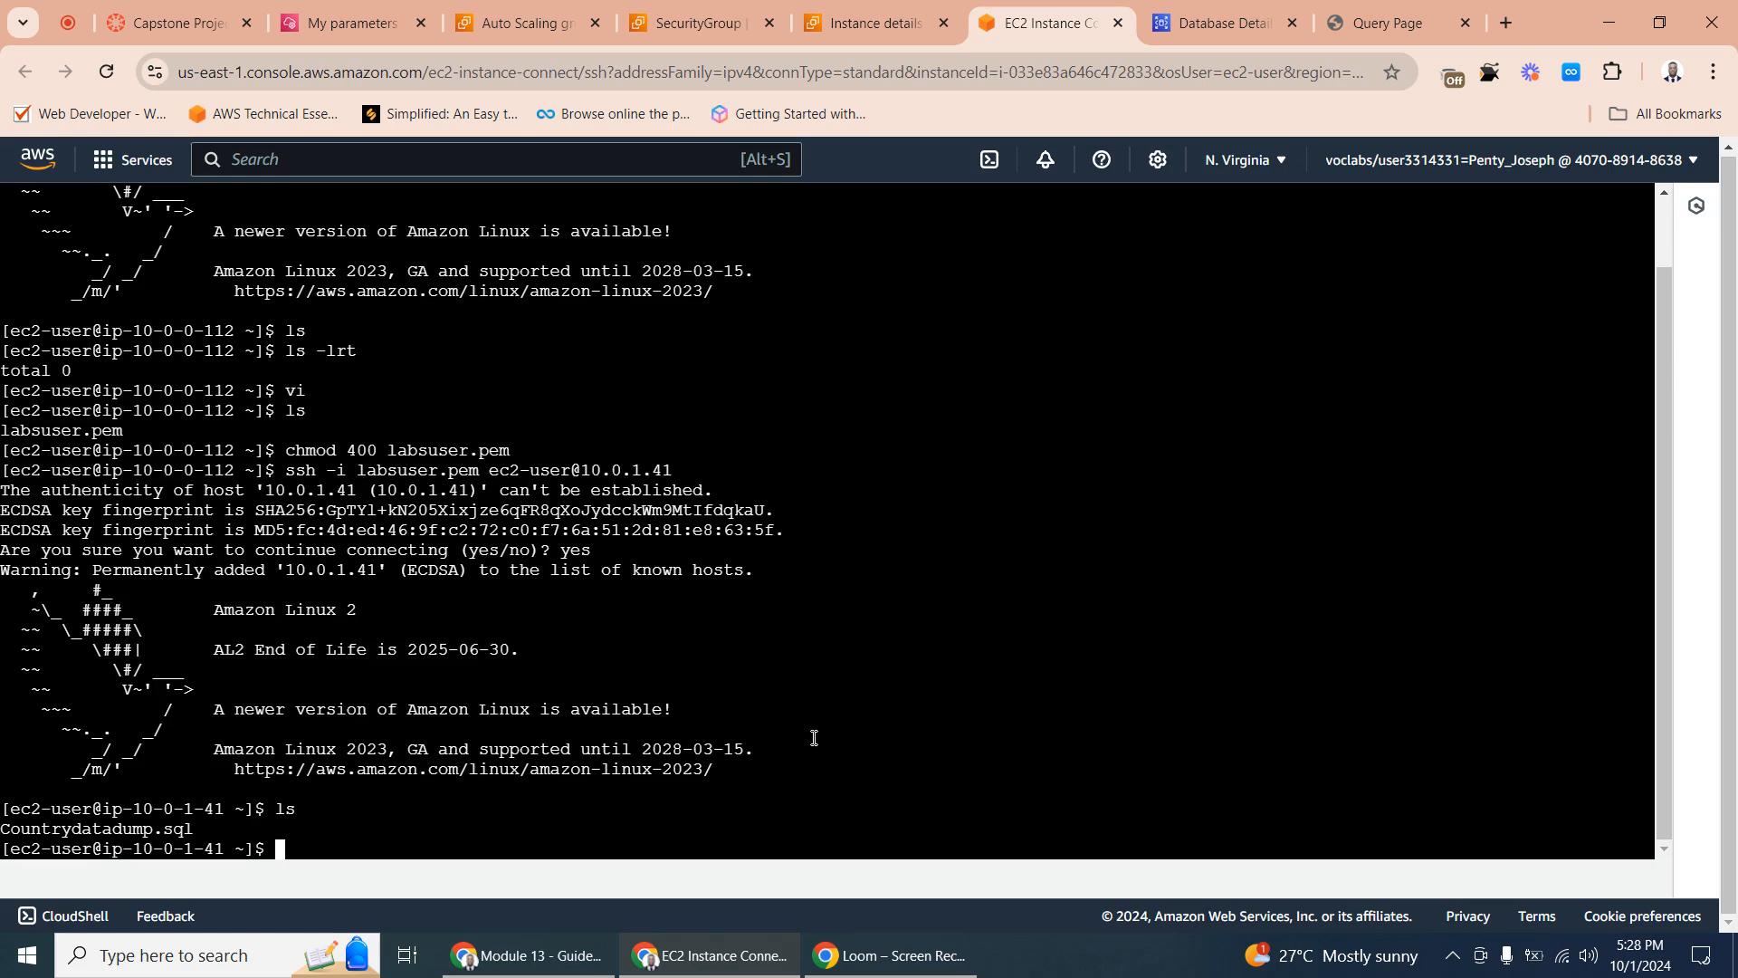
left_click(1223, 7)
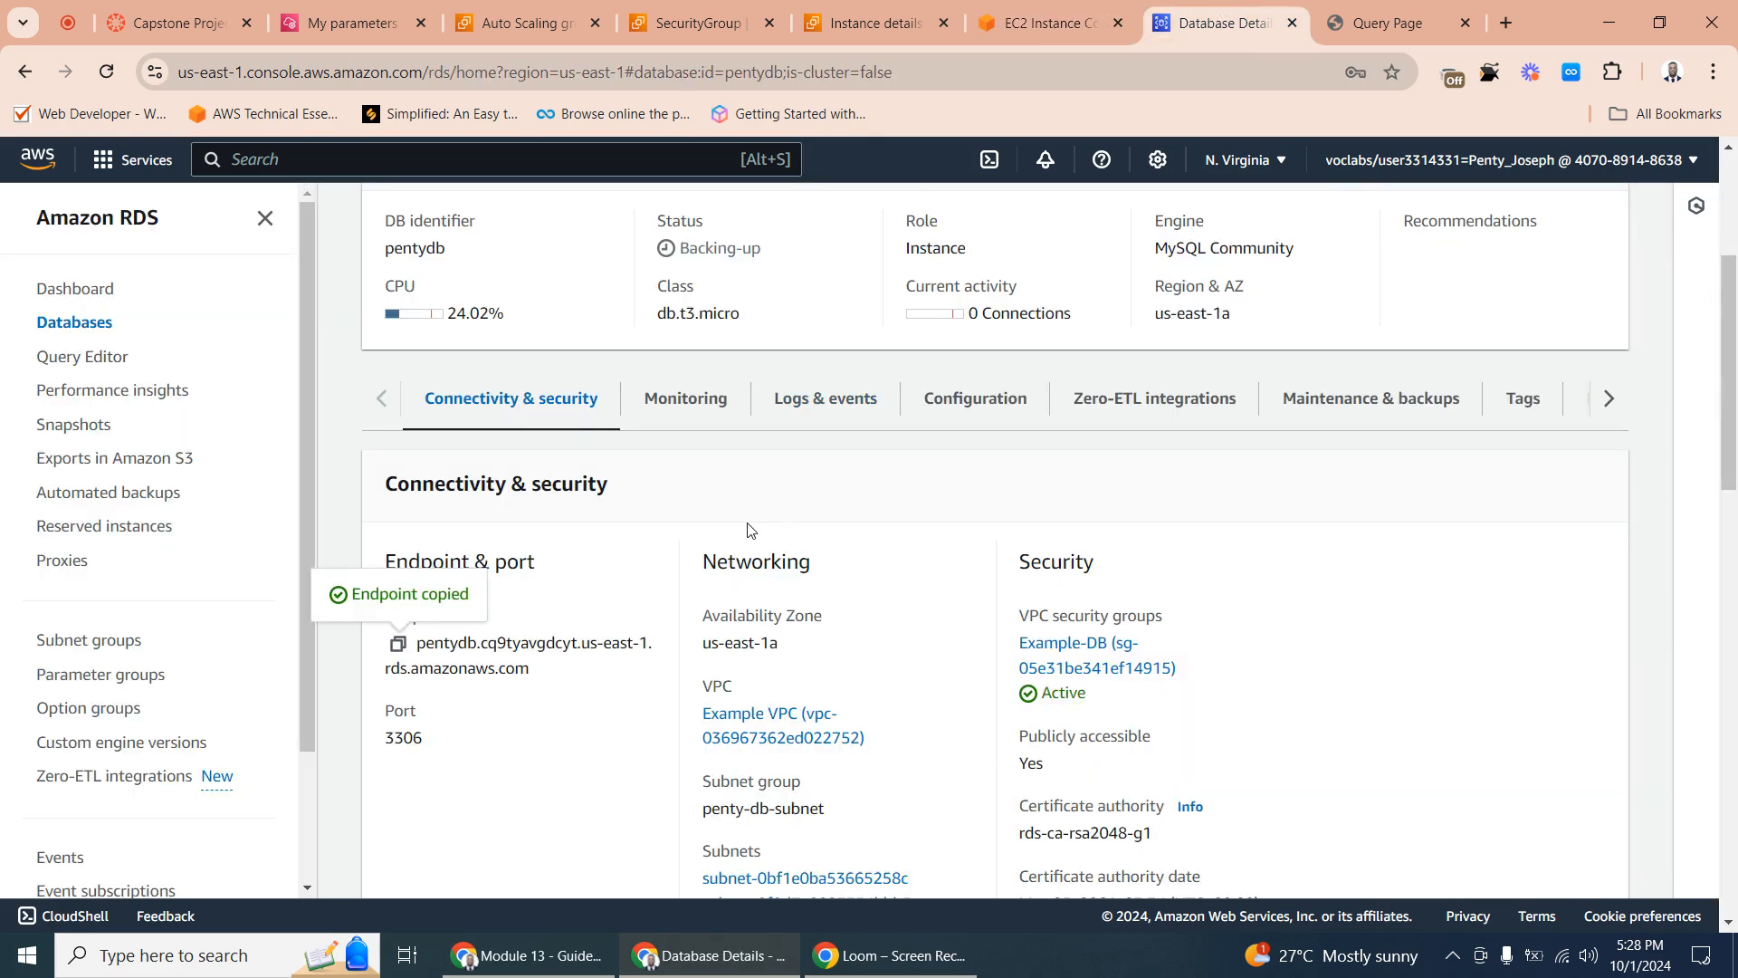
left_click(1399, 13)
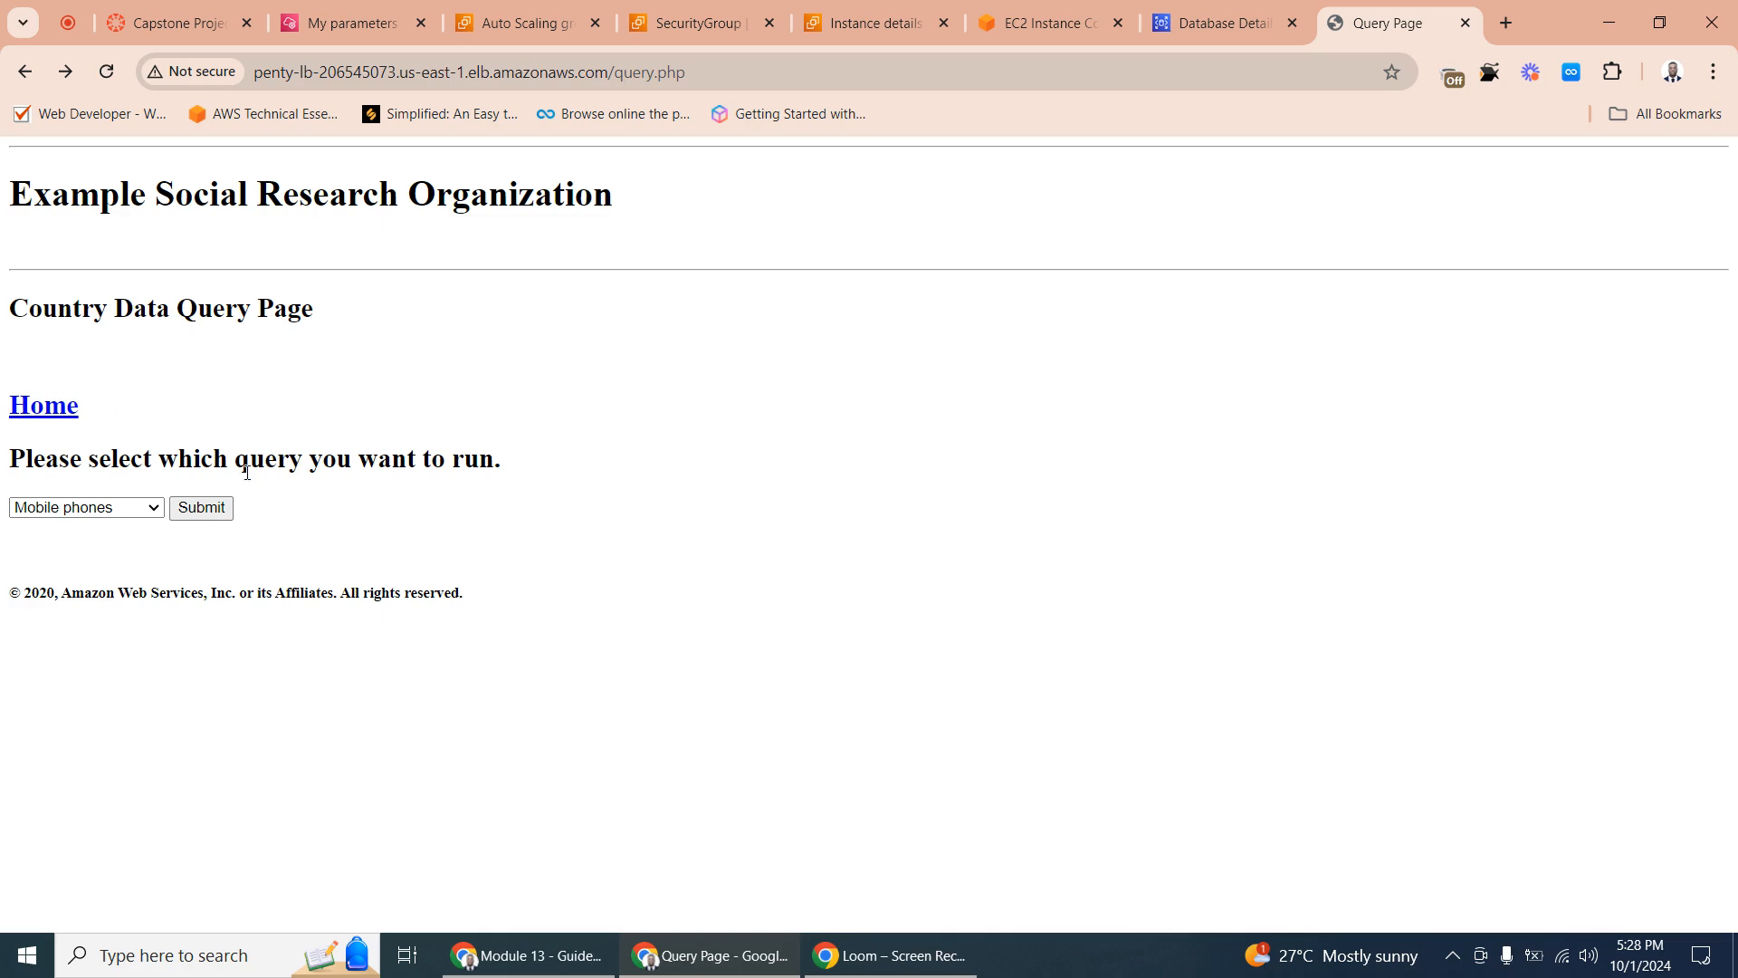
left_click(1214, 14)
left_click(1068, 29)
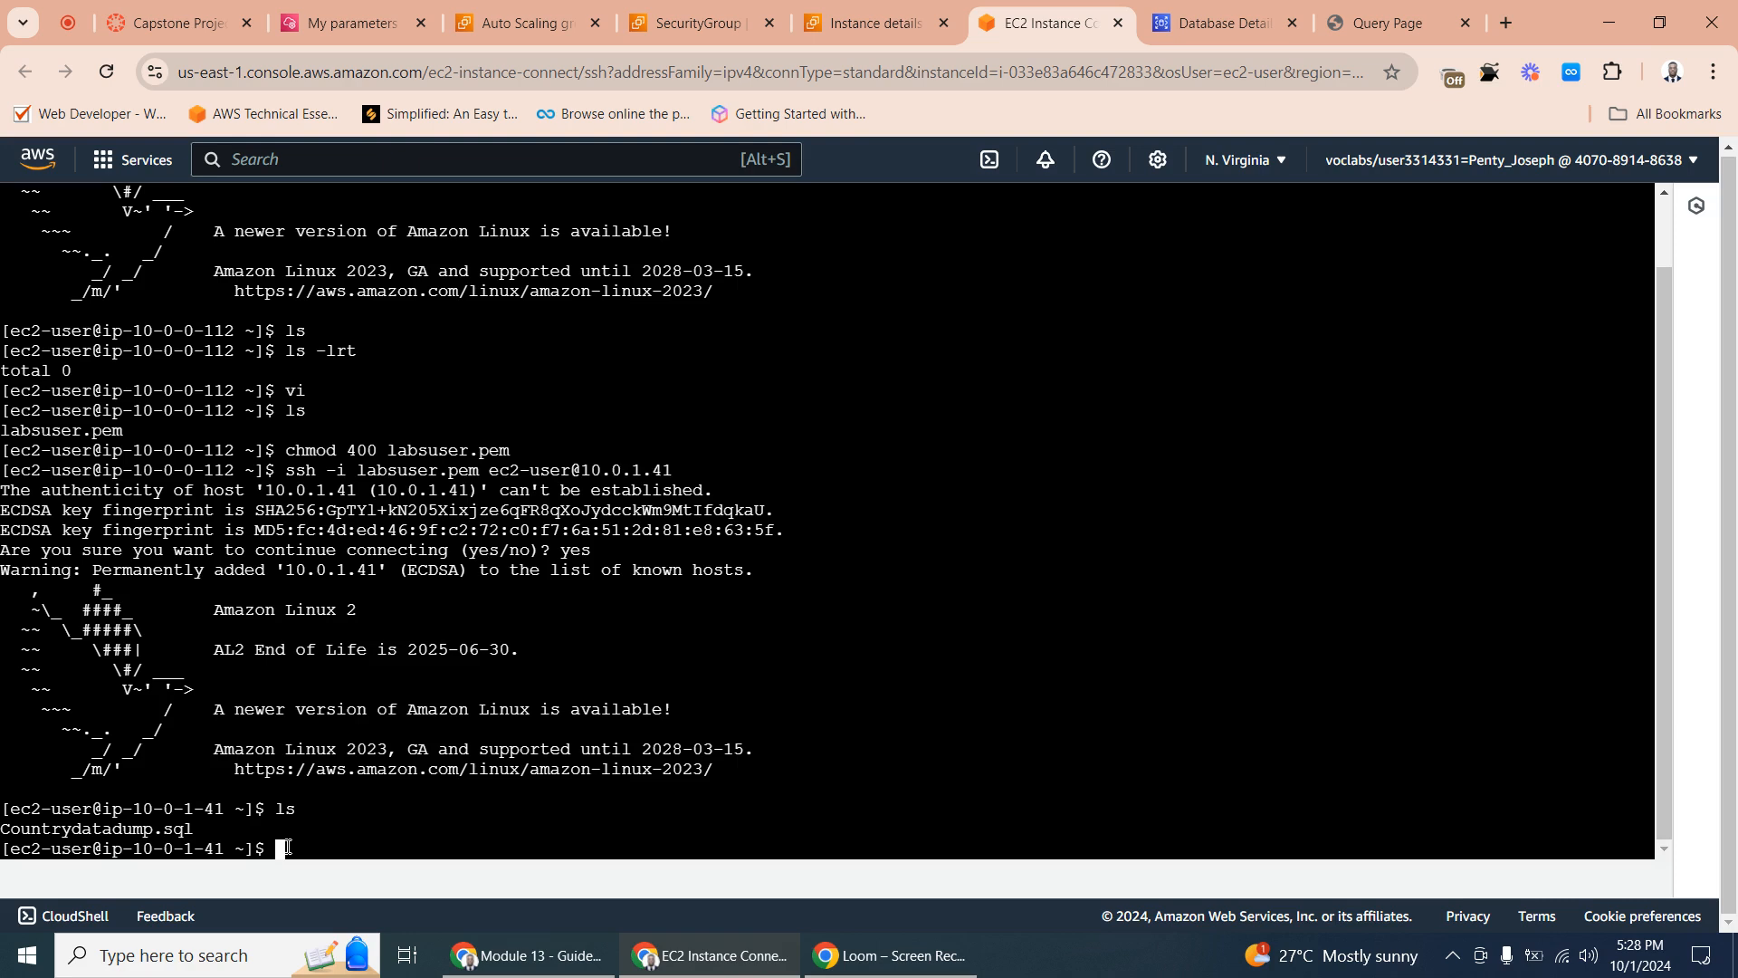
- Start the MySQL client command on the app instance's prompt as mysql -u admin -p --host, without running it
type("my")
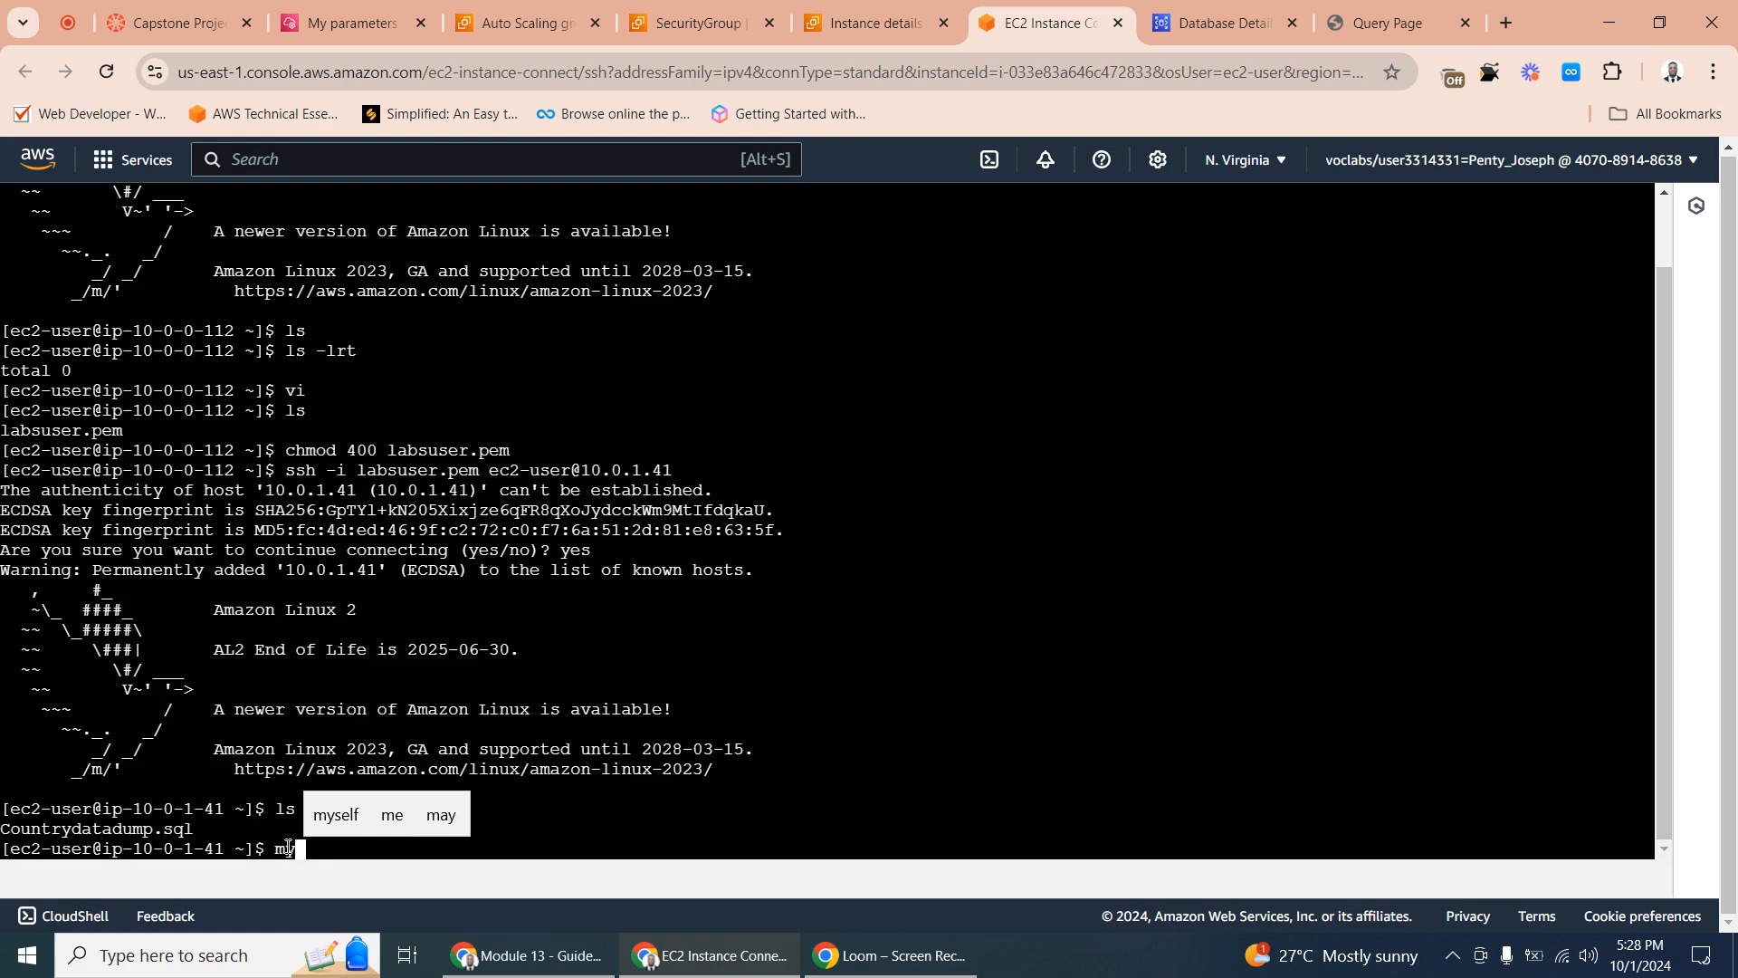
type("sql")
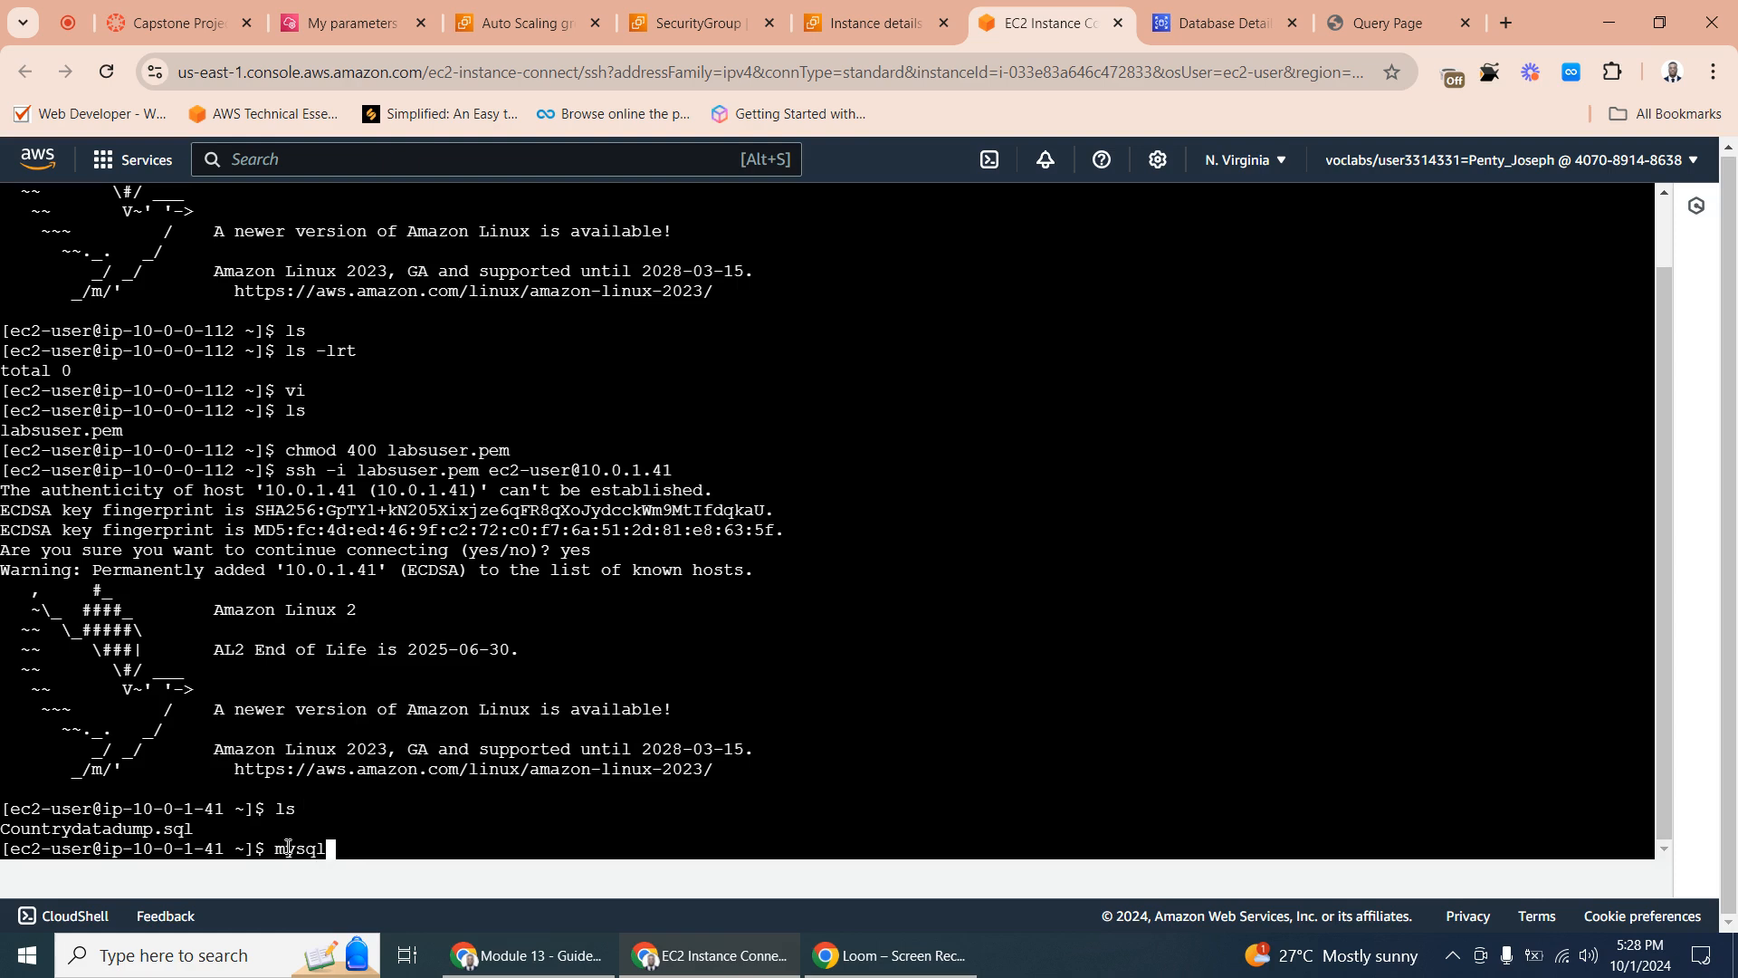
type(" -u ")
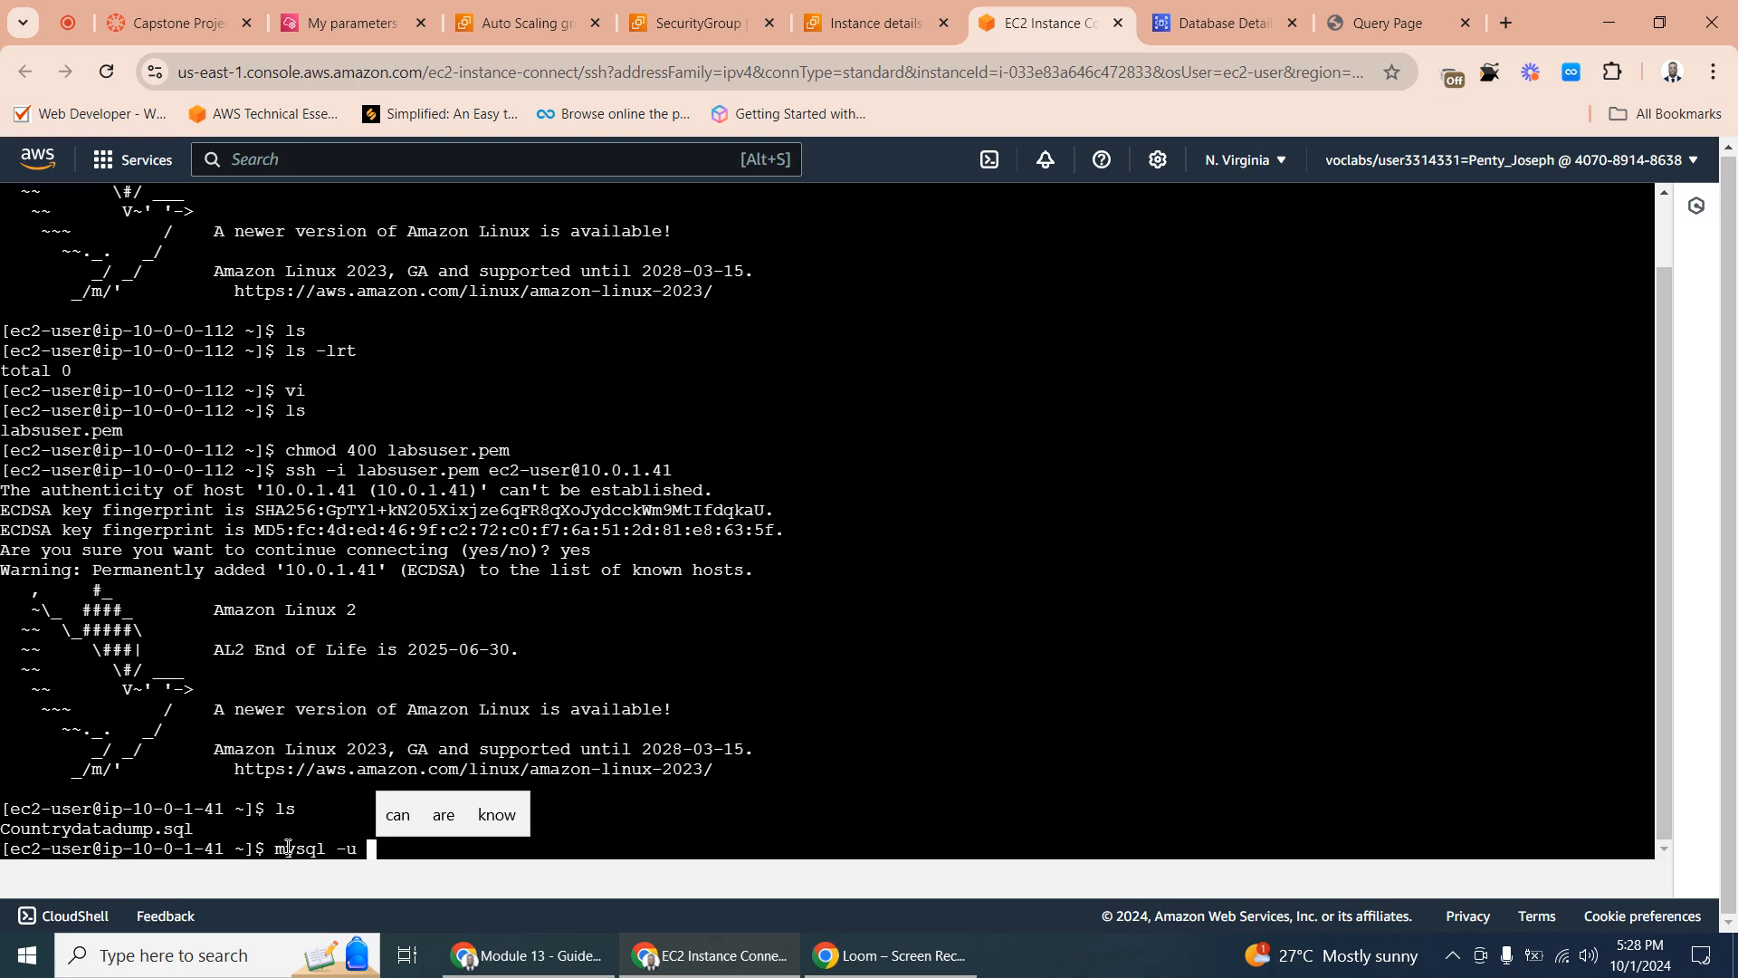
type("admin")
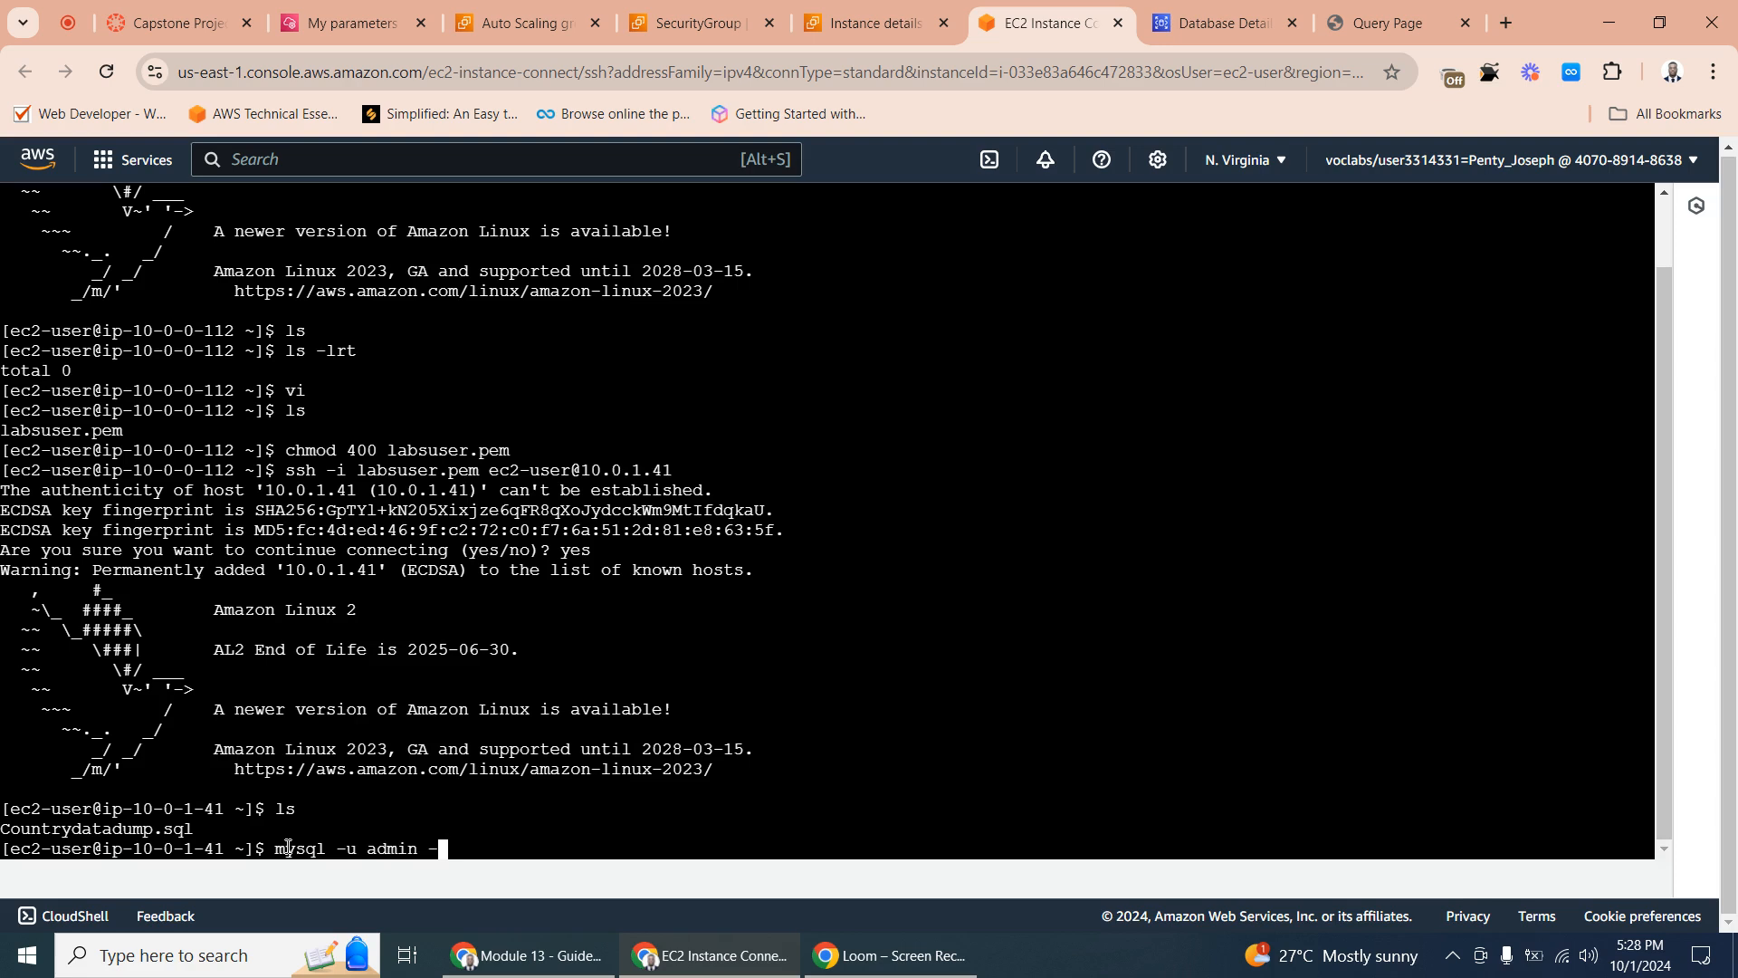
type(" -p ")
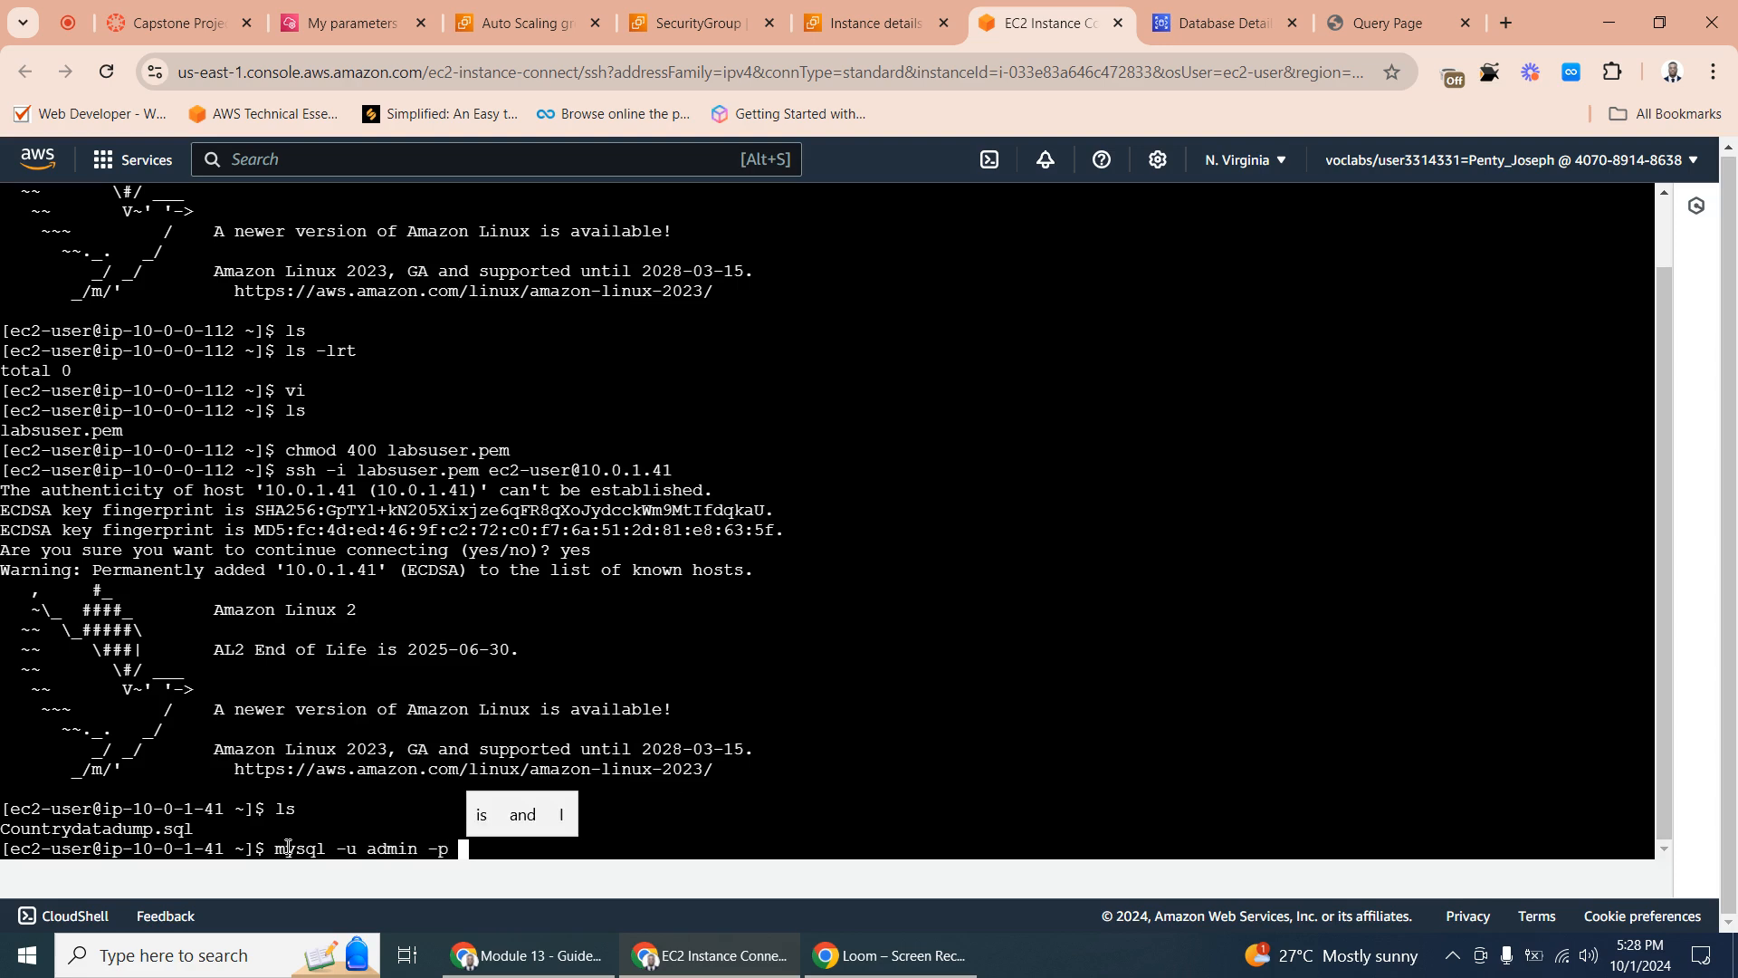
type("--")
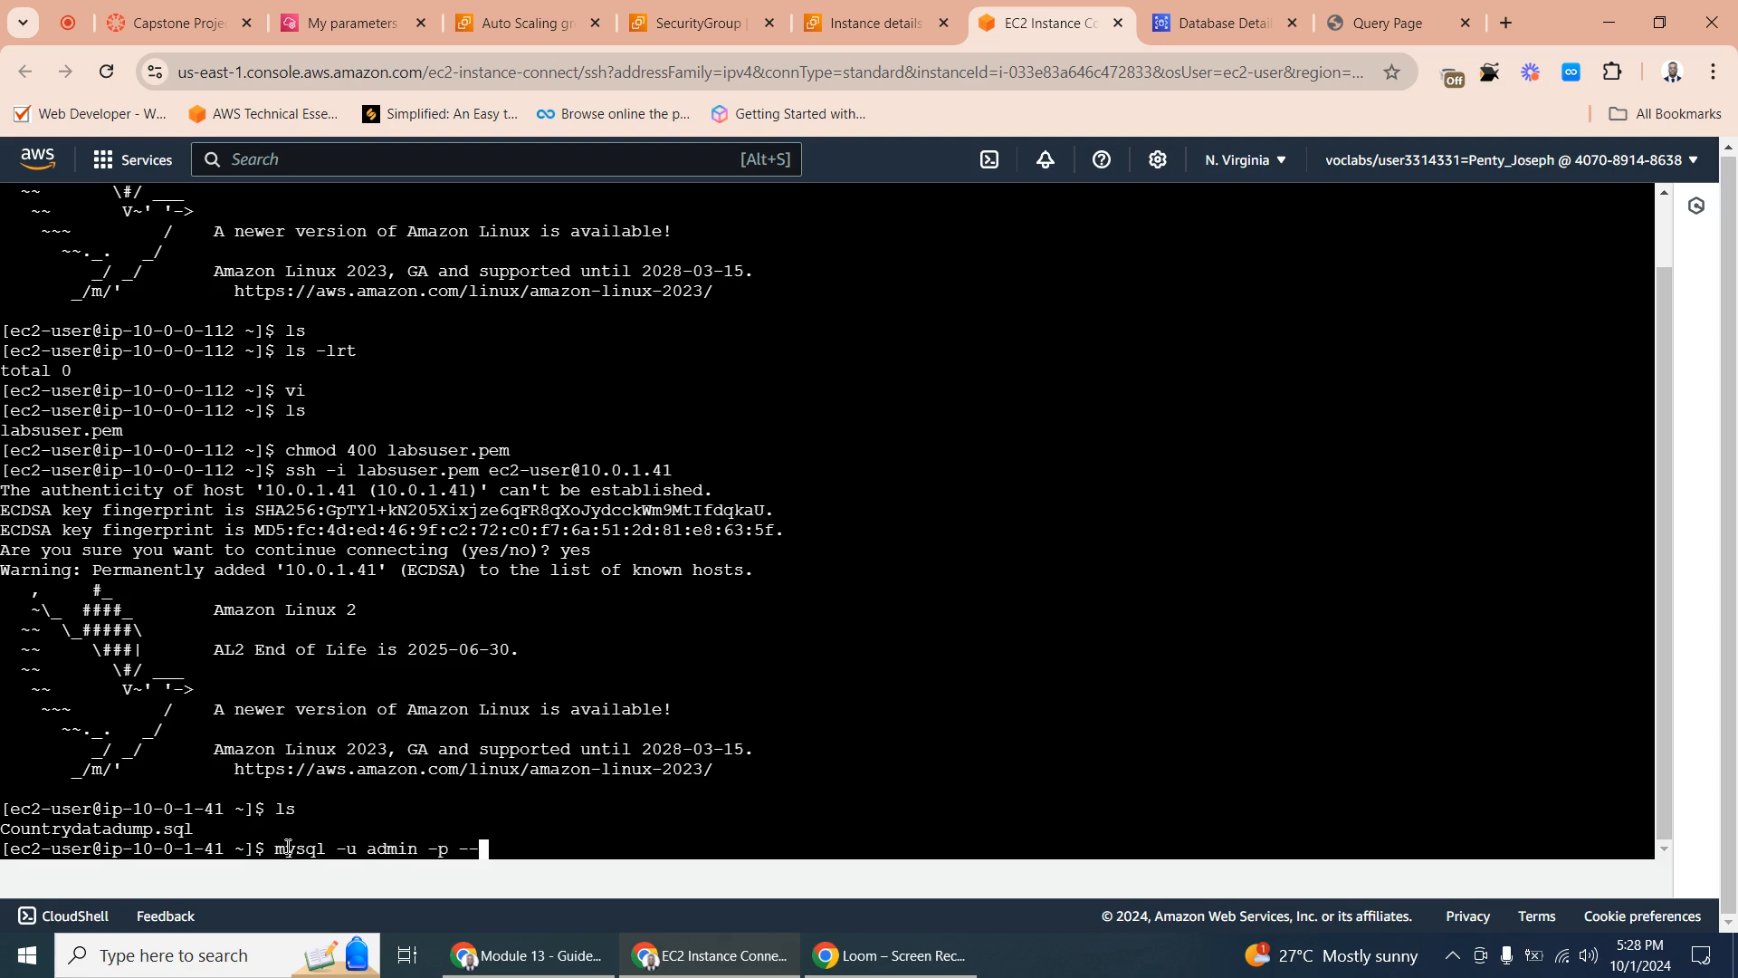
type("h")
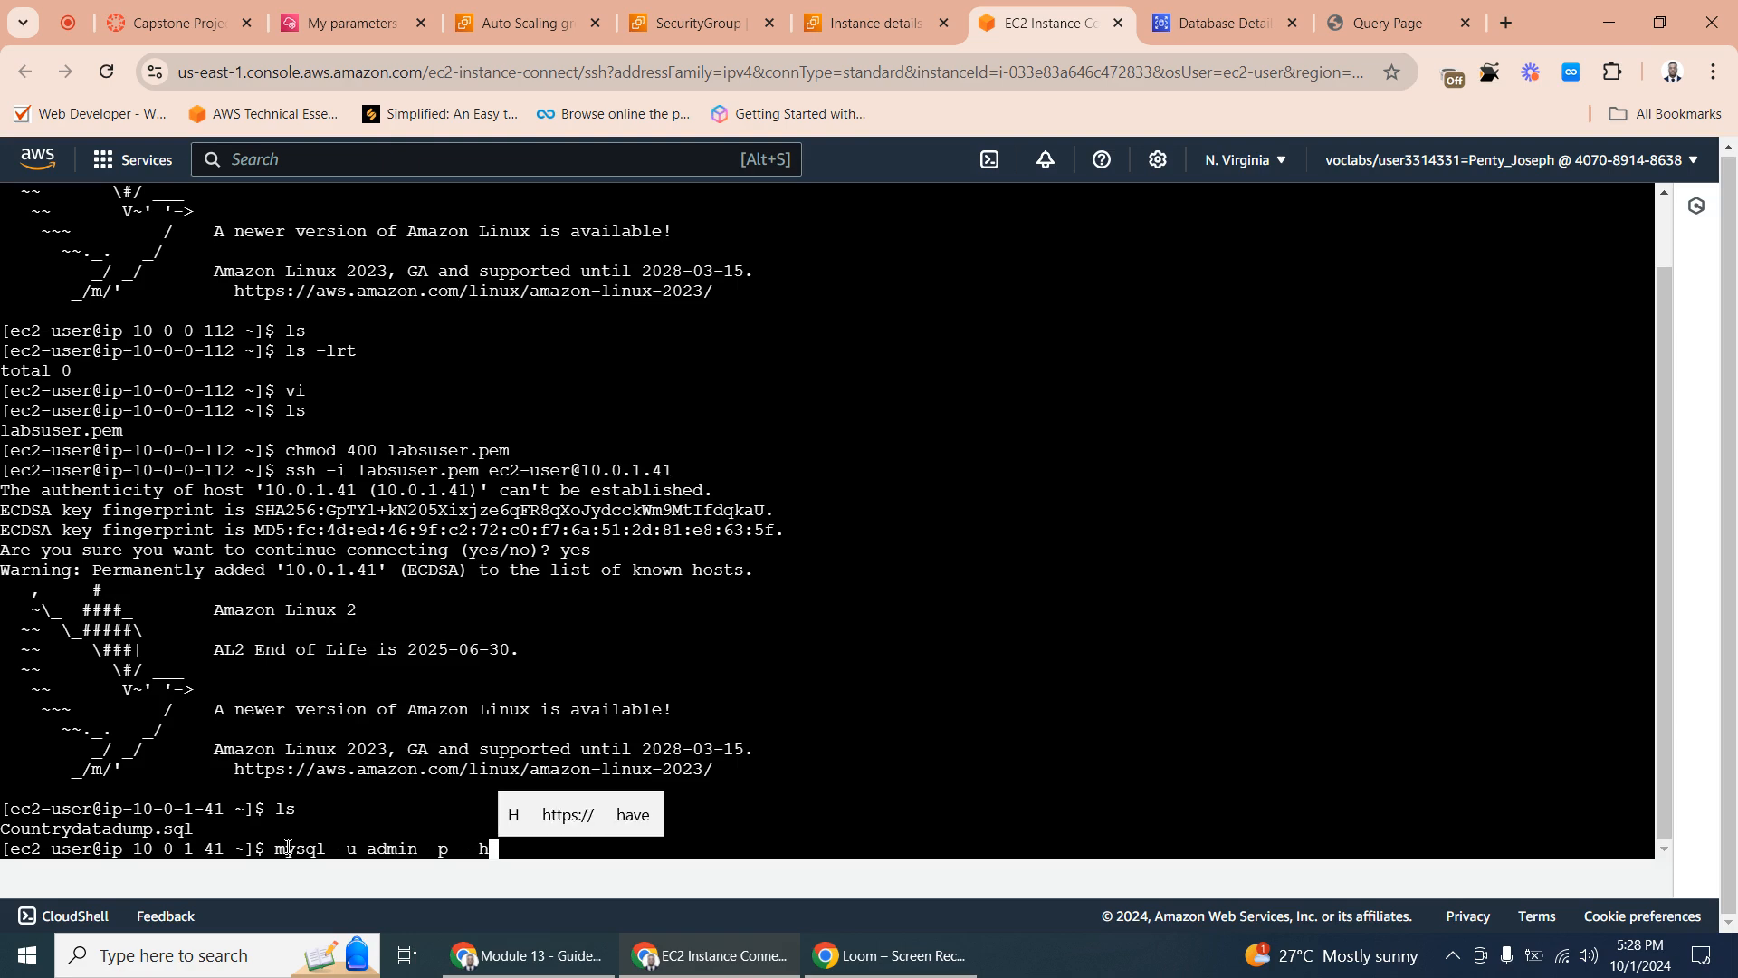
type("ost")
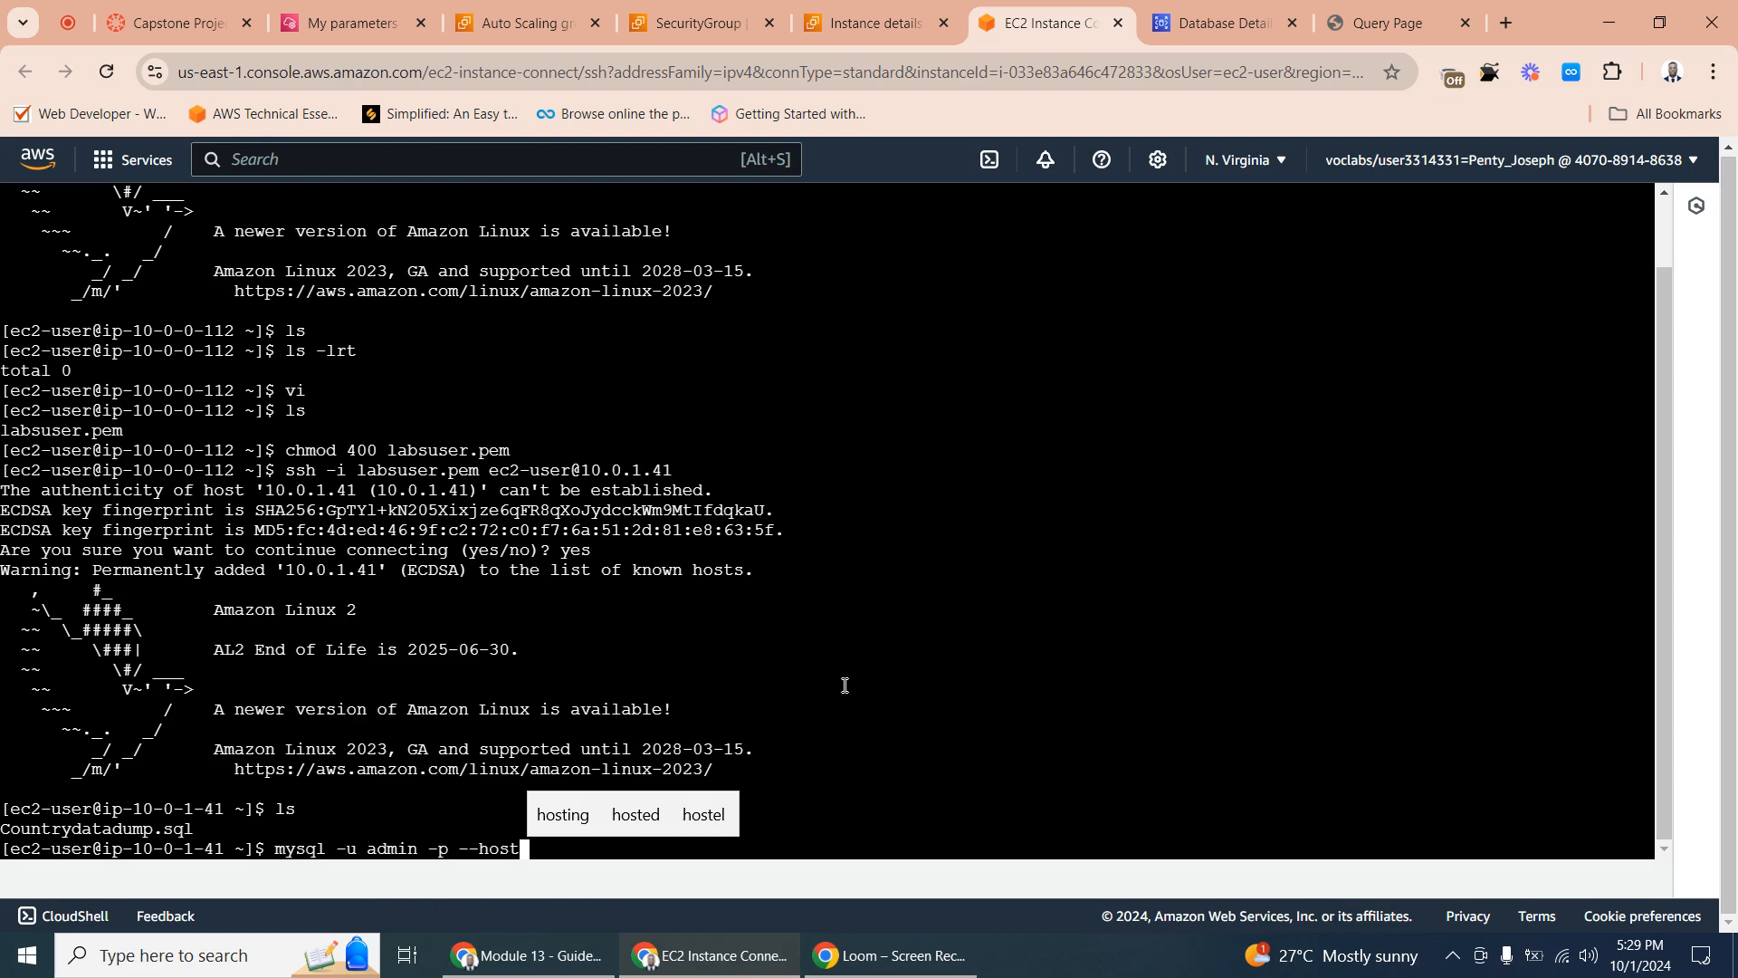
- Copy the pentydb endpoint from its RDS connectivity details and paste it as the host in the terminal's mysql command
left_click(1227, 11)
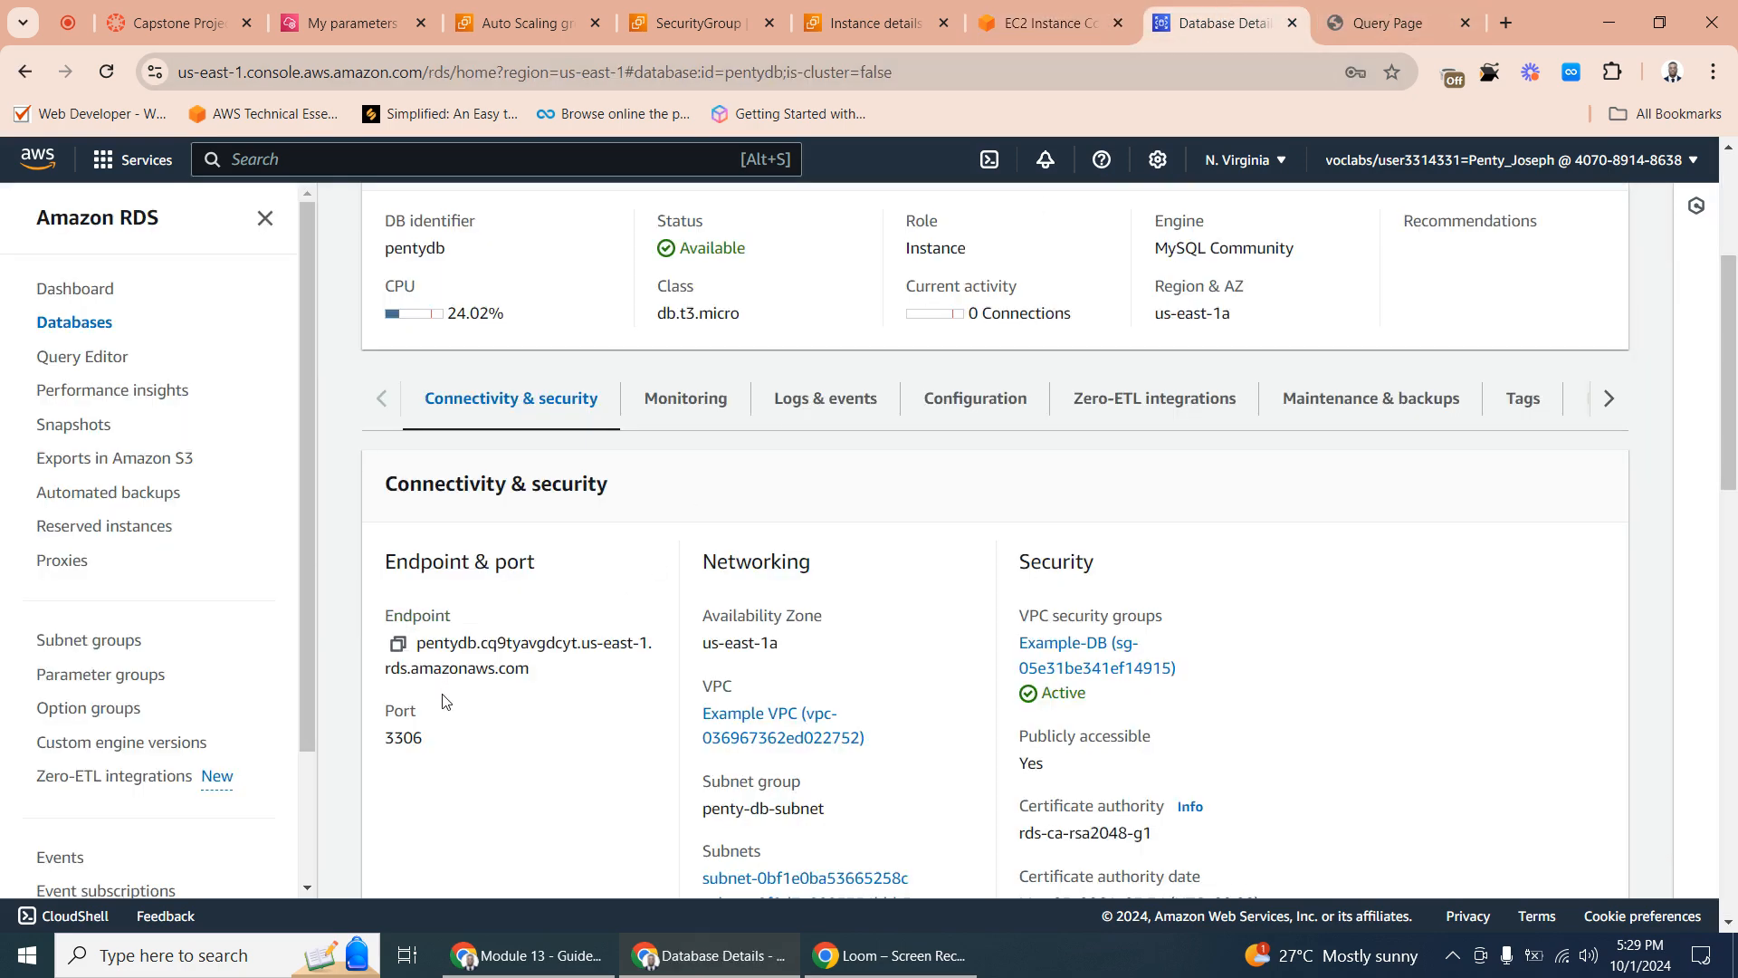
left_click(398, 644)
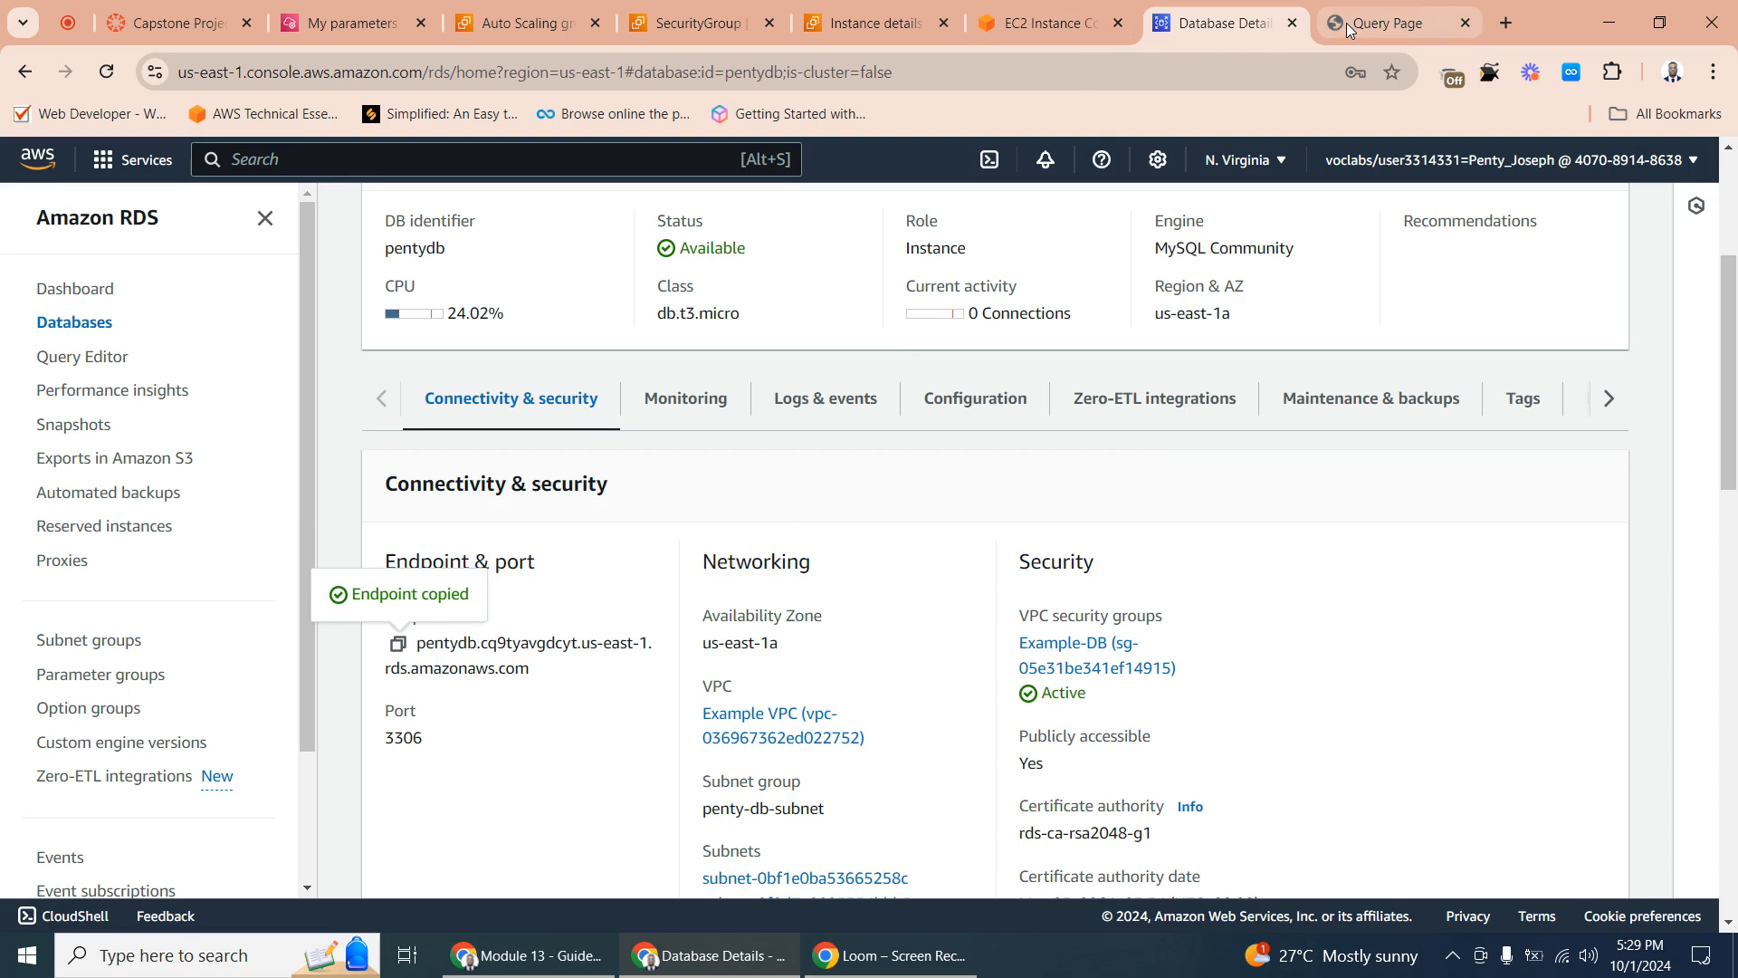
mouse_move(1040, 17)
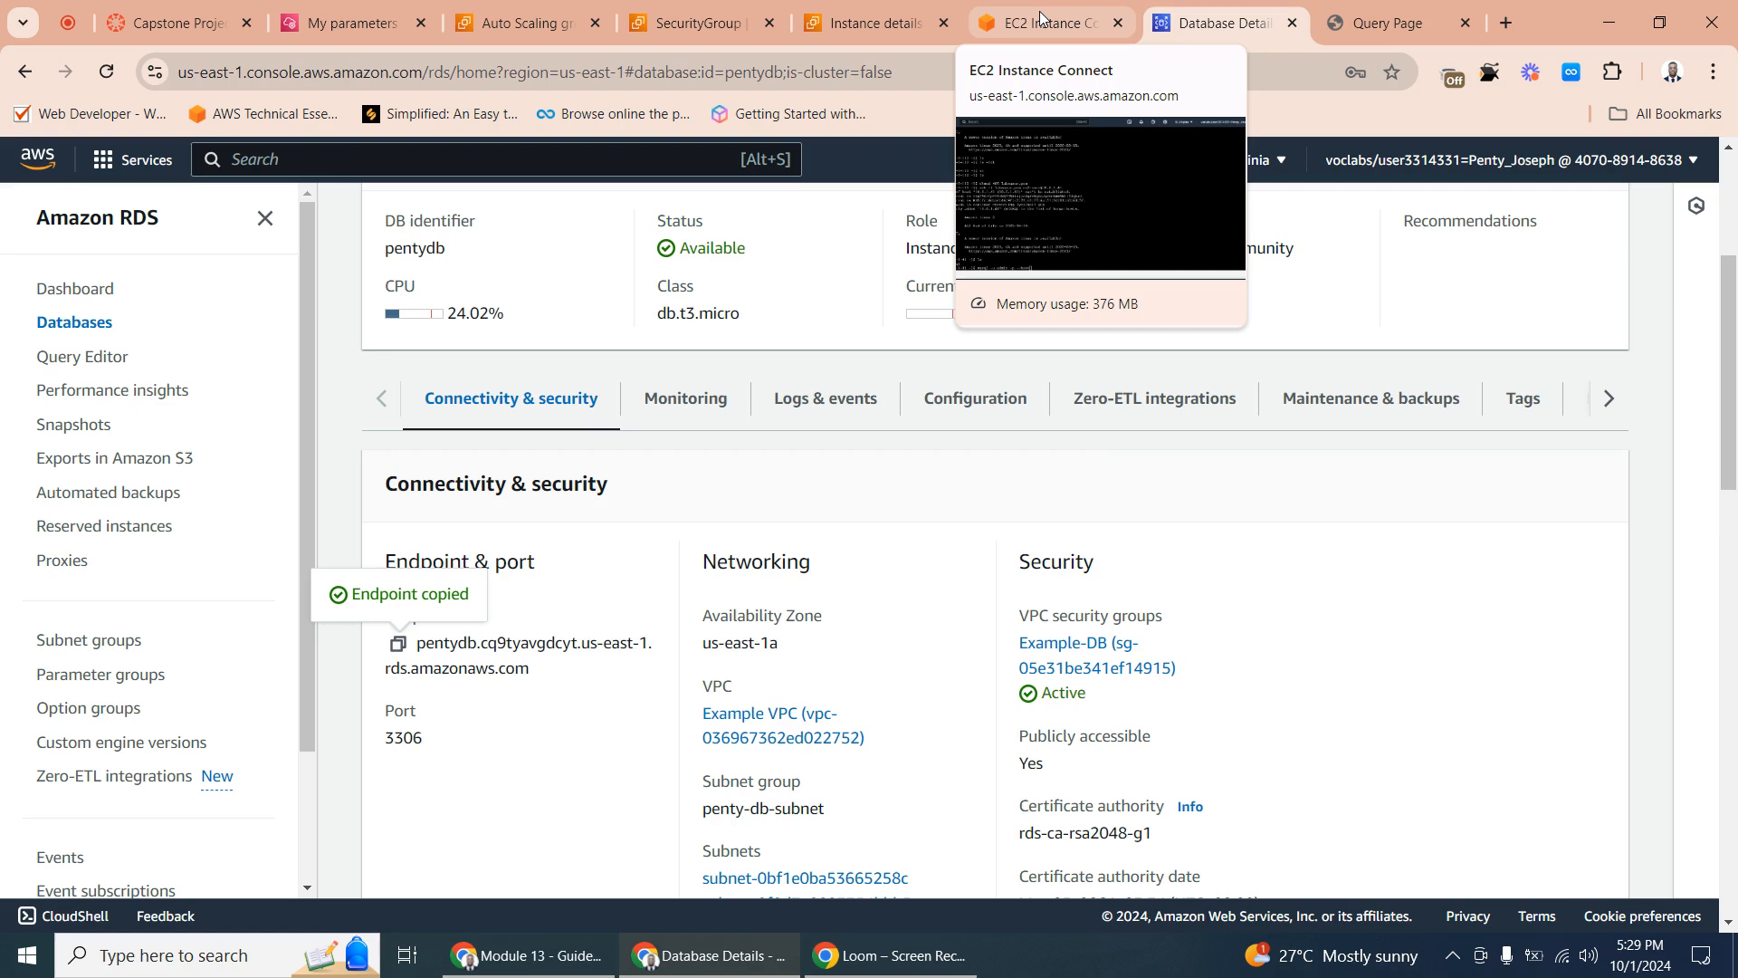
left_click(1040, 18)
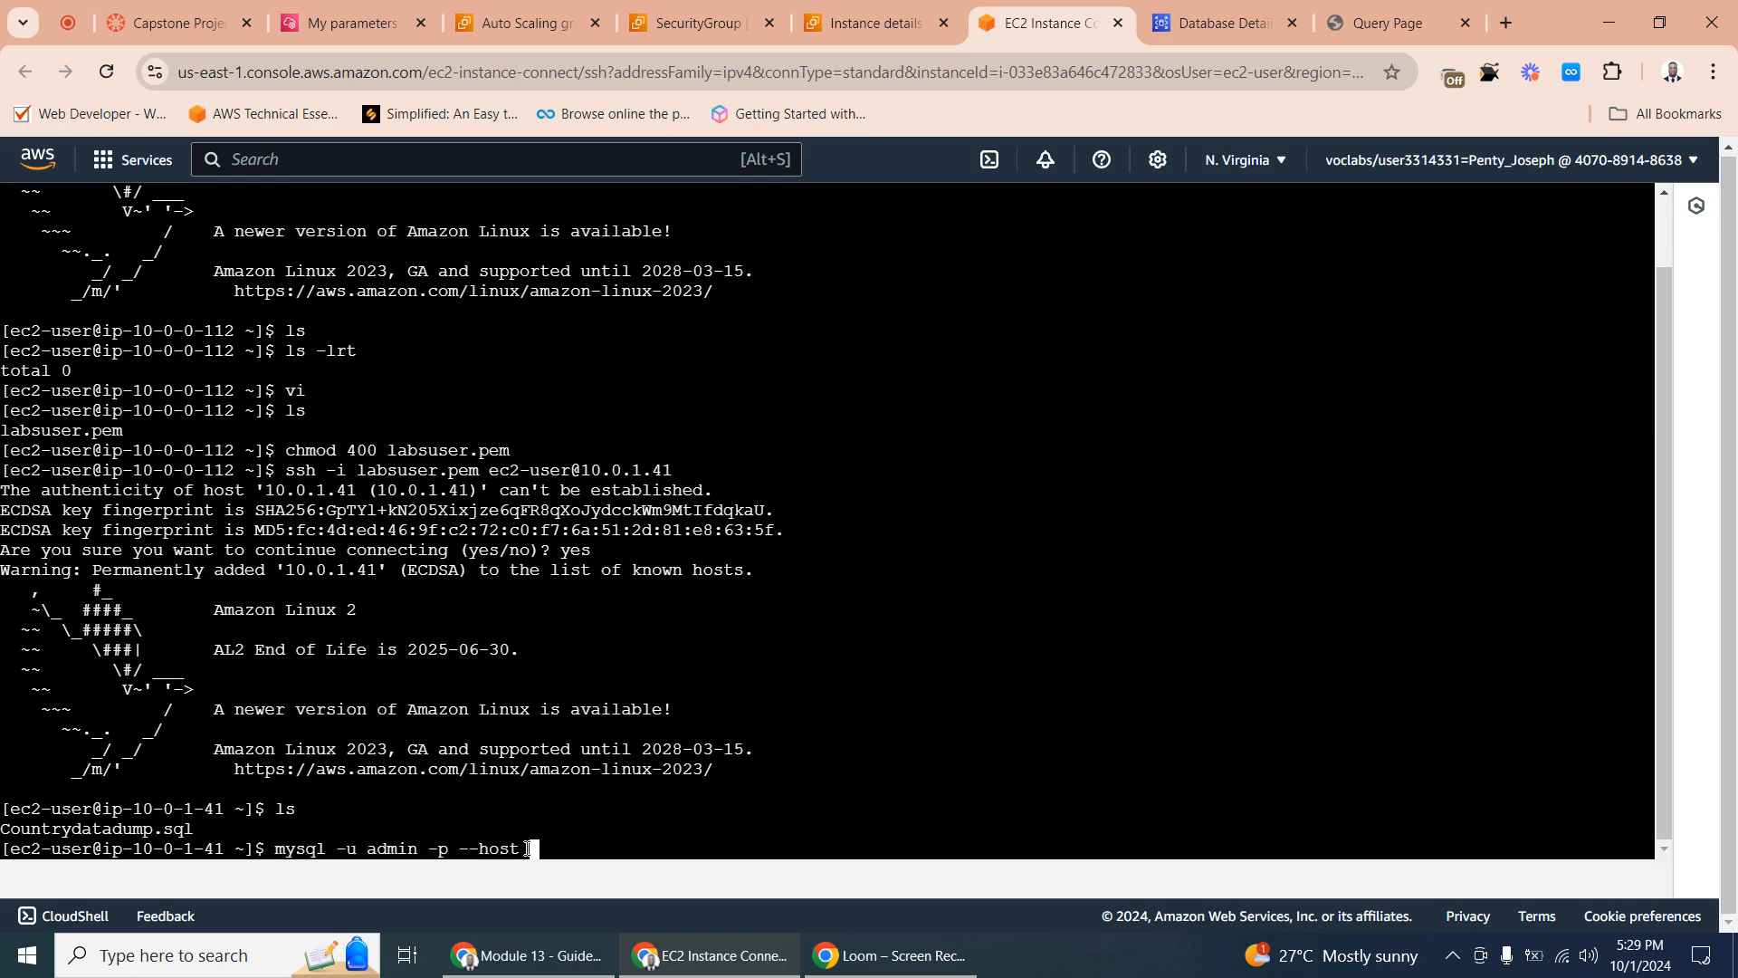
right_click(530, 849)
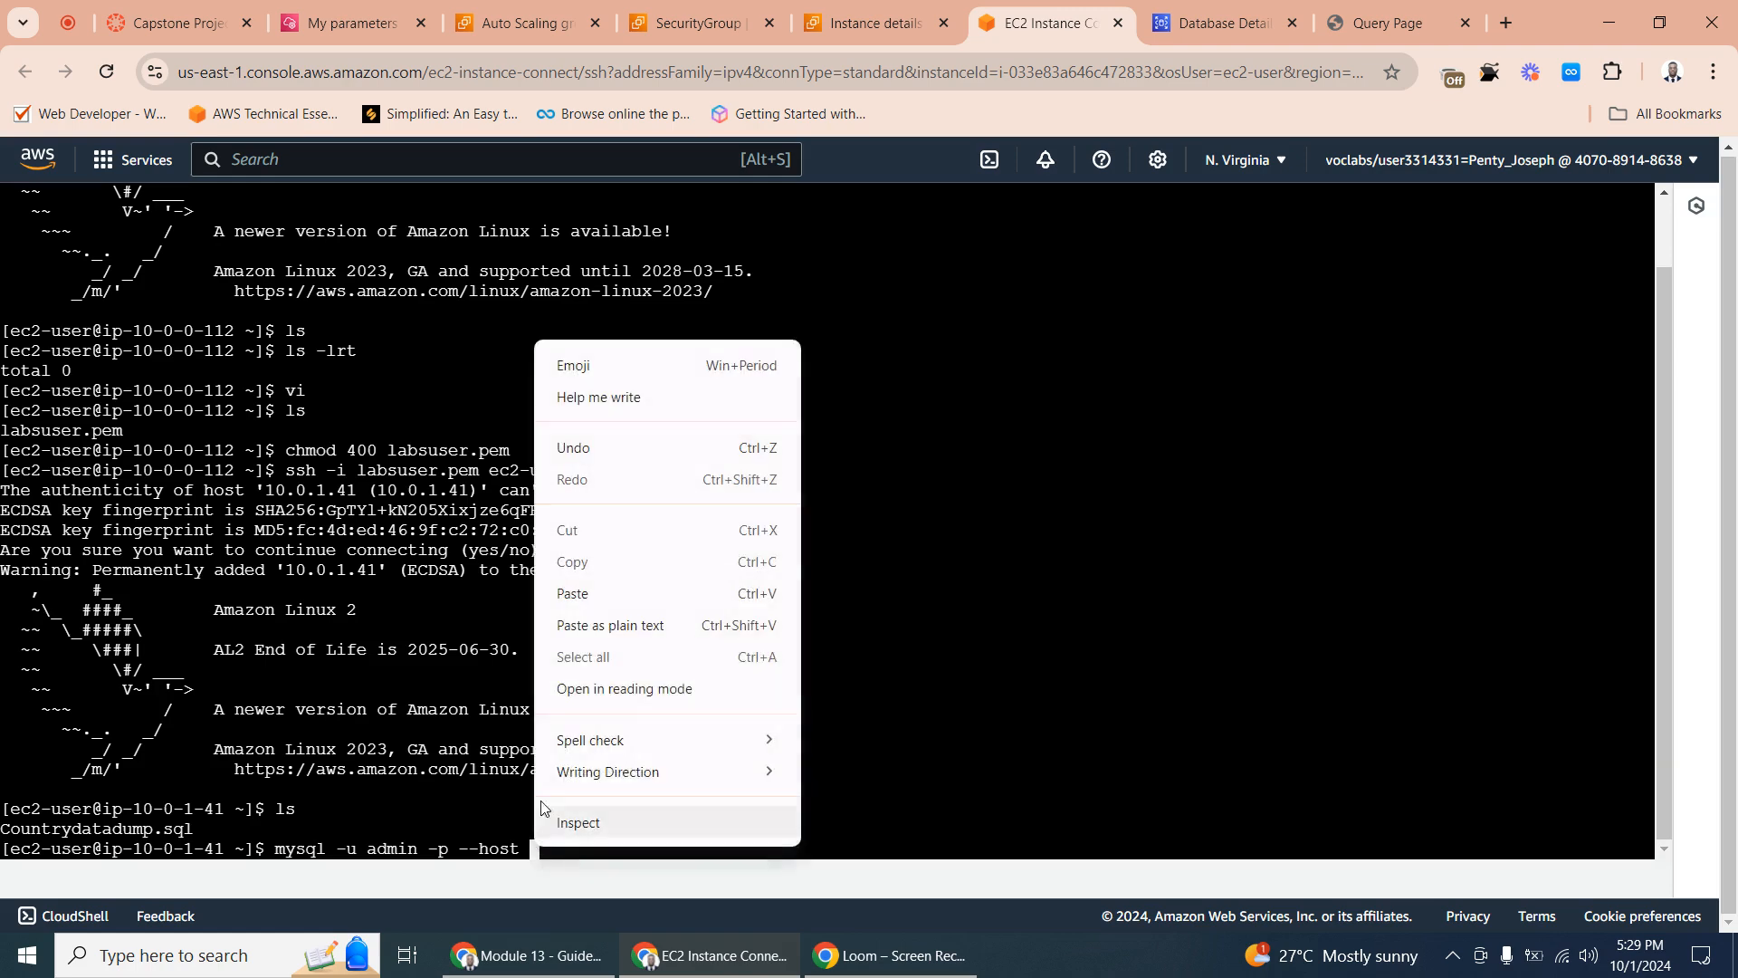
left_click(596, 595)
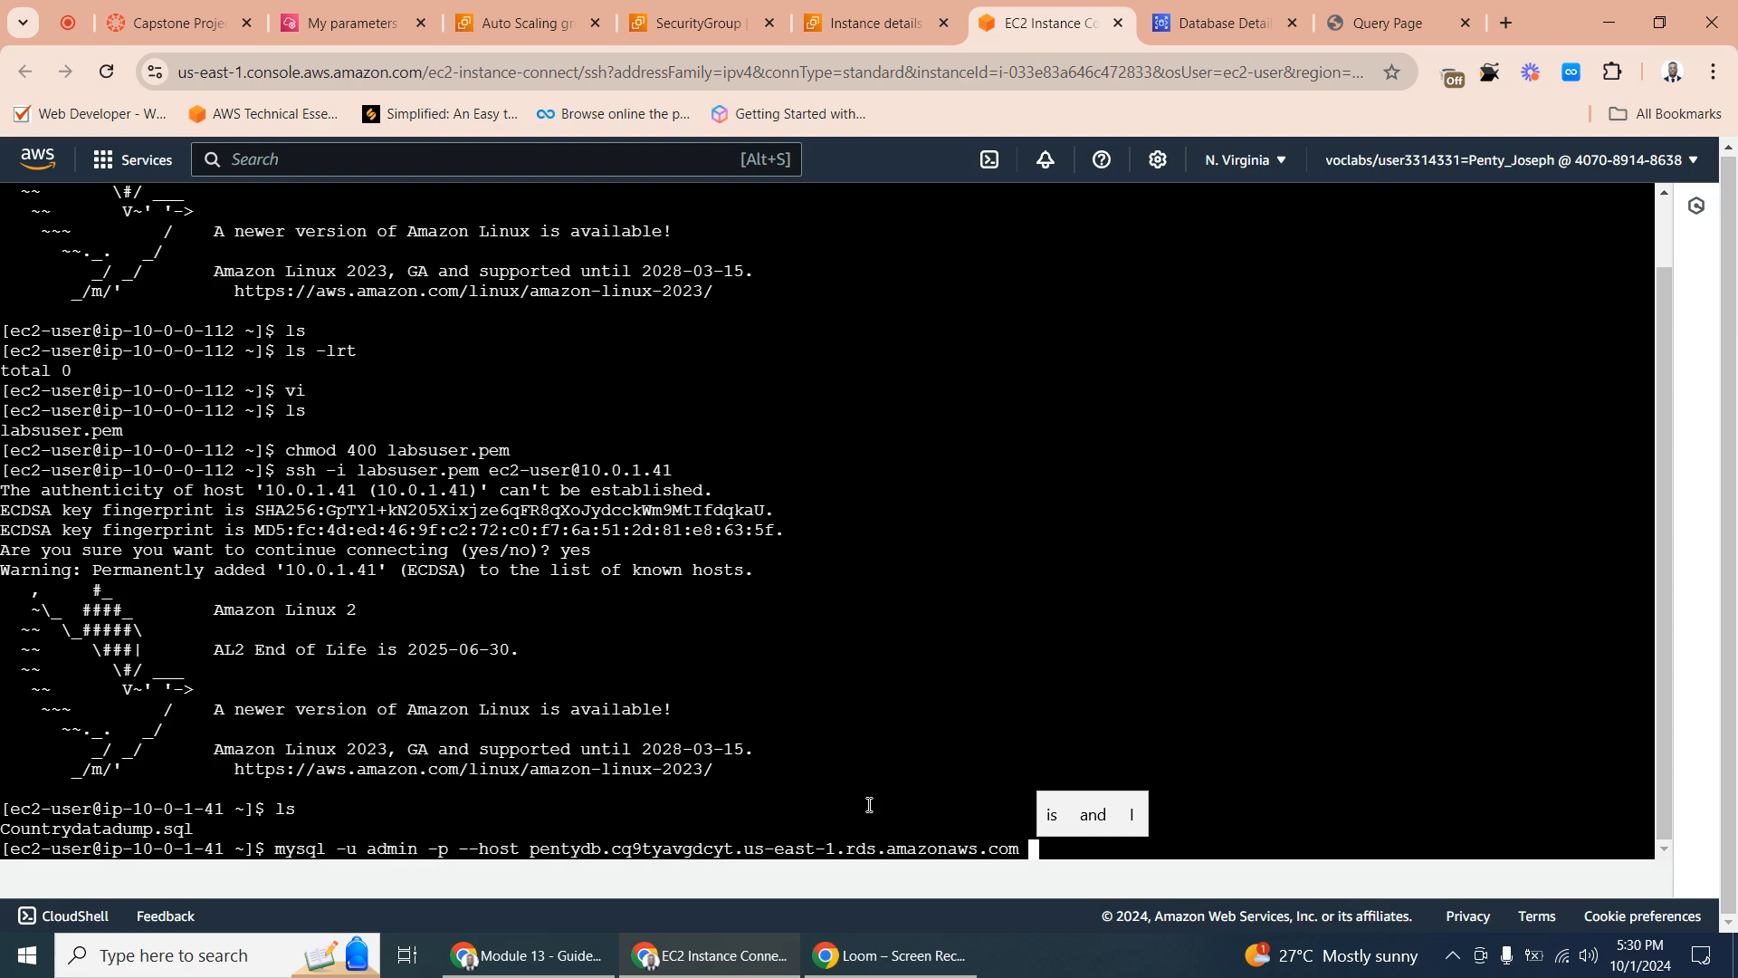
- Append the database name pentydb and the input redirection sign < to the mysql command
type("penty")
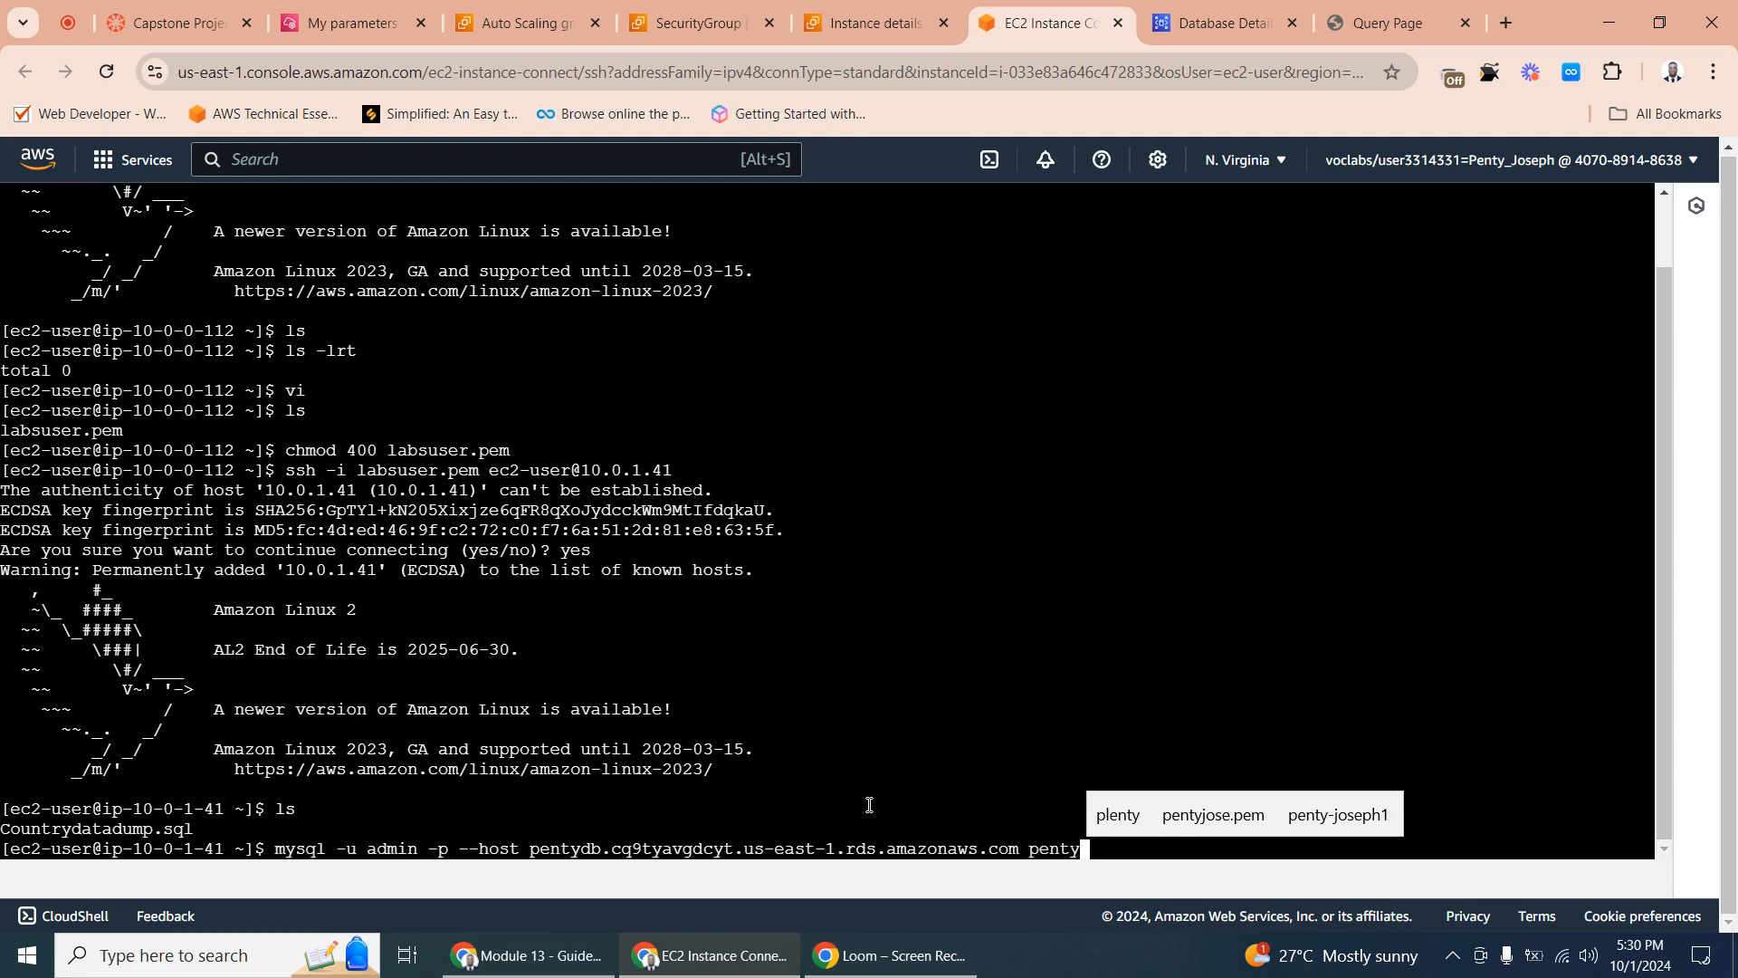
type("db")
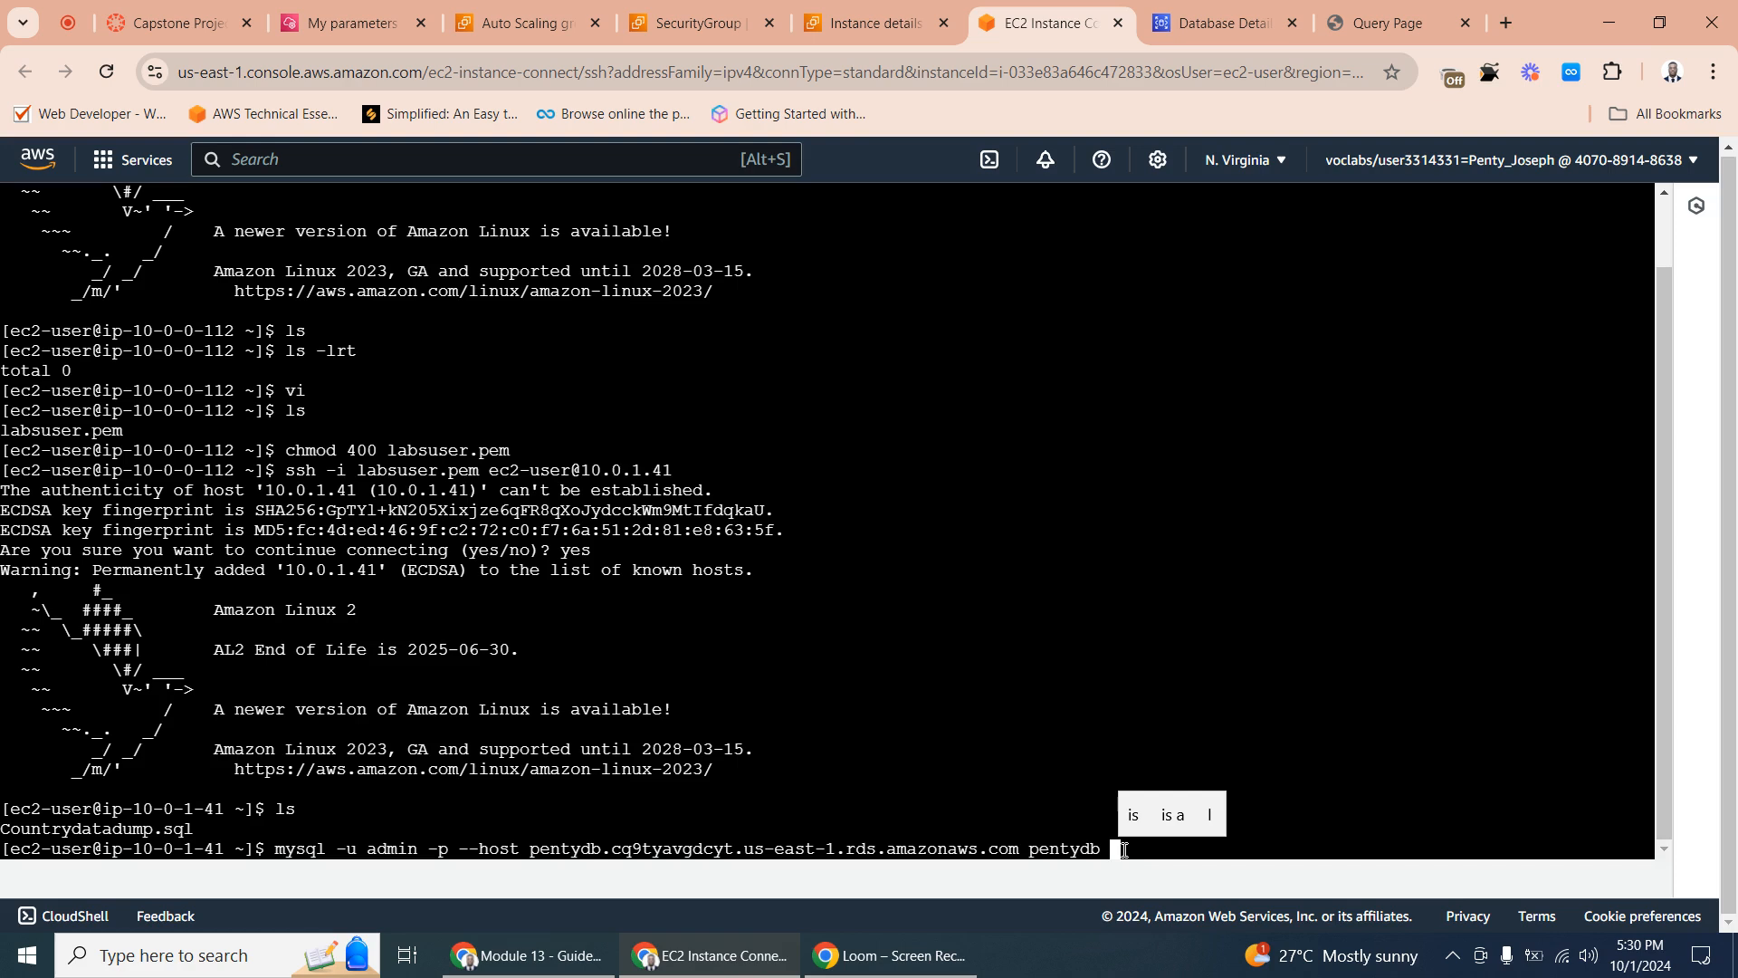
key("Tab")
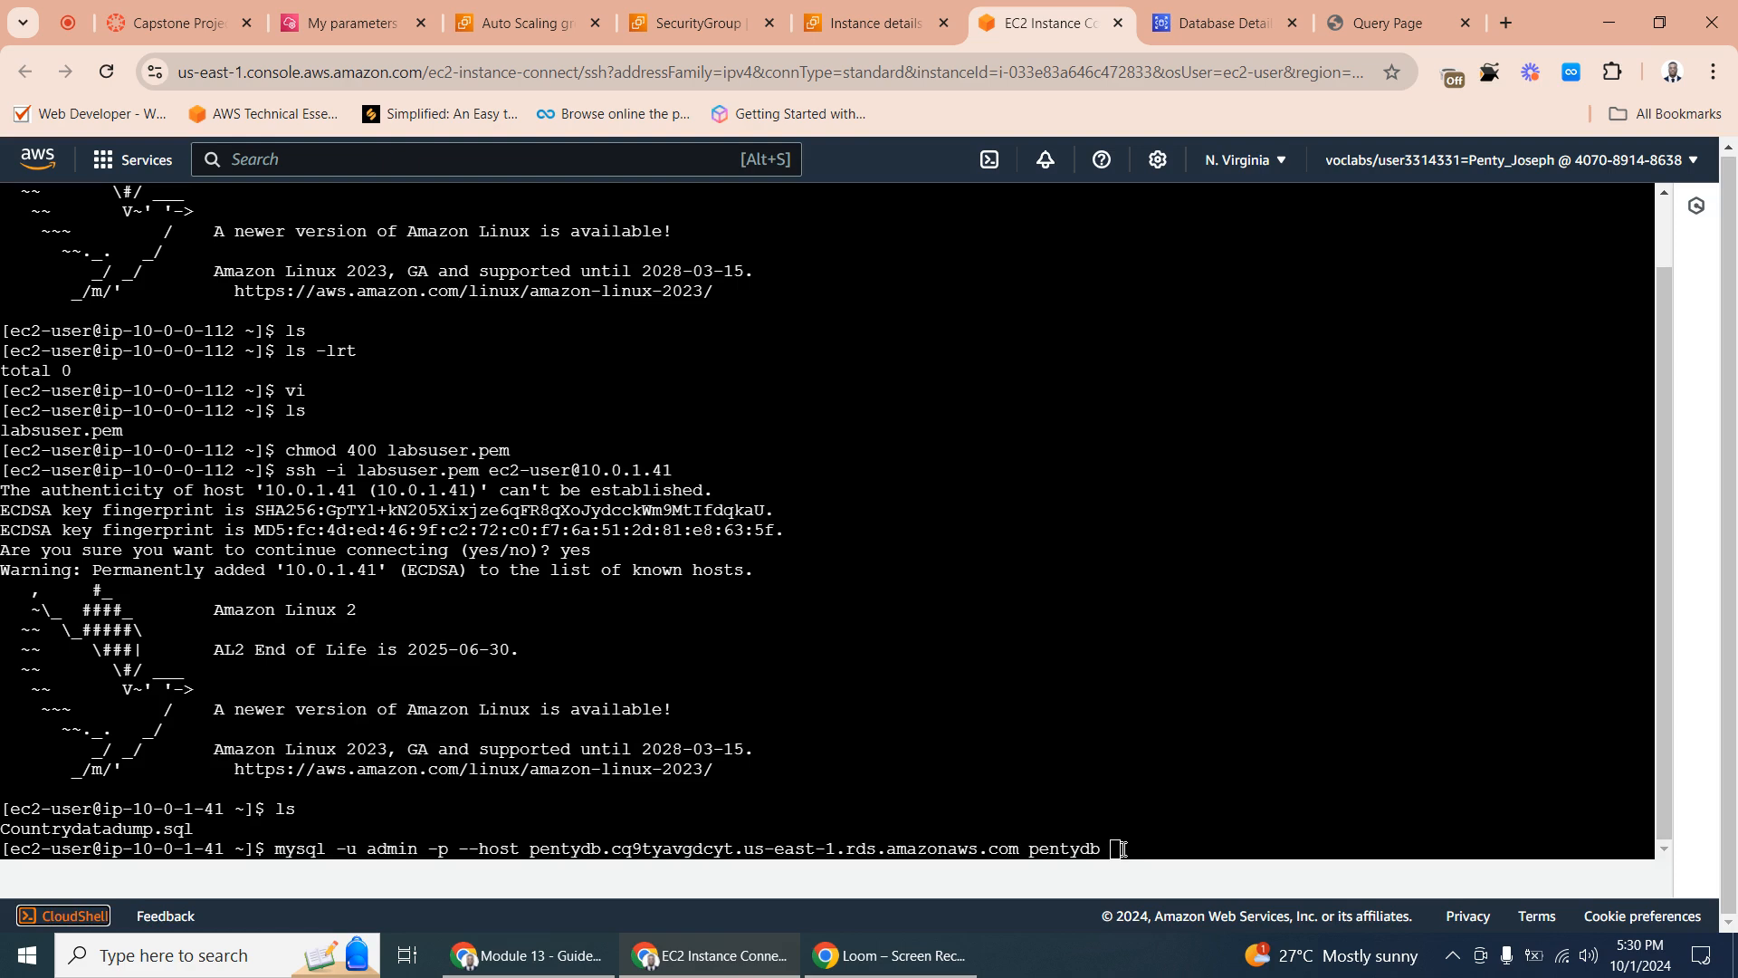
left_click(1121, 848)
key("Tab")
left_click(1119, 848)
key("Tab")
left_click(1119, 848)
type("<")
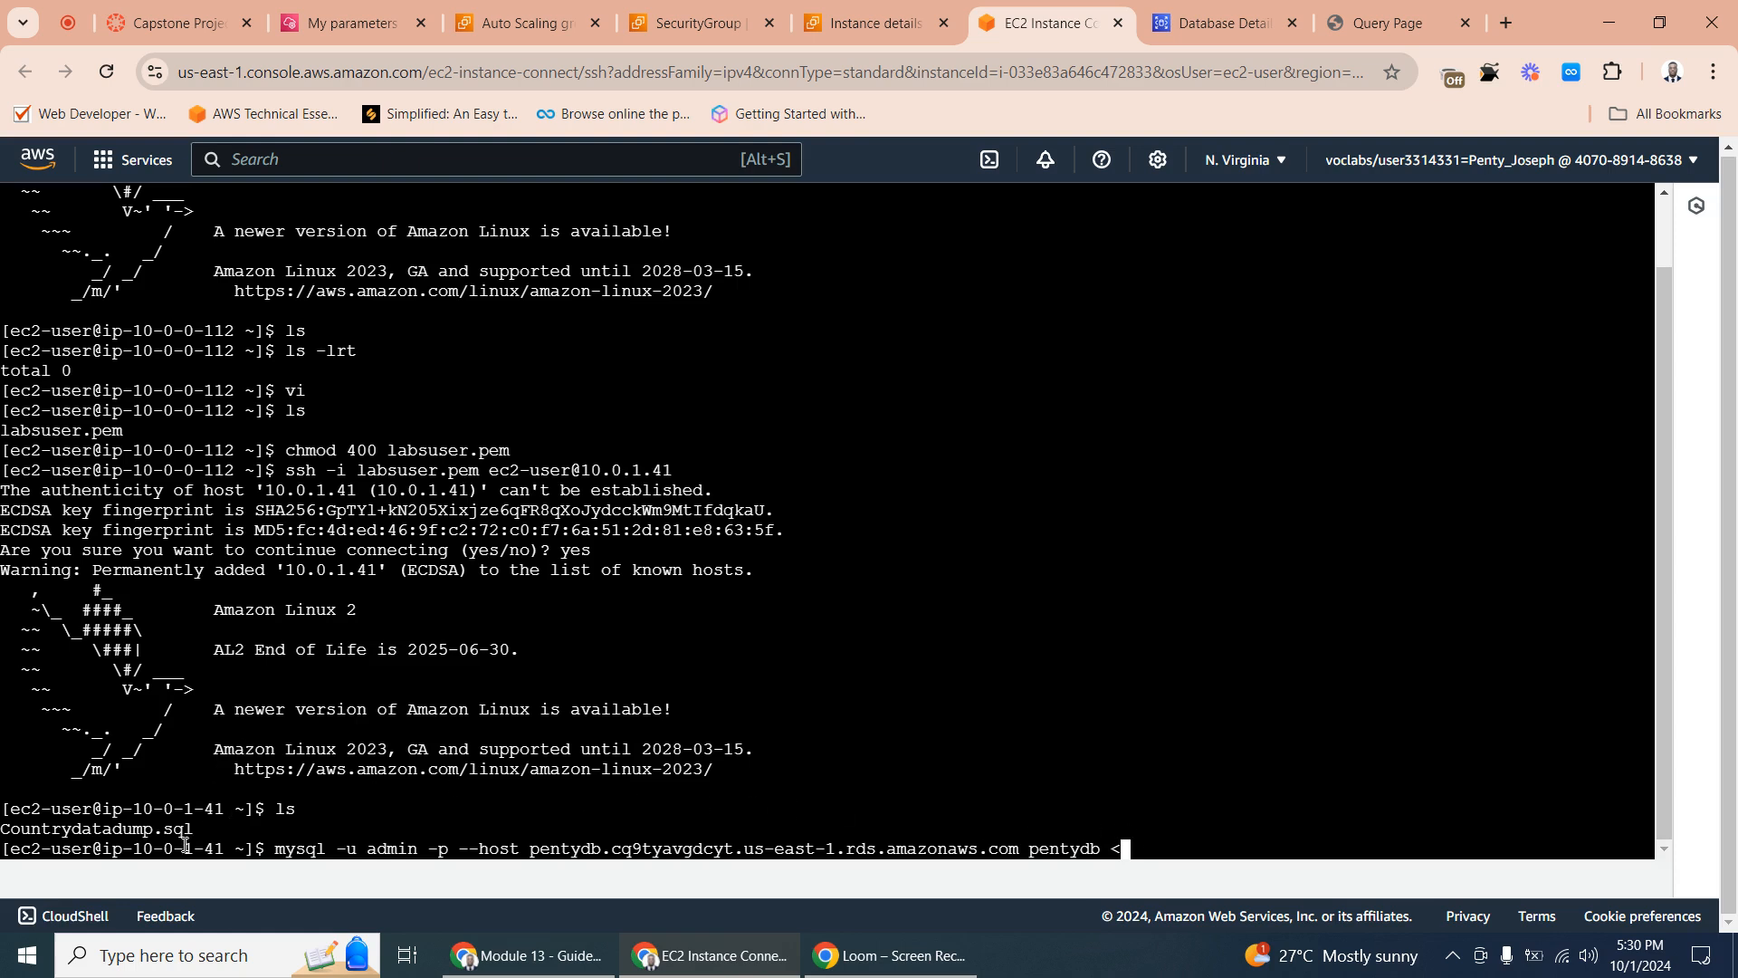
- Copy the file name Countrydatadump.sql from the directory listing and paste it after the < in the mysql command
left_click_drag(201, 831, 2, 829)
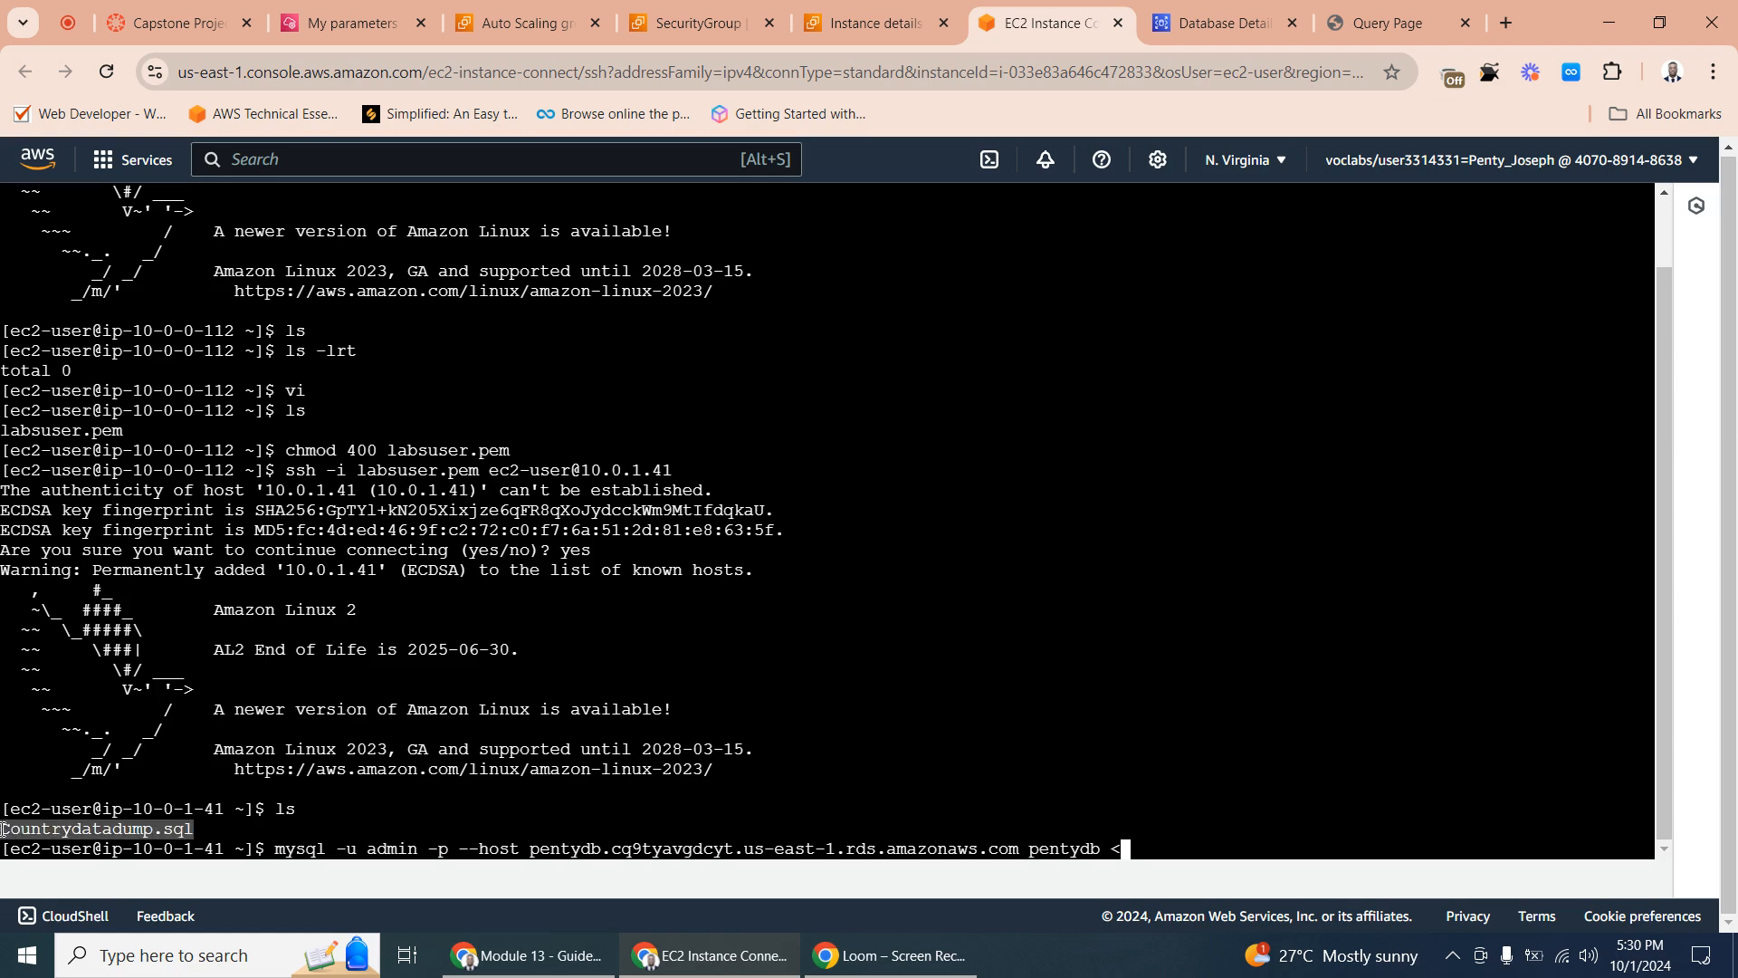
right_click(67, 826)
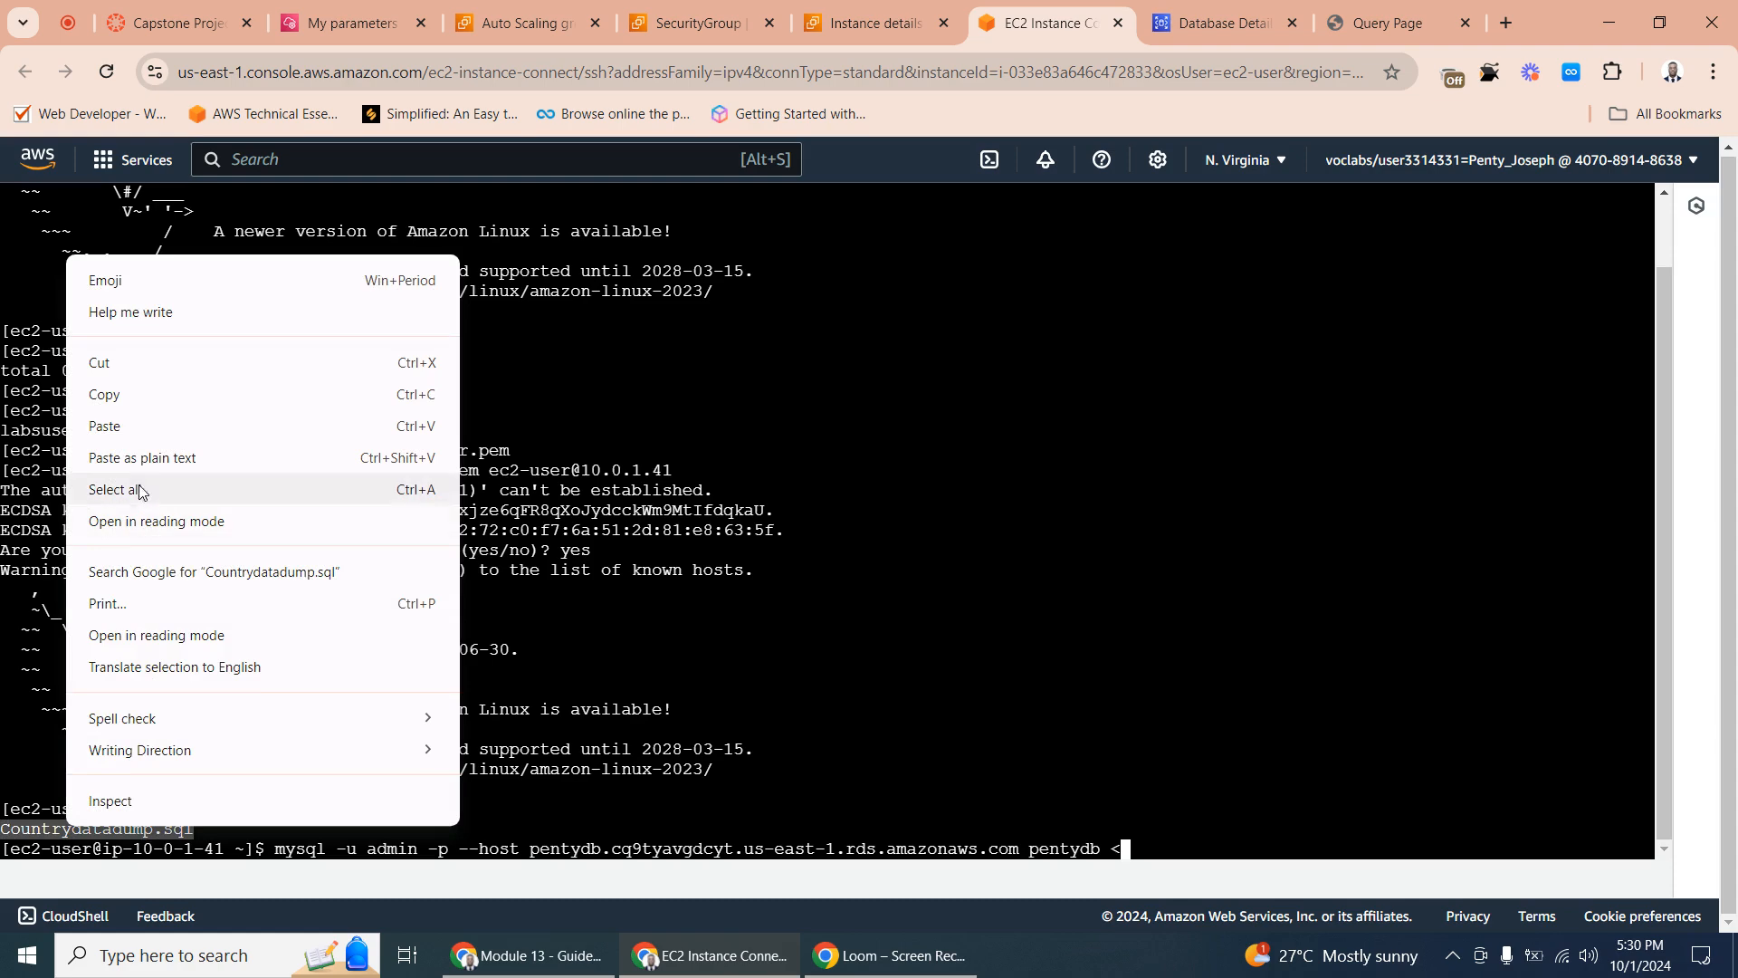
left_click(132, 393)
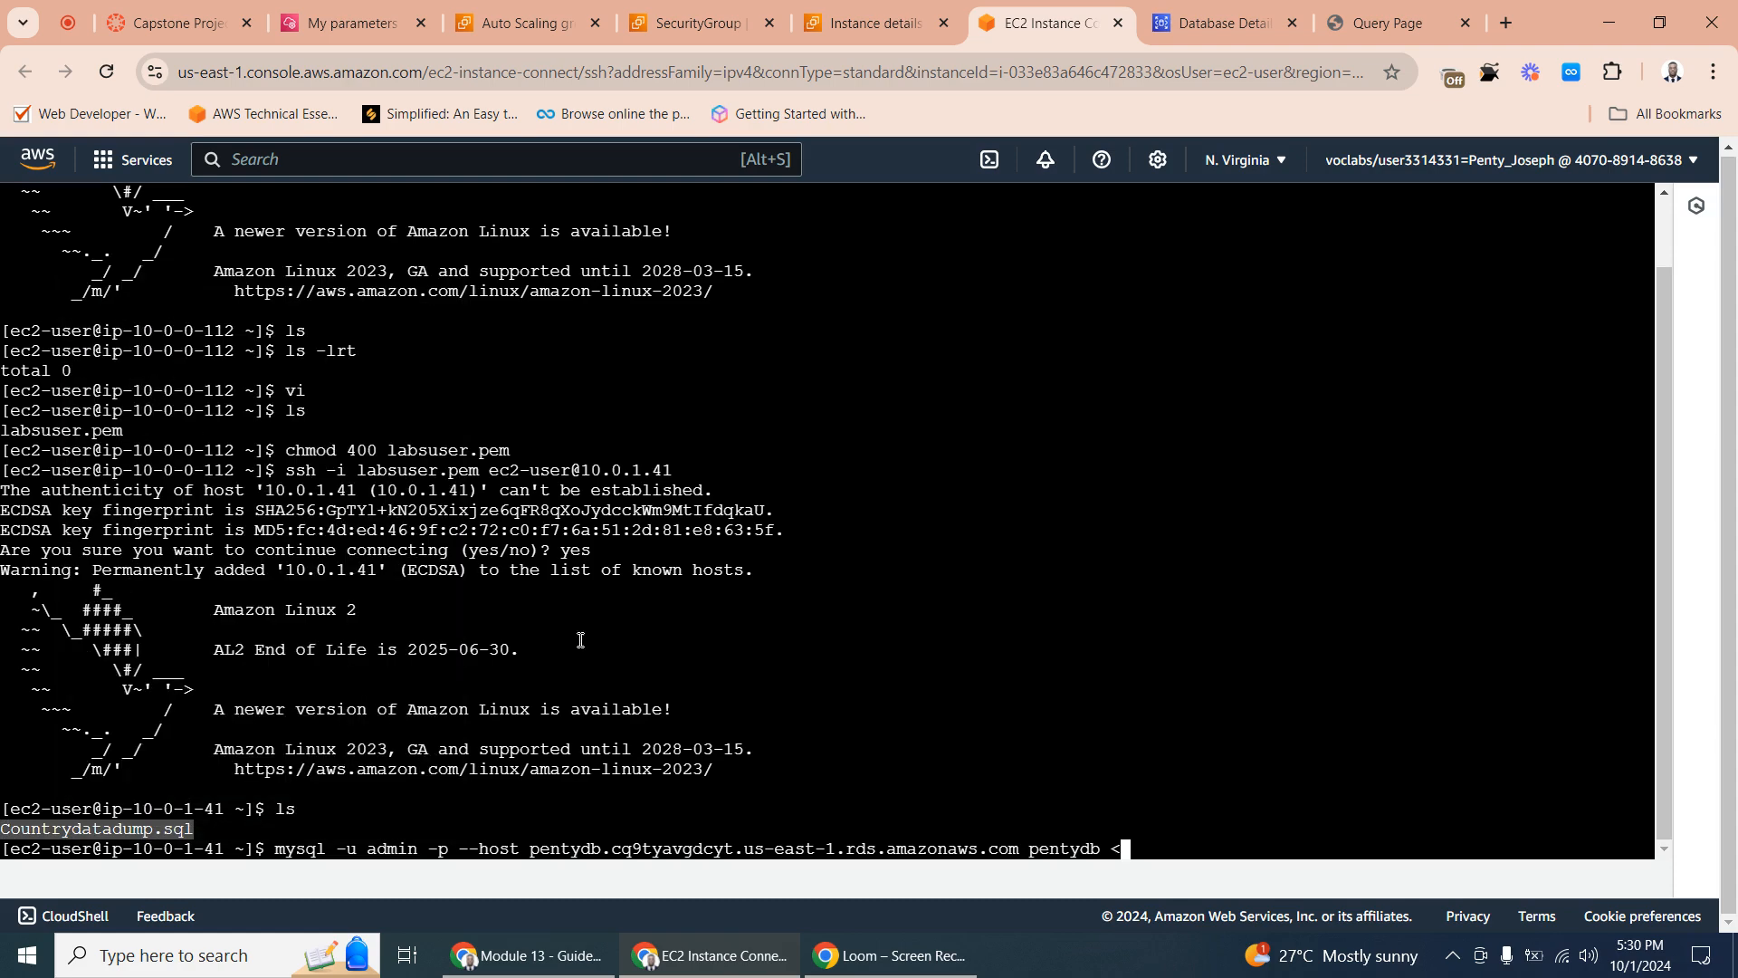
left_click(1129, 844)
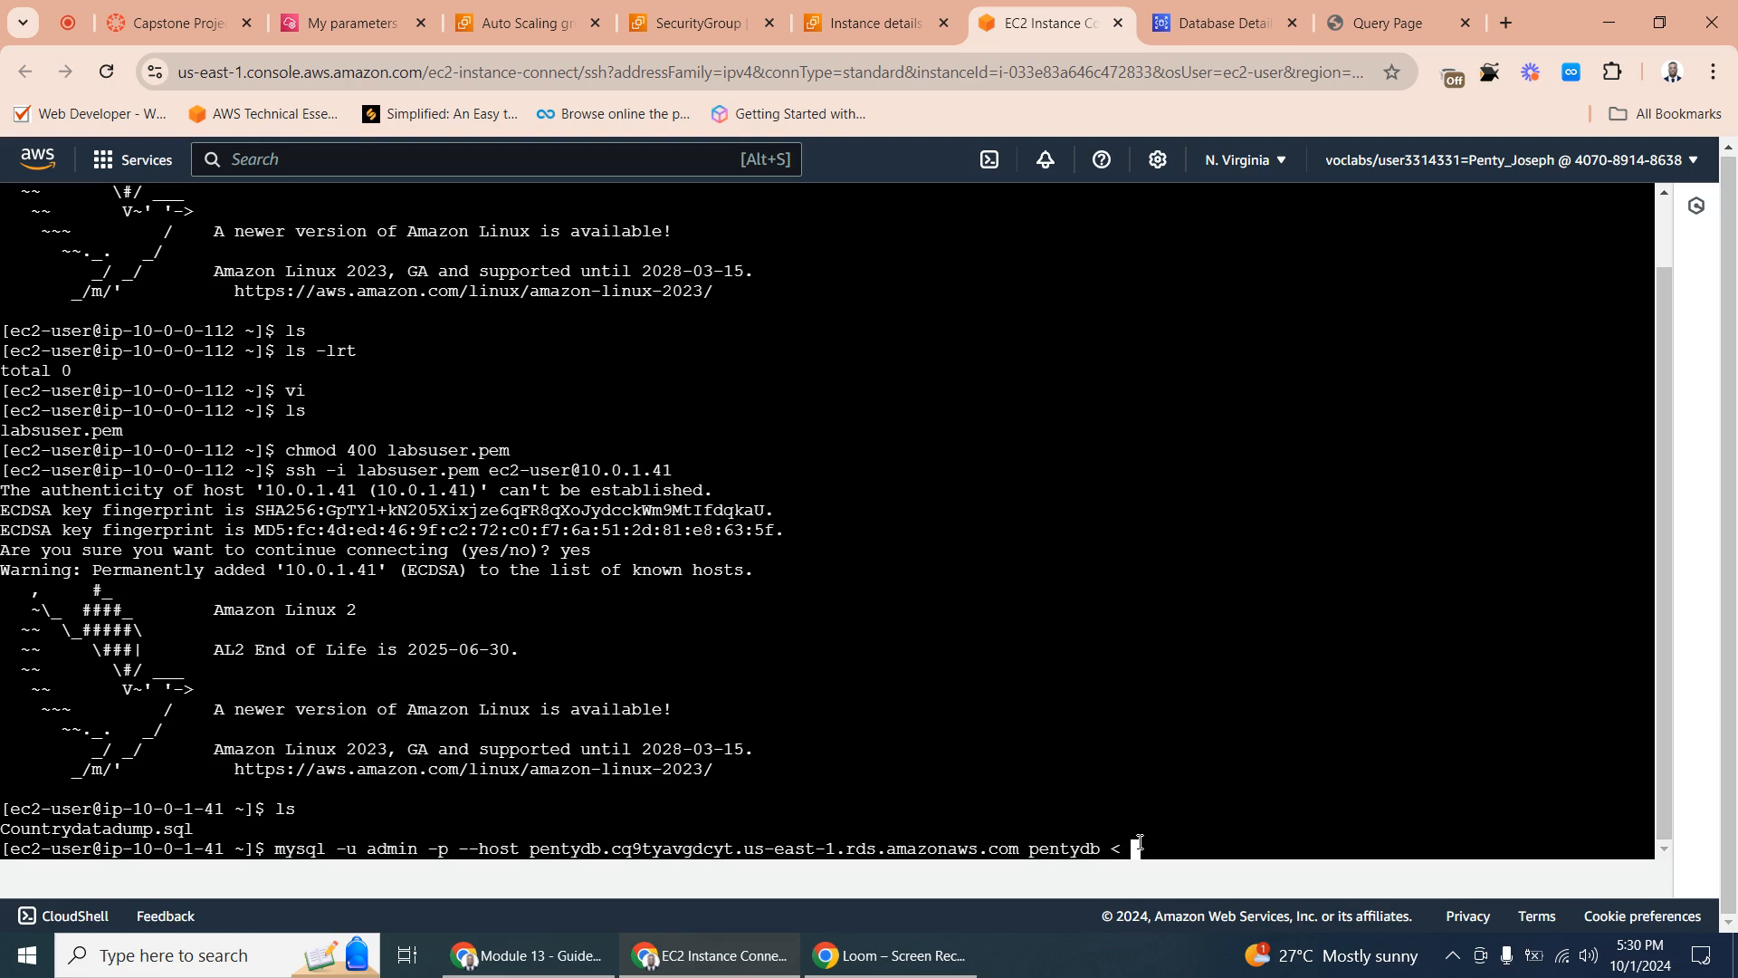
right_click(1139, 846)
left_click(1192, 596)
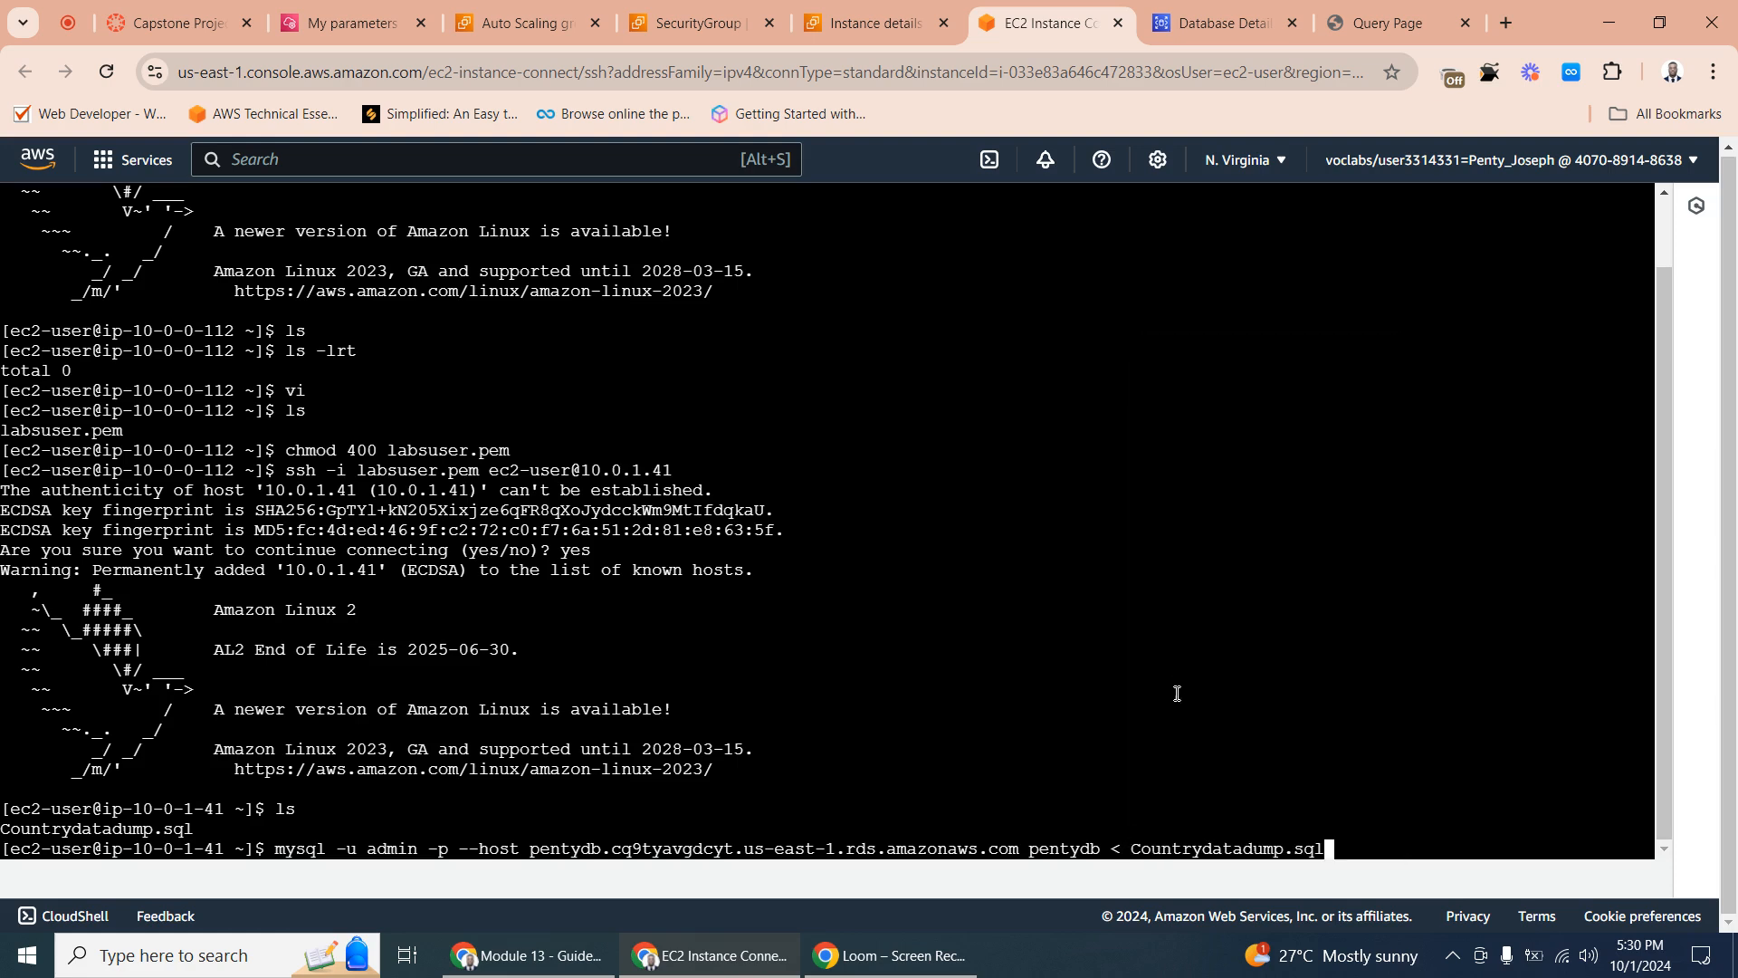
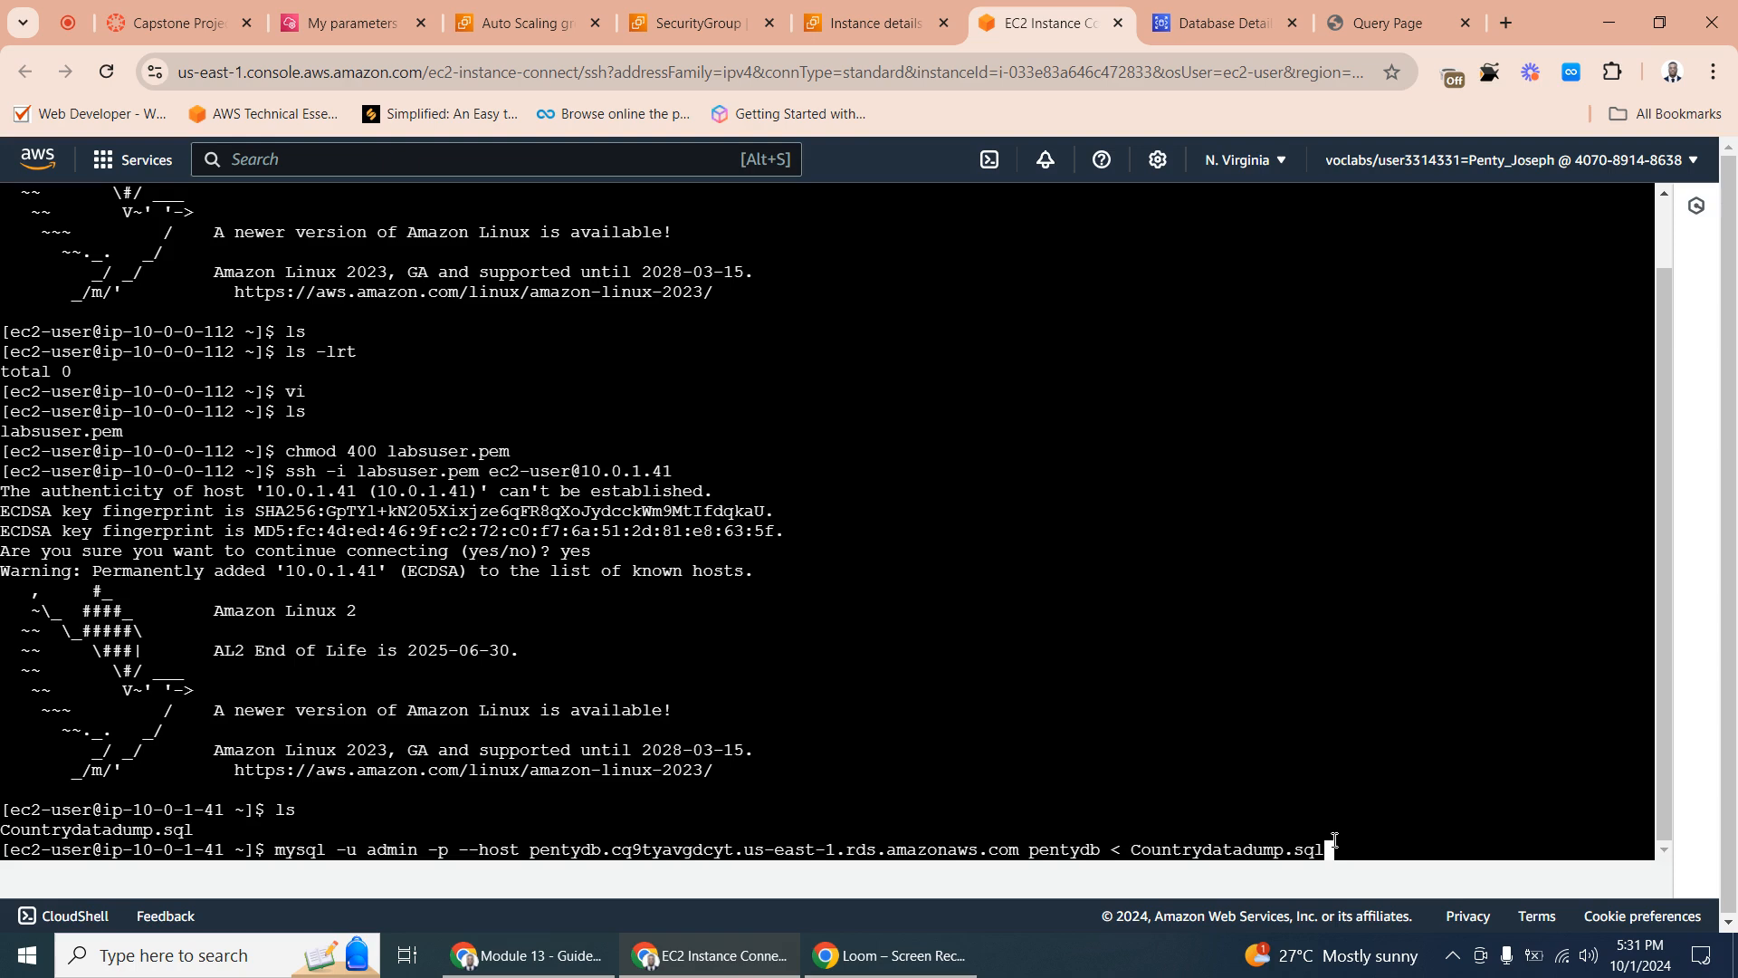
- Try to import Countrydatadump.sql into pentydb by running the mysql command and submitting the database admin password
key("Return")
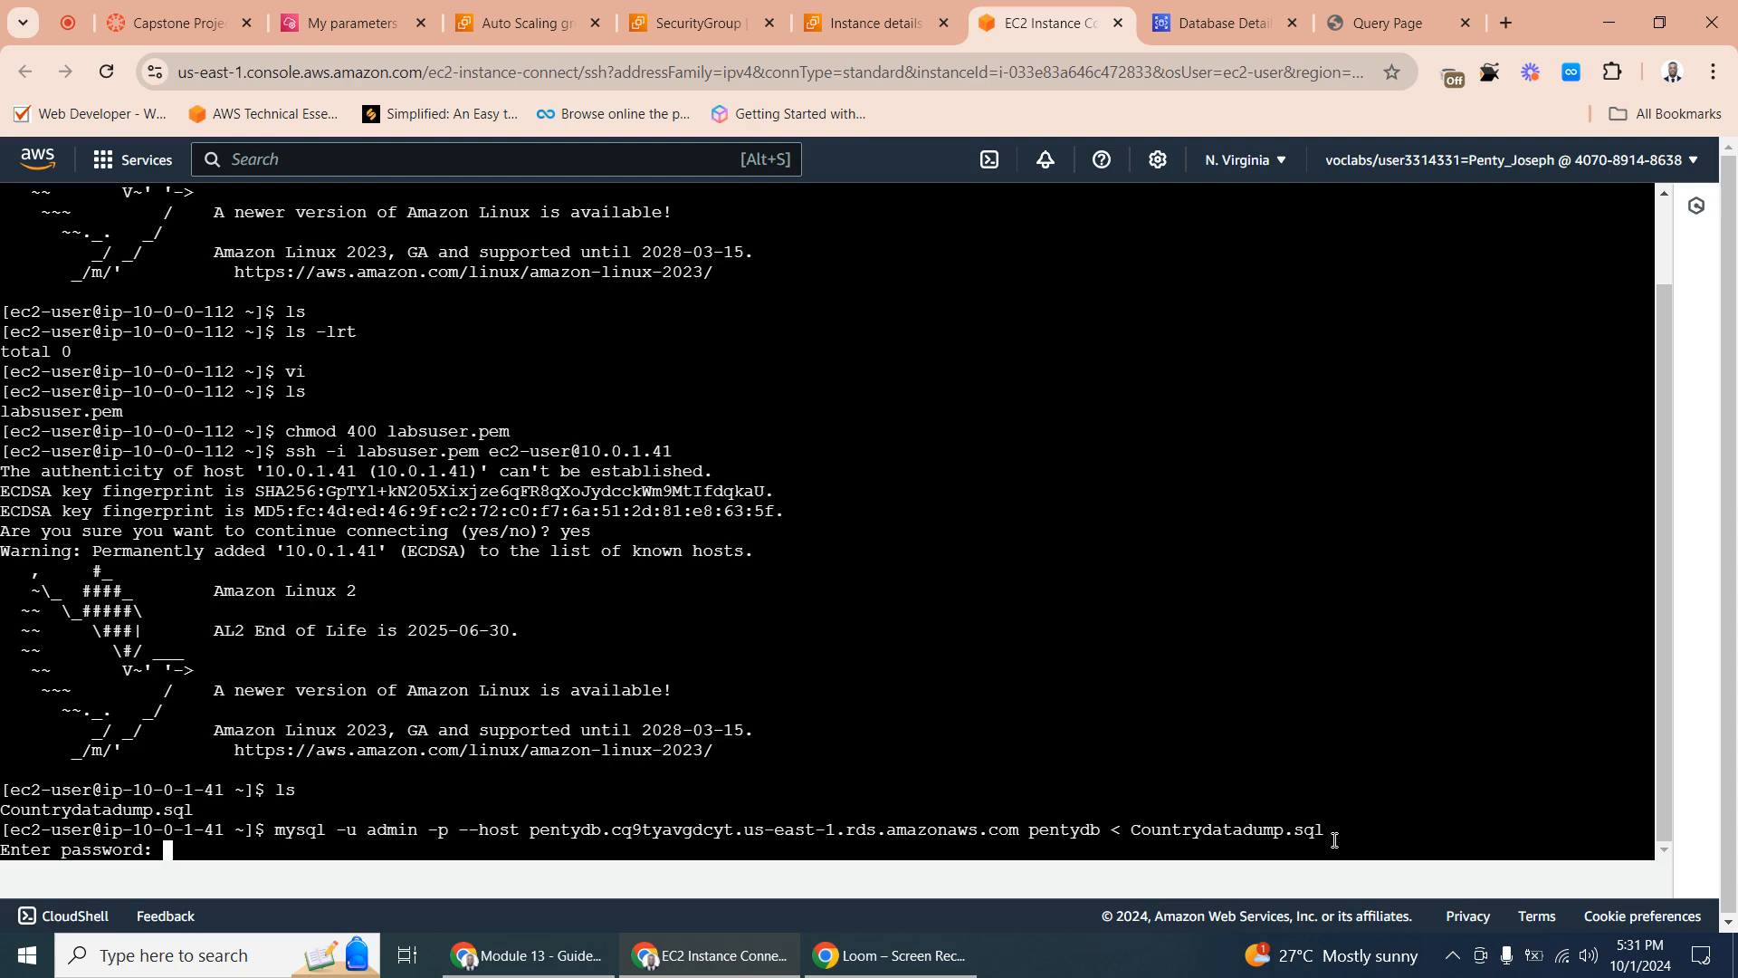
key("Return")
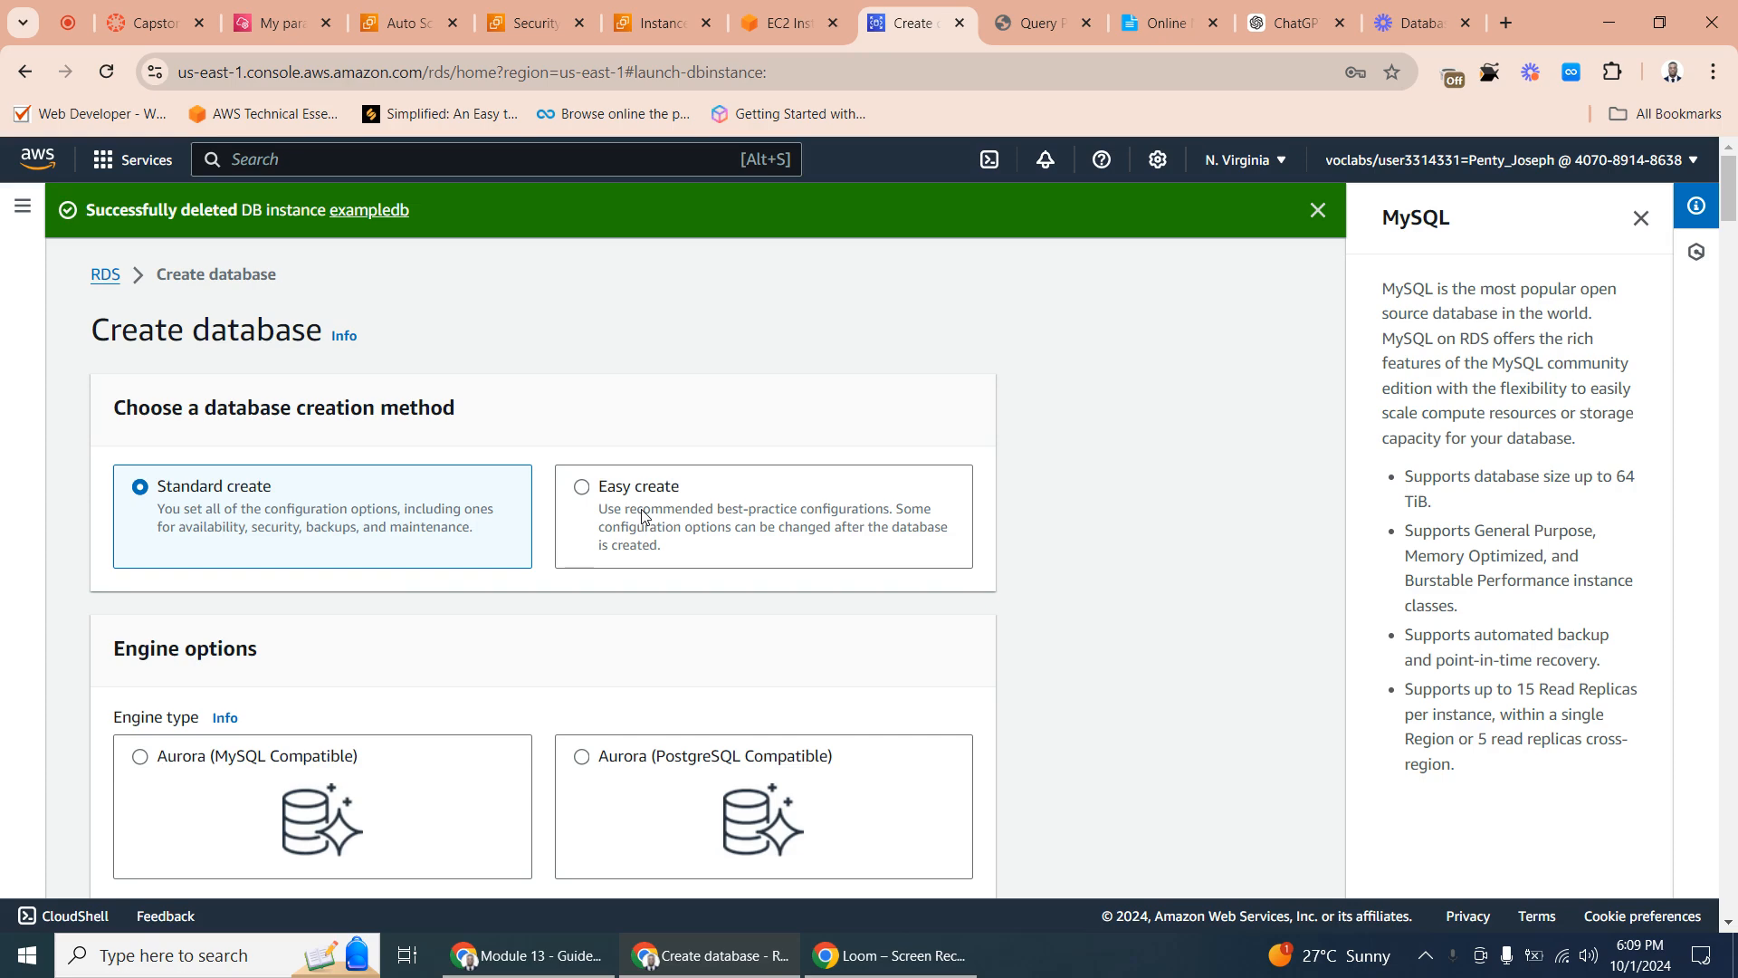
- Check the import attempts in the EC2 terminal, and review the new RDS database's settings from engine version to VPC security group
left_click(785, 23)
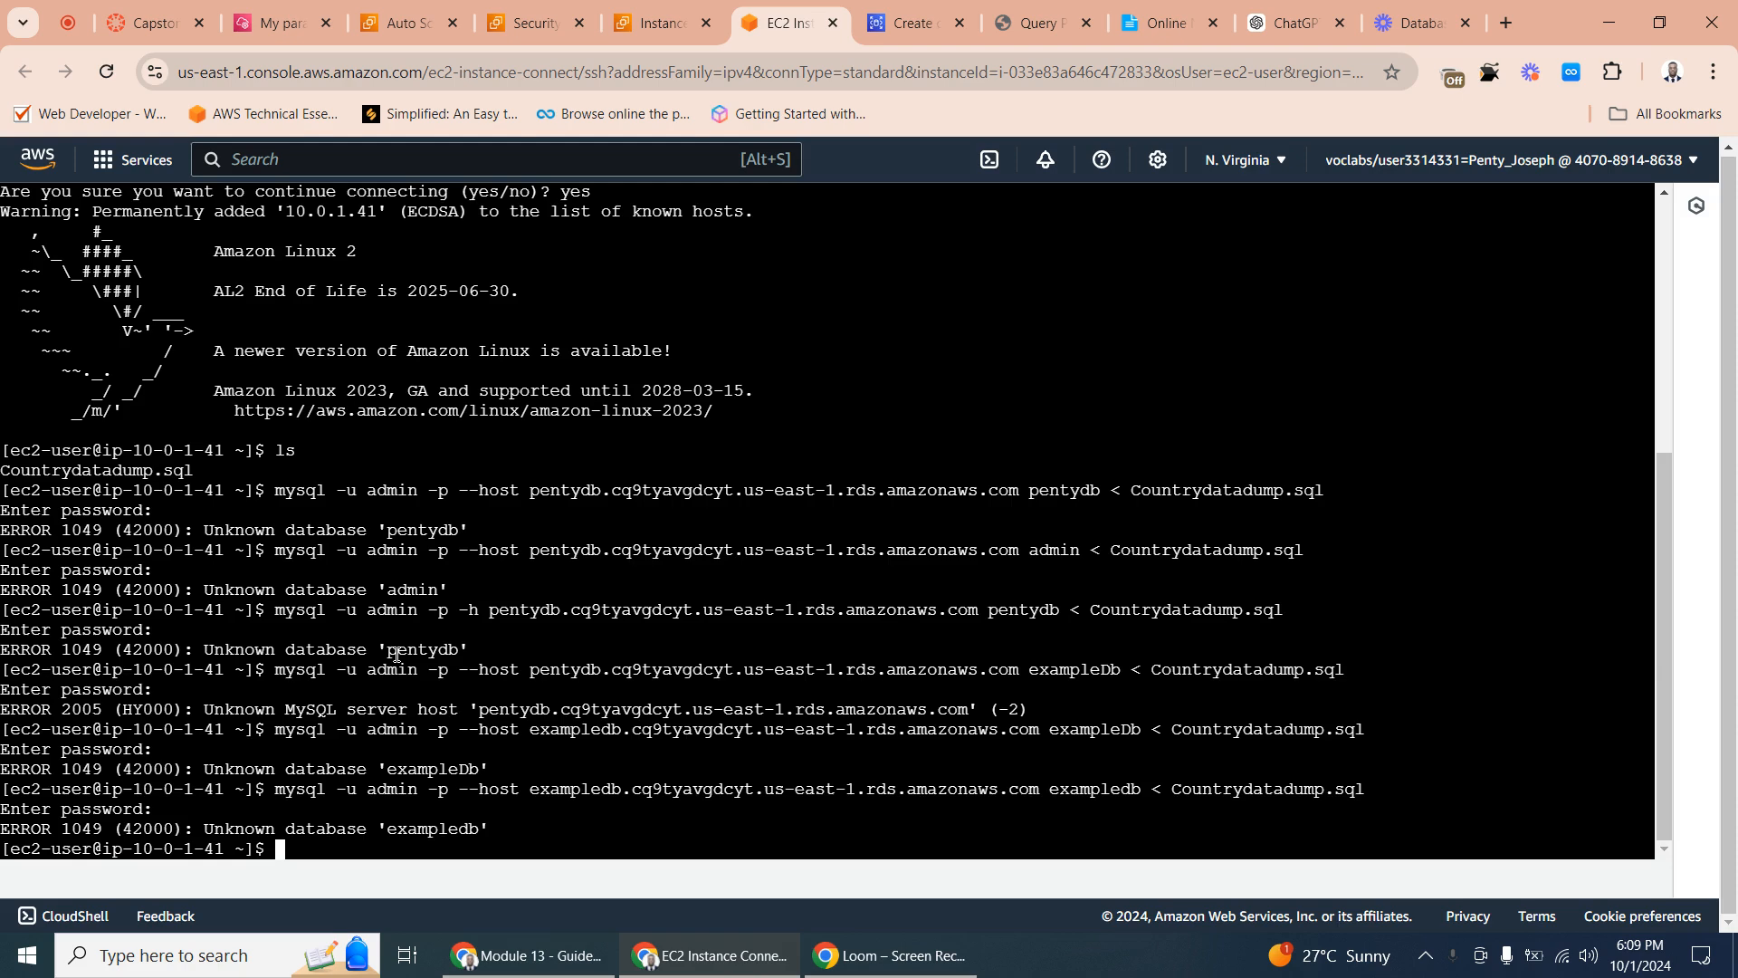
left_click(906, 20)
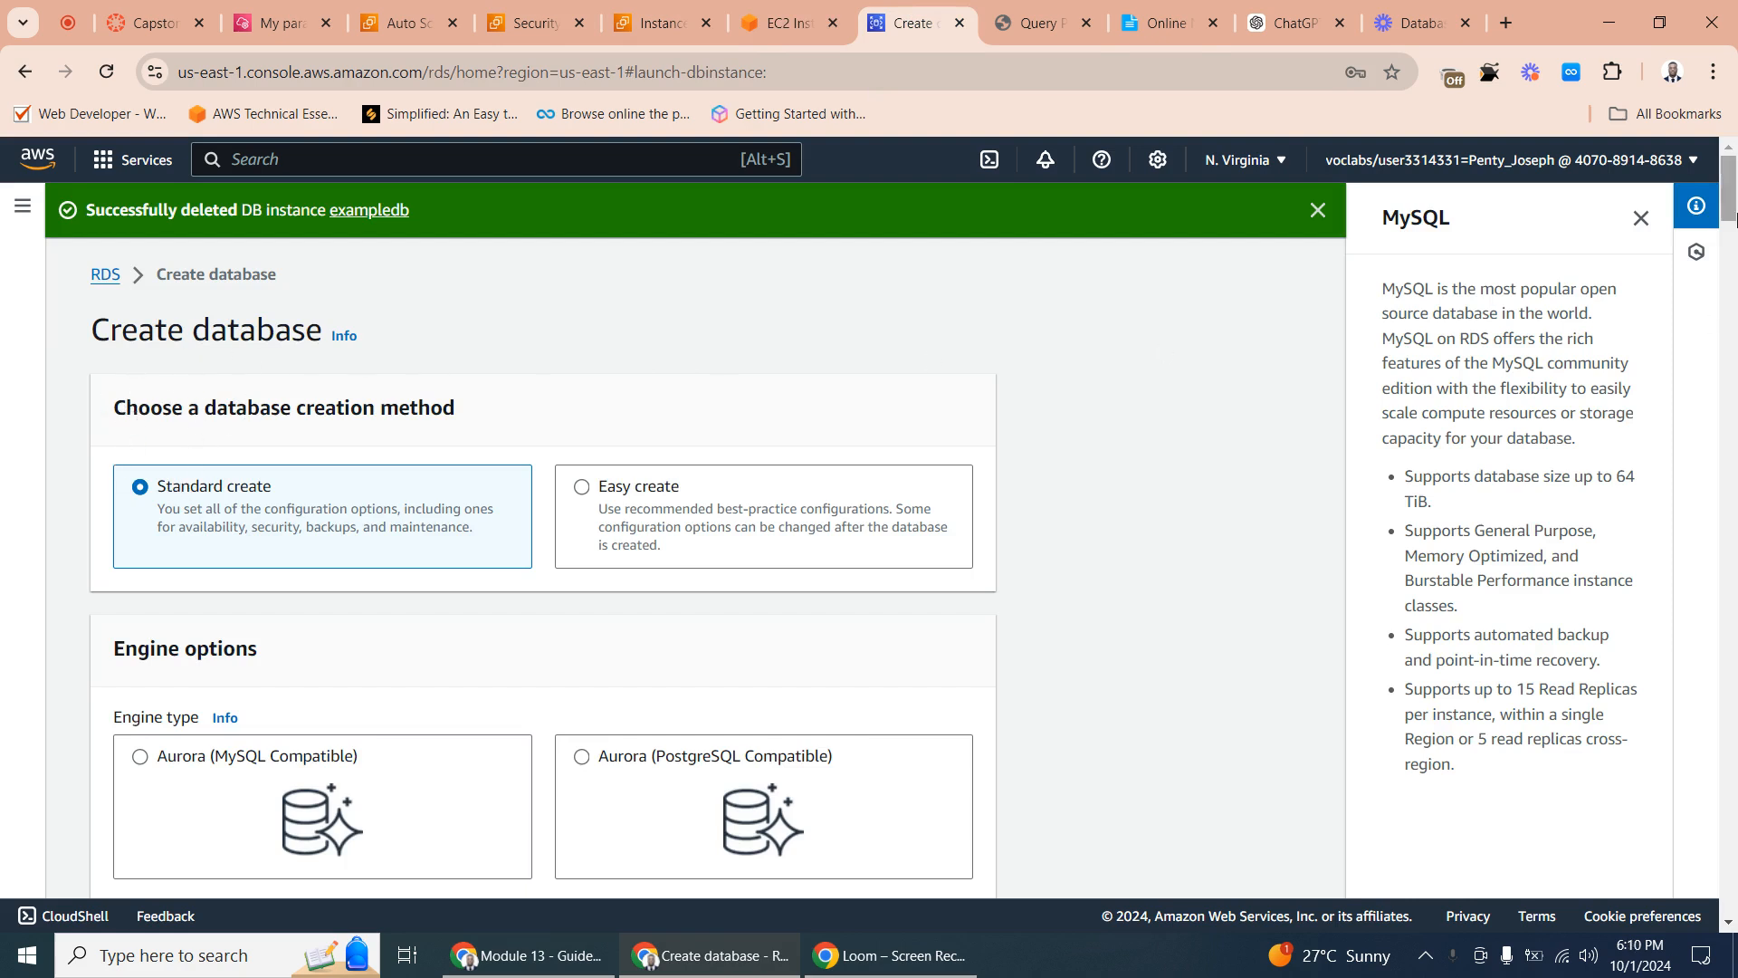
left_click_drag(1729, 210, 1731, 305)
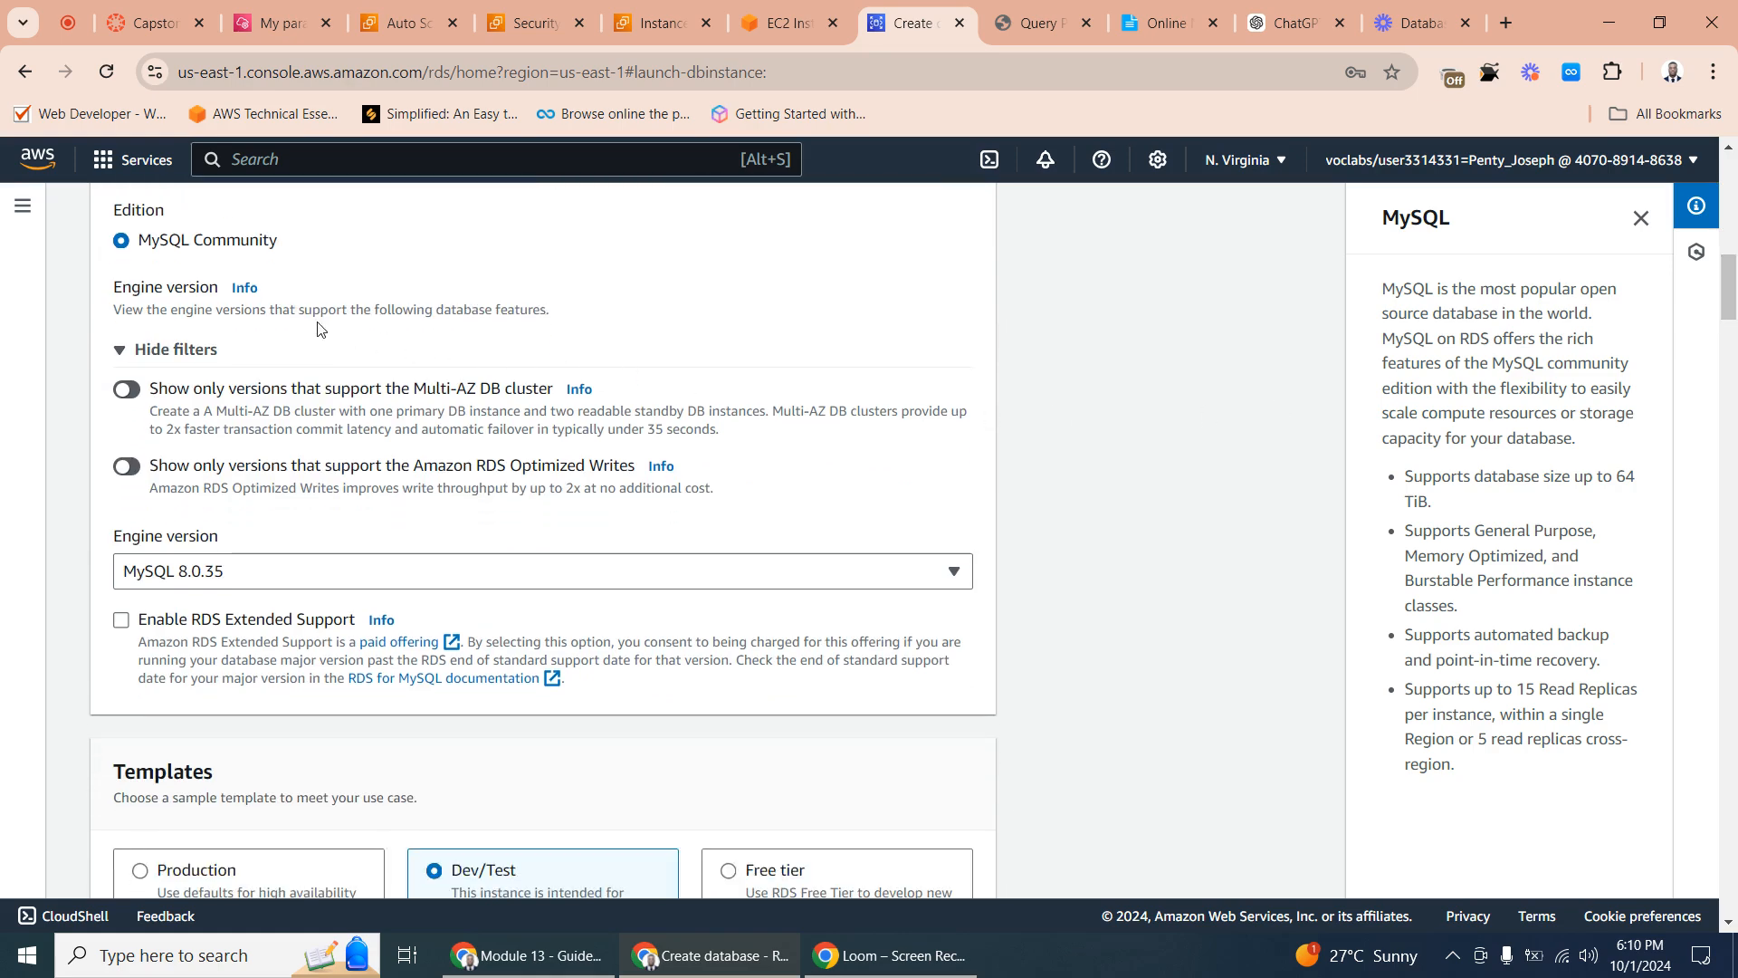
scroll(218, 569, "down", 5)
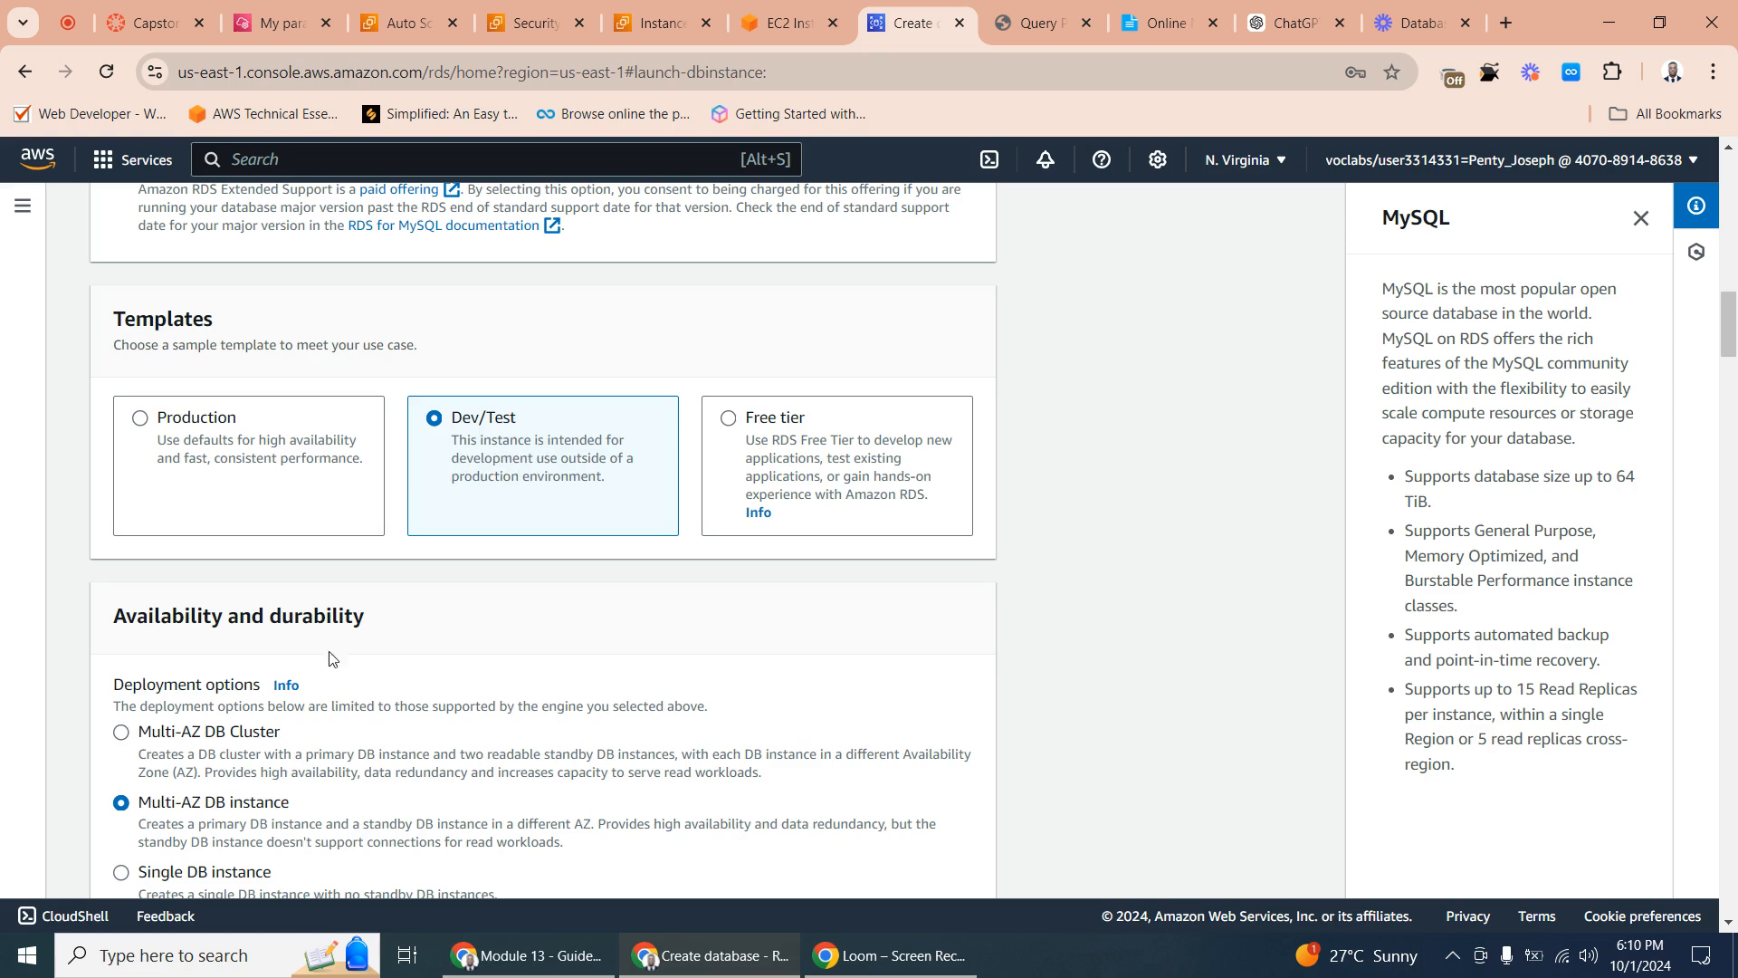
scroll(288, 724, "down", 2)
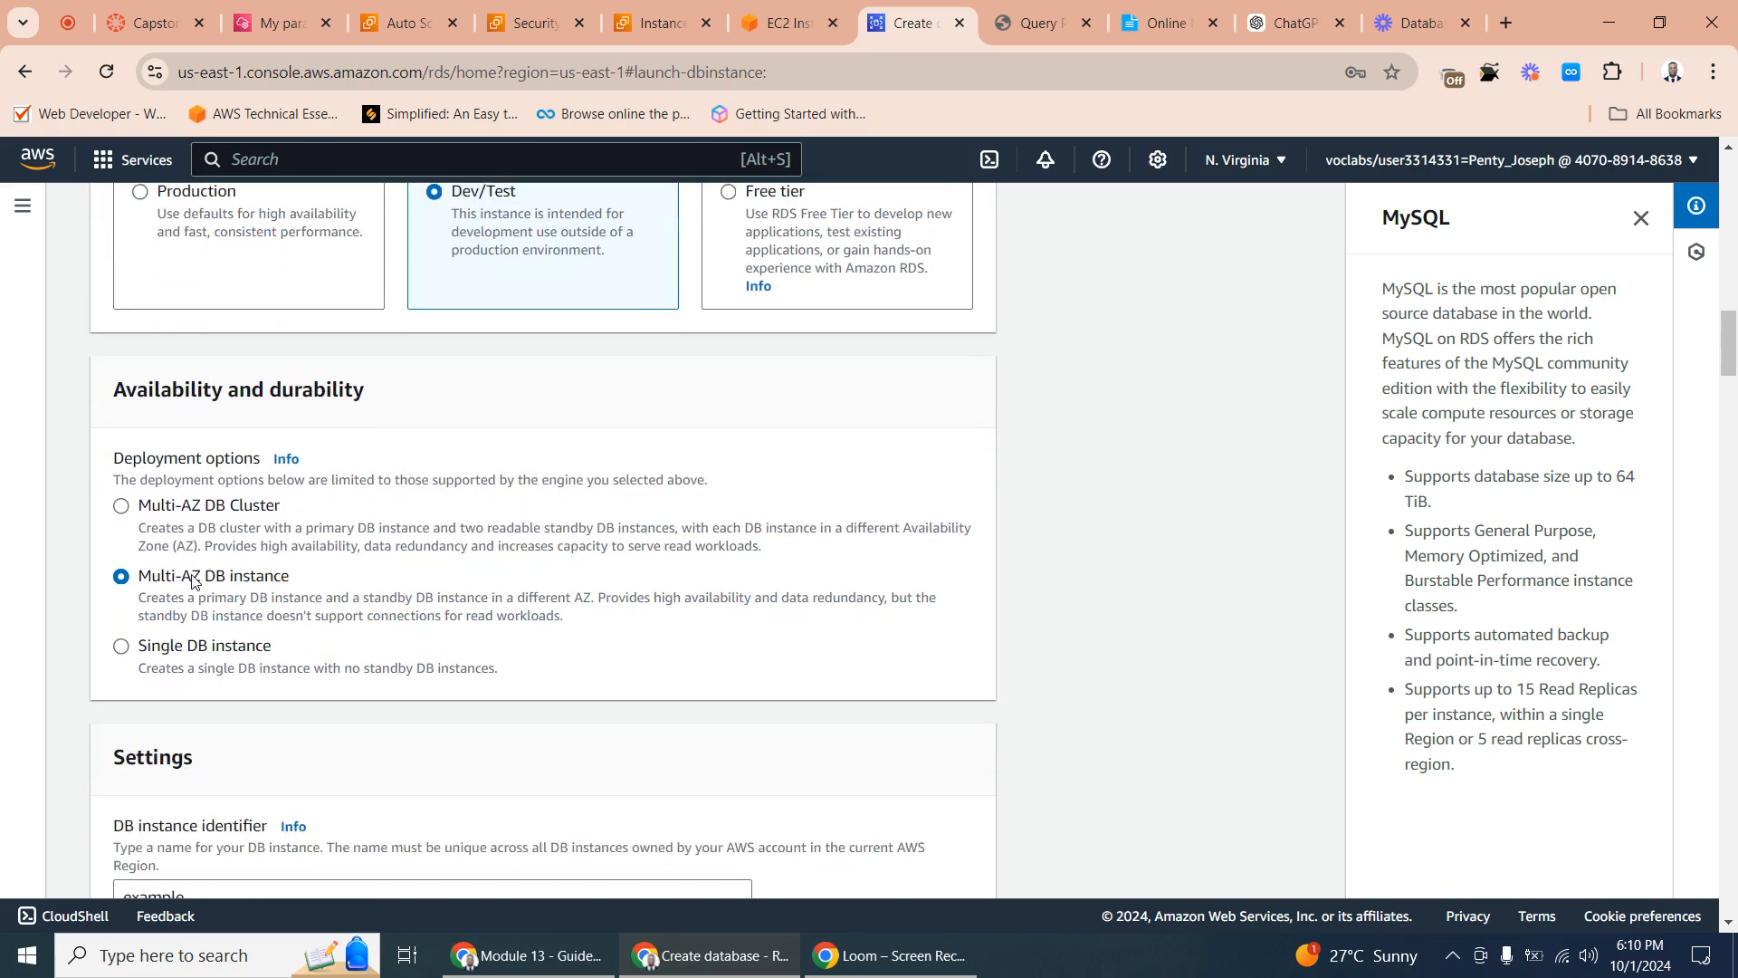
scroll(442, 615, "down", 1)
scroll(444, 616, "down", 2)
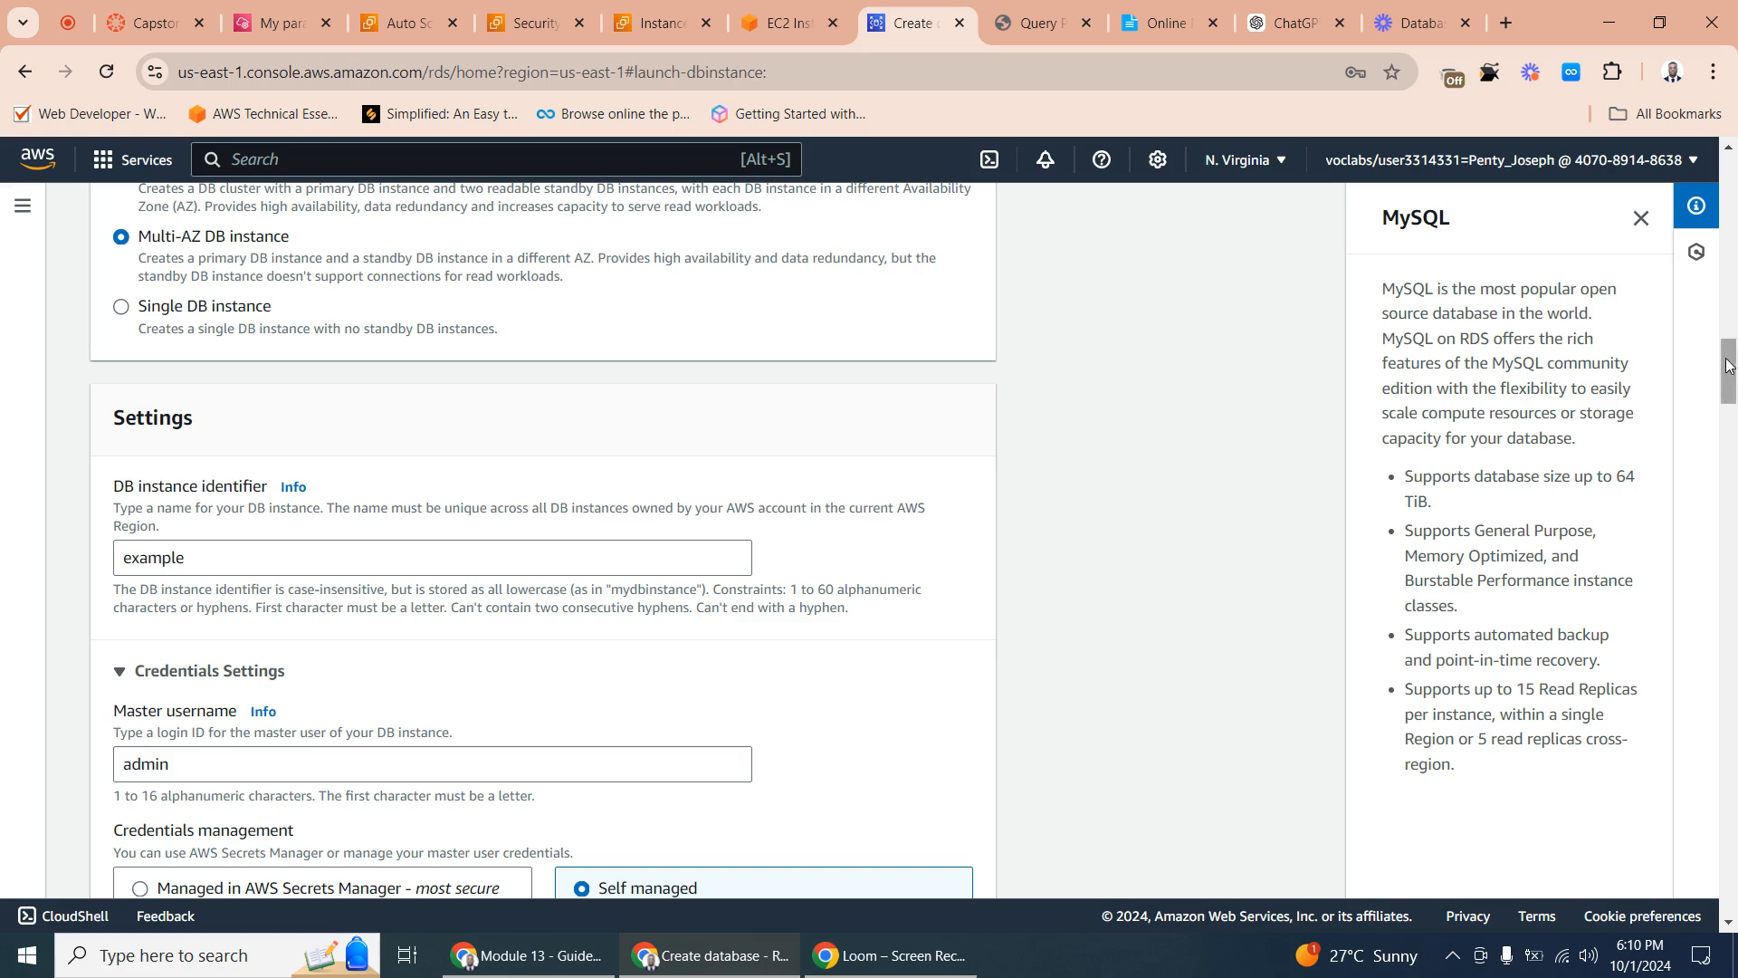
left_click_drag(1730, 367, 1729, 405)
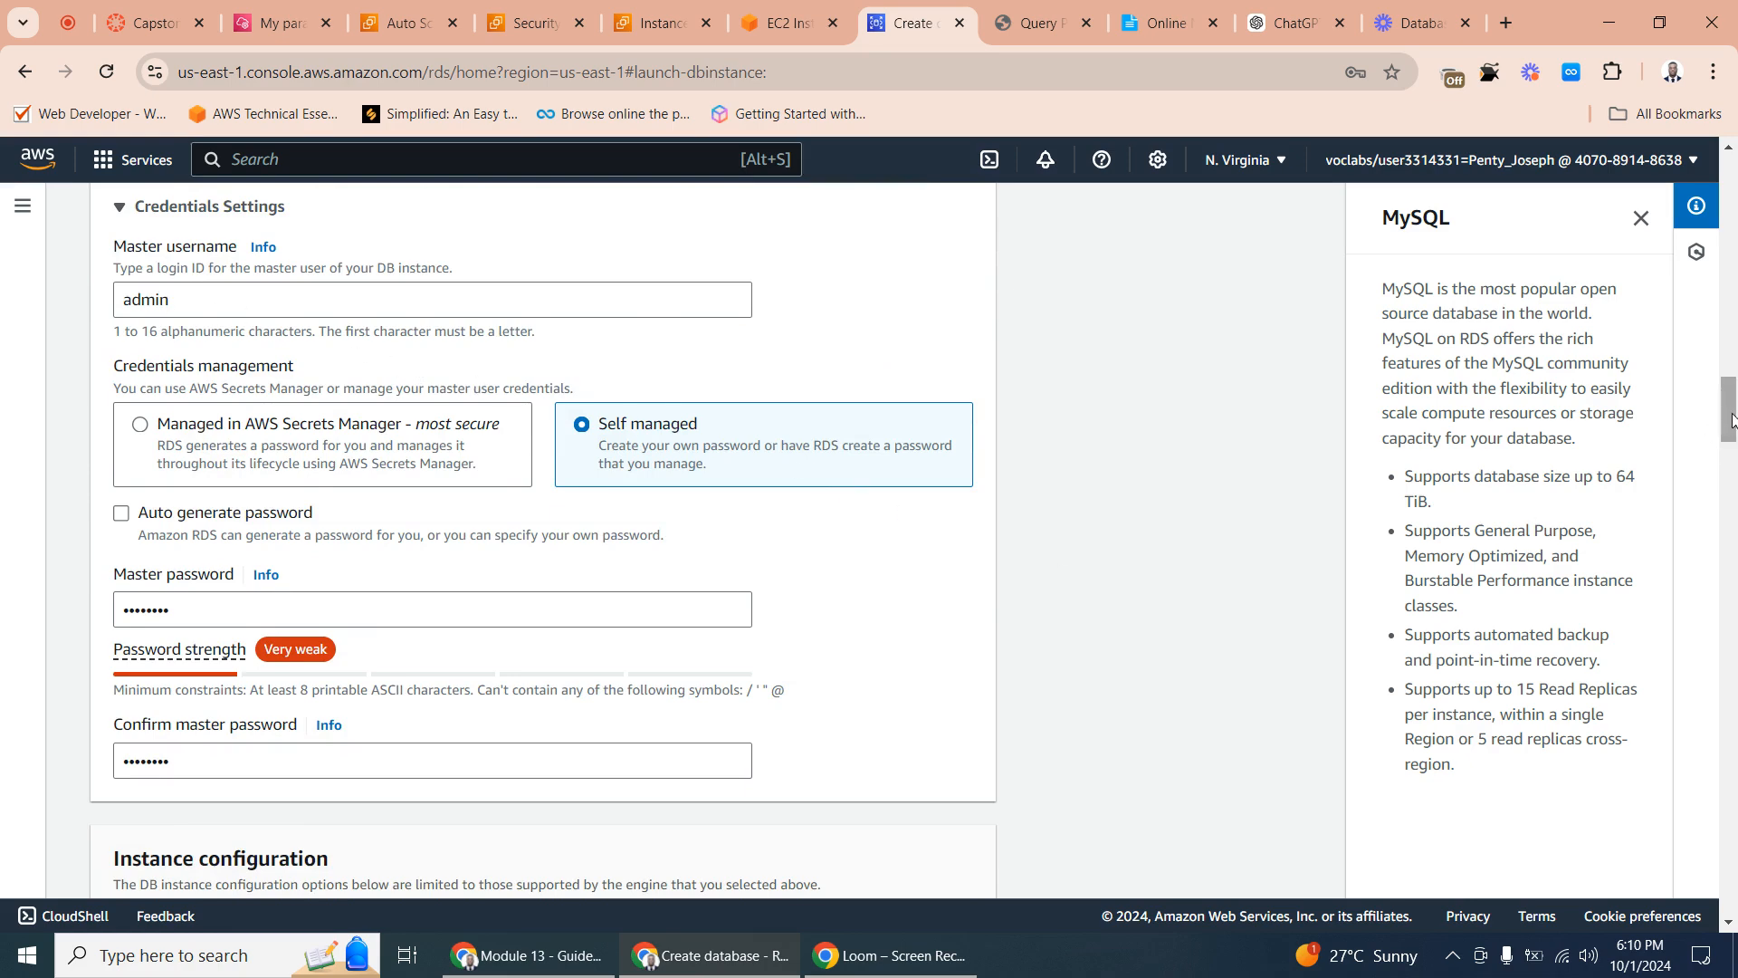
left_click_drag(1729, 421, 1732, 448)
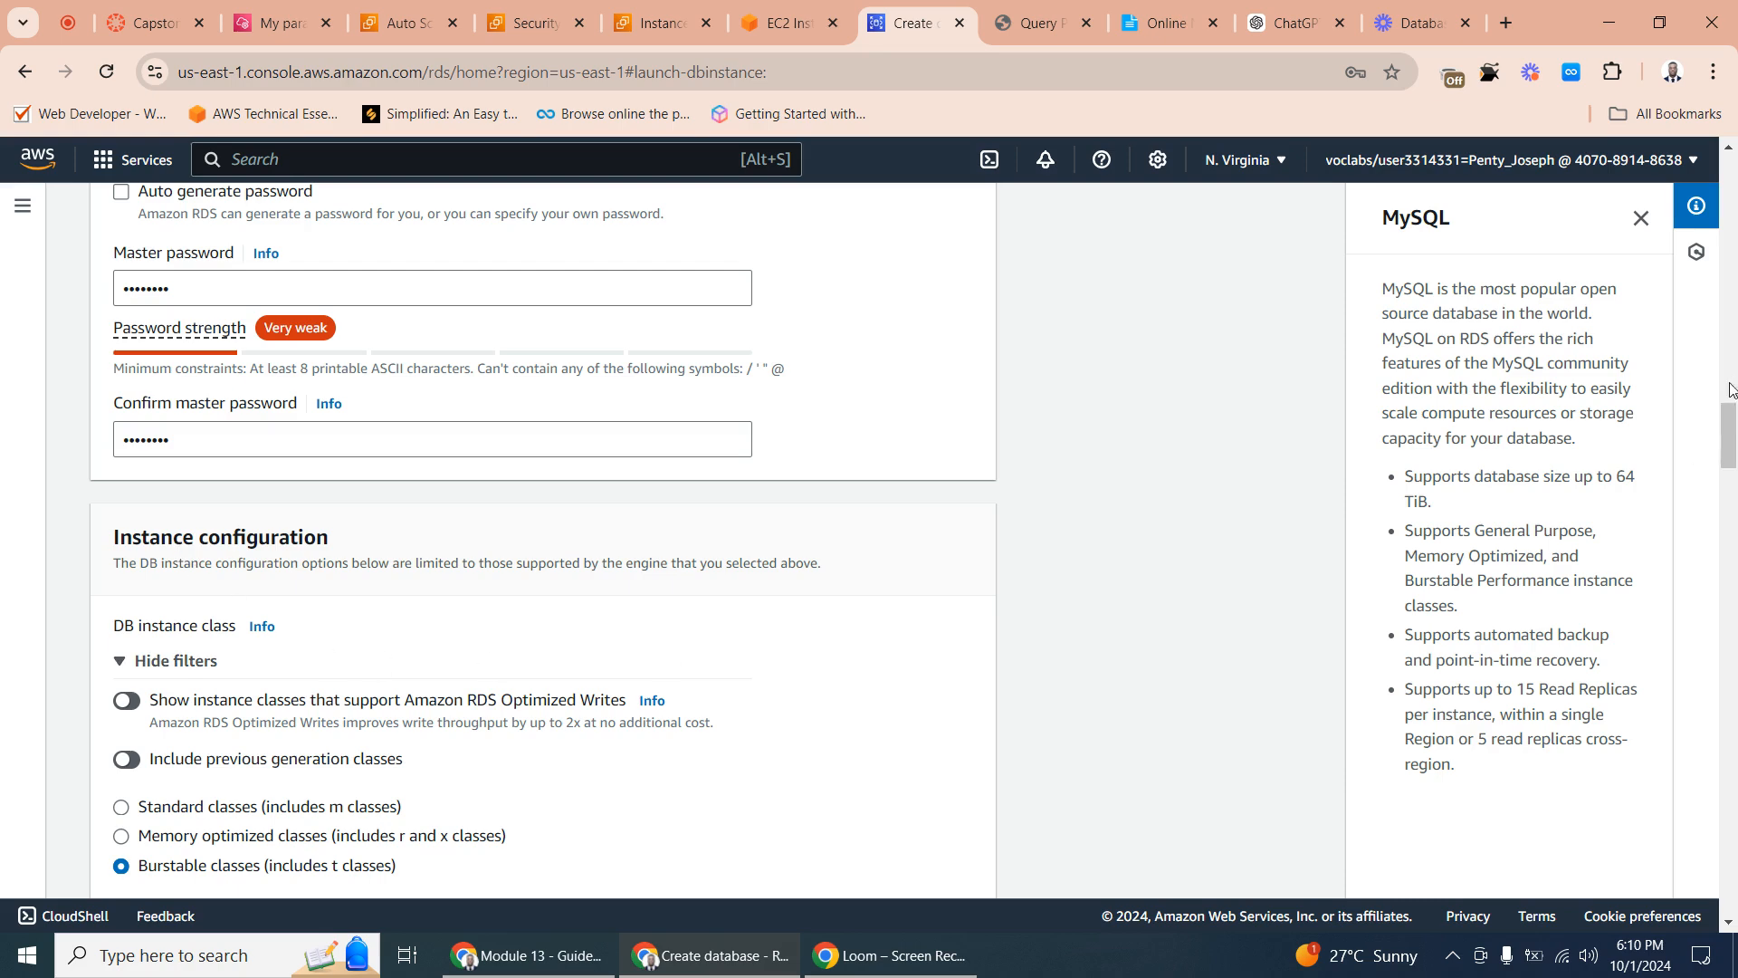
mouse_move(1730, 430)
left_mouse_down()
mouse_move(1729, 476)
mouse_move(1729, 456)
left_mouse_up()
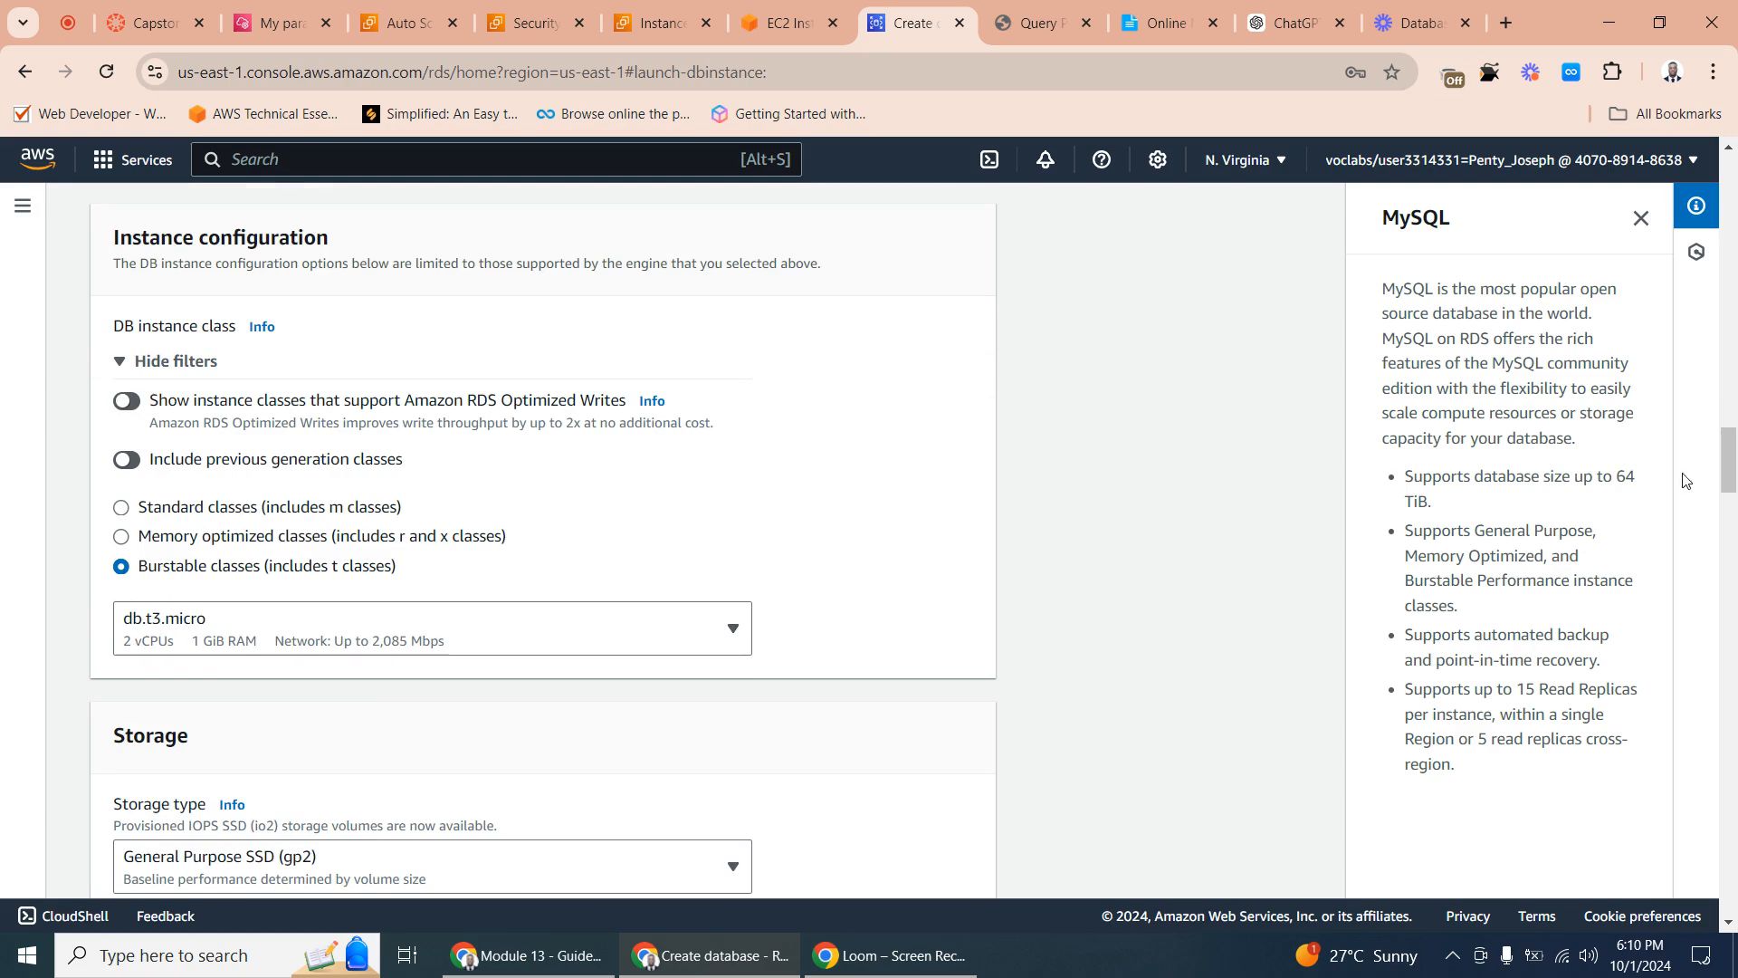
left_click_drag(1731, 464, 1734, 506)
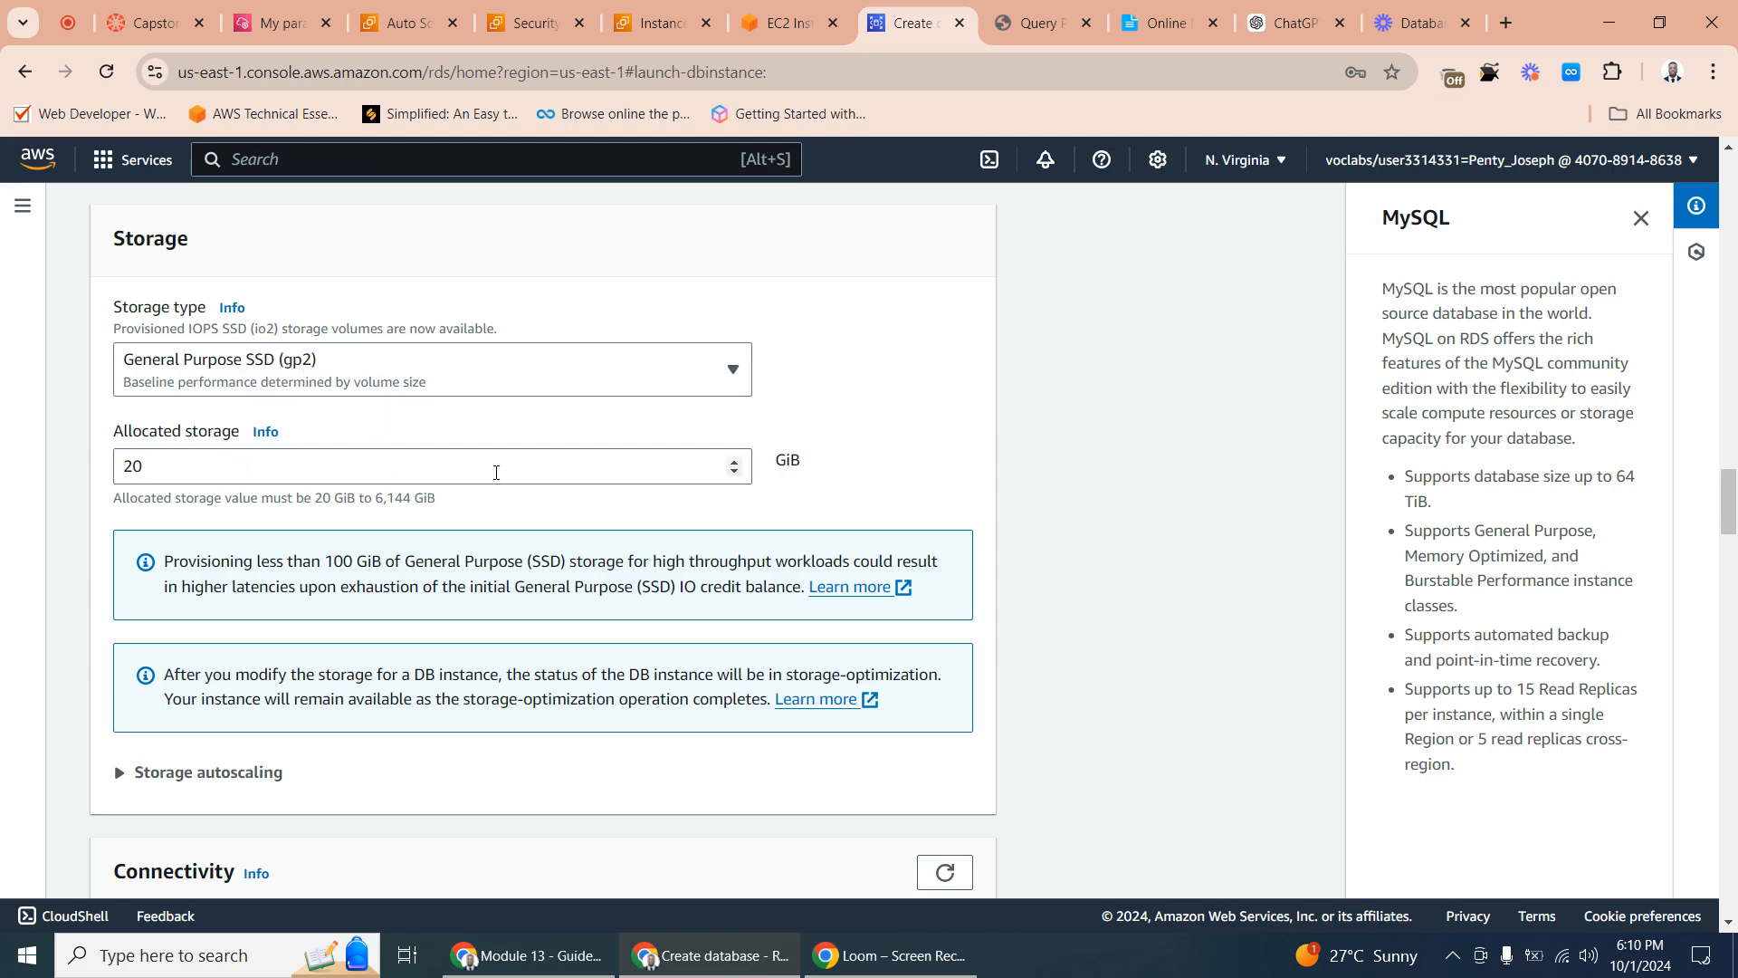
left_click_drag(1732, 498, 1732, 558)
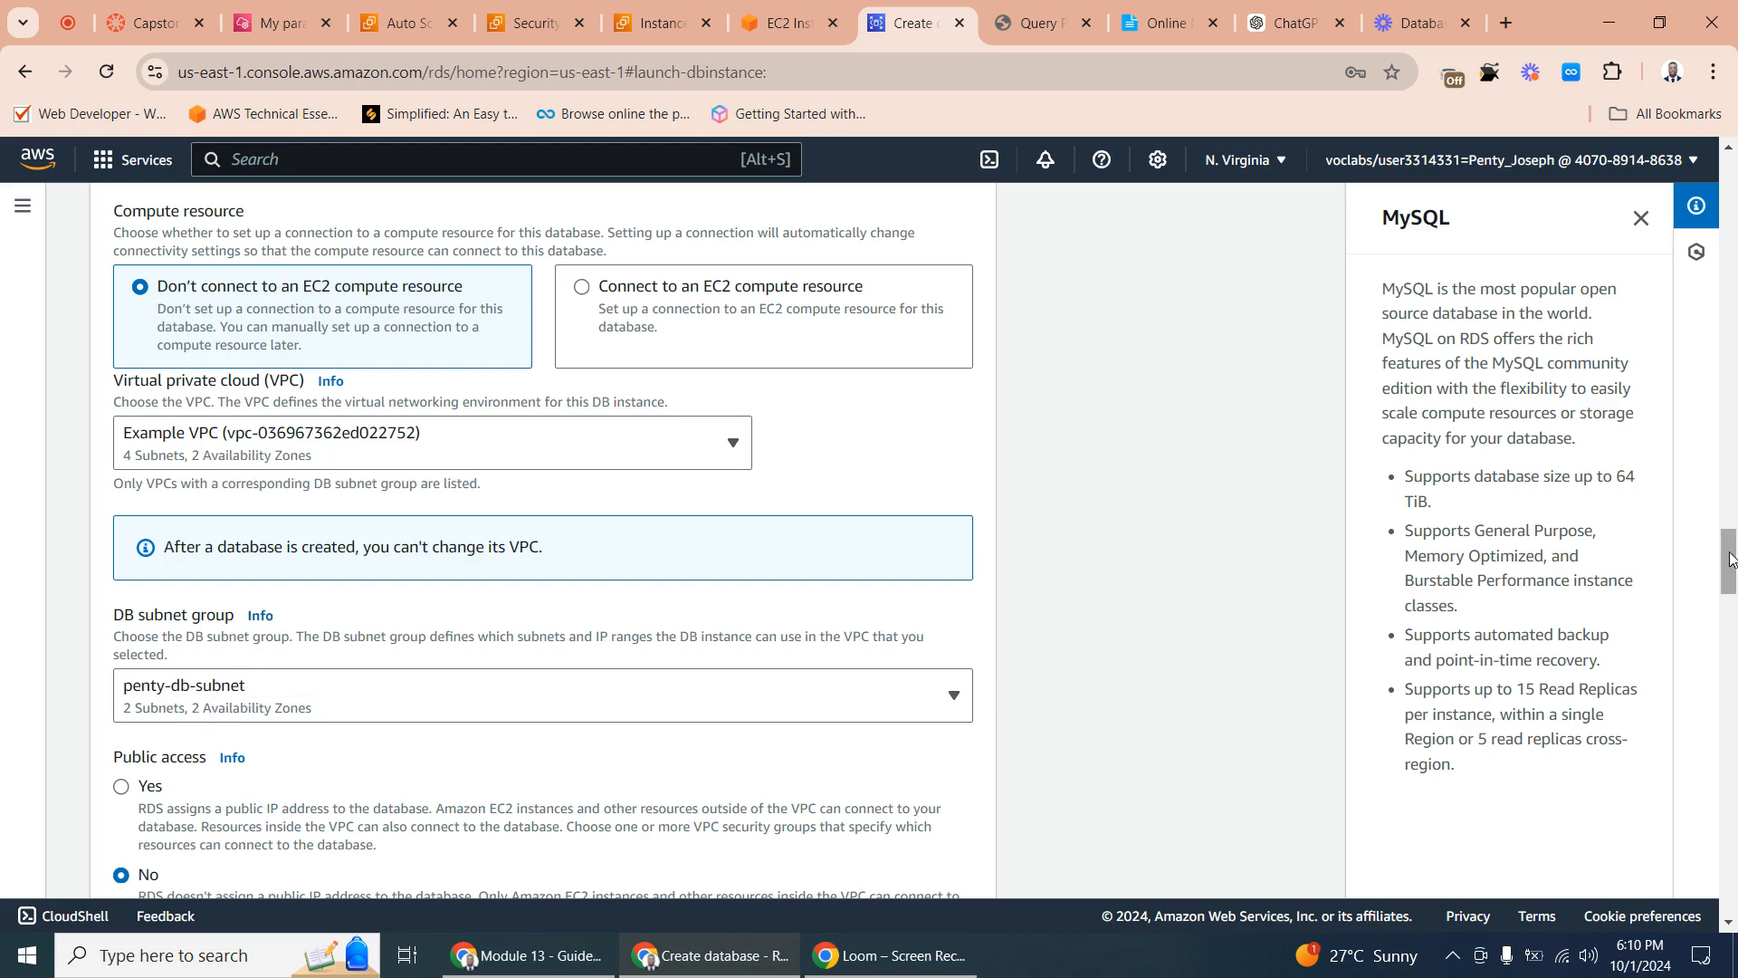
left_click_drag(1729, 559, 1727, 621)
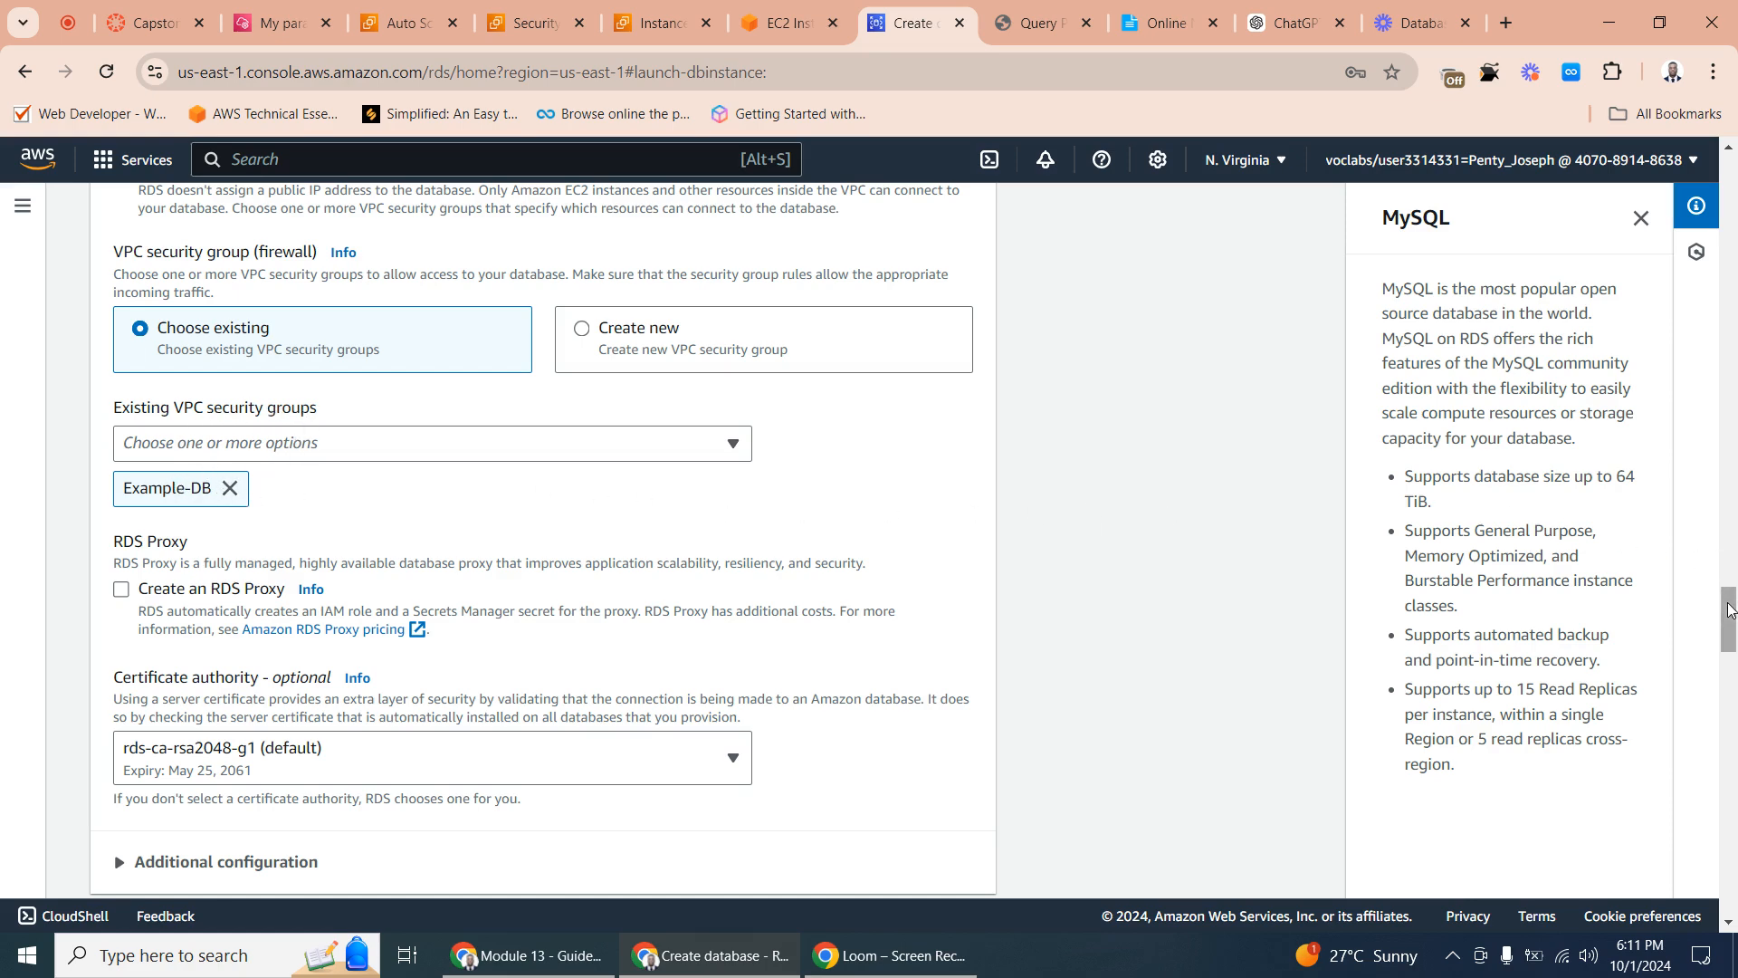
left_click_drag(1729, 615, 1728, 731)
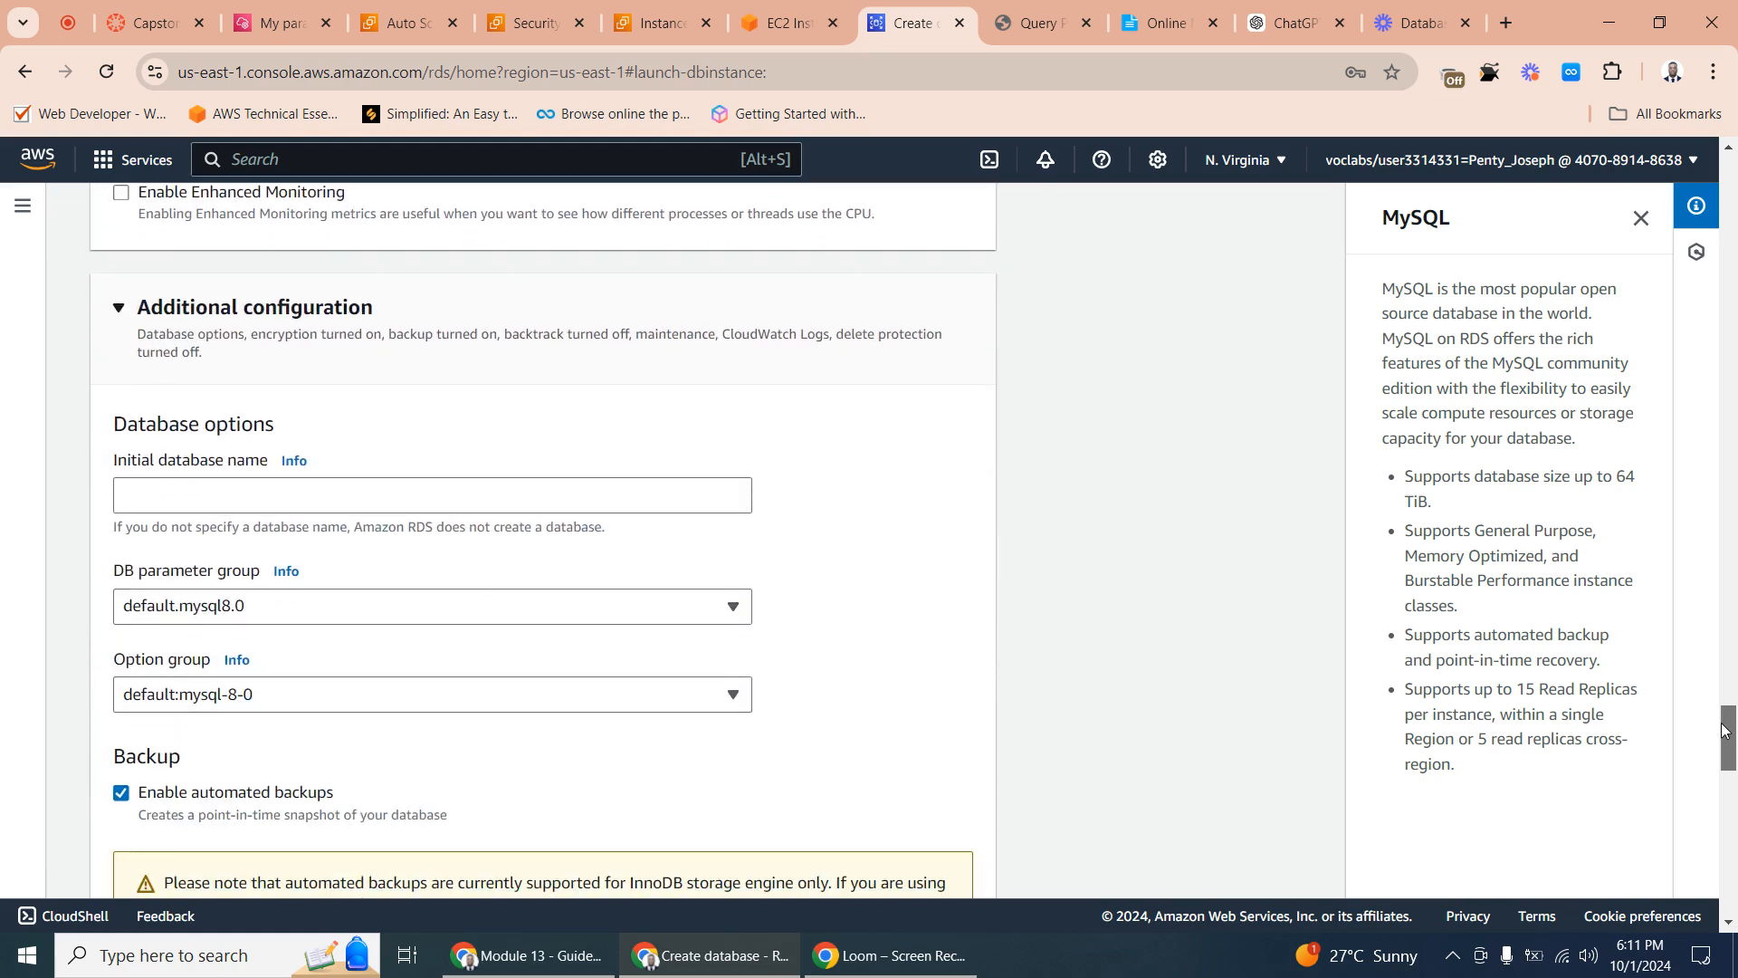
- Set the initial database name to exampledb in the new RDS database's additional configuration
left_click(119, 309)
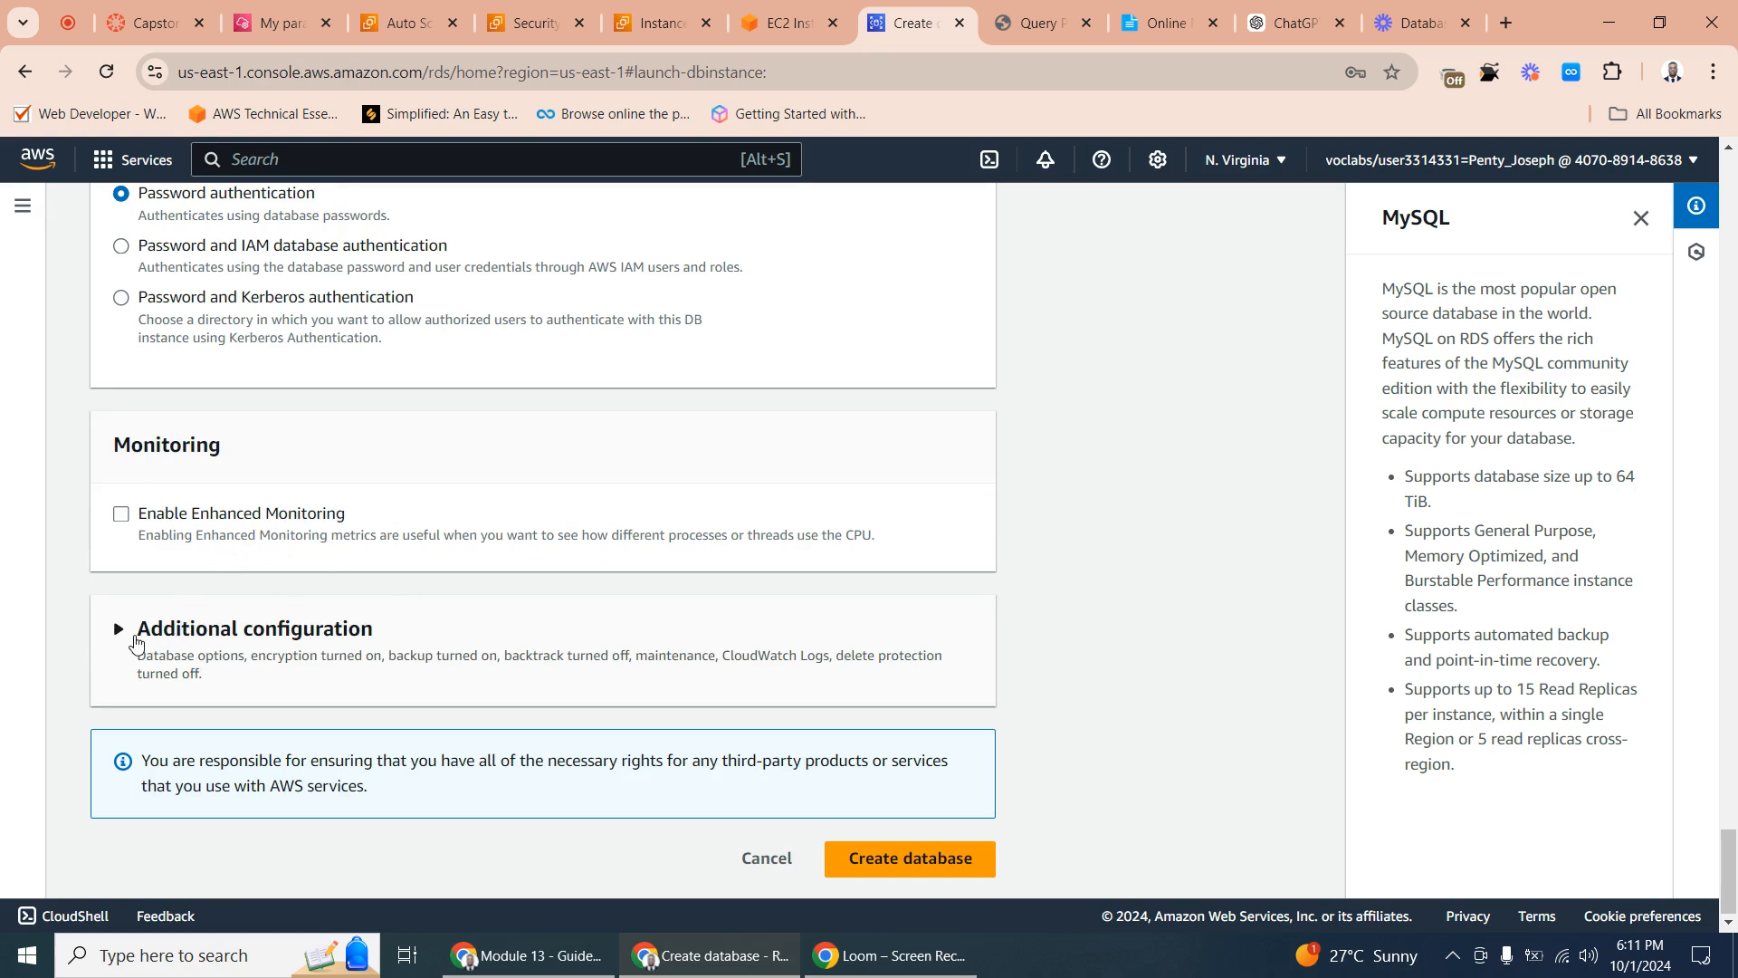
left_click(119, 631)
scroll(309, 579, "down", 8)
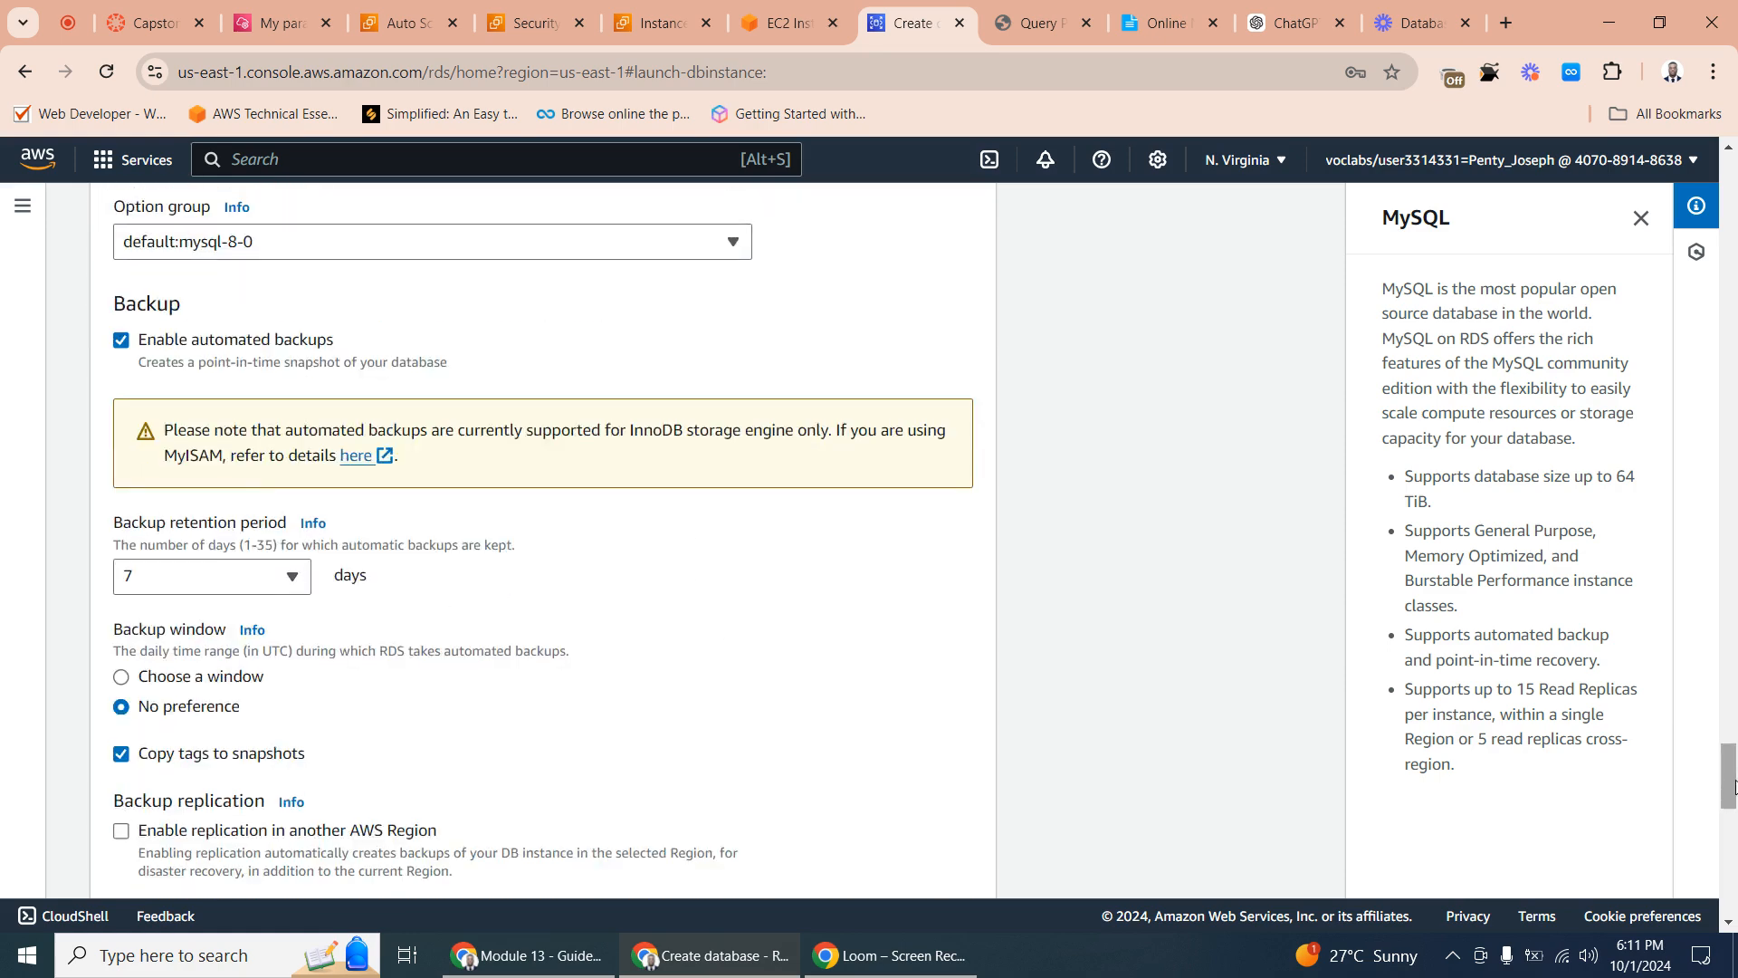
left_click_drag(1729, 784, 1720, 711)
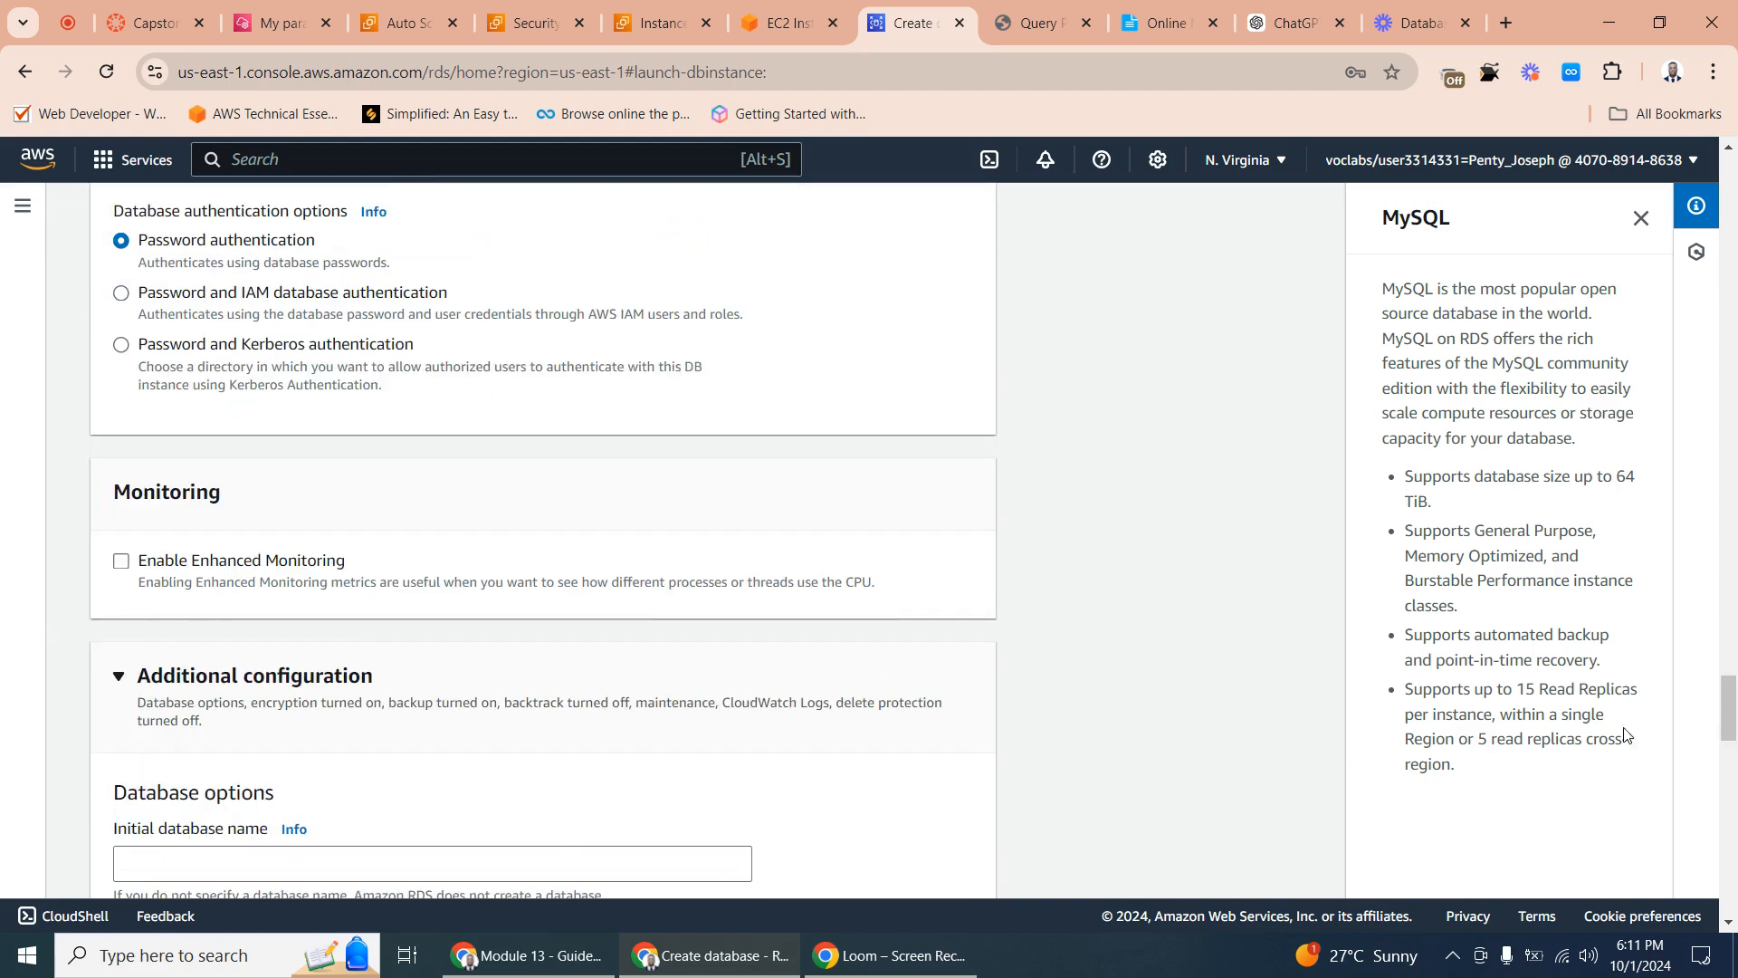
left_click_drag(1729, 708, 1731, 753)
left_click(133, 339)
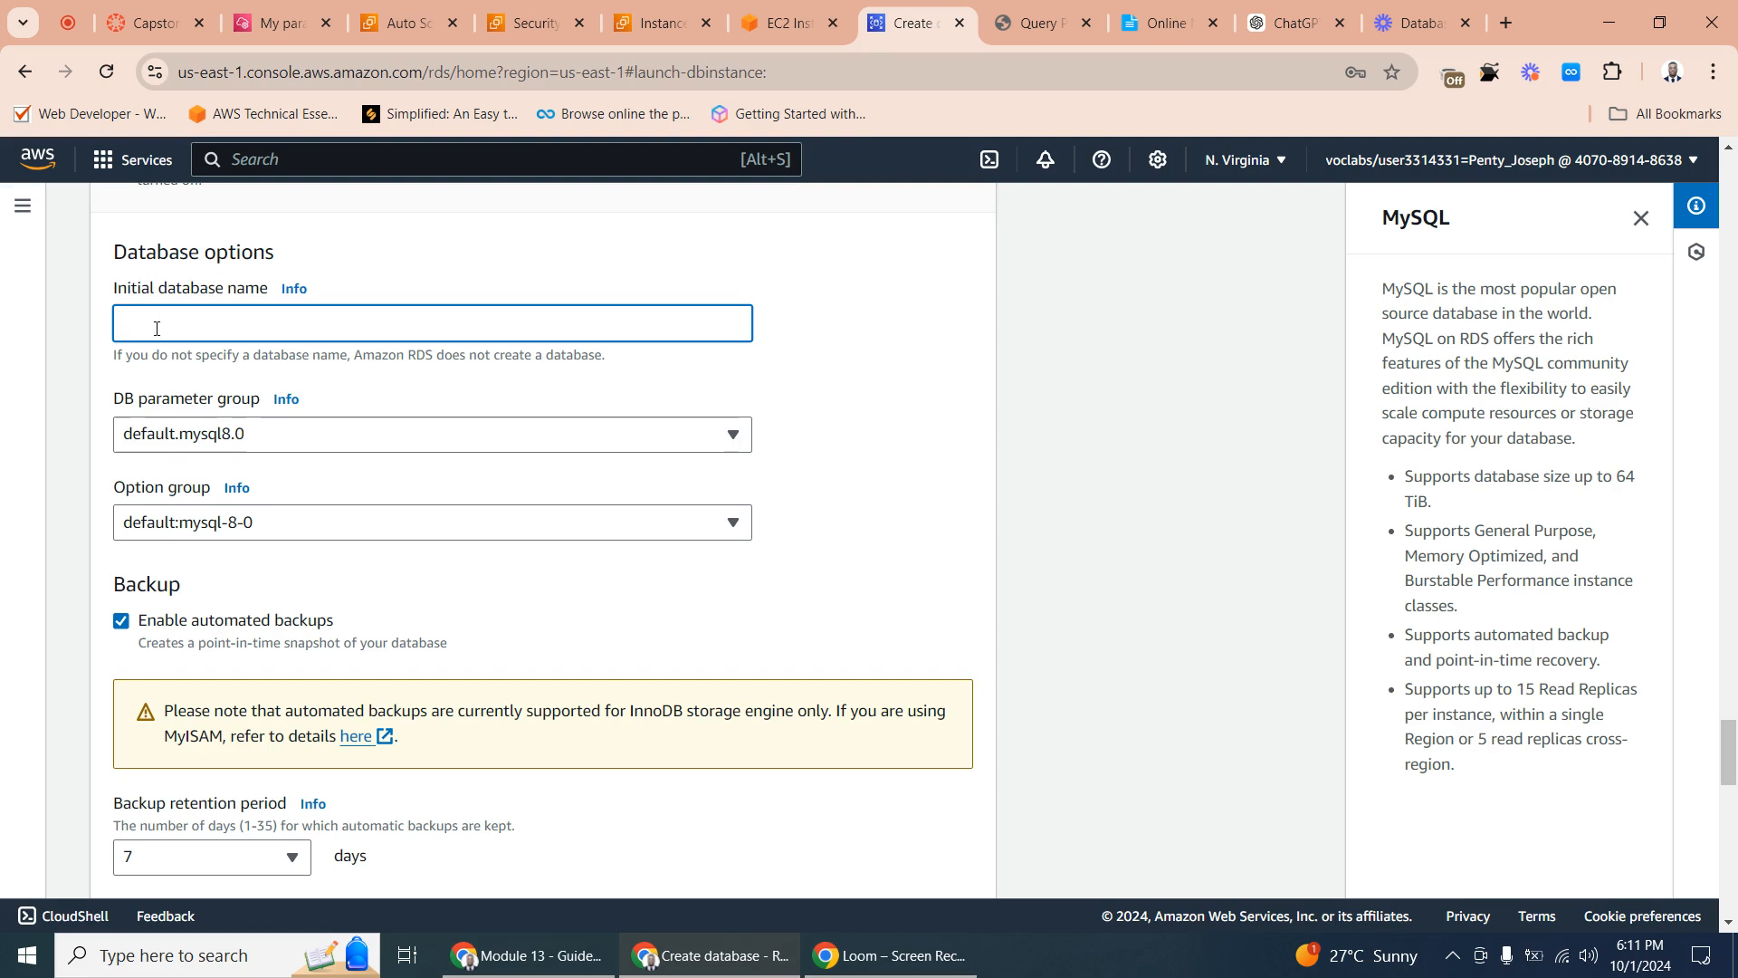
type("ex")
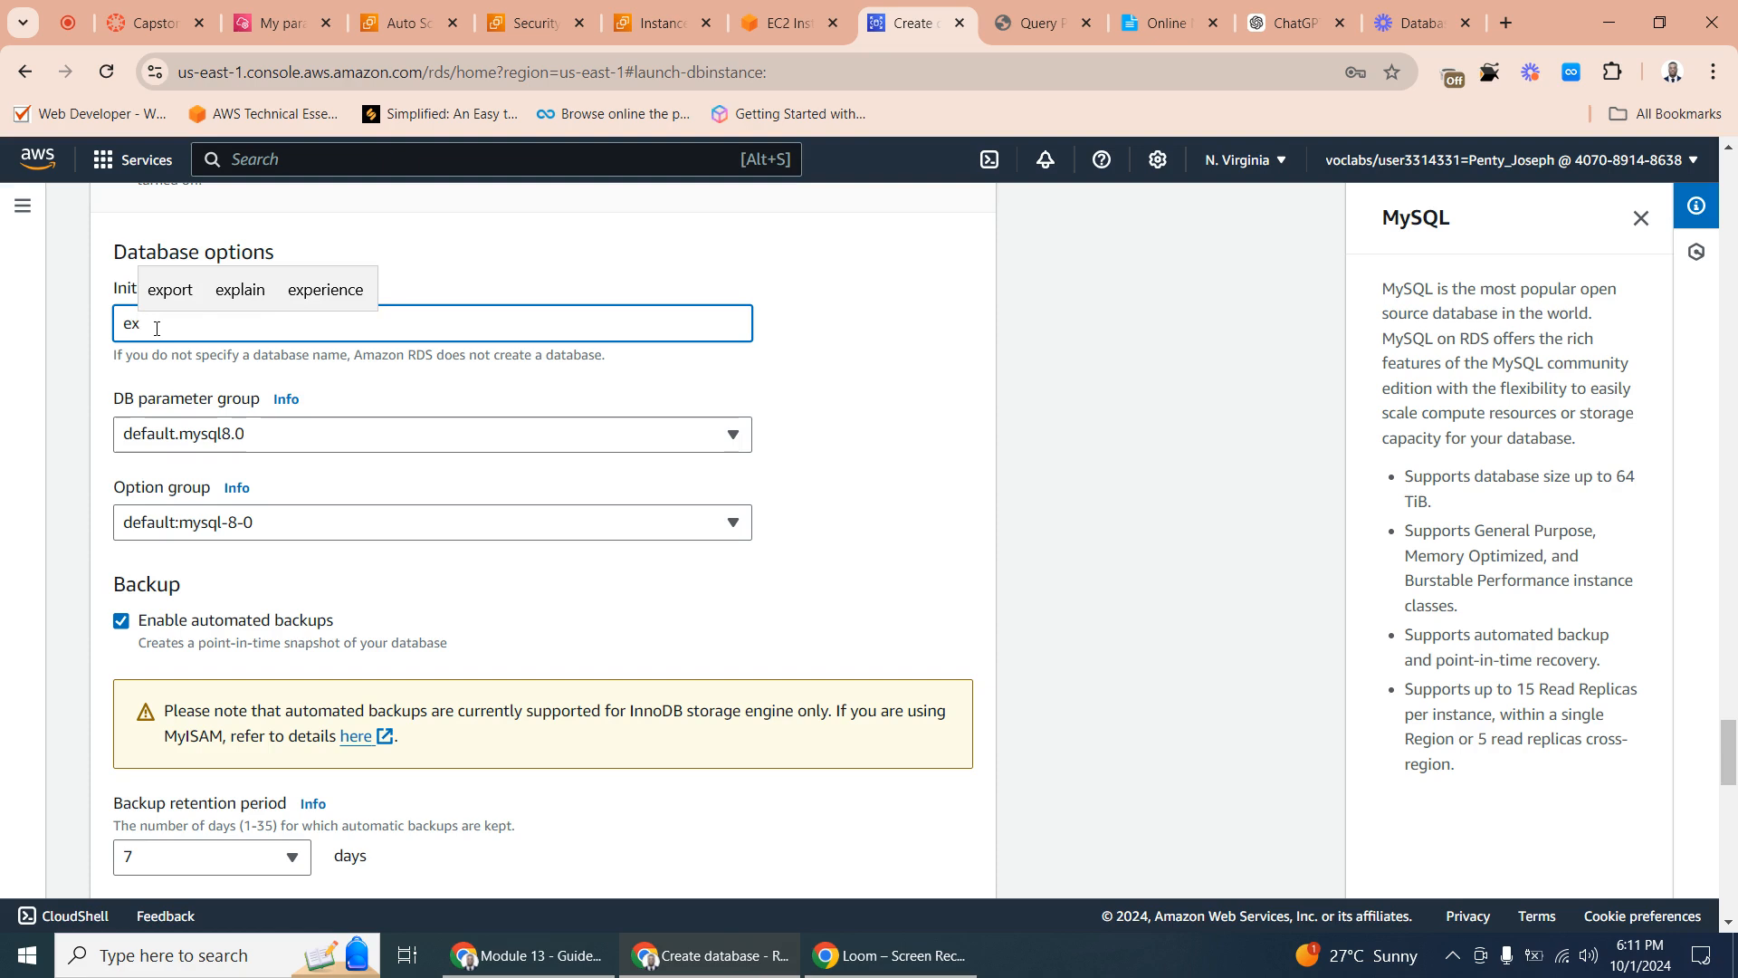
type("m")
key("BackSpace")
type("ample")
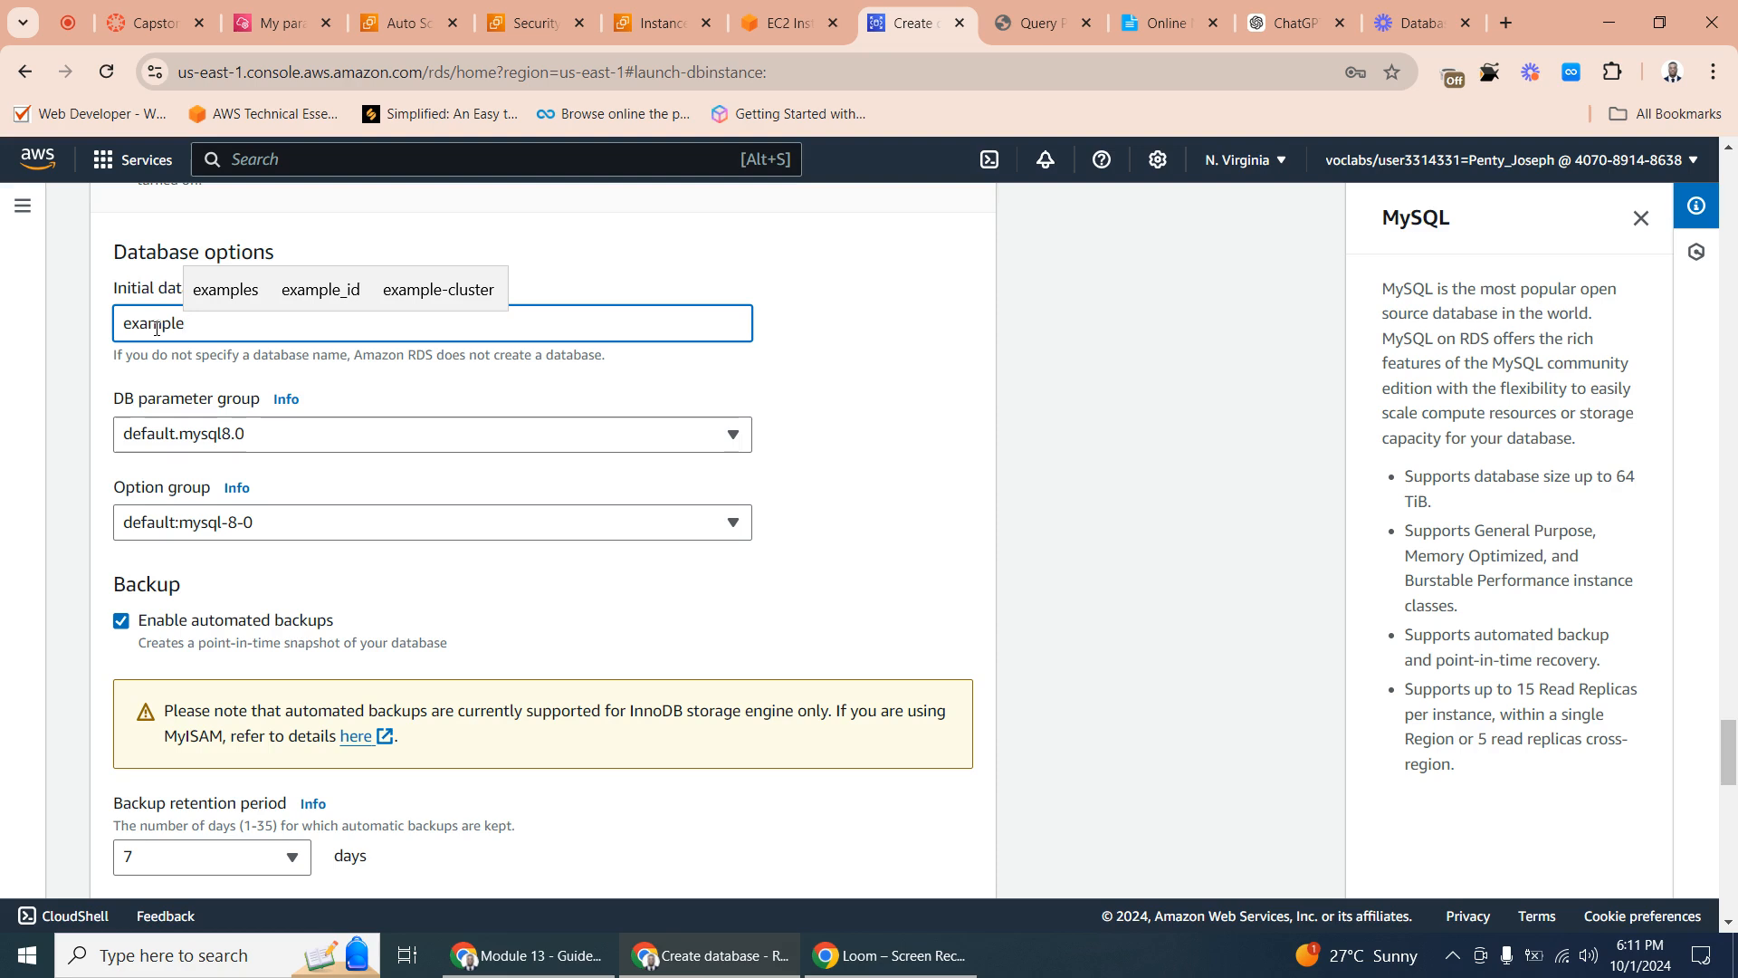
type("db")
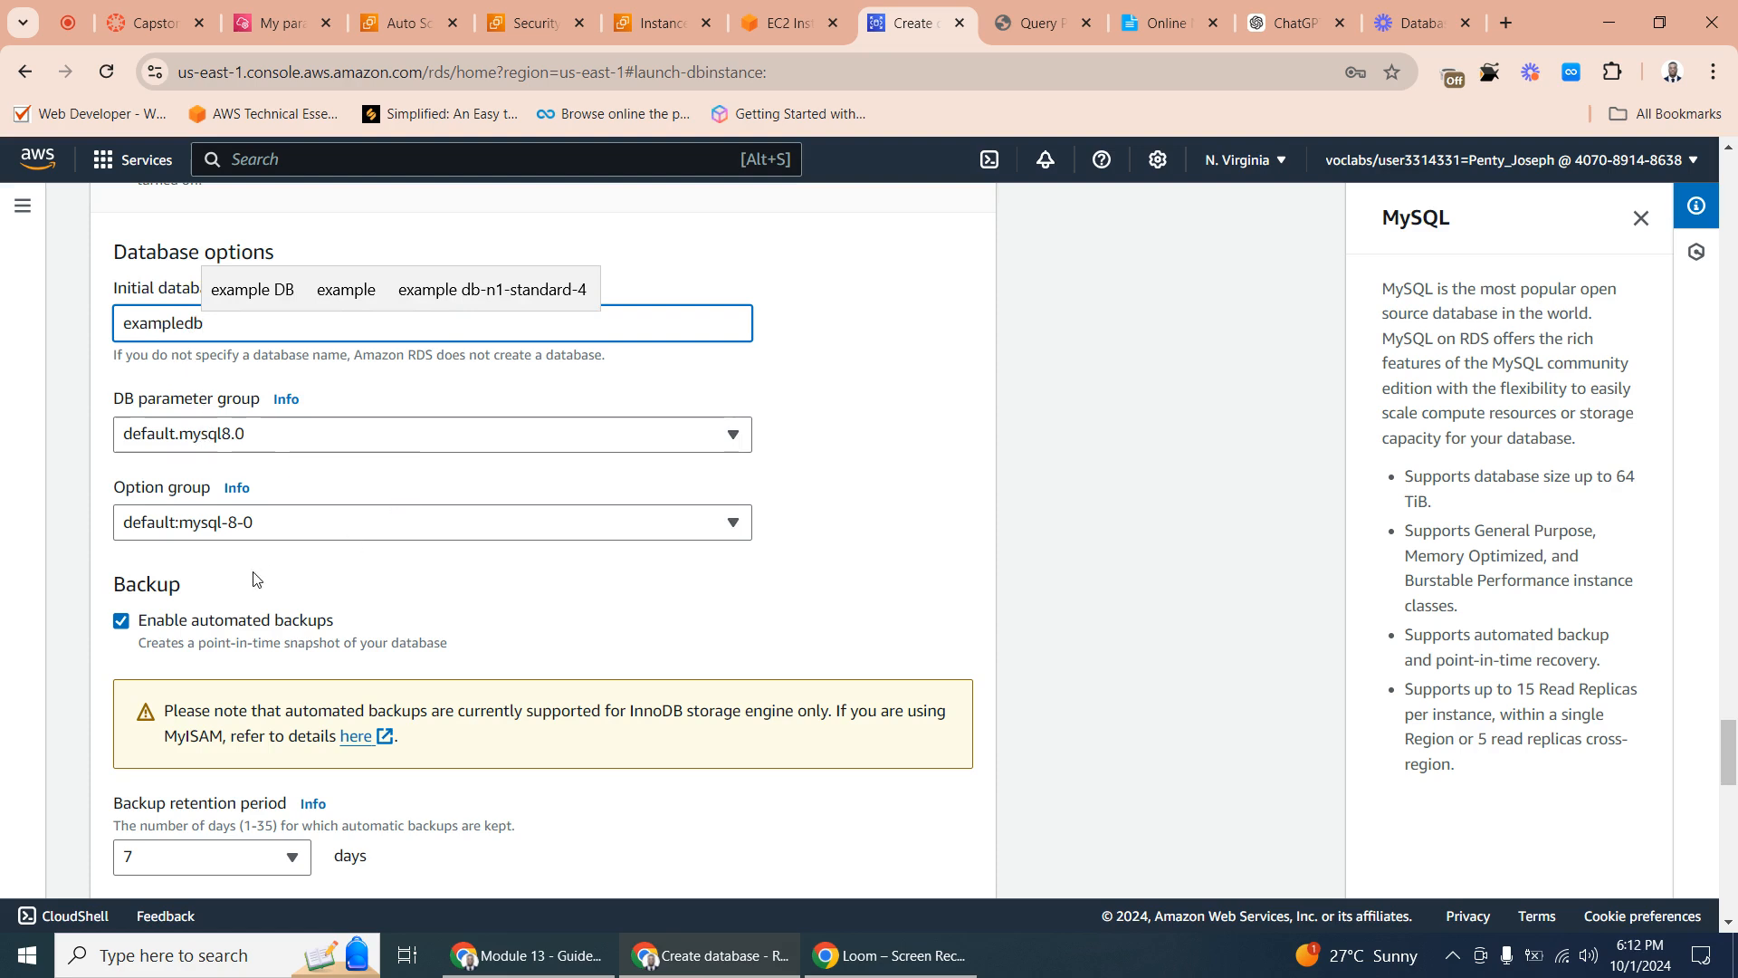
left_click(910, 514)
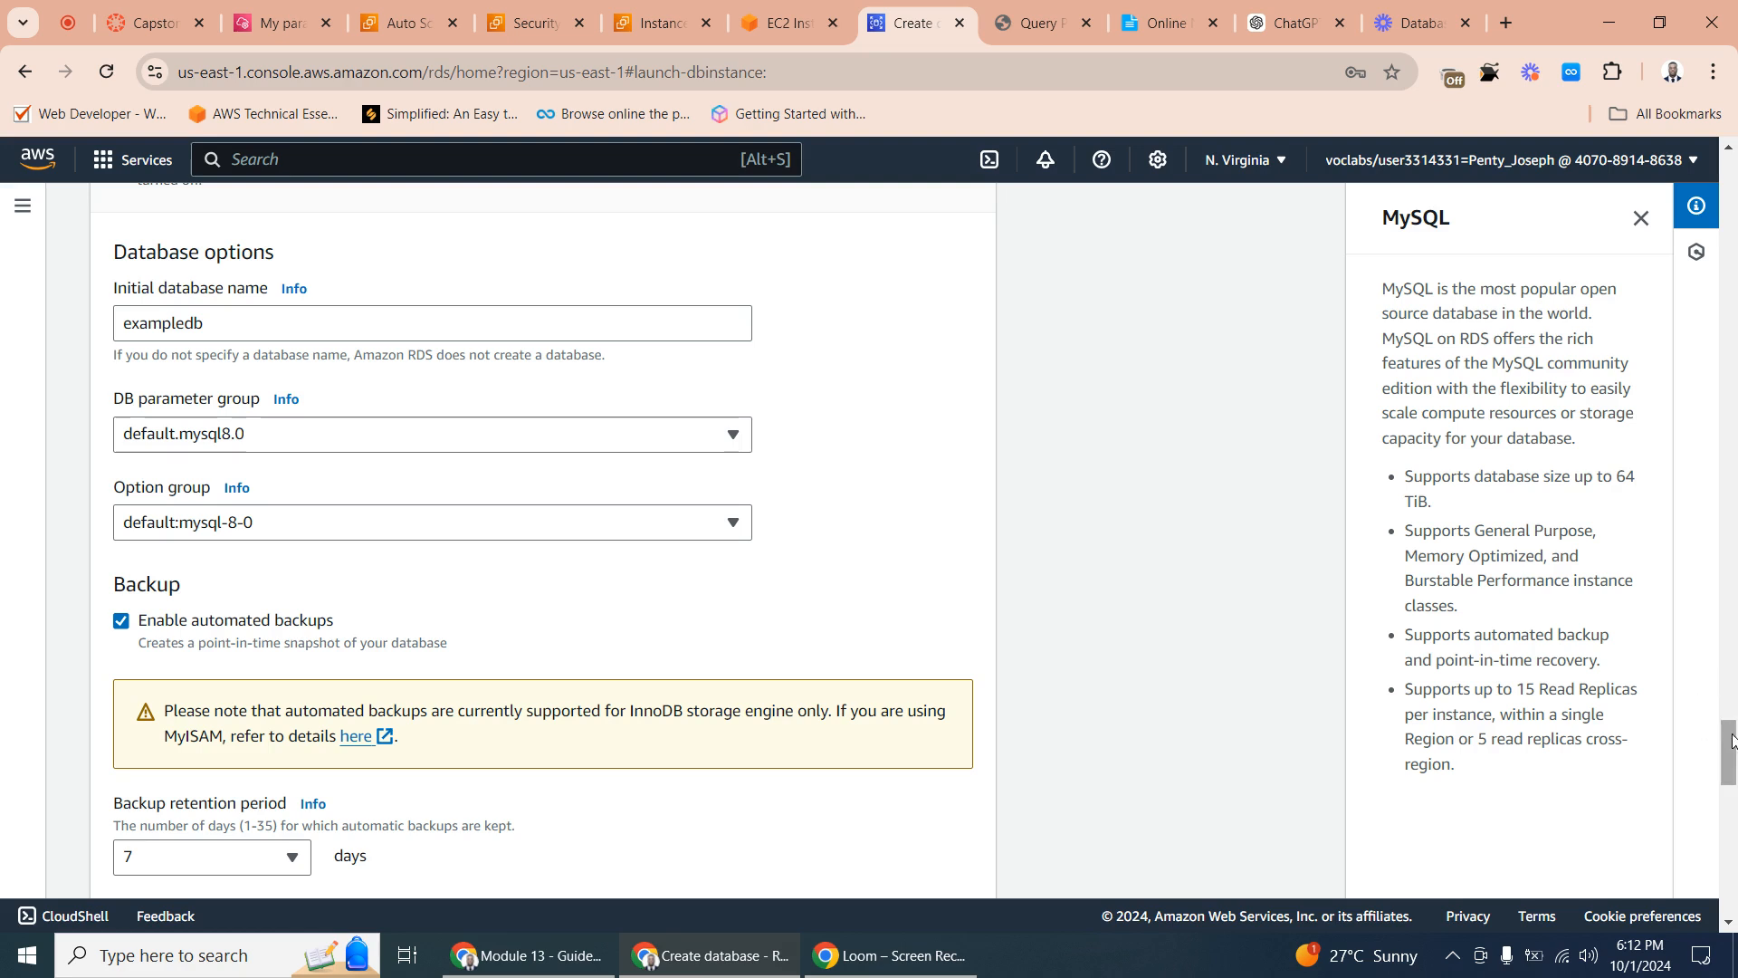
- Look over the remaining options, create the MySQL database, and dismiss the suggested add-ons
left_click_drag(1730, 738, 1679, 922)
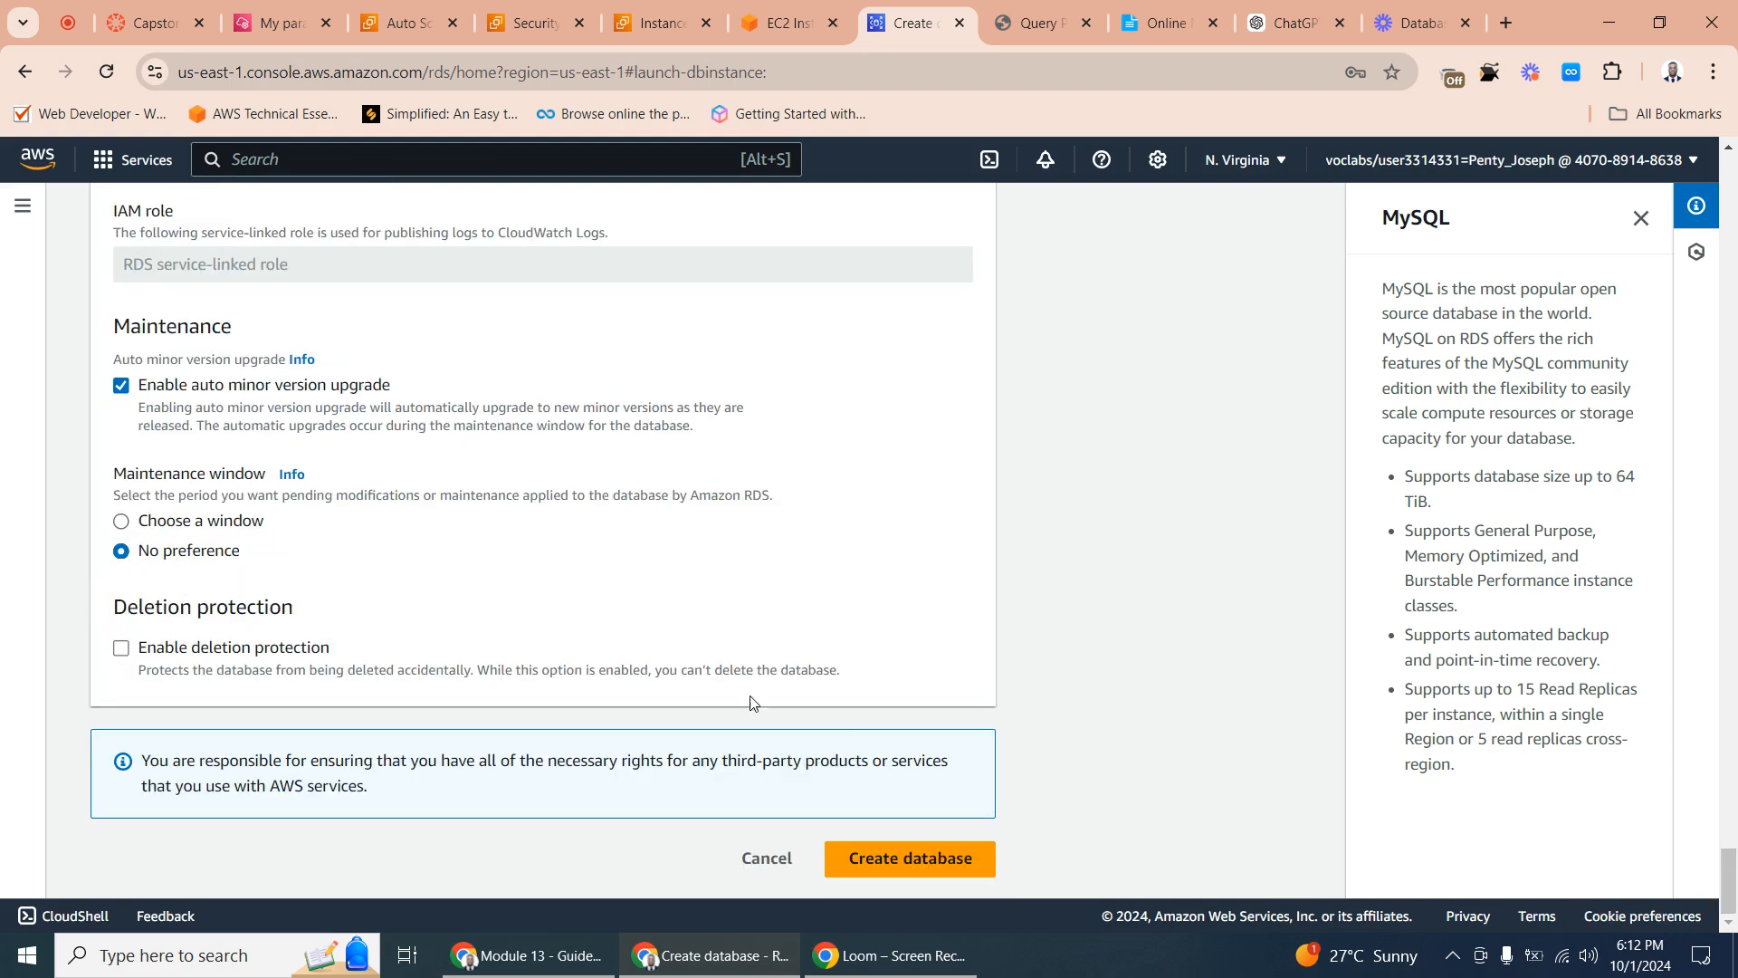
scroll(634, 489, "up", 6)
scroll(623, 523, "up", 15)
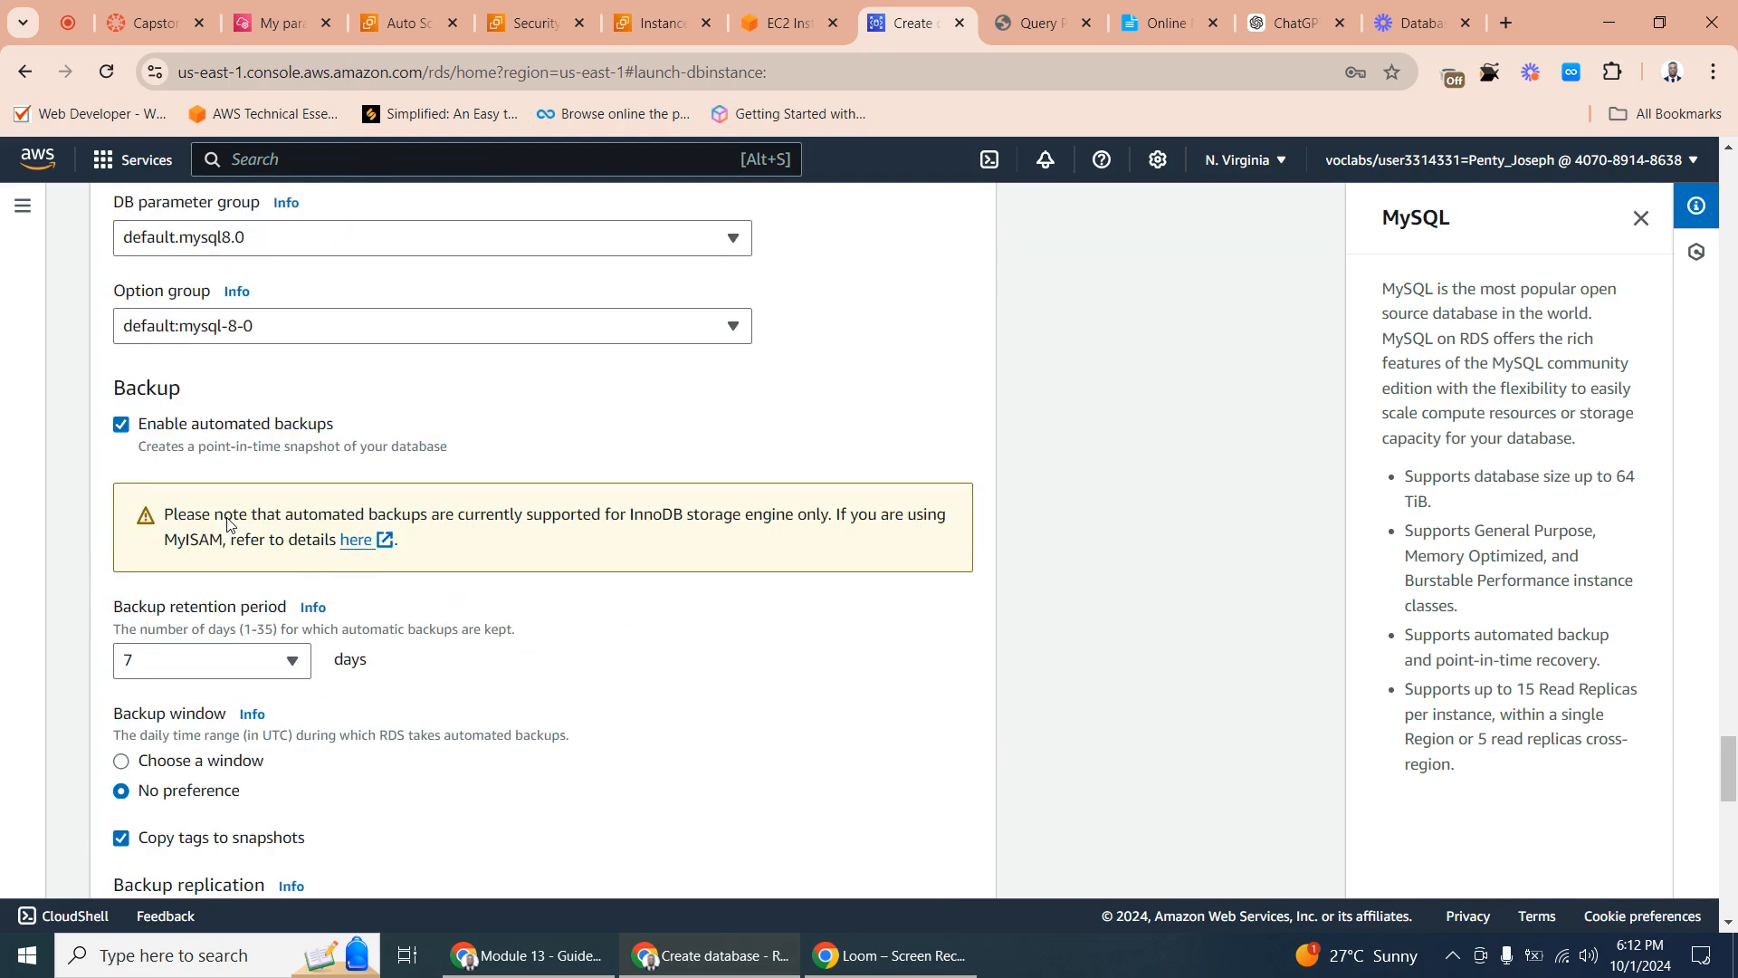
scroll(185, 627, "down", 7)
scroll(198, 616, "up", 8)
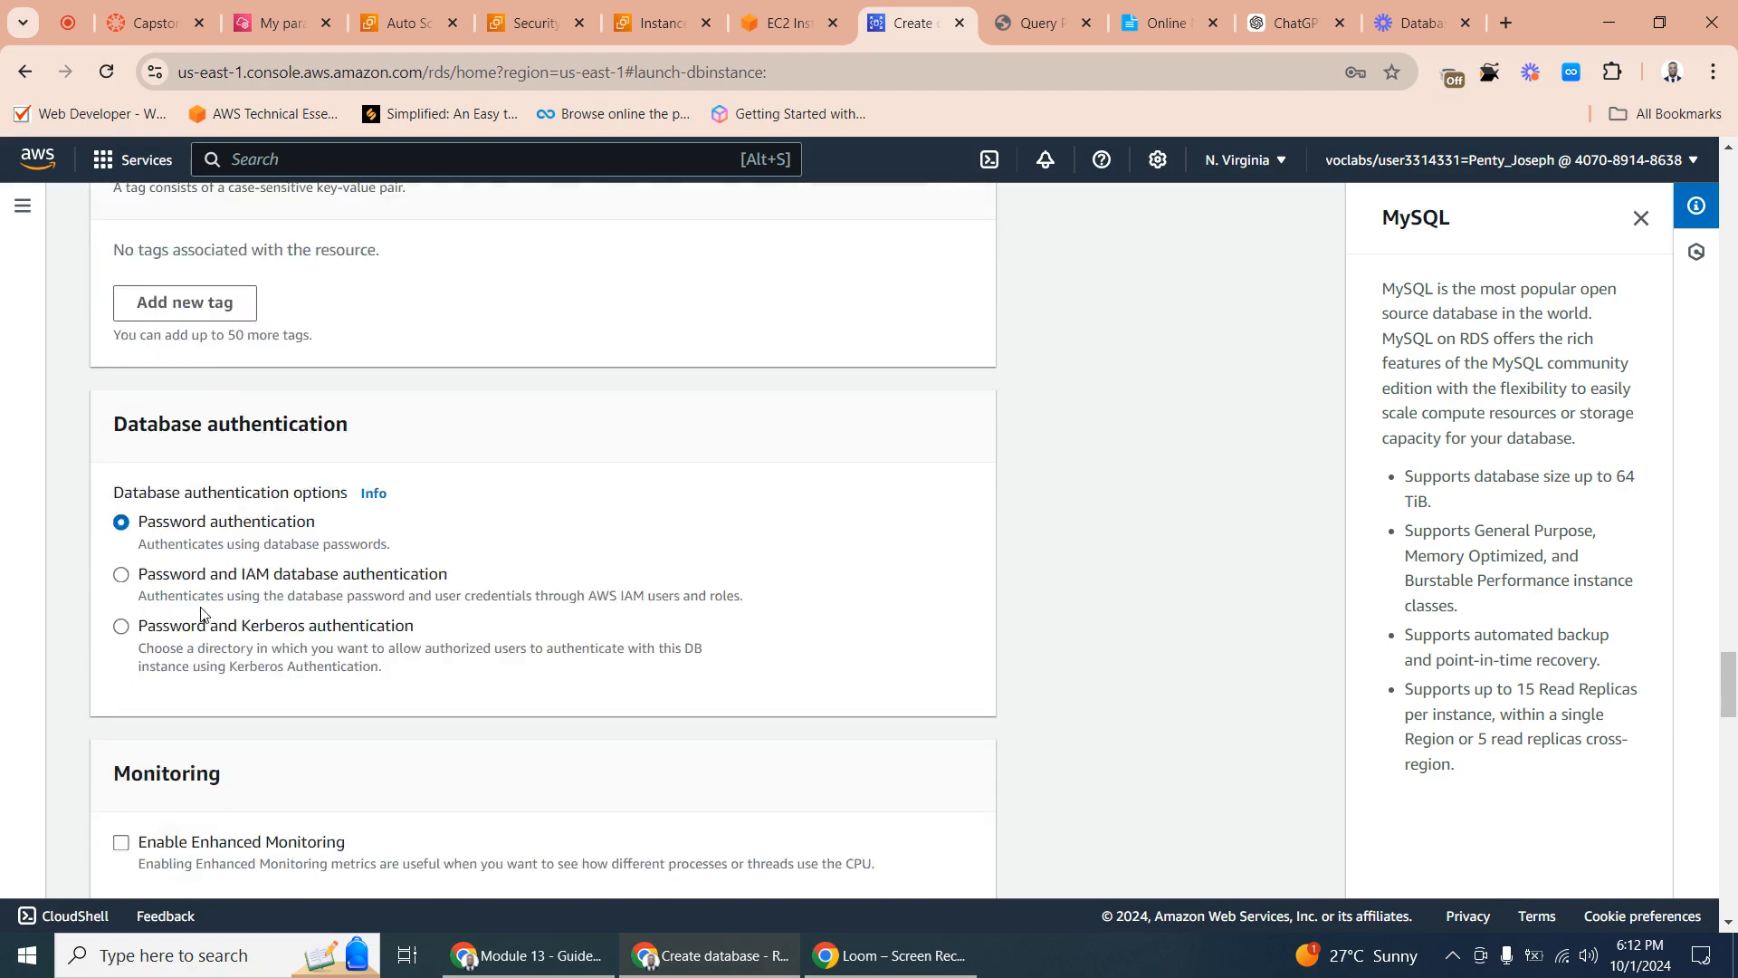
scroll(208, 591, "down", 2)
scroll(190, 715, "up", 7)
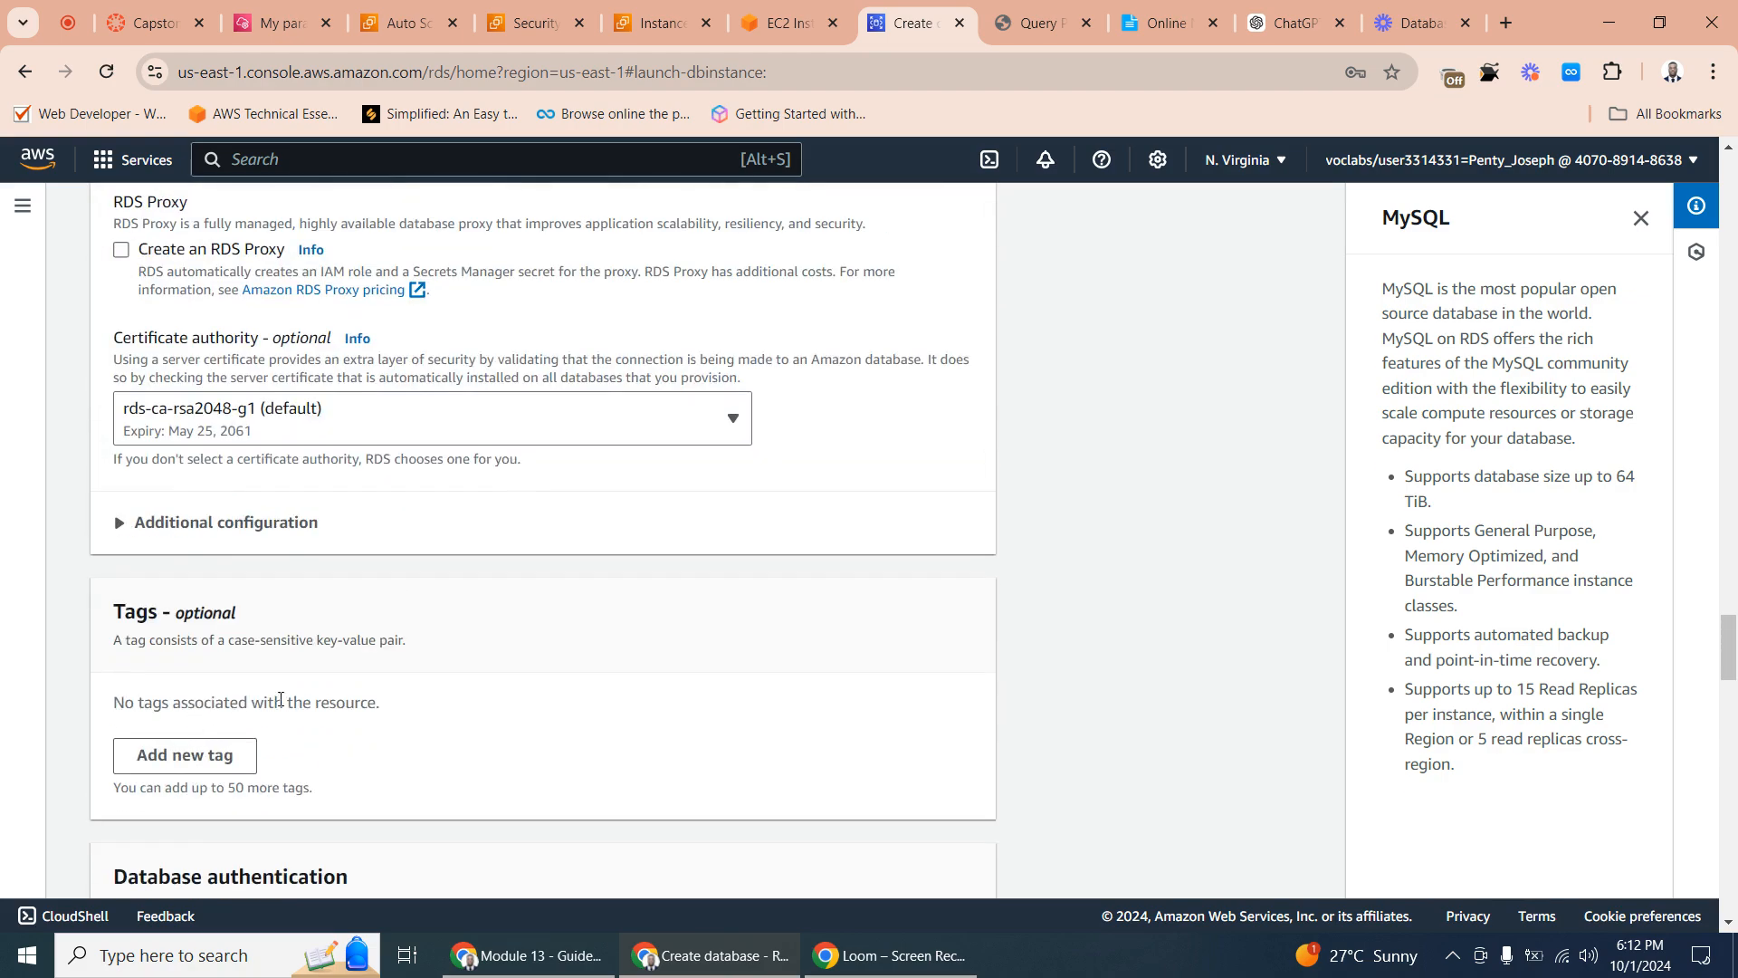
scroll(507, 701, "down", 17)
scroll(905, 770, "down", 10)
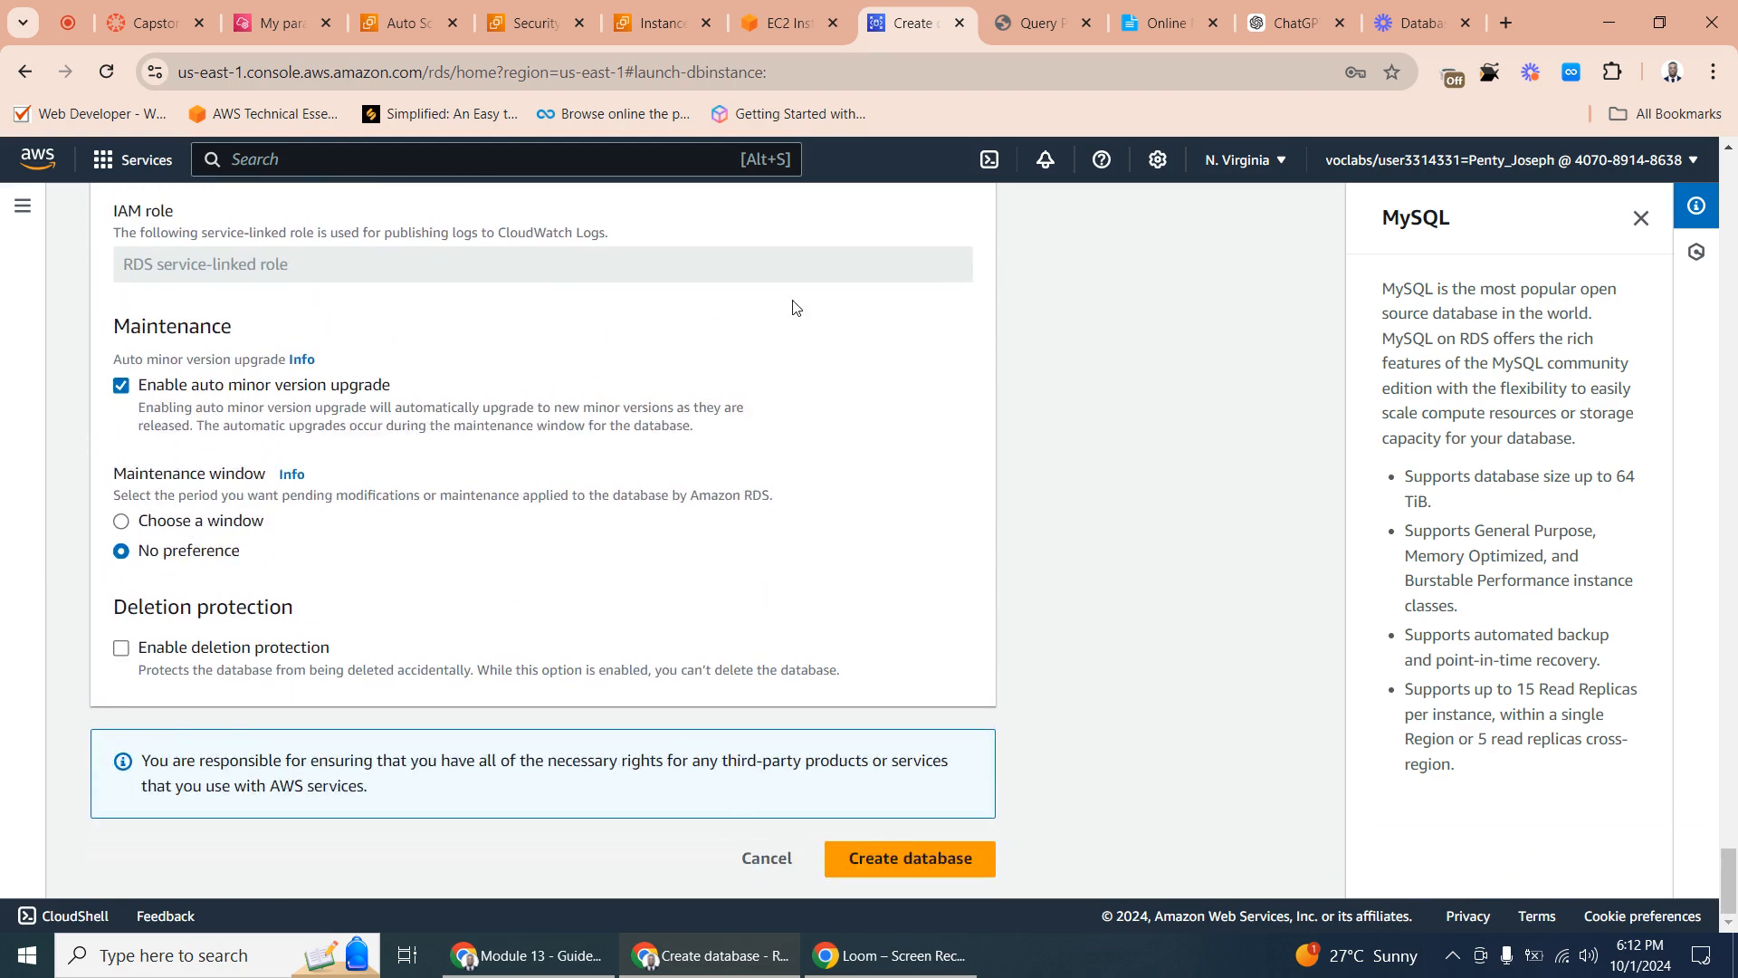
left_click(891, 866)
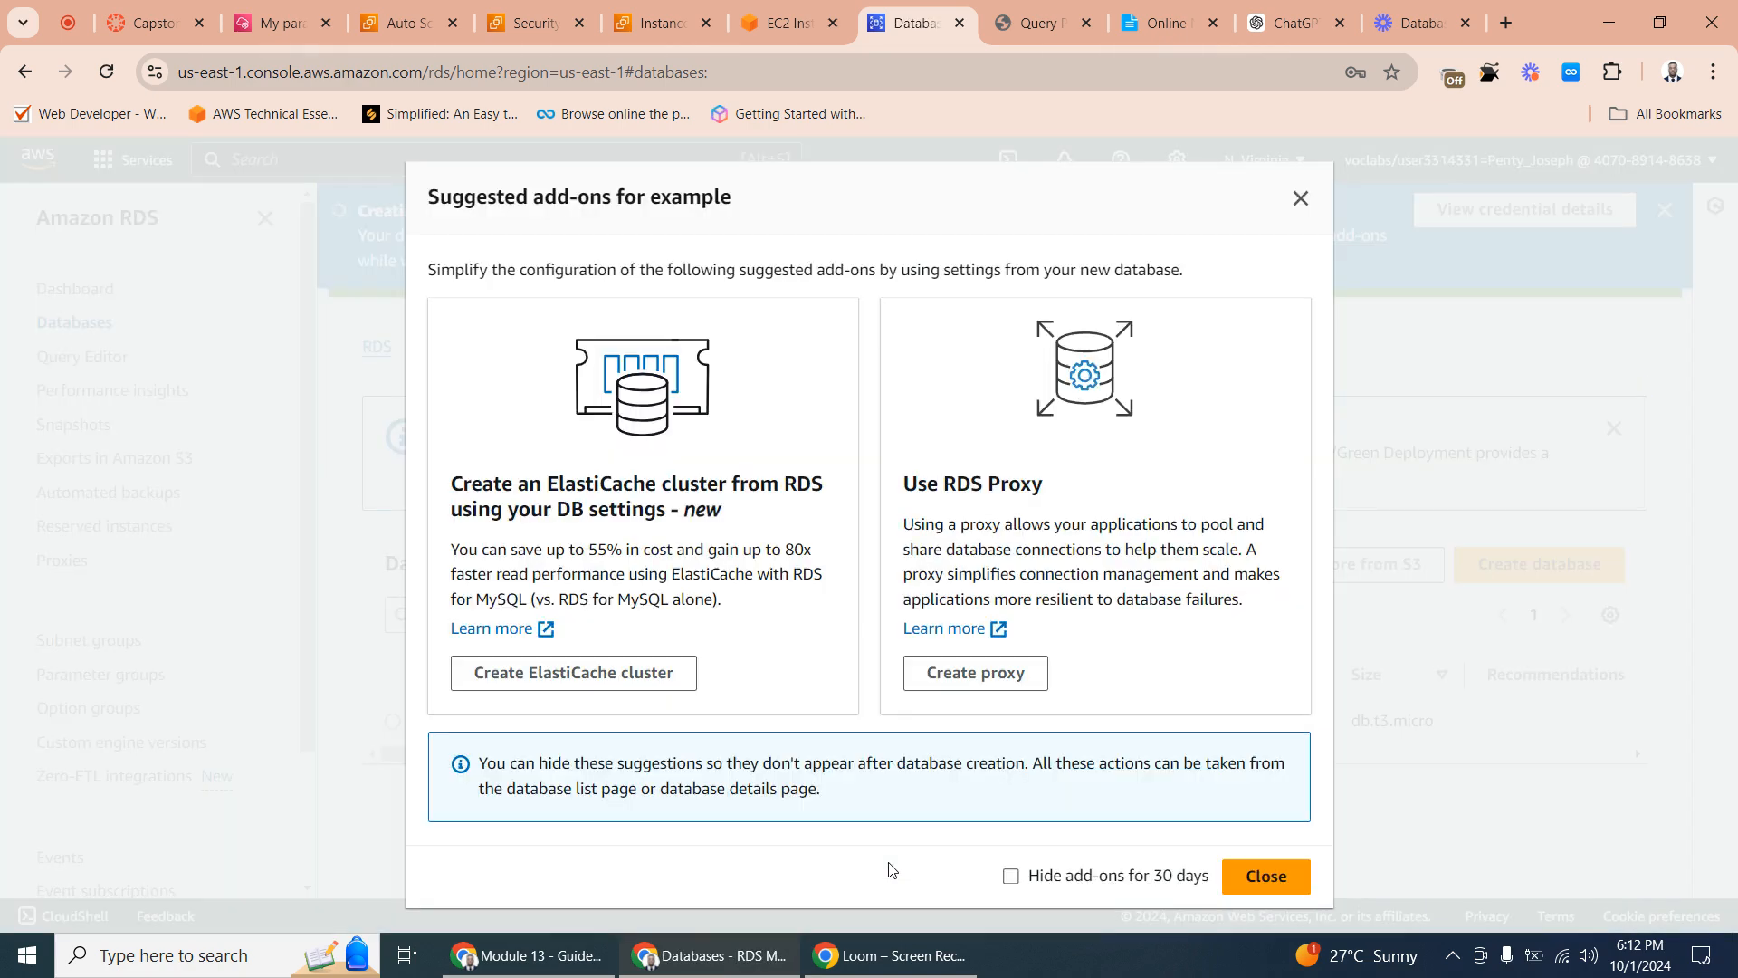
left_click(1301, 198)
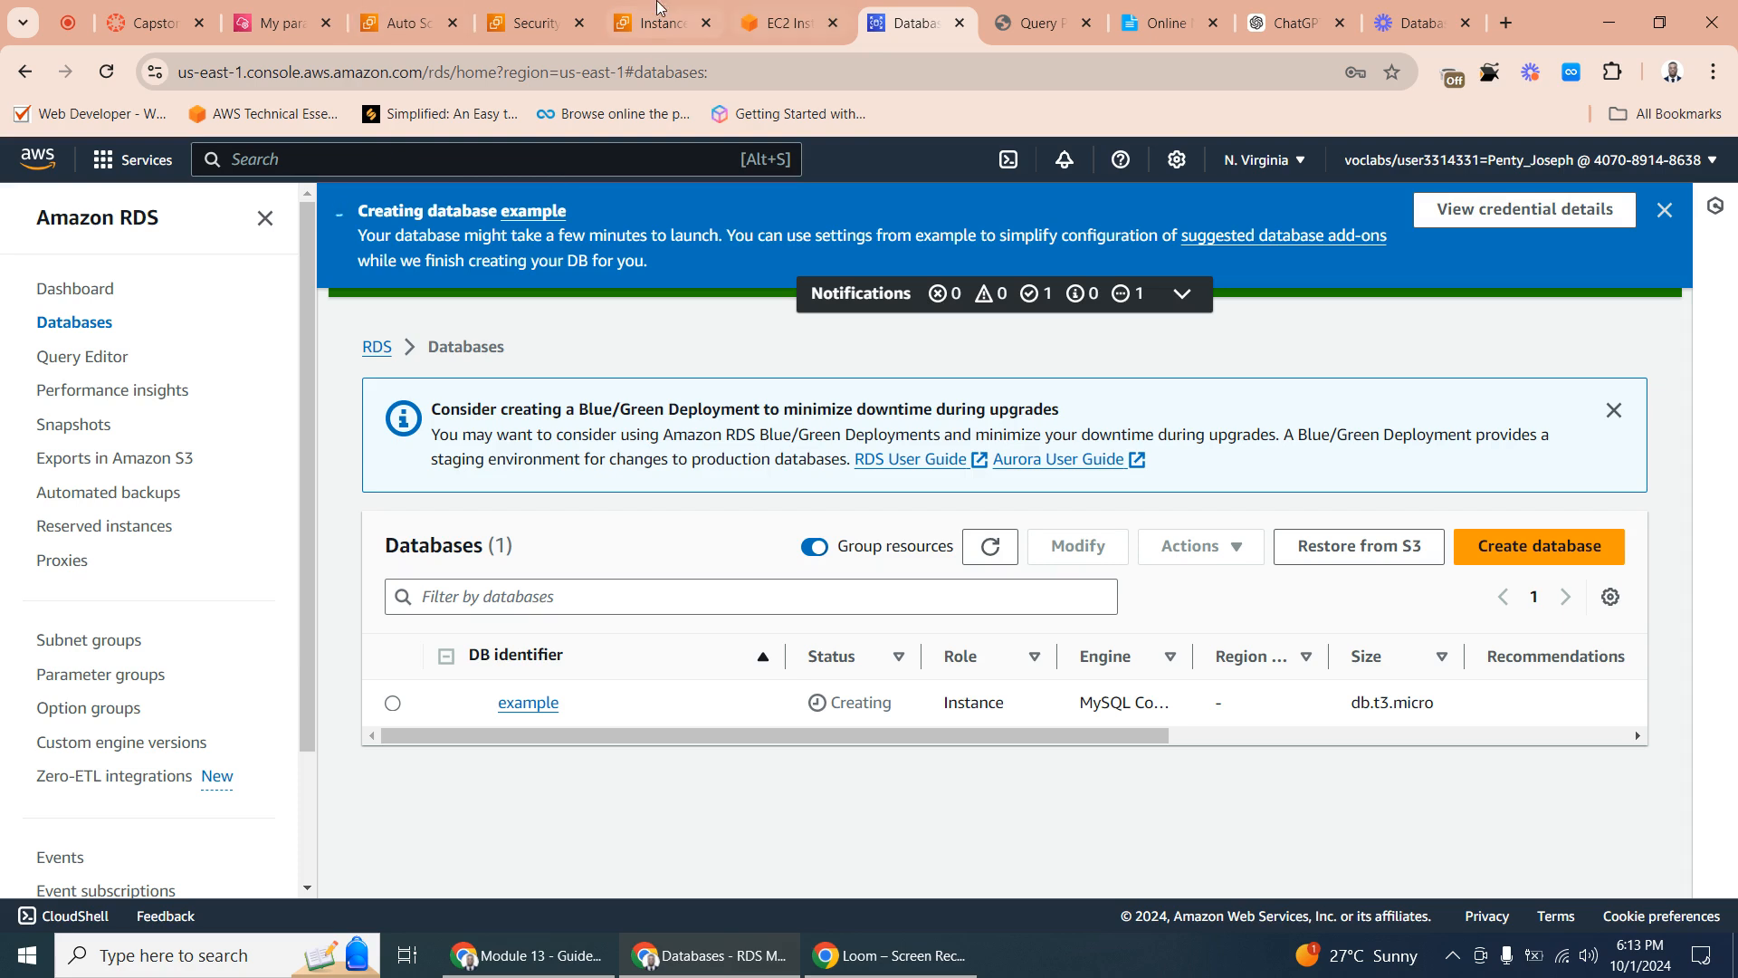
- Change the value of the /example/database parameter in Parameter Store to exampledb and save it
left_click(268, 7)
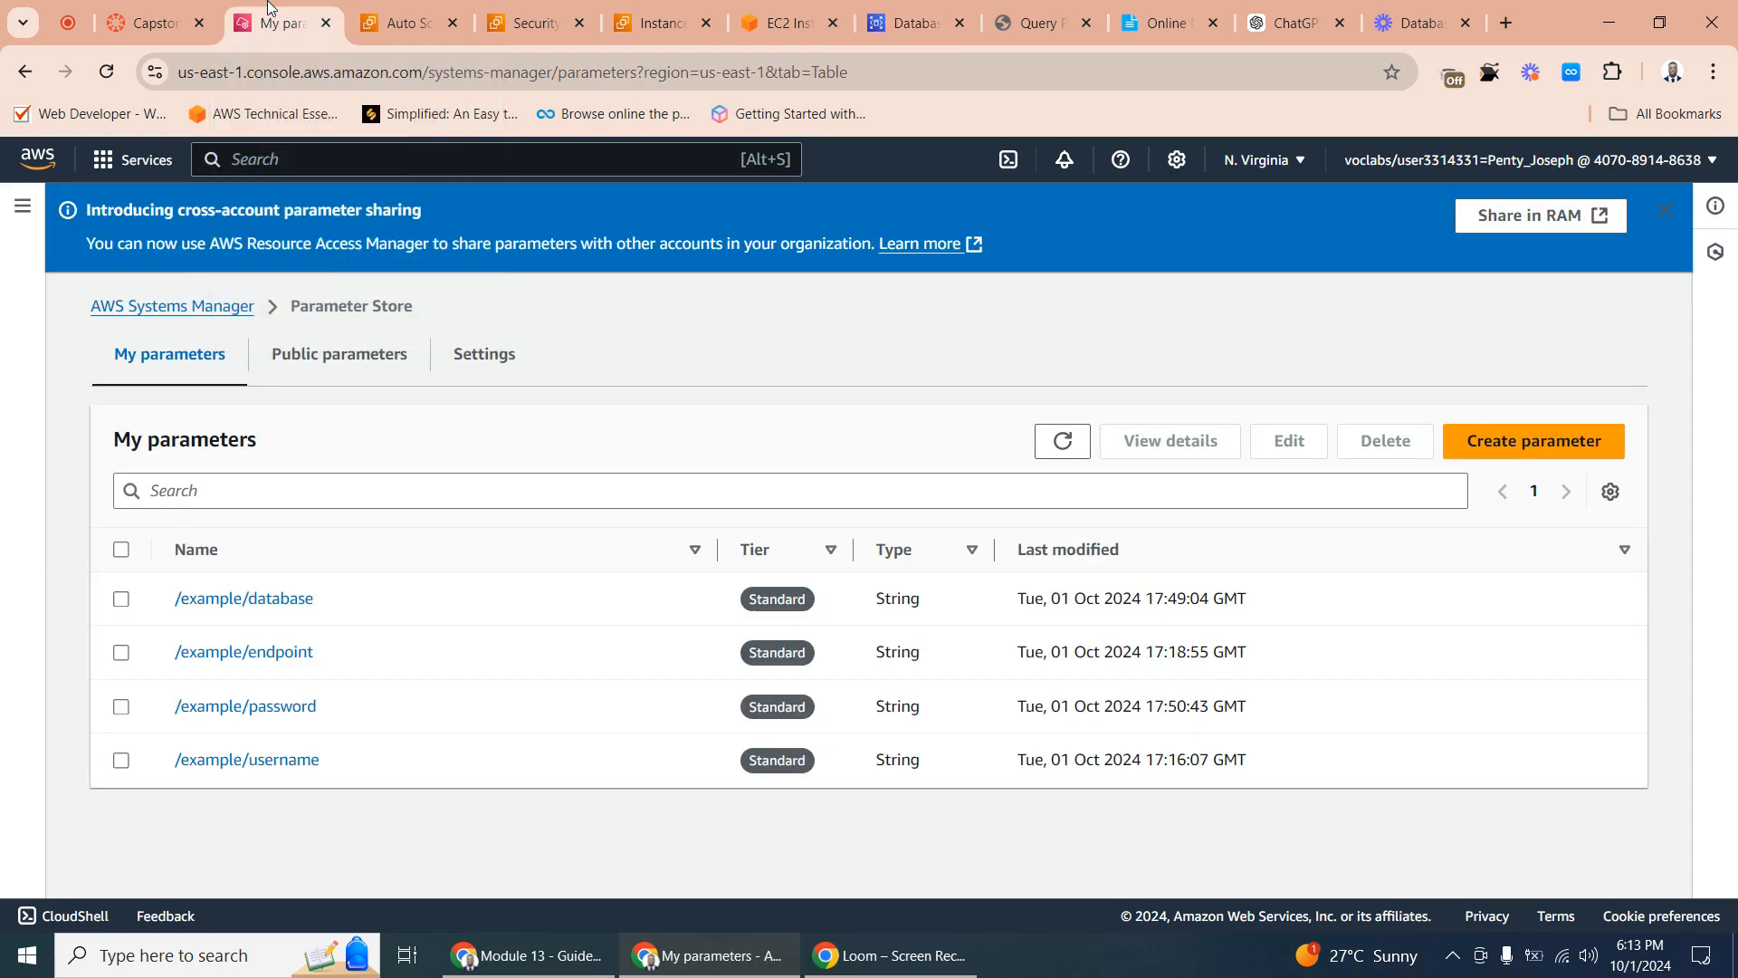
left_click(290, 600)
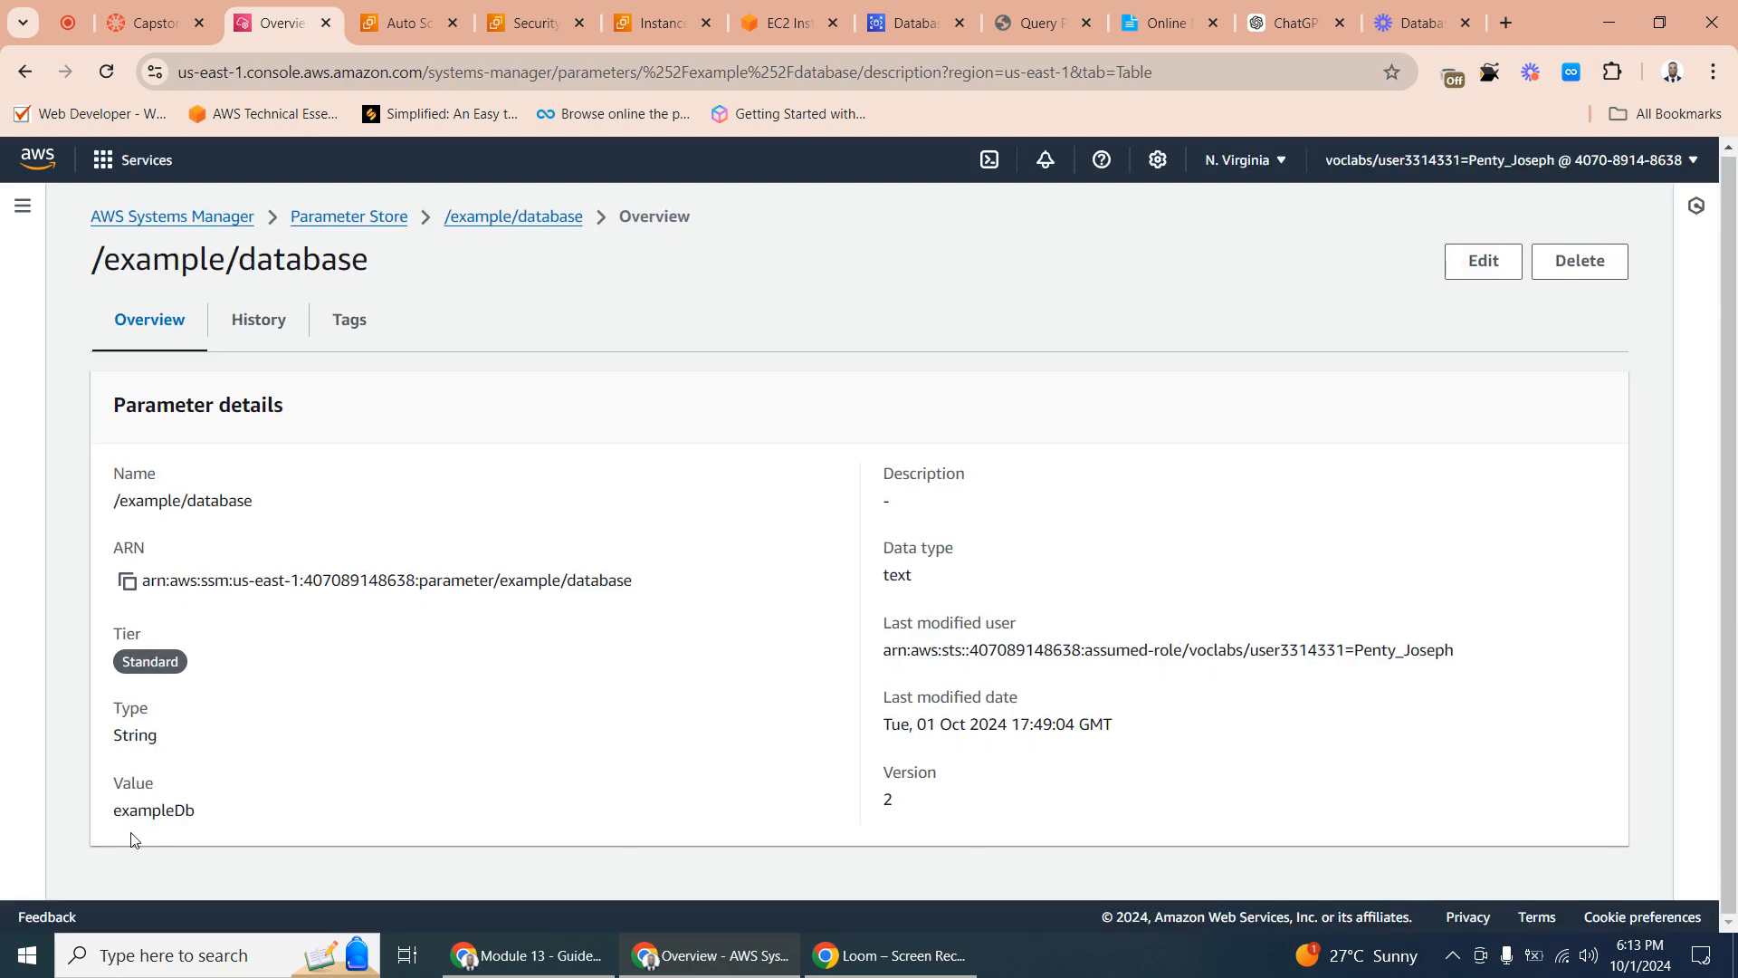
left_click(1456, 271)
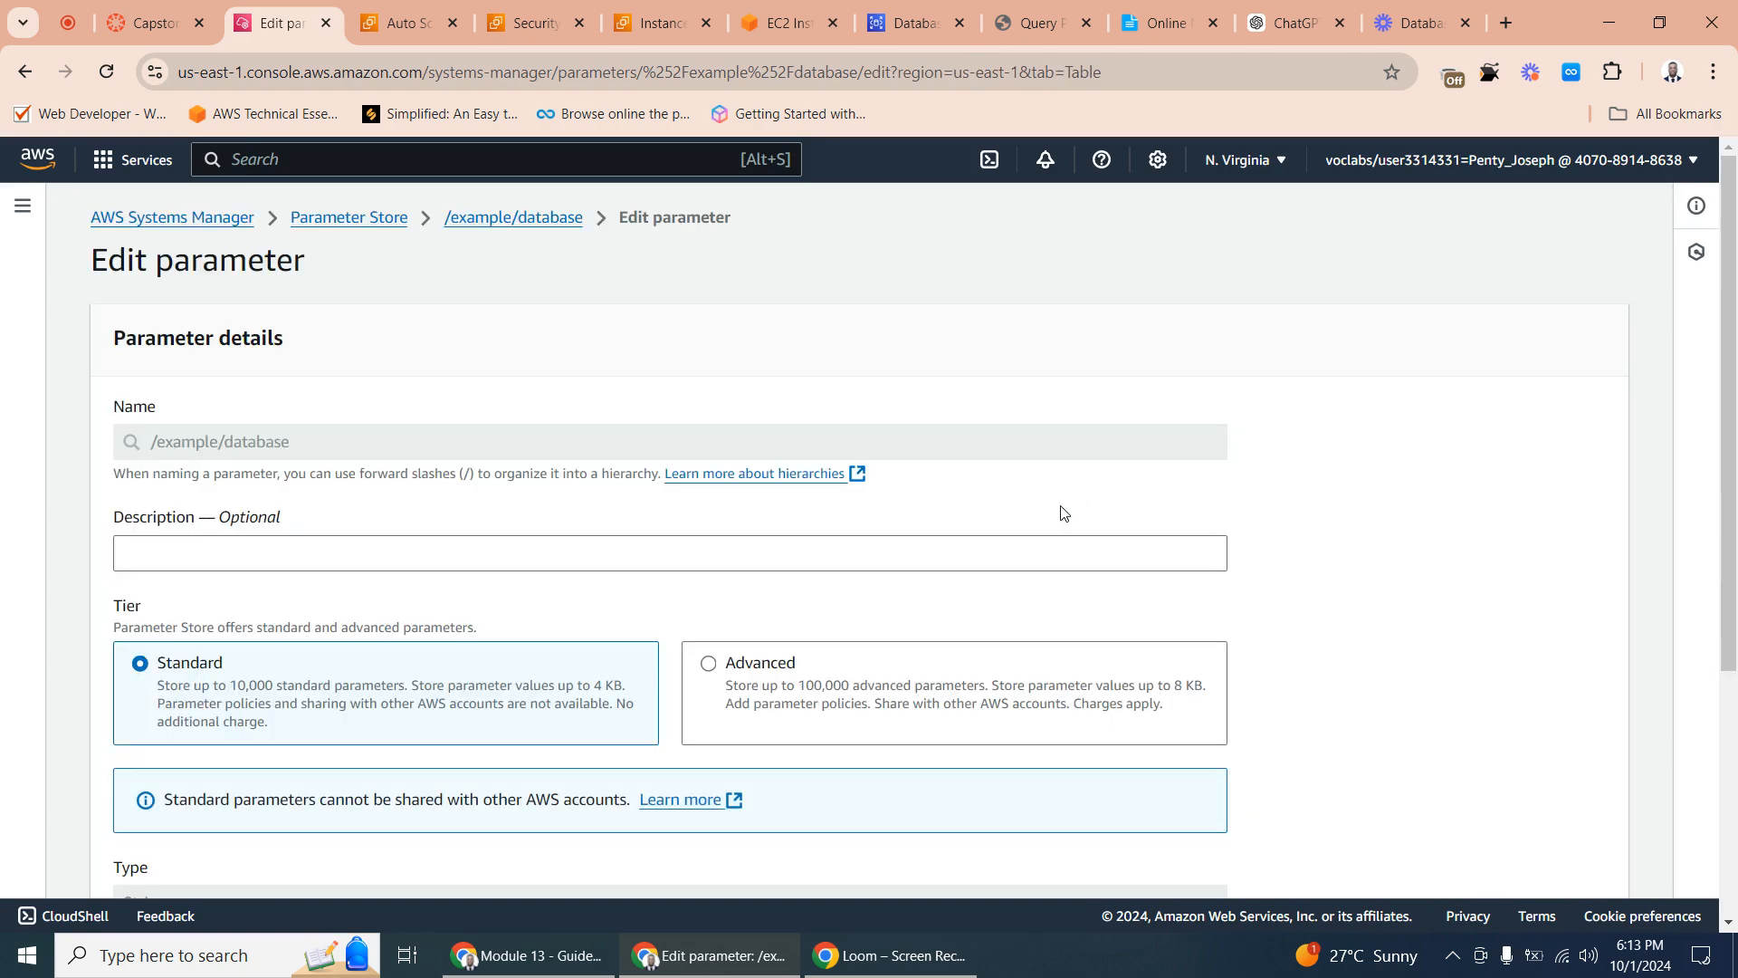
scroll(636, 613, "down", 4)
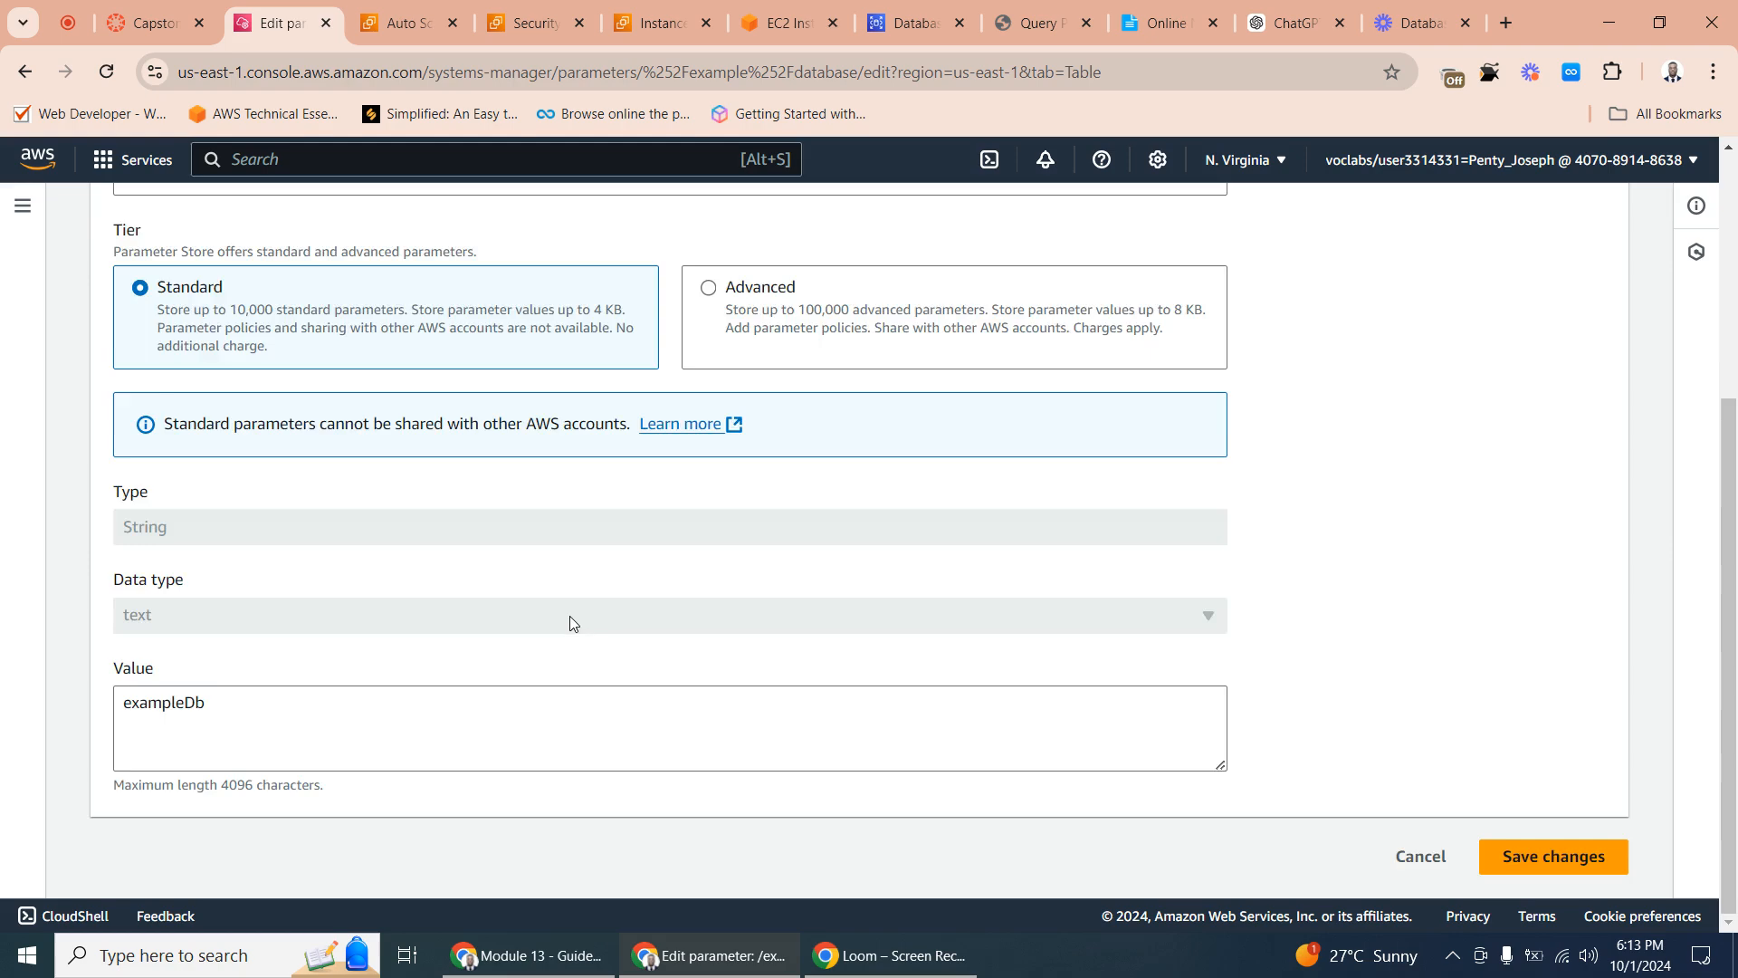
scroll(570, 621, "up", 2)
scroll(541, 626, "down", 2)
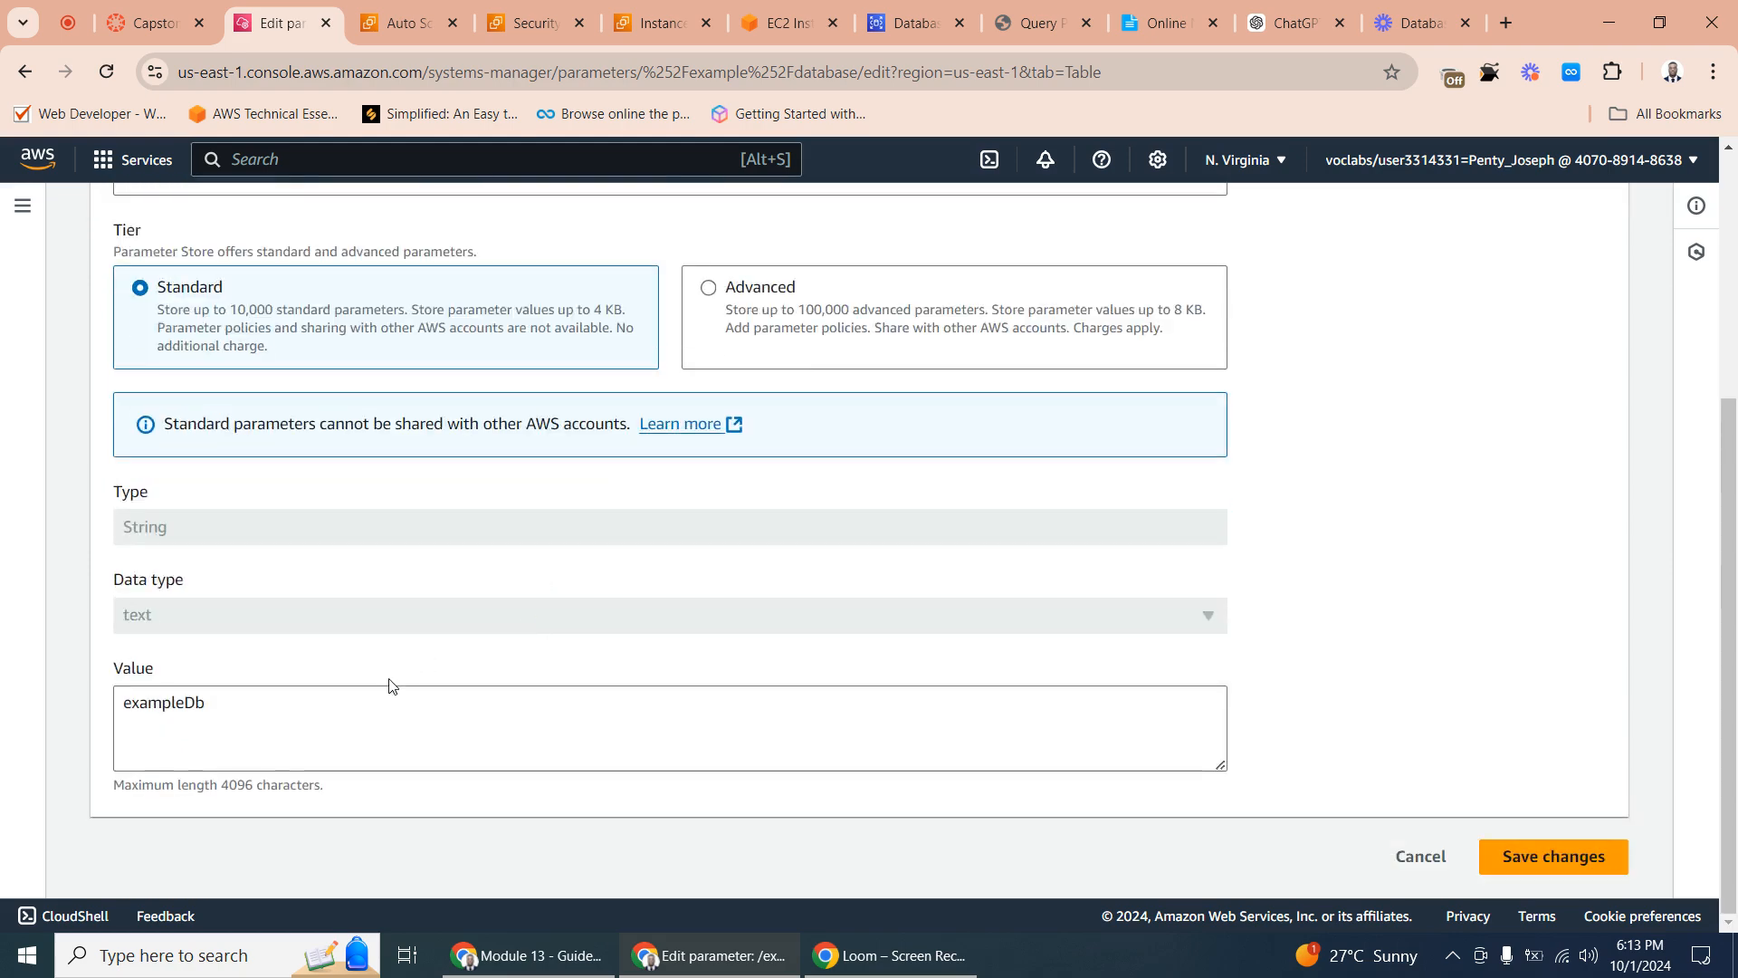
left_click(231, 710)
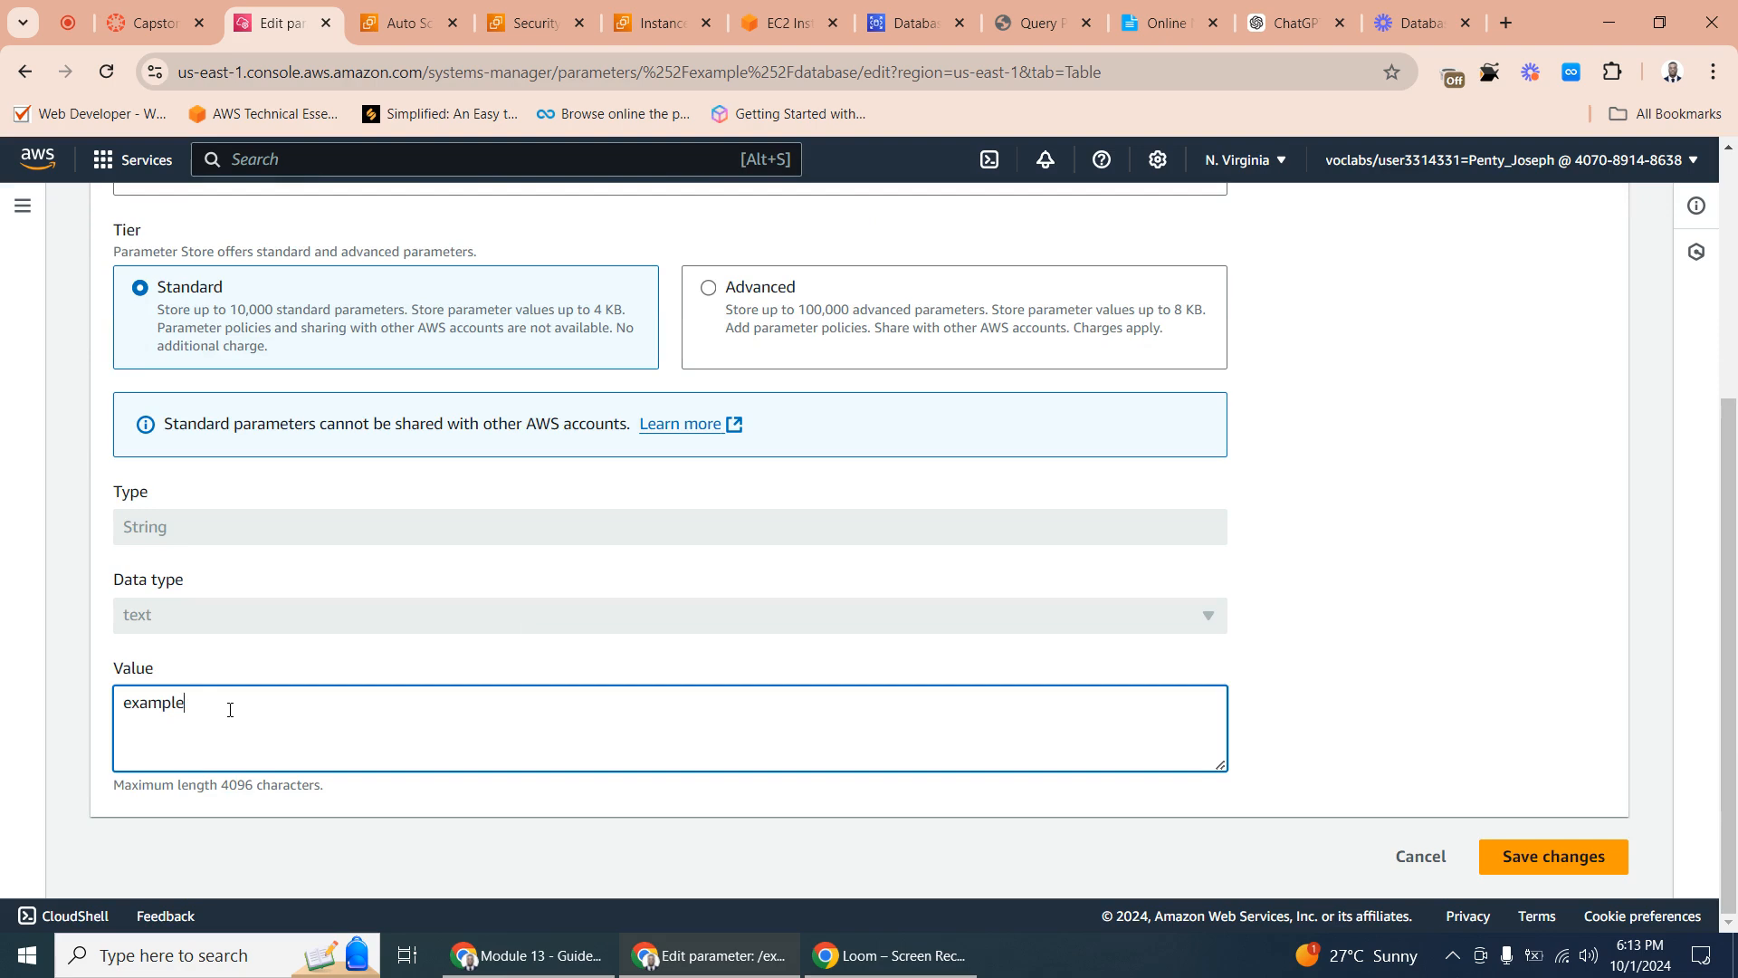
type("db")
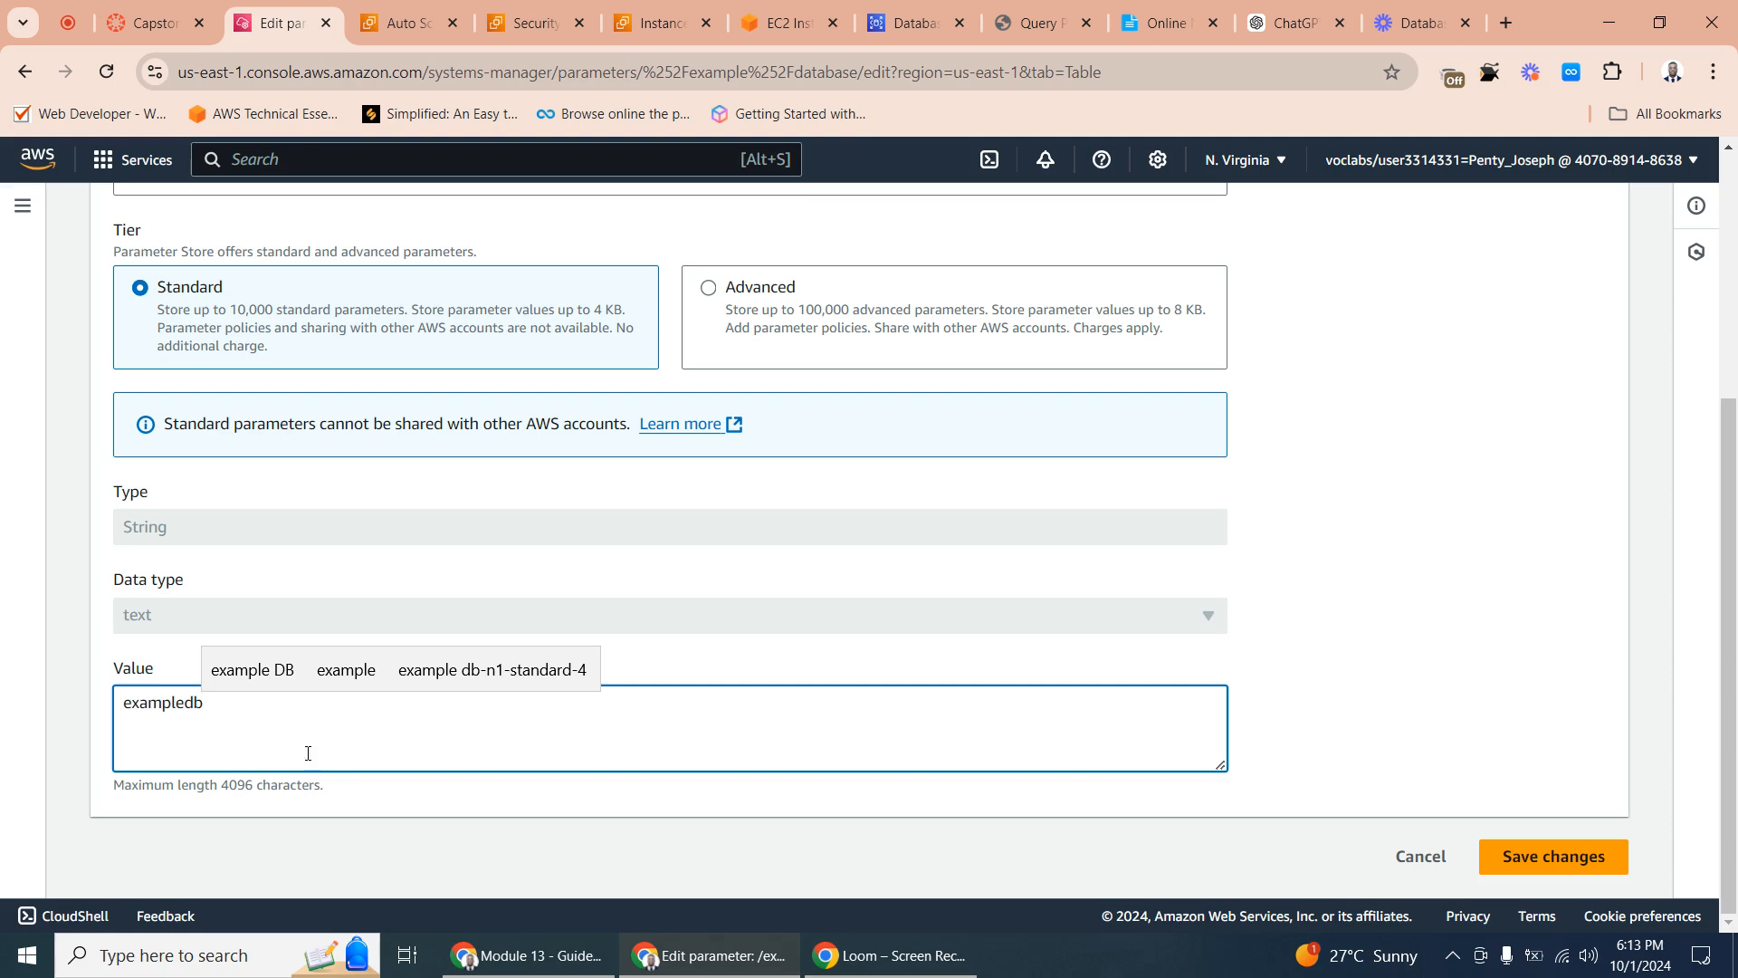
left_click(1527, 862)
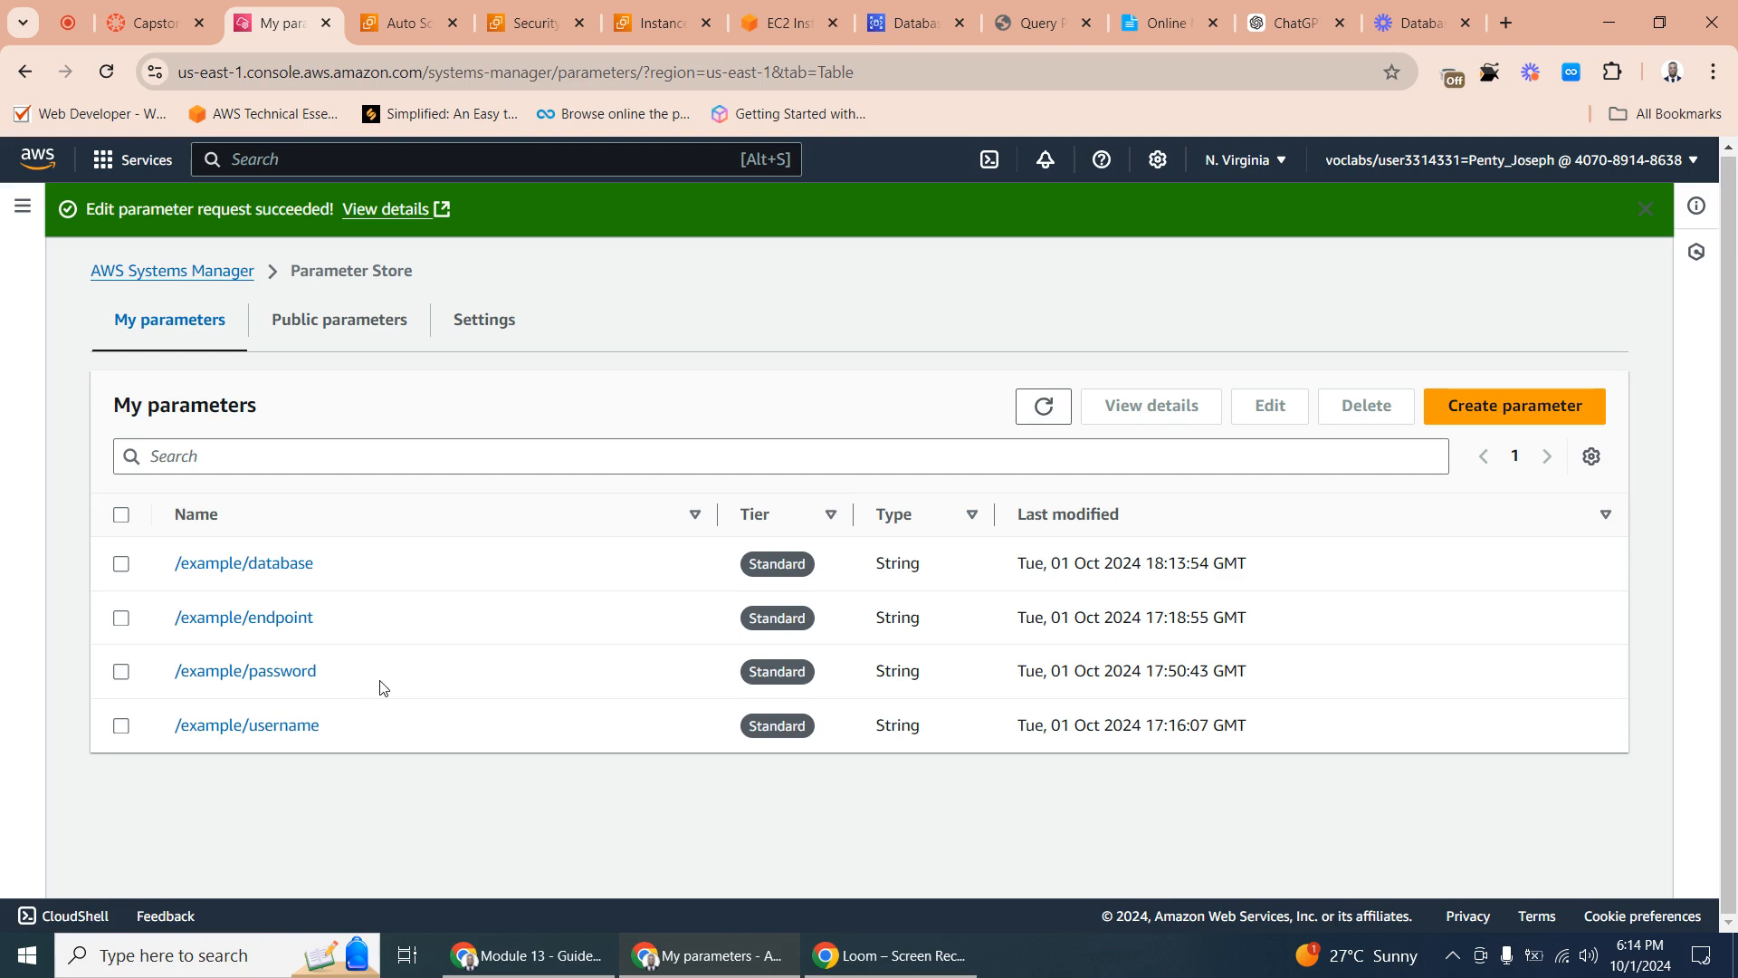
- Review the stored details of the /example/username parameter
left_click(275, 724)
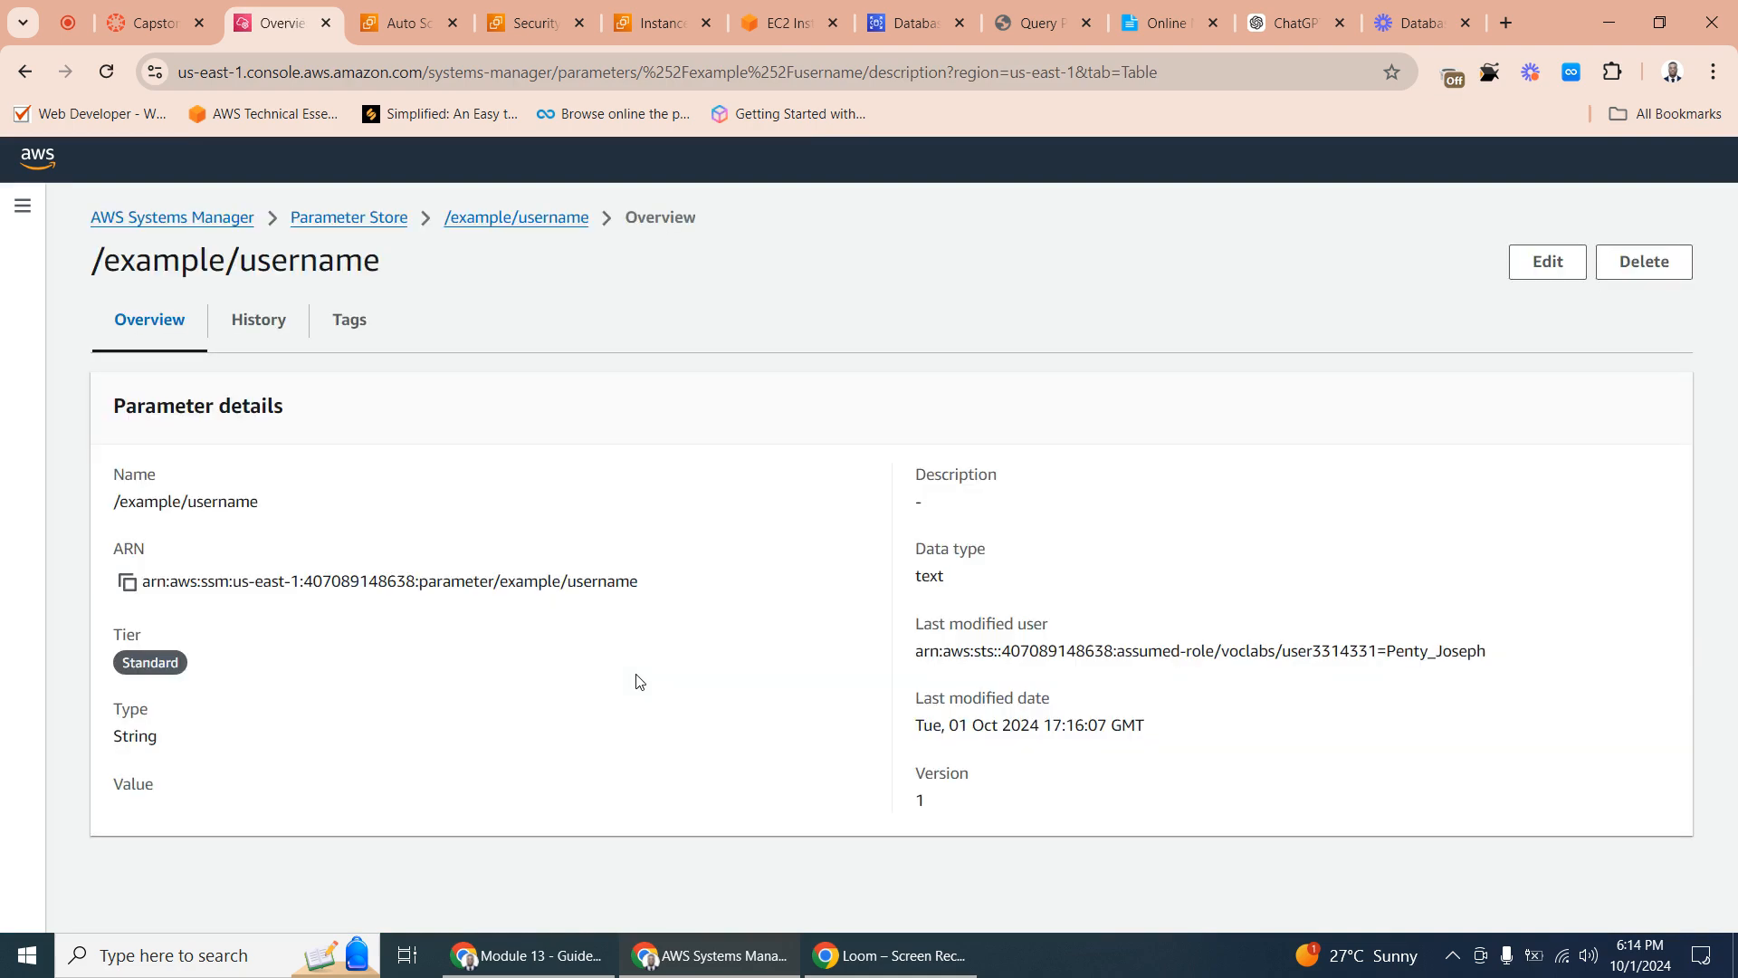
left_click(498, 226)
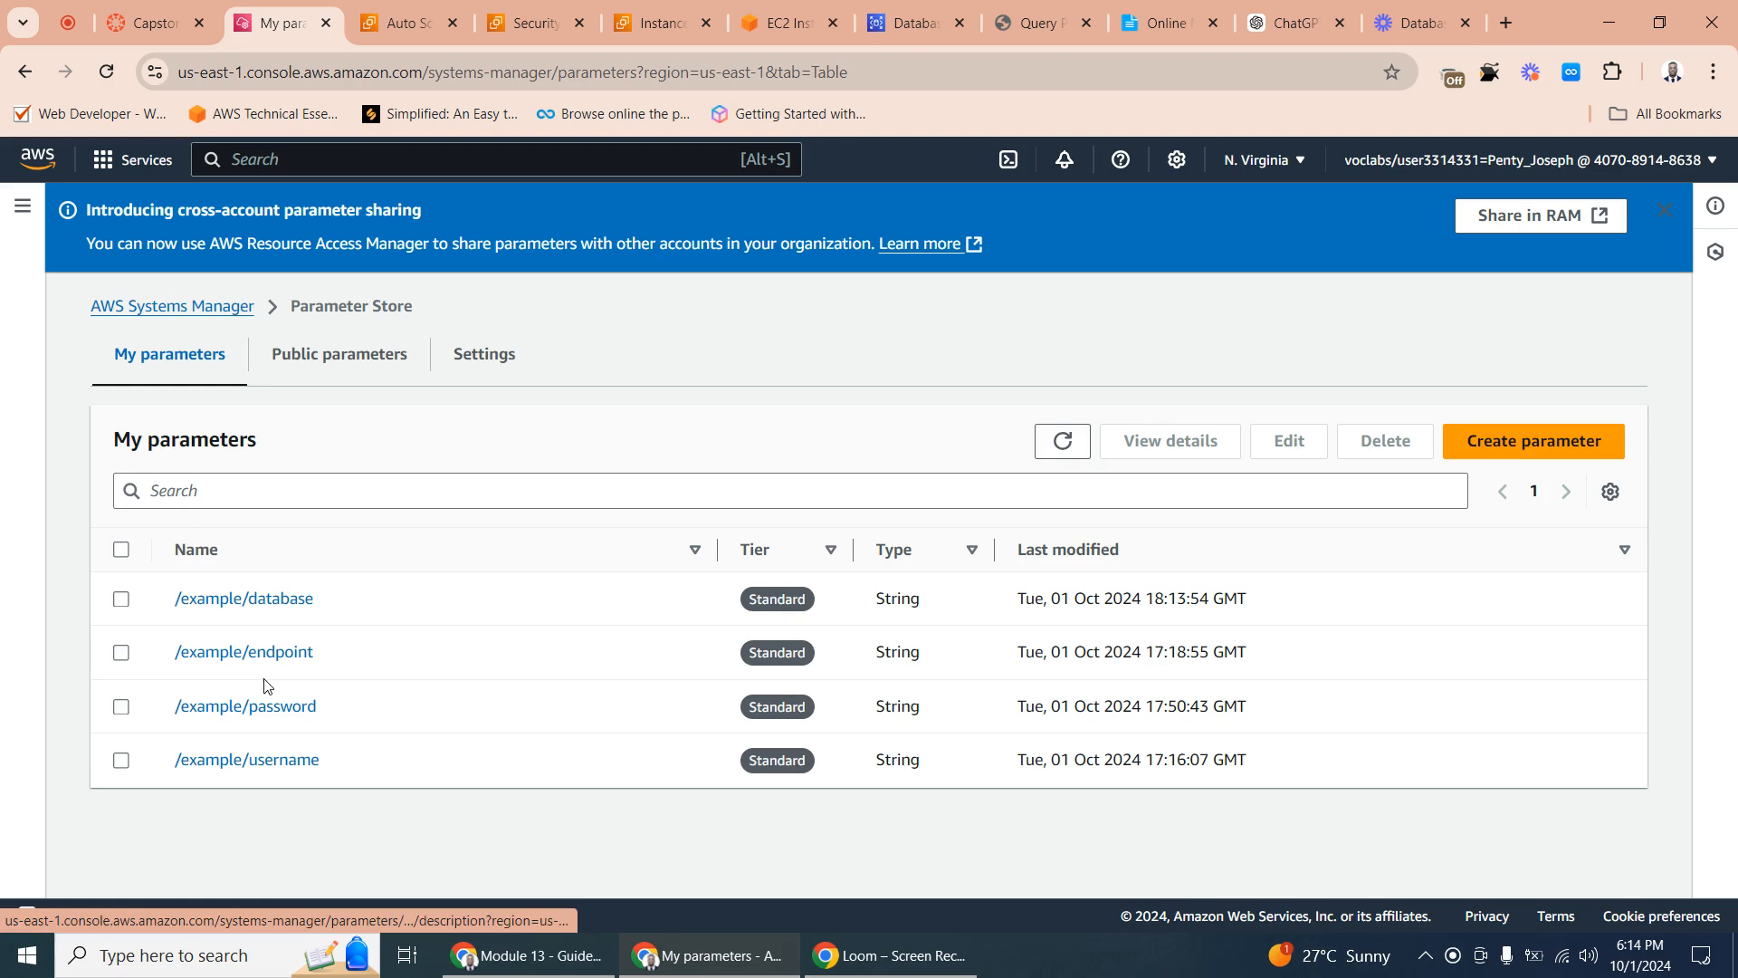
- Replace the value of the /example/password parameter with the new database admin password and save it
left_click(243, 721)
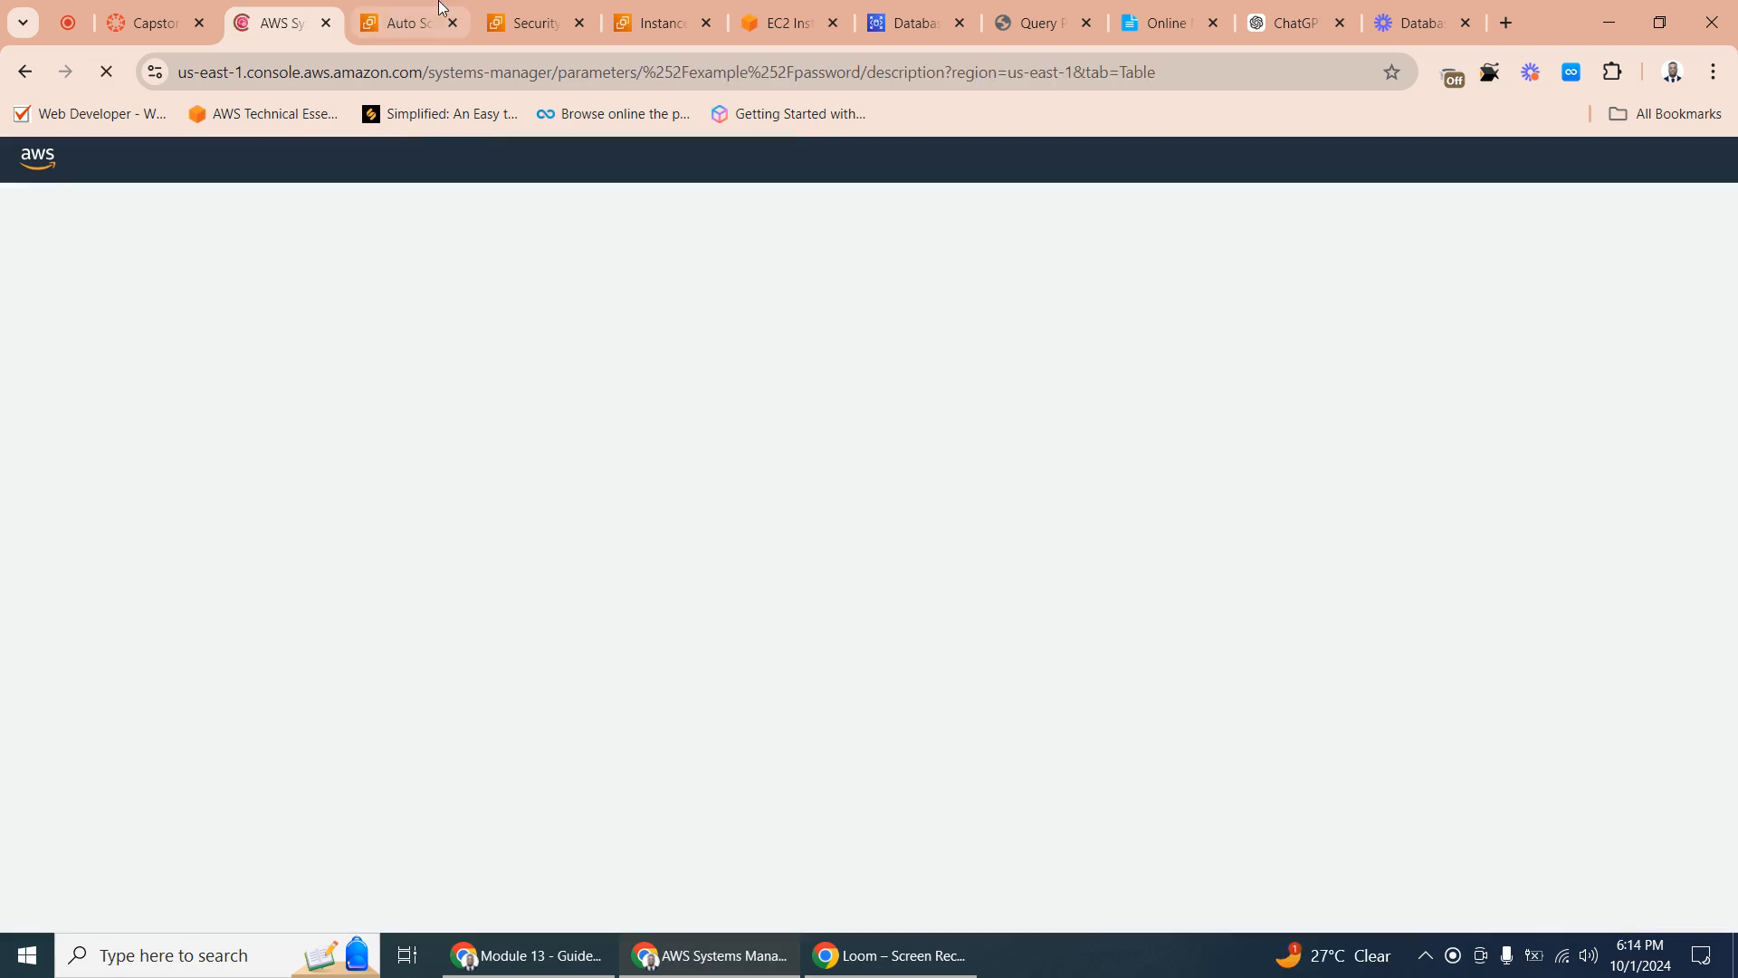
left_click(910, 22)
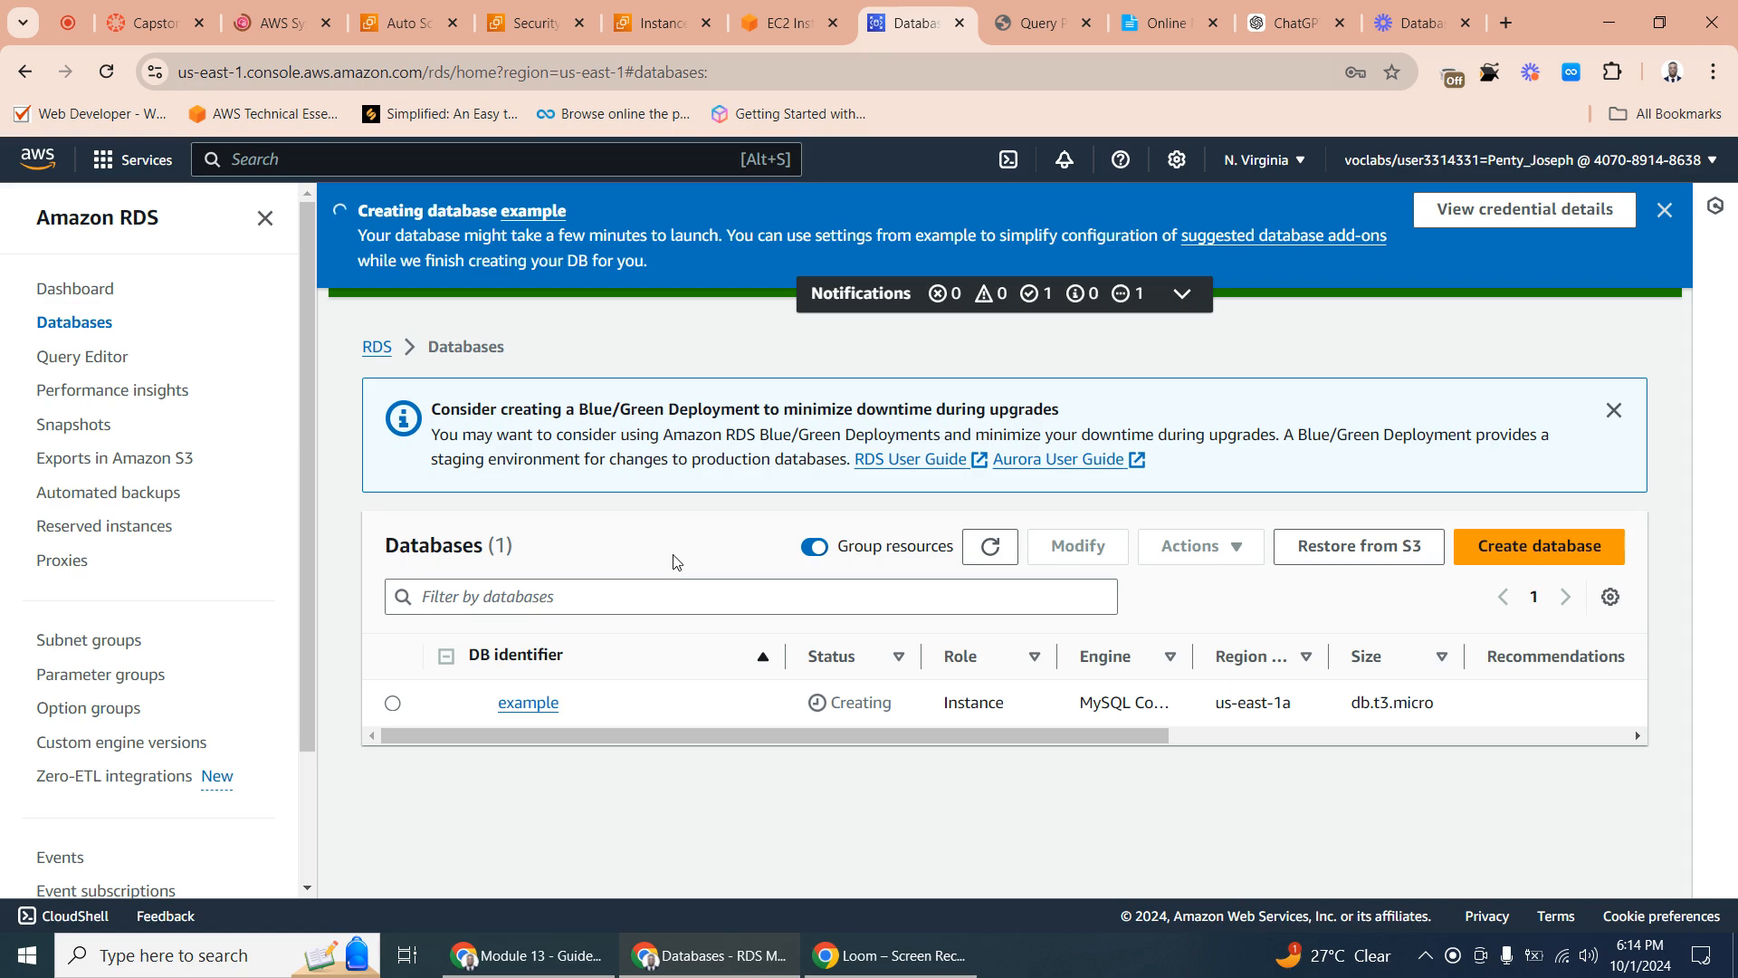
left_click(279, 24)
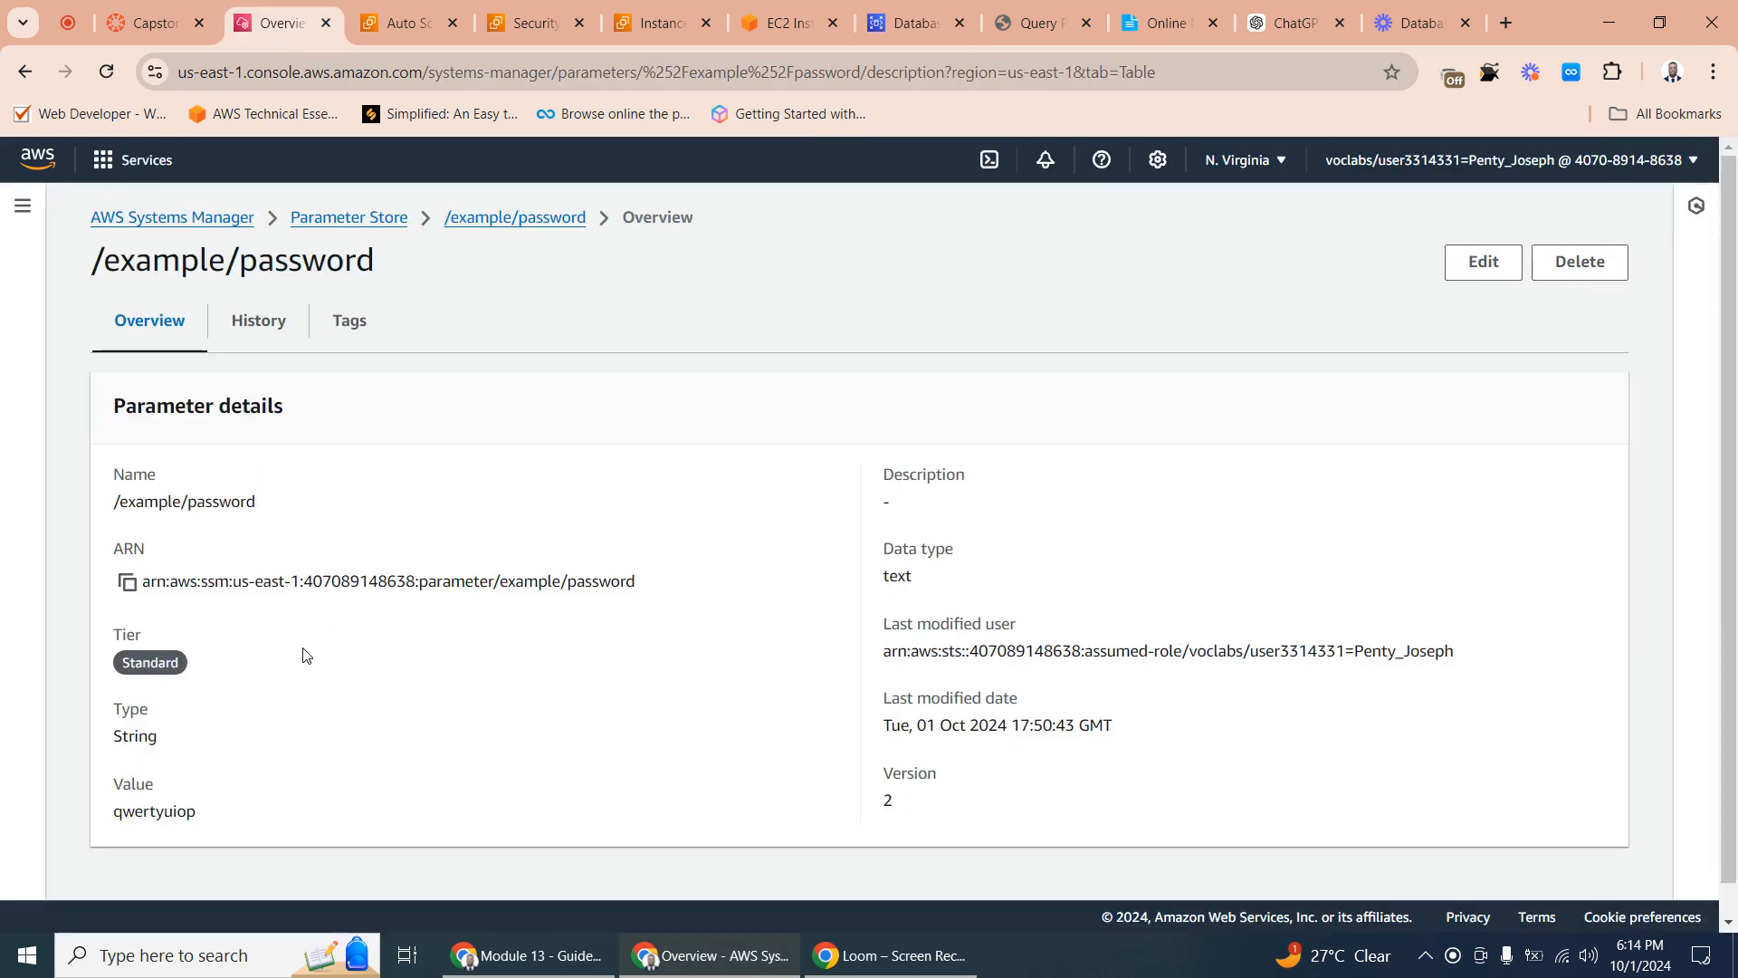
left_click(1482, 261)
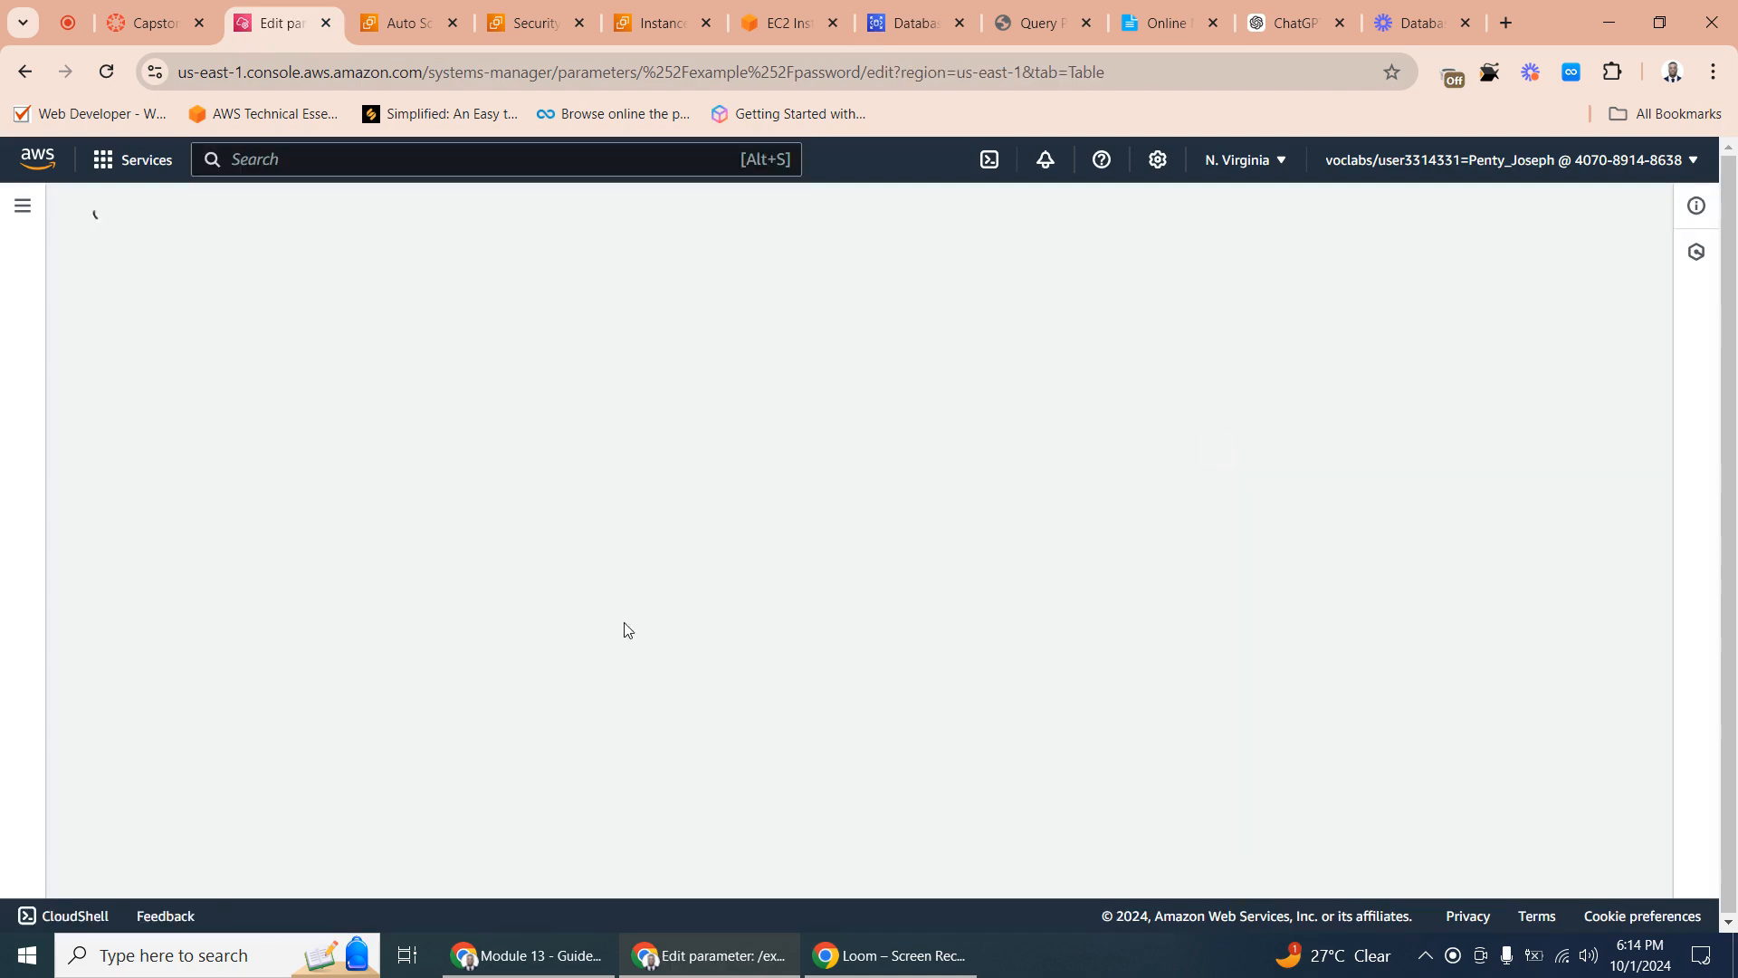
scroll(578, 629, "down", 4)
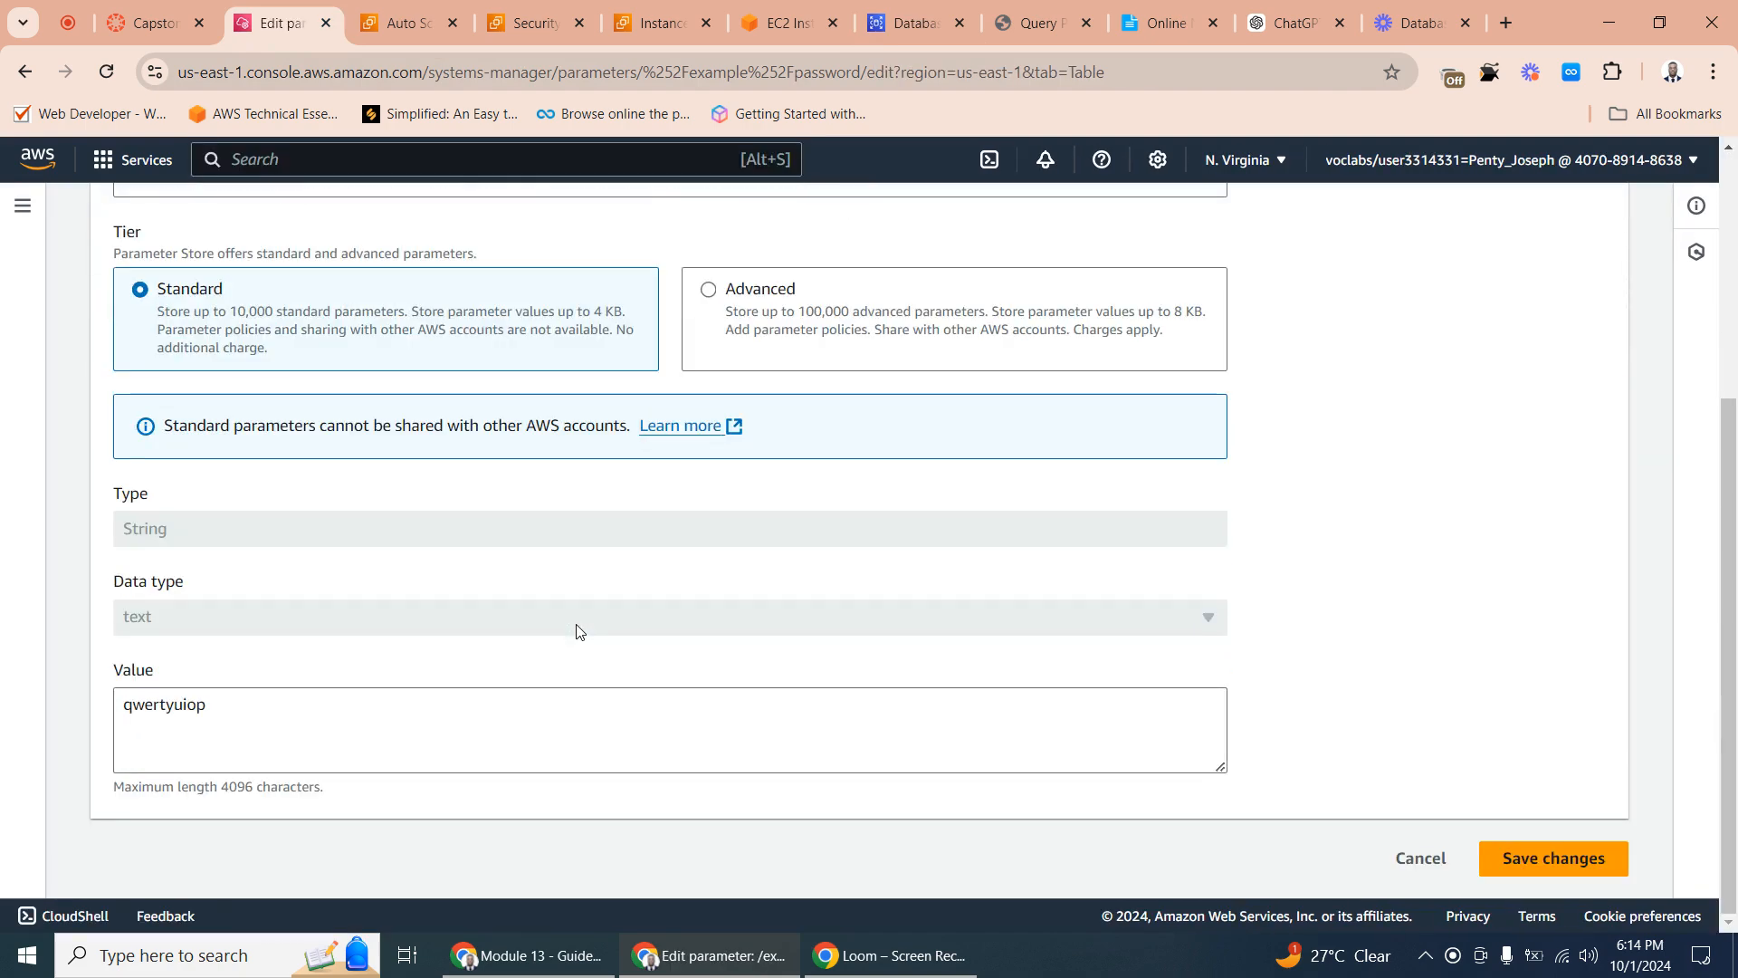
double_click(226, 706)
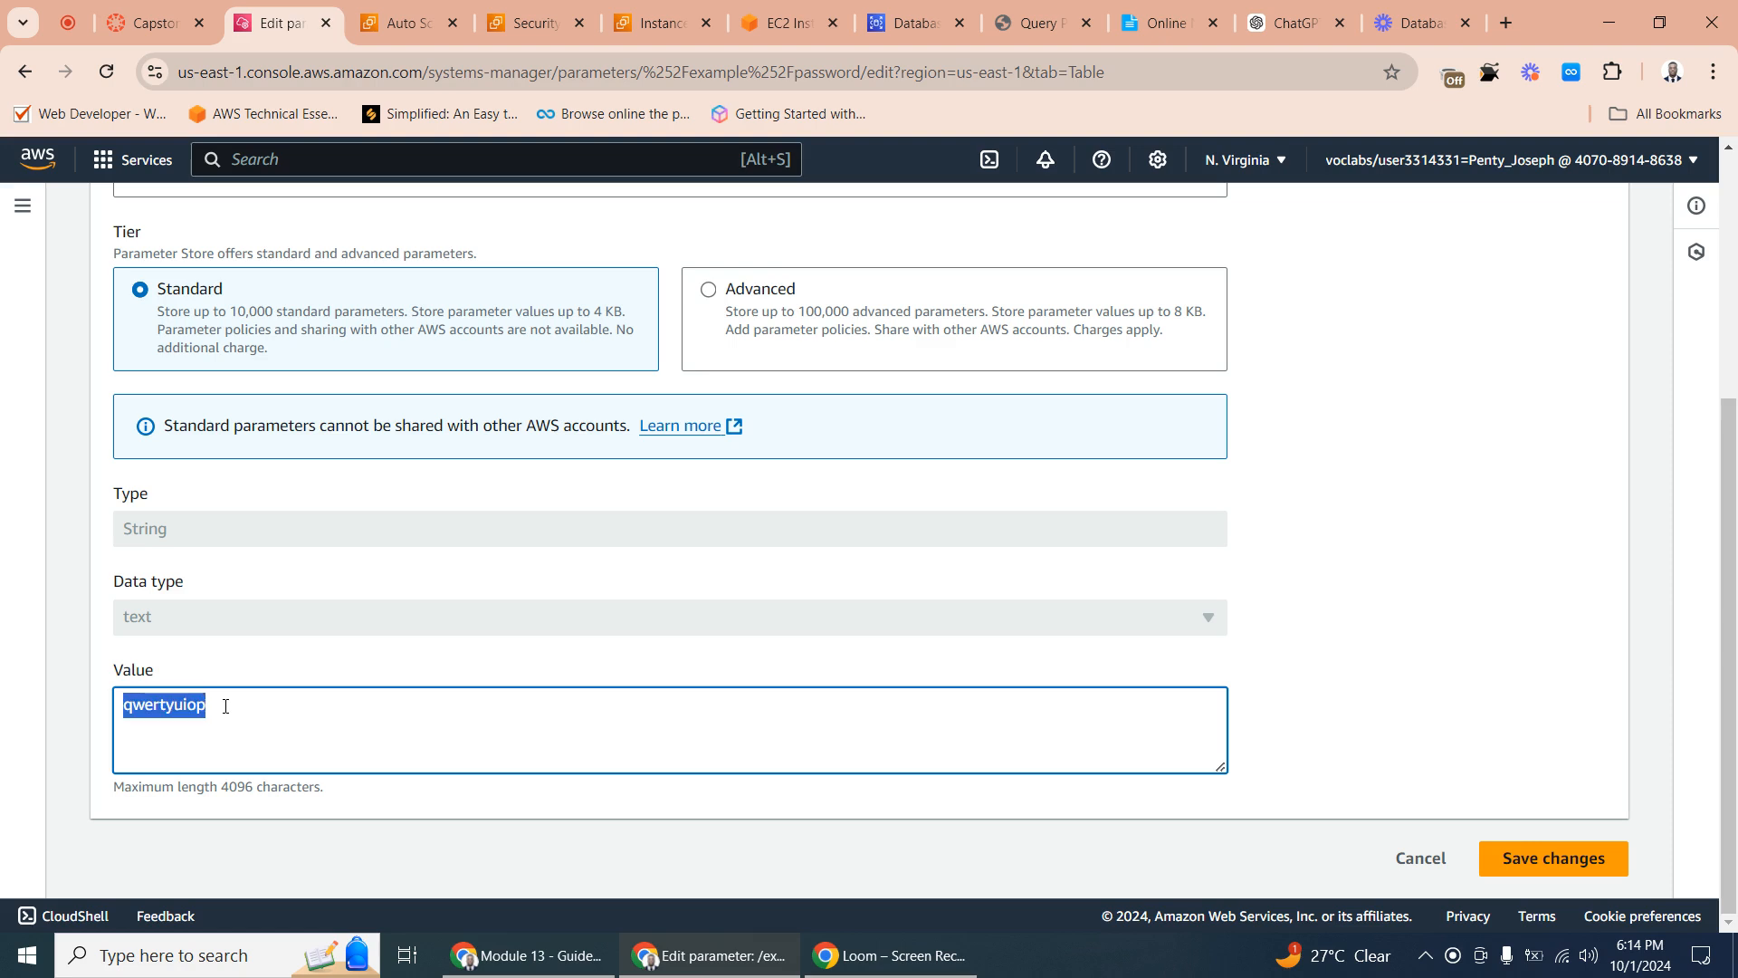
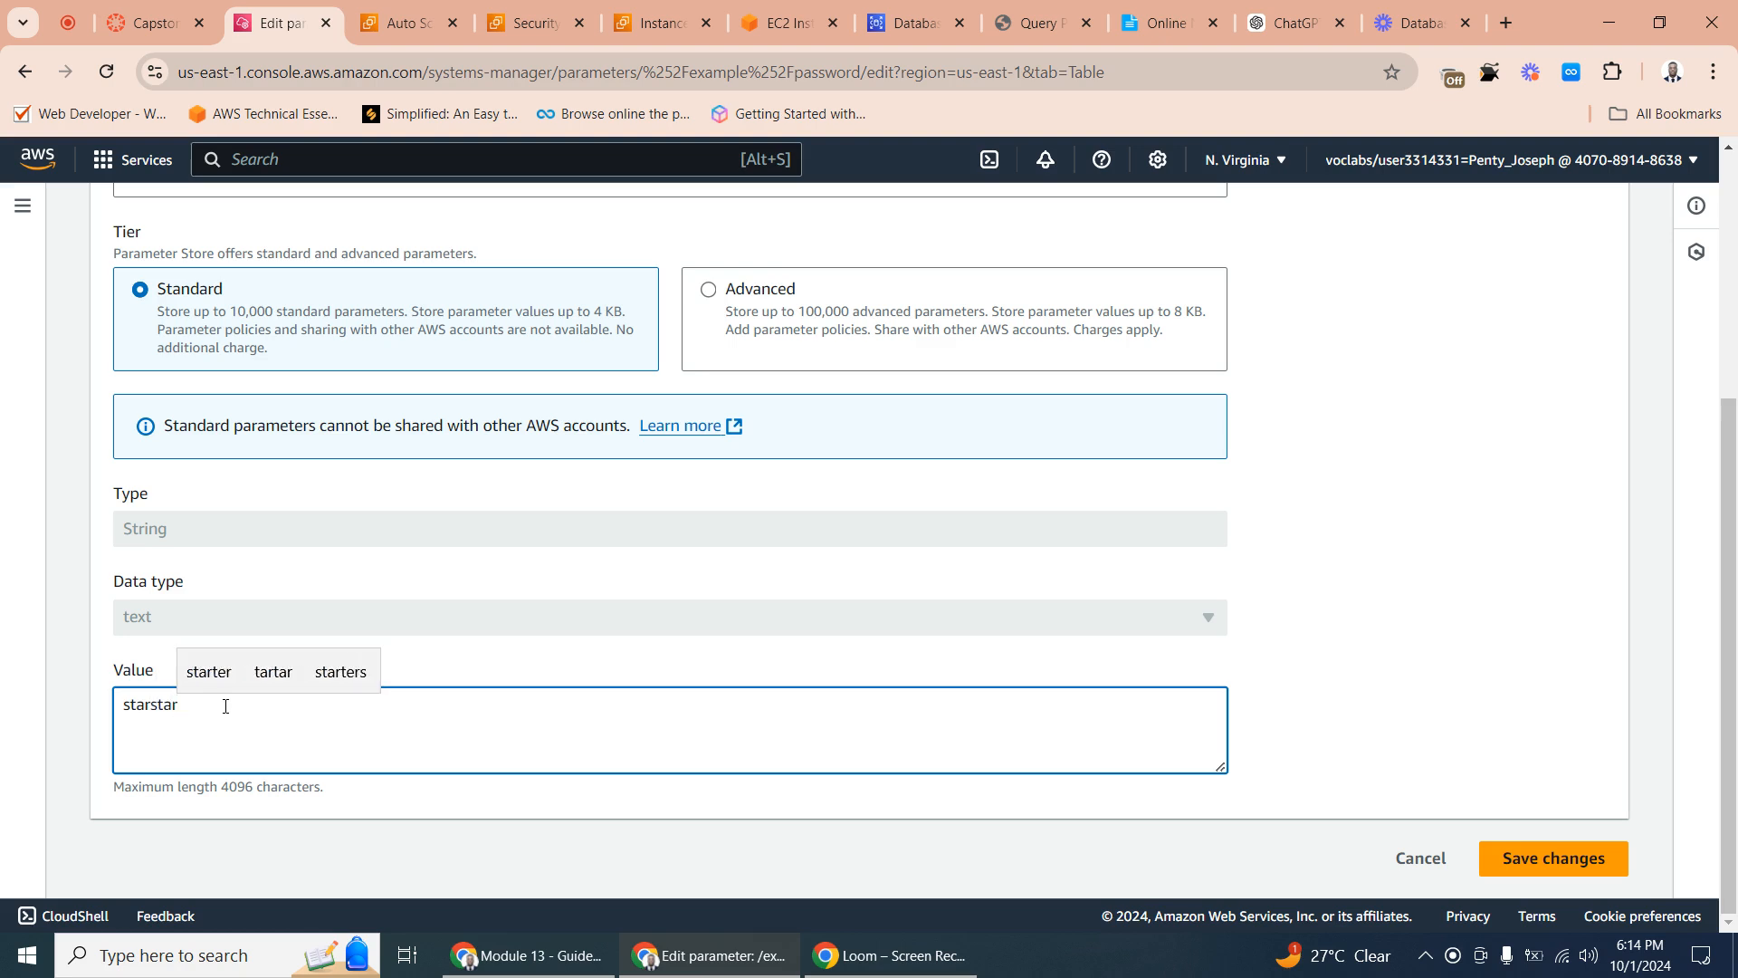
left_click(1548, 858)
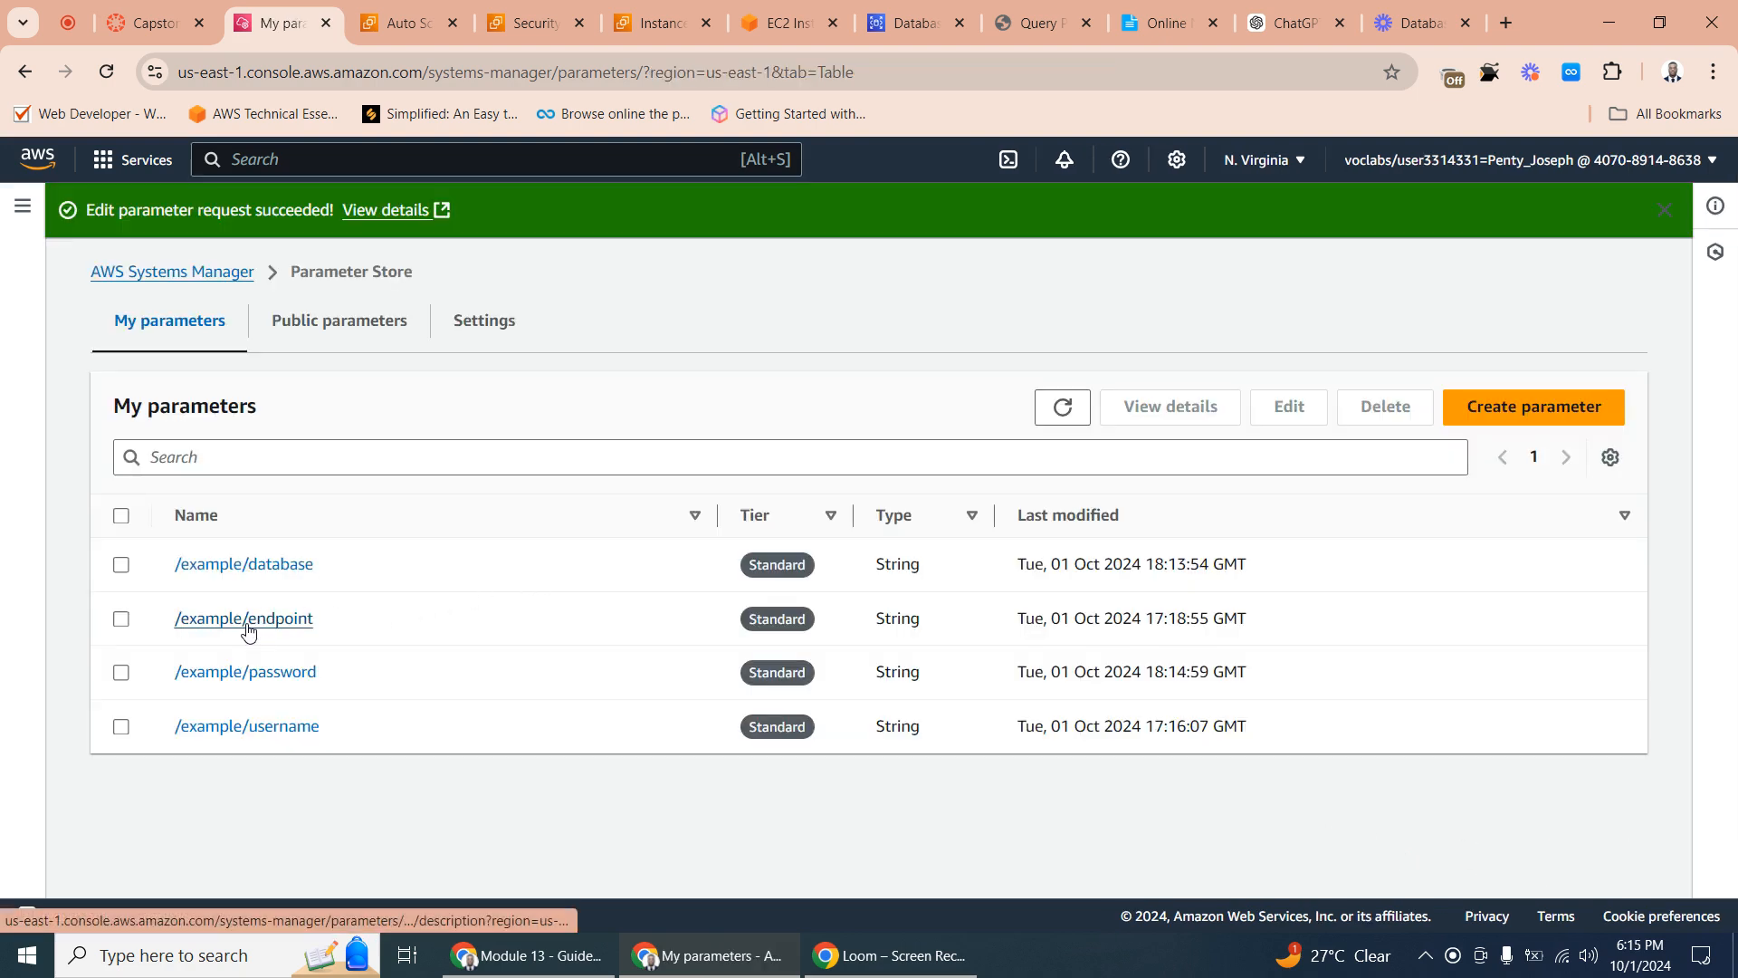
- Open the /example/endpoint parameter for editing, select its value, and check the new database in the RDS list
left_click(266, 621)
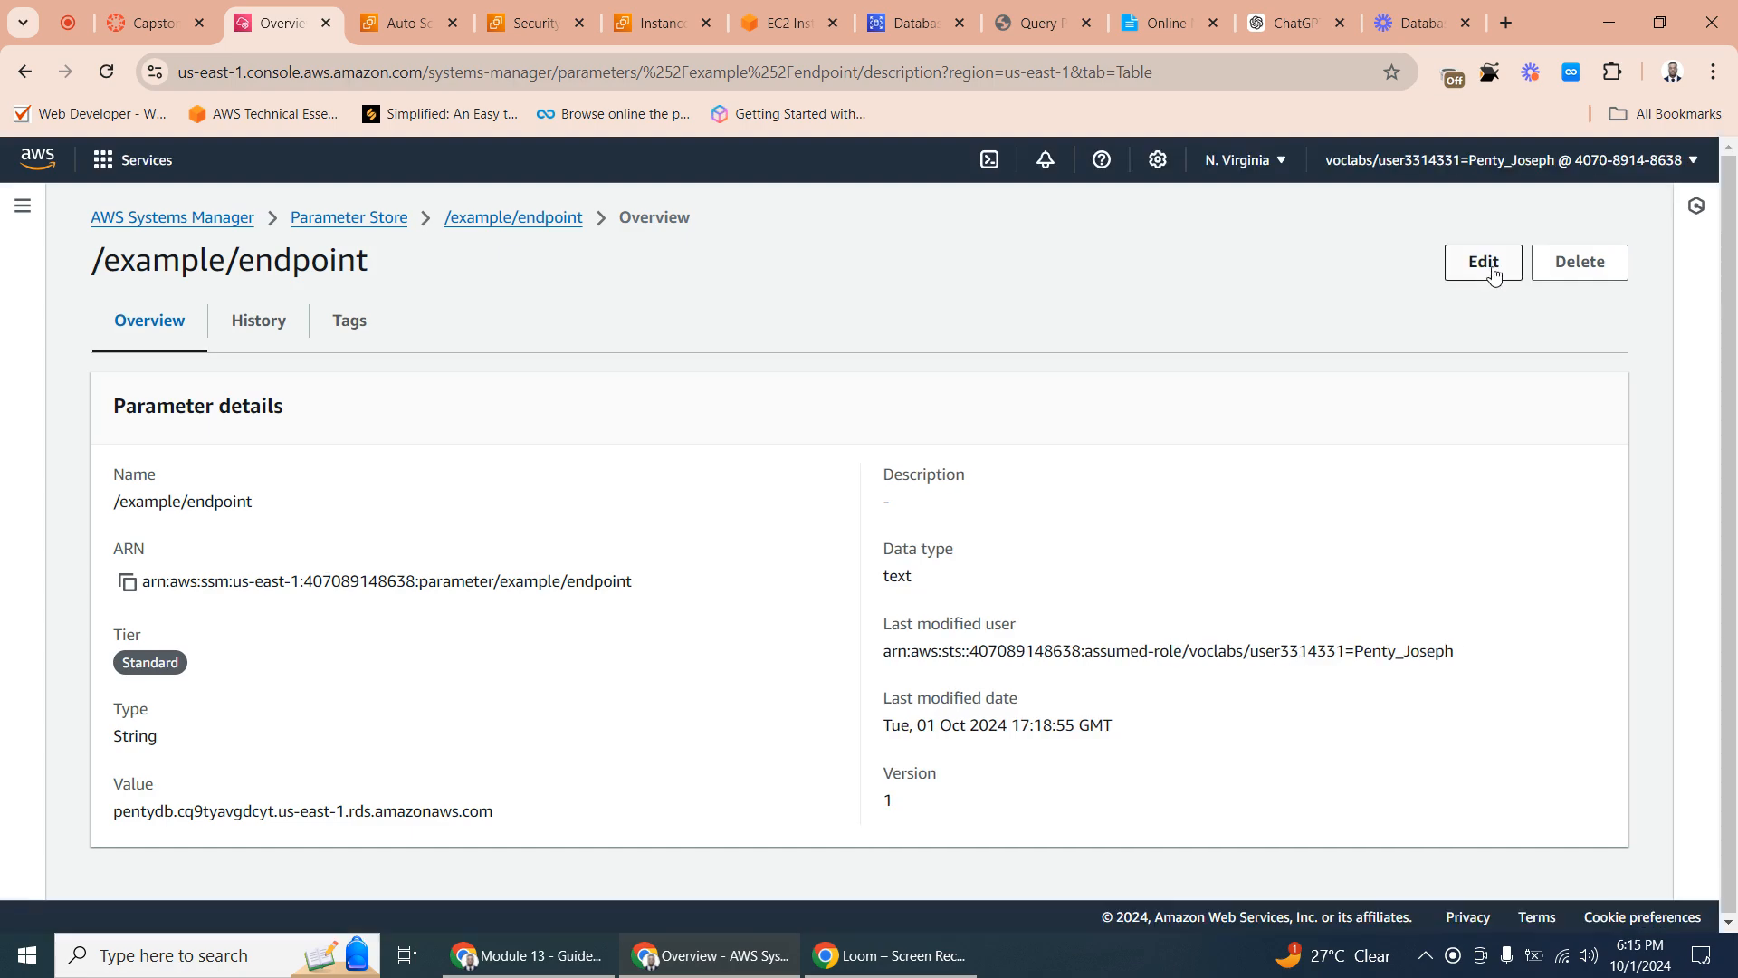
left_click(1488, 265)
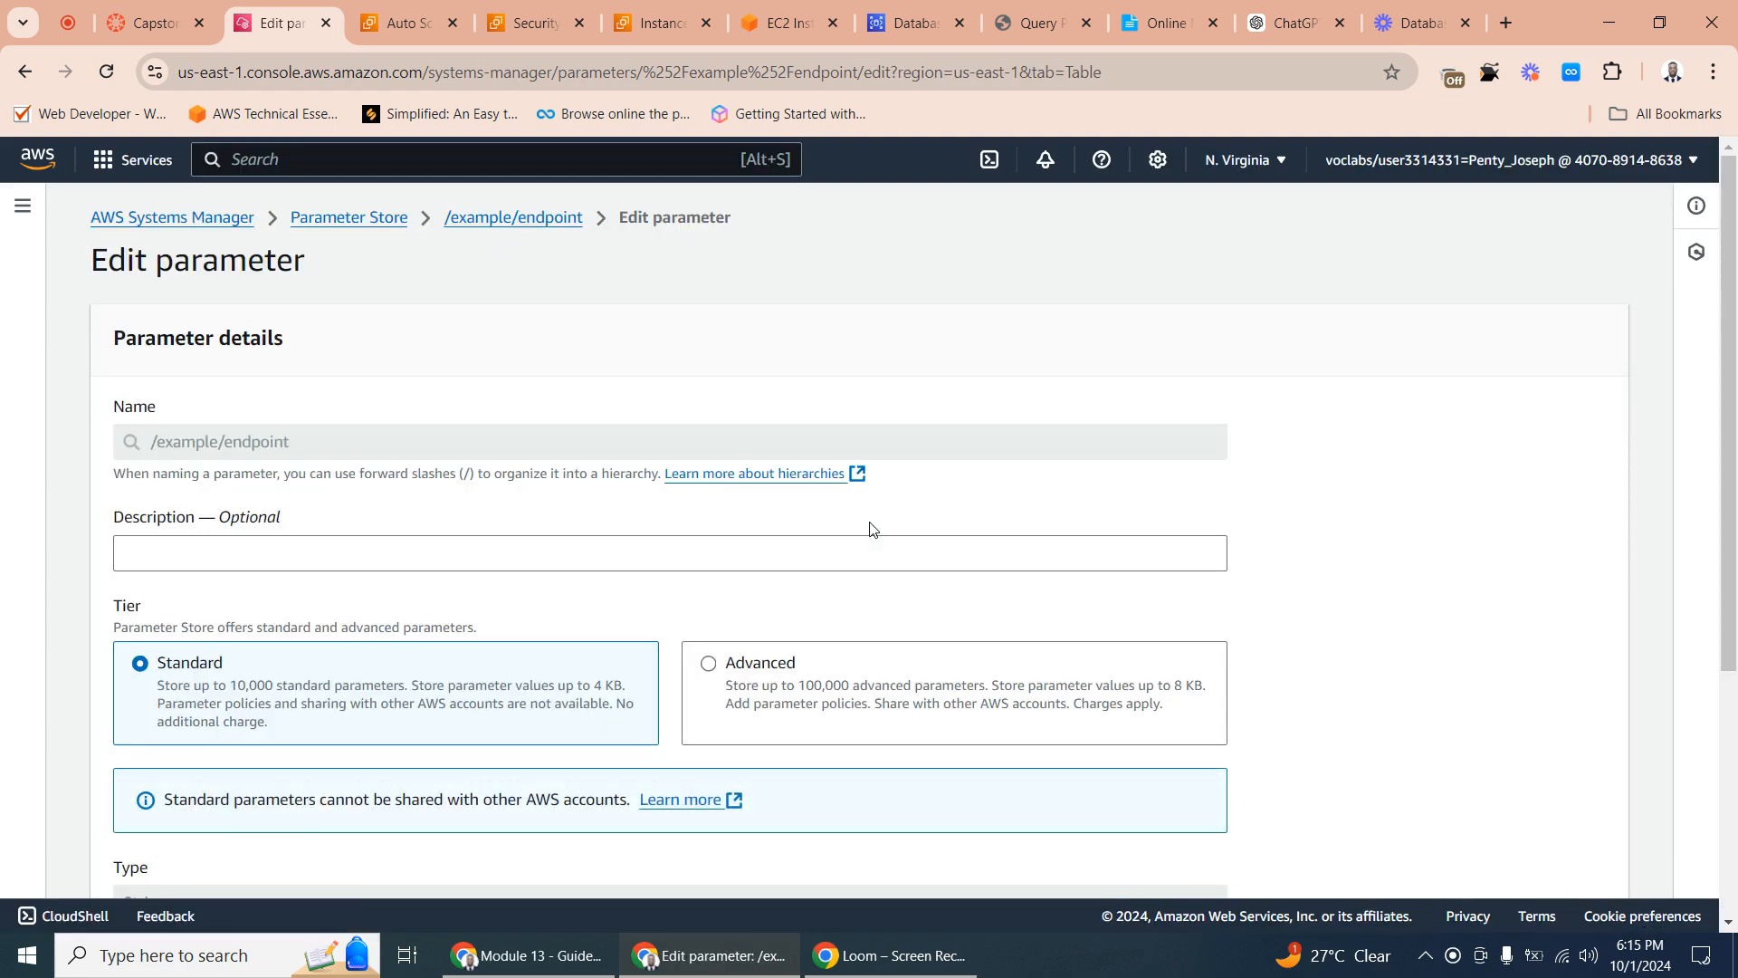
scroll(697, 498, "down", 5)
scroll(641, 481, "up", 4)
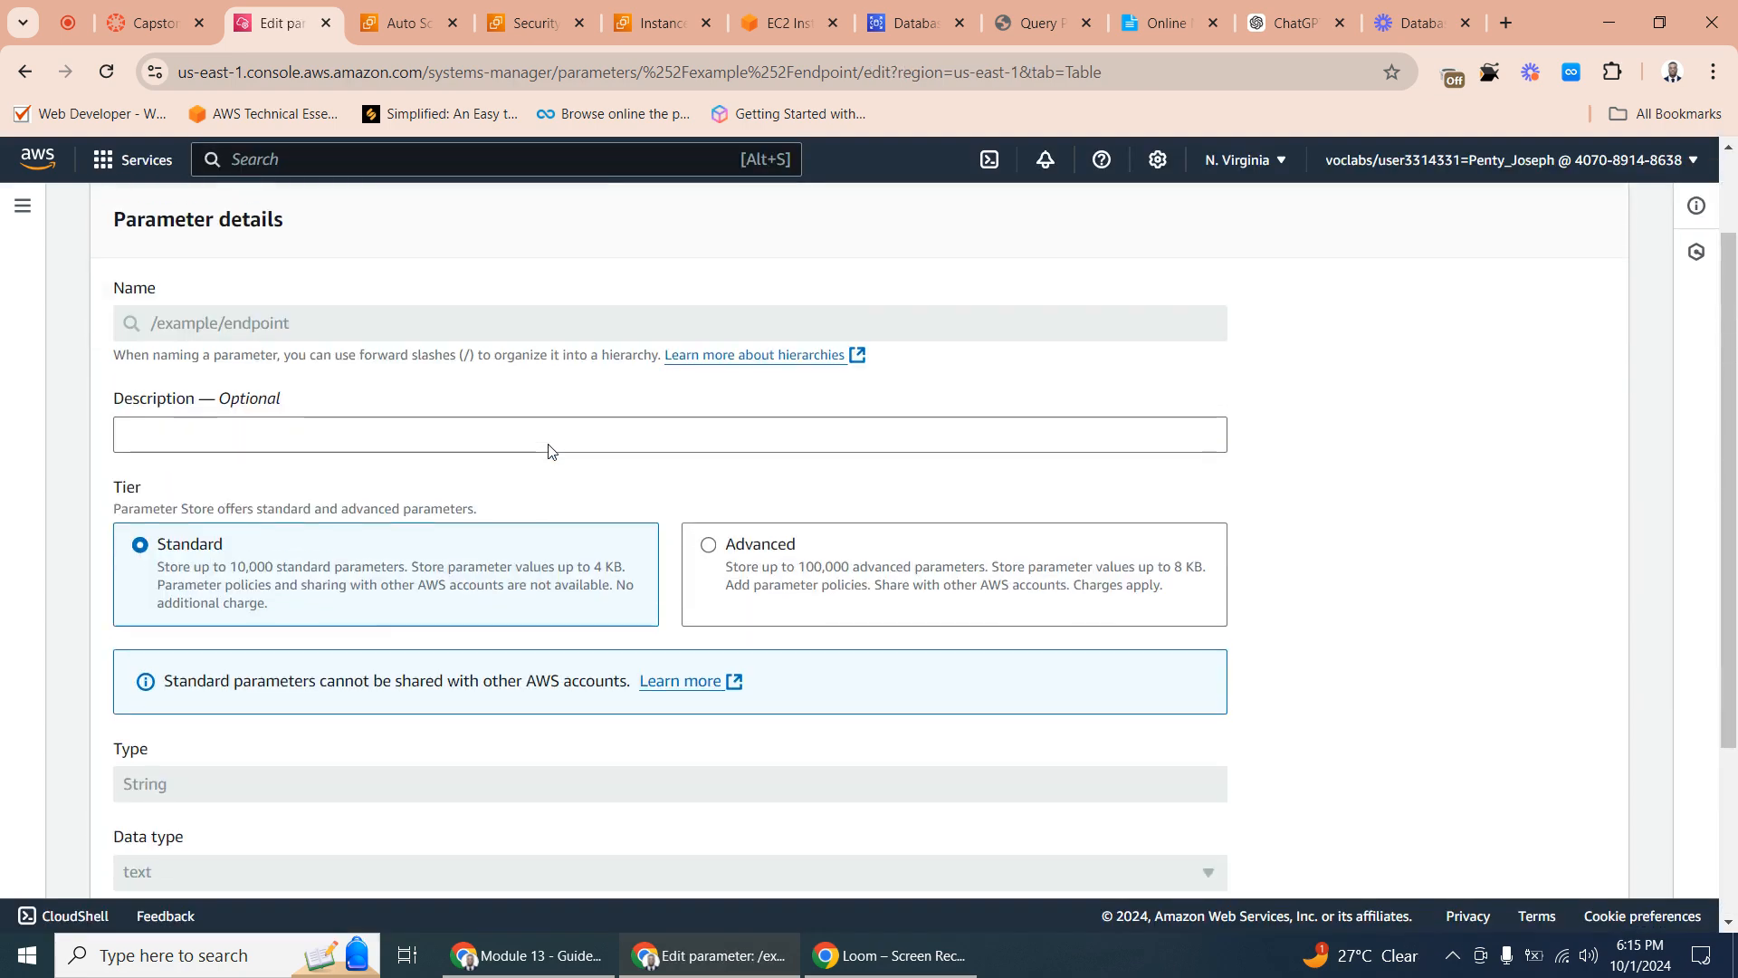
scroll(507, 453, "up", 2)
scroll(362, 457, "down", 4)
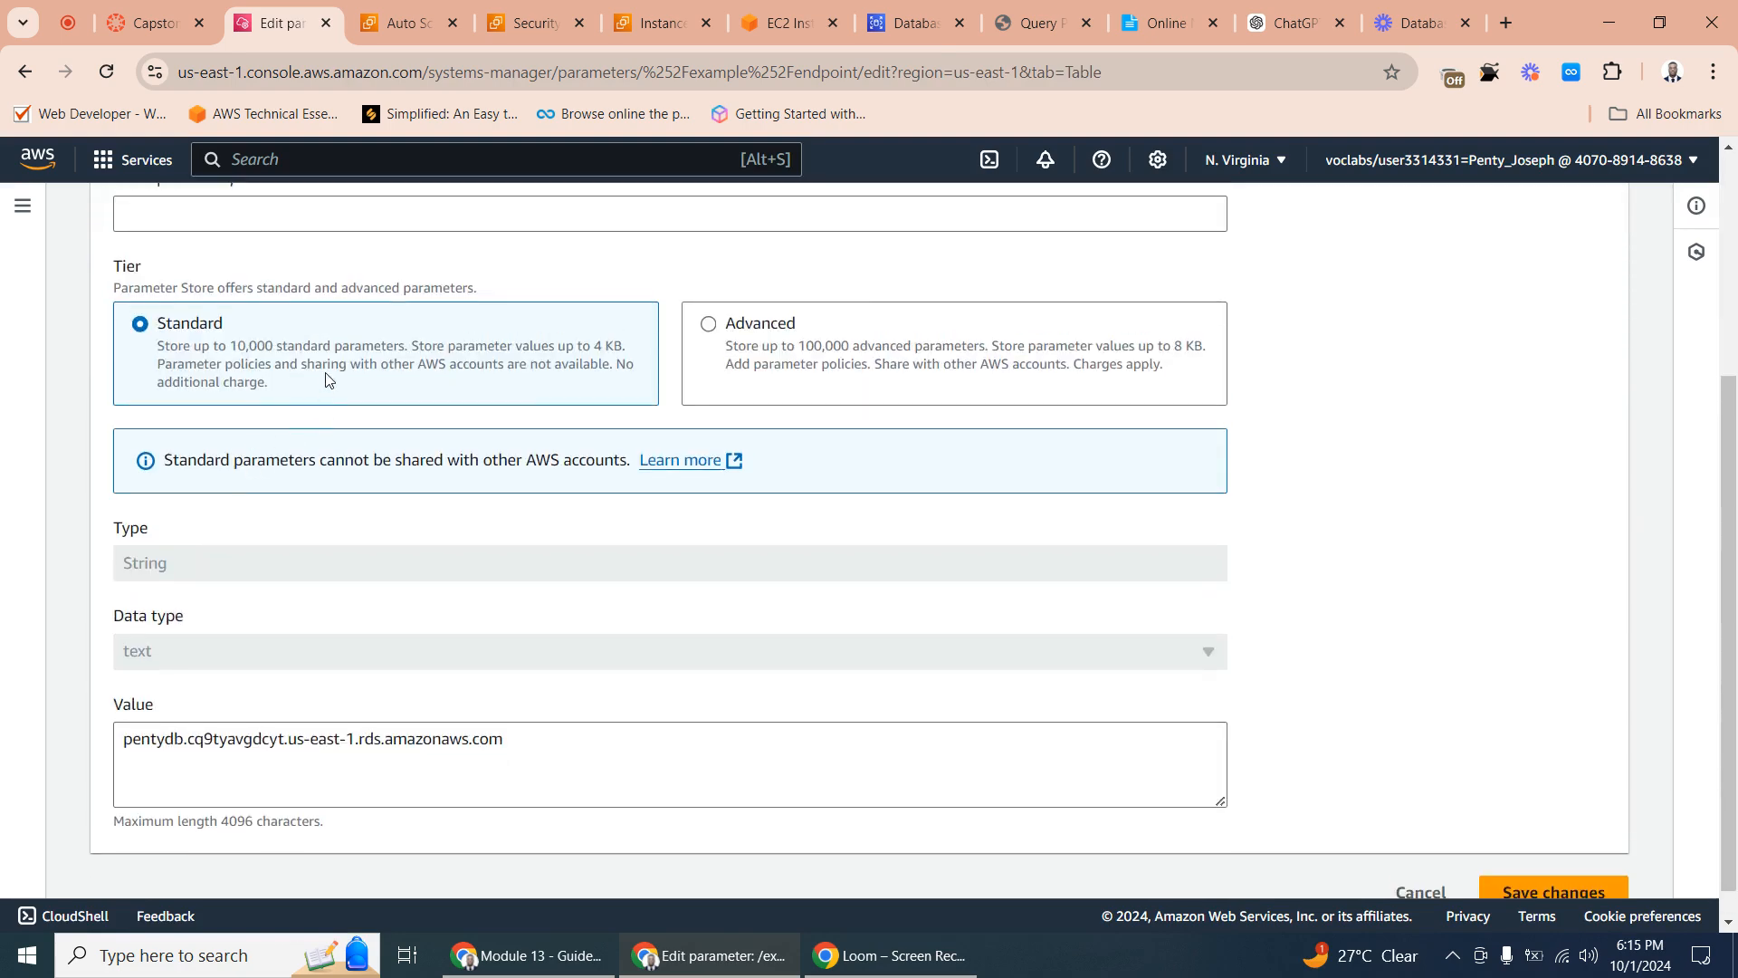
scroll(340, 426, "down", 1)
triple_click(390, 711)
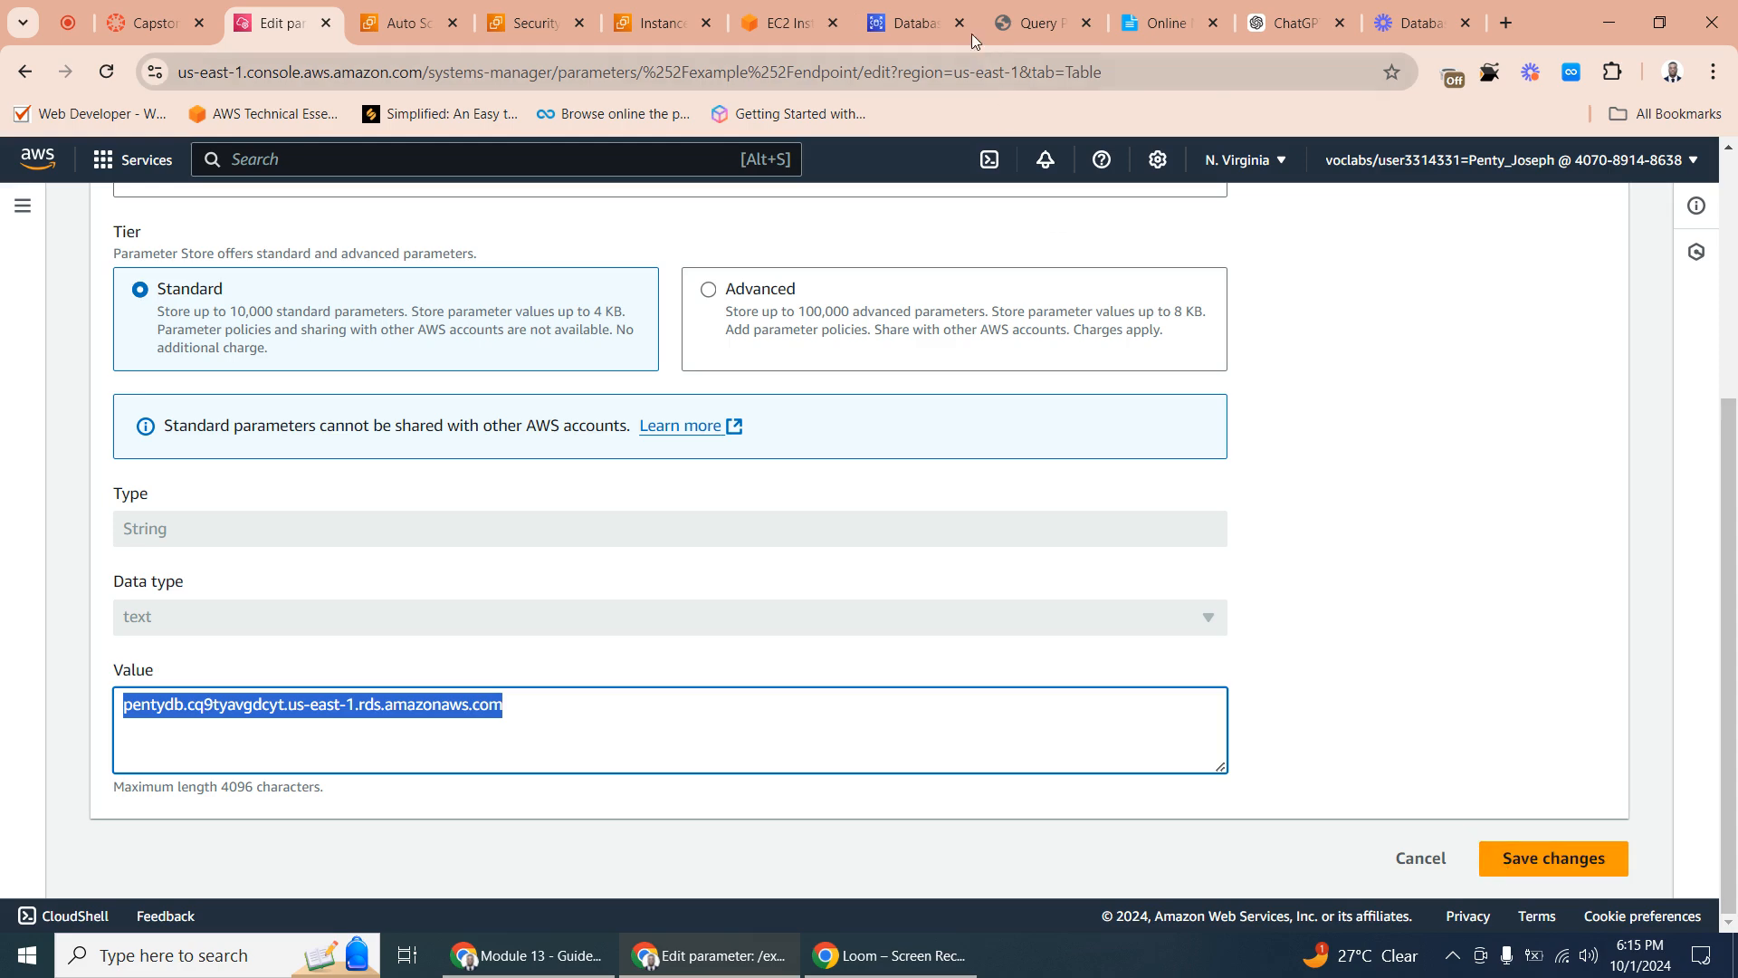
left_click(915, 24)
- Clear the EC2 Instance Connect terminal and list the home directory's files with ls
left_click(1064, 8)
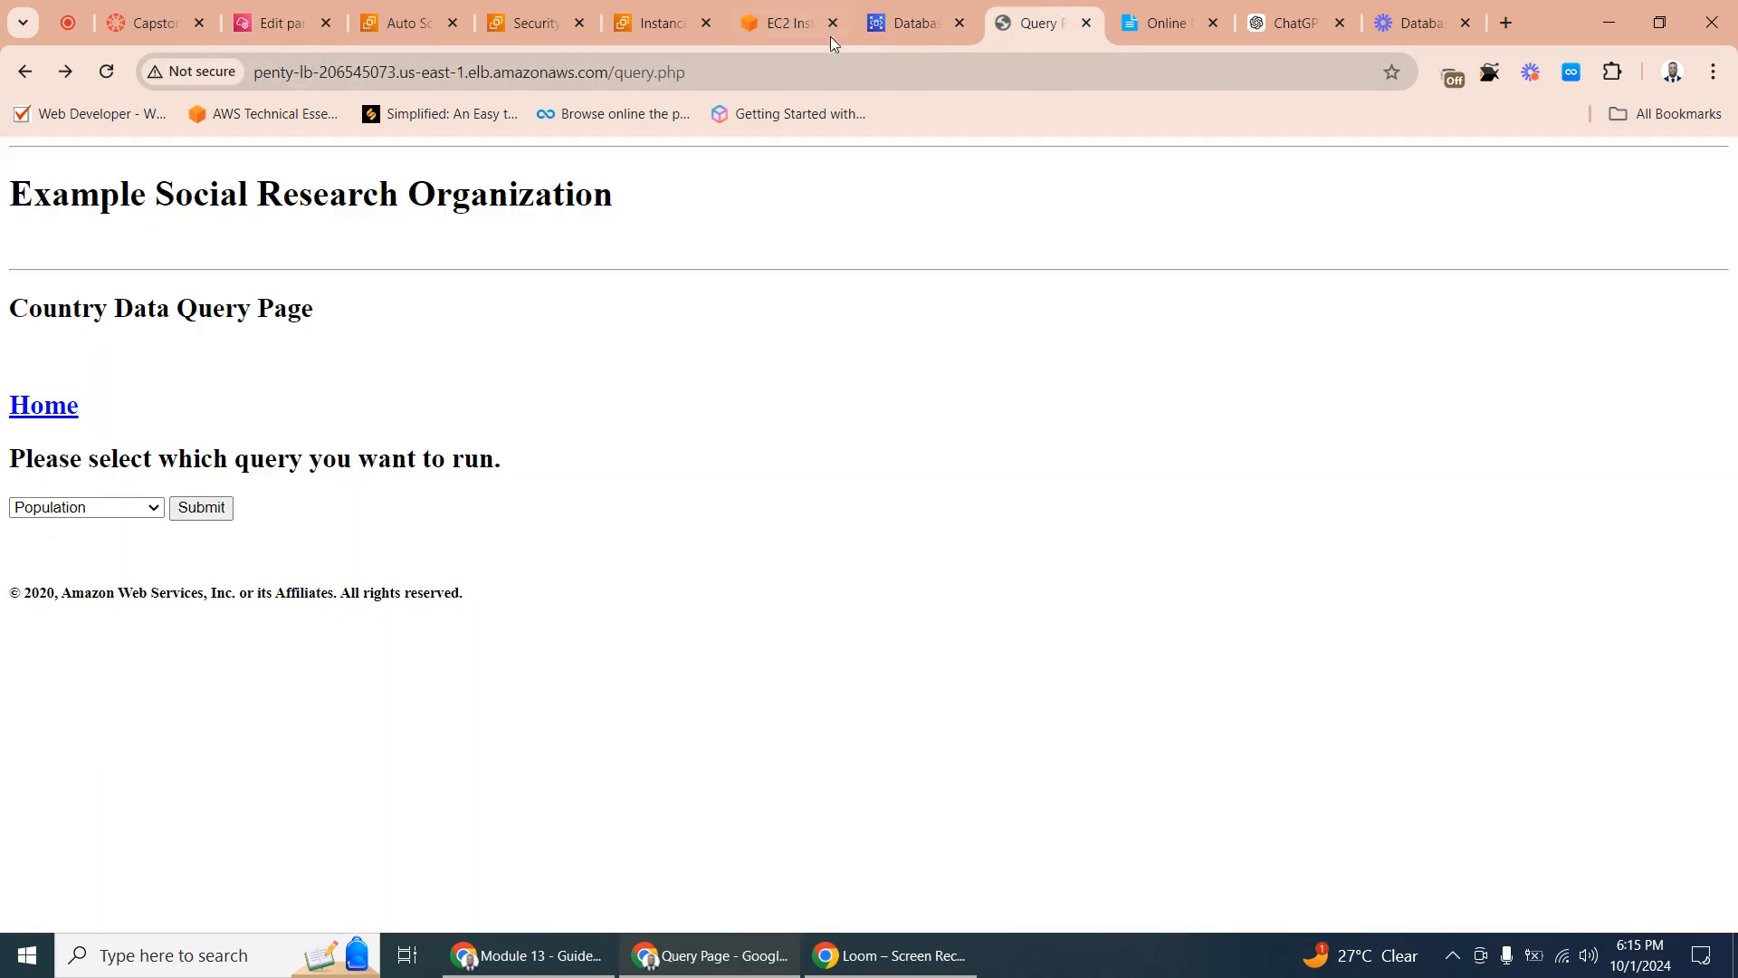
left_click(830, 35)
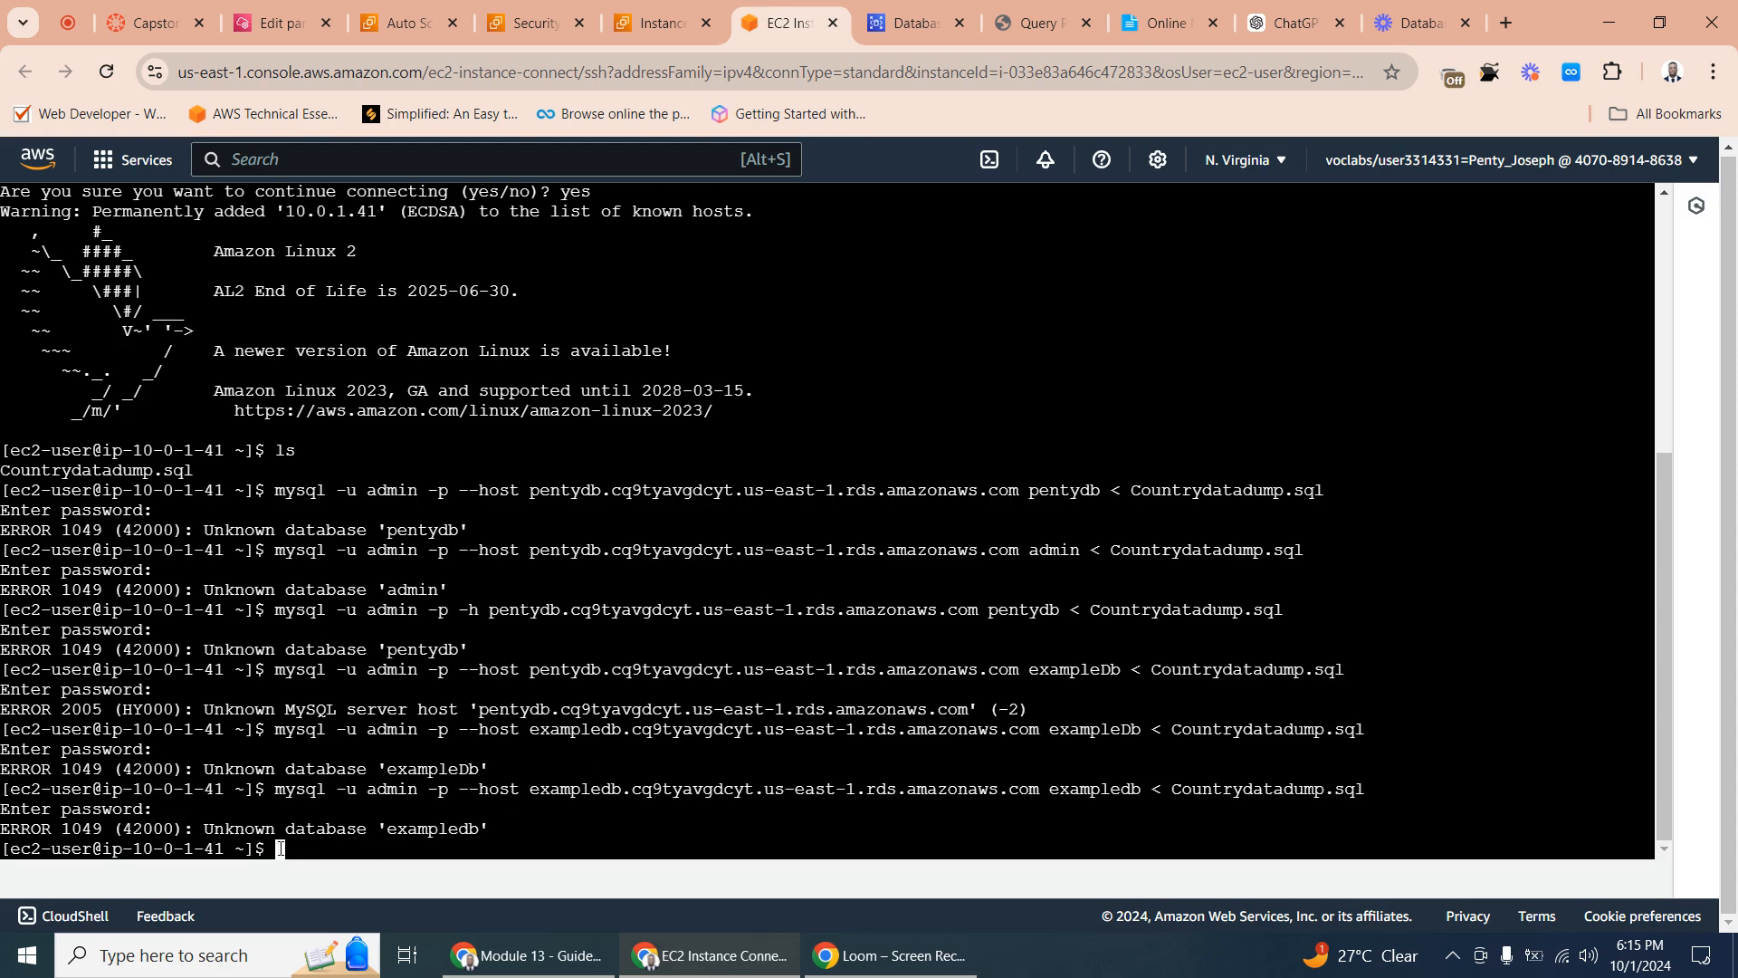
type("ls")
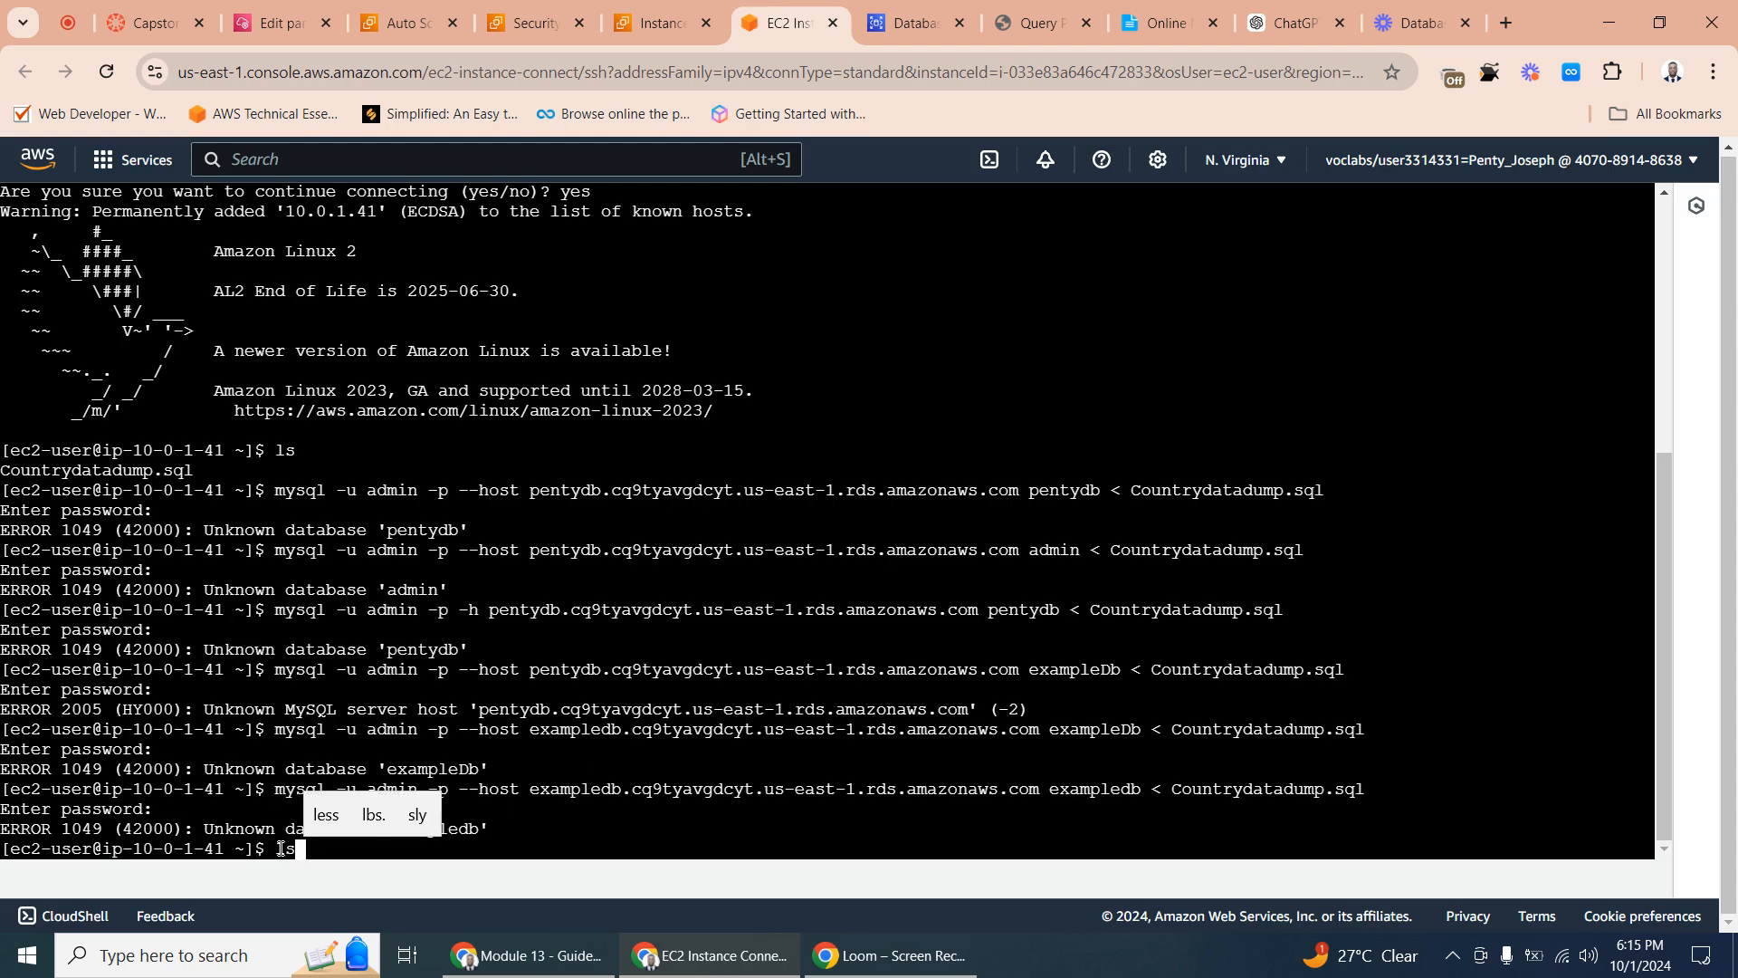
key("Return")
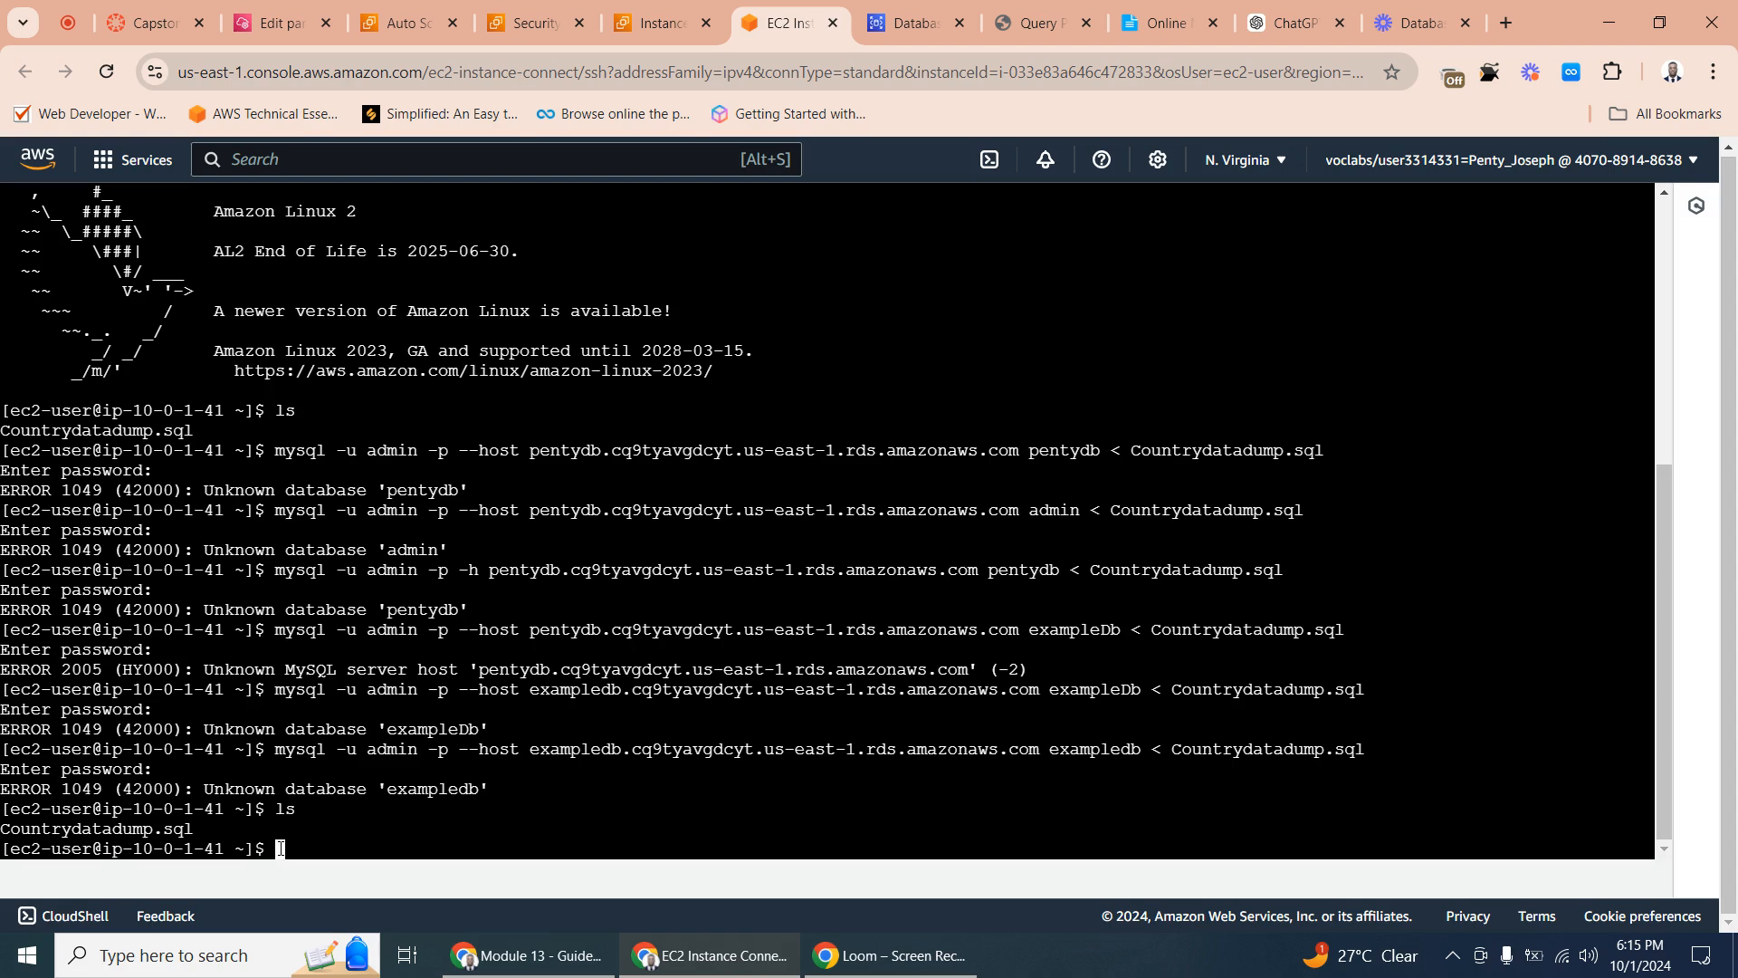
type("clear")
key("Return")
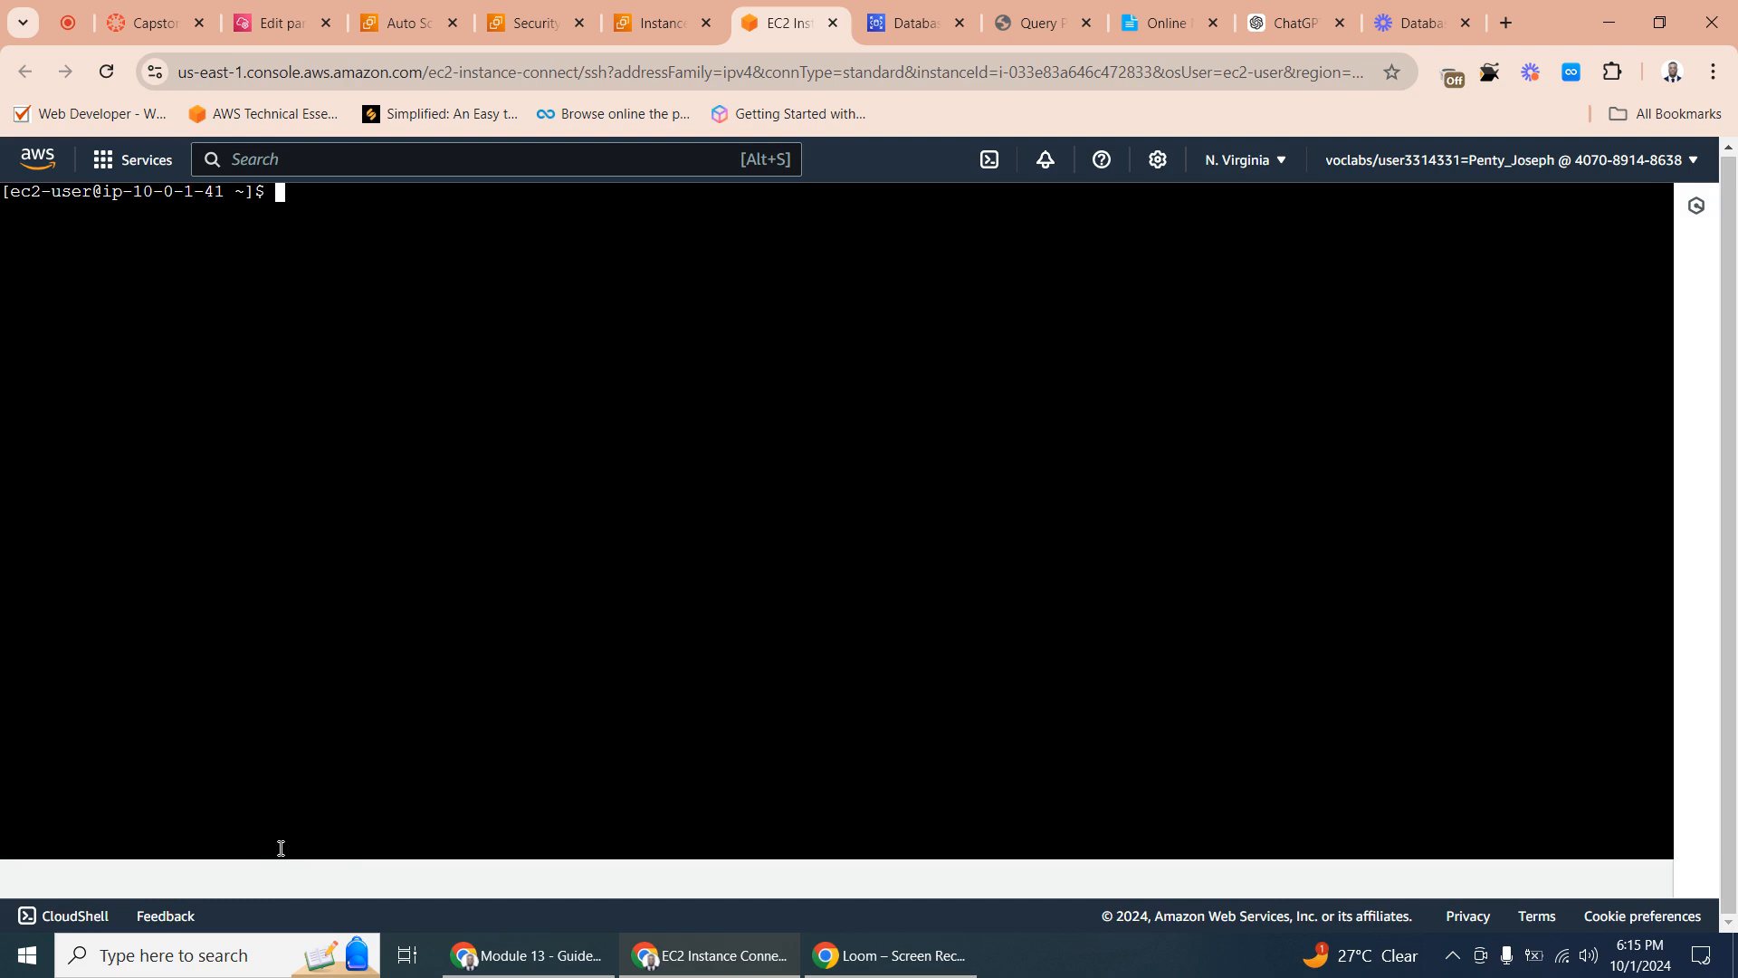
type("ls")
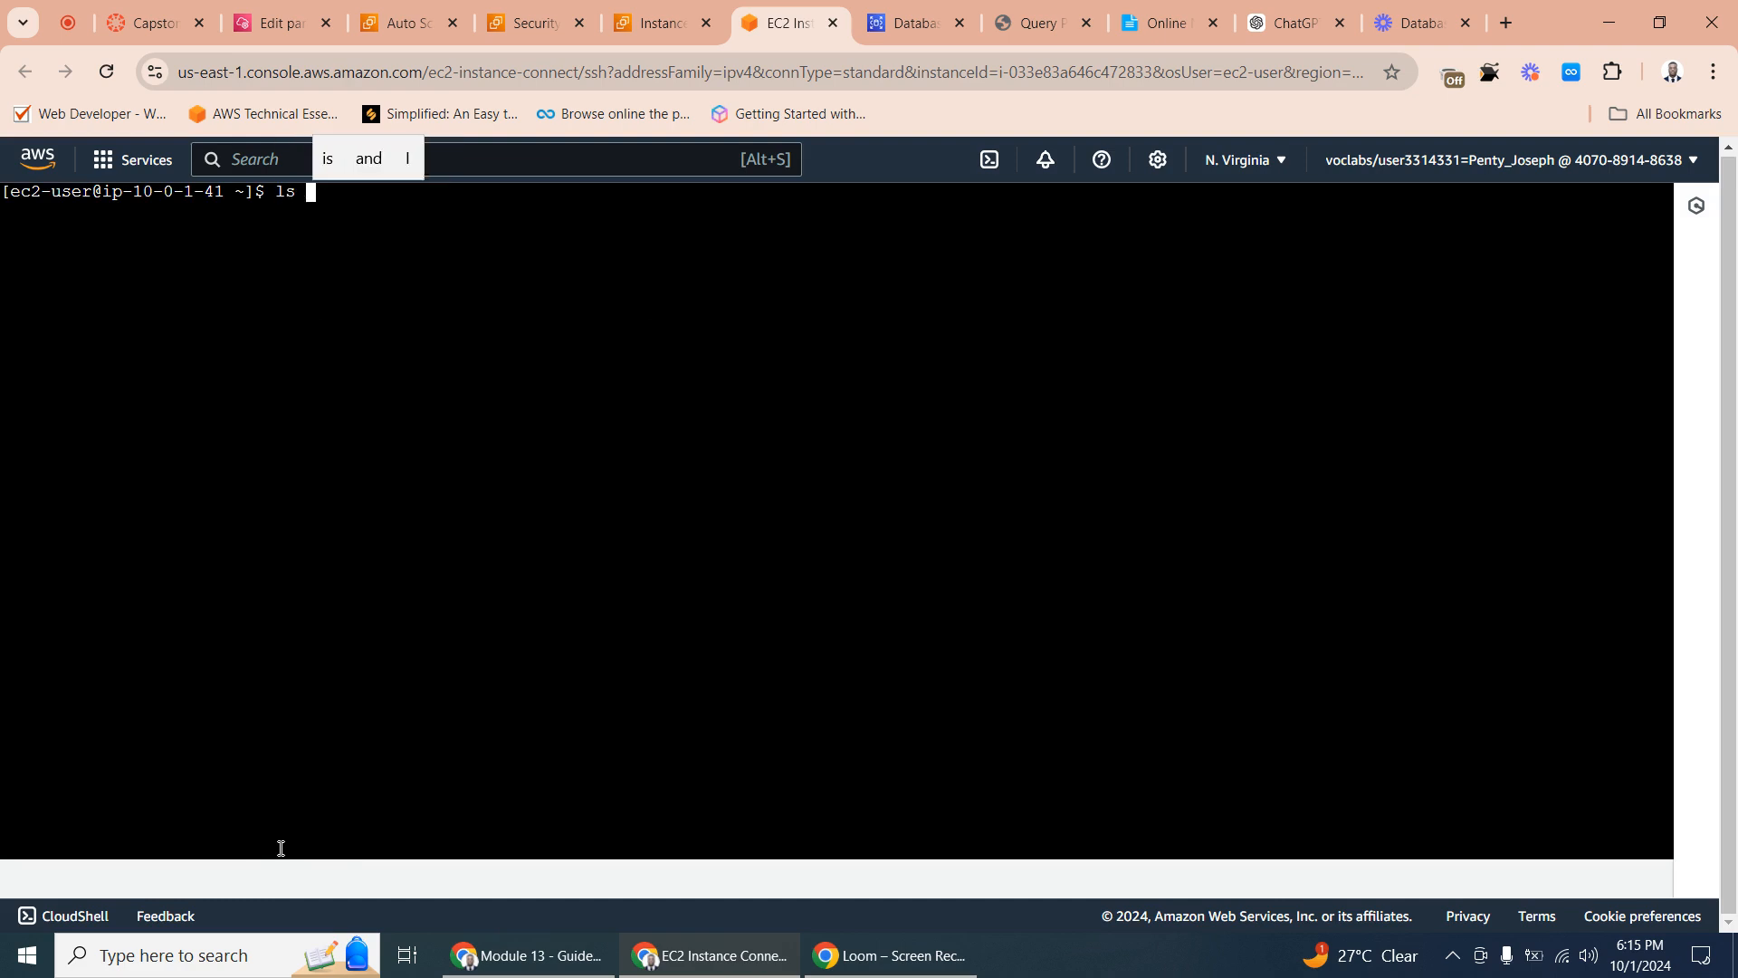
key("Return")
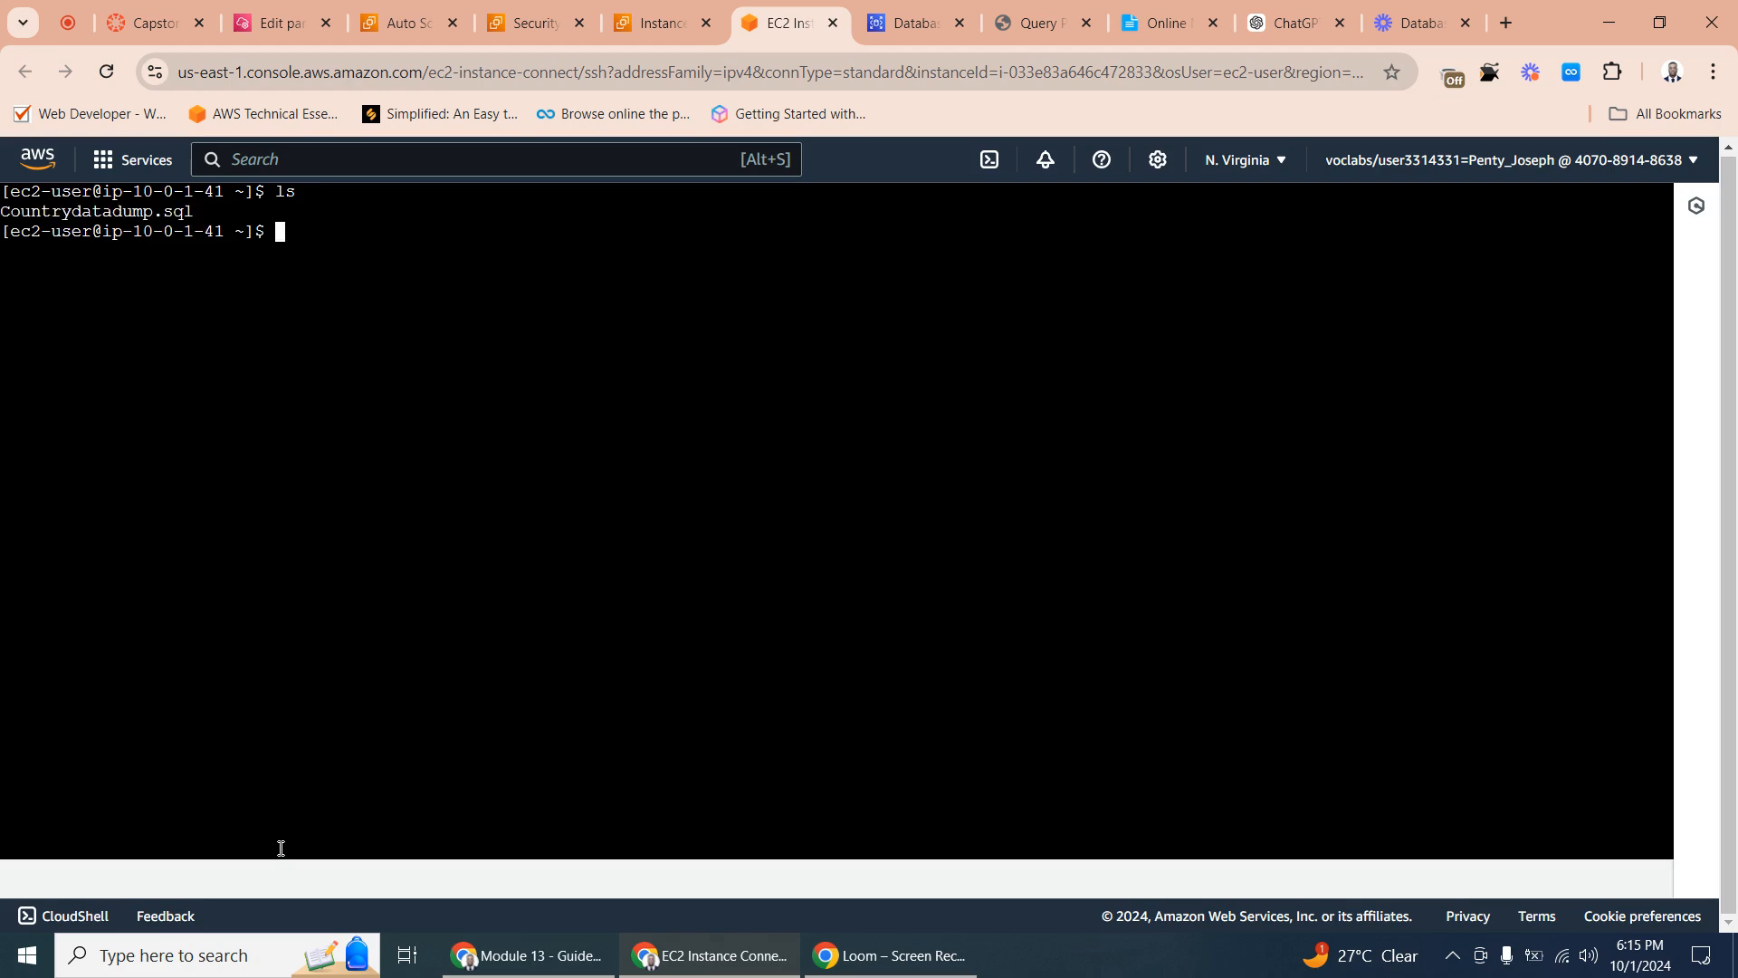
- Review the Inventory-App security group and the ExampleAPP instance summary in EC2
left_click(664, 23)
left_click(532, 25)
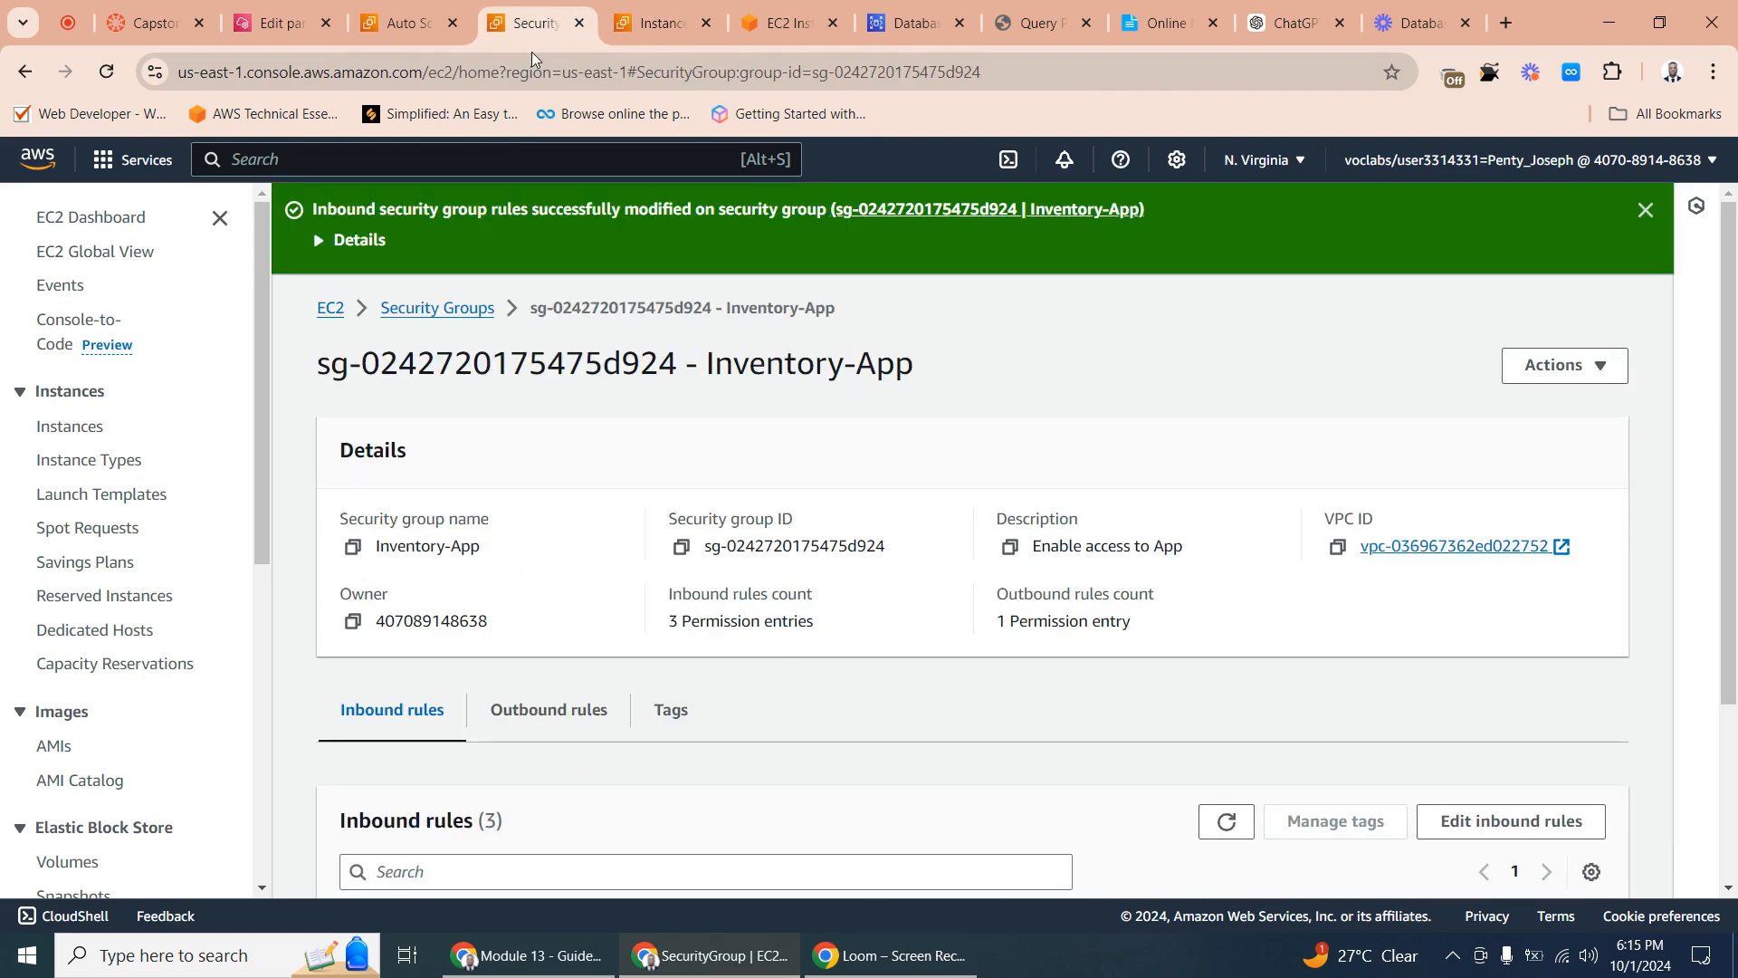
left_click(791, 24)
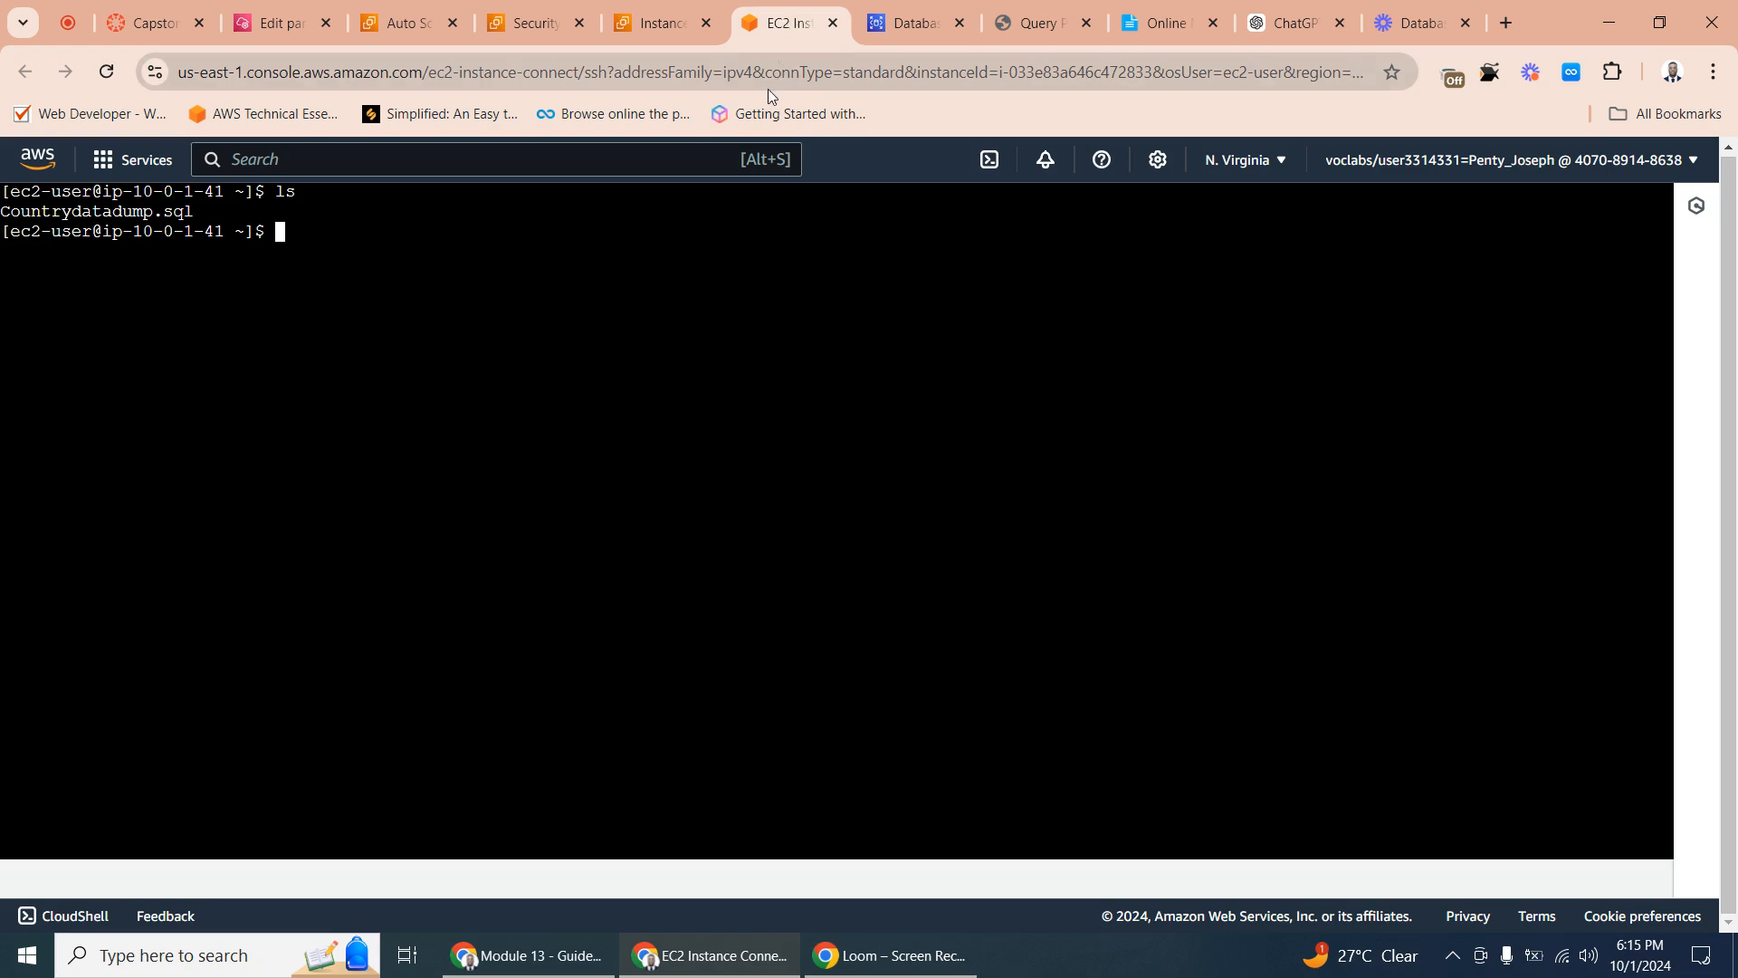
left_click(614, 24)
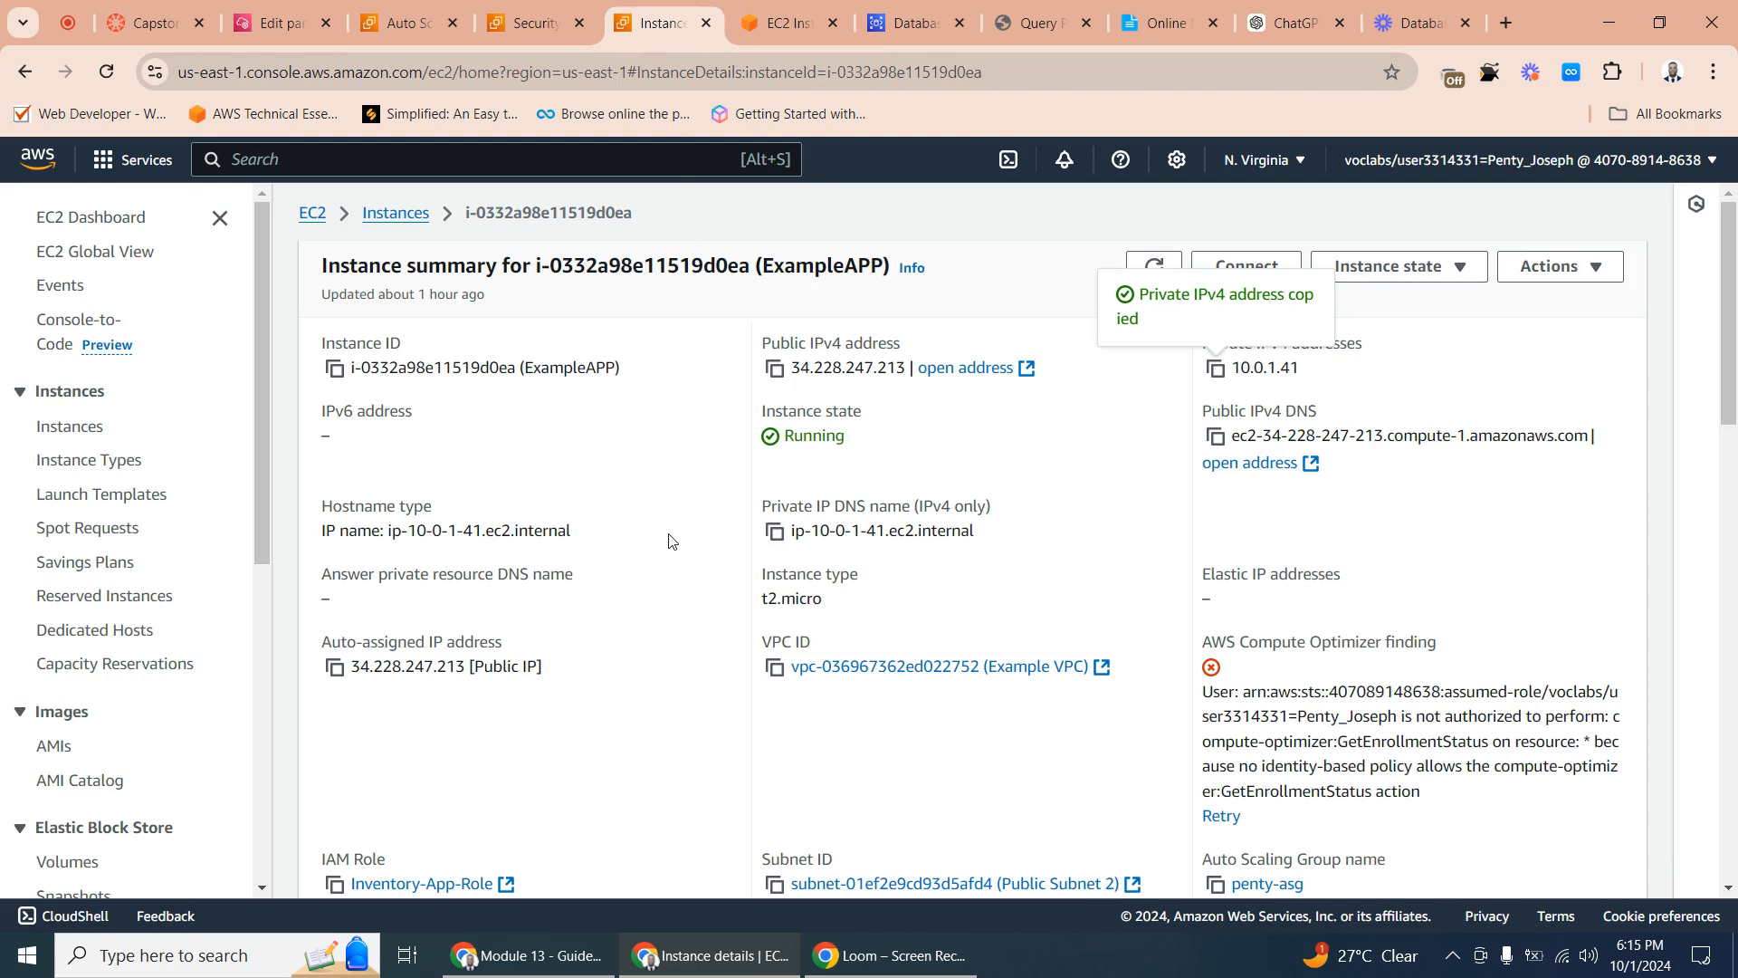
- Open the example database's details in RDS and copy its endpoint
left_click(896, 27)
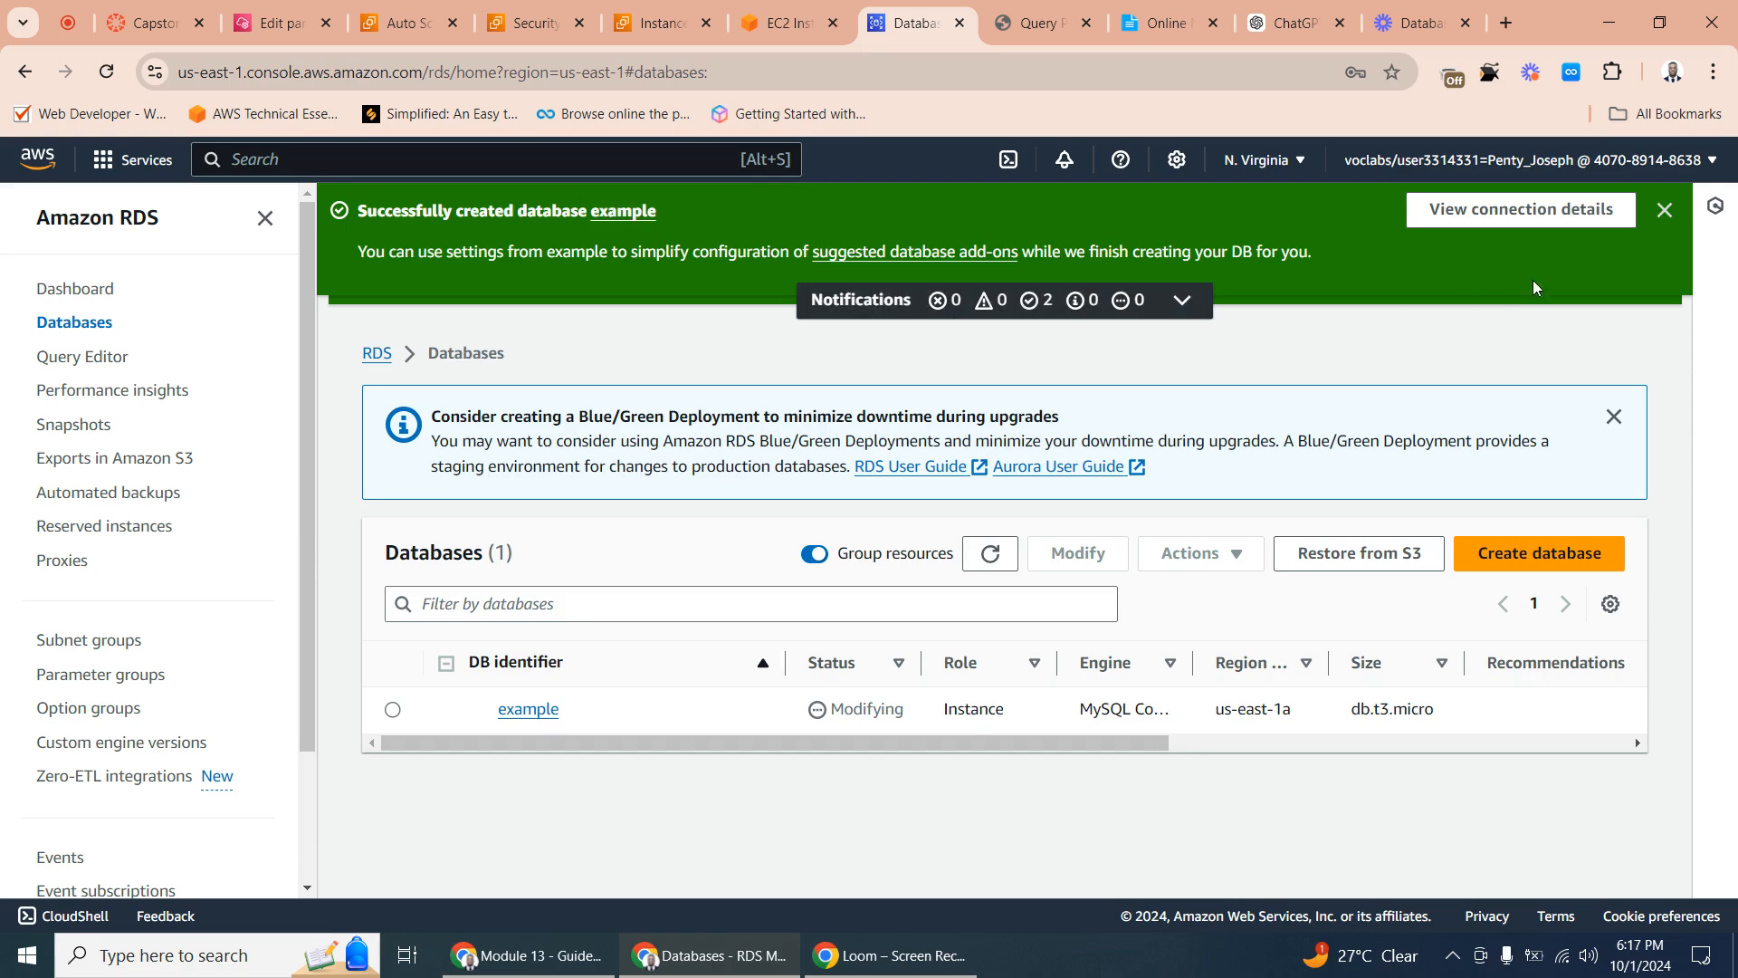
left_click(529, 709)
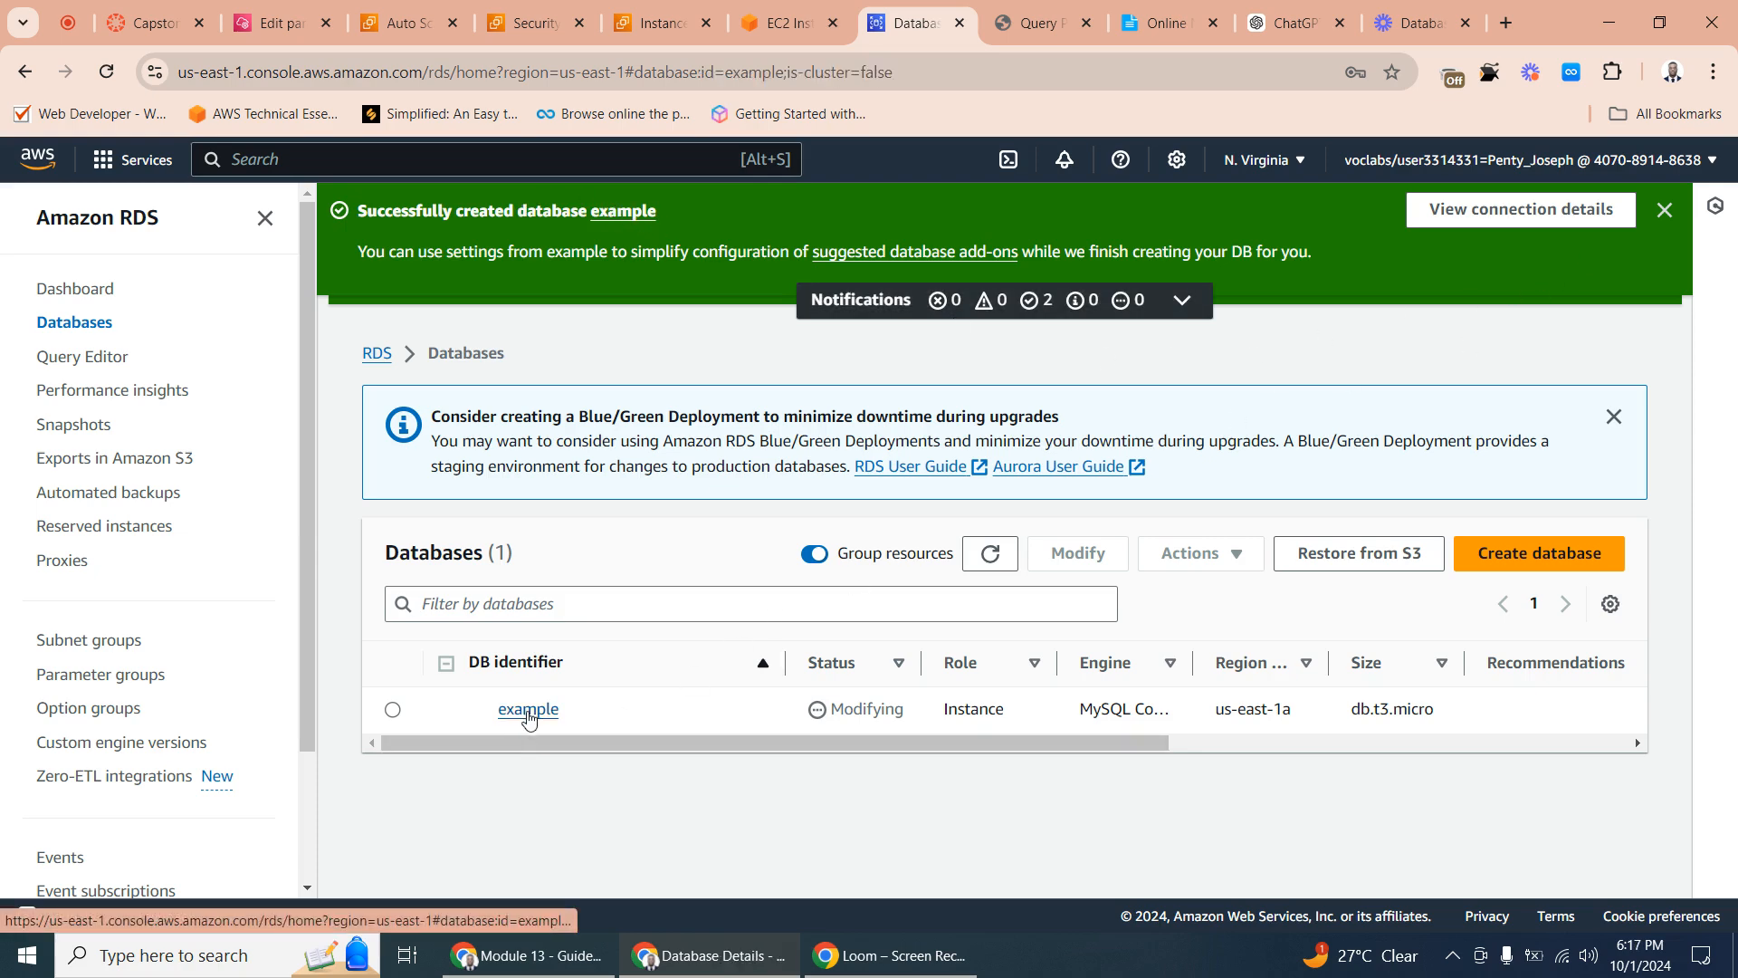
scroll(606, 606, "down", 7)
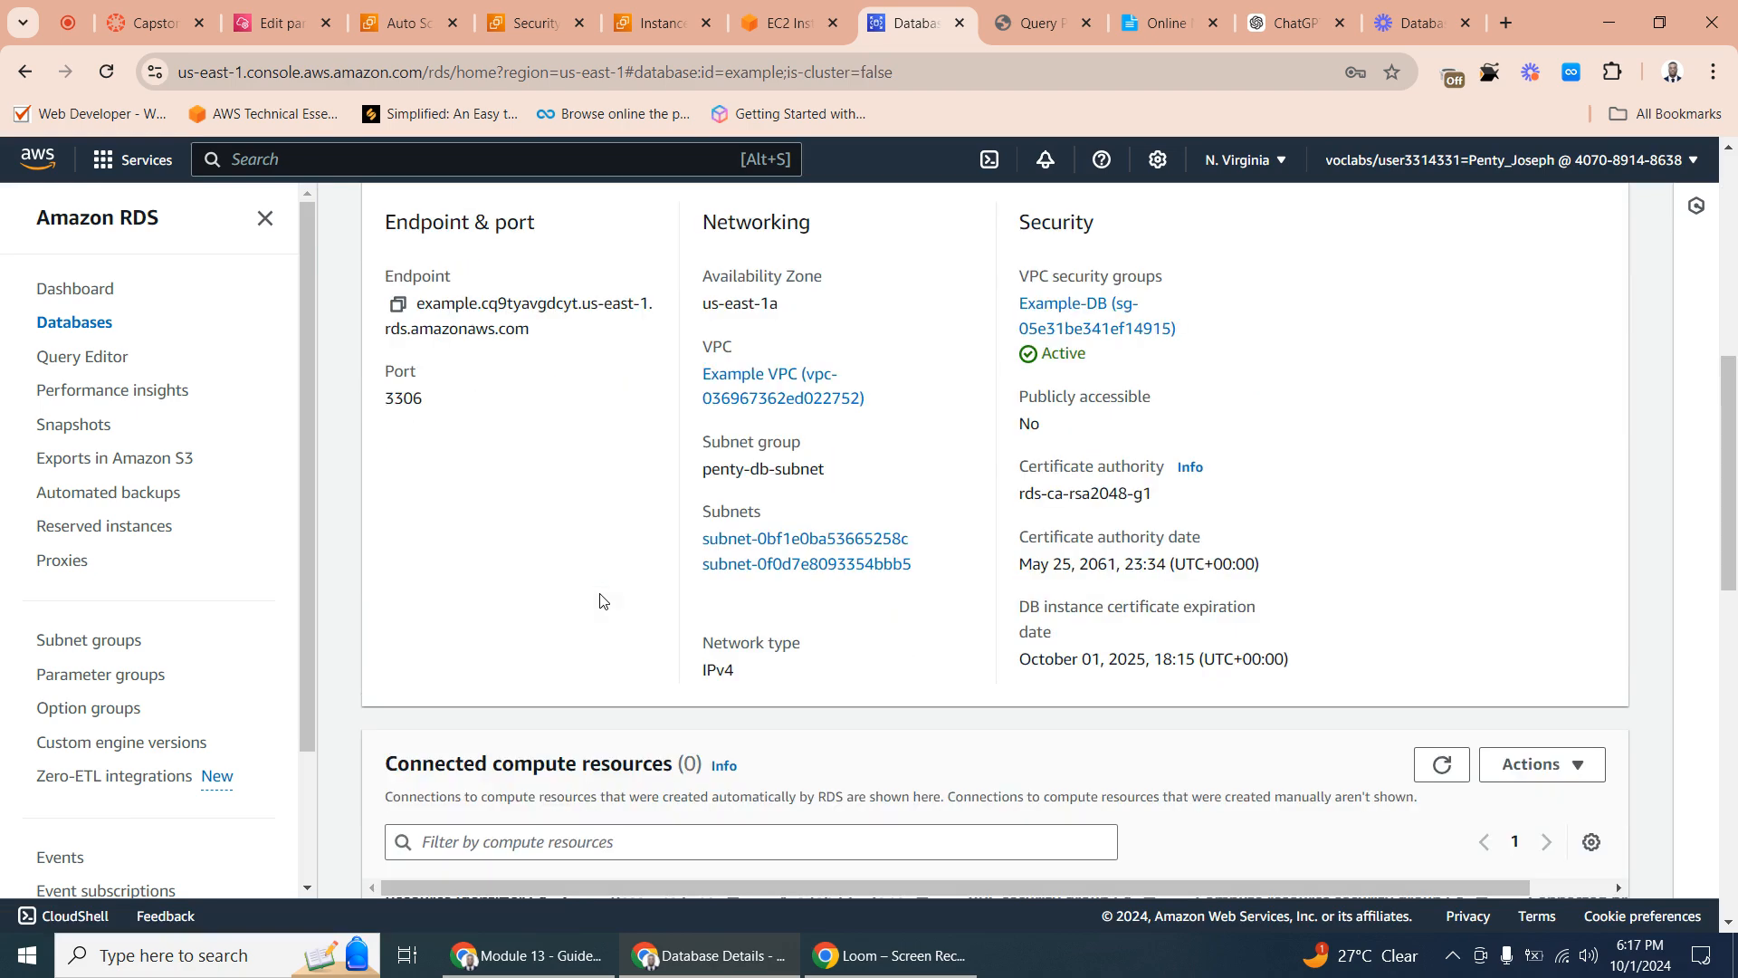
scroll(529, 466, "up", 3)
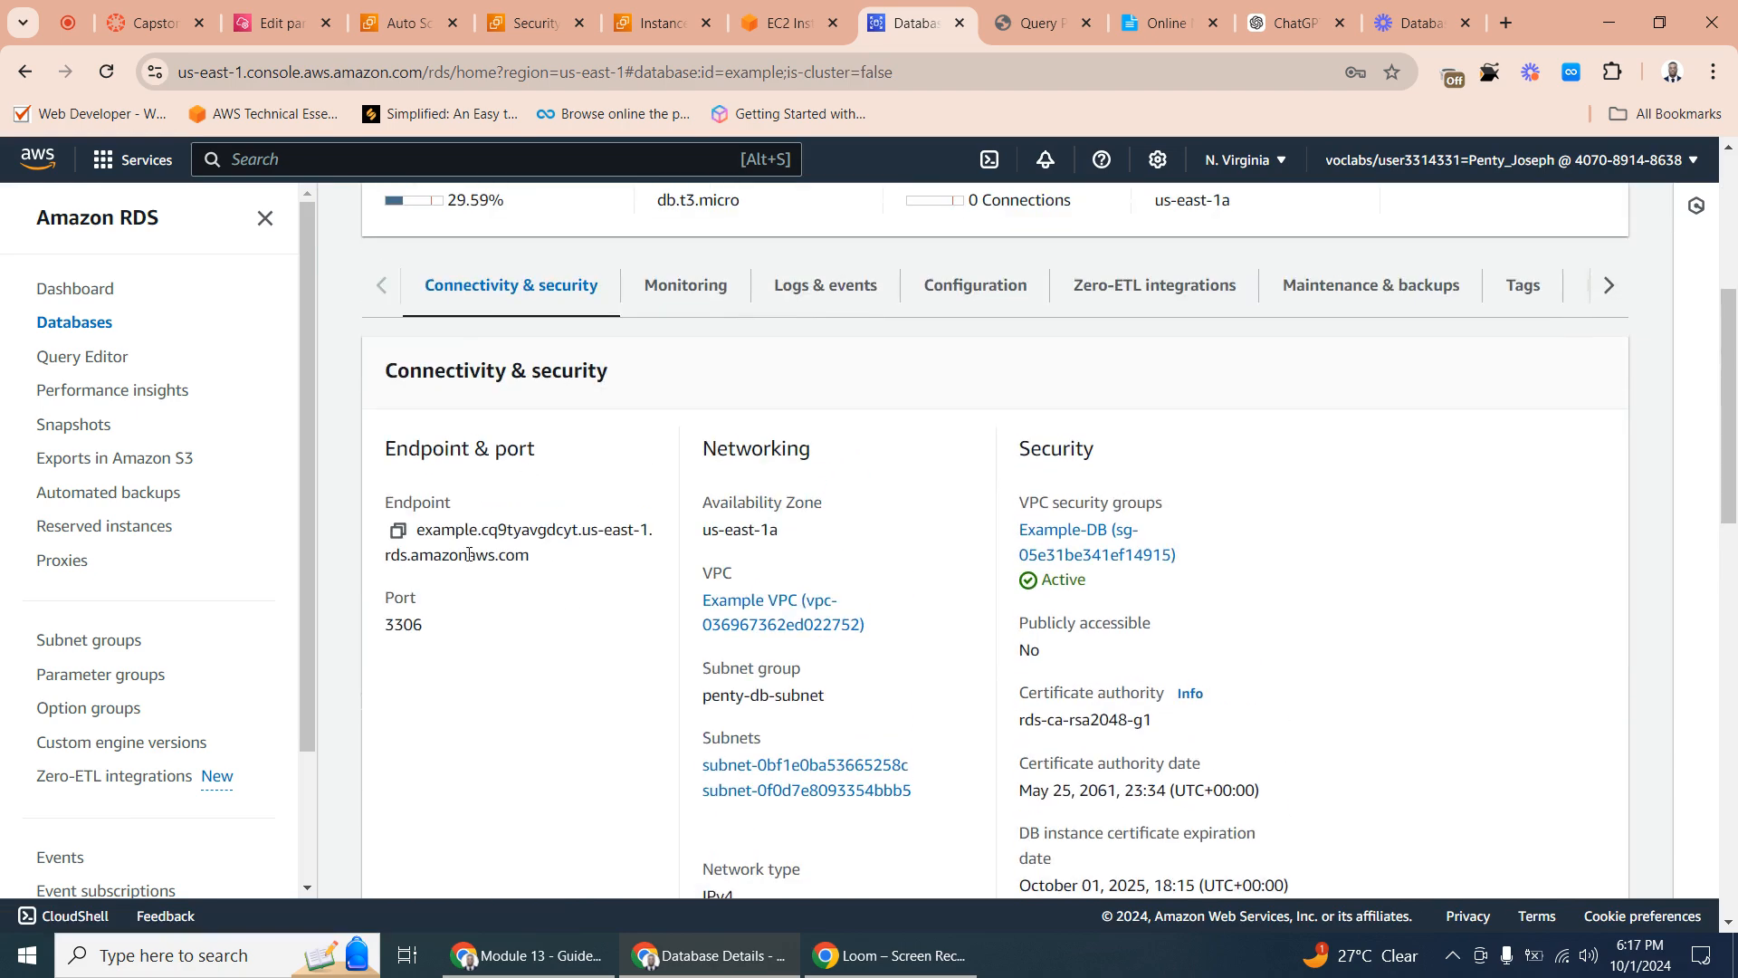
left_click(397, 530)
- Replace the host address in Online Notepad's mysql import command with example.cq9tyavgdcyt.us-east-1.rds.amazonaws.com
left_click(1163, 23)
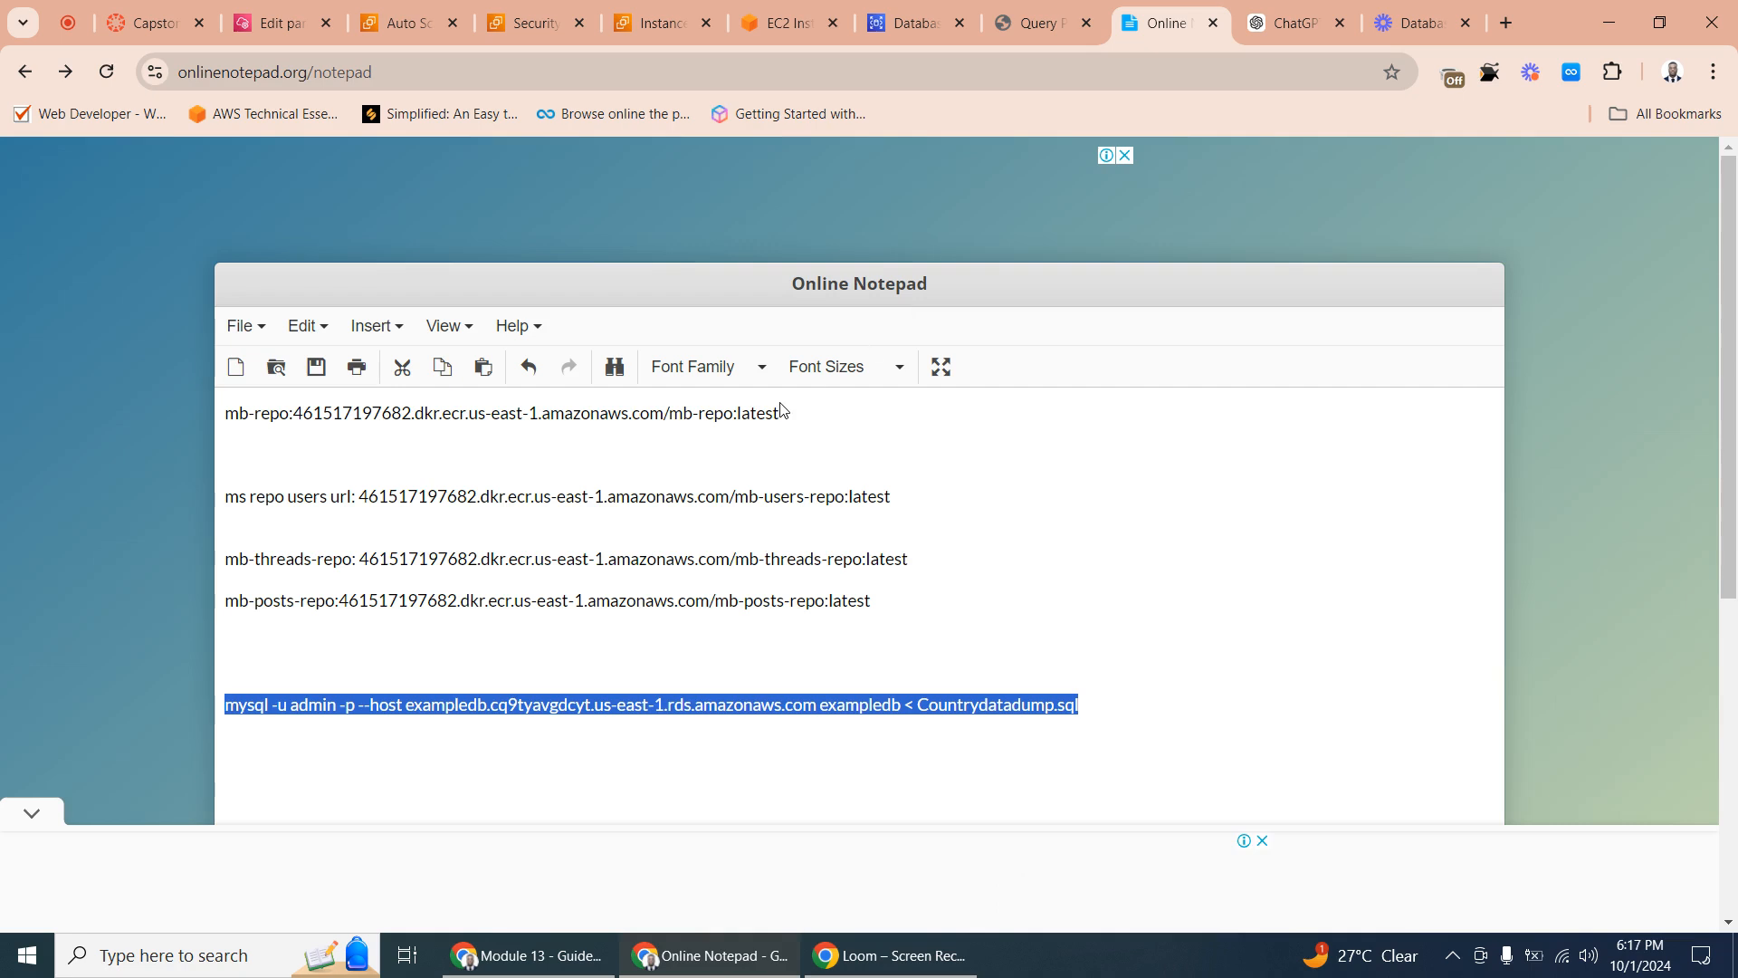
left_click(462, 641)
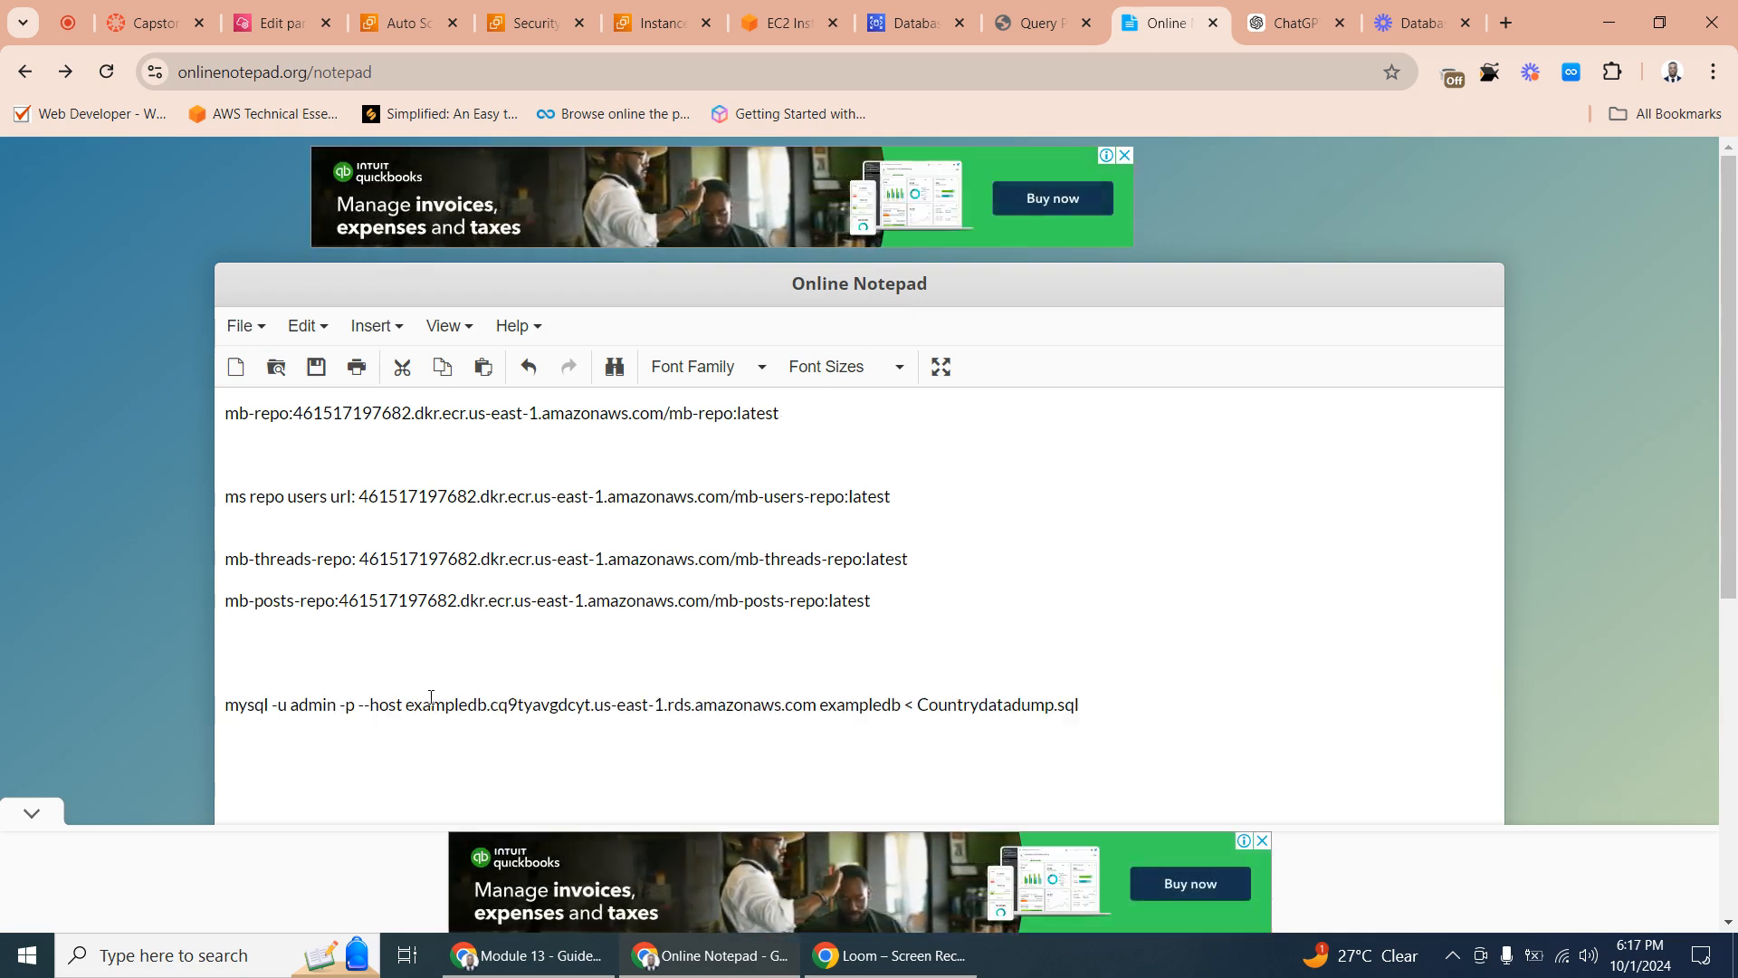
left_click_drag(405, 705, 816, 709)
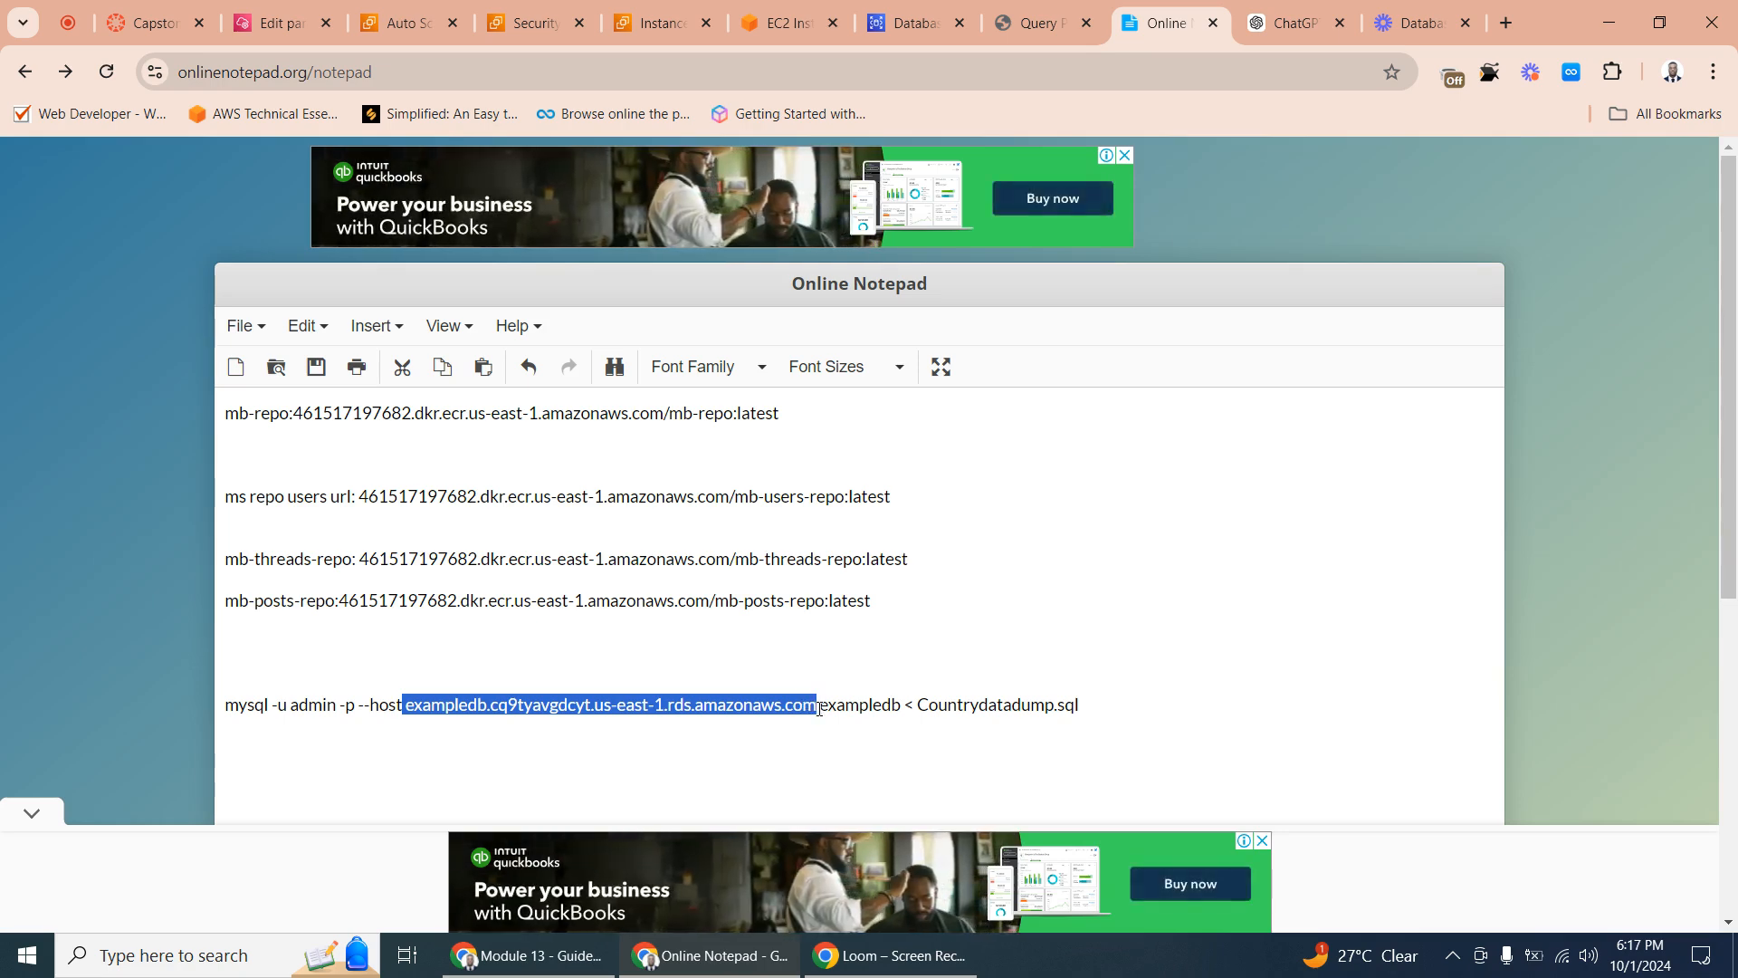
right_click(662, 705)
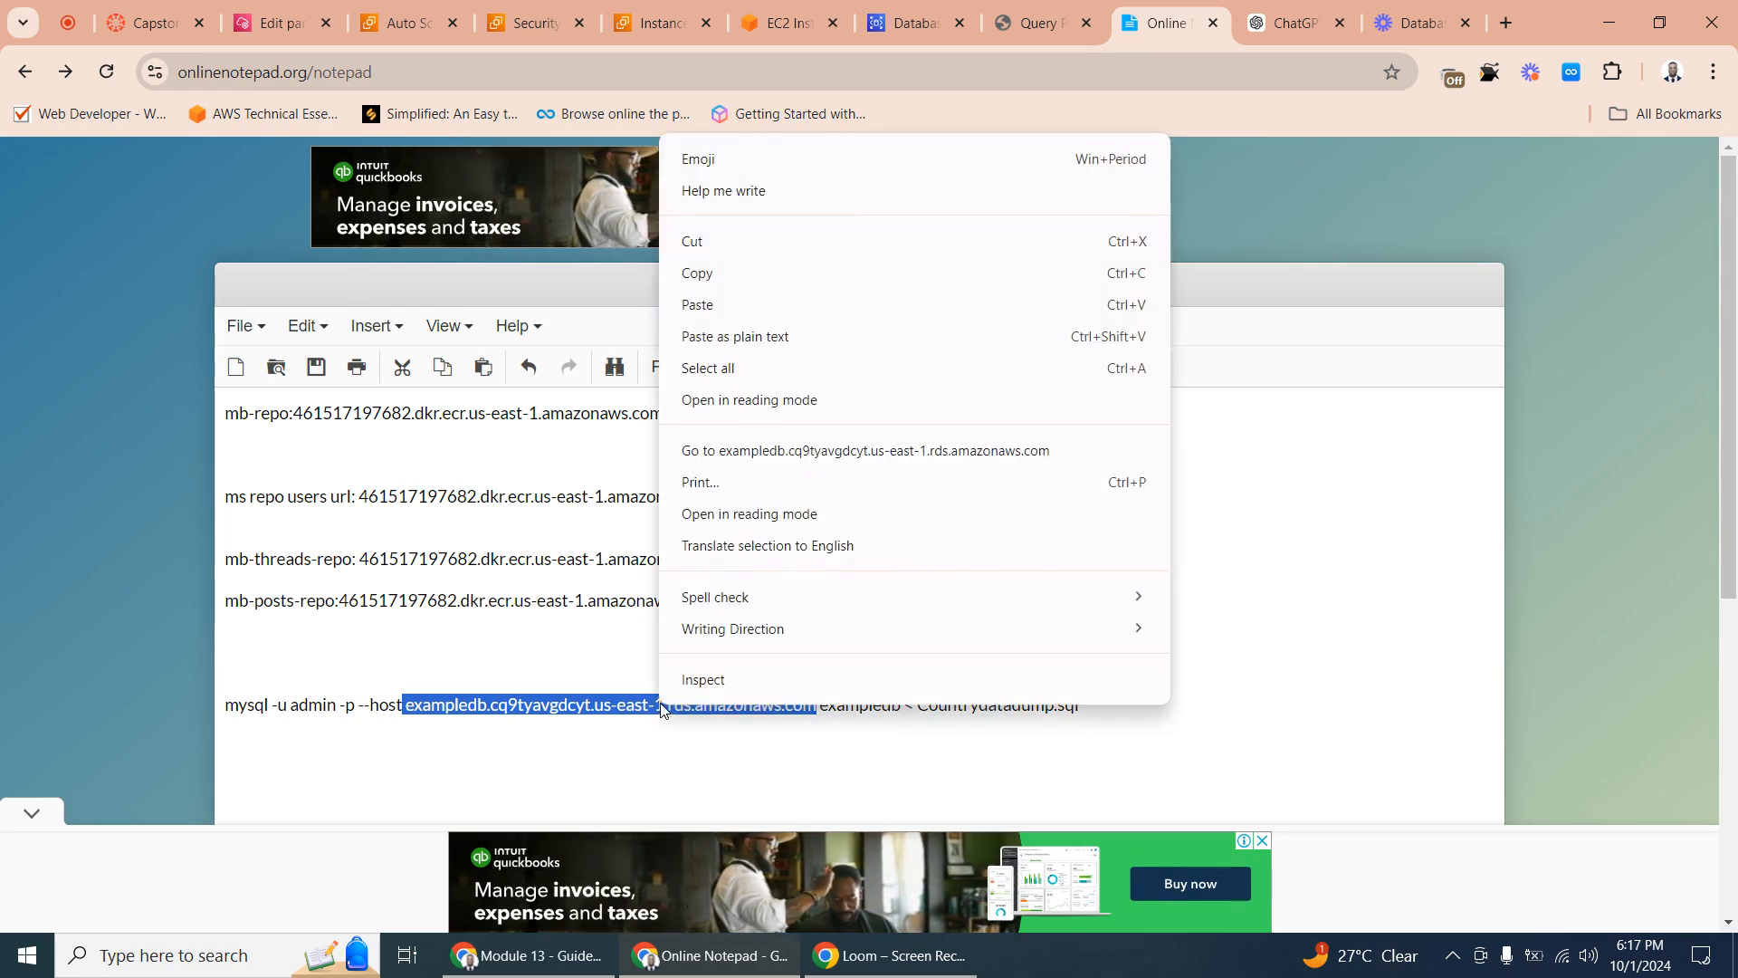
left_click(742, 306)
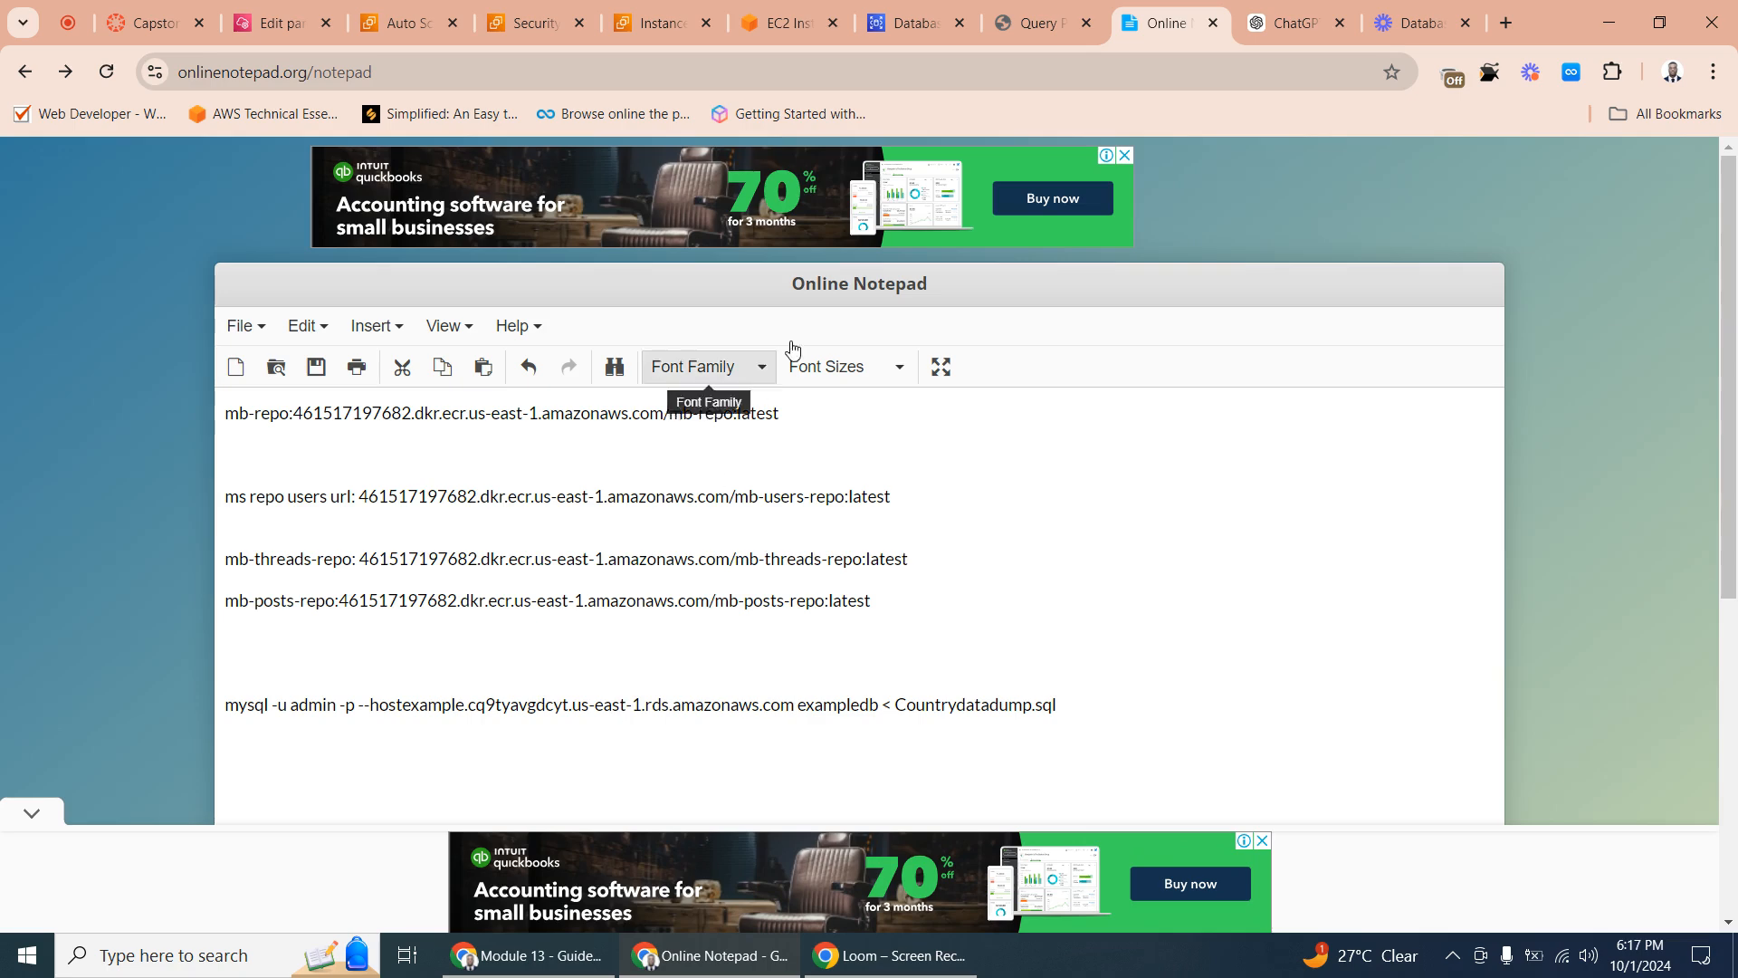
- Set the /example/endpoint parameter's value to example.cq9tyavgdcyt.us-east-1.rds.amazonaws.com, save it, and refresh the parameter list
left_click(281, 23)
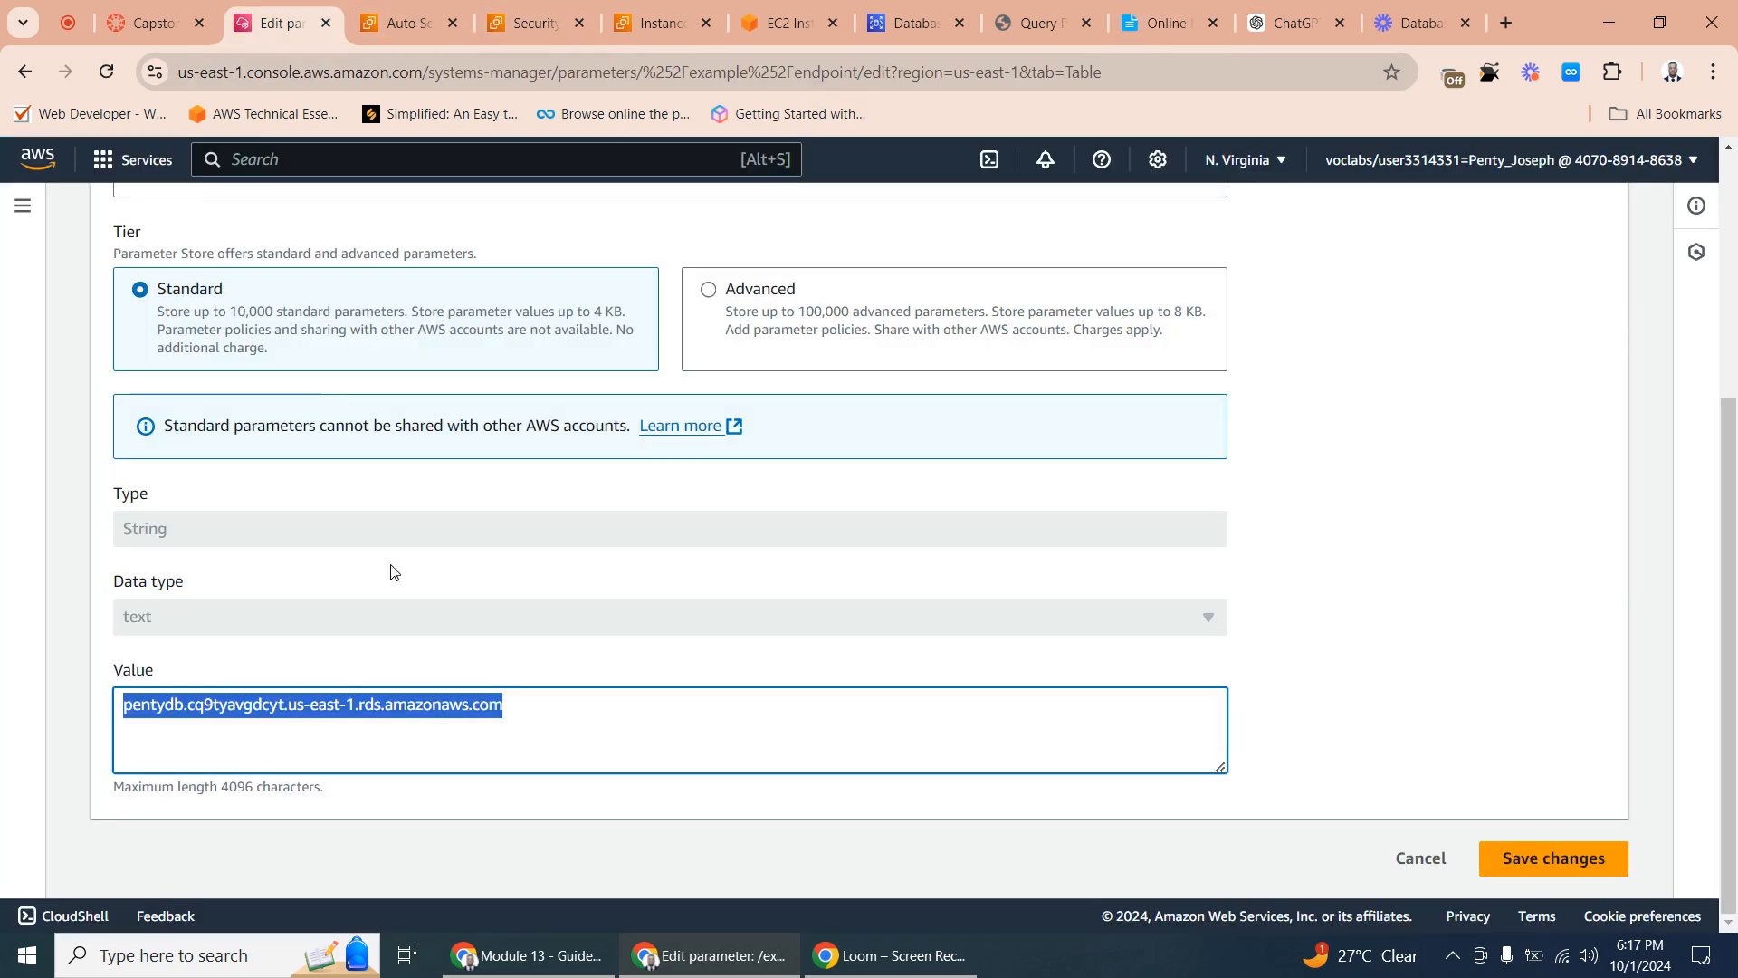
right_click(258, 708)
left_click(318, 306)
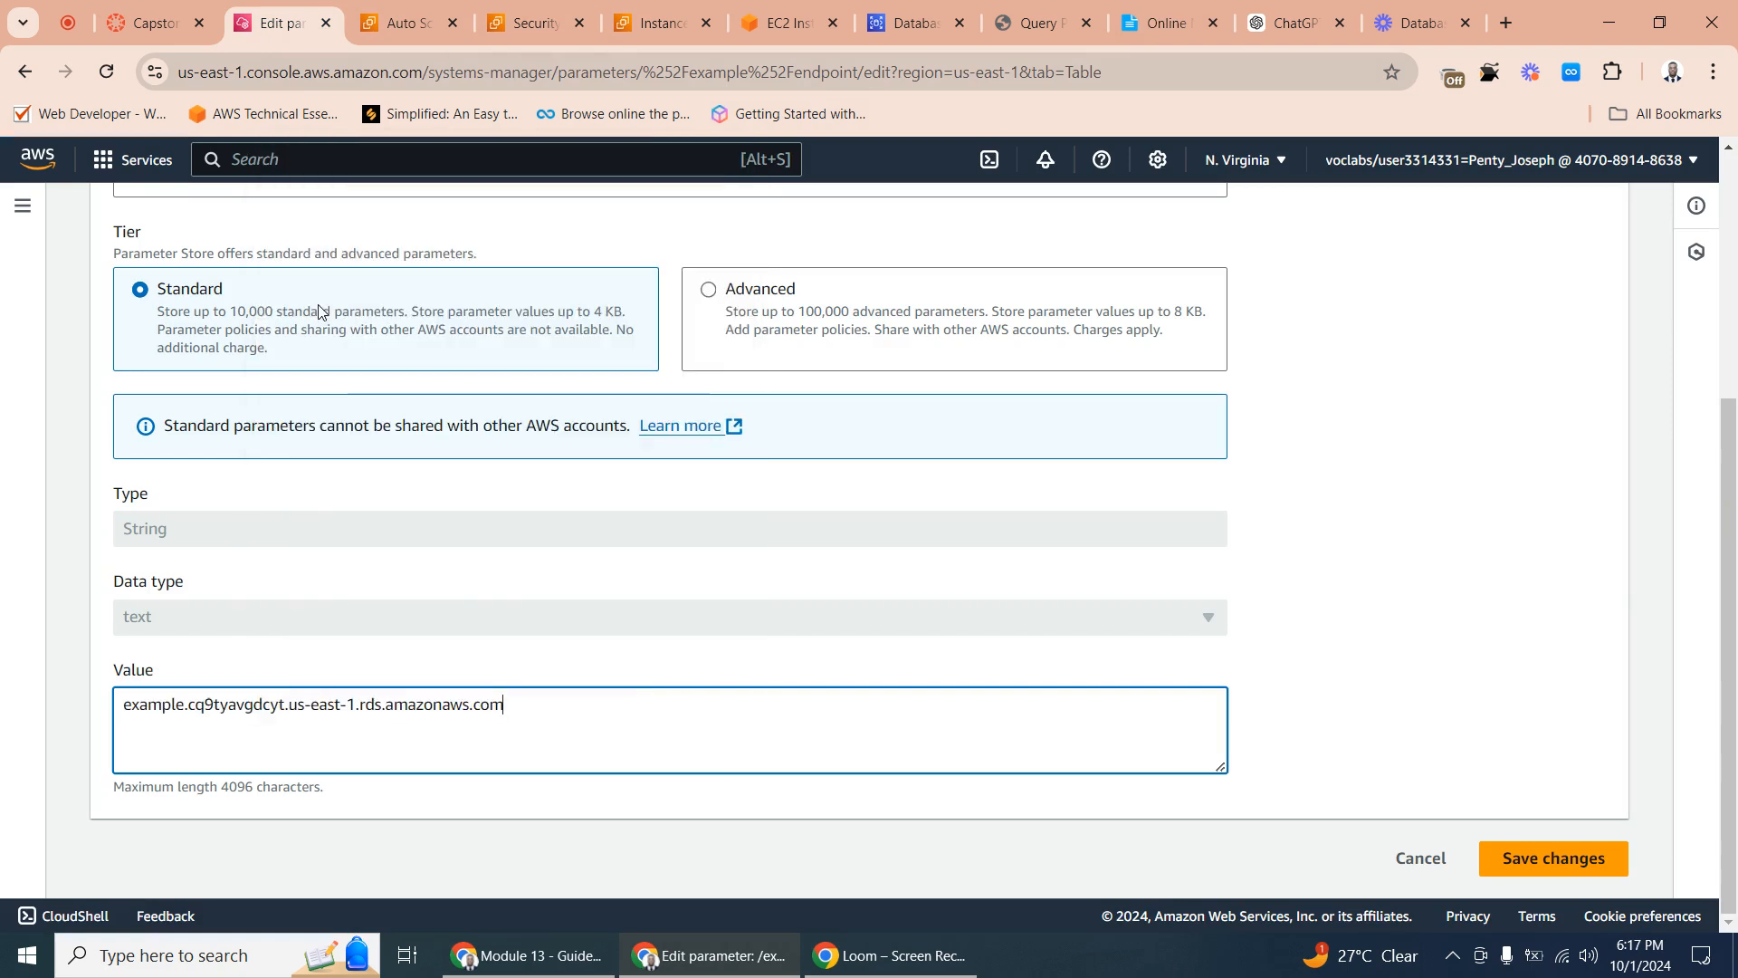
scroll(1023, 675, "up", 1)
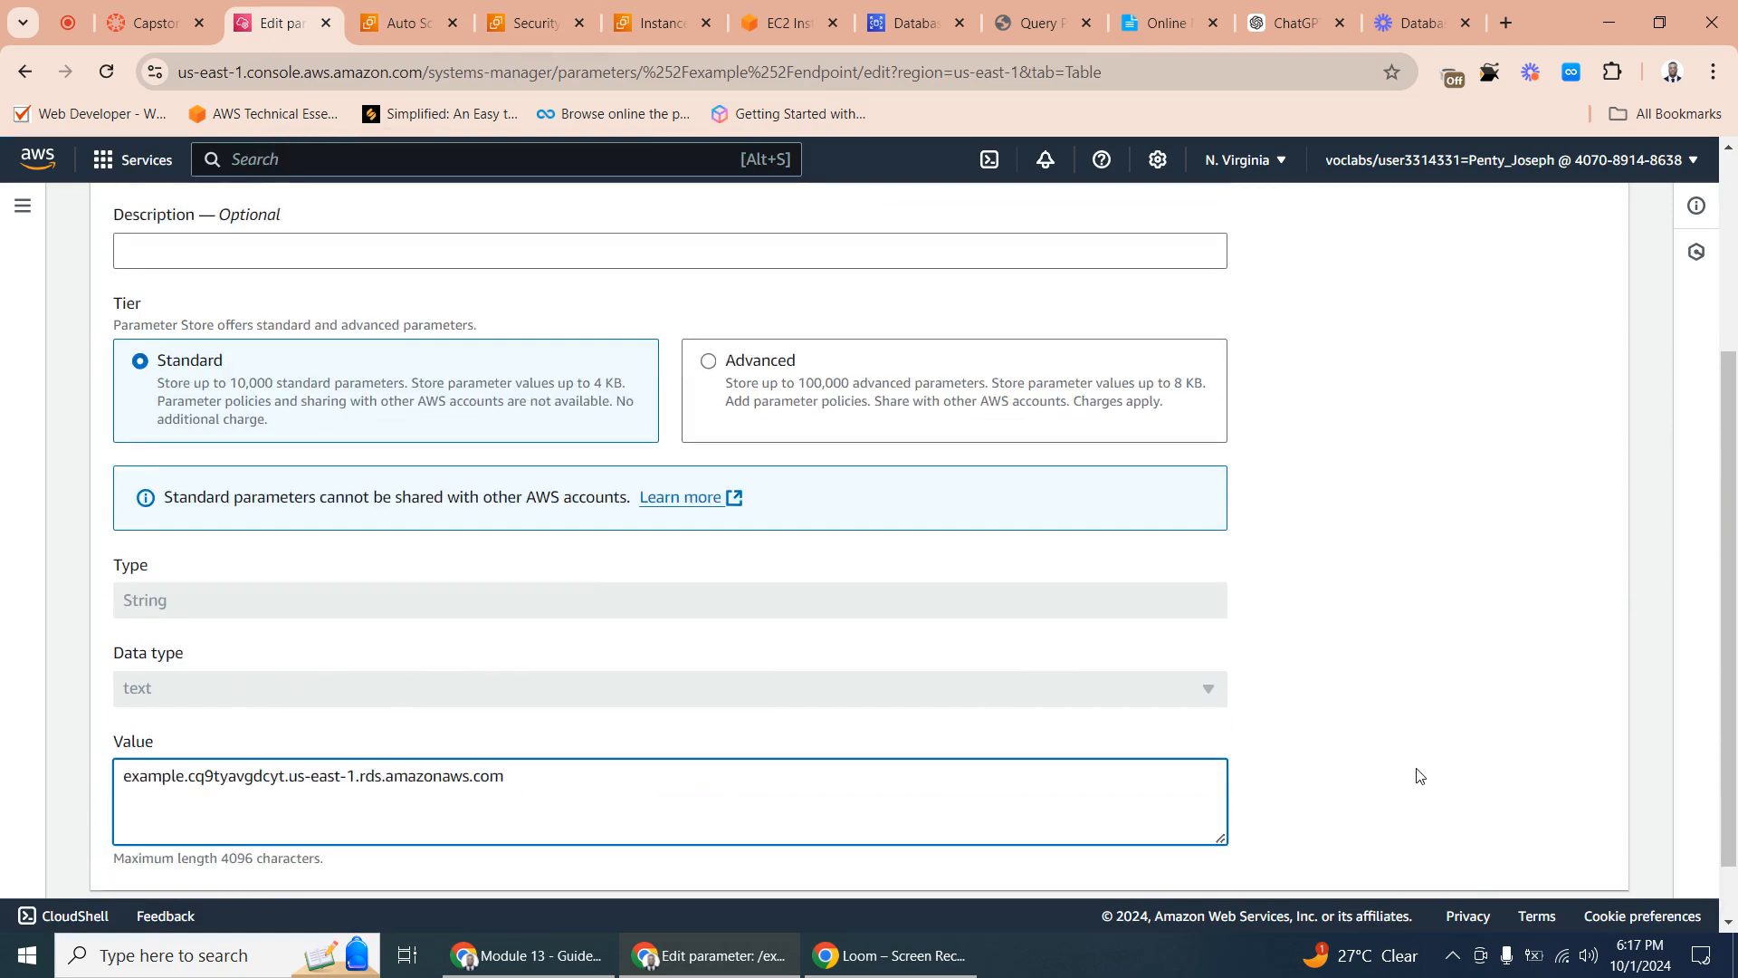
scroll(1416, 776, "down", 1)
left_click(1544, 860)
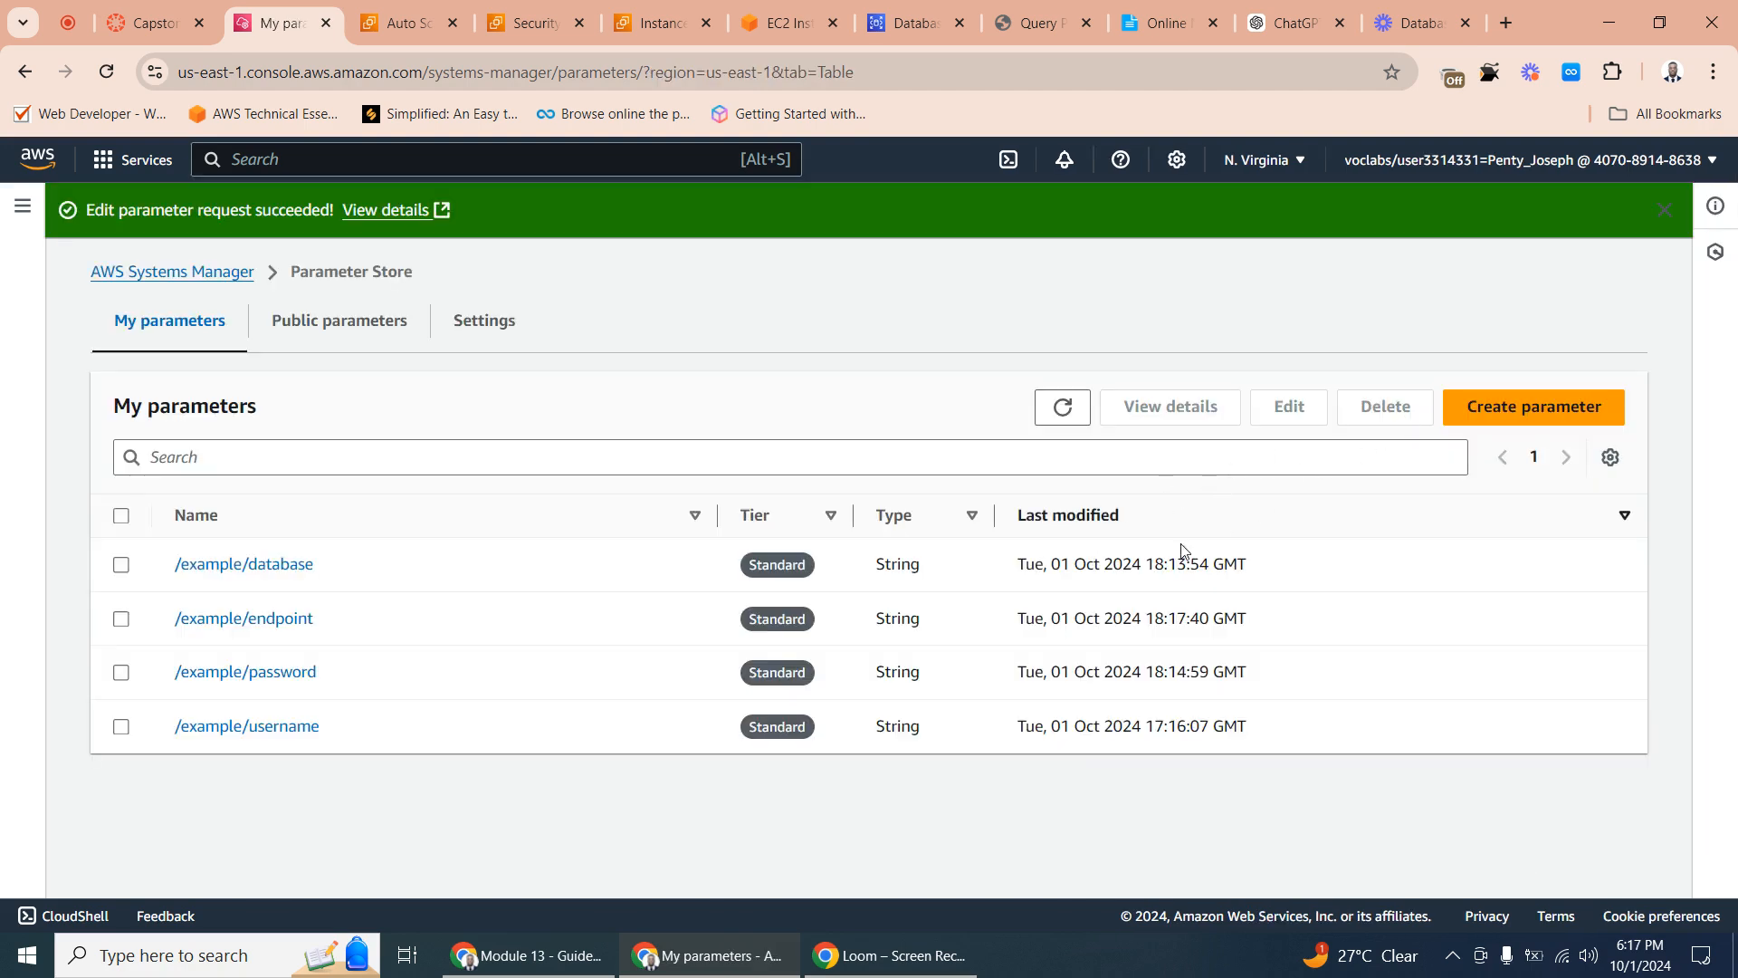
left_click(1067, 415)
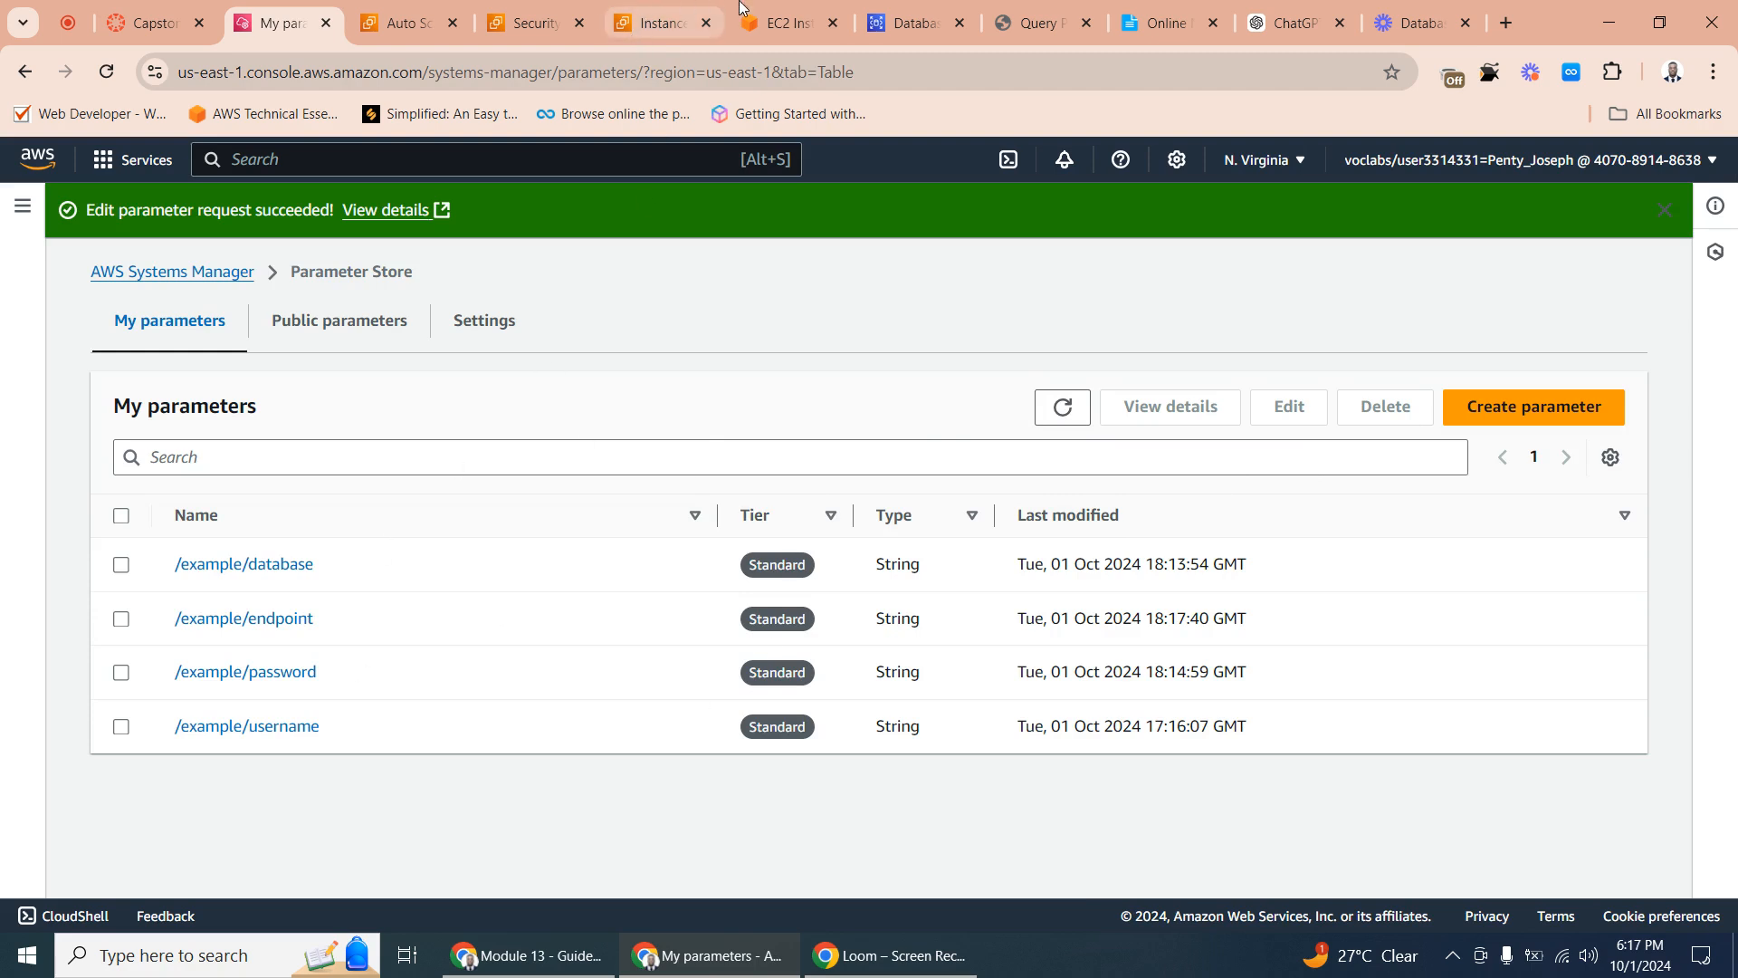
- Copy the mysql import command for Countrydatadump.sql from Online Notepad and try to run it in the EC2 Instance Connect terminal
left_click(777, 24)
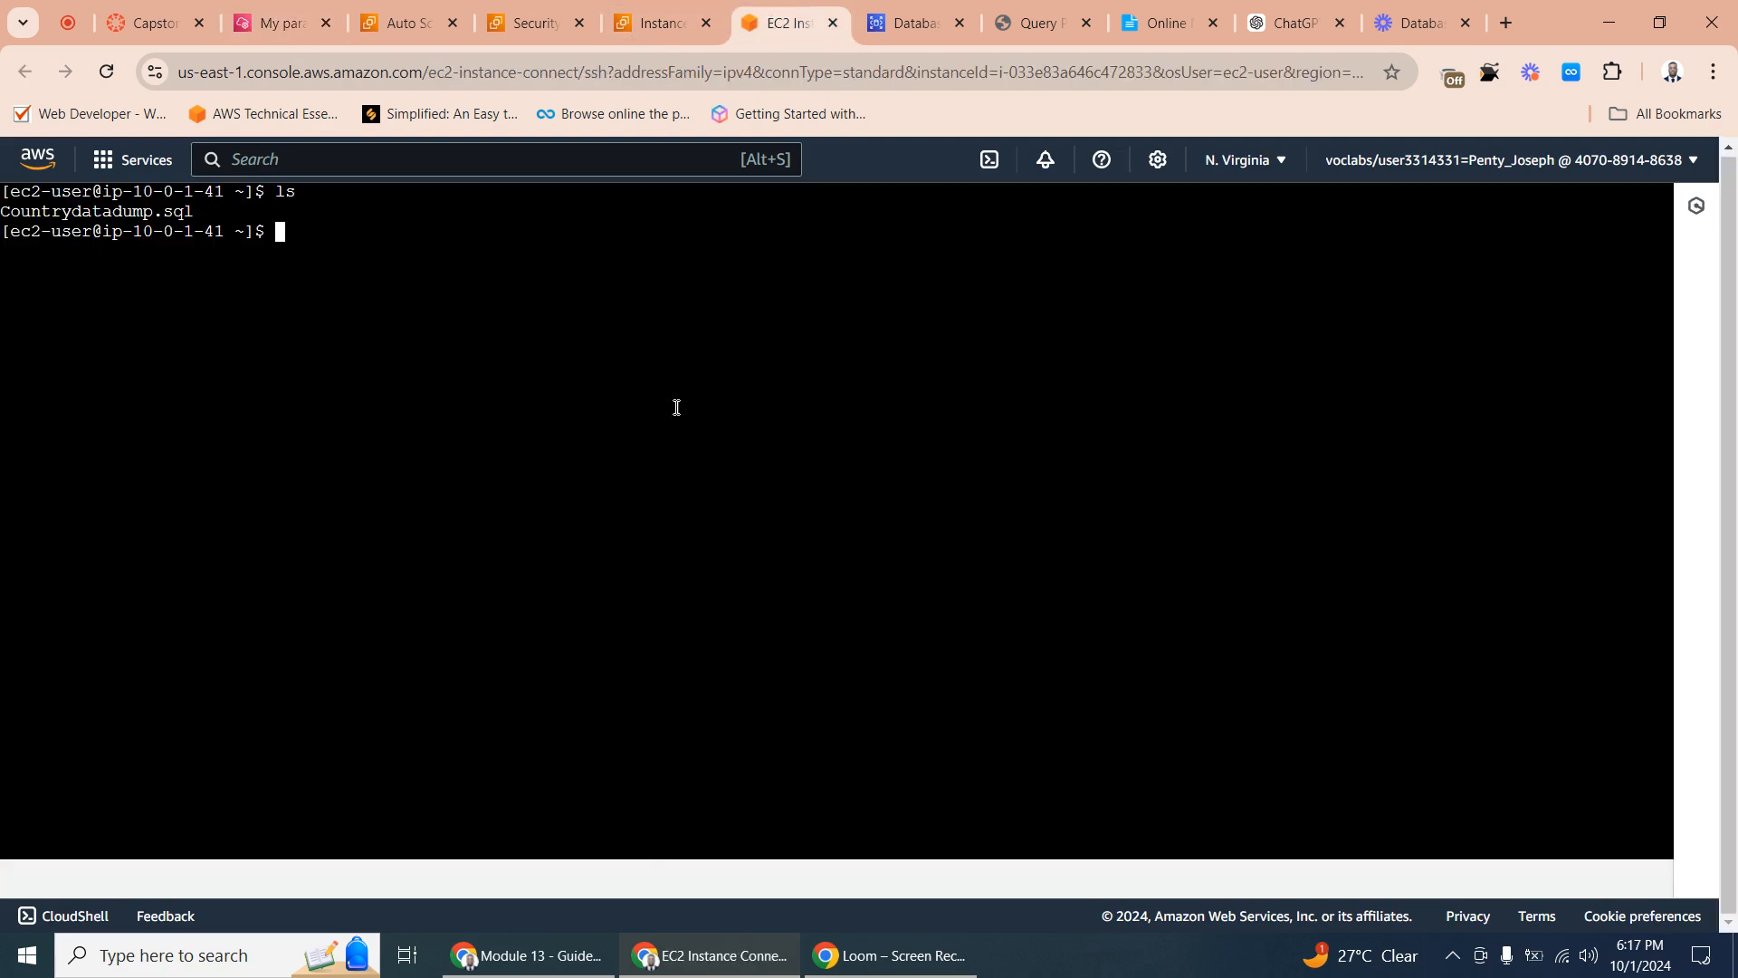
left_click(1165, 22)
triple_click(705, 704)
key("ctrl+c")
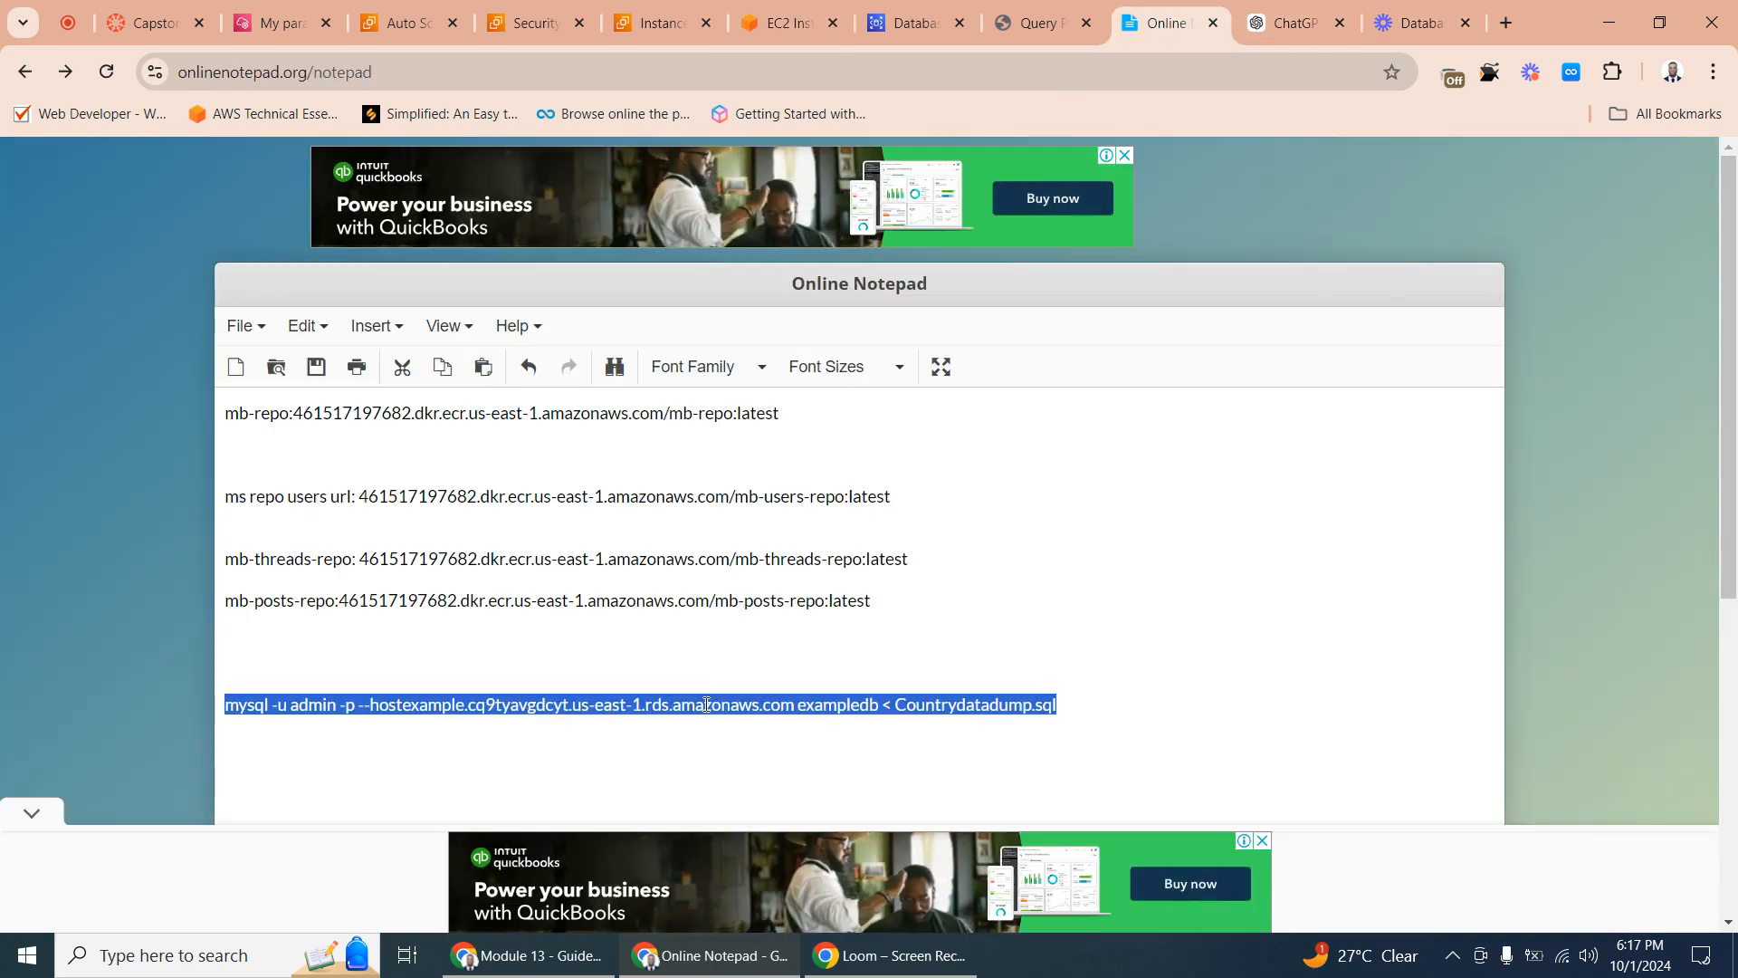
right_click(705, 705)
left_click(803, 275)
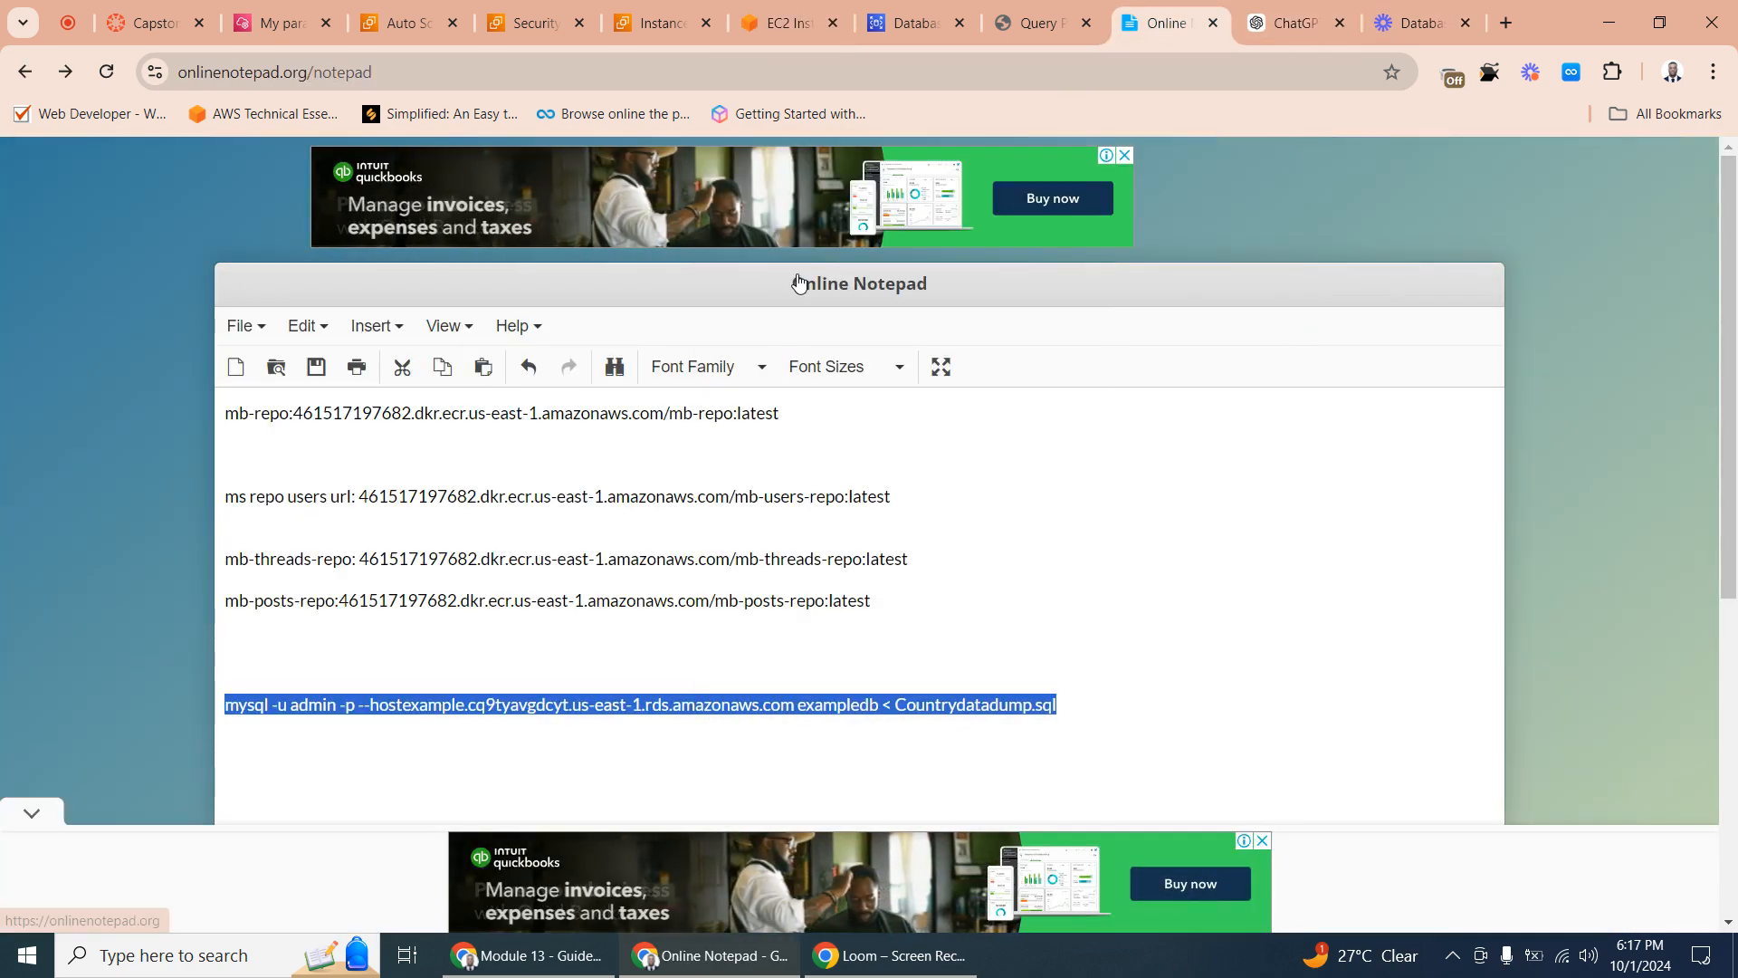
left_click(1030, 18)
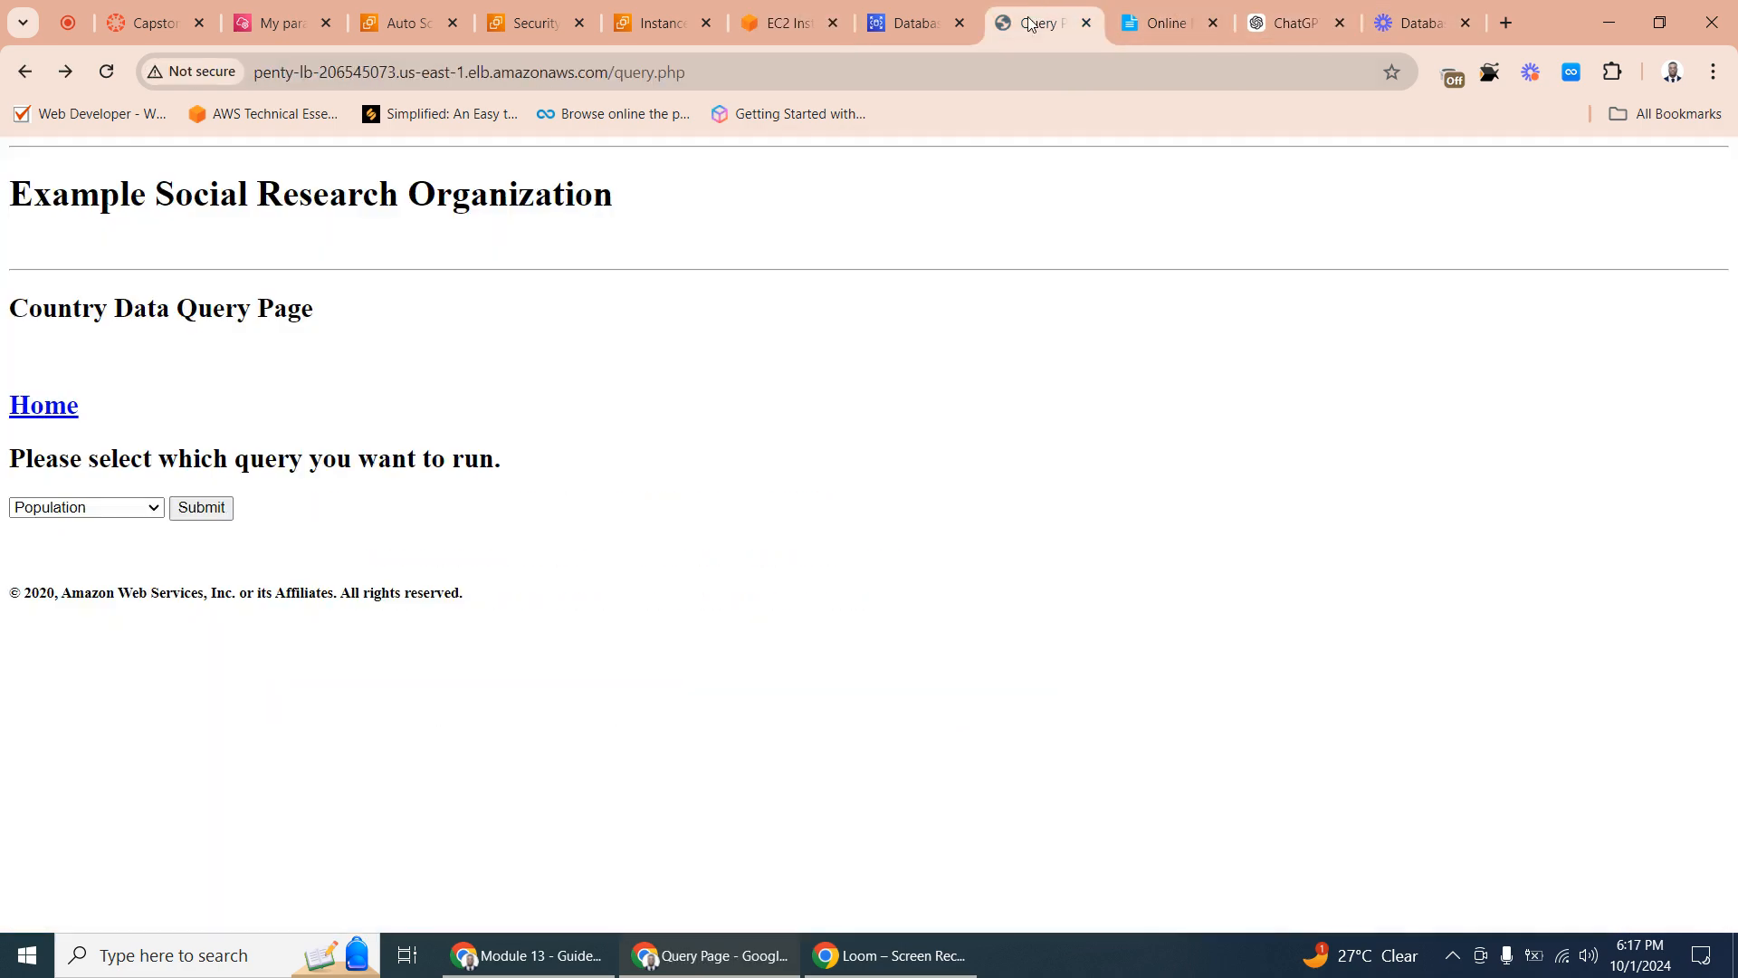
left_click(902, 23)
left_click(814, 20)
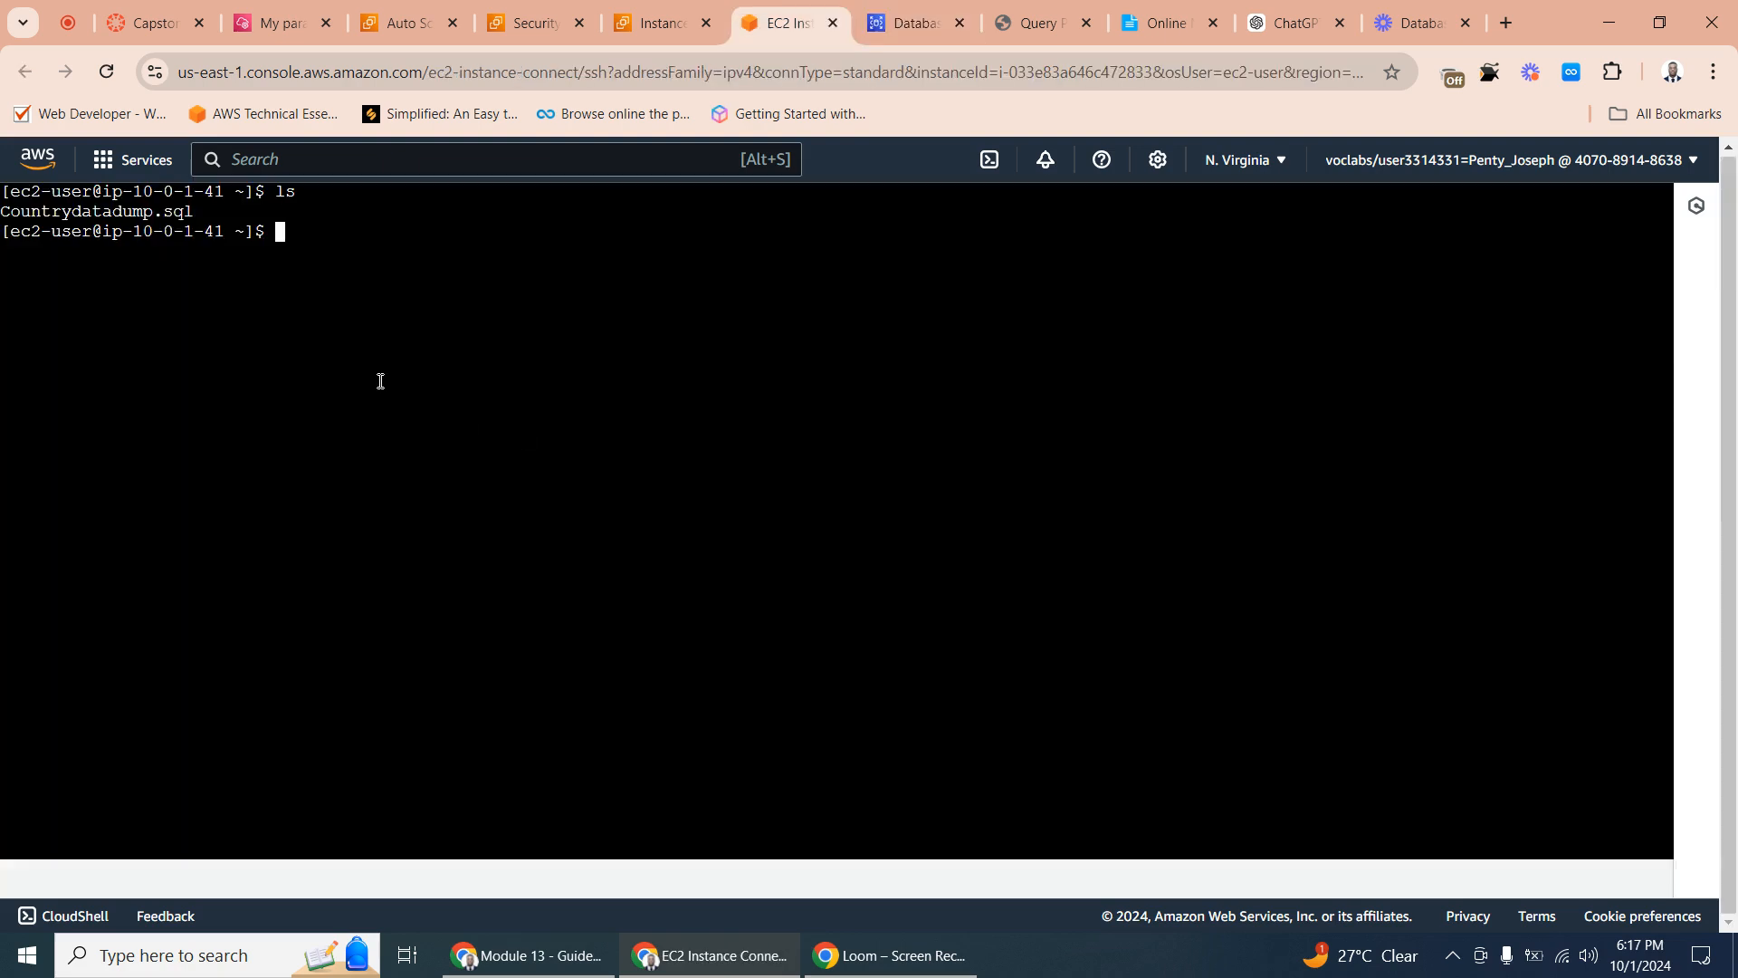
right_click(281, 228)
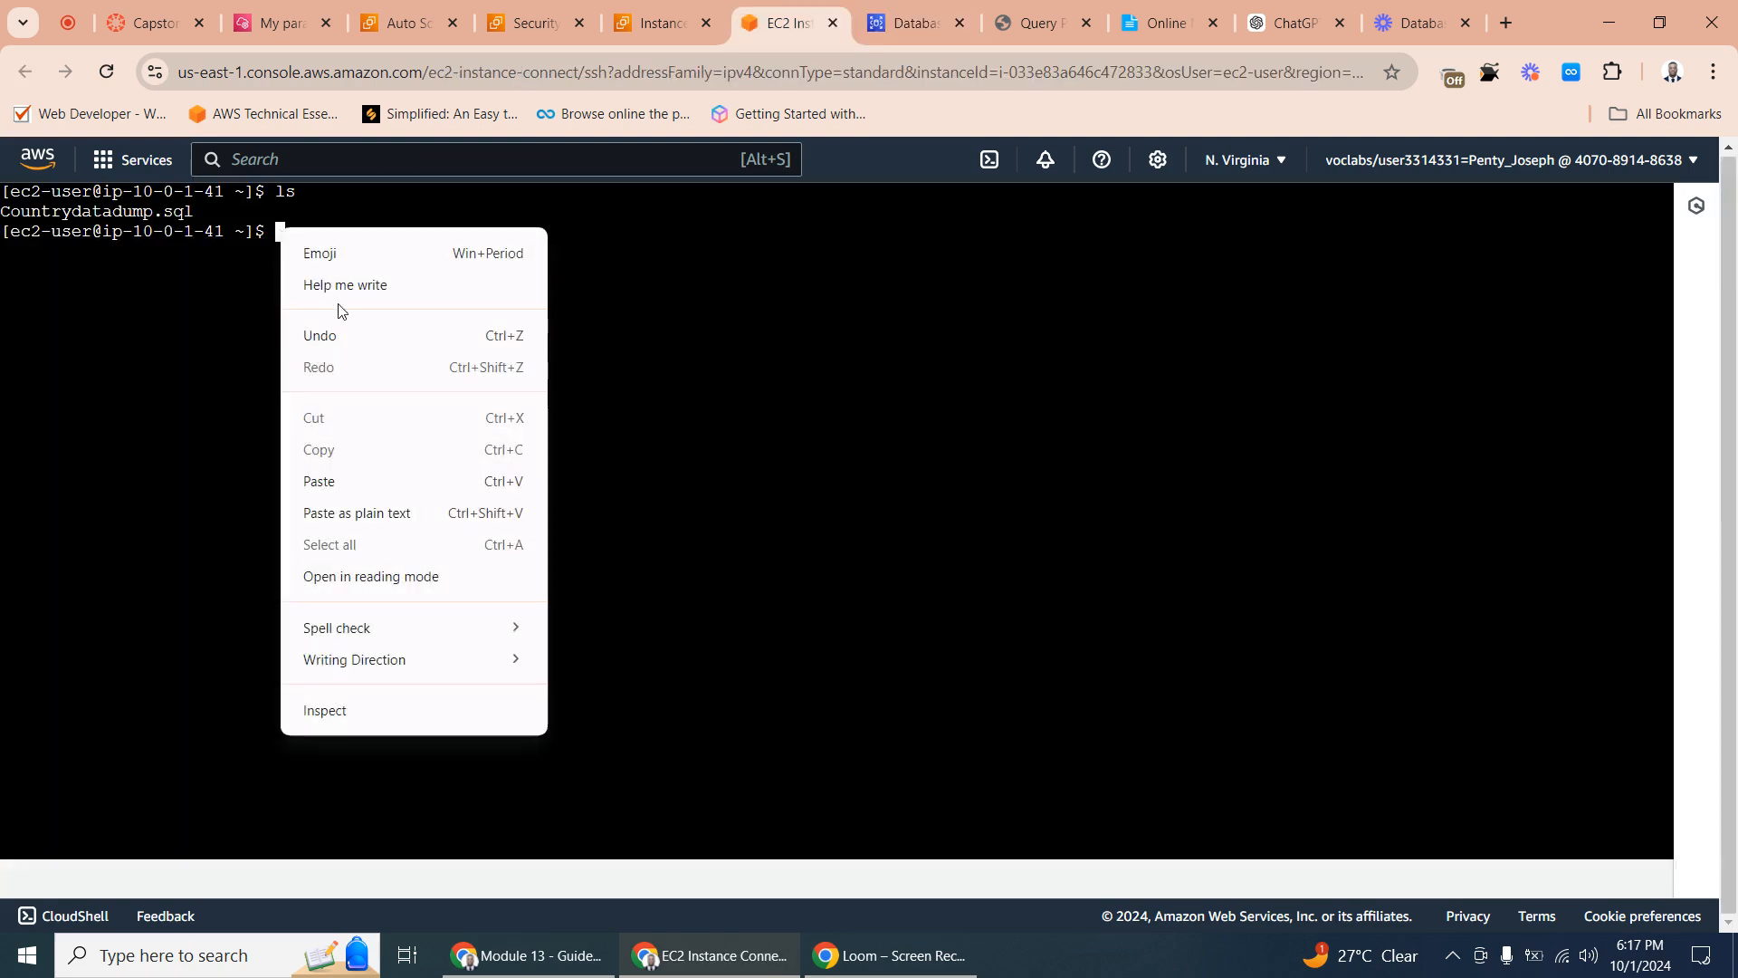
left_click(381, 484)
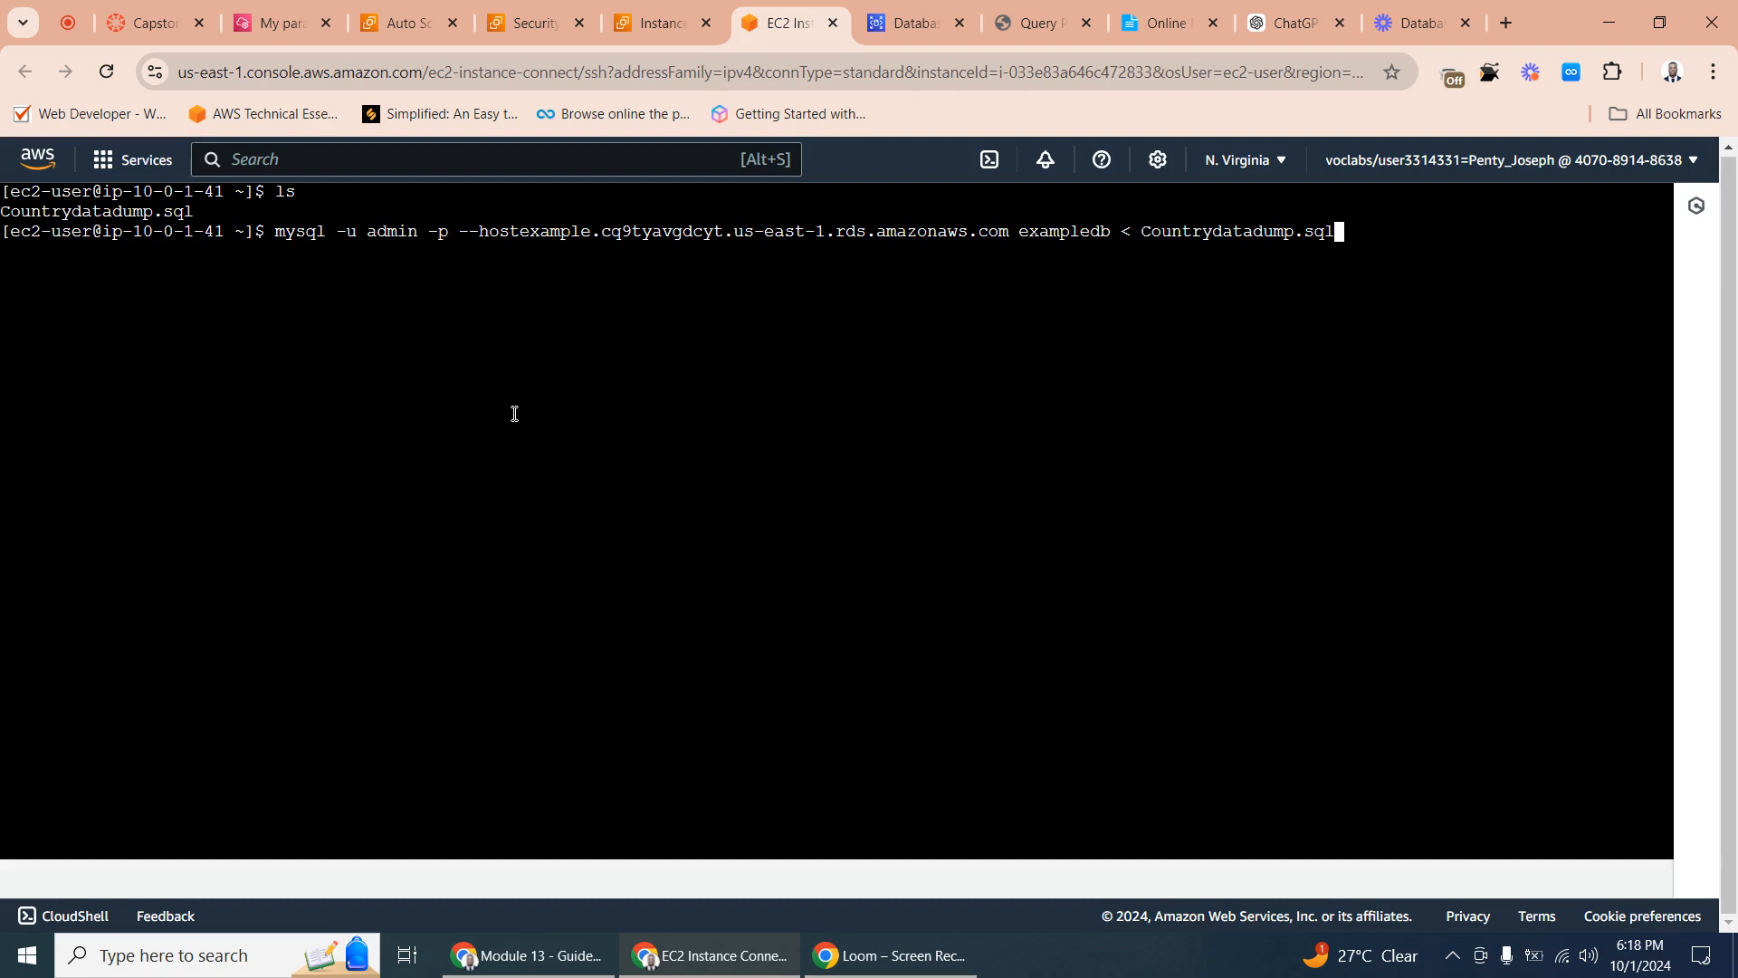
key("Return")
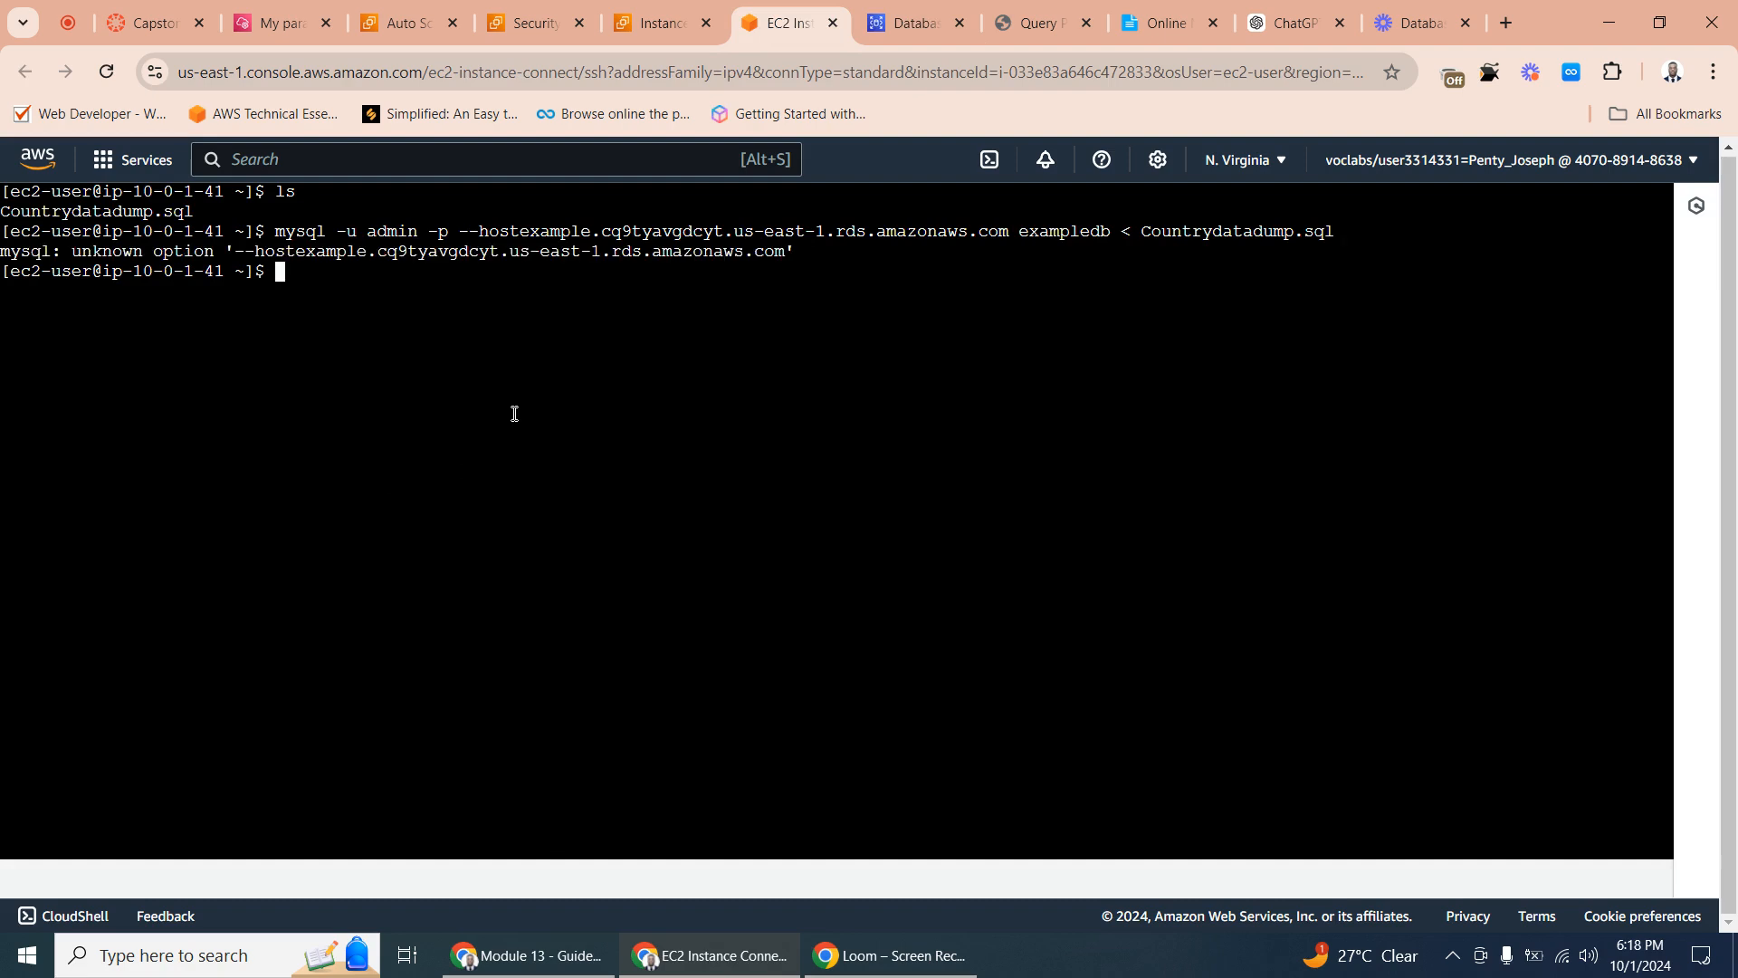
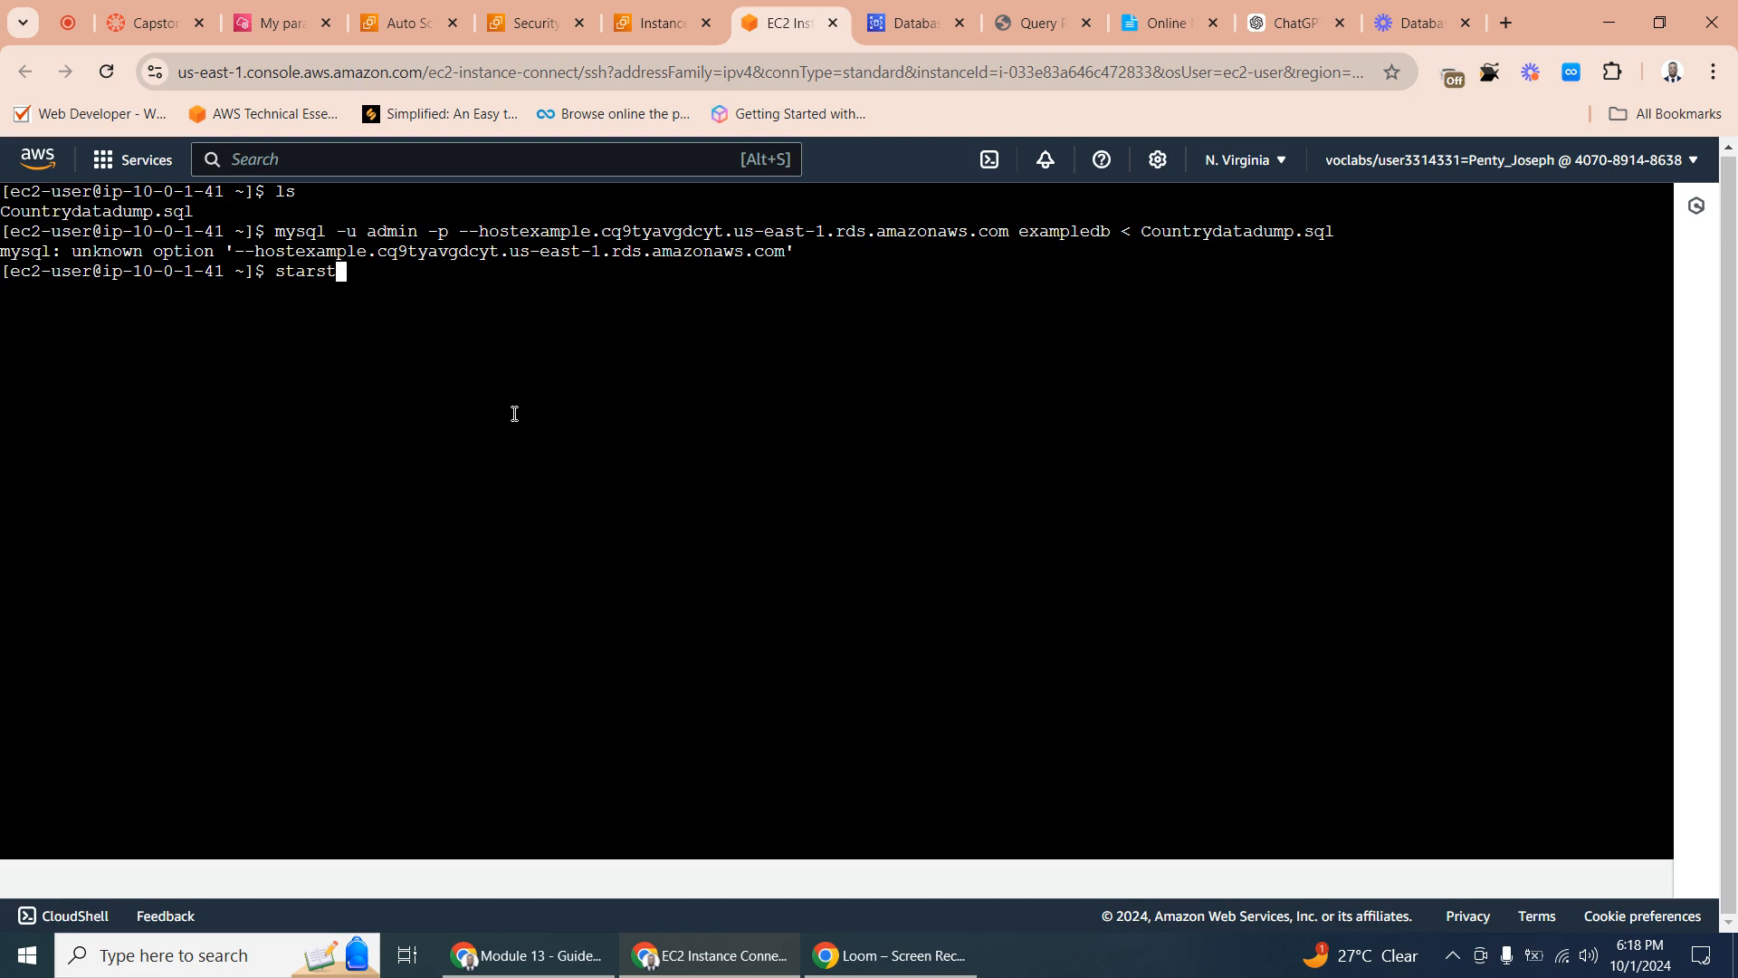
- Review the example database's summary and connectivity details in RDS, and copy its endpoint again
left_click(910, 24)
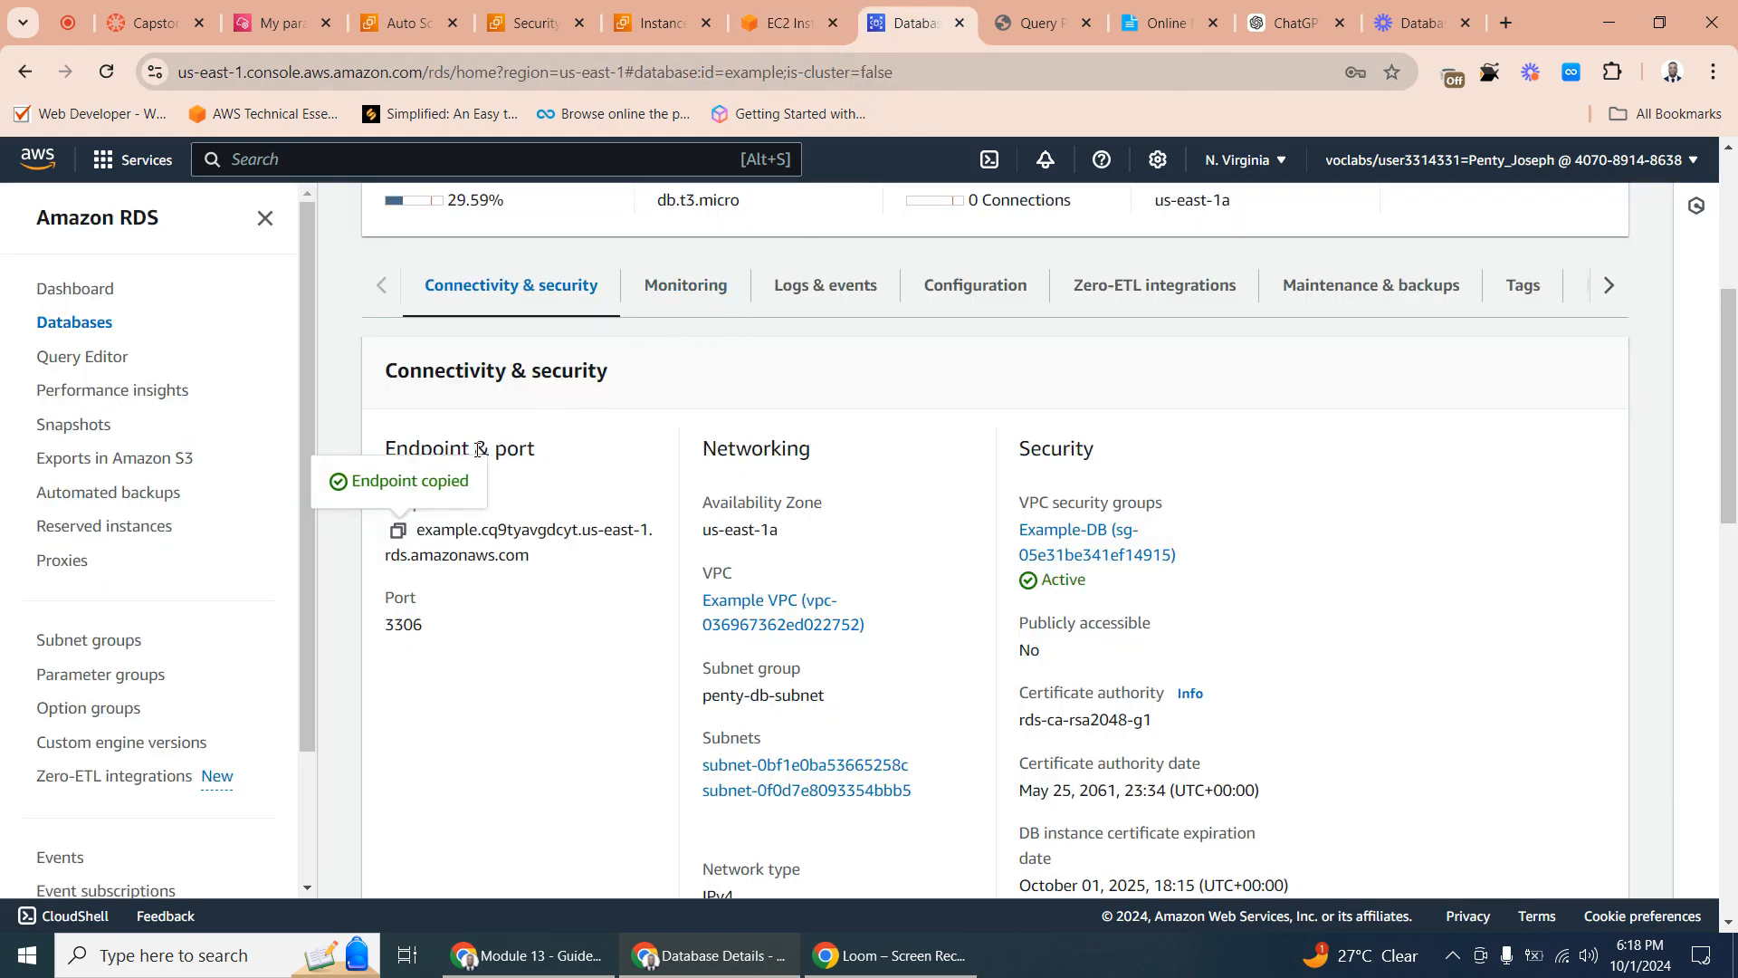
scroll(982, 317, "up", 3)
scroll(981, 317, "up", 1)
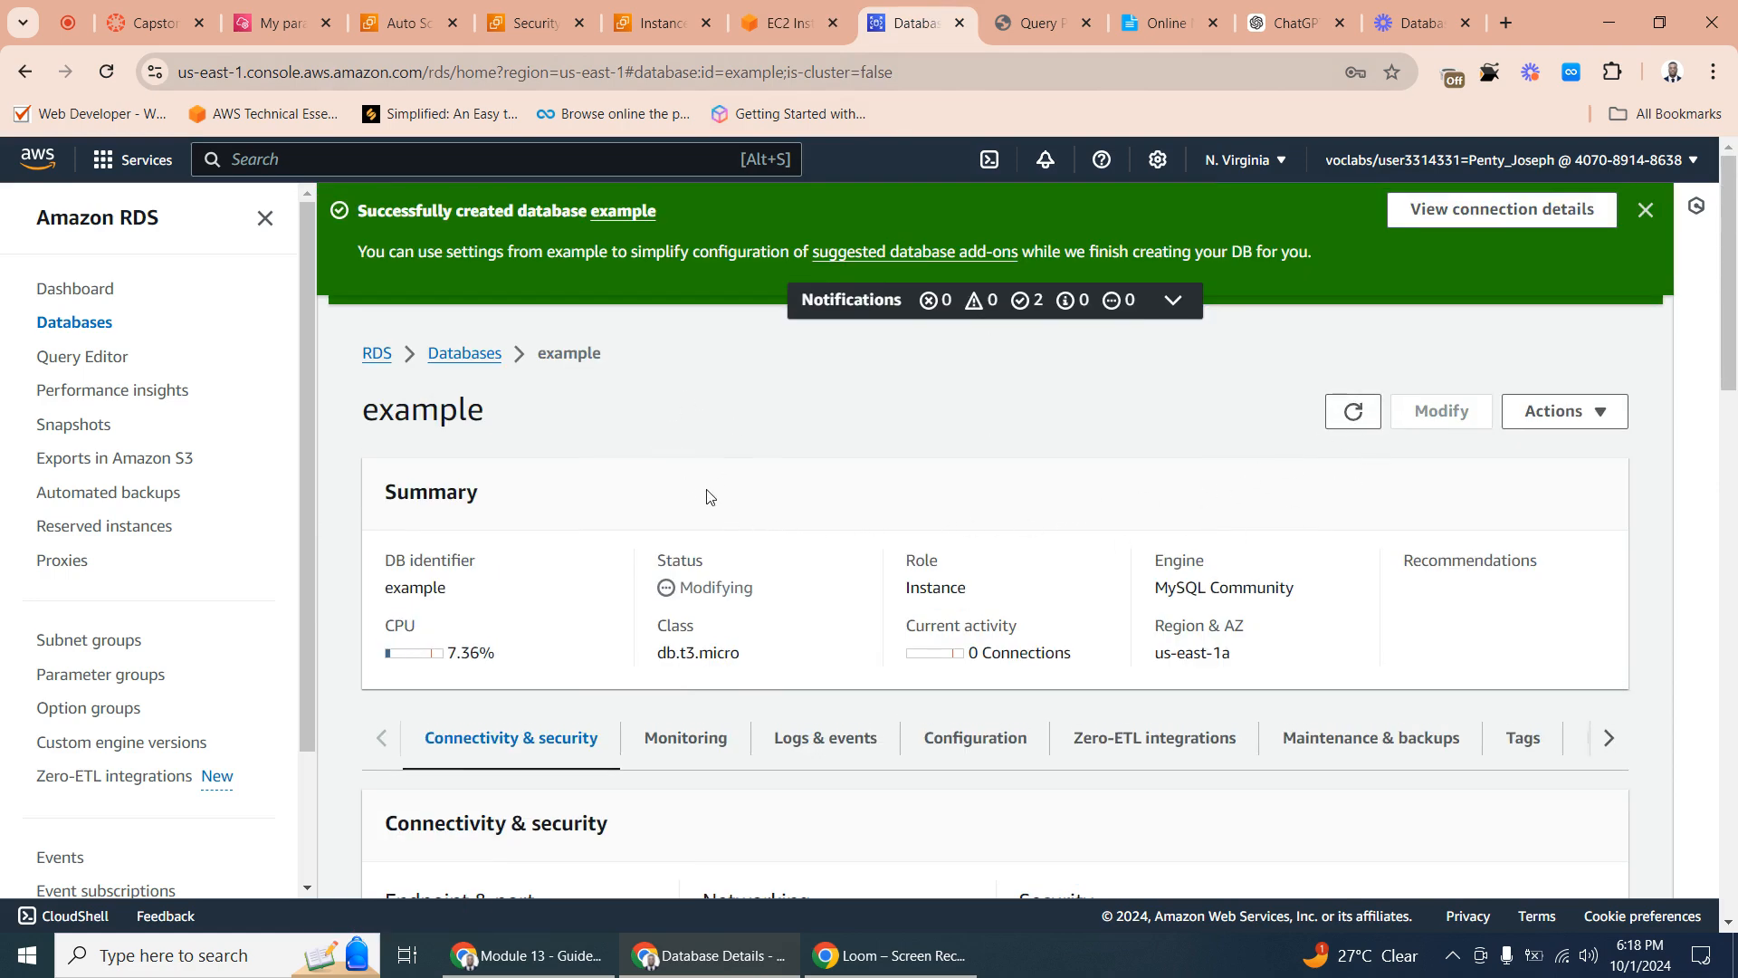
scroll(704, 493, "down", 7)
scroll(698, 477, "up", 1)
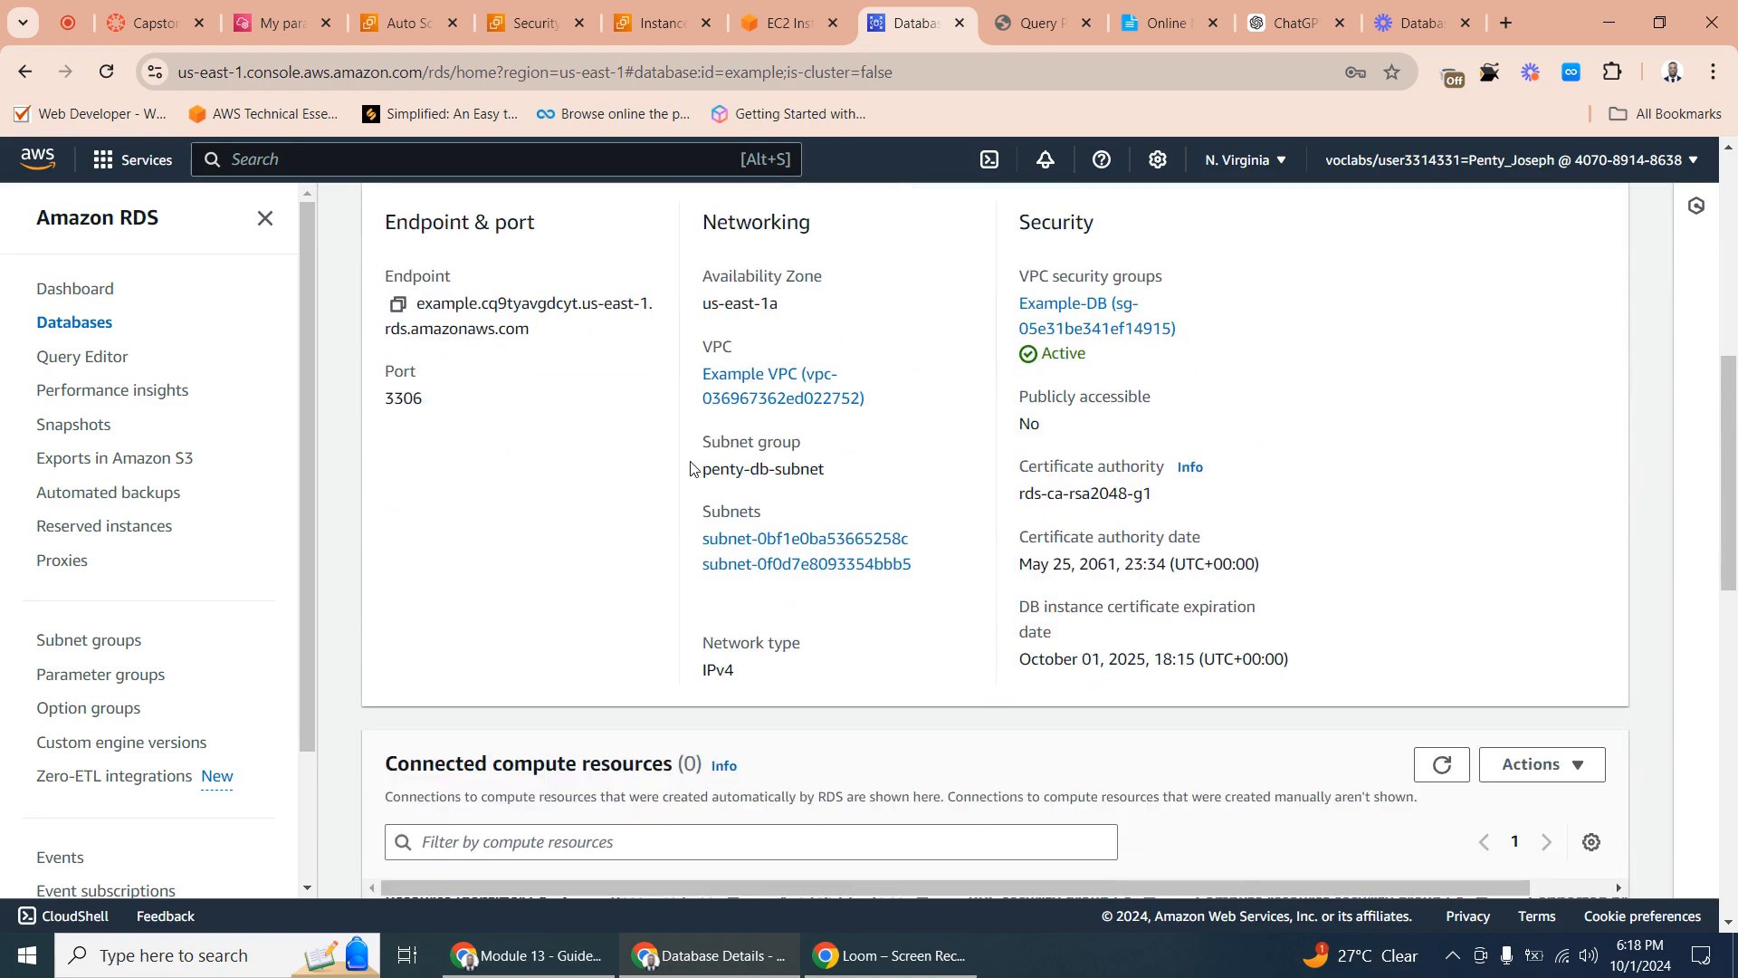
scroll(660, 508, "down", 4)
scroll(658, 510, "up", 8)
scroll(658, 510, "up", 3)
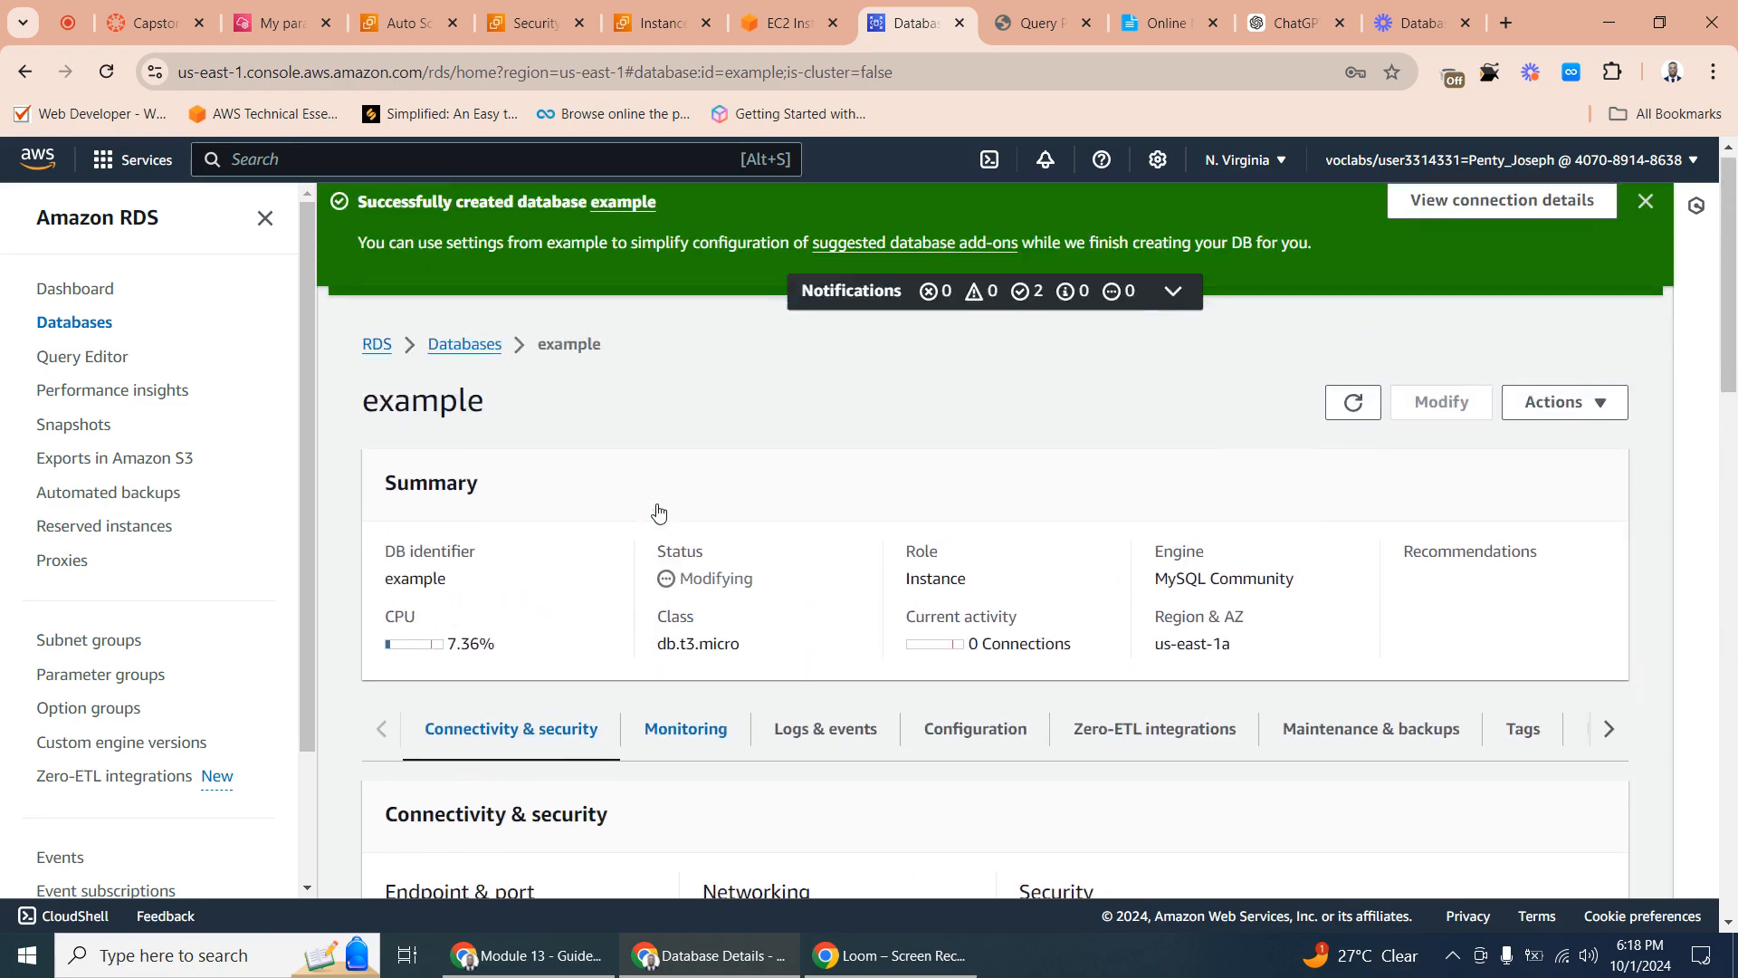
scroll(658, 507, "down", 5)
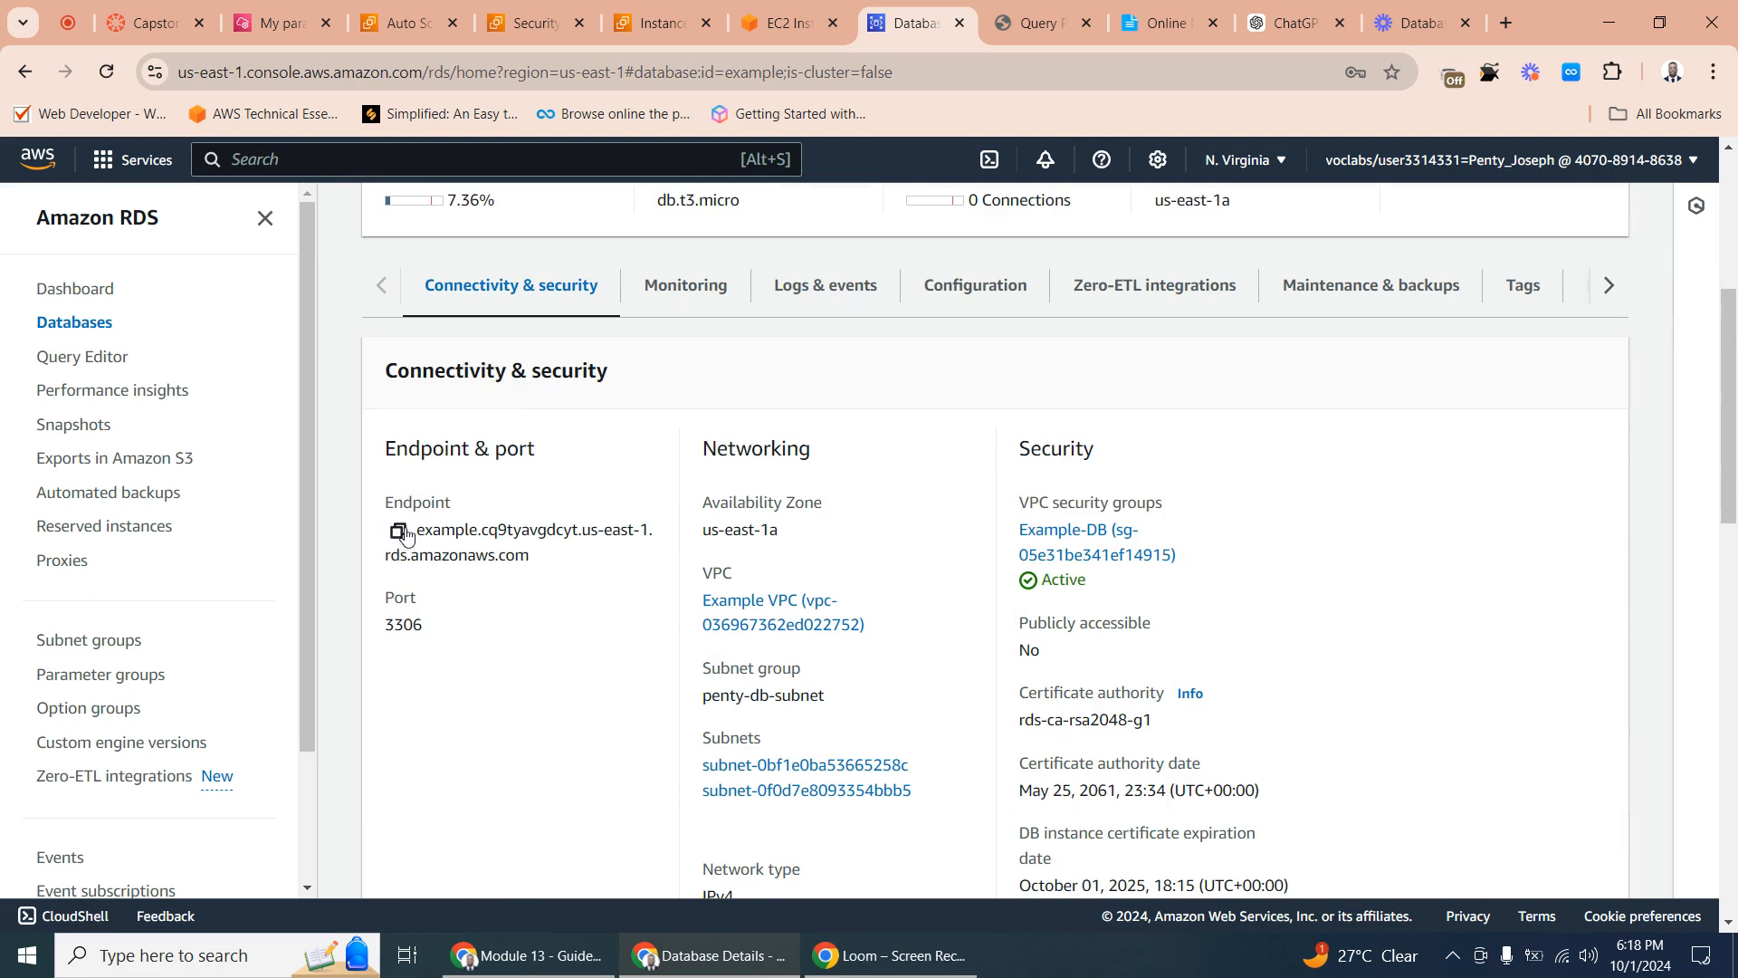
left_click(397, 529)
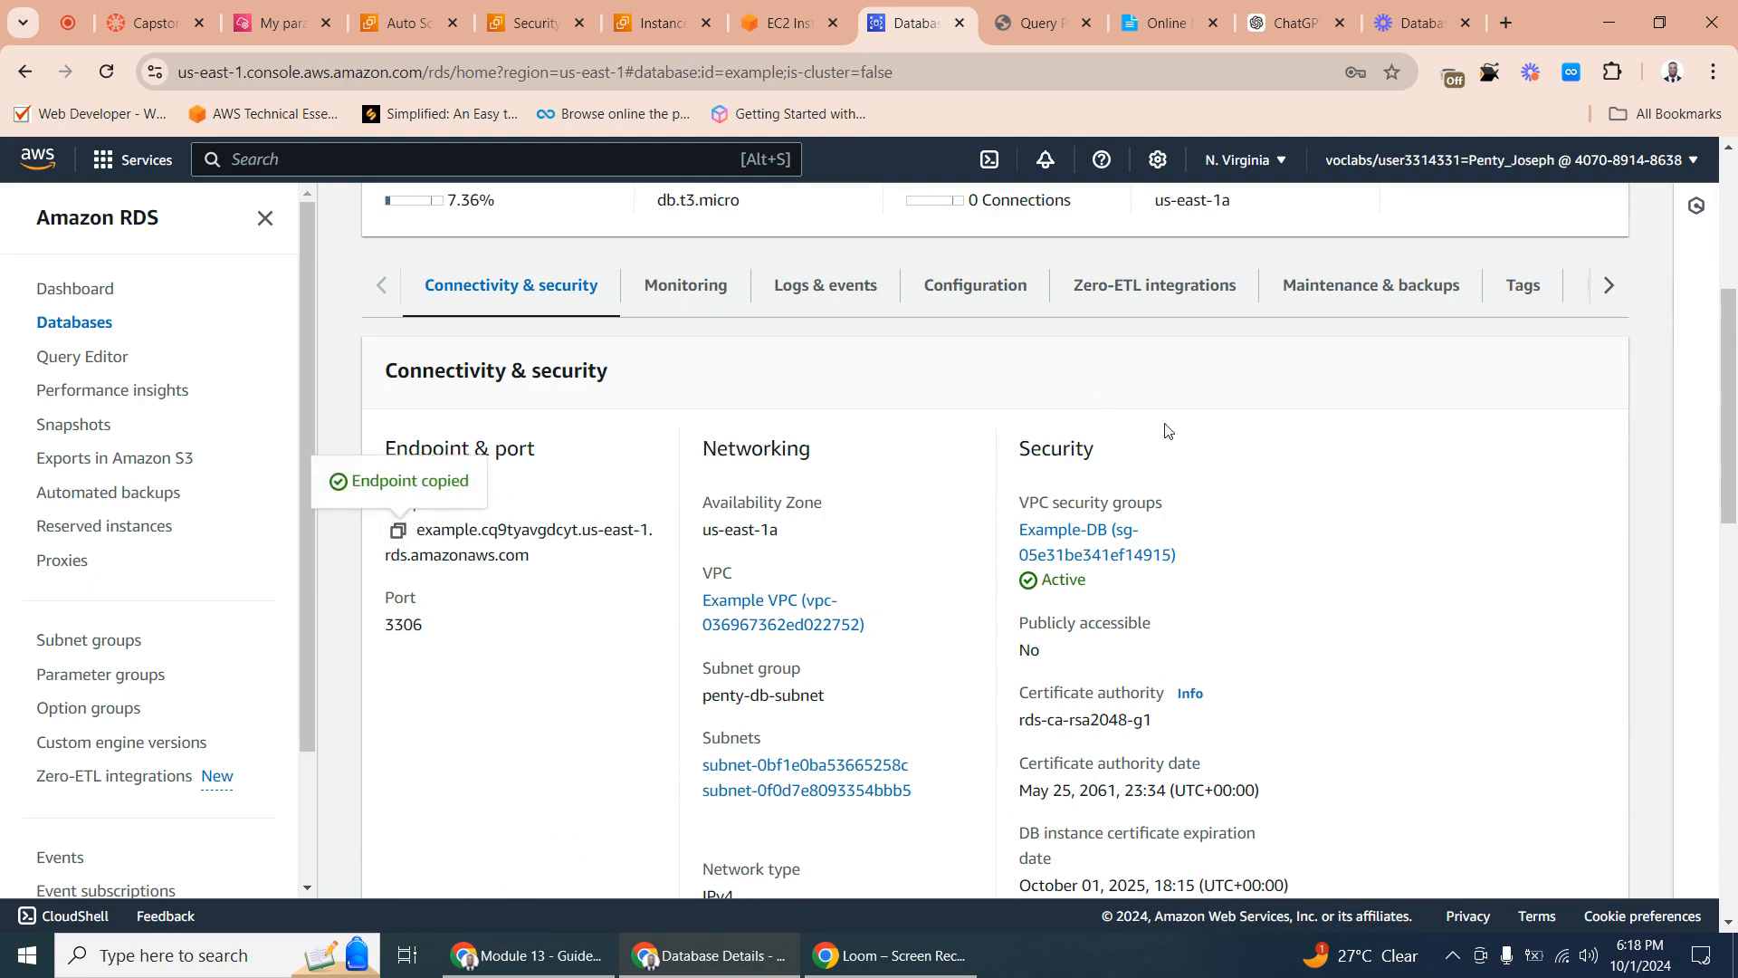
- Replace the host address in Online Notepad's mysql import command with the endpoint copied from RDS
left_click(1168, 27)
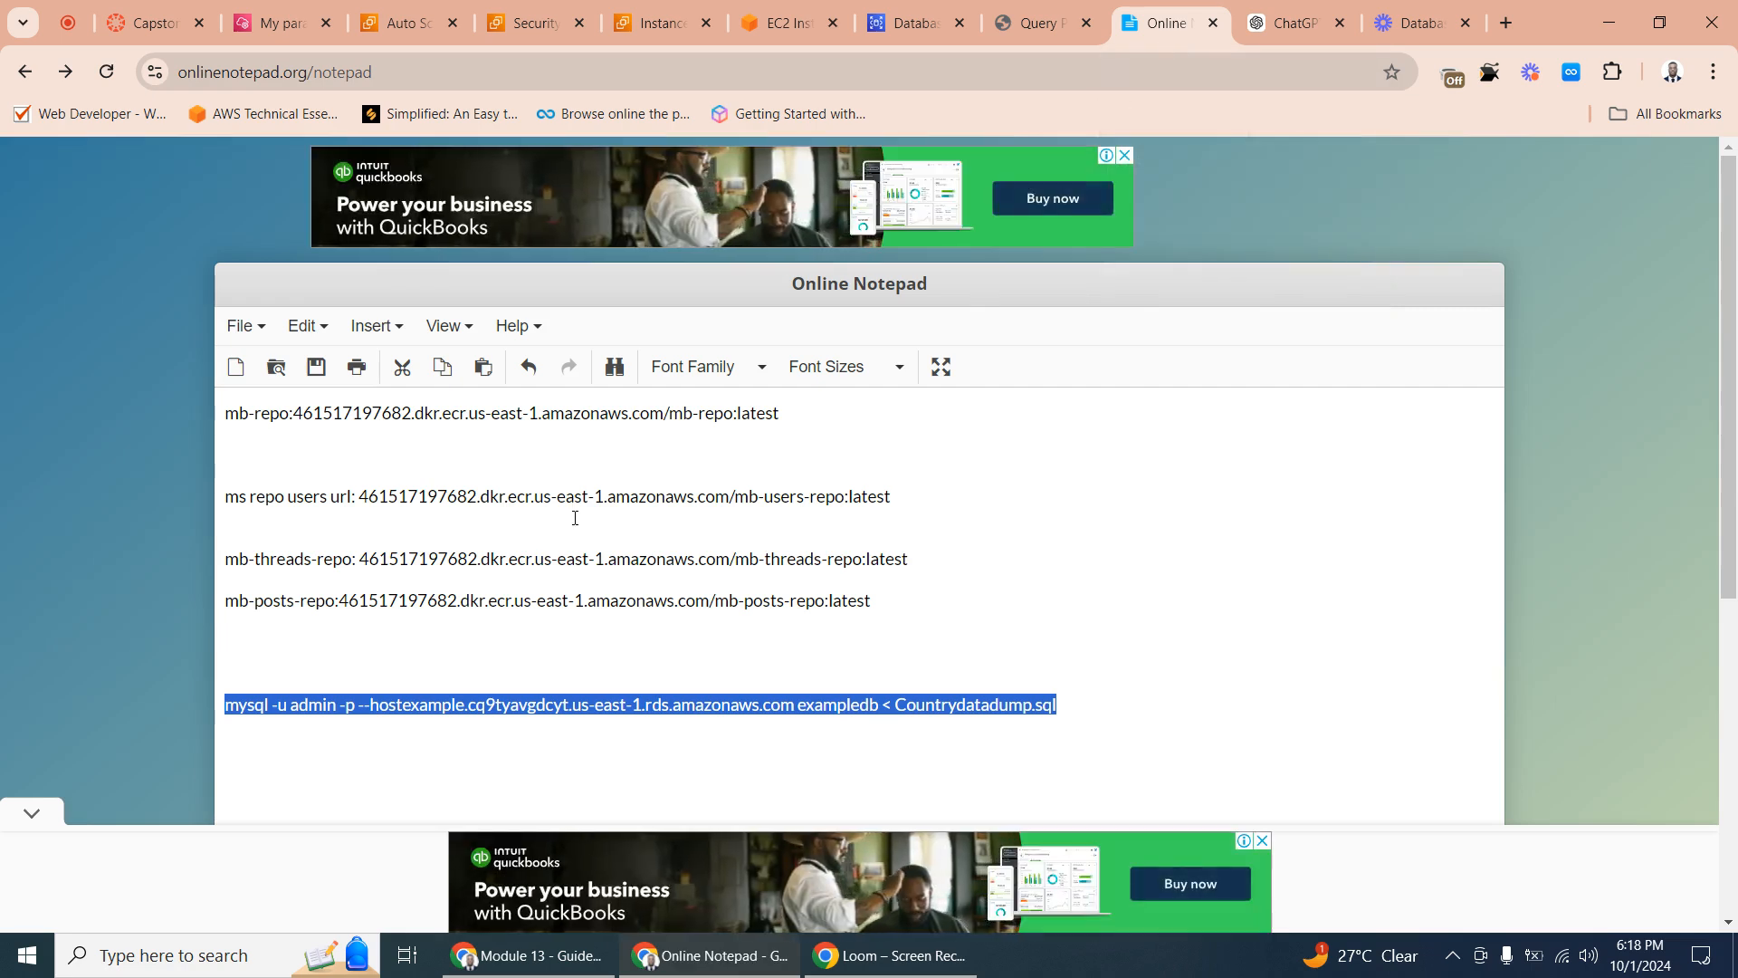
left_click(392, 706)
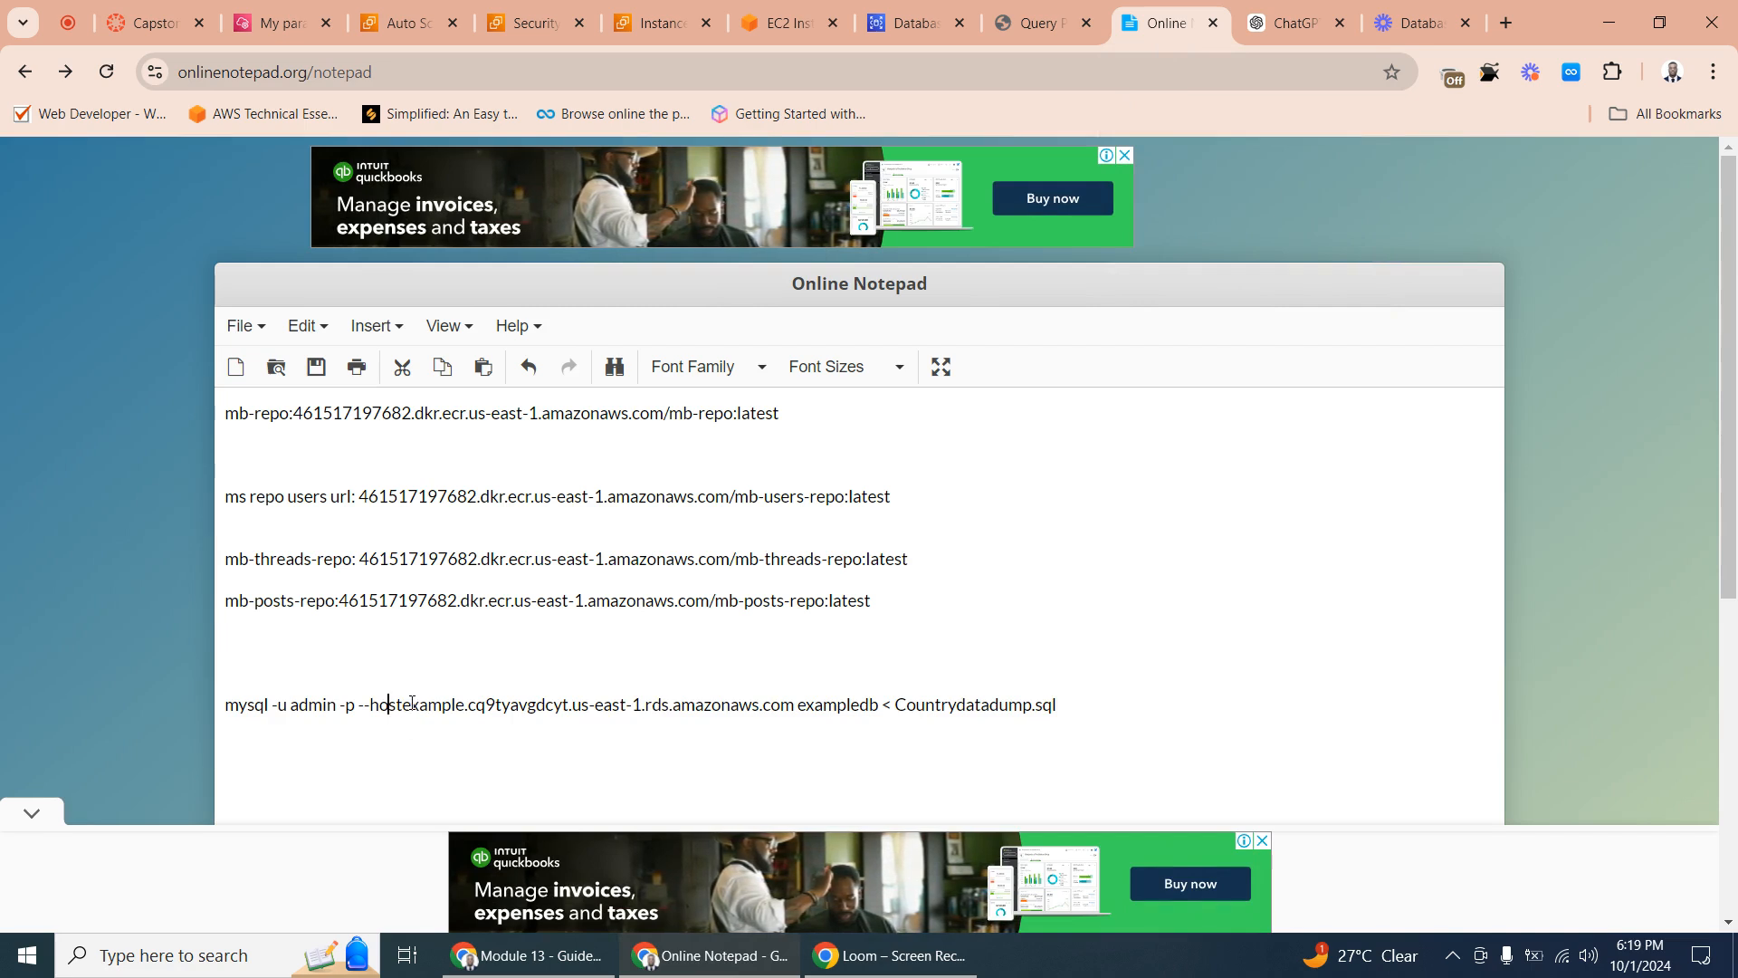
left_click(405, 705)
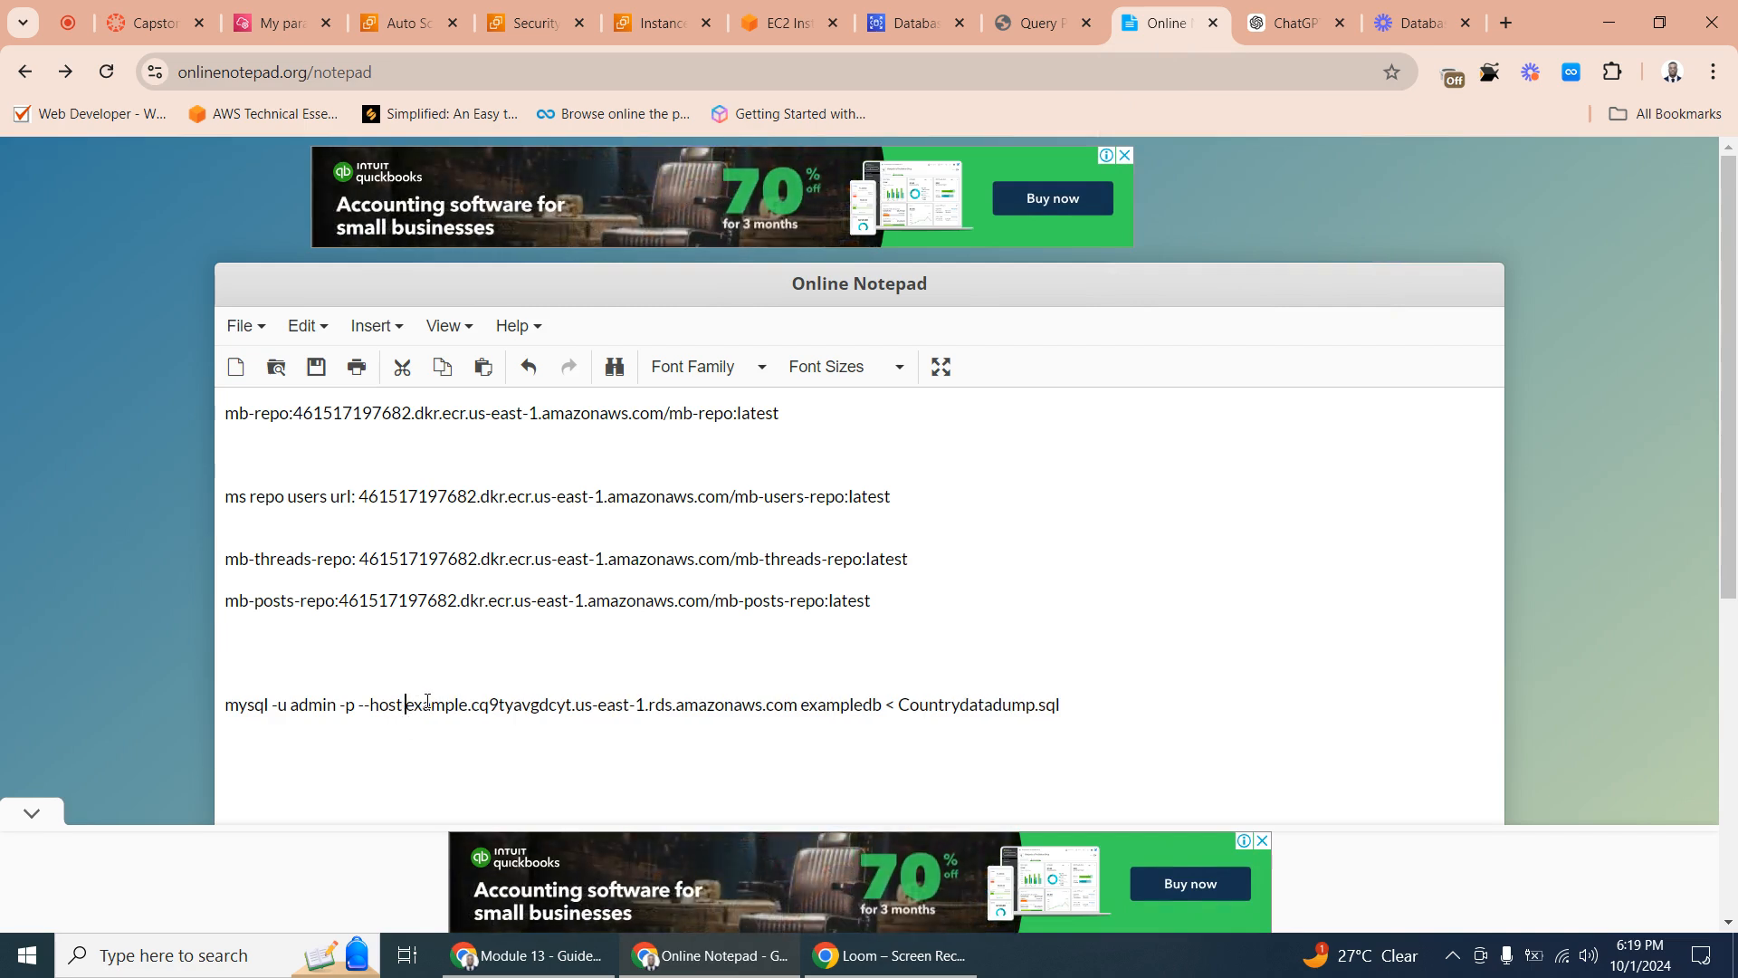
left_click_drag(405, 705, 799, 708)
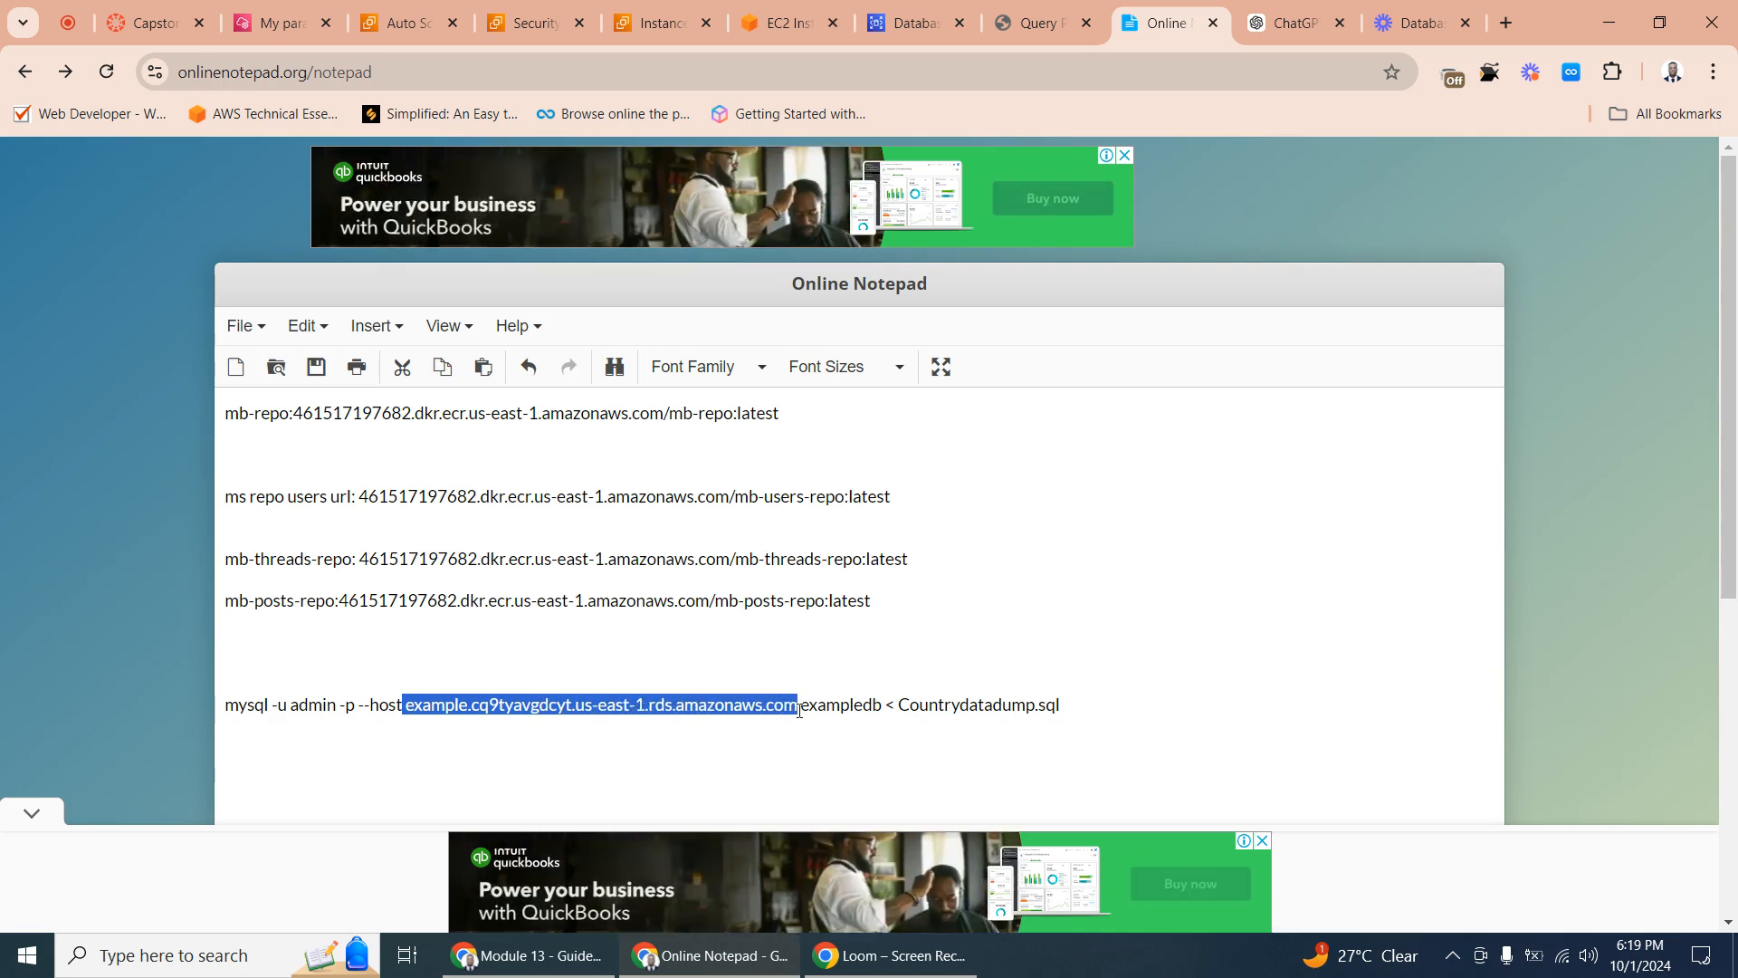
right_click(752, 704)
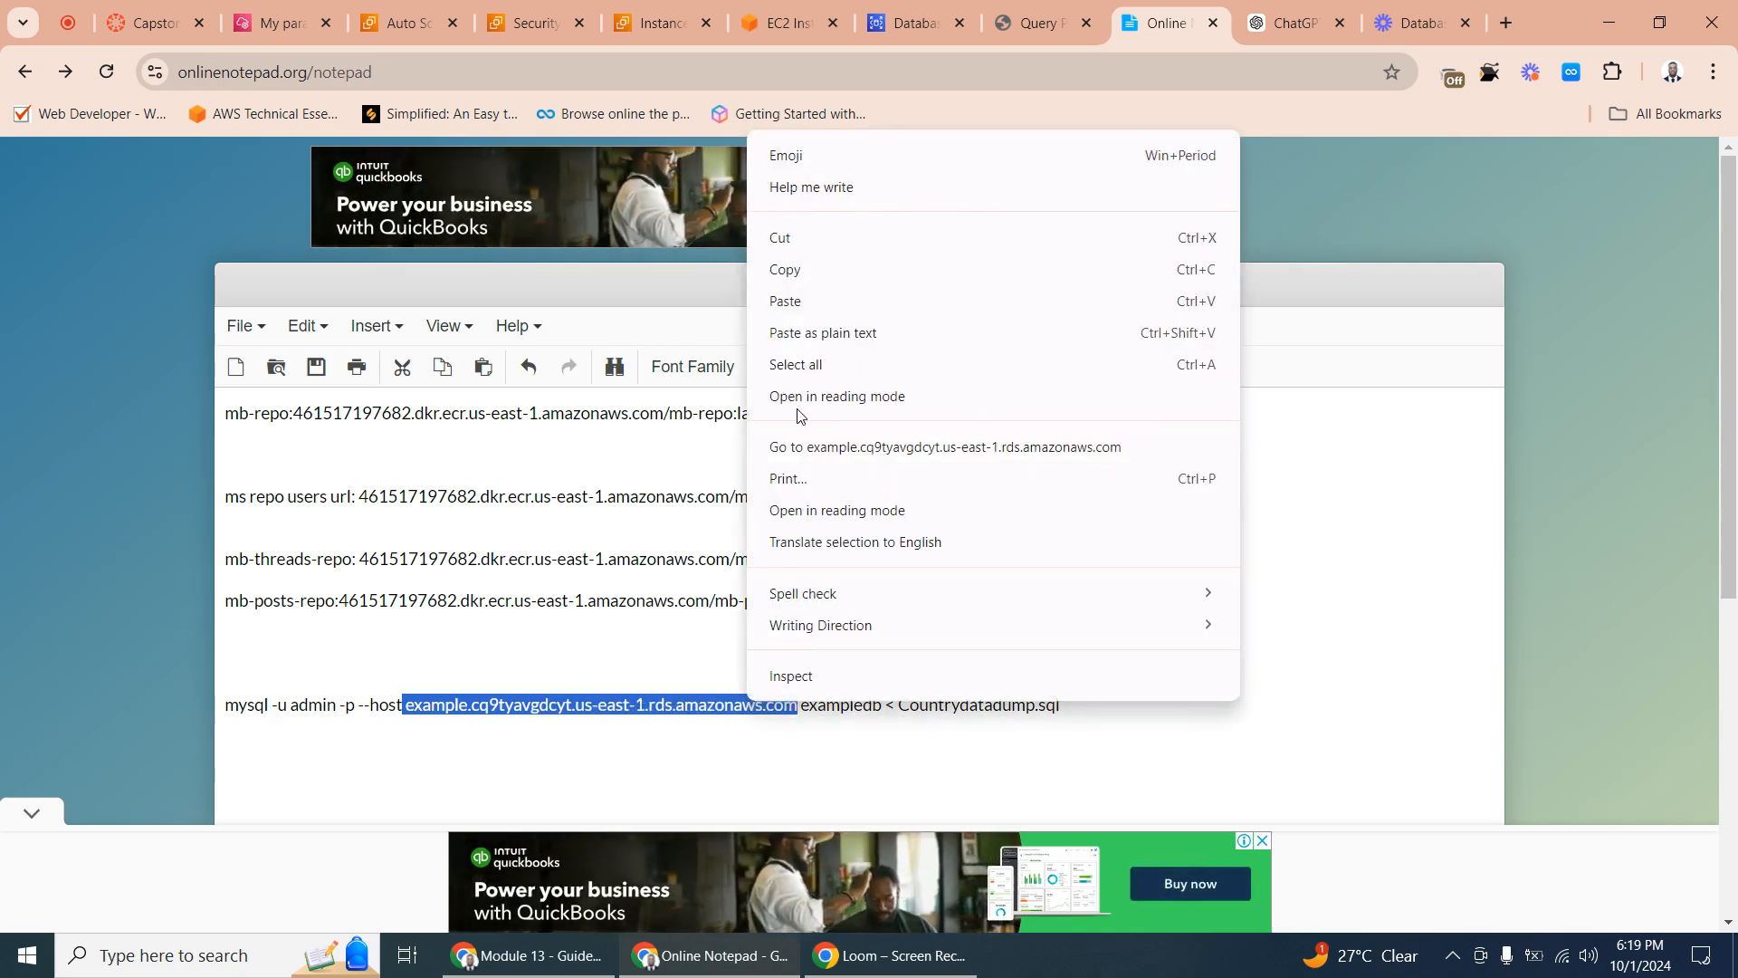
left_click(804, 304)
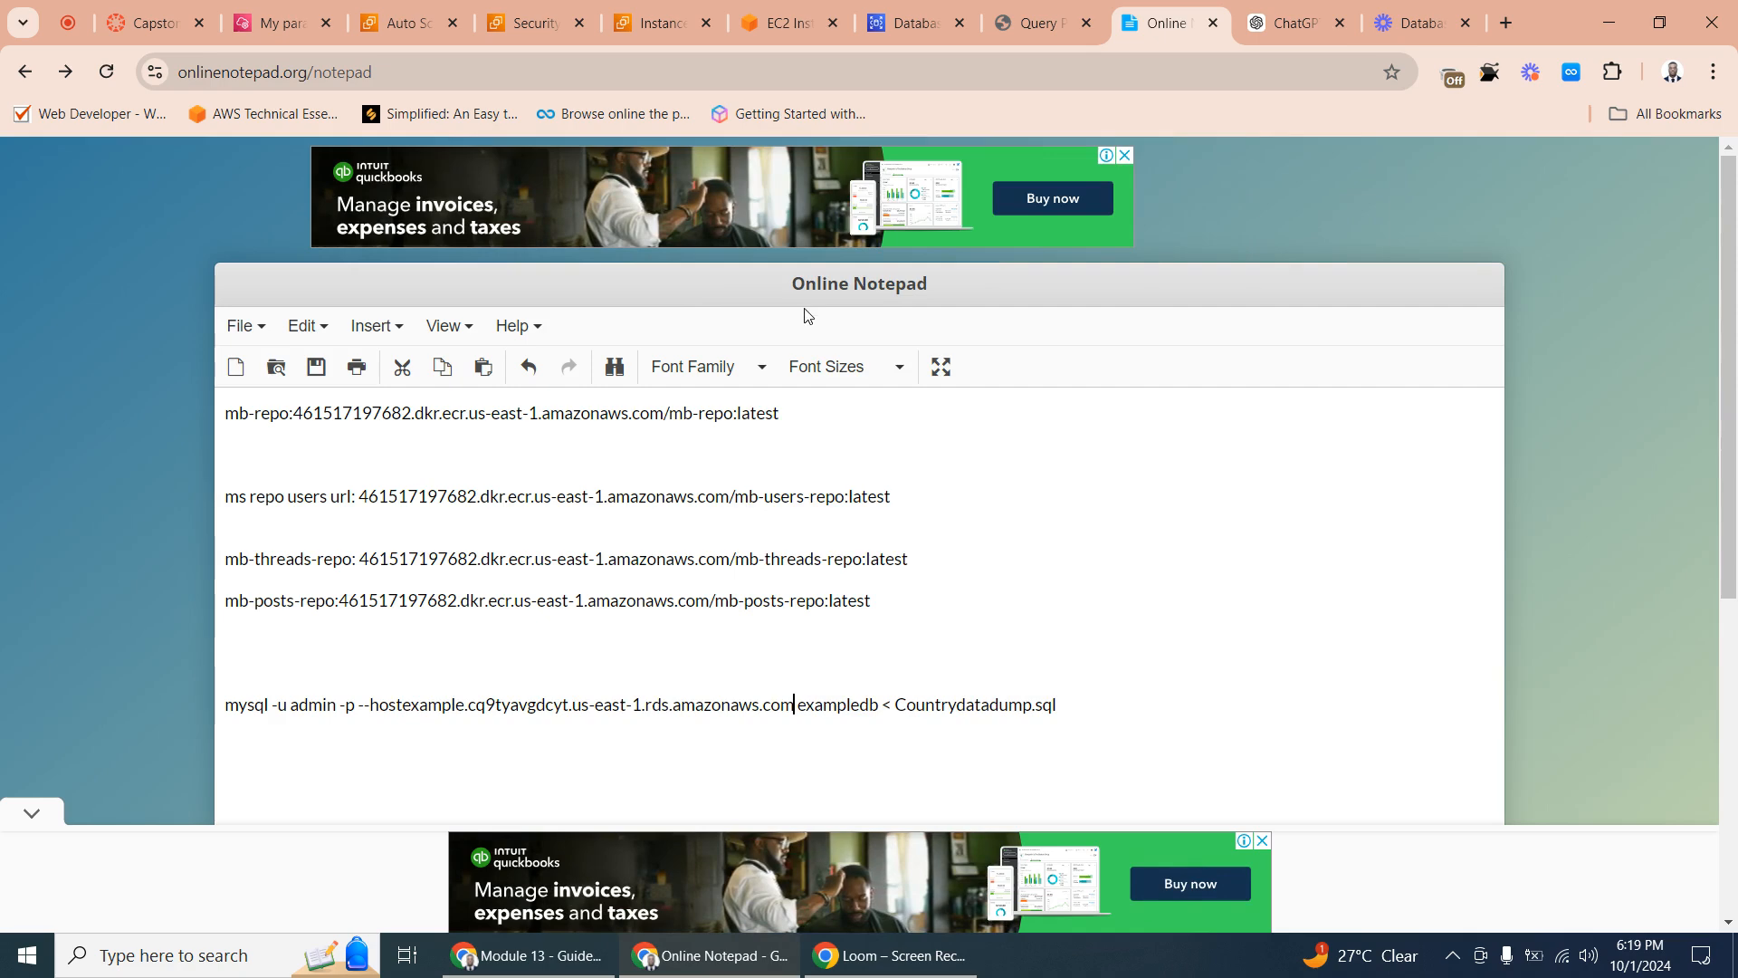
- Copy the whole mysql import command from Online Notepad and try to run it in the cleared EC2 Instance Connect terminal
triple_click(722, 704)
right_click(724, 710)
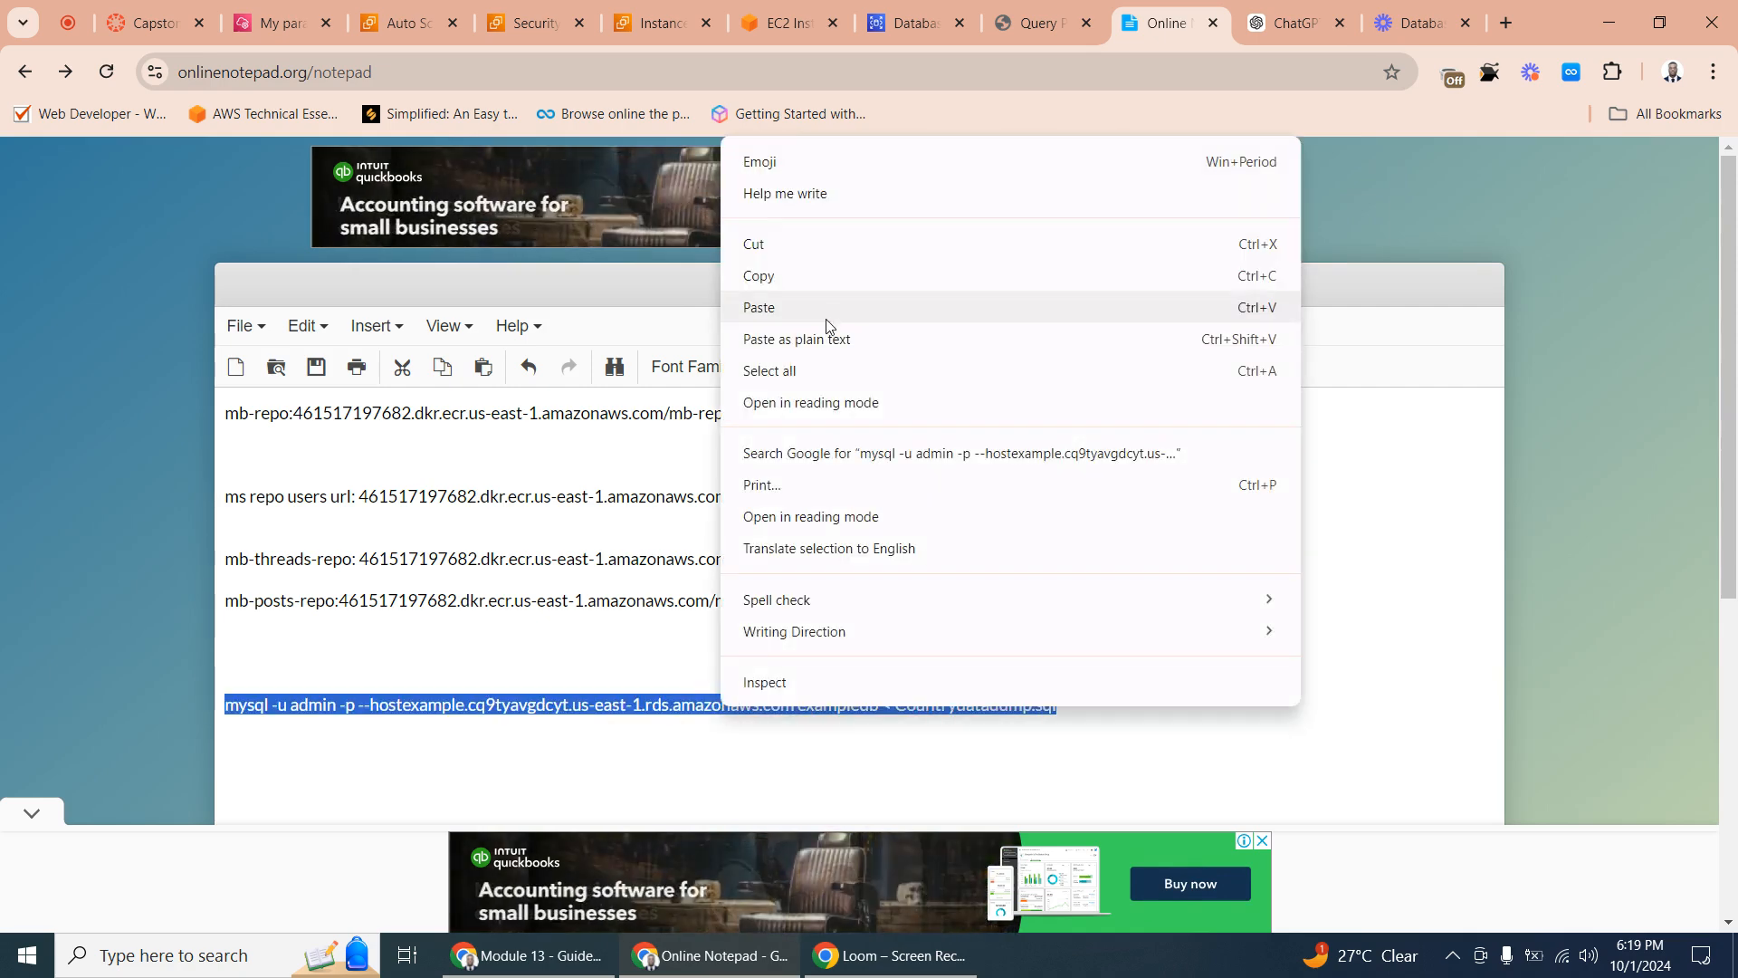
left_click(819, 276)
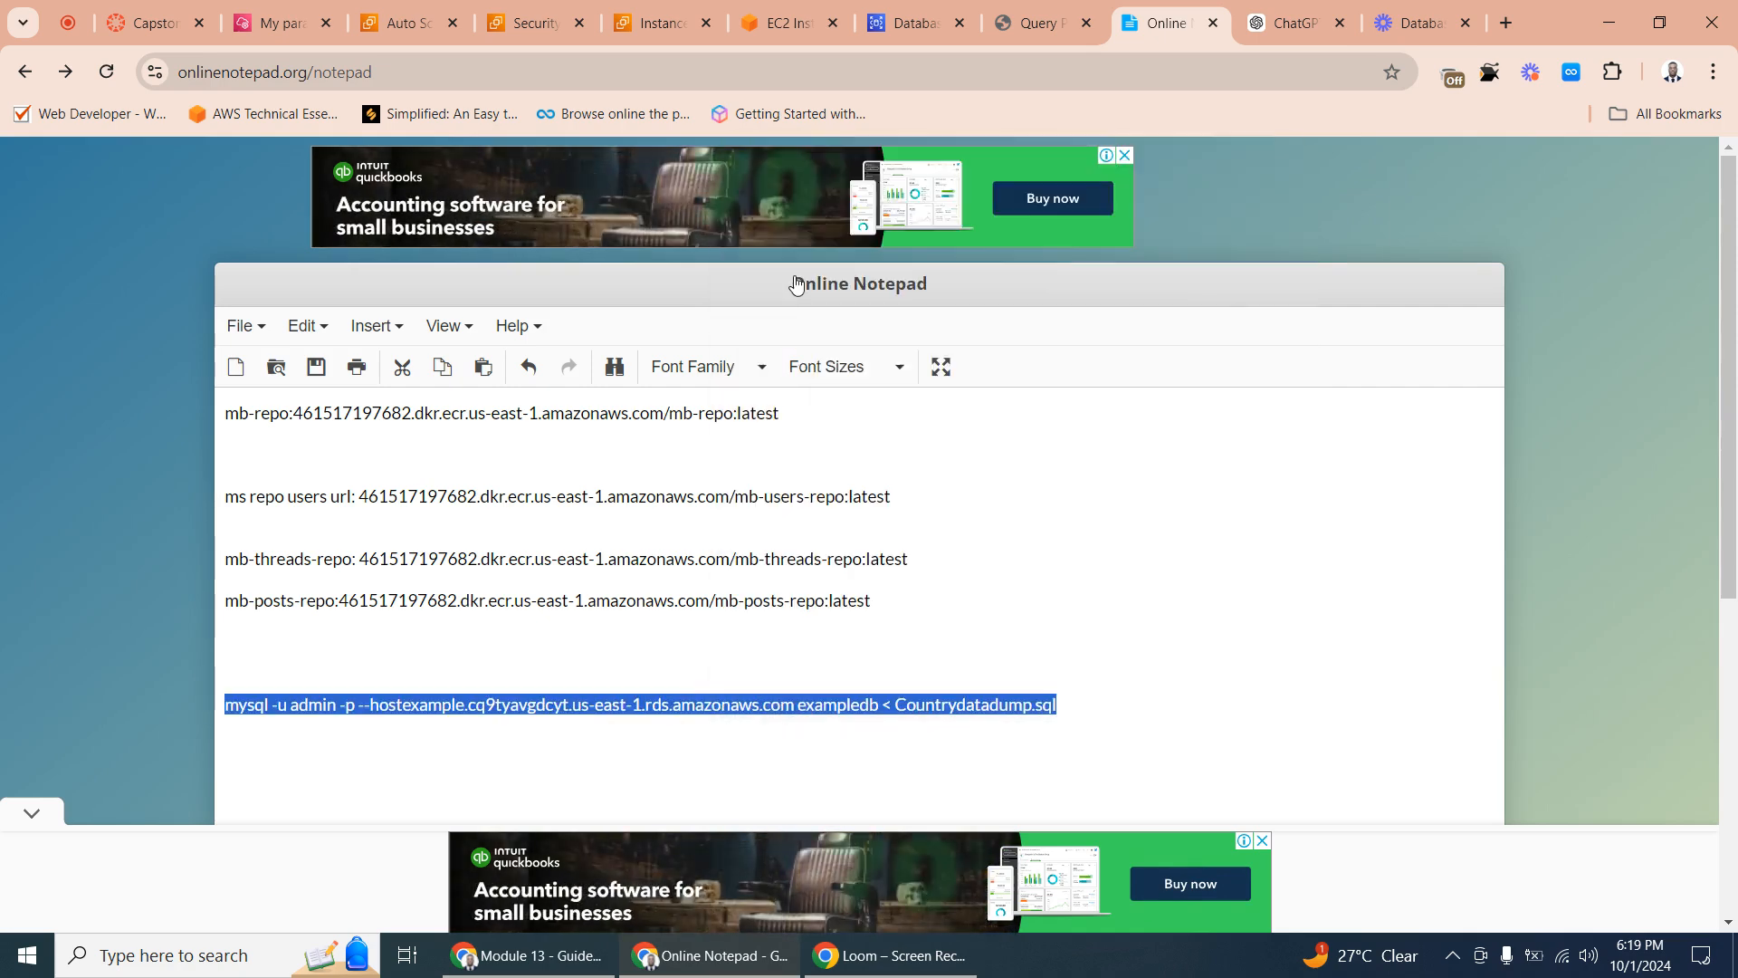
left_click(785, 23)
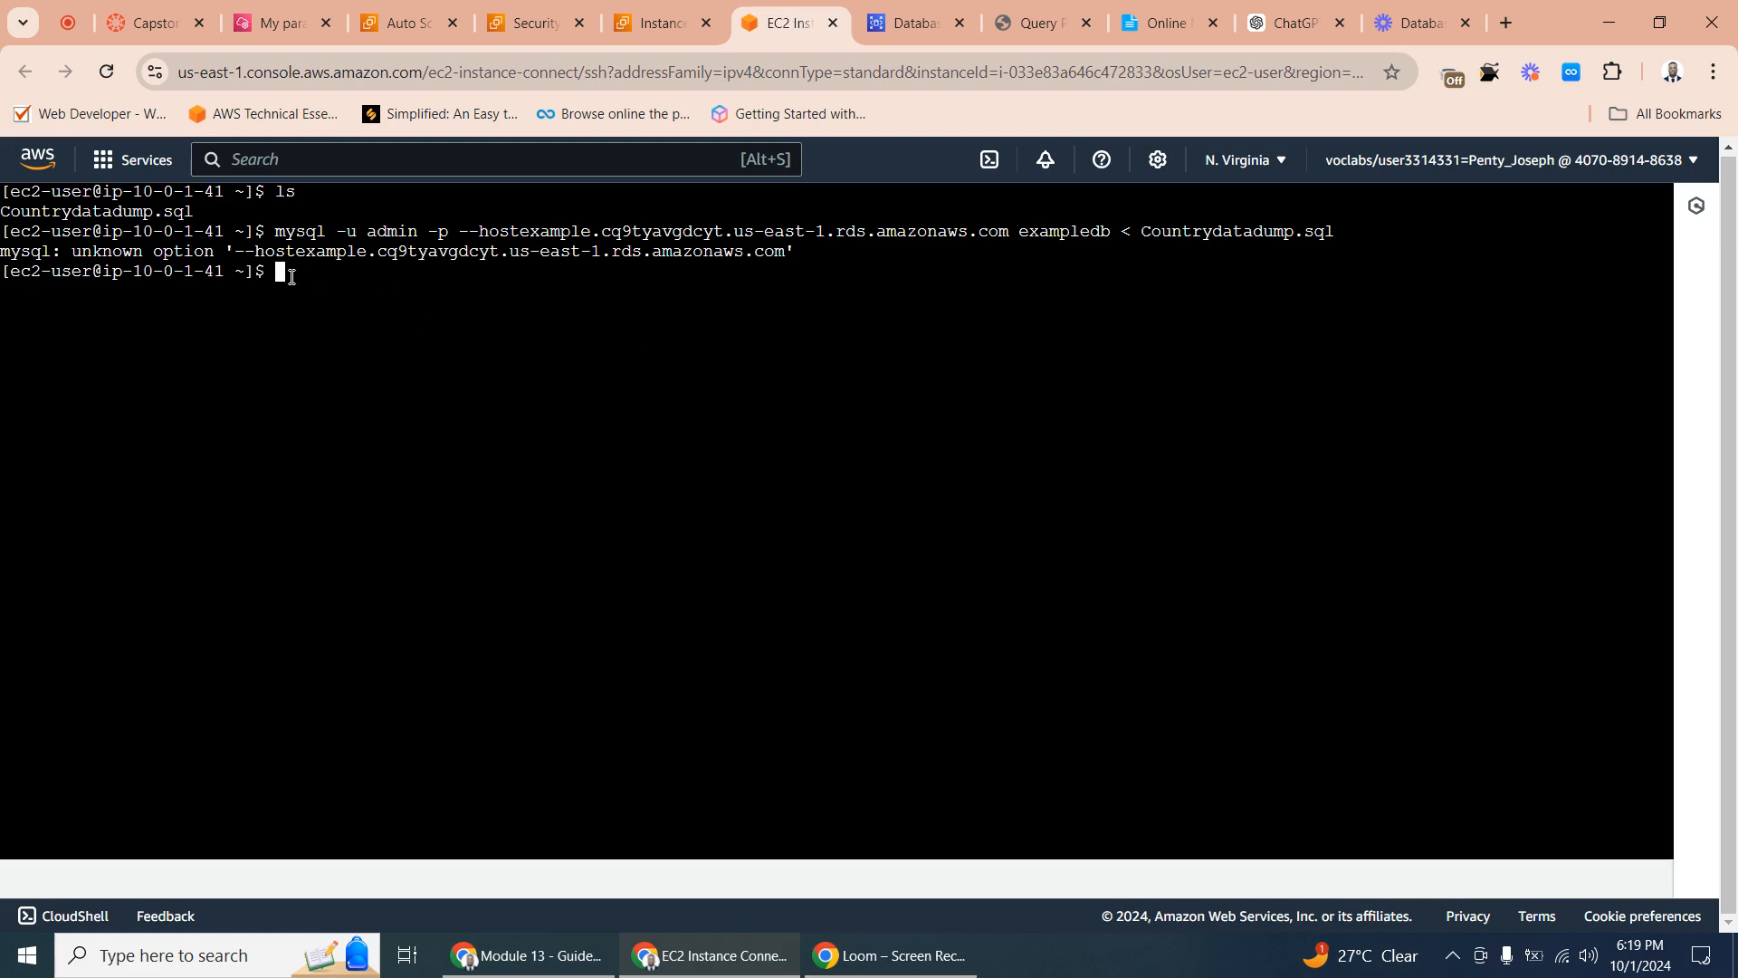
type("clear")
key("Return")
right_click(280, 196)
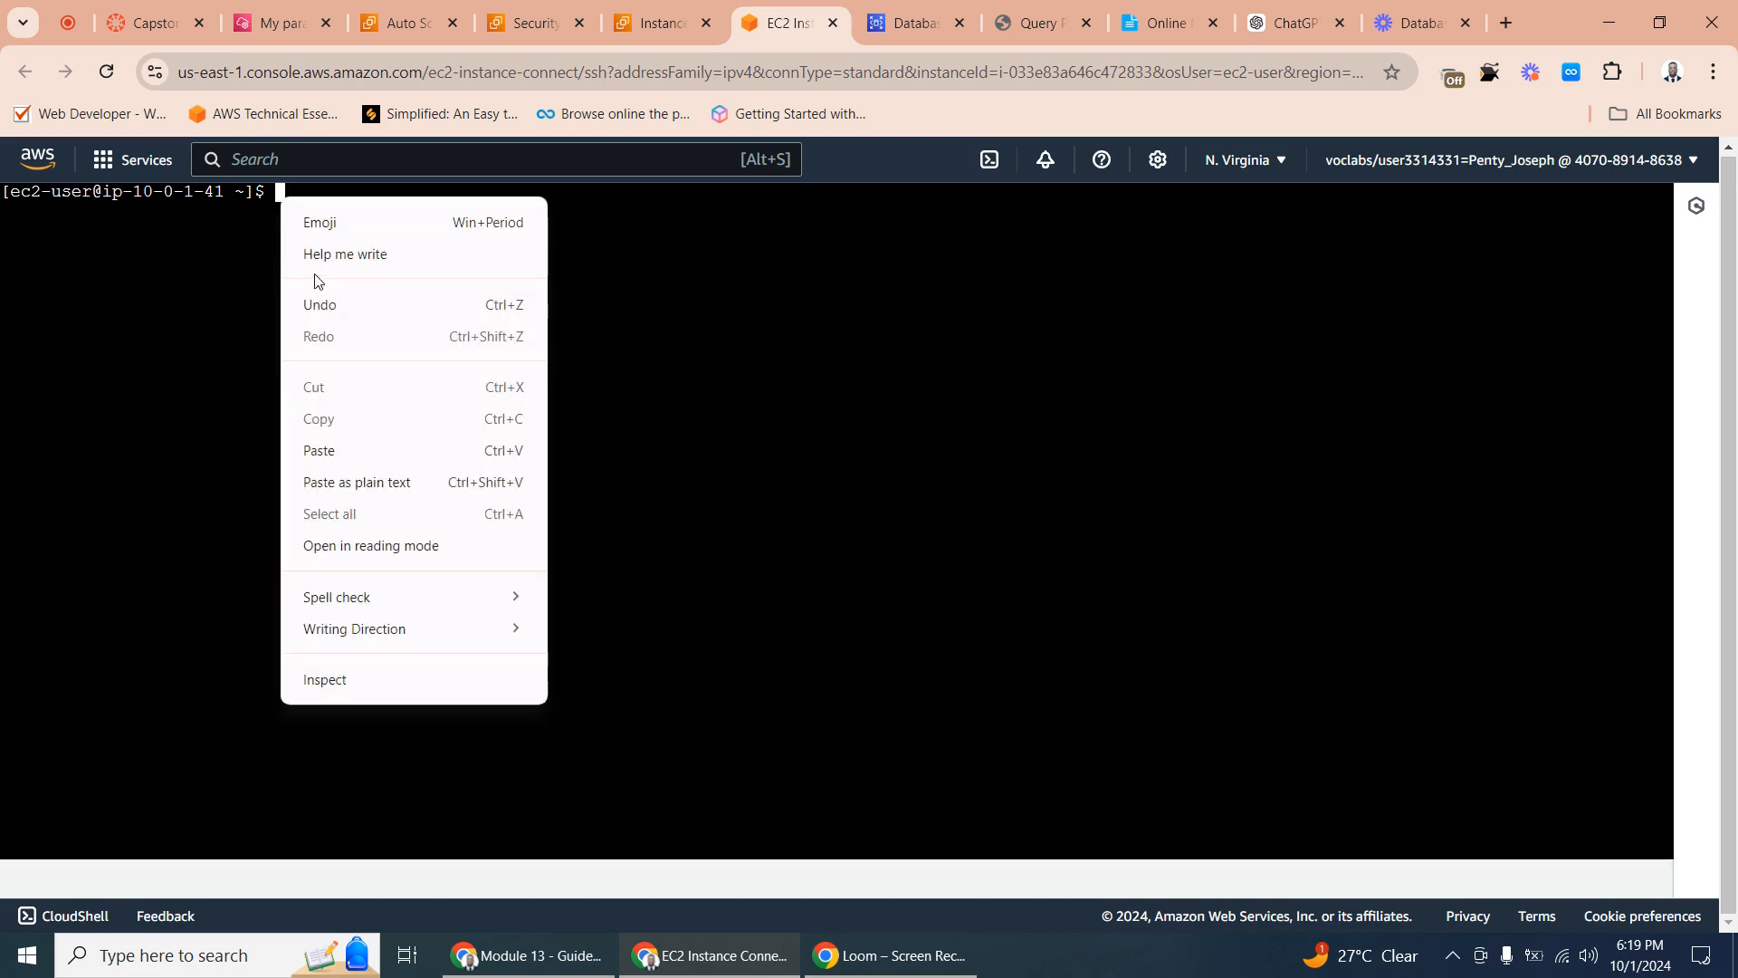
left_click(351, 450)
key("Return")
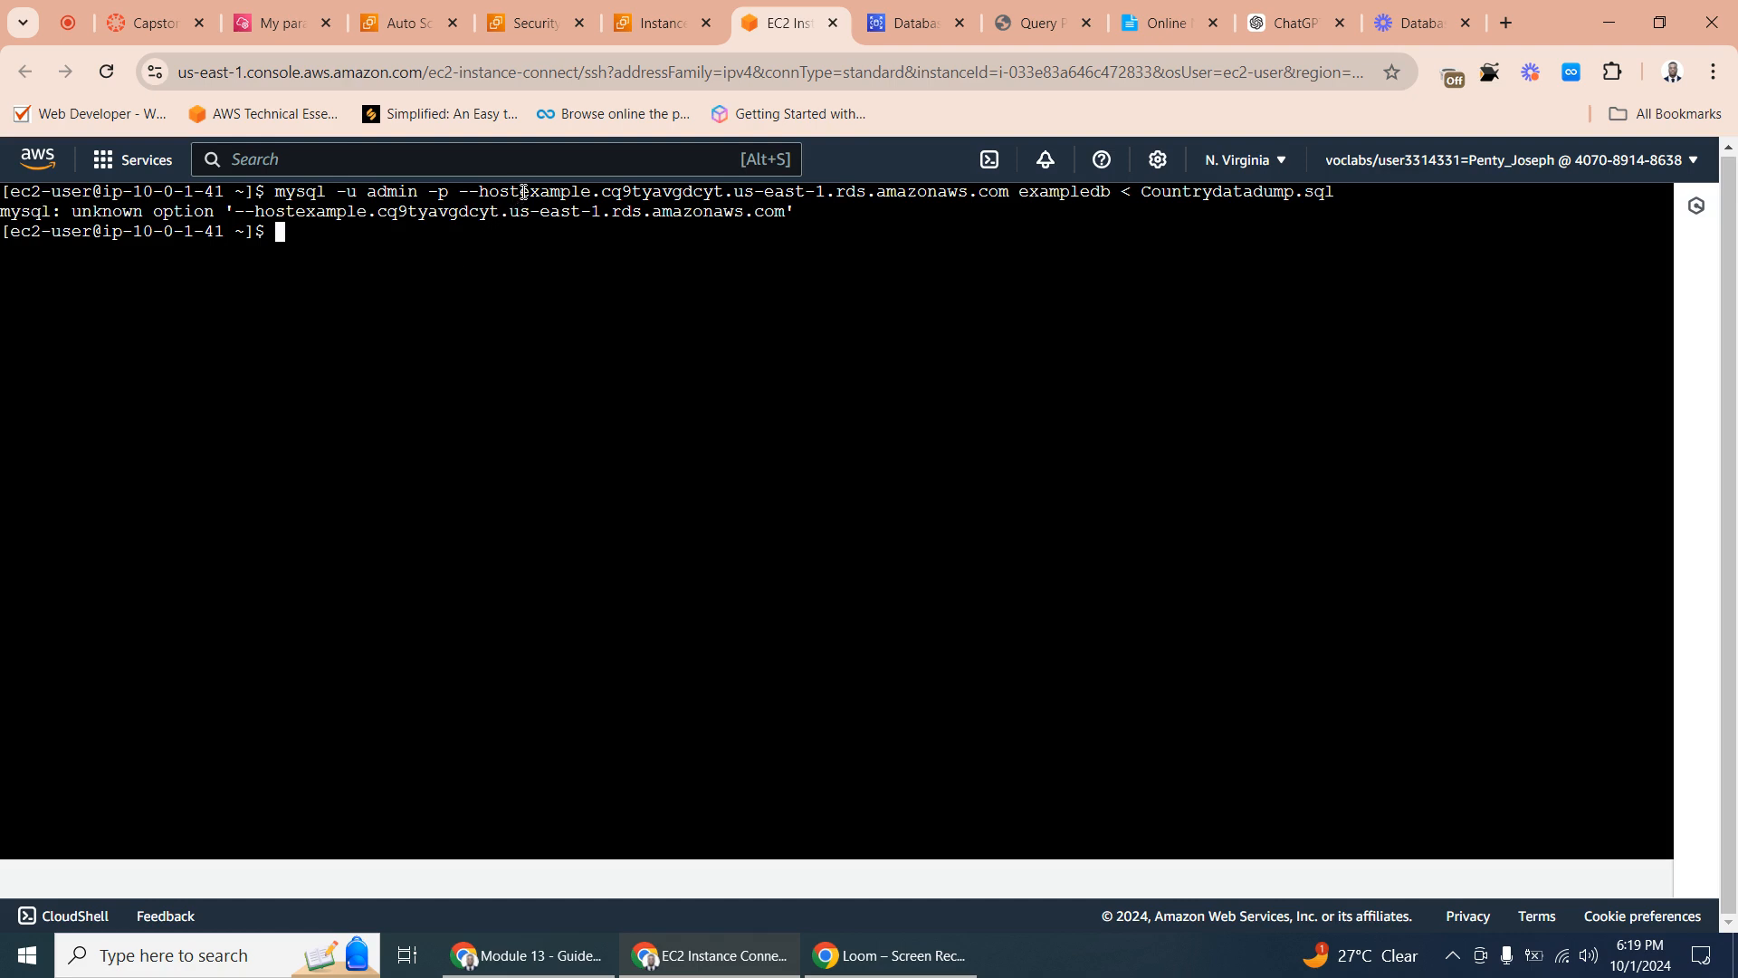
- Insert a space after --host in Online Notepad's mysql import command and copy the whole corrected command
left_click(1148, 33)
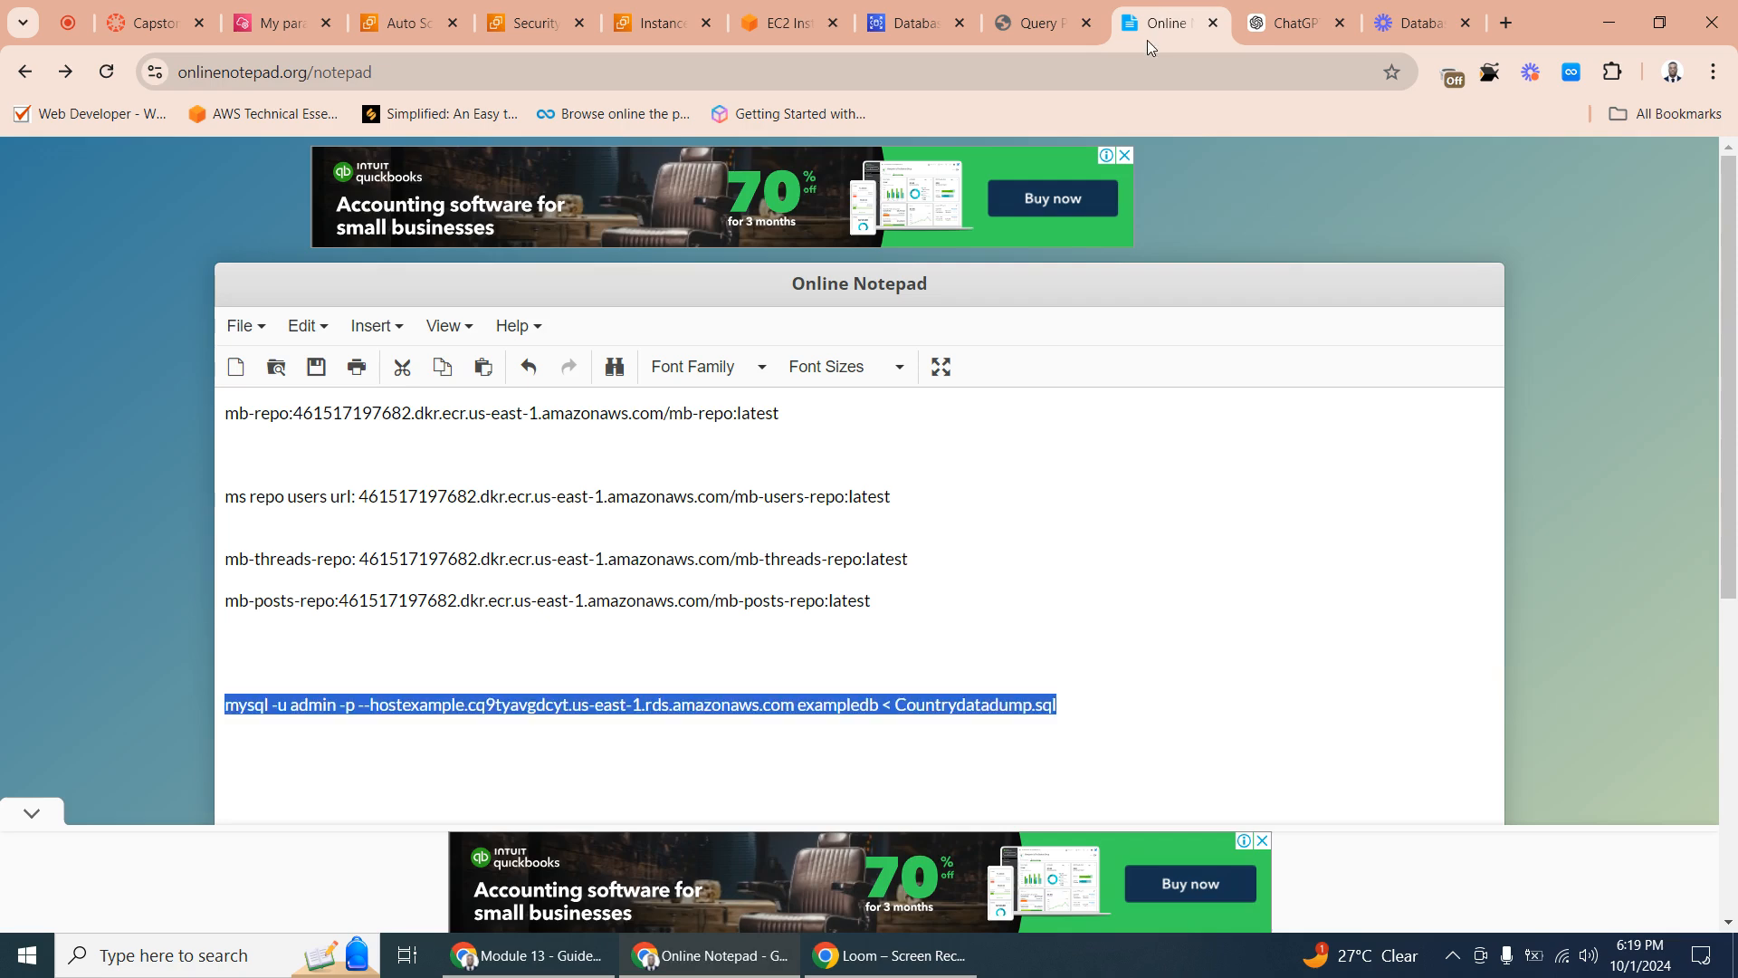
left_click(451, 707)
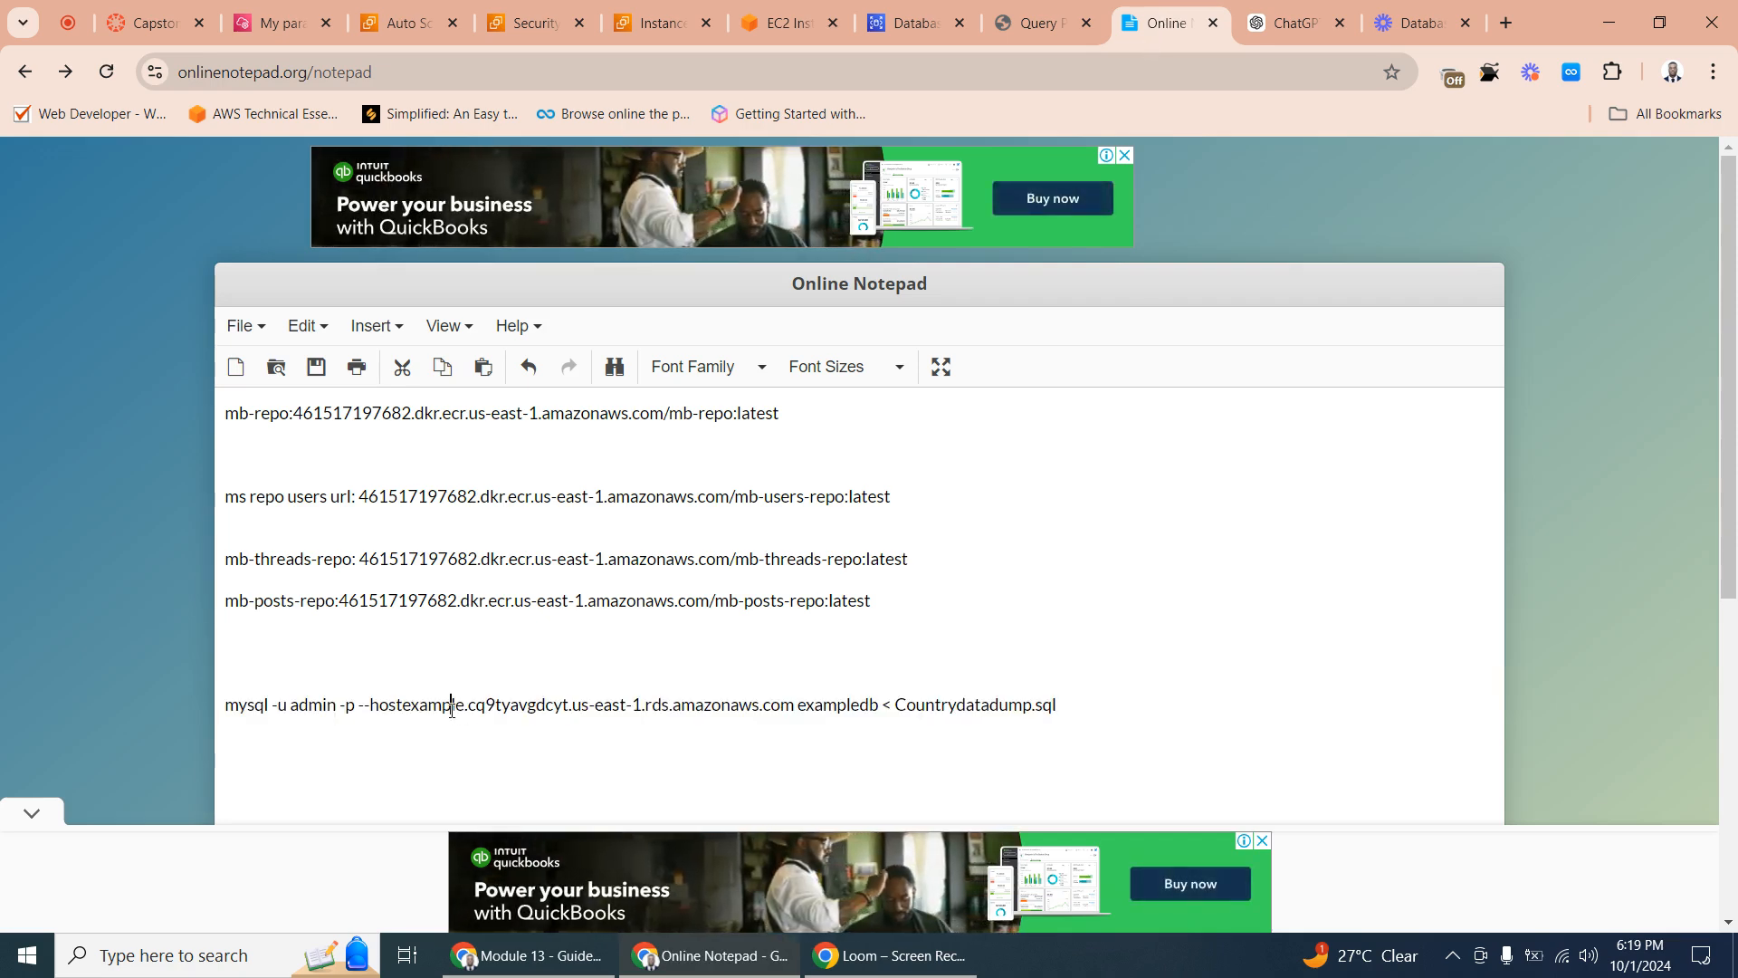
left_click(401, 709)
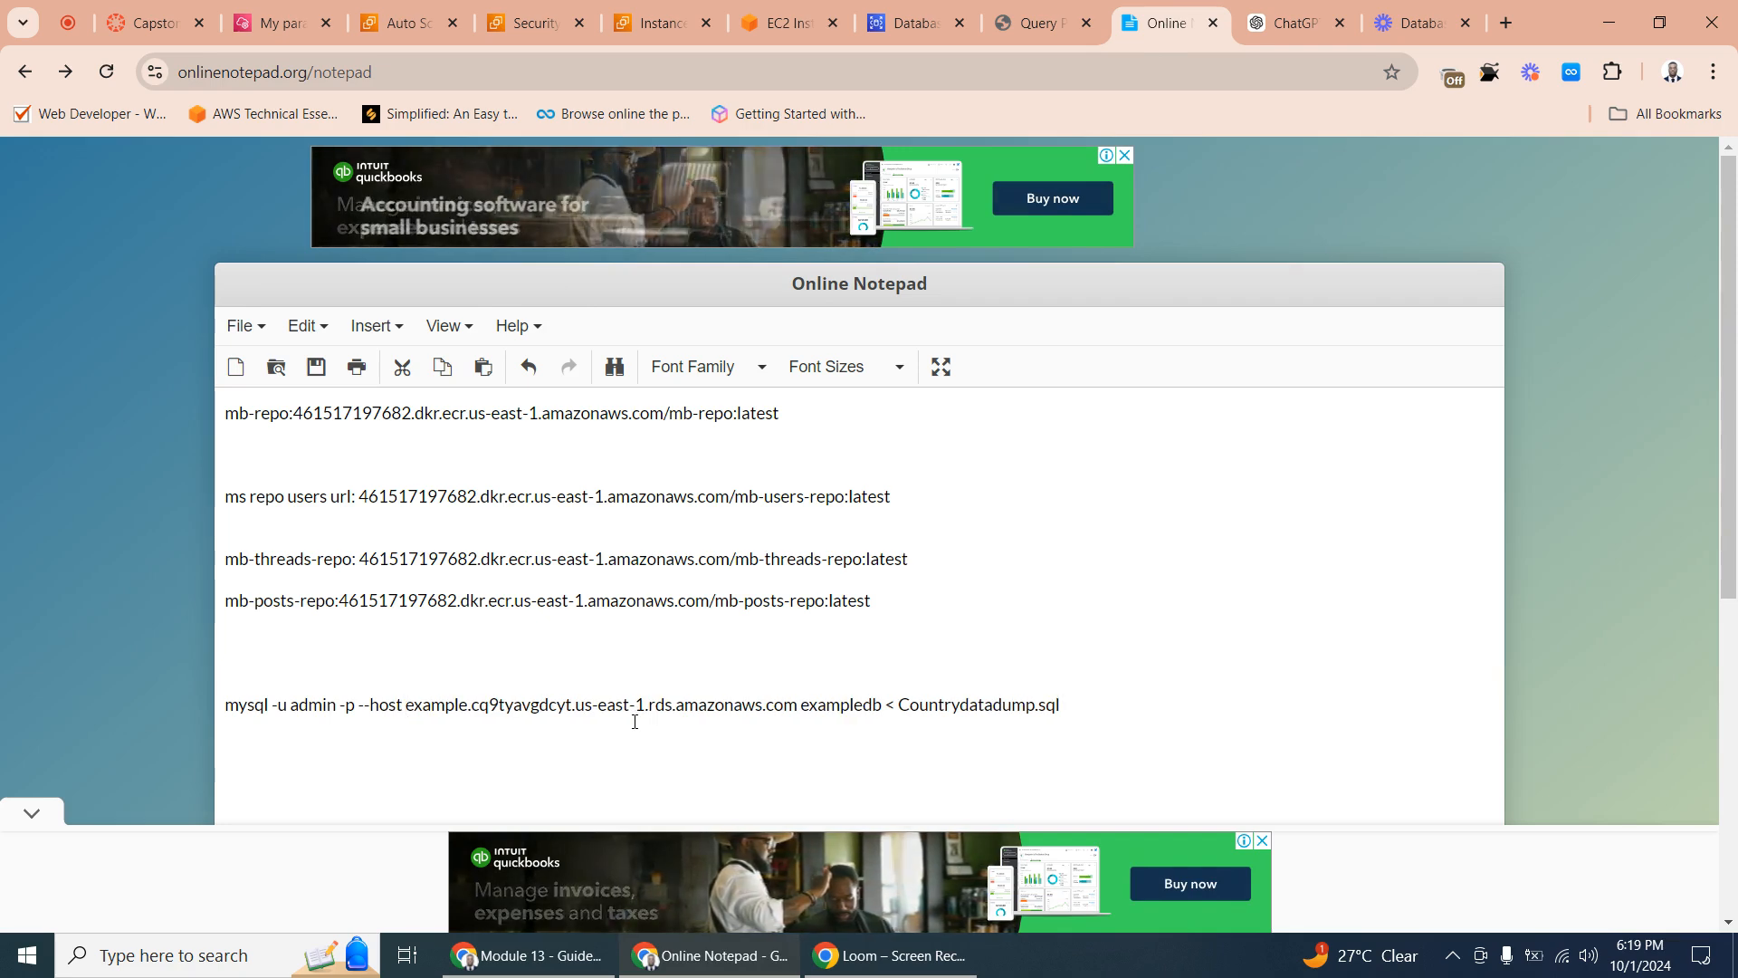
triple_click(601, 710)
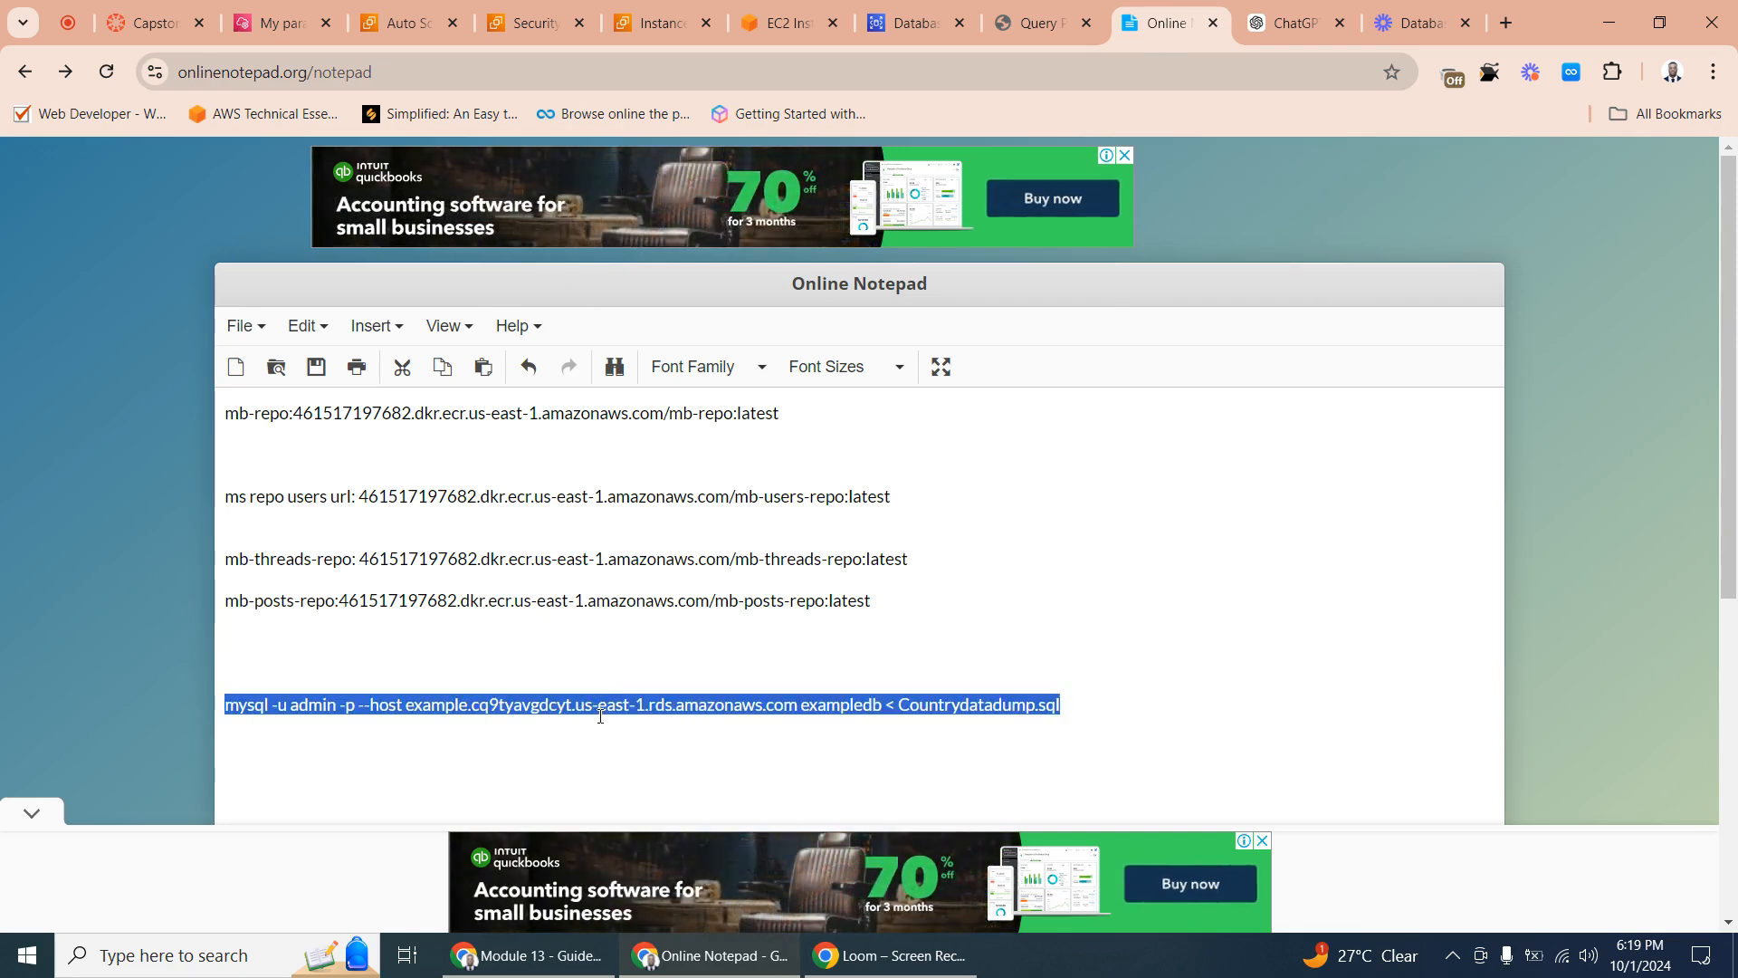
right_click(600, 715)
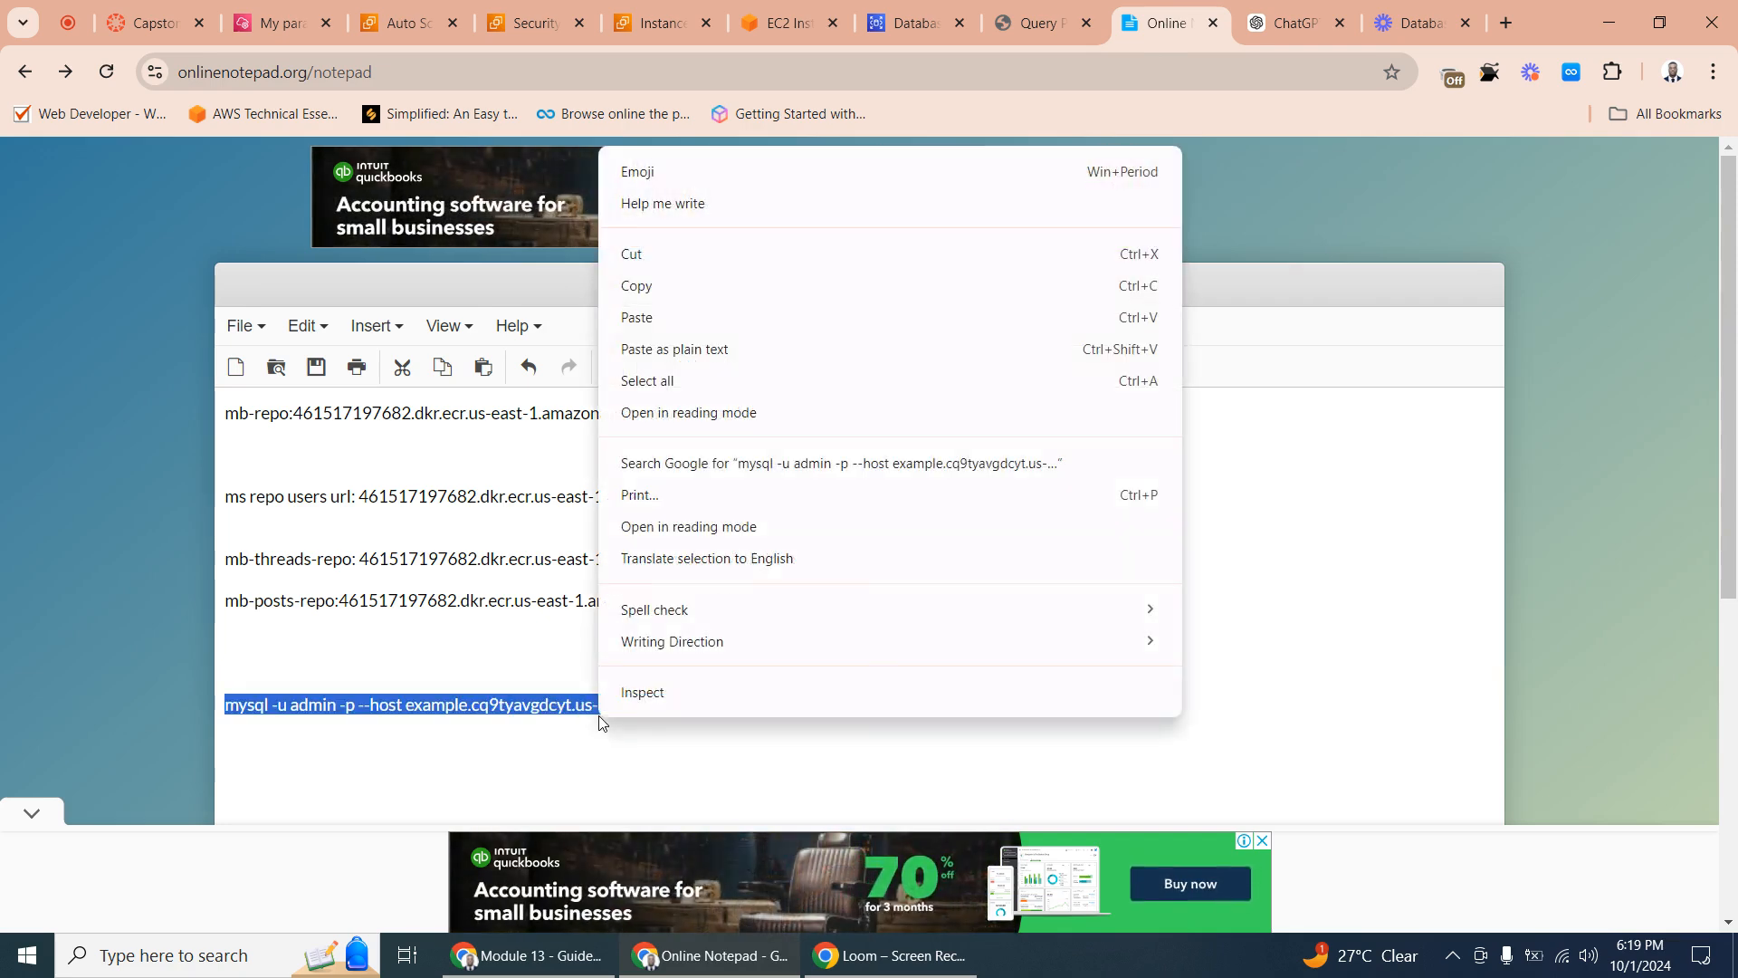
left_click(686, 289)
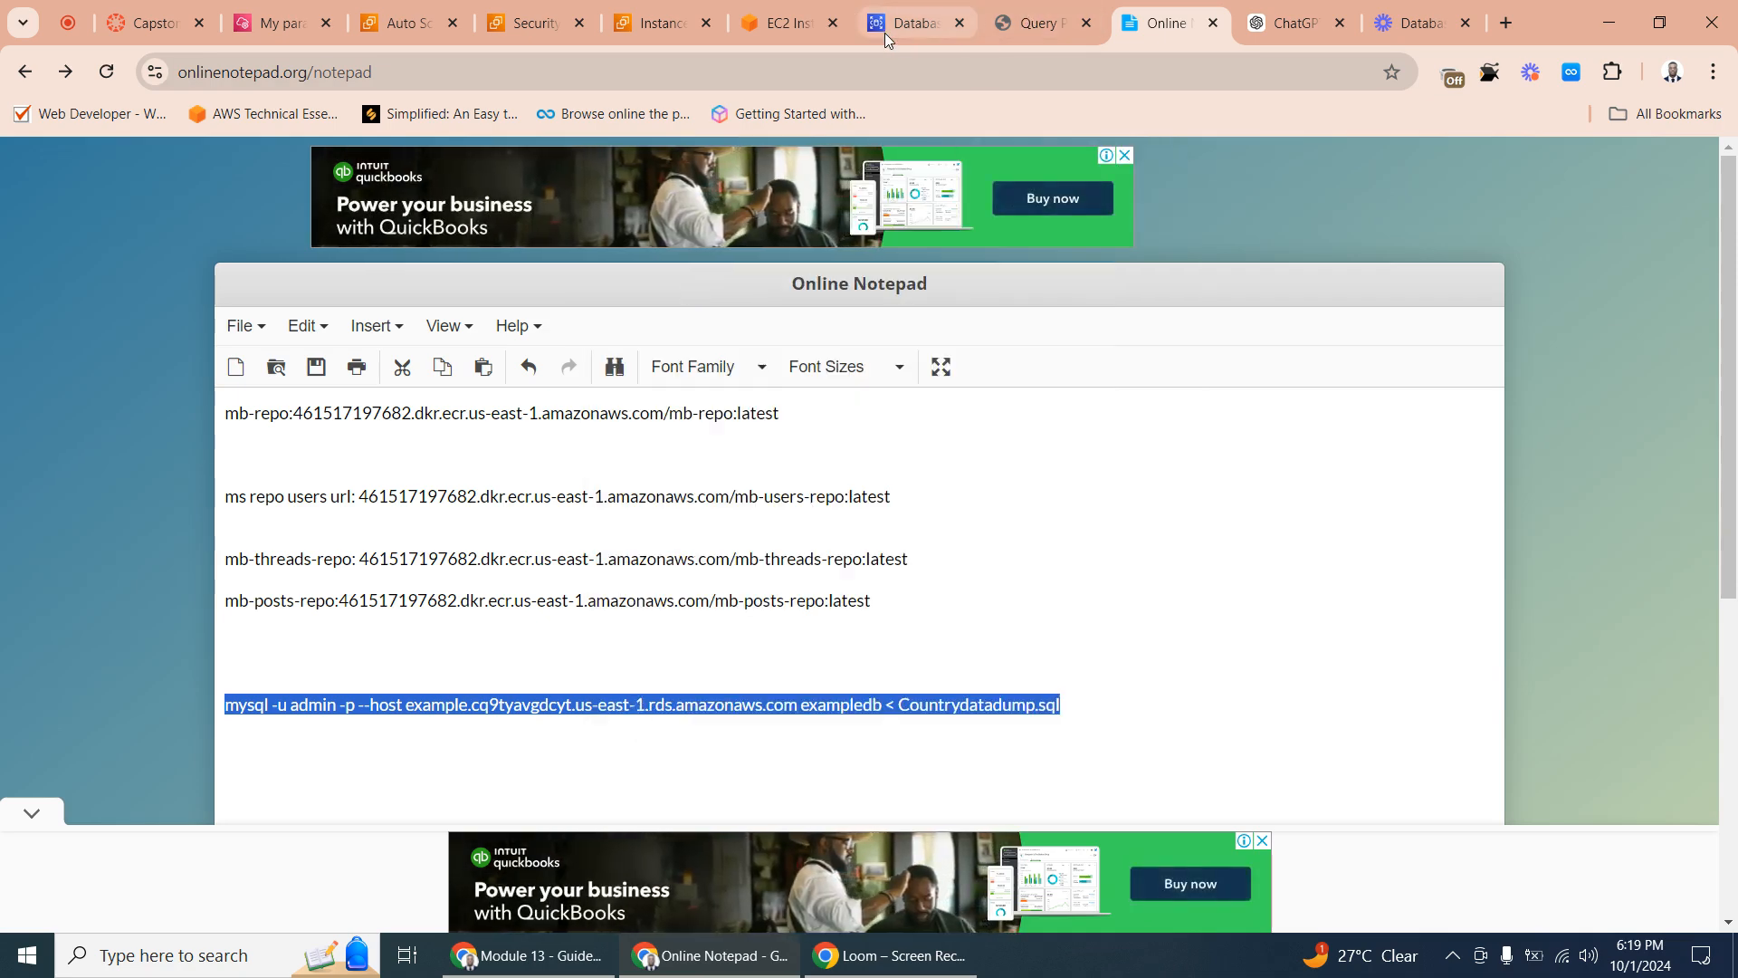
- Run the corrected mysql import of Countrydatadump.sql into exampledb in the EC2 Instance Connect terminal, entering the database password
left_click(781, 23)
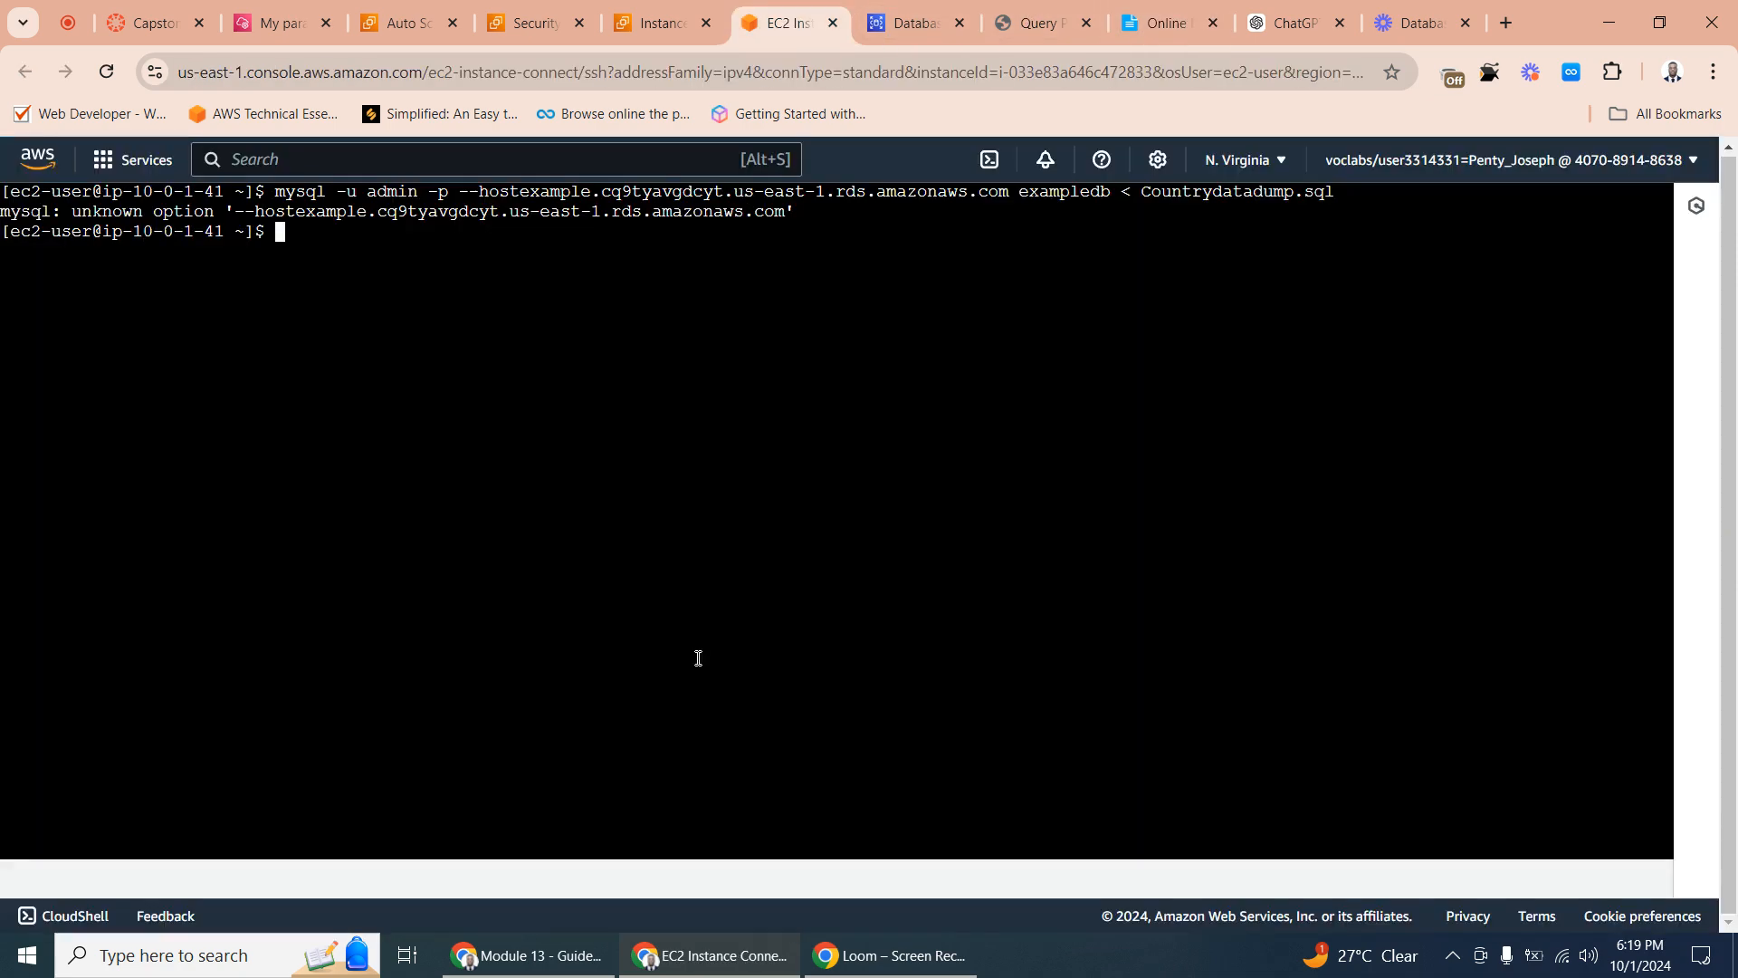
right_click(283, 232)
left_click(362, 477)
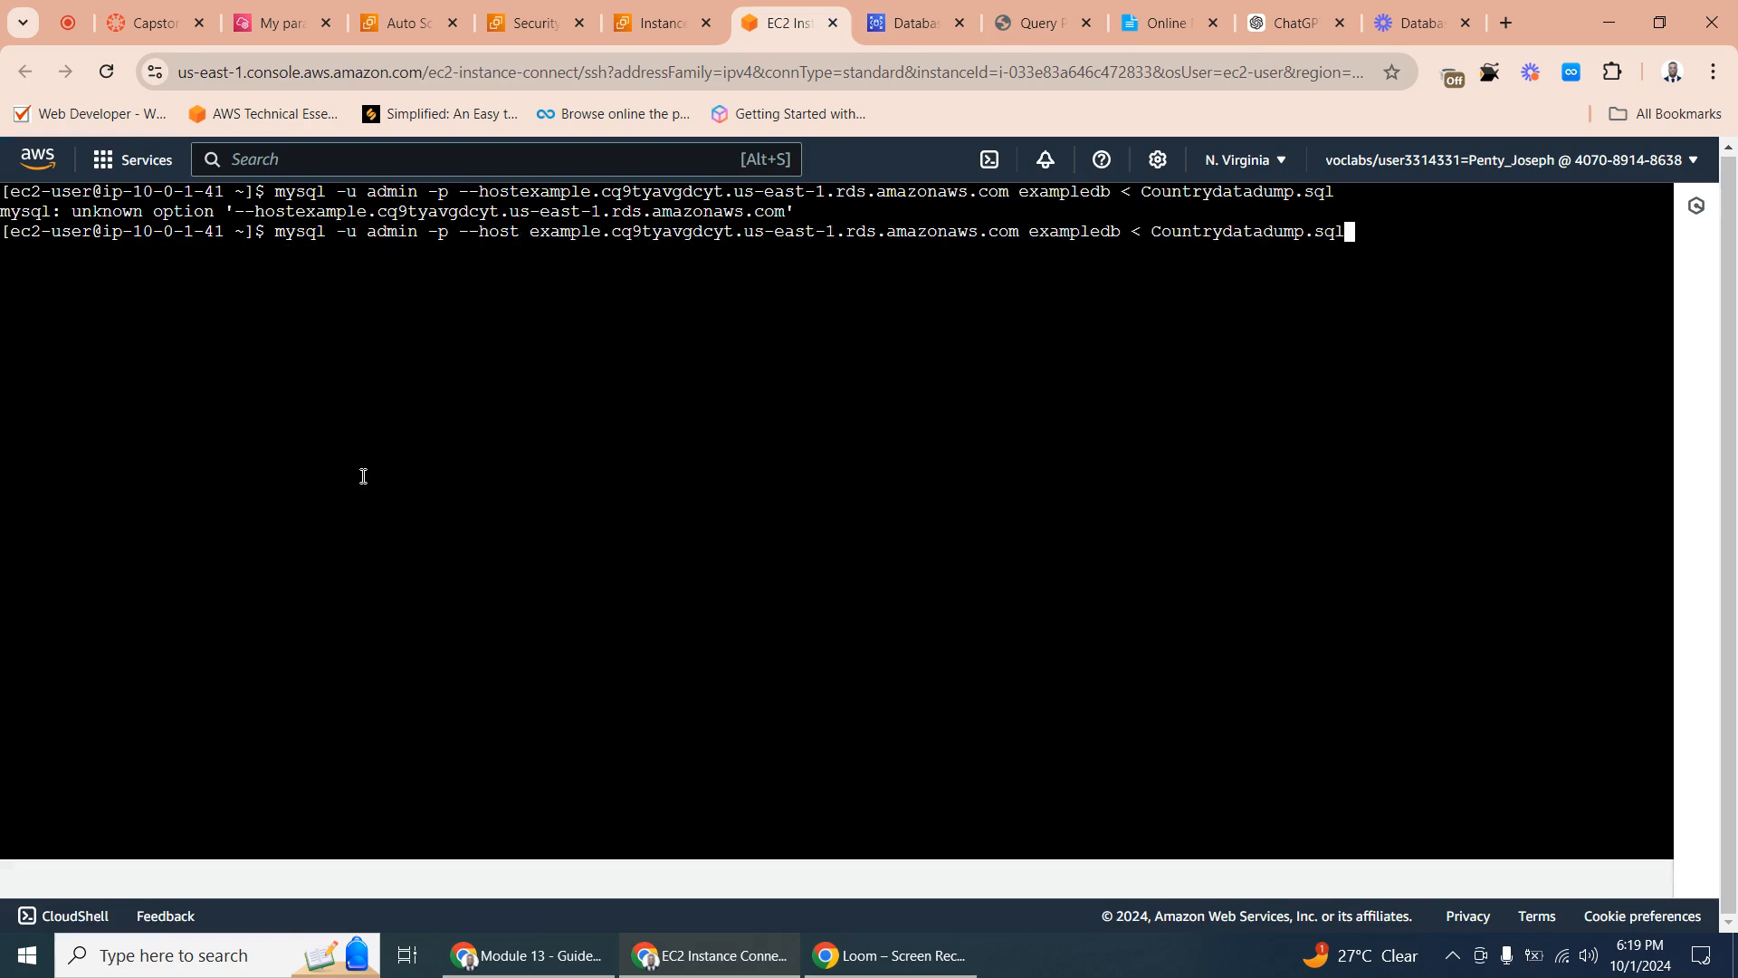
key("Return")
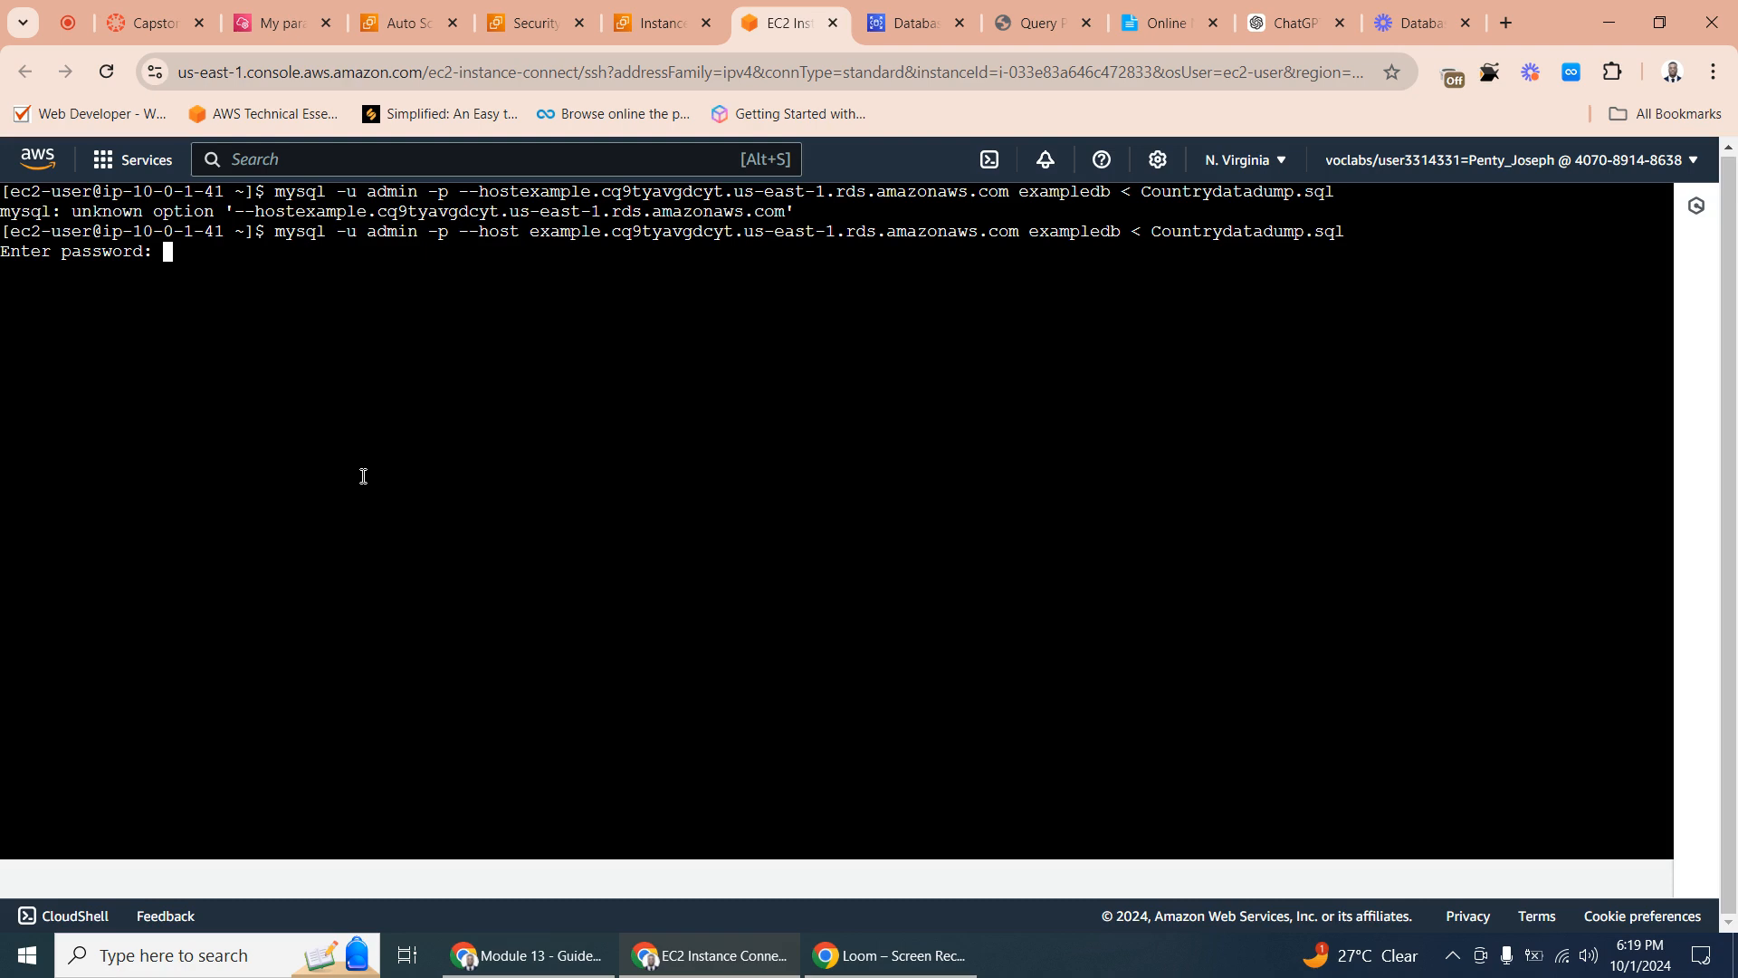
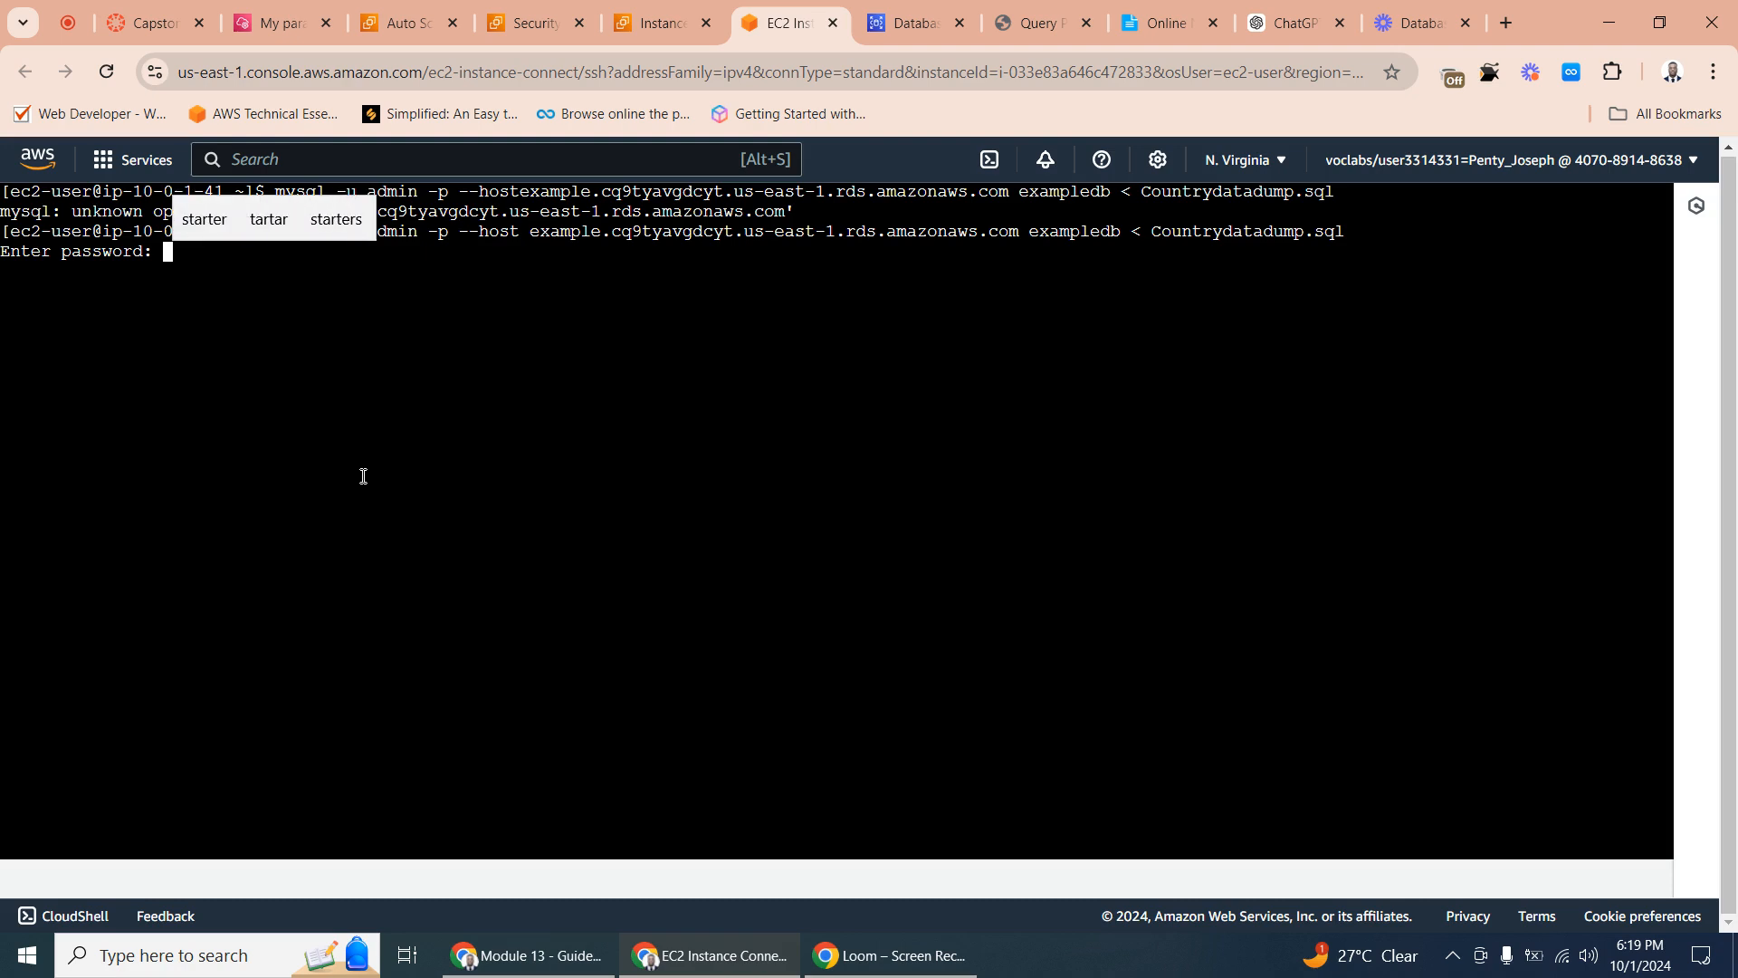
key("Return")
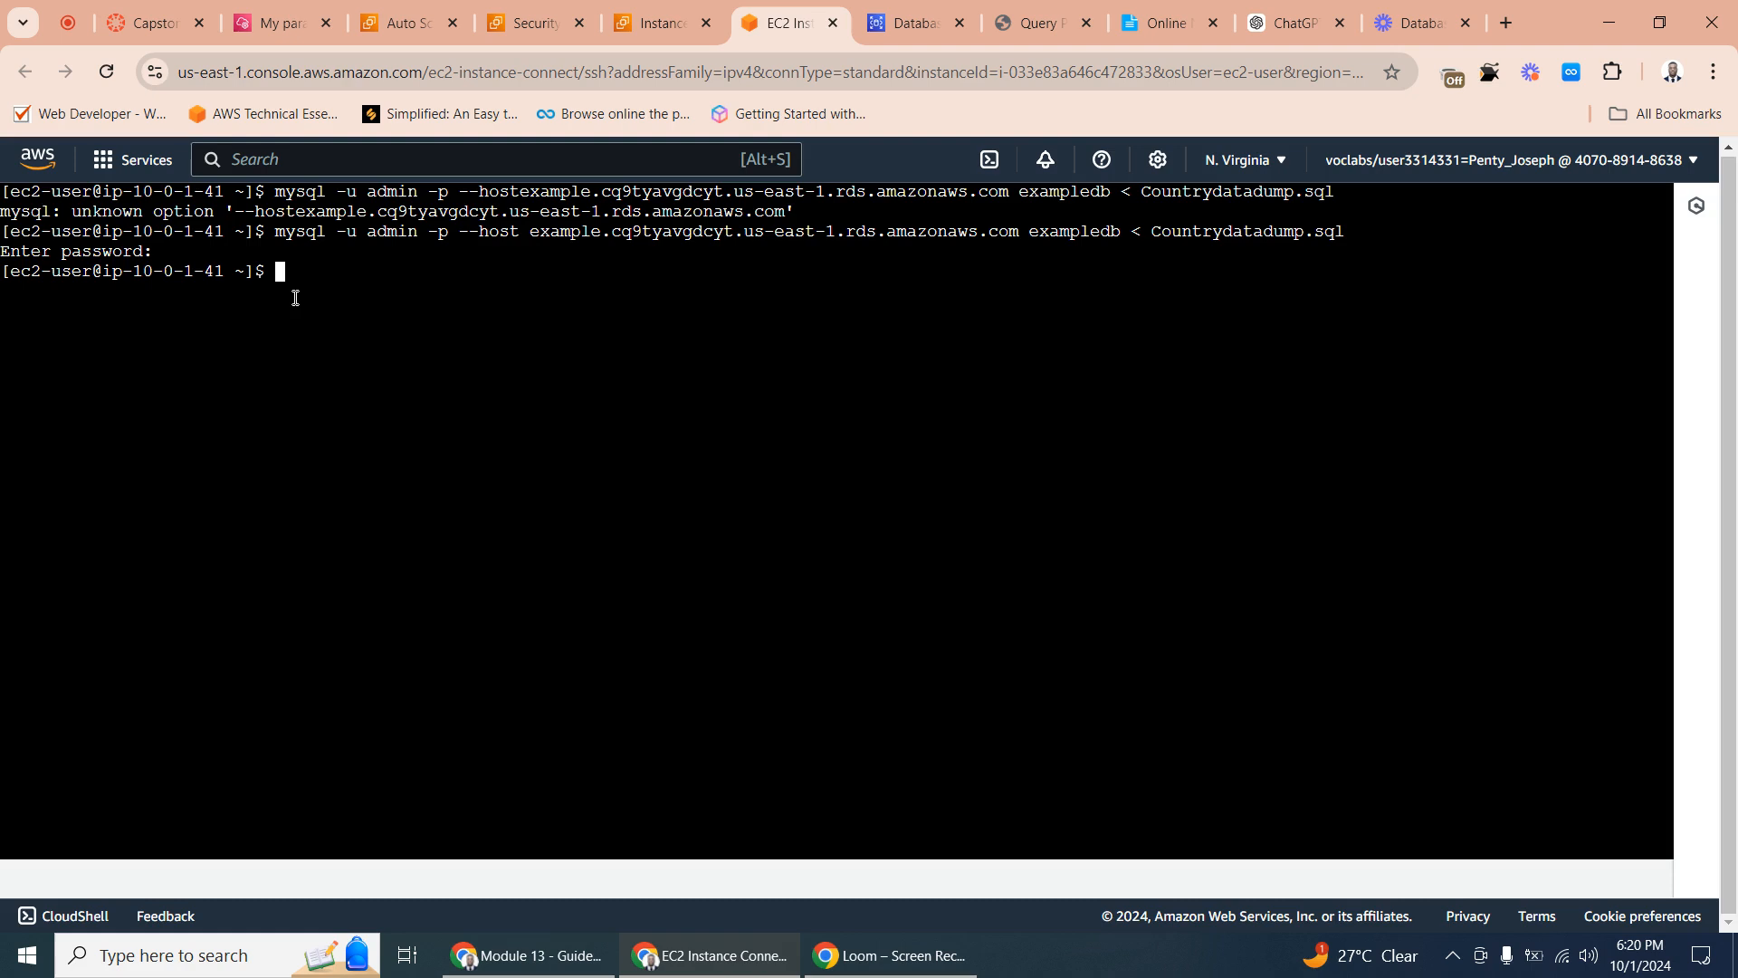
- Copy only the mysql connection part of the Online Notepad command, from mysql through the host address, leaving out exampledb and the dump file
left_click(1157, 16)
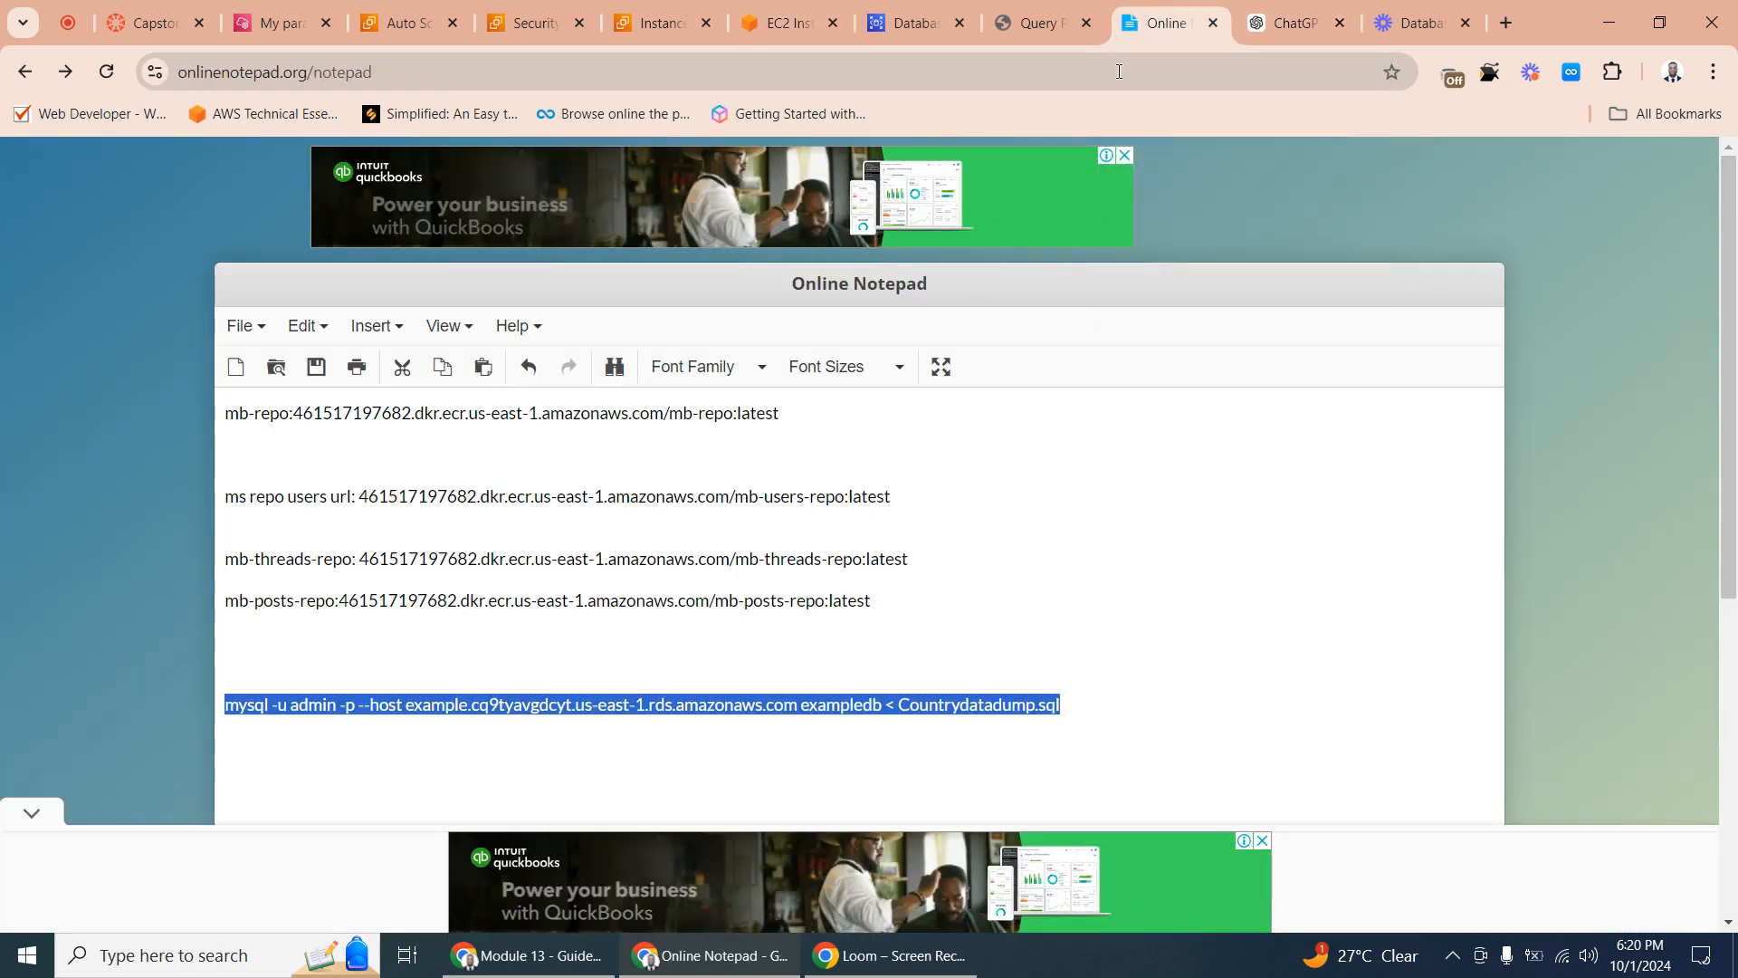
left_click(635, 704)
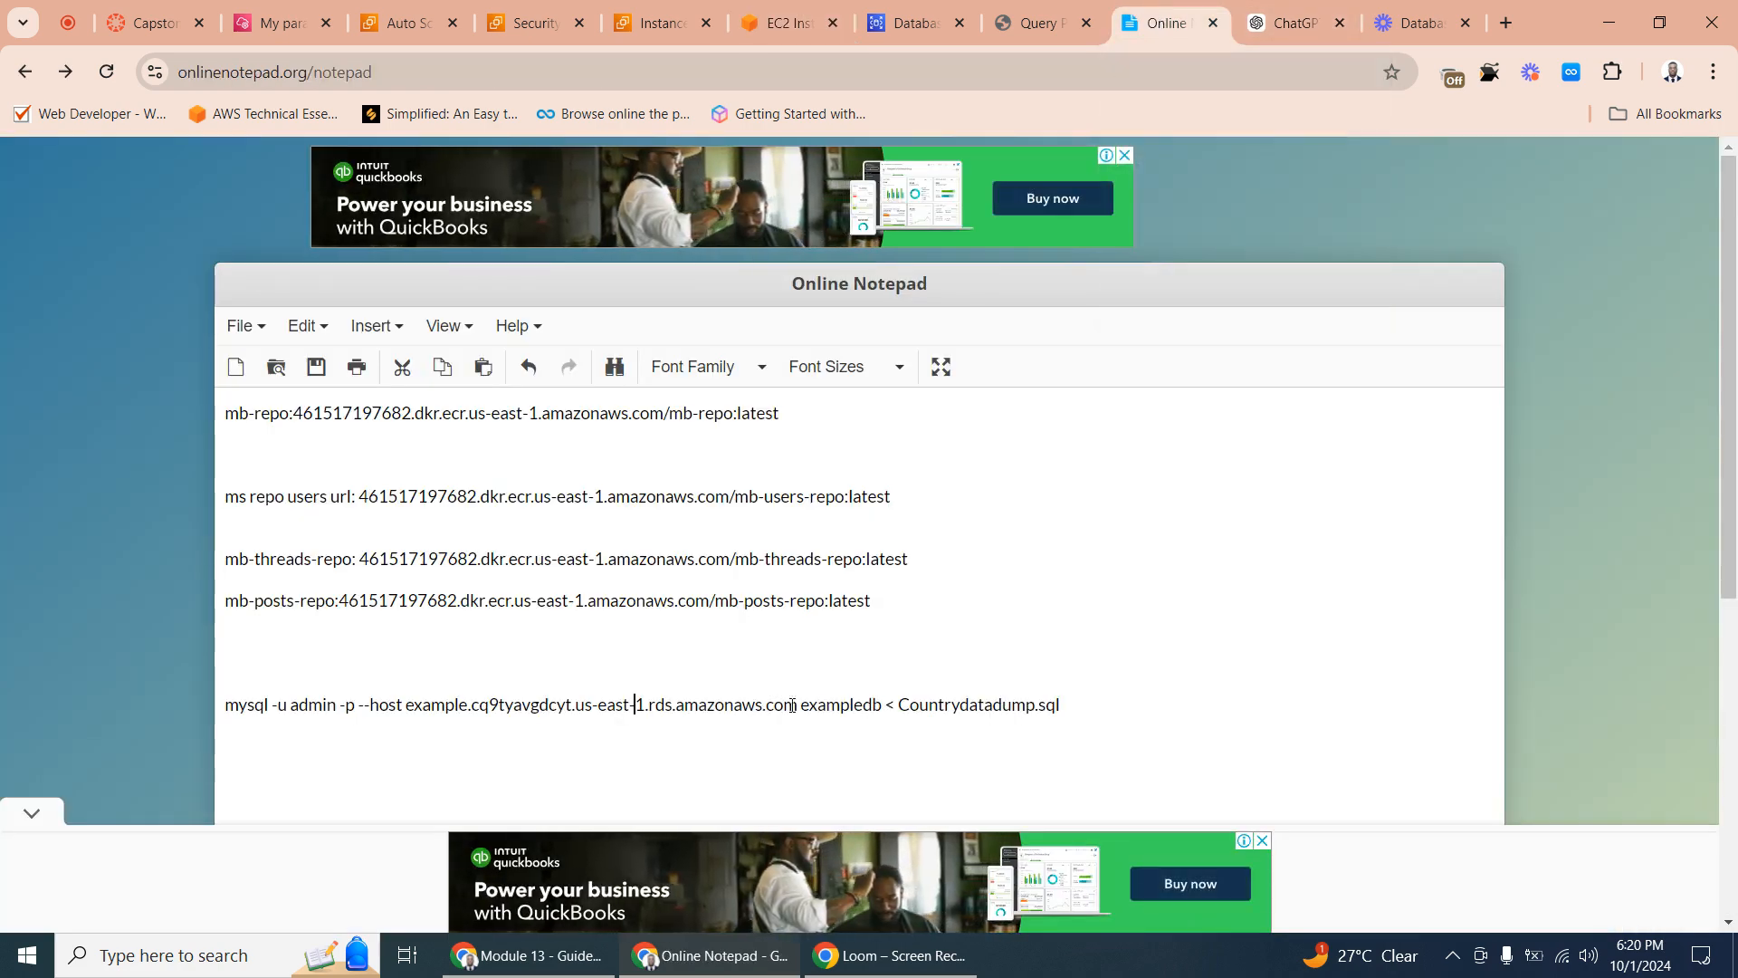
left_click_drag(797, 705, 226, 707)
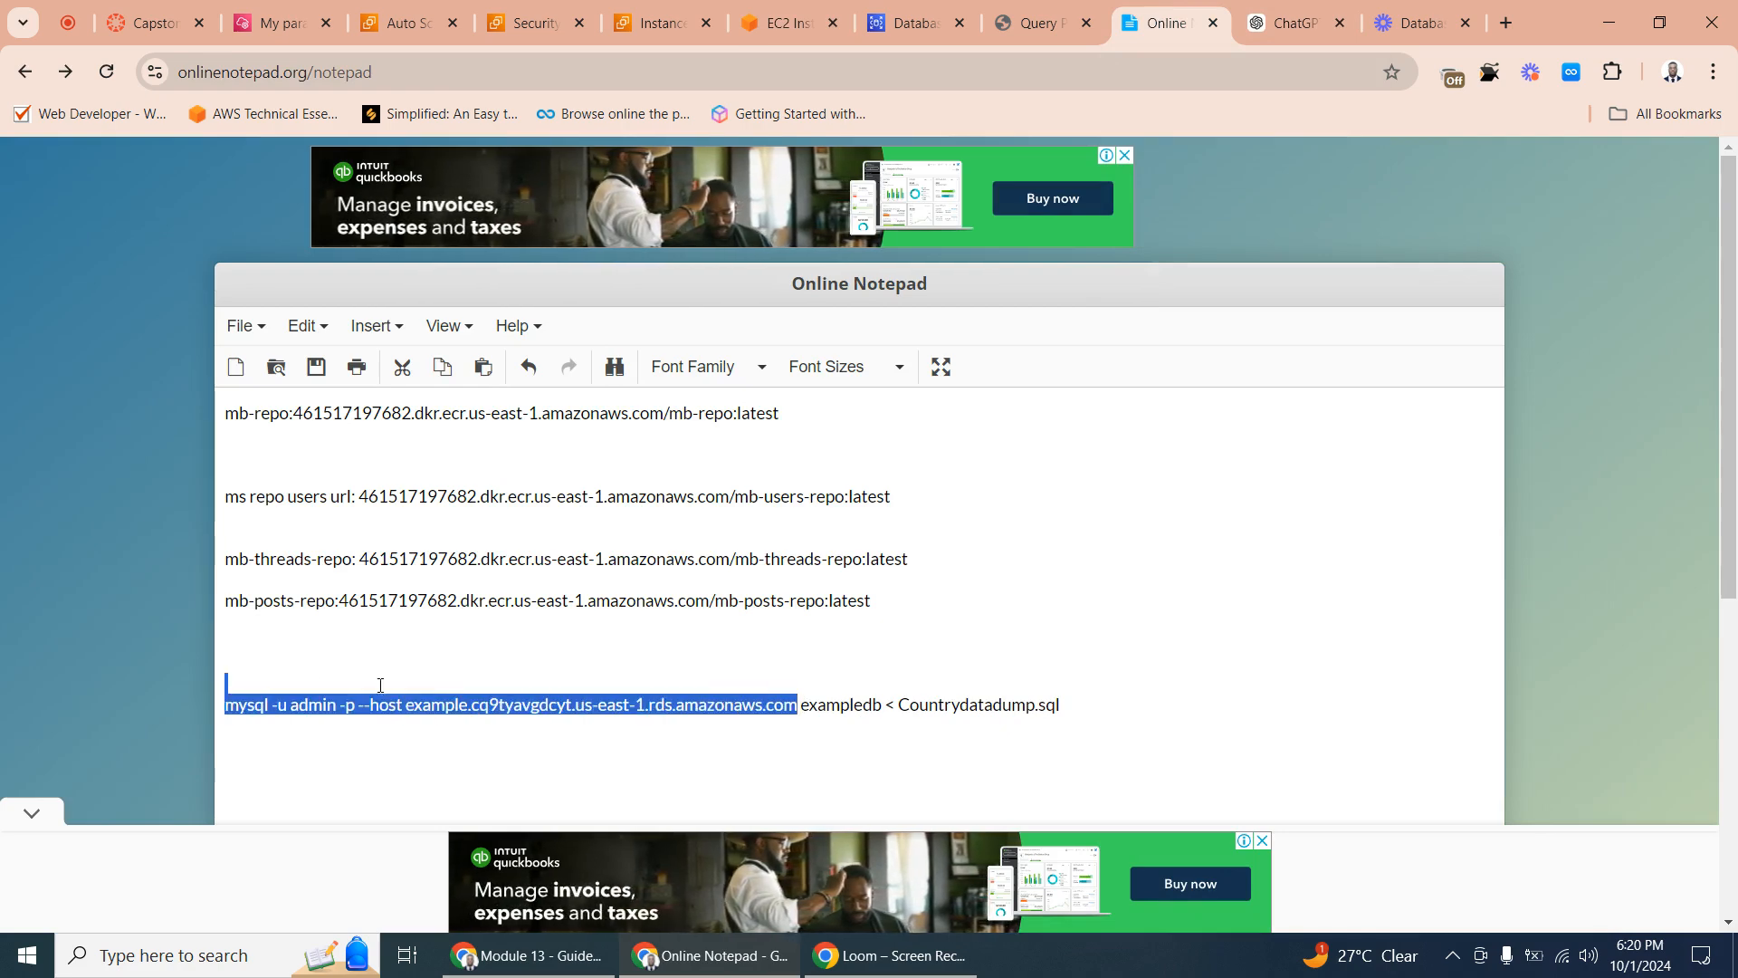
right_click(229, 706)
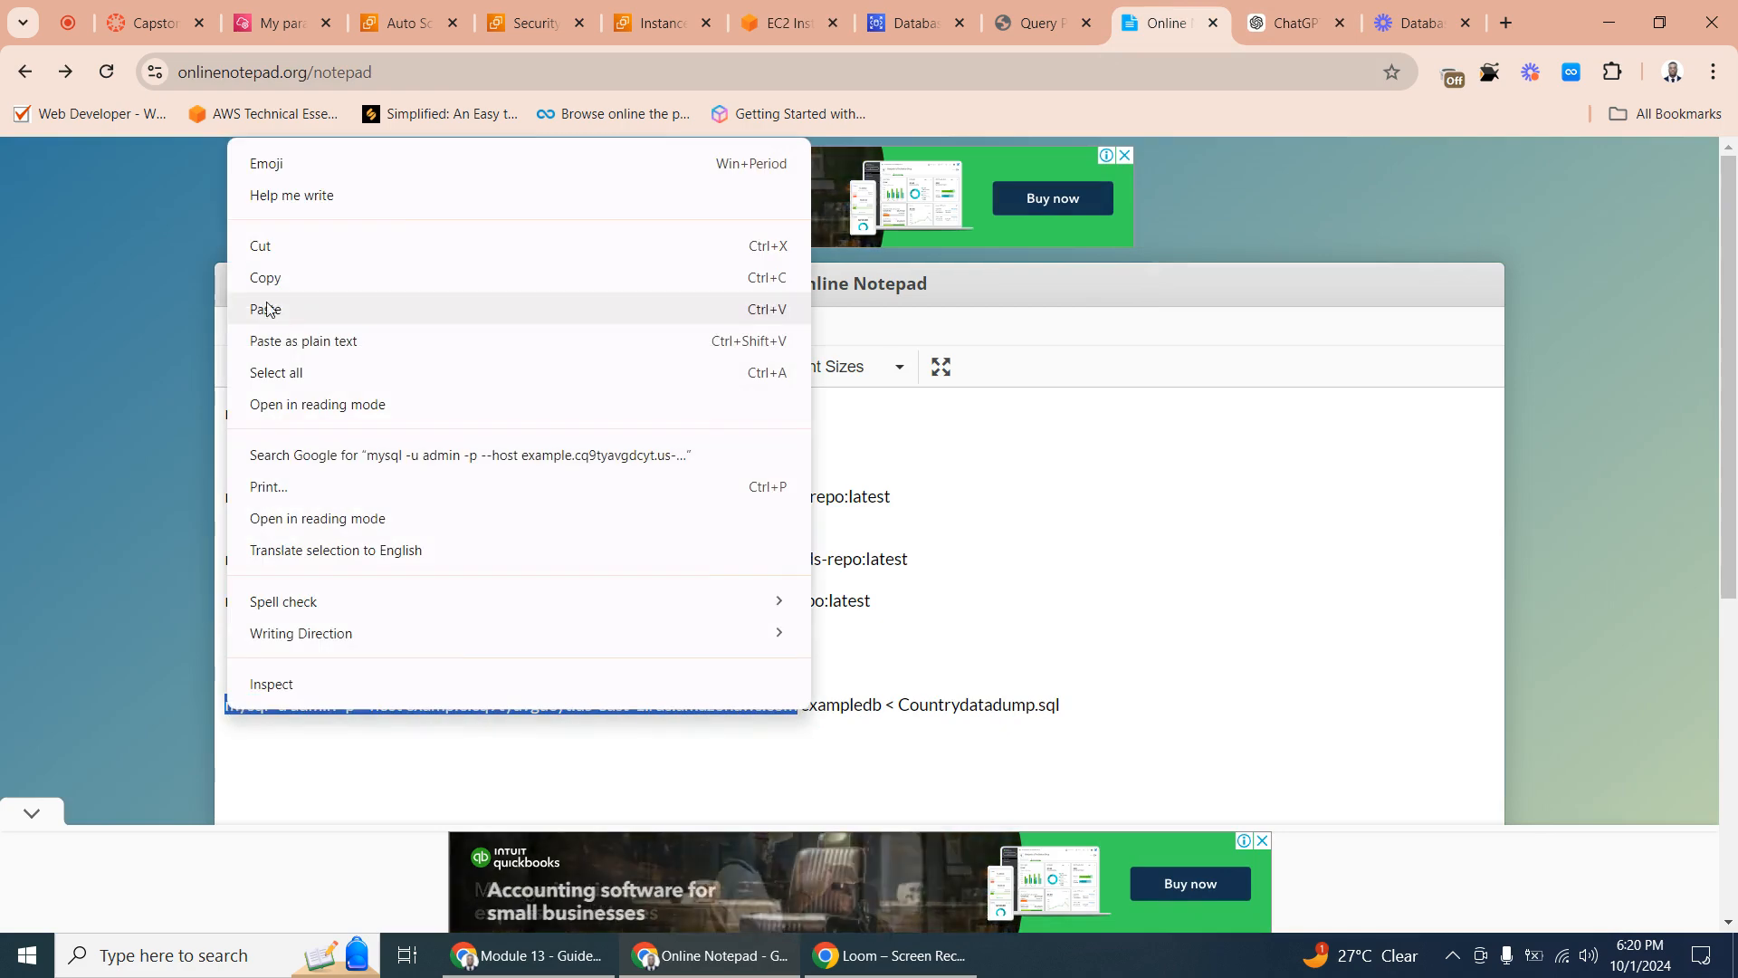
left_click(286, 278)
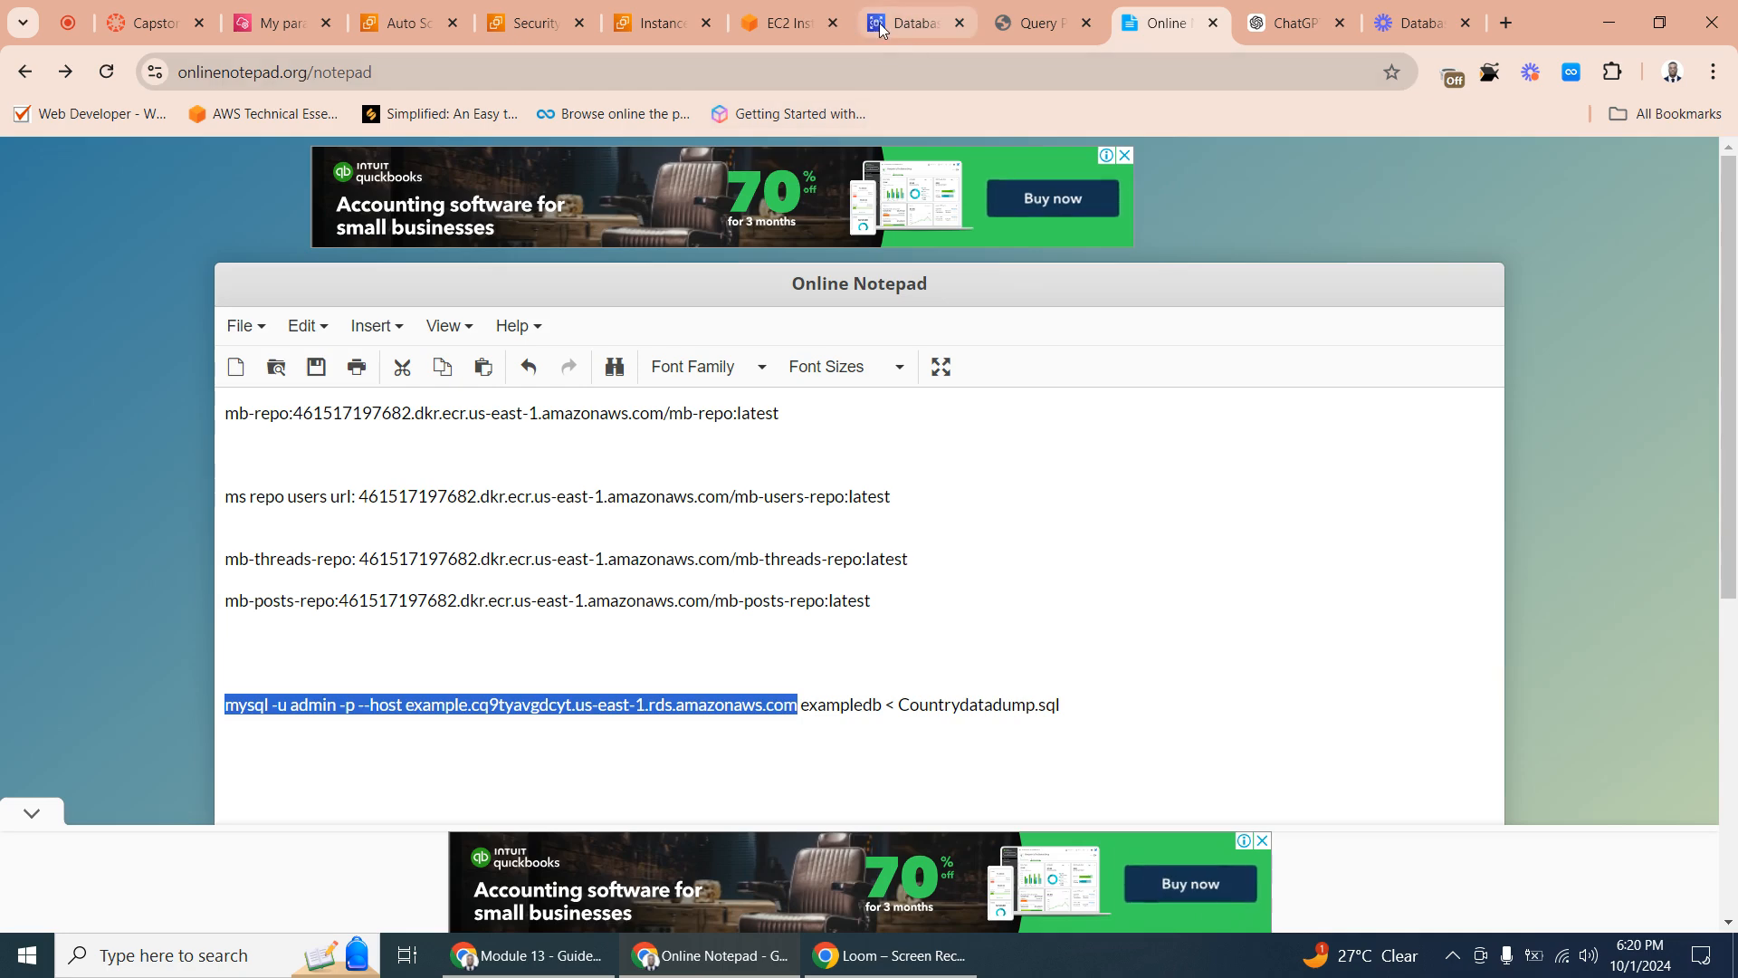
- Connect to the RDS database as admin from the EC2 Instance Connect terminal with the copied mysql command, entering the database password
left_click(784, 25)
right_click(279, 269)
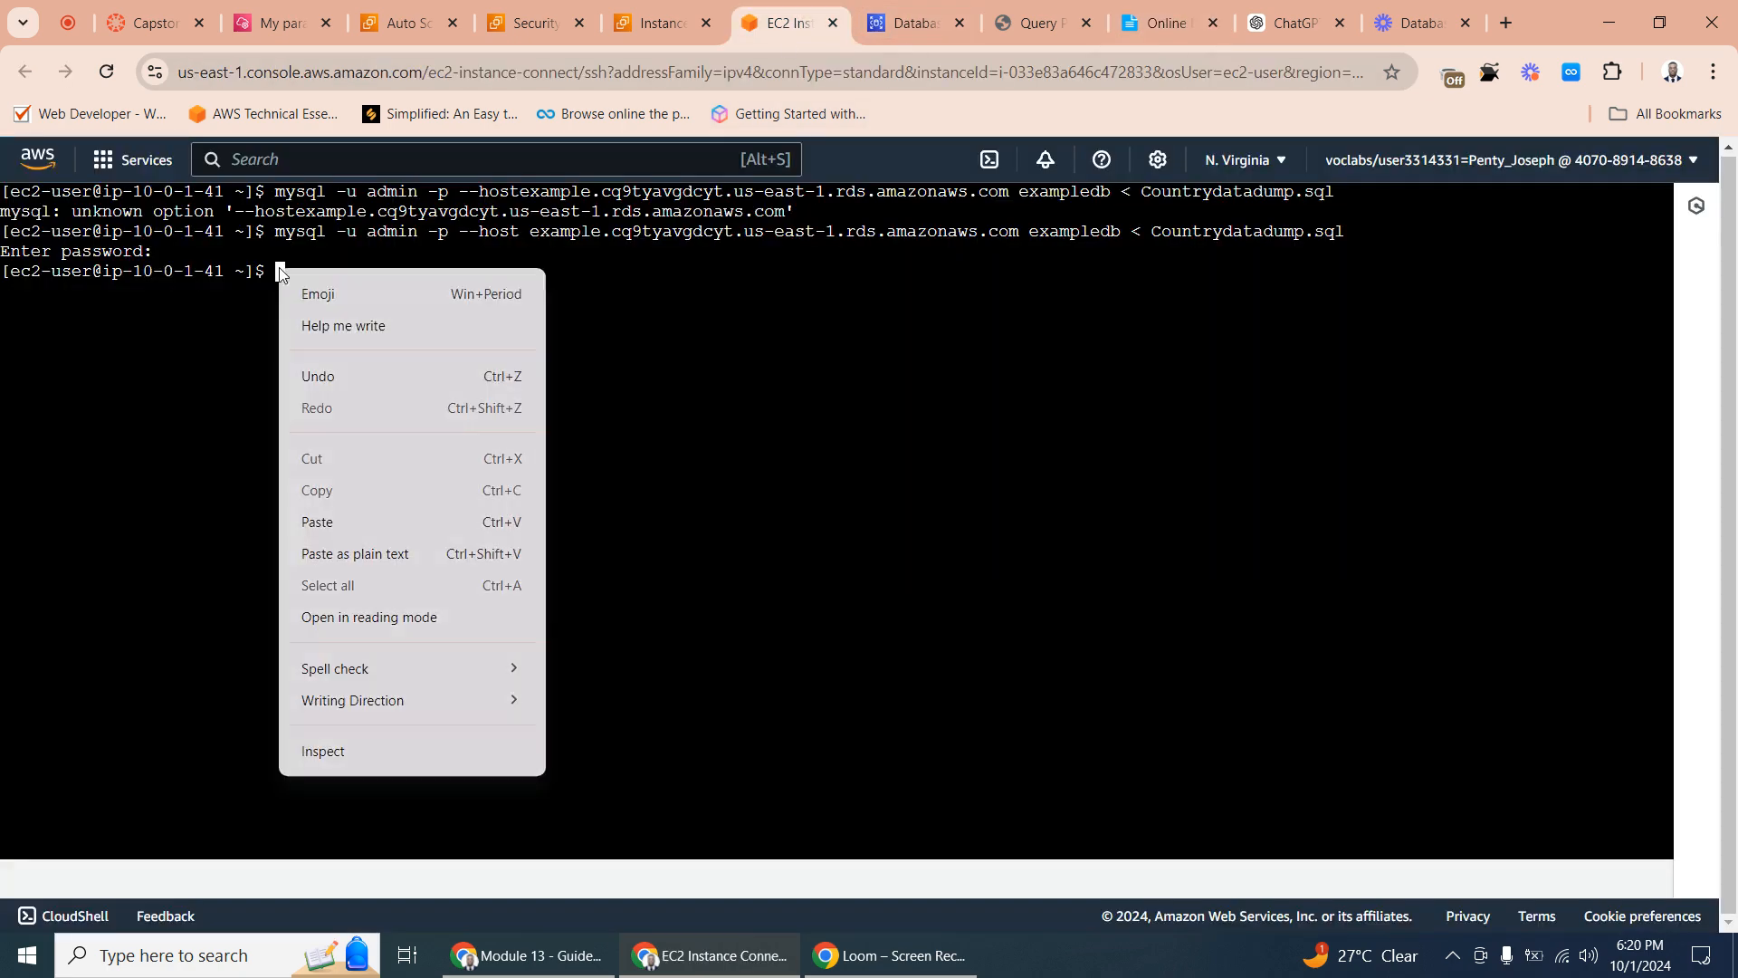
left_click(367, 523)
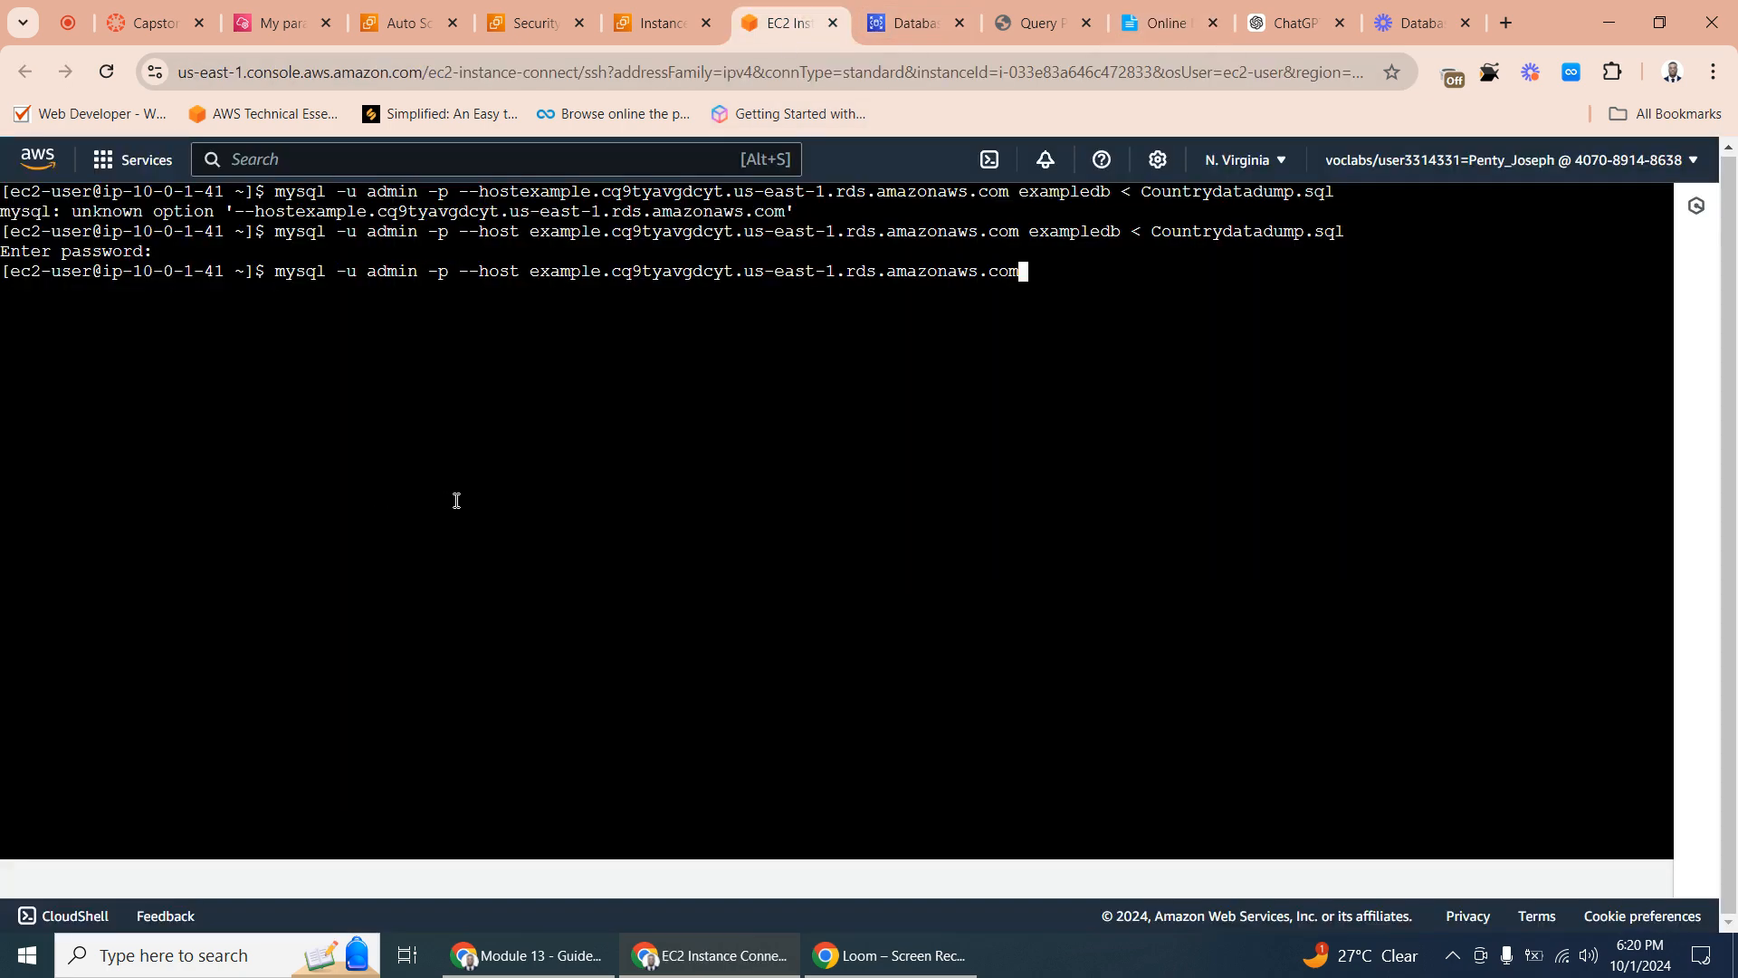
key("Return")
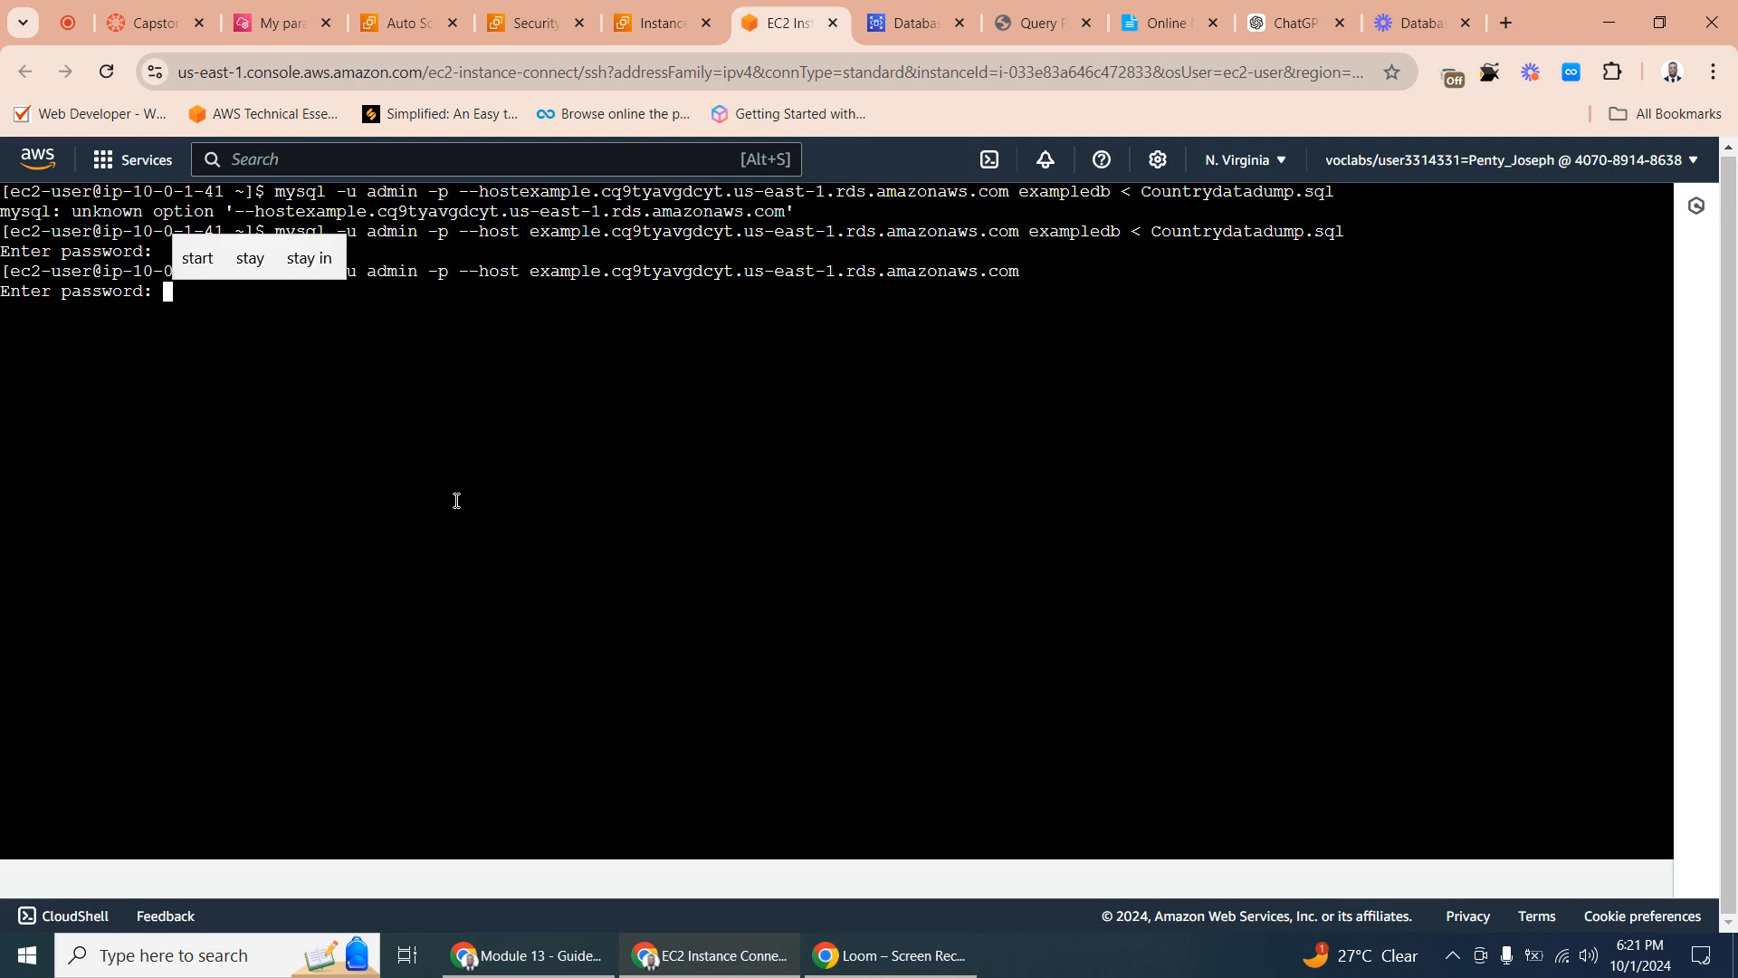
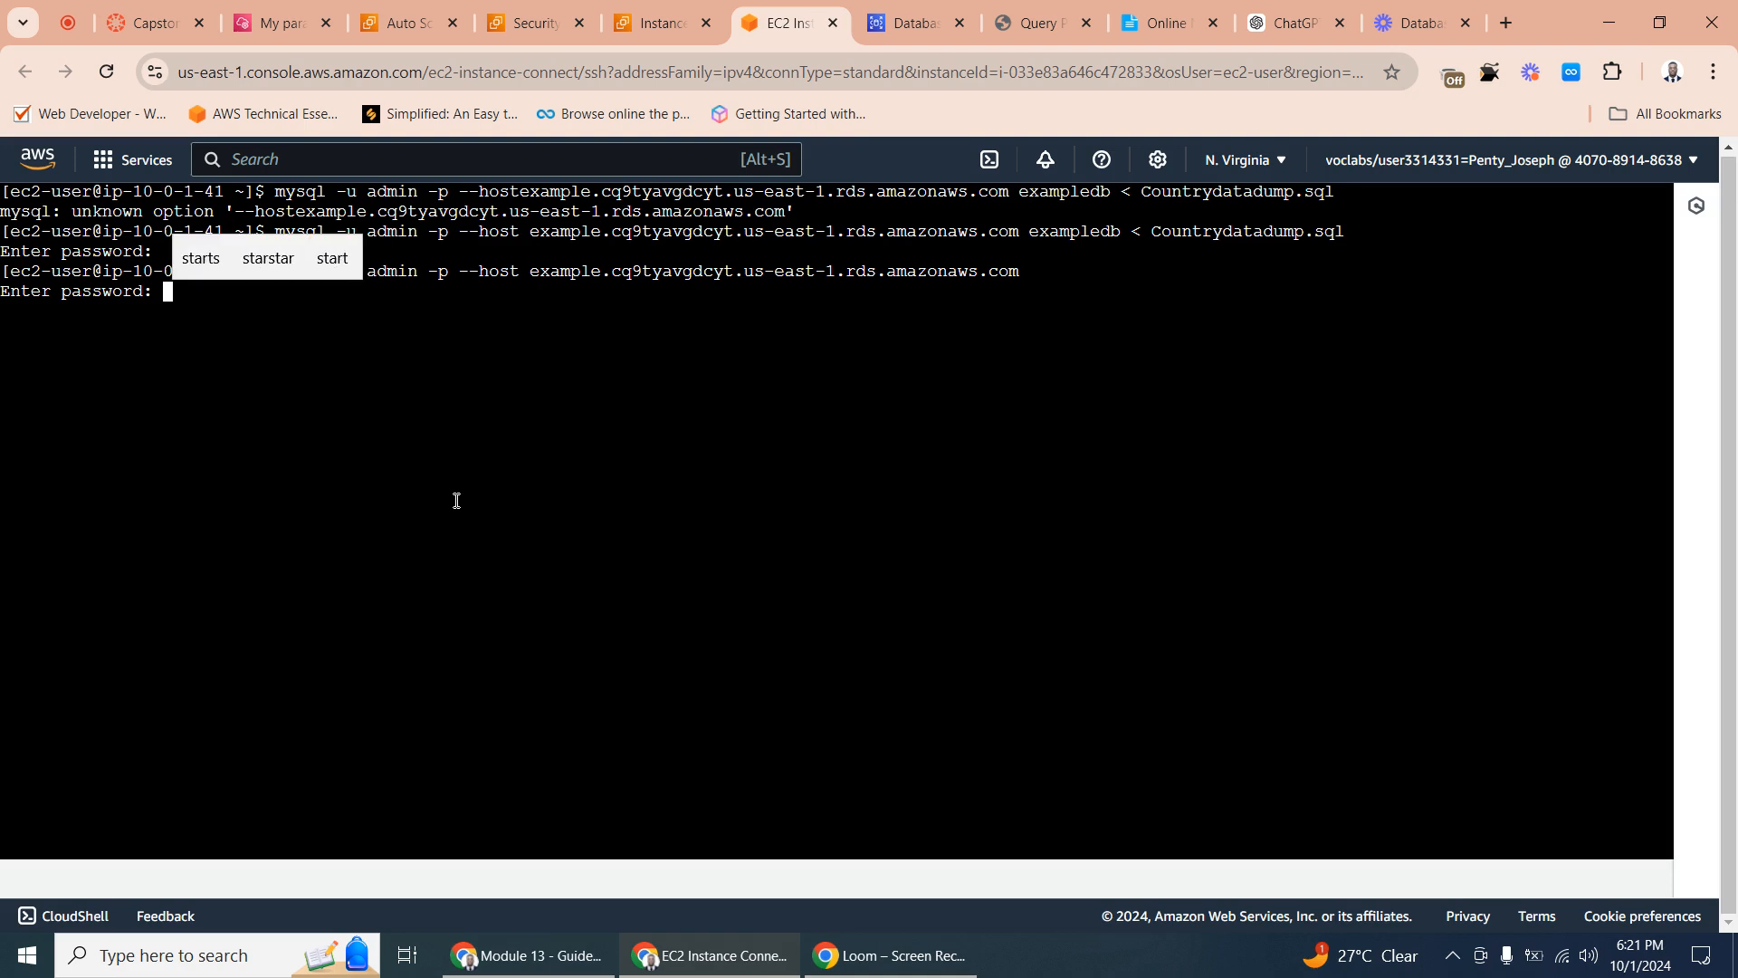
key("Return")
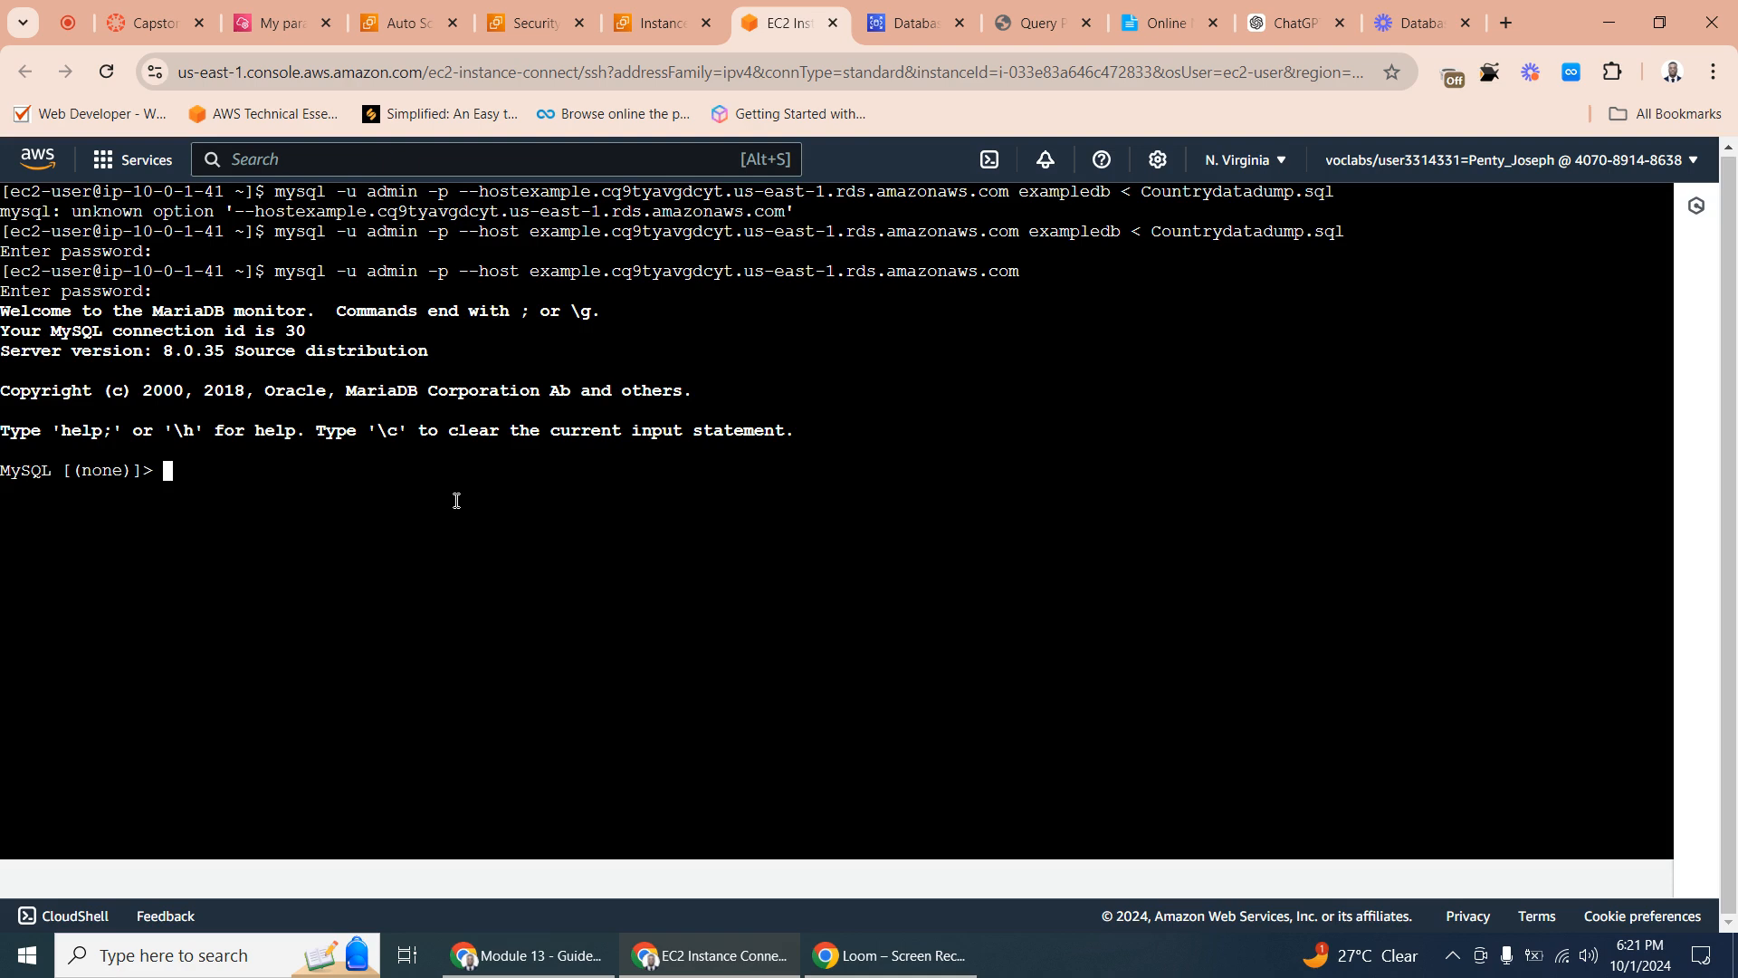
- Try to list the databases in the MySQL session with show databases, repeating the command on the continuation line with a closing semicolon
type("show ")
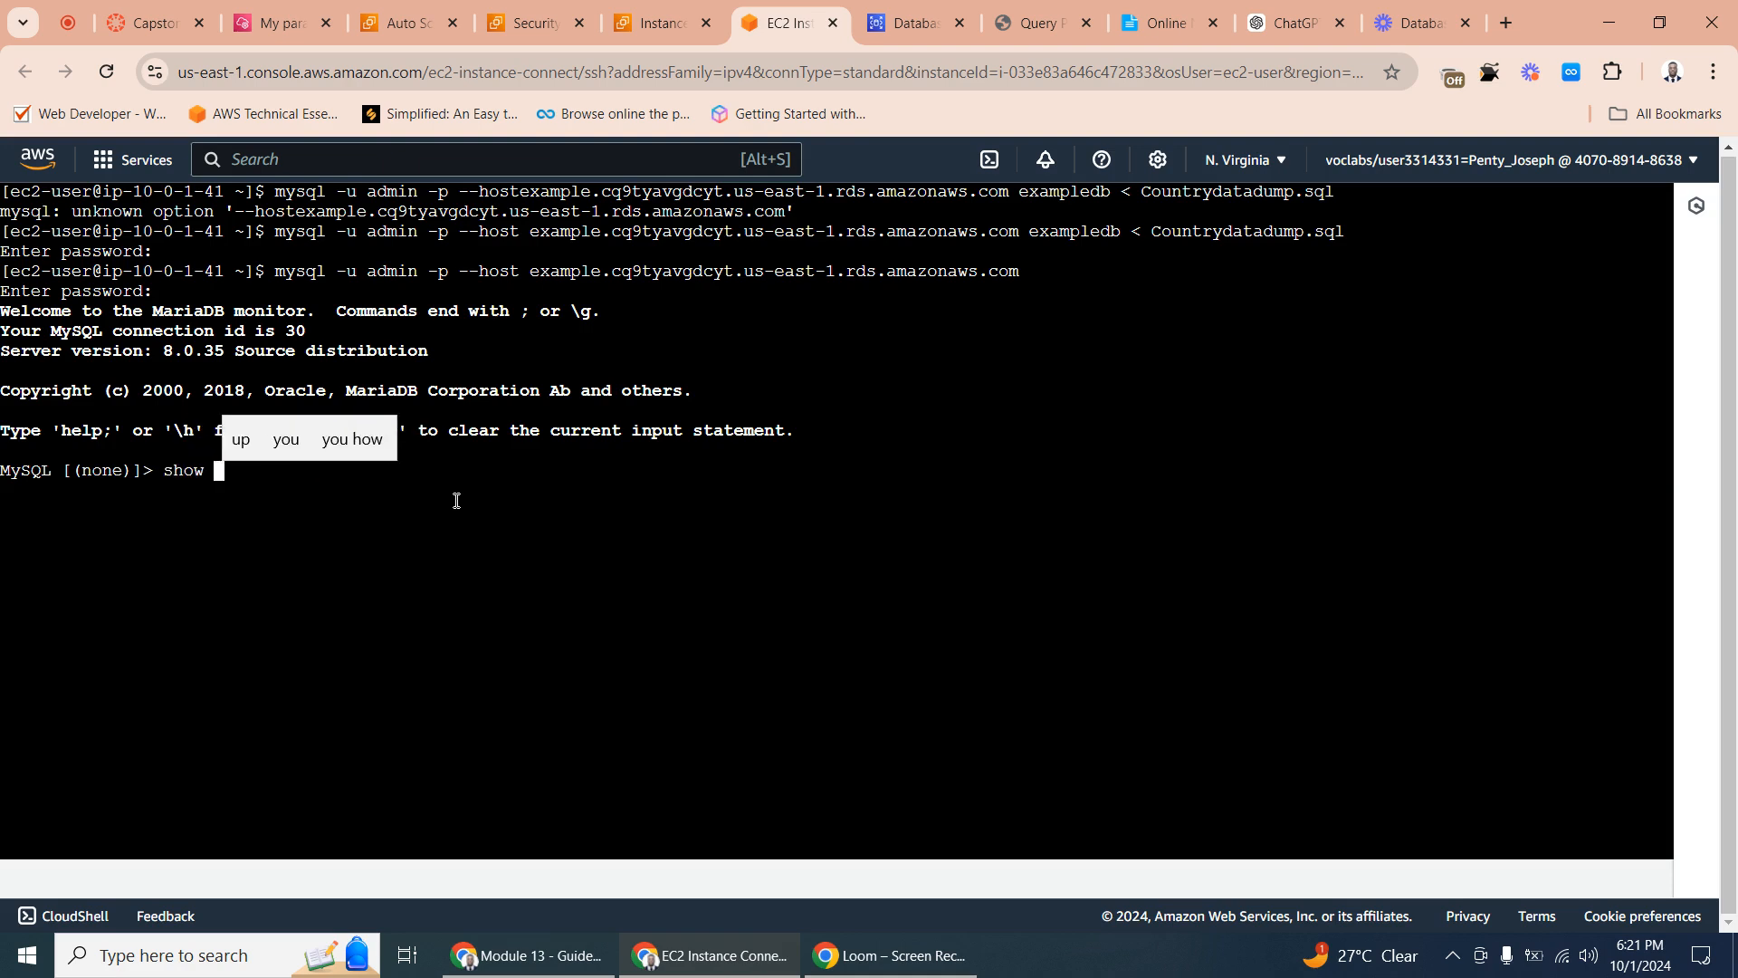
type("data")
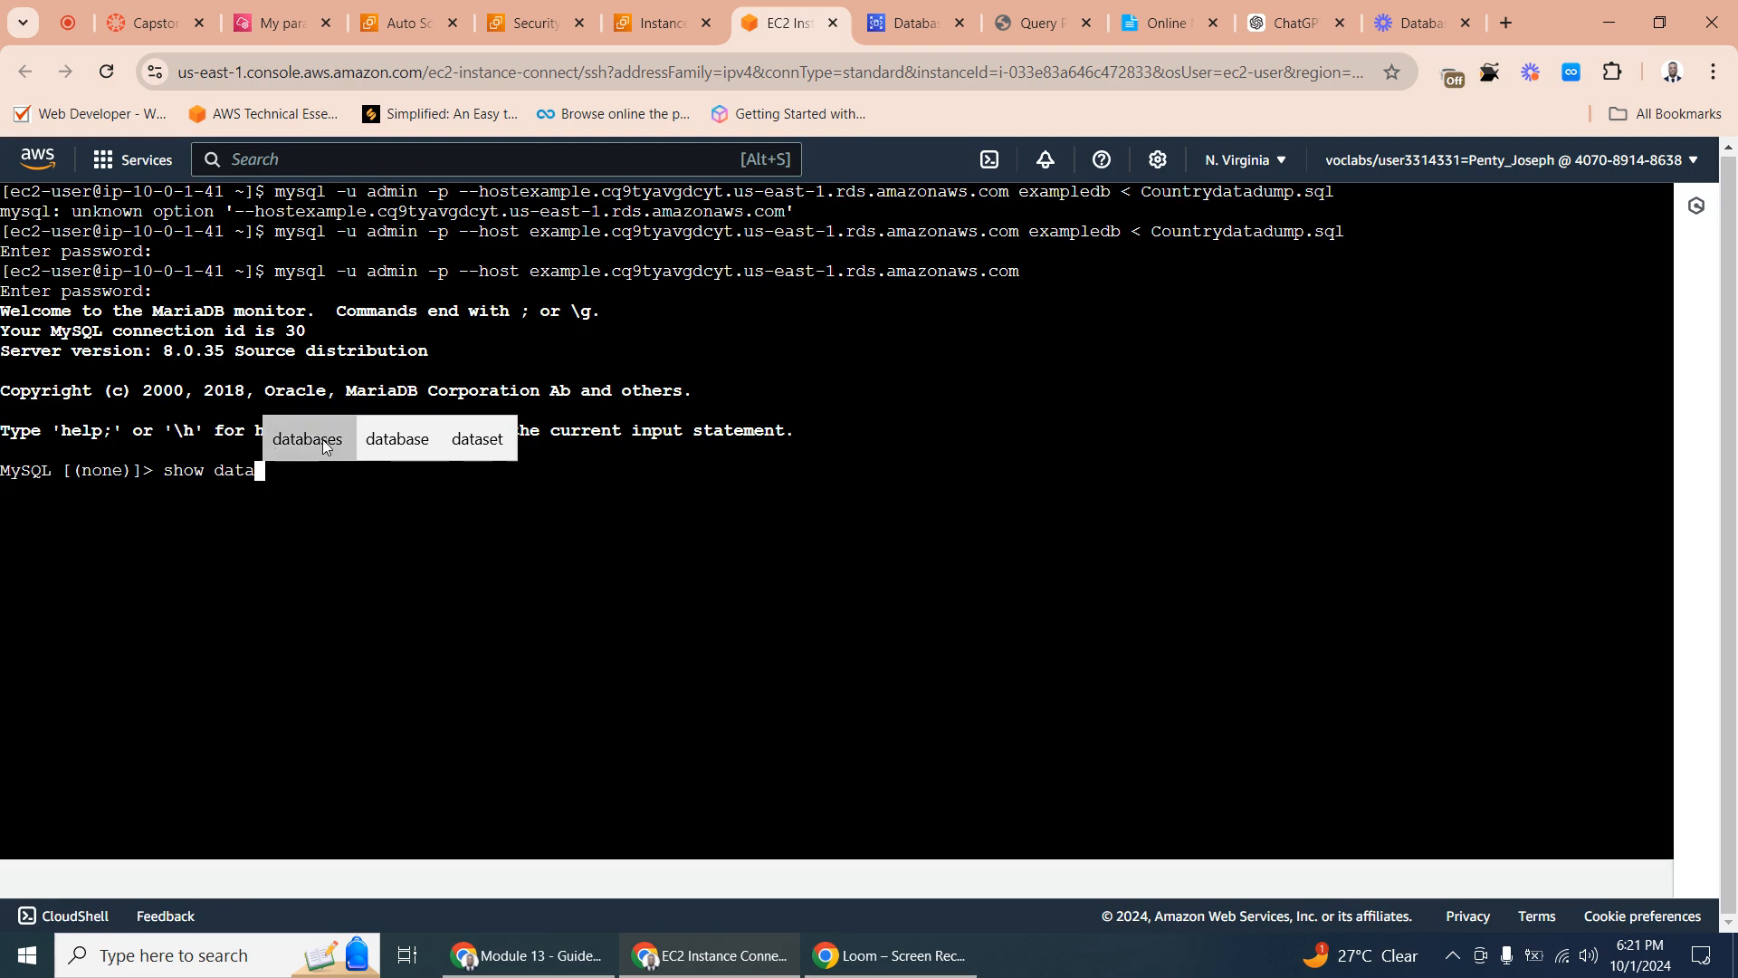
type("b")
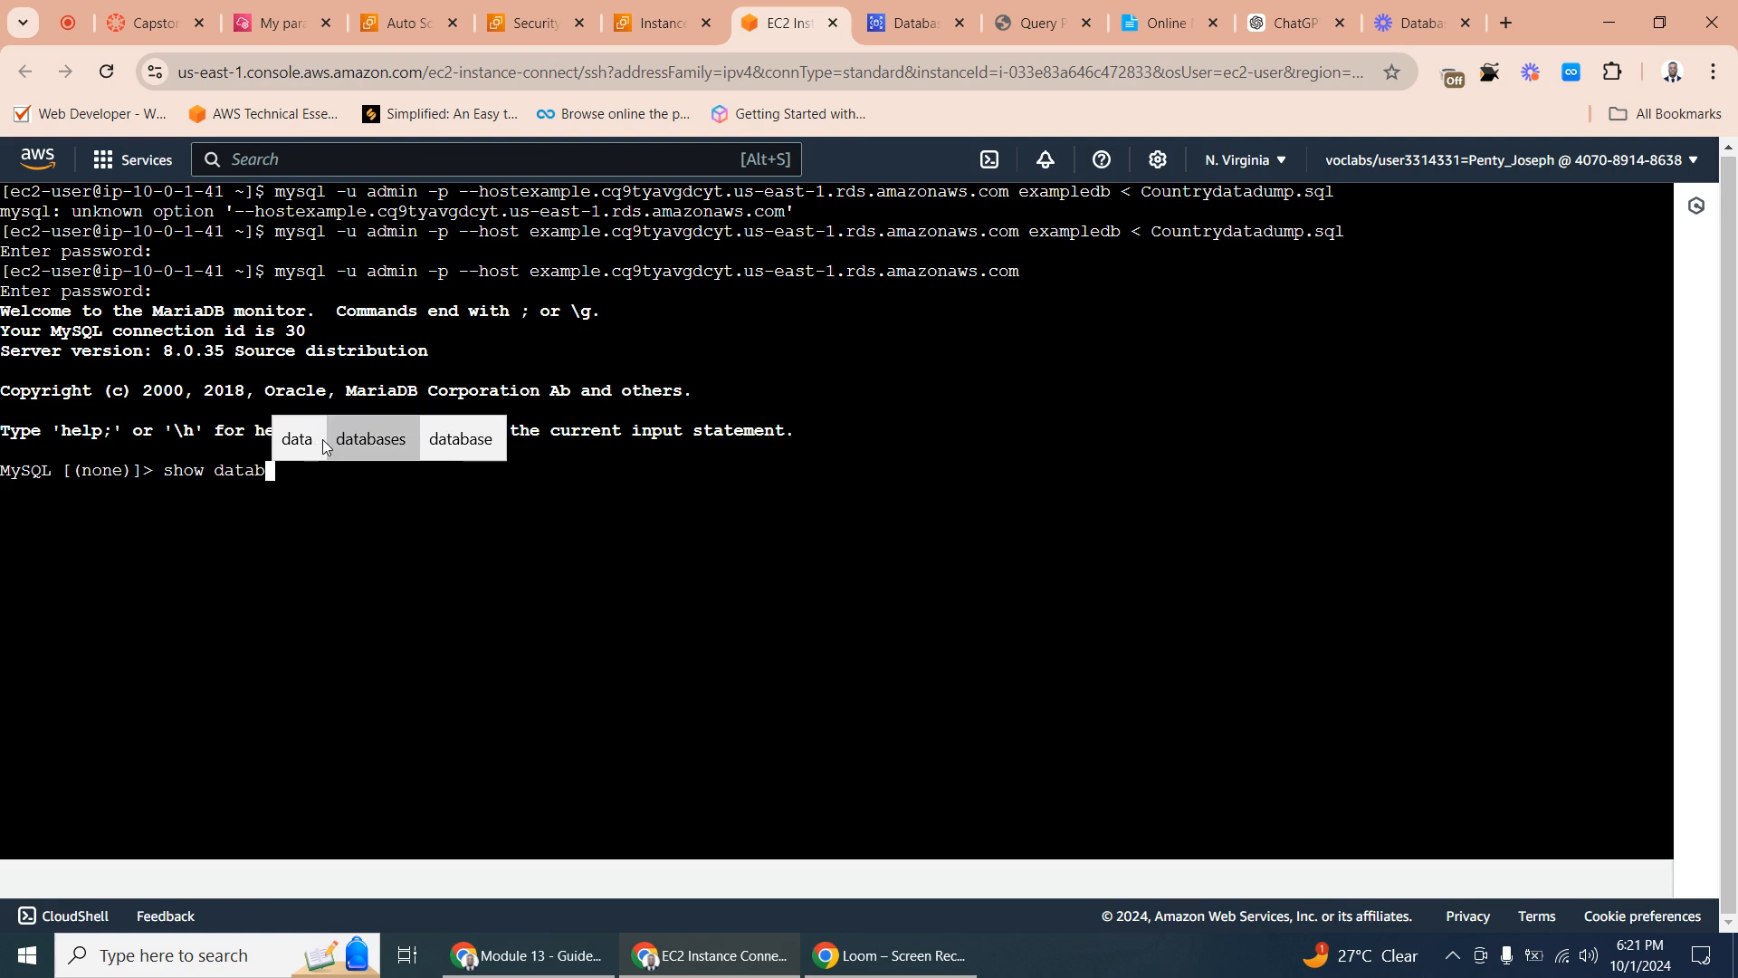
type("ases")
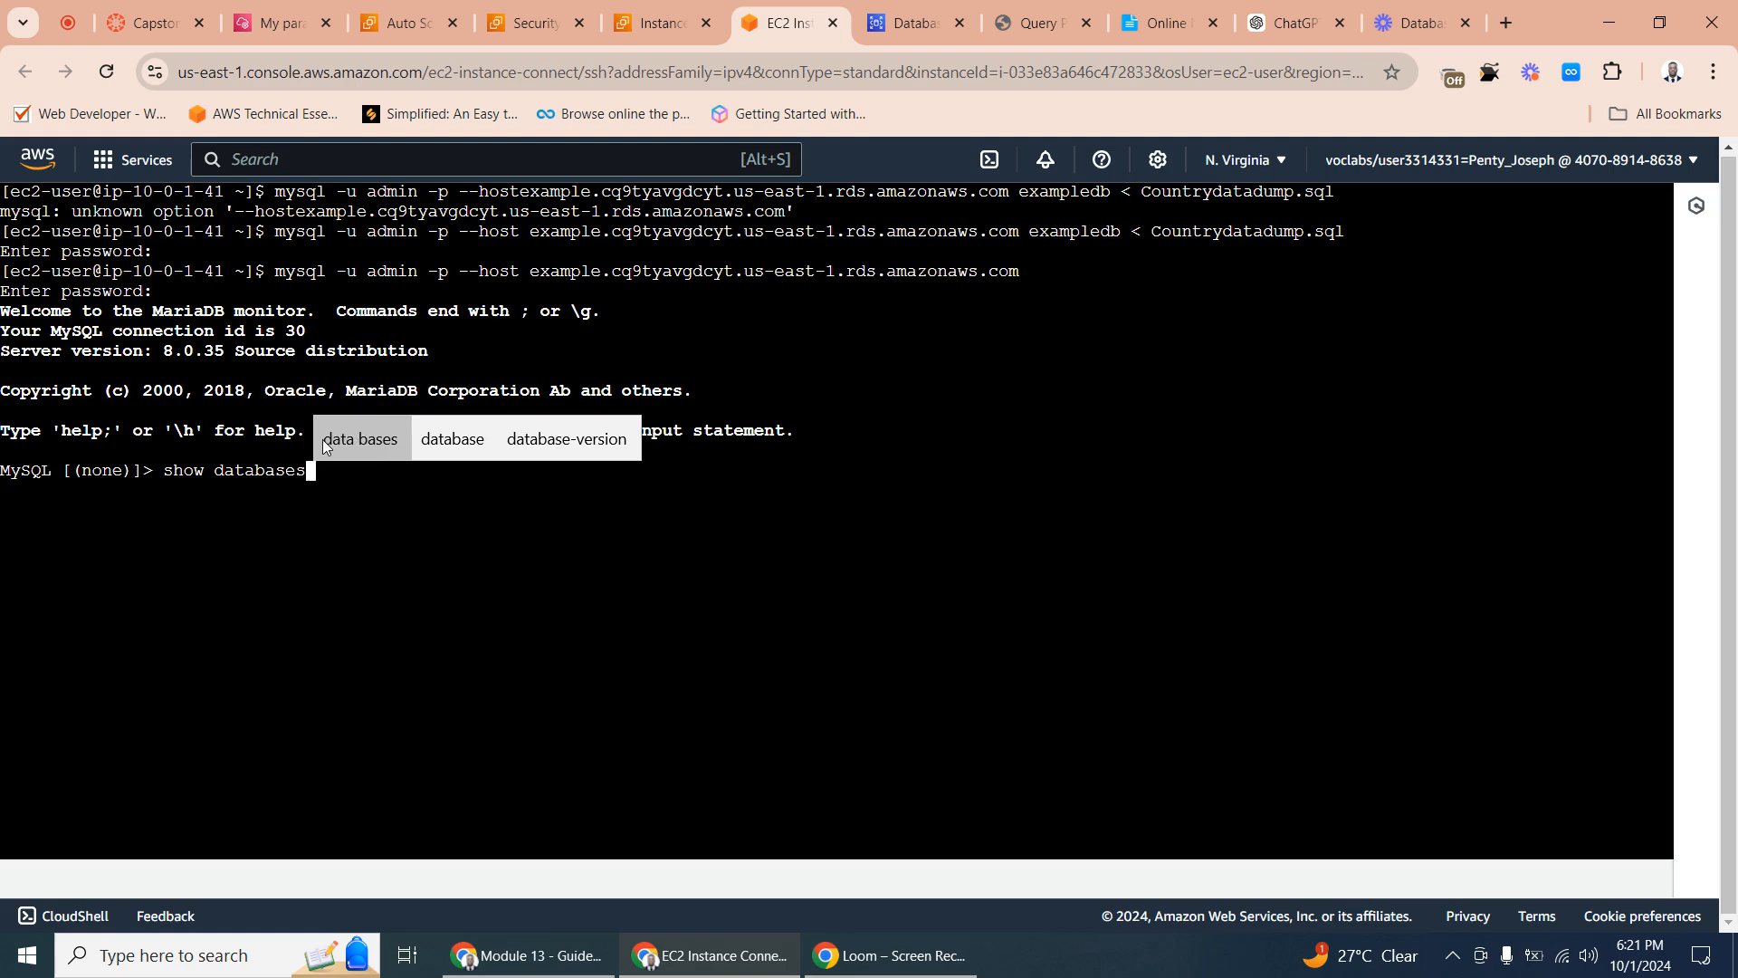
key("Return")
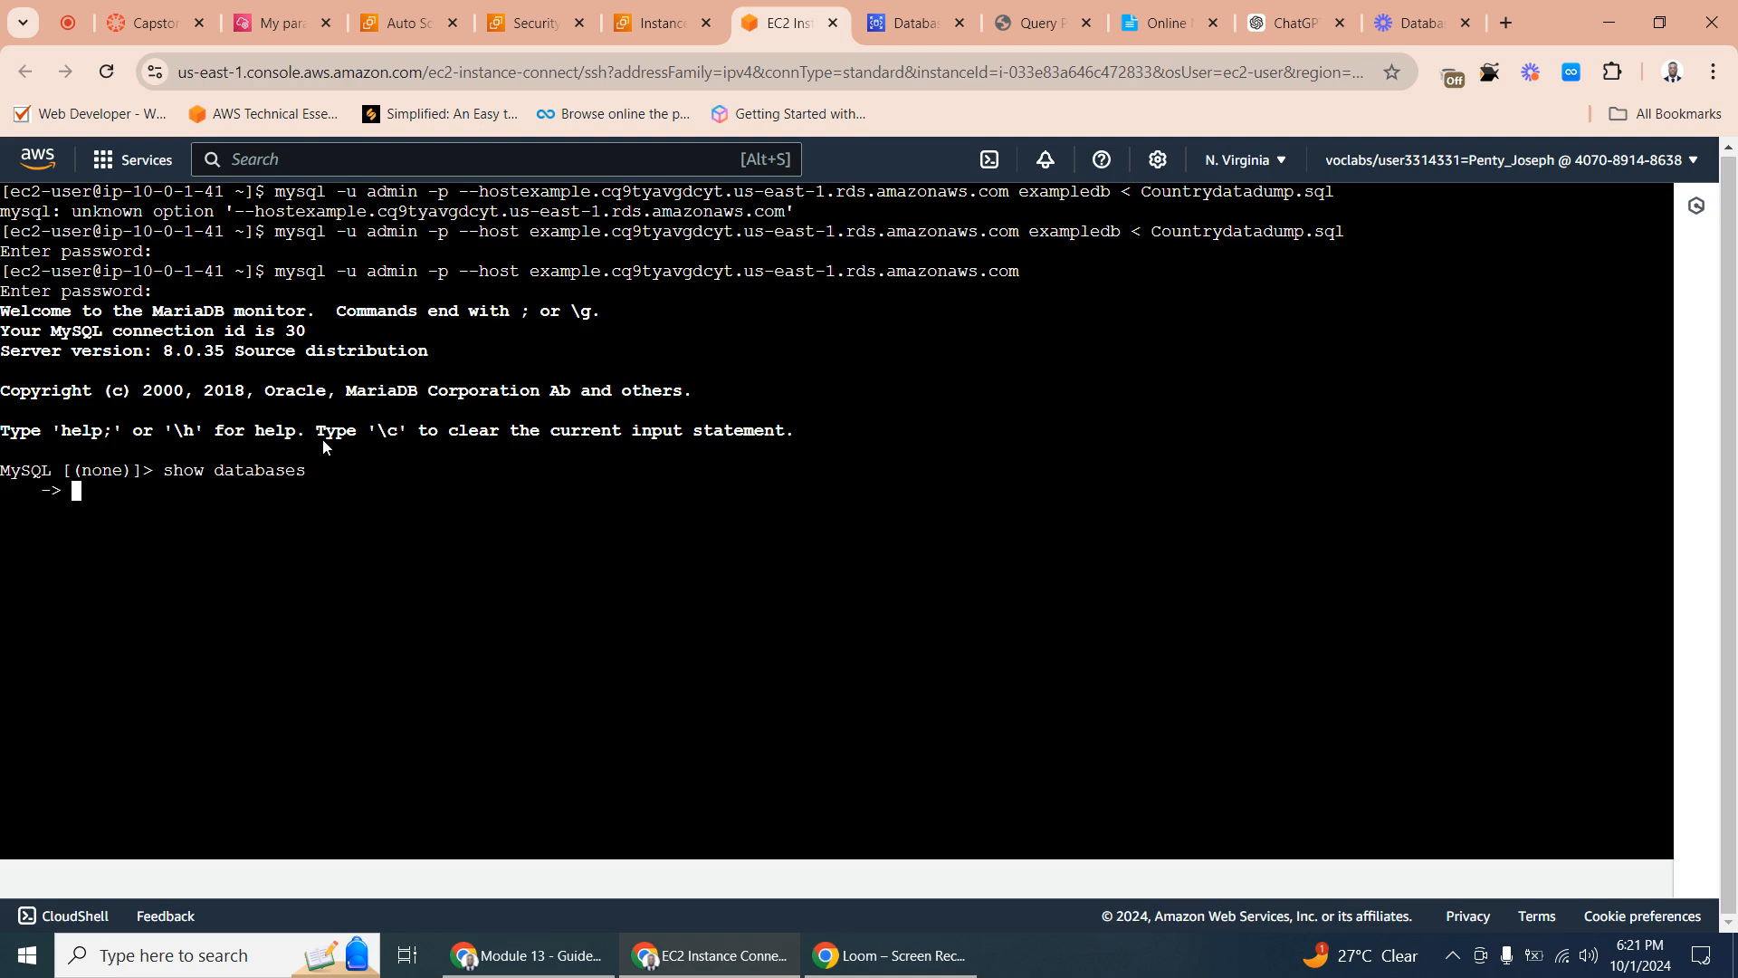
type("dhchb")
key("BackSpace")
key("BackSpace")
key("BackSpace")
key("BackSpace")
key("BackSpace")
type("show ")
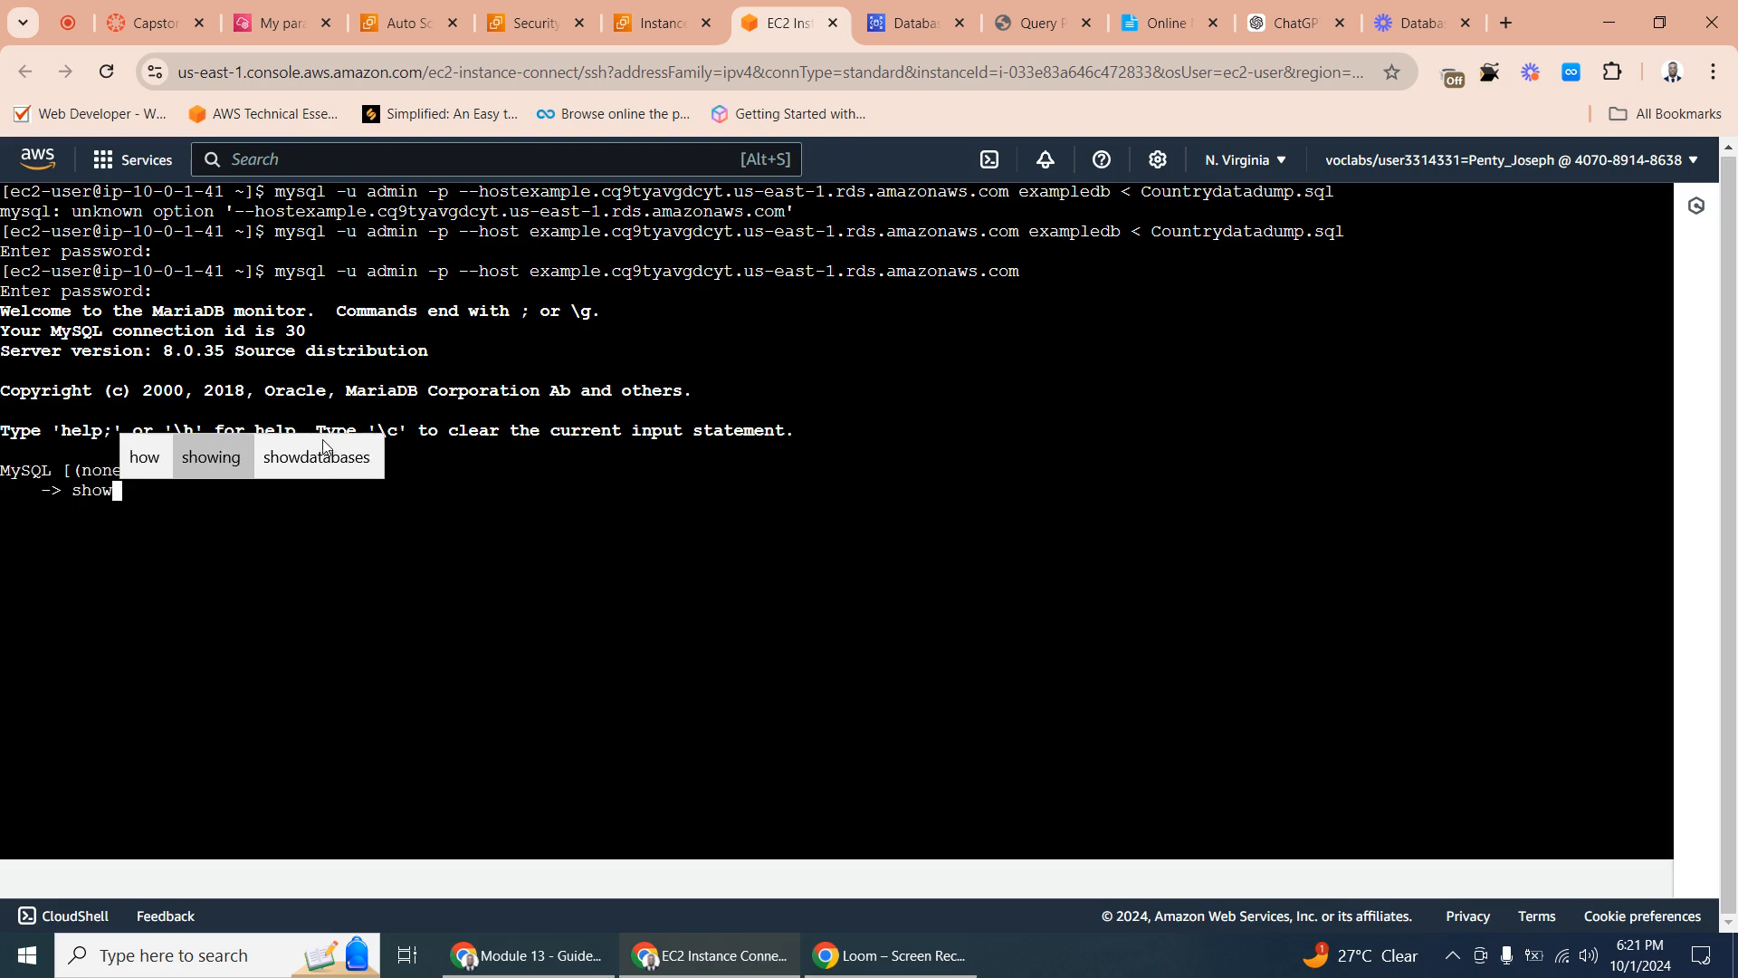
type("data")
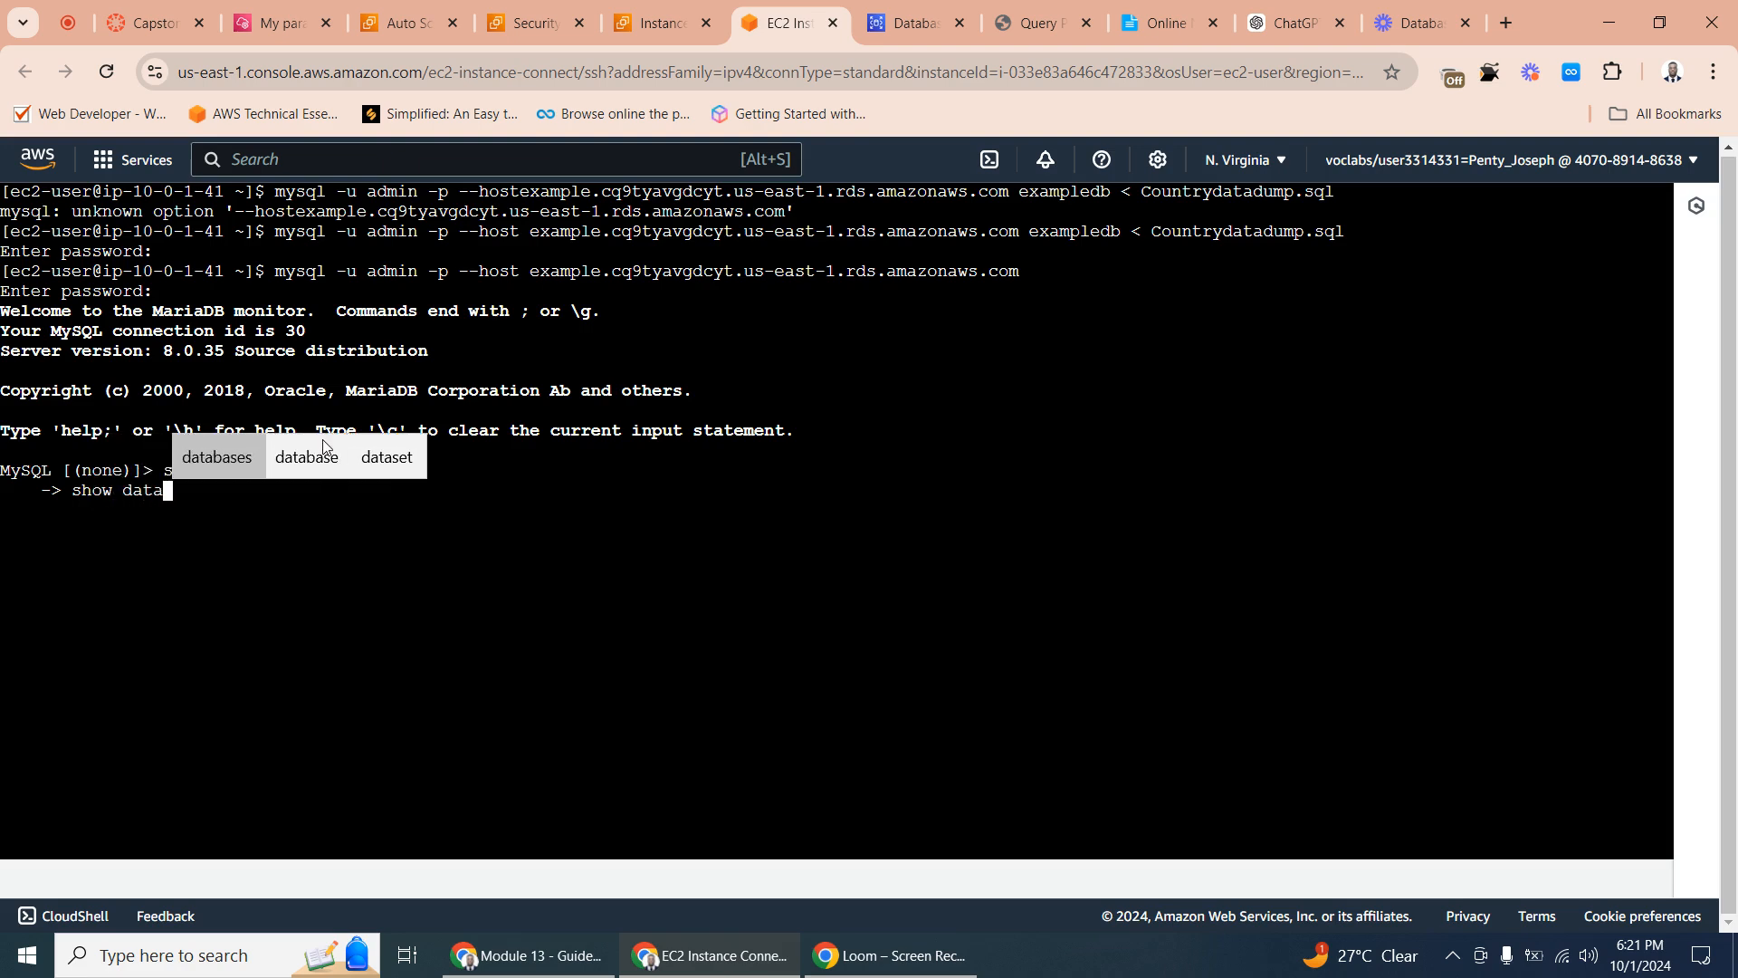
type("base")
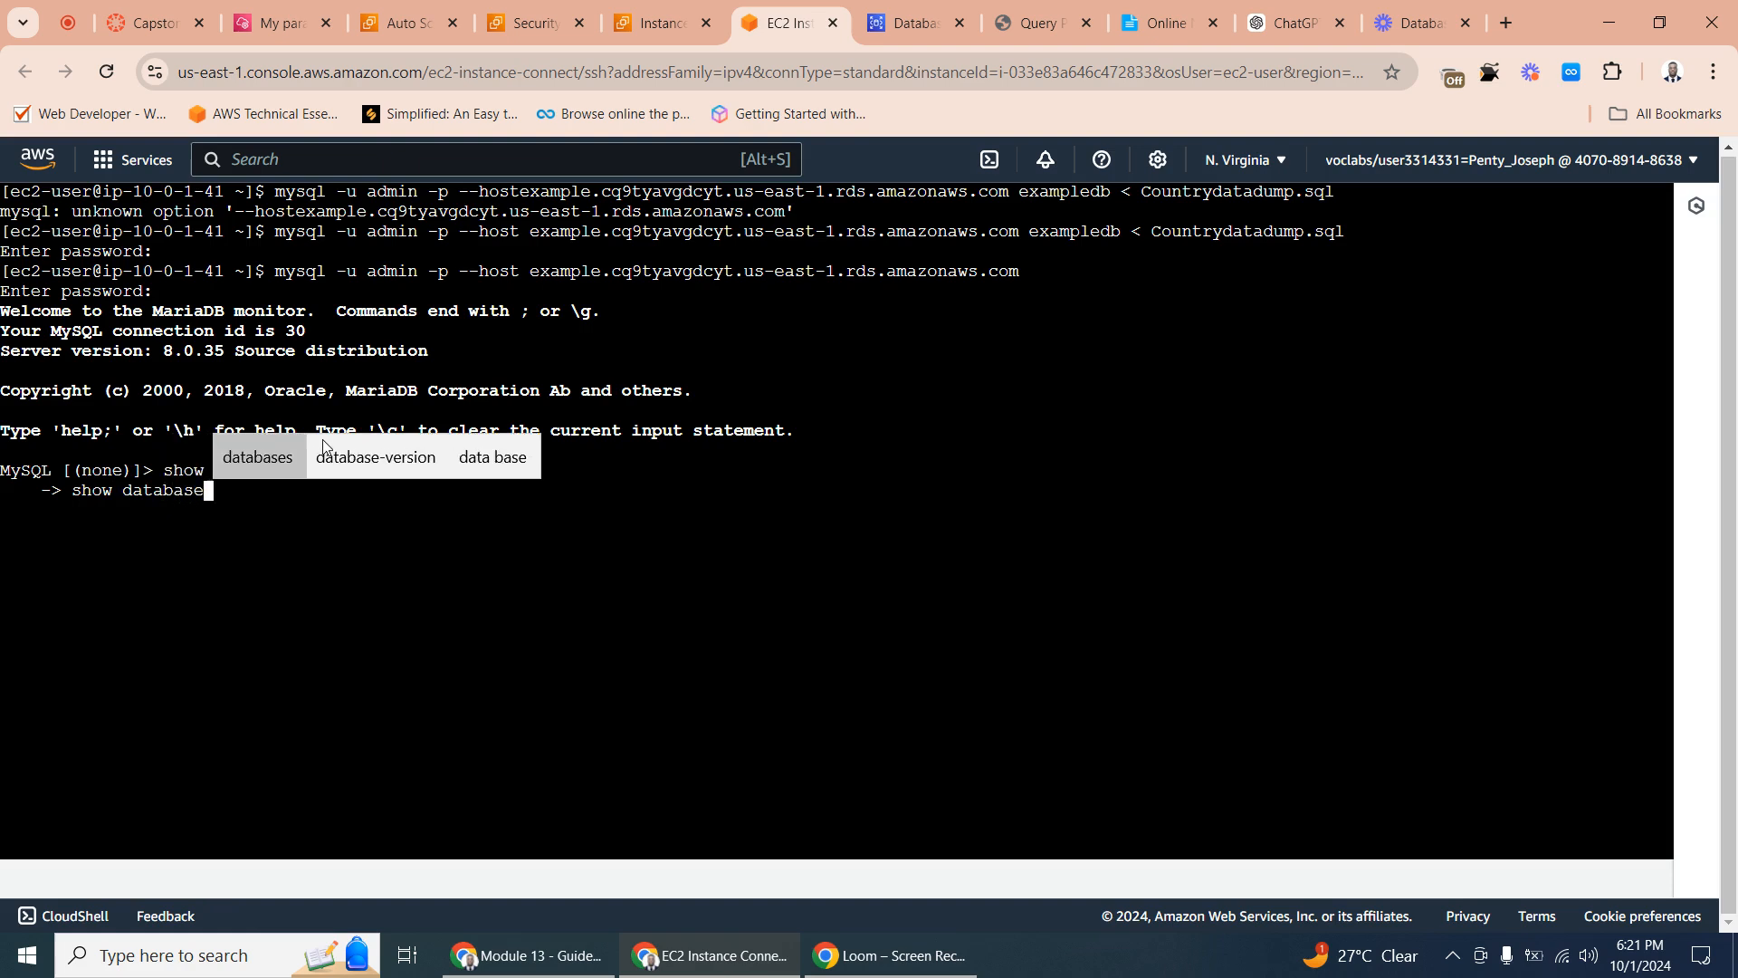
type("s;")
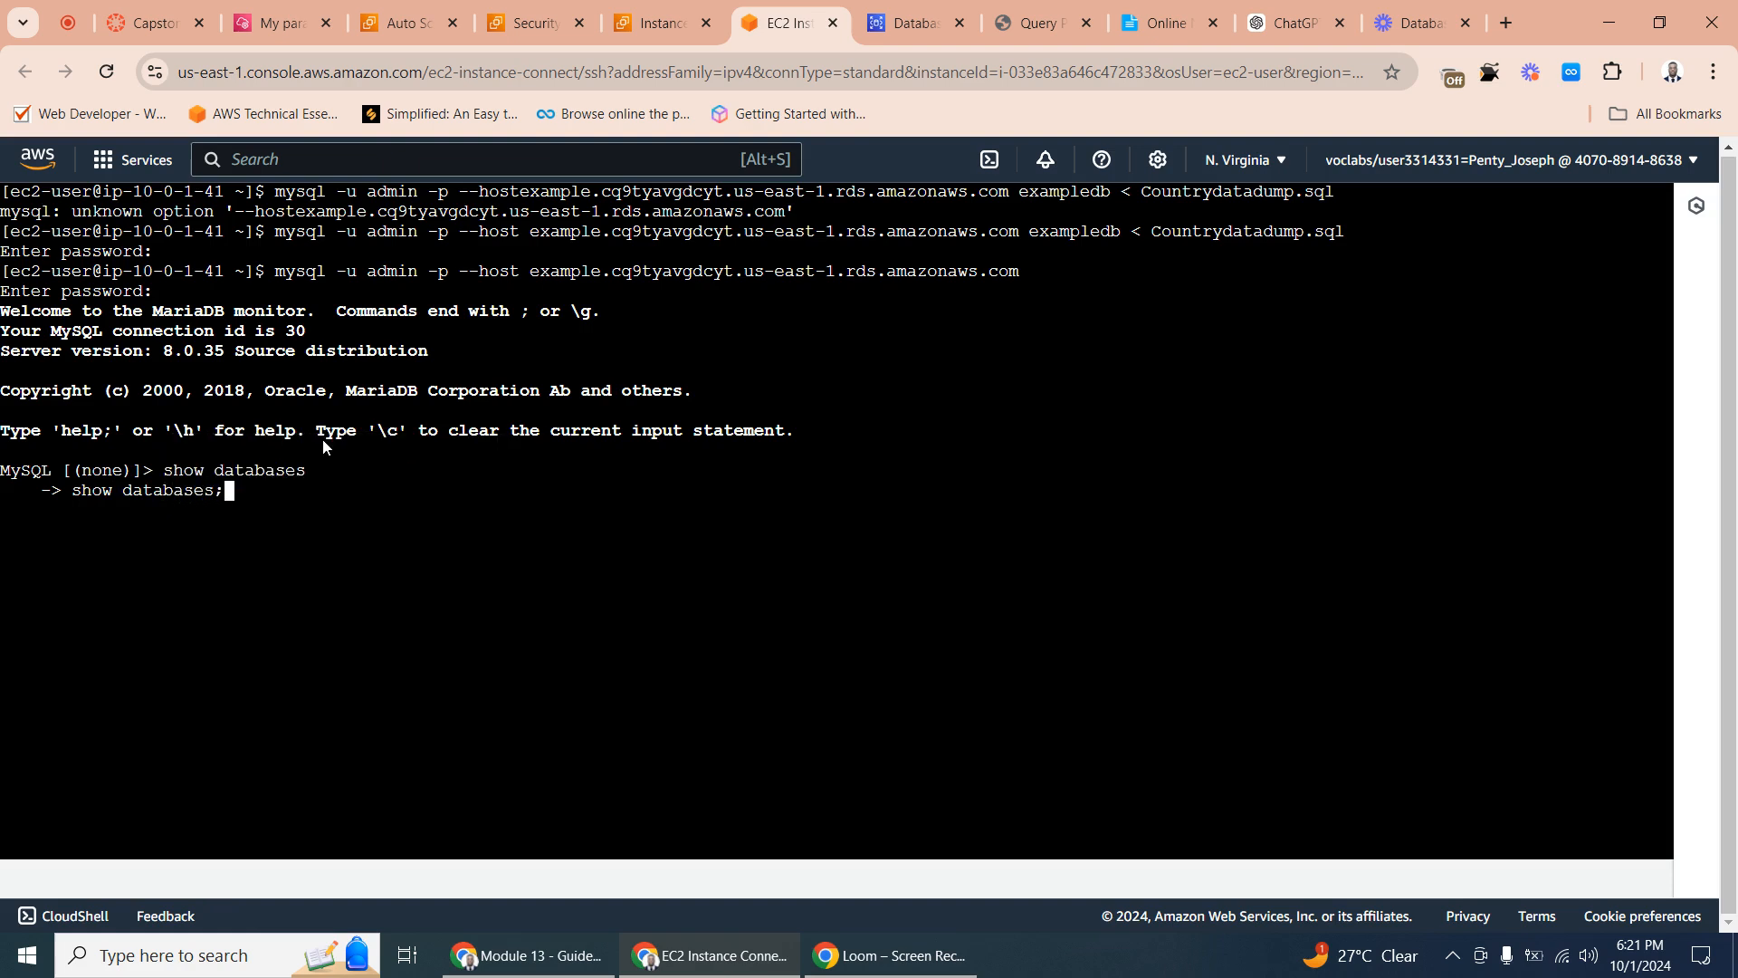
key("Return")
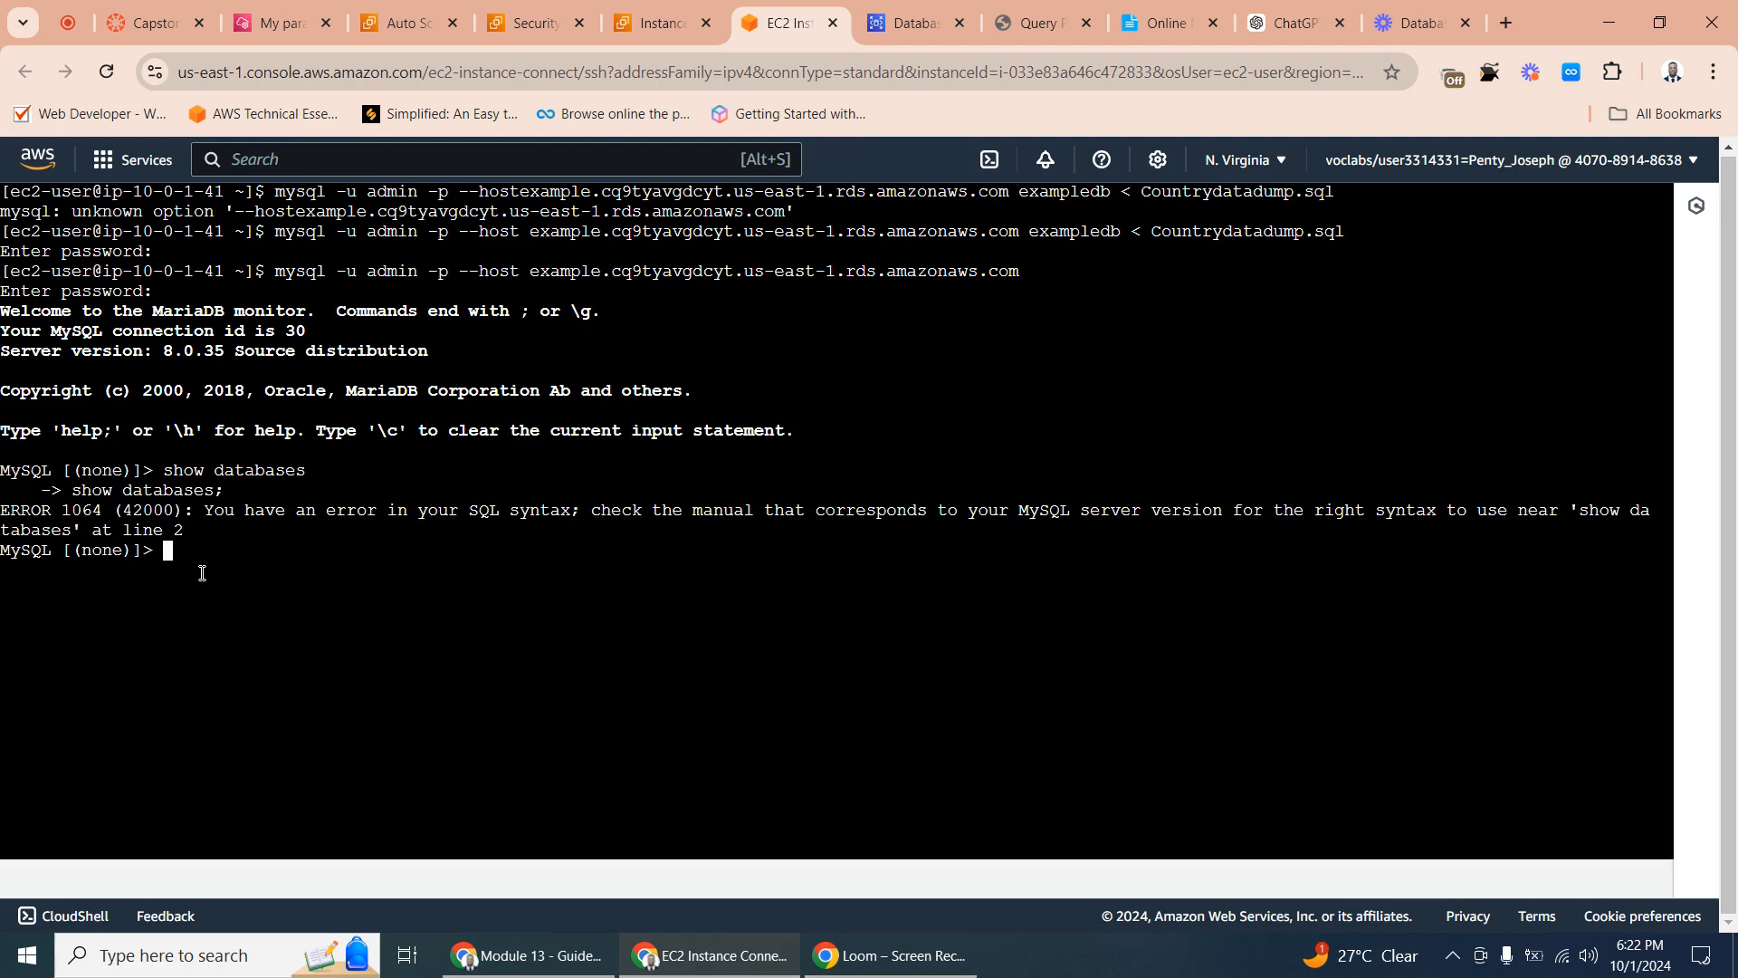
- Run show databases; as a single complete statement in the MySQL session to list the databases on the RDS instance
type("how")
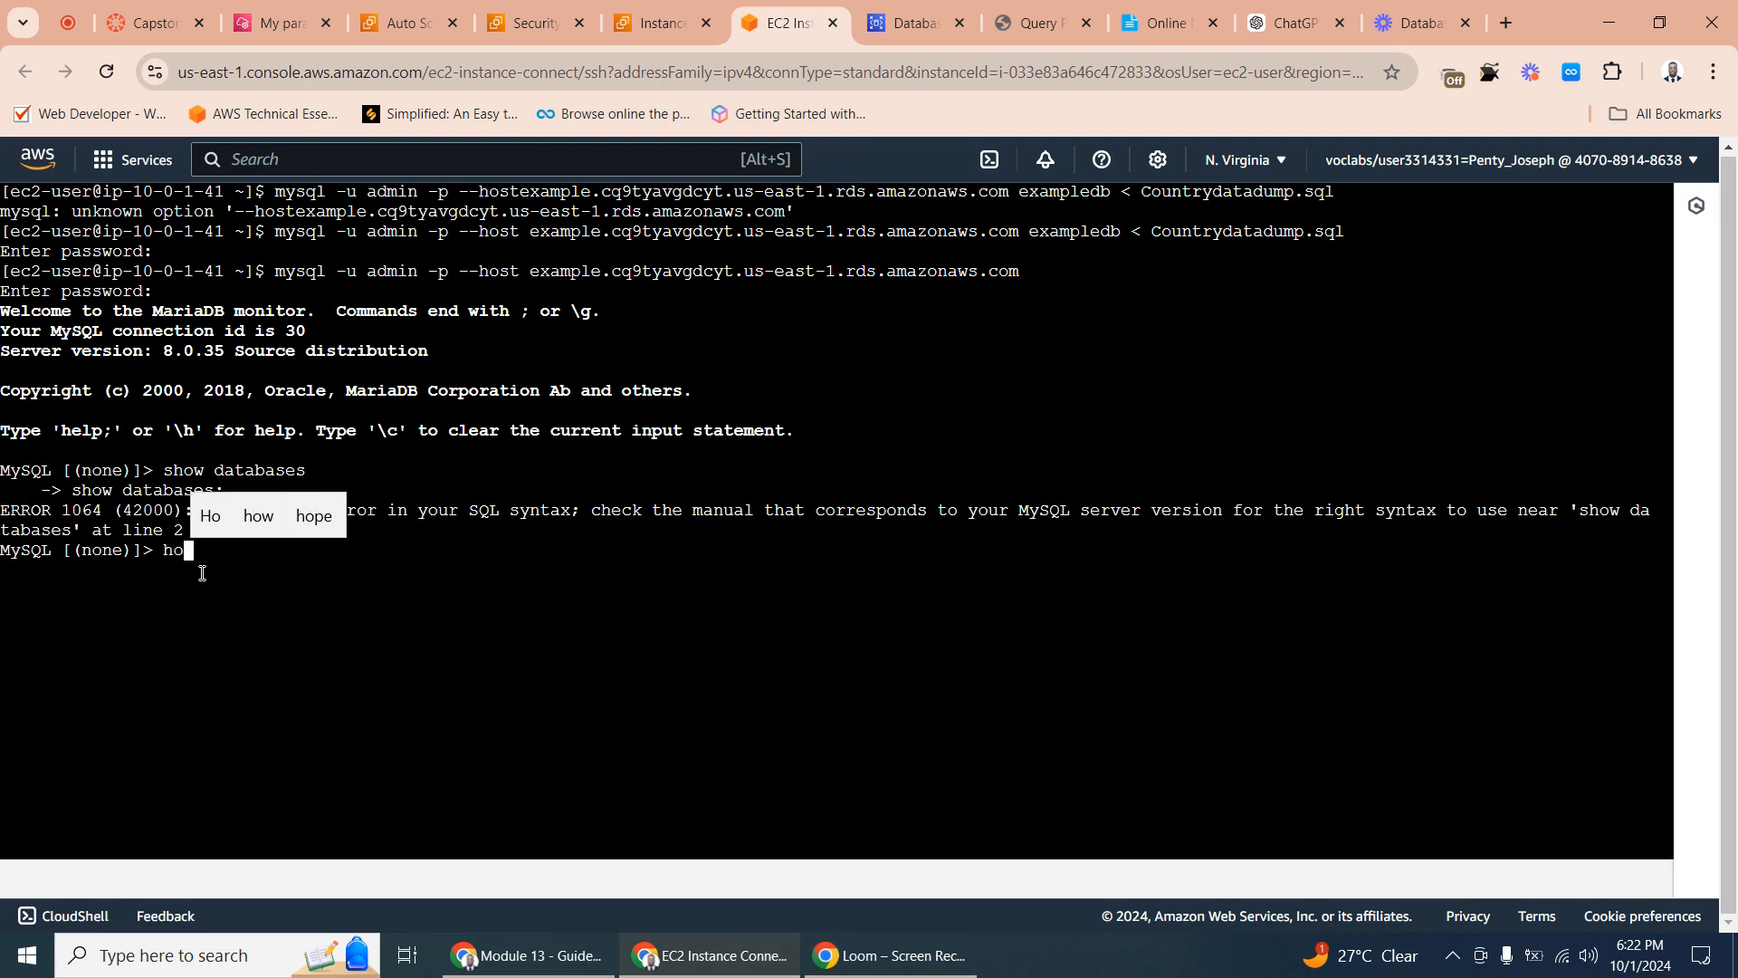
key("BackSpace")
key("BackSpace")
key("BackSpace")
key("BackSpace")
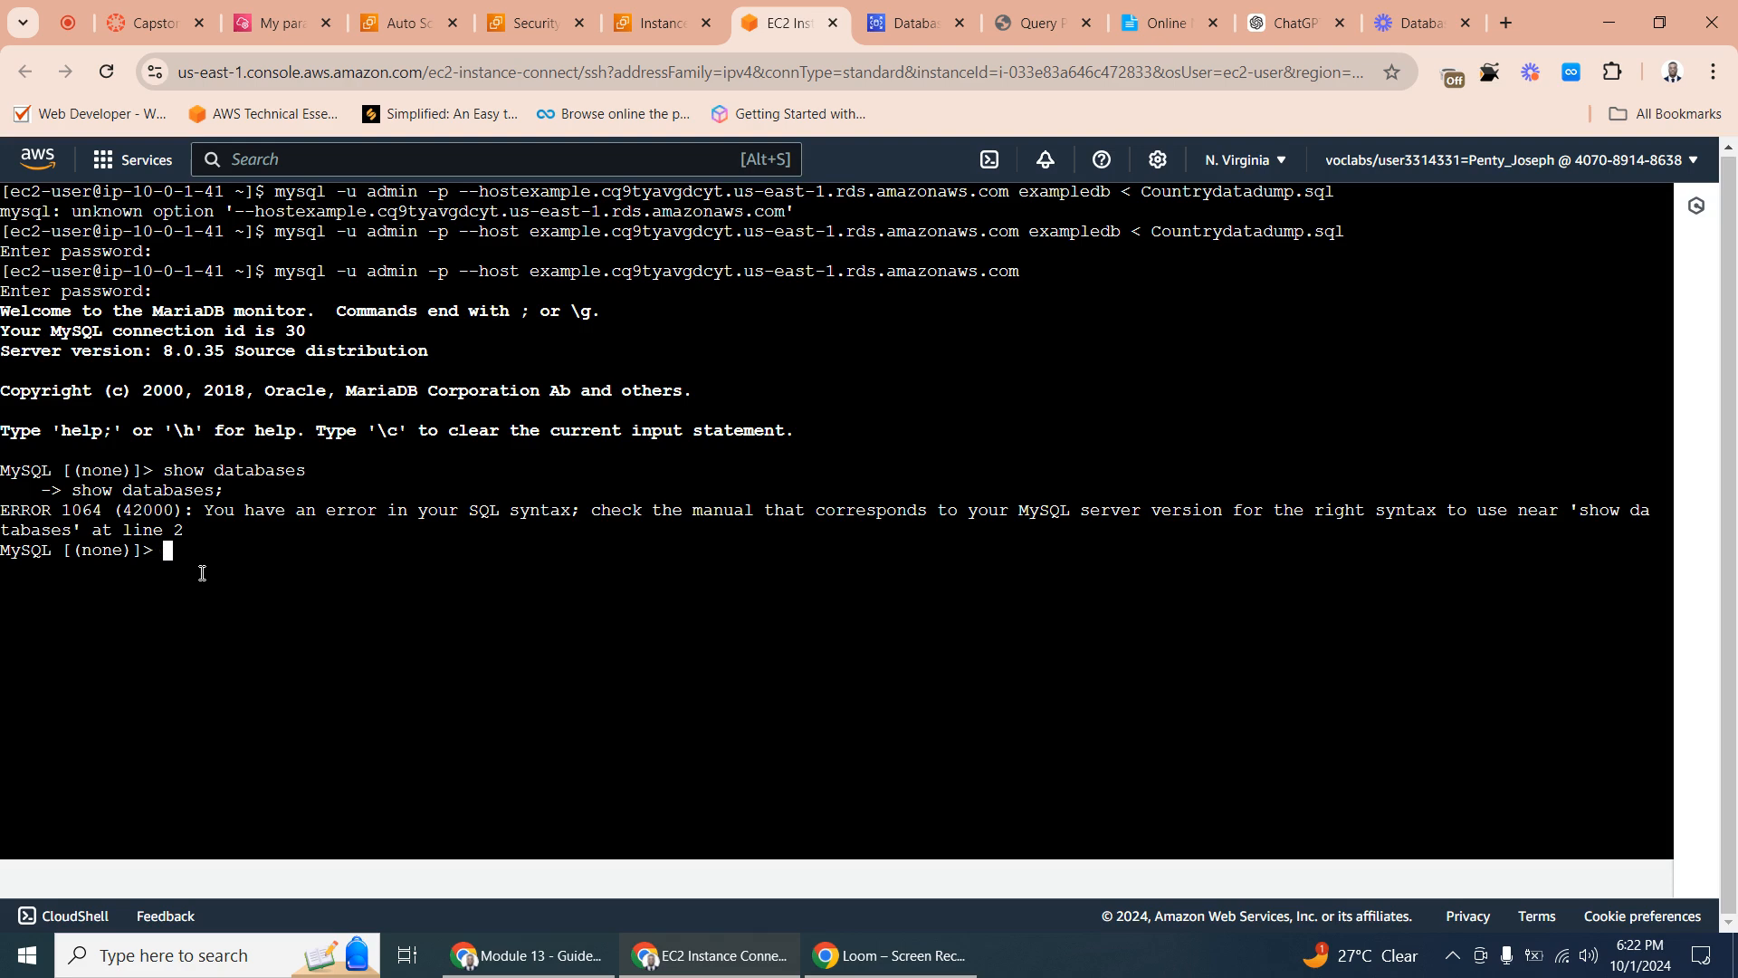
type("sho")
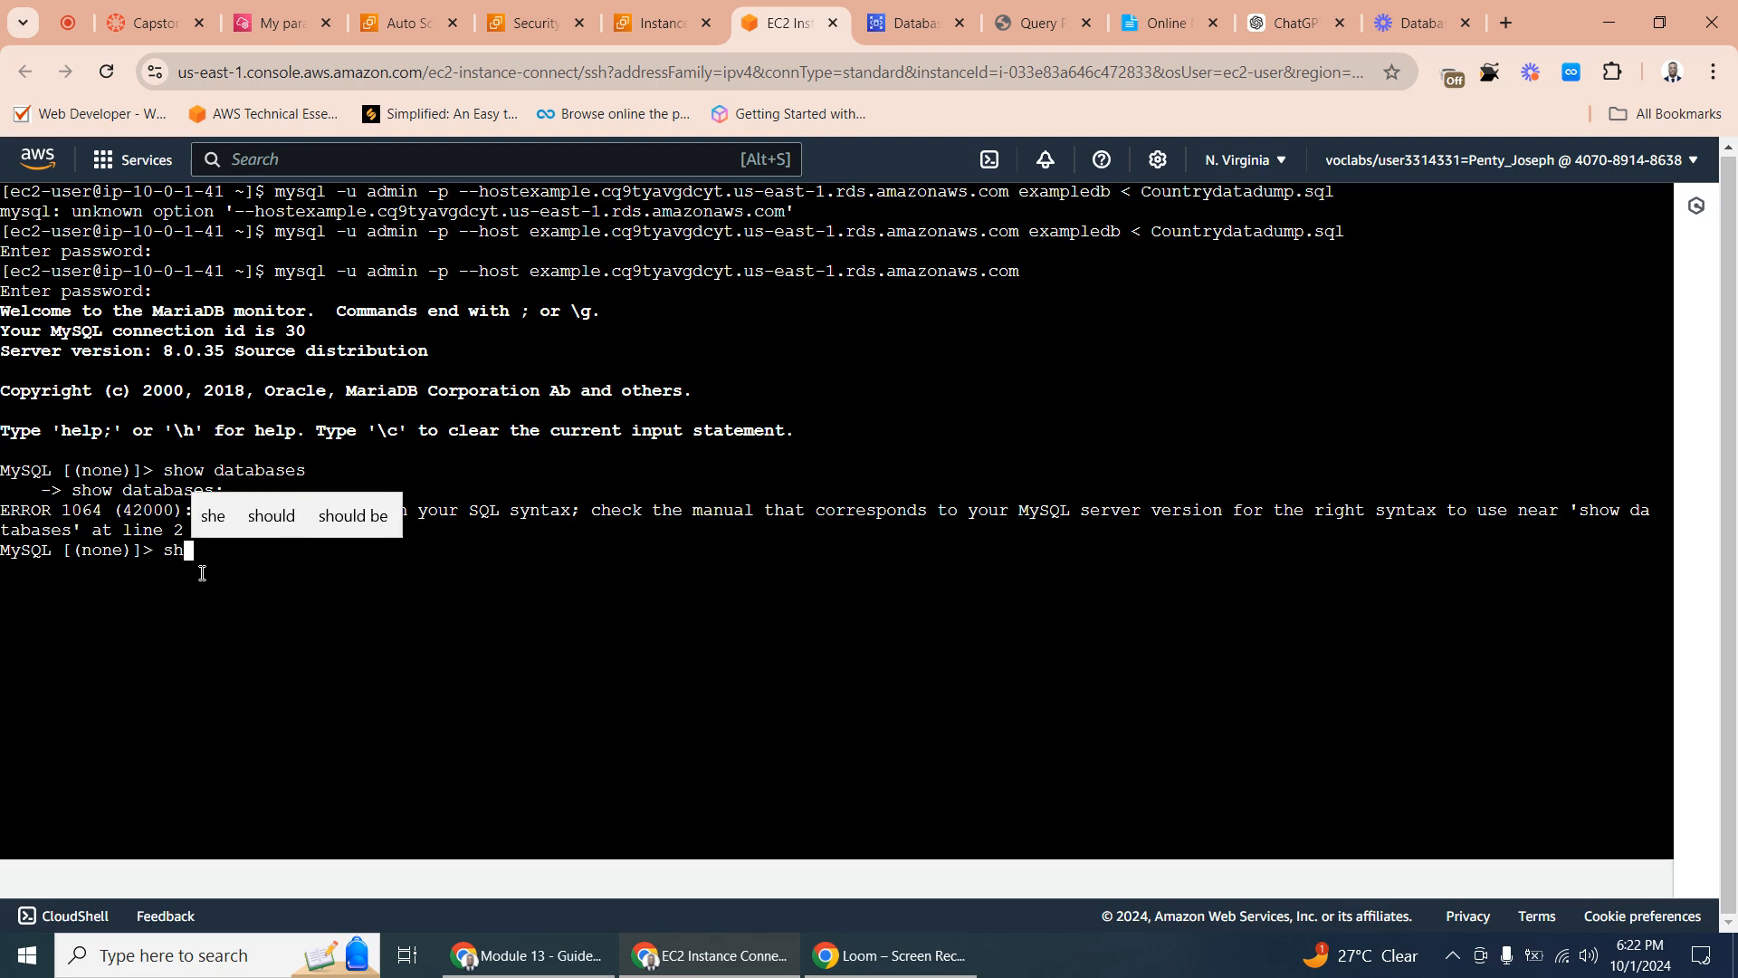
type("w ")
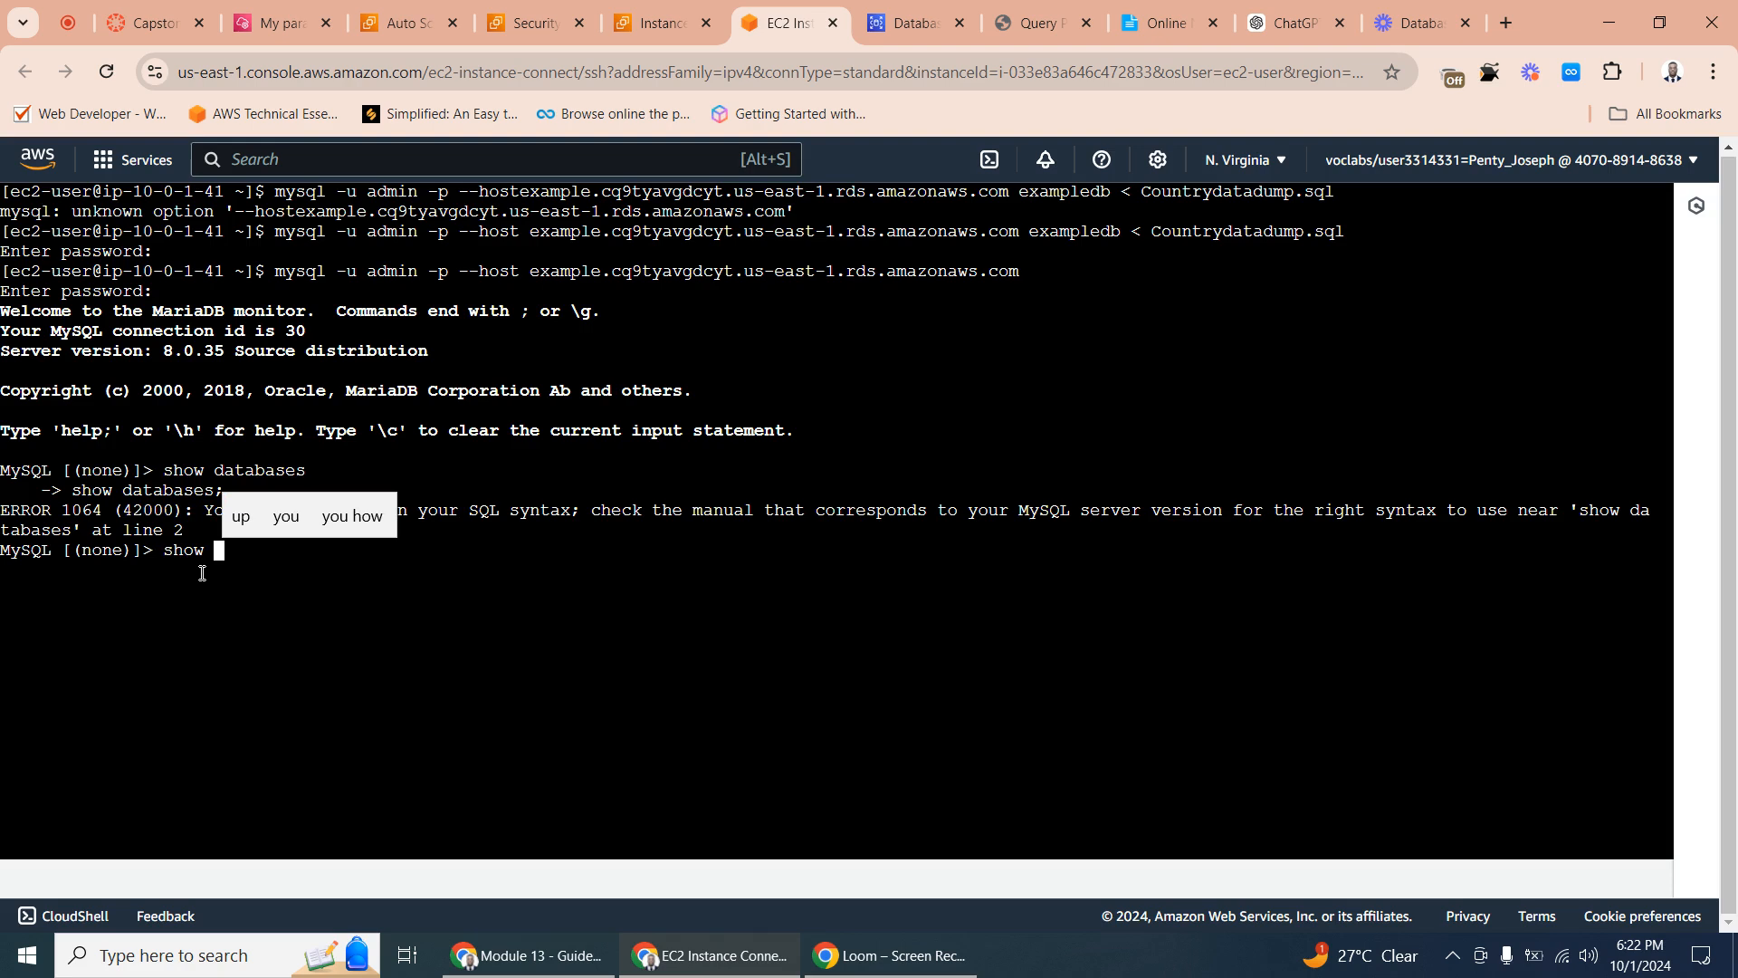
type("data")
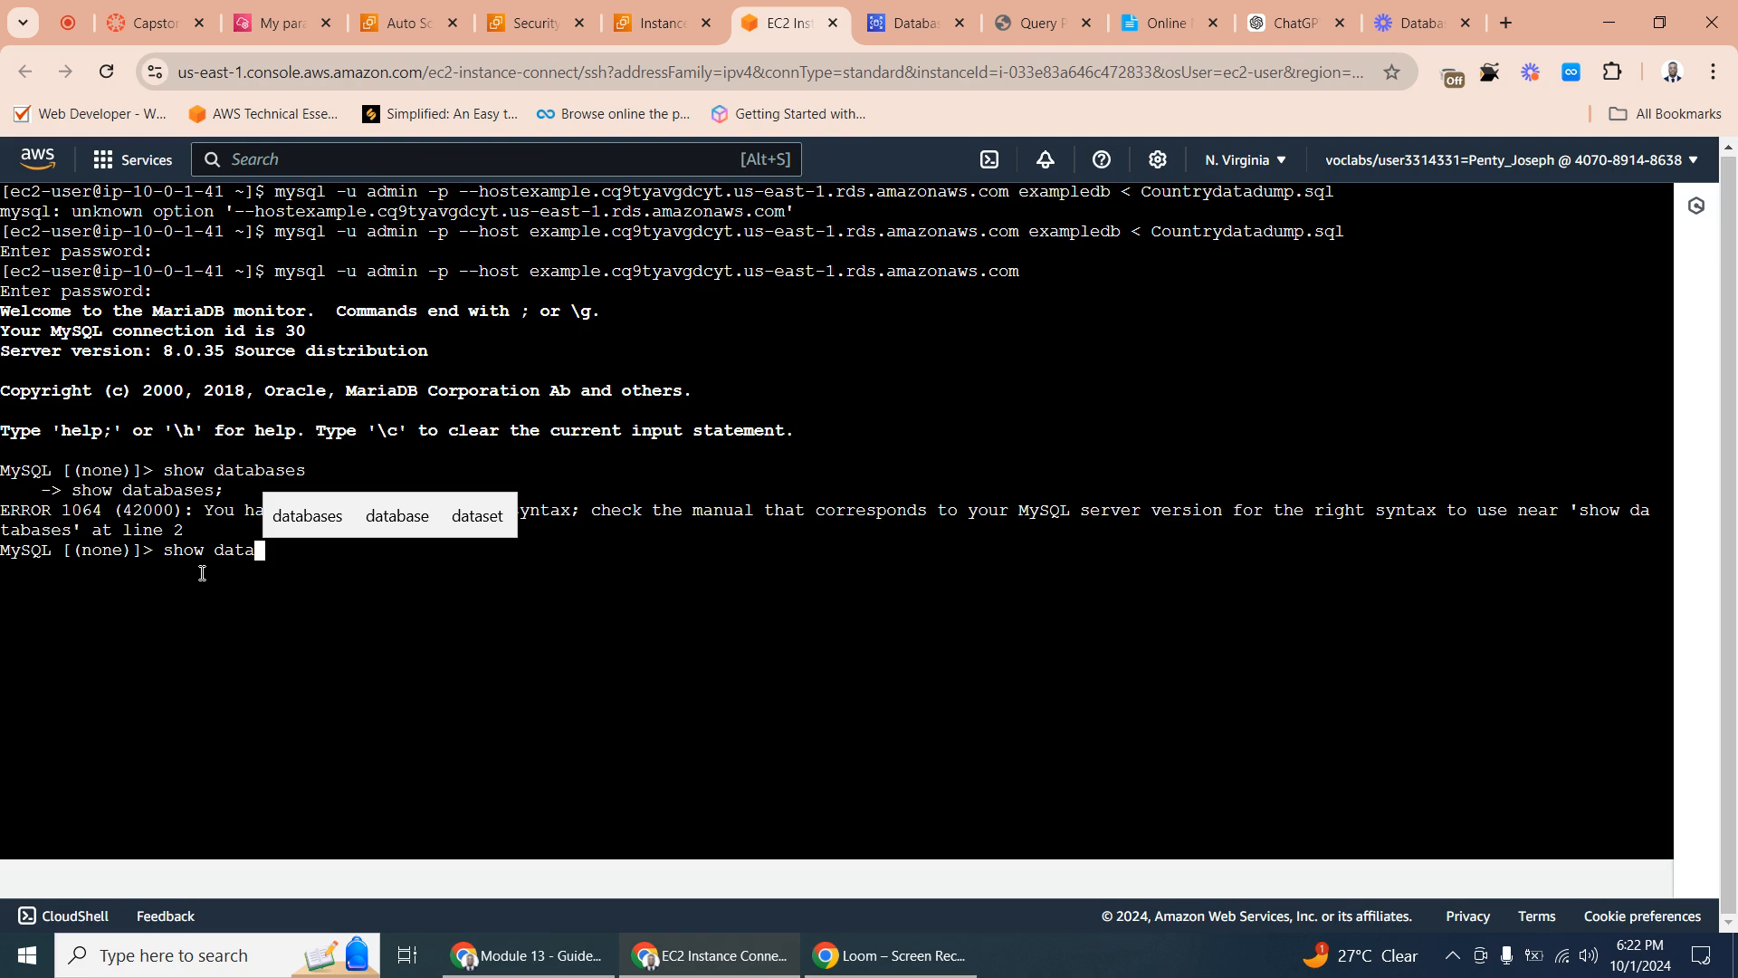
type("base")
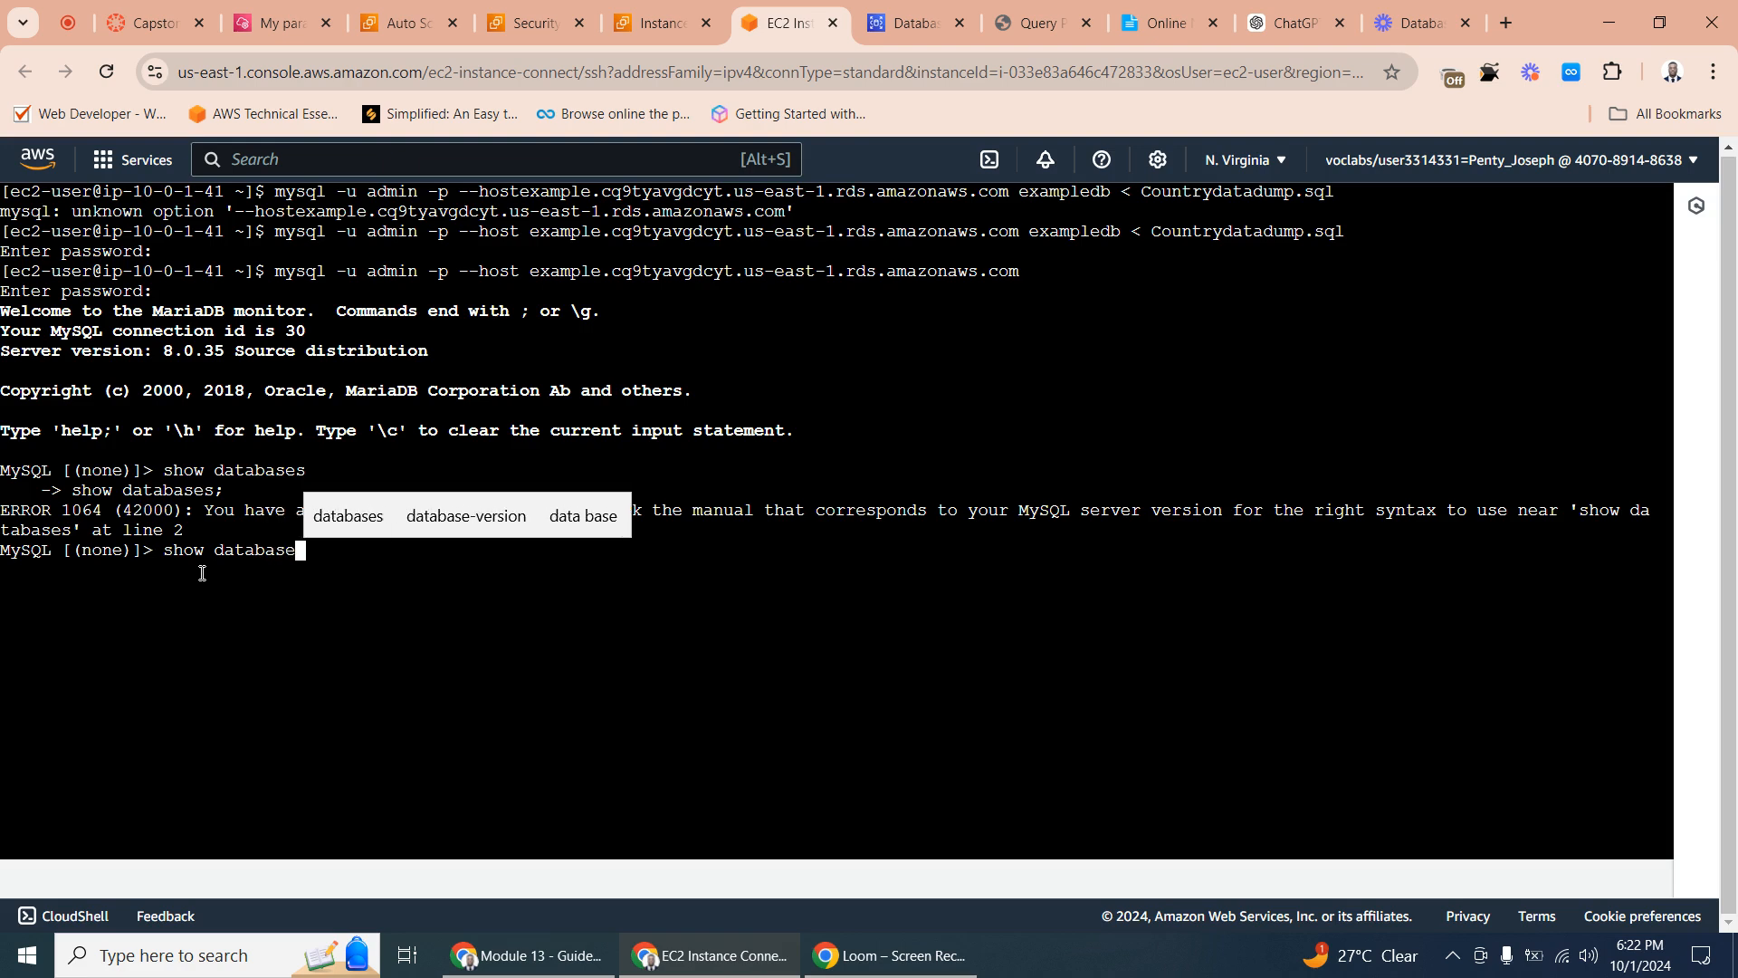
type("s;")
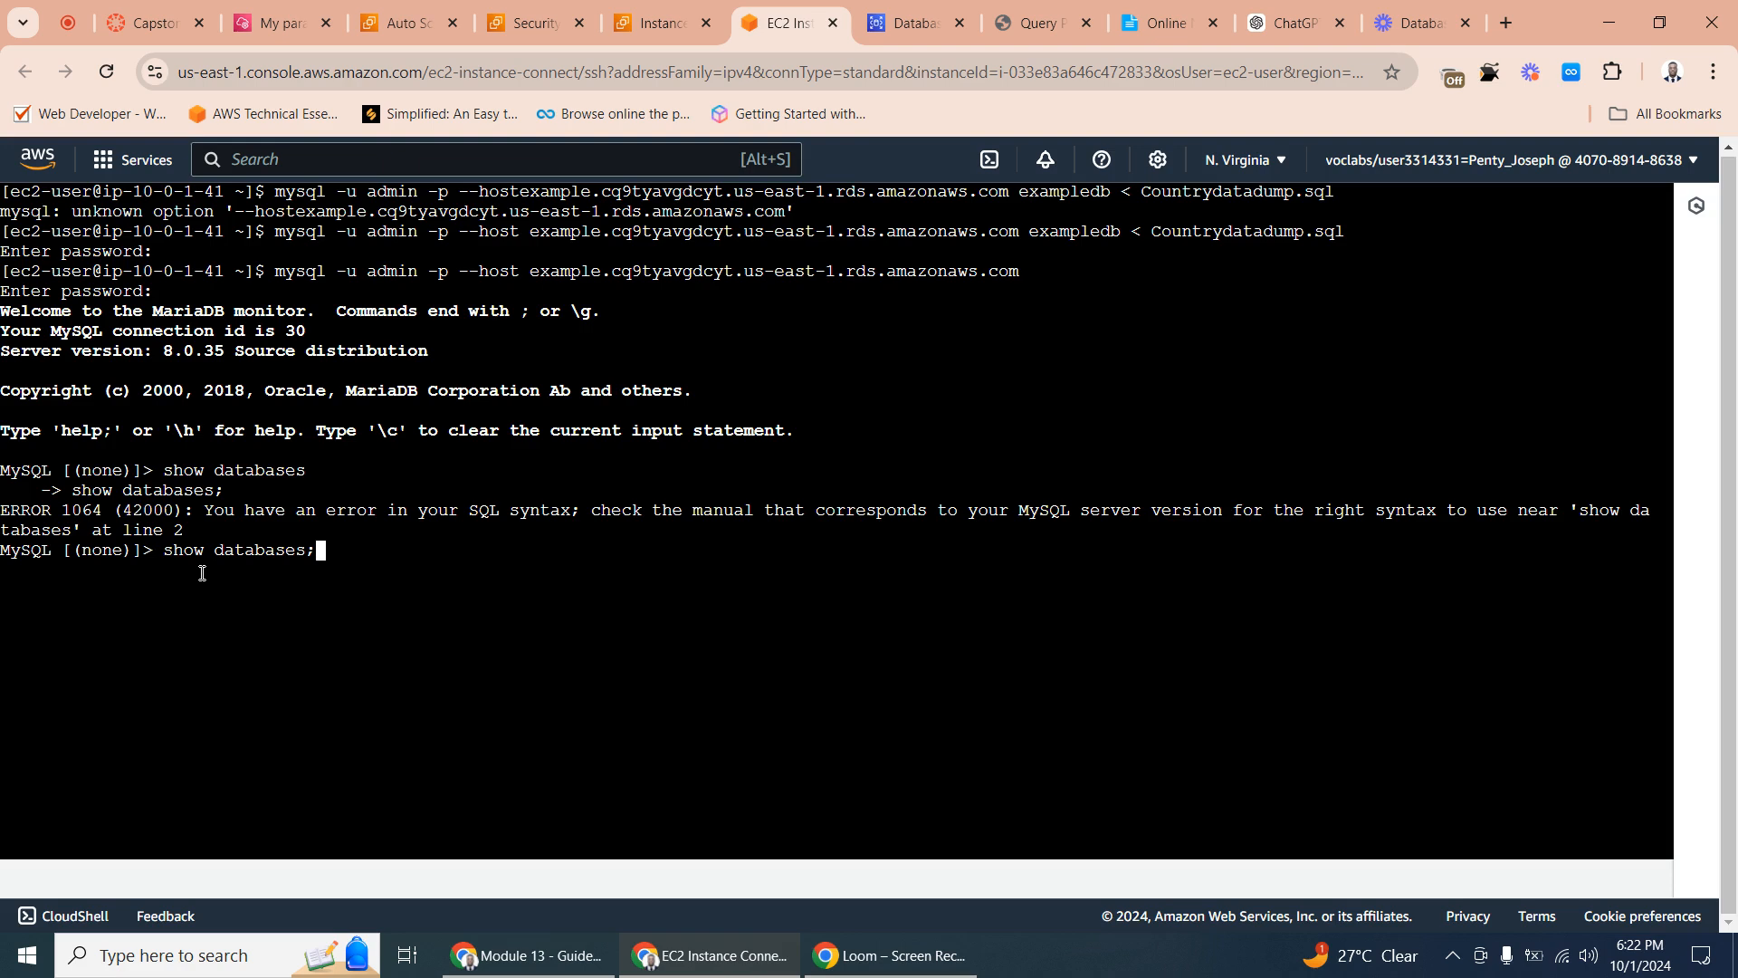
key("Return")
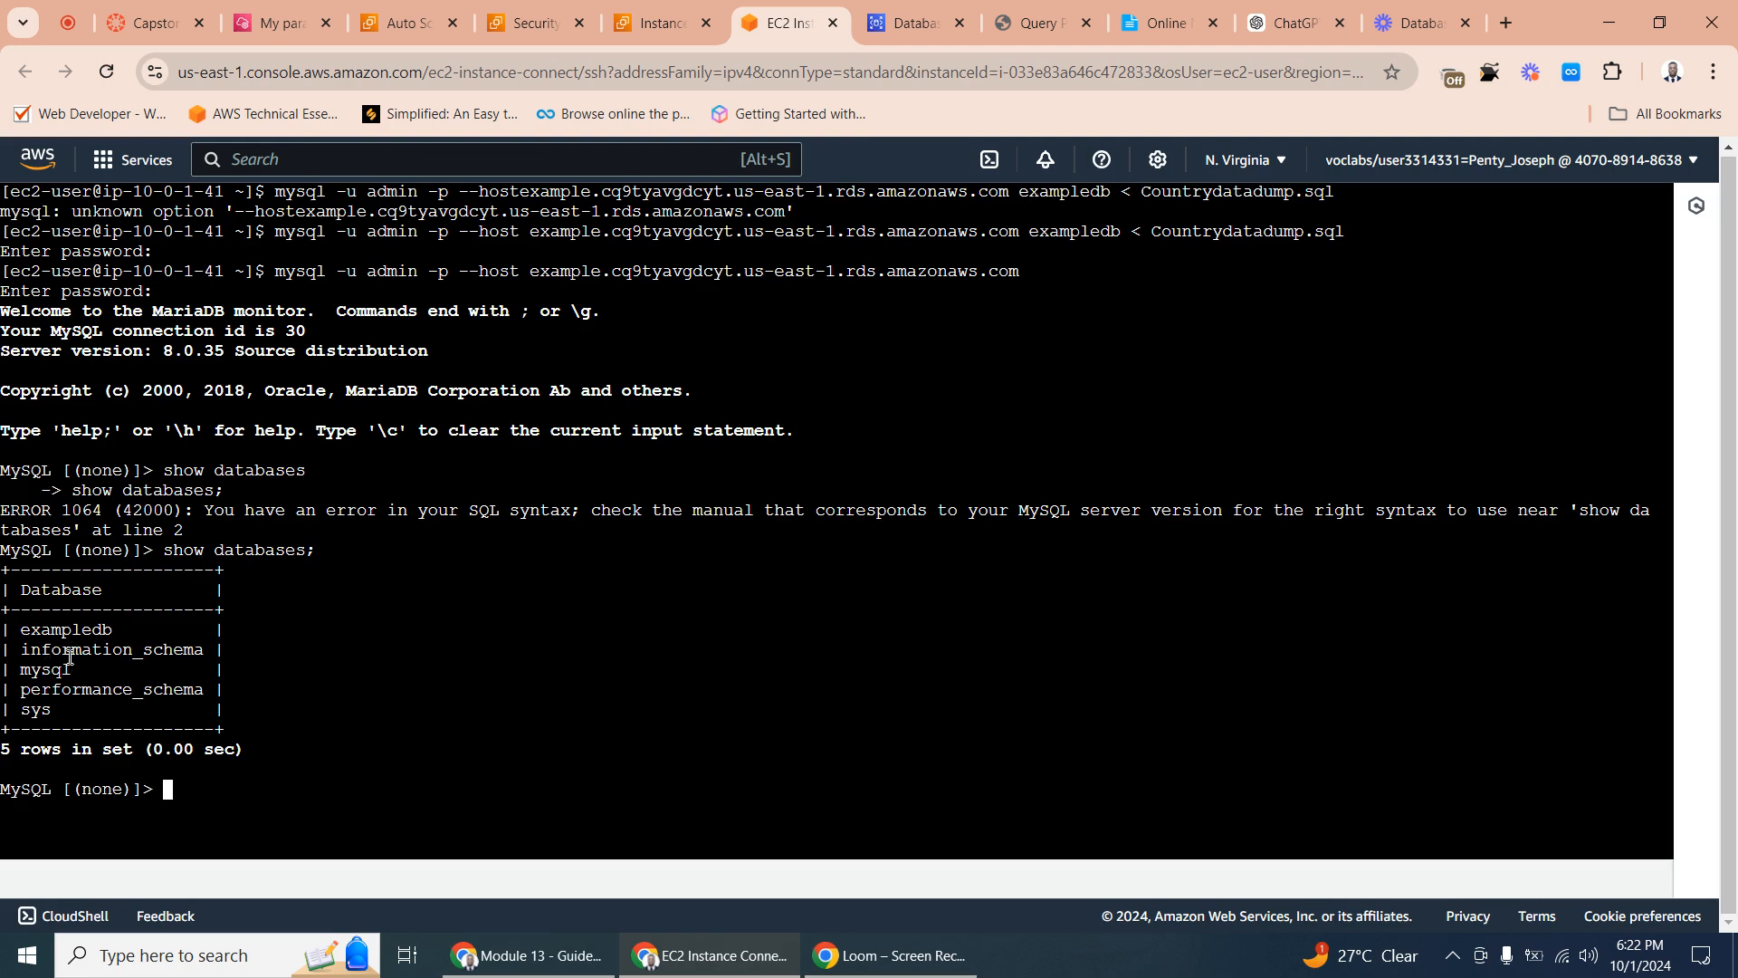
left_click_drag(80, 670, 31, 670)
left_click(30, 670)
- Run the mobile phone query on the website's Country Data Query Page and look through the listed countries
left_click(1082, 29)
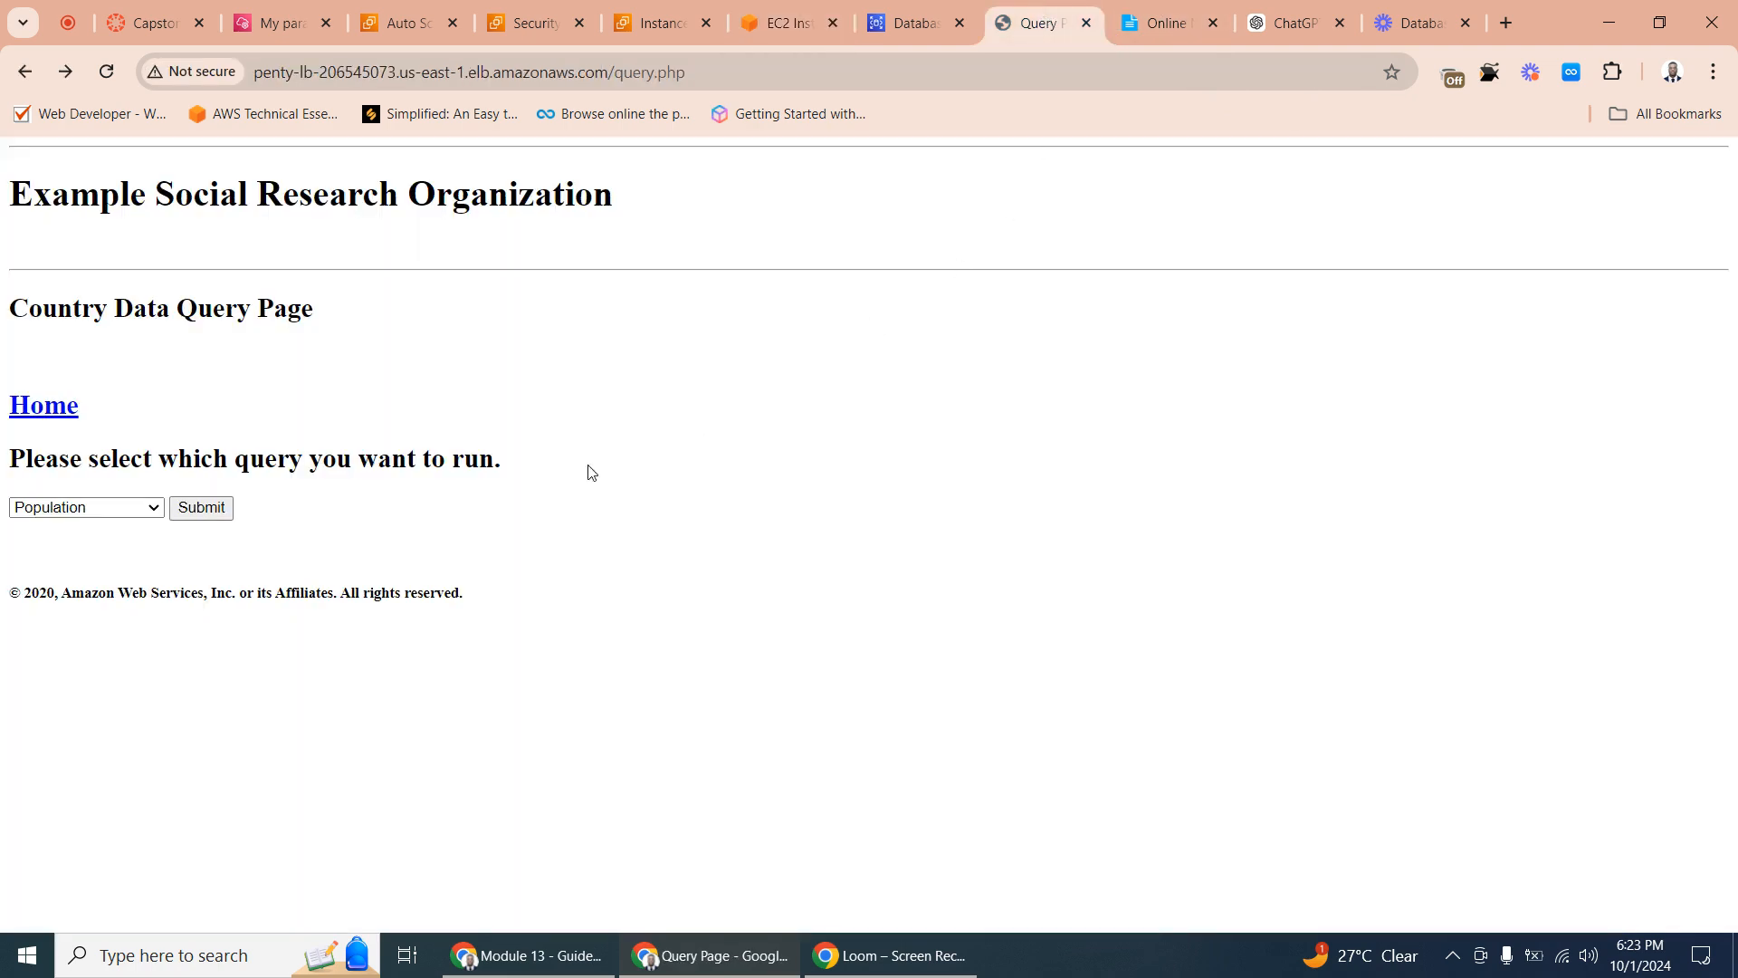
left_click(99, 508)
left_click(69, 559)
left_click(201, 508)
scroll(245, 466, "down", 1)
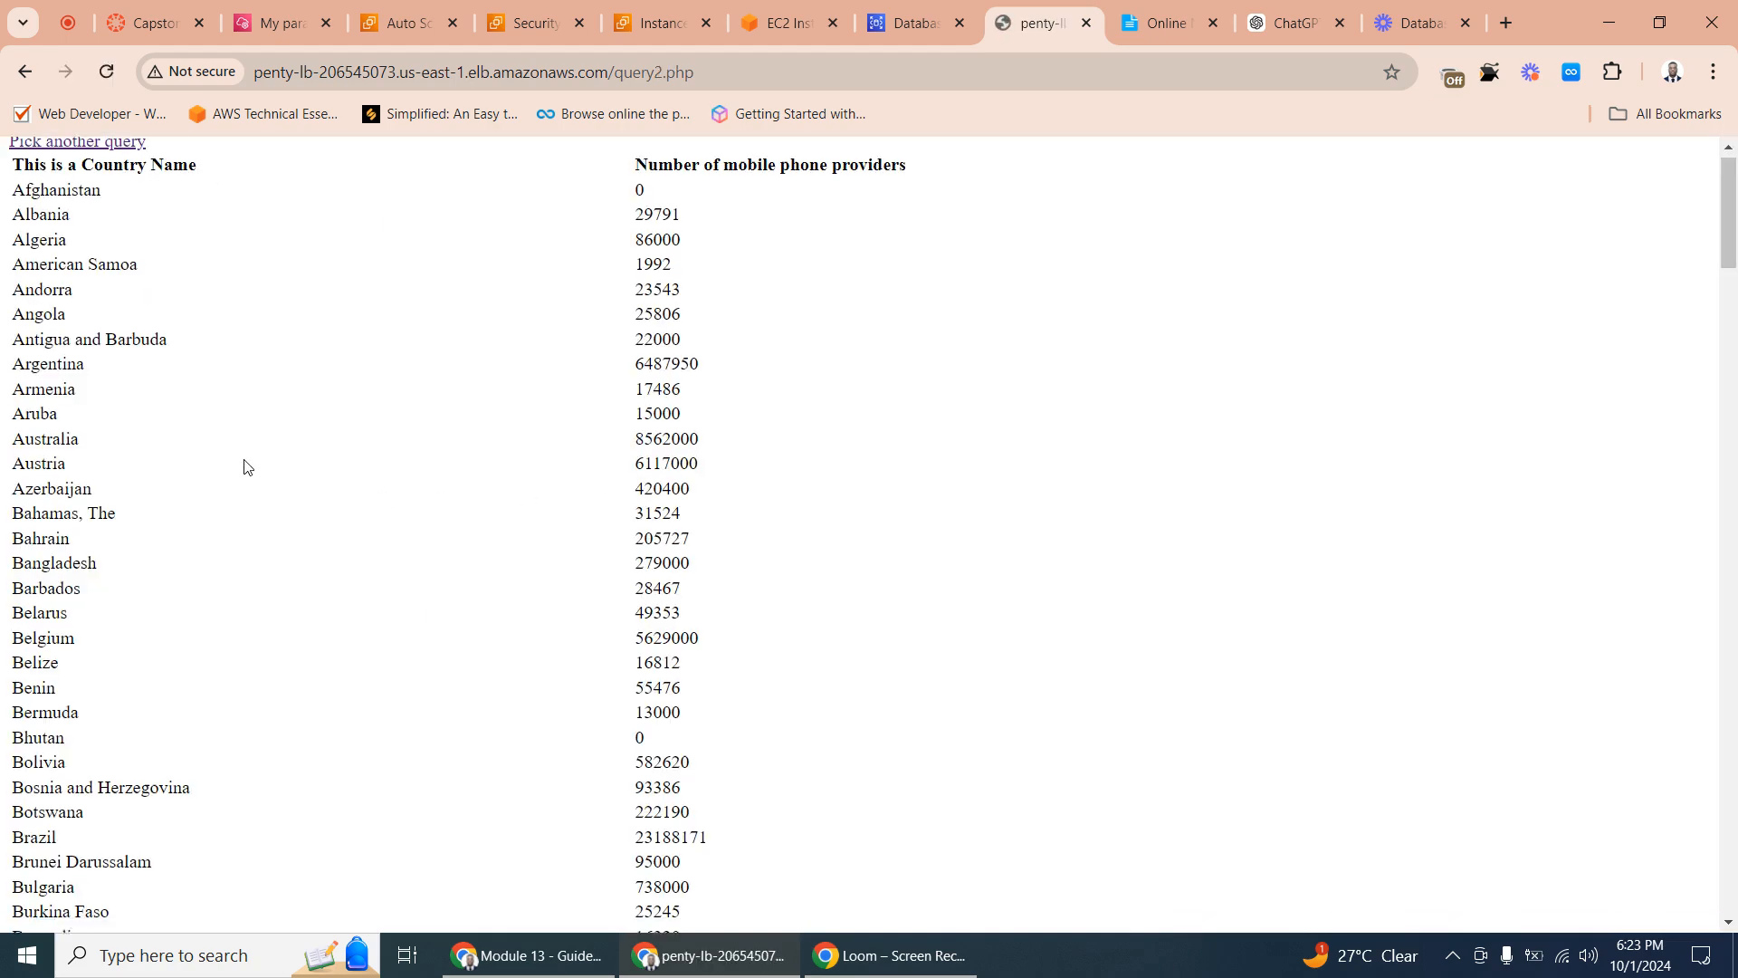
scroll(245, 465, "up", 1)
scroll(244, 465, "down", 20)
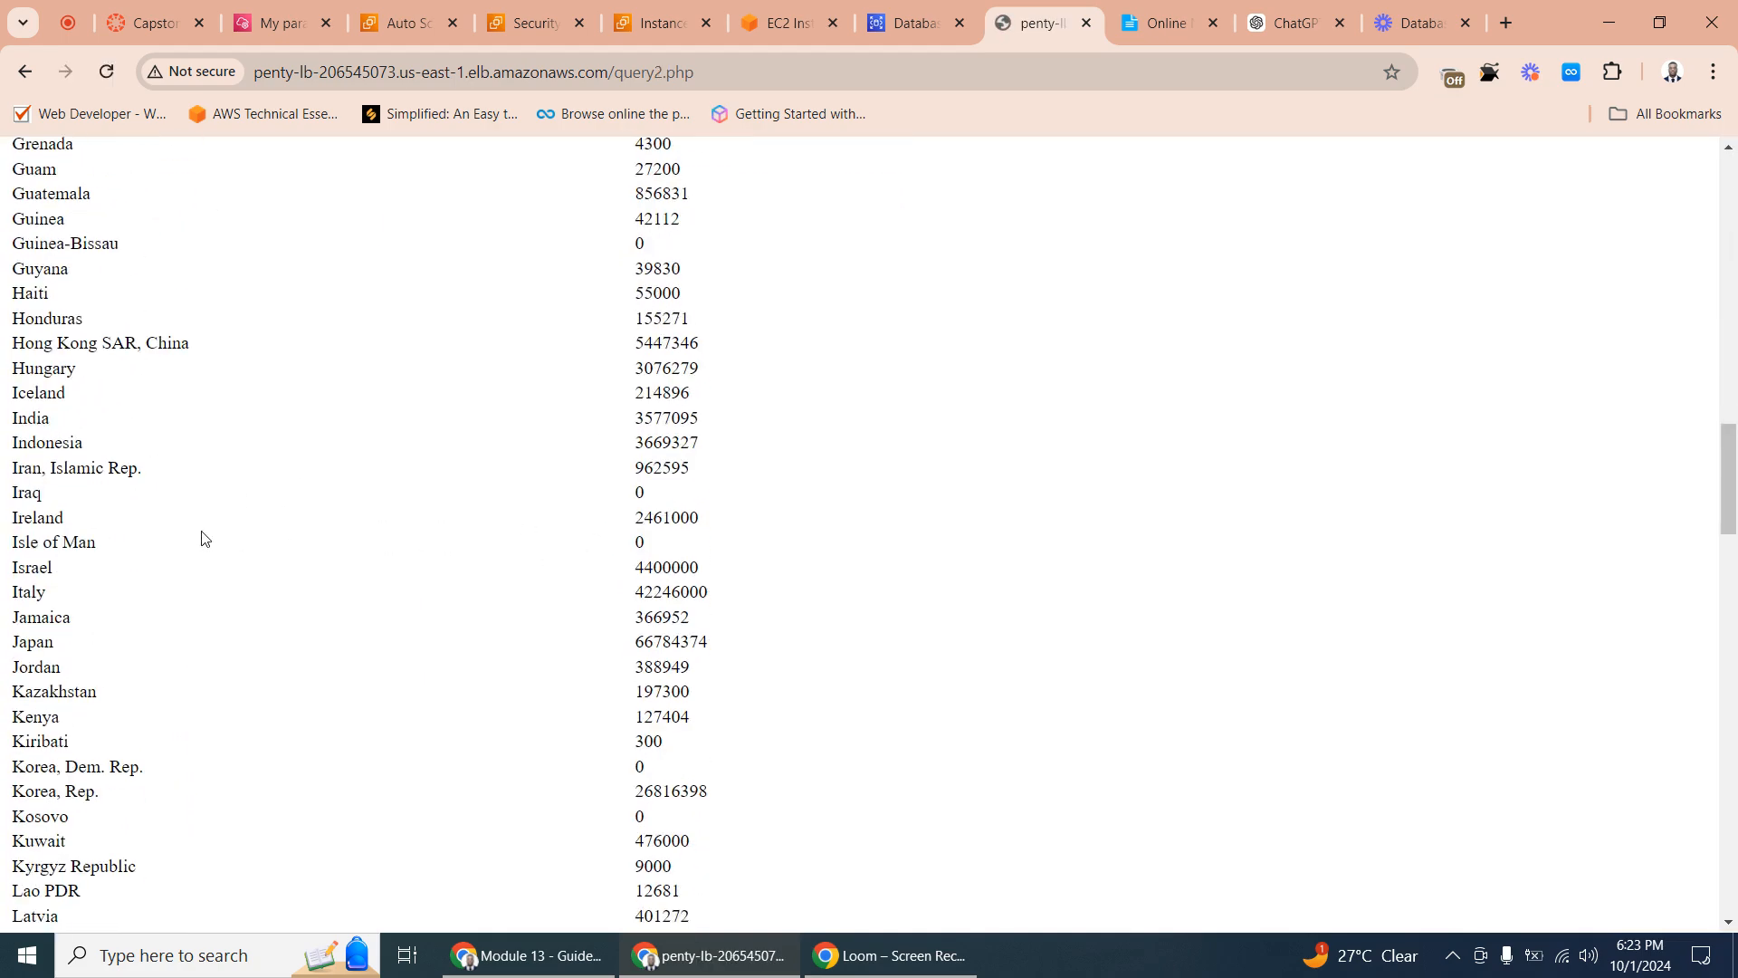
scroll(72, 513, "up", 20)
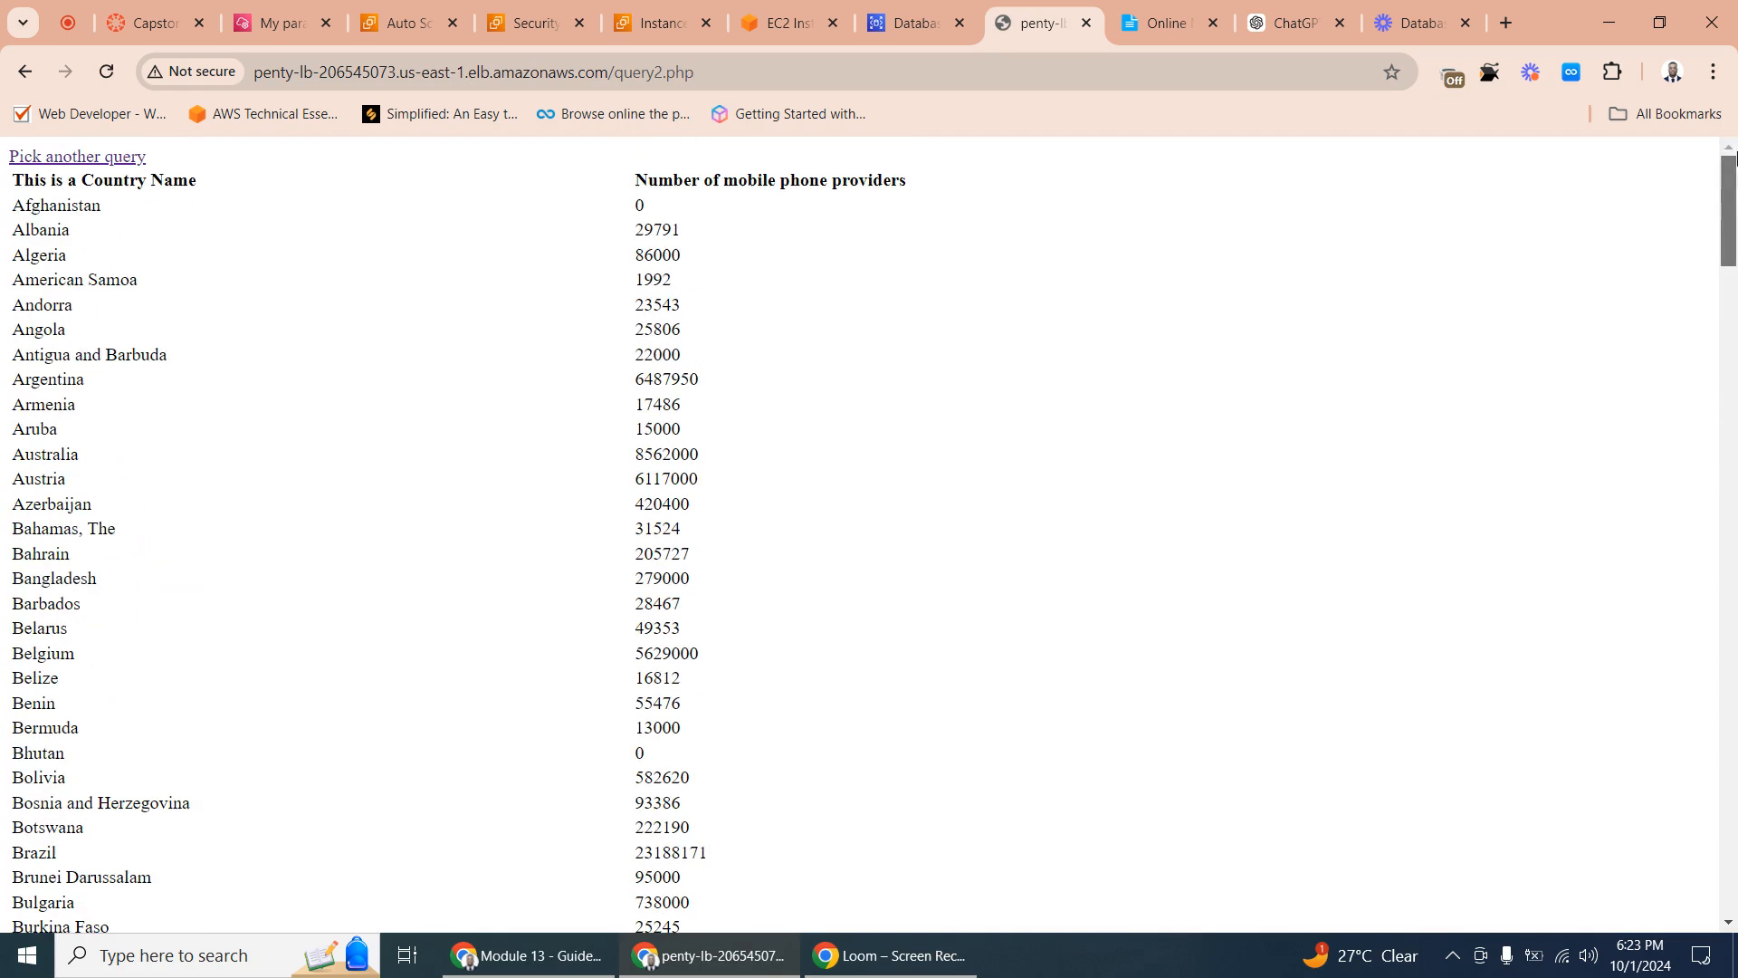
- Pick another query on the website, run the Population query and look through its country results
left_click(76, 159)
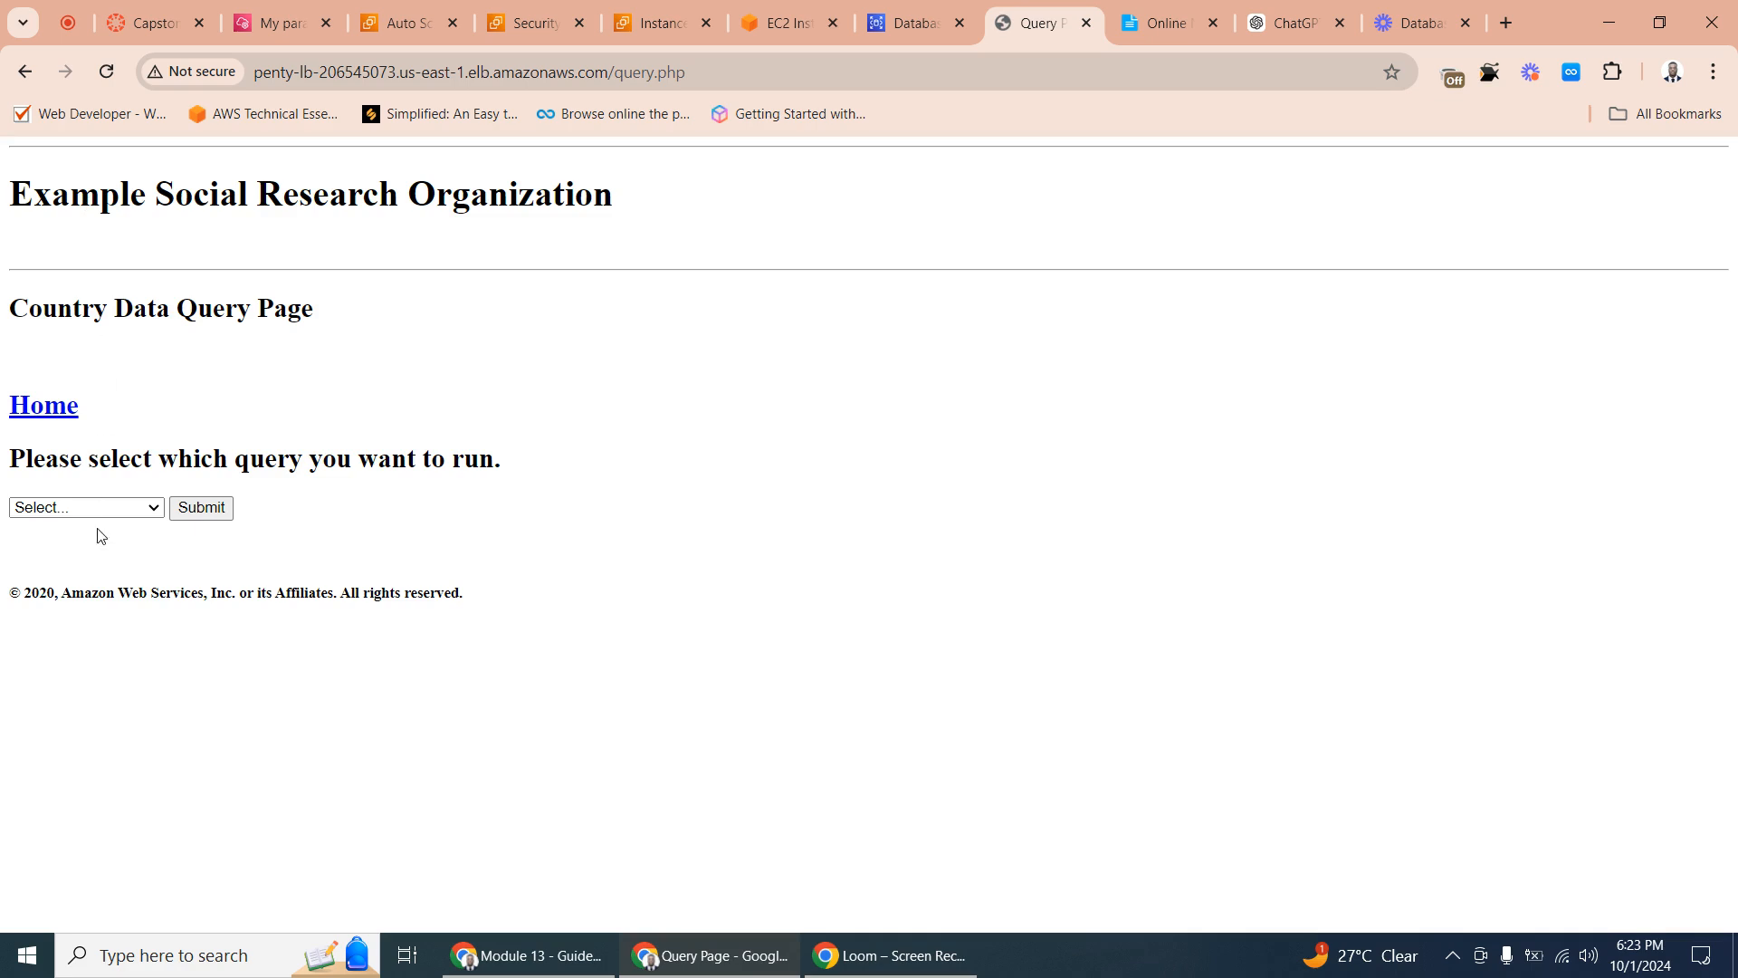
left_click(88, 507)
left_click(62, 586)
left_click(194, 509)
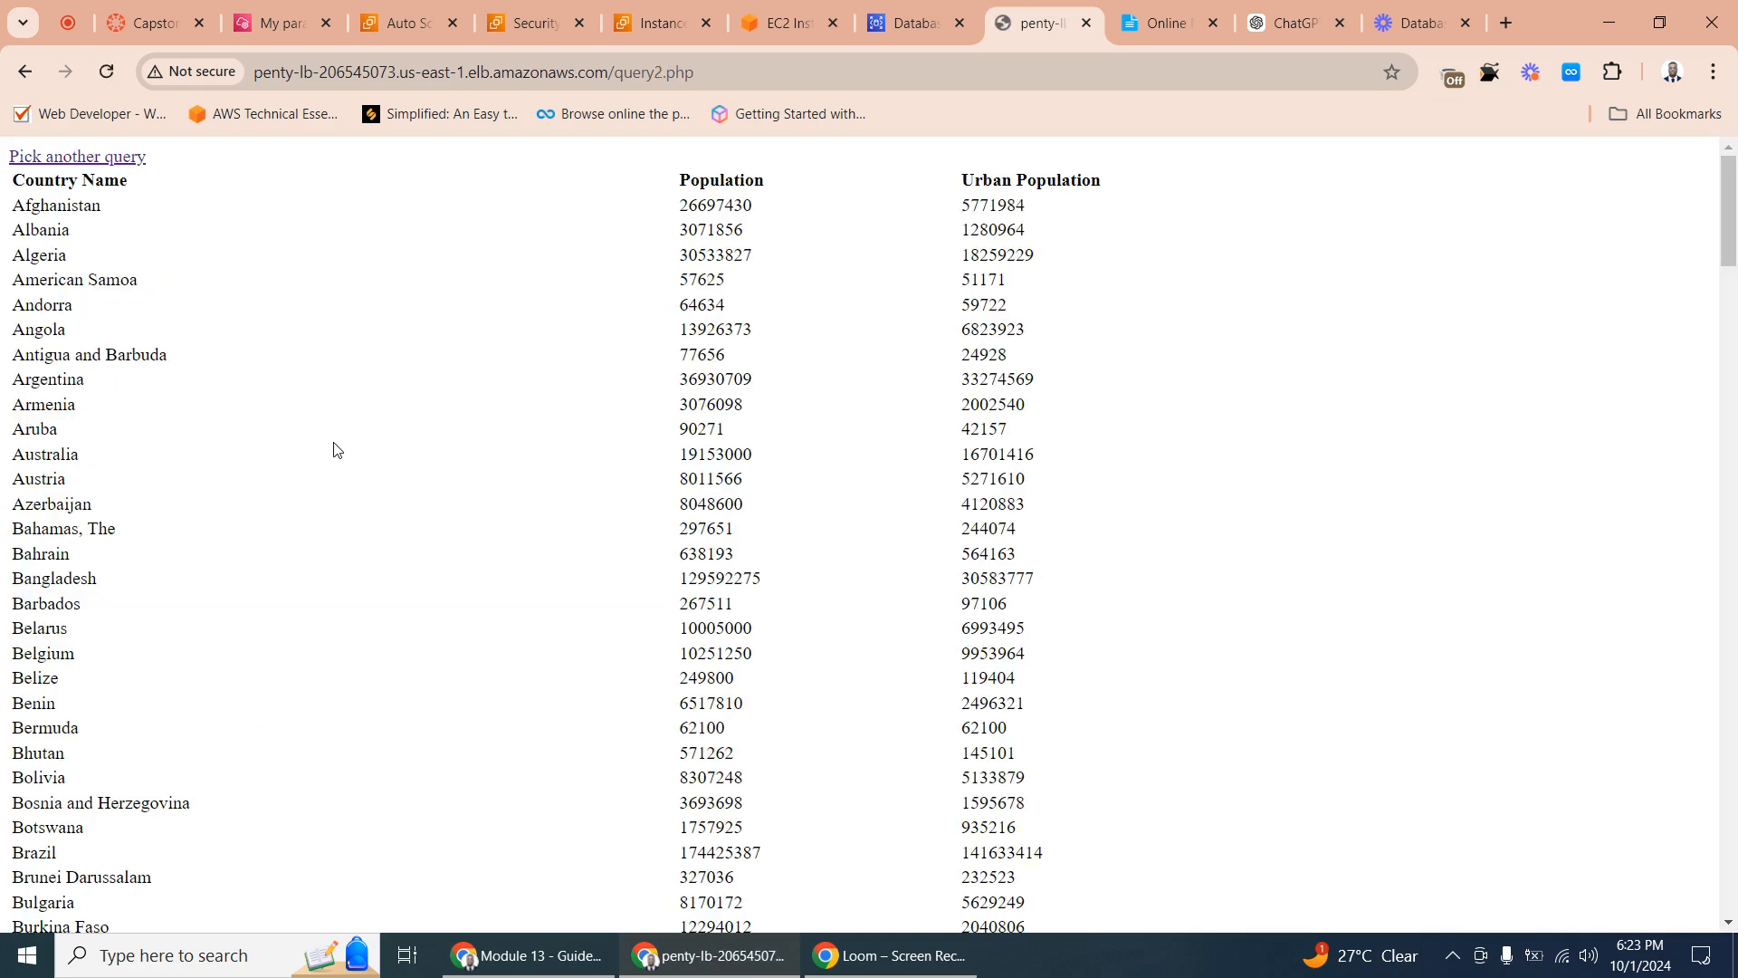
scroll(85, 489, "down", 20)
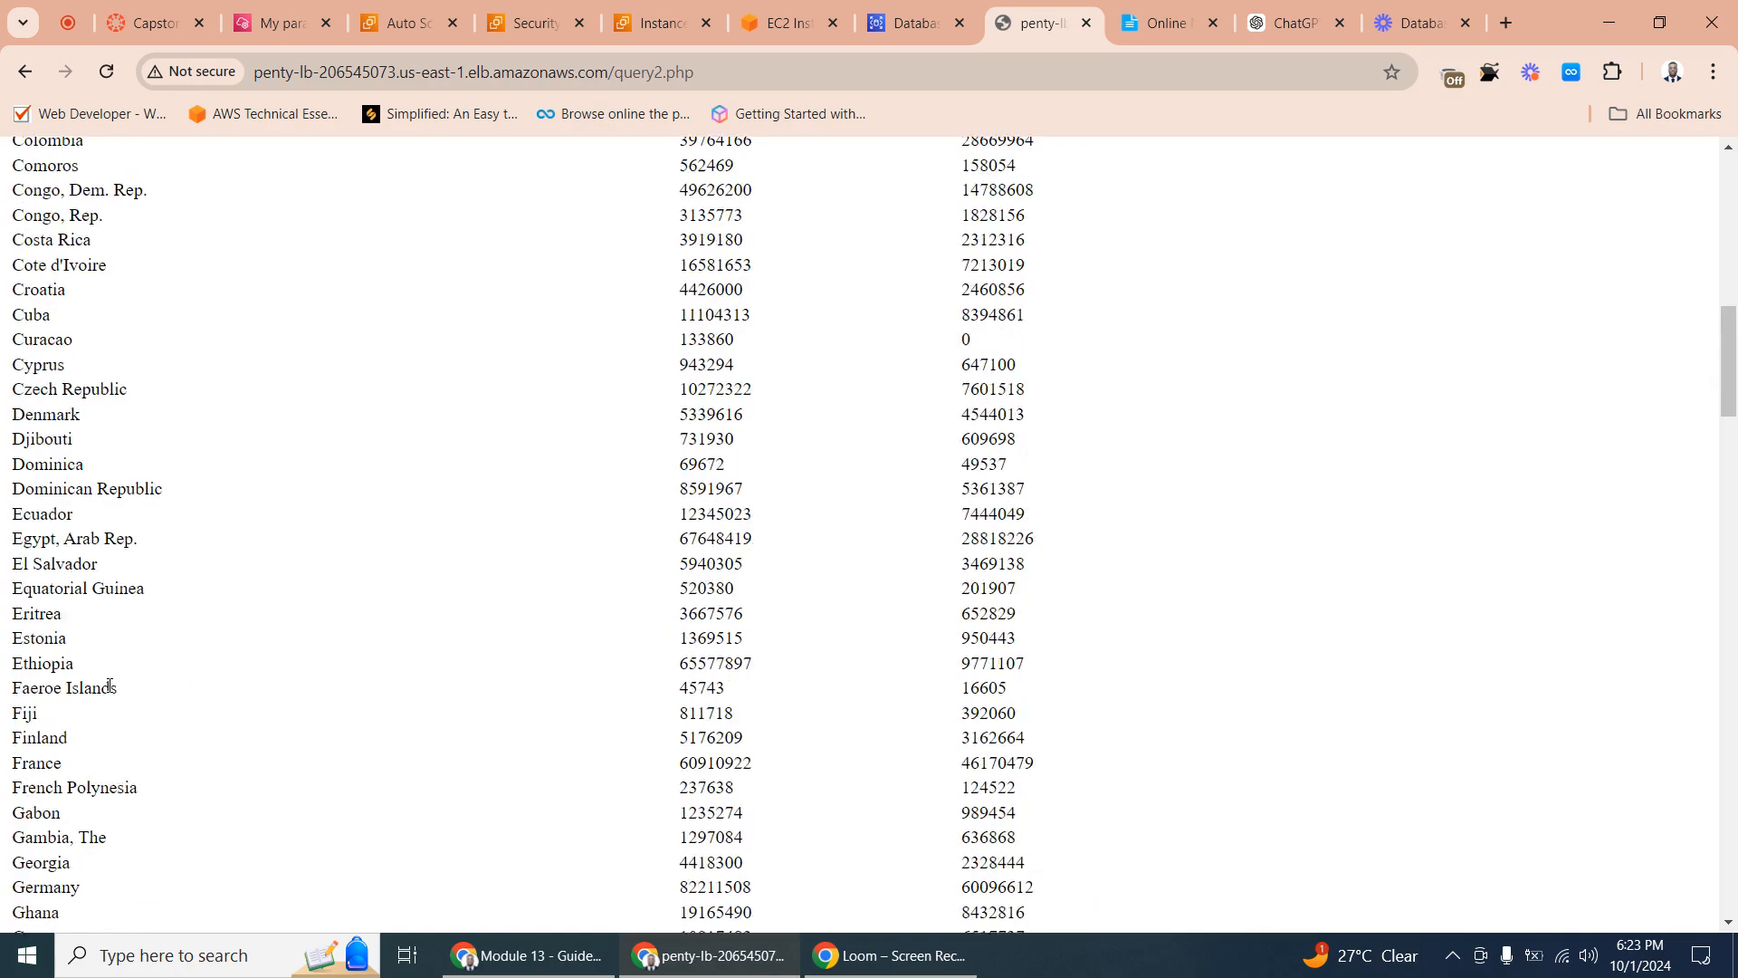
left_click_drag(1728, 453, 1728, 190)
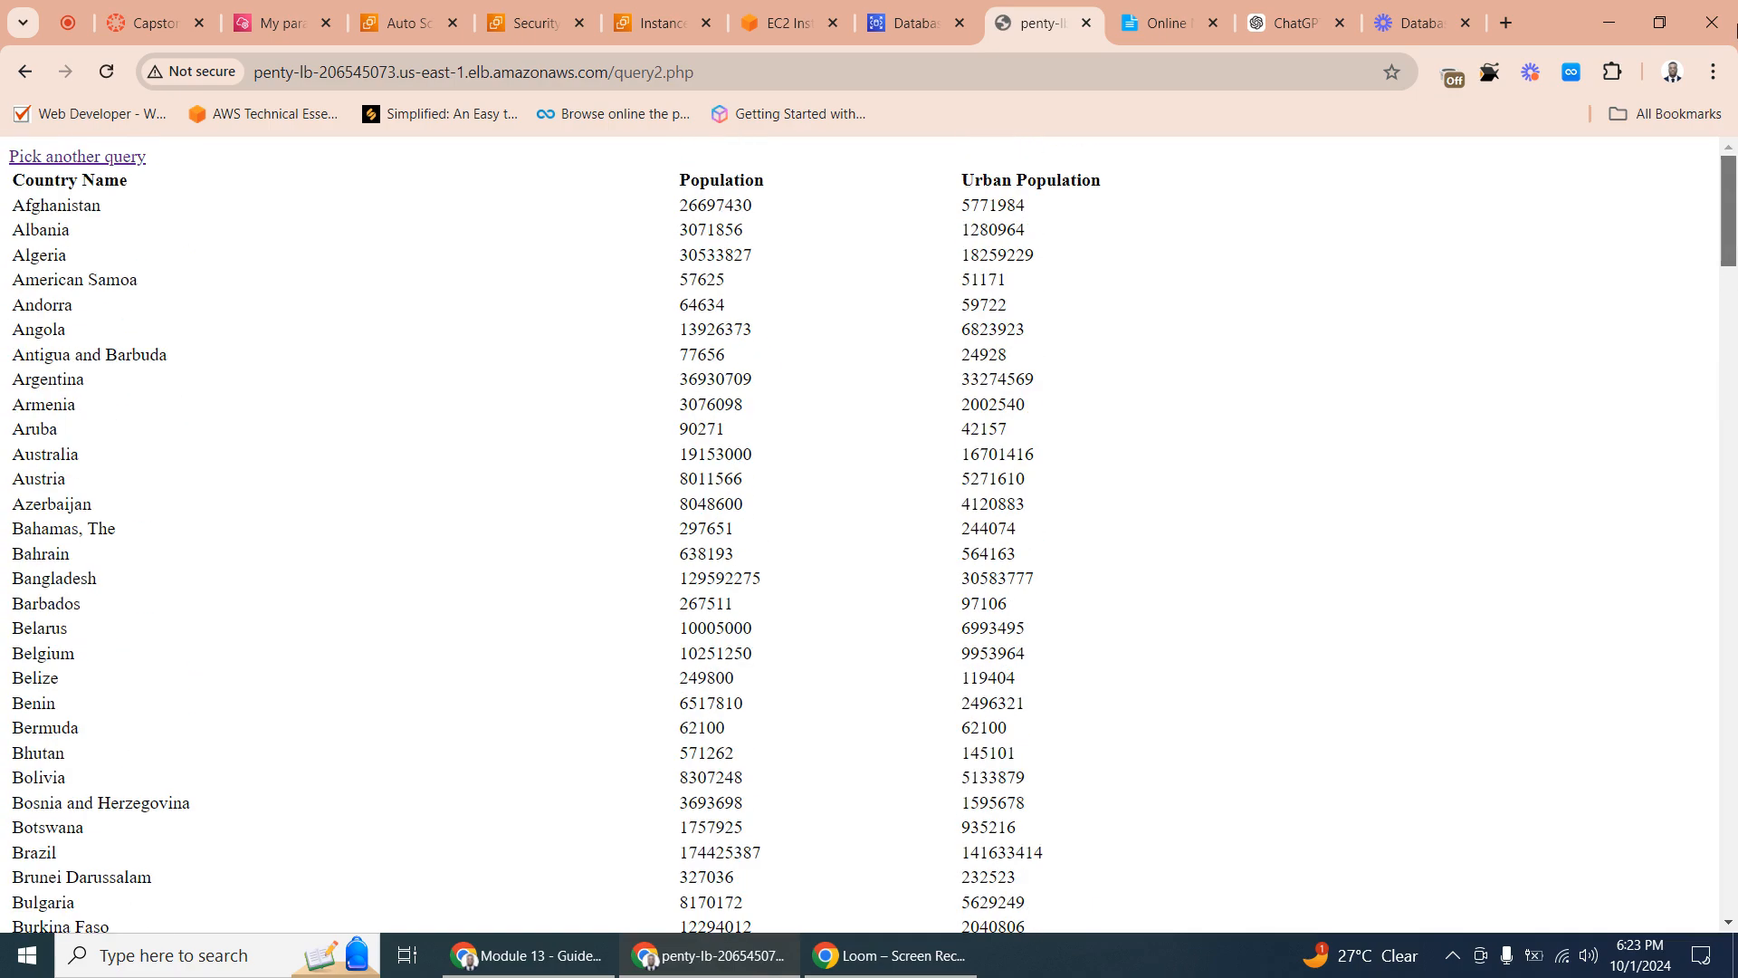
left_click(904, 18)
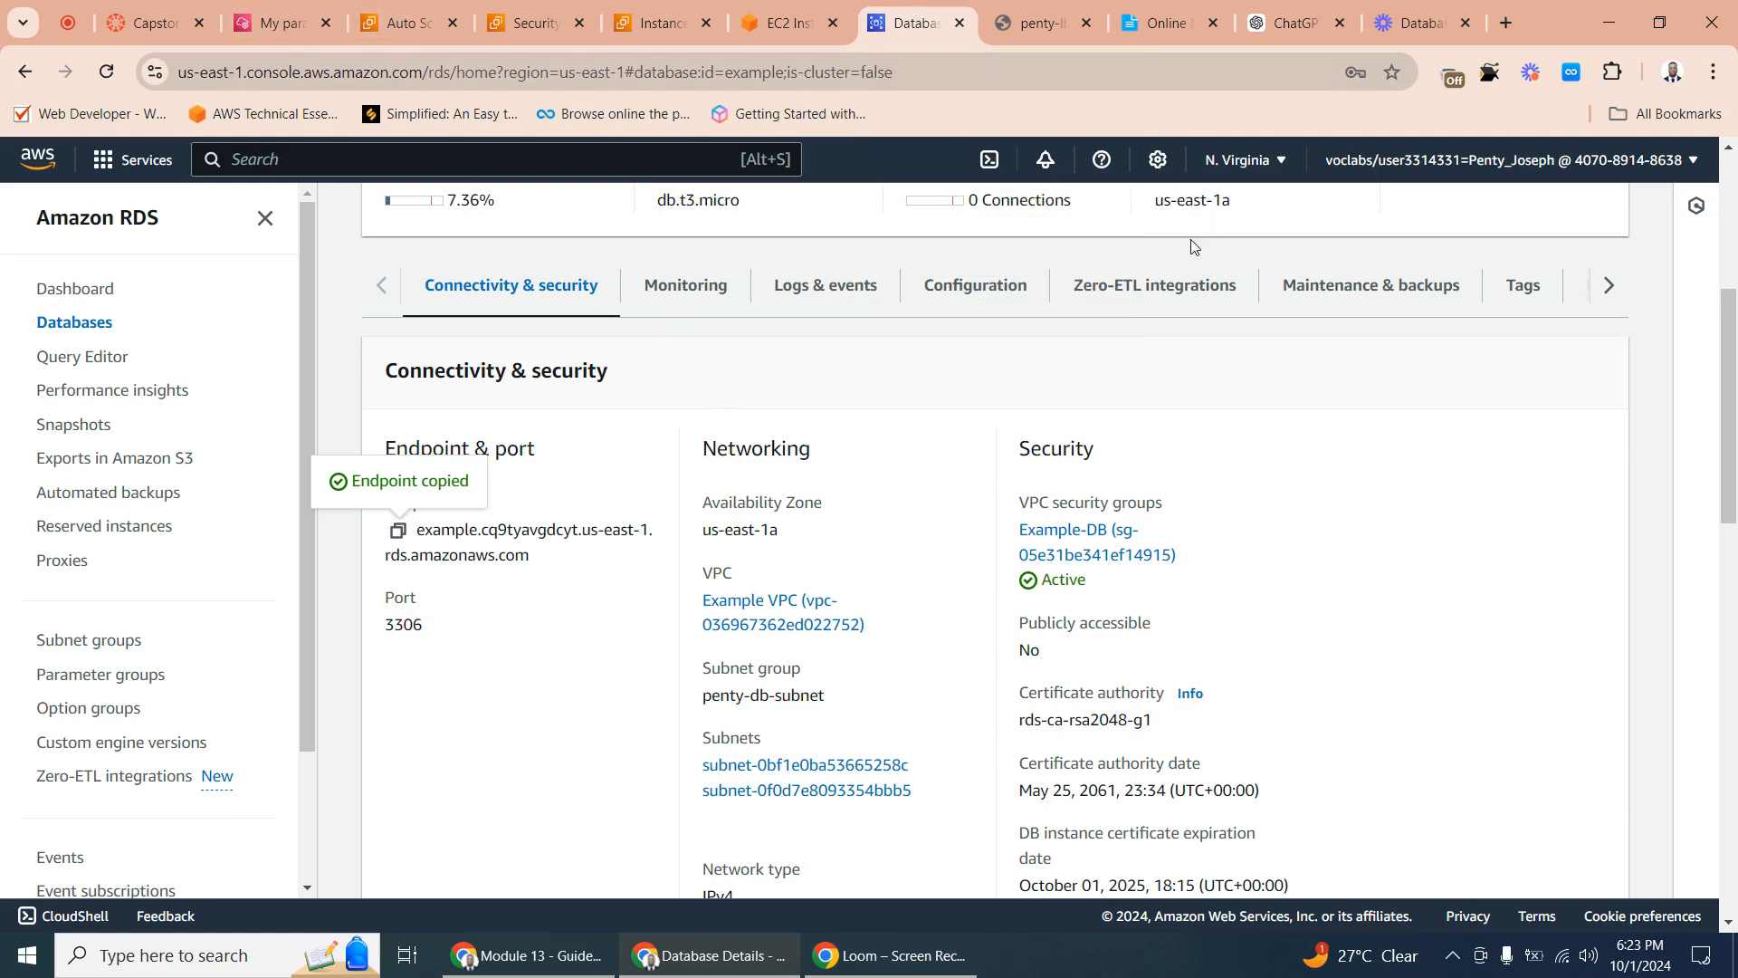
left_click(1041, 18)
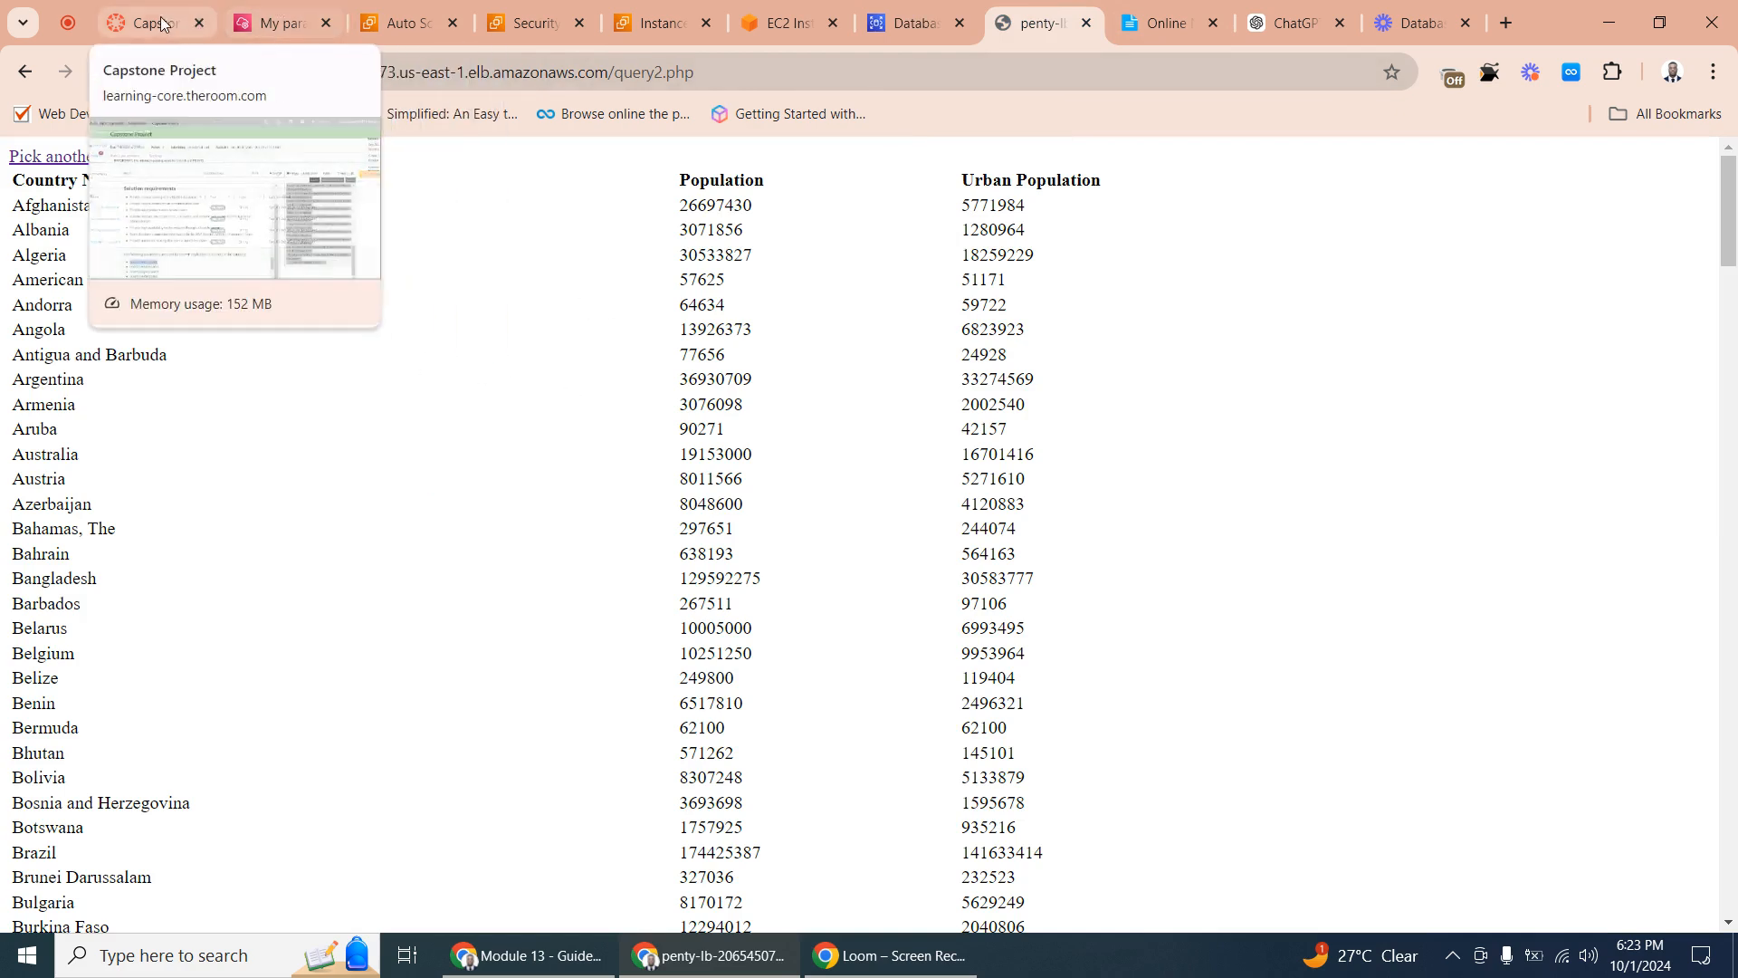
left_click(72, 20)
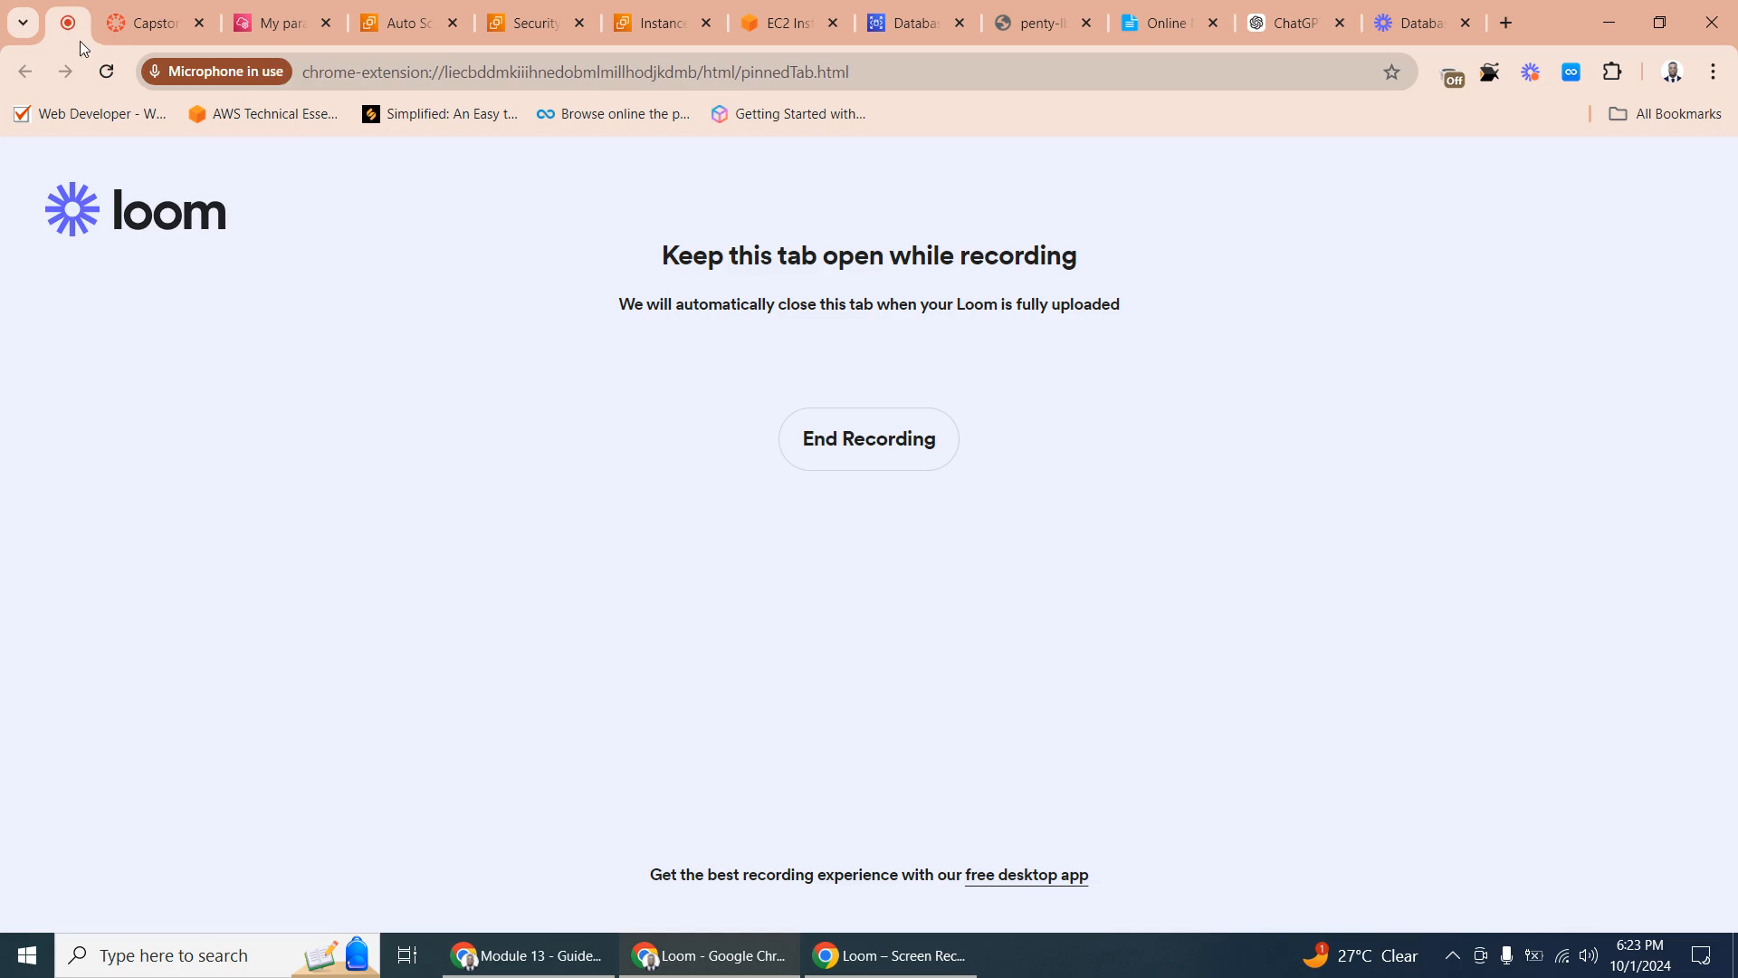
- Return to the Capstone Project assignment, clear the text selection in the lab details, and submit the lab for grading
left_click(144, 22)
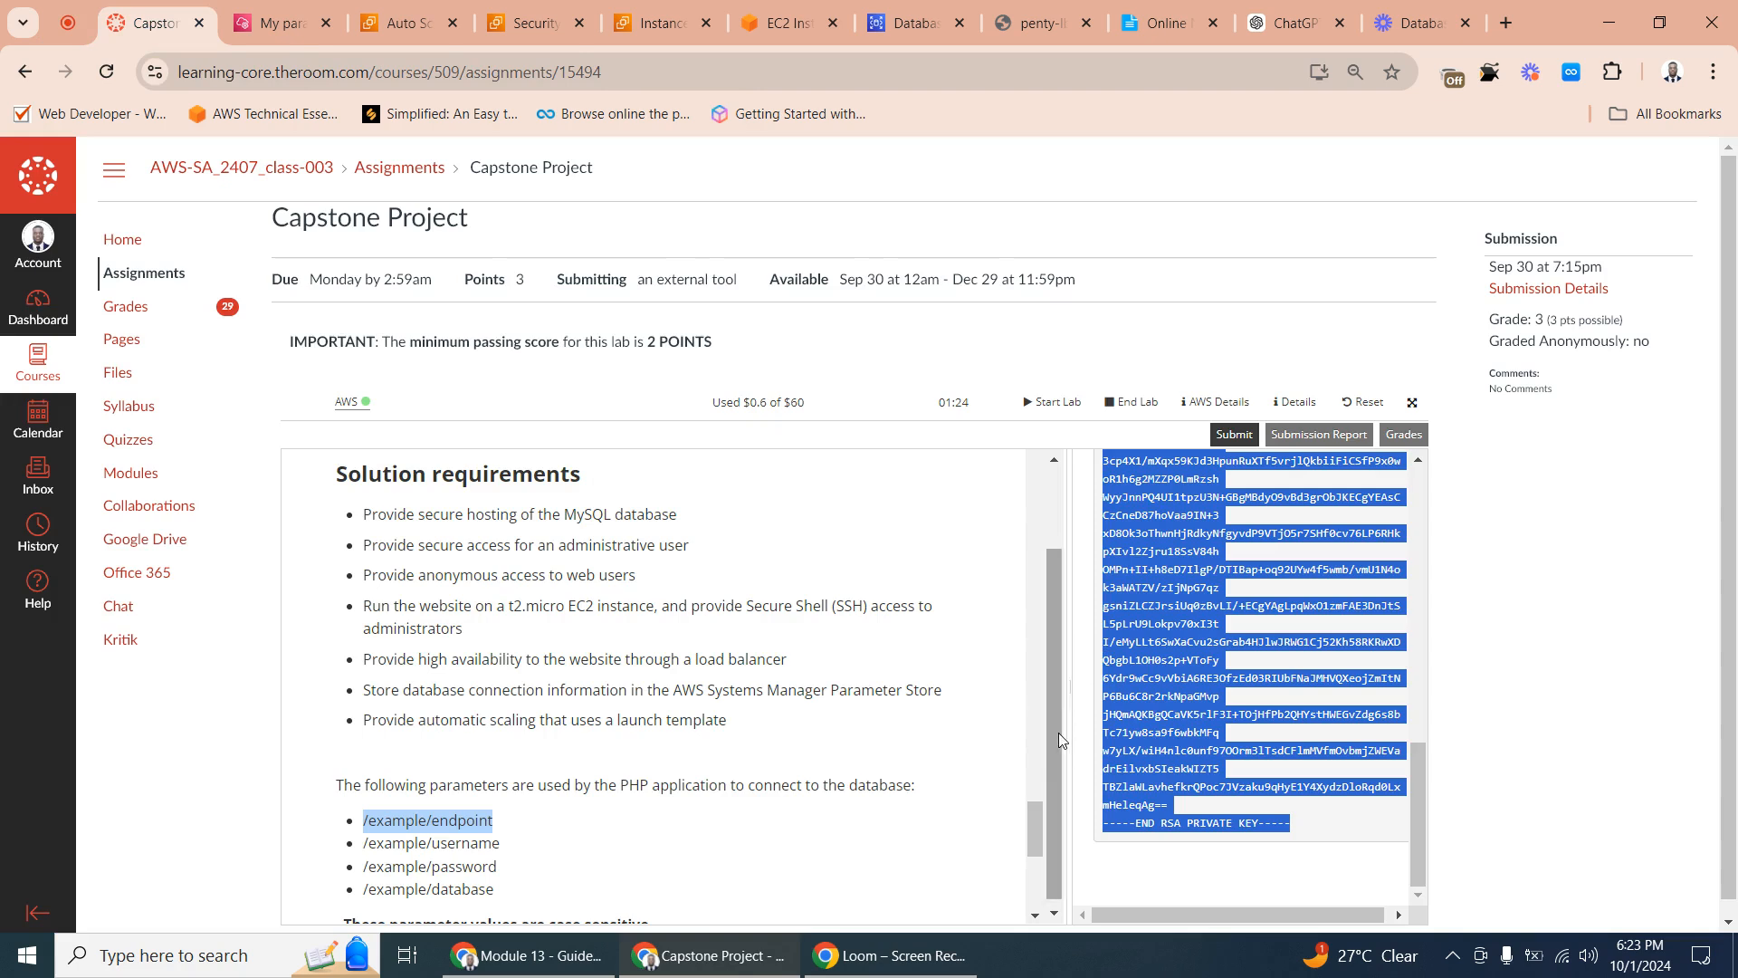
left_click_drag(1058, 731, 1050, 681)
left_click_drag(1421, 856, 1417, 815)
left_click(1116, 349)
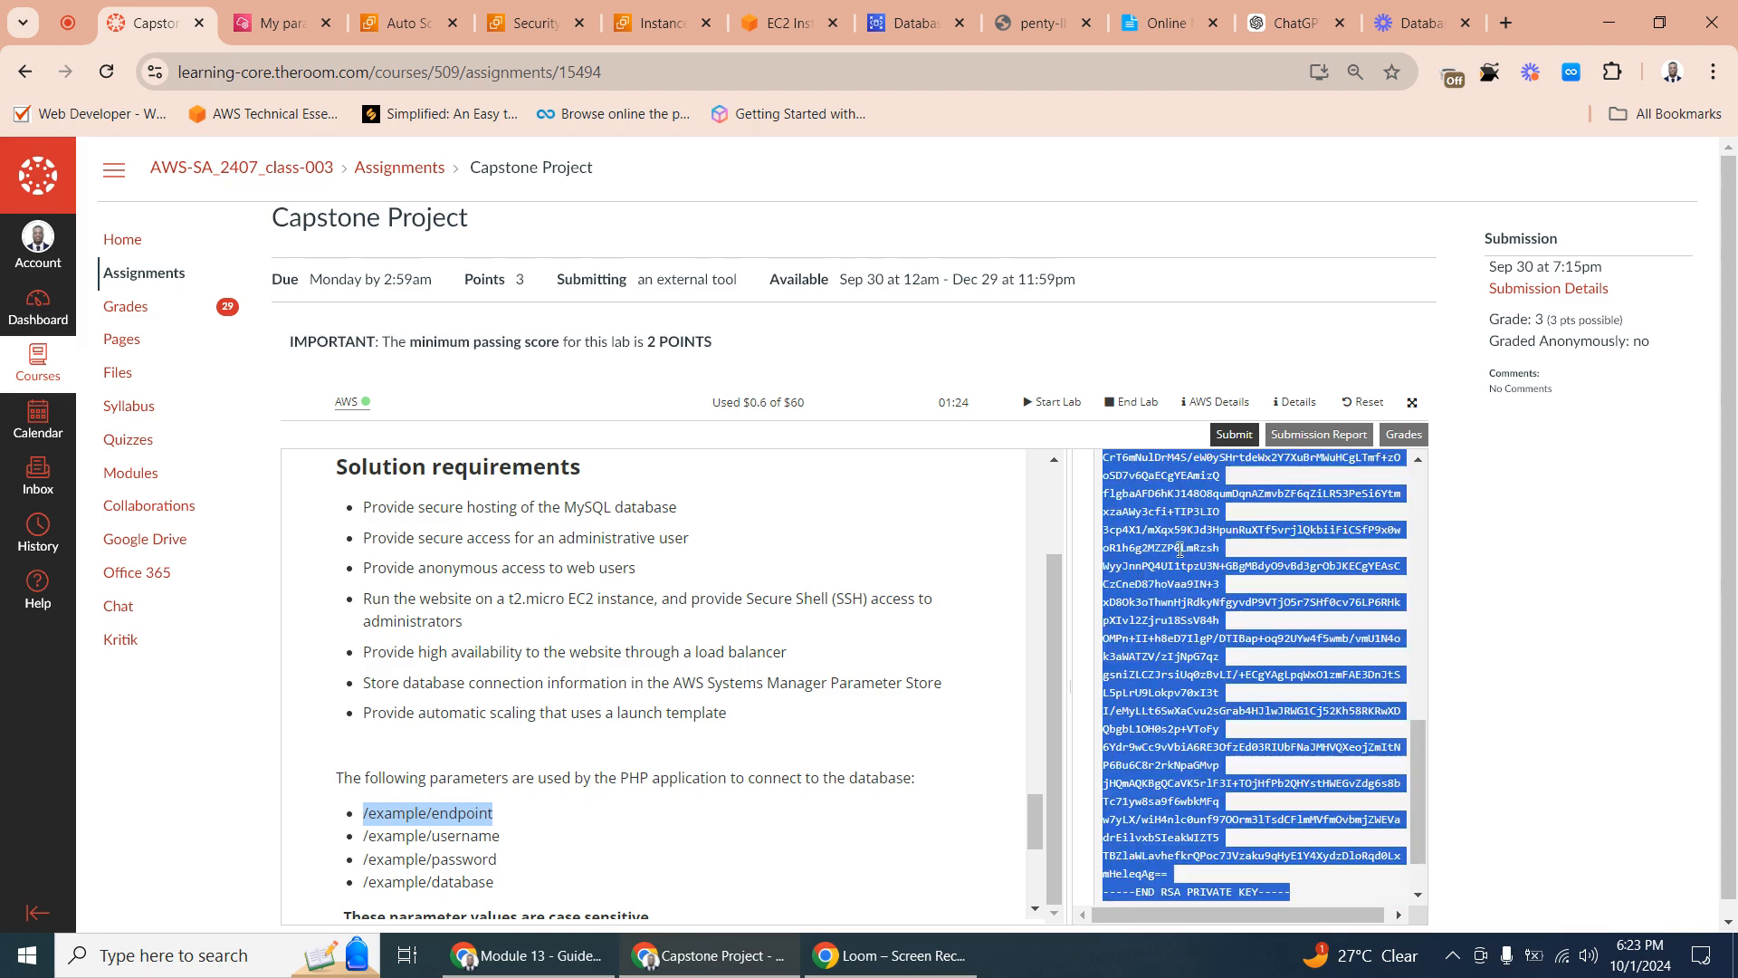
left_click(1164, 604)
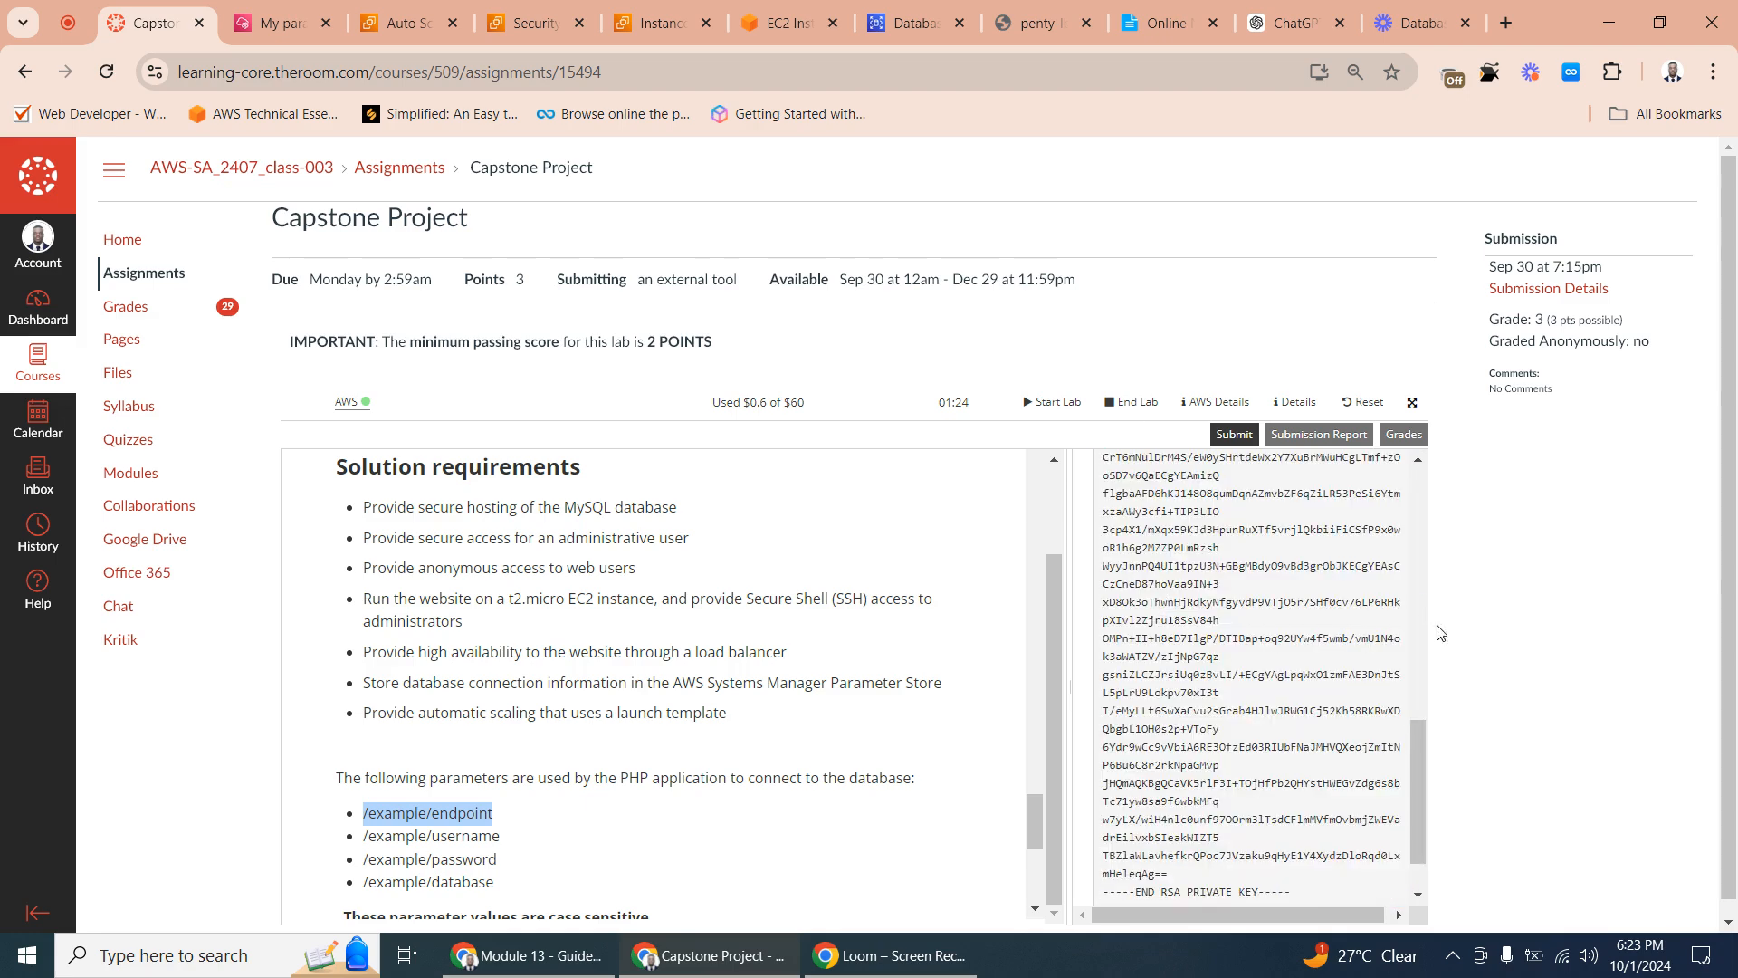
mouse_move(1034, 806)
left_mouse_down()
mouse_move(1029, 873)
mouse_move(1031, 824)
left_mouse_up()
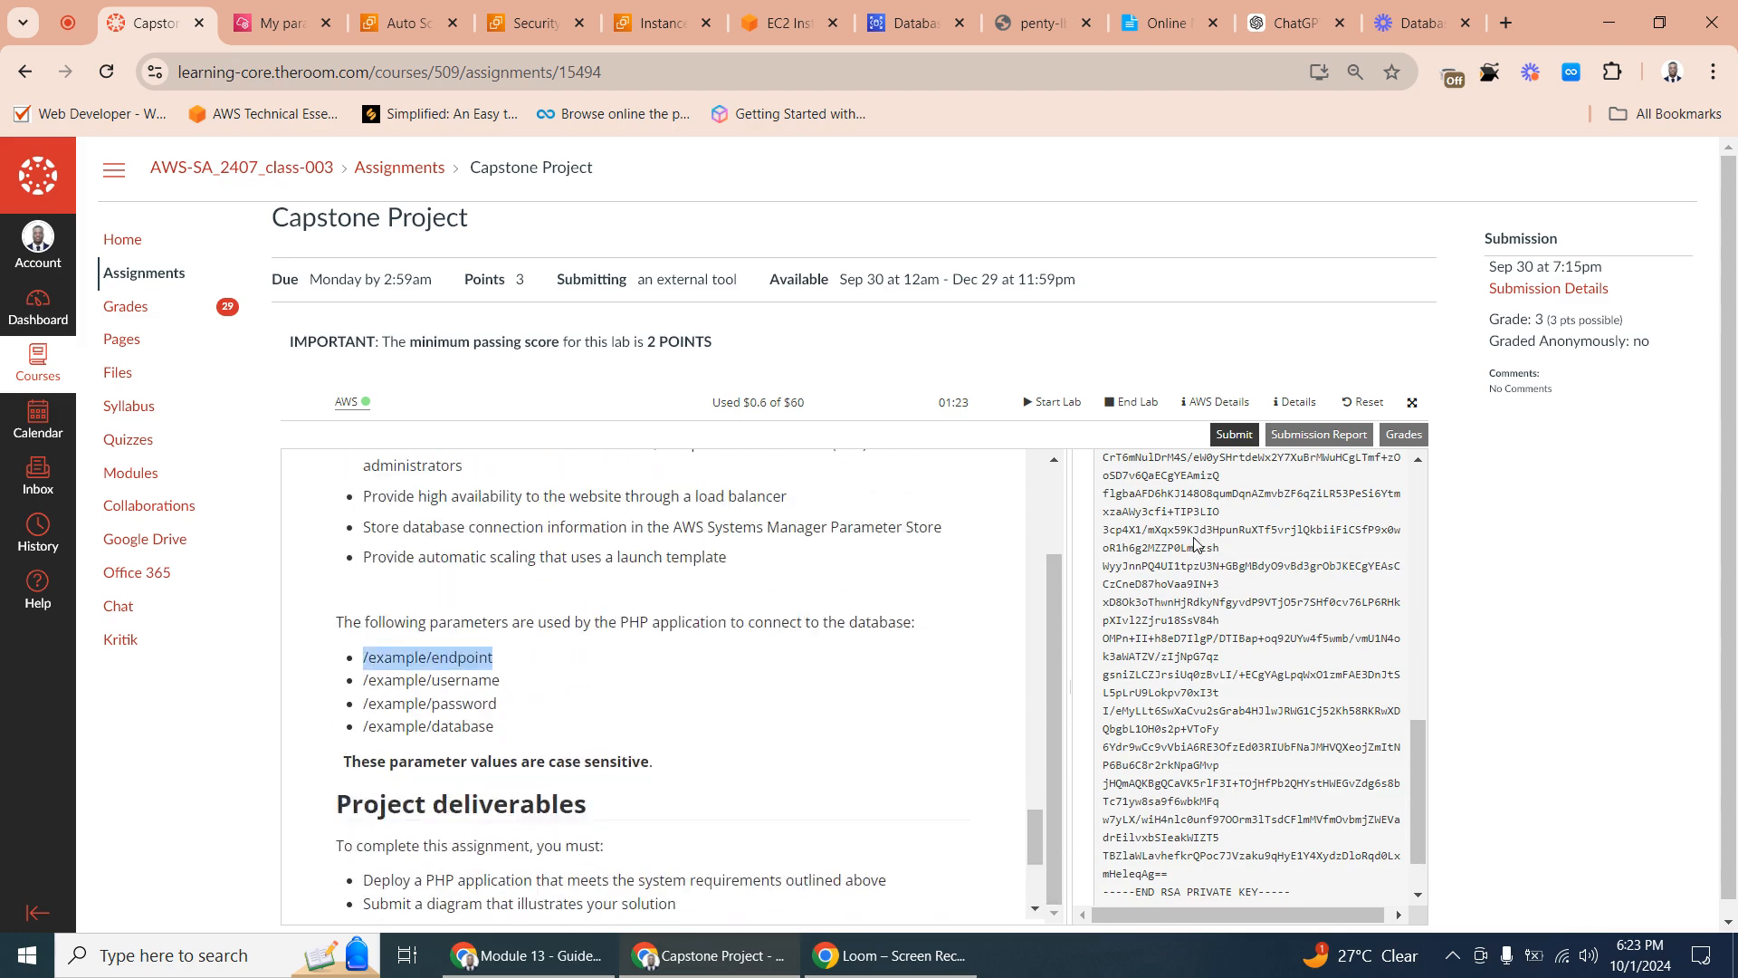
left_click(1234, 434)
left_click(1143, 518)
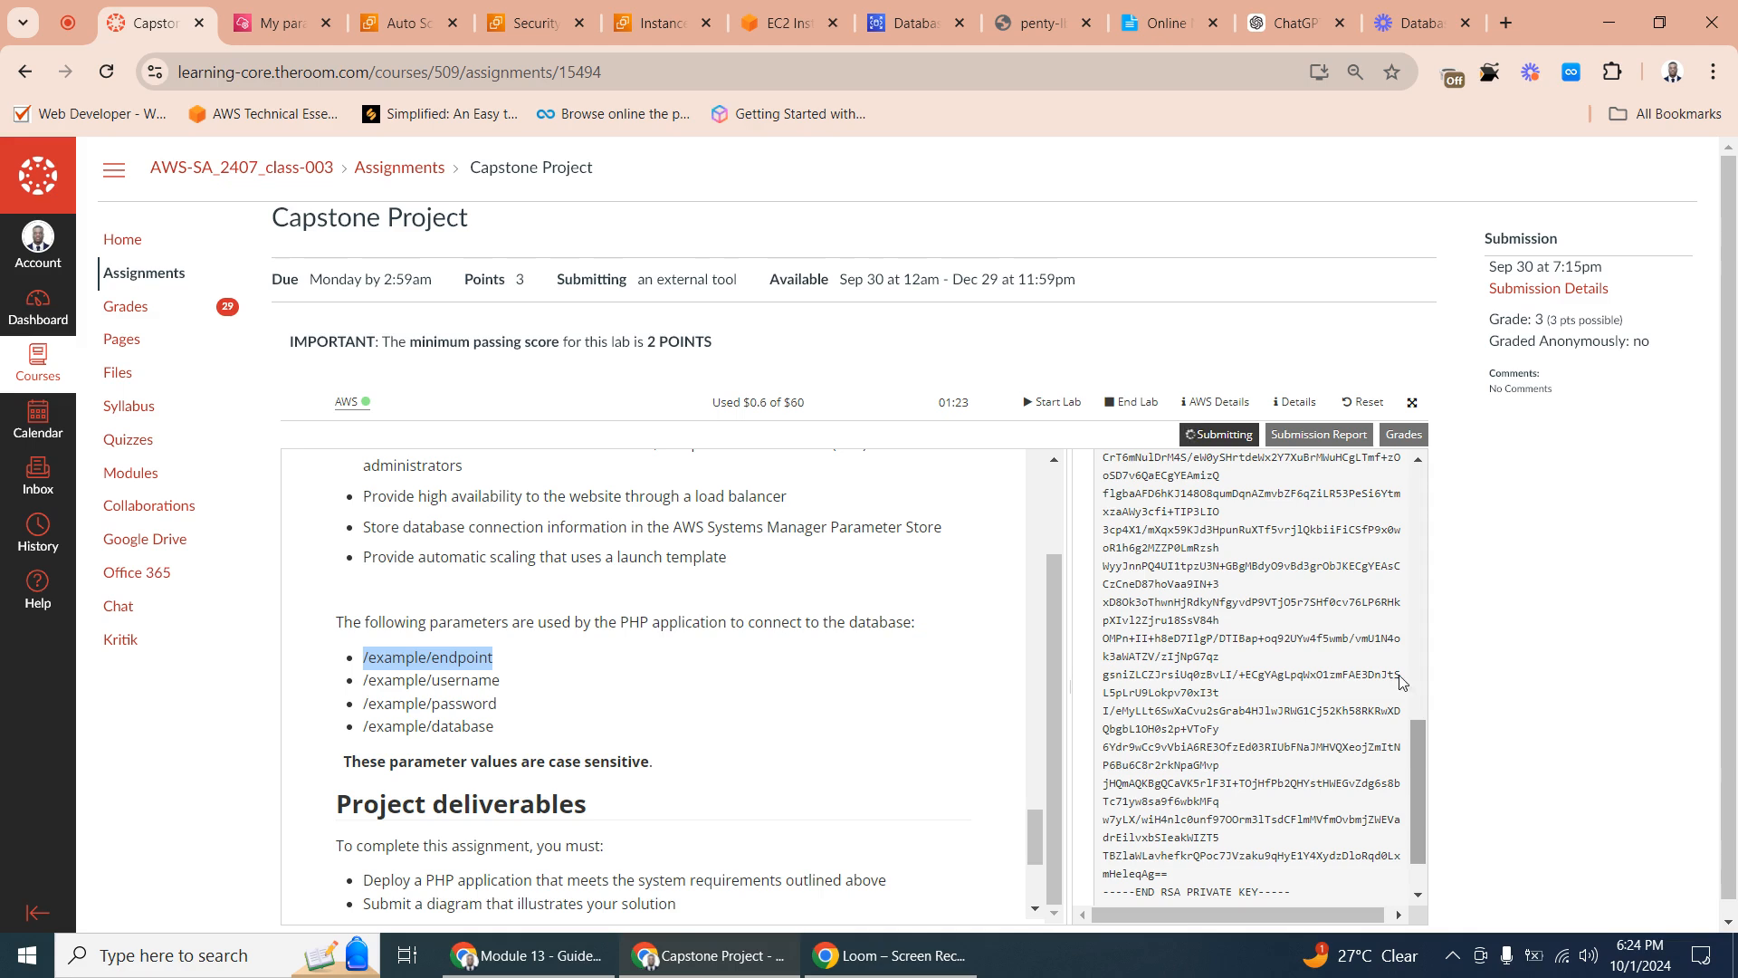
- Close the Cloud Access details and display the lab's grades for each requirement
left_click(1419, 459)
scroll(1420, 462, "up", 10)
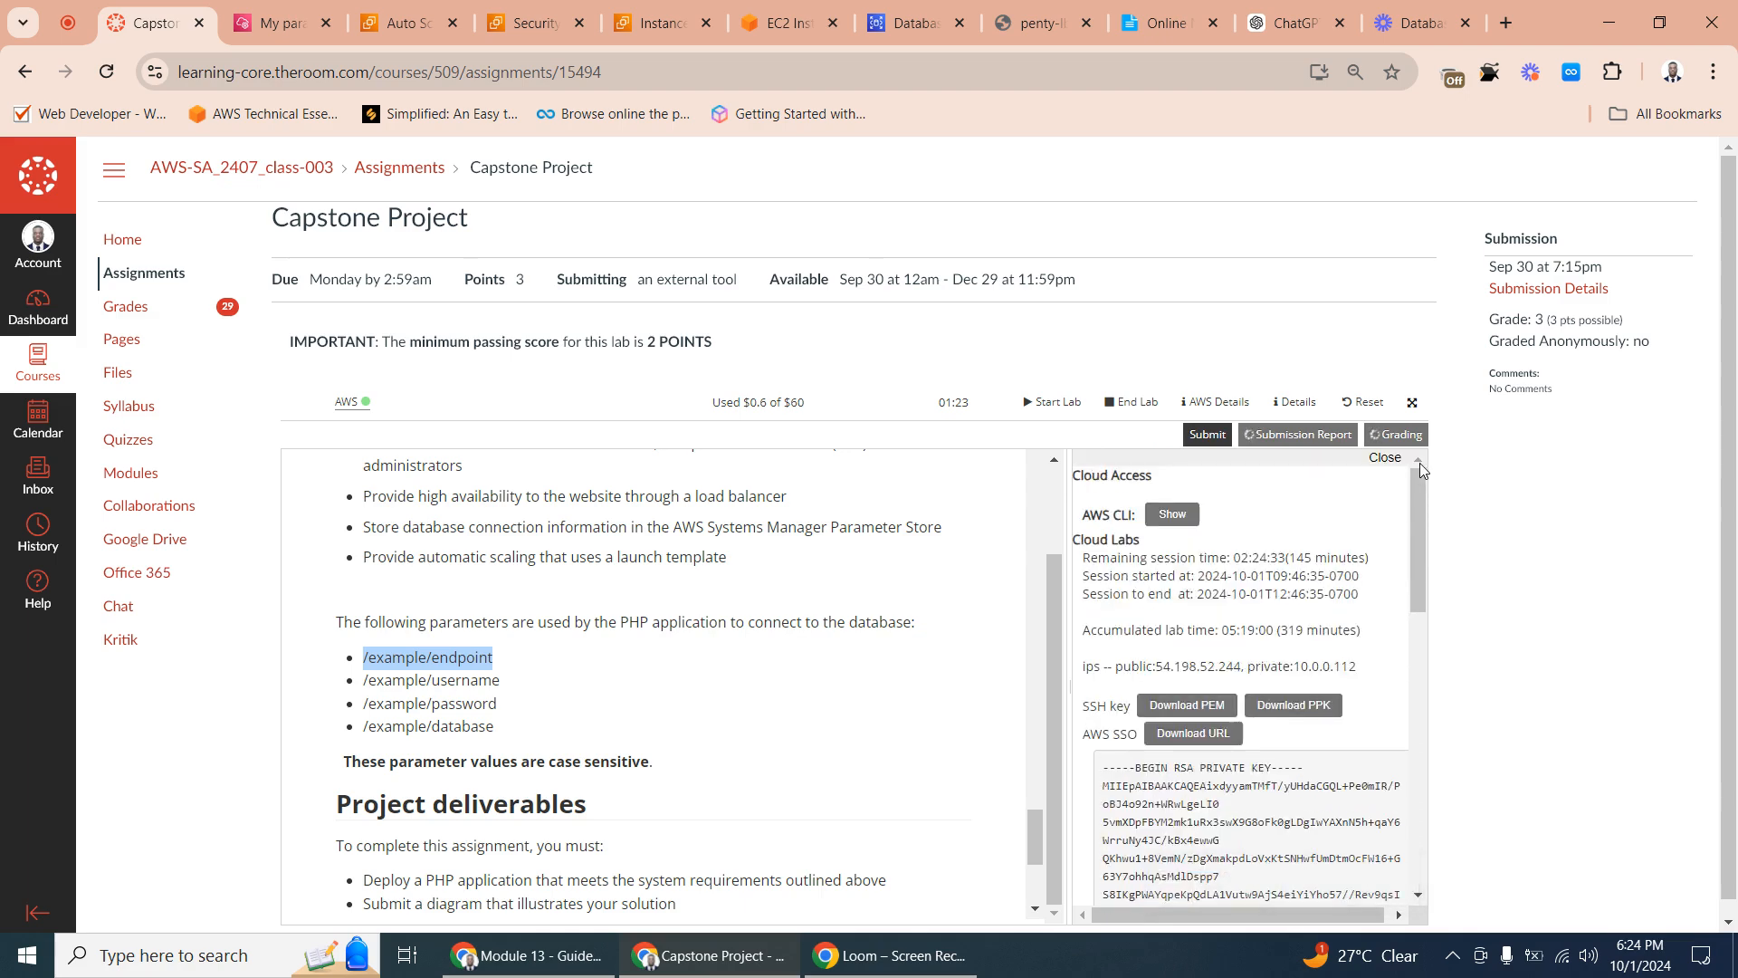
left_click(1385, 455)
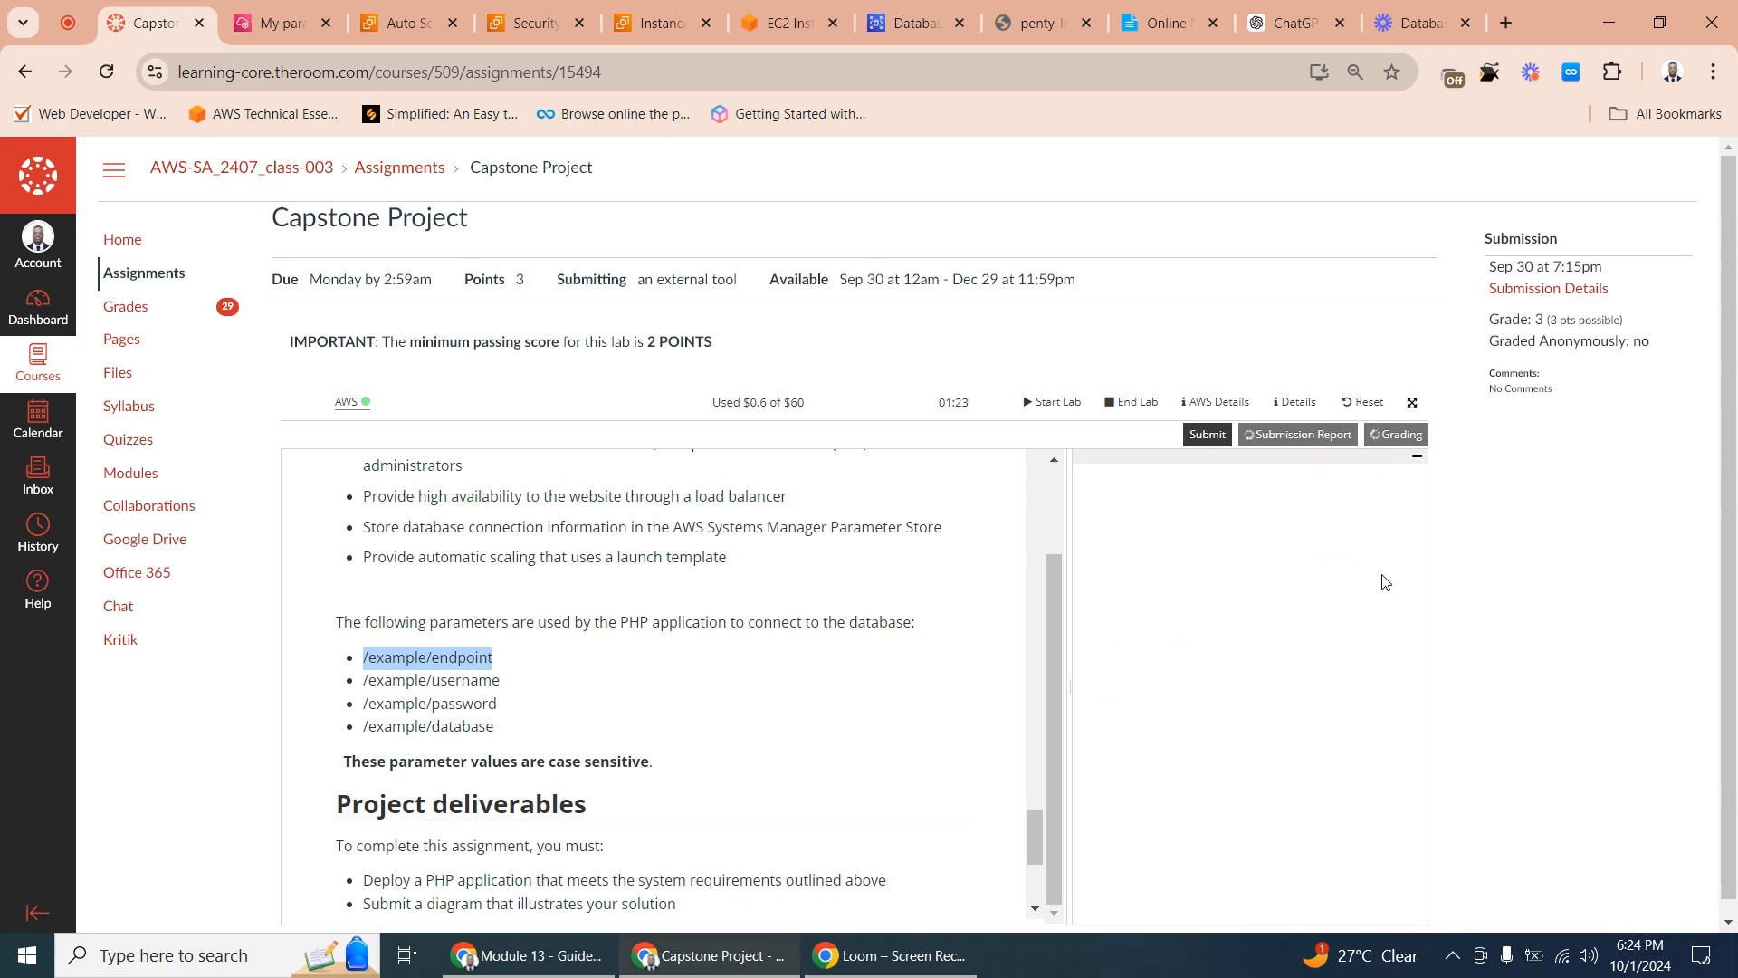
left_click(1397, 441)
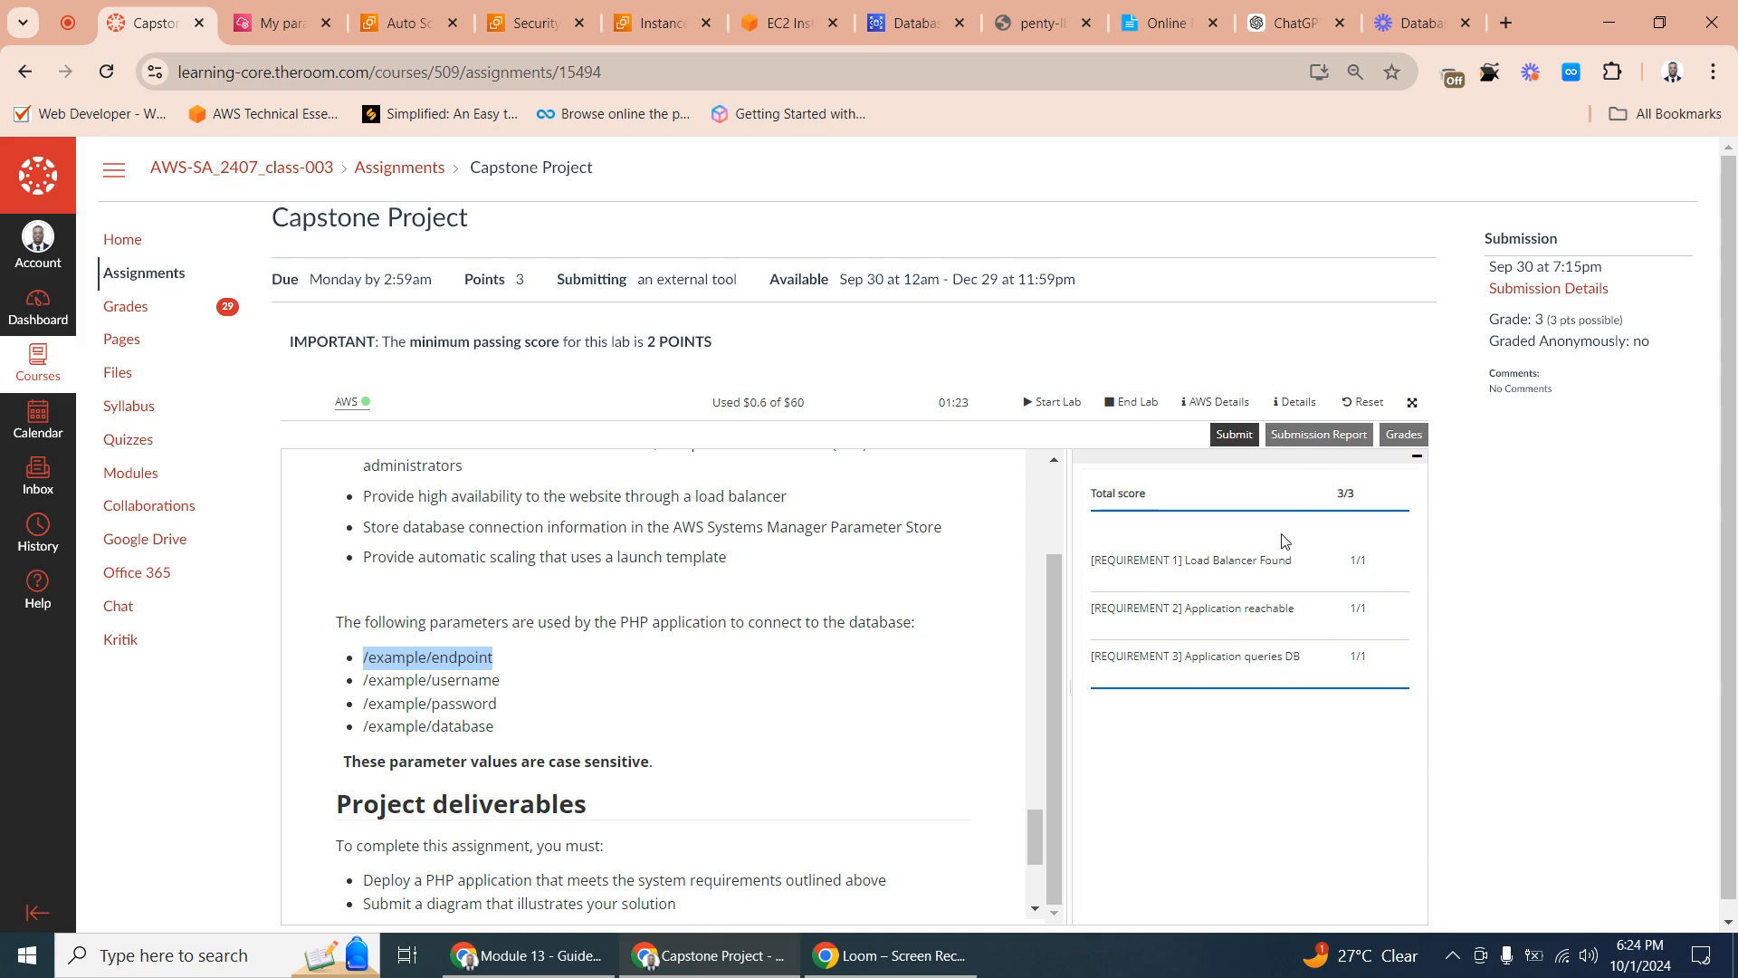
- Reload the lab grades, collapse the results pane and go back to the solution requirements in the assignment instructions
scroll(1284, 539, "down", 1)
left_click(1404, 422)
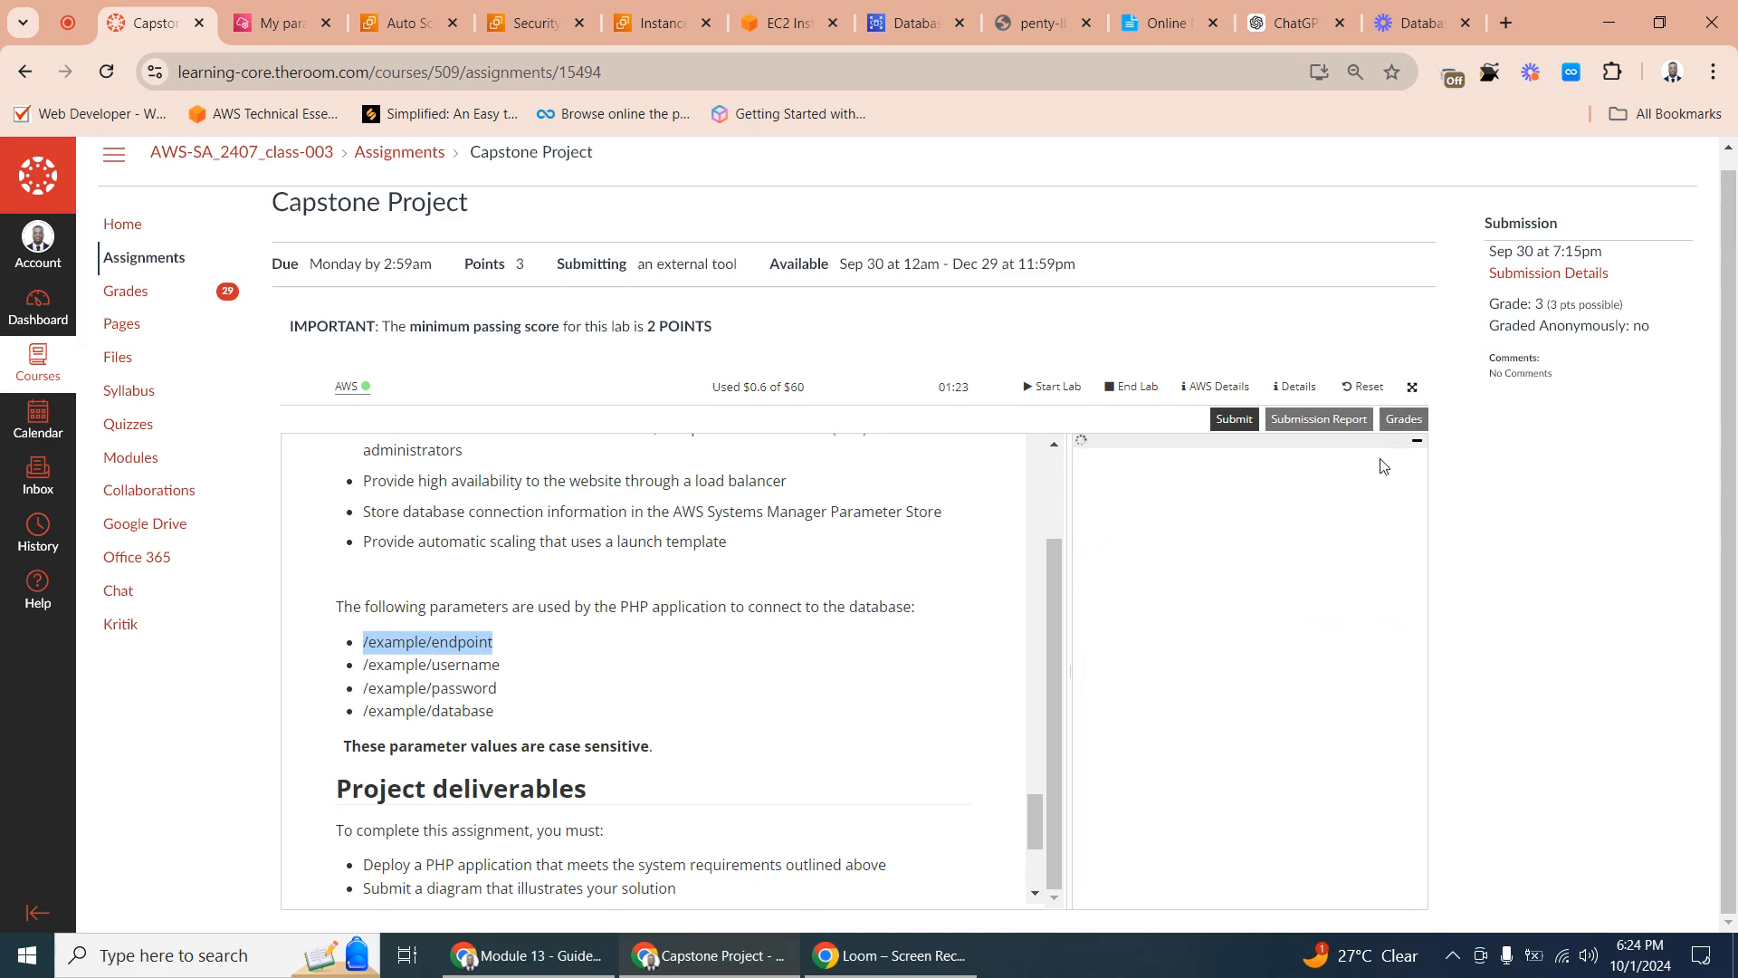
left_click(1404, 425)
left_click(1419, 443)
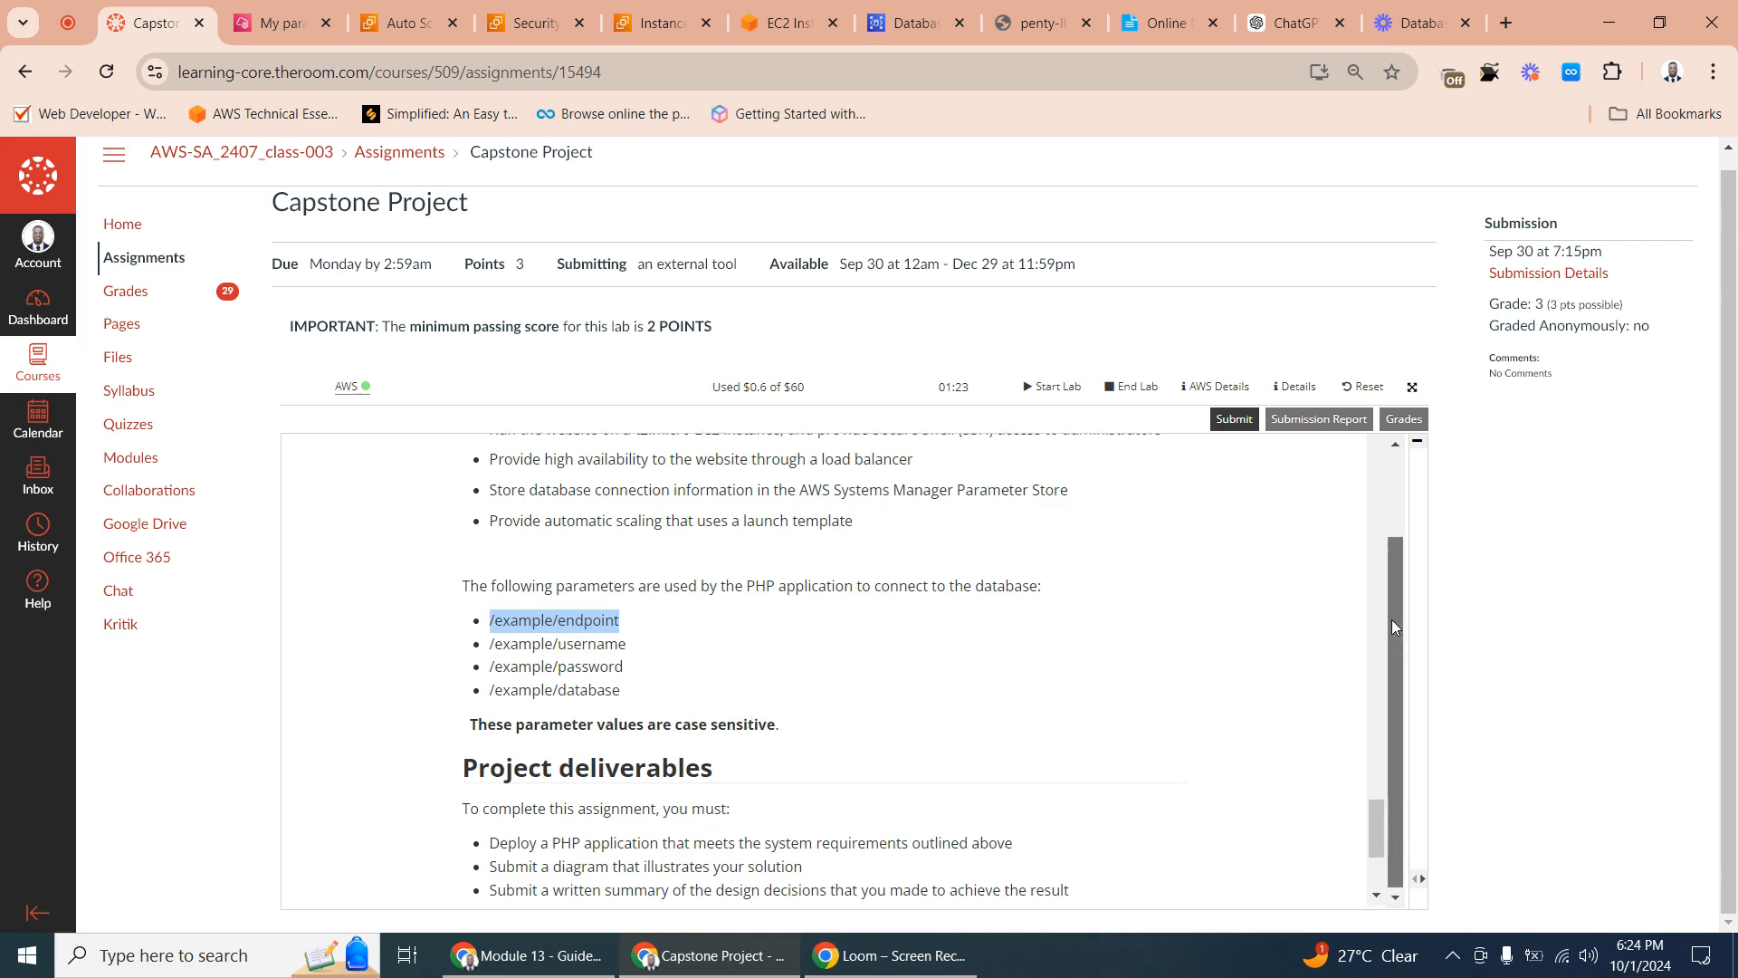
left_click_drag(1393, 619, 1398, 480)
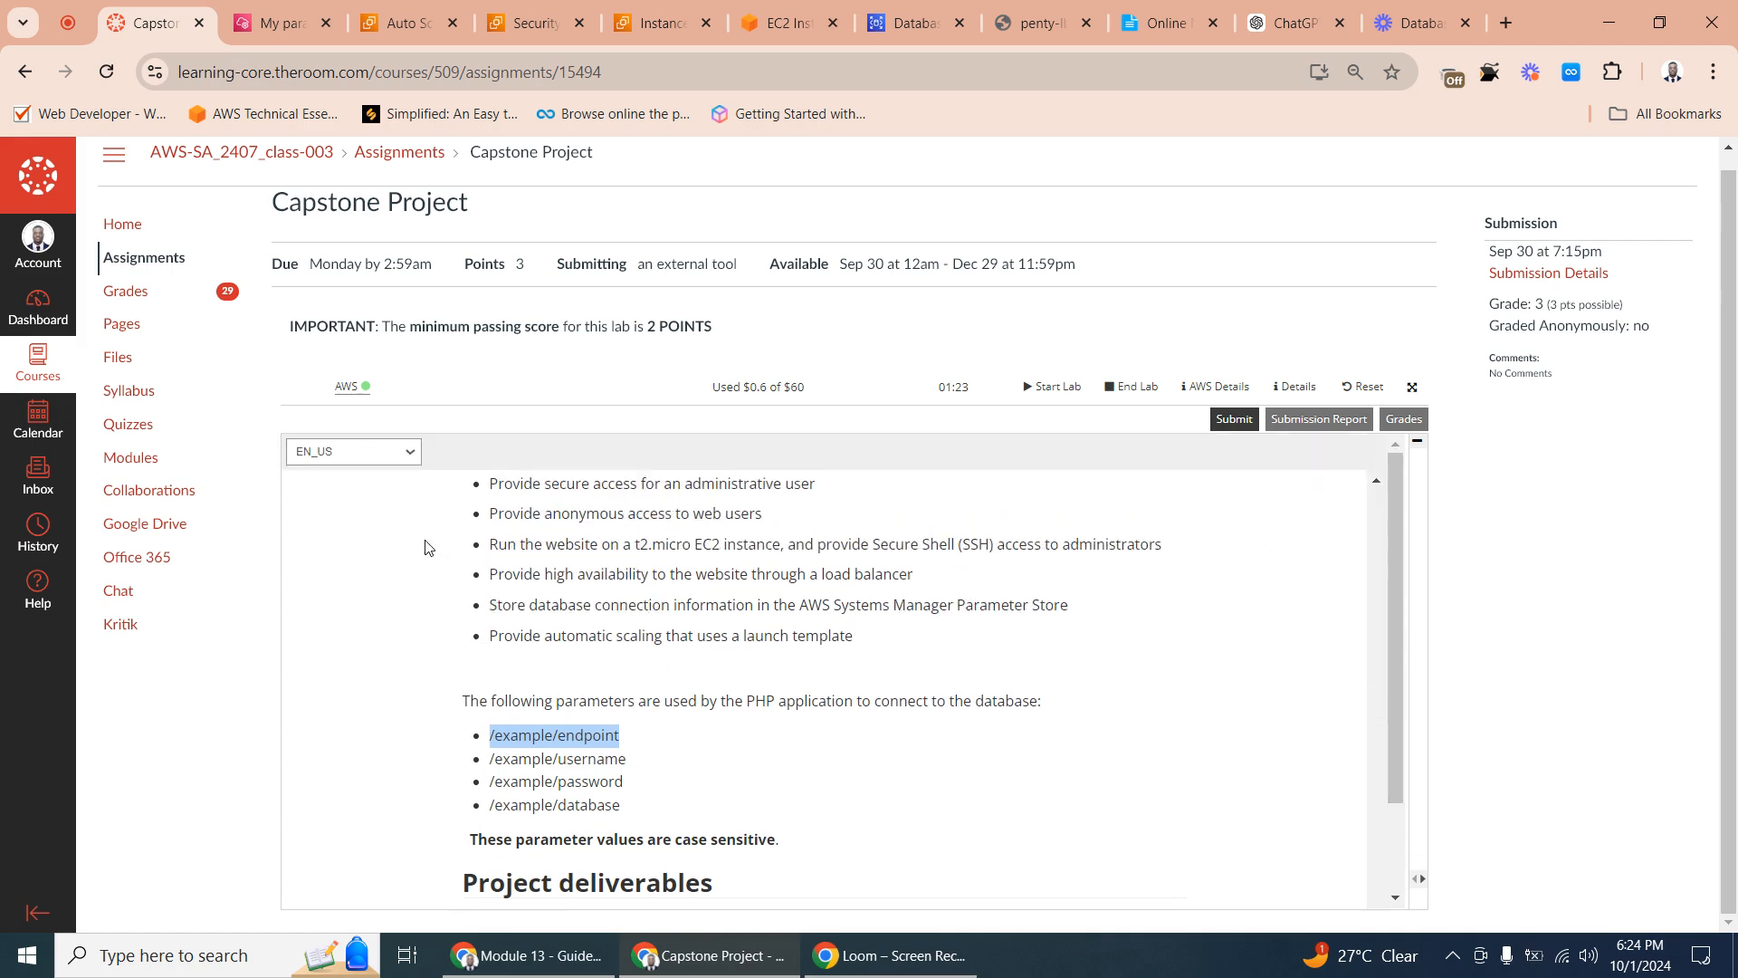